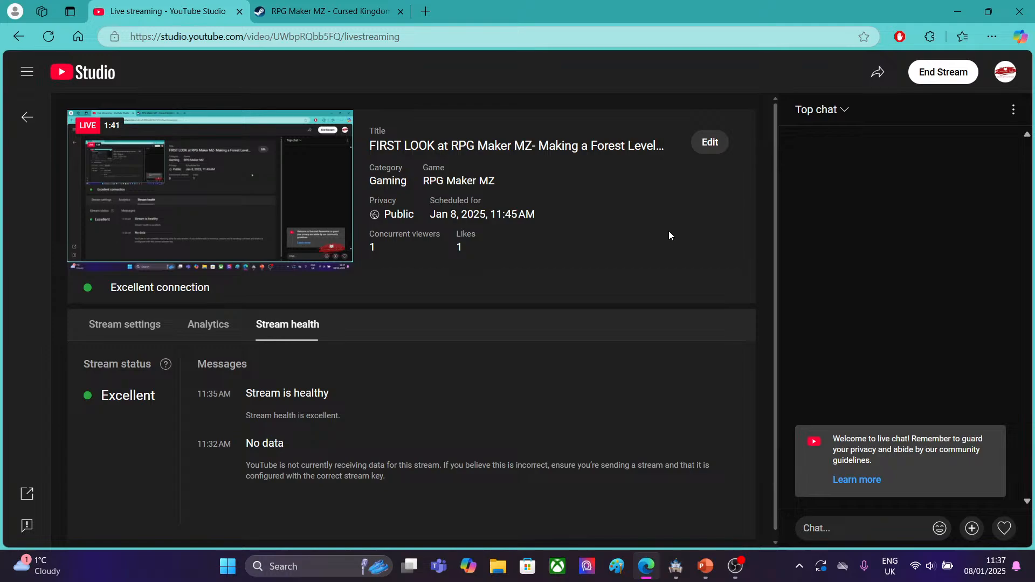
# Switch to RPG Maker MZ and view the Village Pharmacy map on layers 1 to 4, returning to automatic layering.
pyautogui.click(675, 566)
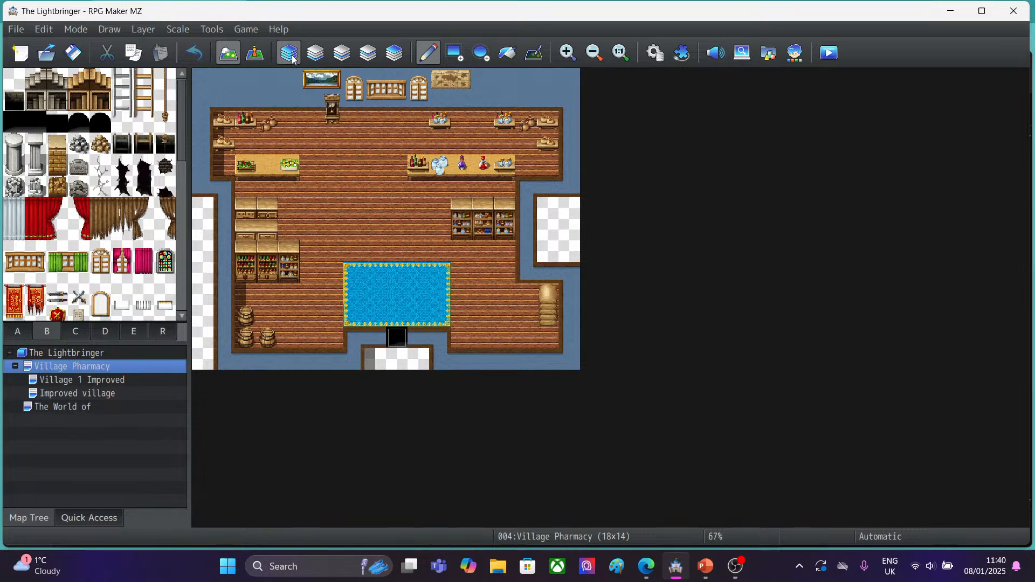
pyautogui.click(318, 56)
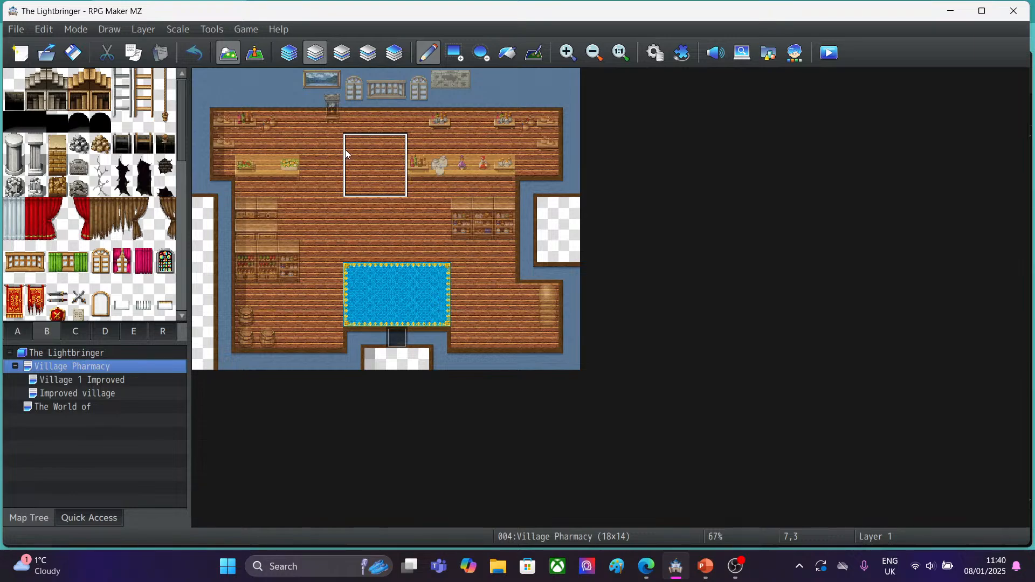
pyautogui.click(342, 54)
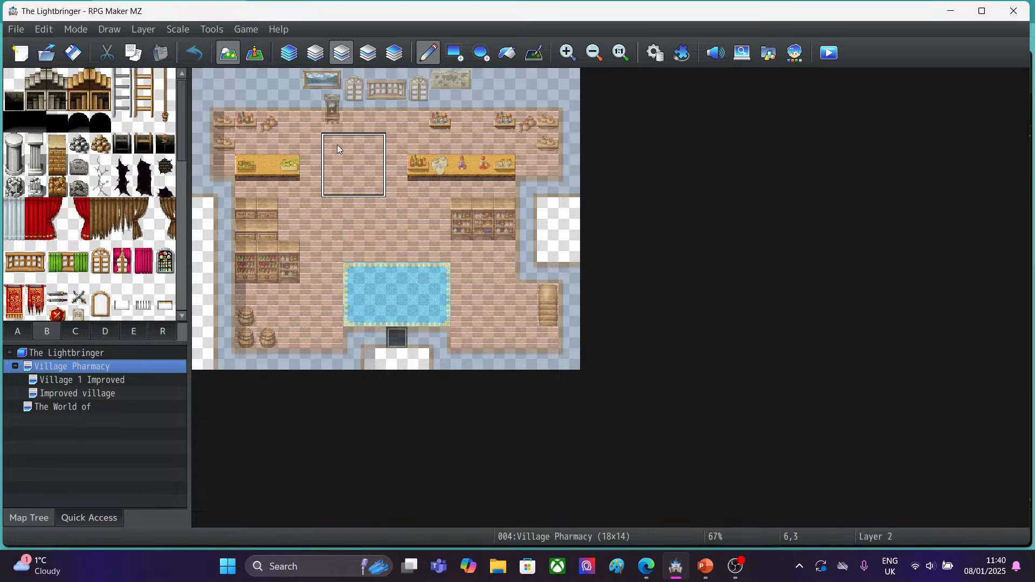
pyautogui.click(368, 54)
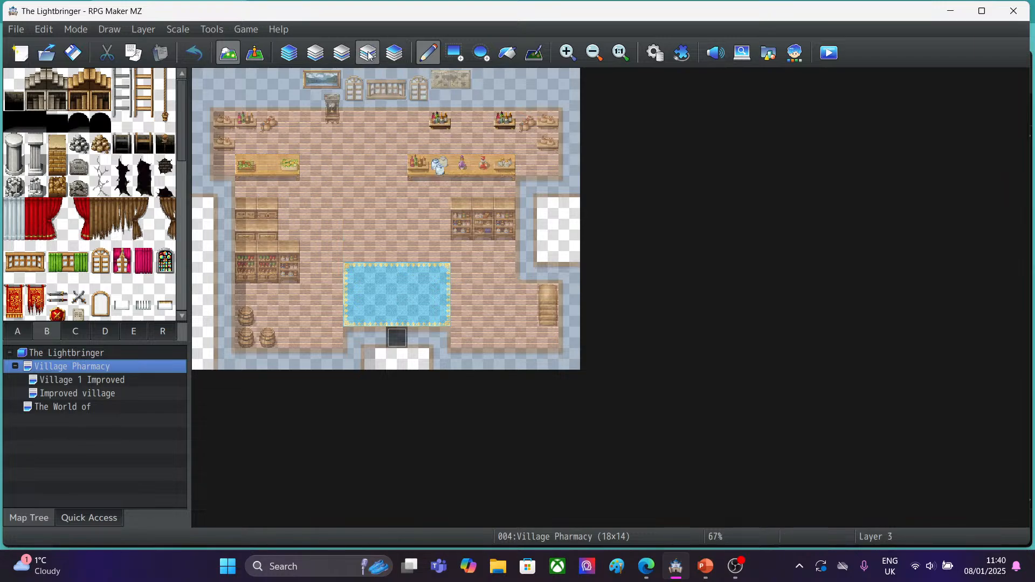
pyautogui.click(396, 54)
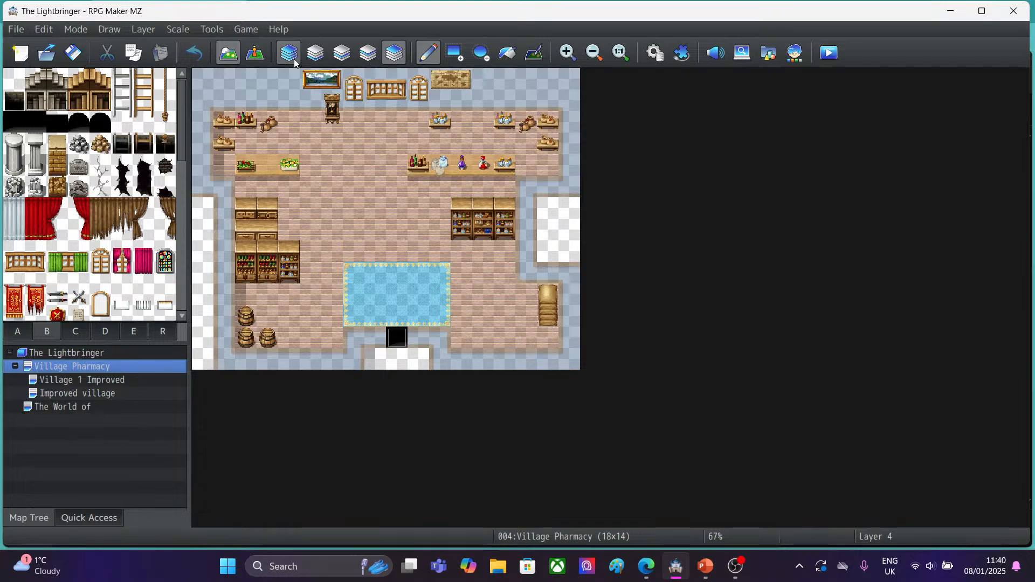
pyautogui.click(294, 62)
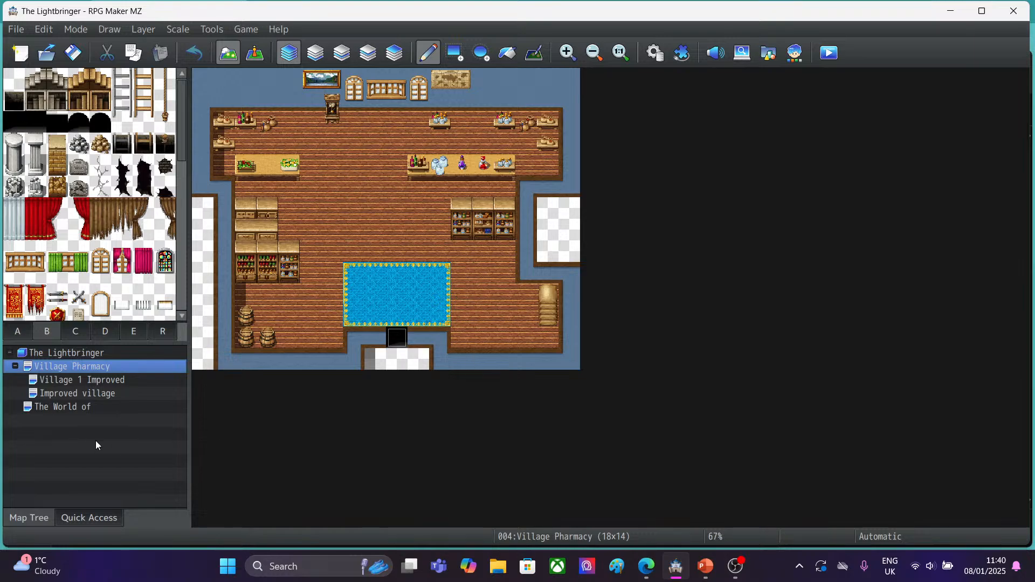
# Open the Village 1 Improved map and examine its layers 1 and 4, returning to automatic layering.
pyautogui.click(69, 380)
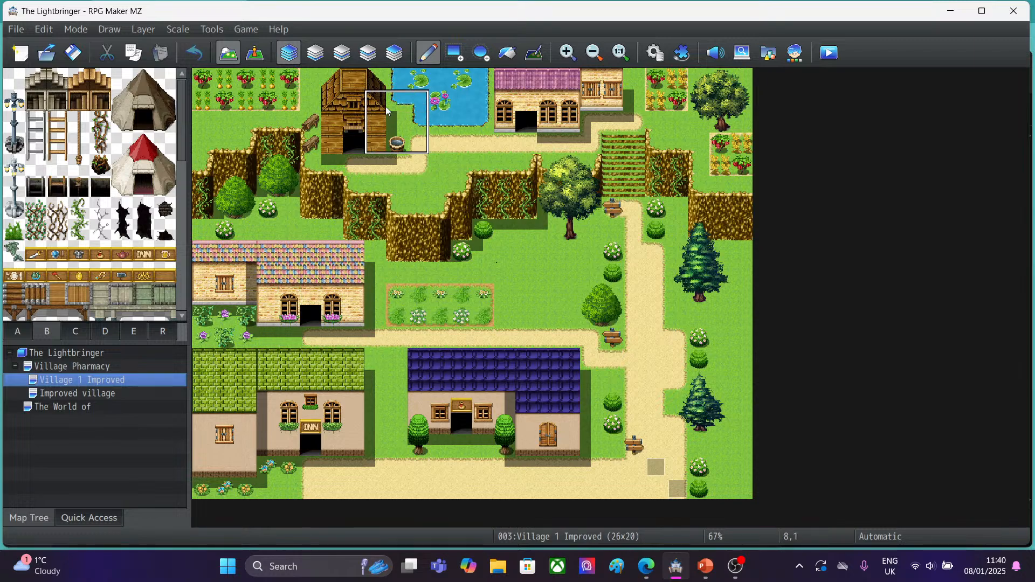
pyautogui.click(317, 59)
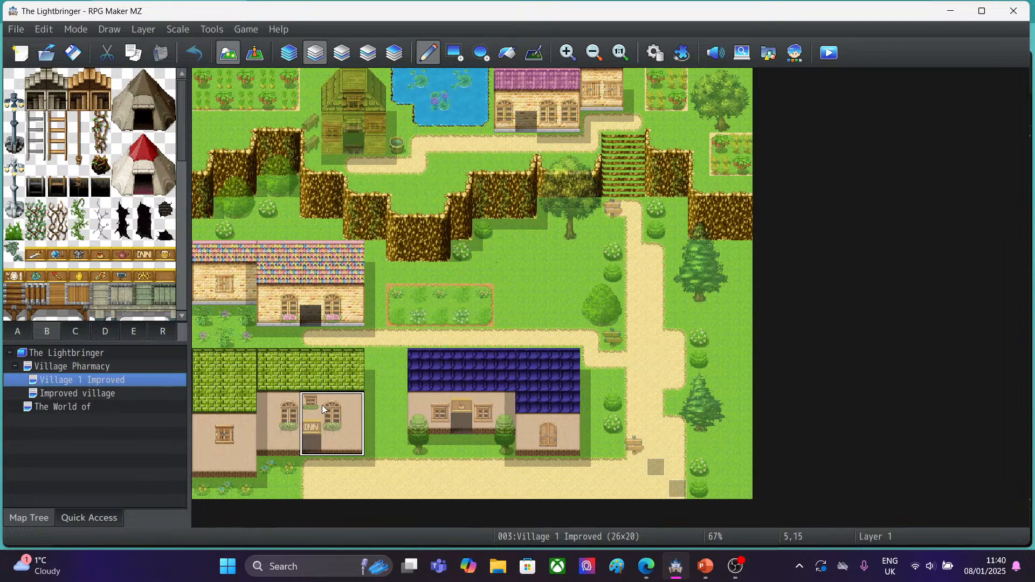
pyautogui.click(395, 52)
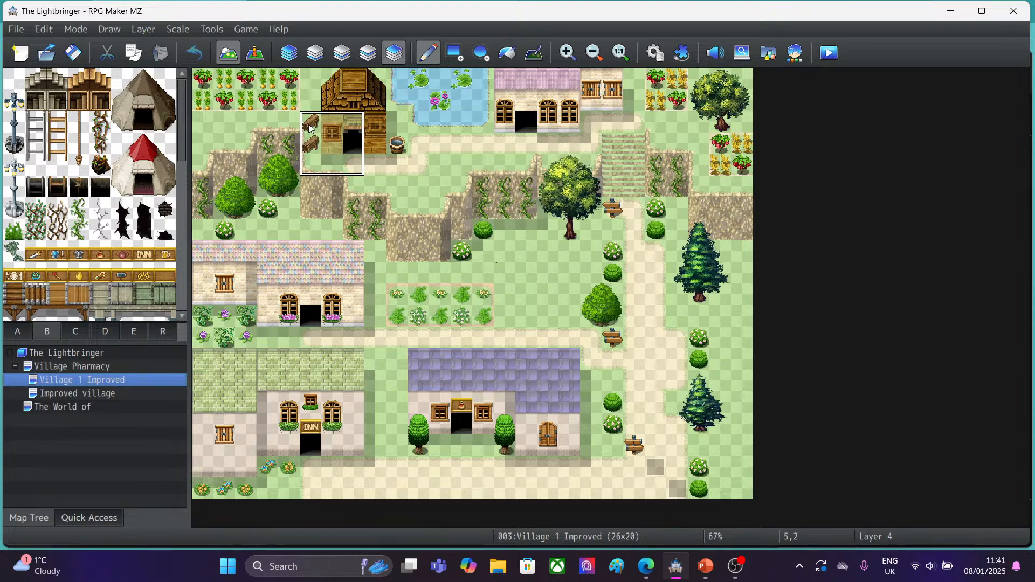
pyautogui.click(290, 52)
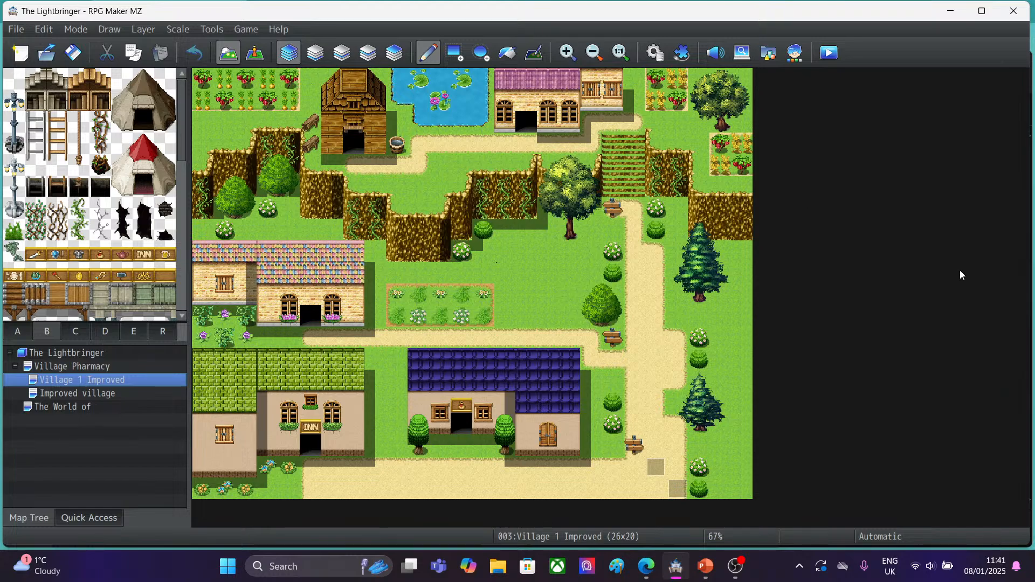
# Try the selected 2×2 tiles over the large tree beside the cliff stairs, and undo the placement.
pyautogui.click(559, 179)
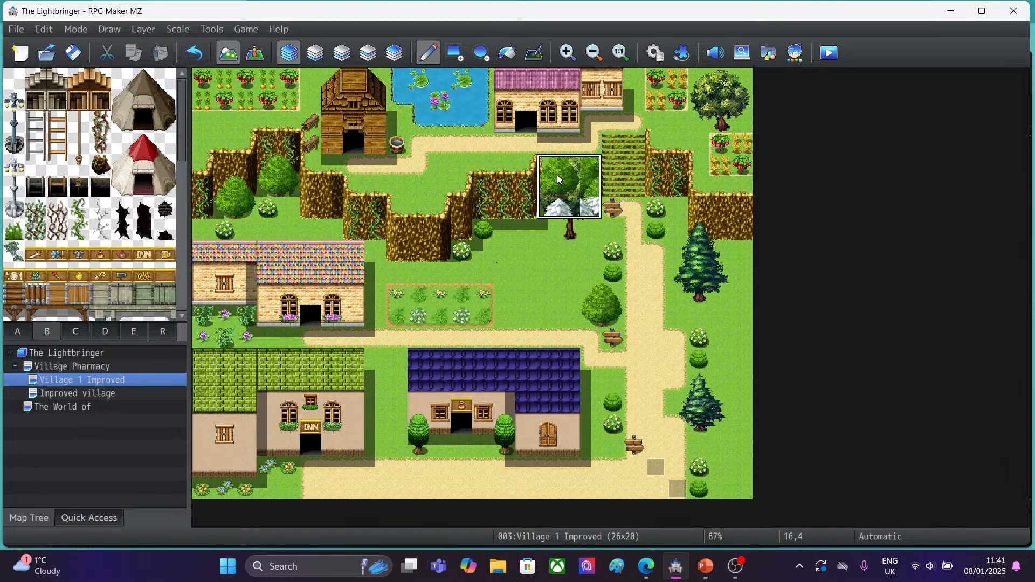
pyautogui.click(195, 55)
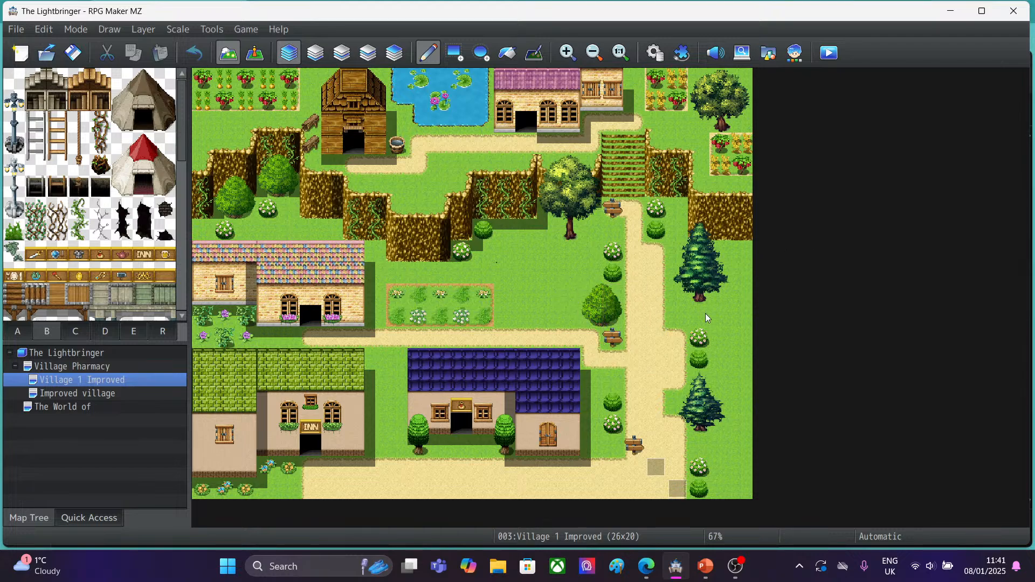
# Review the Village Pharmacy and Village 1 Improved maps, and view the whole of The World of map.
pyautogui.click(73, 367)
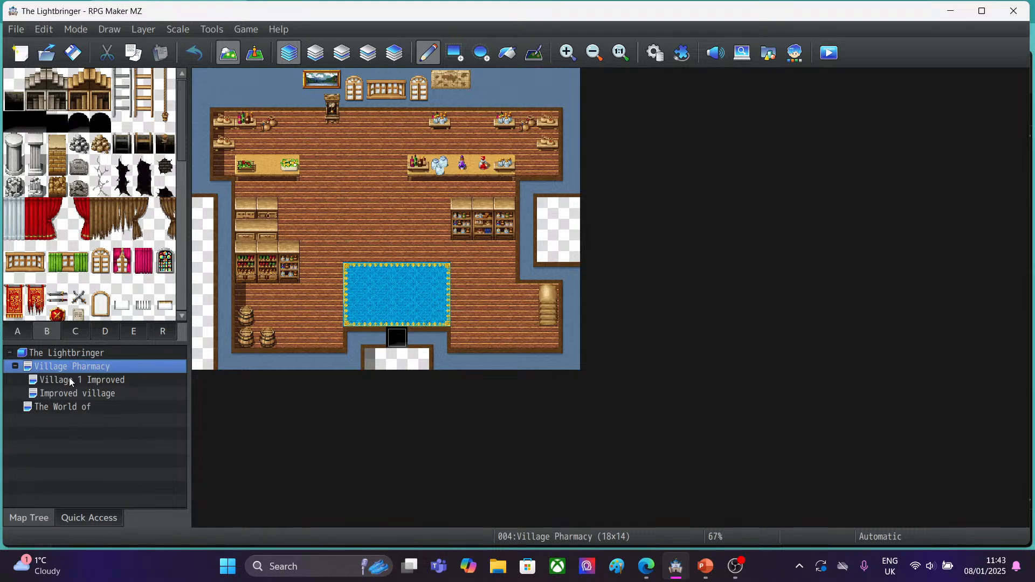
pyautogui.click(71, 381)
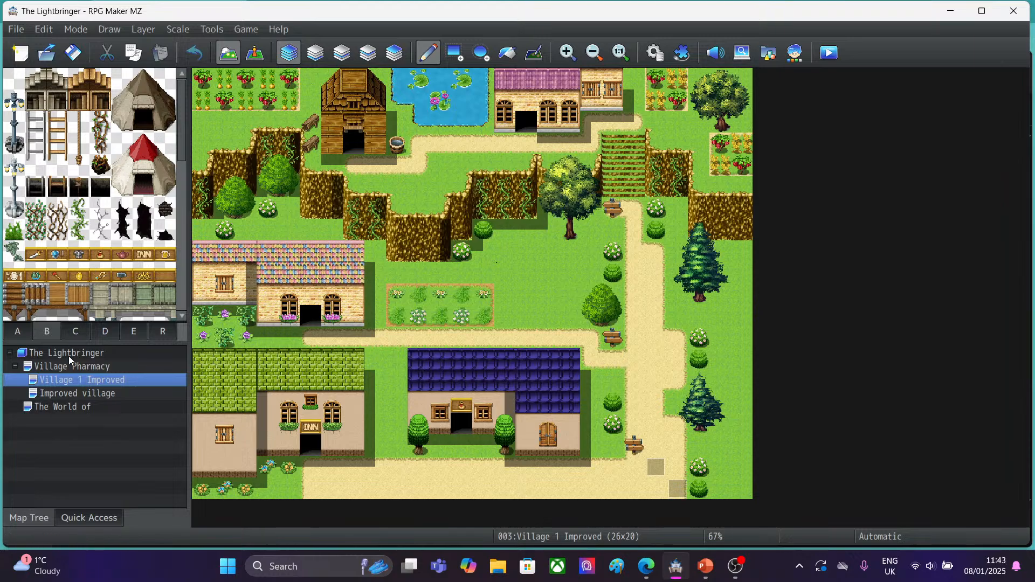
pyautogui.click(50, 407)
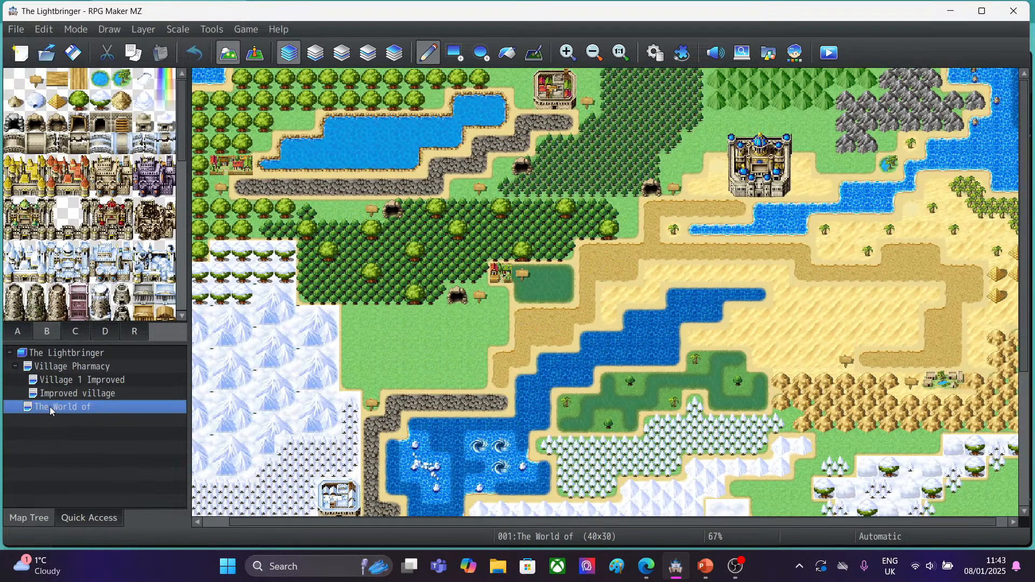
pyautogui.click(594, 52)
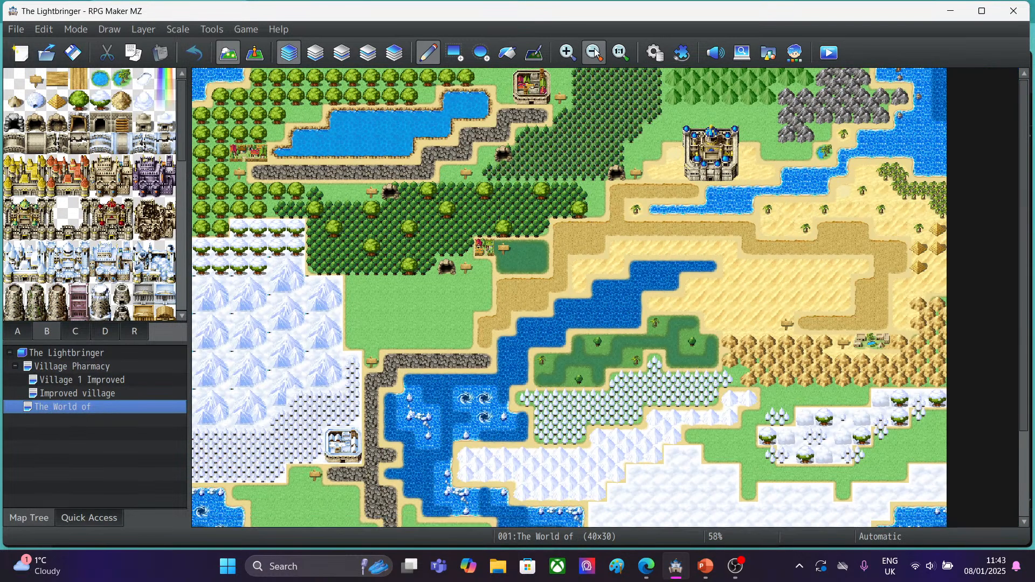
pyautogui.click(593, 52)
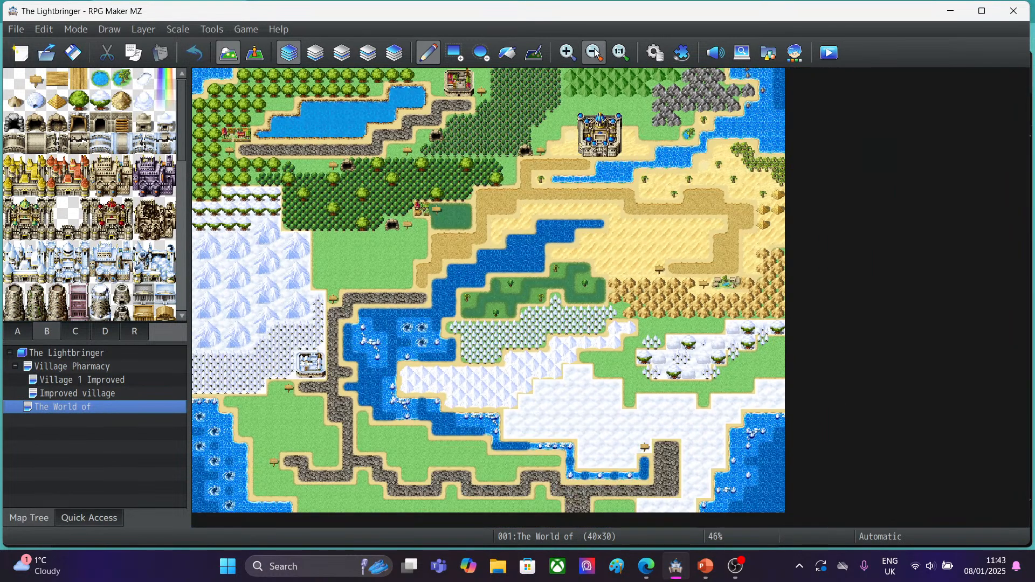
# Compare the Village Pharmacy, Village 1 Improved and Improved village maps.
pyautogui.click(79, 367)
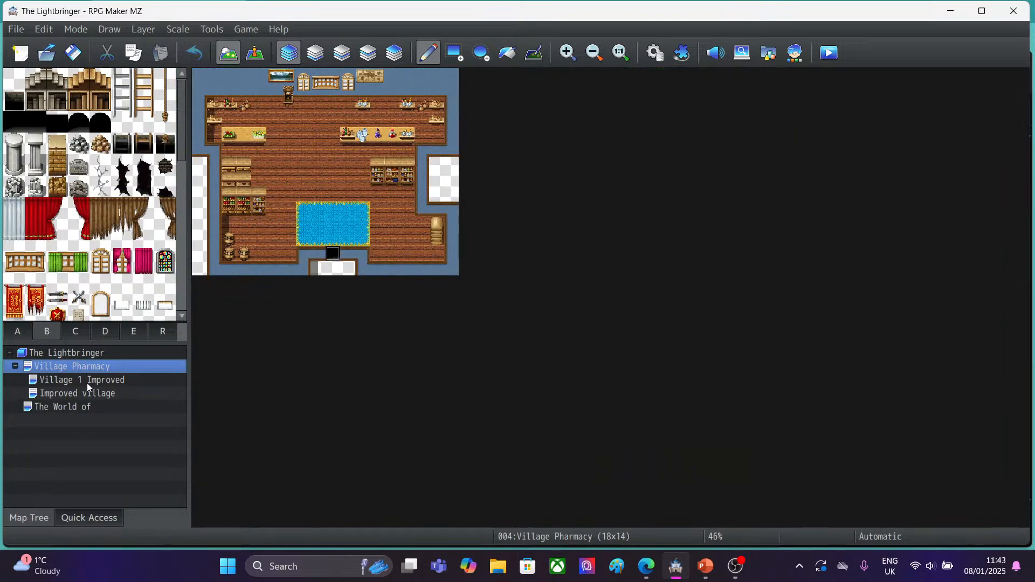
pyautogui.click(88, 383)
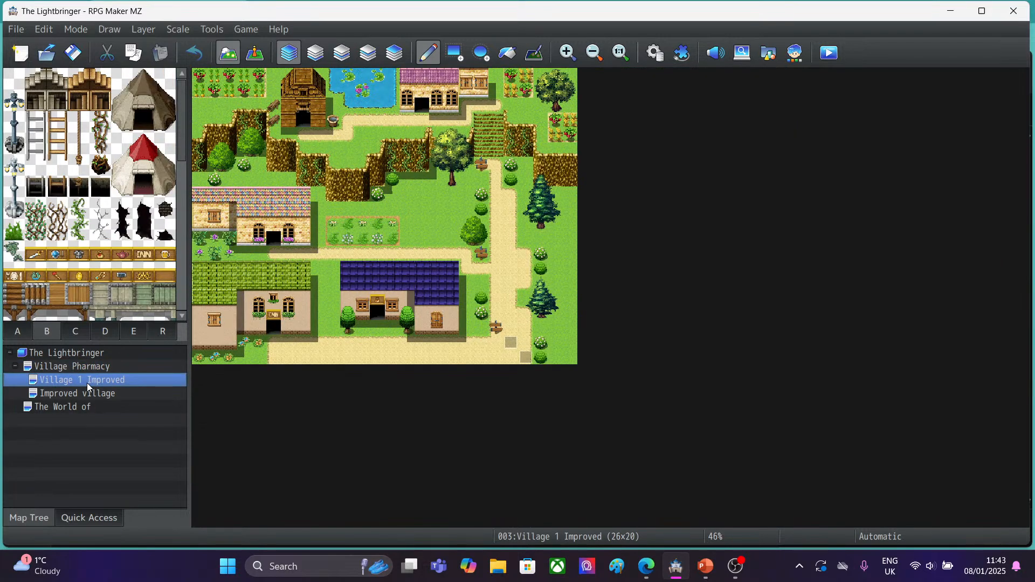
pyautogui.click(88, 395)
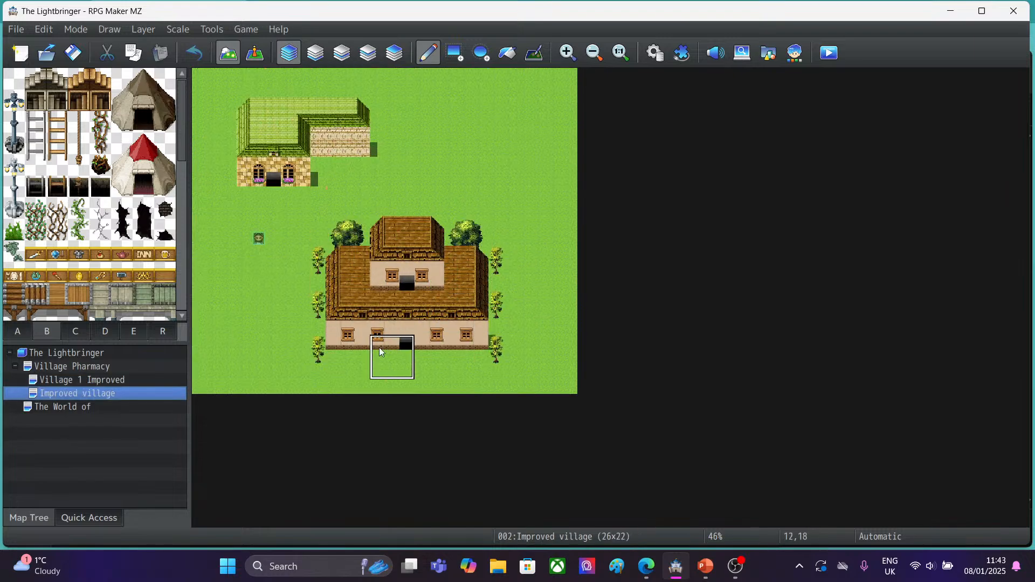
pyautogui.click(101, 380)
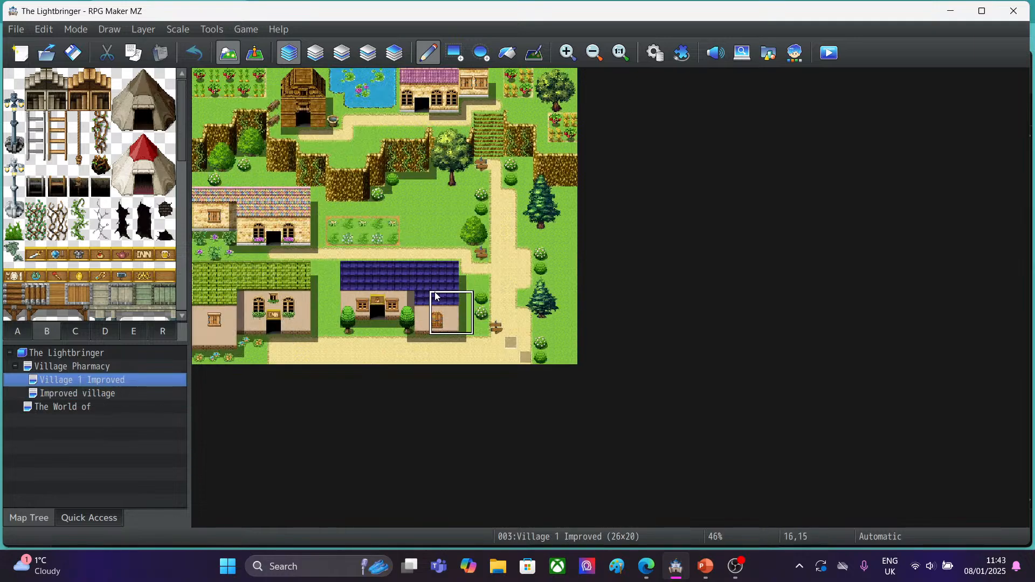
pyautogui.click(105, 393)
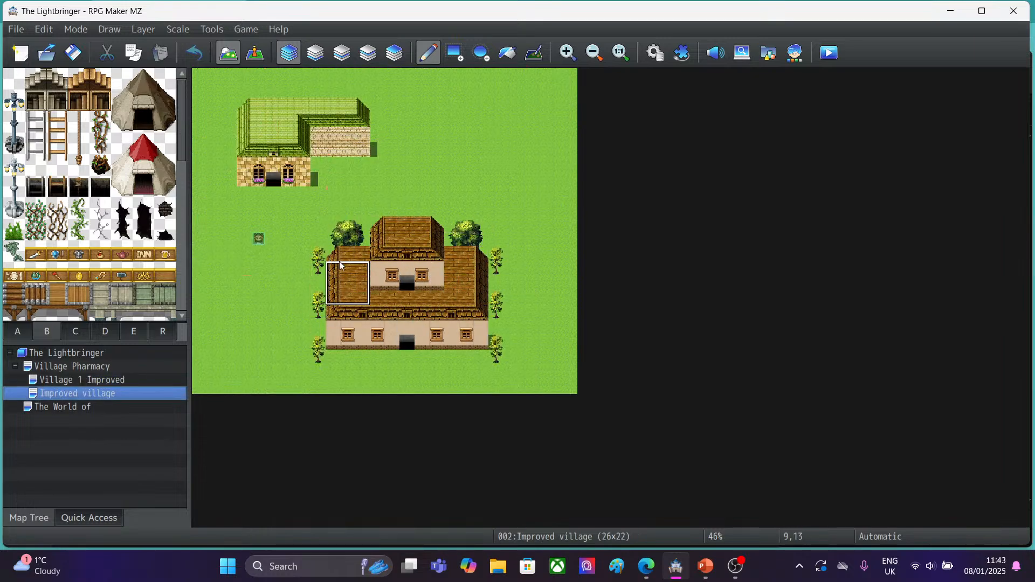
pyautogui.click(276, 125)
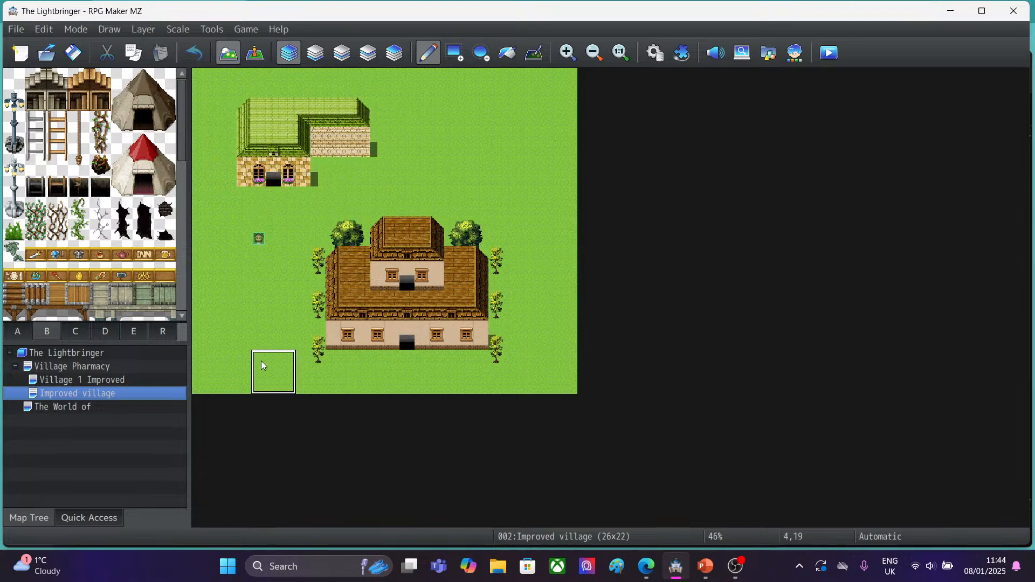
# Place the red-domed stone castle from tileset B on the grass clearing south of the dark forest in The World of map.
pyautogui.click(77, 407)
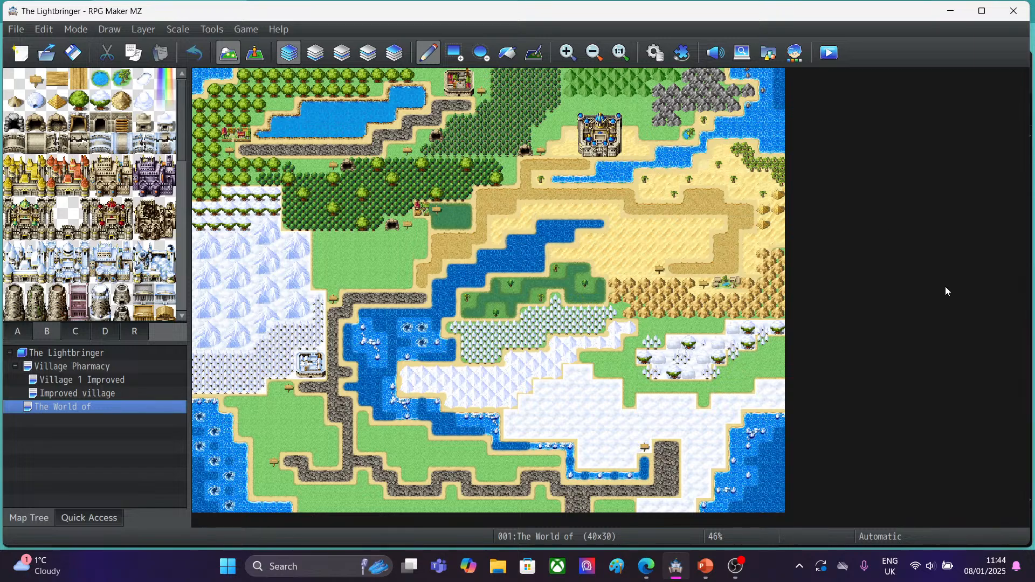
pyautogui.click(568, 52)
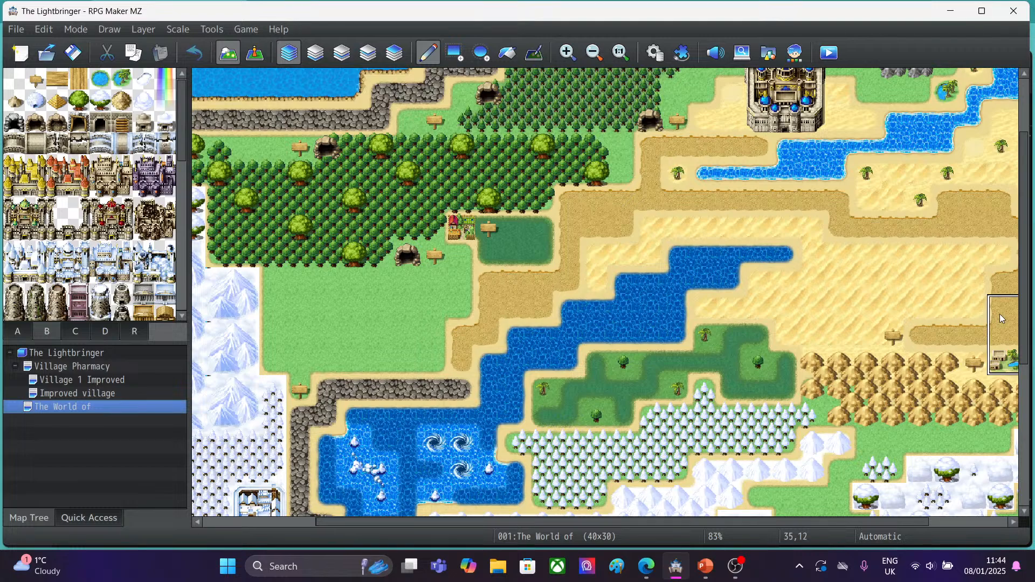
pyautogui.scroll(3, 1027, 188)
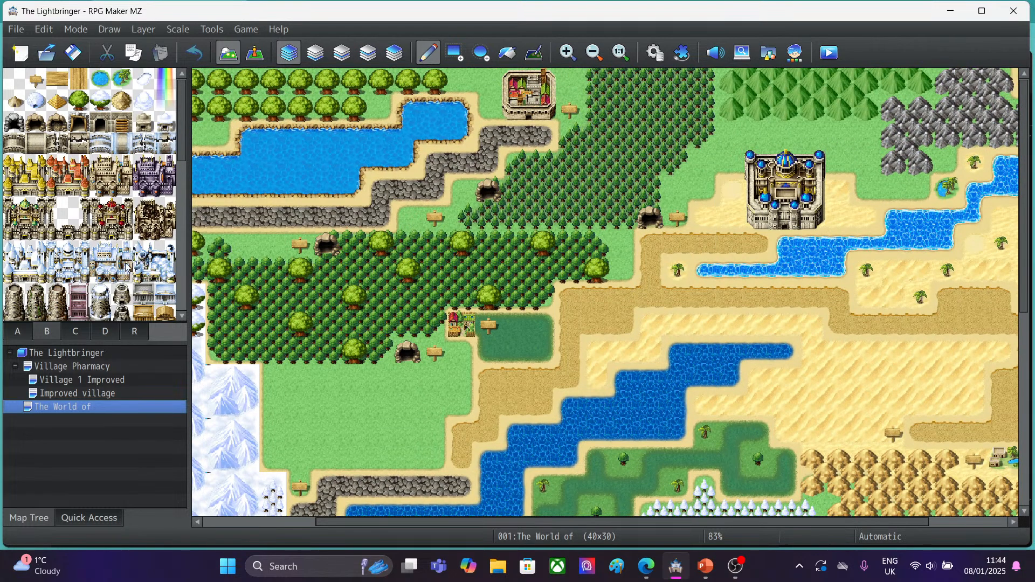
pyautogui.scroll(-3, 183, 148)
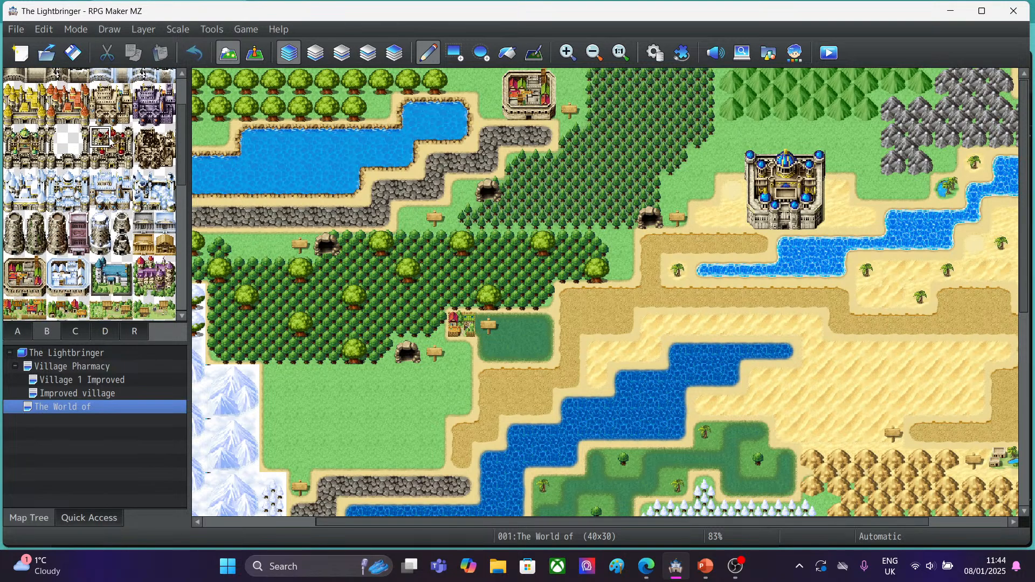
pyautogui.click(111, 147)
pyautogui.click(367, 404)
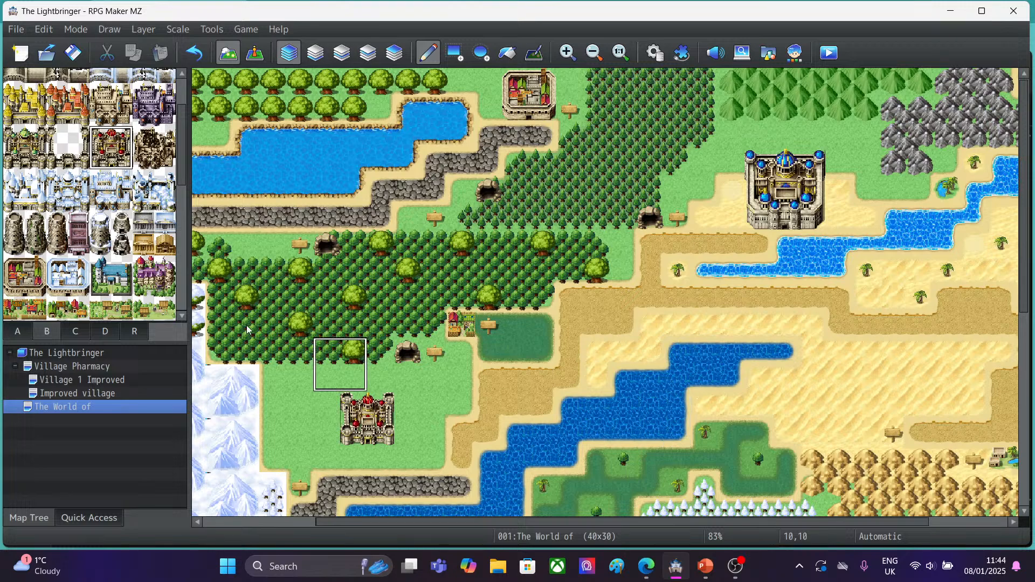
# Look through tilesets B and D for the castle, town and terrain tiles available for the world map.
pyautogui.moveTo(185, 164); pyautogui.dragTo(181, 267)
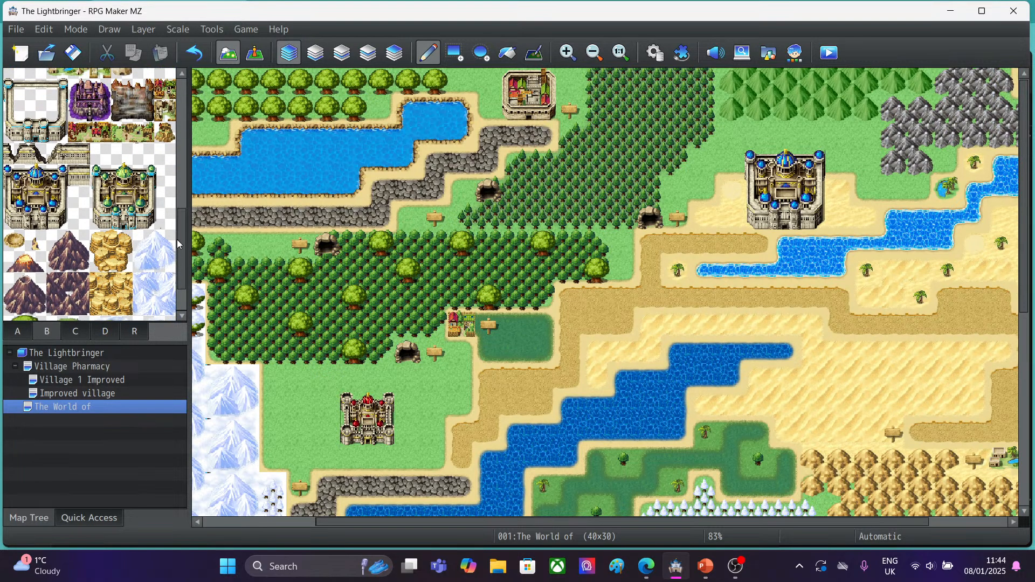
pyautogui.moveTo(180, 249); pyautogui.dragTo(188, 132)
pyautogui.scroll(-5, 61, 260)
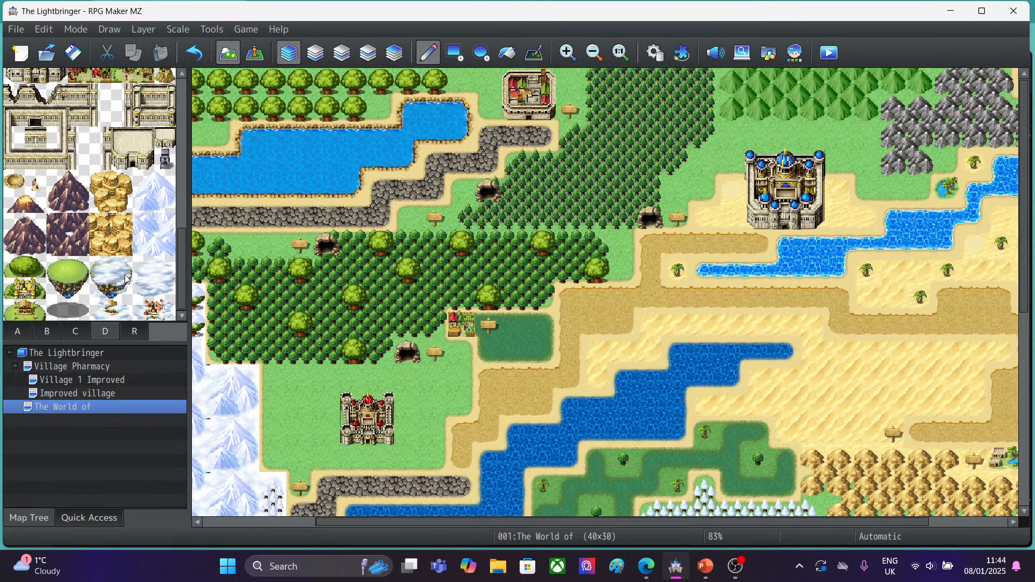
pyautogui.moveTo(181, 242); pyautogui.dragTo(189, 93)
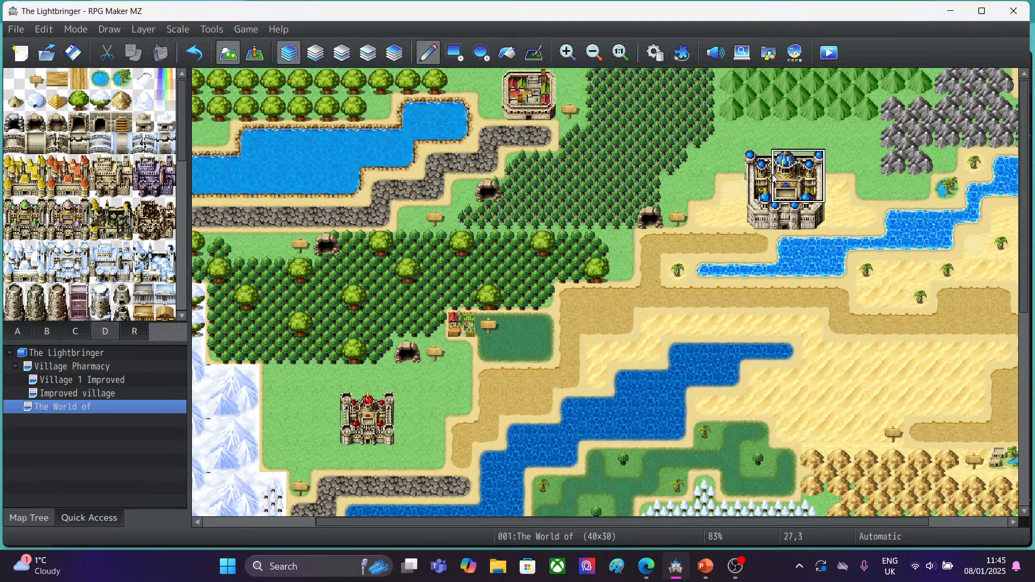
pyautogui.moveTo(182, 145); pyautogui.dragTo(181, 241)
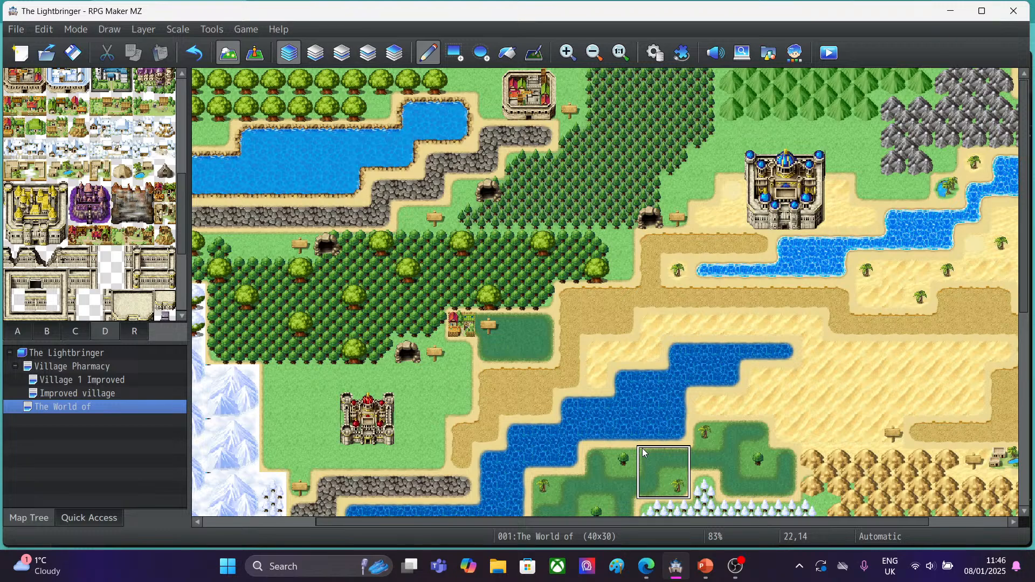
# Start a playtest of The Lightbringer and save the changes to the game.
pyautogui.click(593, 54)
pyautogui.click(593, 53)
pyautogui.click(592, 55)
pyautogui.click(593, 53)
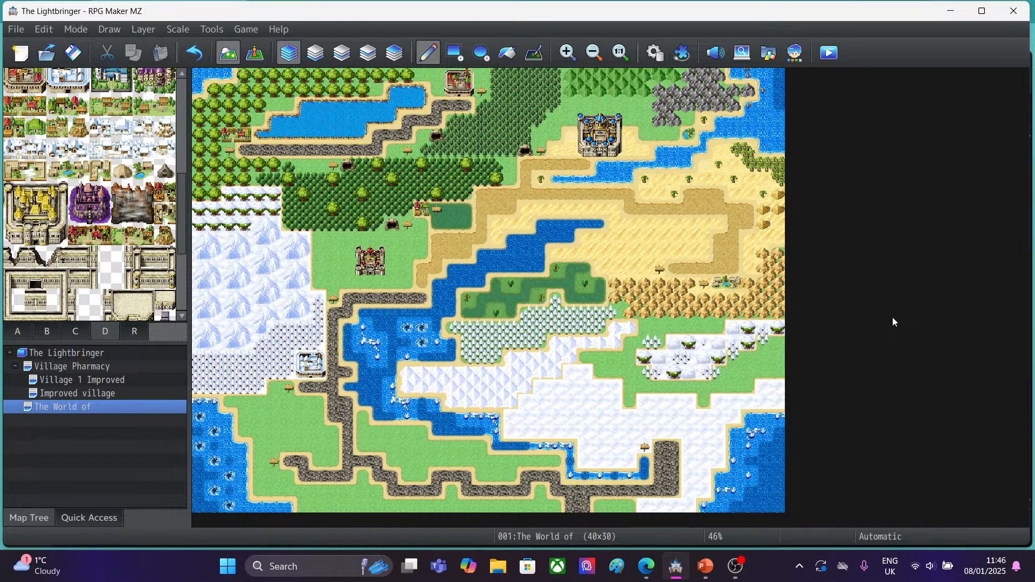
pyautogui.click(833, 56)
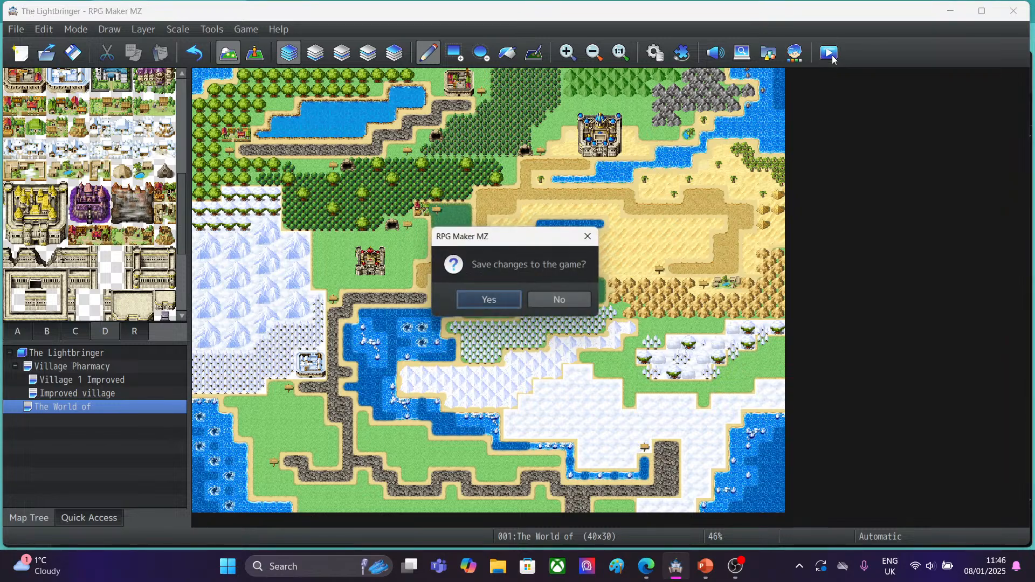
pyautogui.click(487, 301)
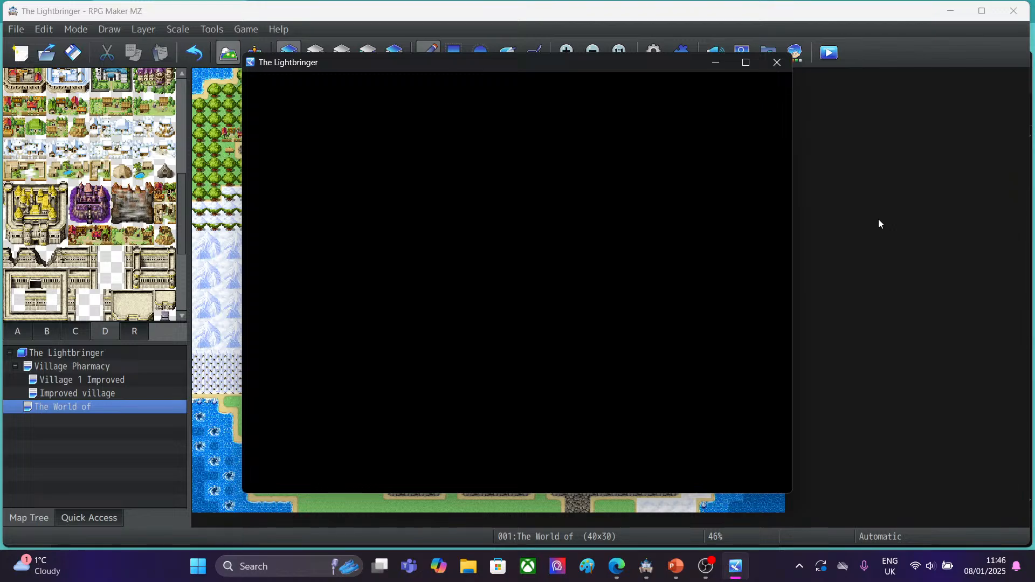
# Close the playtest, then look over the Actors list in the database and the Plugin Manager.
pyautogui.click(776, 62)
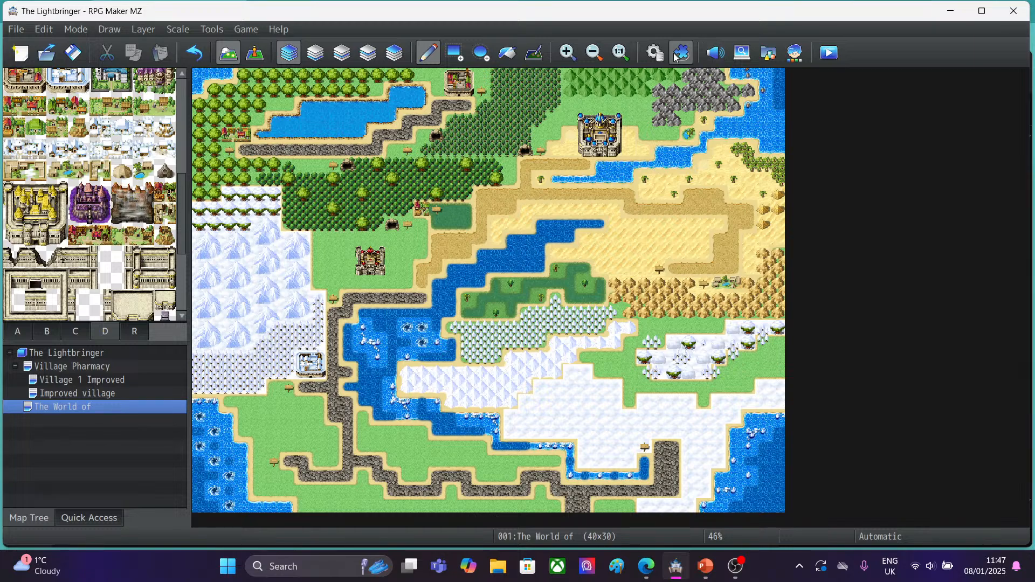
pyautogui.click(652, 51)
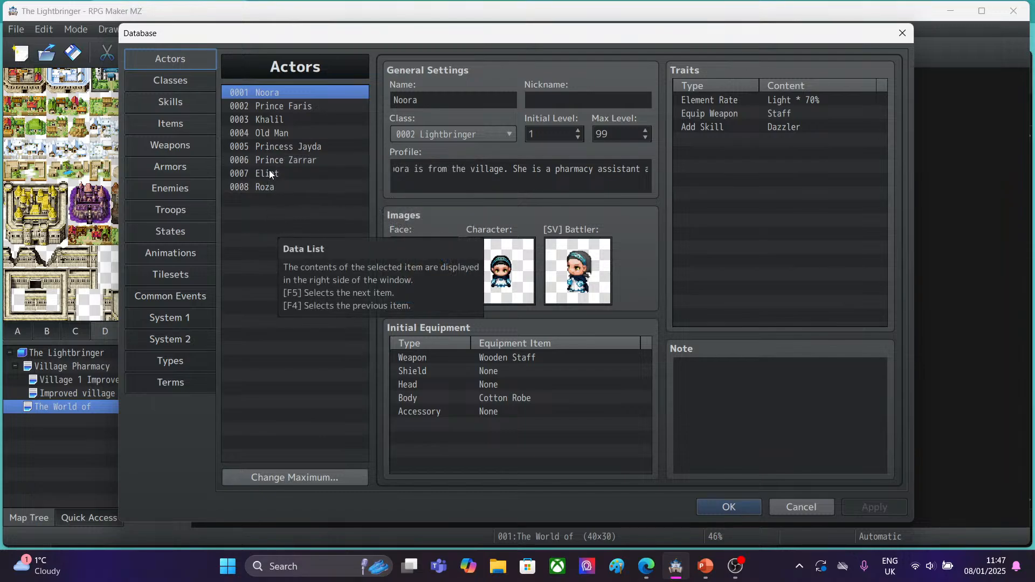
pyautogui.click(903, 31)
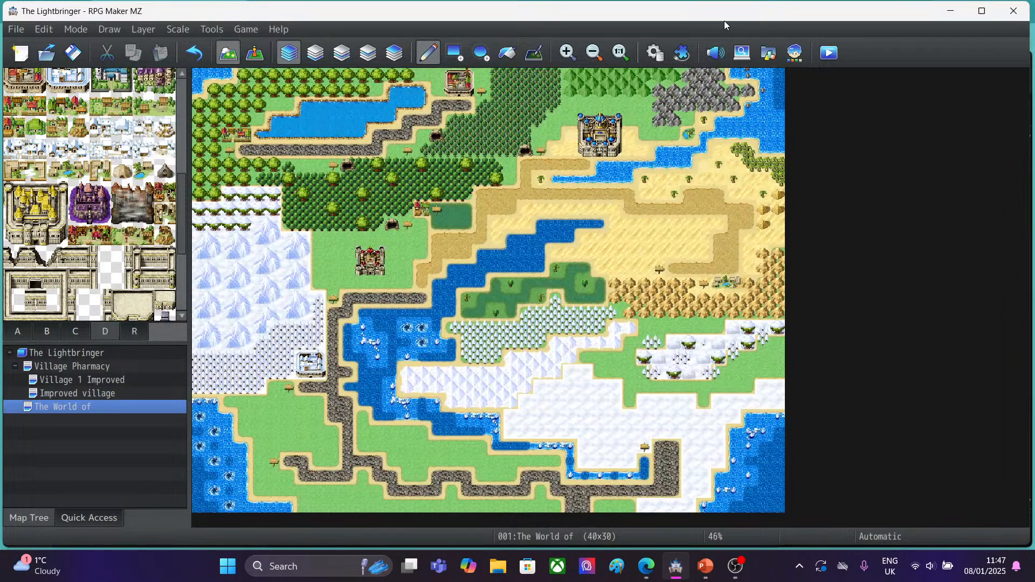
pyautogui.click(682, 53)
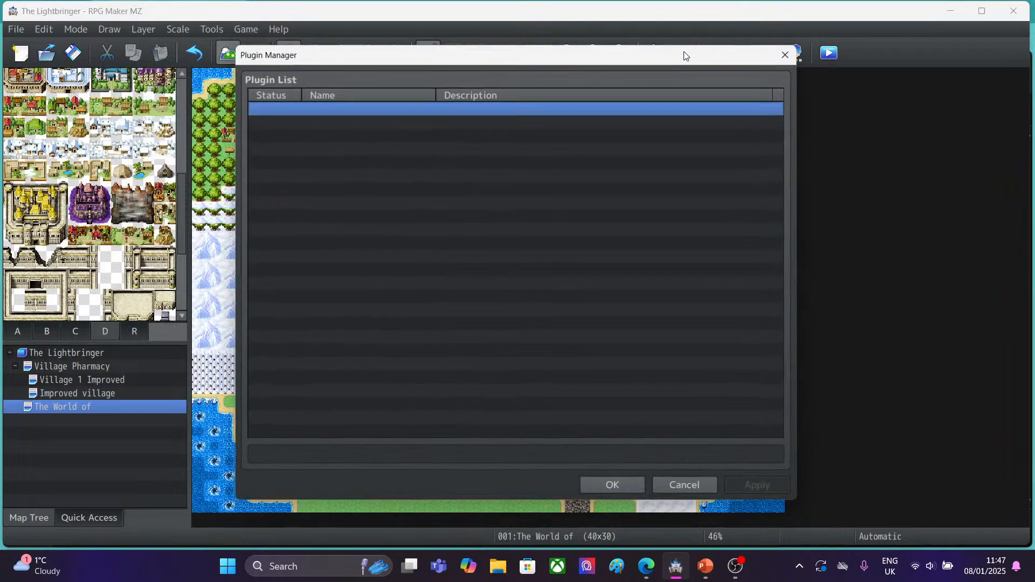
pyautogui.click(785, 56)
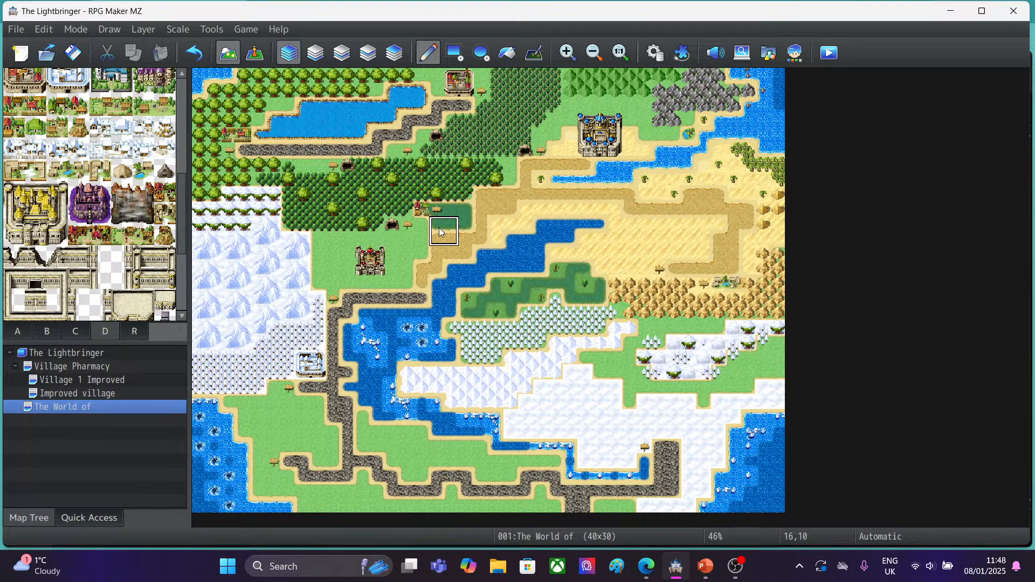
# Open the RPG Maker MZ project in Documents > RPG Maker game 2 > Middle Eastern Fantasy RPG.
pyautogui.click(16, 29)
pyautogui.click(20, 48)
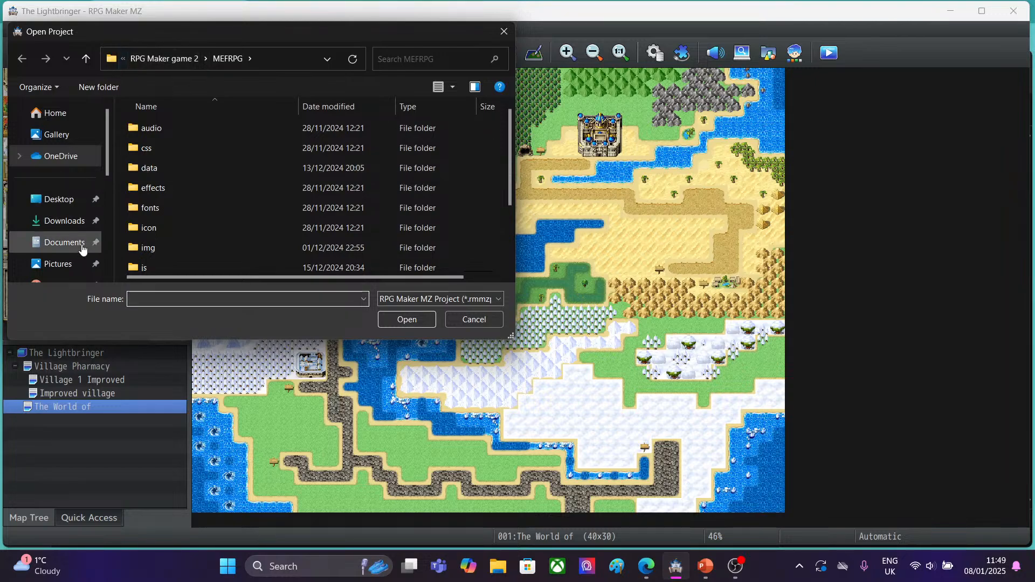
pyautogui.click(64, 243)
pyautogui.doubleClick(173, 210)
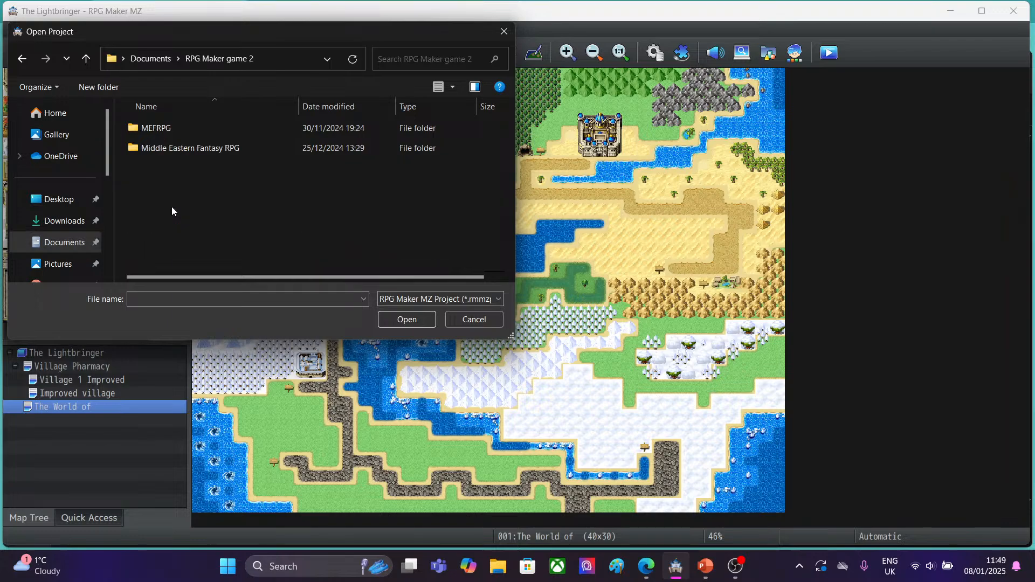
pyautogui.doubleClick(206, 147)
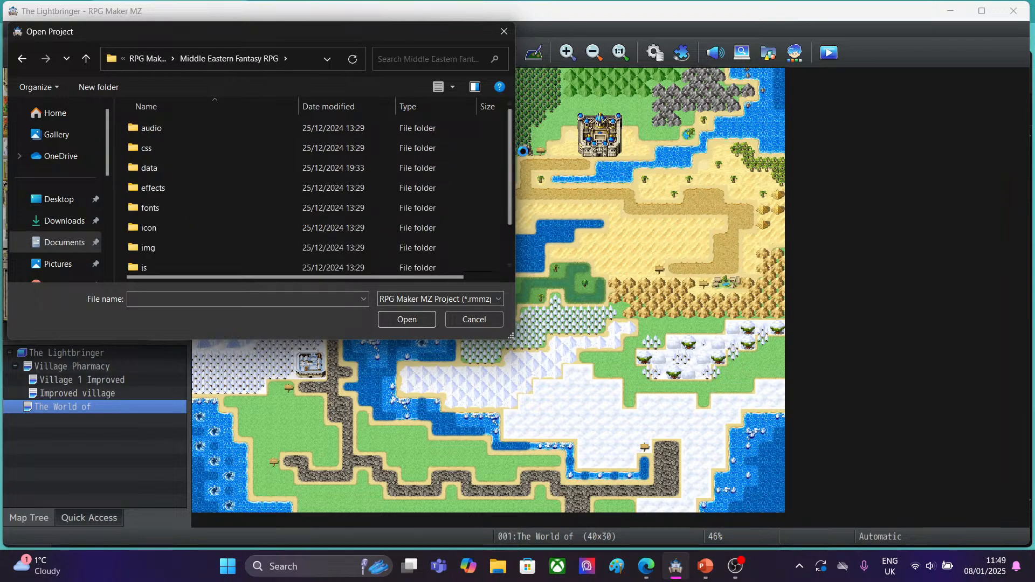
pyautogui.scroll(-1, 509, 167)
pyautogui.doubleClick(209, 263)
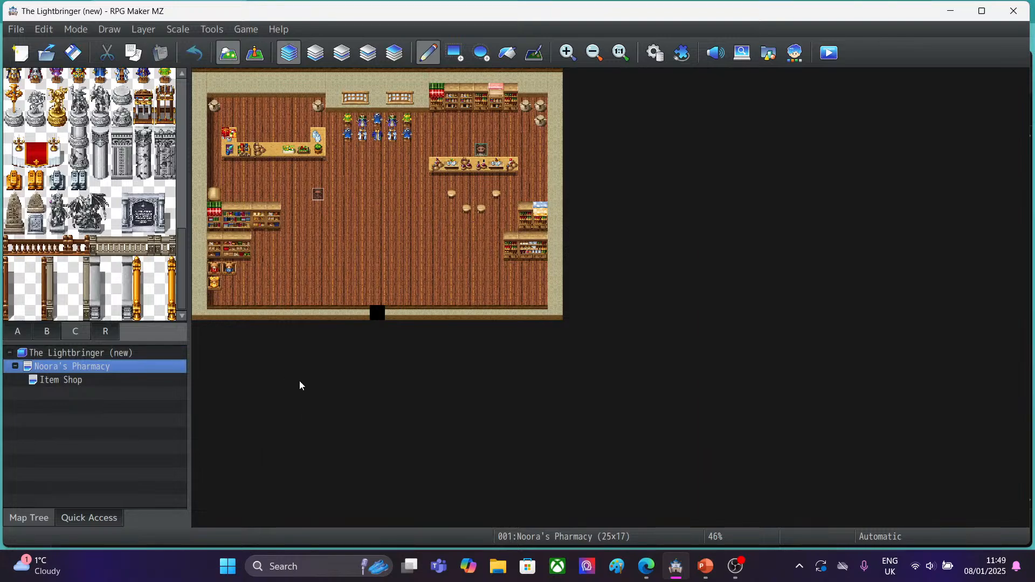
# Look over the interior tiles in tileset A and compare the Noora's Pharmacy and Item Shop maps.
pyautogui.click(22, 333)
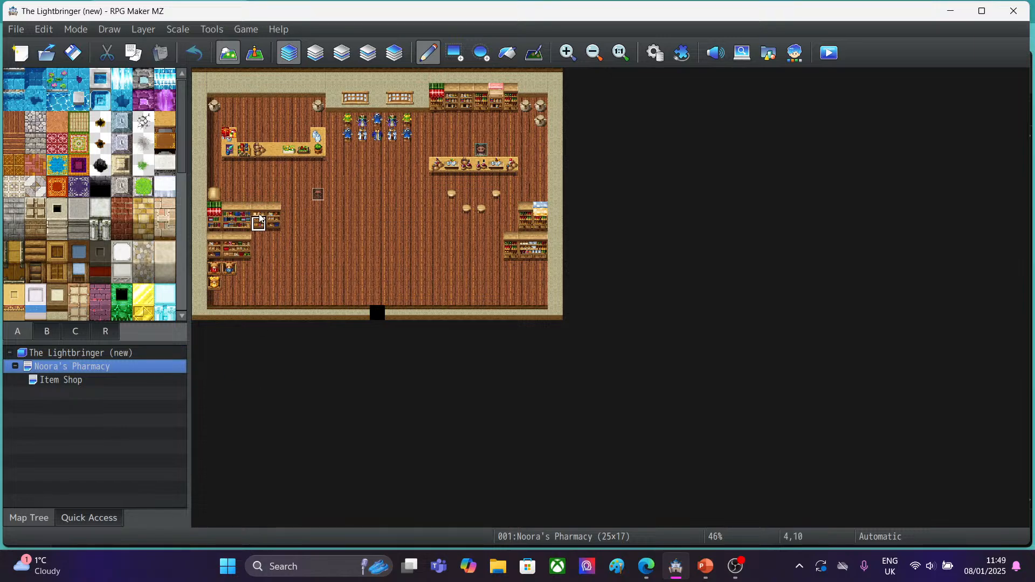
pyautogui.click(70, 380)
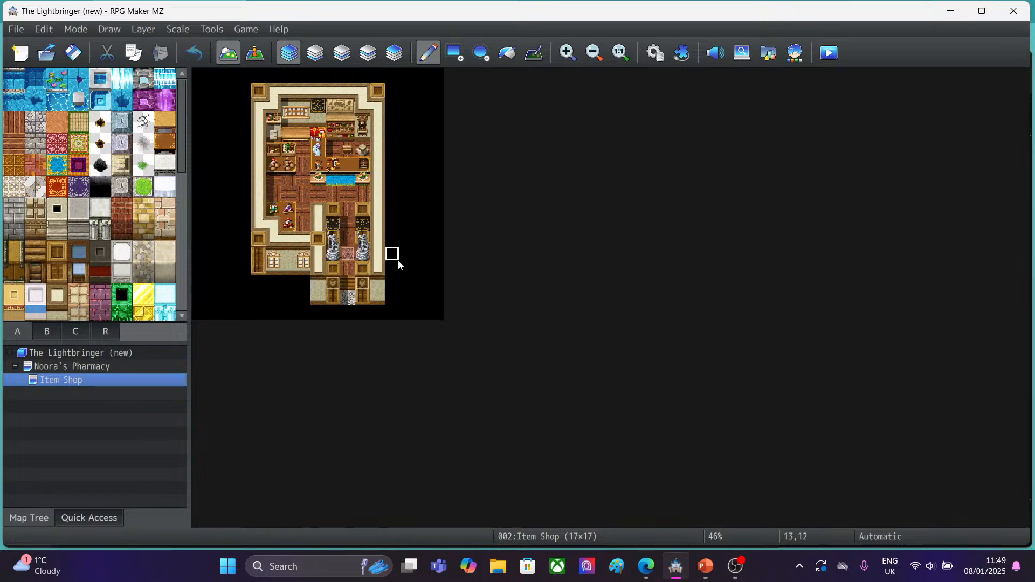
pyautogui.click(349, 298)
pyautogui.click(48, 367)
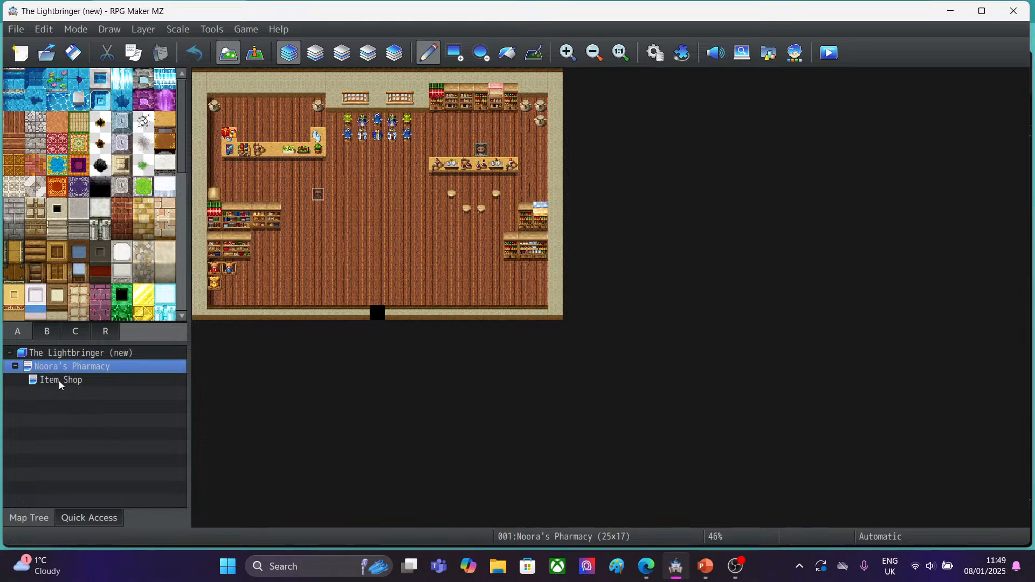
# Delete the Item Shop map from the project.
pyautogui.click(54, 381)
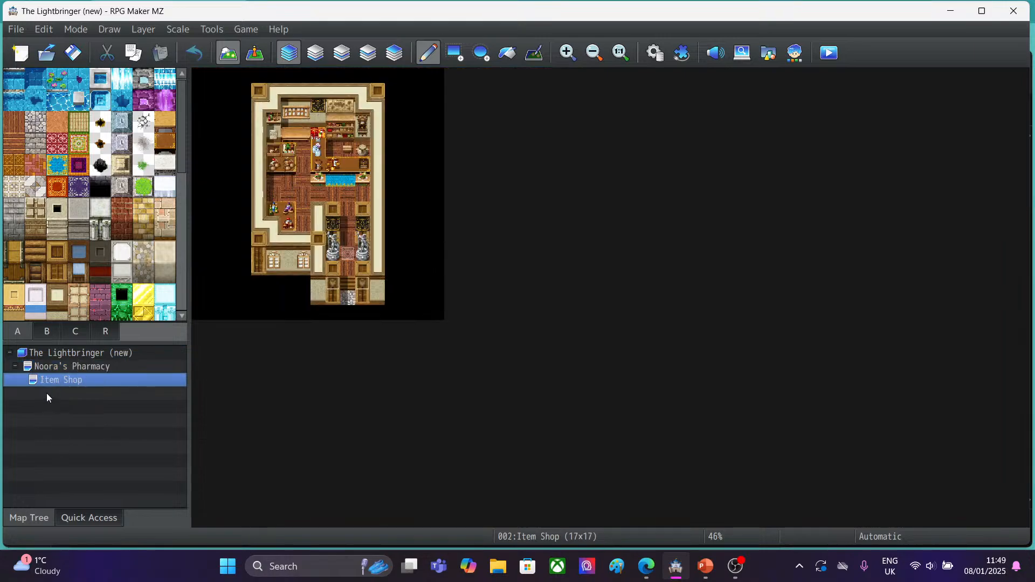
pyautogui.press('Delete')
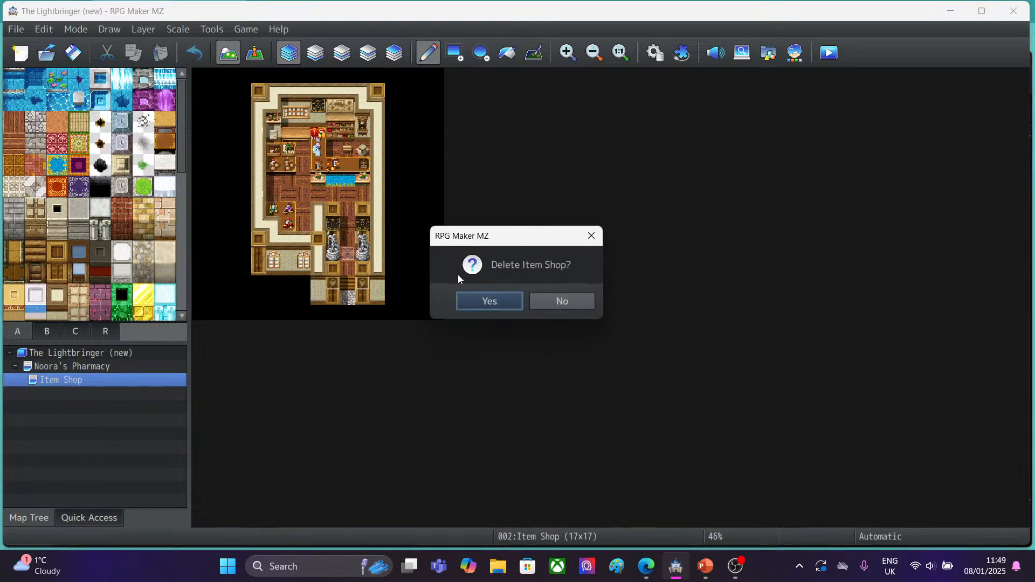
pyautogui.click(467, 301)
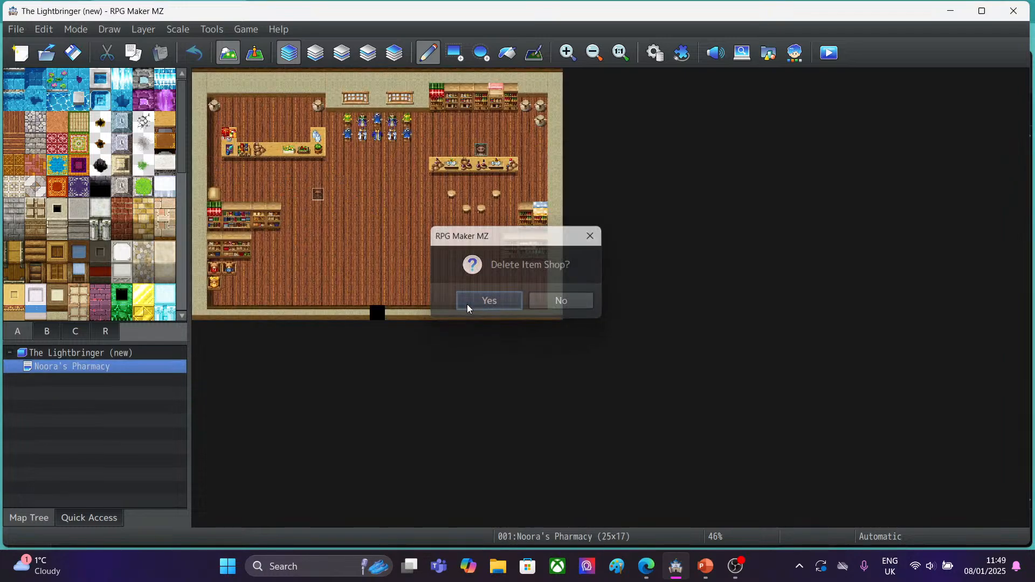
# Switch to YouTube Studio, post "How are you?" in the live chat, and return to RPG Maker MZ.
pyautogui.click(647, 574)
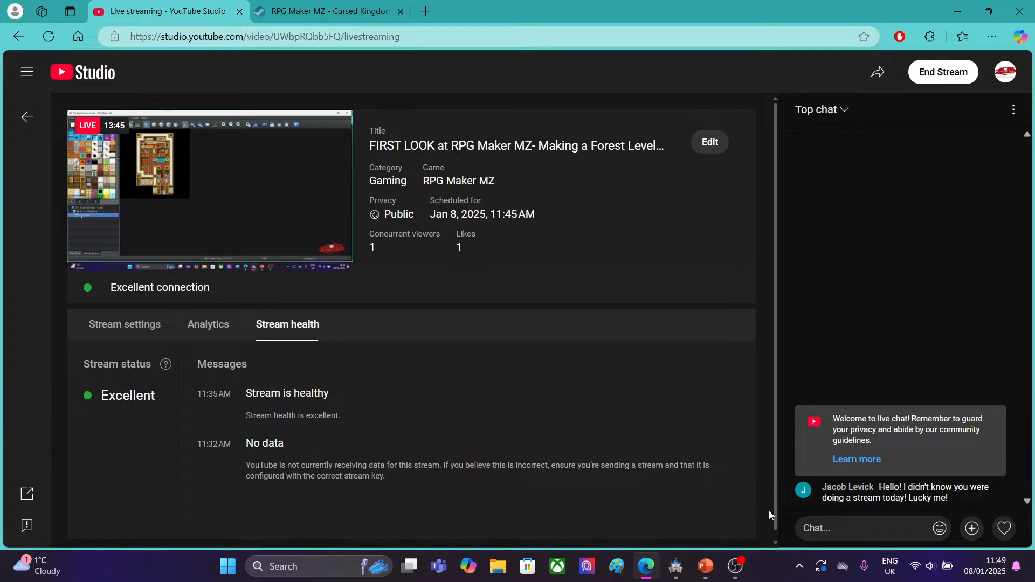
pyautogui.click(849, 528)
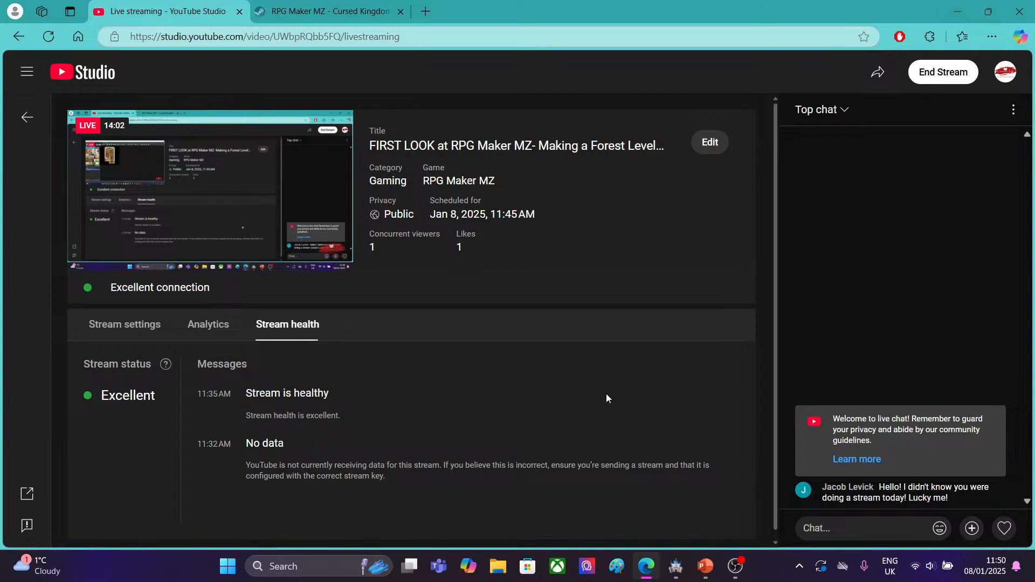
pyautogui.click(844, 526)
pyautogui.write('Ho')
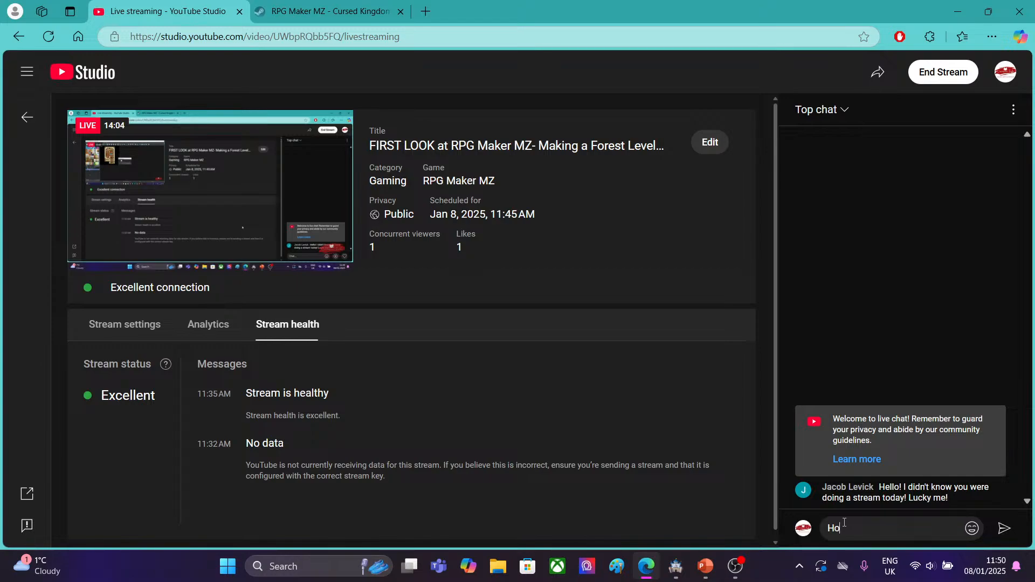
pyautogui.write('w are you?')
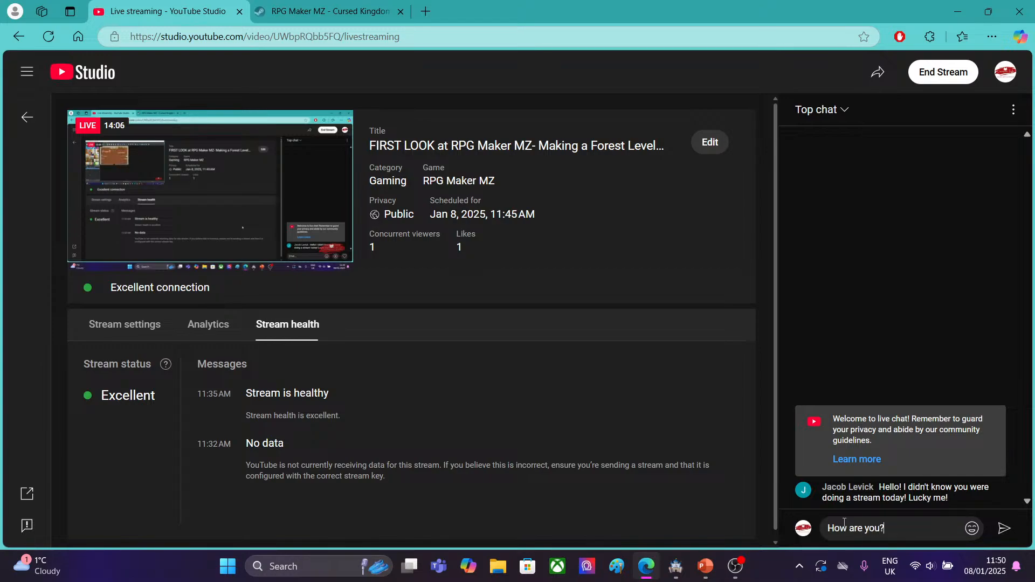
pyautogui.press('Return')
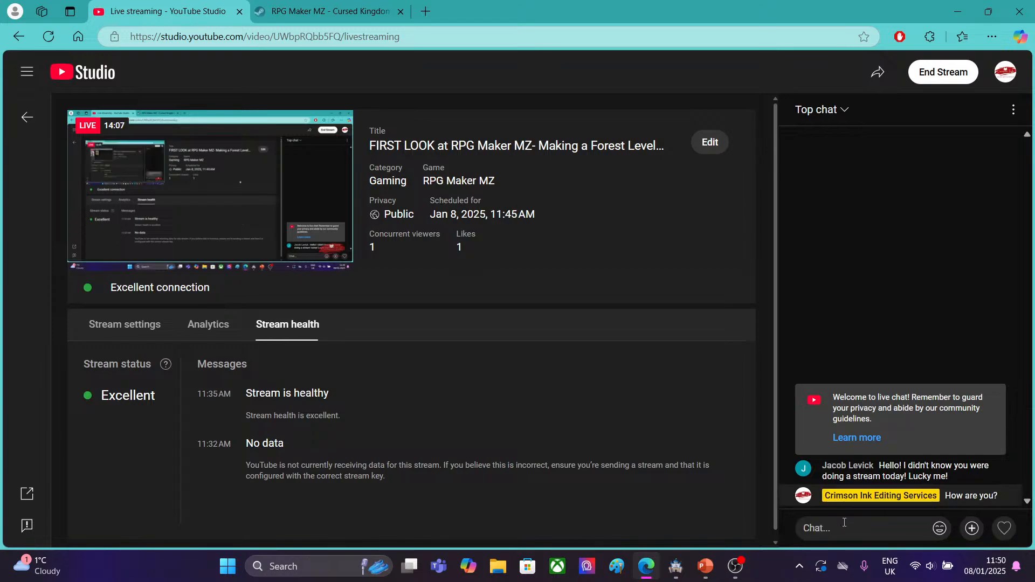
pyautogui.click(958, 8)
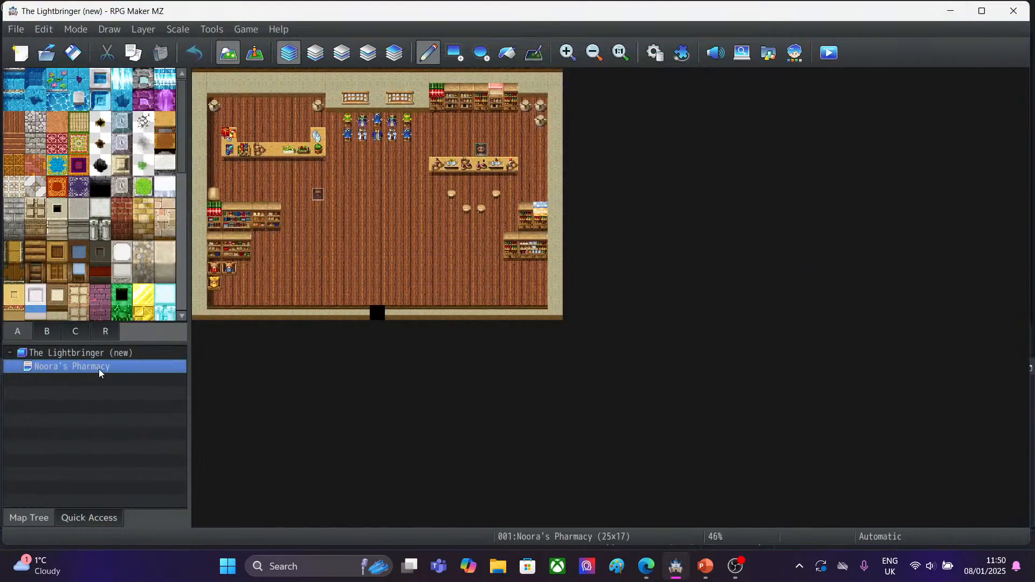
# Create a map named "Khalil's house" under Noora's Pharmacy using the 0003 Inside tileset.
pyautogui.rightClick(60, 368)
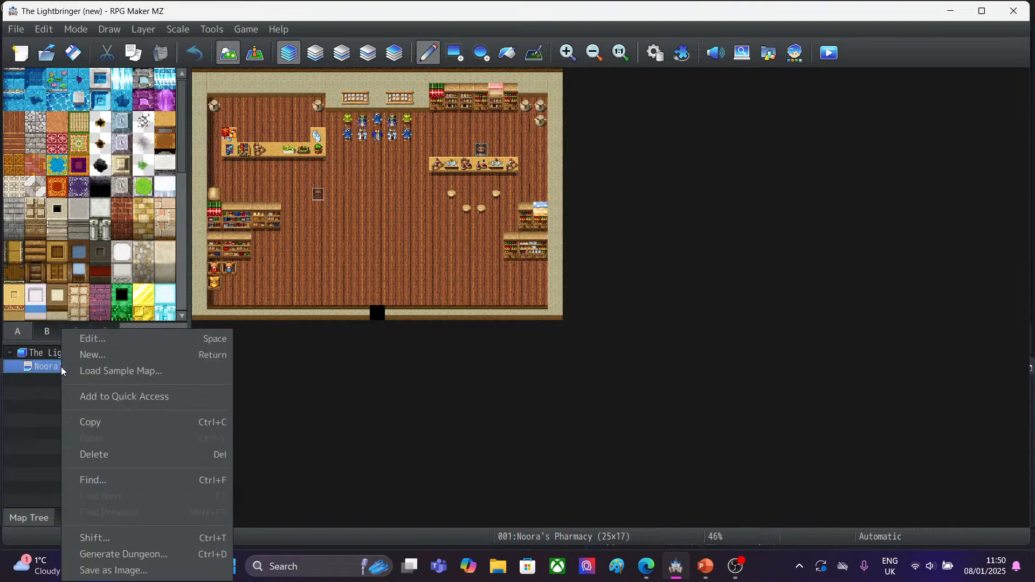
pyautogui.click(124, 357)
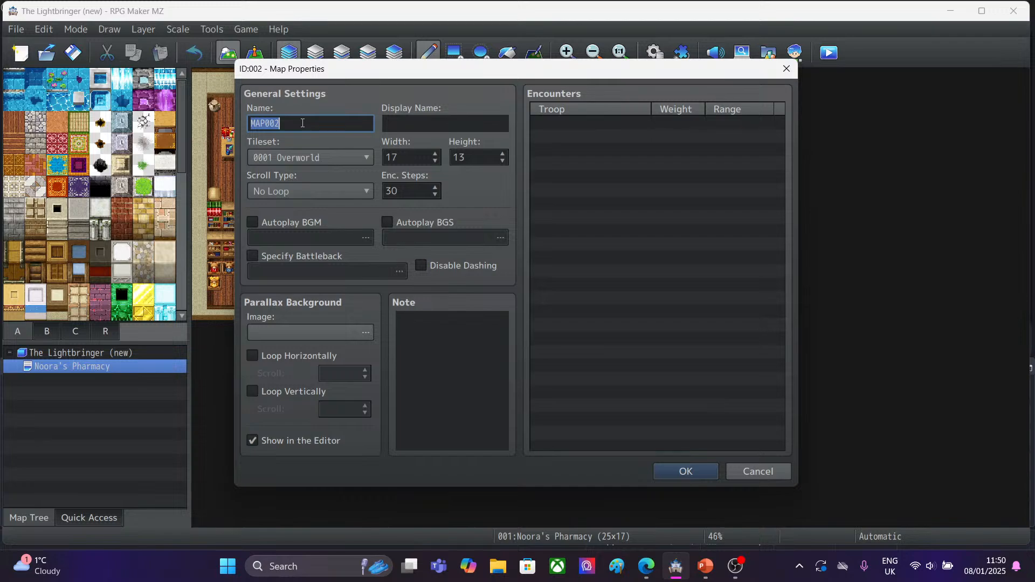
pyautogui.press('BackSpace')
pyautogui.write("Khalil's house")
pyautogui.click(313, 158)
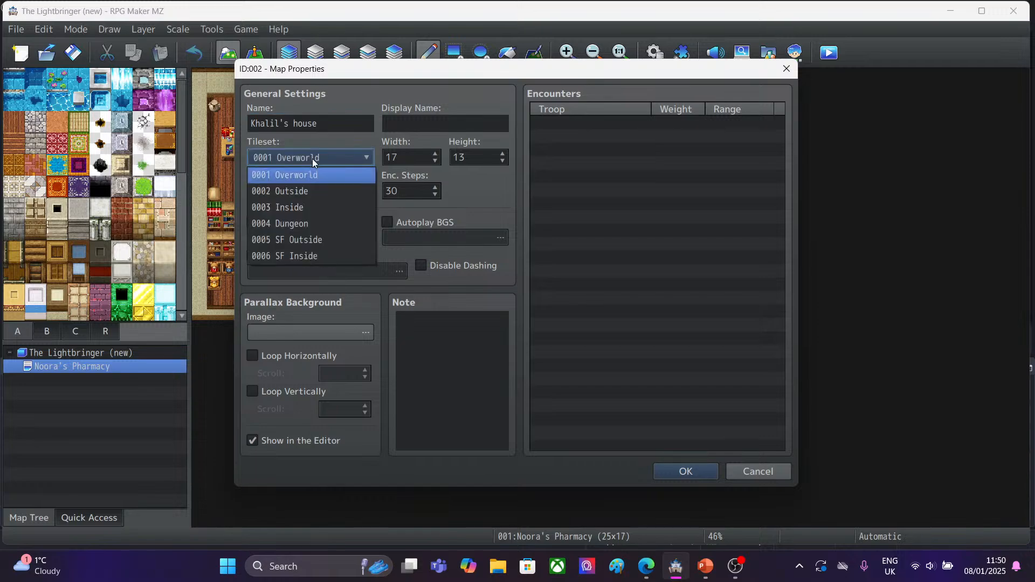
pyautogui.click(316, 208)
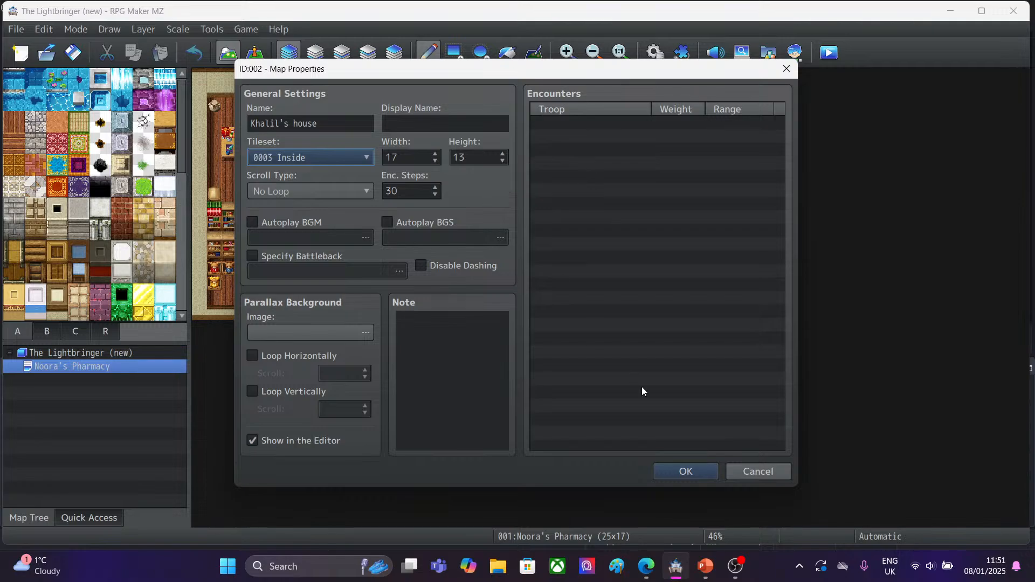
pyautogui.click(676, 471)
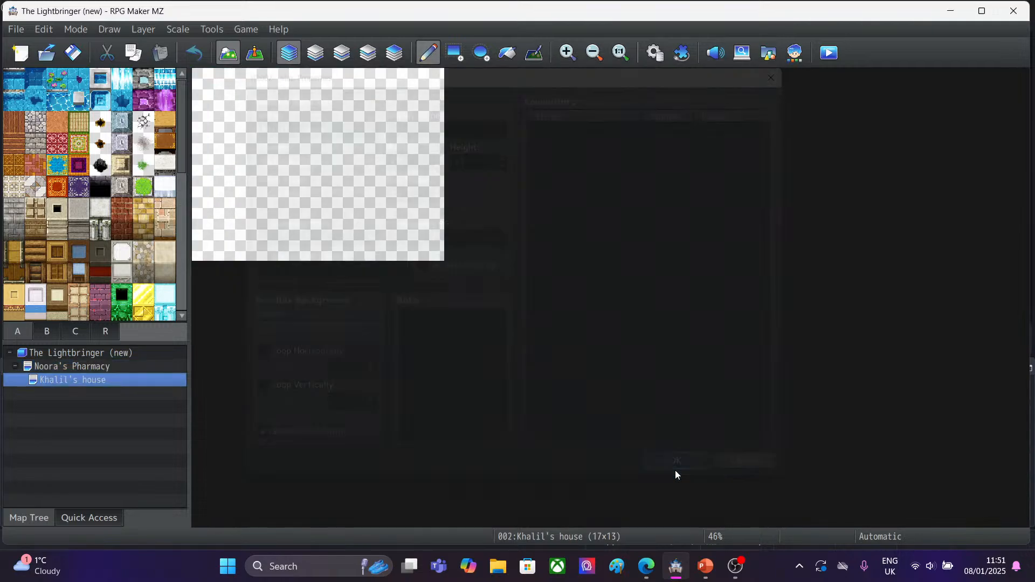
# Create a map named "Noora's house" under Khalil's house with a width of 23 tiles.
pyautogui.rightClick(69, 385)
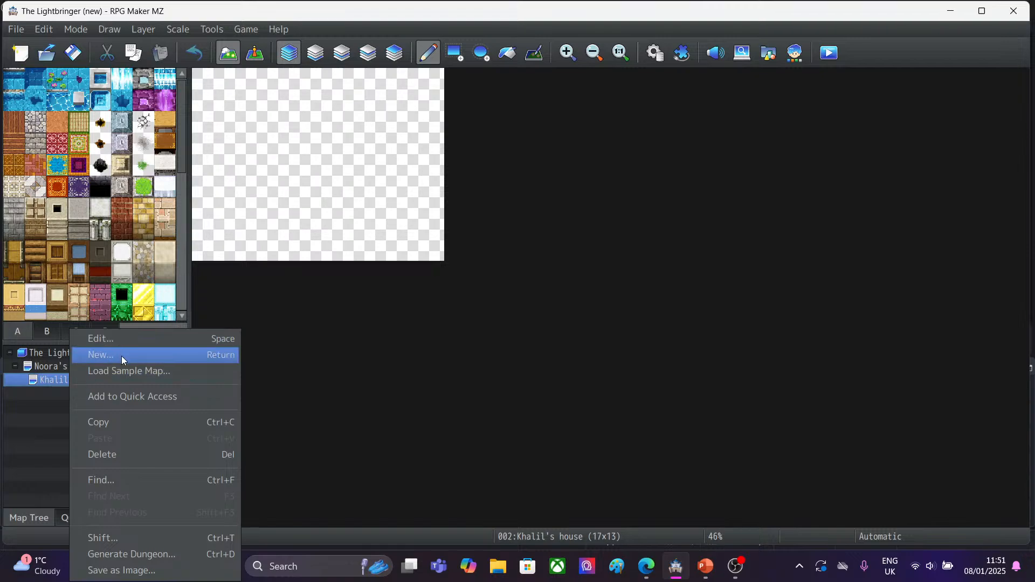
pyautogui.click(283, 373)
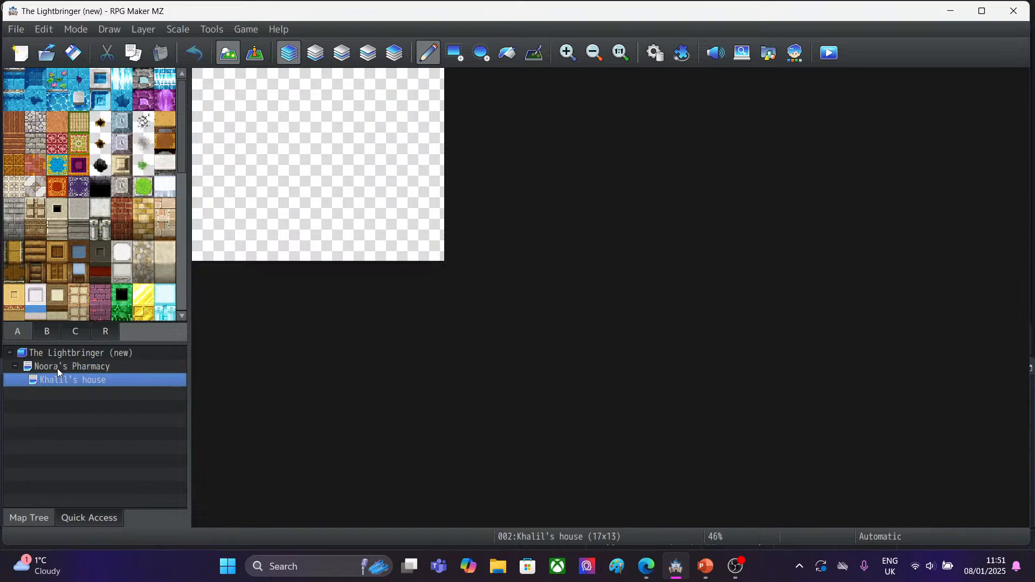
pyautogui.rightClick(73, 383)
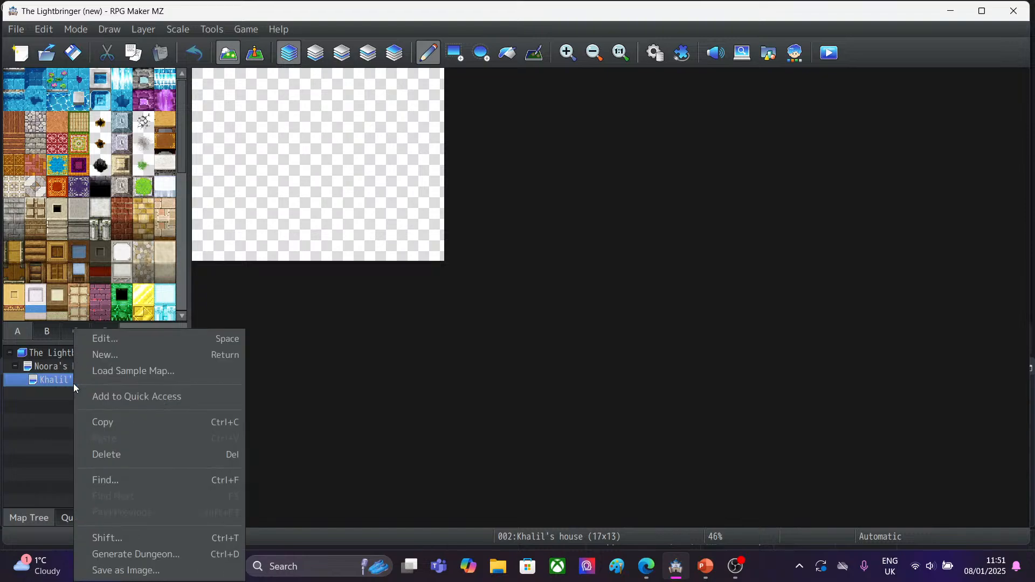
pyautogui.click(128, 354)
pyautogui.write('N')
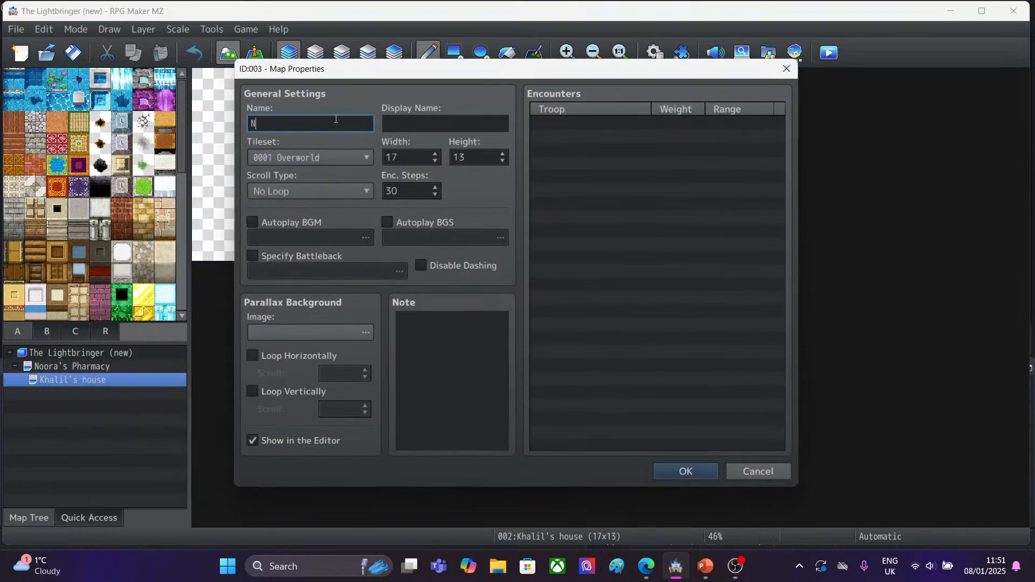
pyautogui.write("oora's house")
pyautogui.doubleClick(412, 157)
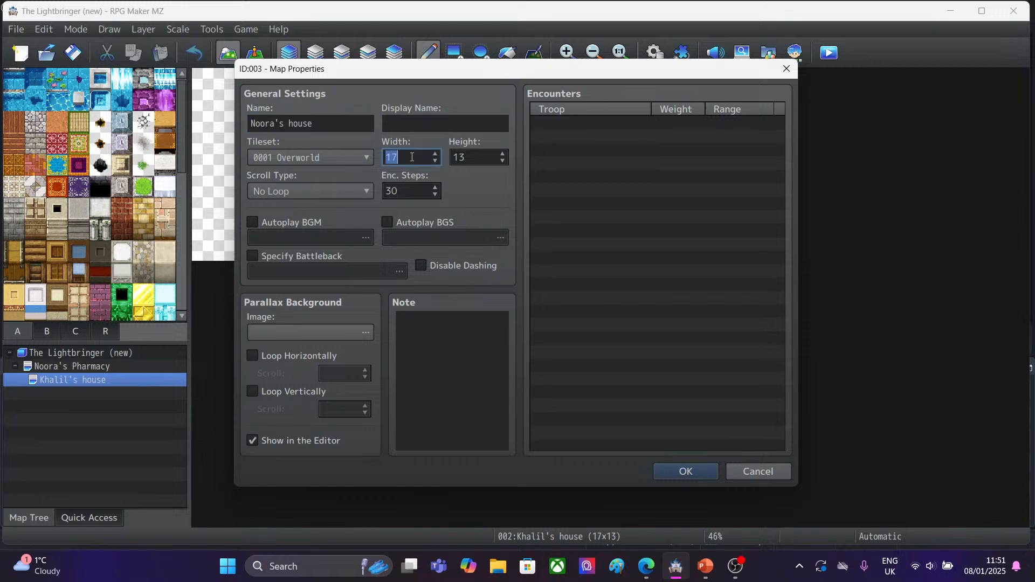
pyautogui.press('BackSpace')
pyautogui.write('20')
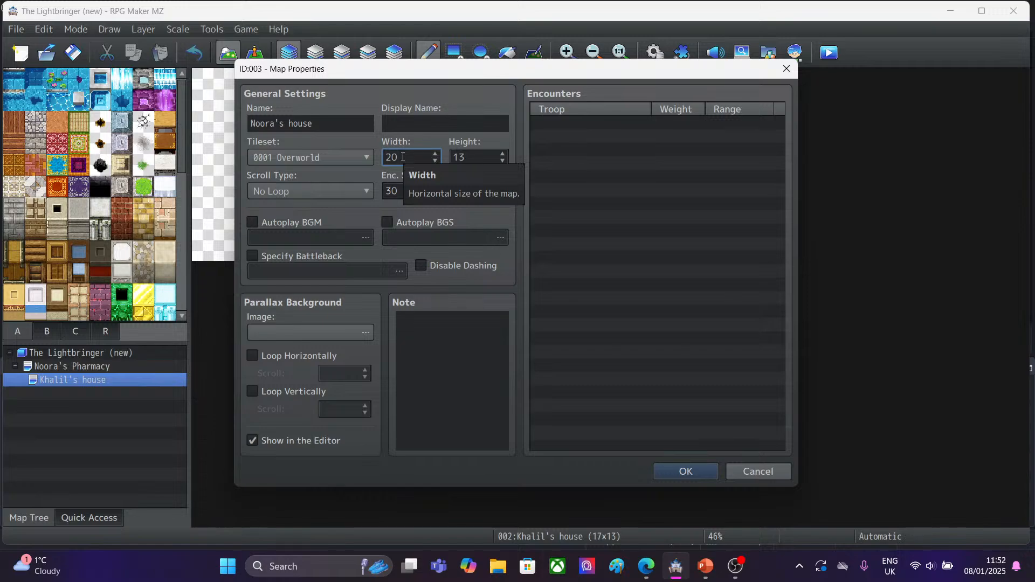
pyautogui.press('BackSpace')
pyautogui.write('3')
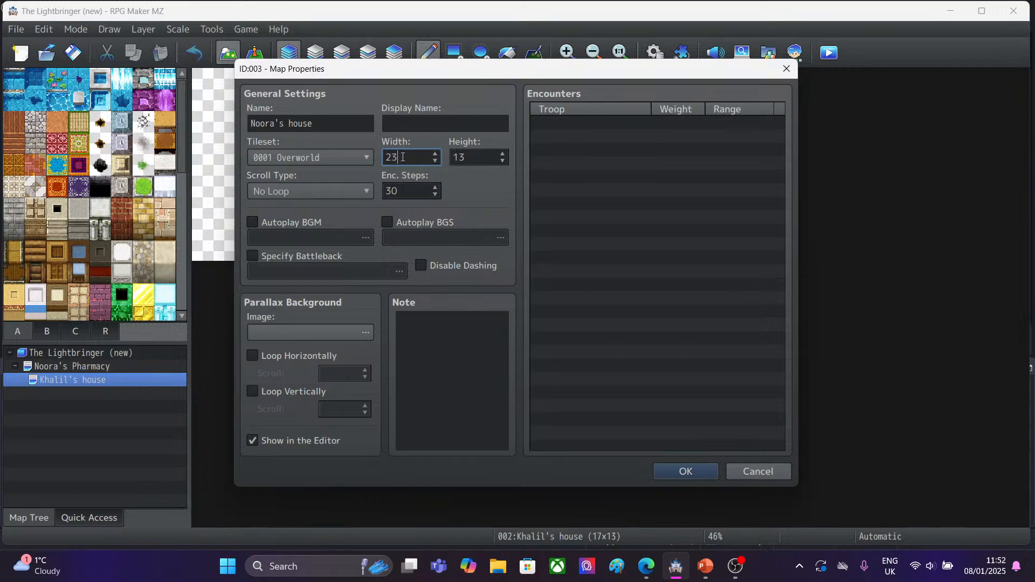
pyautogui.click(685, 473)
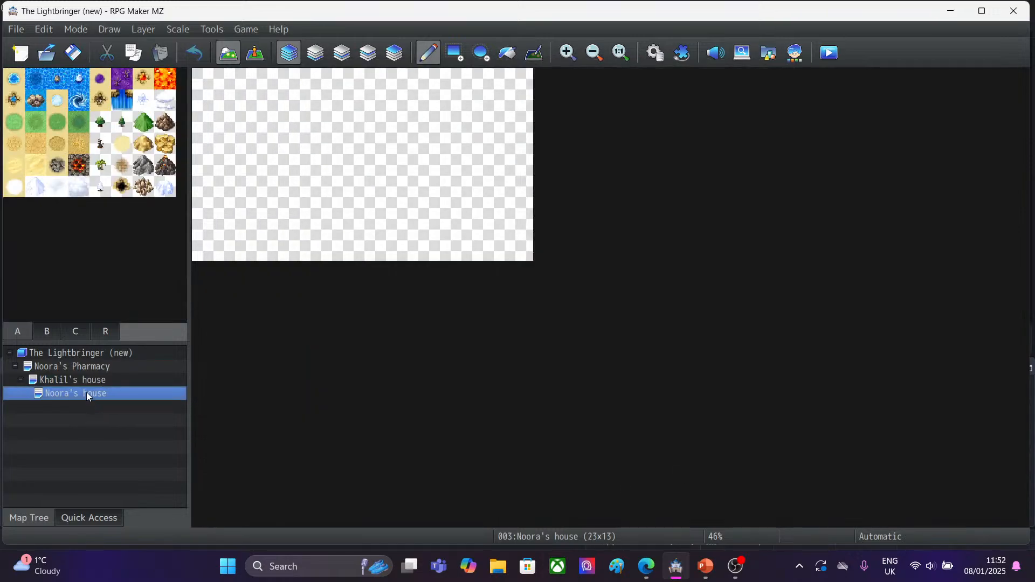
pyautogui.rightClick(86, 393)
pyautogui.click(128, 354)
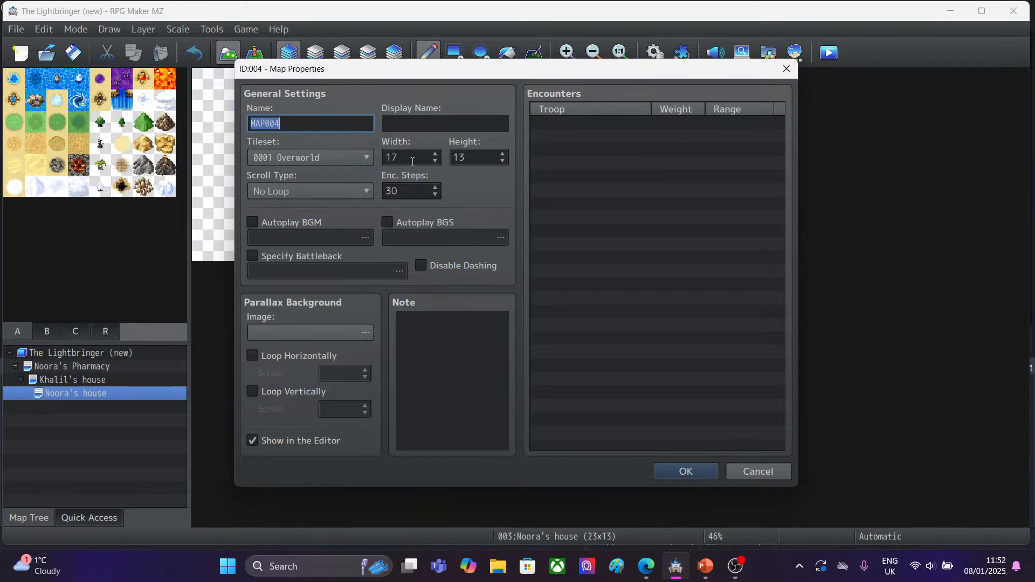
pyautogui.click(786, 69)
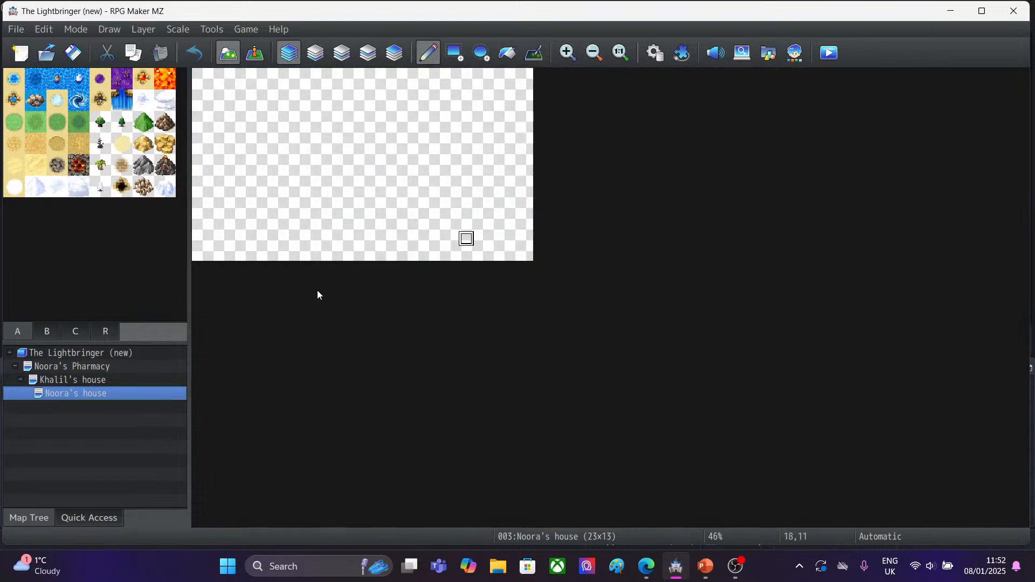
# Set the height of the Noora's house map to 20 tiles.
pyautogui.rightClick(94, 391)
pyautogui.click(135, 345)
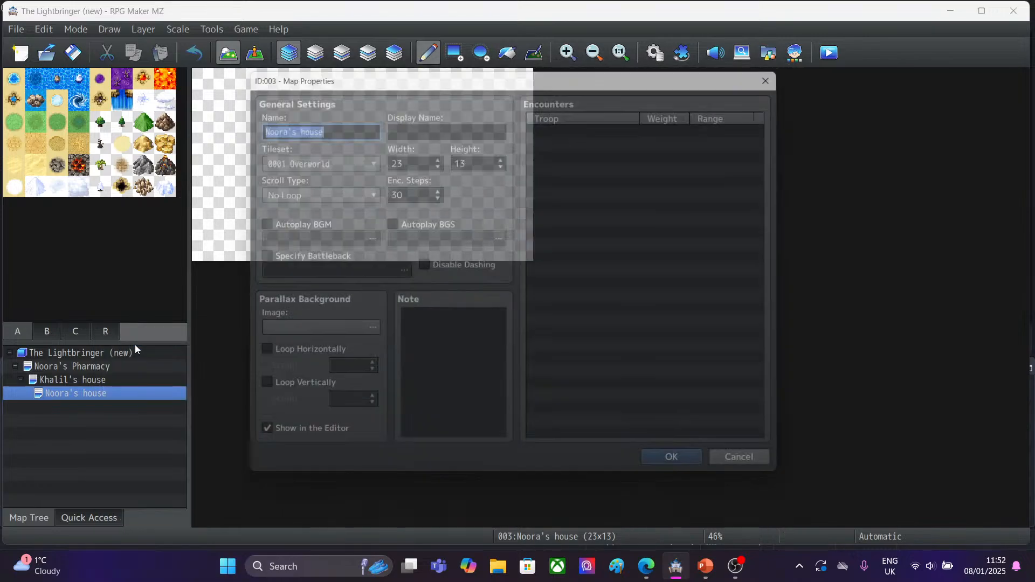
pyautogui.click(408, 157)
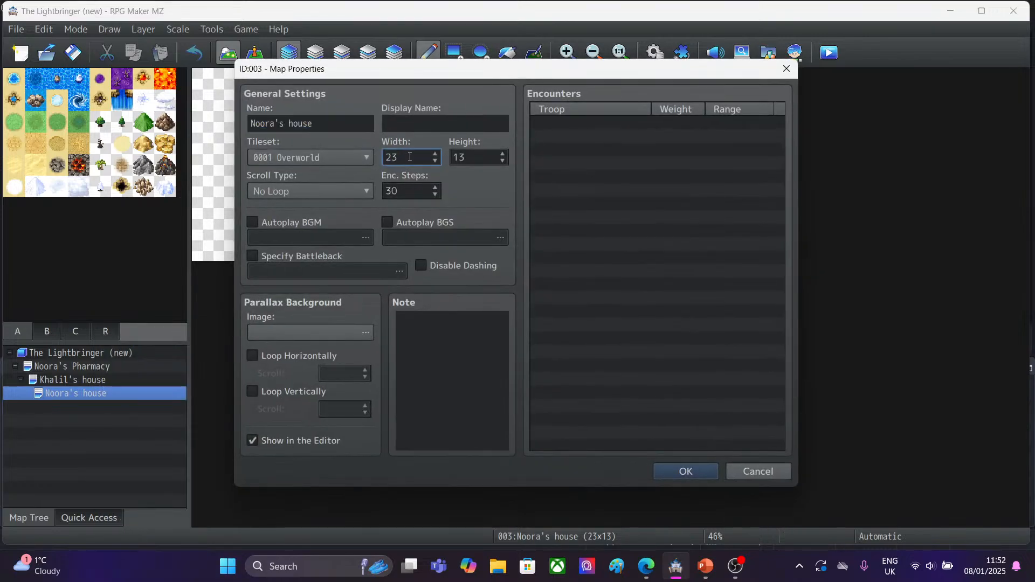
pyautogui.doubleClick(476, 155)
pyautogui.press('BackSpace')
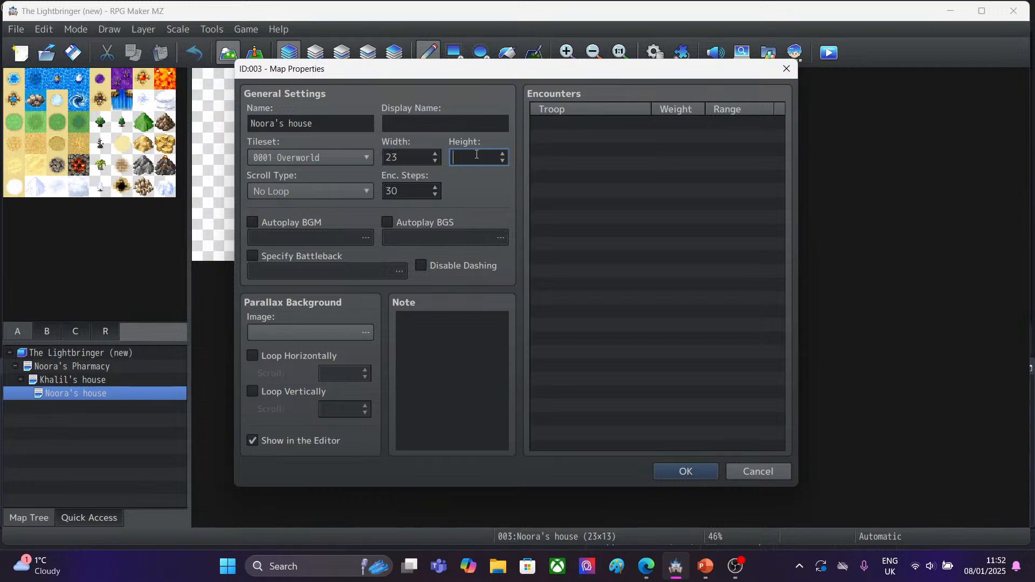
pyautogui.write('20')
pyautogui.click(681, 471)
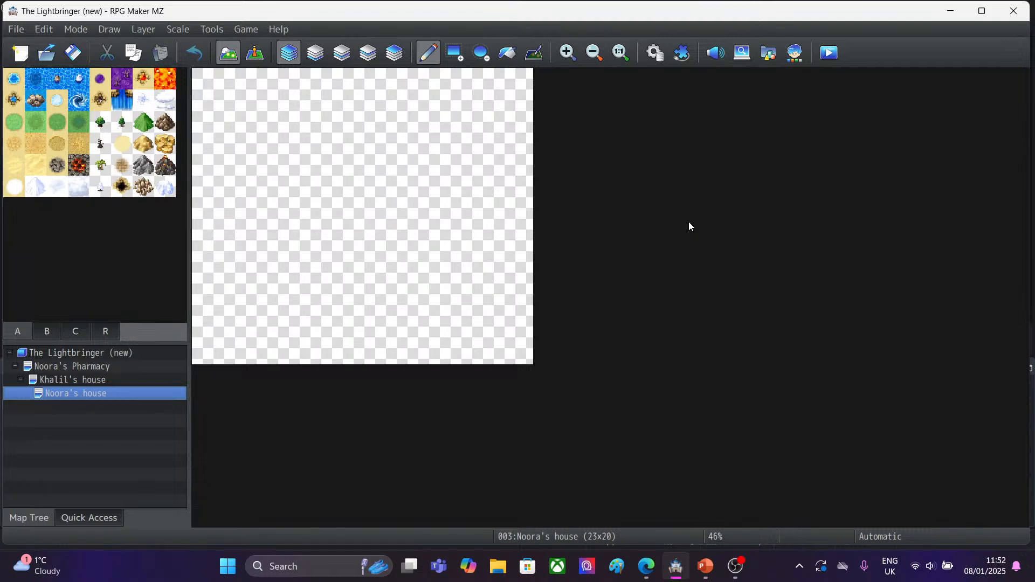
# Set the width of the Noora's house map to 30 tiles.
pyautogui.rightClick(92, 394)
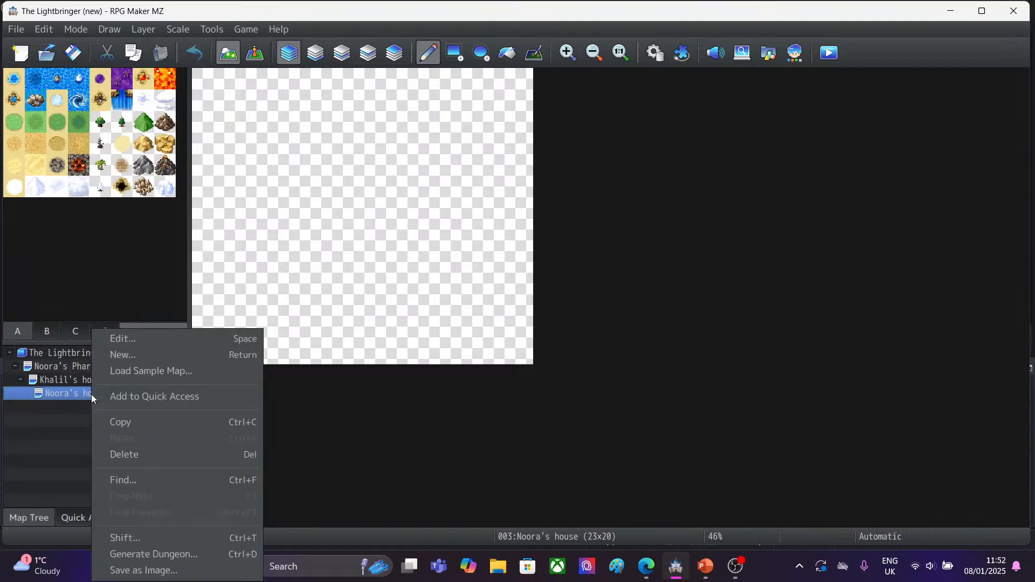
pyautogui.click(162, 339)
pyautogui.doubleClick(418, 157)
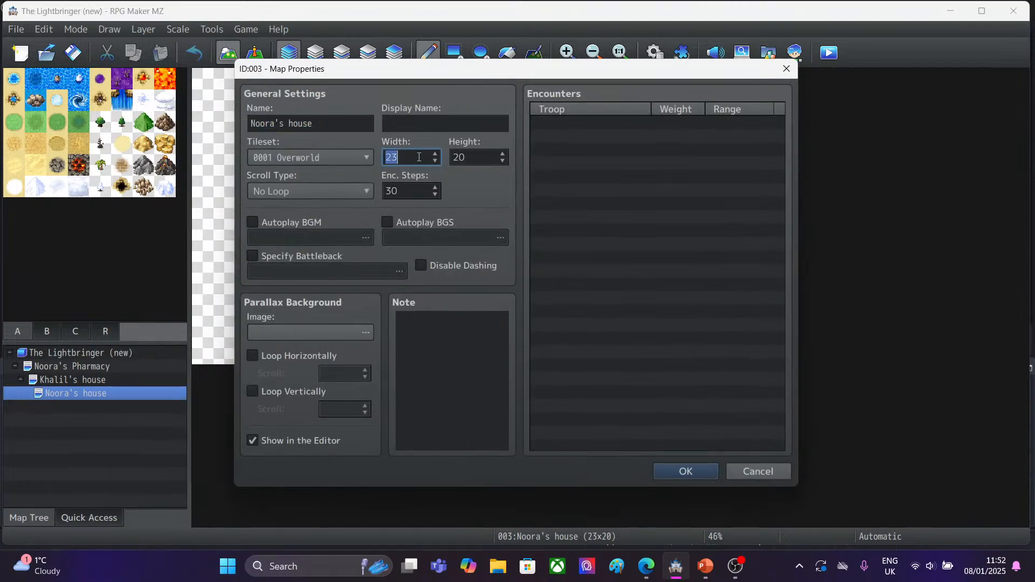
pyautogui.write('30')
pyautogui.click(673, 478)
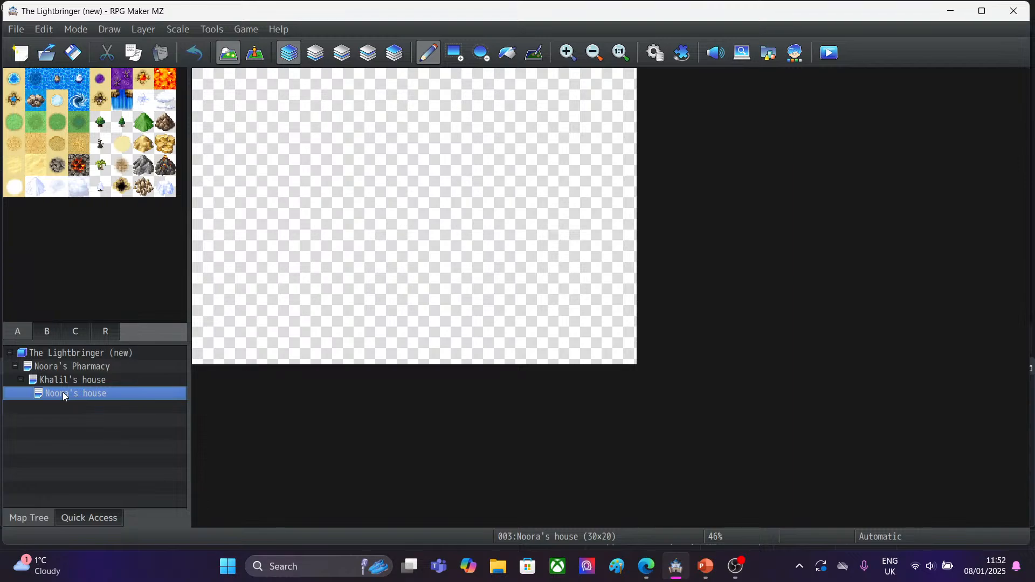
# Resize the Khalil's house map to a width of 20 and a height of 15 tiles.
pyautogui.click(54, 381)
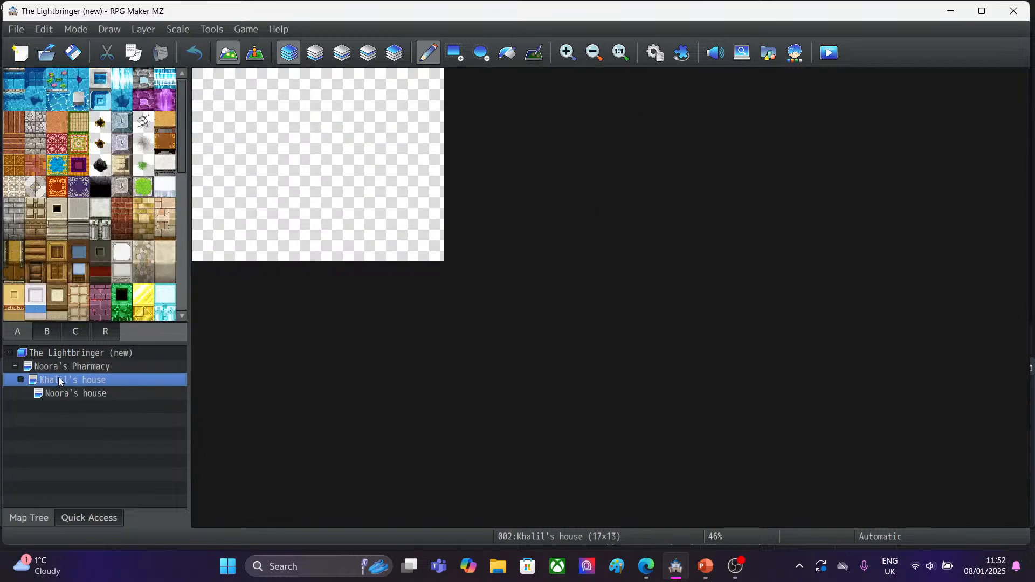
pyautogui.rightClick(59, 381)
pyautogui.click(110, 341)
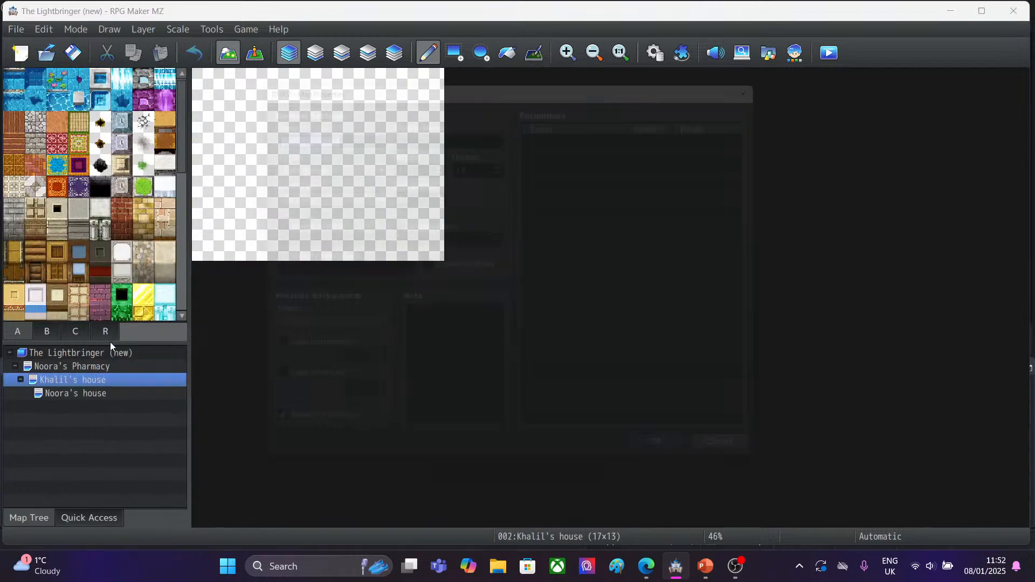
pyautogui.click(409, 158)
pyautogui.press('BackSpace')
pyautogui.press('BackSpace')
pyautogui.write('20')
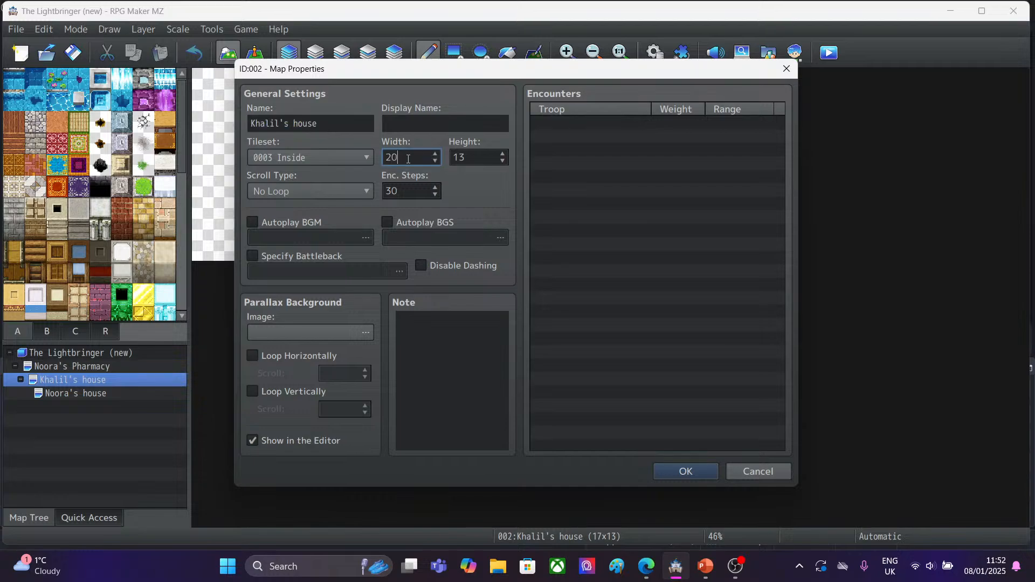
pyautogui.doubleClick(476, 157)
pyautogui.press('BackSpace')
pyautogui.write('15')
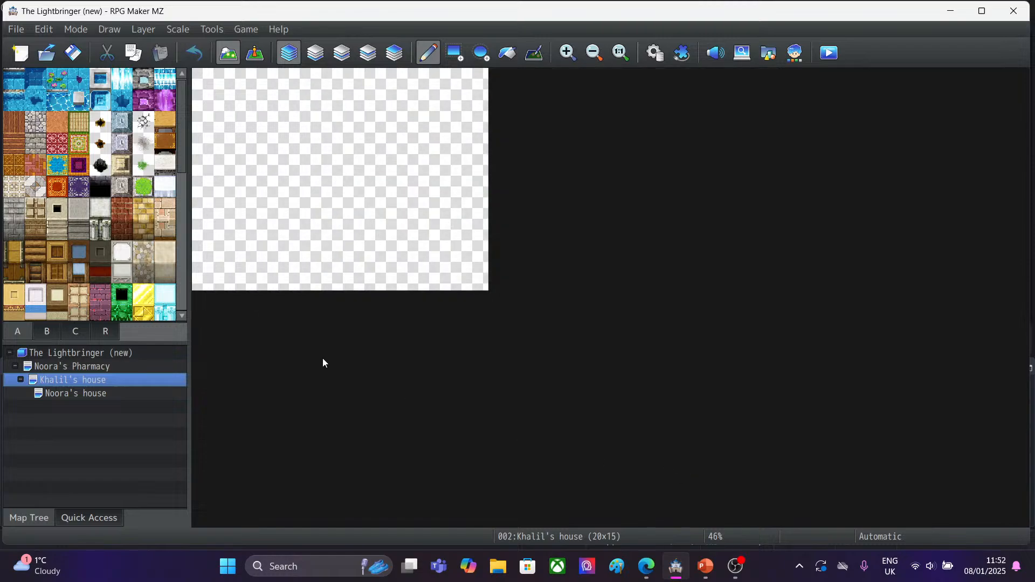
# Set the width of the Noora's house map to 27 tiles.
pyautogui.click(108, 393)
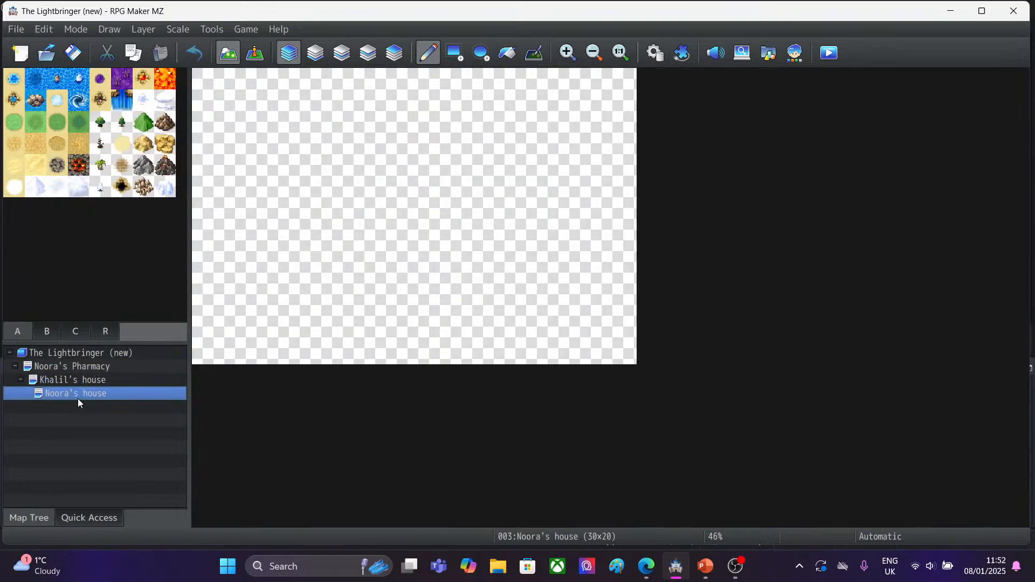
pyautogui.rightClick(77, 393)
pyautogui.click(118, 340)
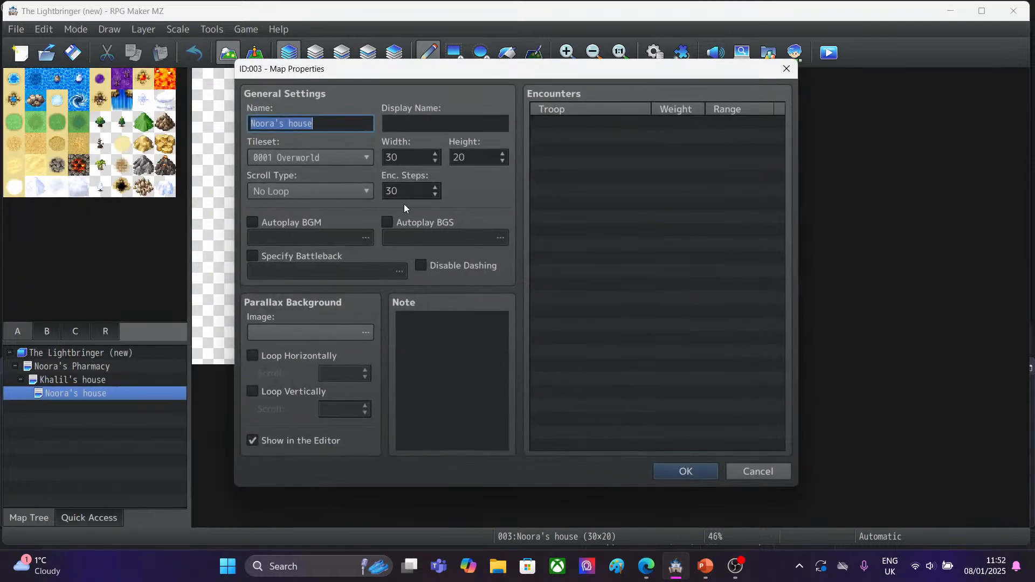
pyautogui.doubleClick(404, 157)
pyautogui.write('27')
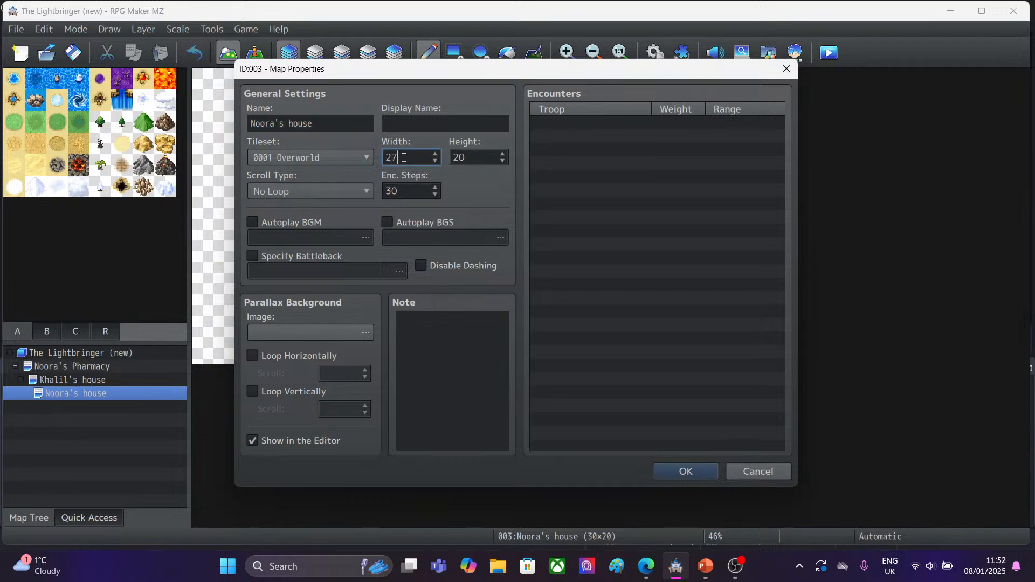
pyautogui.click(688, 474)
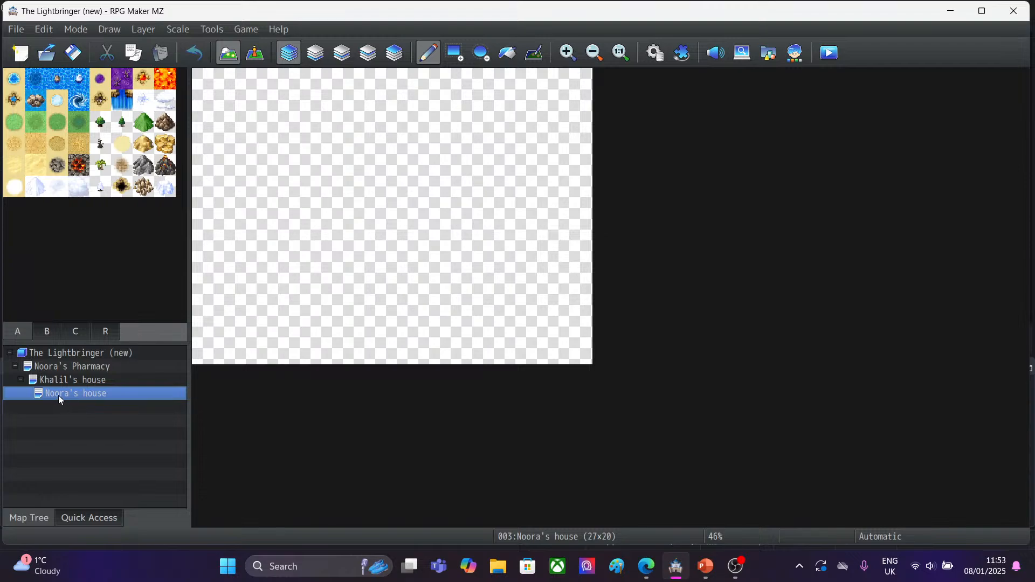
# Examine how the pharmacy and house maps are nested under The Lightbringer (new) project.
pyautogui.click(42, 367)
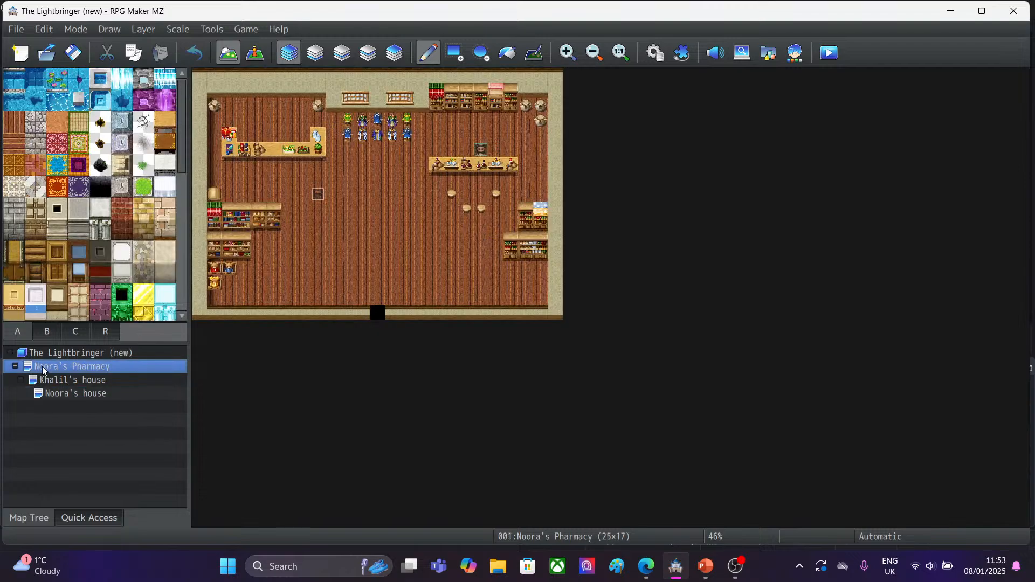
pyautogui.click(15, 366)
pyautogui.click(15, 366)
pyautogui.click(49, 354)
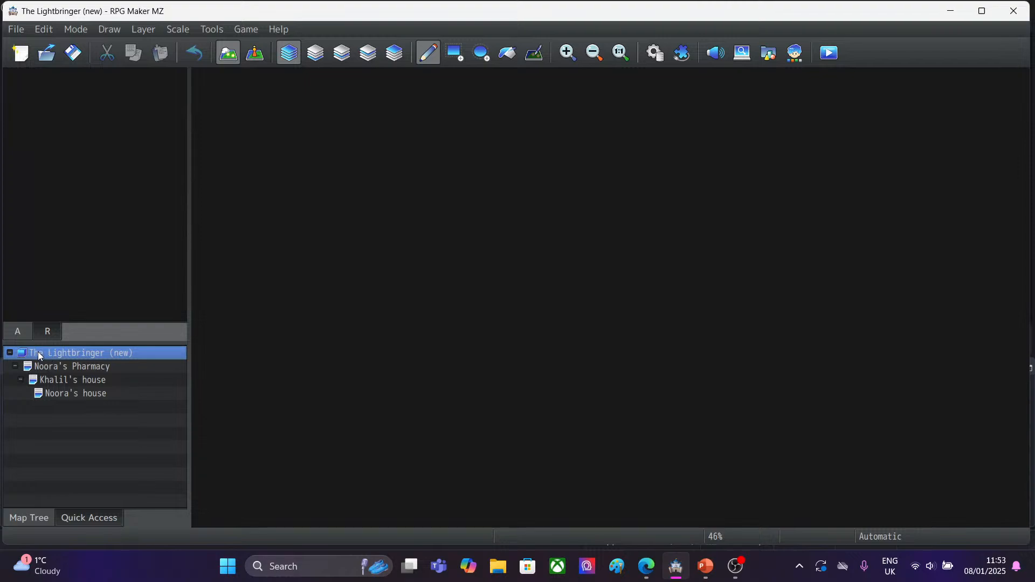
pyautogui.click(47, 366)
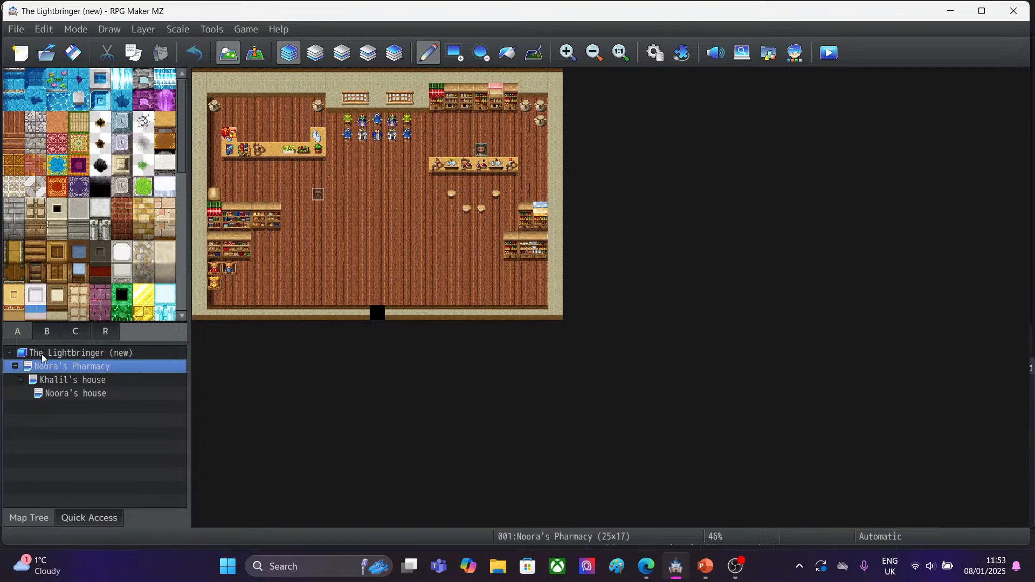
pyautogui.click(38, 396)
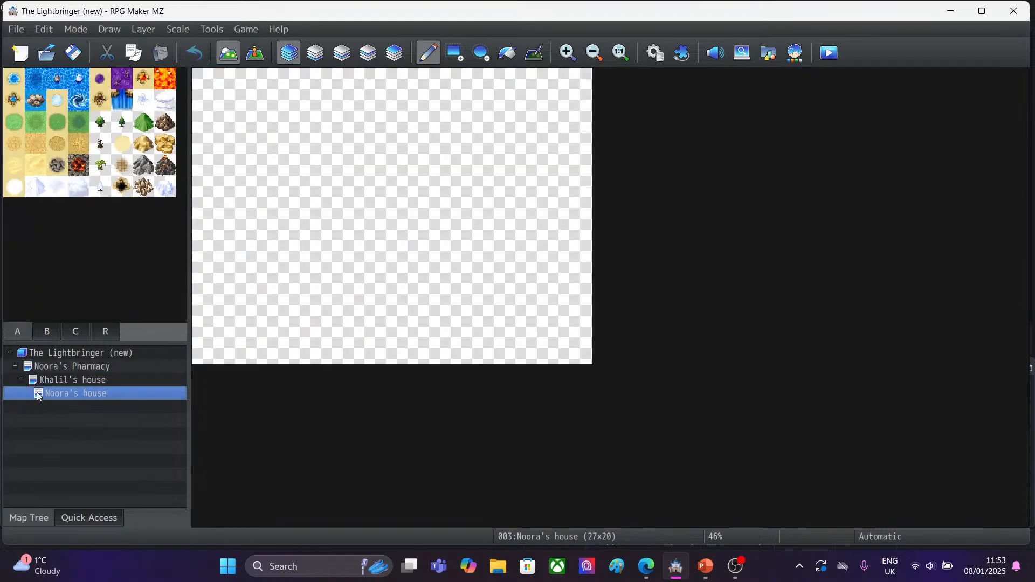
pyautogui.click(49, 381)
pyautogui.click(49, 399)
pyautogui.click(41, 354)
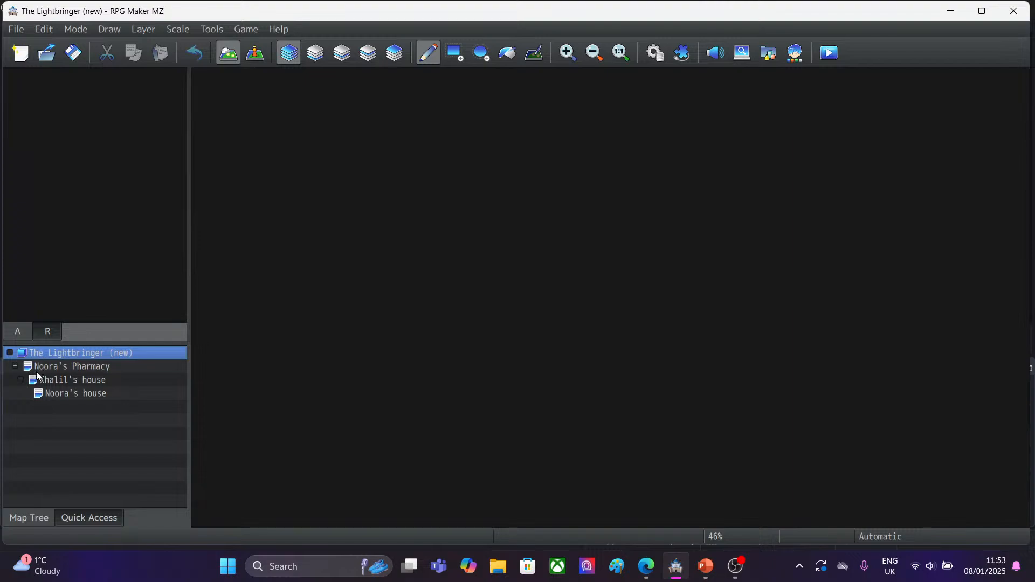
pyautogui.click(37, 372)
pyautogui.click(37, 380)
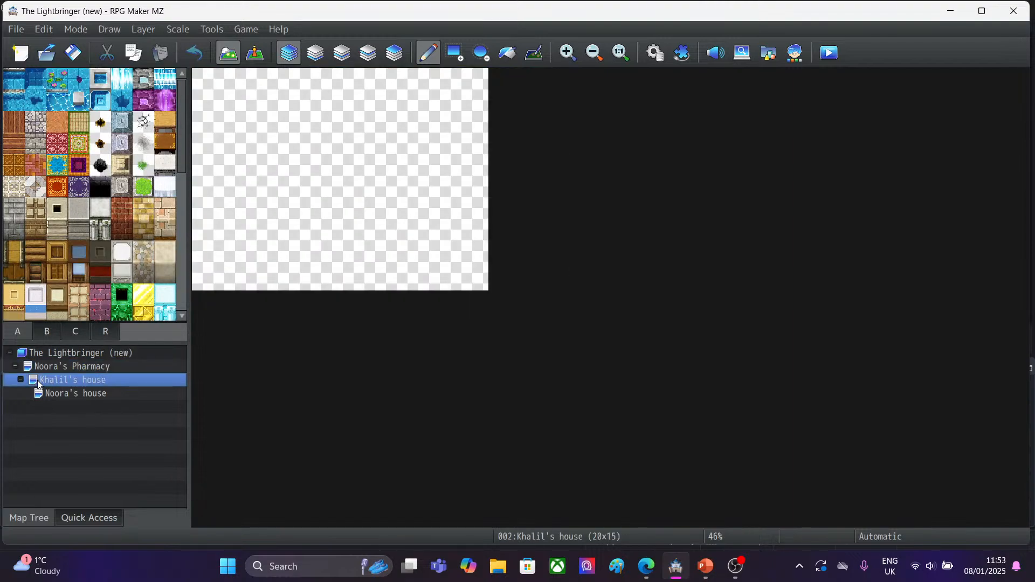
pyautogui.click(50, 351)
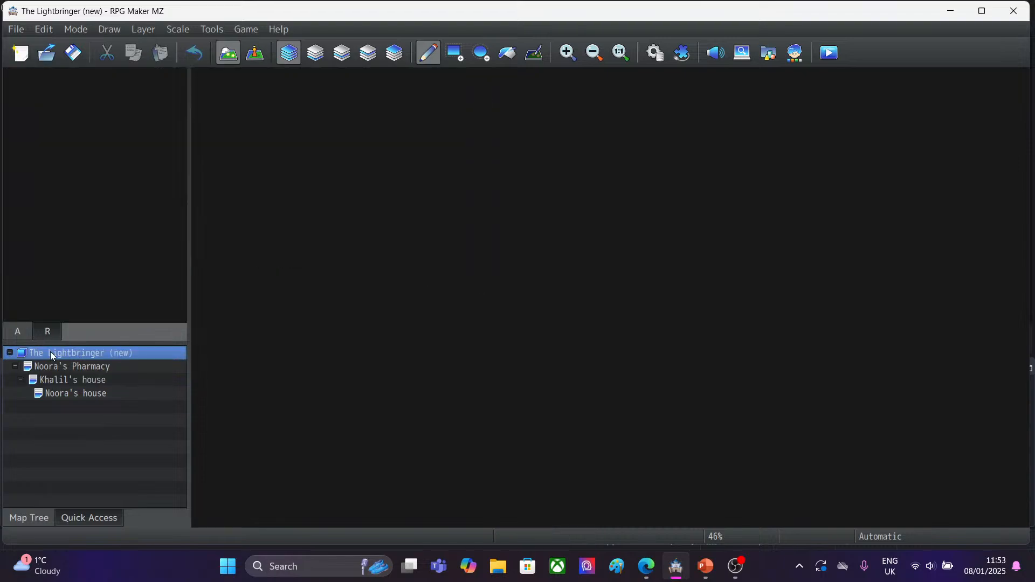
# Delete the Noora's house map nested under Khalil's house.
pyautogui.click(52, 394)
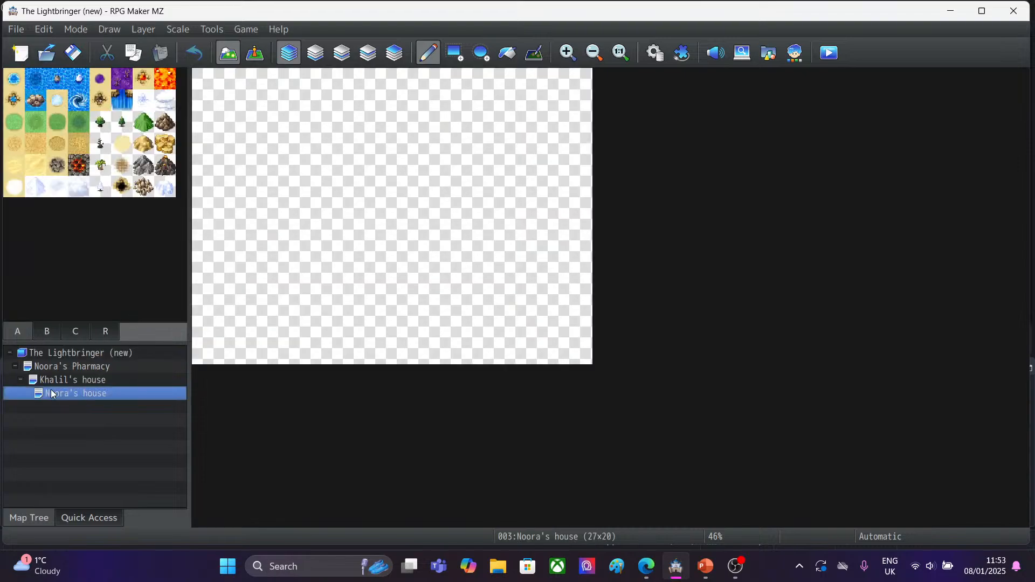
pyautogui.press('Delete')
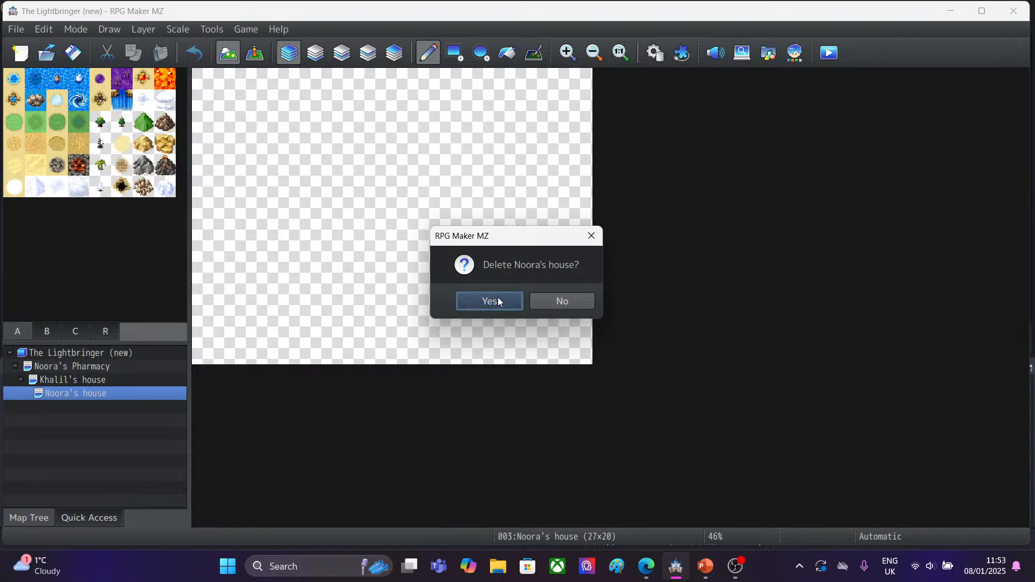
pyautogui.click(499, 302)
# Start a new map directly under The Lightbringer (new) project root and name it "Noora's house".
pyautogui.click(41, 354)
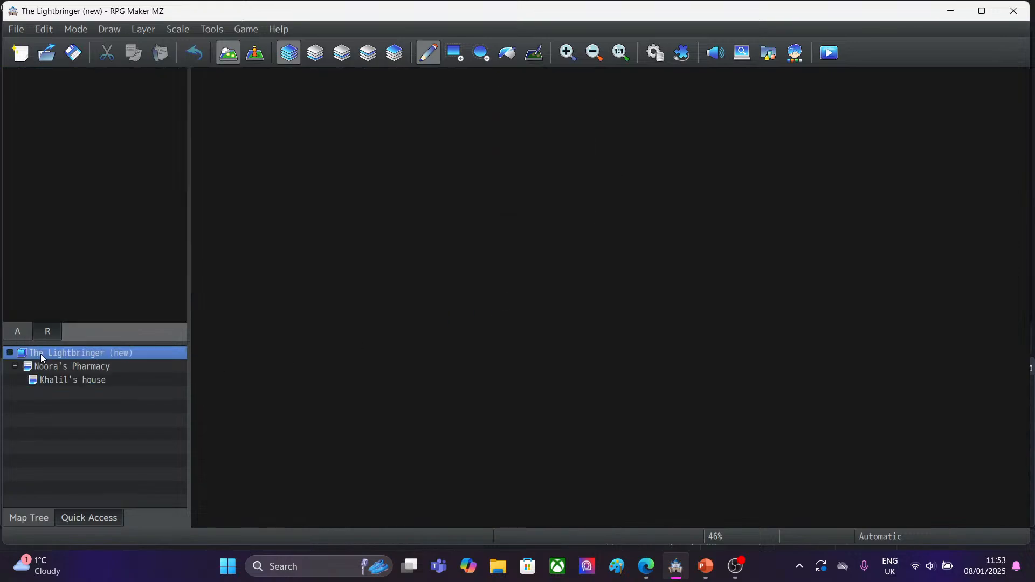
pyautogui.rightClick(40, 353)
pyautogui.click(62, 356)
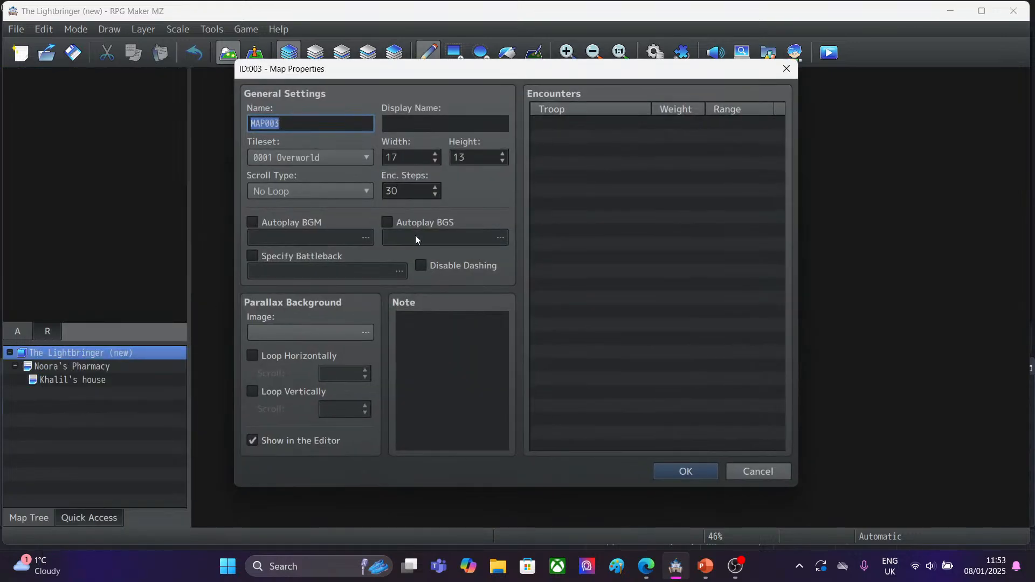
pyautogui.press('BackSpace')
pyautogui.write("Noora's jp")
pyautogui.press('BackSpace')
pyautogui.press('BackSpace')
pyautogui.write('house')
# Give the new Noora's house map a width of 27 and a height of 20 tiles and create it.
pyautogui.doubleClick(410, 157)
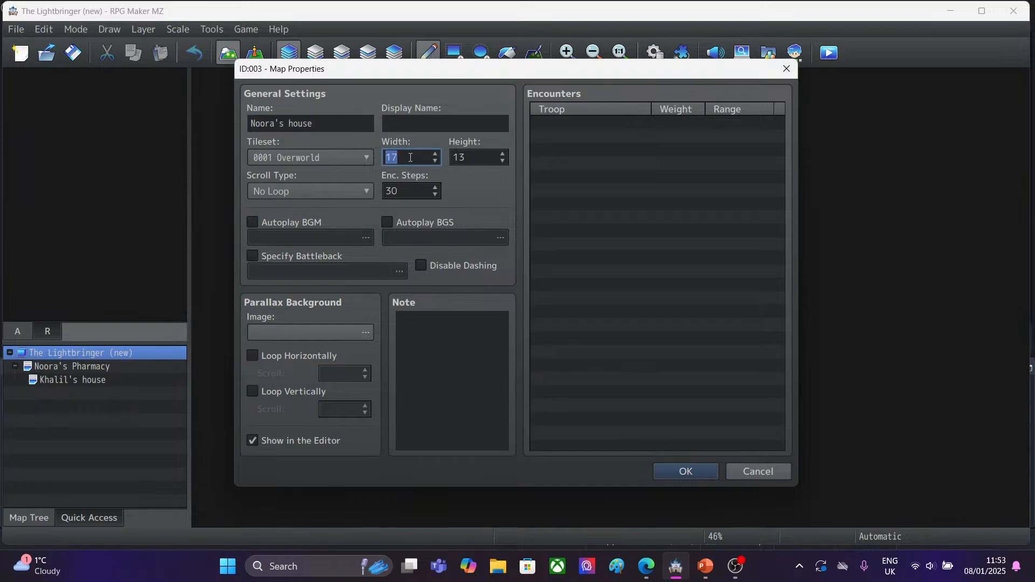
pyautogui.press('BackSpace')
pyautogui.write('27')
pyautogui.doubleClick(473, 162)
pyautogui.press('BackSpace')
pyautogui.write('20')
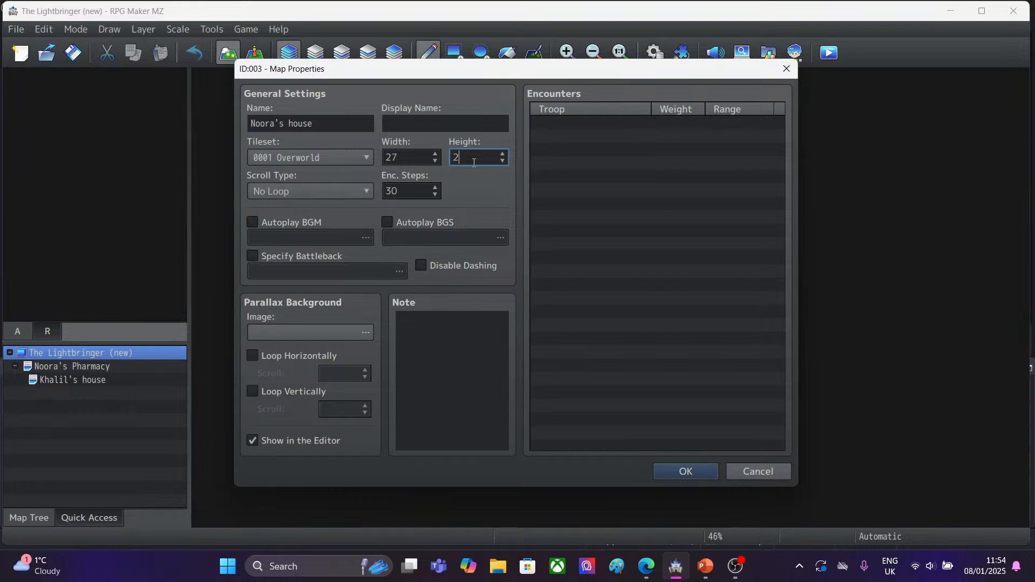
pyautogui.click(675, 469)
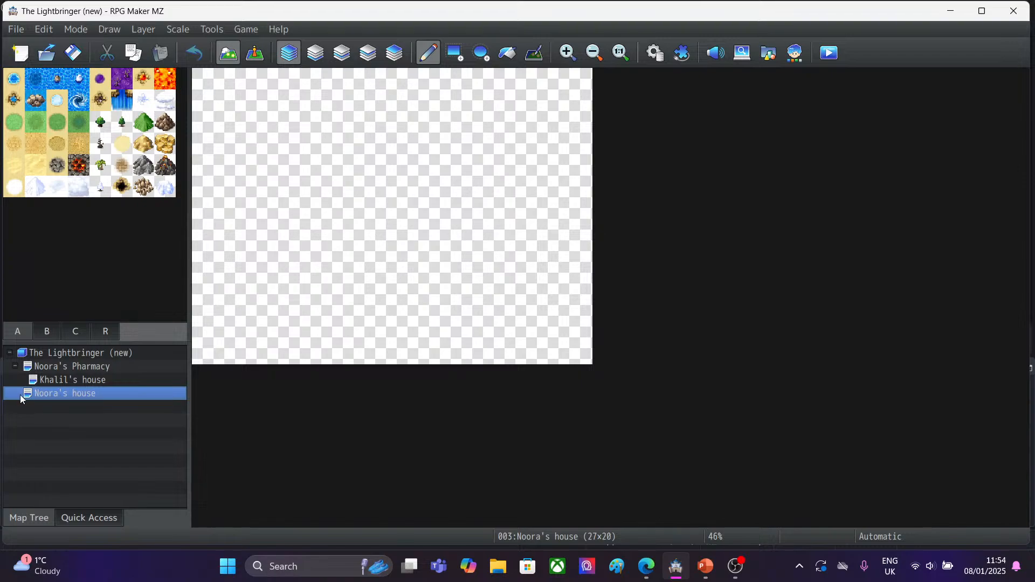
# Start a new map directly under The Lightbringer (new) project root and name it "Village 1 Inn".
pyautogui.click(45, 354)
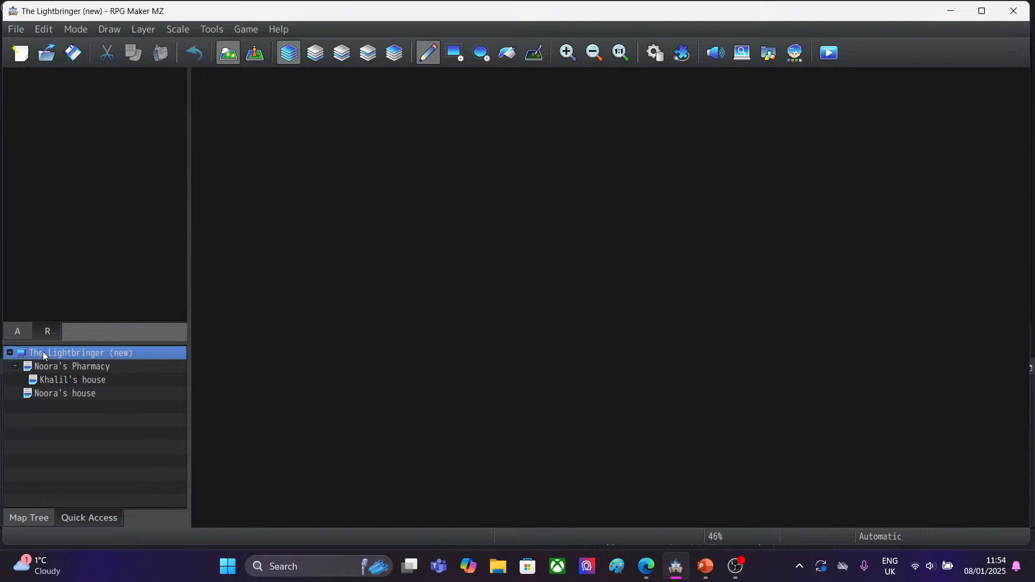
pyautogui.rightClick(43, 352)
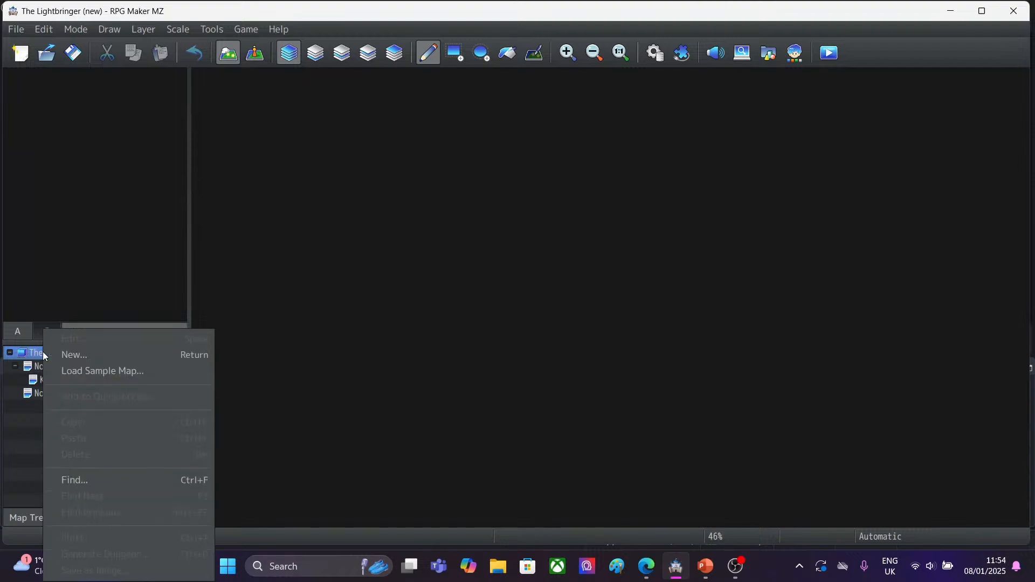
pyautogui.click(74, 354)
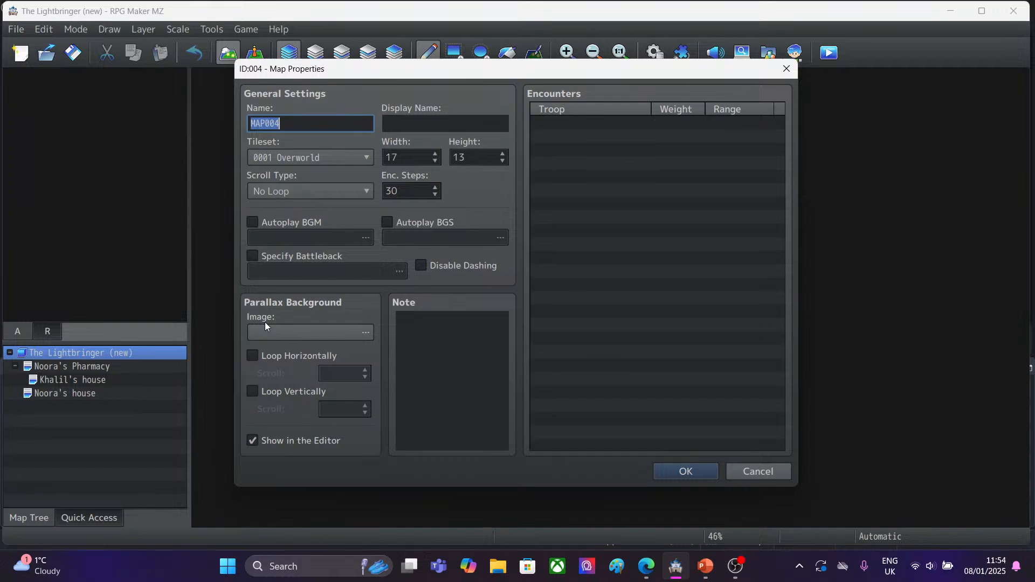
pyautogui.press('BackSpace')
pyautogui.write('Village 1 Inn')
# Give the new Village 1 Inn map a width of 25 tiles and create it.
pyautogui.doubleClick(403, 158)
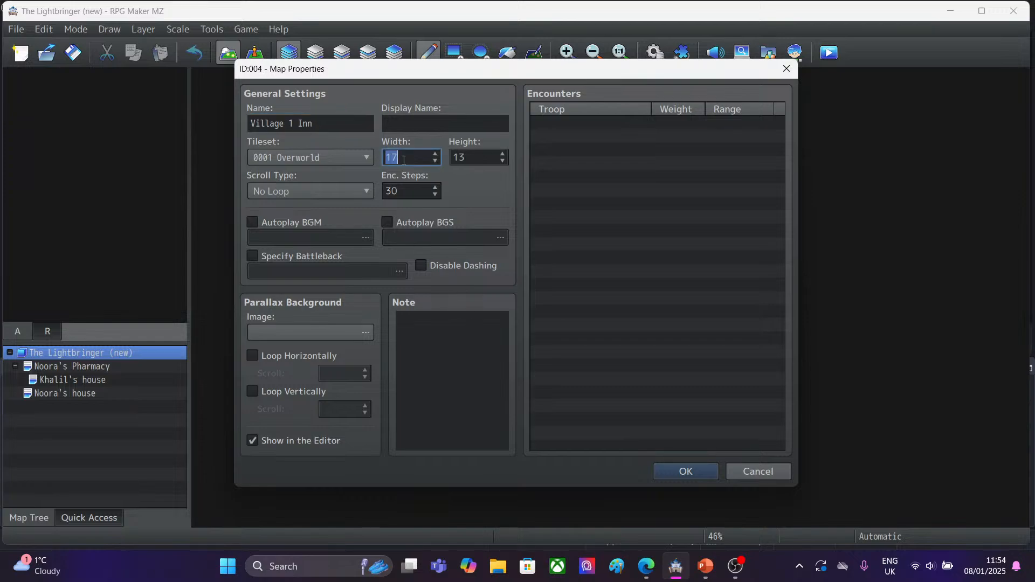
pyautogui.press('BackSpace')
pyautogui.write('25')
pyautogui.press('BackSpace')
pyautogui.write('7')
pyautogui.press('BackSpace')
pyautogui.write('5')
pyautogui.click(666, 477)
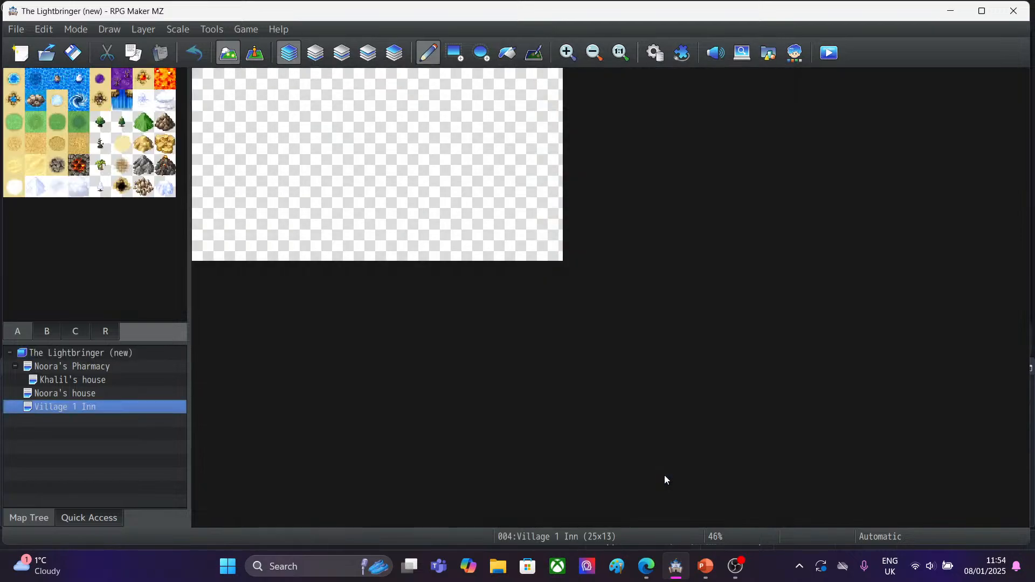
# Edit the Village 1 Inn map's properties and set its height to 20 tiles.
pyautogui.rightClick(90, 409)
pyautogui.click(158, 342)
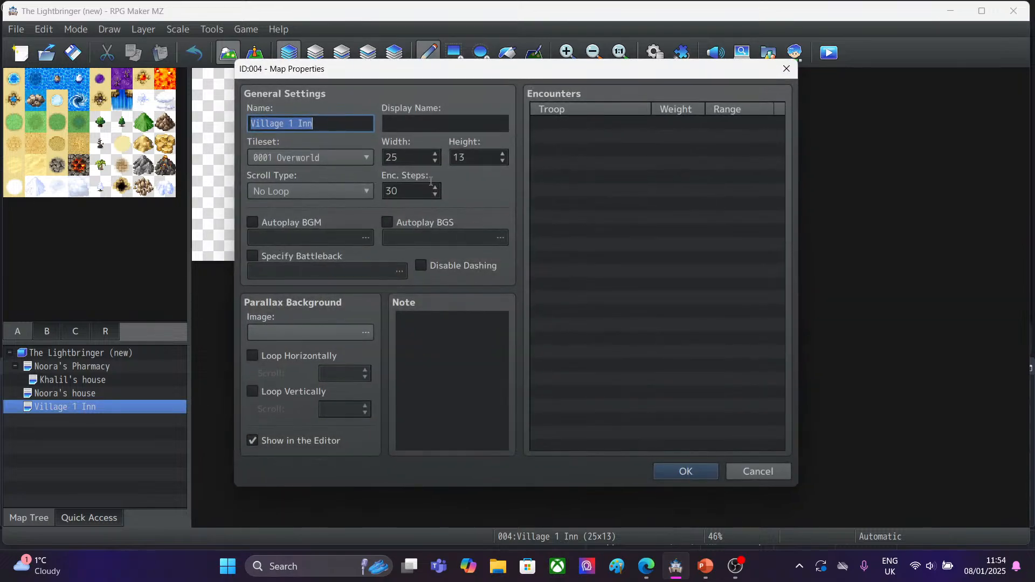
pyautogui.doubleClick(457, 160)
pyautogui.press('BackSpace')
pyautogui.write('20')
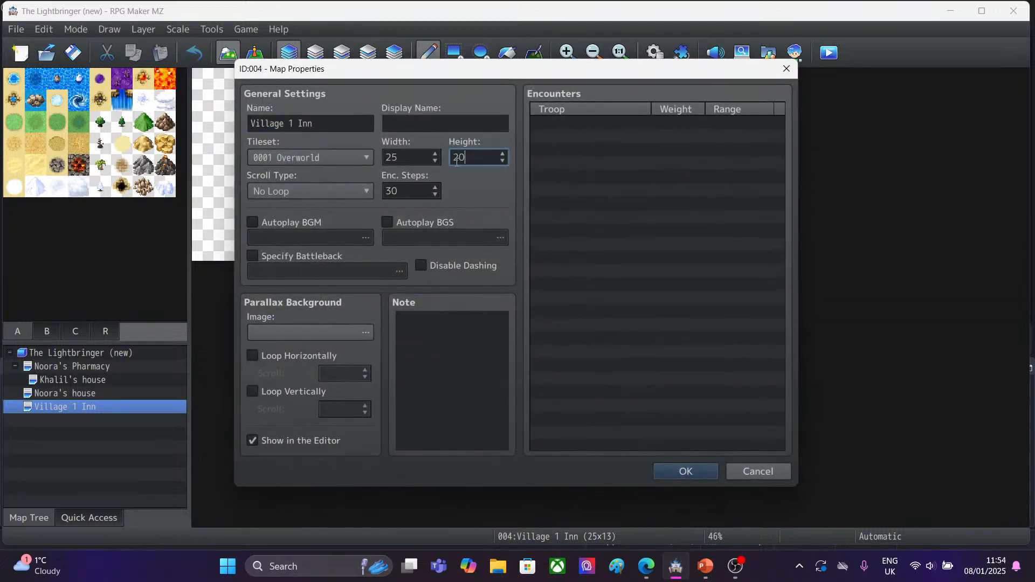
pyautogui.click(659, 469)
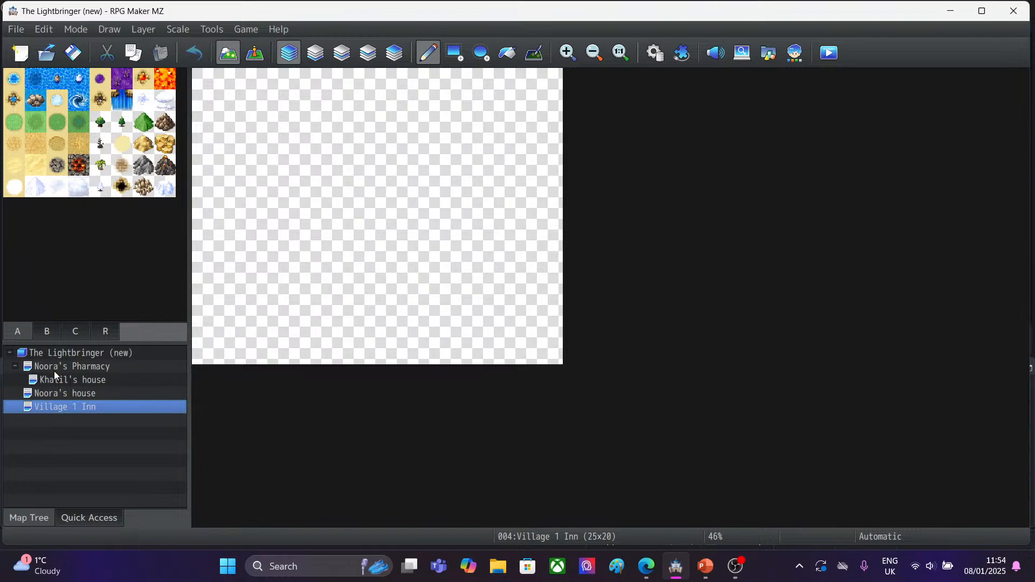
# Start a new map directly under The Lightbringer (new) project root and name it "Shifa's house".
pyautogui.click(54, 352)
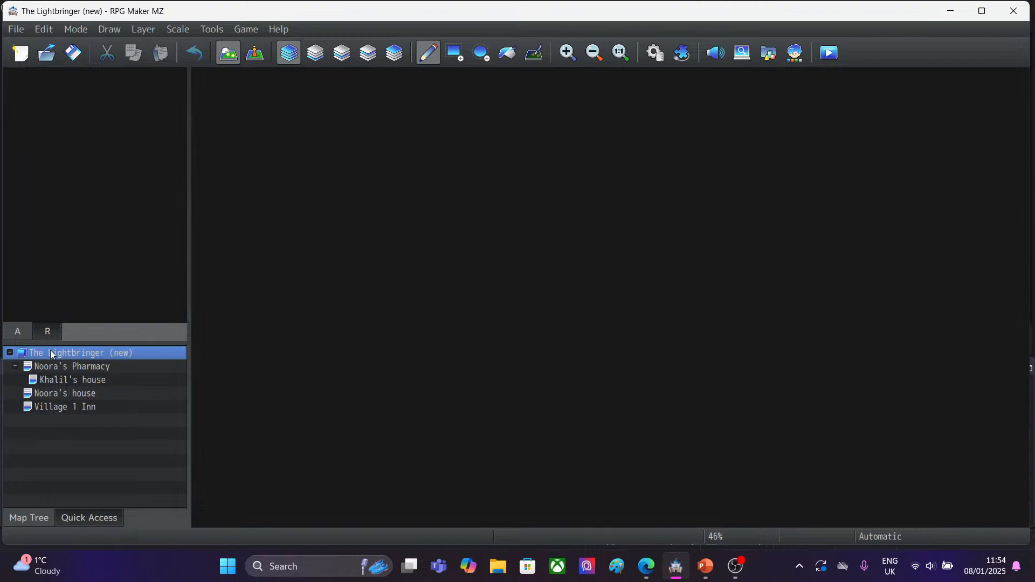
pyautogui.rightClick(52, 354)
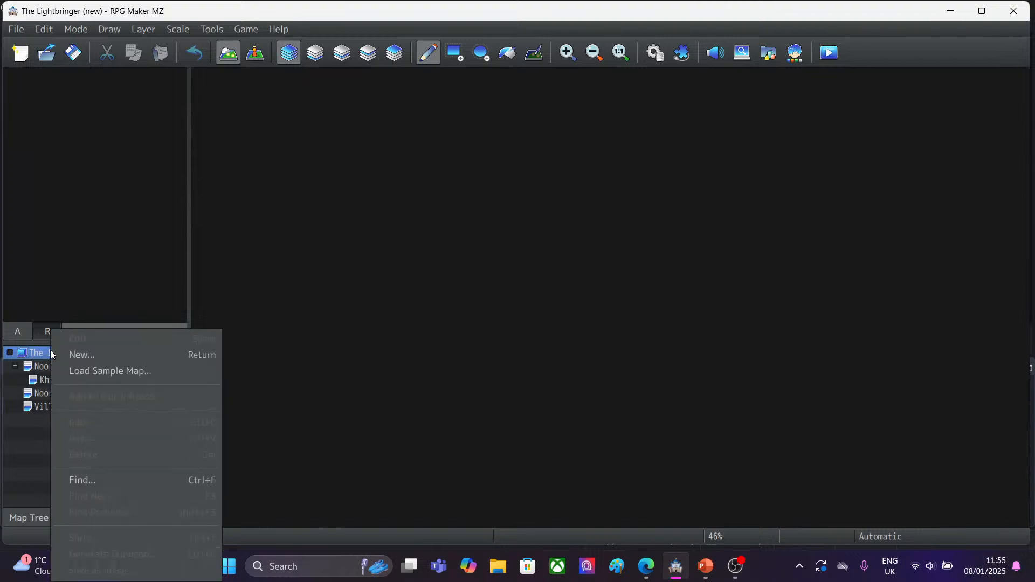
pyautogui.click(80, 356)
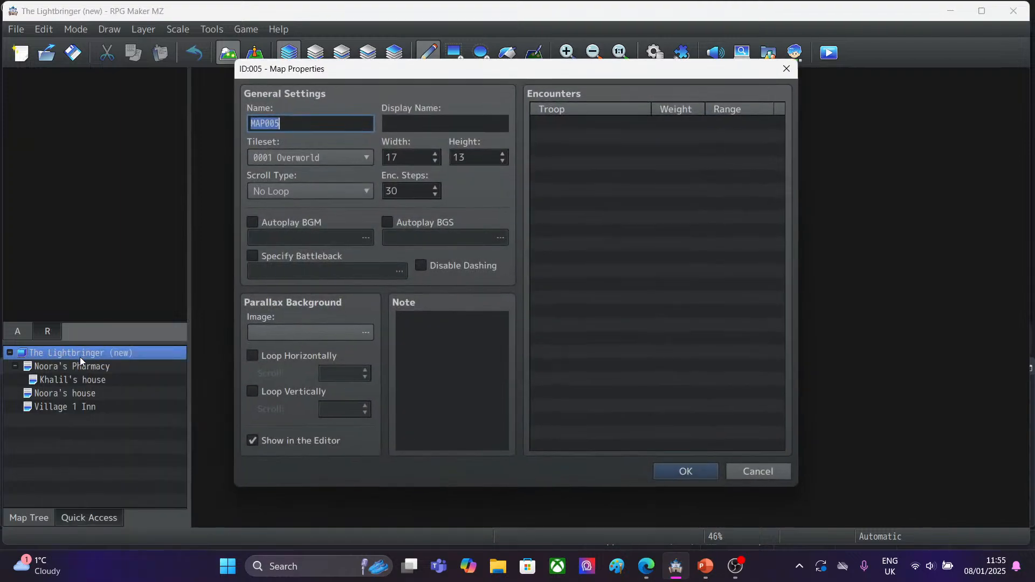
pyautogui.write('Shifas')
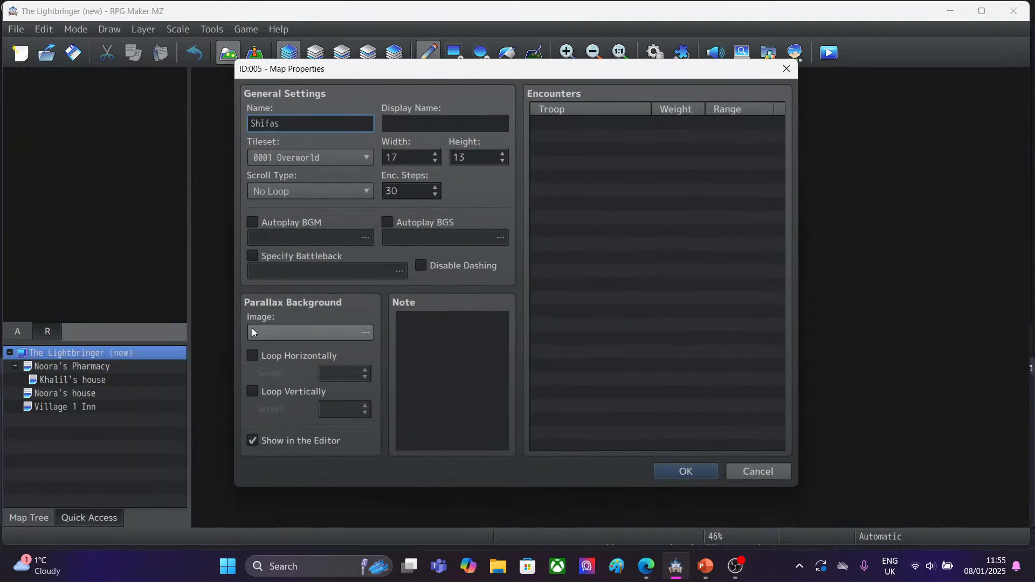
pyautogui.press('BackSpace')
pyautogui.write("'s house")
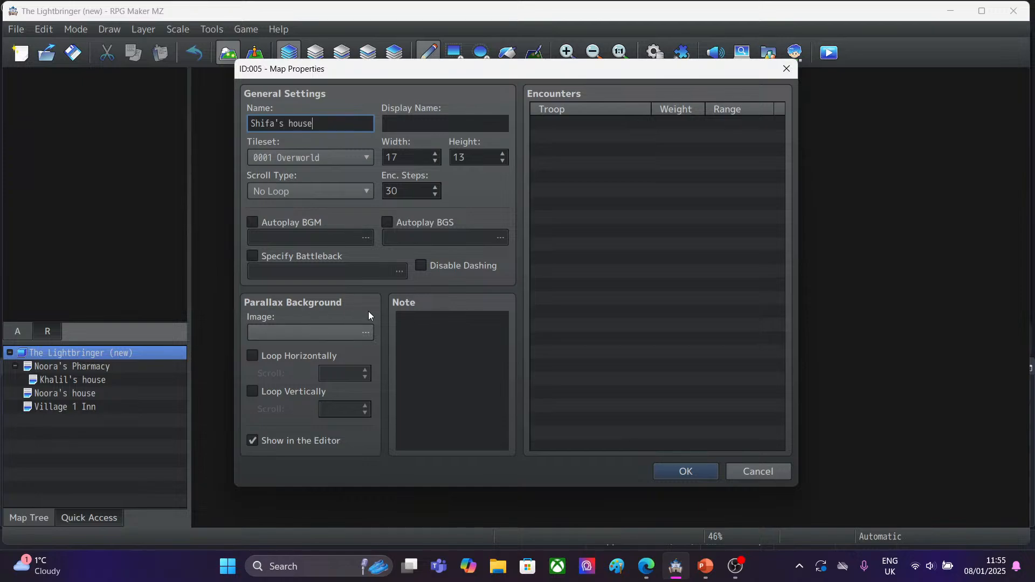
# Give the new Shifa's house map a width of 25 and a height of 20 tiles and create it.
pyautogui.doubleClick(408, 157)
pyautogui.press('BackSpace')
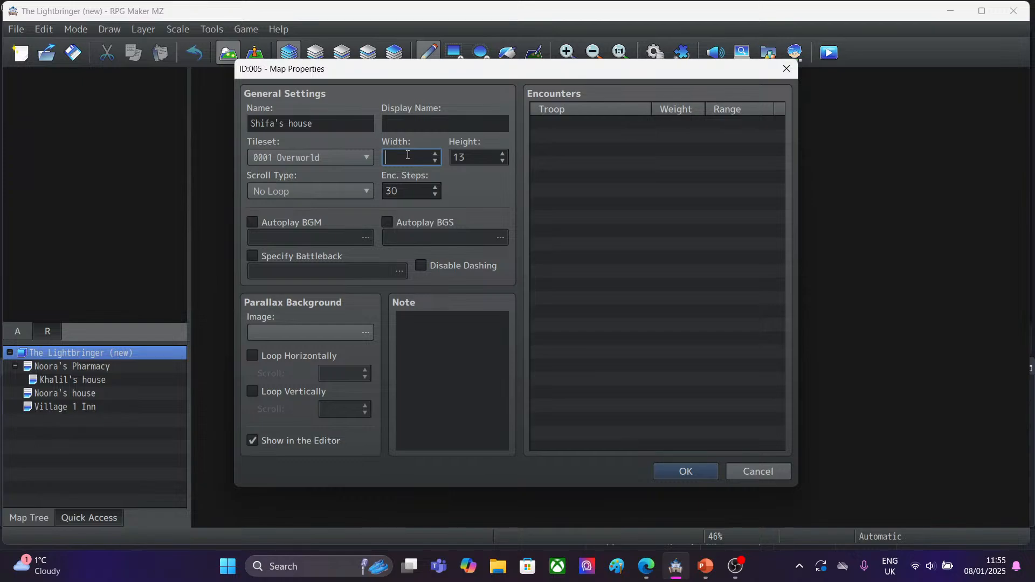
pyautogui.write('25')
pyautogui.doubleClick(479, 153)
pyautogui.press('BackSpace')
pyautogui.write('20')
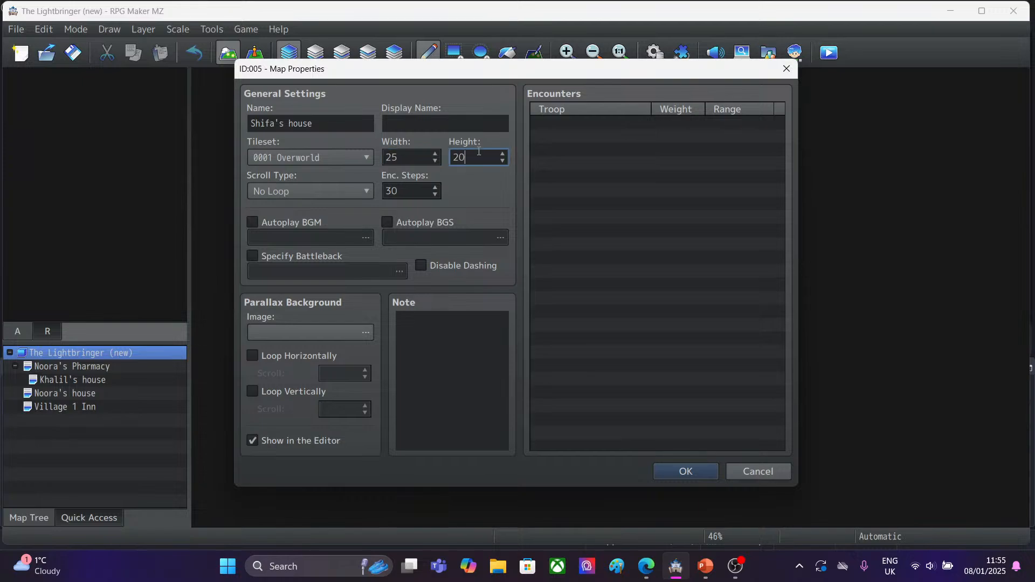
pyautogui.click(685, 472)
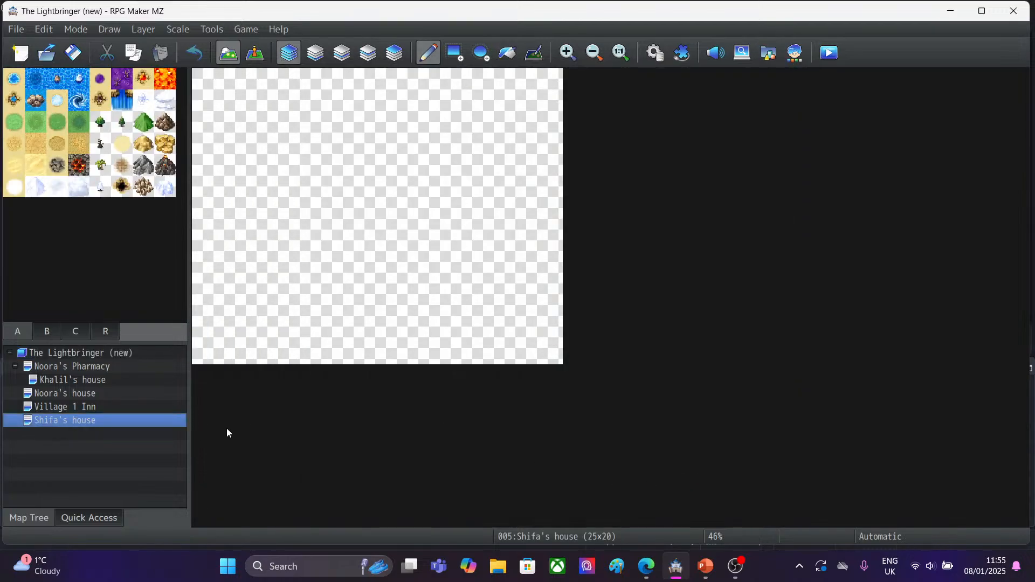
# Start a new map directly under The Lightbringer (new) project root and name it "Outside Village 1".
pyautogui.click(55, 354)
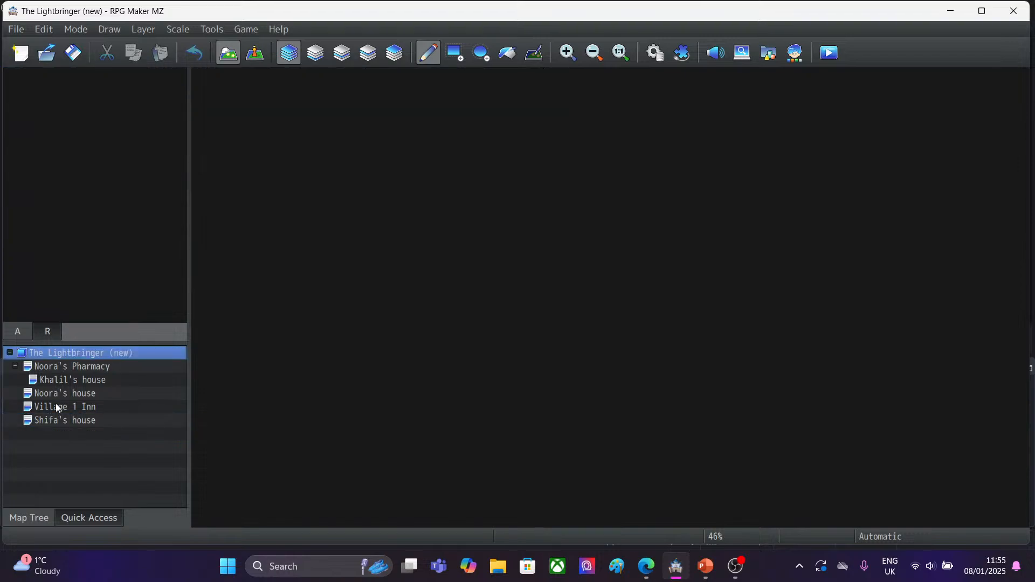
pyautogui.rightClick(62, 351)
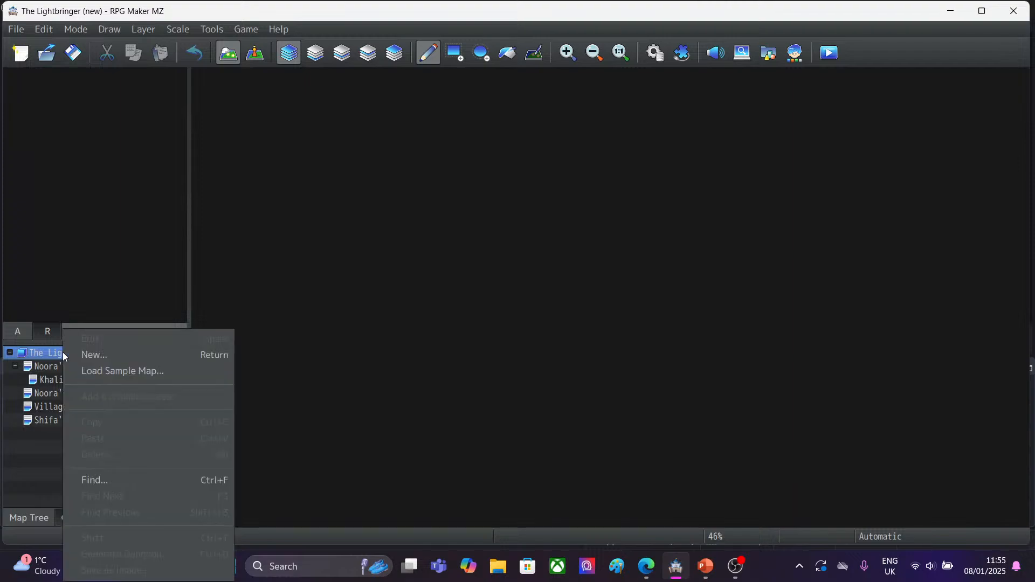
pyautogui.click(93, 354)
pyautogui.press('BackSpace')
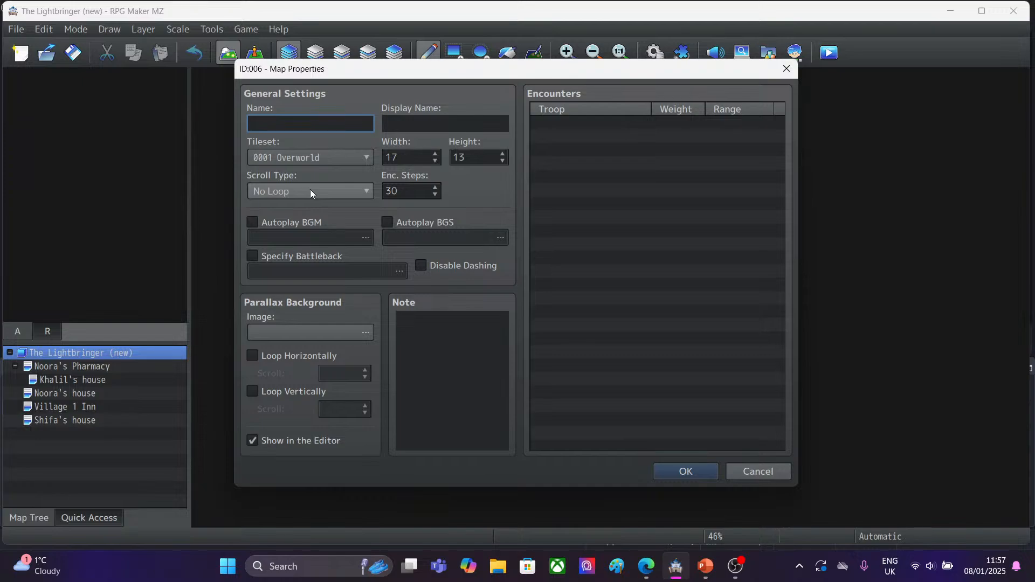
pyautogui.write('Outside')
pyautogui.write(' Village o')
pyautogui.write('ne')
pyautogui.press('BackSpace')
pyautogui.press('BackSpace')
pyautogui.press('BackSpace')
pyautogui.write('1')
# Create the Outside Village 1 map with the 0002 Outside tileset, a width of 30 and a height of 25 tiles.
pyautogui.click(315, 157)
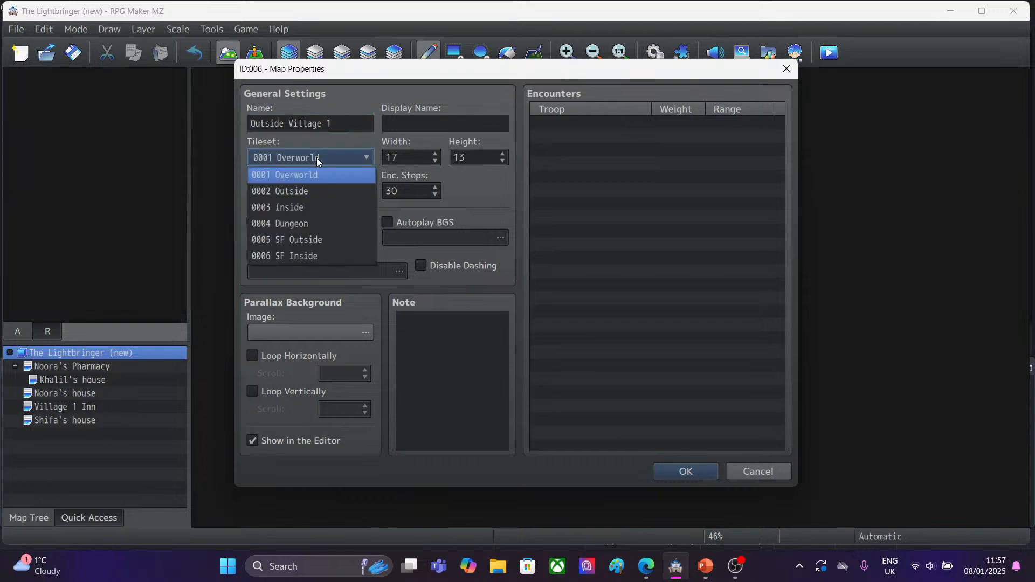
pyautogui.click(311, 196)
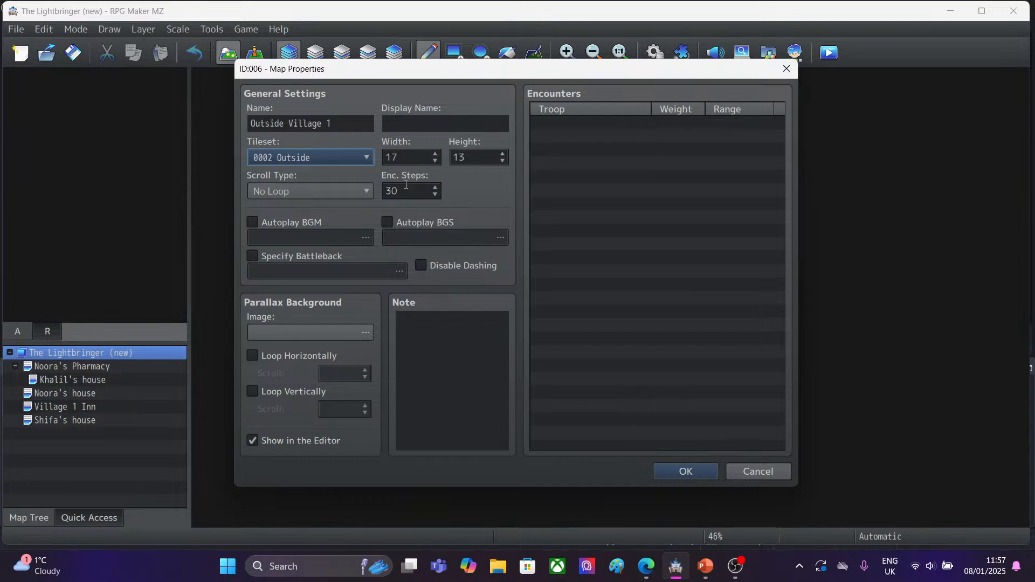
pyautogui.doubleClick(404, 161)
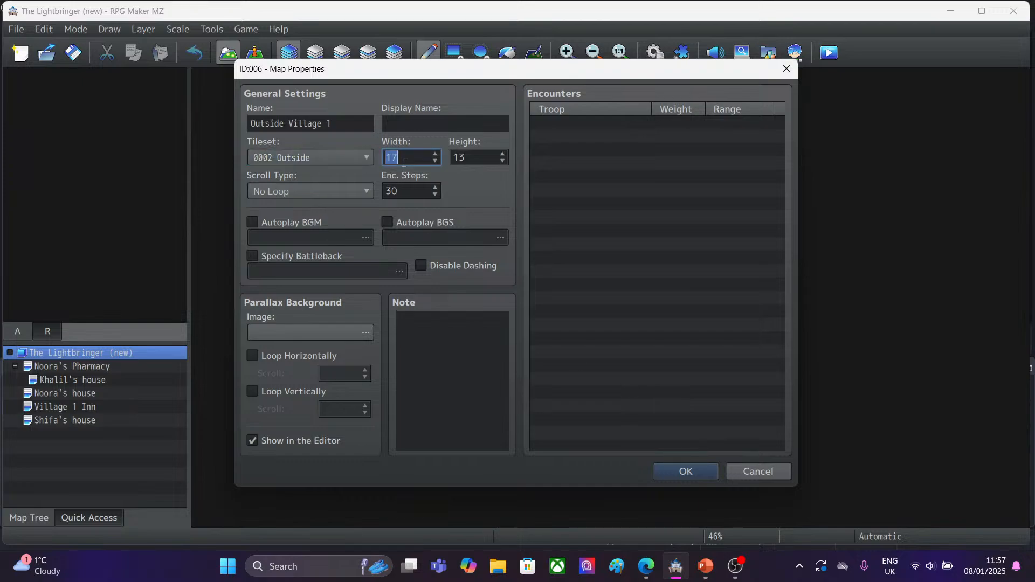
pyautogui.press('BackSpace')
pyautogui.write('30')
pyautogui.press('Tab')
pyautogui.press('BackSpace')
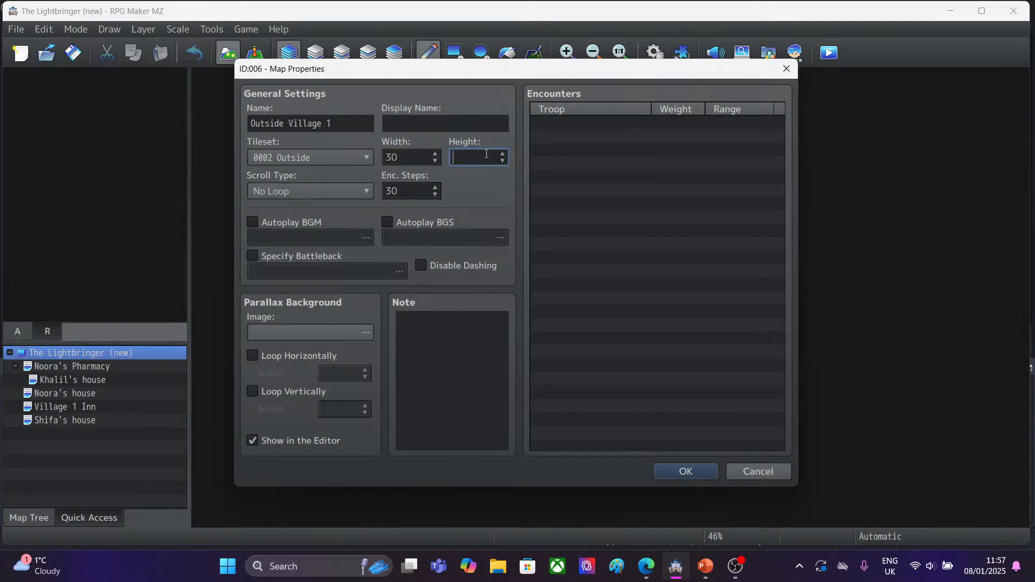
pyautogui.write('25')
pyautogui.click(665, 468)
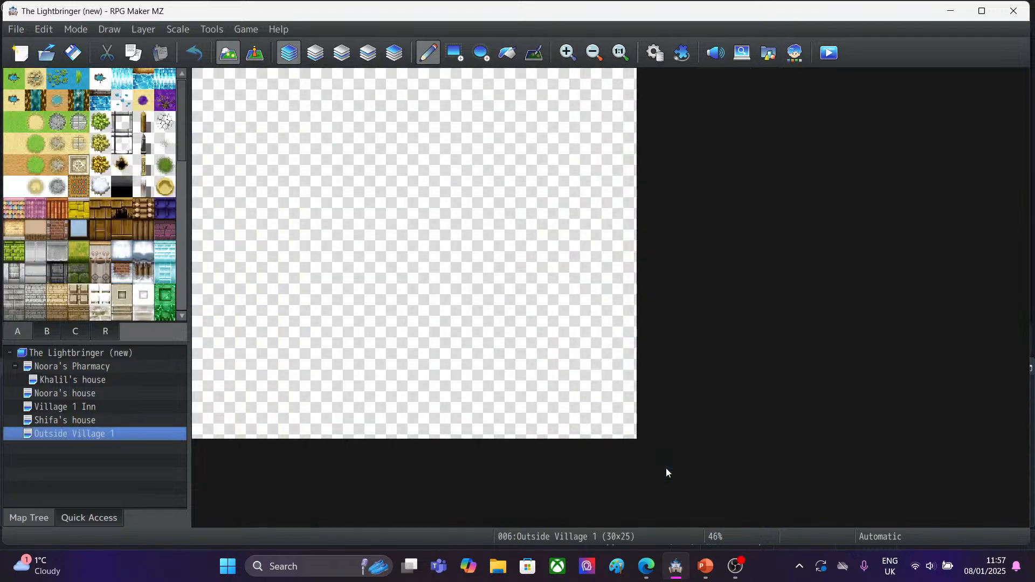
# Change the tileset of the Shifa's house map to 0003 Inside.
pyautogui.click(47, 419)
pyautogui.rightClick(47, 420)
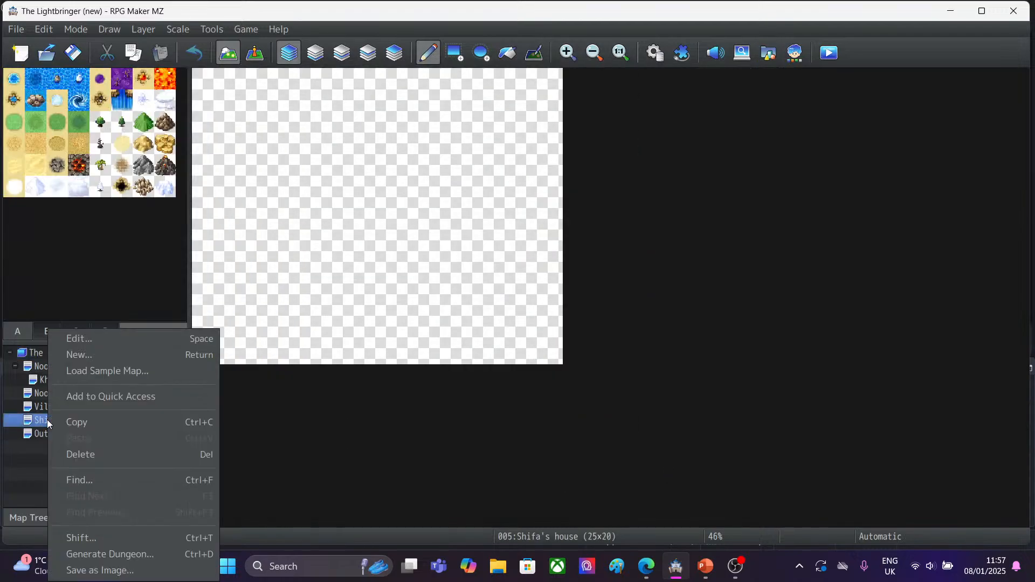
pyautogui.click(77, 340)
pyautogui.click(272, 164)
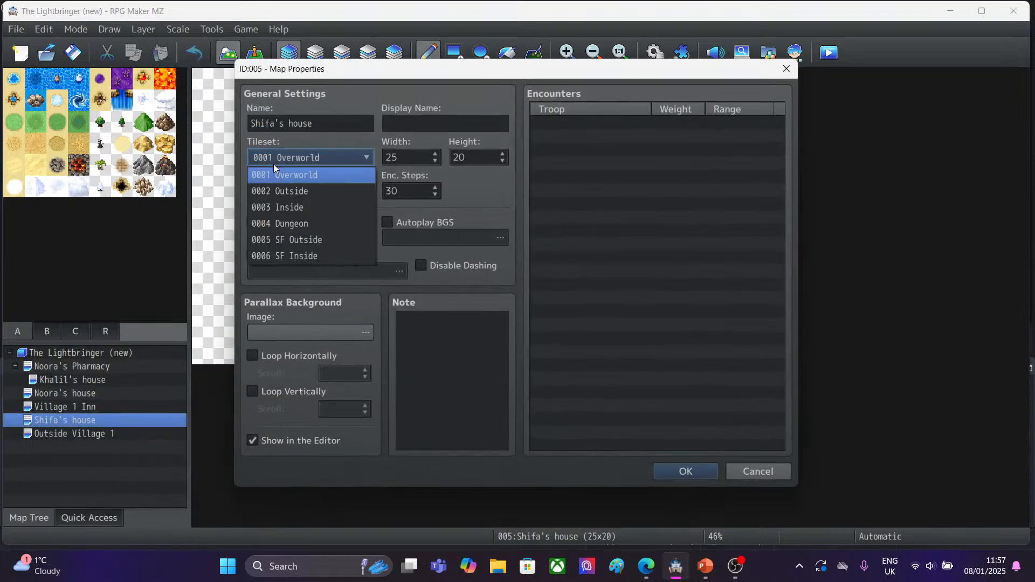
pyautogui.click(295, 203)
pyautogui.click(685, 467)
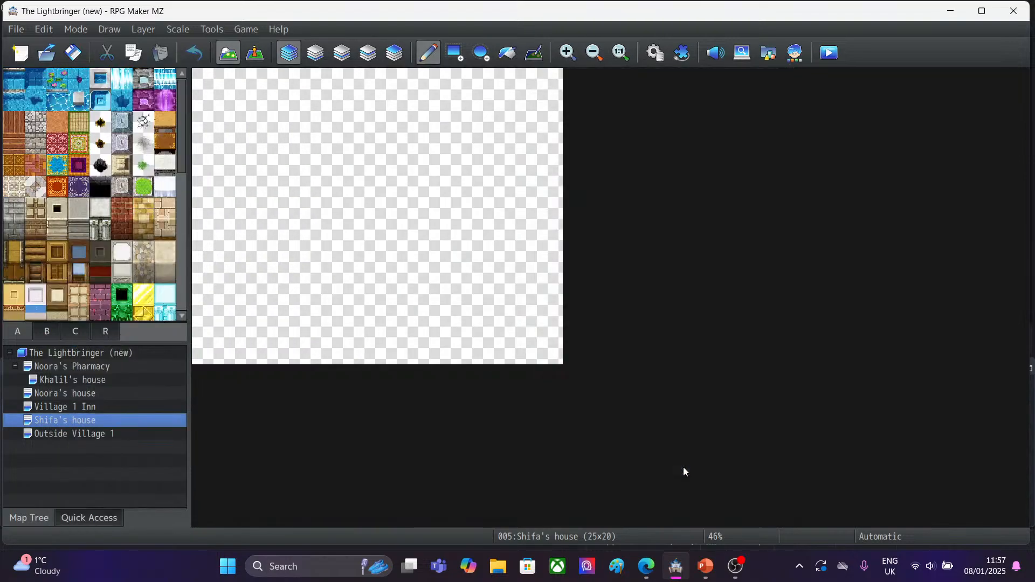
# Change the tileset of the Village 1 Inn map to 0003 Inside.
pyautogui.click(97, 406)
pyautogui.rightClick(95, 403)
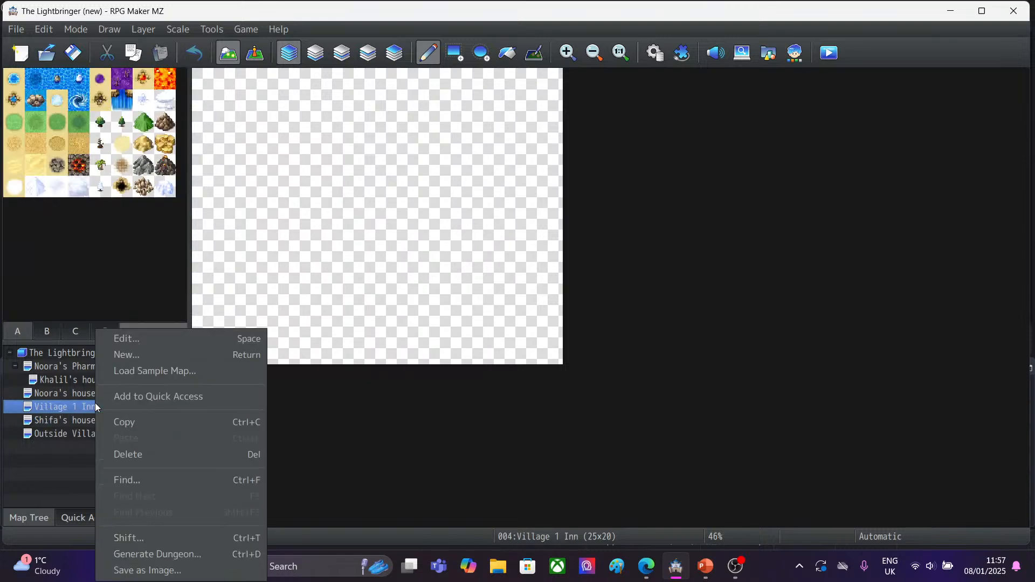
pyautogui.click(148, 341)
pyautogui.click(286, 158)
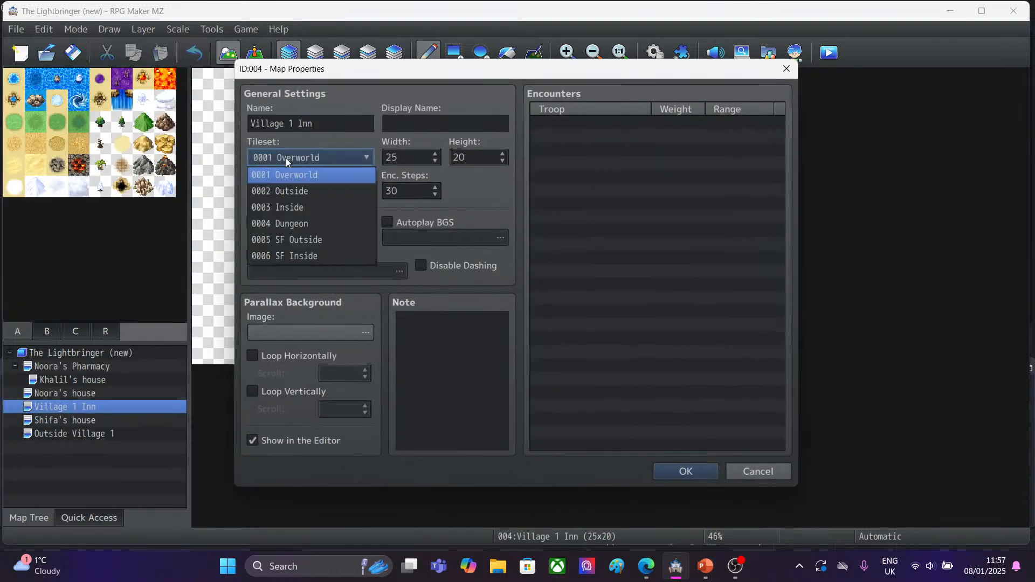
pyautogui.click(289, 208)
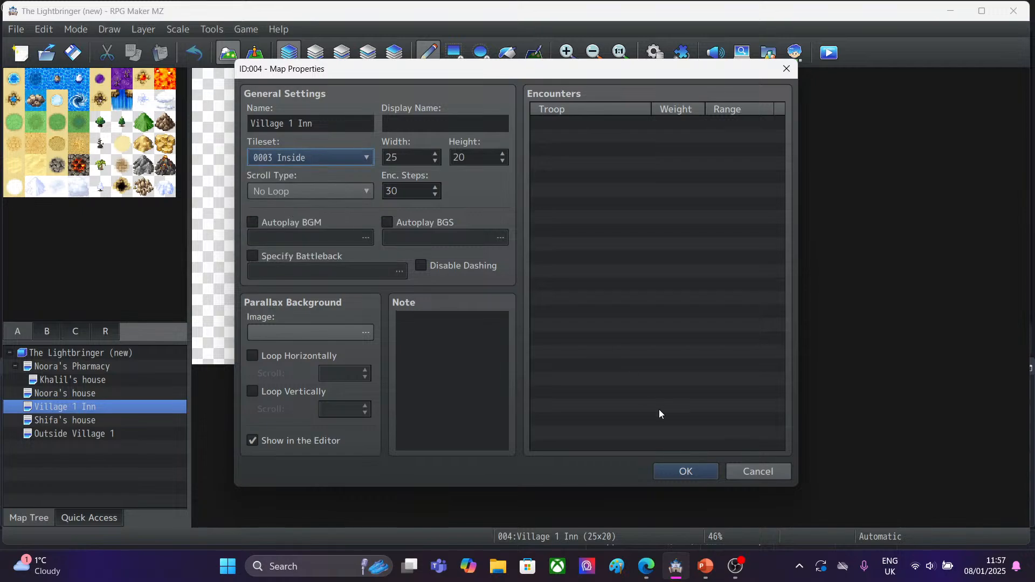
pyautogui.click(674, 474)
# Change the tileset of the Noora's house map to 0003 Inside.
pyautogui.click(52, 393)
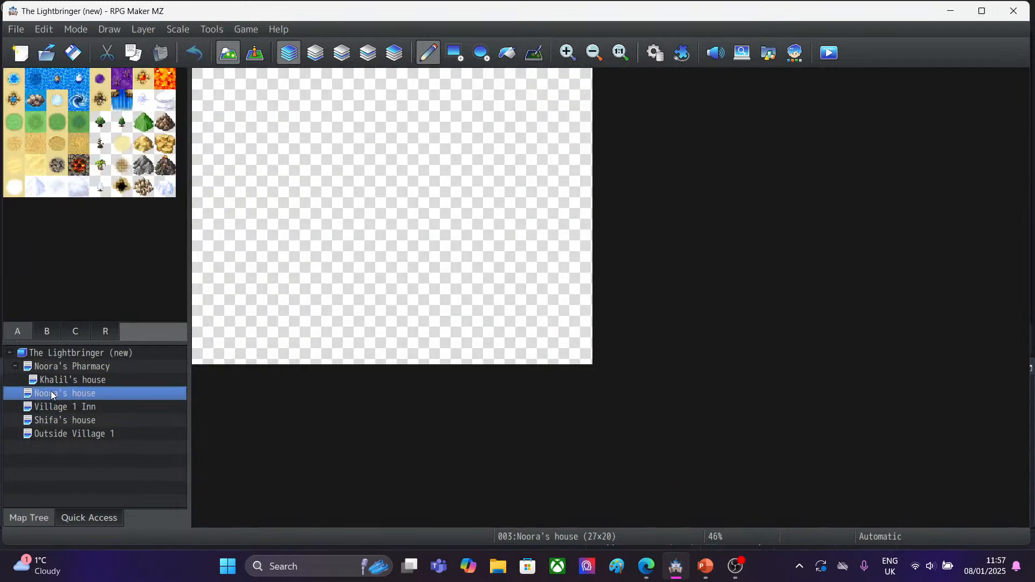
pyautogui.rightClick(50, 390)
pyautogui.click(95, 344)
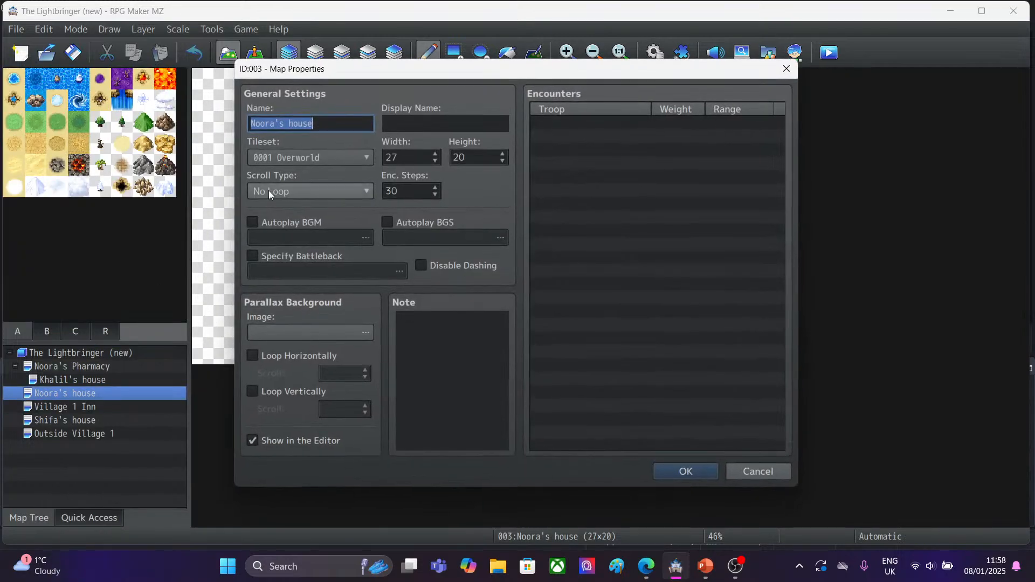
pyautogui.click(296, 157)
pyautogui.click(295, 208)
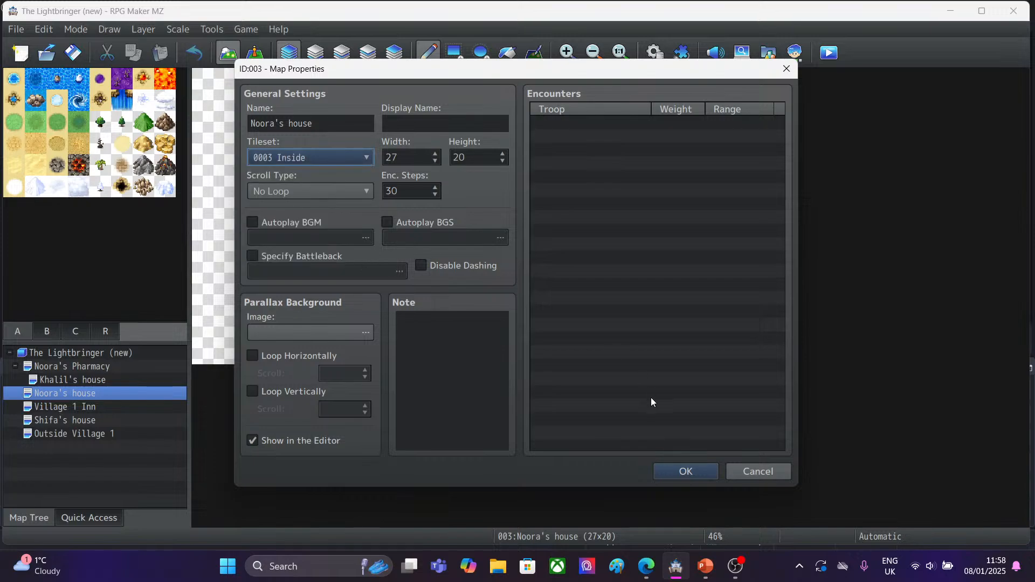
pyautogui.click(673, 471)
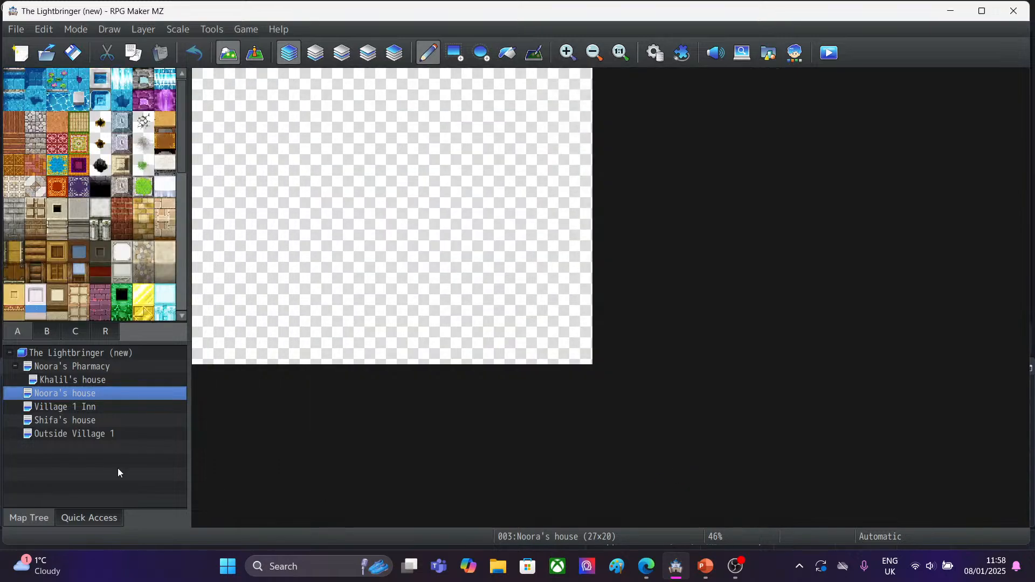
# Check the tileset and size settings of the Khalil's house and Noora's Pharmacy maps.
pyautogui.click(65, 382)
pyautogui.rightClick(65, 383)
pyautogui.click(107, 344)
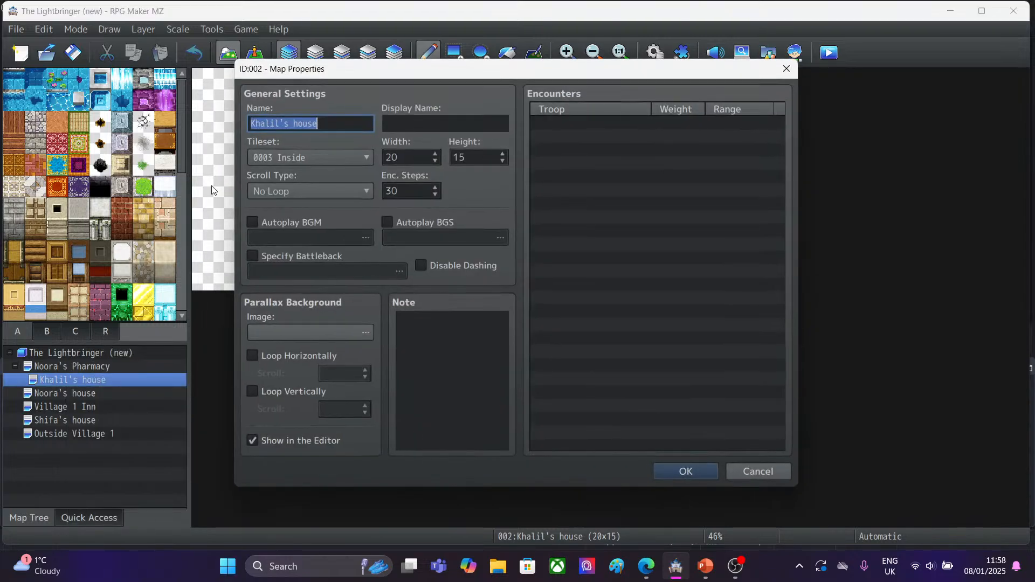
pyautogui.click(690, 473)
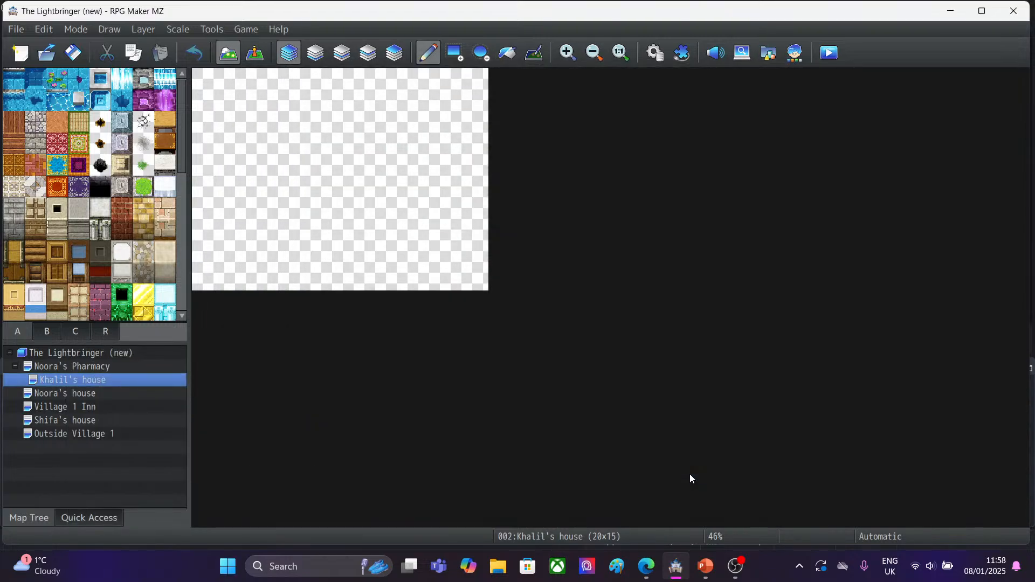
pyautogui.click(76, 371)
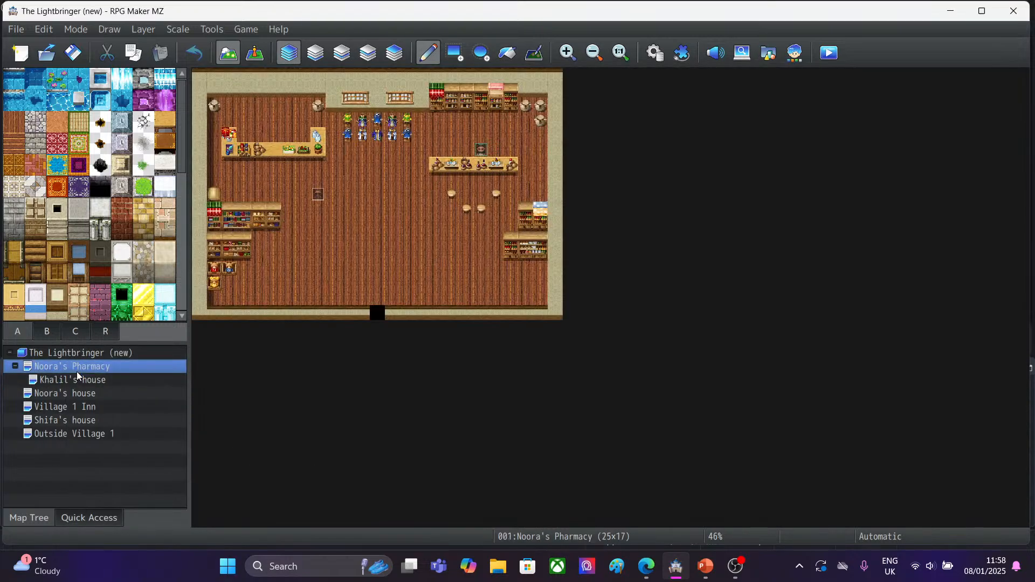
pyautogui.rightClick(77, 371)
pyautogui.click(99, 340)
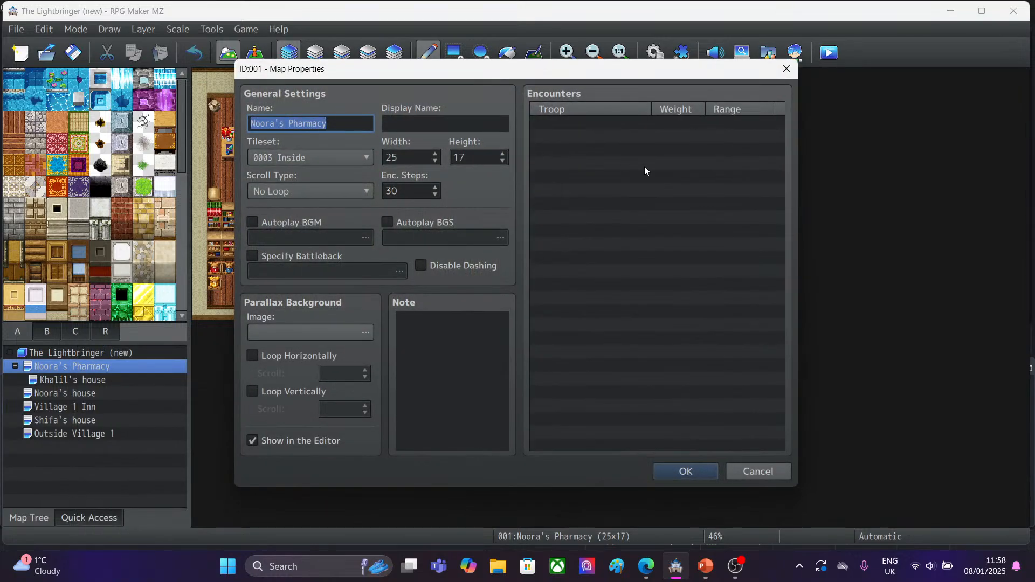
pyautogui.click(782, 70)
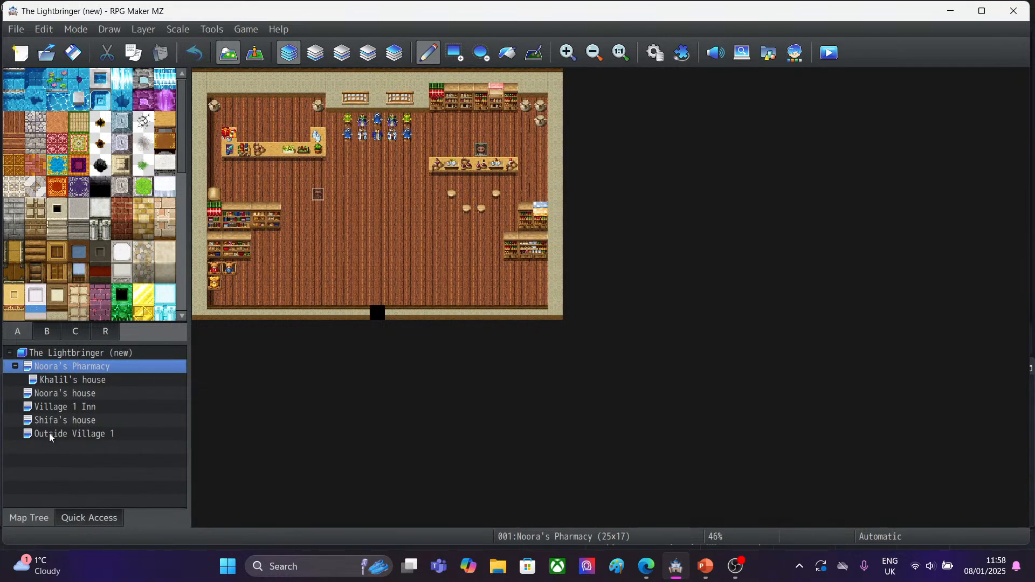
# Set the width of the Outside Village 1 map to 35 tiles.
pyautogui.click(50, 434)
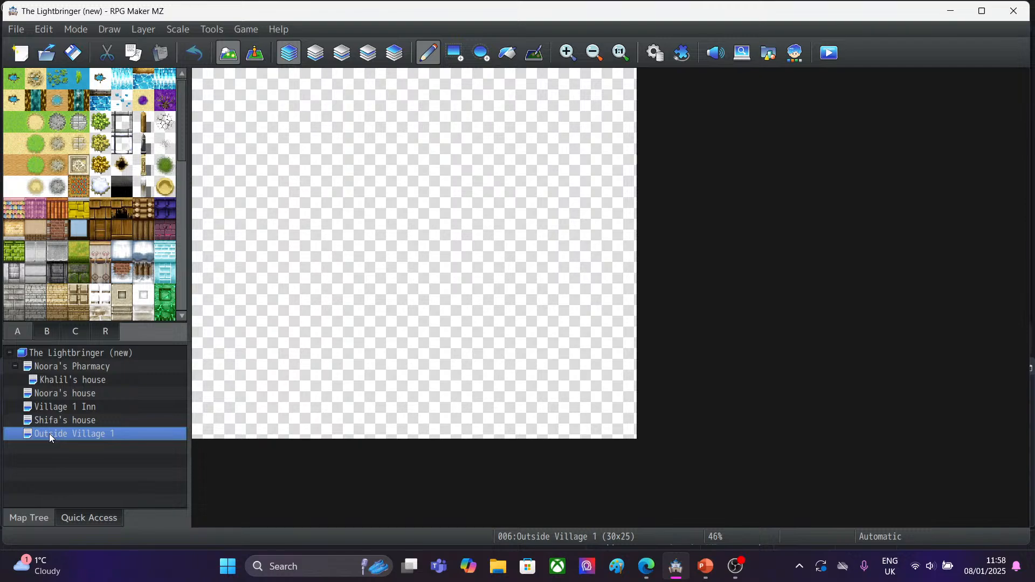
pyautogui.rightClick(49, 433)
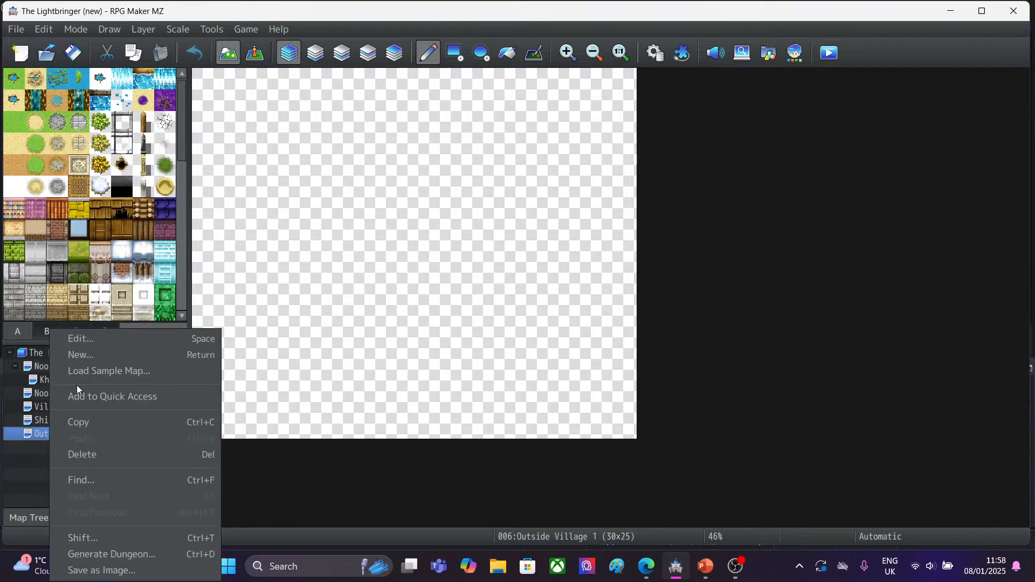
pyautogui.click(96, 342)
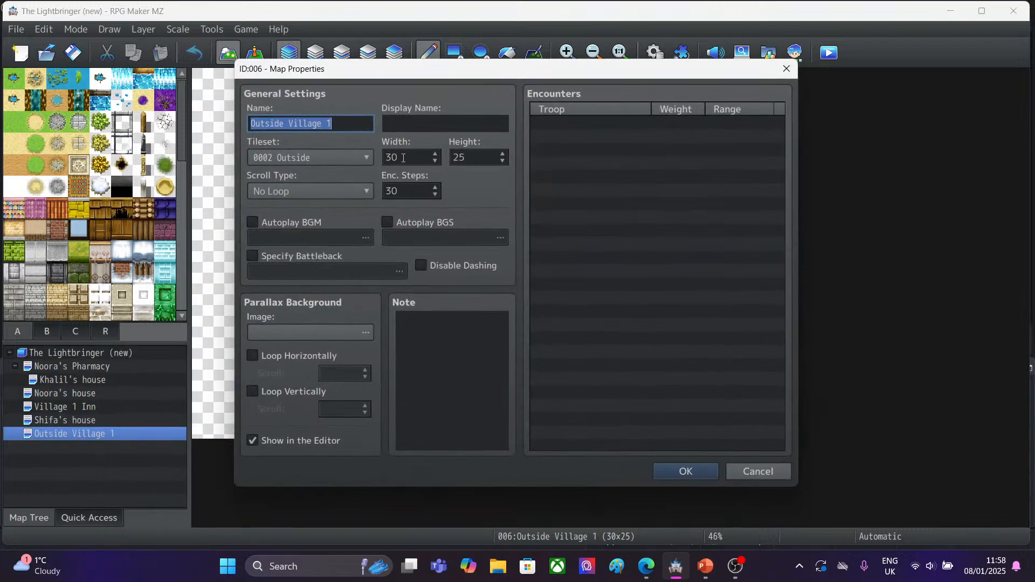
pyautogui.doubleClick(403, 158)
pyautogui.write('35')
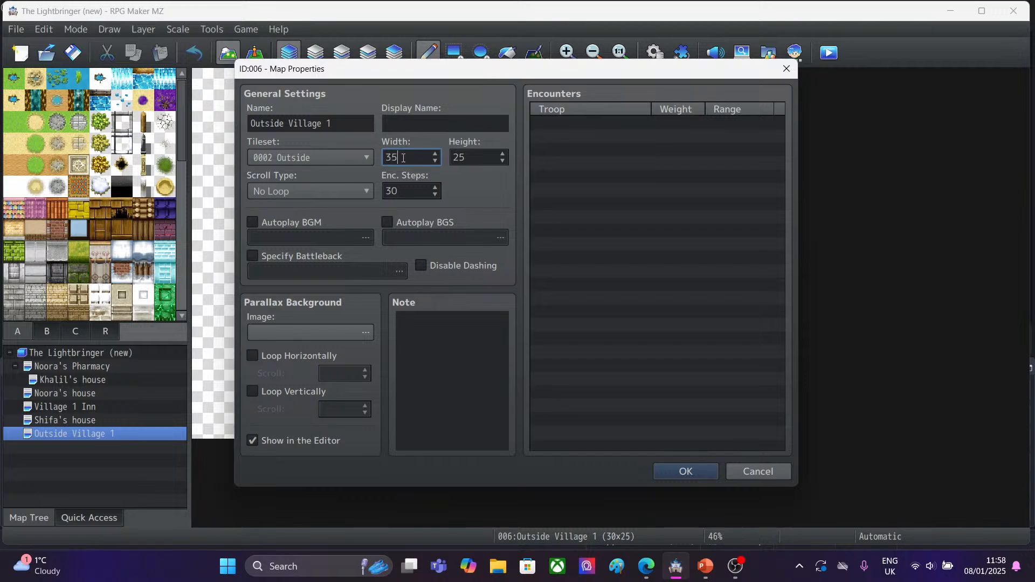
pyautogui.click(683, 472)
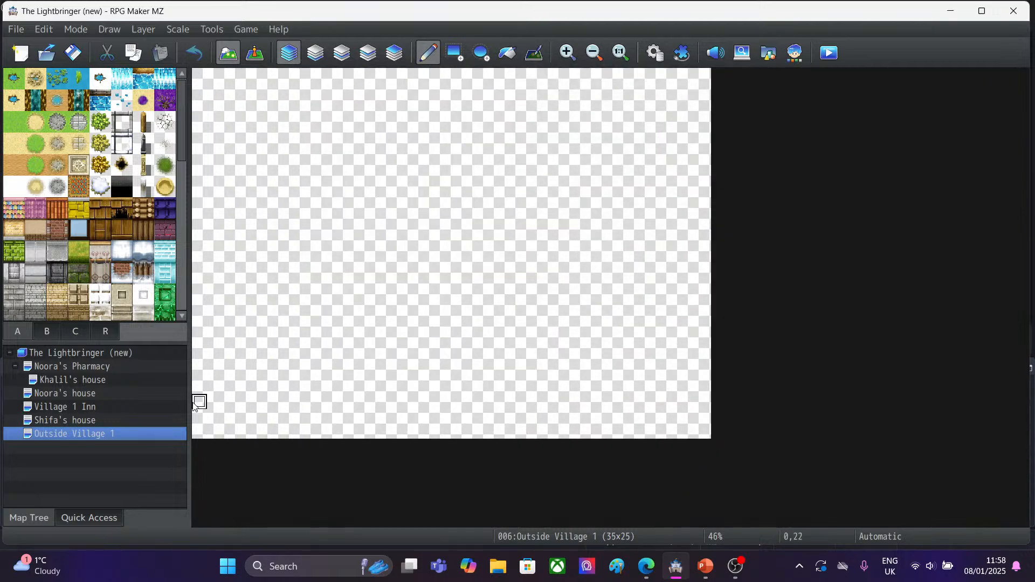
# Start a new map directly under the project, named Outside Village 2, with the 0002 Outside tileset.
pyautogui.rightClick(47, 438)
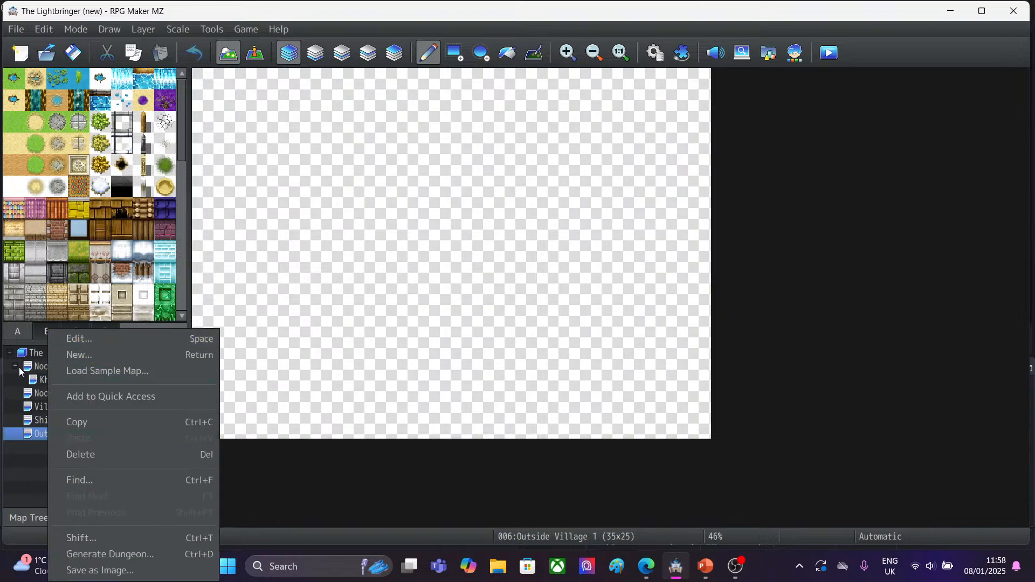
pyautogui.click(37, 436)
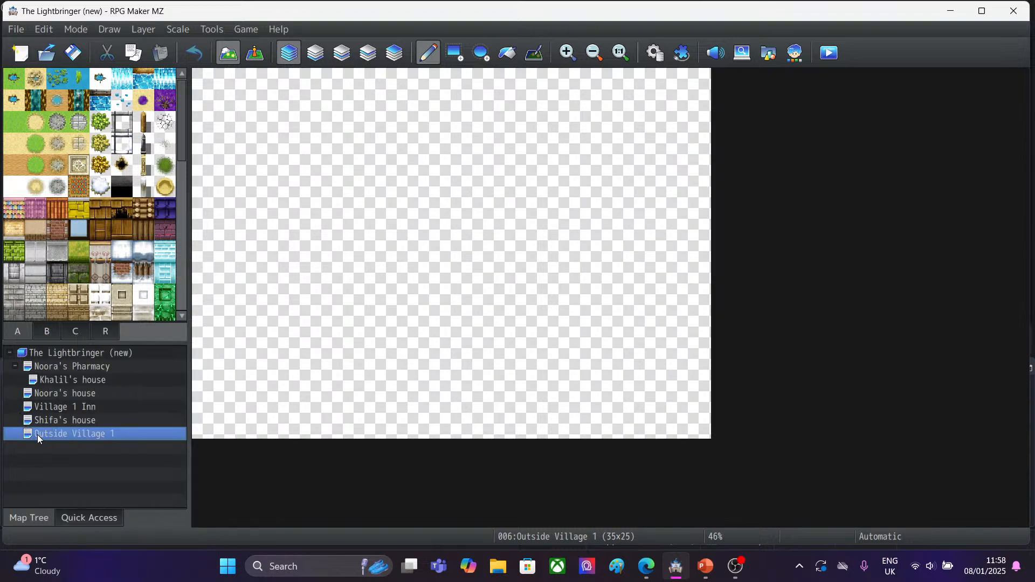
pyautogui.click(52, 353)
pyautogui.rightClick(54, 357)
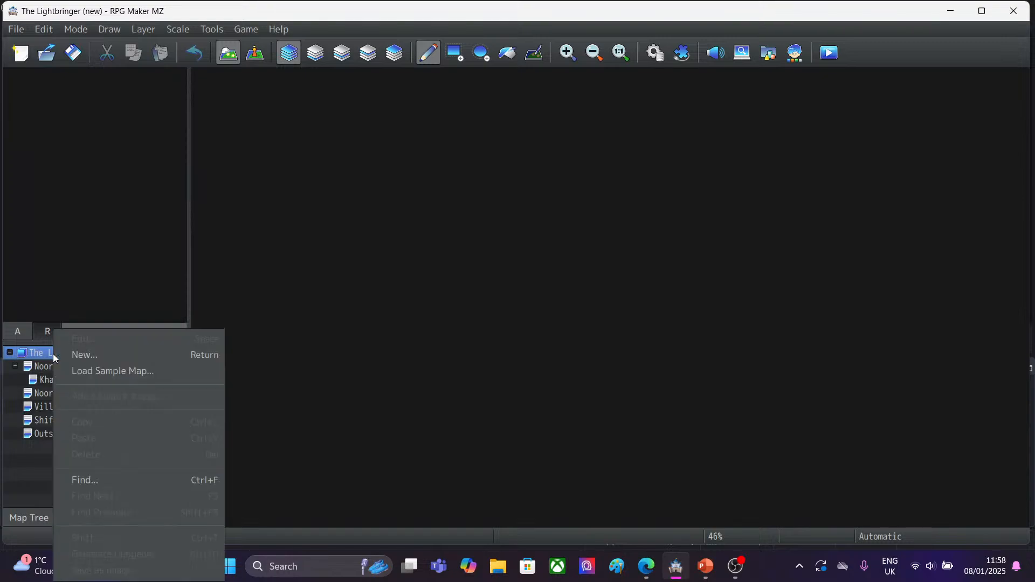
pyautogui.click(78, 353)
pyautogui.press('BackSpace')
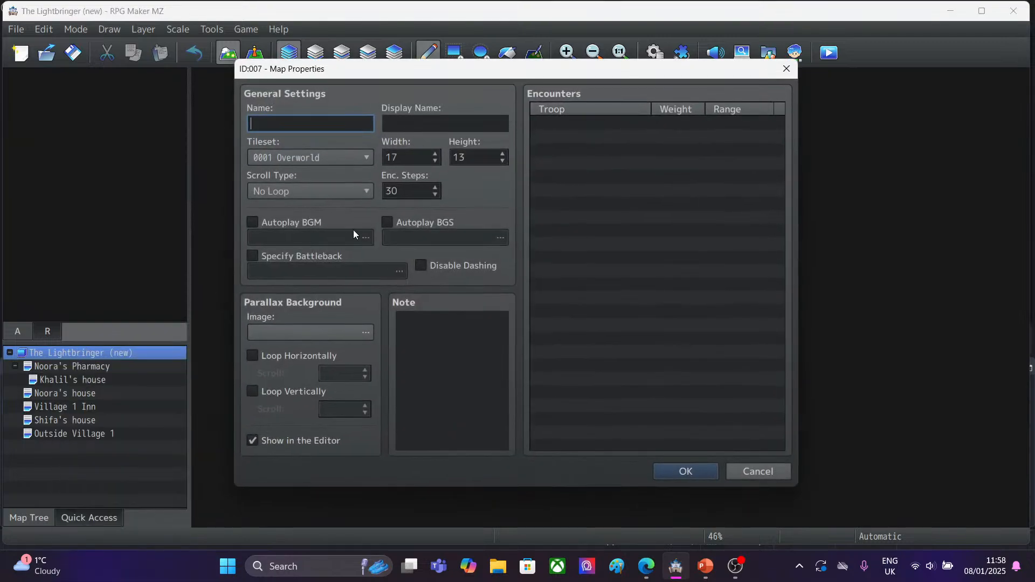
pyautogui.write('Outside Village 2')
pyautogui.click(332, 156)
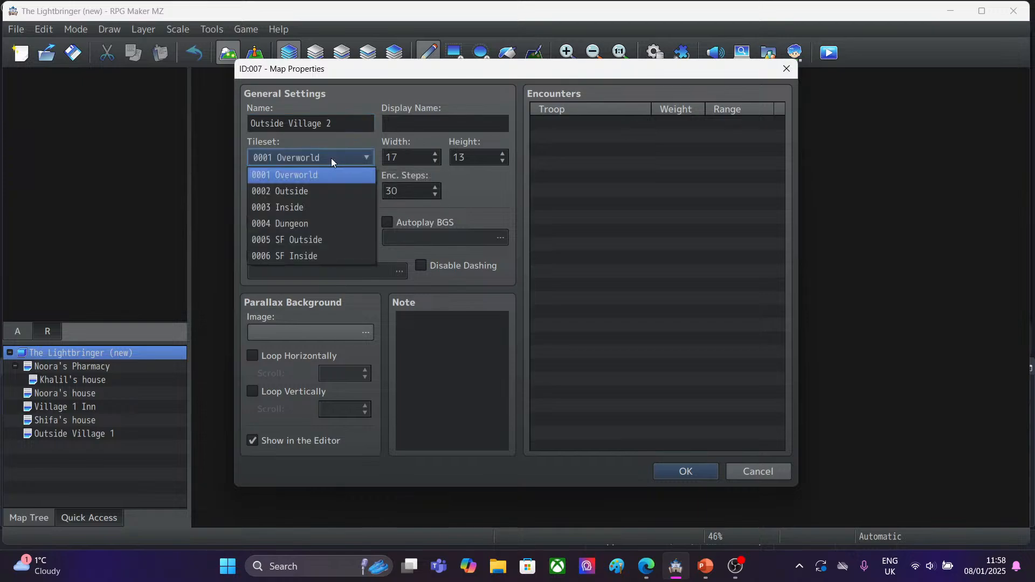
pyautogui.click(319, 191)
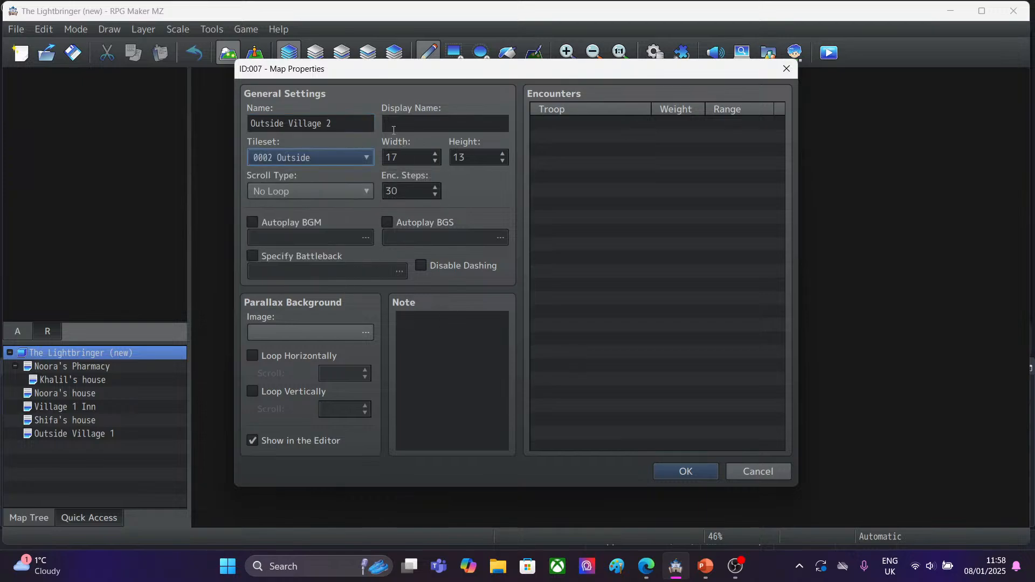
# Set the new village map's width to 35 and height to 30 tiles and create it.
pyautogui.press('Tab')
pyautogui.press('BackSpace')
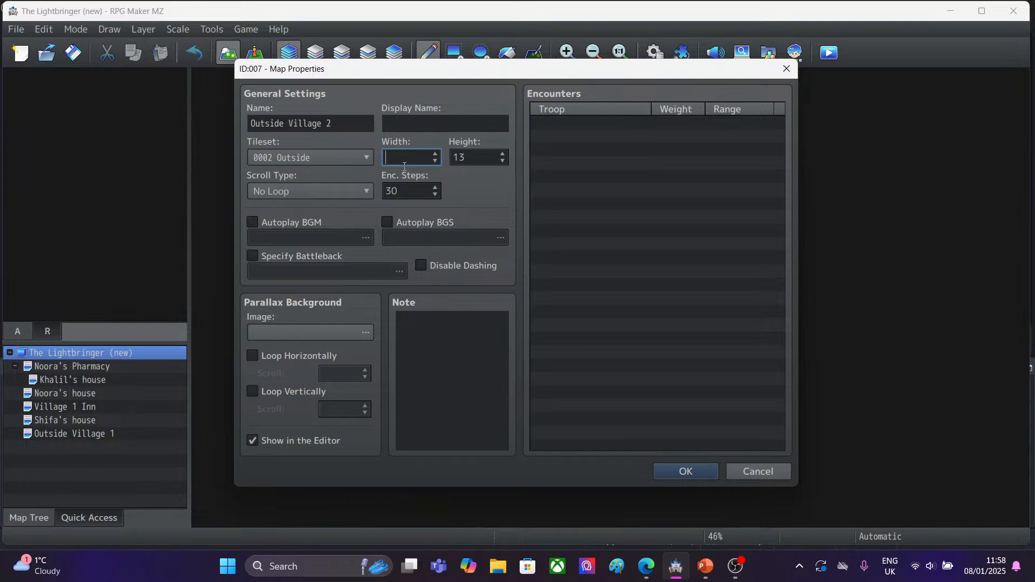
pyautogui.write('35')
pyautogui.press('Tab')
pyautogui.press('BackSpace')
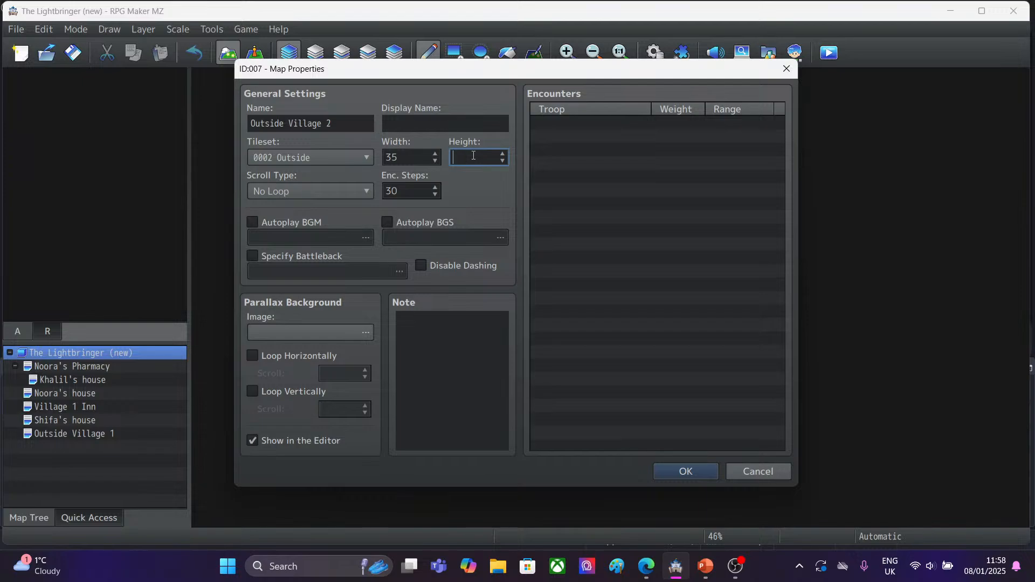
pyautogui.write('30')
pyautogui.click(690, 472)
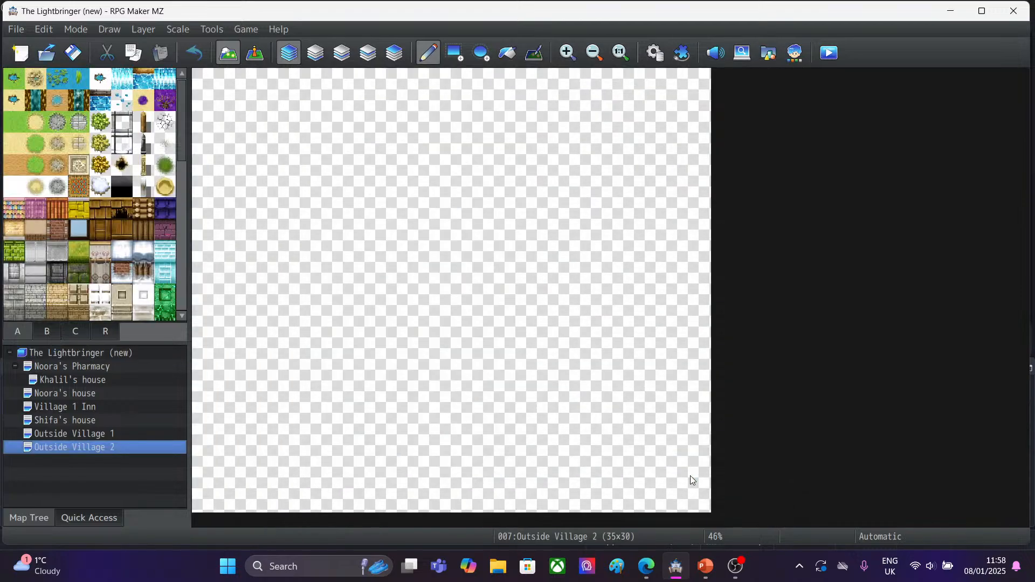
# Compare the two outside village maps and re-enter a height of 30 for Outside Village 2.
pyautogui.click(101, 435)
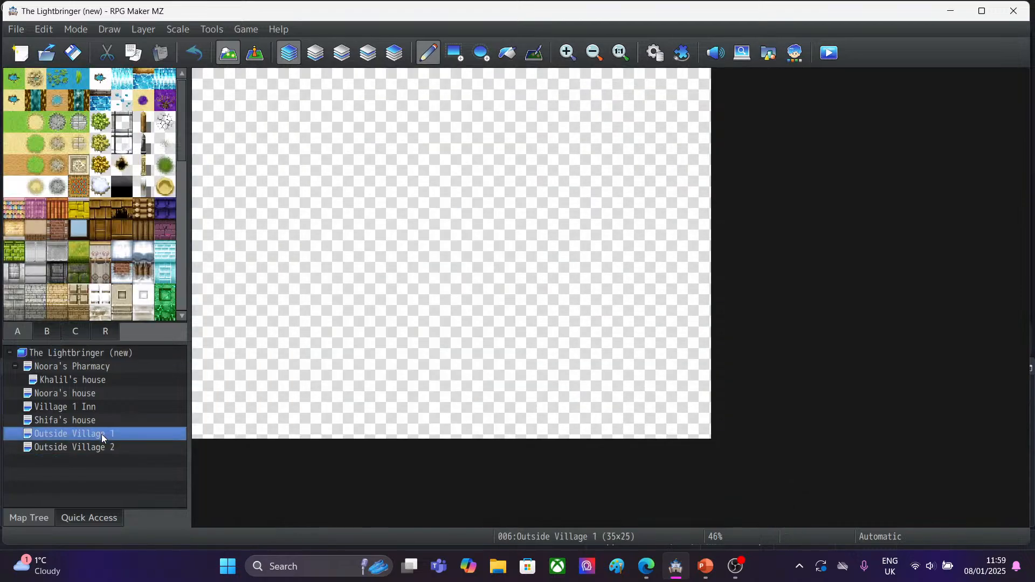
pyautogui.click(102, 451)
pyautogui.rightClick(101, 451)
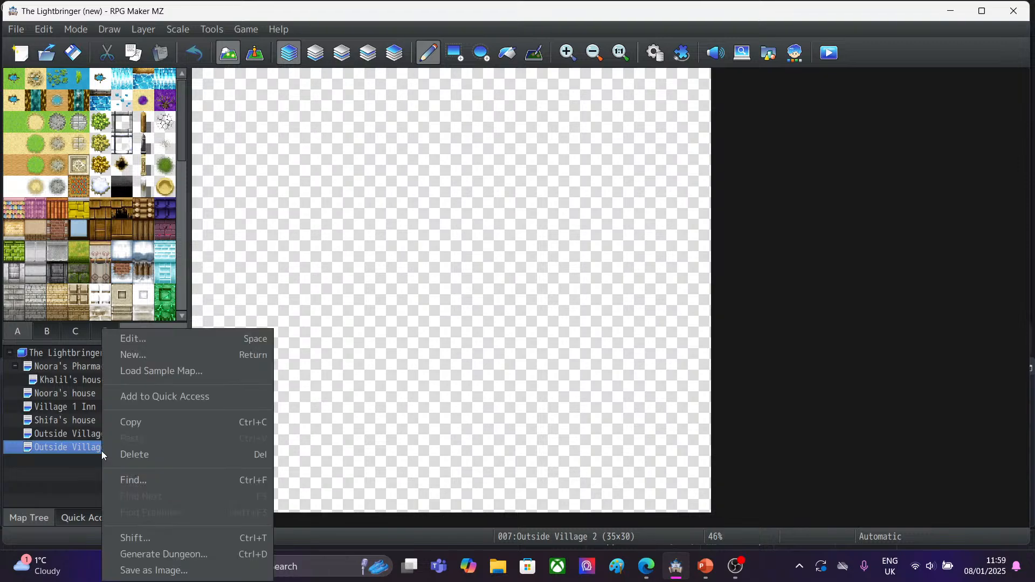
pyautogui.click(163, 344)
pyautogui.doubleClick(476, 156)
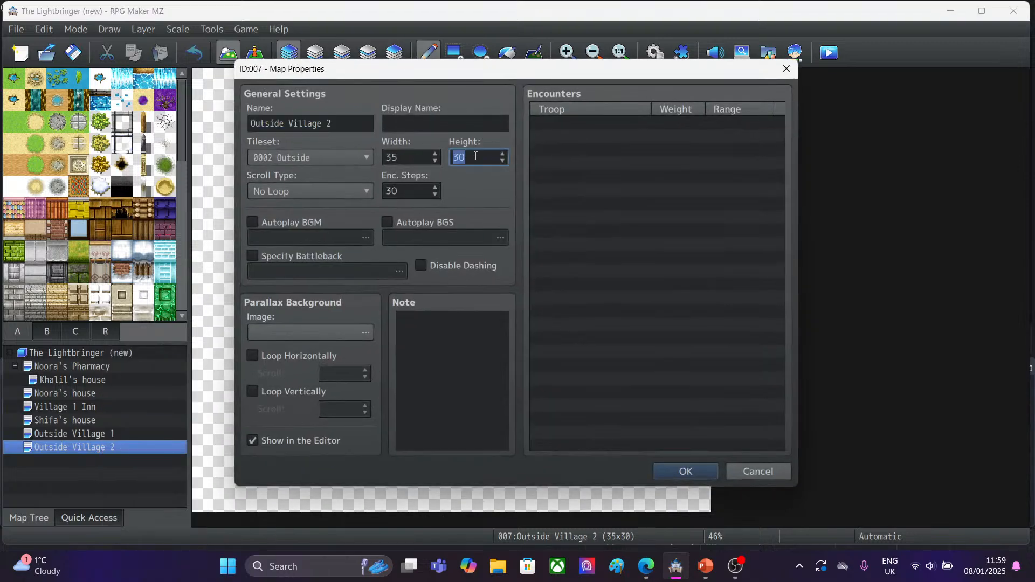
pyautogui.press('BackSpace')
pyautogui.write('30')
pyautogui.click(668, 470)
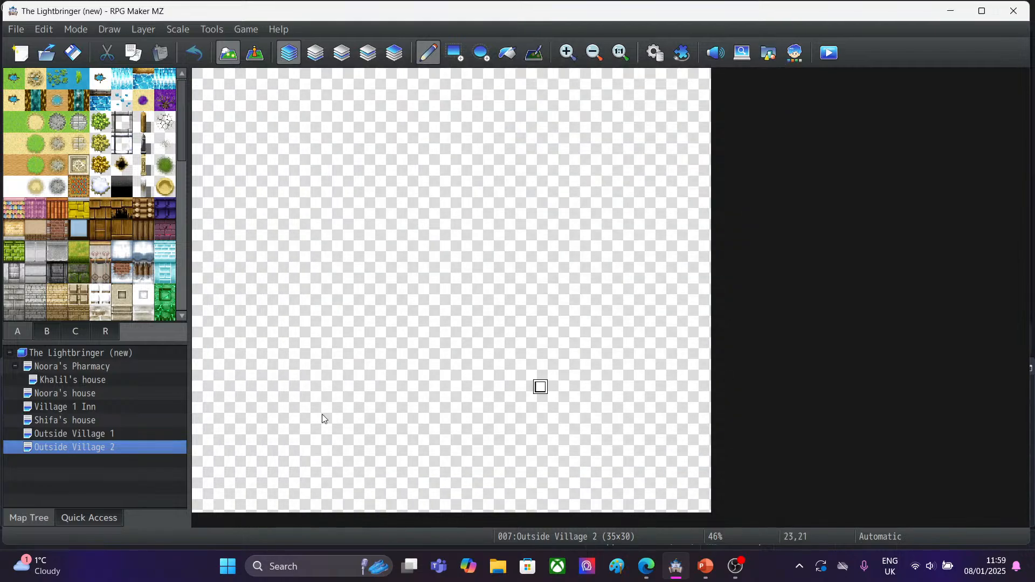
# Set the height of the Outside Village 2 map to 25 tiles and compare it with Outside Village 1.
pyautogui.rightClick(52, 448)
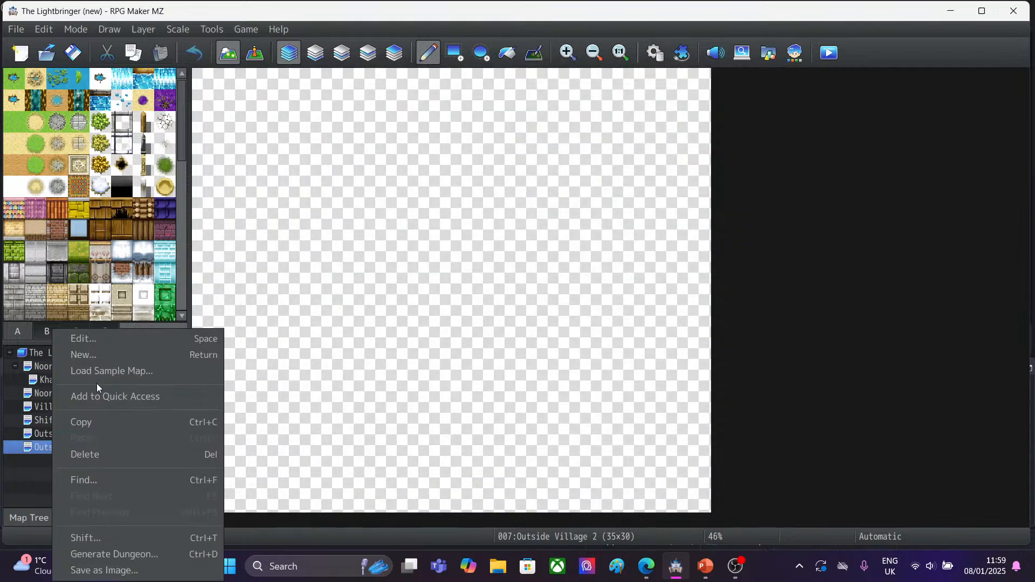
pyautogui.click(102, 342)
pyautogui.doubleClick(476, 157)
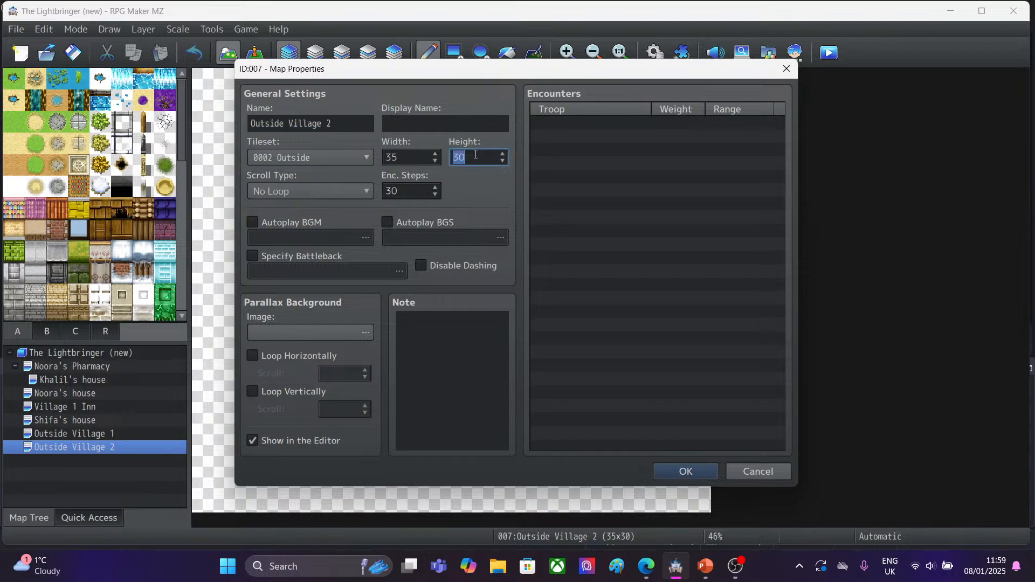
pyautogui.write('25')
pyautogui.click(686, 471)
pyautogui.click(73, 434)
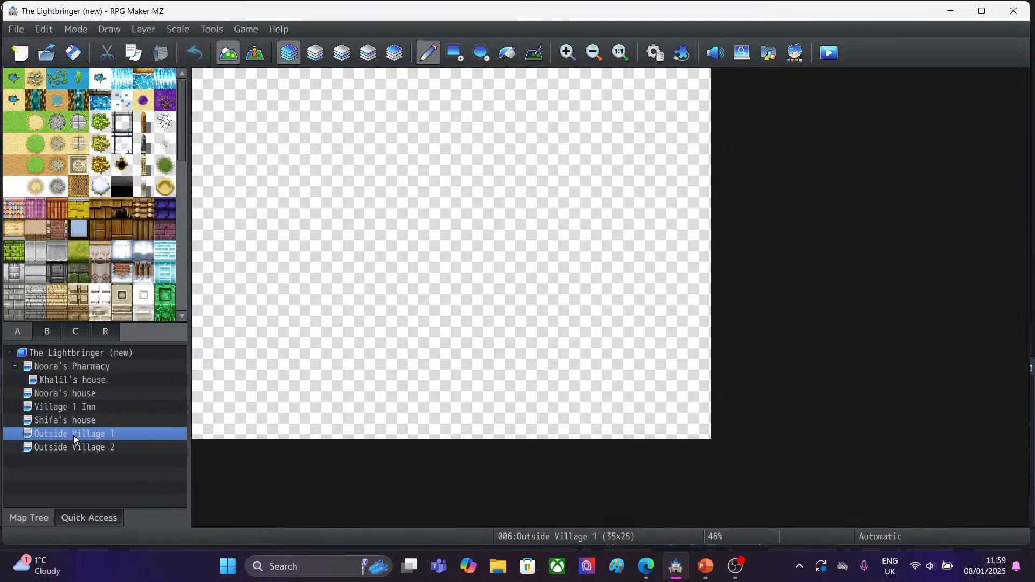
pyautogui.click(70, 448)
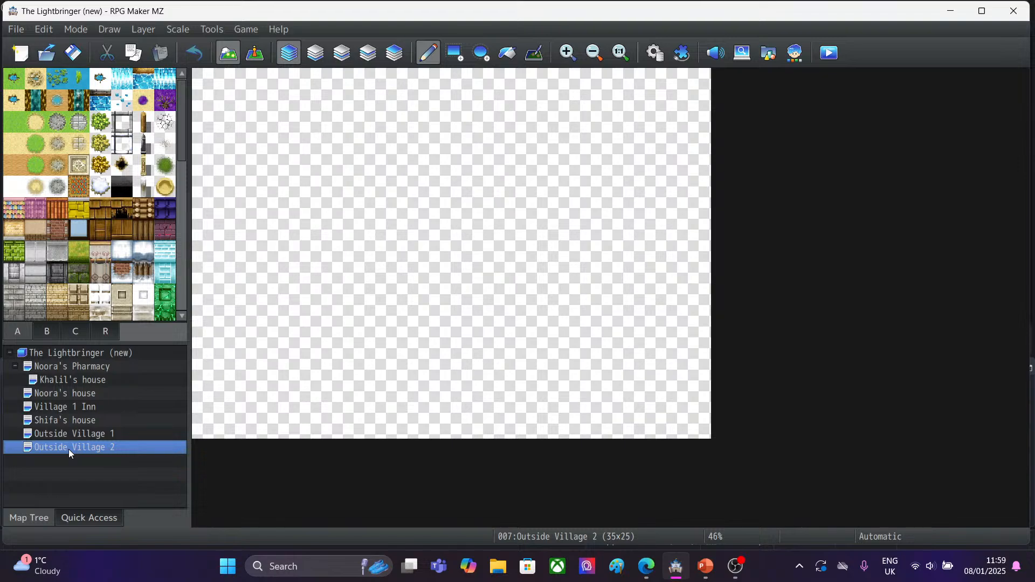
# Start a new map directly under the project, named Weapons Shop, with the 0003 Inside tileset.
pyautogui.click(39, 350)
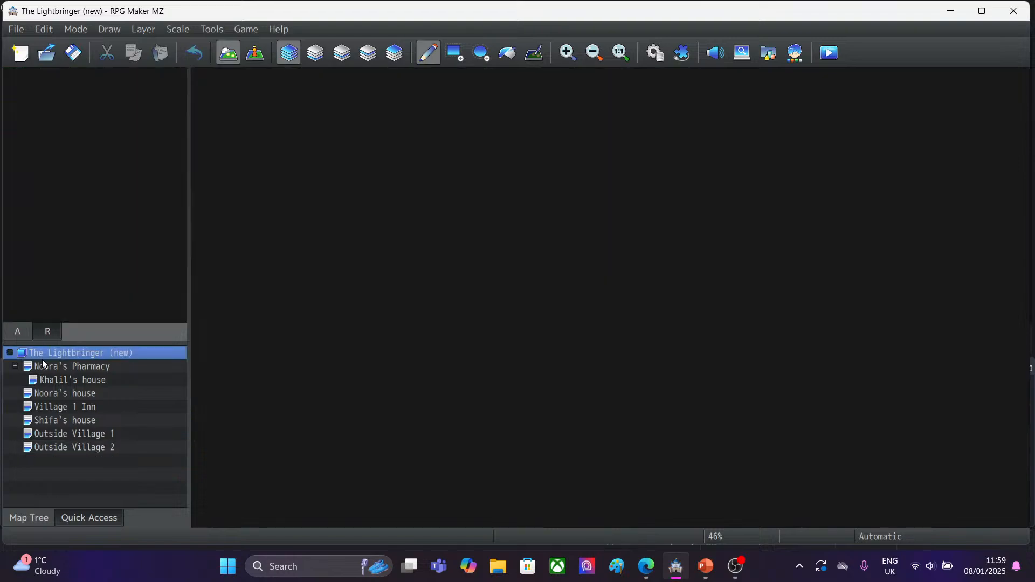
pyautogui.rightClick(42, 358)
pyautogui.click(74, 354)
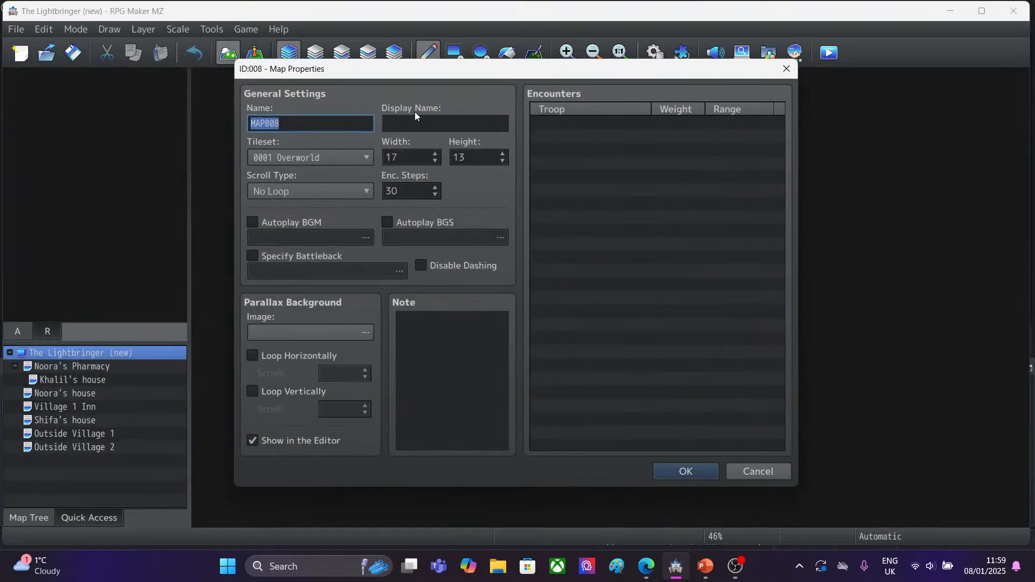
pyautogui.press('BackSpace')
pyautogui.write('Weapons Shop')
pyautogui.click(331, 155)
pyautogui.click(296, 209)
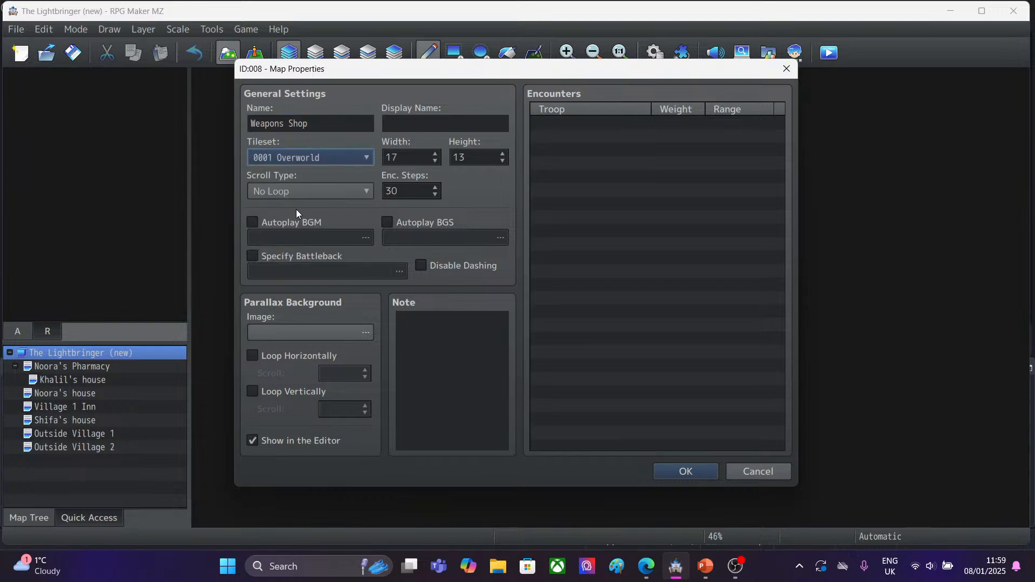
# Set the Weapons Shop map's width to 20 and height to 15 tiles and create it.
pyautogui.doubleClick(405, 156)
pyautogui.press('BackSpace')
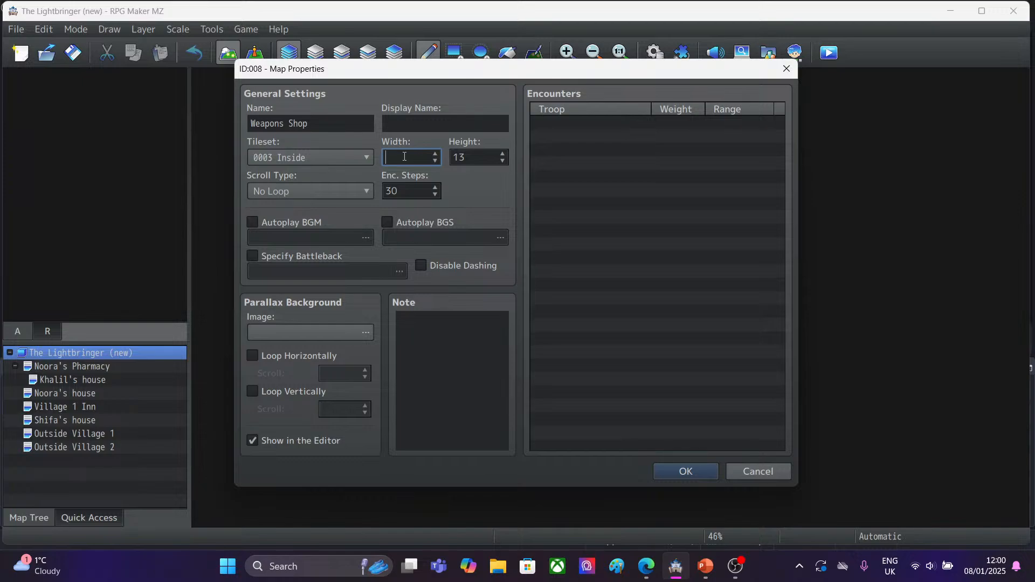
pyautogui.write('20')
pyautogui.press('Tab')
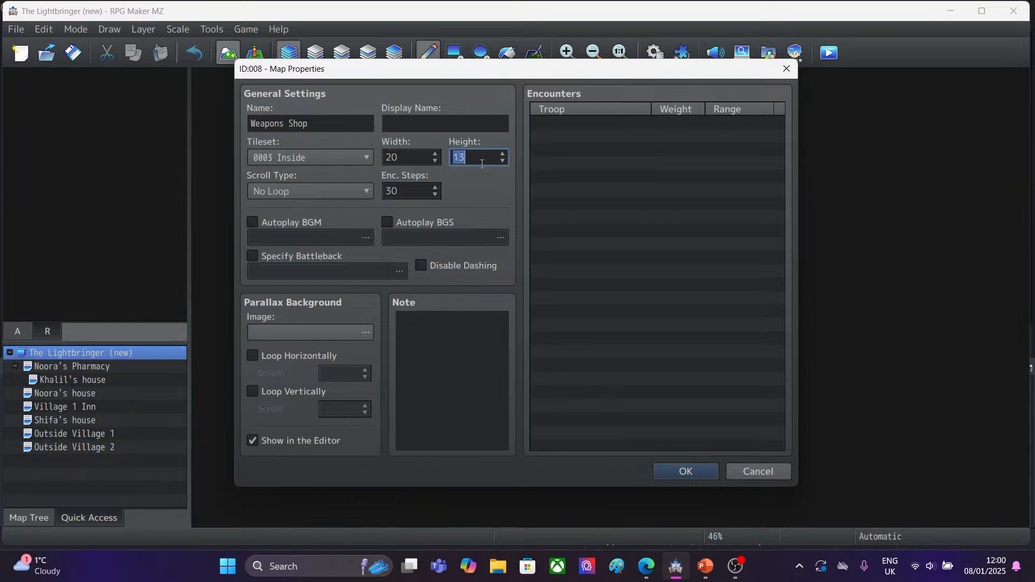
pyautogui.write('15')
pyautogui.click(664, 474)
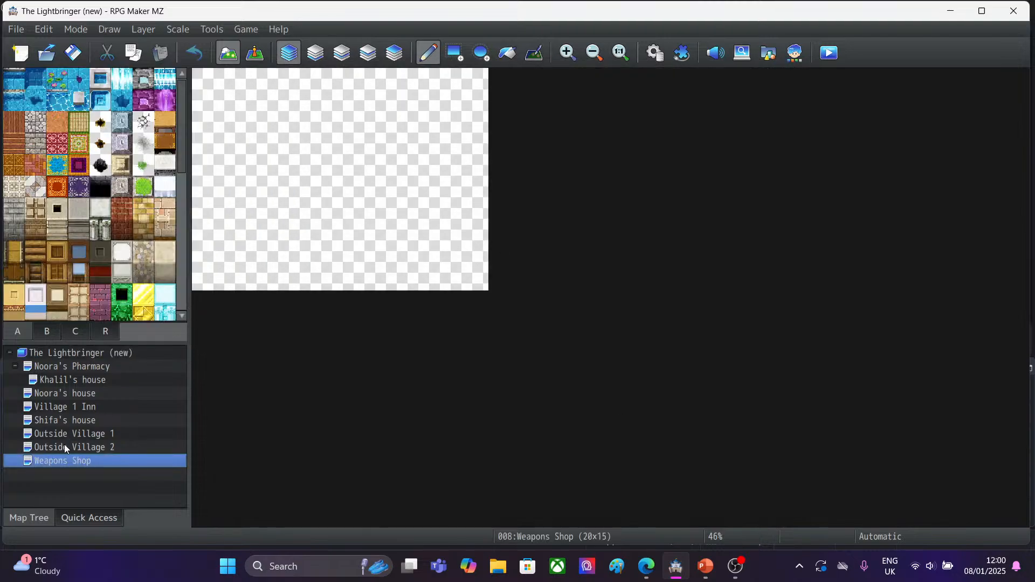
# Start a new map directly under the project, named Armor Shop, with the 0003 Inside tileset.
pyautogui.rightClick(54, 458)
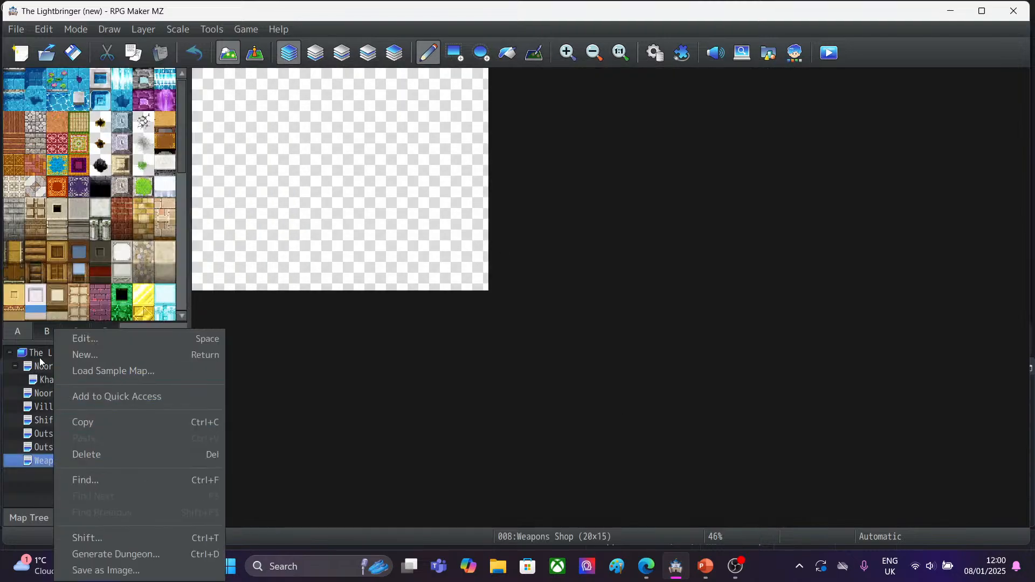
pyautogui.click(37, 352)
pyautogui.rightClick(37, 352)
pyautogui.click(63, 356)
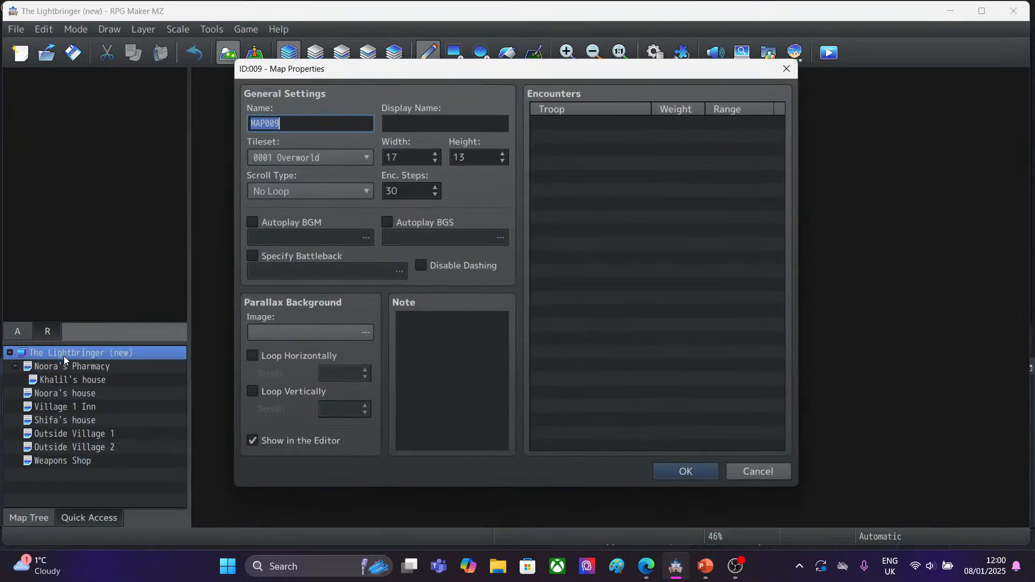
pyautogui.write('Armor Shop')
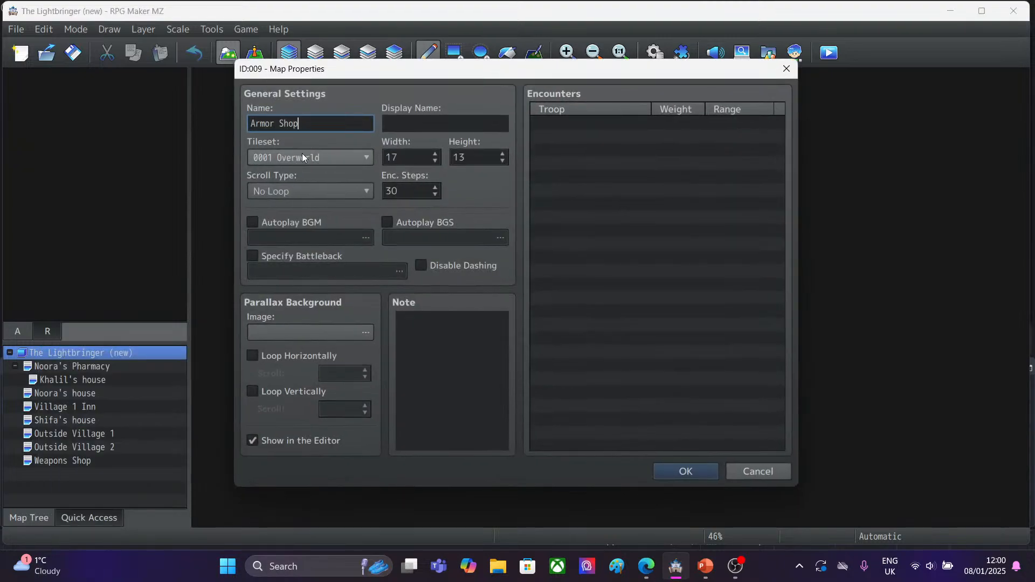
pyautogui.click(338, 160)
pyautogui.click(304, 205)
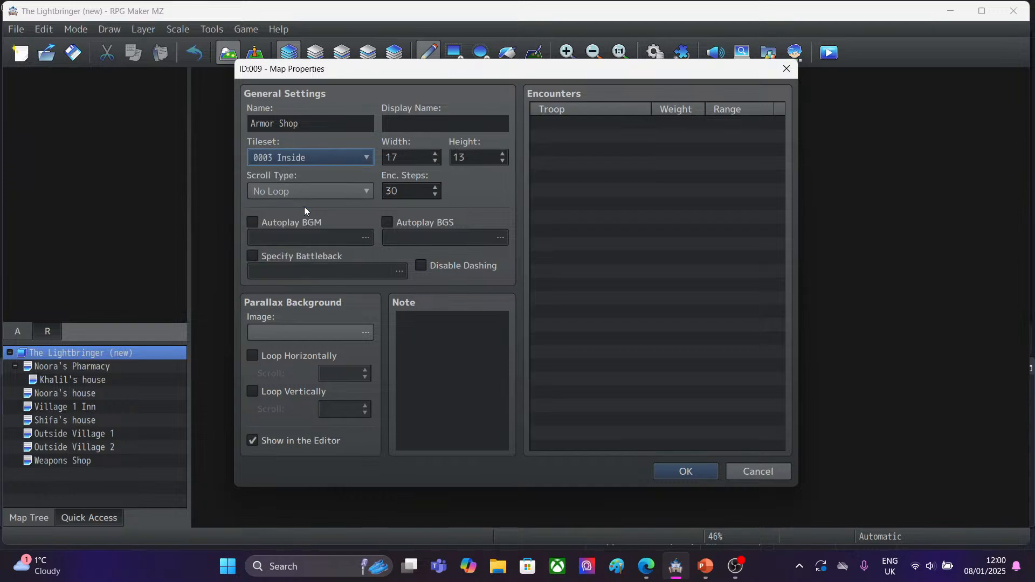
# Set the Armor Shop map's width to 20 and height to 15 tiles and create it.
pyautogui.doubleClick(401, 155)
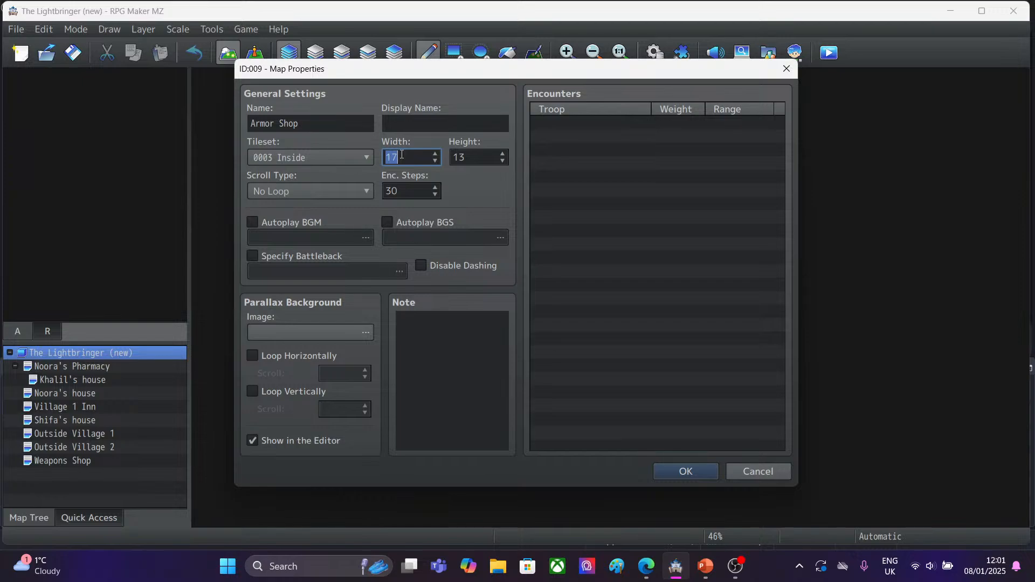
pyautogui.press('BackSpace')
pyautogui.write('20')
pyautogui.doubleClick(478, 162)
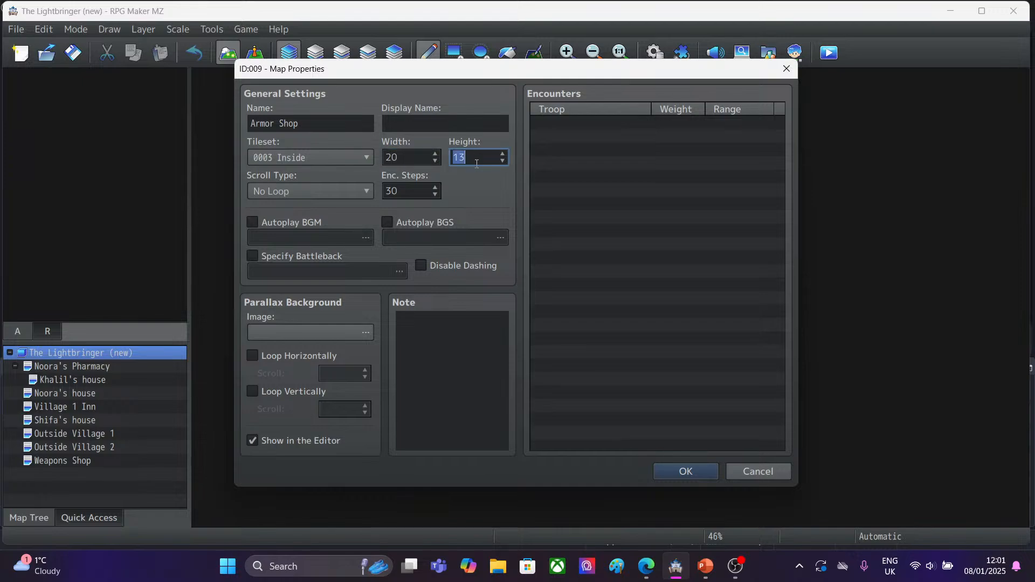
pyautogui.press('BackSpace')
pyautogui.write('15')
pyautogui.click(668, 471)
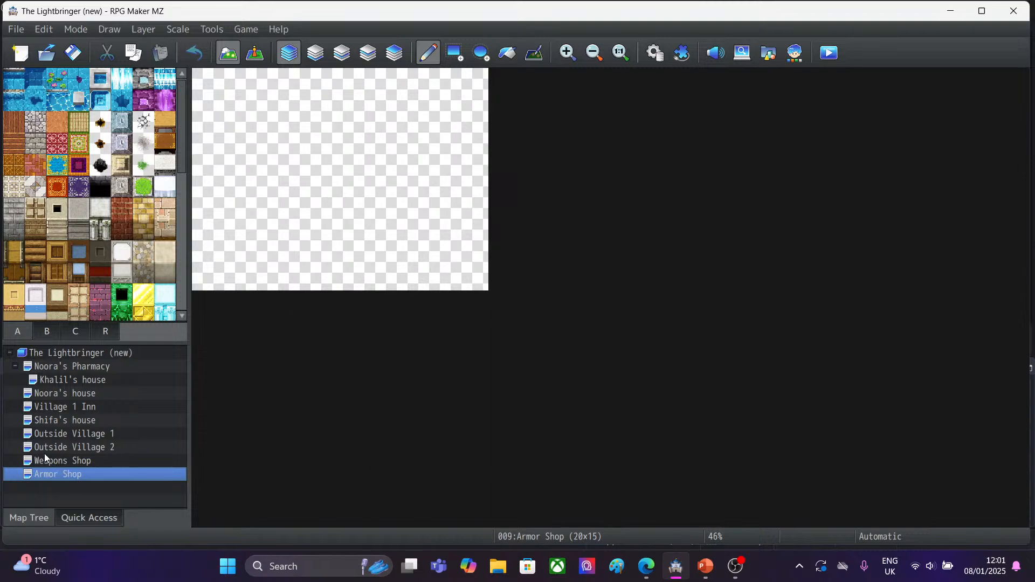
# Start a new map directly under the project, named The Library, with the 0003 Inside tileset.
pyautogui.click(51, 352)
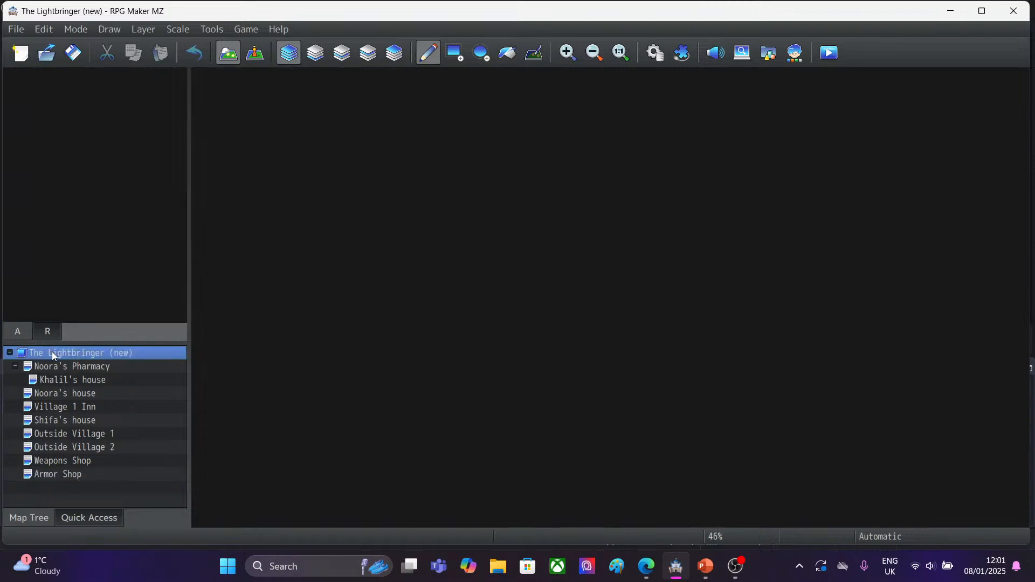
pyautogui.rightClick(52, 350)
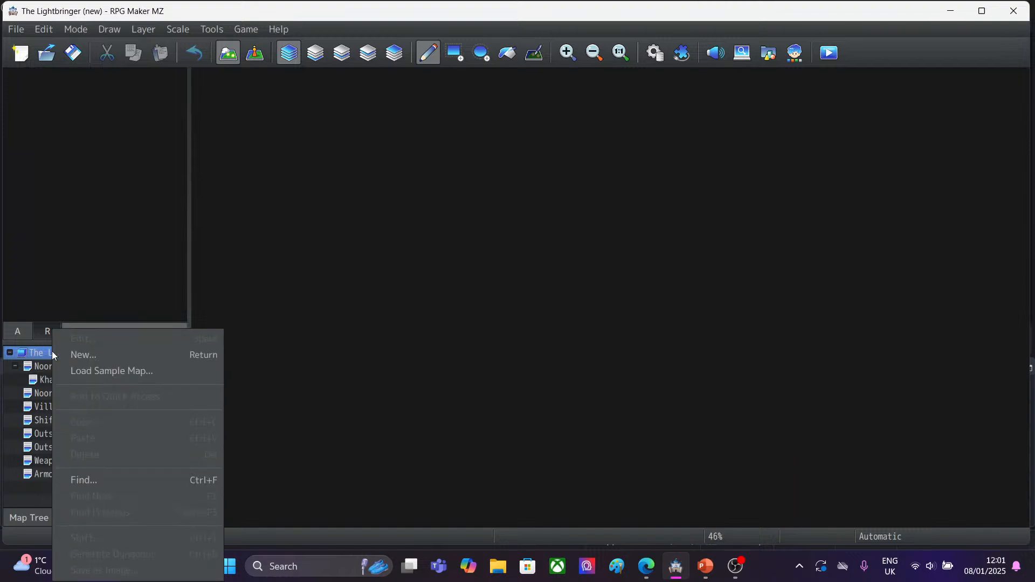
pyautogui.click(70, 354)
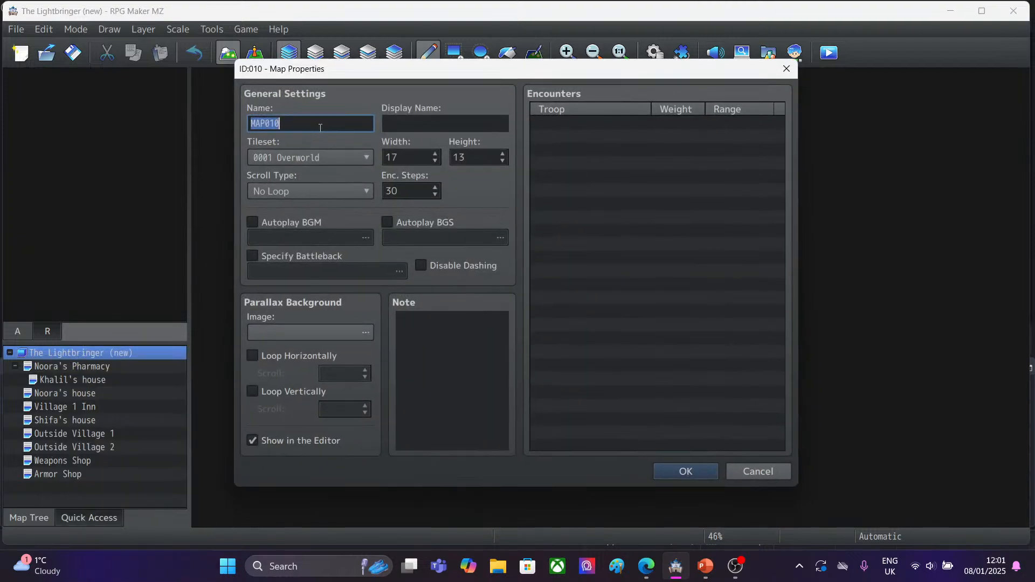
pyautogui.press('BackSpace')
pyautogui.write('The Library')
pyautogui.click(286, 159)
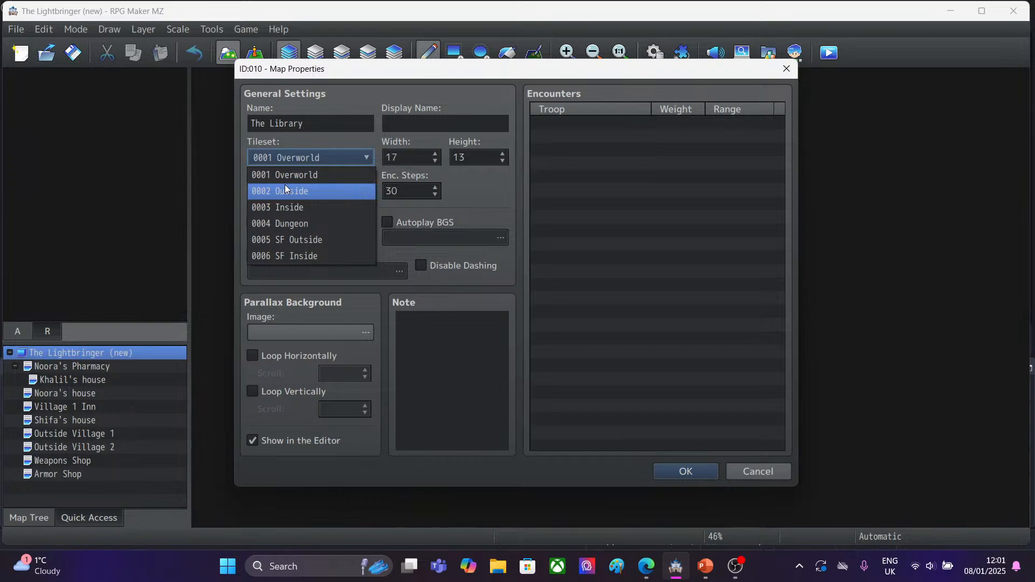
pyautogui.click(286, 207)
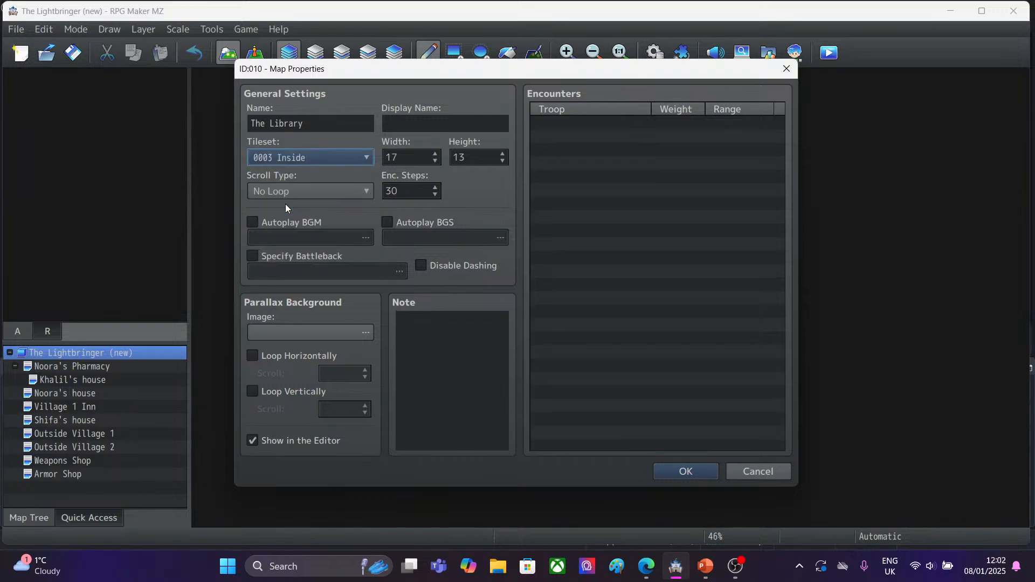
# Set The Library map's width to 25 tiles and create the map.
pyautogui.doubleClick(404, 152)
pyautogui.write('25')
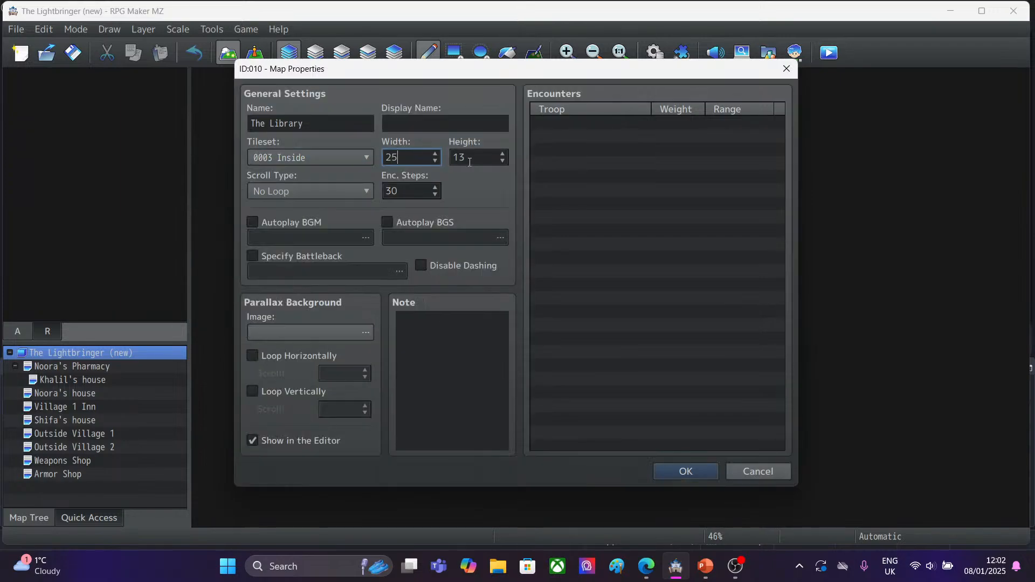
pyautogui.click(666, 471)
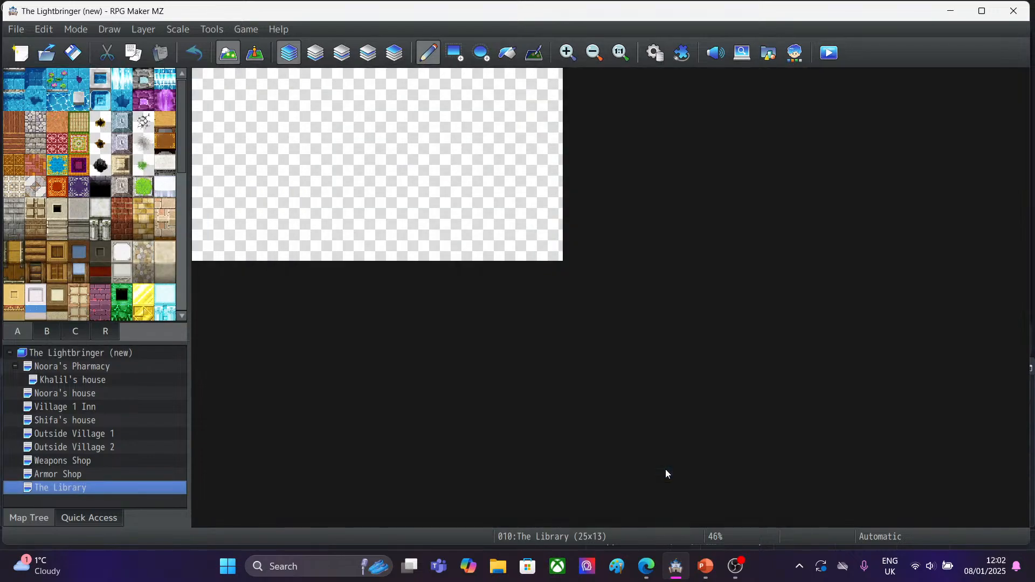
# Edit The Library map's properties and set its height to 20 tiles.
pyautogui.rightClick(63, 489)
pyautogui.click(112, 346)
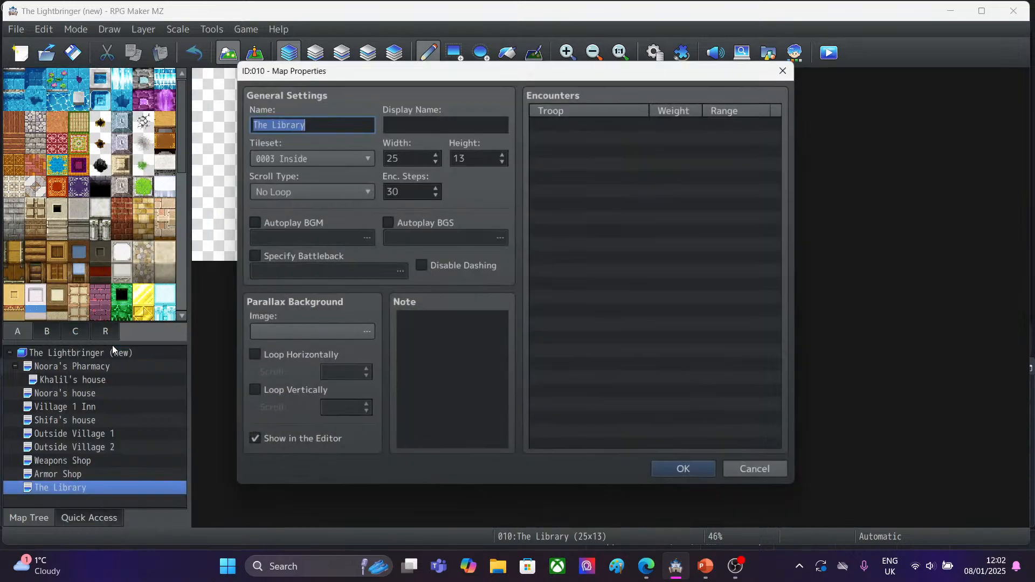
pyautogui.doubleClick(471, 158)
pyautogui.press('BackSpace')
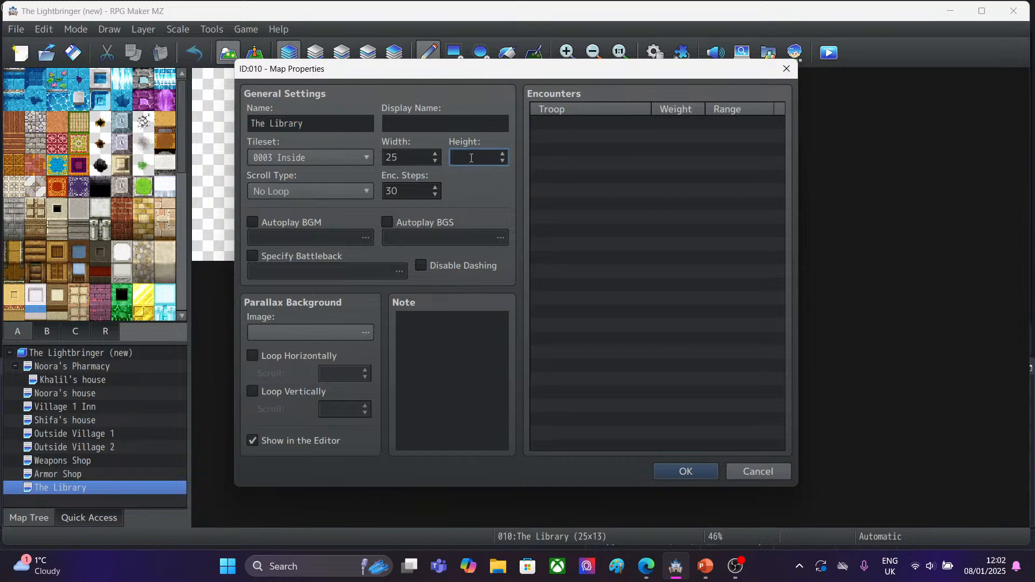
pyautogui.write('20')
pyautogui.click(697, 470)
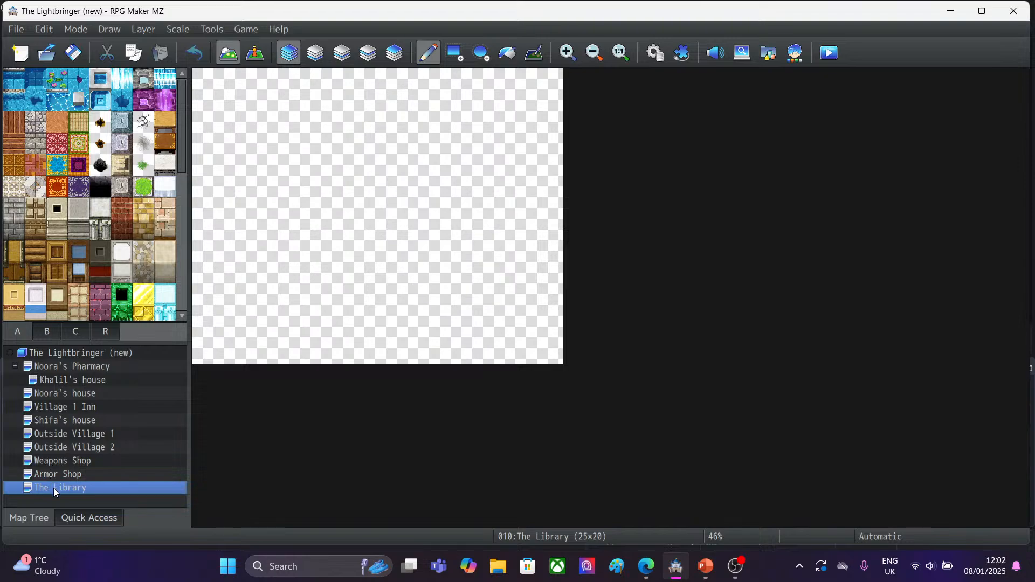
# Start a new map directly under the project, named Guard's house, with the 0002 Outside tileset.
pyautogui.click(50, 353)
pyautogui.rightClick(51, 353)
pyautogui.click(69, 354)
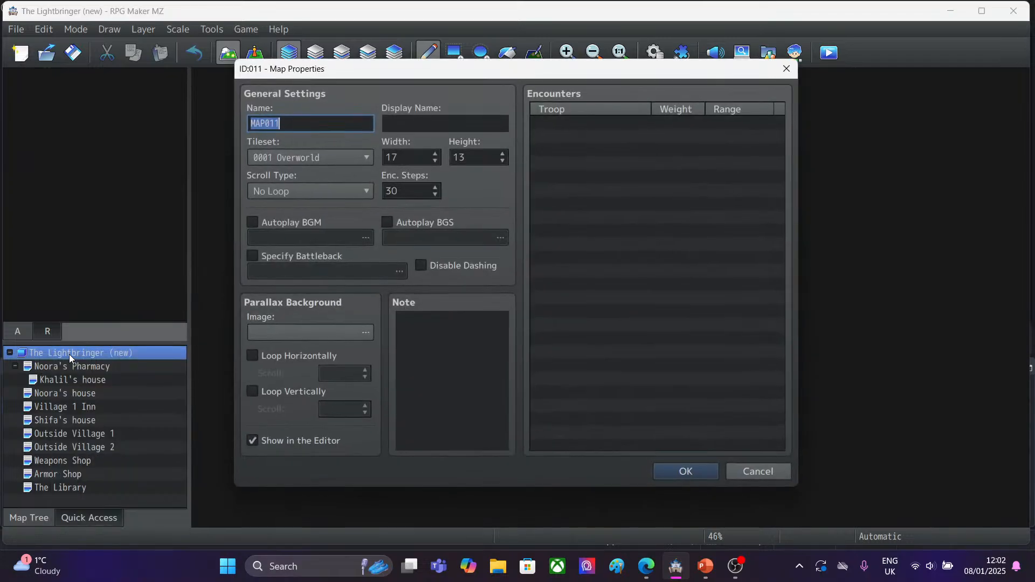
pyautogui.press('BackSpace')
pyautogui.write("Guard's house")
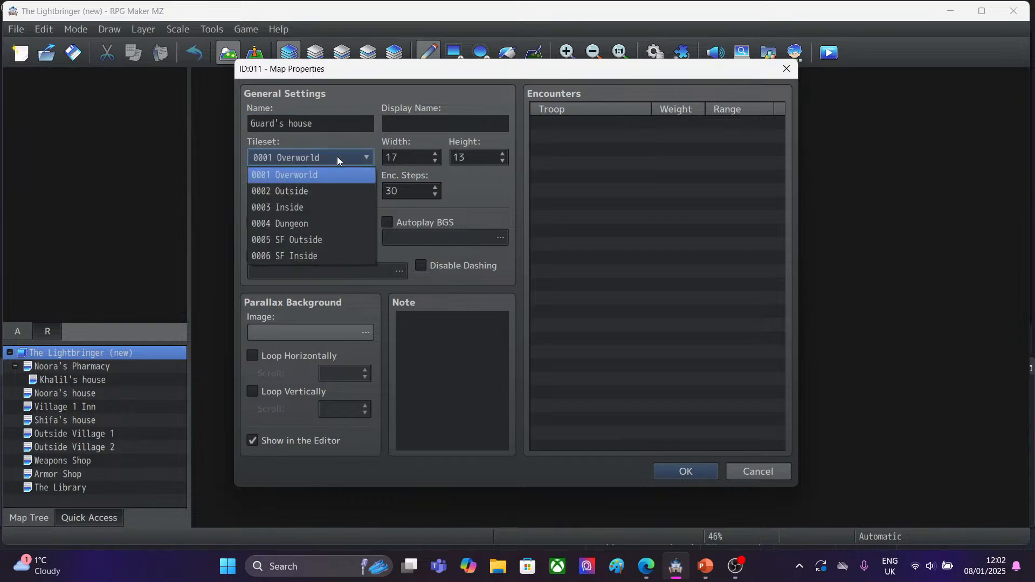
pyautogui.click(299, 195)
# Try a width of 25 and a height of 20 tiles for the Guard's house map.
pyautogui.doubleClick(419, 154)
pyautogui.press('BackSpace')
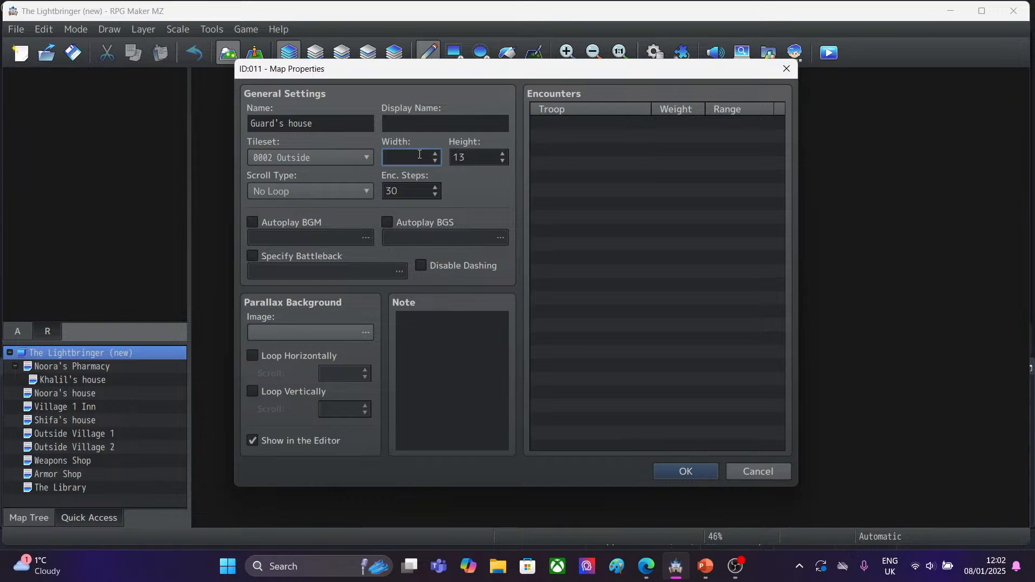
pyautogui.write('25')
pyautogui.doubleClick(485, 158)
pyautogui.press('BackSpace')
pyautogui.write('20')
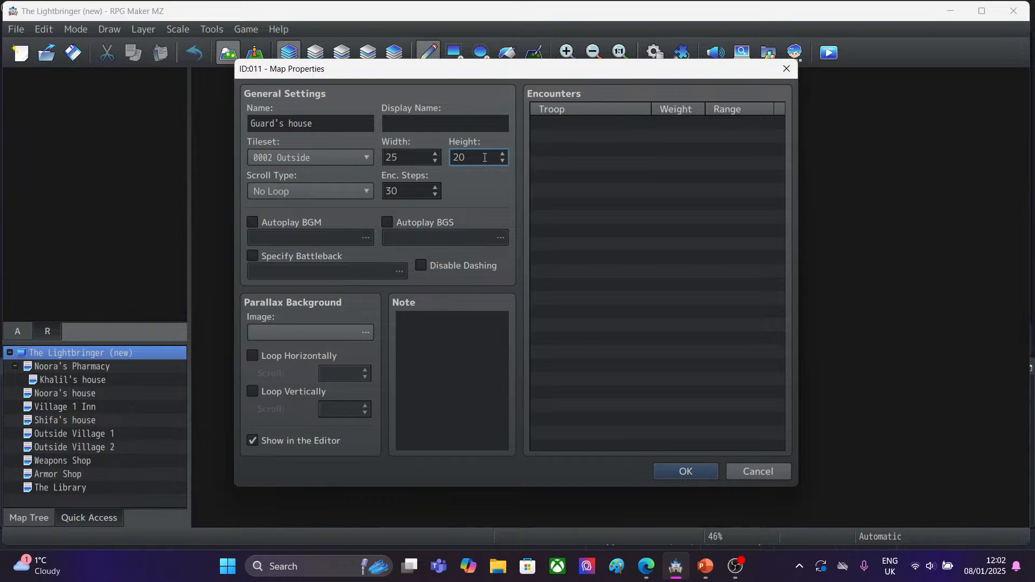
# Set the Guard's house map's width to 20 and height to 17 tiles and create it.
pyautogui.doubleClick(411, 160)
pyautogui.press('BackSpace')
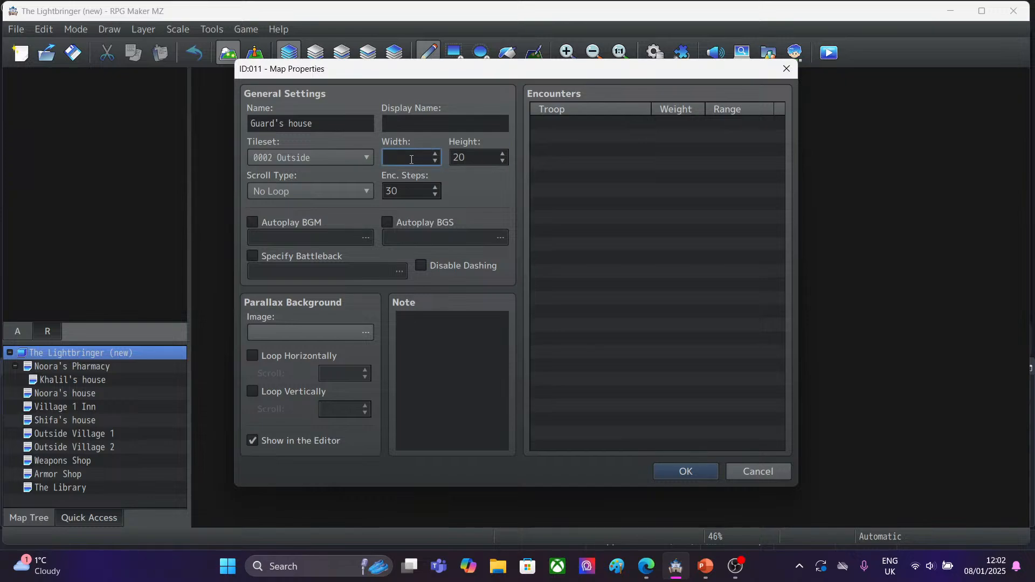
pyautogui.write('20')
pyautogui.doubleClick(478, 160)
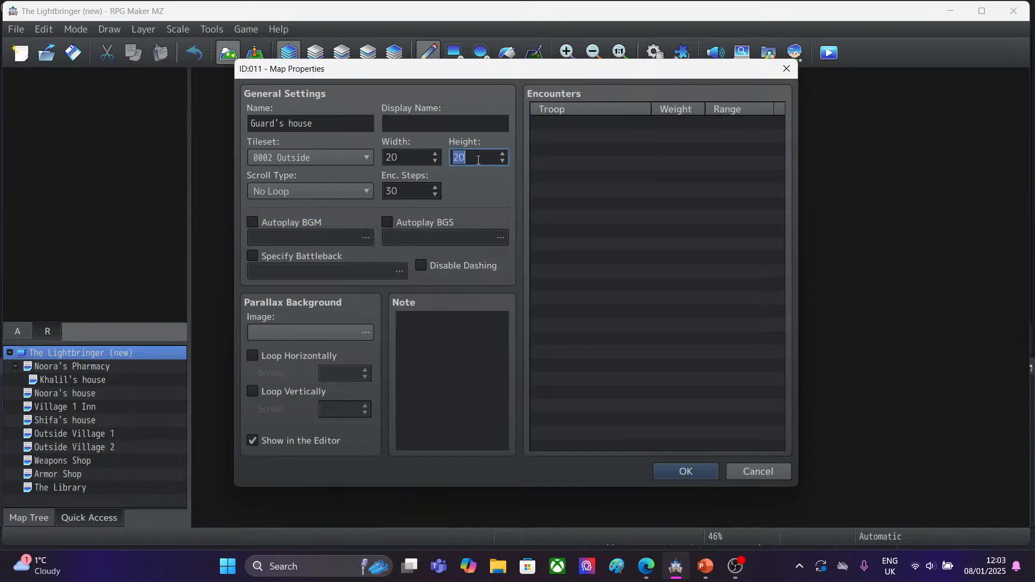
pyautogui.press('BackSpace')
pyautogui.write('17')
pyautogui.click(686, 473)
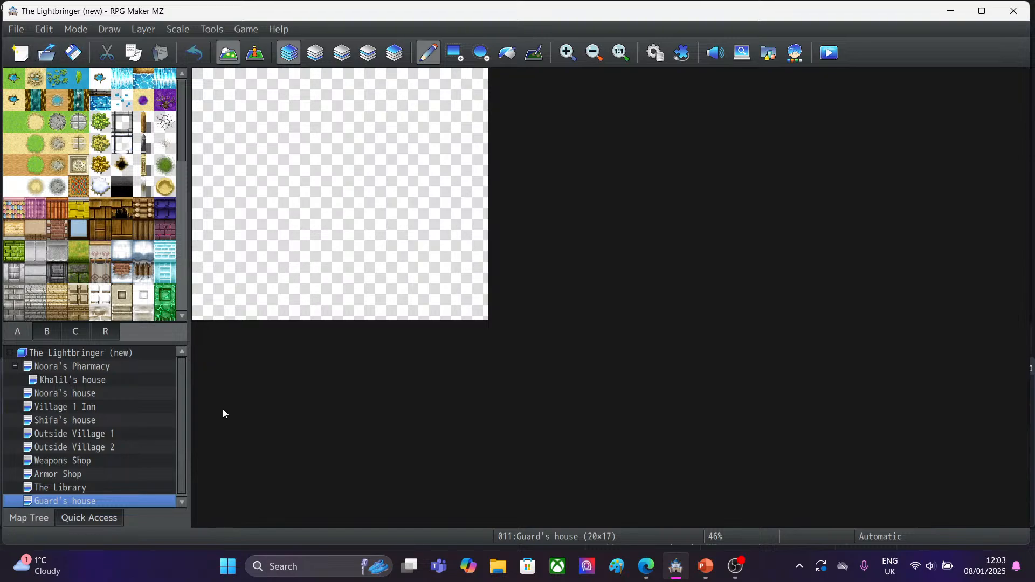
# Playtest a new game, walk the character around the pharmacy to check how she looks, and close the playtest.
pyautogui.click(828, 53)
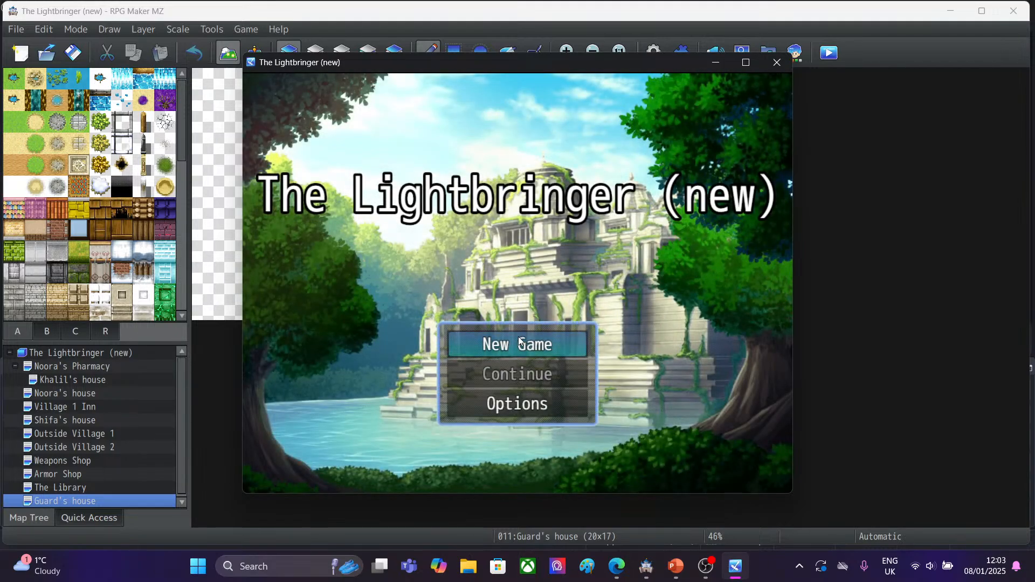
pyautogui.click(508, 347)
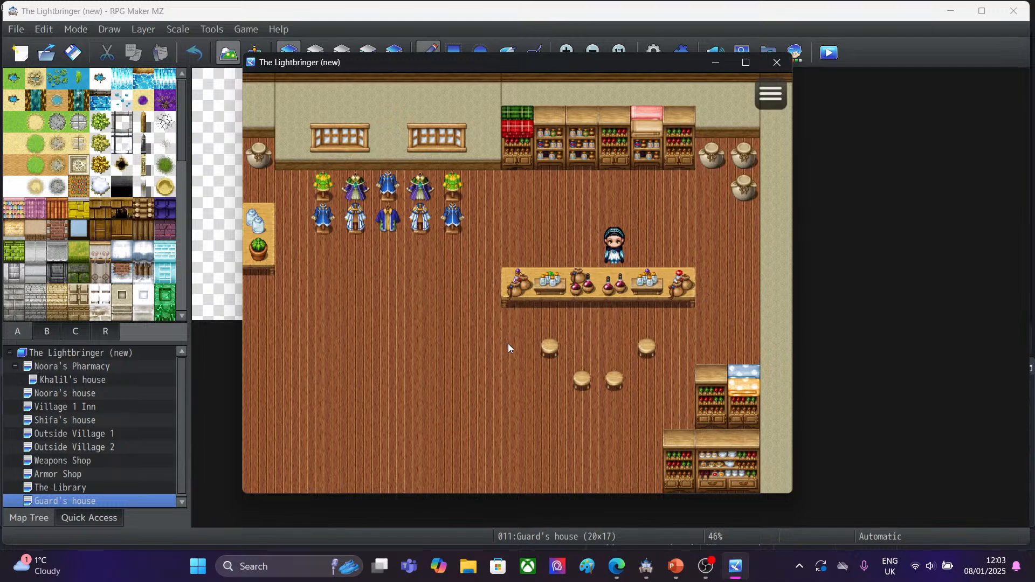
pyautogui.press('Left')
pyautogui.press('Left')
pyautogui.press('Left')
pyautogui.press('Left')
pyautogui.press('Left')
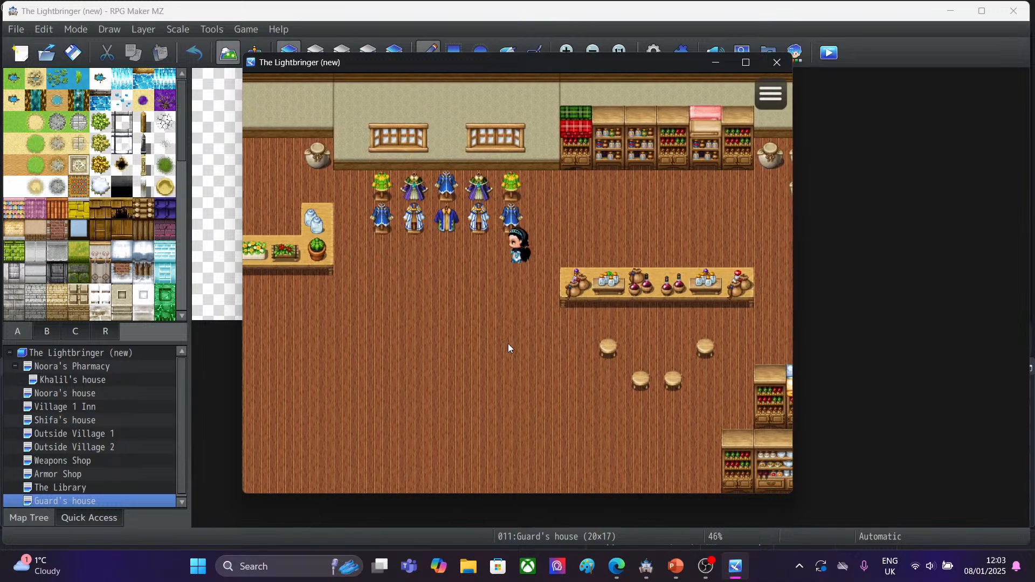
pyautogui.press('Down')
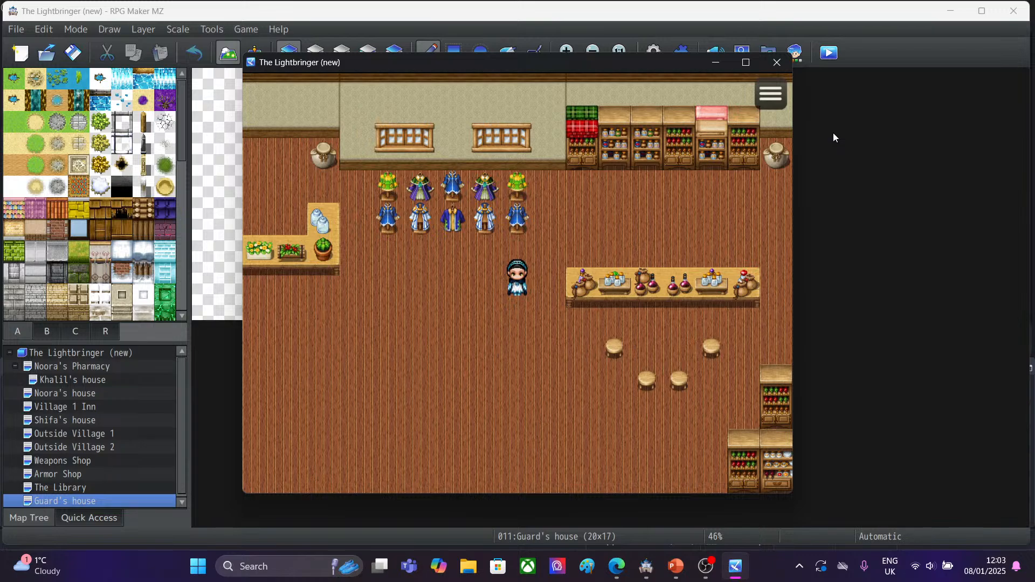
pyautogui.press('Down')
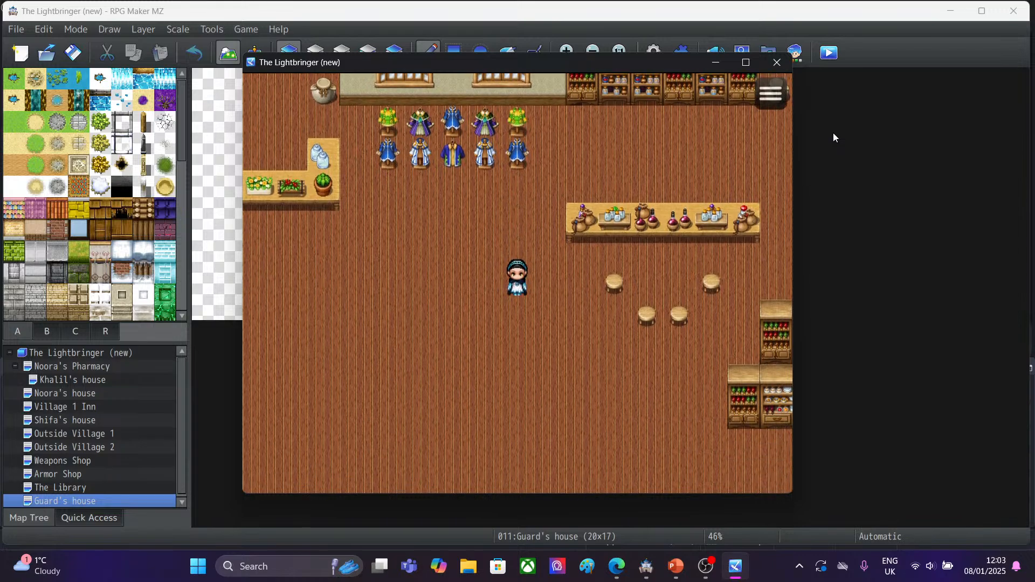
pyautogui.press('Left')
pyautogui.press('Down')
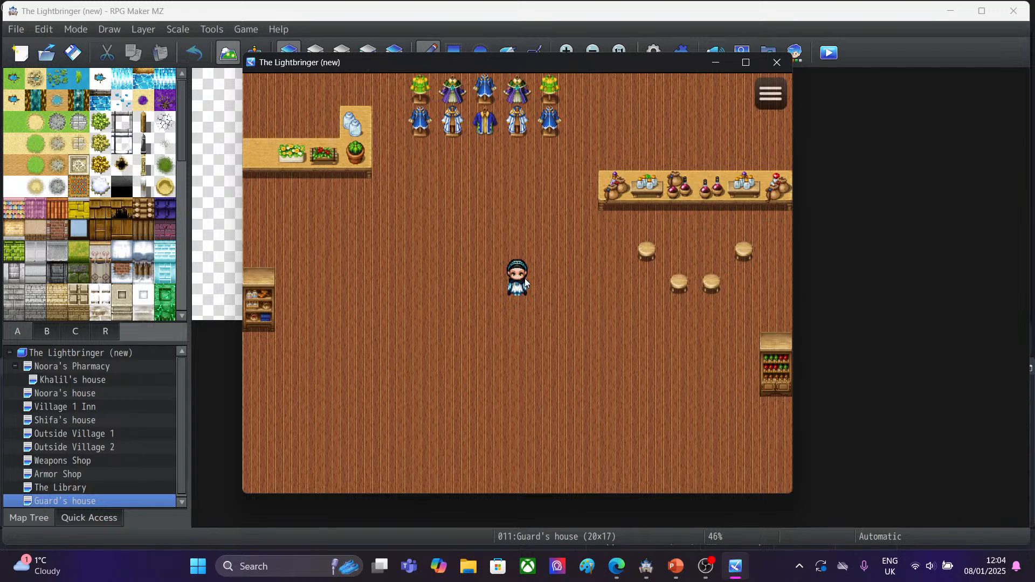
pyautogui.click(776, 62)
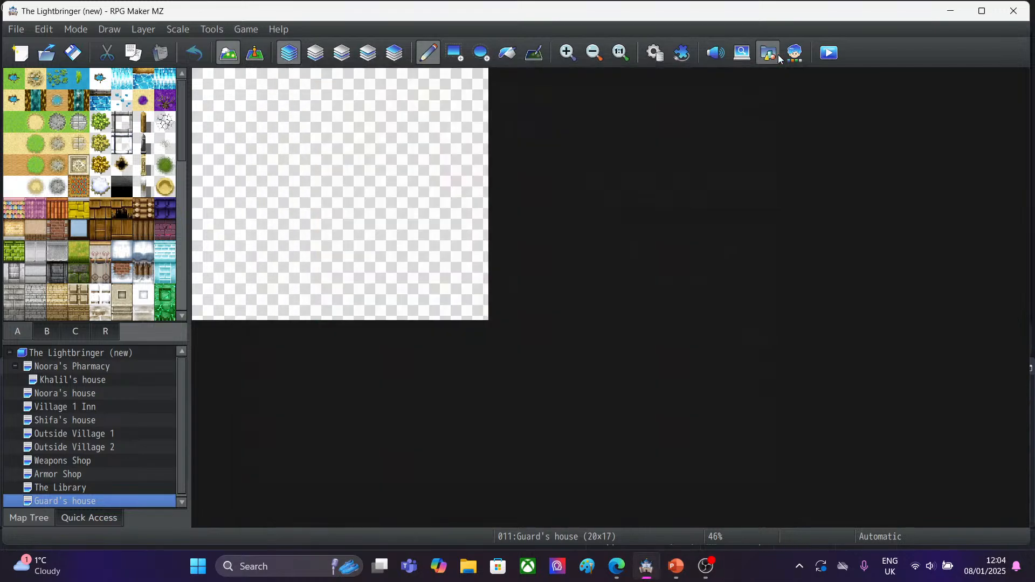
# Turn off the TN_SpriteExtender plugin and apply the change.
pyautogui.click(682, 53)
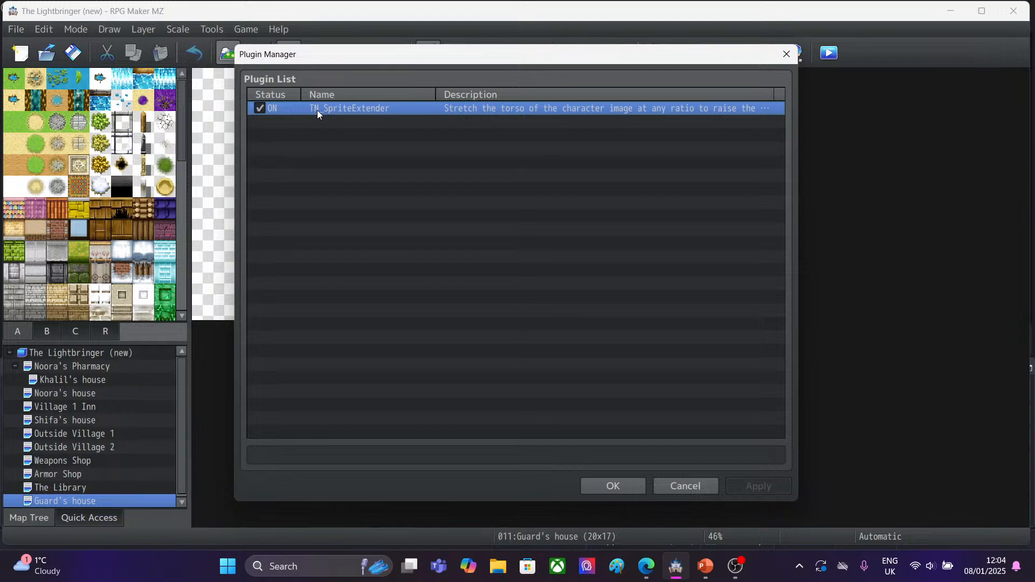
pyautogui.click(259, 109)
pyautogui.click(767, 490)
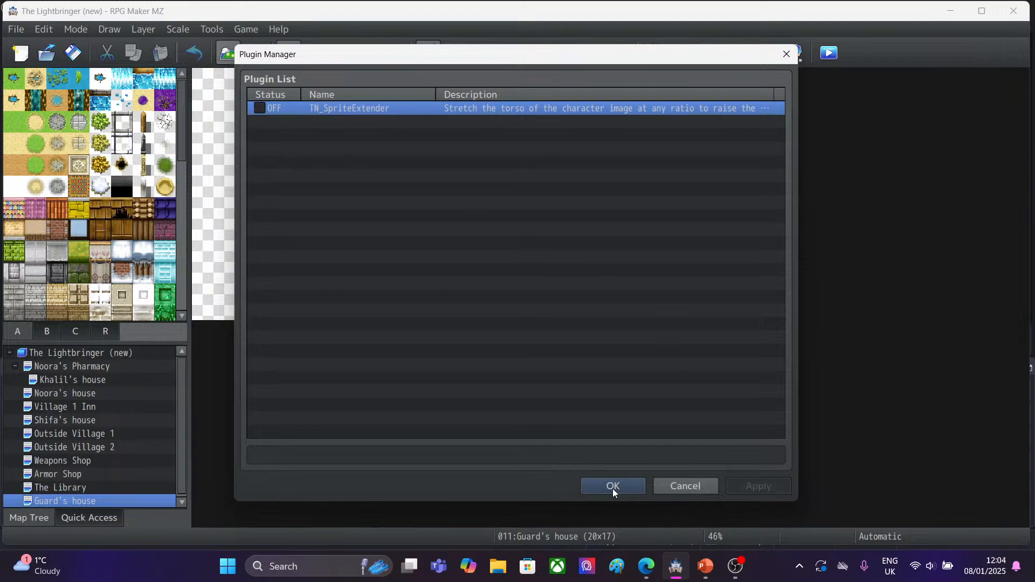
pyautogui.click(612, 488)
# Save the changes, playtest a new game without the sprite plugin, walk the character around the pharmacy, and close the playtest.
pyautogui.click(819, 55)
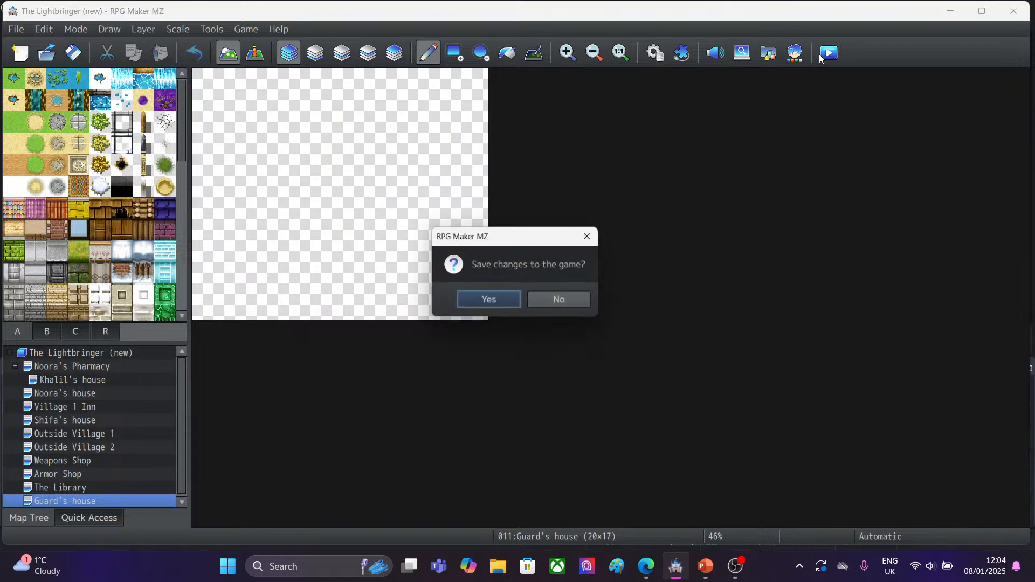
pyautogui.click(492, 299)
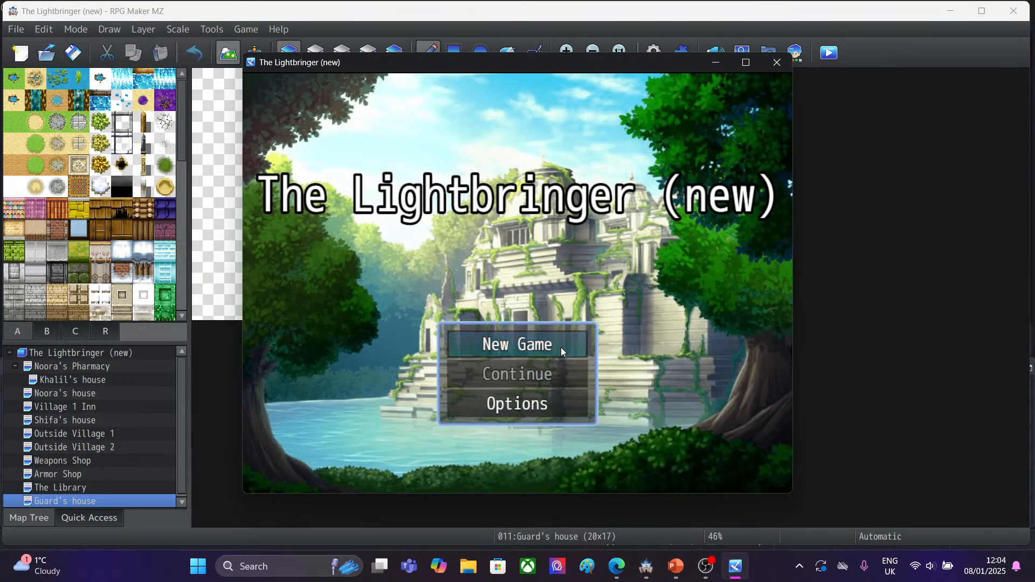
pyautogui.click(561, 349)
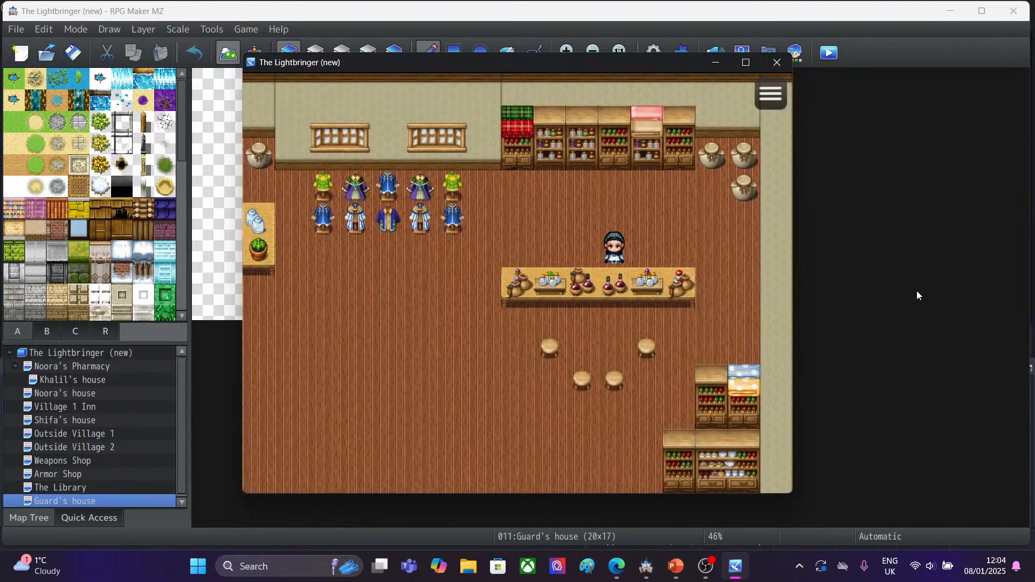
pyautogui.press('Left')
pyautogui.press('Left')
pyautogui.press('Left')
pyautogui.press('Left')
pyautogui.press('Left')
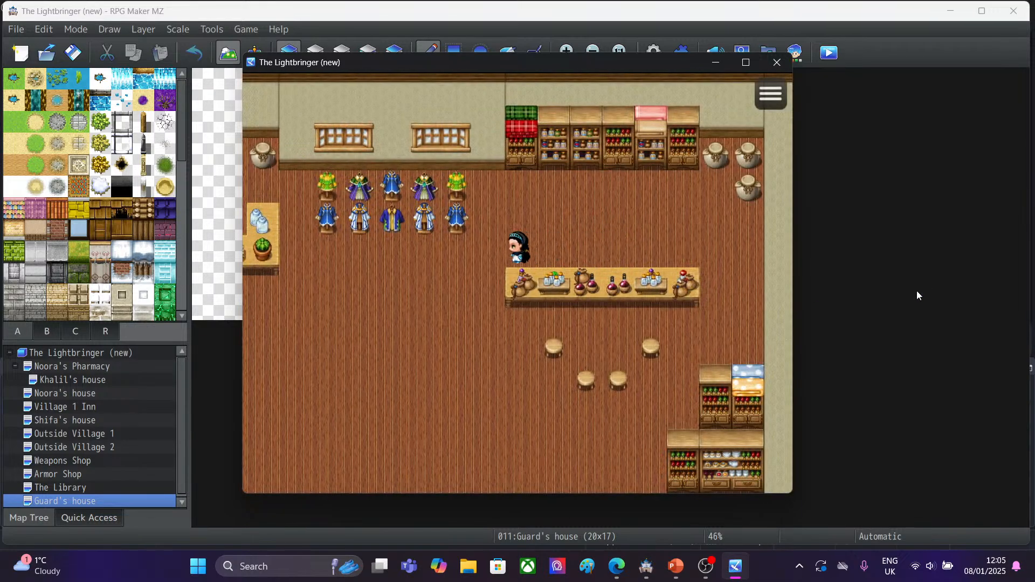
pyautogui.press('Down')
pyautogui.press('Down')
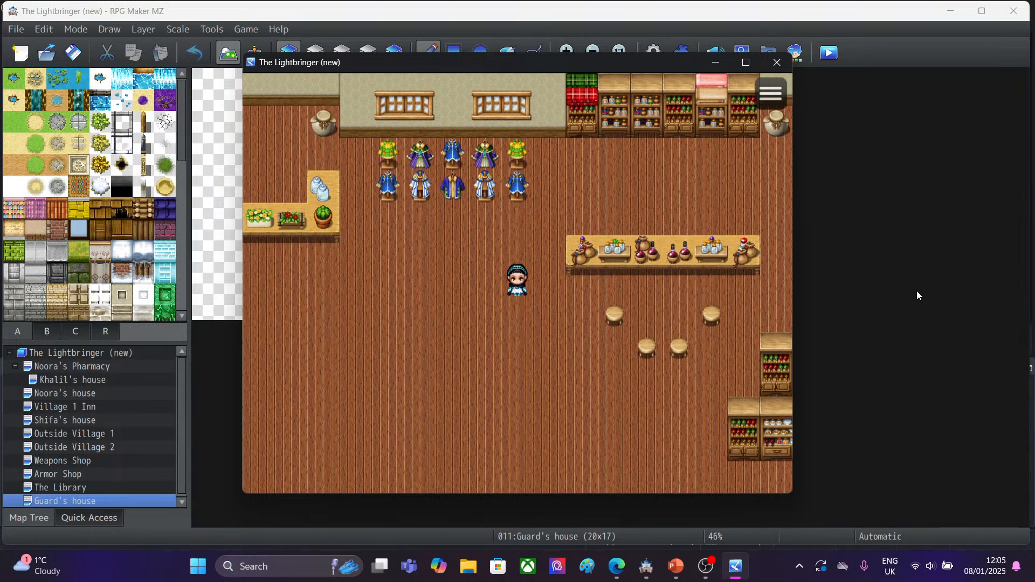
pyautogui.click(777, 63)
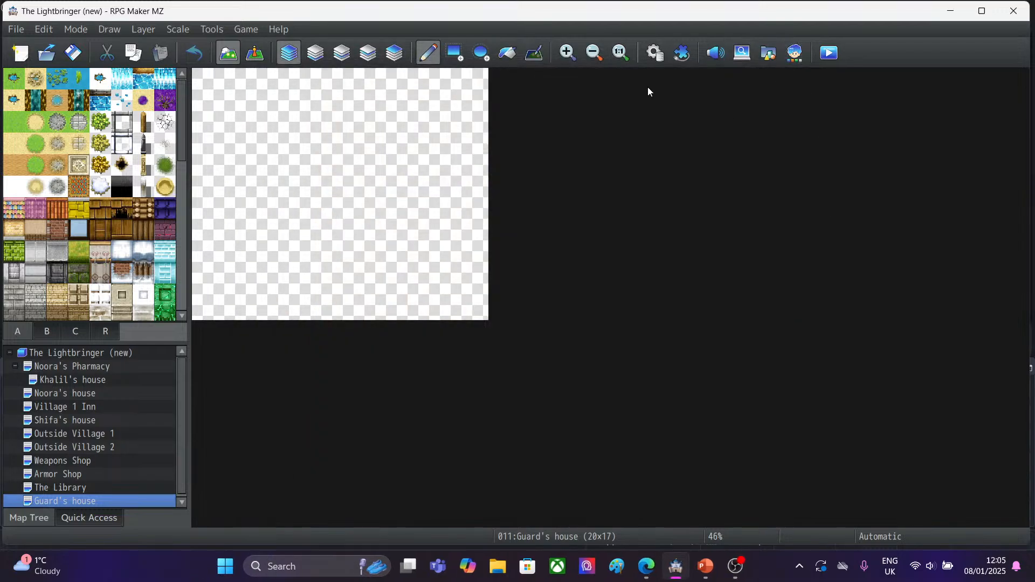
# Turn the TN_SpriteExtender plugin back on and apply the change.
pyautogui.click(681, 53)
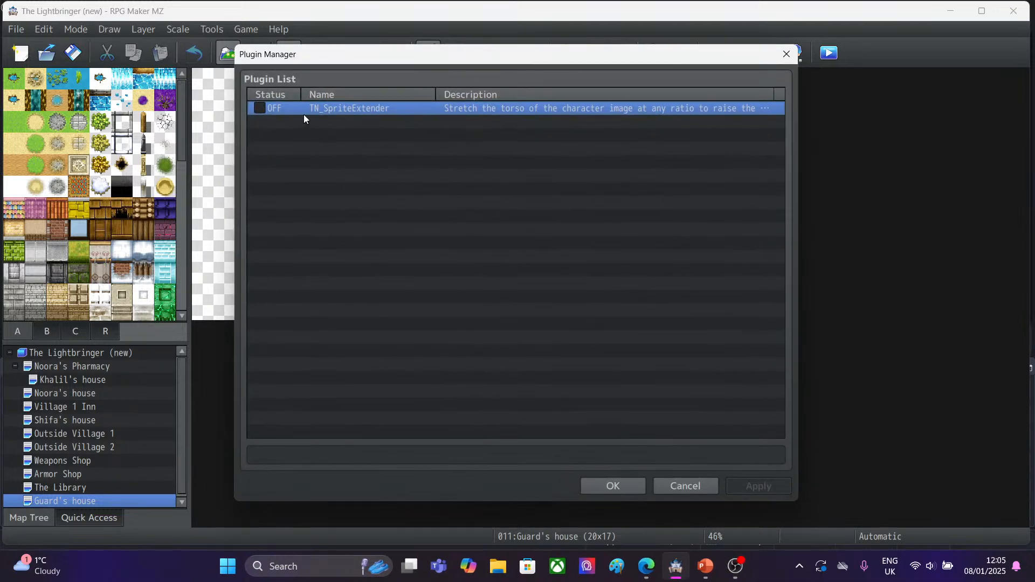
pyautogui.click(260, 108)
pyautogui.click(746, 488)
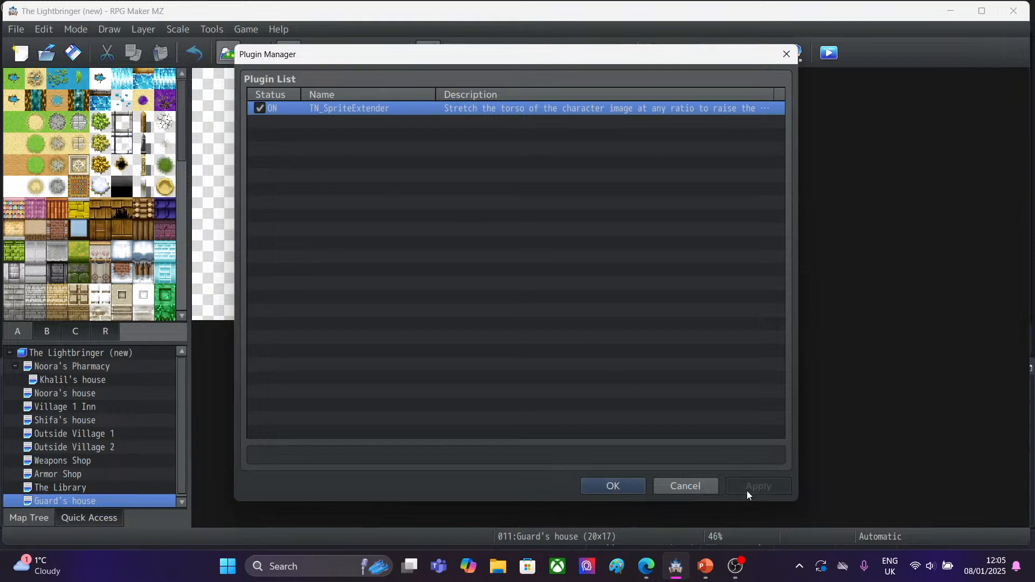
pyautogui.click(625, 485)
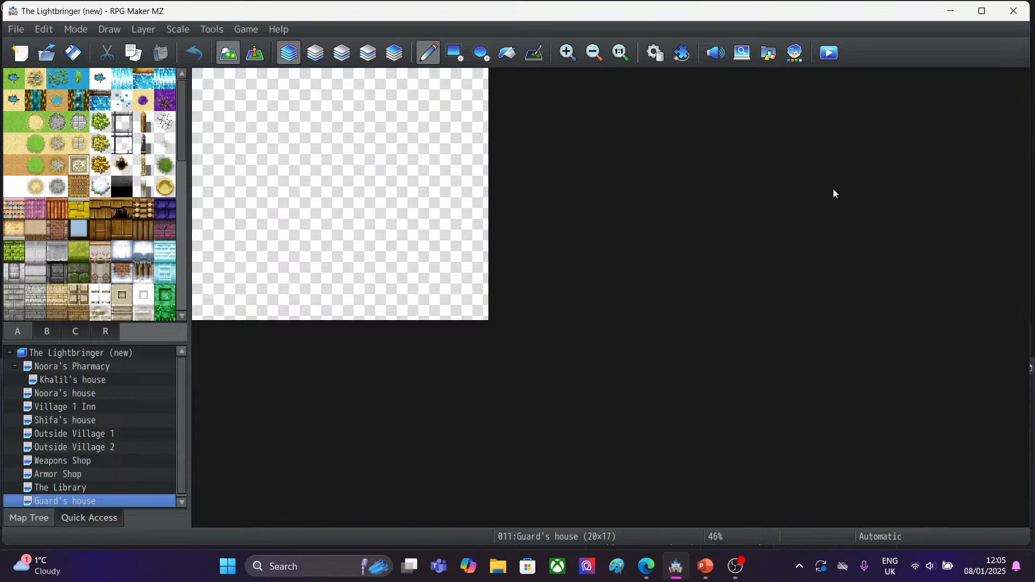
# Save the changes, playtest a new game with the sprite plugin enabled, move the character behind the counter, and close the playtest.
pyautogui.click(828, 53)
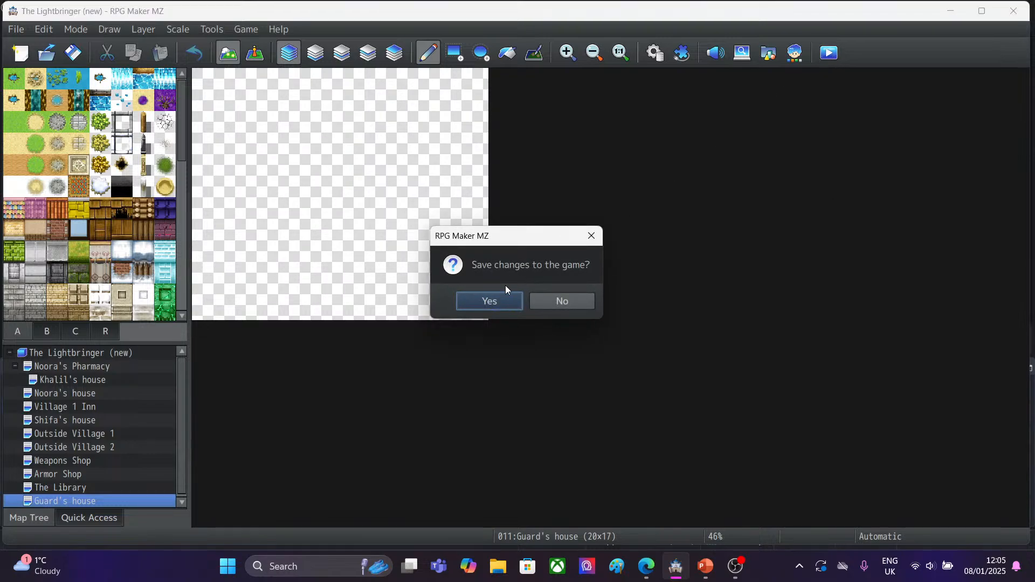
pyautogui.click(501, 302)
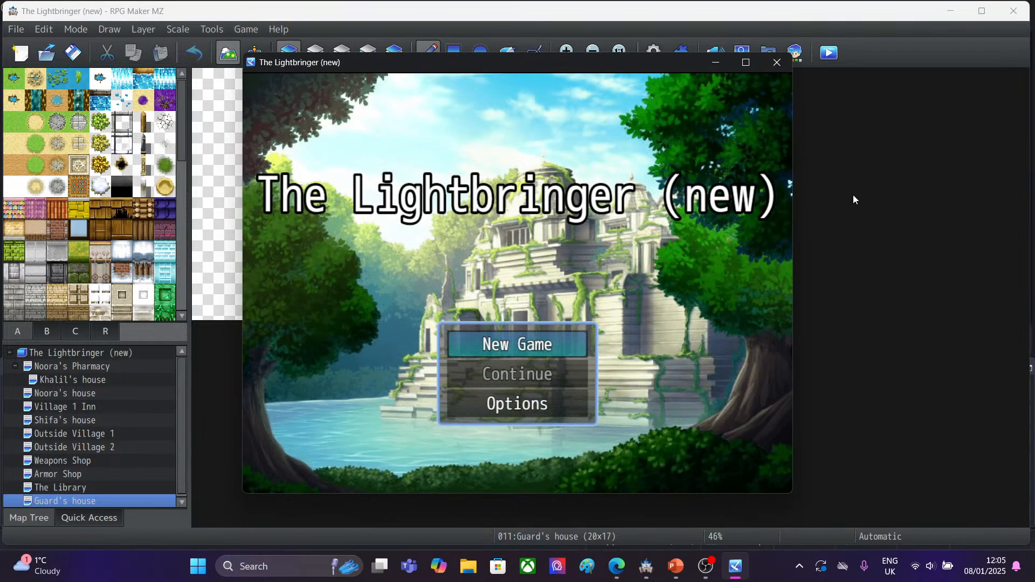
pyautogui.click(524, 346)
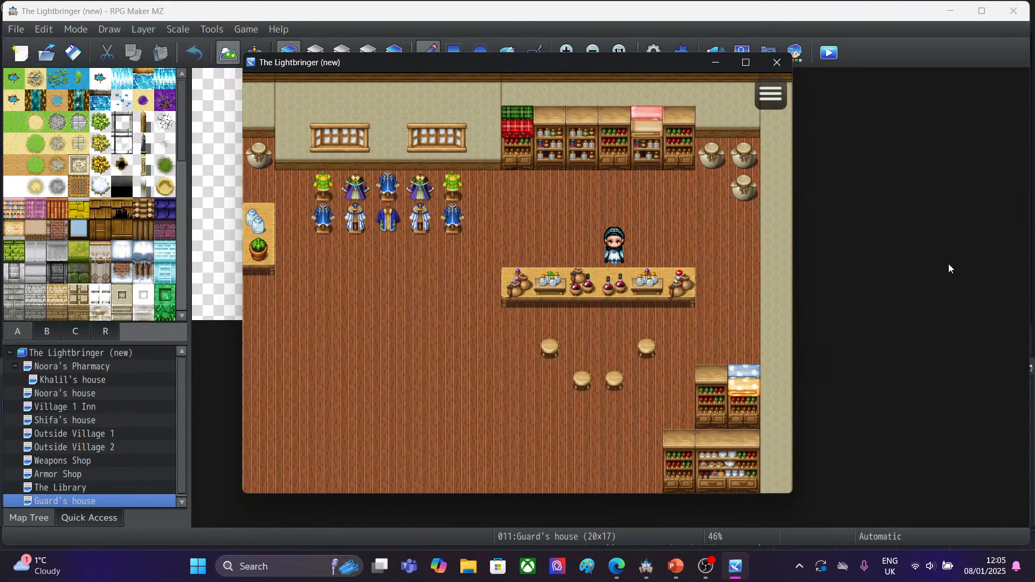
pyautogui.press('Left')
pyautogui.press('Left')
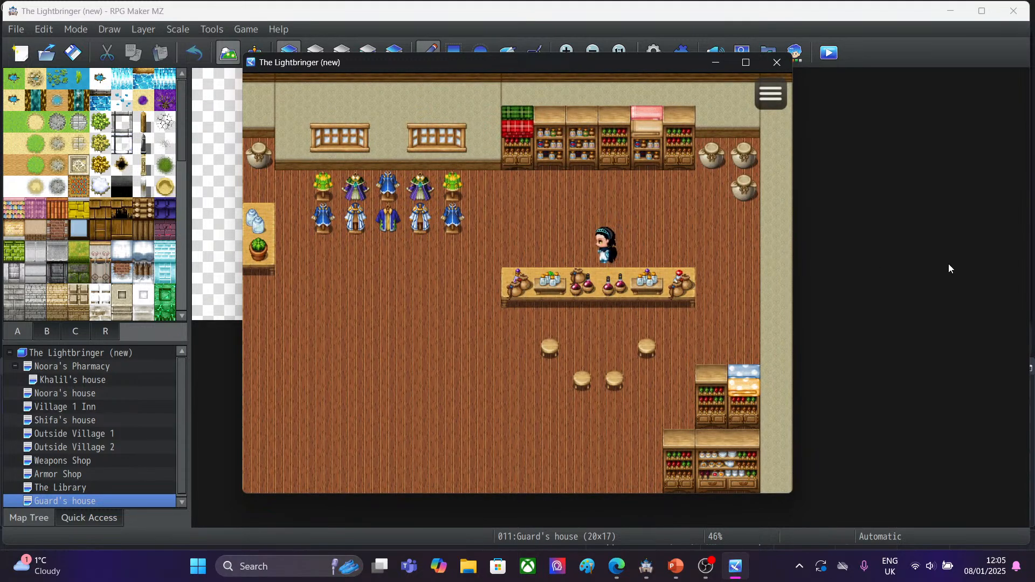
pyautogui.press('Right')
pyautogui.press('Down')
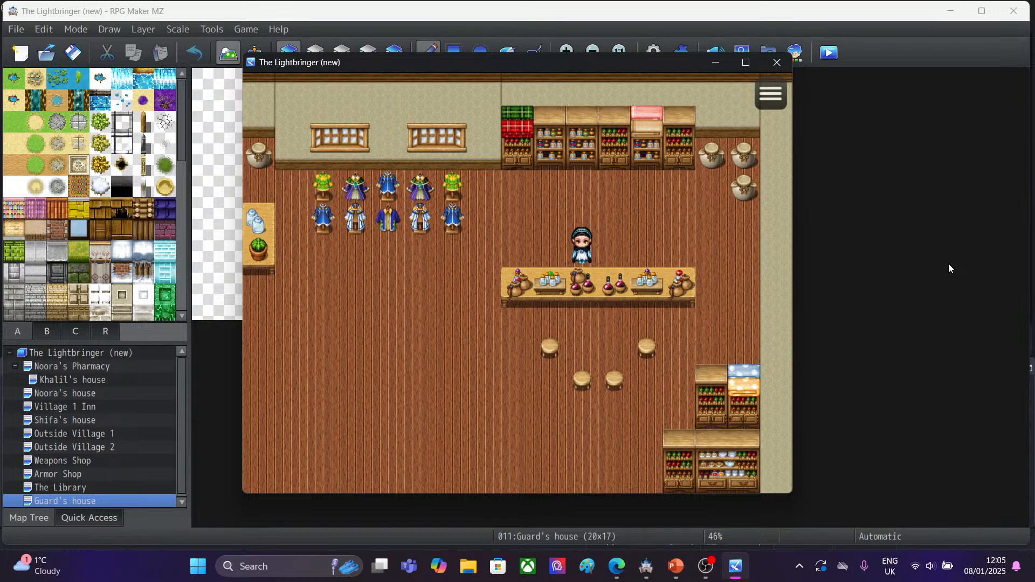
pyautogui.click(777, 62)
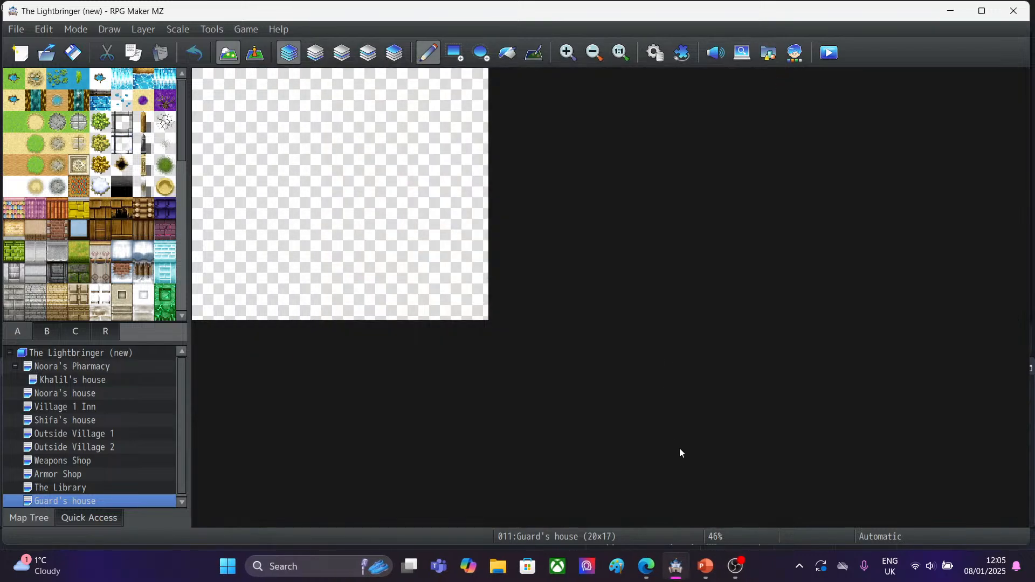
# Switch to YouTube Studio, send "Thank you" in the live chat, and return to RPG Maker MZ, dismissing the OBS notification.
pyautogui.click(645, 565)
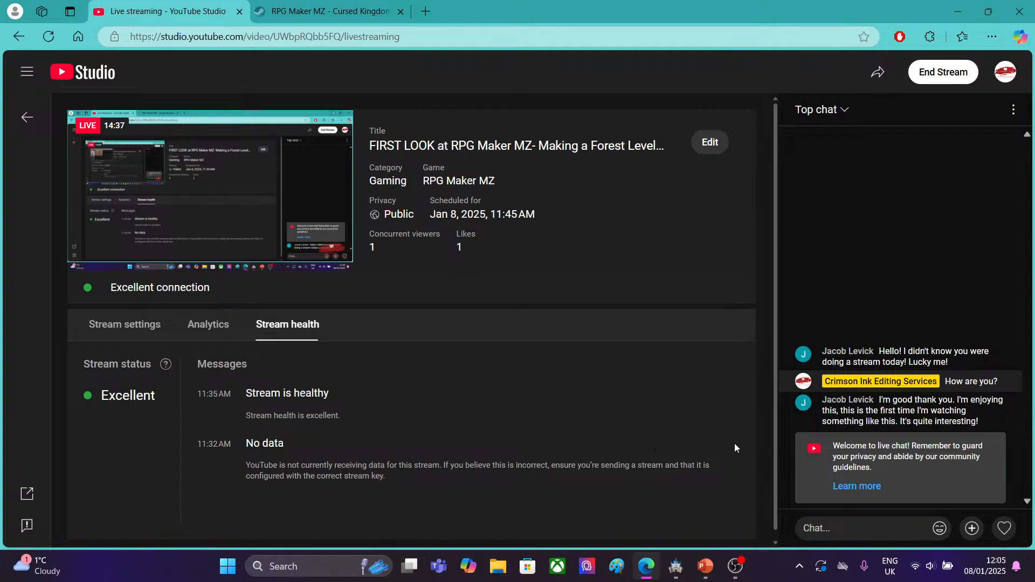
pyautogui.click(849, 526)
pyautogui.write('Thank')
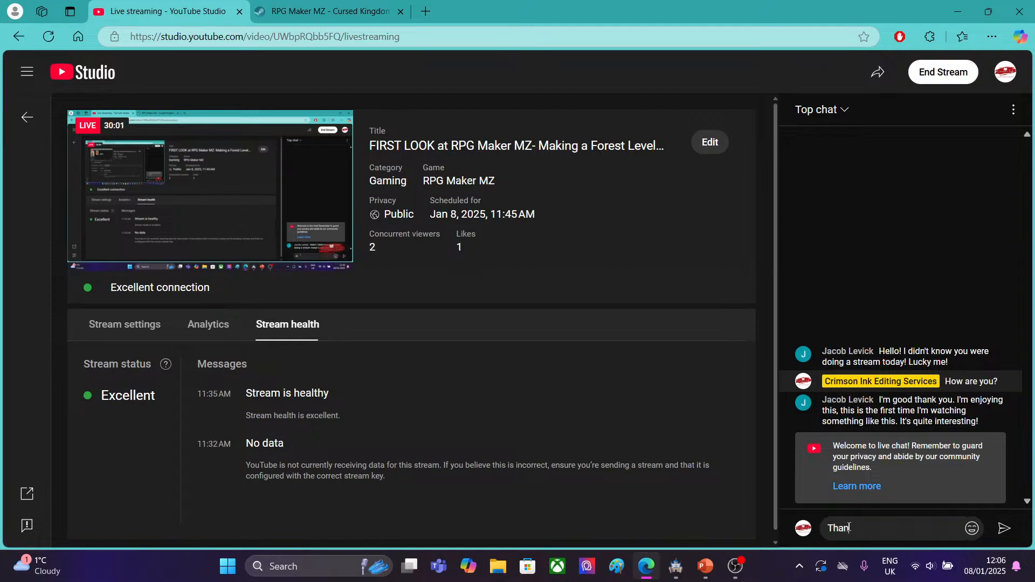
pyautogui.write(' you')
pyautogui.press('Return')
pyautogui.hotkey('alt', 'Tab')
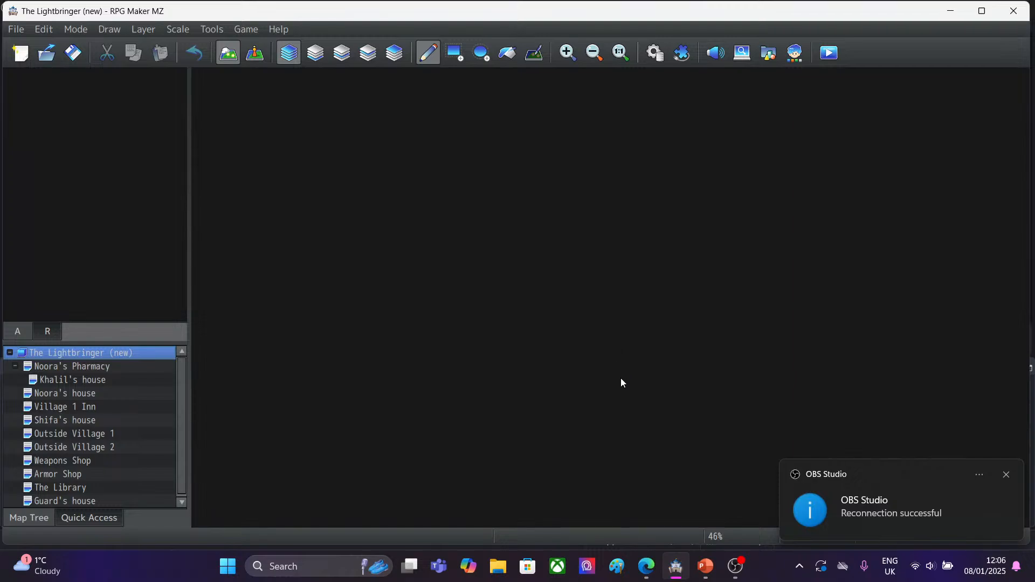
pyautogui.click(1007, 474)
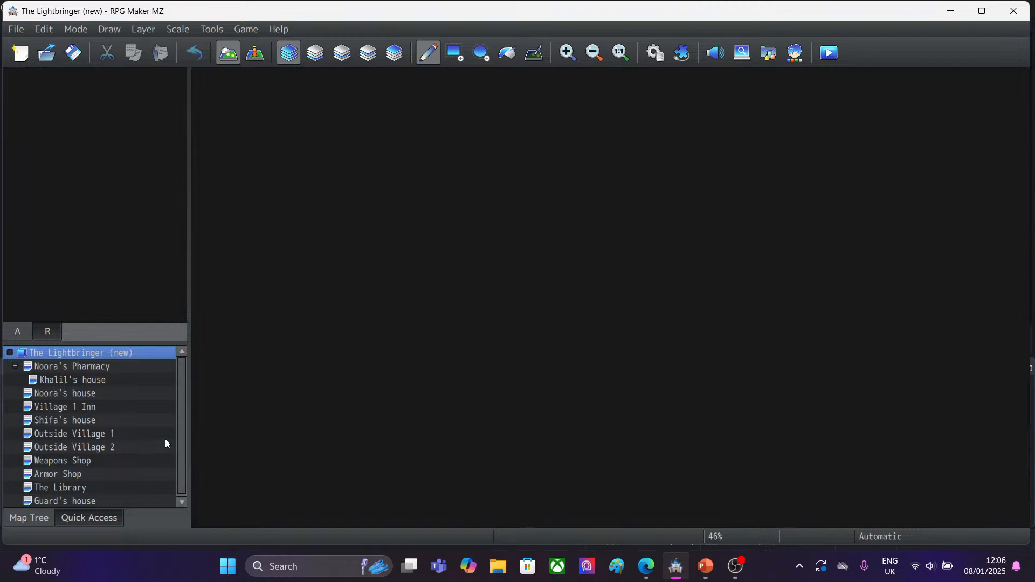
# Start a new map under the project root, named "Random house", with the 0003 Inside tileset.
pyautogui.rightClick(63, 351)
pyautogui.click(83, 354)
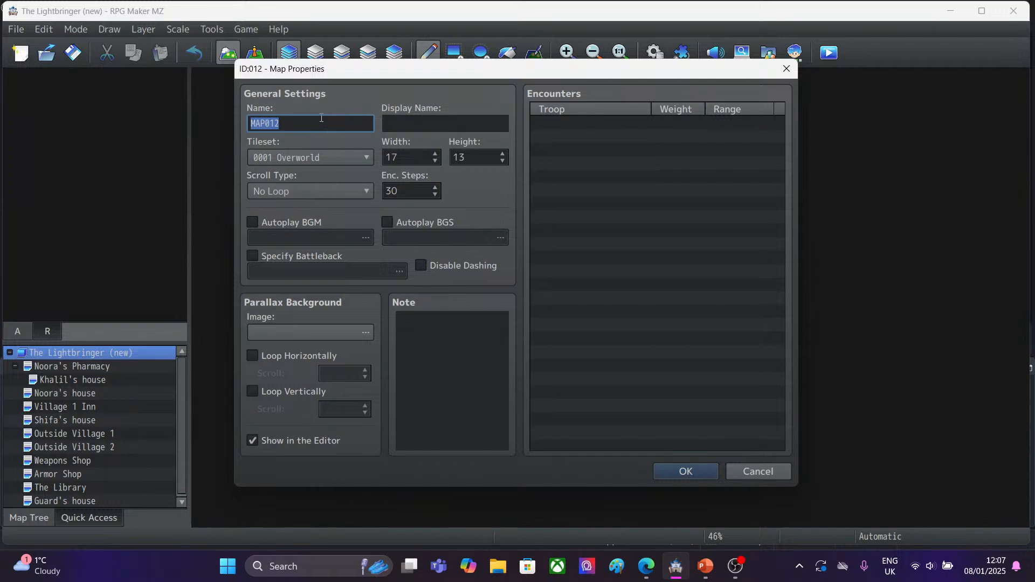
pyautogui.press('BackSpace')
pyautogui.write('Random house')
pyautogui.click(332, 158)
pyautogui.click(302, 209)
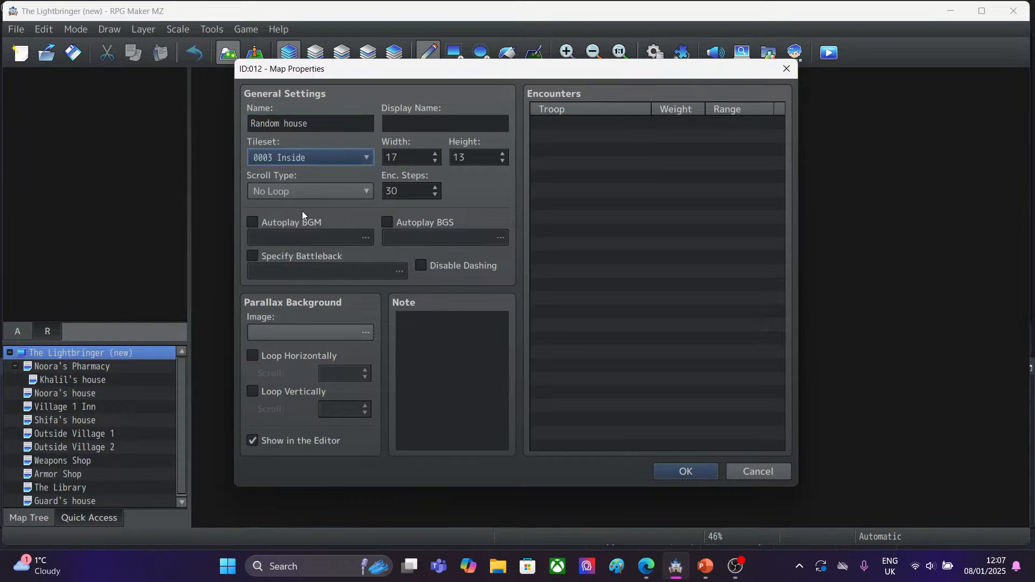
# Set the Random house map's width to 20 and height to 17 tiles and create it.
pyautogui.doubleClick(410, 157)
pyautogui.press('BackSpace')
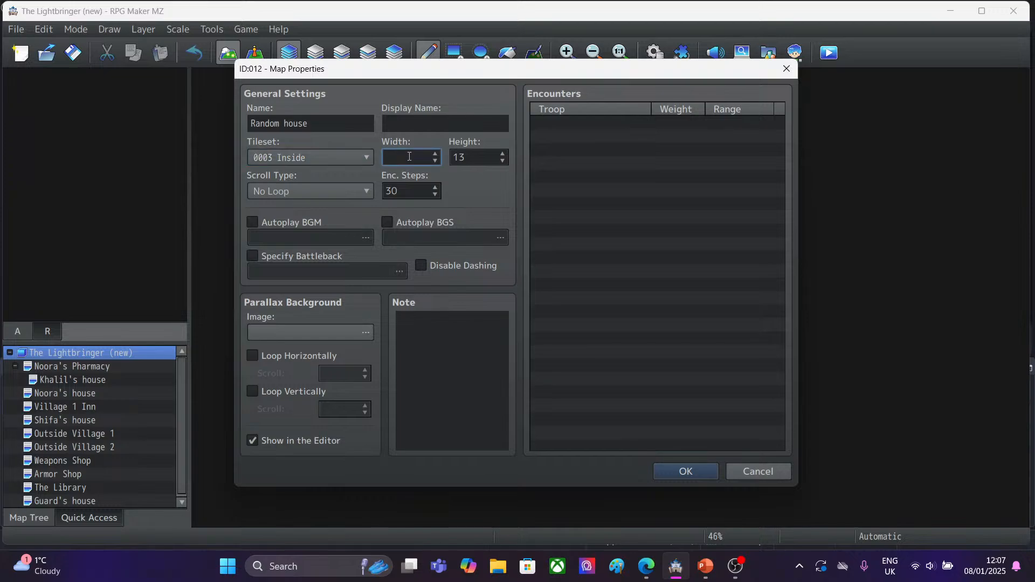
pyautogui.write('20')
pyautogui.doubleClick(465, 158)
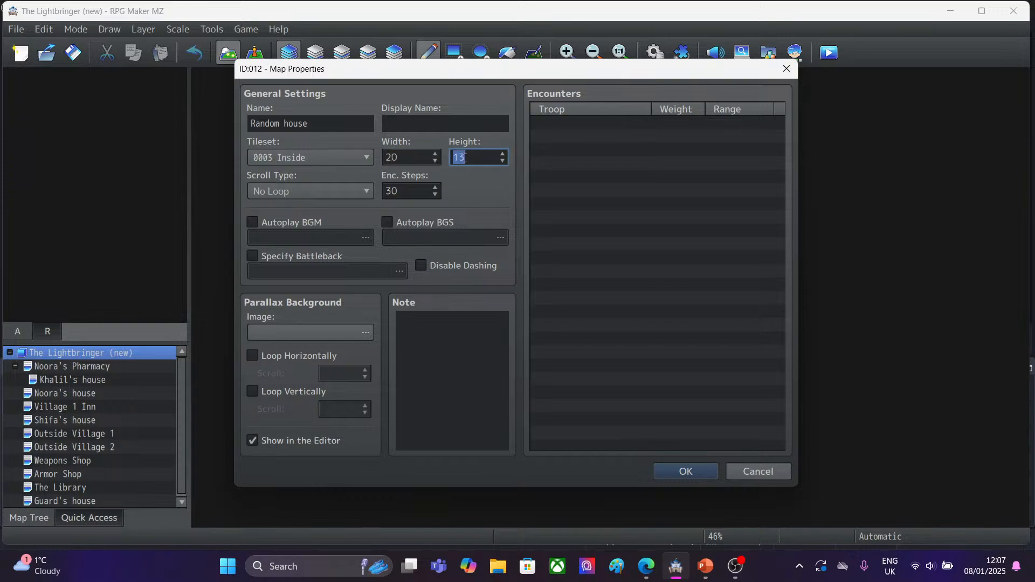
pyautogui.press('BackSpace')
pyautogui.write('17')
pyautogui.click(695, 476)
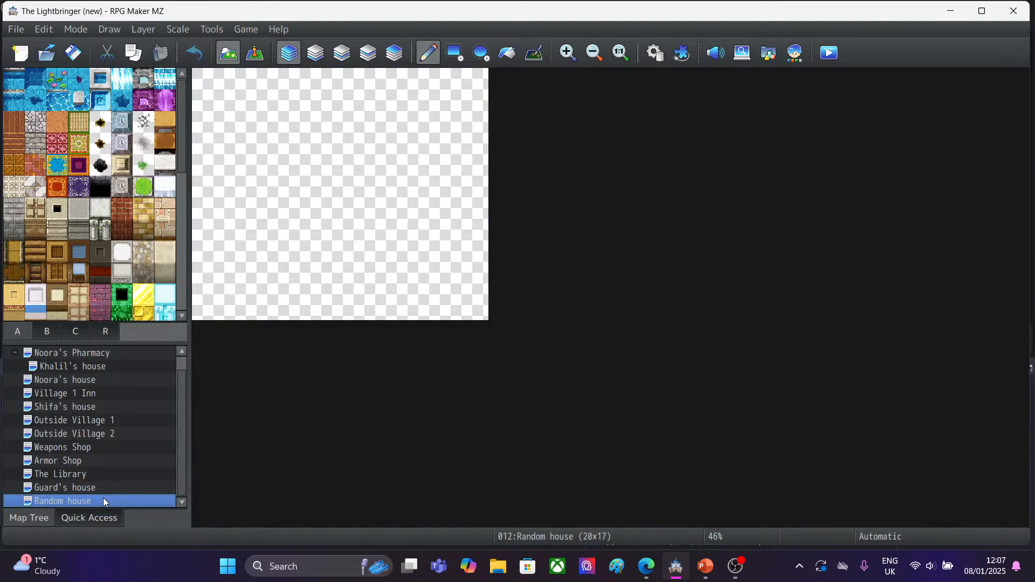
# Start another new map under the project root and name it "The World of".
pyautogui.moveTo(182, 413); pyautogui.dragTo(186, 387)
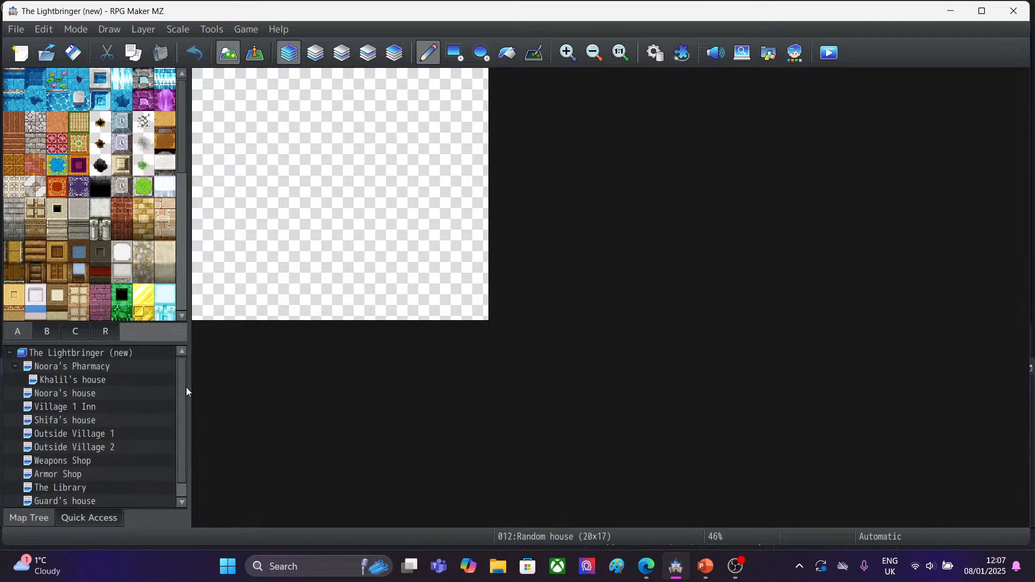
pyautogui.click(57, 354)
pyautogui.rightClick(58, 355)
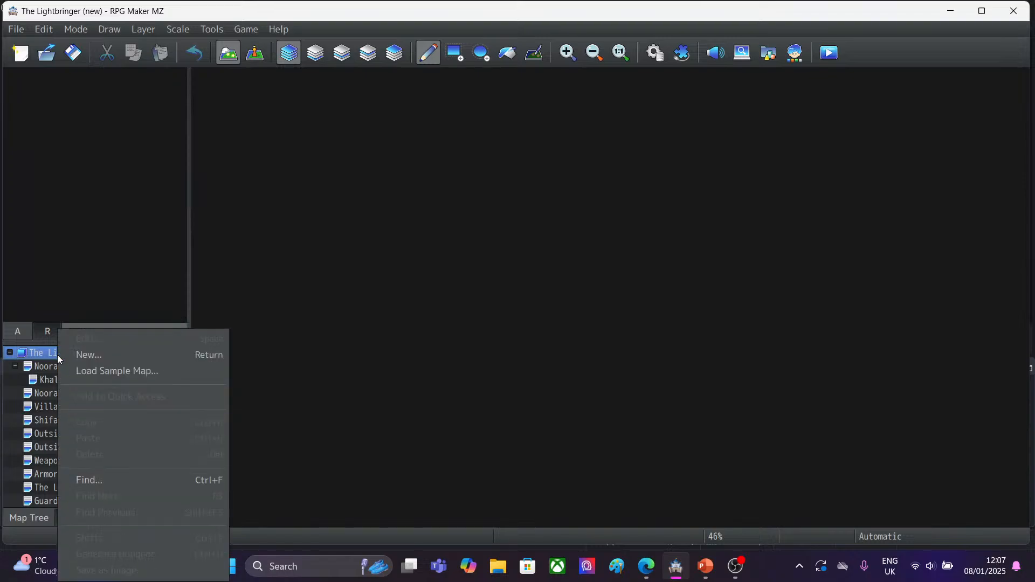
pyautogui.click(86, 354)
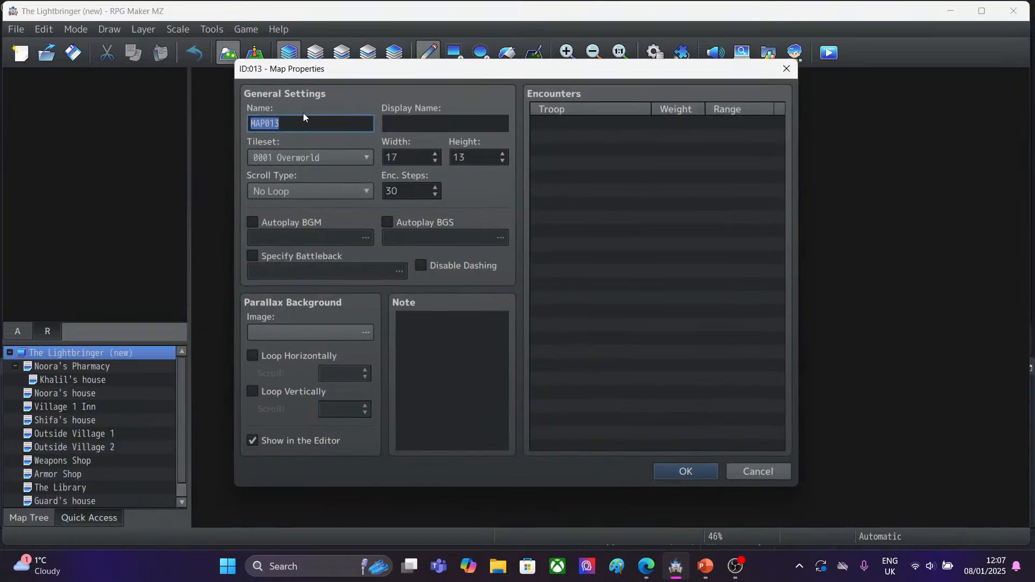
pyautogui.press('BackSpace')
pyautogui.write('The World of')
# Set the world map's width to 50 and height to 40 tiles and create it.
pyautogui.click(406, 159)
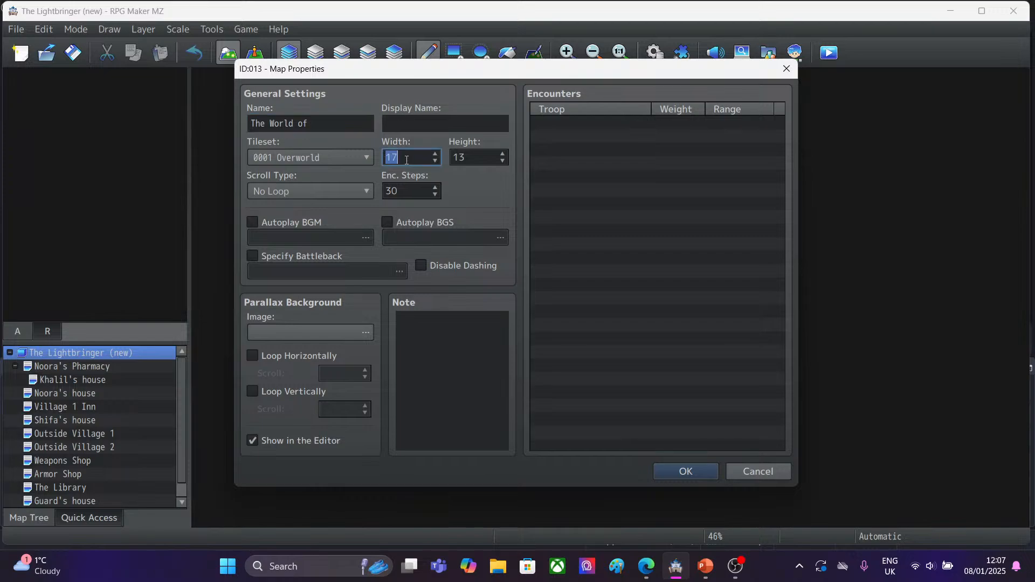
pyautogui.press('BackSpace')
pyautogui.write('50')
pyautogui.click(469, 160)
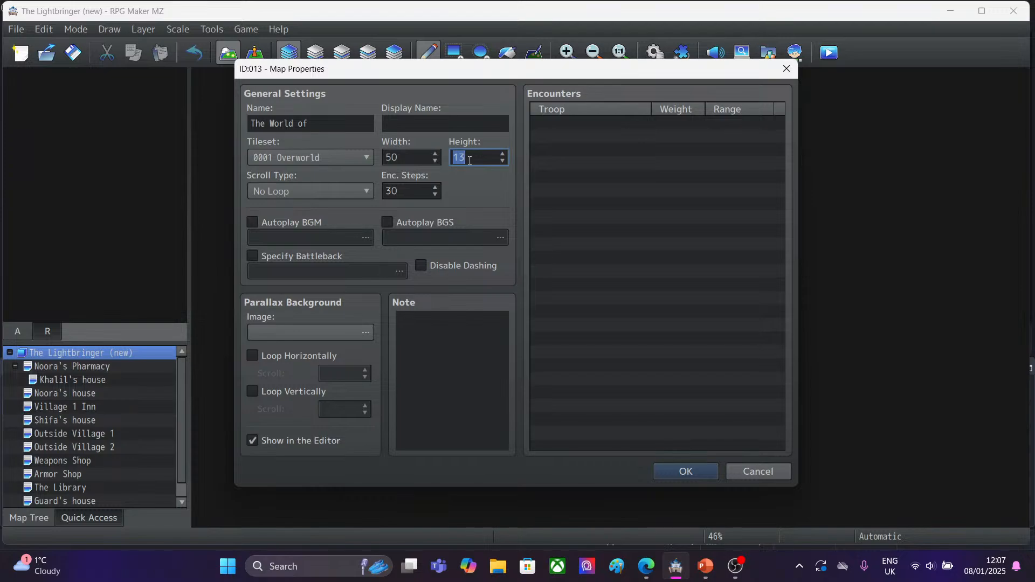
pyautogui.press('BackSpace')
pyautogui.write('40')
pyautogui.click(665, 473)
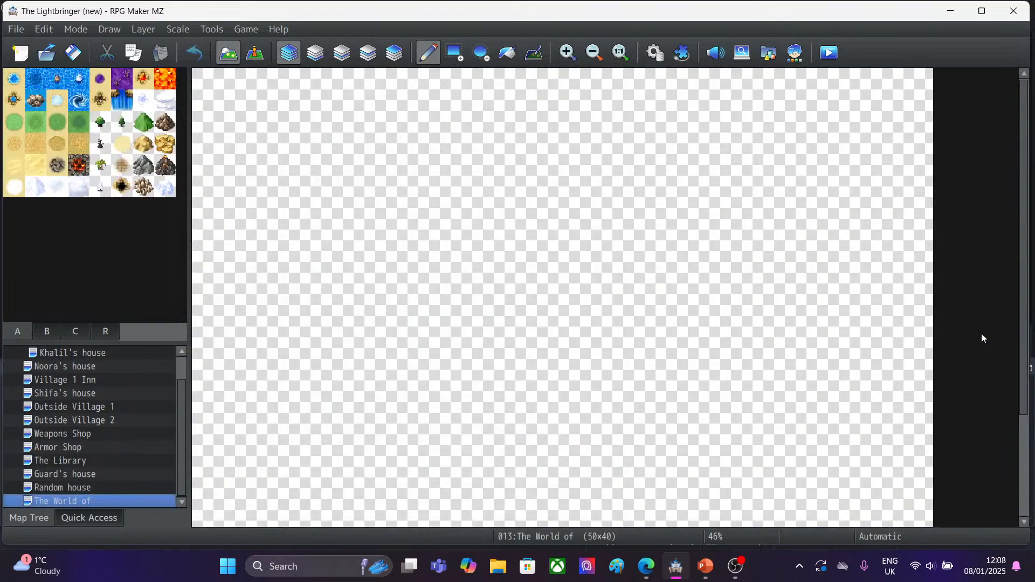
# Resize The World of map to a width of 55 and a height of 30 tiles.
pyautogui.click(594, 53)
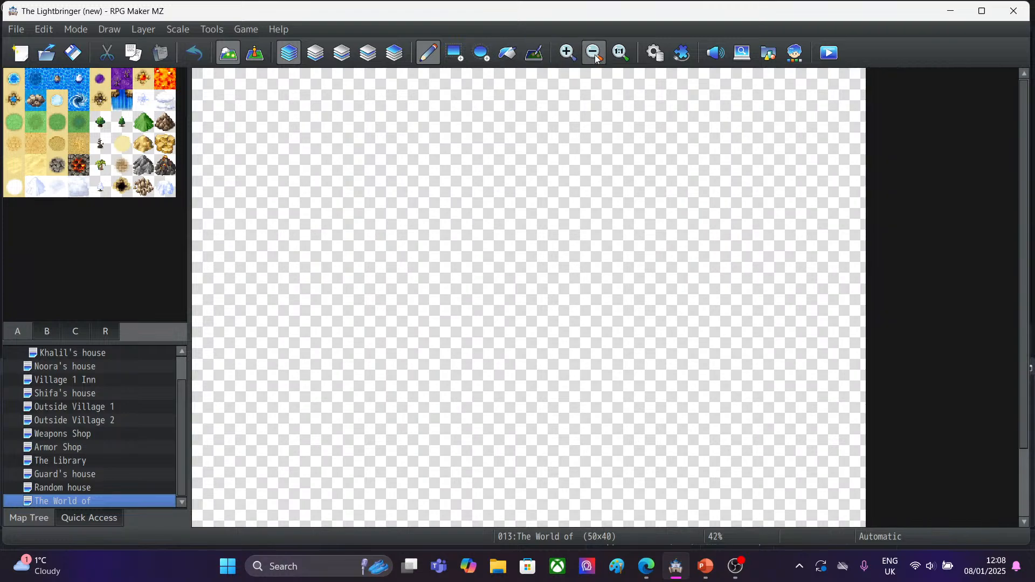
pyautogui.click(595, 56)
pyautogui.click(596, 56)
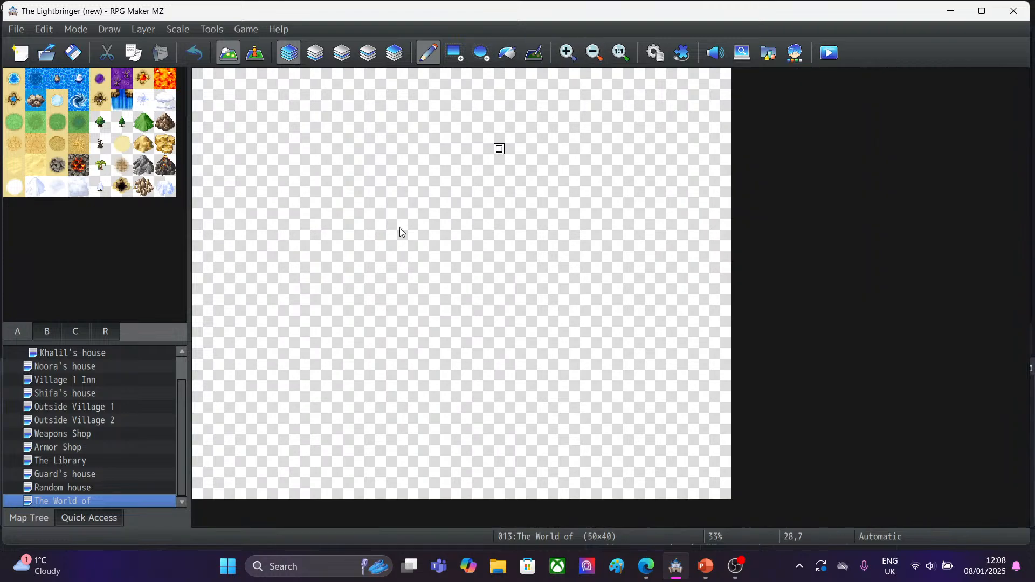
pyautogui.rightClick(77, 500)
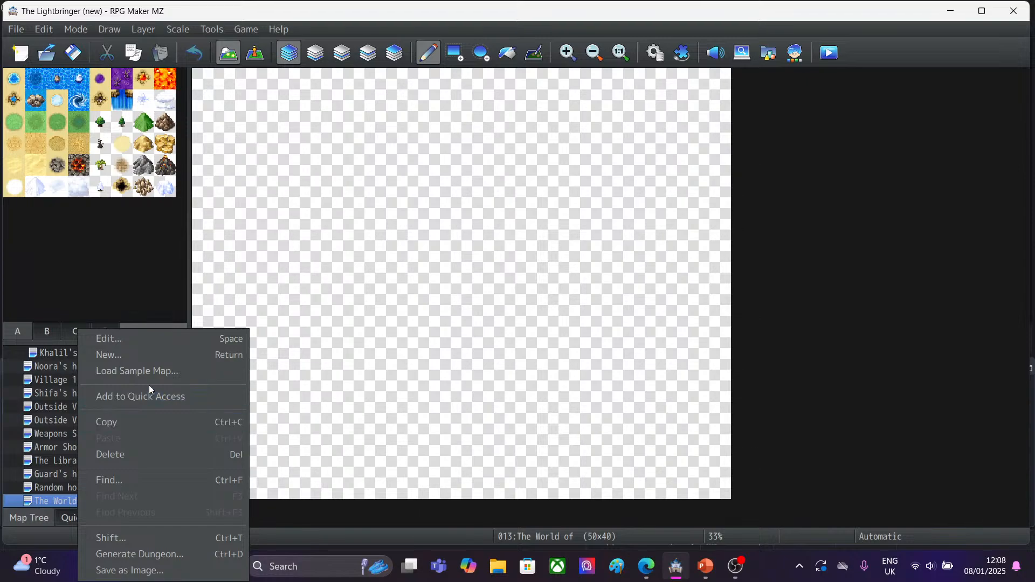
pyautogui.click(135, 340)
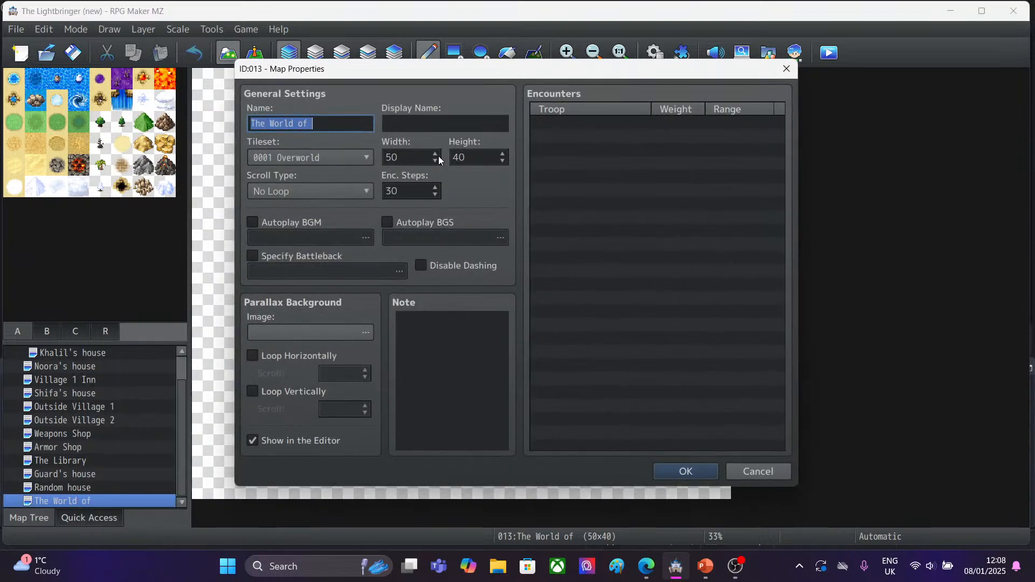
pyautogui.click(480, 157)
pyautogui.press('BackSpace')
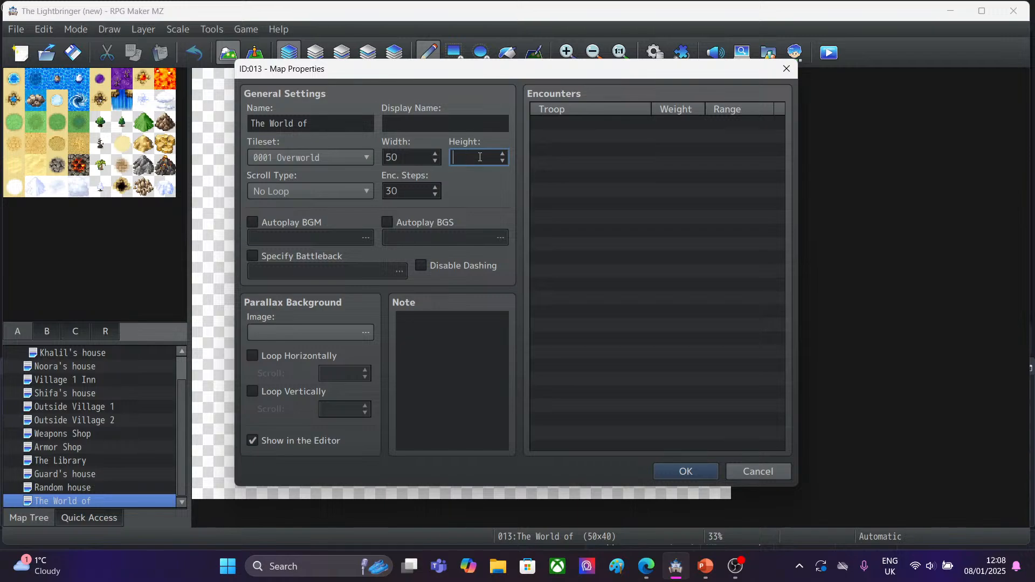
pyautogui.write('30')
pyautogui.click(399, 157)
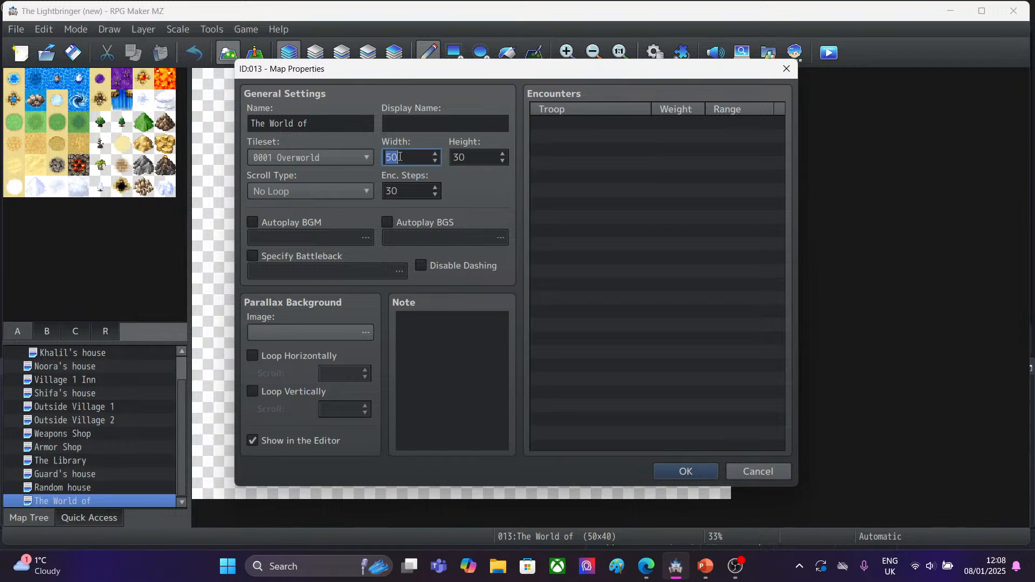
pyautogui.press('BackSpace')
pyautogui.write('55')
pyautogui.click(686, 471)
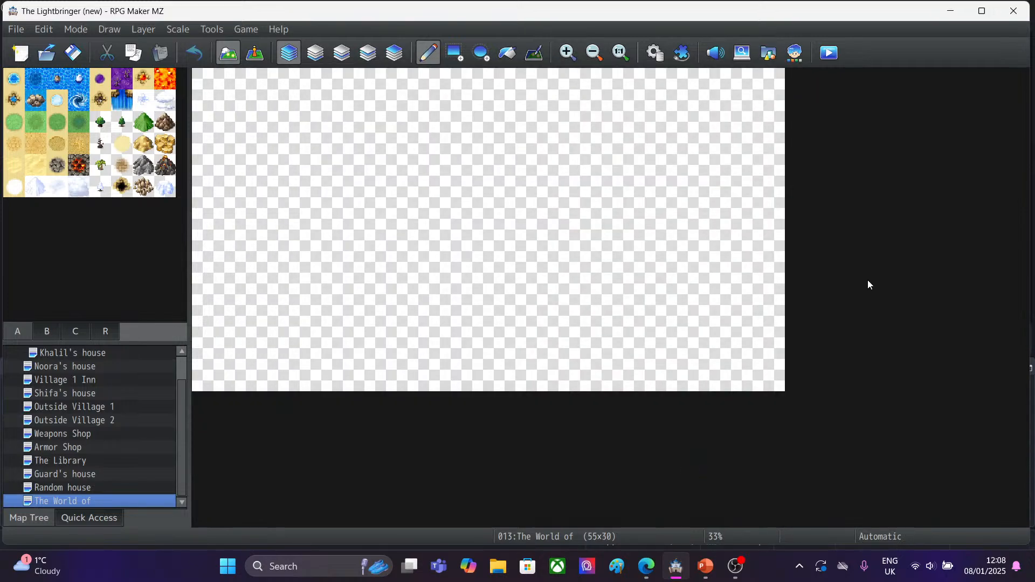
# Set The World of map's height to 40 tiles.
pyautogui.rightClick(124, 500)
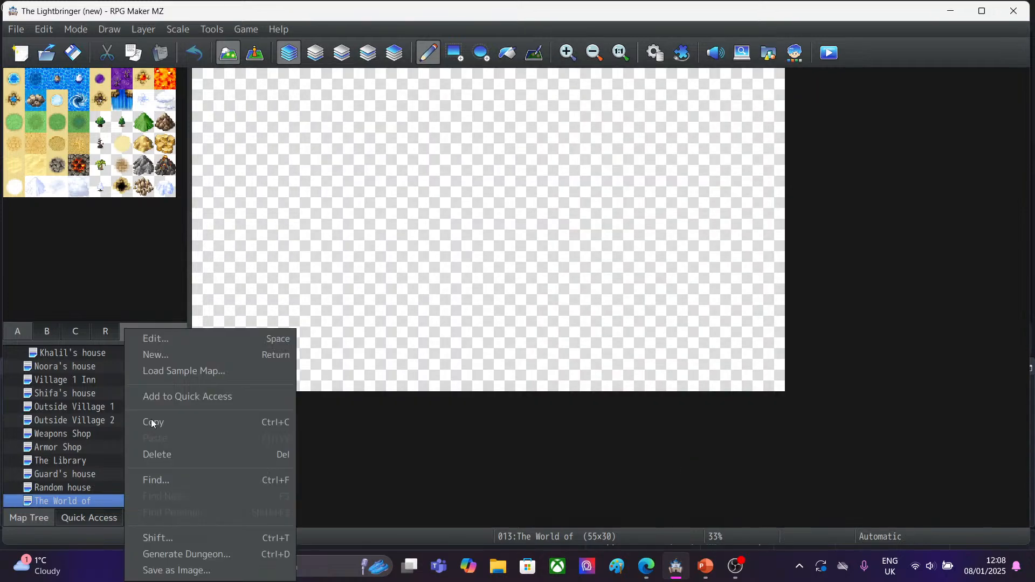
pyautogui.click(167, 335)
pyautogui.doubleClick(475, 152)
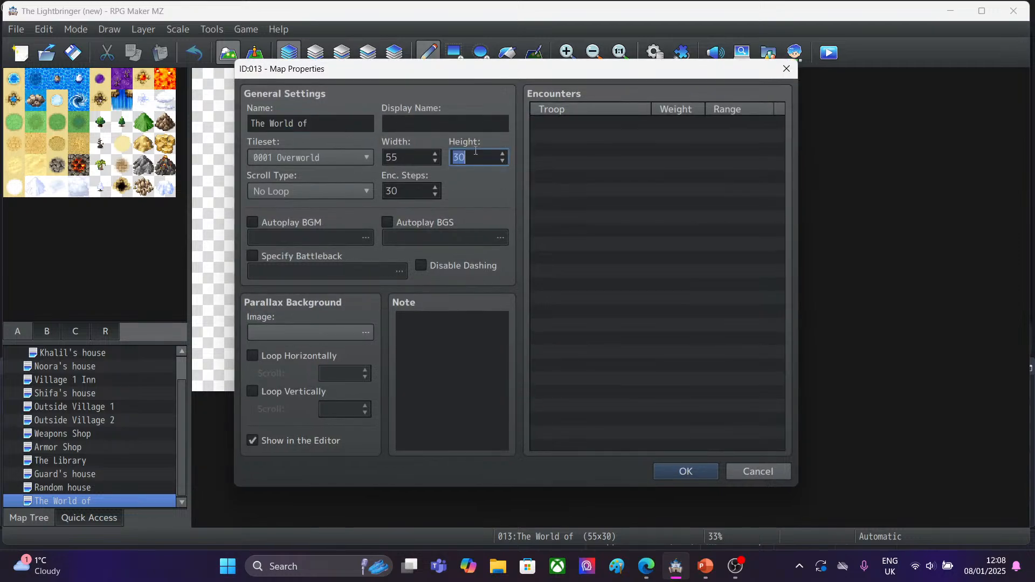
pyautogui.press('BackSpace')
pyautogui.write('40')
pyautogui.click(680, 474)
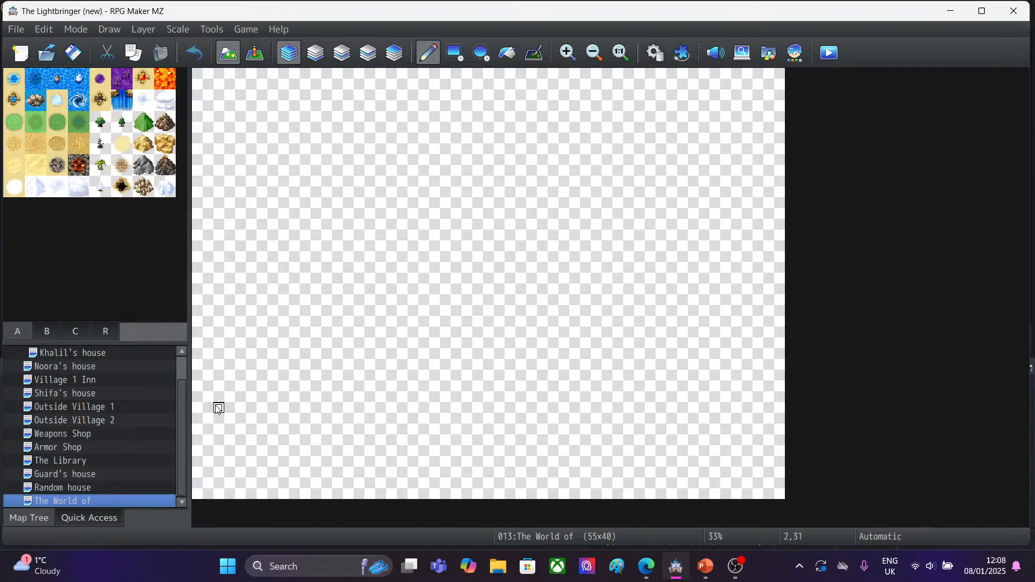
pyautogui.moveTo(179, 430); pyautogui.dragTo(181, 398)
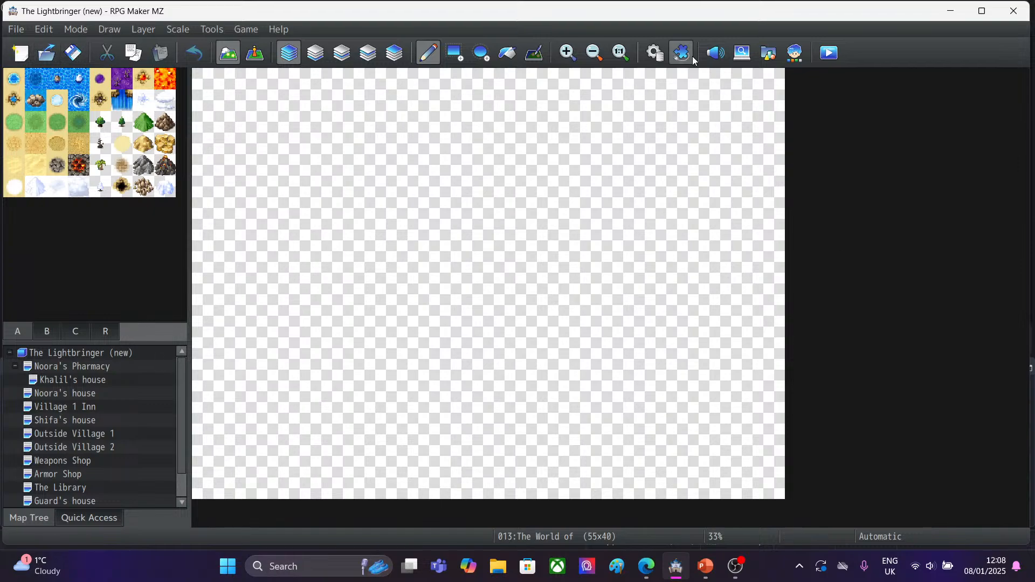
# Open the database and review the actor entries from 0001 Reid through 0012 Prince Zarrar.
pyautogui.click(658, 57)
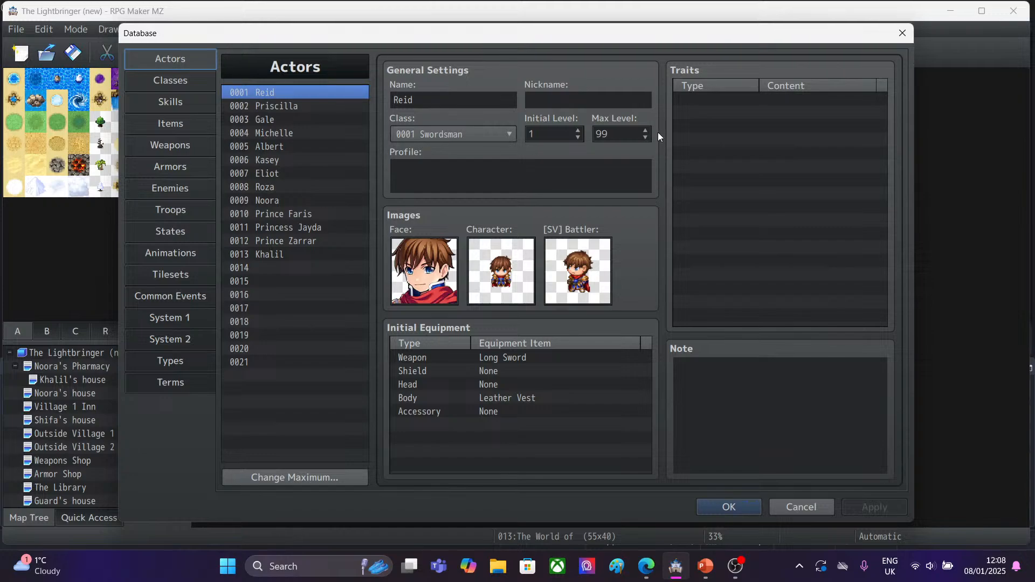
pyautogui.click(261, 202)
pyautogui.click(273, 94)
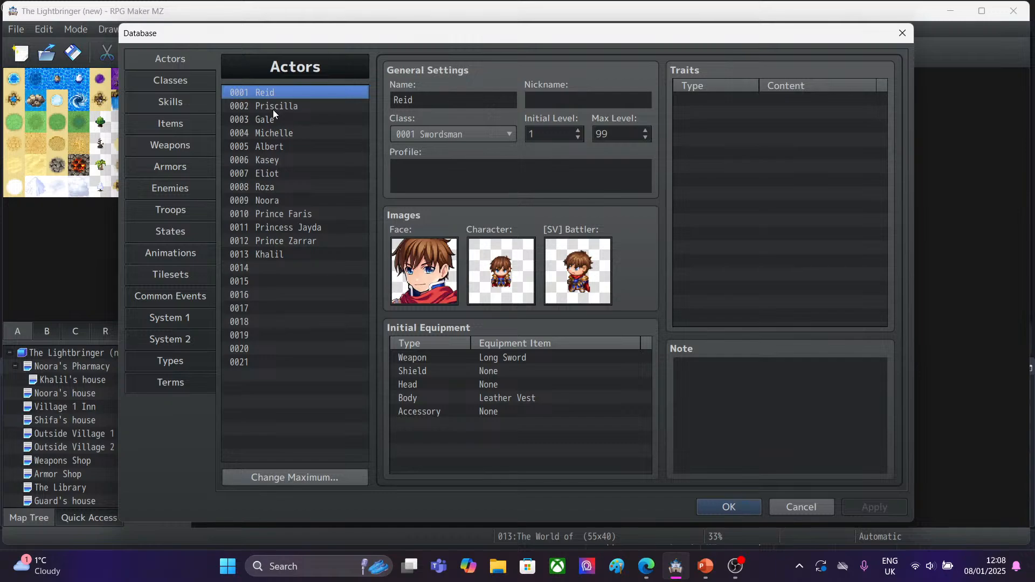
pyautogui.click(270, 107)
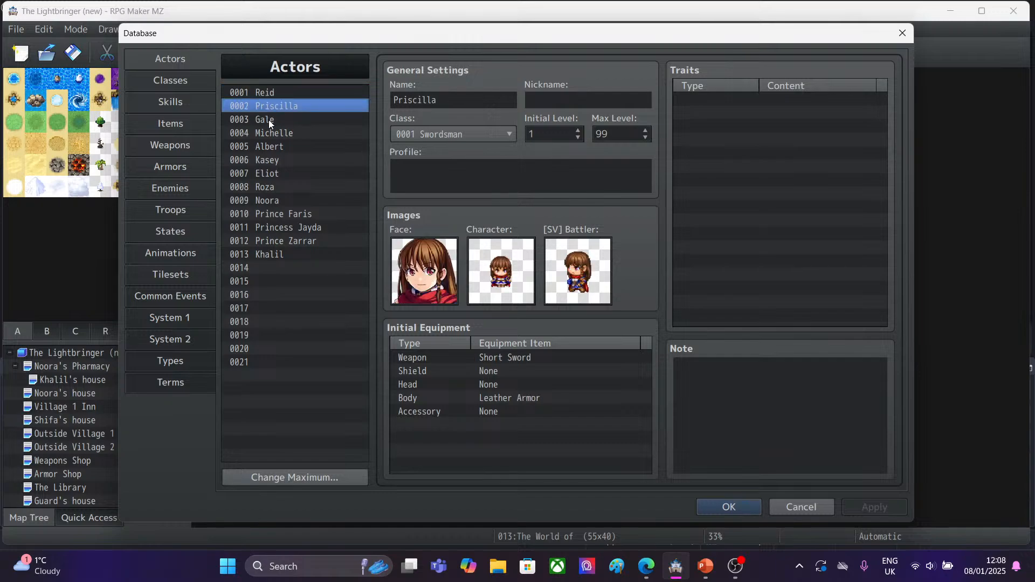
pyautogui.click(268, 120)
pyautogui.click(273, 134)
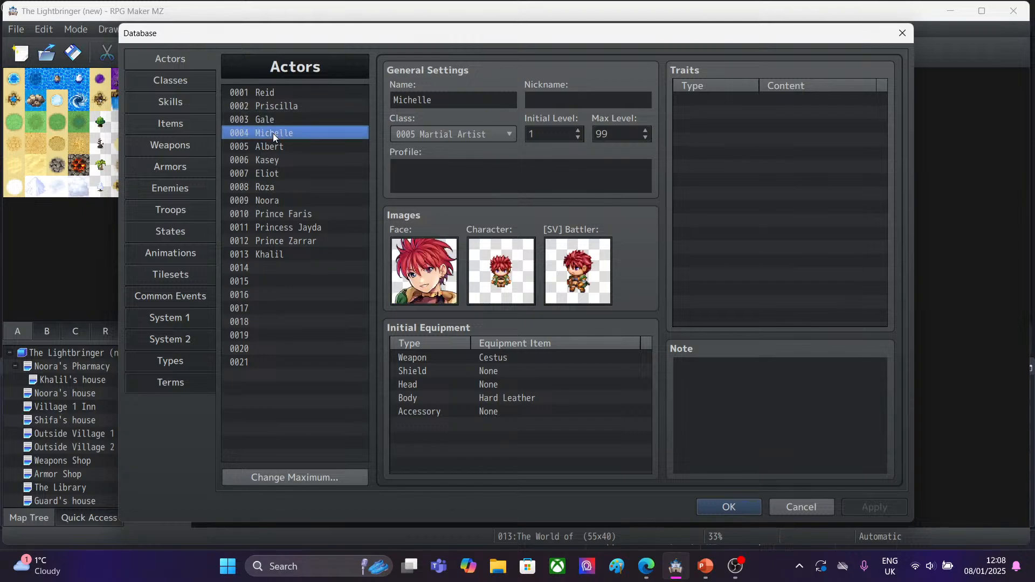
pyautogui.click(273, 145)
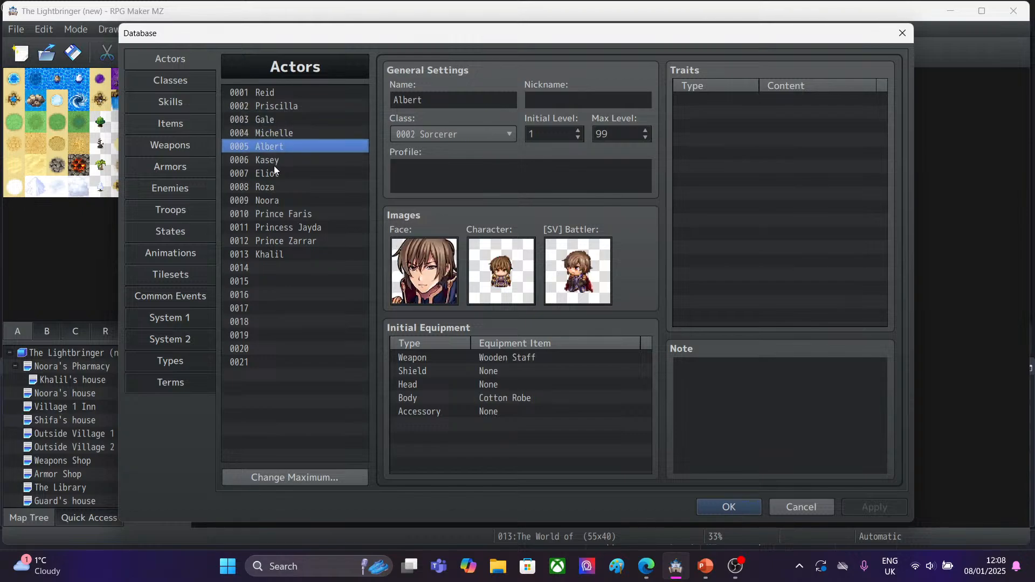
pyautogui.click(272, 160)
pyautogui.click(273, 173)
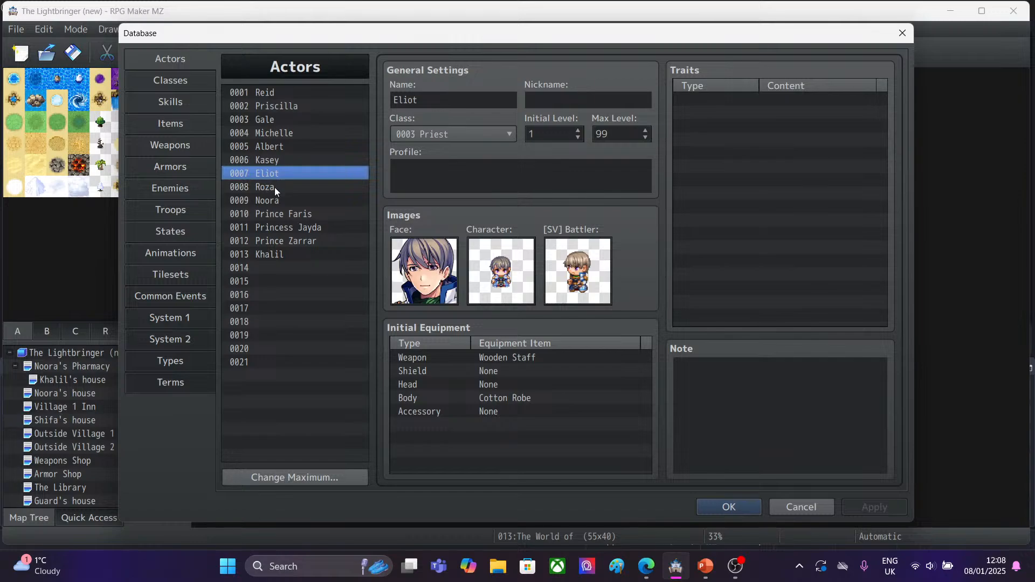
pyautogui.click(274, 187)
pyautogui.click(276, 200)
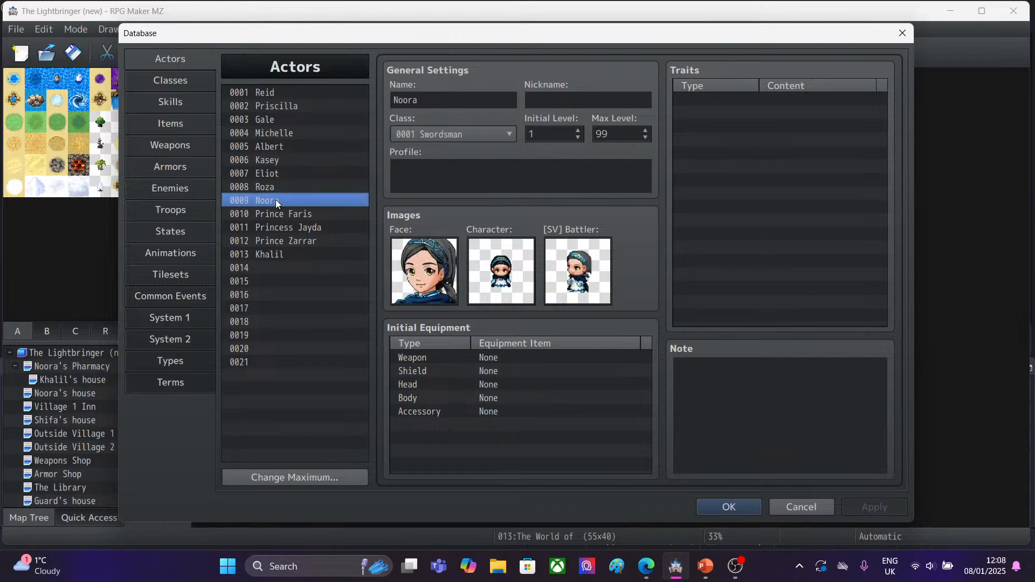
pyautogui.click(280, 214)
pyautogui.click(279, 227)
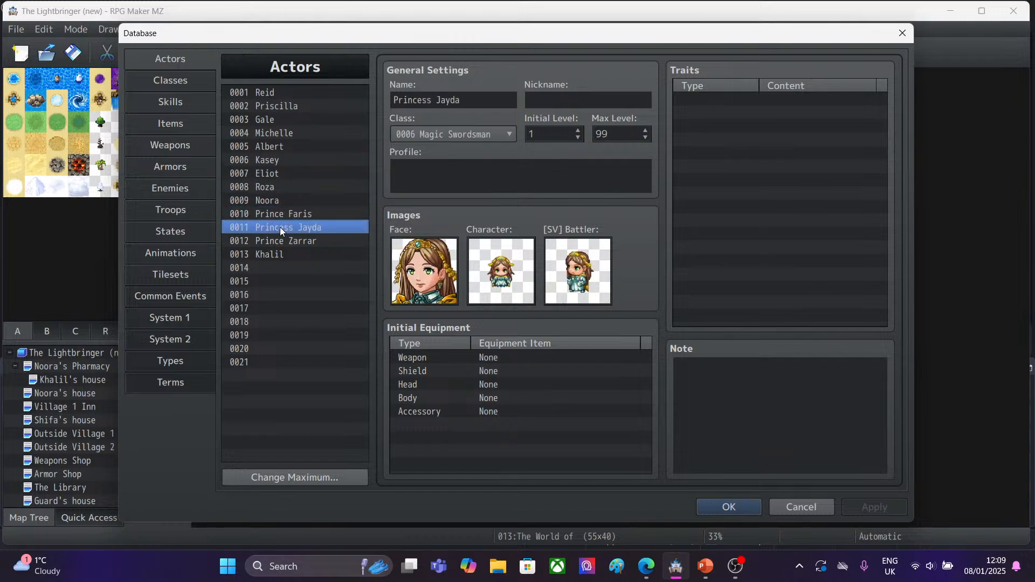
pyautogui.click(280, 240)
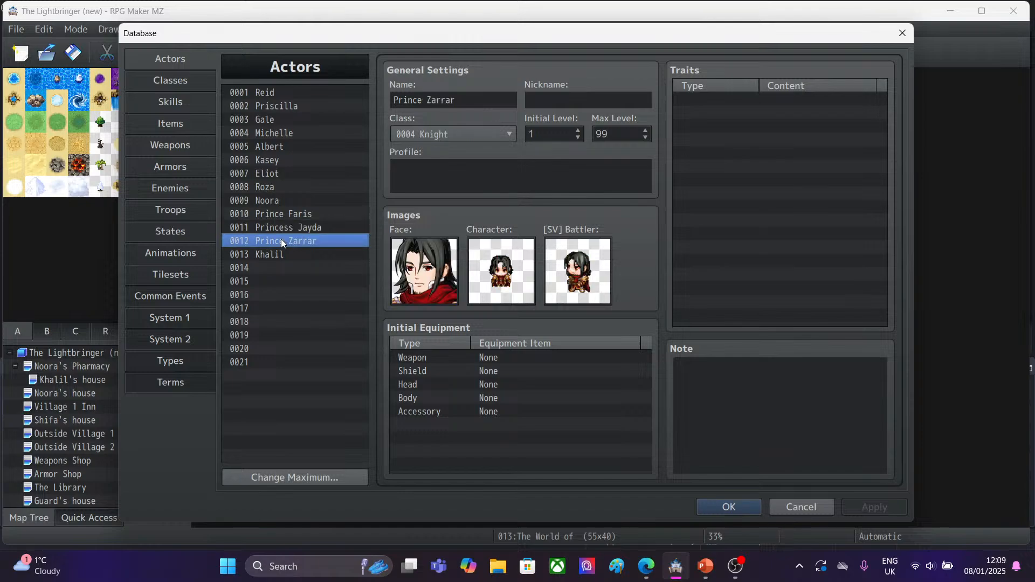
# Assign the second portrait of the Khalil's Faces sheet as actor Khalil's face image.
pyautogui.click(280, 254)
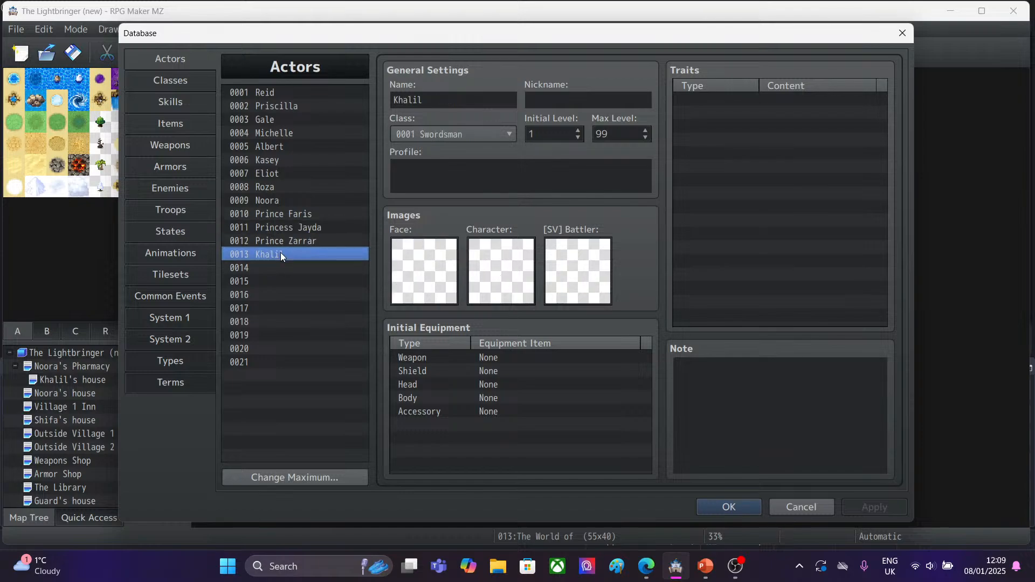
pyautogui.click(432, 273)
pyautogui.doubleClick(432, 273)
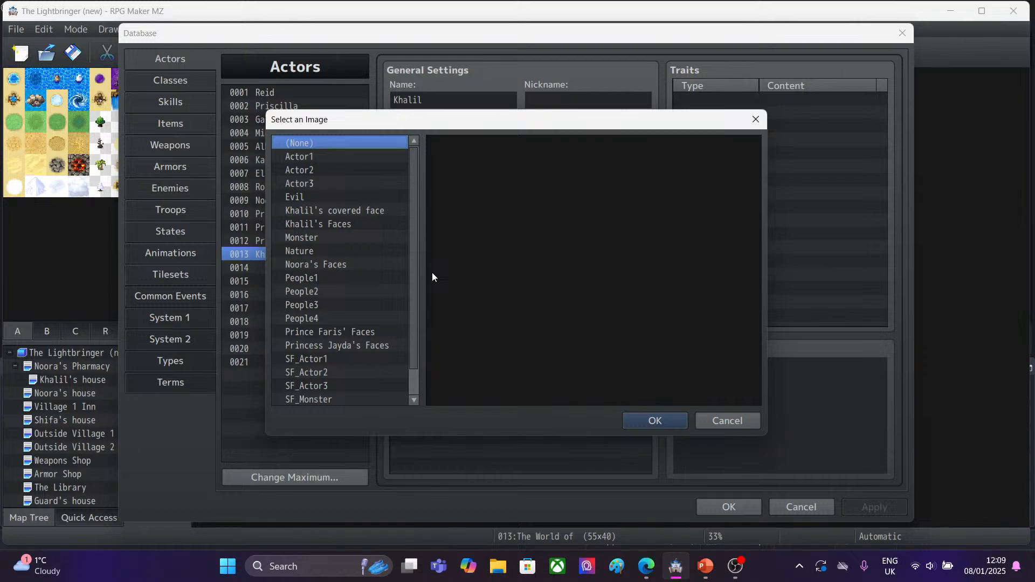
pyautogui.click(315, 223)
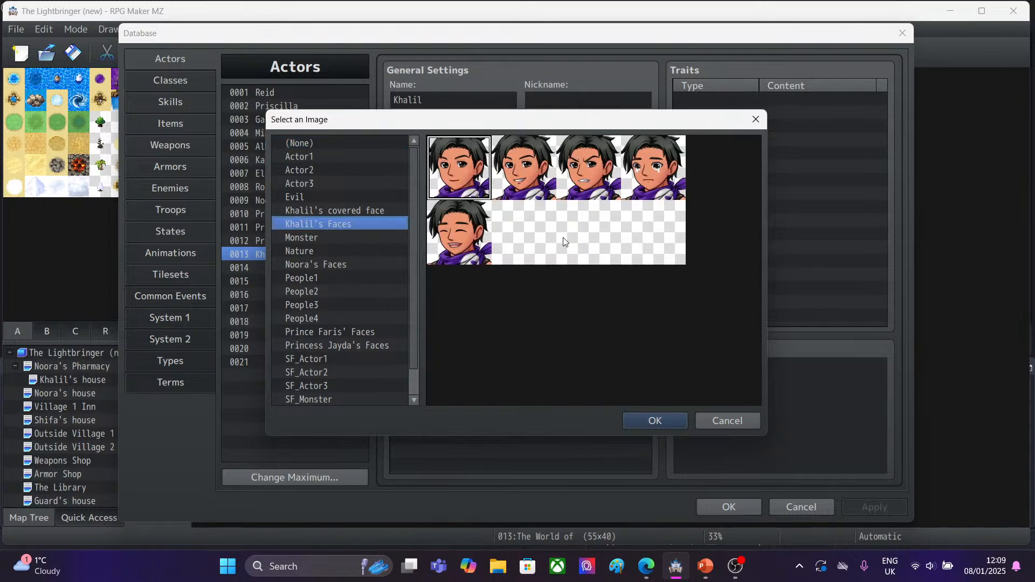
pyautogui.click(516, 163)
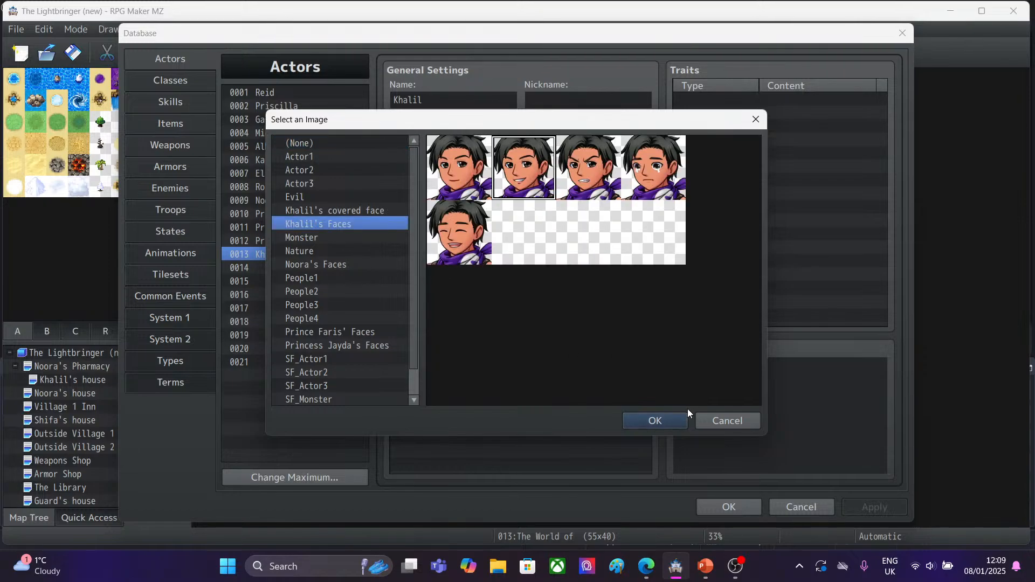
pyautogui.click(659, 422)
# Compare Khalil's damaged and walking sprite sheets and assign Khalil thief walking as his character image.
pyautogui.doubleClick(506, 276)
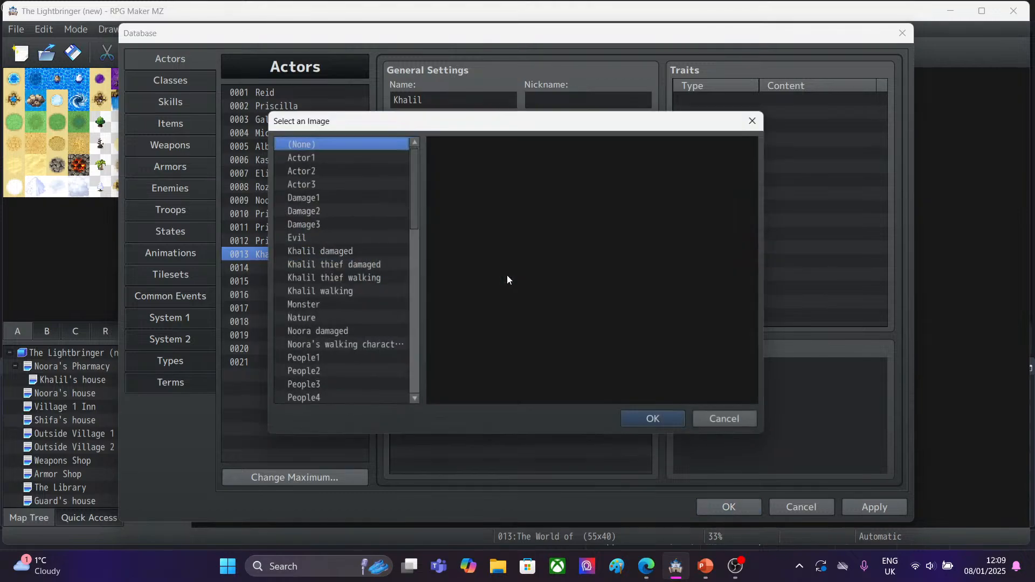
pyautogui.moveTo(414, 209); pyautogui.dragTo(414, 216)
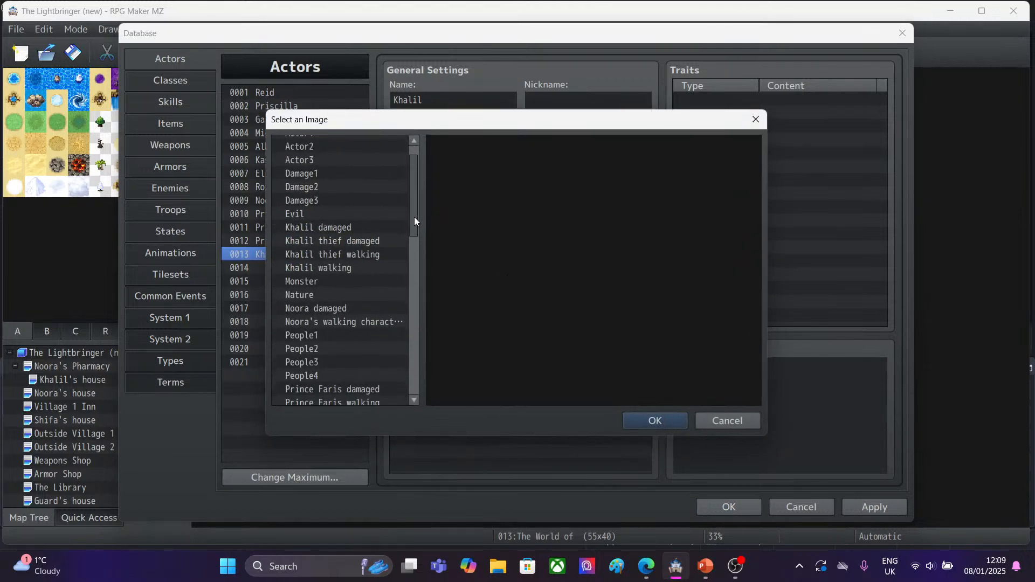
pyautogui.click(318, 228)
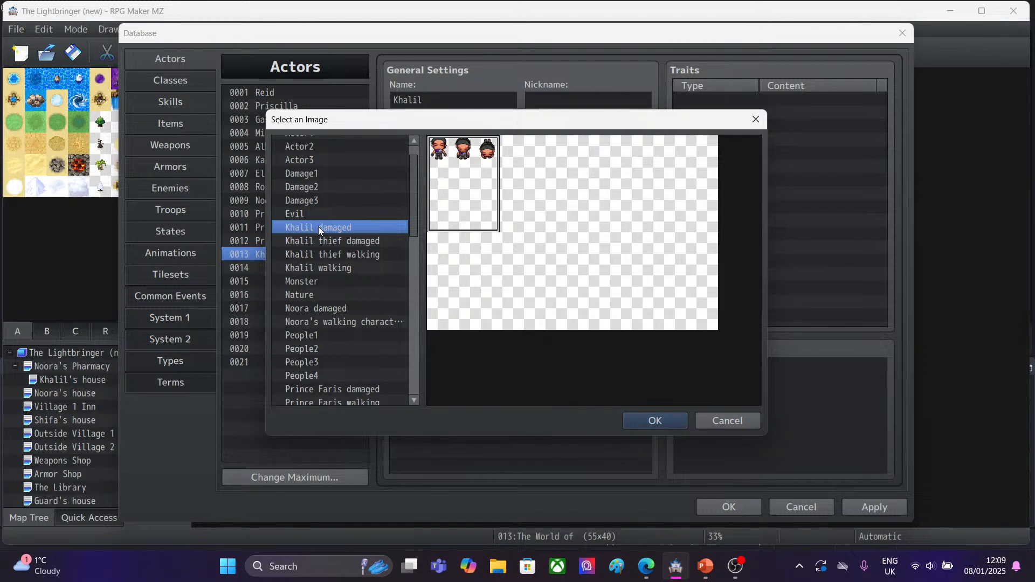
pyautogui.click(330, 254)
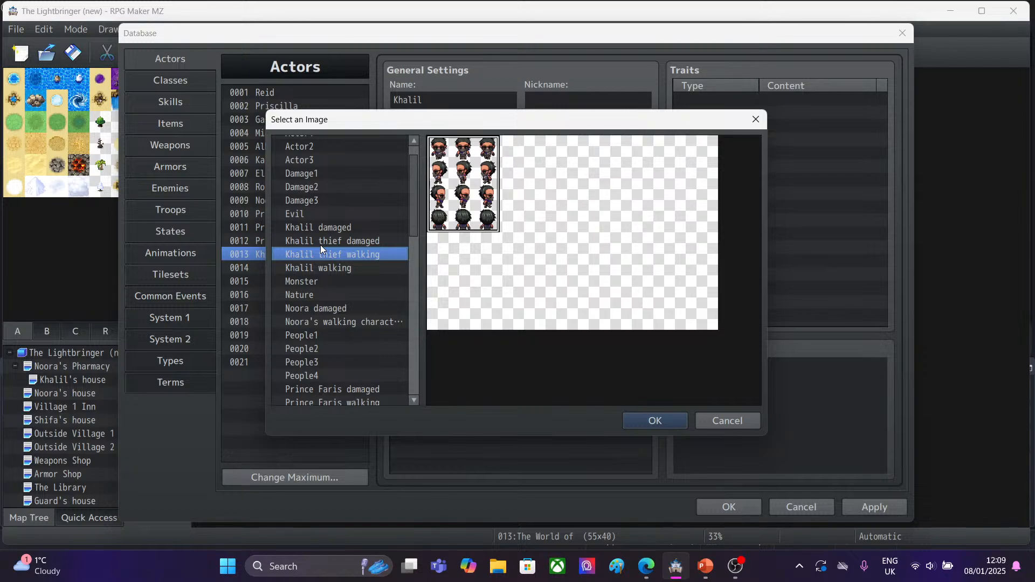
pyautogui.click(320, 245)
pyautogui.click(316, 229)
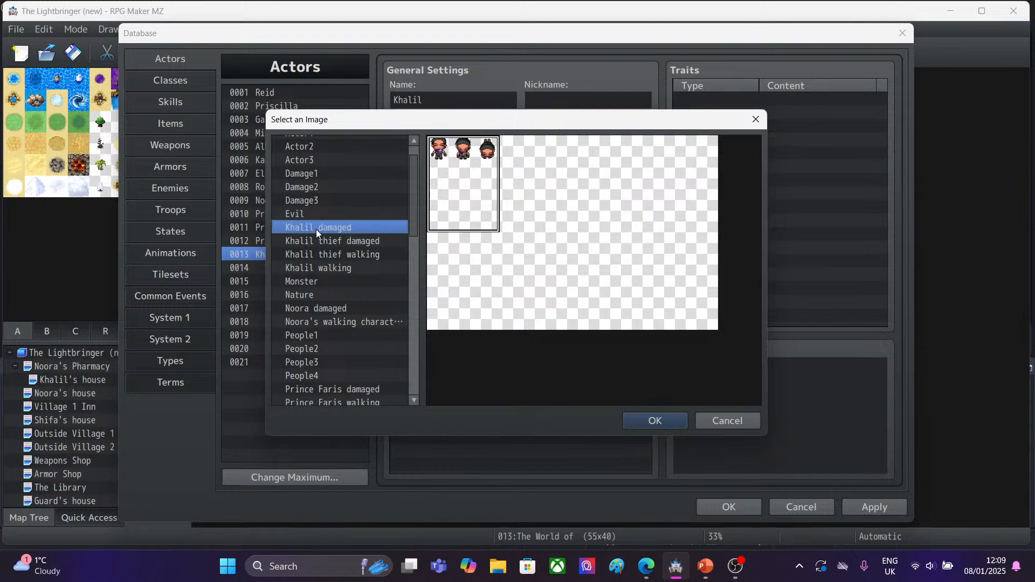
pyautogui.click(321, 249)
pyautogui.click(321, 244)
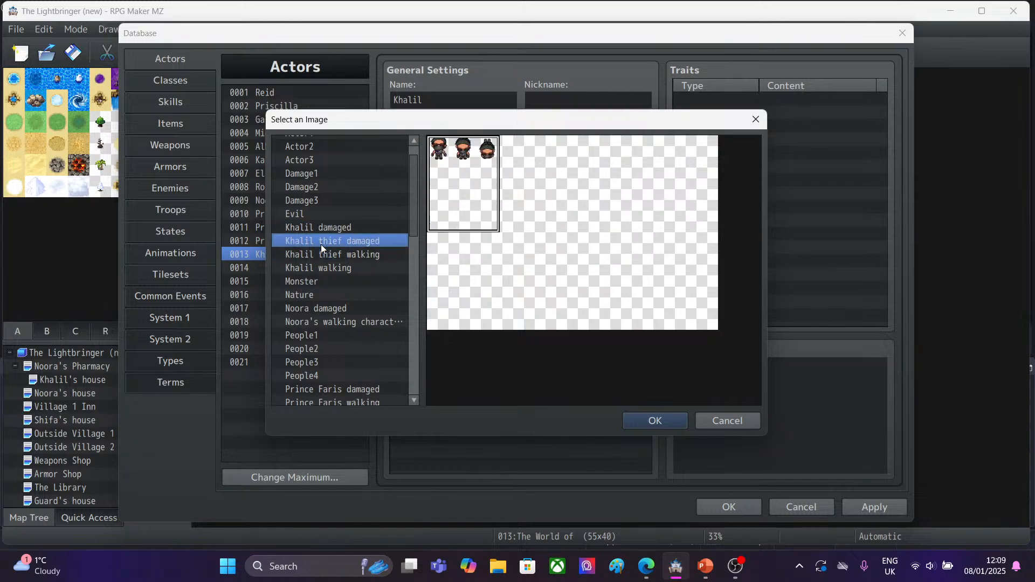
pyautogui.click(325, 255)
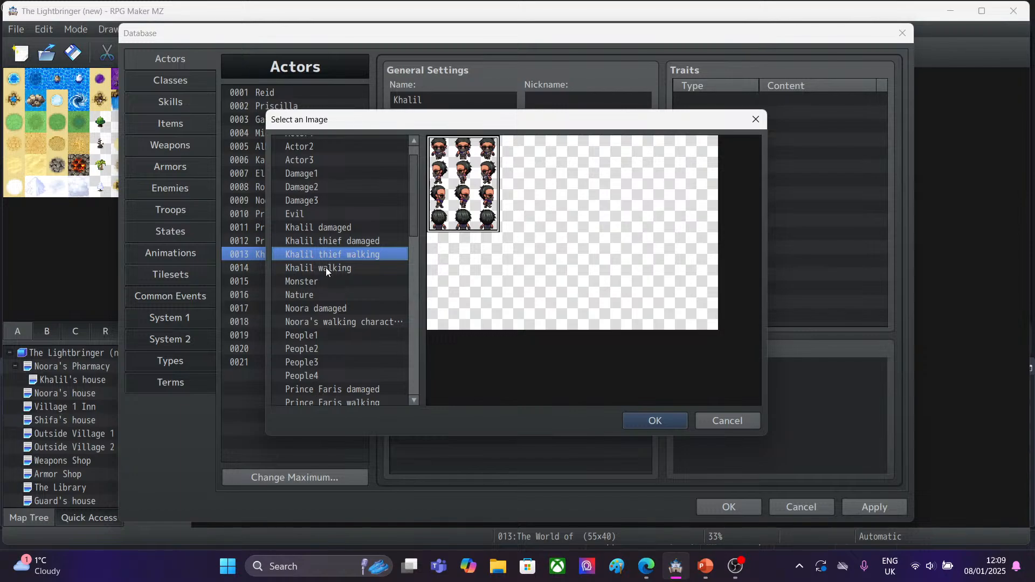
pyautogui.click(326, 267)
pyautogui.click(323, 256)
pyautogui.moveTo(414, 222); pyautogui.dragTo(426, 172)
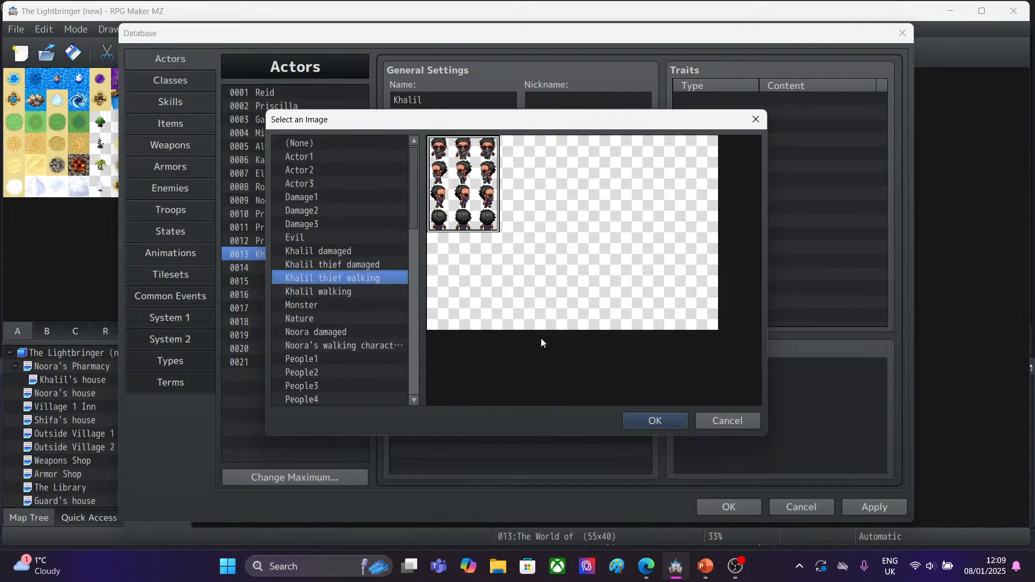
pyautogui.click(636, 417)
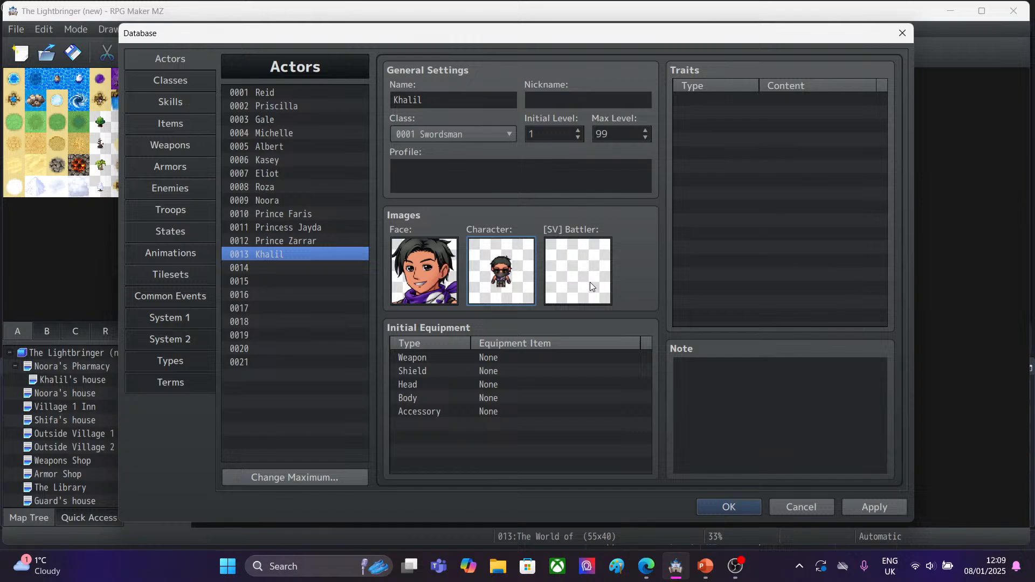
# Compare Khalil battler with Khalil thief battler and assign Khalil thief battler as Khalil's side-view battler image.
pyautogui.doubleClick(590, 284)
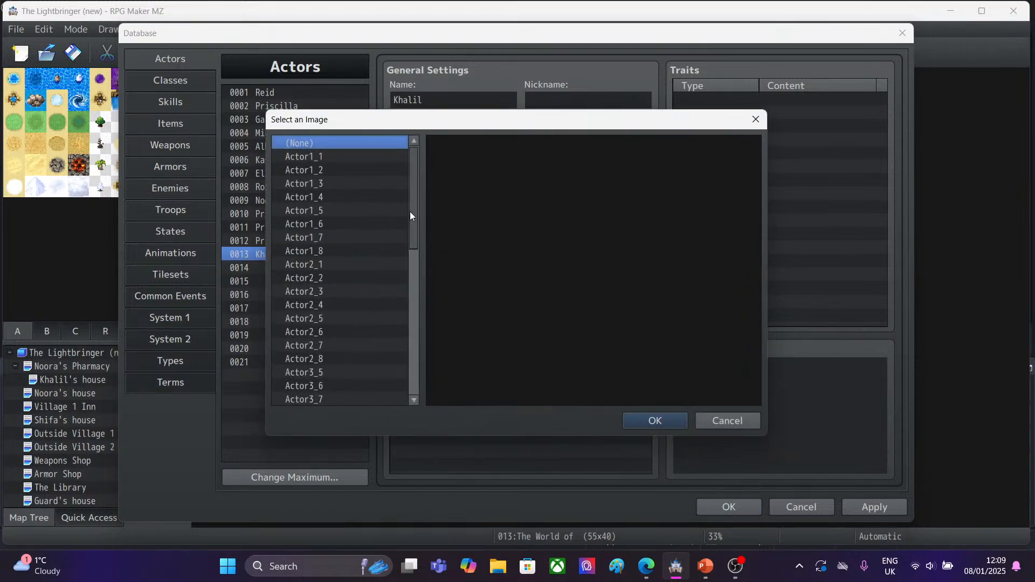
pyautogui.moveTo(410, 211); pyautogui.dragTo(418, 312)
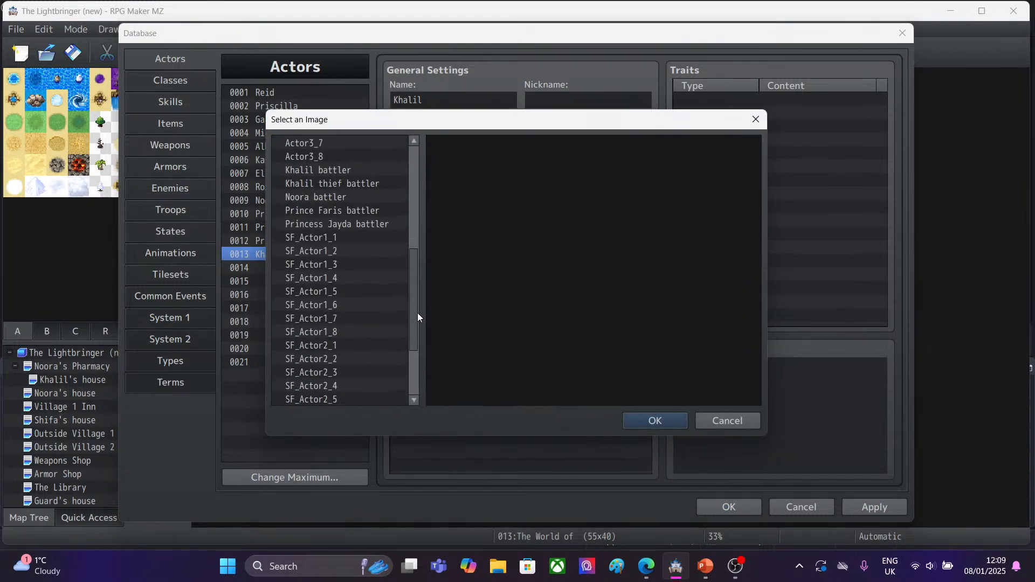
pyautogui.click(344, 171)
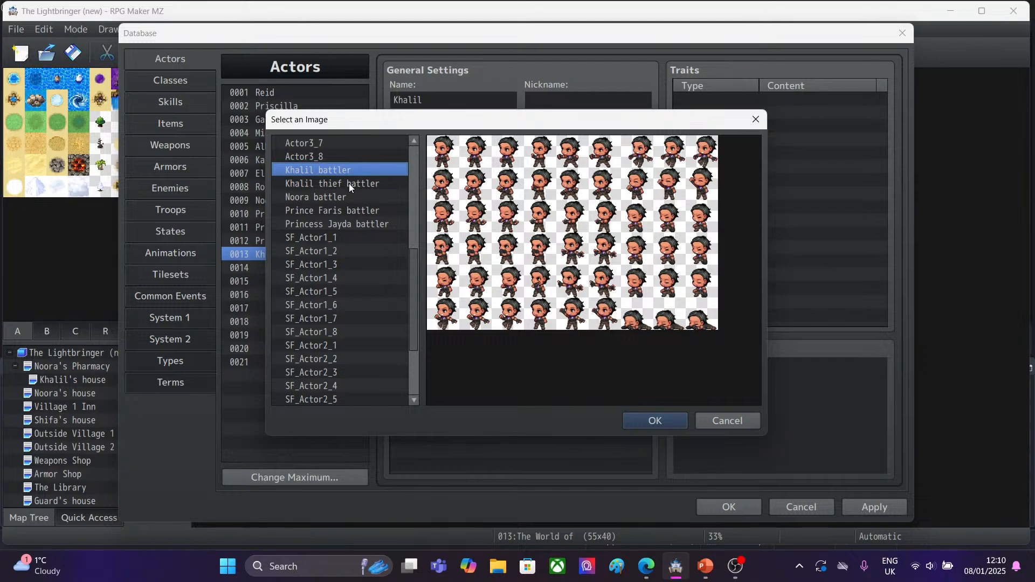
pyautogui.click(349, 184)
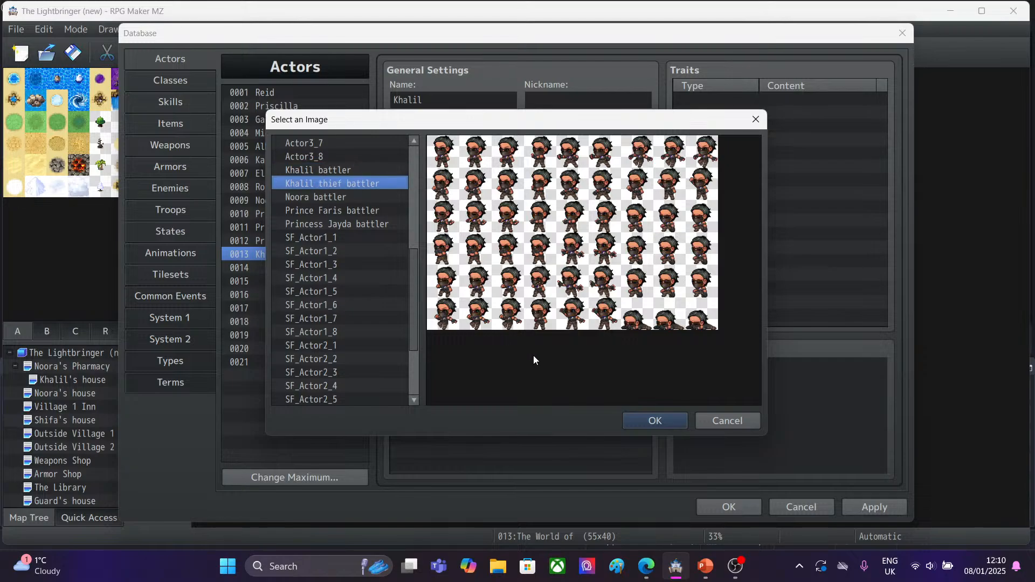
pyautogui.click(645, 420)
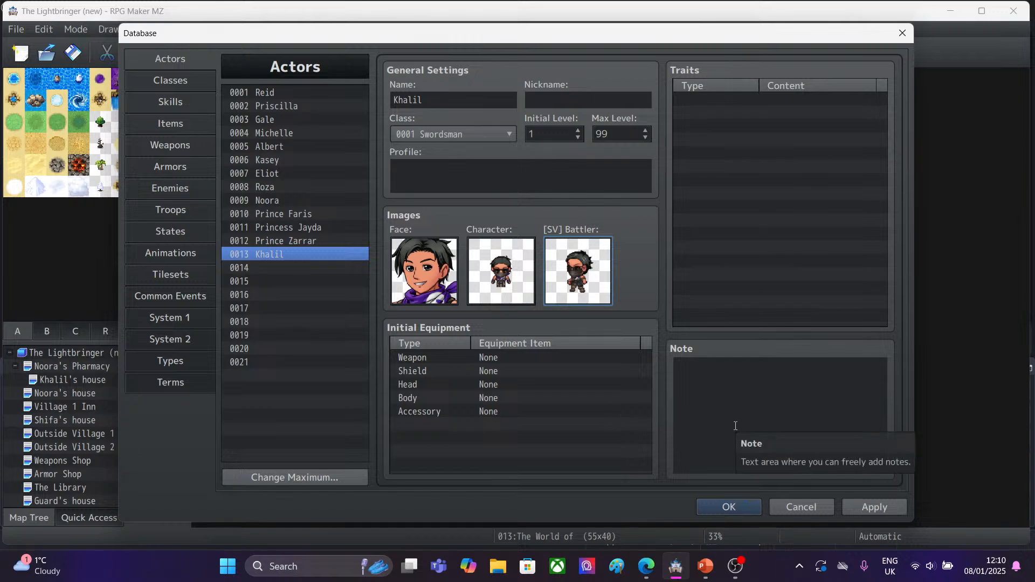
# Set actor Khalil's class to 0008 Bandit, apply the change and close the database.
pyautogui.click(484, 139)
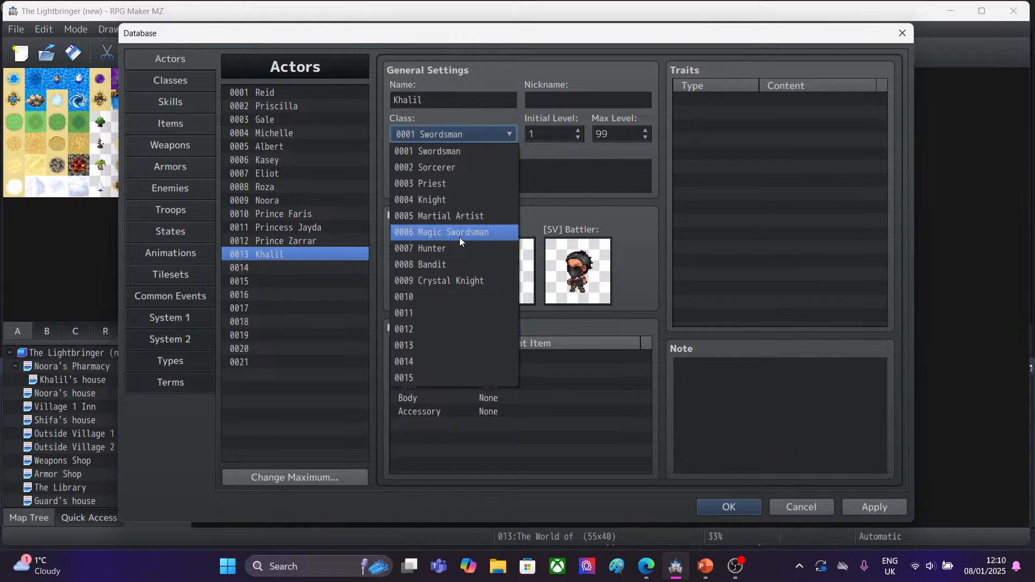
pyautogui.click(460, 265)
pyautogui.click(457, 134)
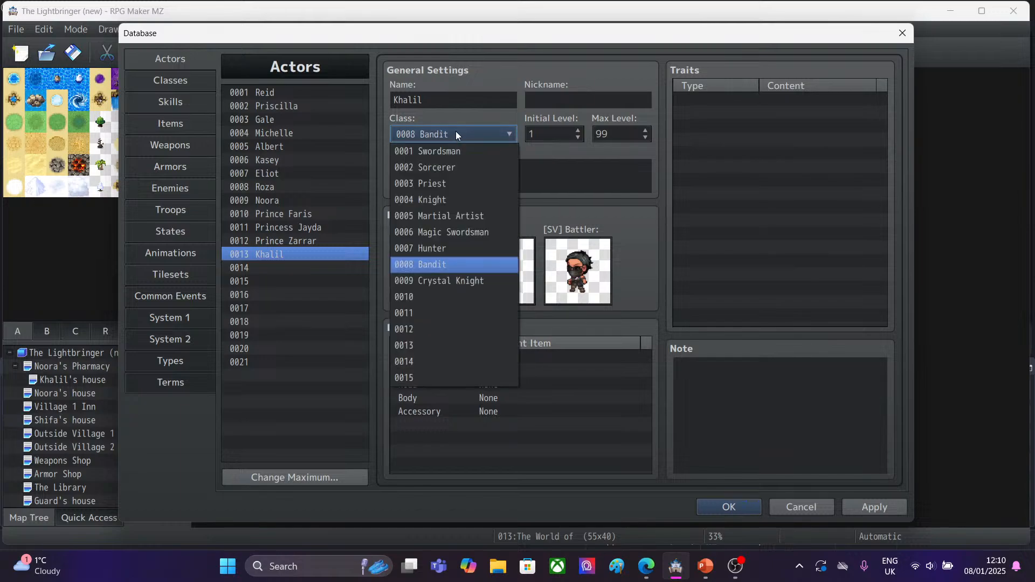
pyautogui.click(569, 168)
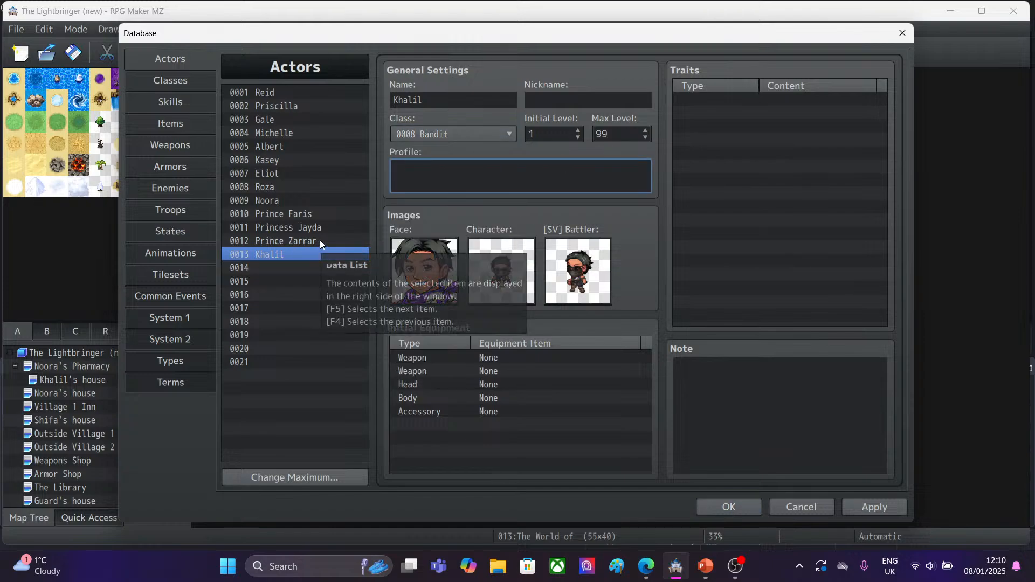
pyautogui.click(863, 511)
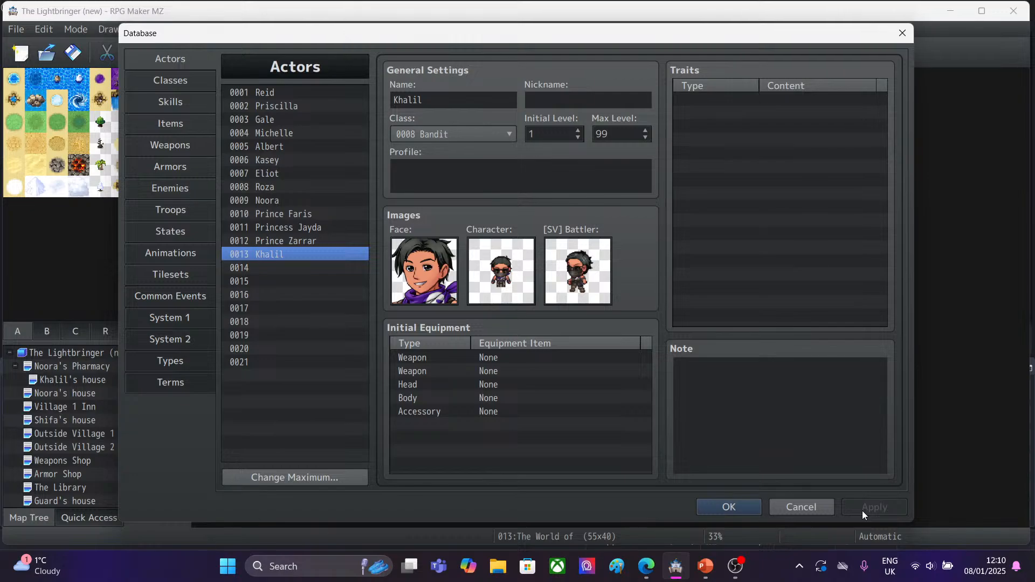
pyautogui.click(722, 506)
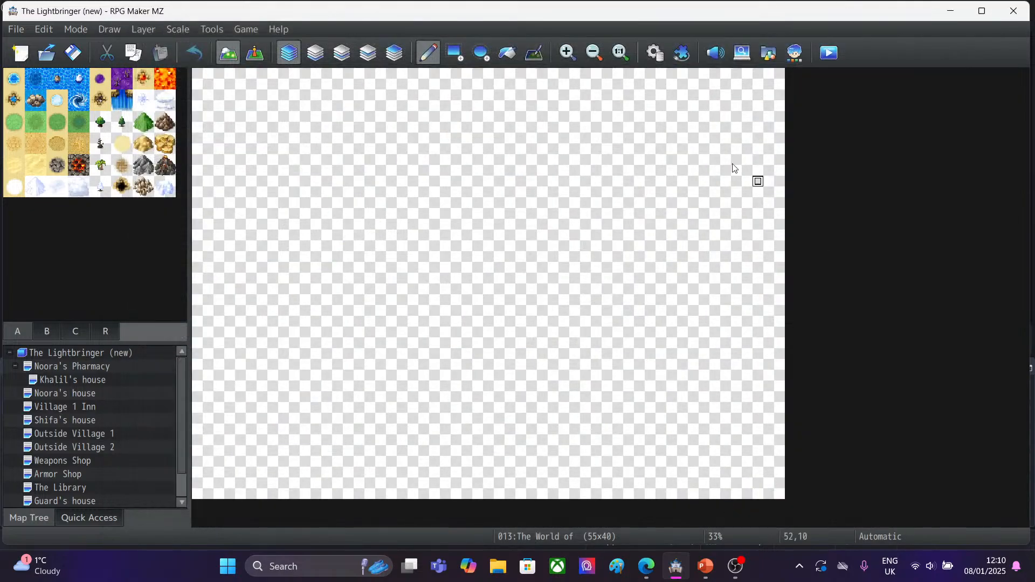
# Reopen the database and name the empty class entry 0010 Jewelcaster, applying the change.
pyautogui.click(655, 53)
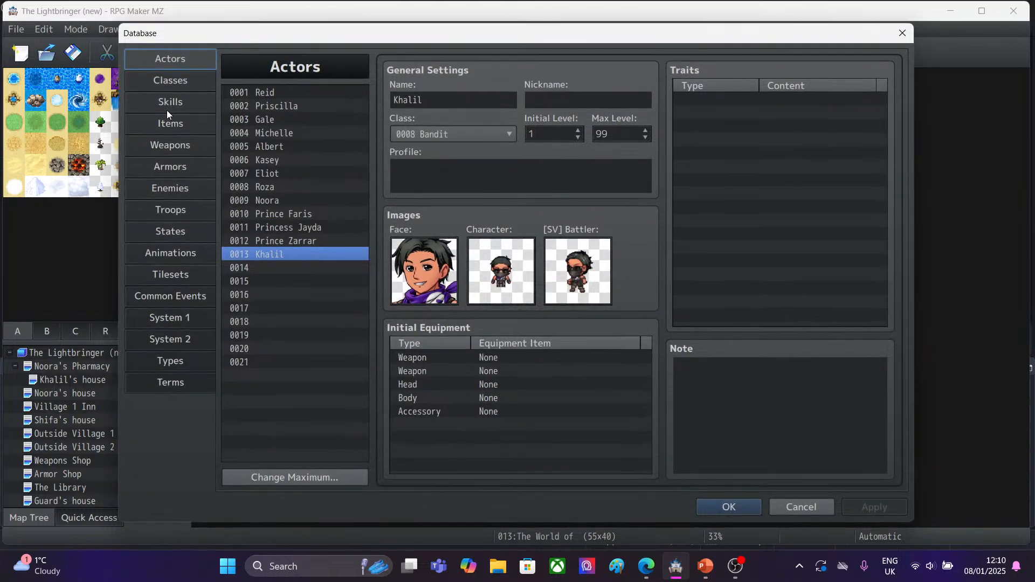
pyautogui.click(161, 86)
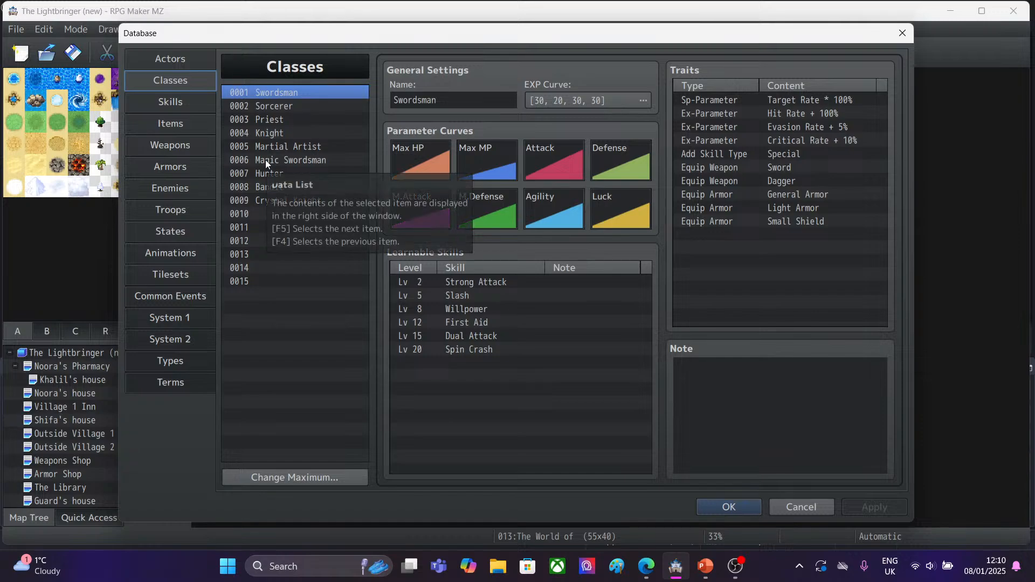
pyautogui.click(262, 204)
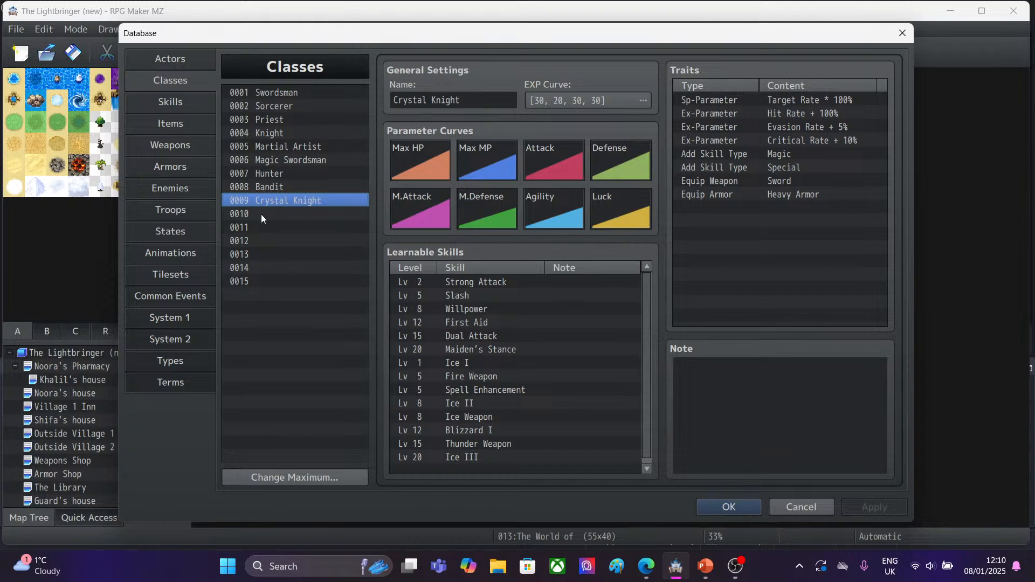
pyautogui.click(261, 214)
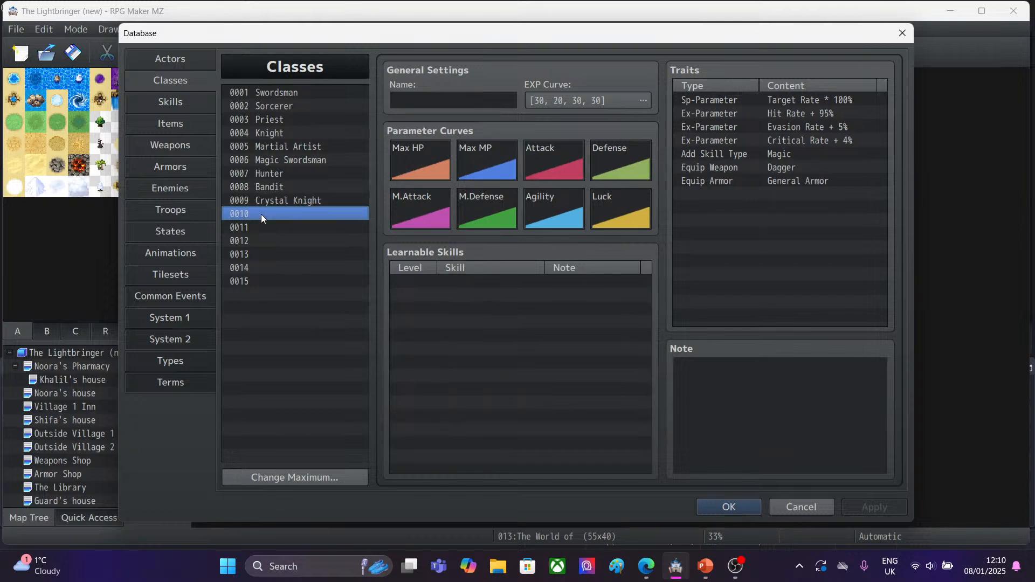
pyautogui.click(439, 103)
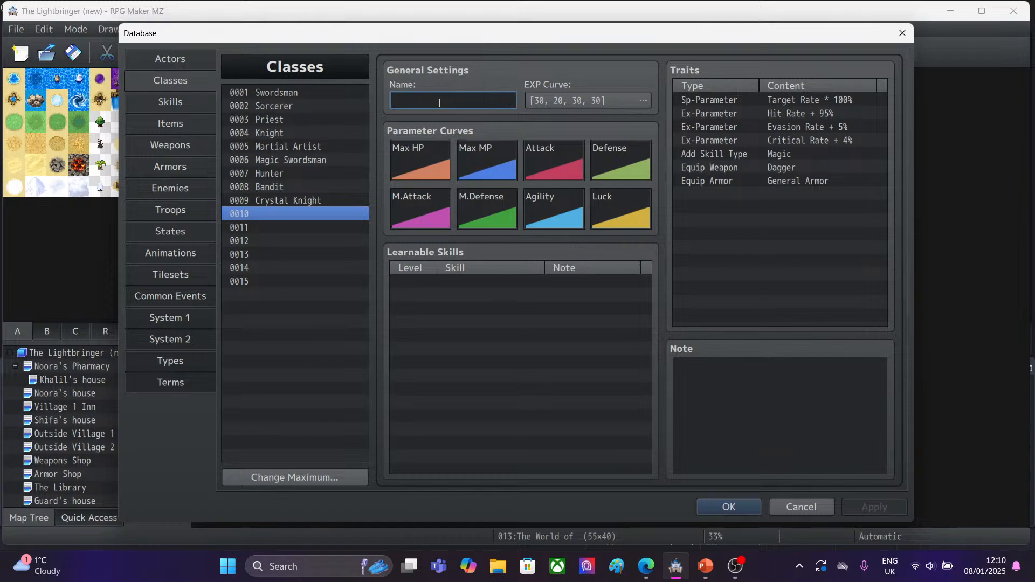
pyautogui.write('Jewelc')
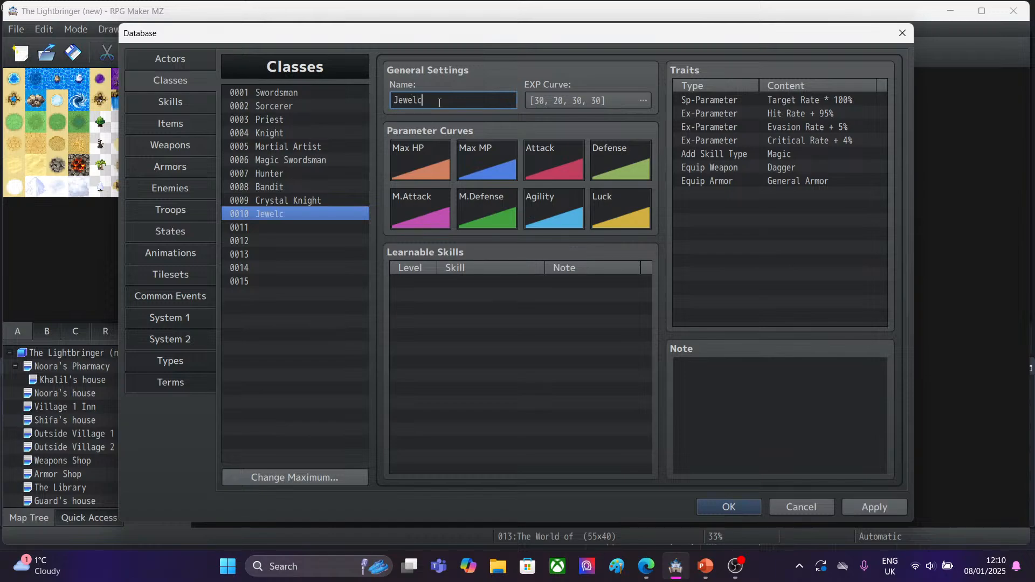
pyautogui.write('aster')
pyautogui.click(853, 507)
pyautogui.click(873, 505)
# Name the empty class entry 0011 Lightbringer and apply the change.
pyautogui.click(260, 227)
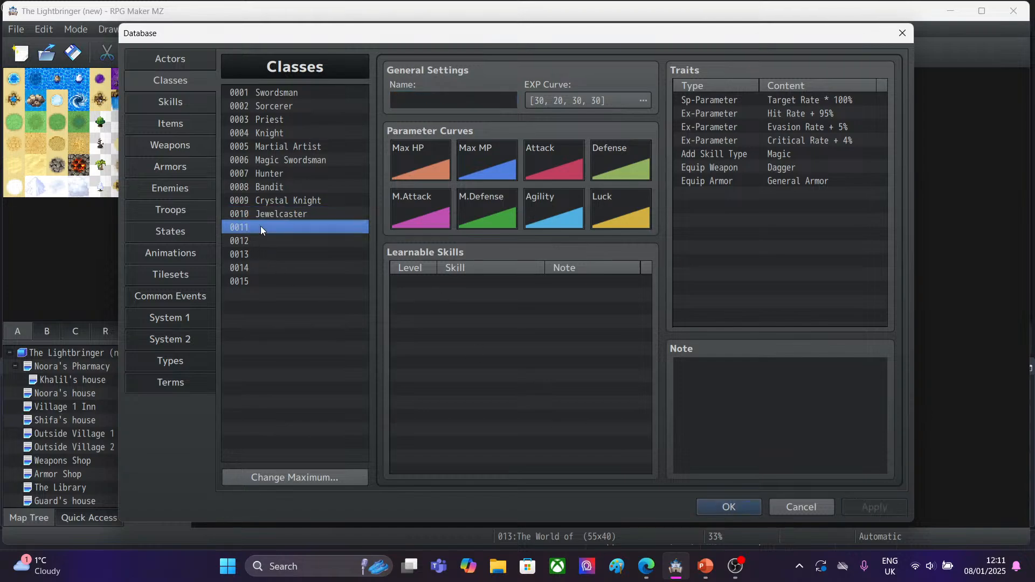
pyautogui.click(453, 99)
pyautogui.write('Lightbringer')
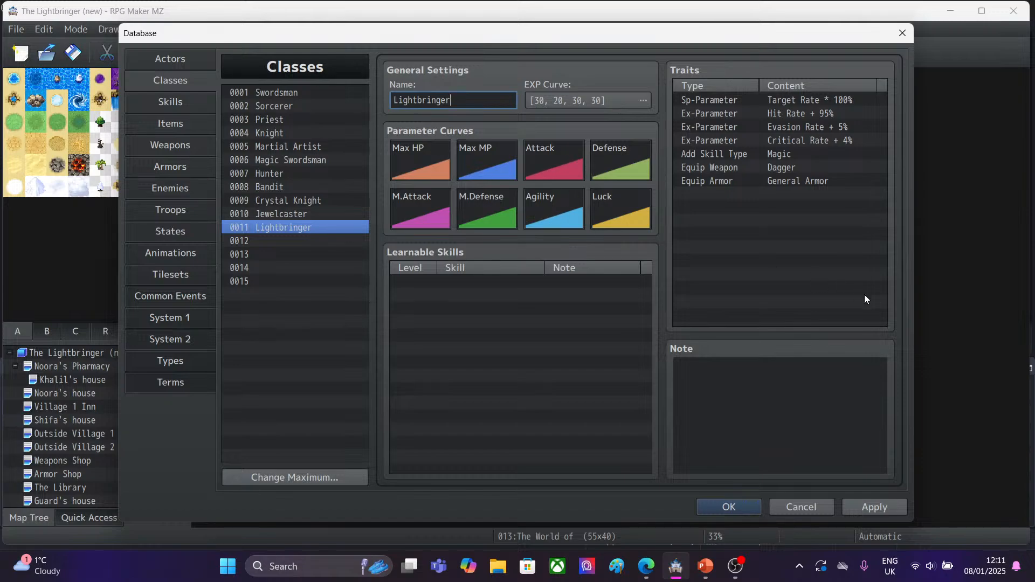
pyautogui.click(863, 506)
# Name the empty class entry 0012 Warrior, apply the change and close the database.
pyautogui.click(333, 241)
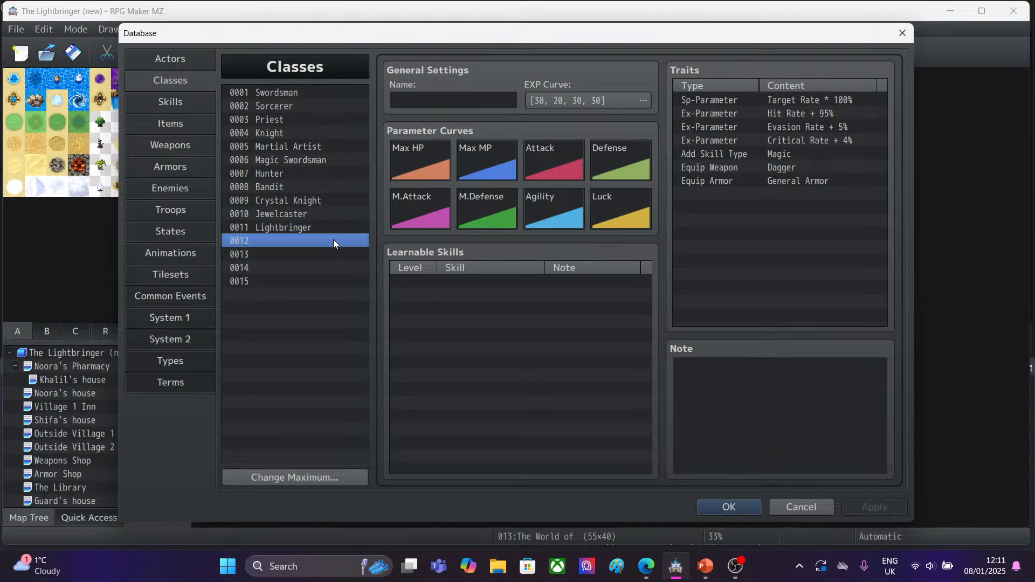
pyautogui.click(437, 103)
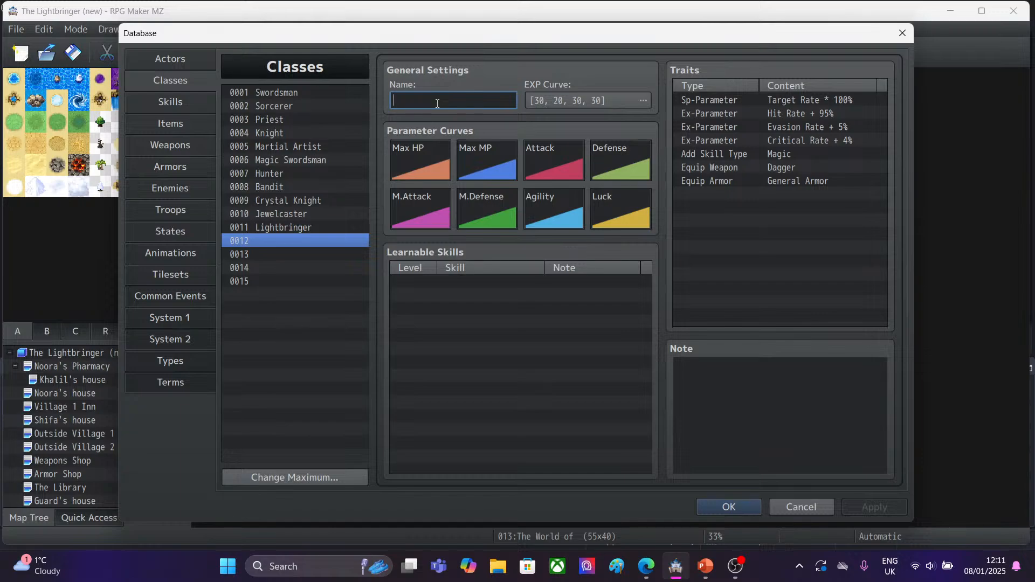
pyautogui.write('Warrior')
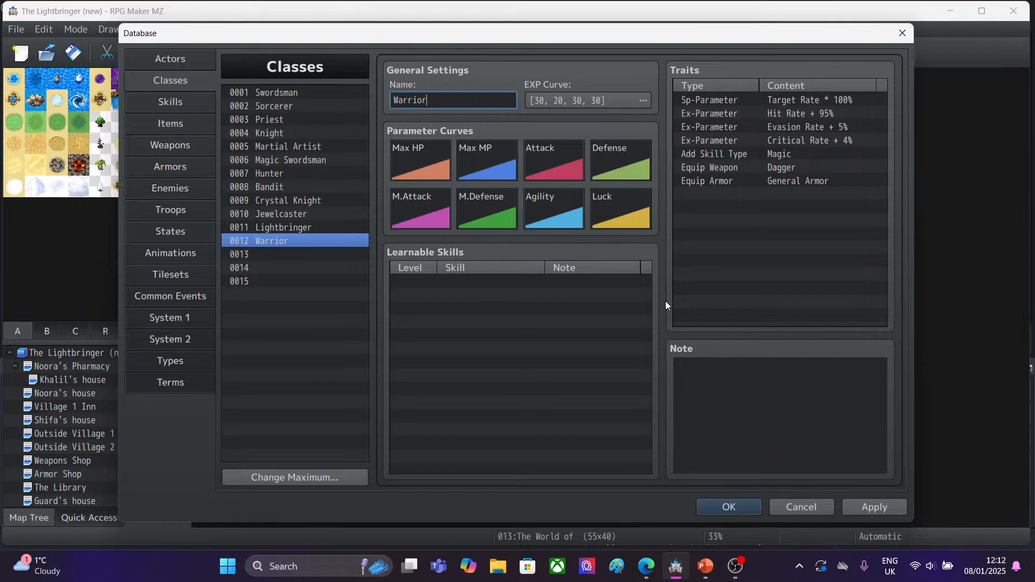
pyautogui.click(869, 509)
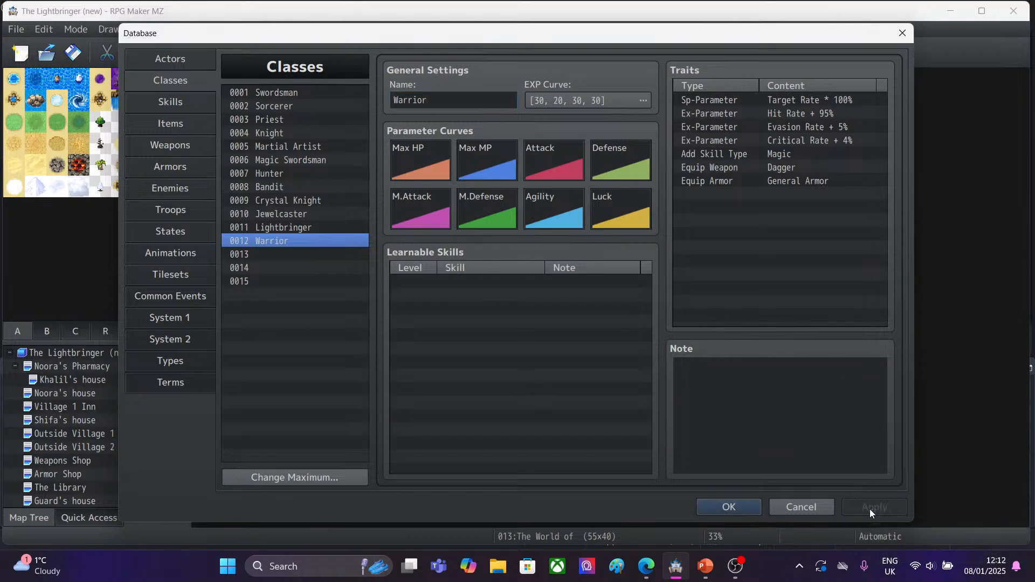
pyautogui.click(751, 508)
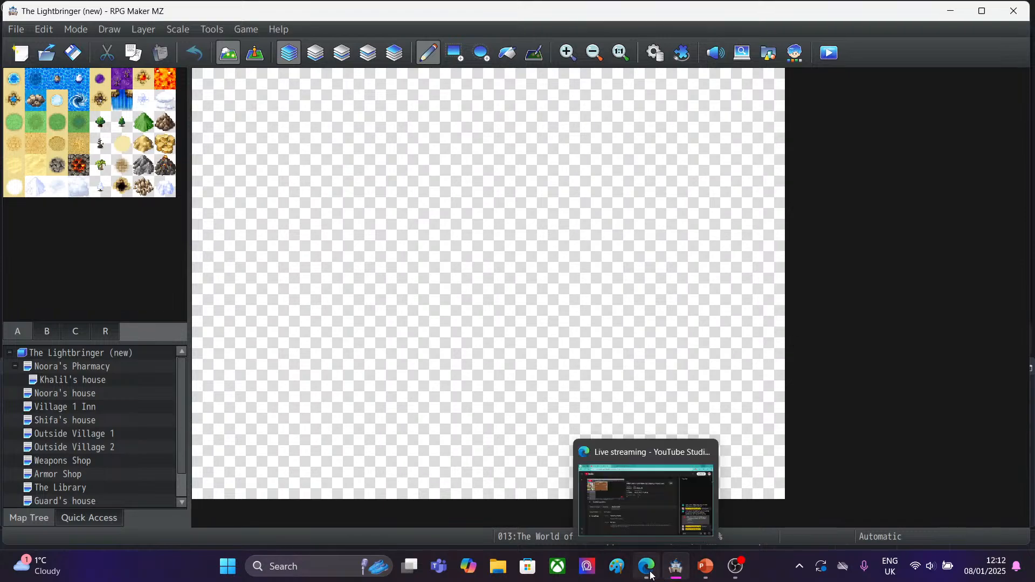
# Switch to YouTube Studio in the browser to read the live chat, and return to RPG Maker MZ.
pyautogui.click(681, 519)
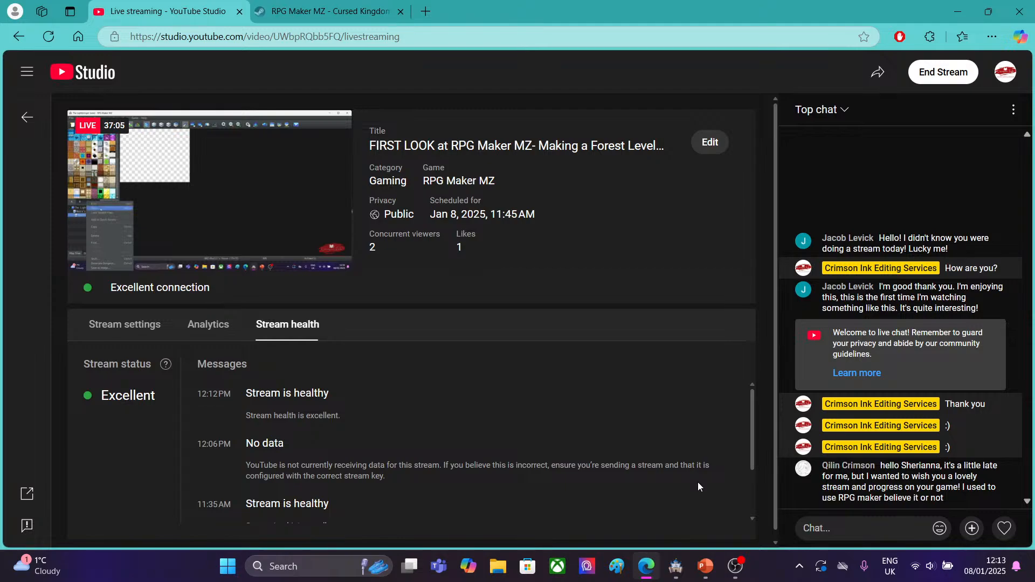
pyautogui.click(954, 9)
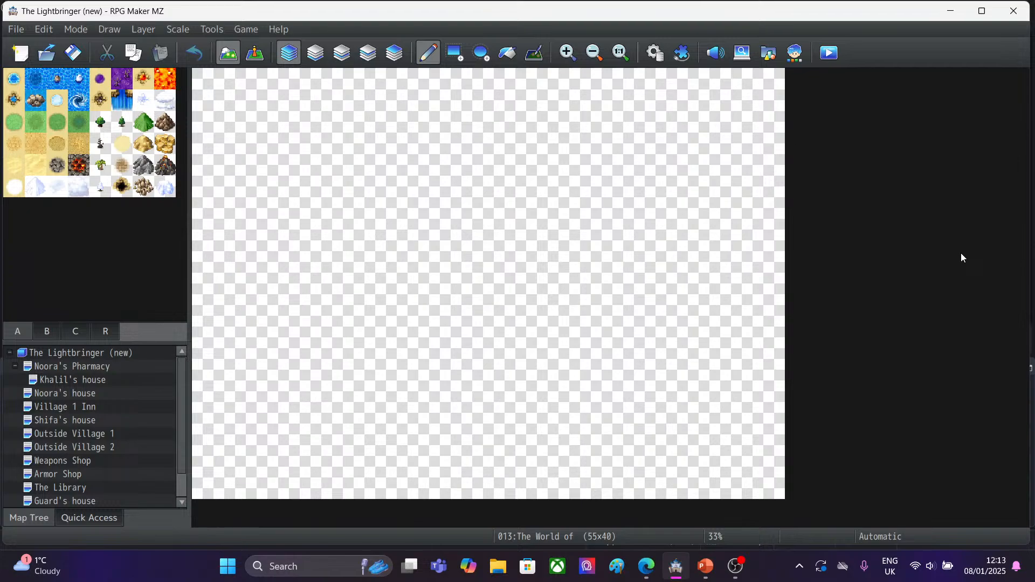
# Start a new map under the root of The Lightbringer (new) project and name it The Forbidden Forest.
pyautogui.moveTo(182, 454); pyautogui.dragTo(183, 480)
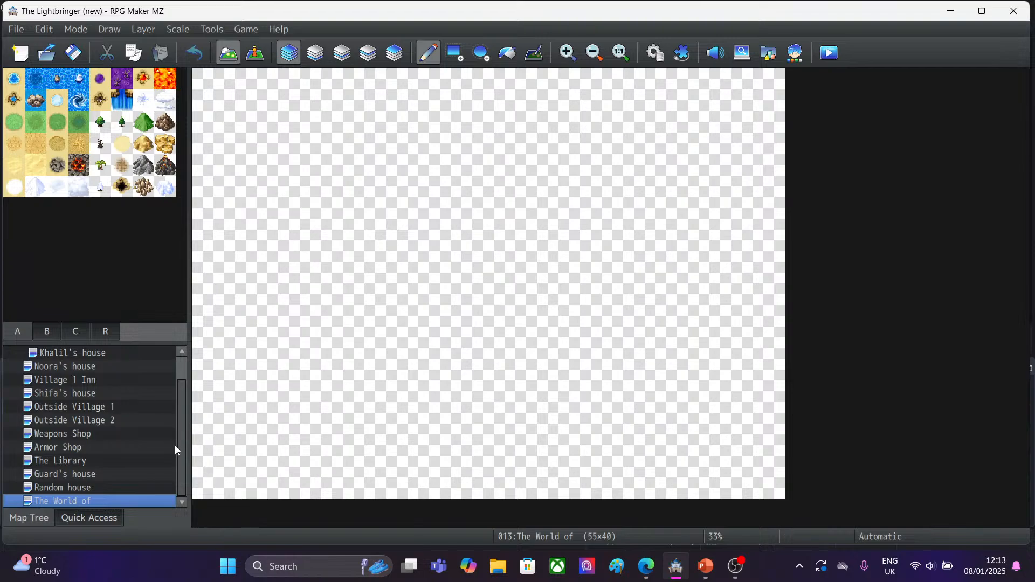
pyautogui.moveTo(183, 437); pyautogui.dragTo(183, 402)
pyautogui.click(68, 352)
pyautogui.rightClick(68, 351)
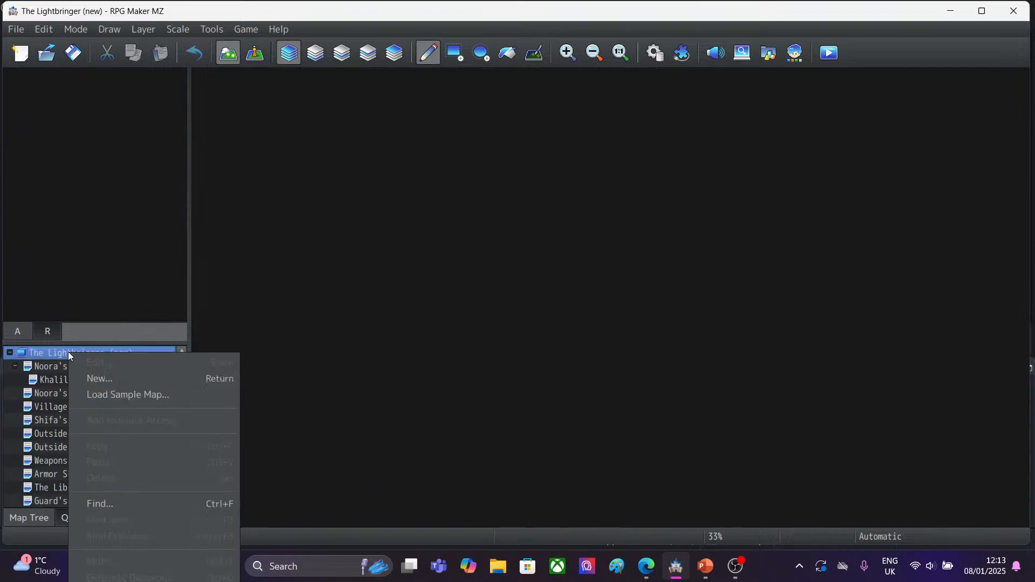
pyautogui.click(85, 354)
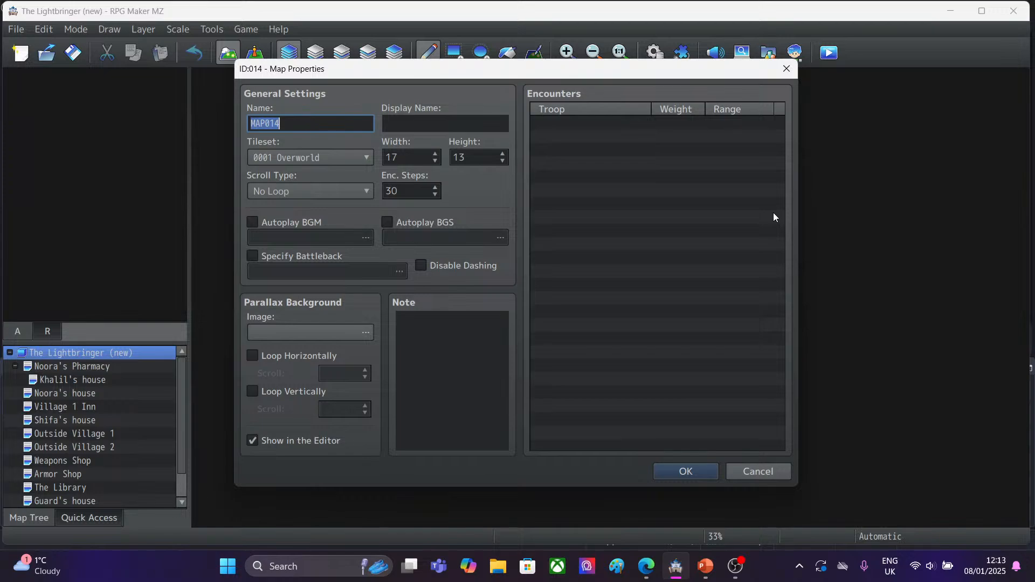
pyautogui.press('BackSpace')
pyautogui.write('The Forbidden Forest')
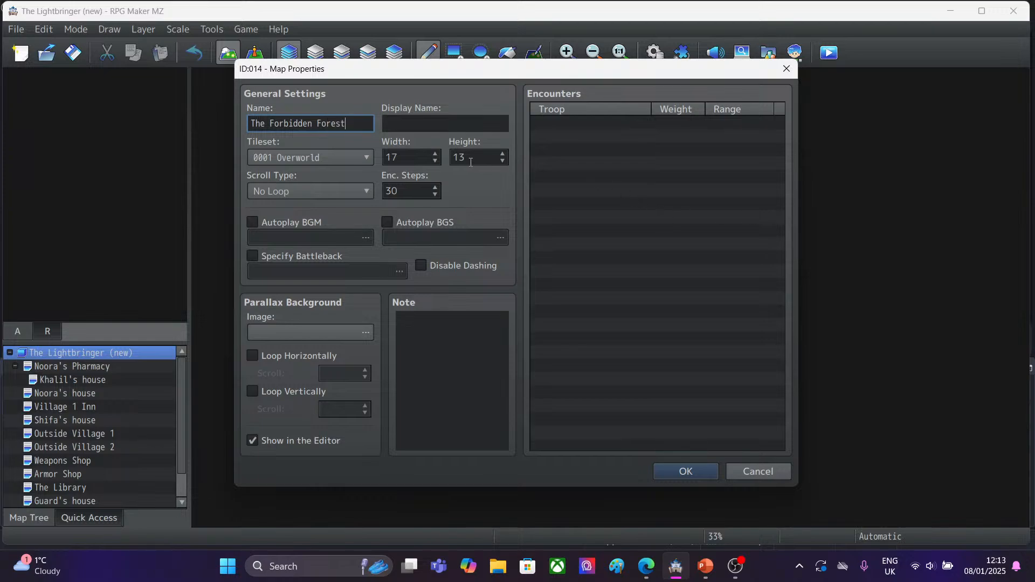
# Give The Forbidden Forest the 0002 Outside tileset, a width of 30 and a height of 20, and create the map.
pyautogui.click(318, 157)
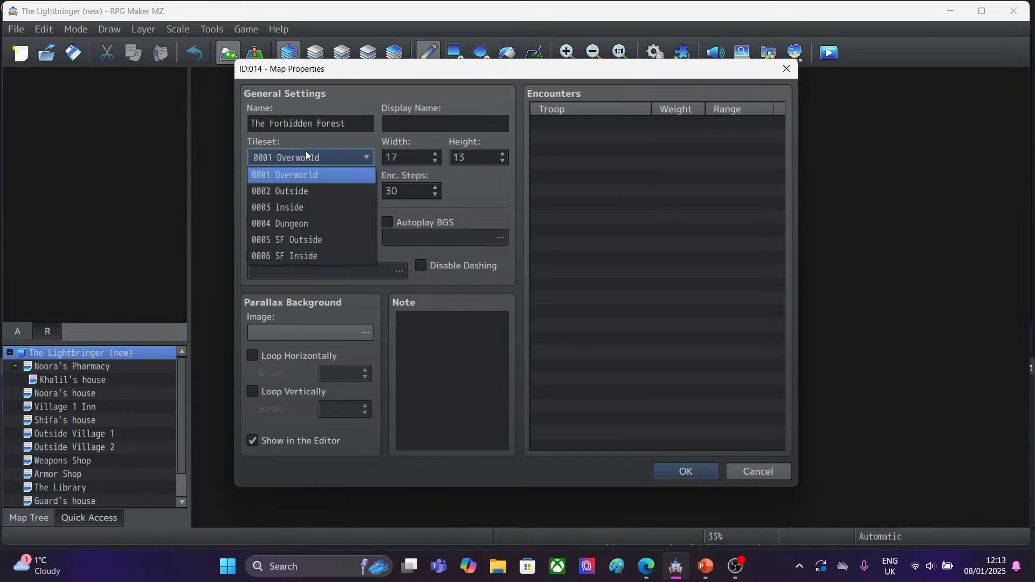
pyautogui.click(301, 200)
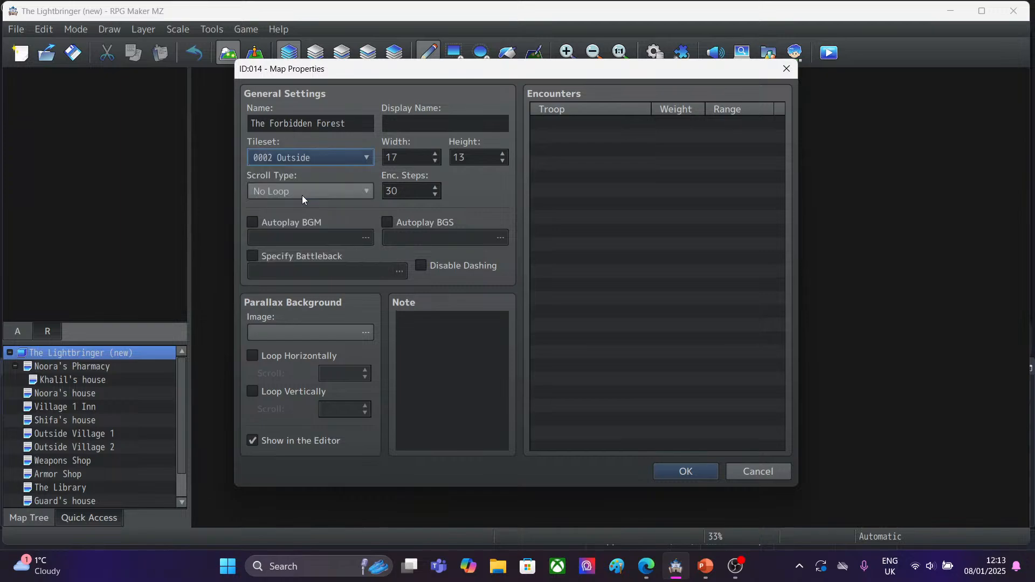
pyautogui.doubleClick(412, 155)
pyautogui.press('BackSpace')
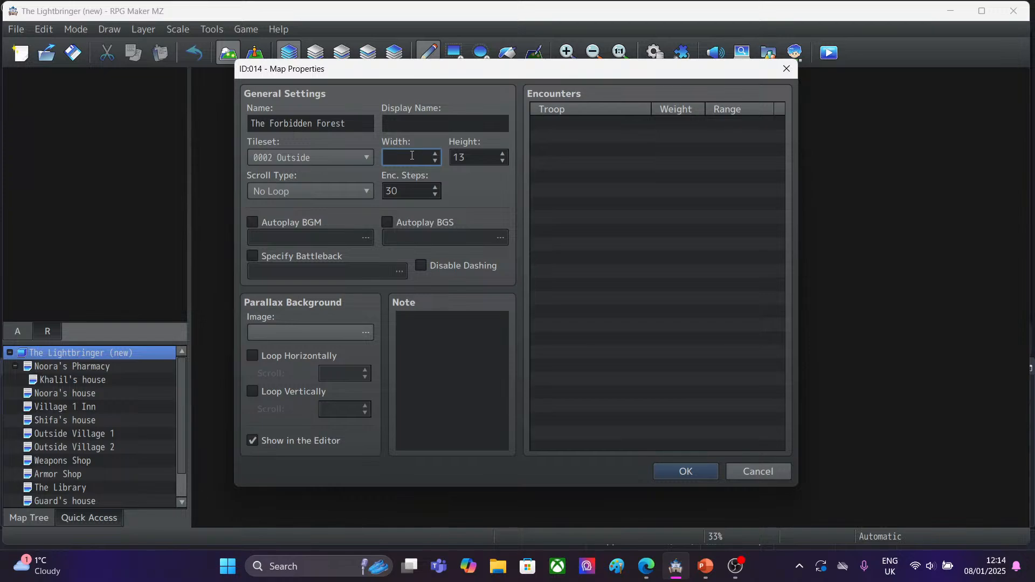
pyautogui.write('30')
pyautogui.doubleClick(470, 158)
pyautogui.write('20')
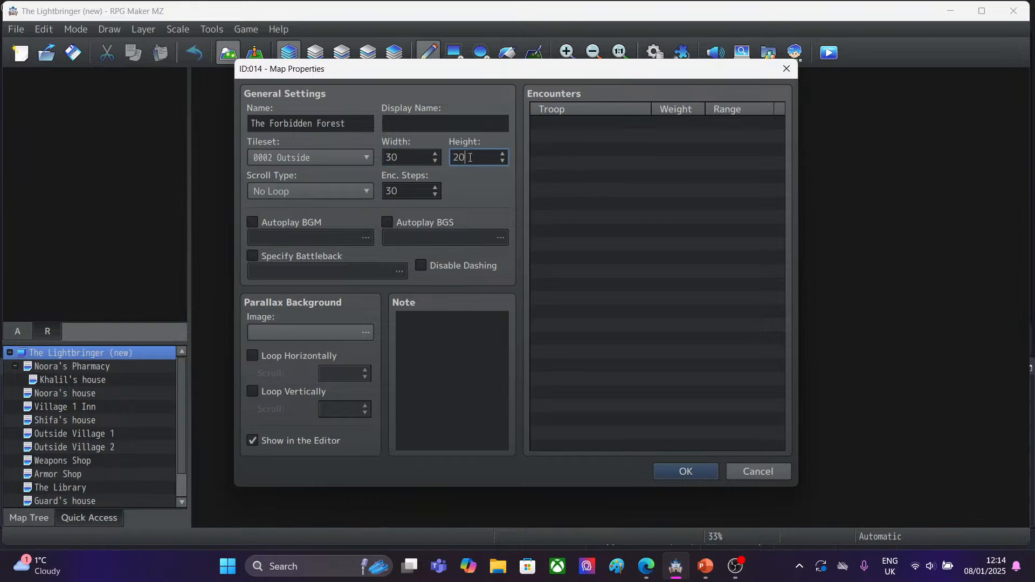
pyautogui.click(664, 472)
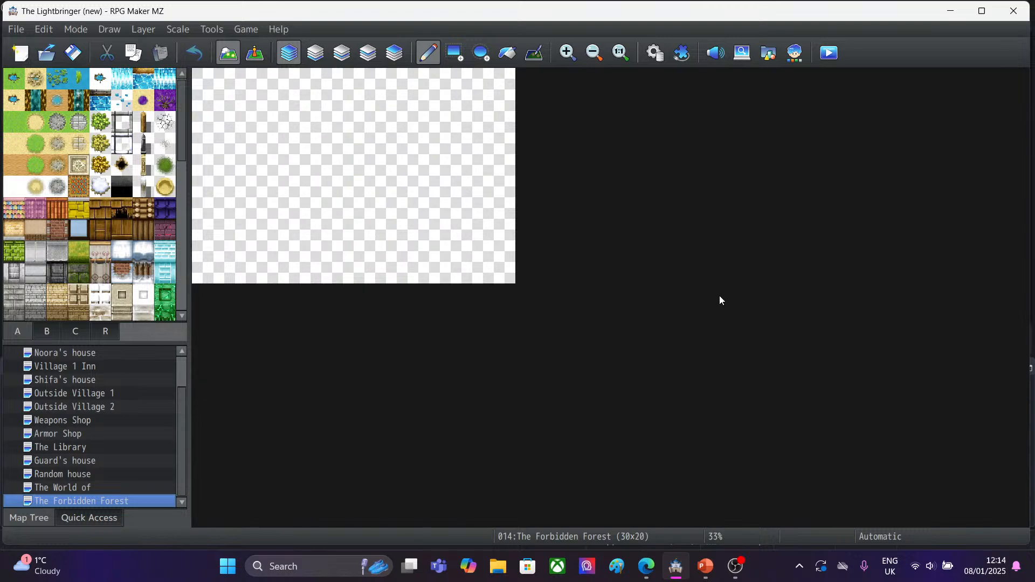
pyautogui.click(568, 53)
pyautogui.click(568, 53)
pyautogui.click(568, 53)
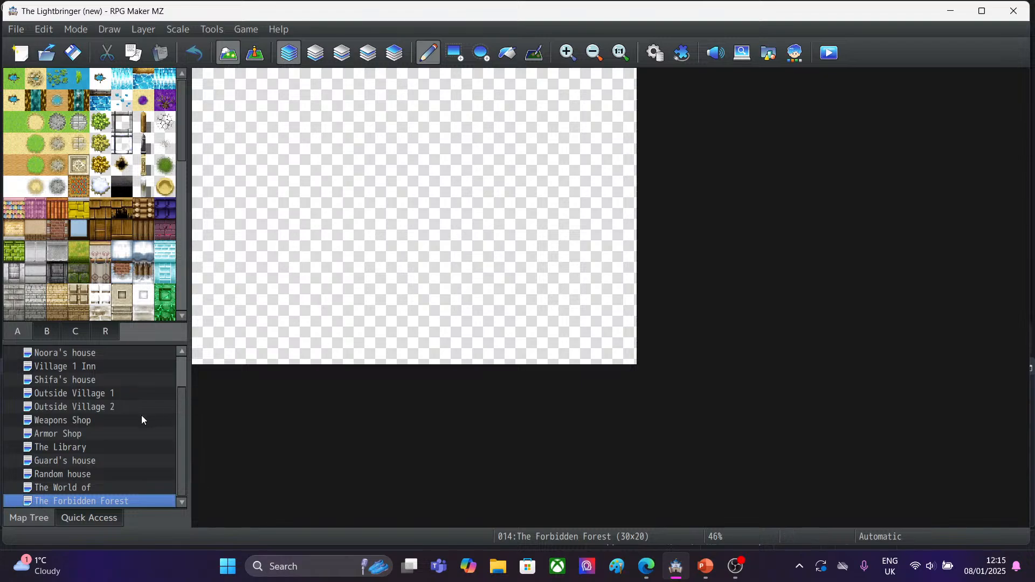
# Resize The Forbidden Forest map to a width of 35 and a height of 25.
pyautogui.rightClick(100, 501)
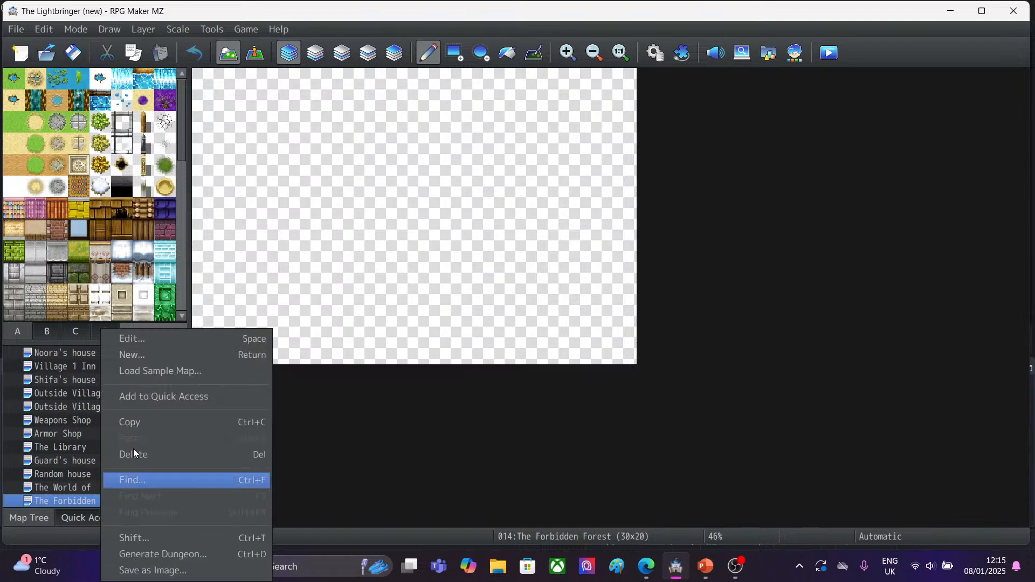
pyautogui.click(153, 343)
pyautogui.click(409, 156)
pyautogui.press('BackSpace')
pyautogui.press('BackSpace')
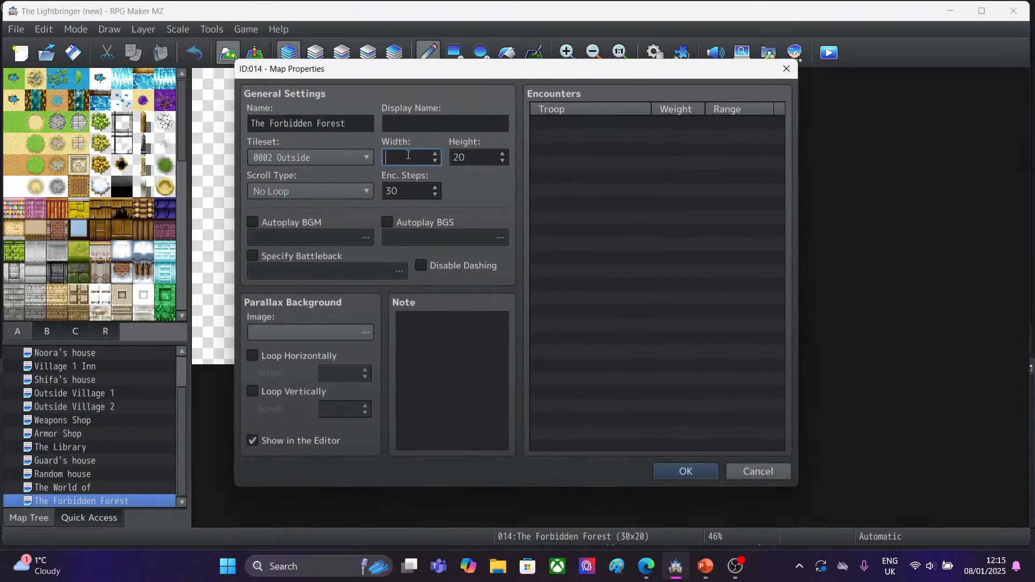
pyautogui.write('40')
pyautogui.press('BackSpace')
pyautogui.press('BackSpace')
pyautogui.write('35')
pyautogui.click(481, 161)
pyautogui.press('BackSpace')
pyautogui.write('5')
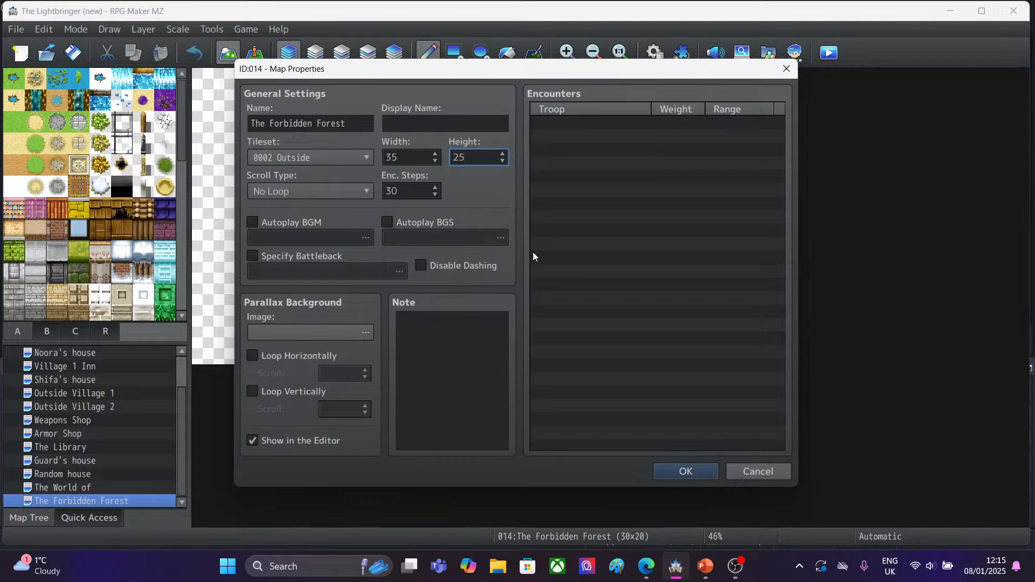
pyautogui.click(663, 474)
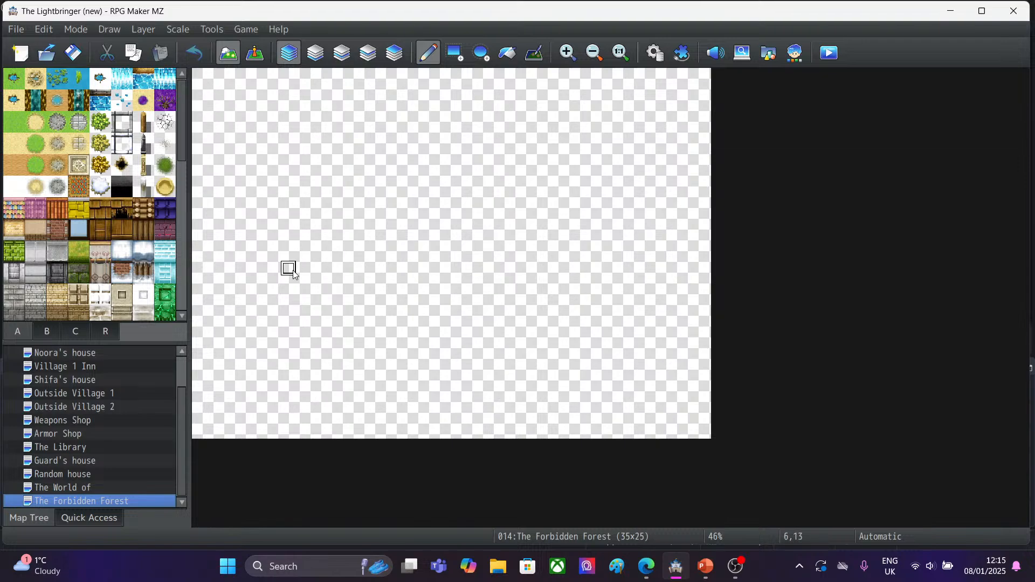
# Rename The Forbidden Forest map to The Forbidden Forest 1.
pyautogui.rightClick(106, 500)
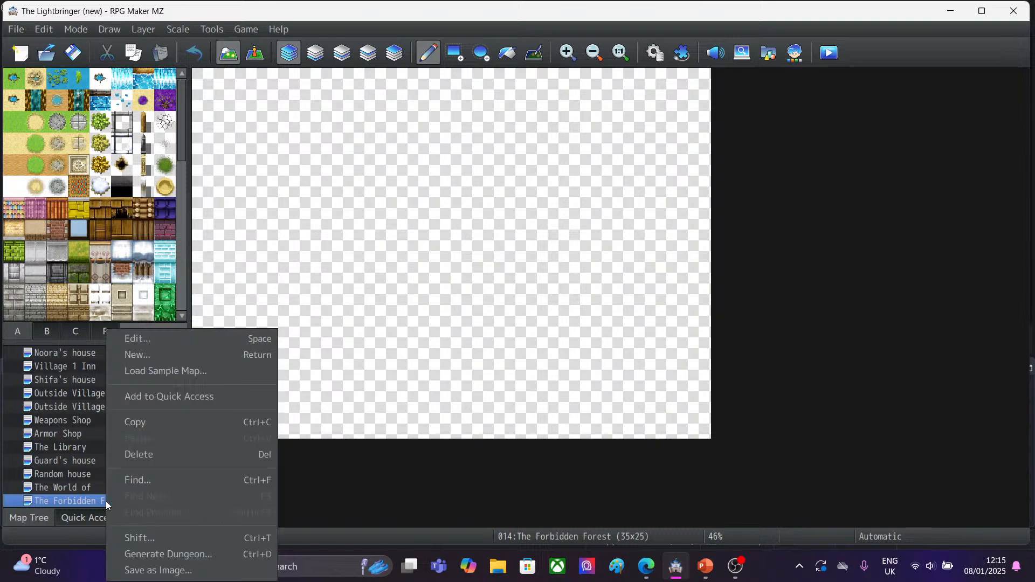
pyautogui.click(151, 338)
pyautogui.click(346, 128)
pyautogui.write('1')
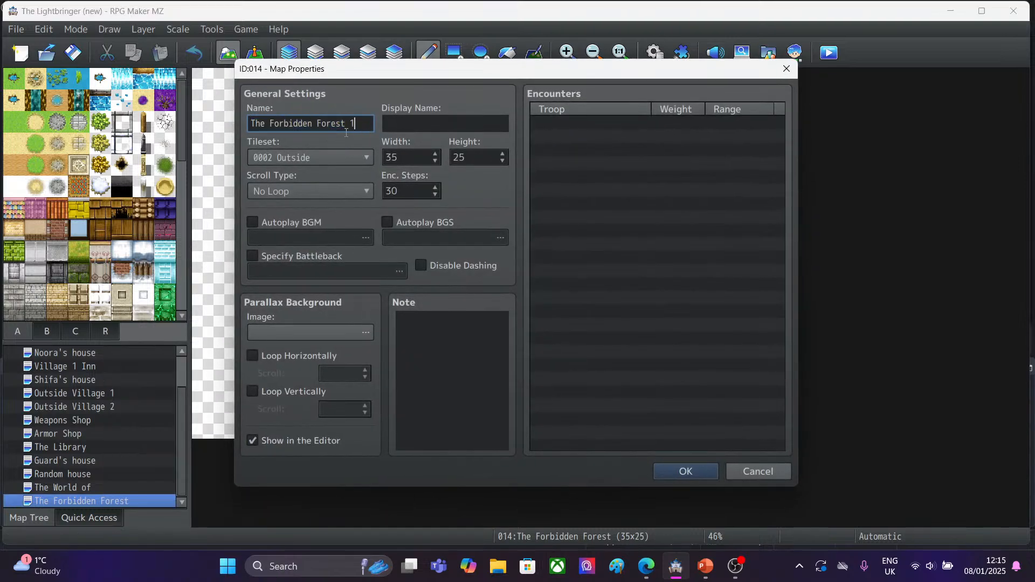
pyautogui.click(681, 472)
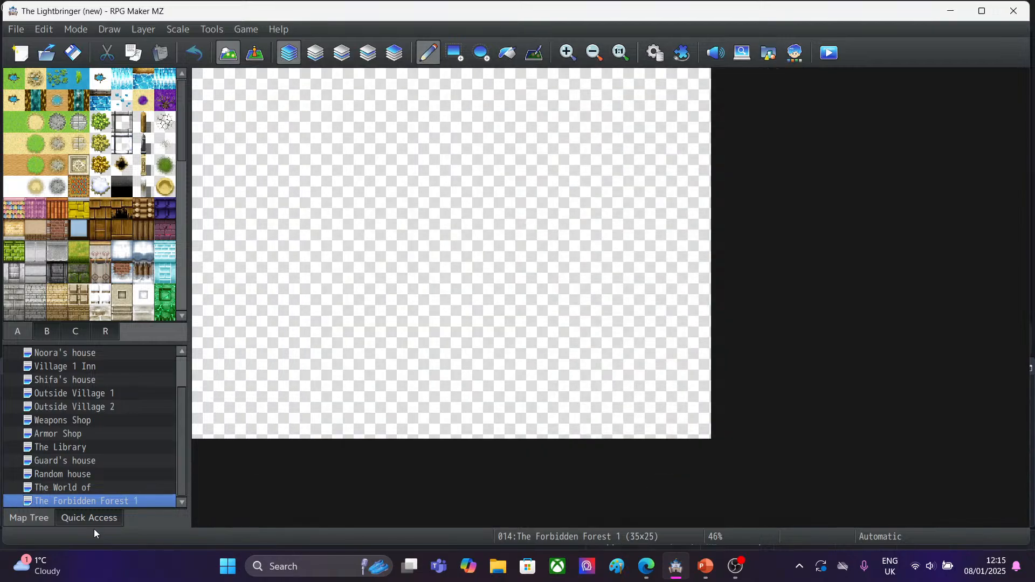
# Copy The Forbidden Forest 1 map and paste the duplicate under it in the map tree.
pyautogui.rightClick(87, 502)
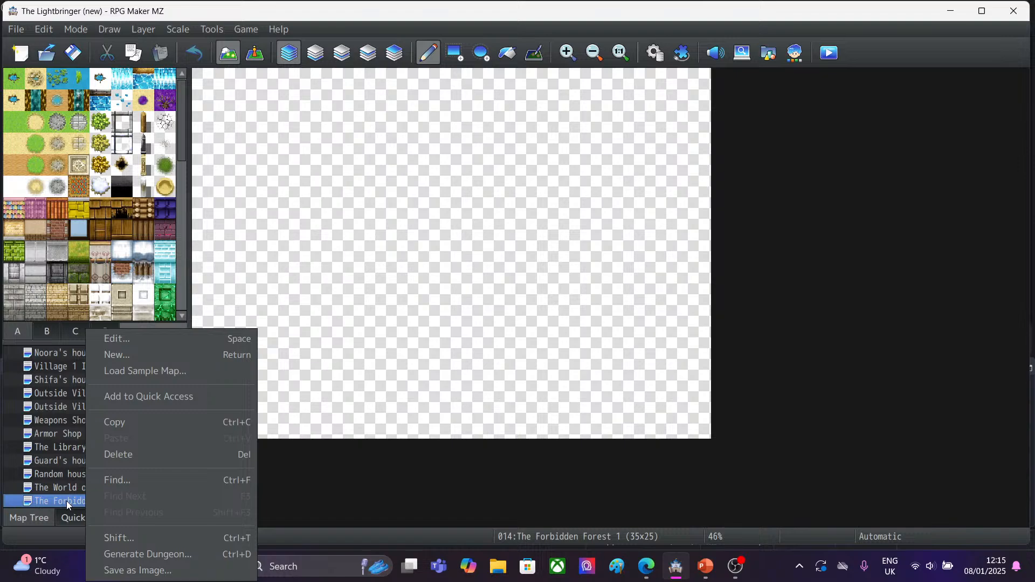
pyautogui.click(137, 422)
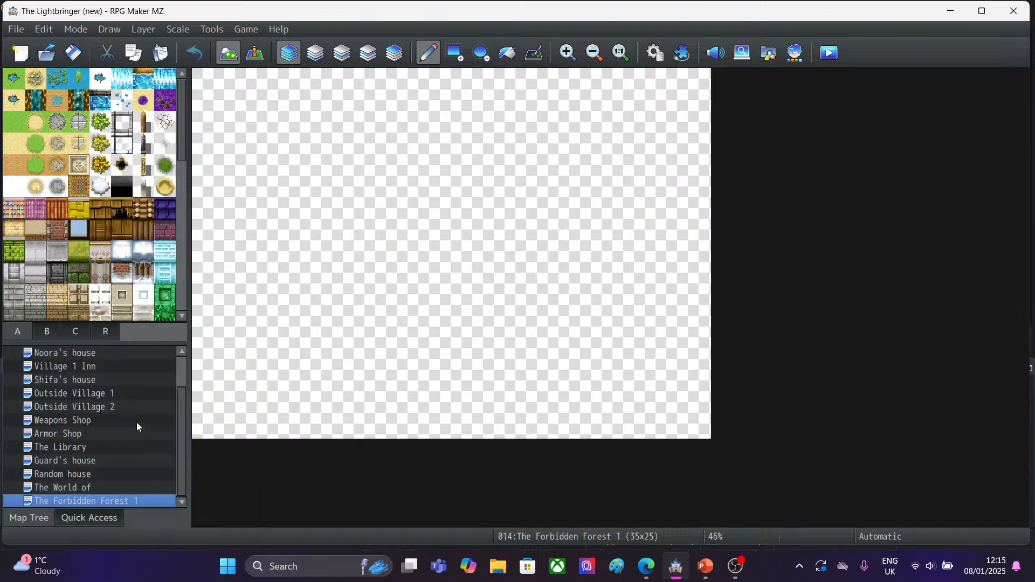
pyautogui.rightClick(76, 500)
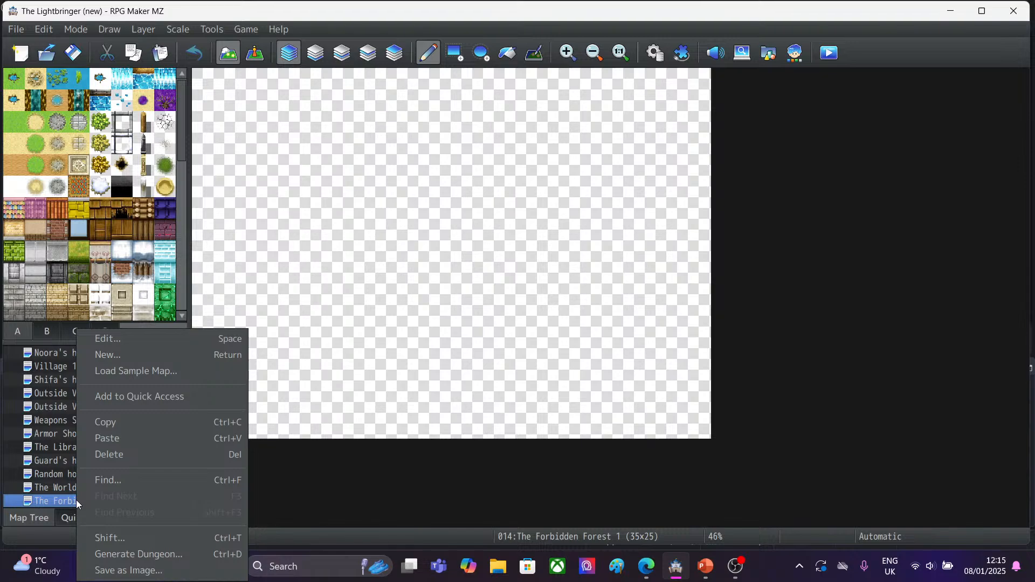
pyautogui.click(108, 438)
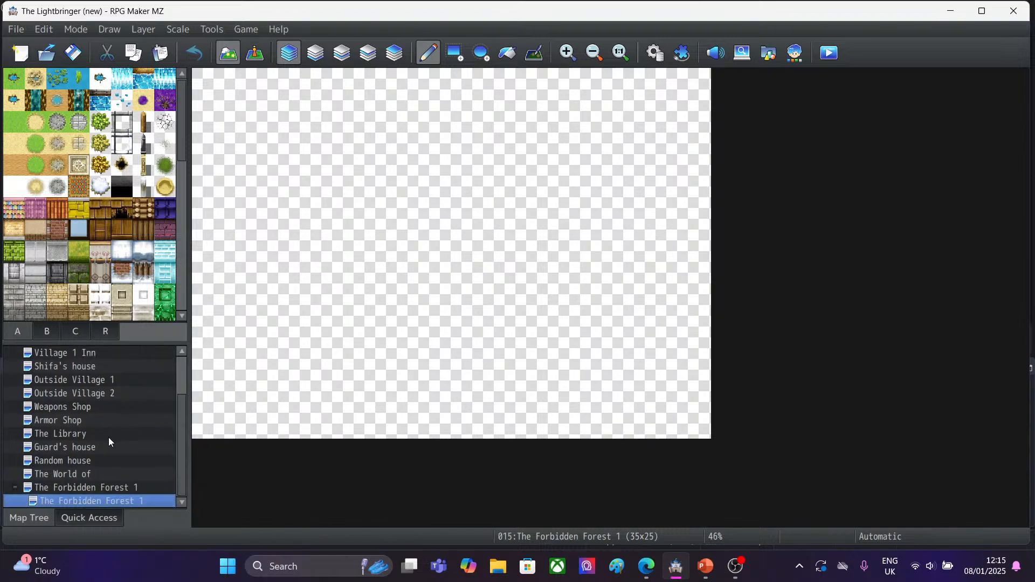
# Rename the pasted child map to The Forbidden Forest 2.
pyautogui.rightClick(105, 498)
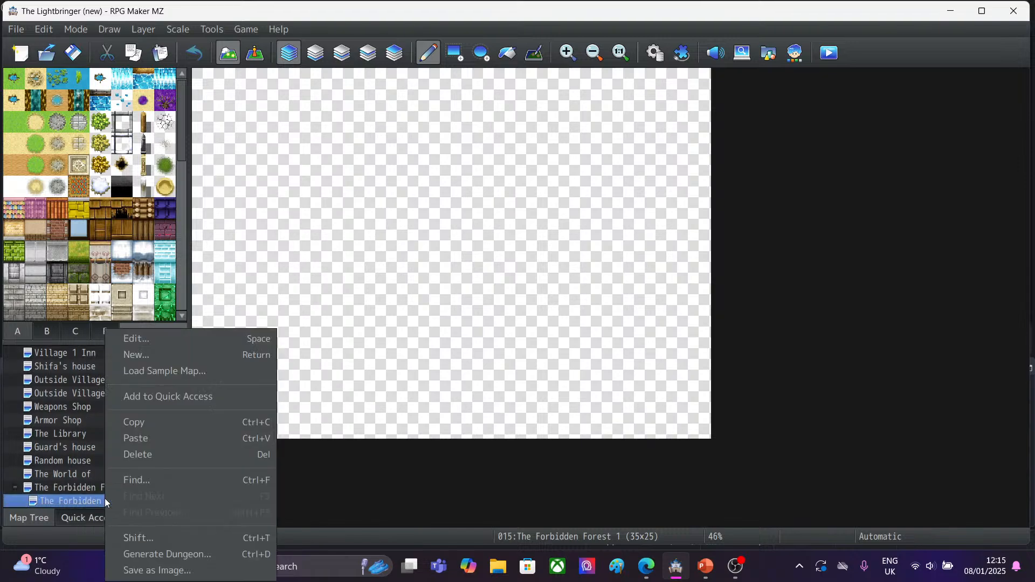
pyautogui.click(149, 339)
pyautogui.click(364, 120)
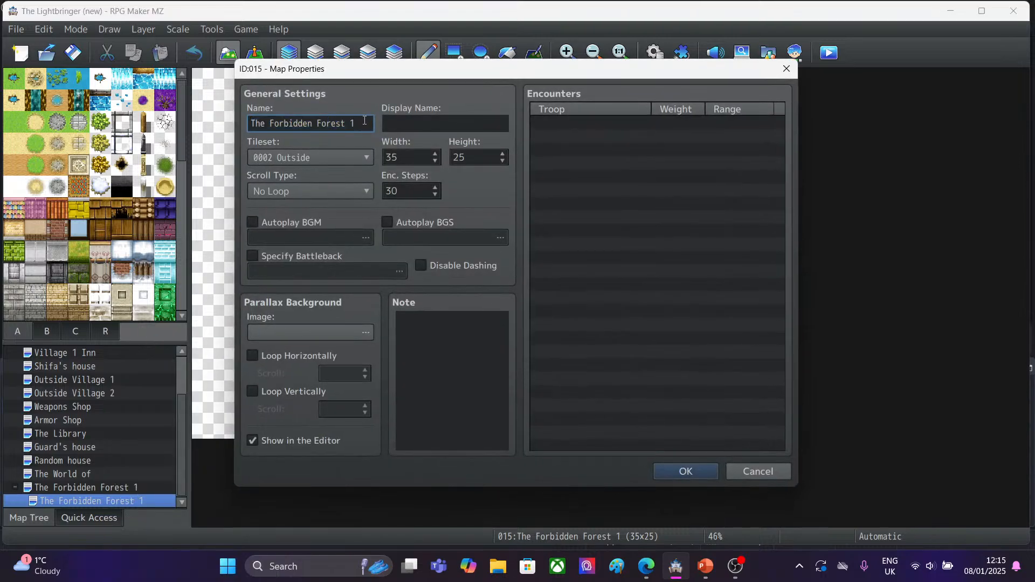
pyautogui.press('BackSpace')
pyautogui.write('2')
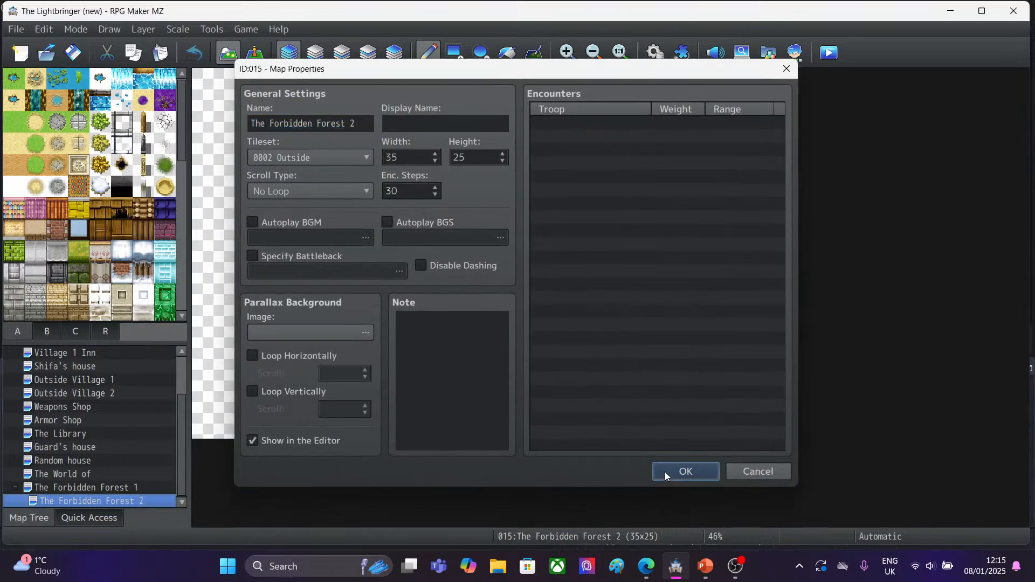
pyautogui.click(665, 471)
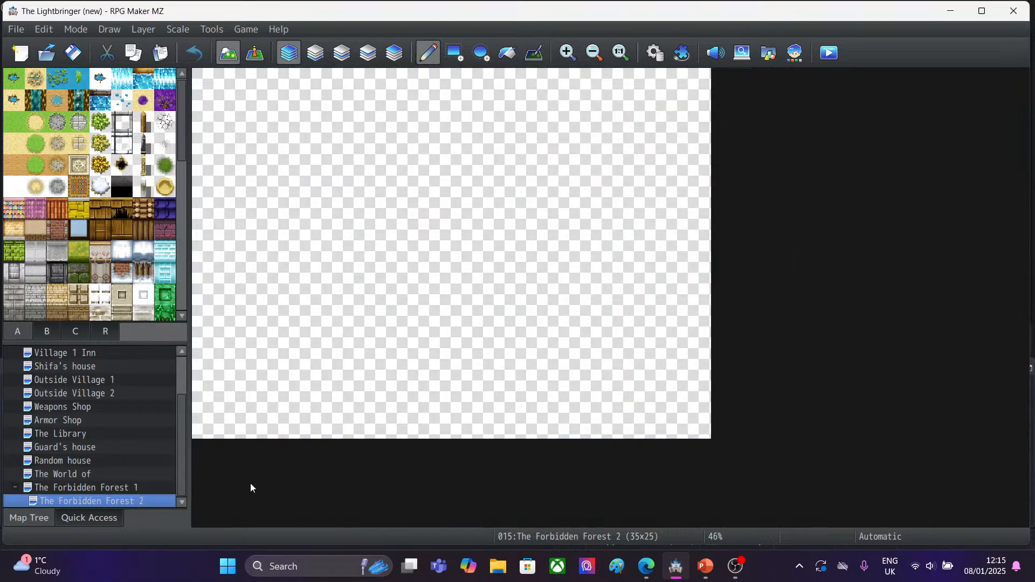
# Duplicate The Forbidden Forest 1 once more as a second child map under the original.
pyautogui.rightClick(86, 501)
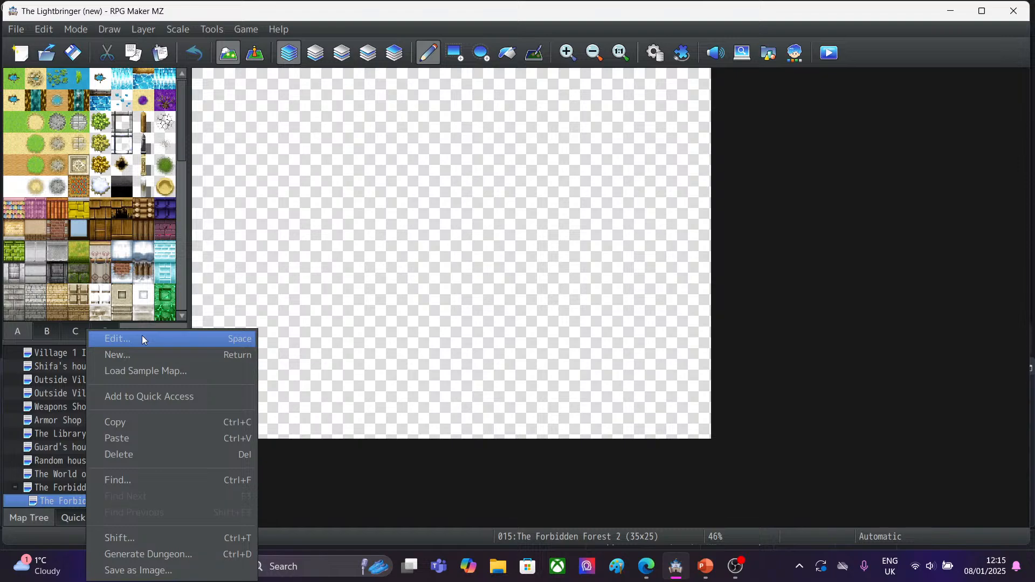
pyautogui.click(45, 487)
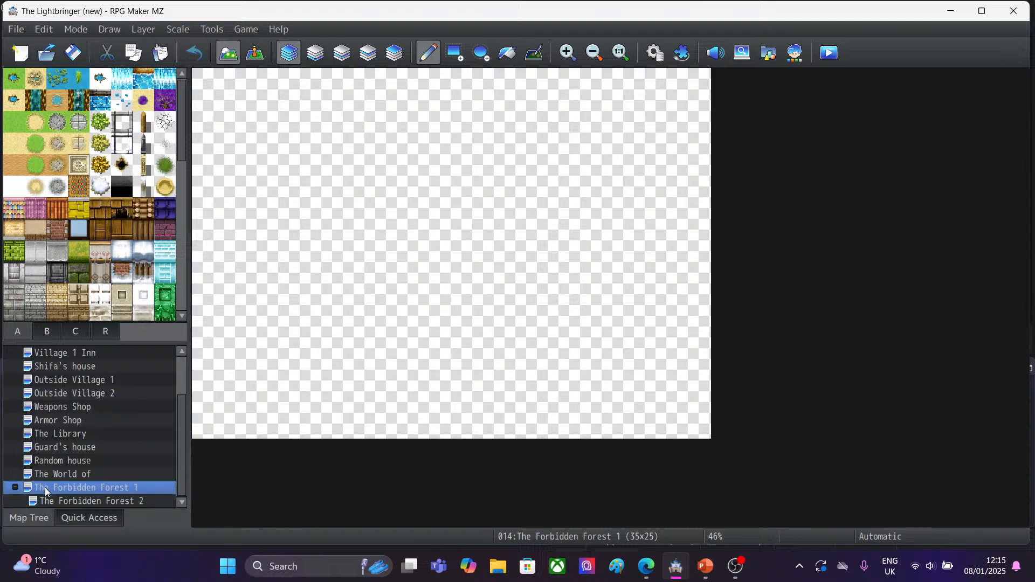
pyautogui.rightClick(46, 488)
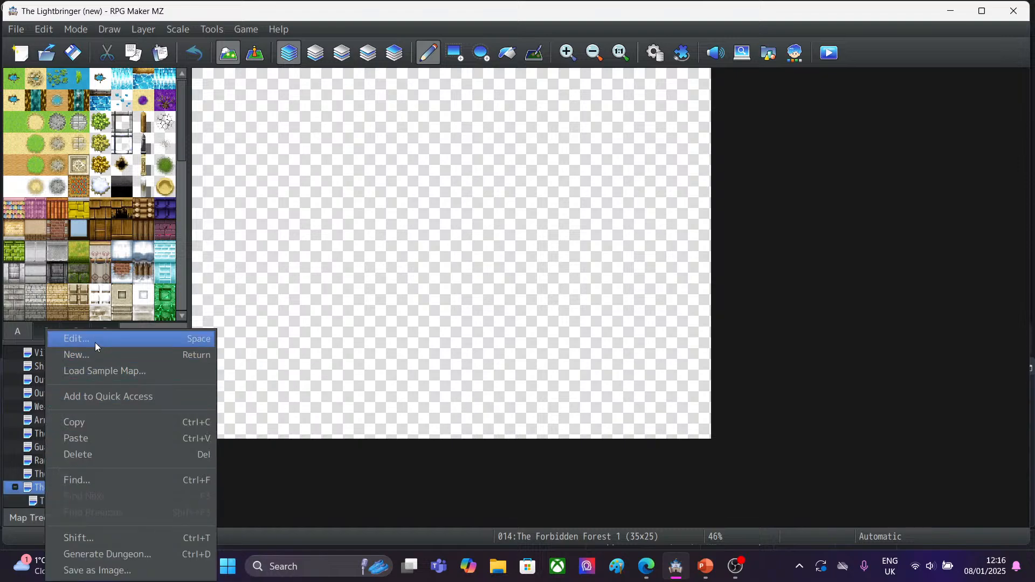
pyautogui.click(82, 422)
pyautogui.rightClick(53, 487)
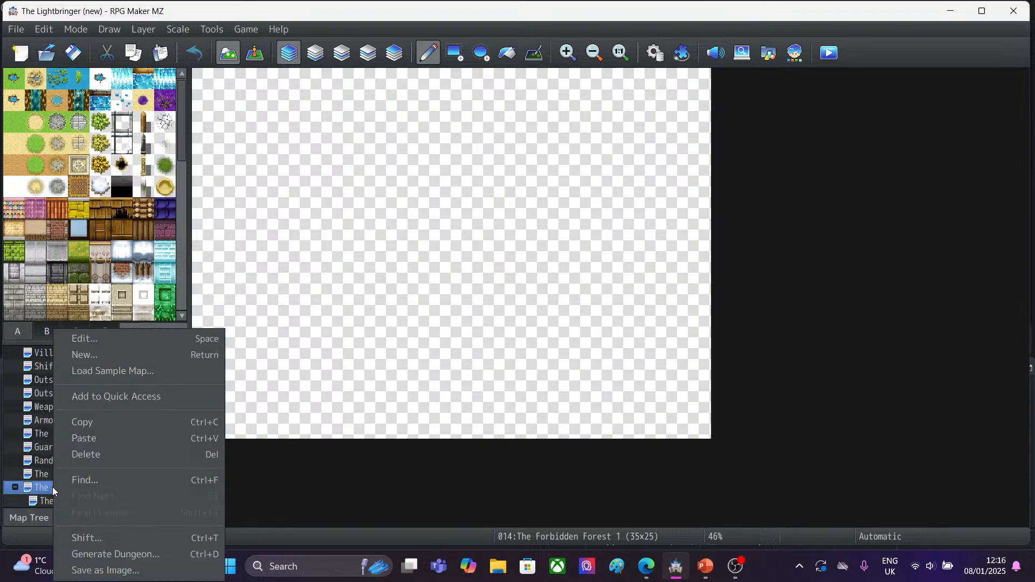
pyautogui.click(87, 434)
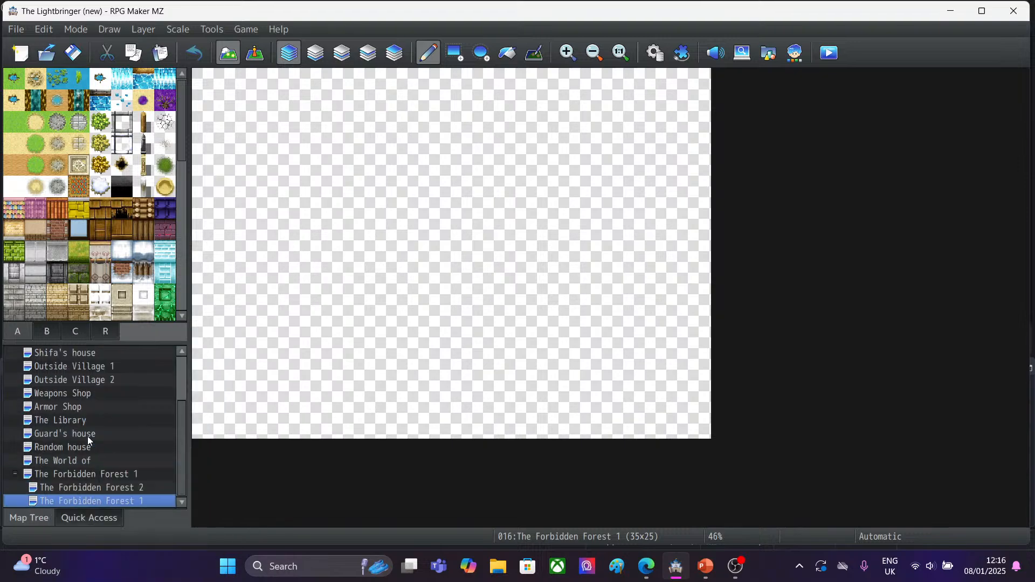
# Rename the newest duplicate map to The Forbidden Forest 3.
pyautogui.rightClick(117, 498)
pyautogui.click(160, 338)
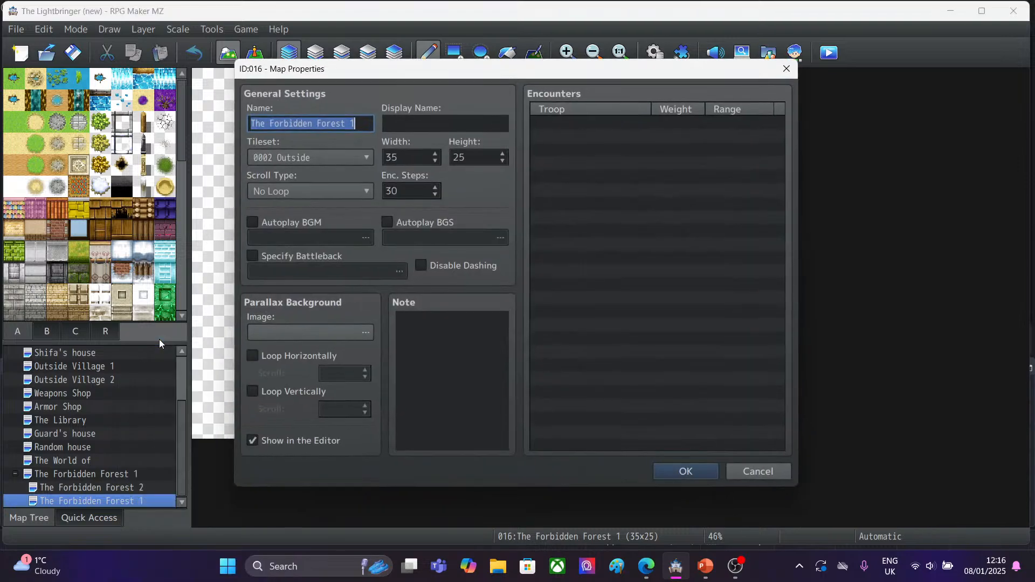
pyautogui.click(355, 123)
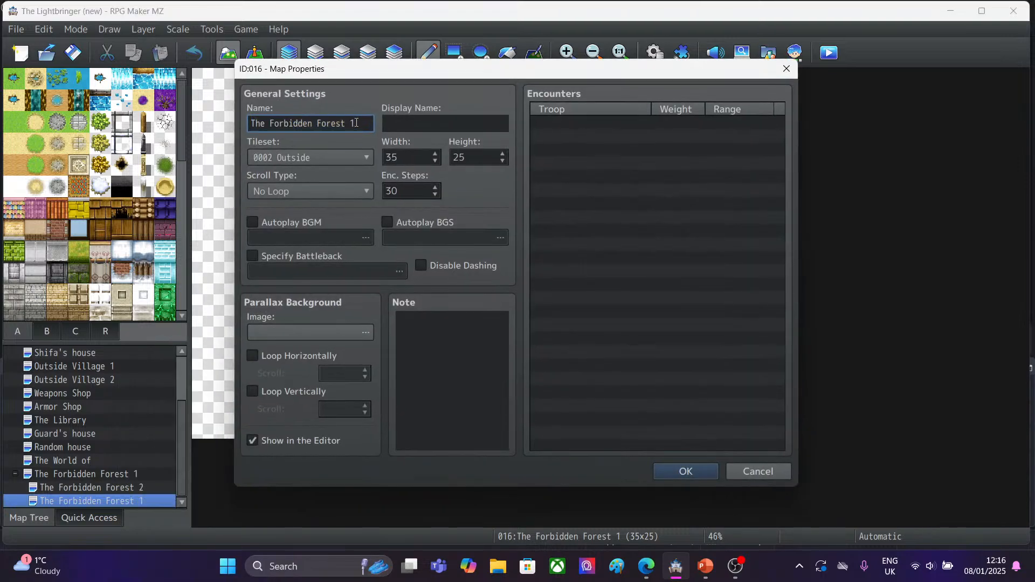
pyautogui.press('BackSpace')
pyautogui.write('3')
pyautogui.click(690, 471)
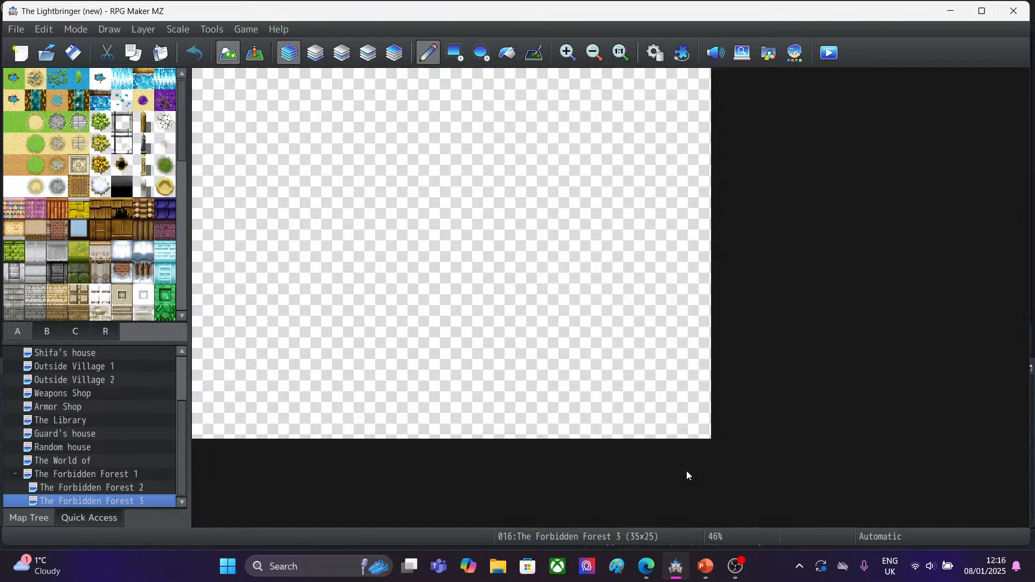
# Flood fill the whole of The Forbidden Forest 1 map with the plain green grass tile.
pyautogui.click(99, 474)
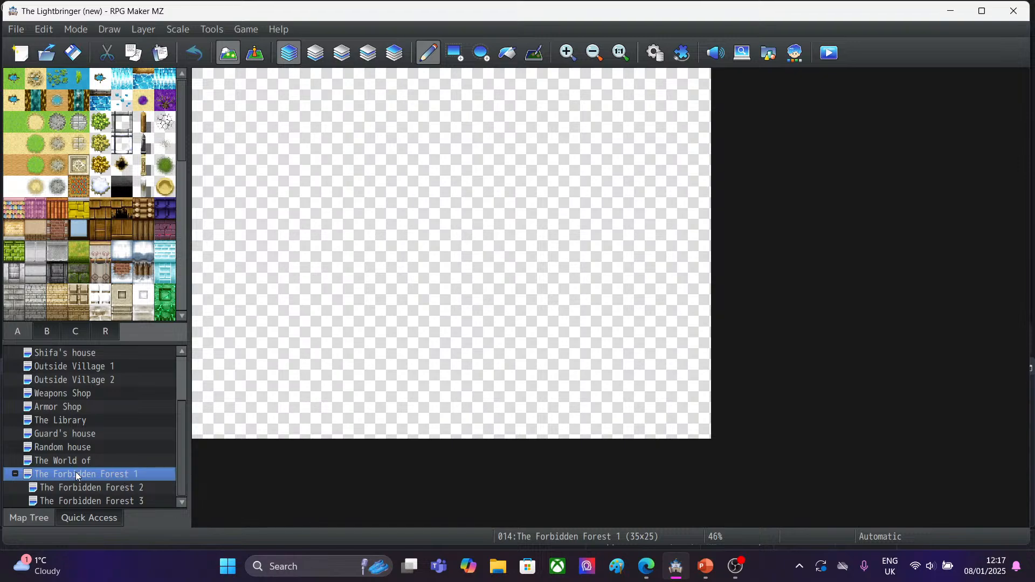
pyautogui.click(17, 130)
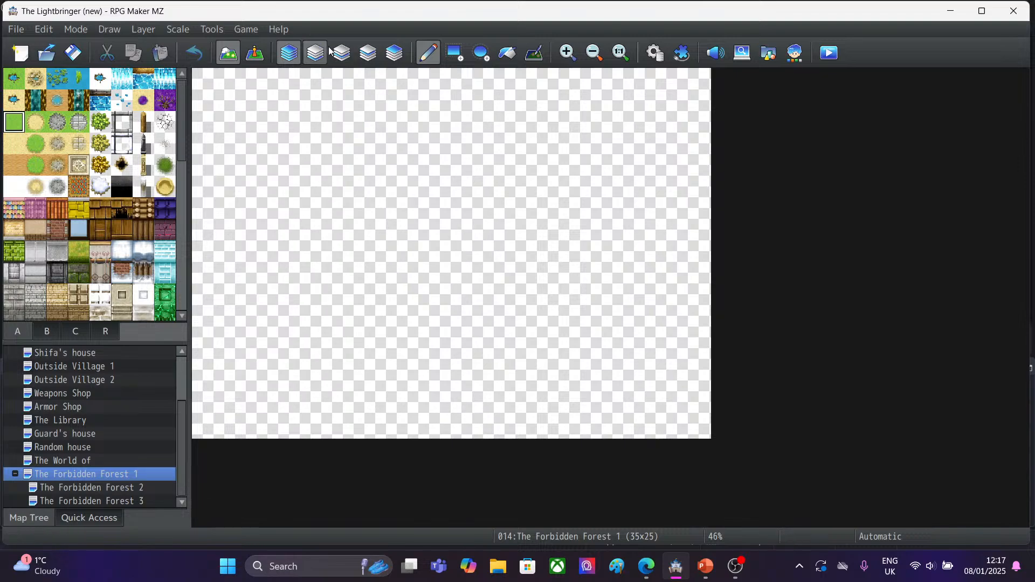
pyautogui.click(507, 53)
pyautogui.click(276, 122)
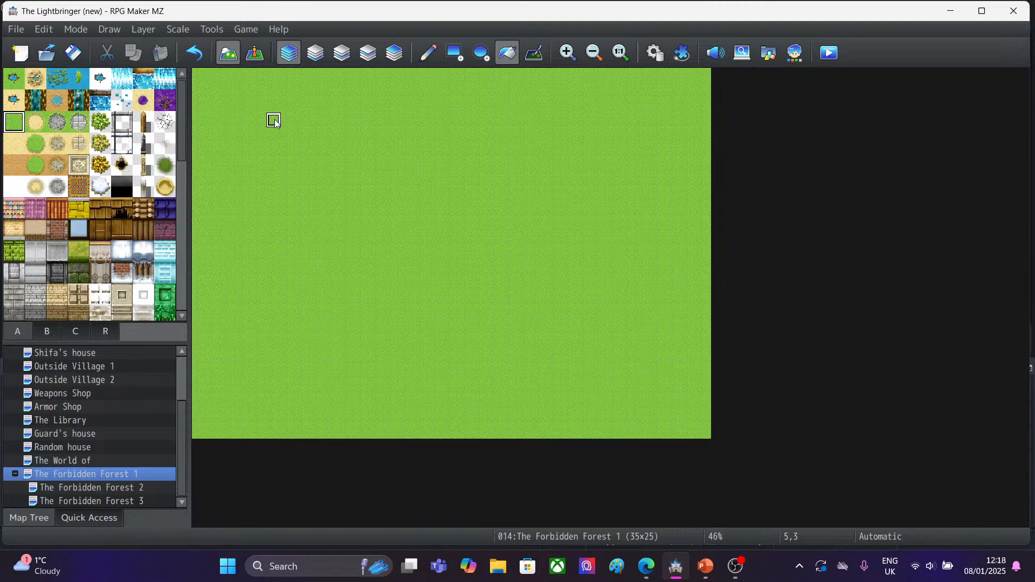
pyautogui.moveTo(183, 123); pyautogui.dragTo(193, 302)
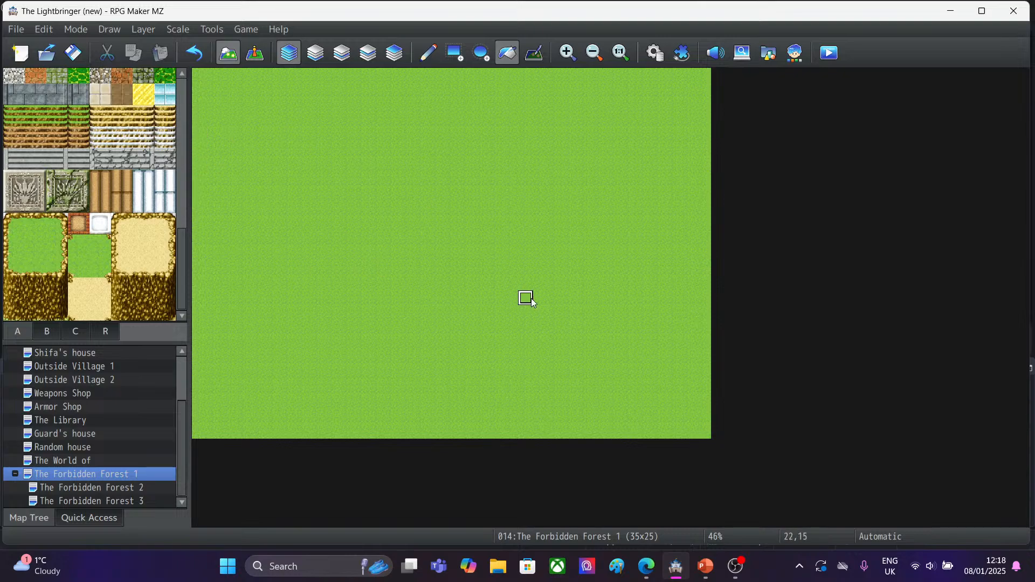
# Switch to the Location Inspirations presentation in PowerPoint and examine the forest map reference images on slides 2 to 5.
pyautogui.click(707, 570)
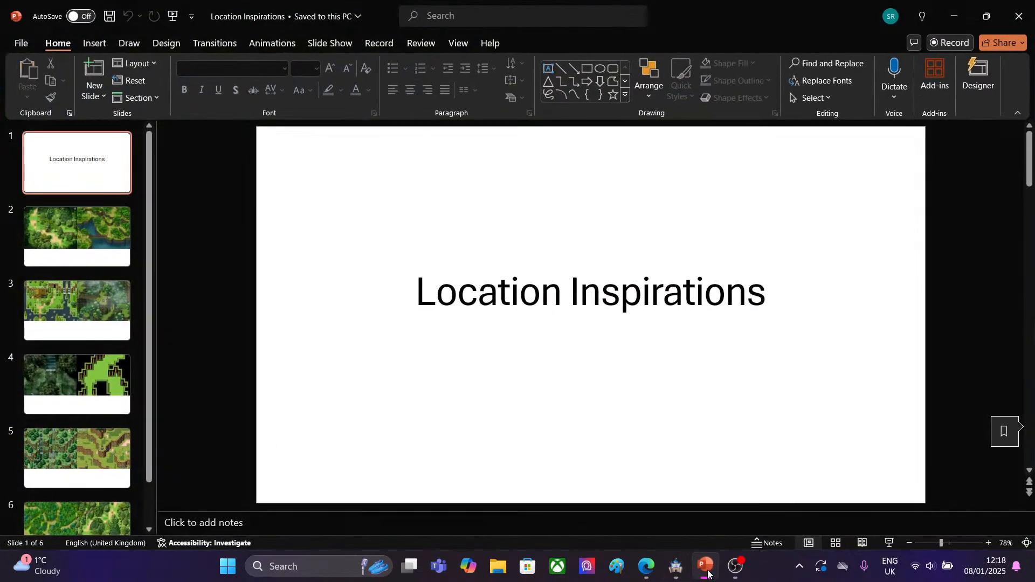
pyautogui.click(57, 239)
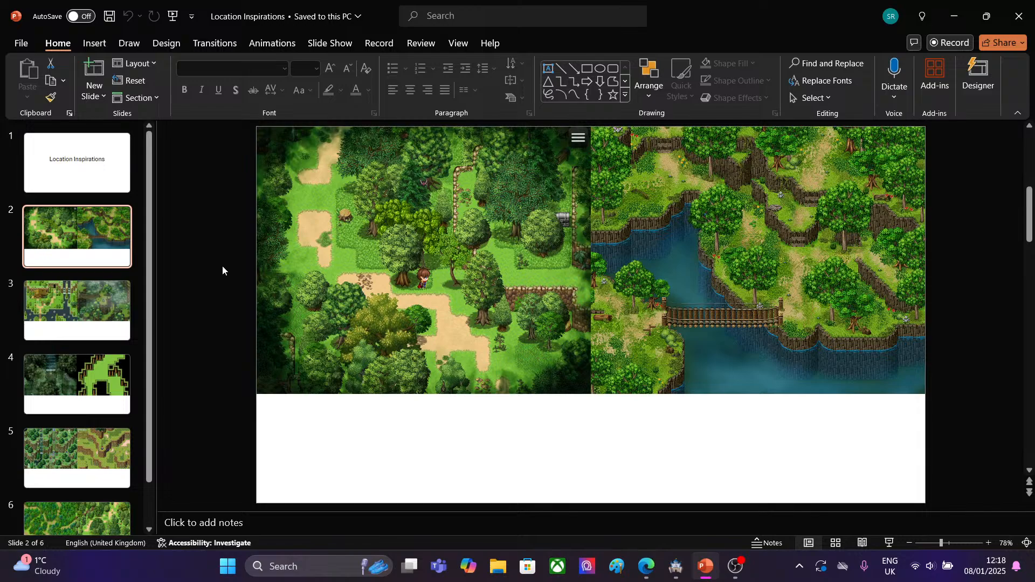
pyautogui.click(72, 311)
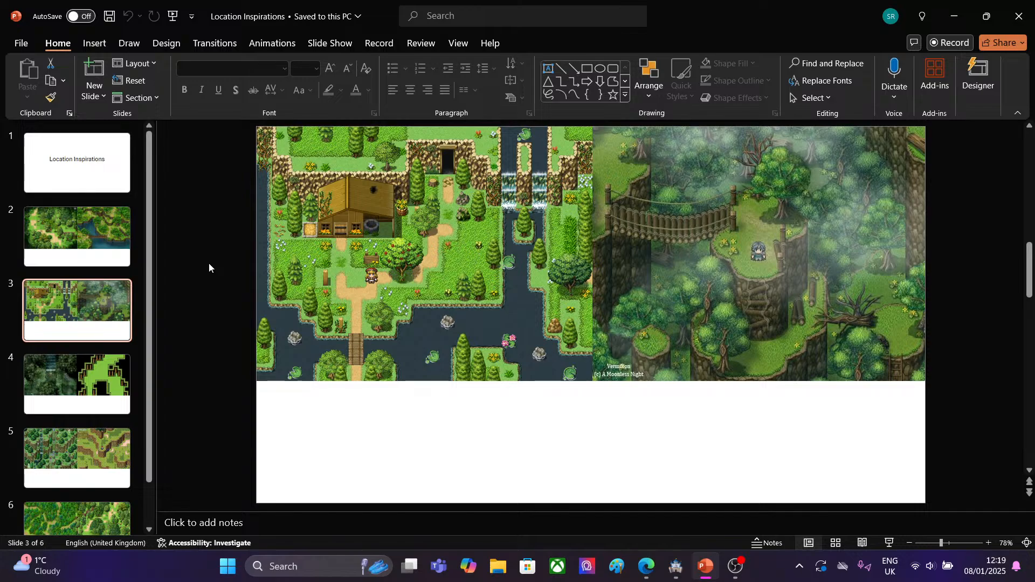
pyautogui.click(81, 378)
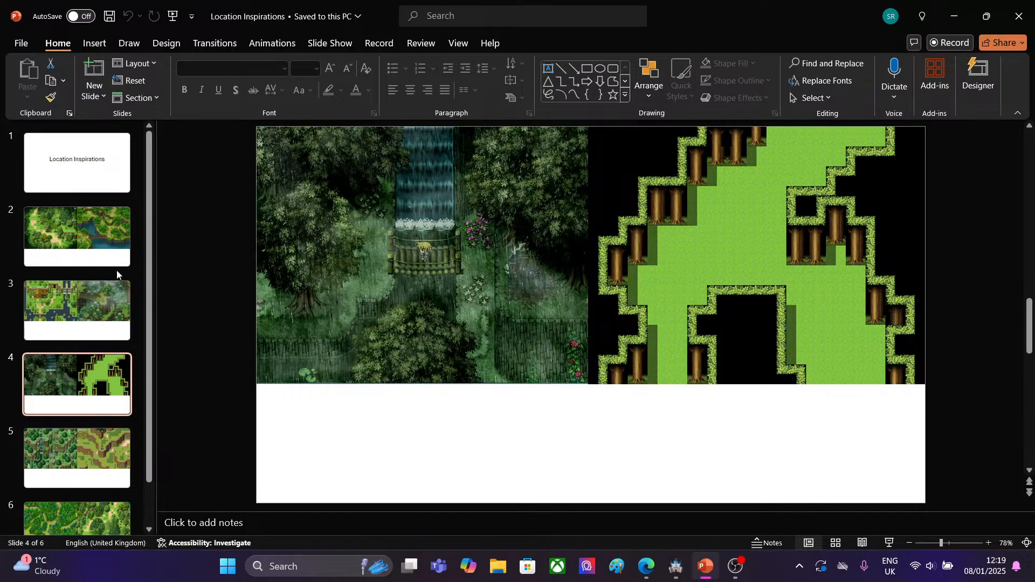
pyautogui.click(95, 318)
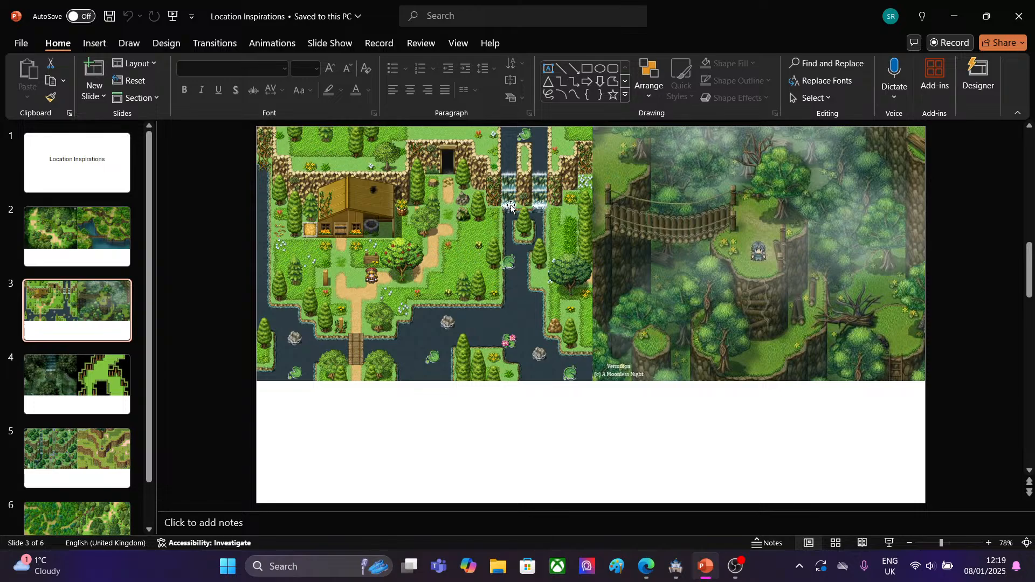
pyautogui.click(53, 257)
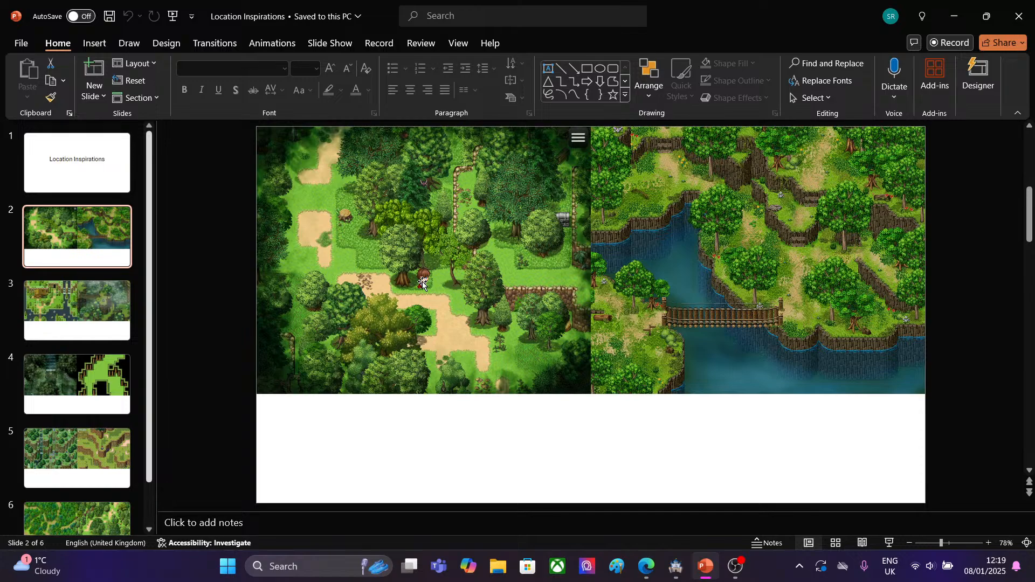
pyautogui.click(82, 437)
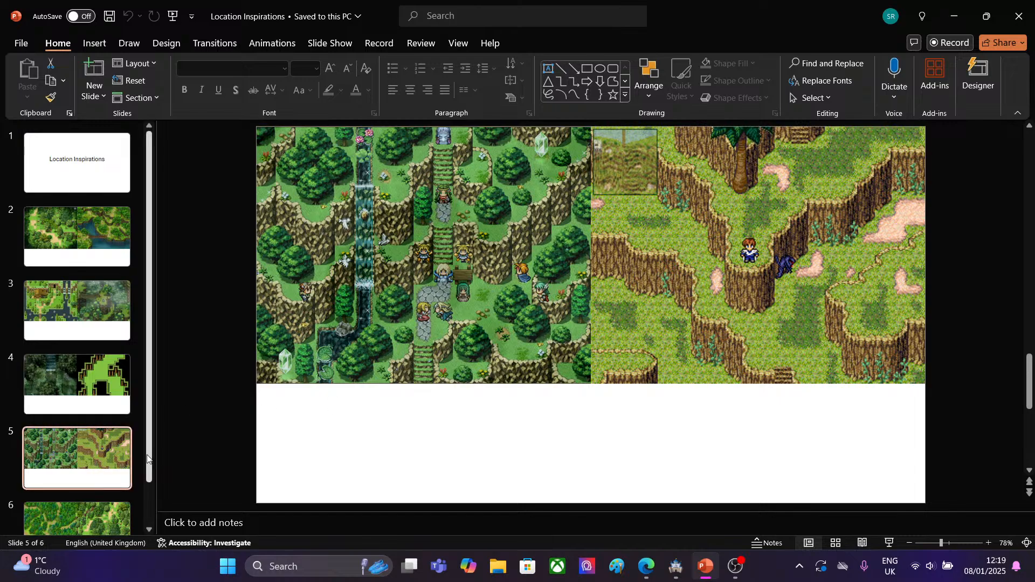
# Review the forest maps on slide 6 of Location Inspirations and the YouTube Studio live chat before returning to RPG Maker MZ.
pyautogui.scroll(-2, 95, 474)
pyautogui.click(97, 493)
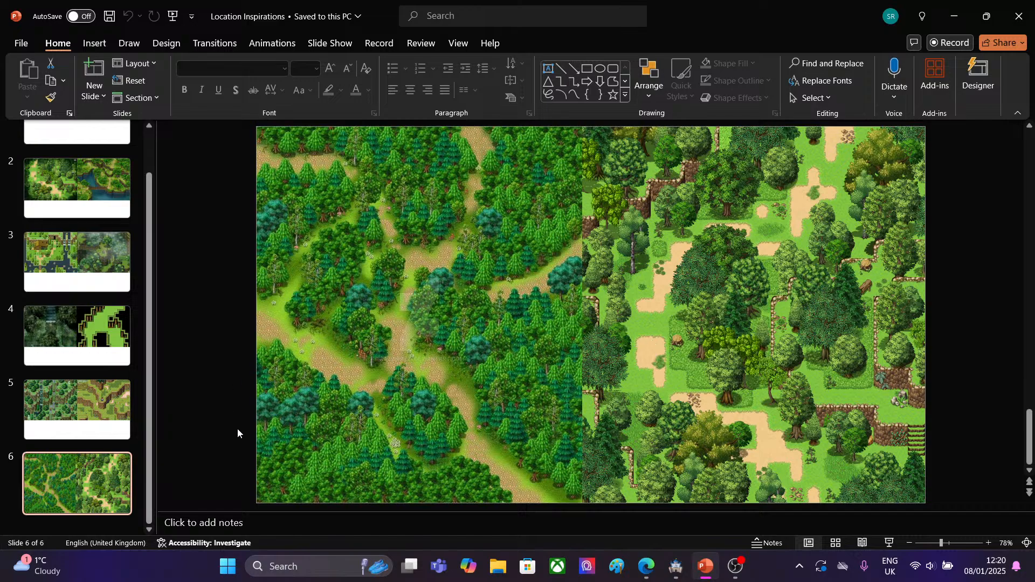
pyautogui.click(648, 571)
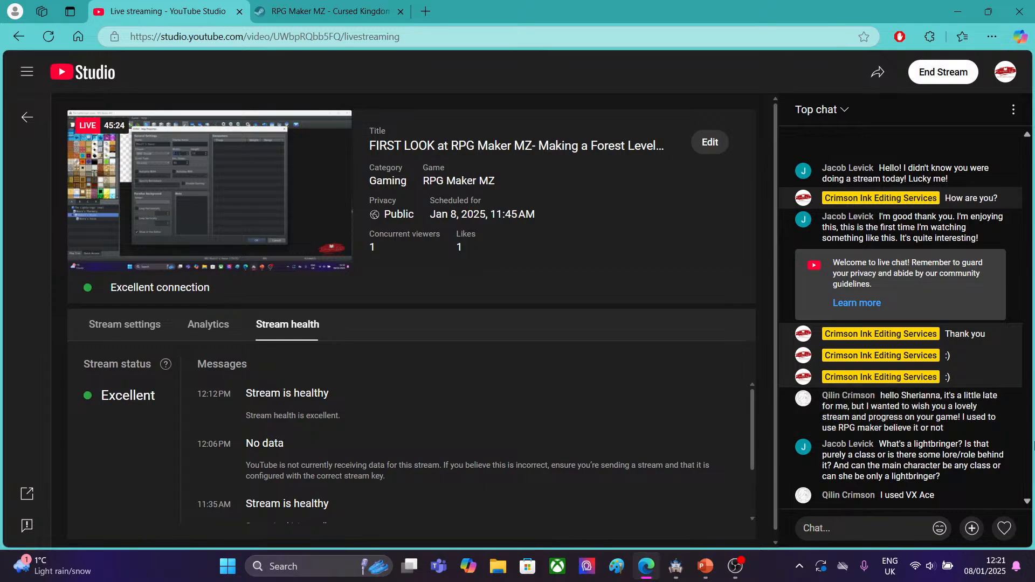
pyautogui.click(957, 11)
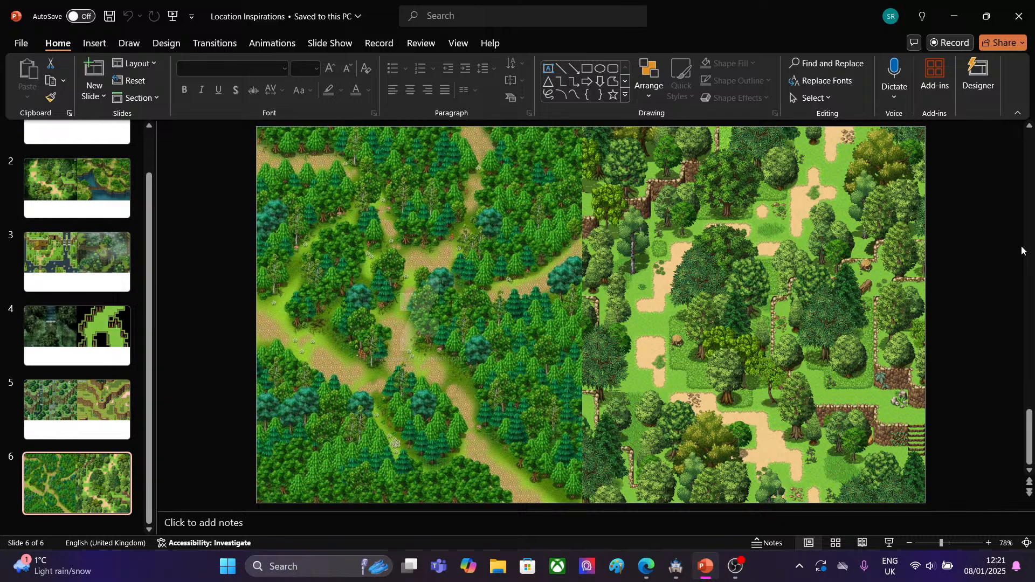
pyautogui.click(954, 16)
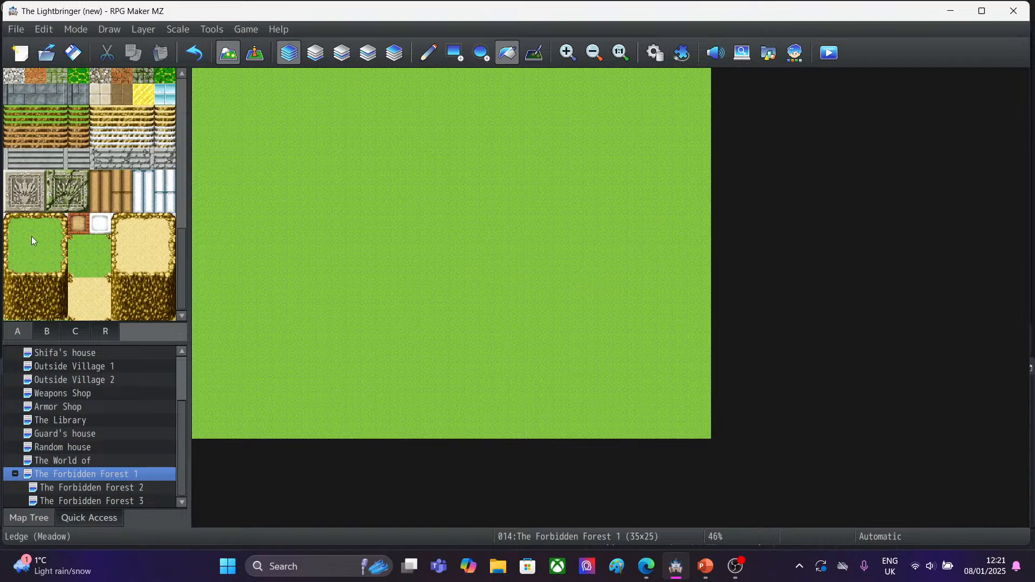
# Try filling The Forbidden Forest 1 map with the three-by-three-tile meadow cliff block, and undo the fill.
pyautogui.click(15, 279)
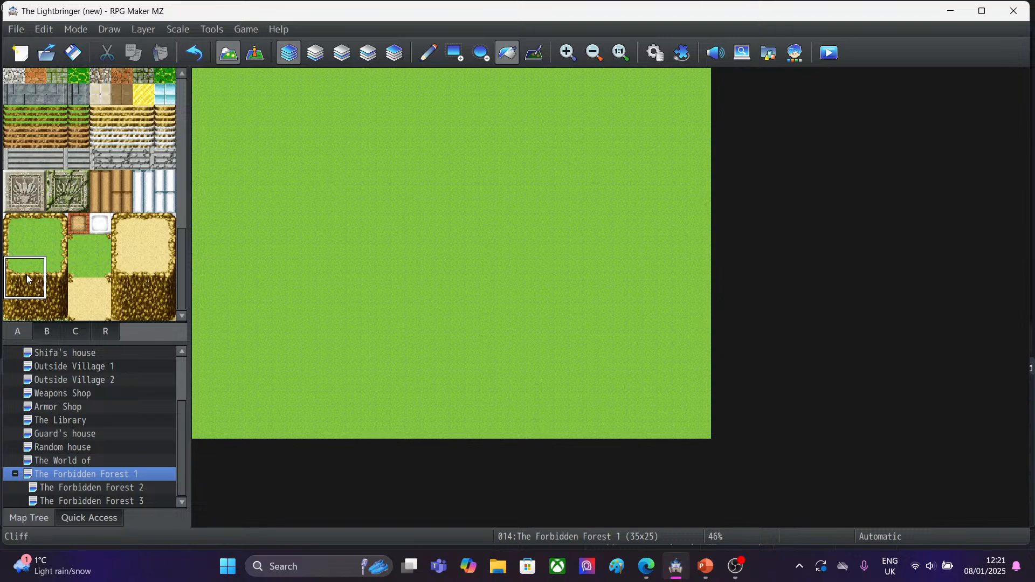
pyautogui.click(16, 271)
pyautogui.moveTo(20, 276); pyautogui.dragTo(60, 316)
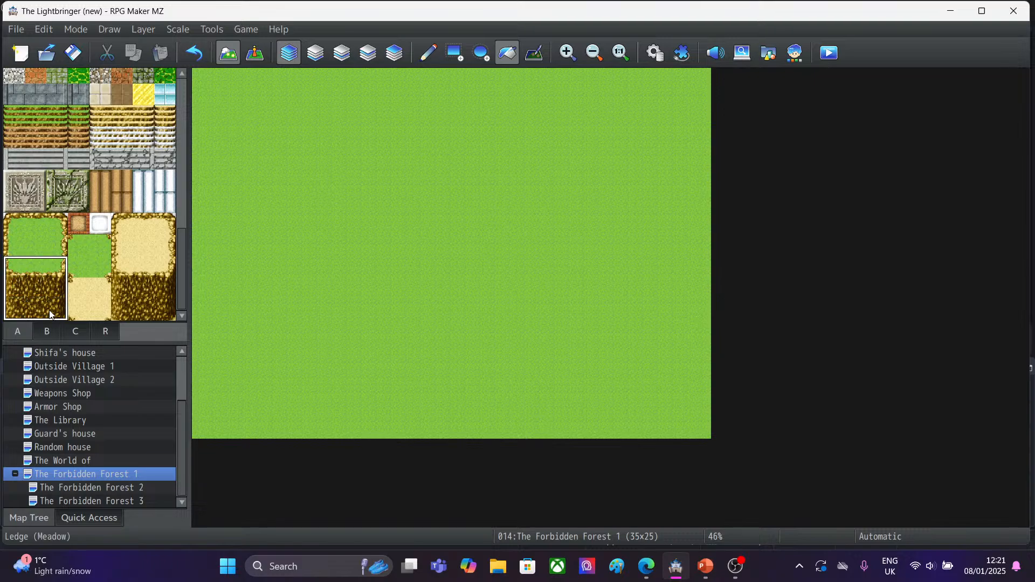
pyautogui.click(203, 78)
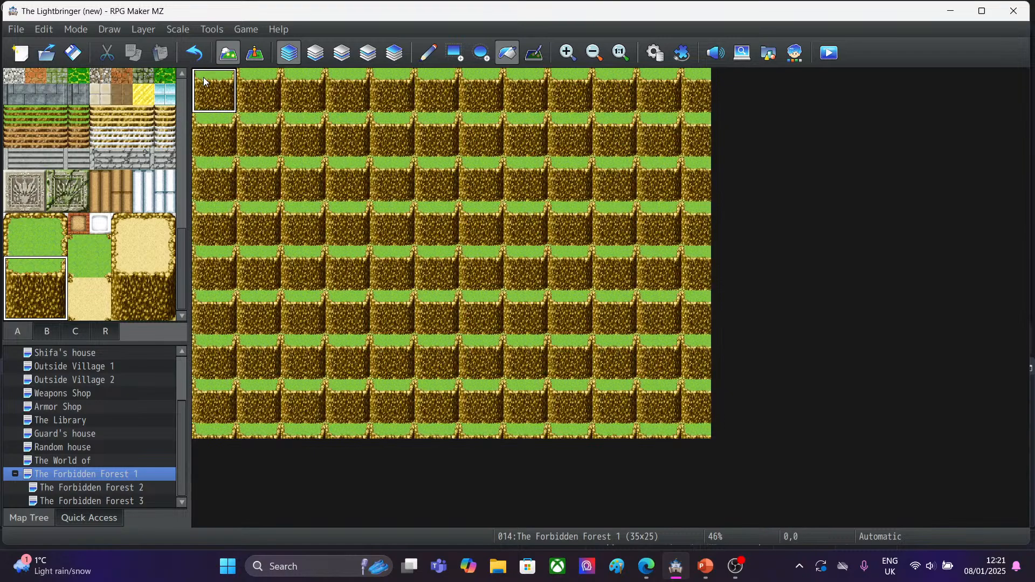
pyautogui.click(194, 52)
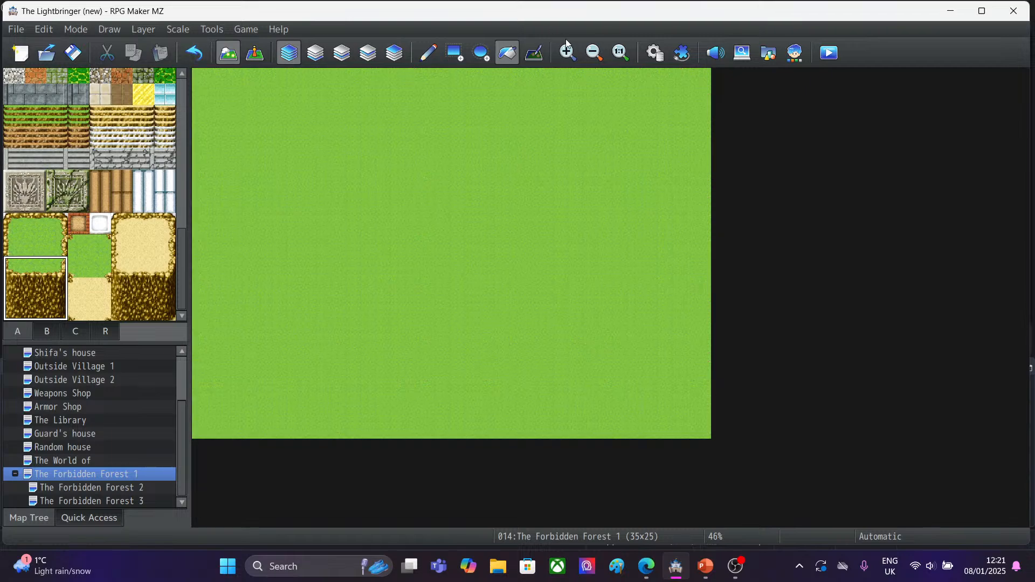
# Switch to the Pencil tool and try two stepped three-tile-wide meadow cliff blocks from the map's upper-left corner, undoing both.
pyautogui.click(428, 52)
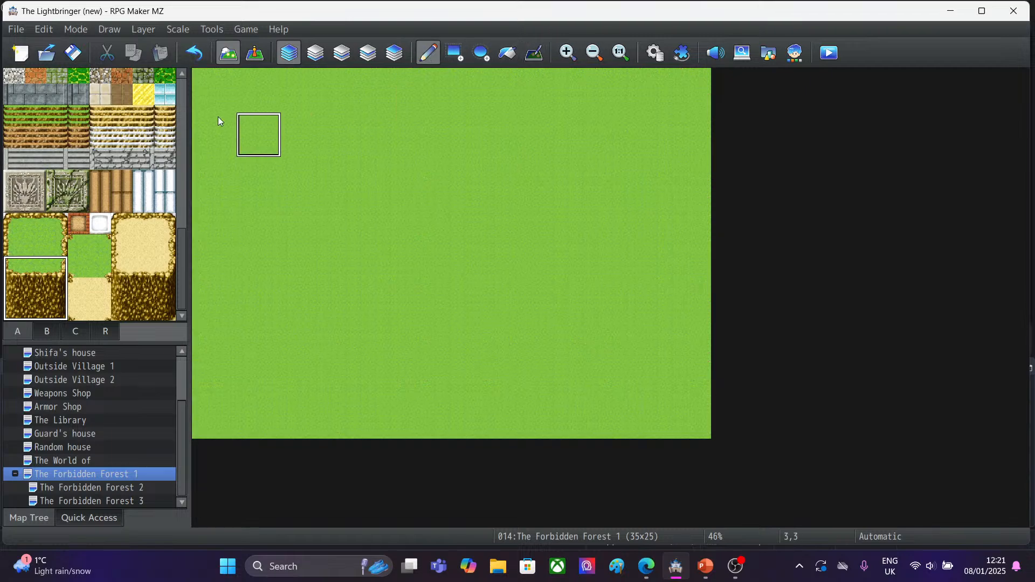
pyautogui.click(206, 79)
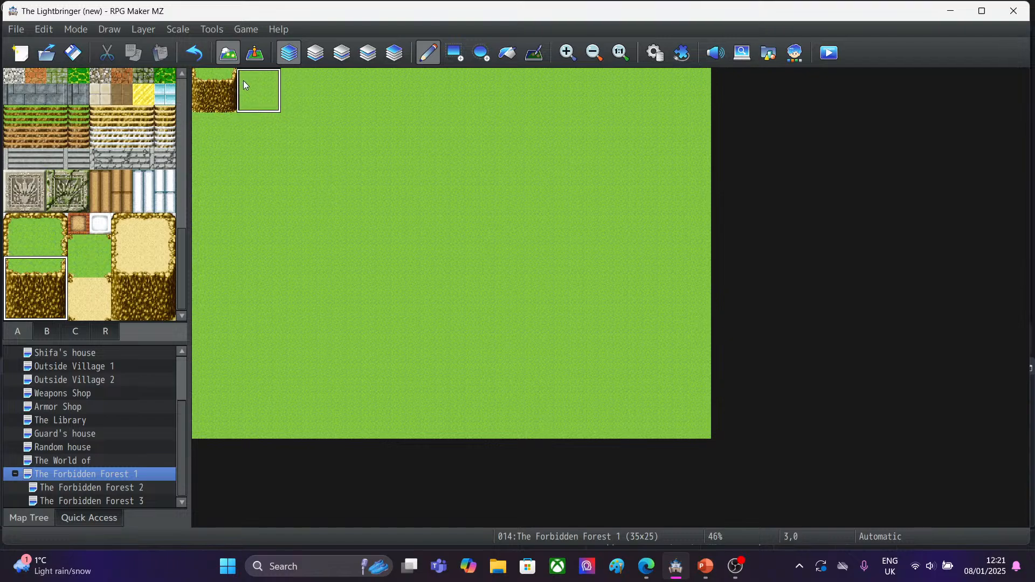
pyautogui.click(245, 95)
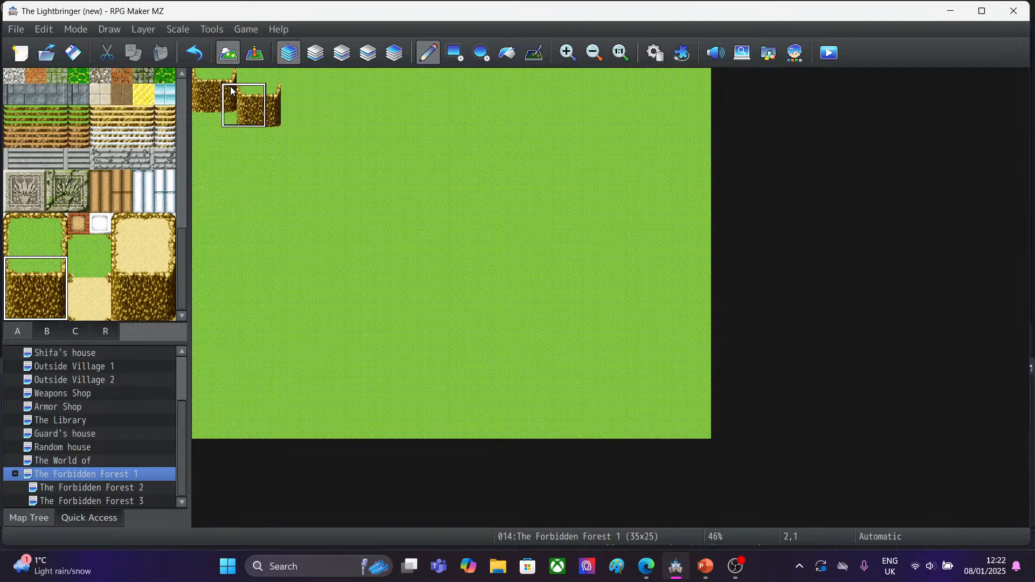
pyautogui.click(195, 53)
pyautogui.click(195, 53)
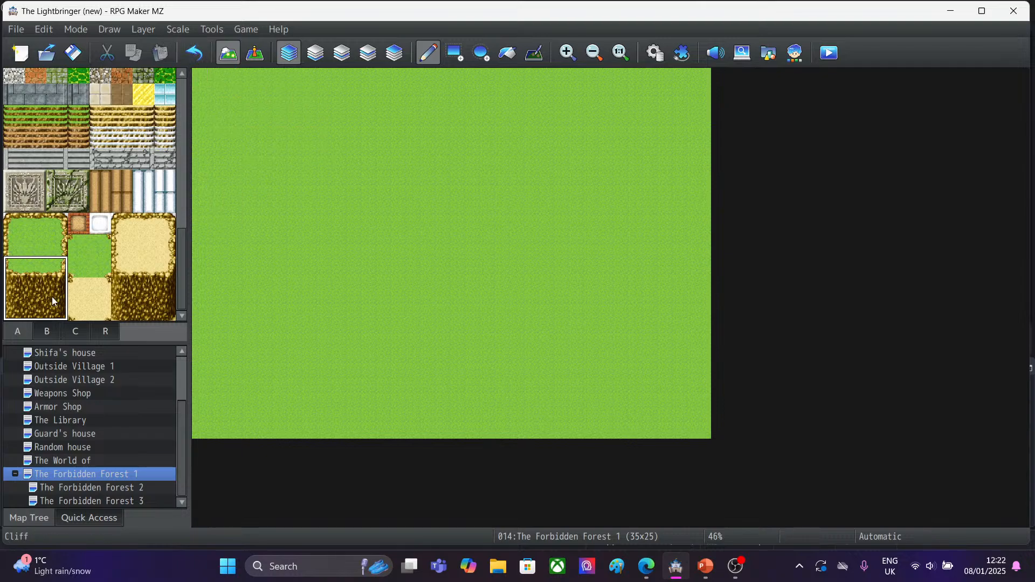
# Draw a three-tile-wide meadow cliff at the map's upper-left corner, using the left-edge columns and one middle column without the right edge.
pyautogui.click(13, 267)
pyautogui.moveTo(12, 265); pyautogui.dragTo(37, 310)
pyautogui.click(203, 79)
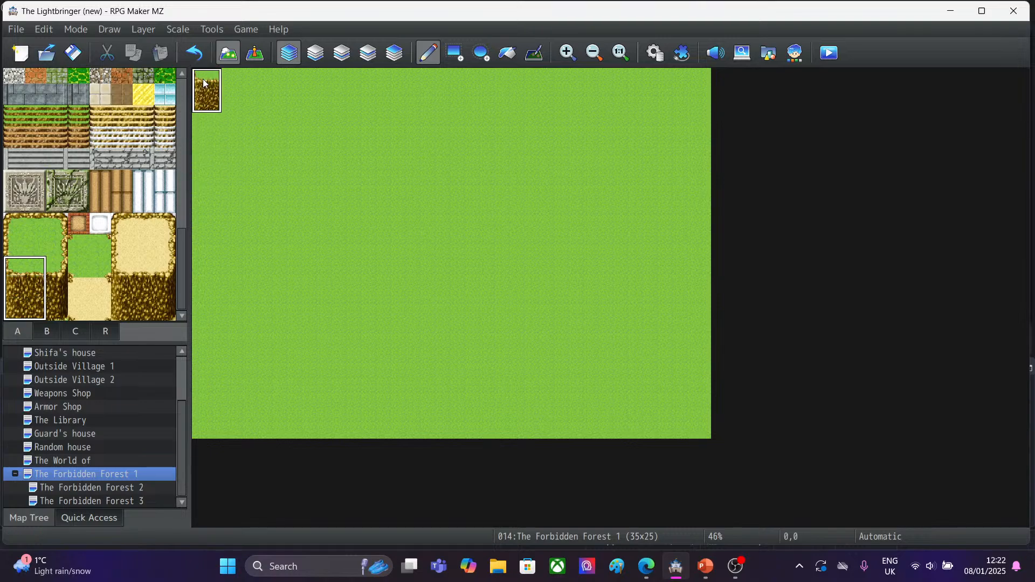
pyautogui.click(30, 284)
pyautogui.moveTo(32, 267); pyautogui.dragTo(30, 316)
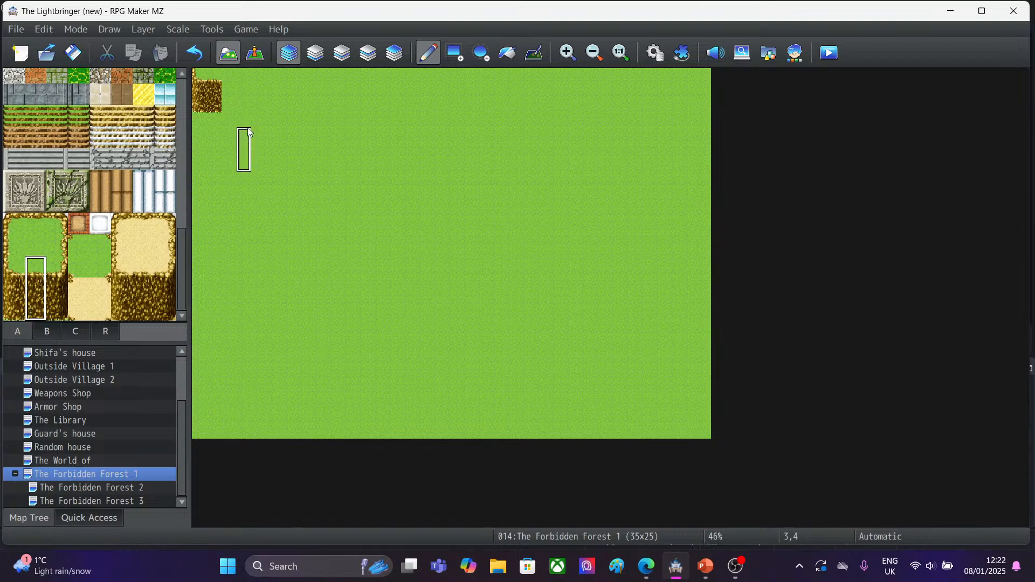
pyautogui.click(232, 79)
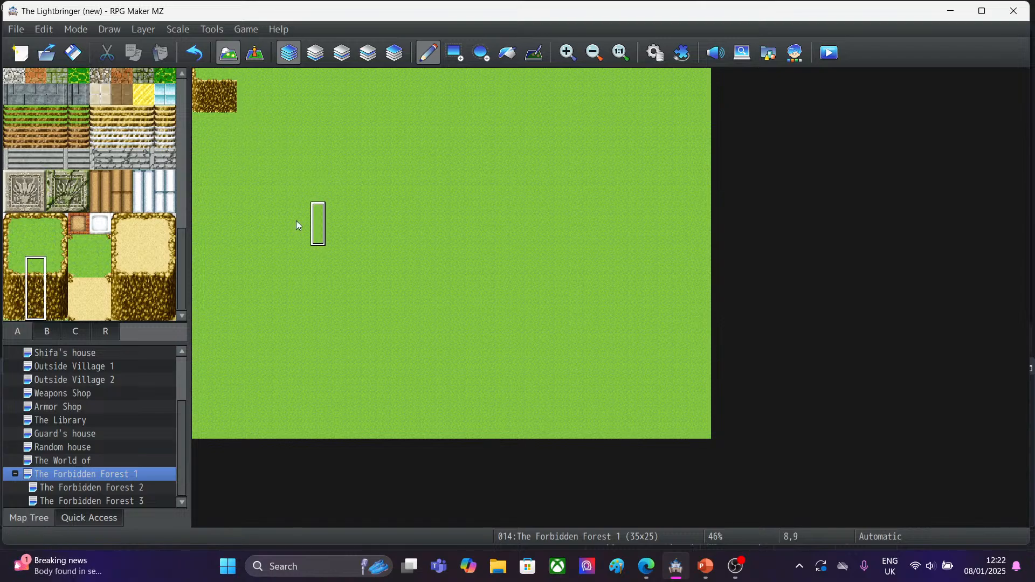
# Try closing the corner cliff with the right-edge cliff column, and undo it.
pyautogui.click(54, 273)
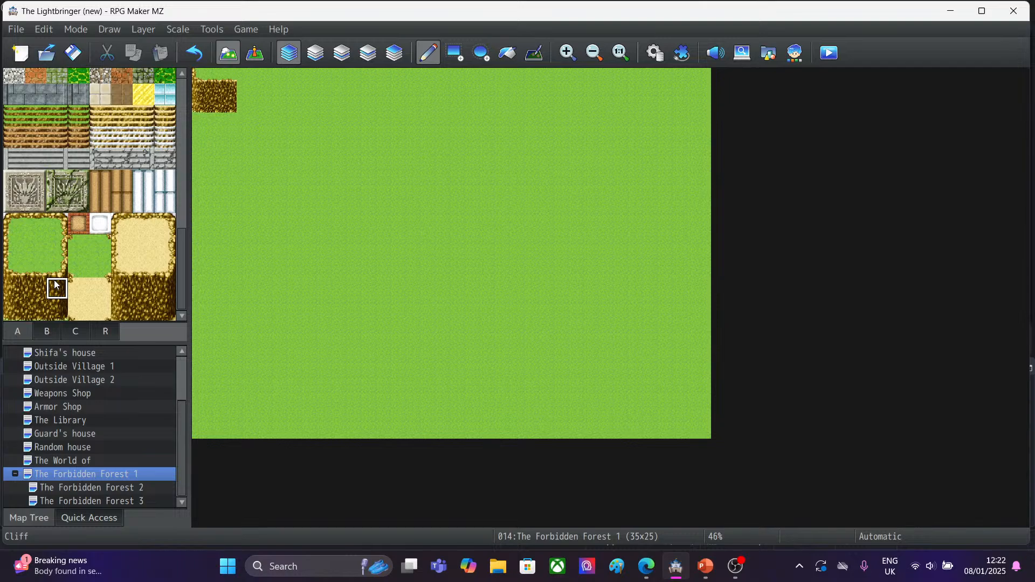
pyautogui.moveTo(54, 274); pyautogui.dragTo(57, 312)
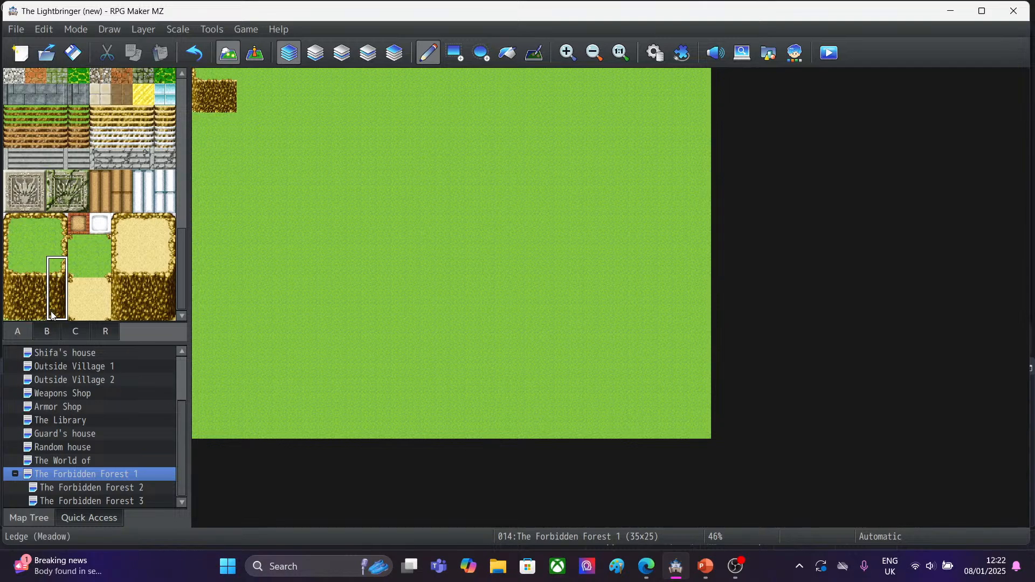
pyautogui.click(243, 86)
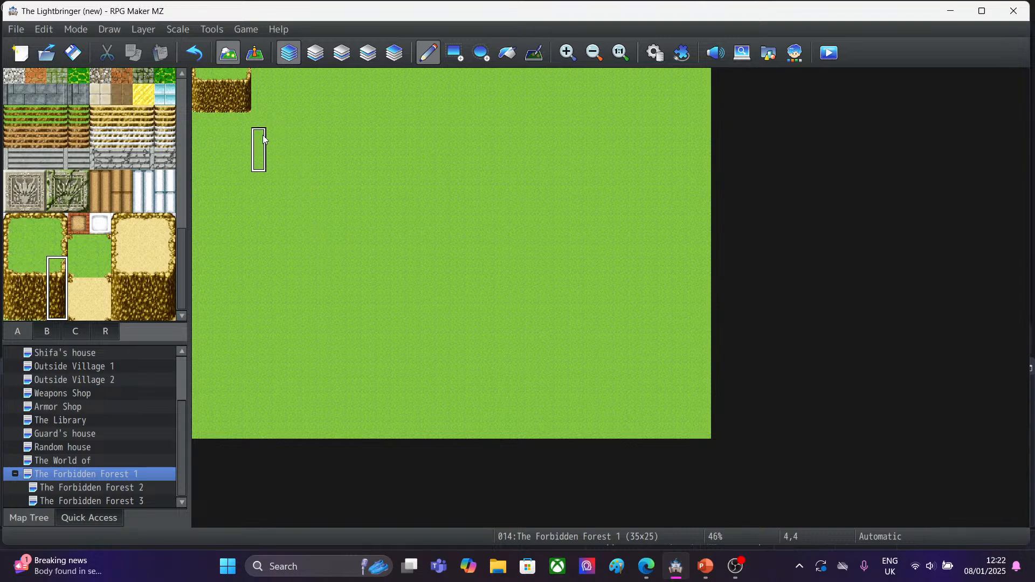
pyautogui.click(195, 53)
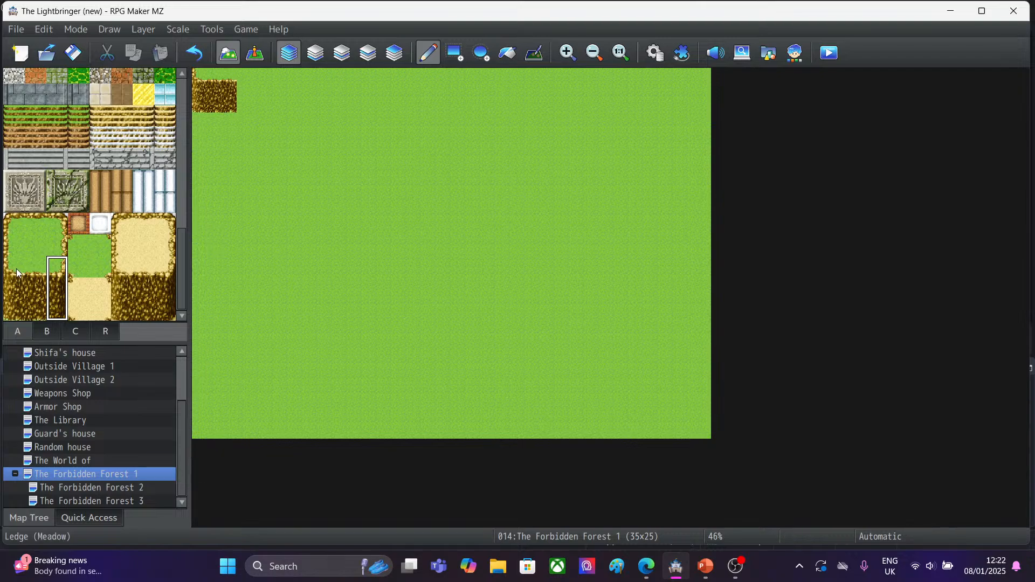
# Add a second meadow cliff section four tiles wide beside the corner cliff, one row lower, starting with its left edge.
pyautogui.moveTo(16, 269); pyautogui.dragTo(33, 318)
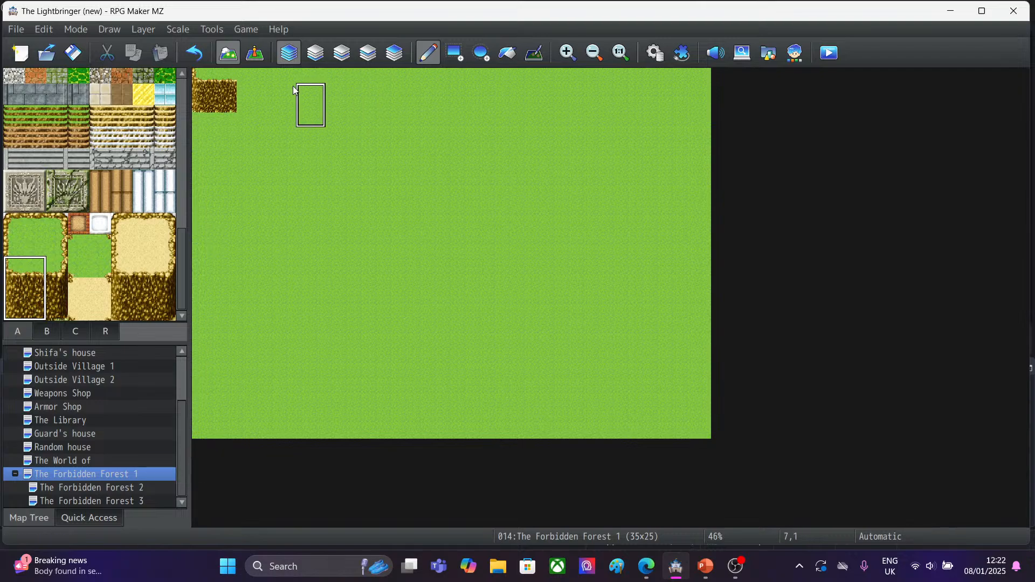
pyautogui.click(241, 93)
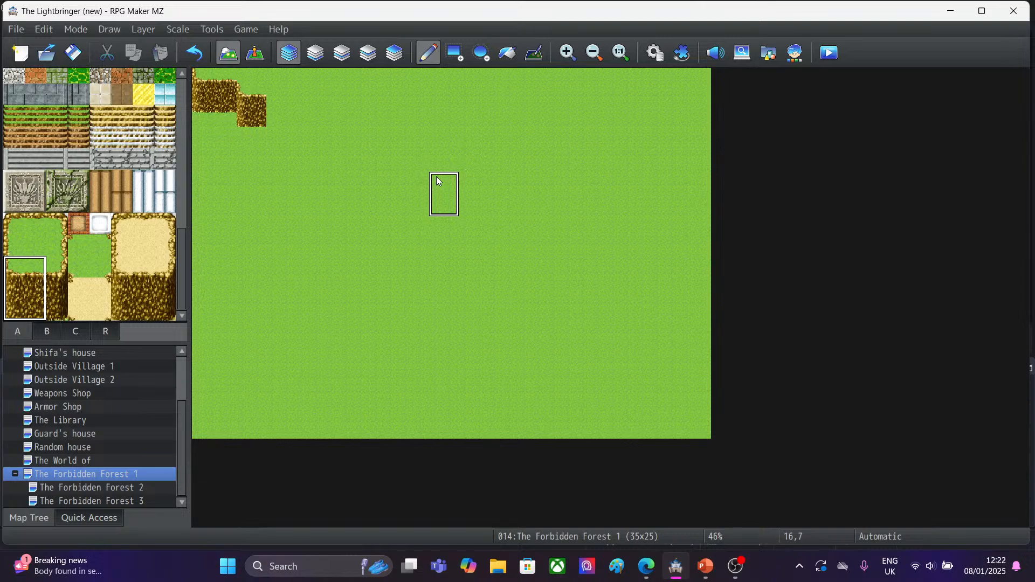
pyautogui.moveTo(36, 265); pyautogui.dragTo(36, 313)
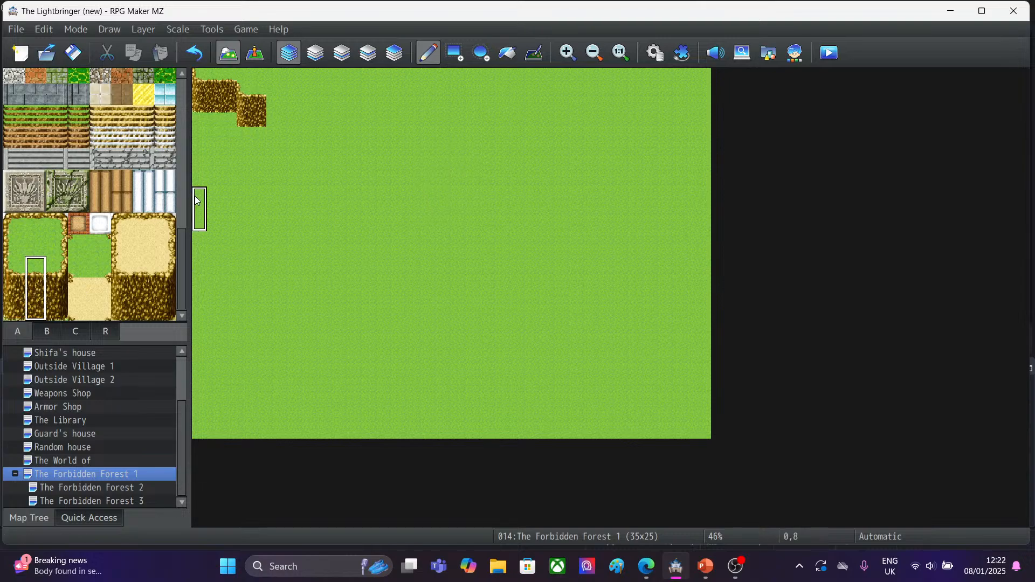
pyautogui.click(273, 90)
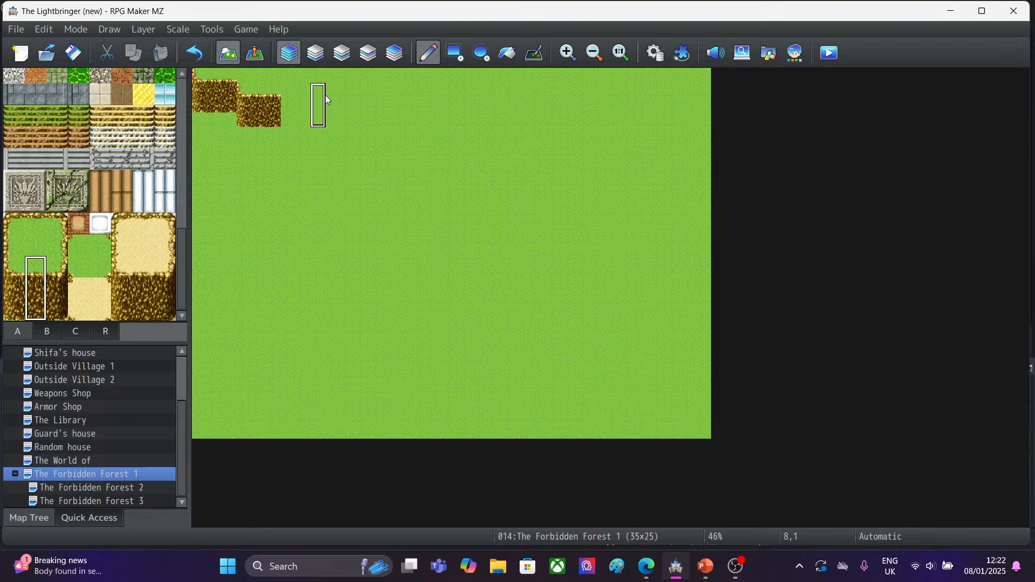
pyautogui.click(288, 113)
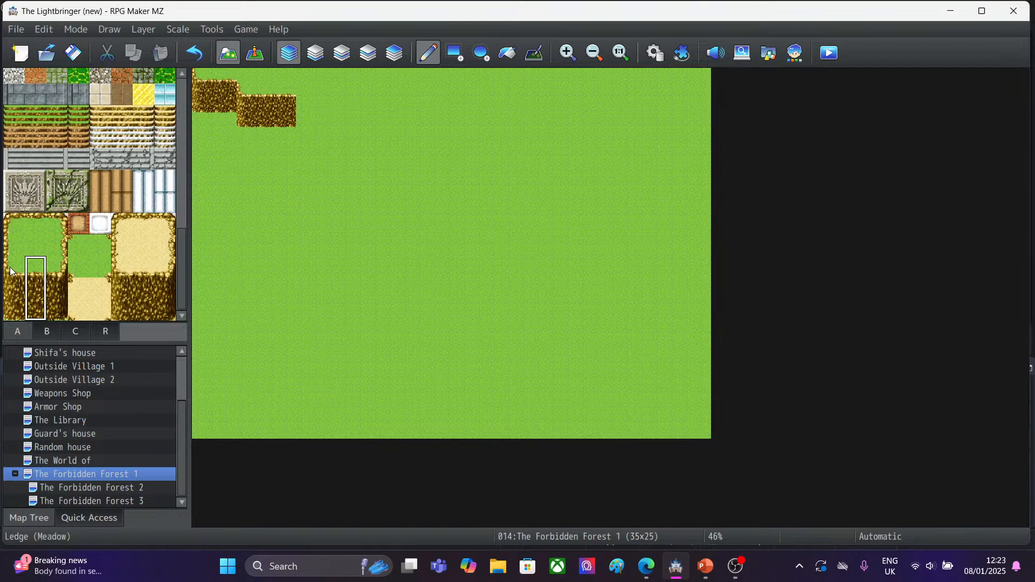
# Continue the stepped cliff with a third section four tiles wide, one row below the second section, using left-edge and middle columns.
pyautogui.moveTo(8, 269); pyautogui.dragTo(41, 317)
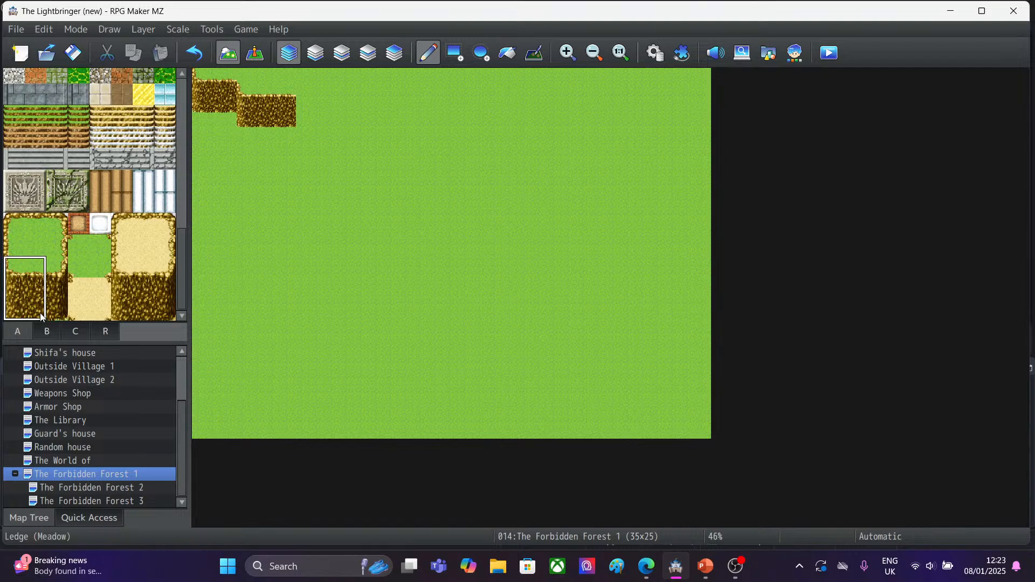
pyautogui.click(311, 105)
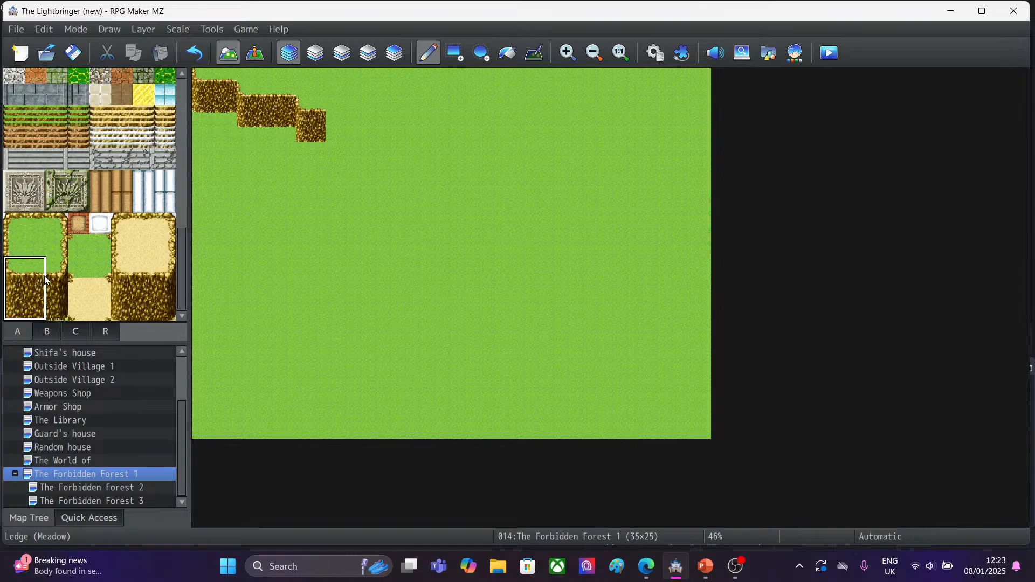
pyautogui.moveTo(33, 267); pyautogui.dragTo(36, 310)
pyautogui.click(333, 108)
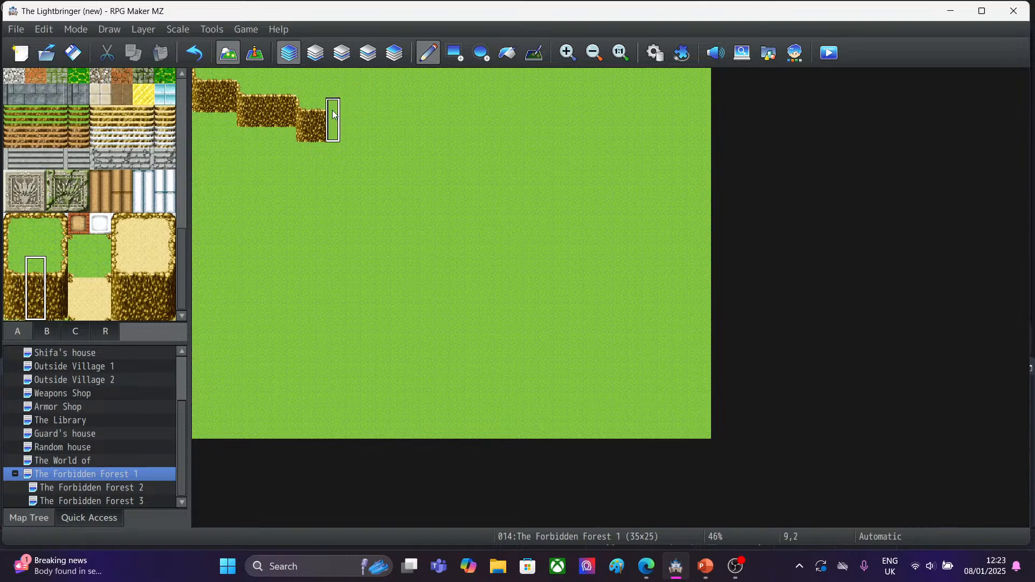
pyautogui.click(349, 121)
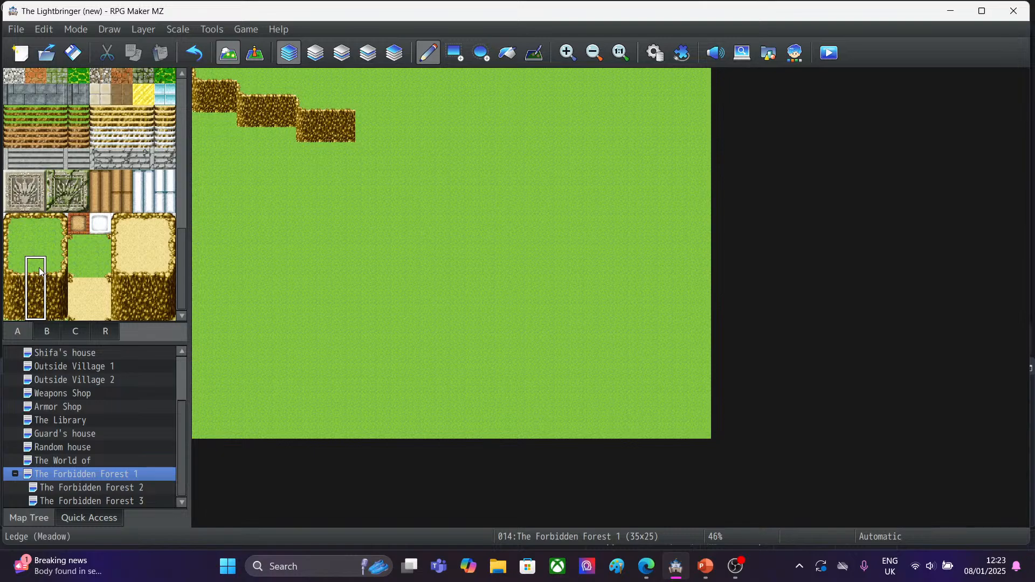
# Try ending the stepped cliff with a two-tile-wide right-edge piece one row below the third section, and undo it.
pyautogui.moveTo(36, 279); pyautogui.dragTo(58, 309)
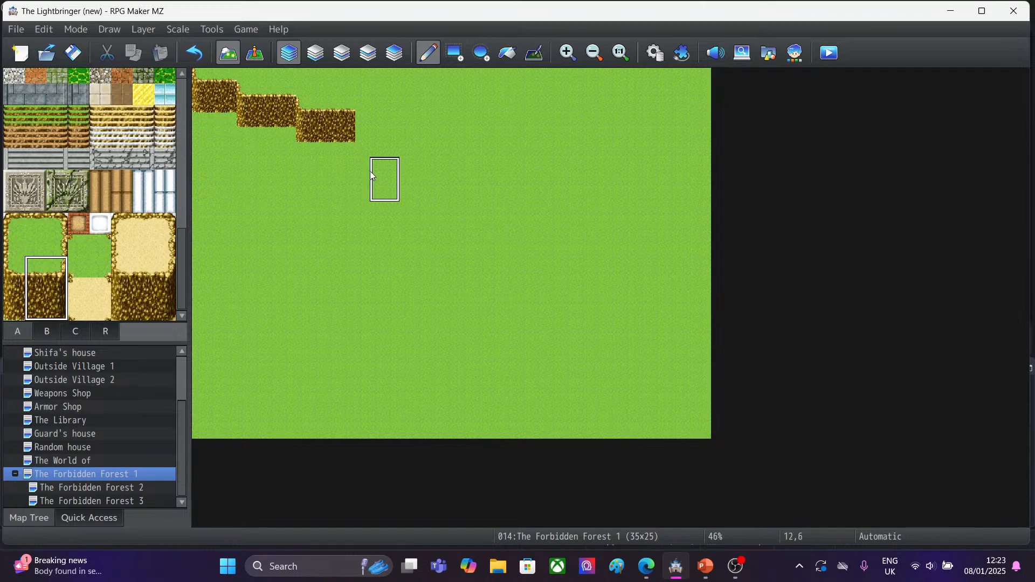
pyautogui.click(358, 123)
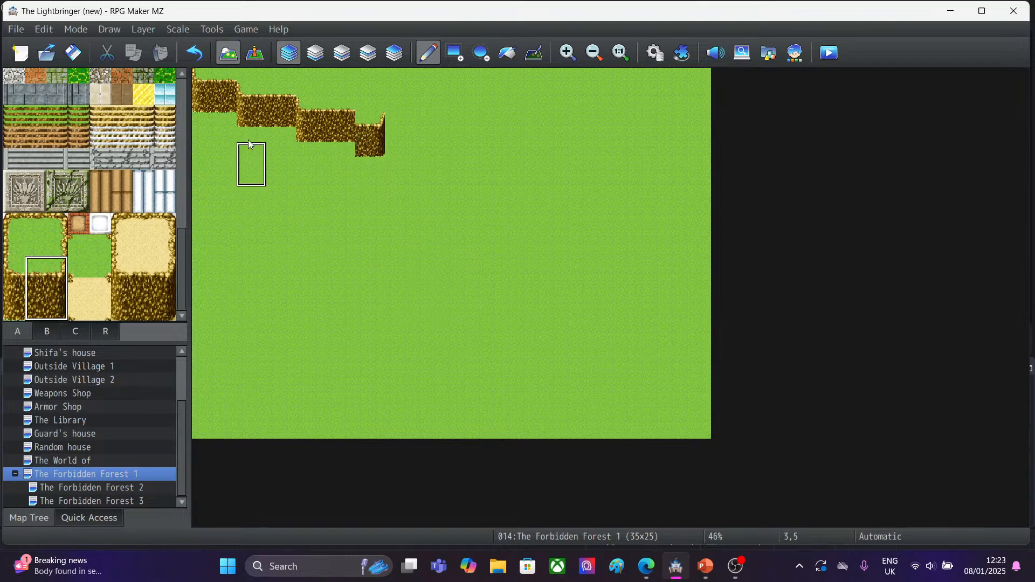
pyautogui.click(194, 52)
# Add a fourth meadow cliff section three tiles wide, one row below the third section, using left-edge and middle columns.
pyautogui.click(11, 272)
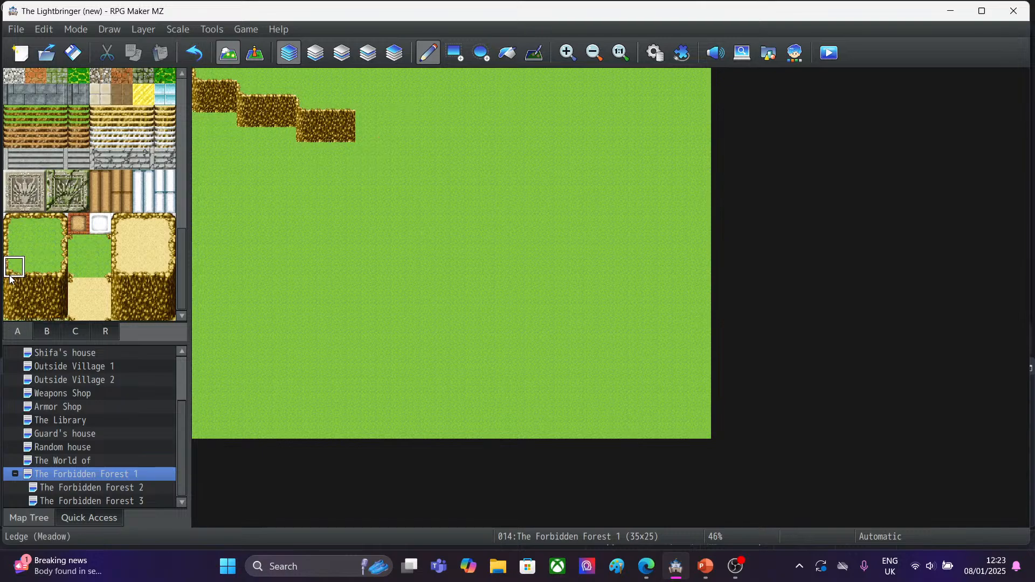
pyautogui.moveTo(10, 277); pyautogui.dragTo(33, 310)
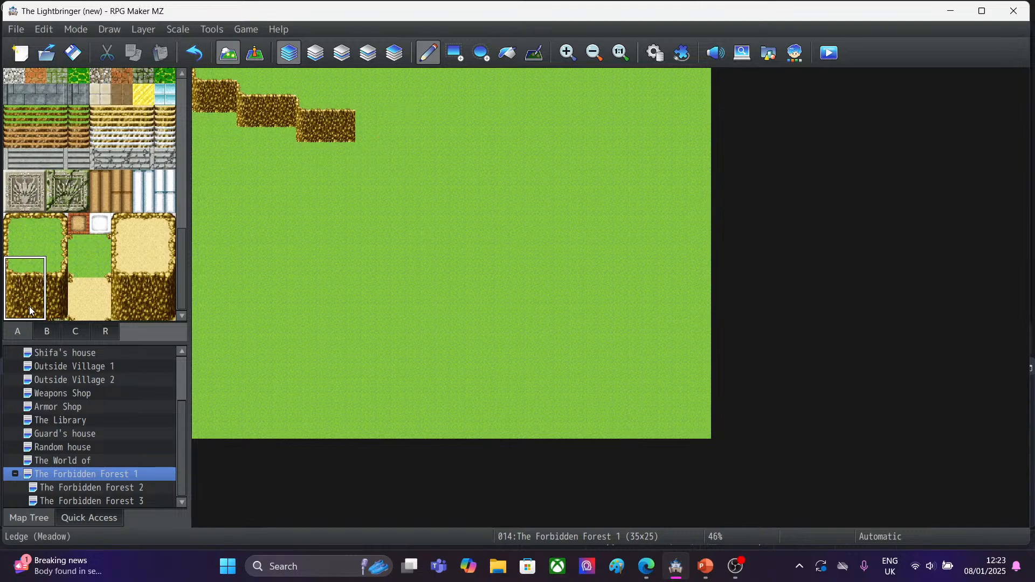
pyautogui.click(365, 121)
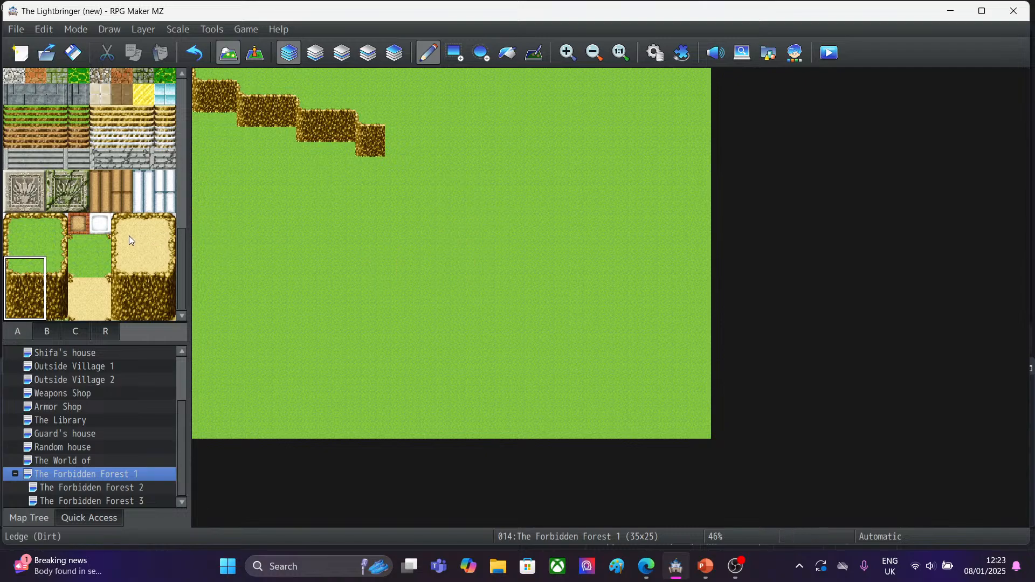
pyautogui.moveTo(32, 269); pyautogui.dragTo(34, 310)
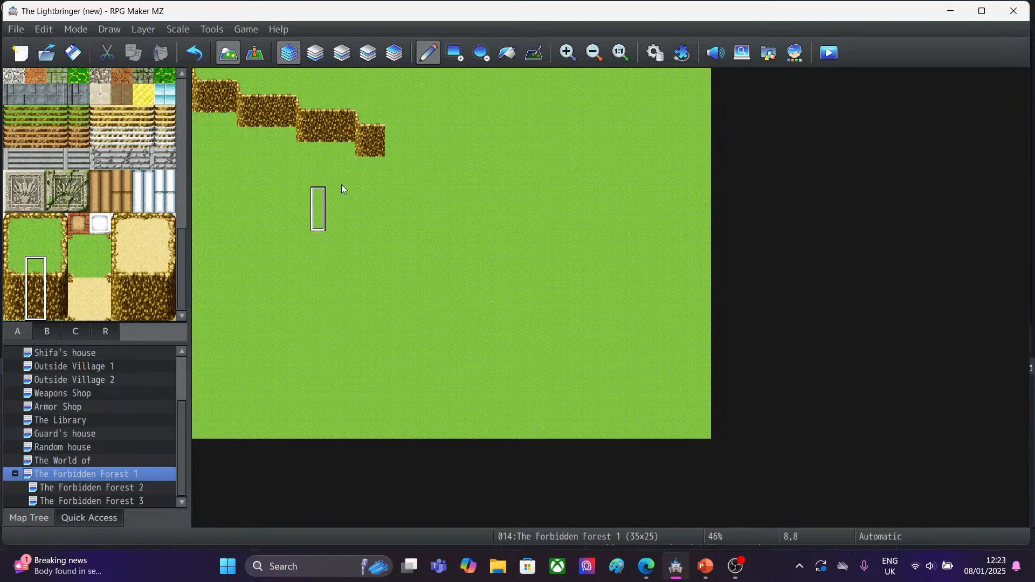
pyautogui.click(392, 116)
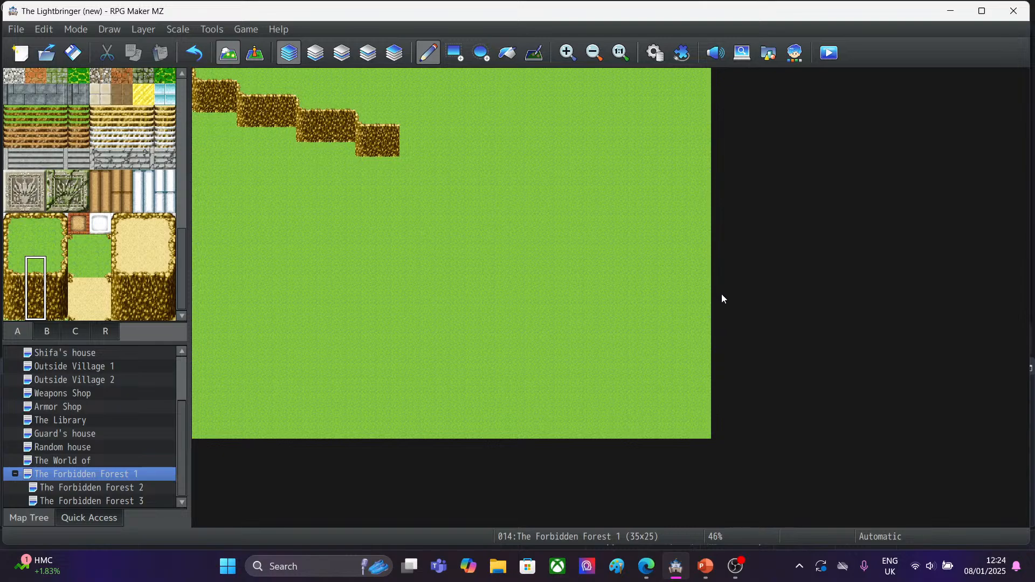
# Add a fifth meadow cliff section four tiles wide, one row below the fourth section, using left-edge and middle columns.
pyautogui.click(19, 272)
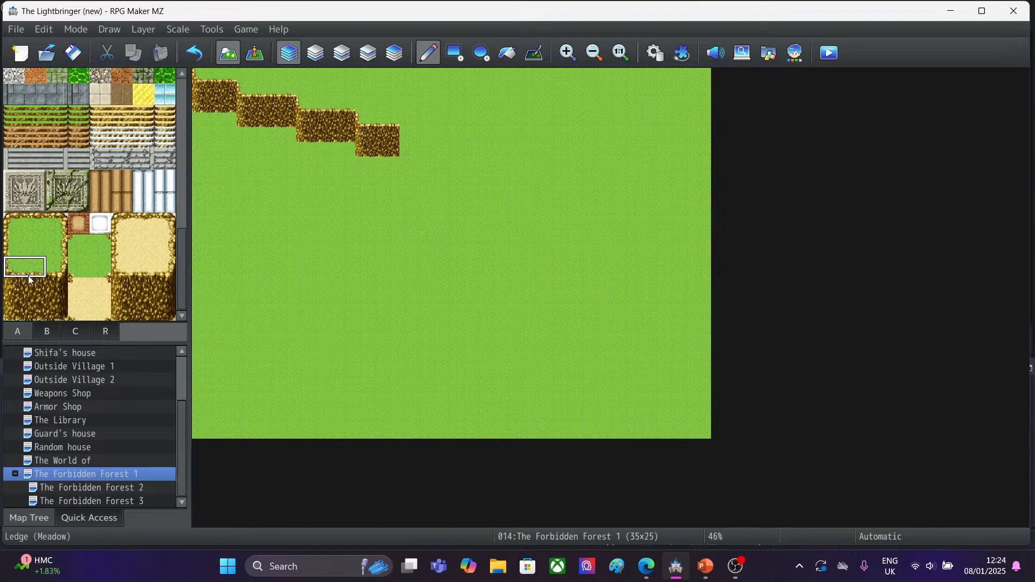
pyautogui.click(405, 132)
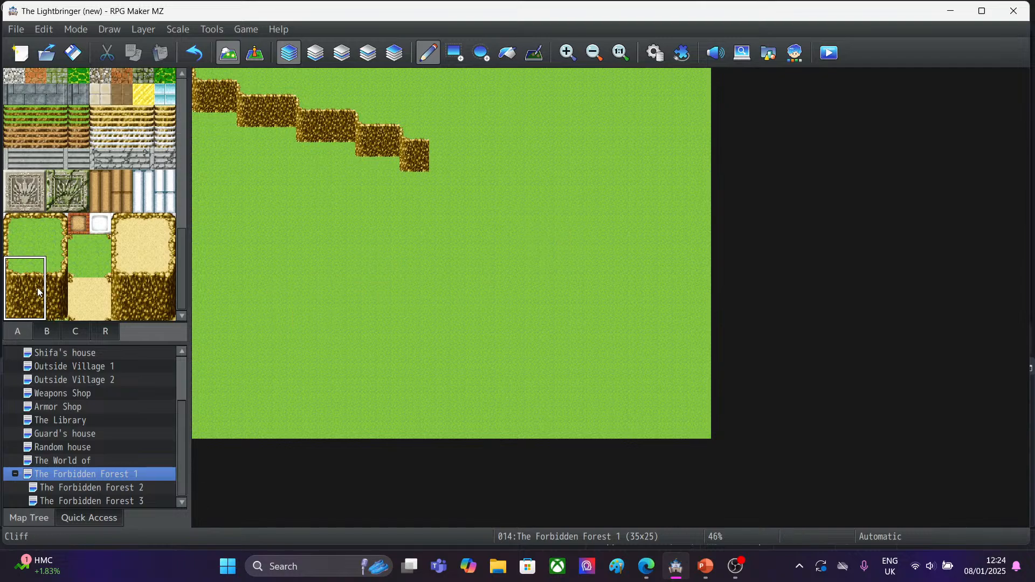
pyautogui.click(455, 140)
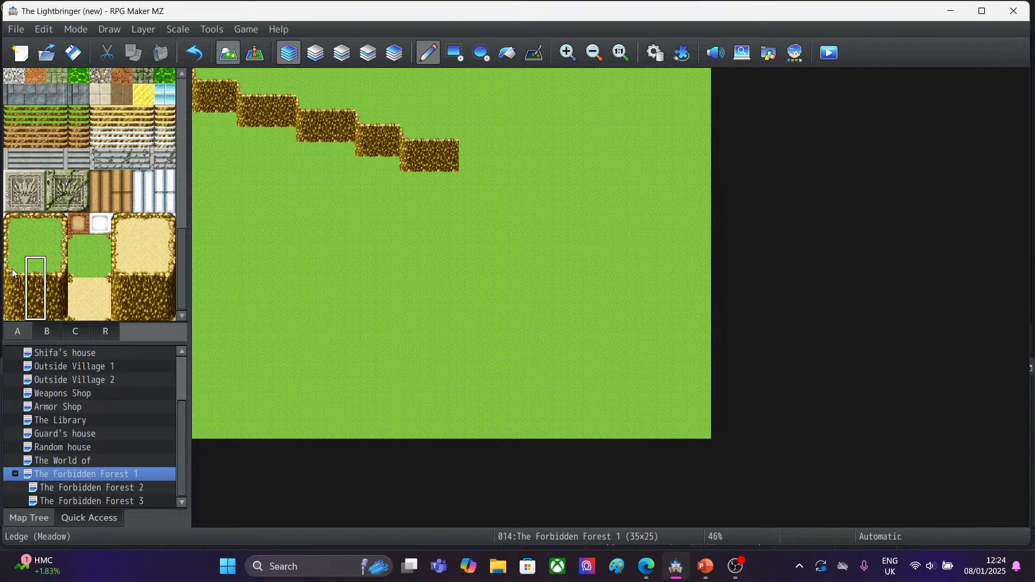
# Try raising the cliff one row after the fifth section with a two-tile-wide left-edge piece and a right-edge piece, undoing each.
pyautogui.moveTo(13, 268); pyautogui.dragTo(34, 313)
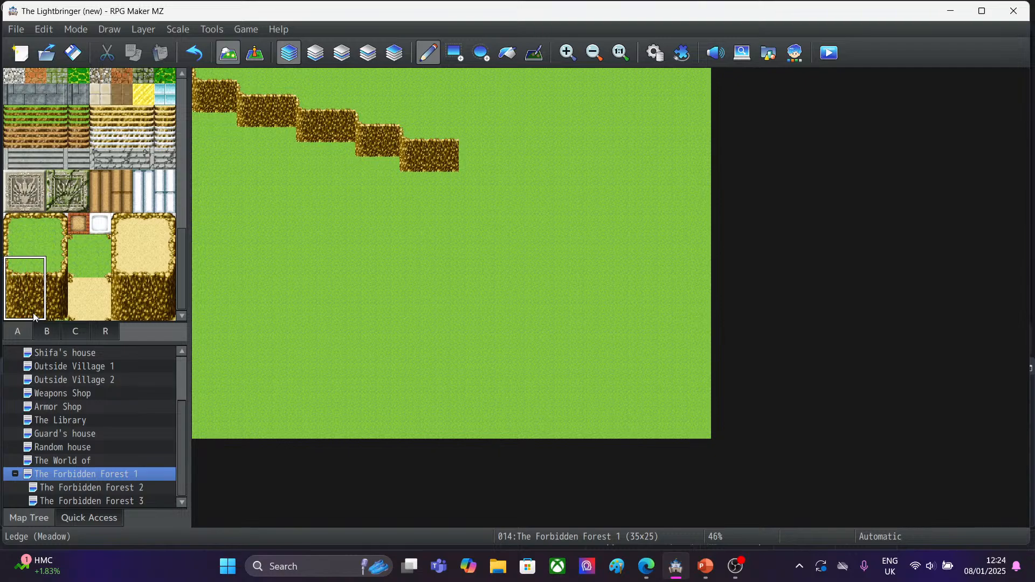
pyautogui.click(466, 129)
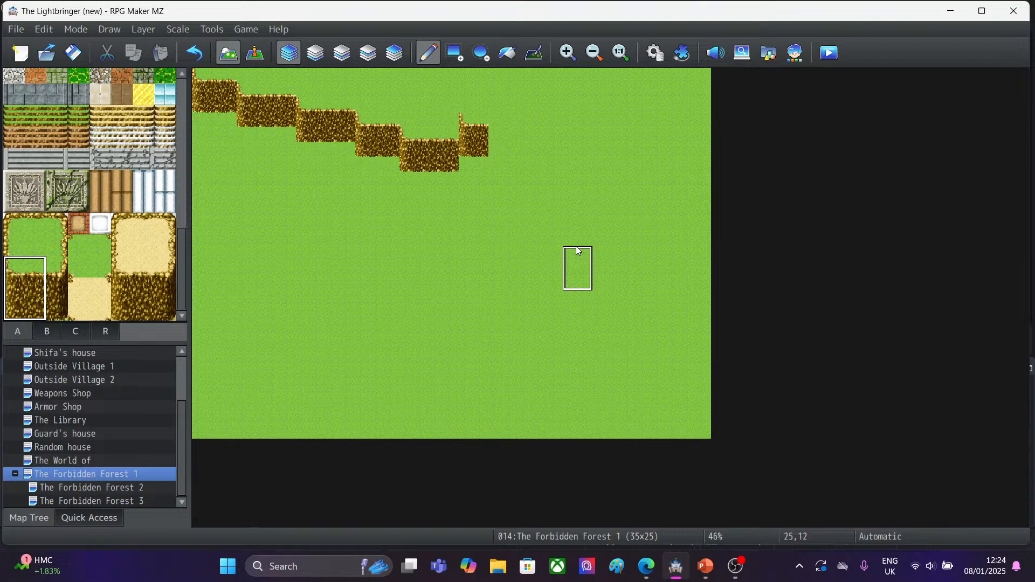
pyautogui.click(195, 54)
pyautogui.click(49, 276)
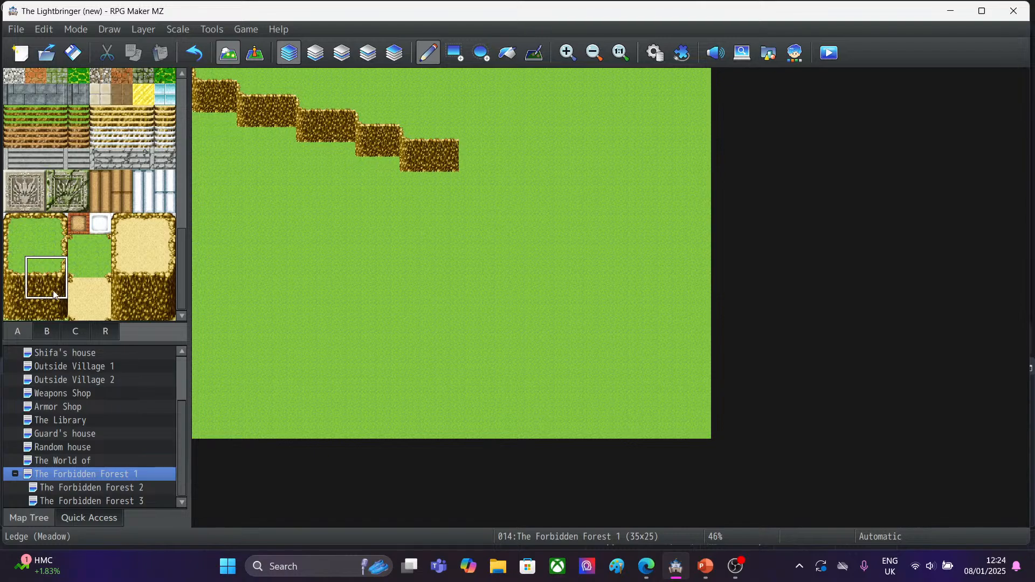
pyautogui.click(467, 127)
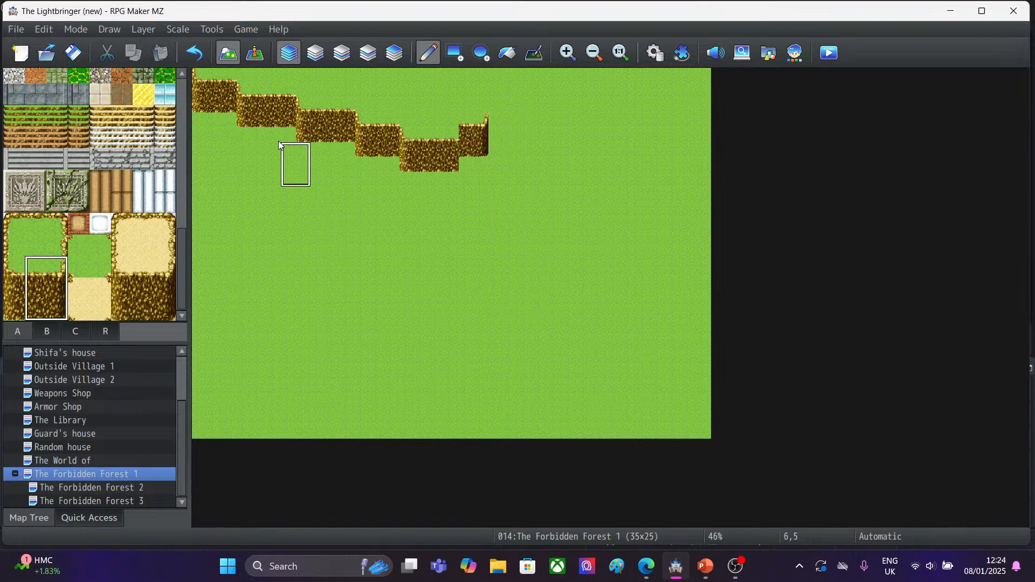
pyautogui.click(196, 53)
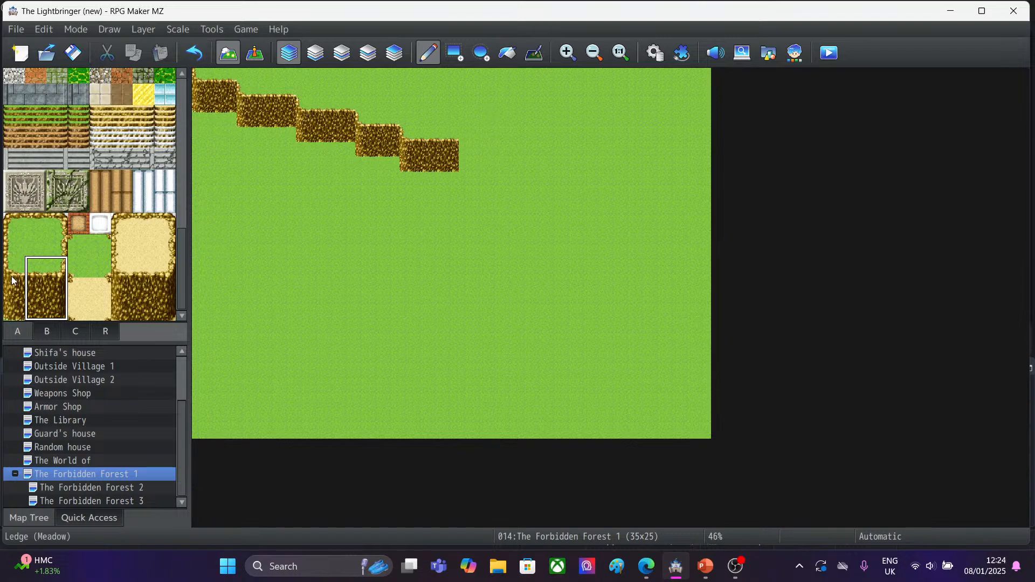
# Try a three-tile-wide cliff section one row above the fifth section, using two middle columns and a right-edge column.
pyautogui.click(37, 272)
pyautogui.moveTo(37, 279); pyautogui.dragTo(37, 315)
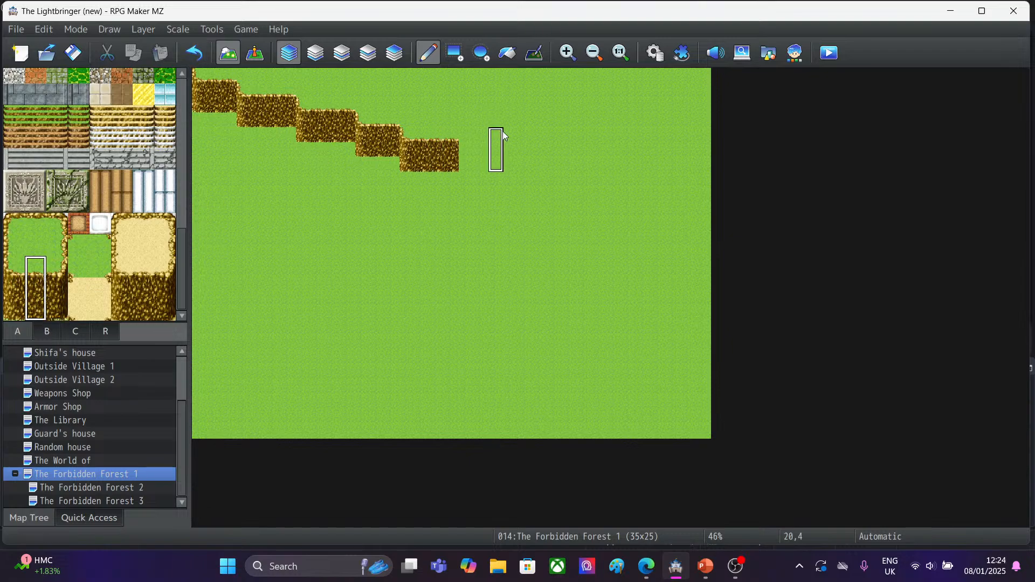
pyautogui.click(467, 129)
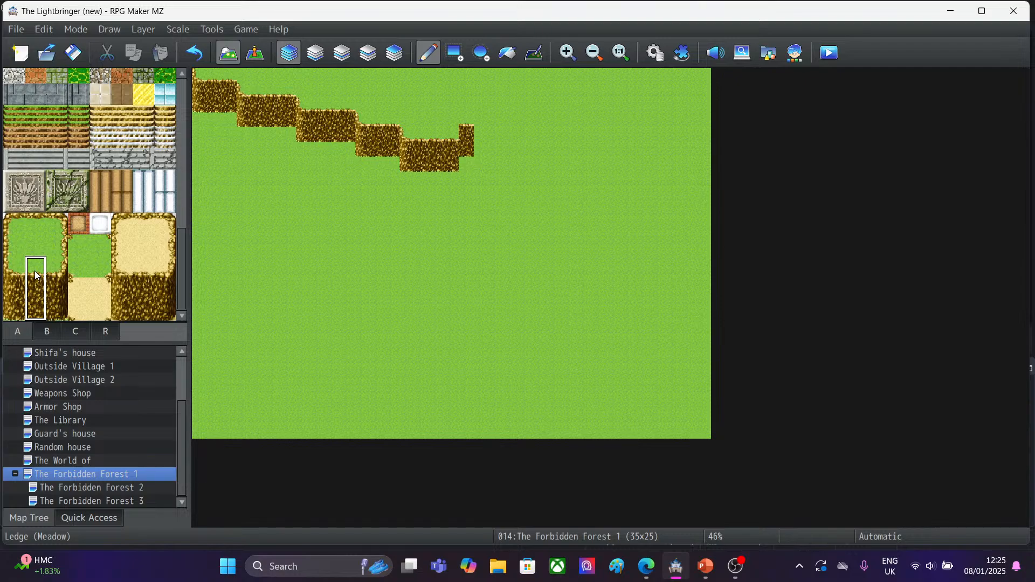
pyautogui.click(484, 129)
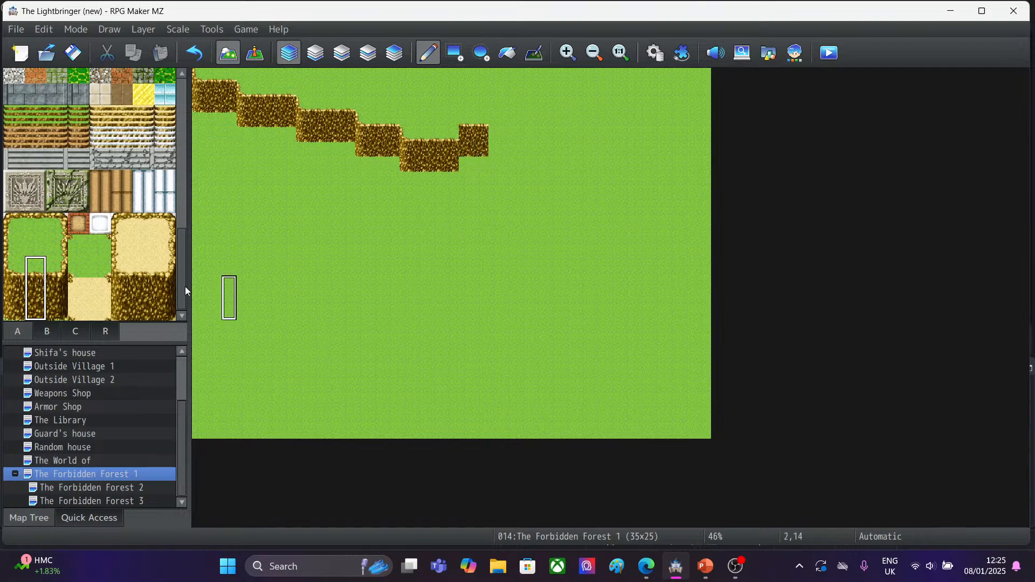
pyautogui.click(58, 291)
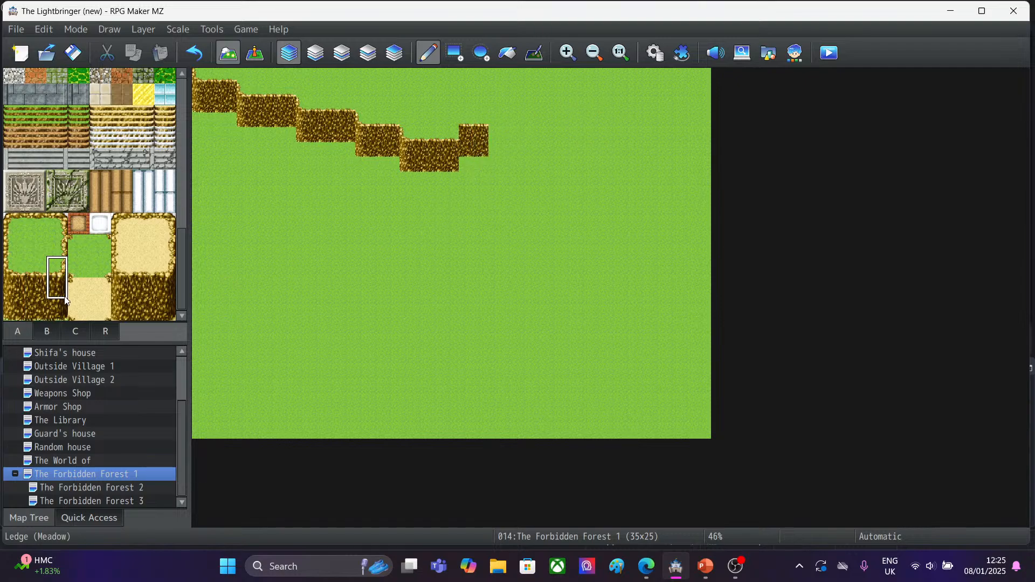
pyautogui.click(495, 138)
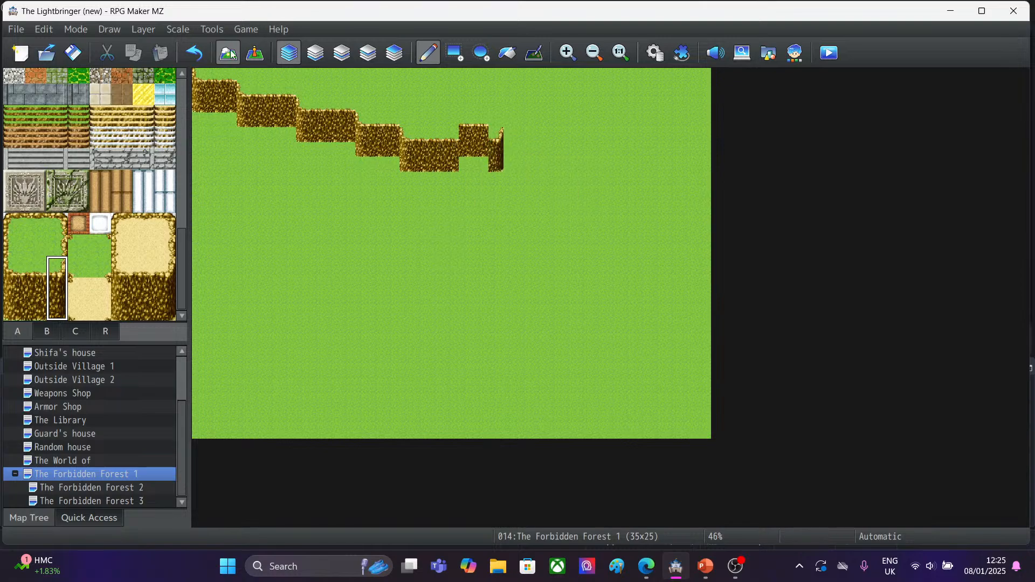
pyautogui.click(194, 52)
pyautogui.click(497, 125)
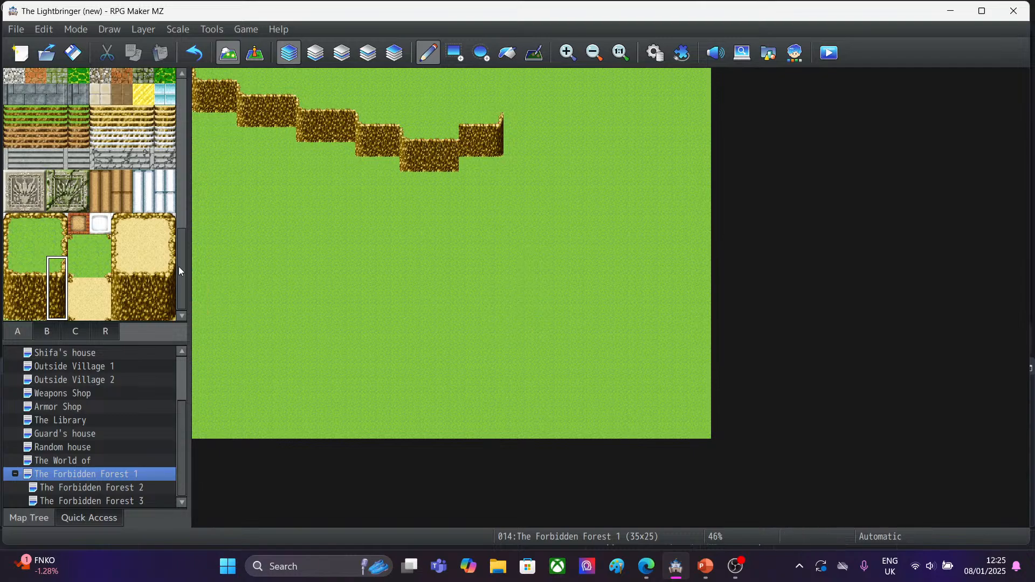
# Undo the raised cliff pieces beyond the fifth section.
pyautogui.moveTo(18, 260); pyautogui.dragTo(37, 309)
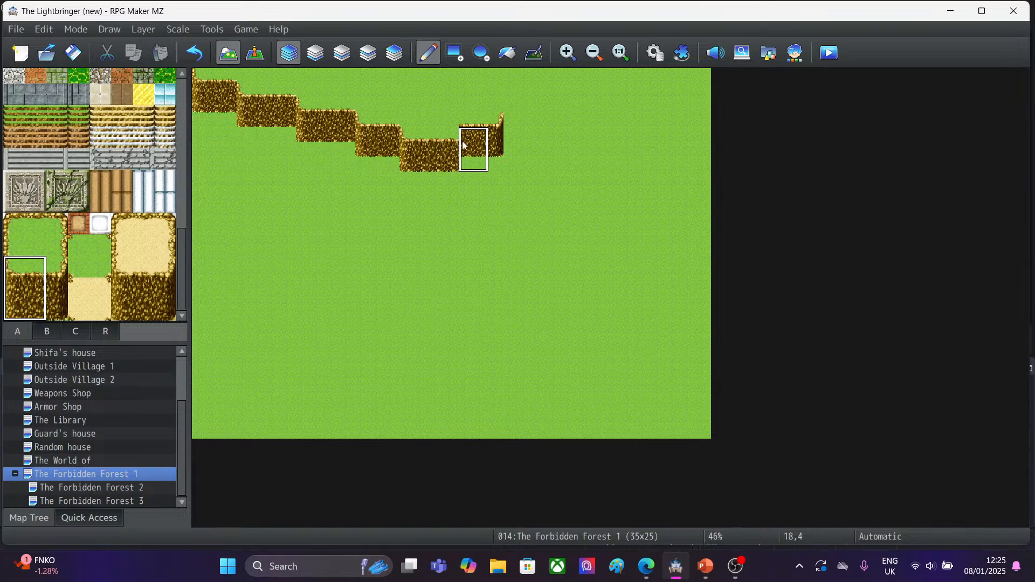
pyautogui.click(202, 50)
pyautogui.click(202, 51)
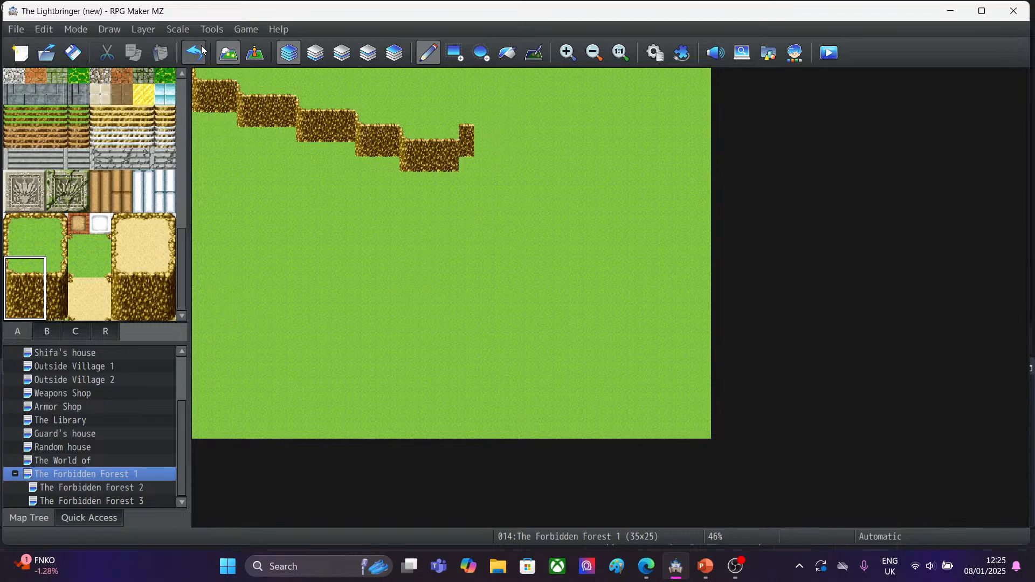
pyautogui.click(202, 51)
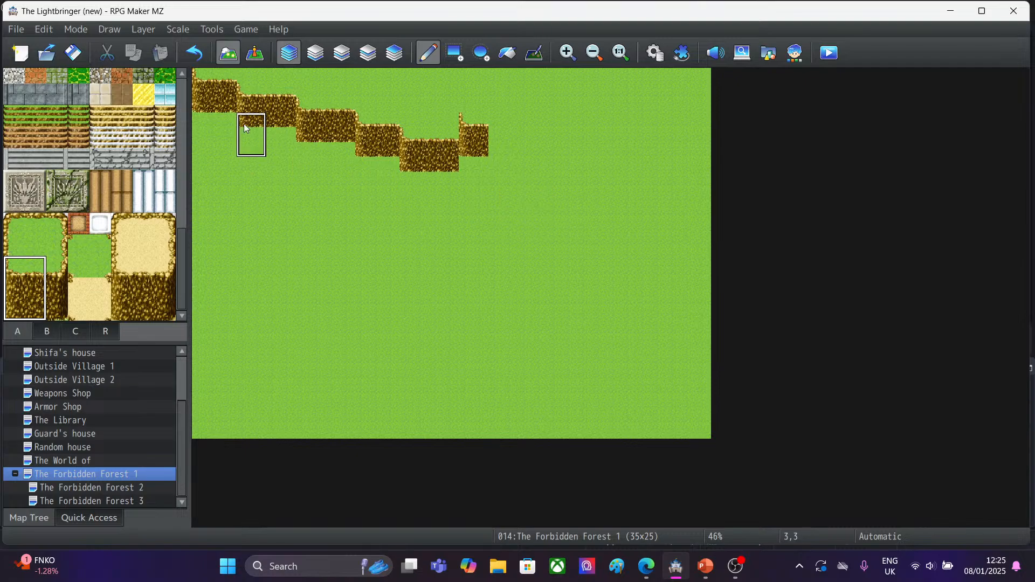
pyautogui.click(194, 53)
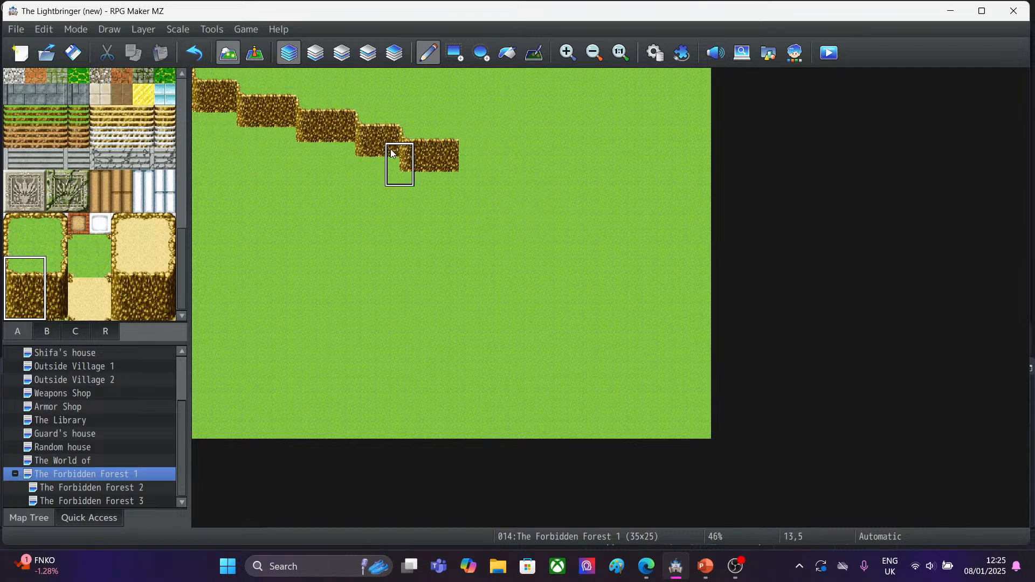
# Place a two-tile-wide right-edge cliff piece one row above the fifth section, and turn the fifth section's last column into a right edge.
pyautogui.click(46, 285)
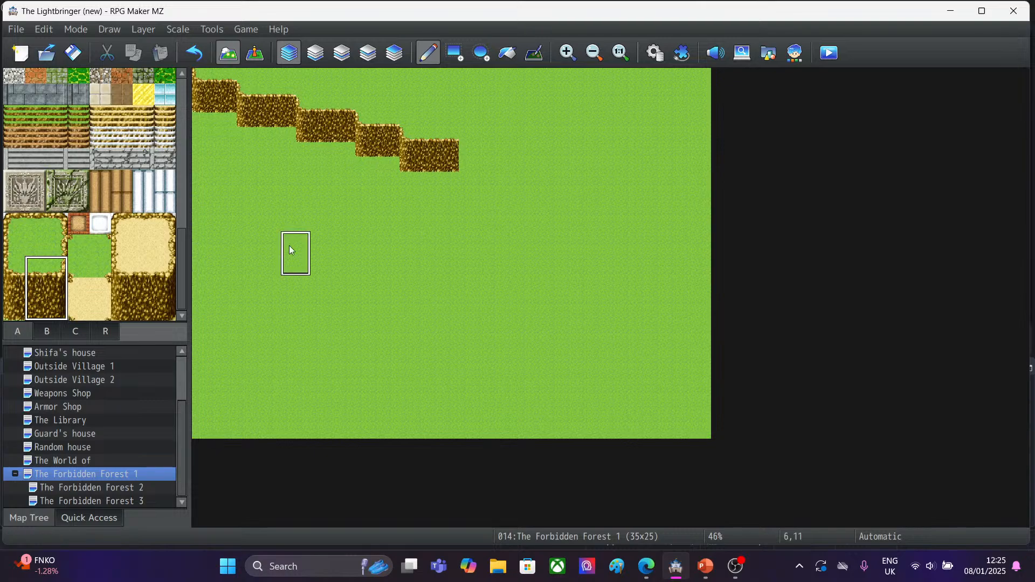
pyautogui.click(467, 123)
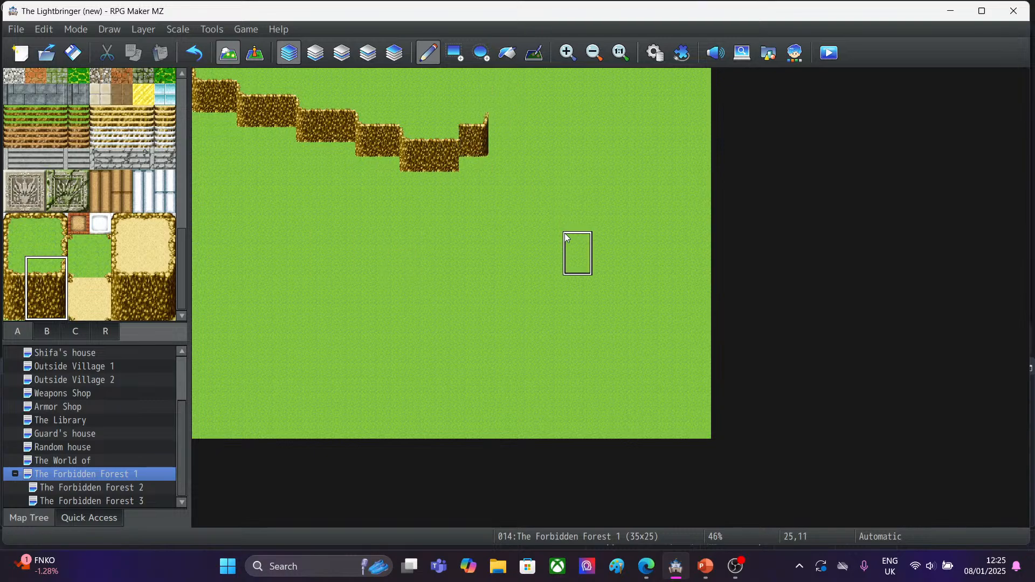
pyautogui.click(56, 291)
pyautogui.click(457, 137)
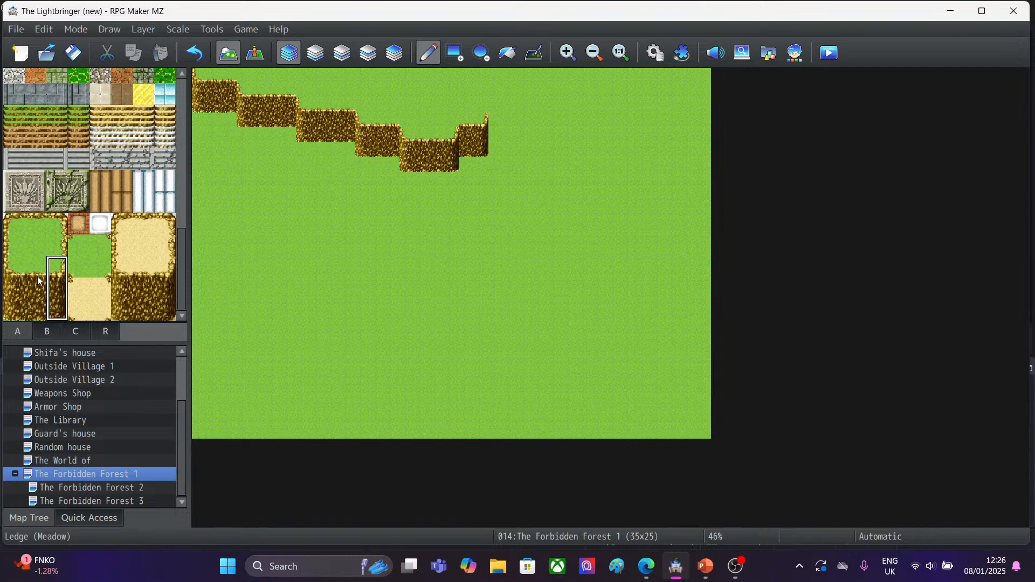
# Replace the raised piece's right-edge column with meadow, and extend it to three tiles wide using middle cliff columns.
pyautogui.moveTo(38, 276); pyautogui.dragTo(50, 319)
pyautogui.click(35, 245)
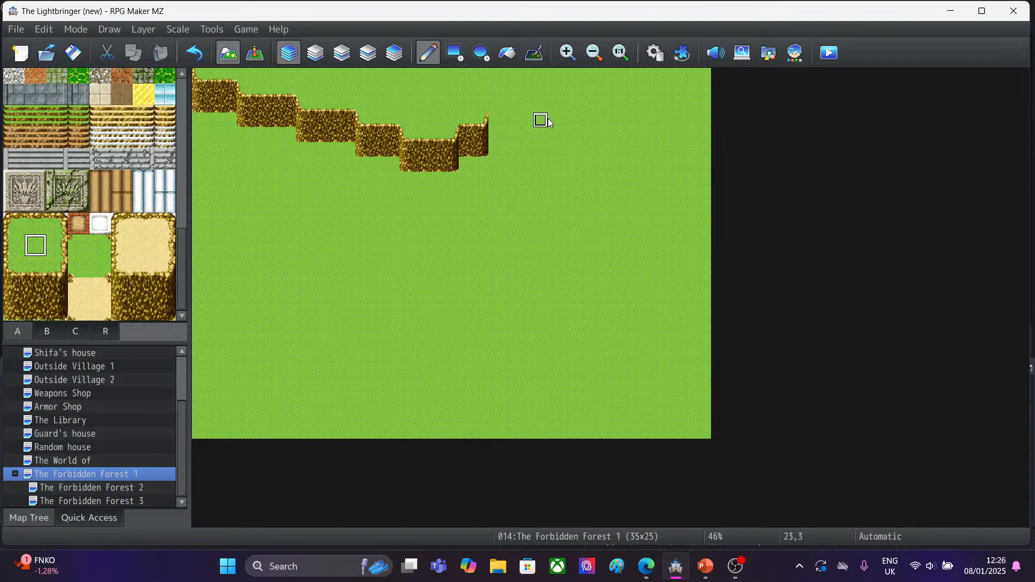
pyautogui.click(486, 129)
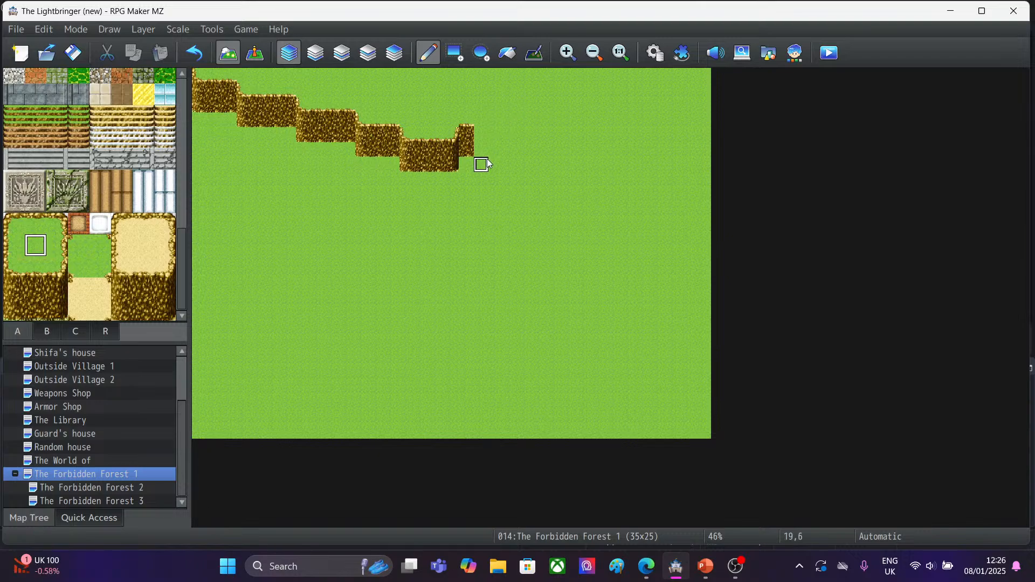
pyautogui.click(31, 276)
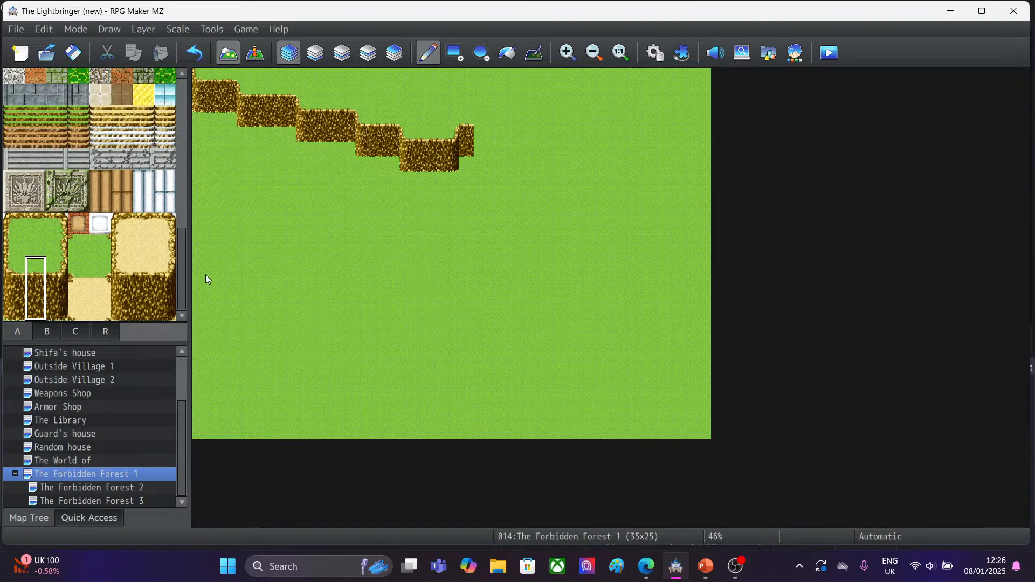
pyautogui.click(481, 125)
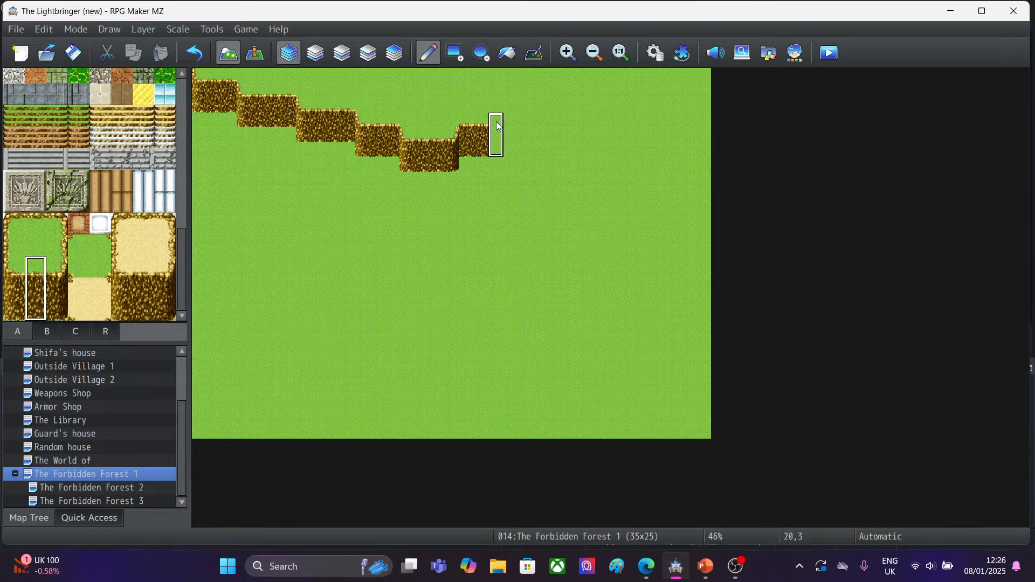
pyautogui.click(495, 129)
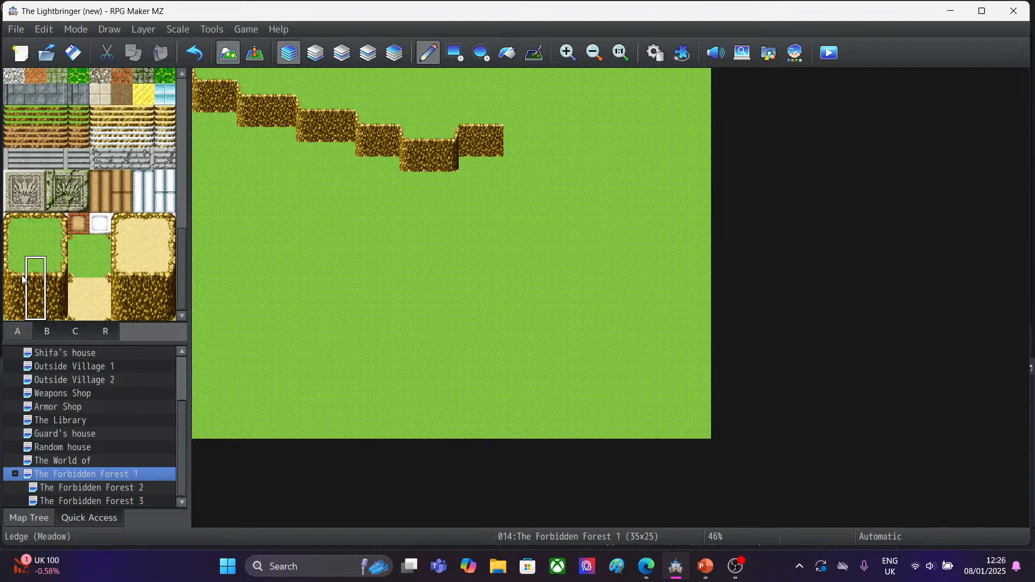
# Try ending the raised section with a right-edge column plus a two-tile-wide right-edge piece one row lower, and undo both.
pyautogui.click(57, 276)
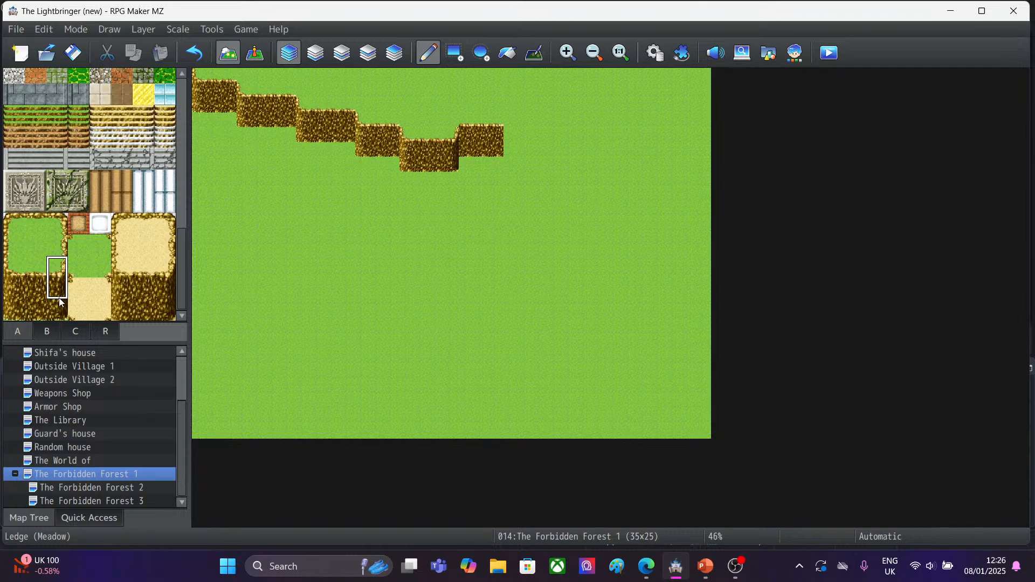
pyautogui.click(511, 121)
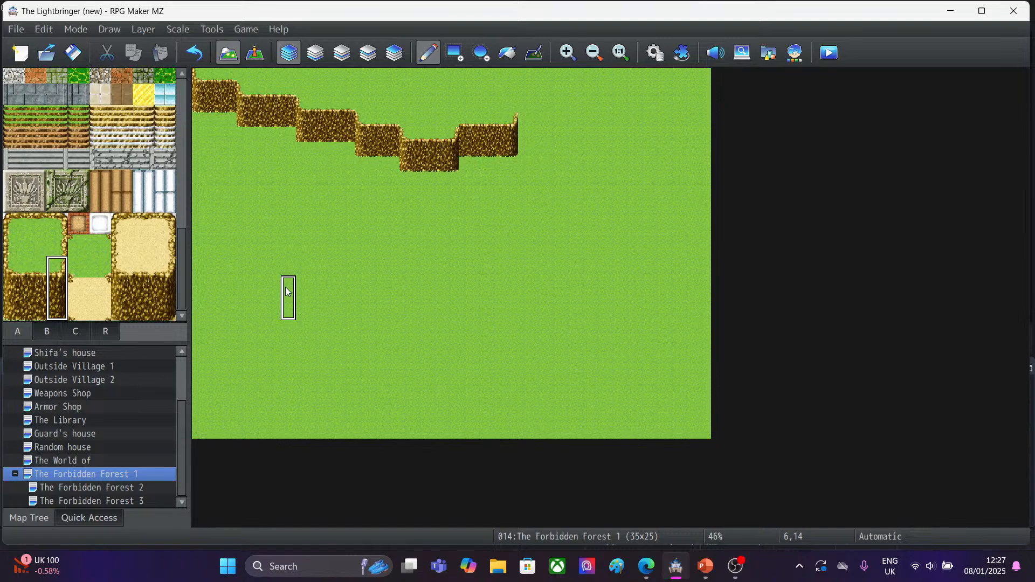
pyautogui.moveTo(35, 265); pyautogui.dragTo(52, 313)
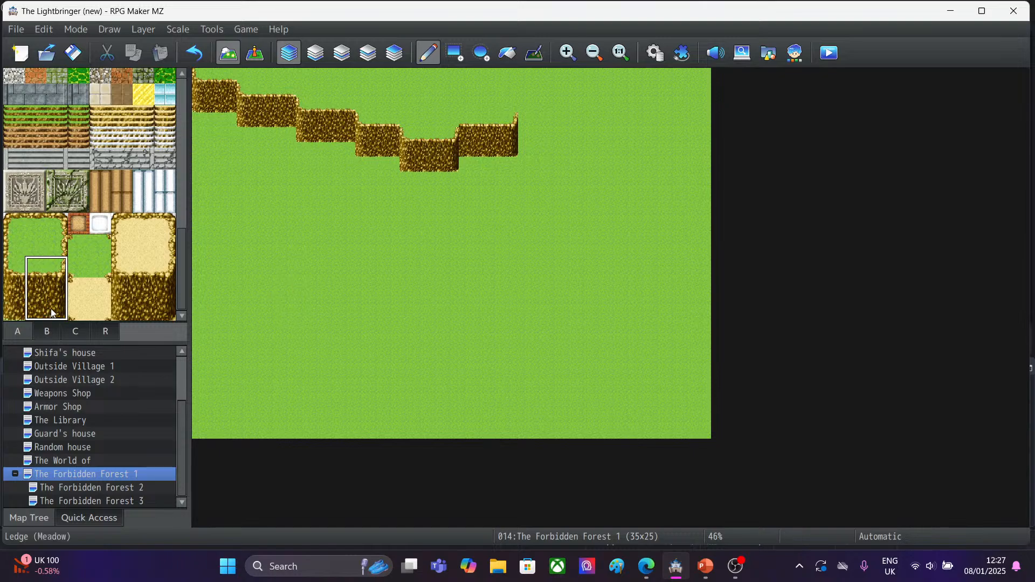
pyautogui.click(524, 139)
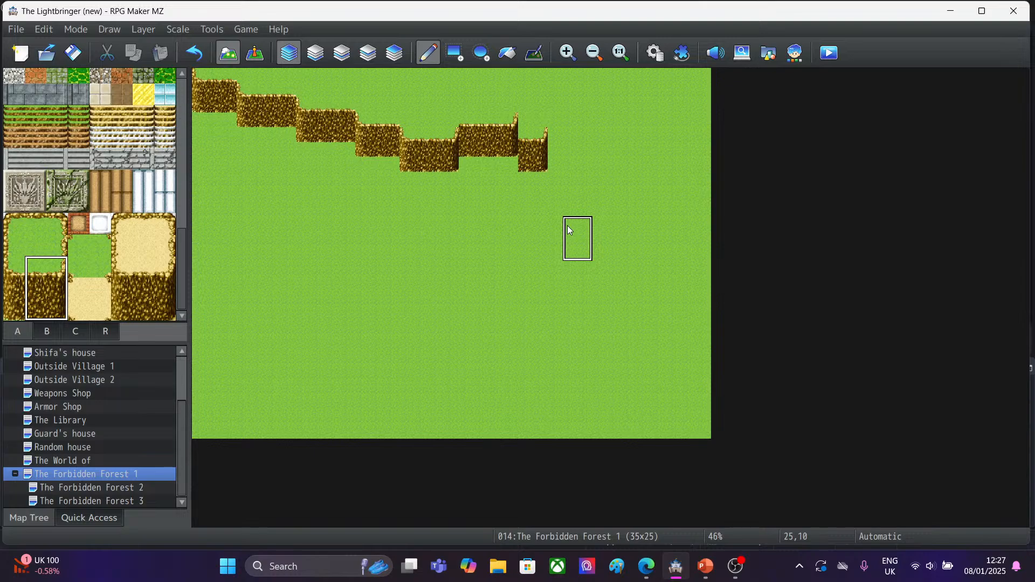
pyautogui.click(202, 59)
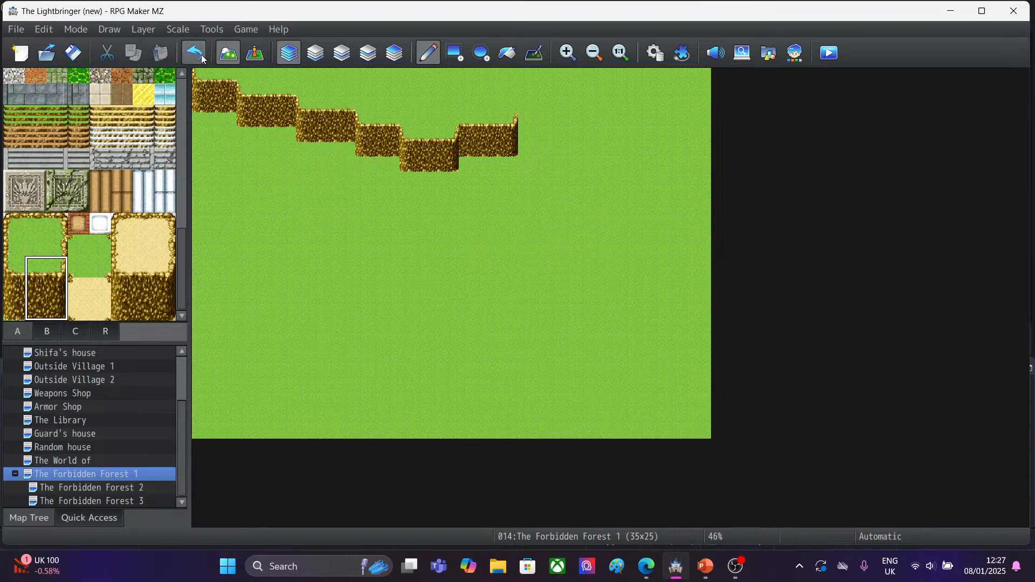
pyautogui.click(203, 58)
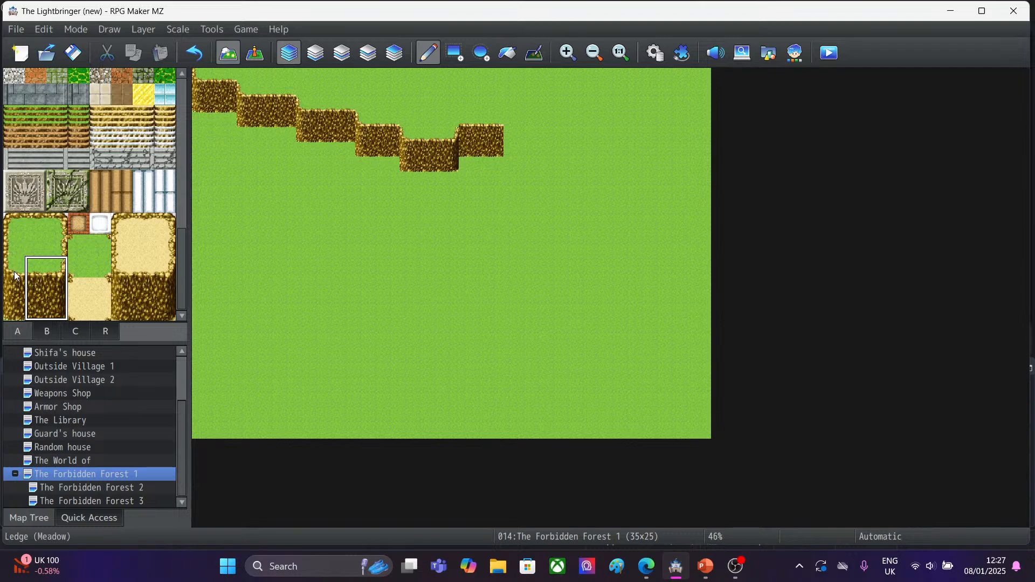
# Close the raised cliff section with a right-edge column as its fourth tile.
pyautogui.click(49, 274)
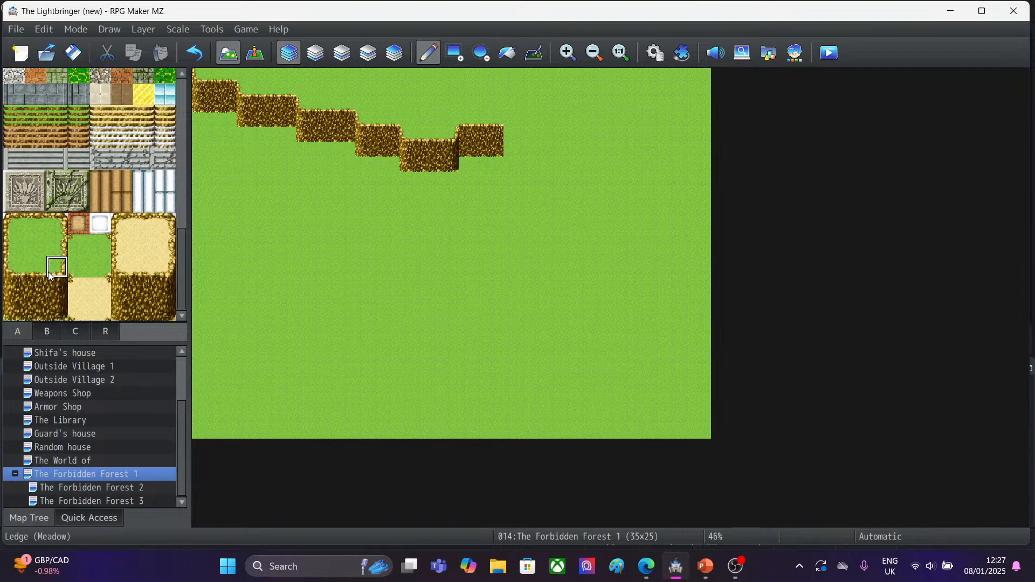
pyautogui.moveTo(49, 274); pyautogui.dragTo(51, 312)
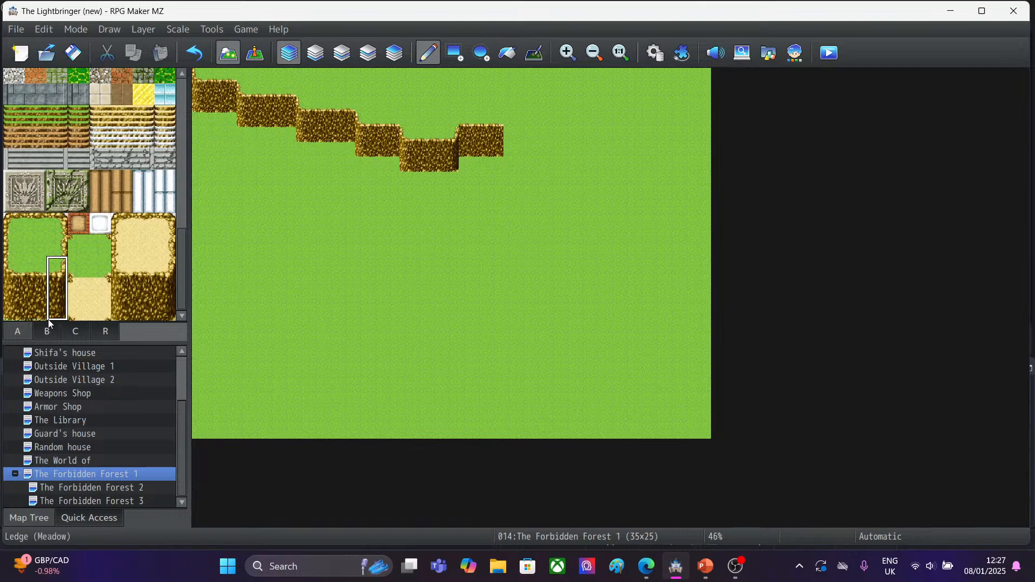
pyautogui.click(510, 135)
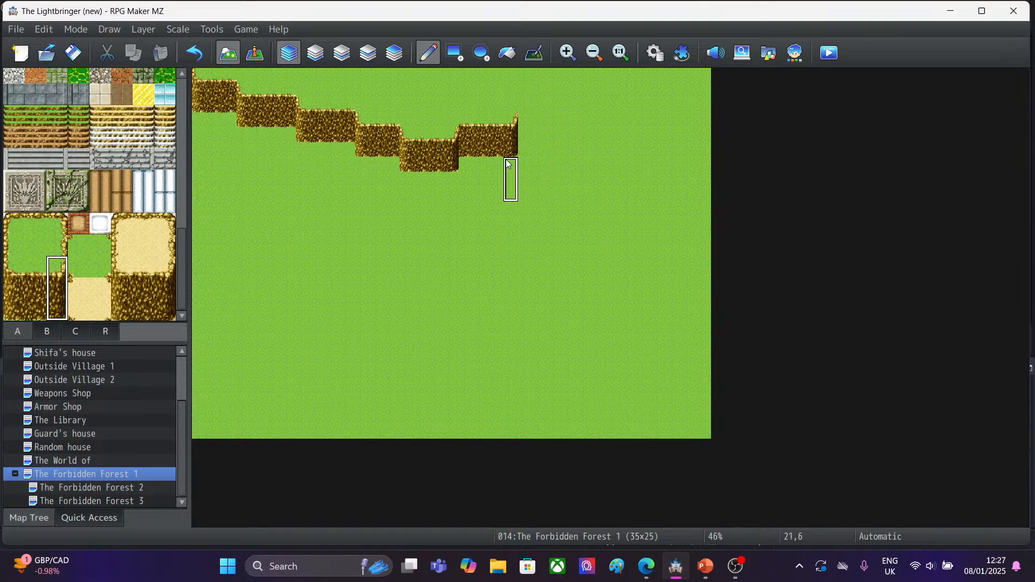
# Undo the raised section's right-edge column, try a left-edge column two rows lower beside the section, and undo that too.
pyautogui.click(194, 52)
pyautogui.click(7, 284)
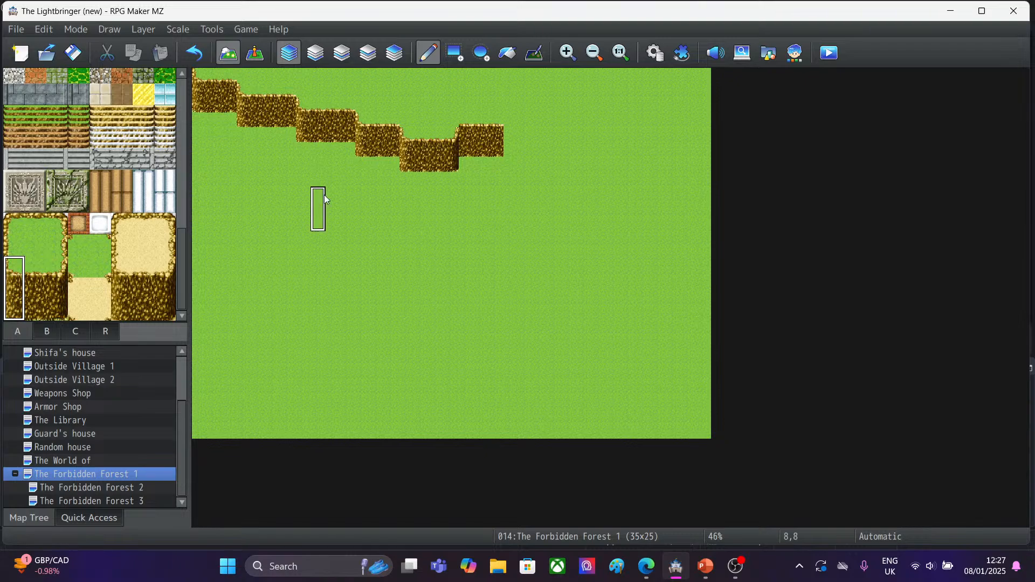
pyautogui.click(516, 155)
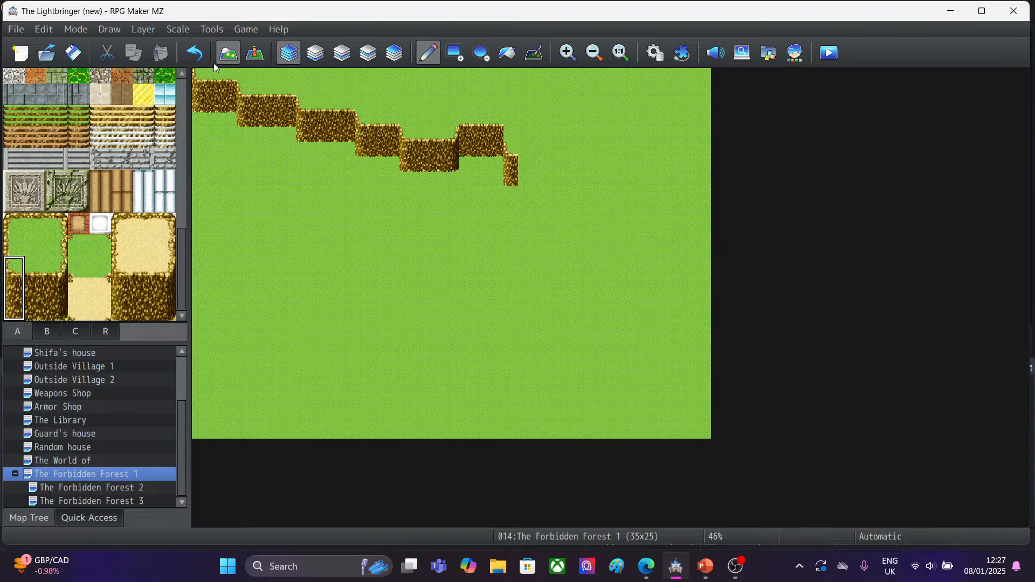
pyautogui.click(194, 53)
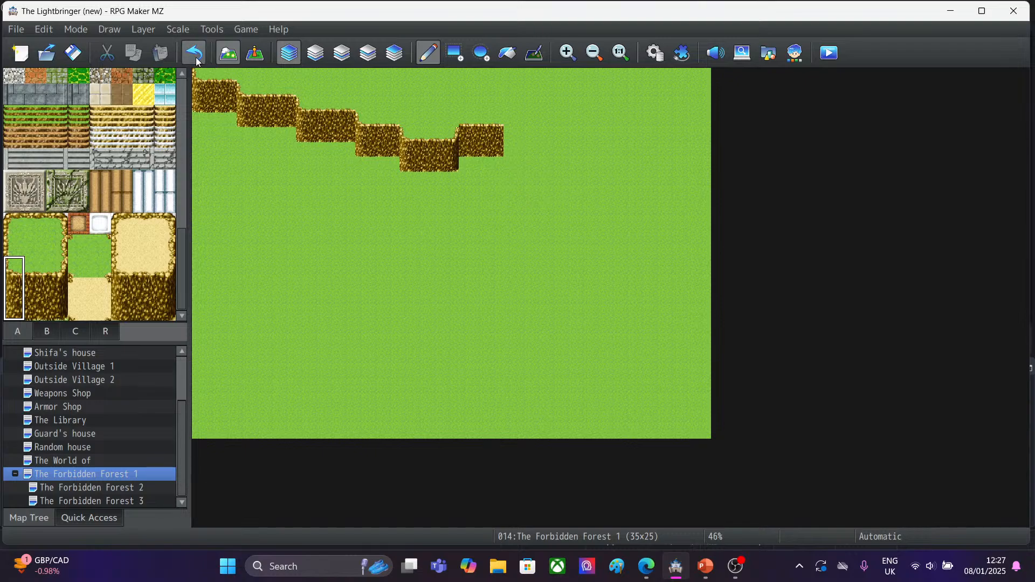
# Continue the cliff one row below the raised section with a two-tile-wide piece made of a left-edge and a middle column.
pyautogui.click(515, 136)
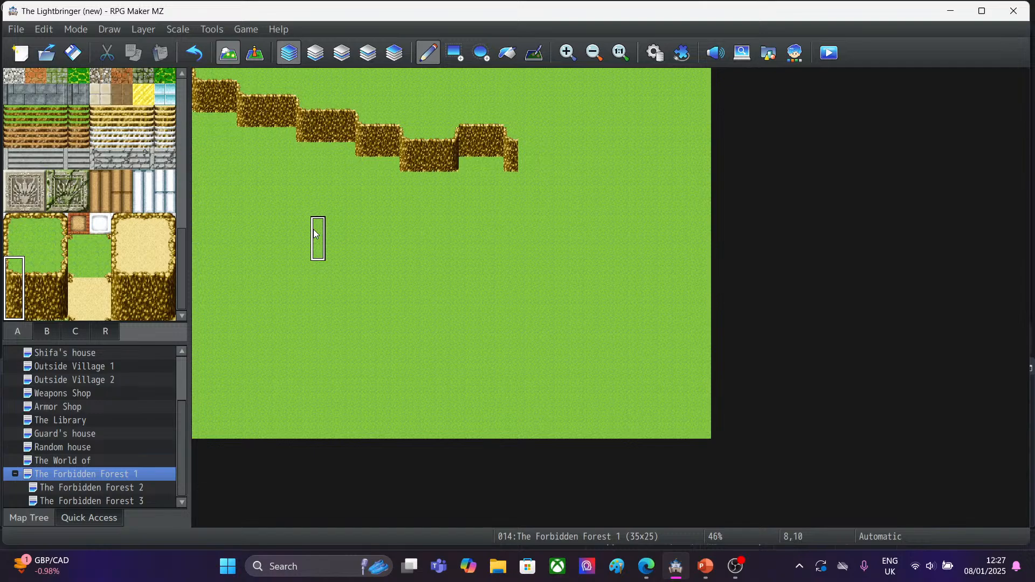
pyautogui.click(37, 287)
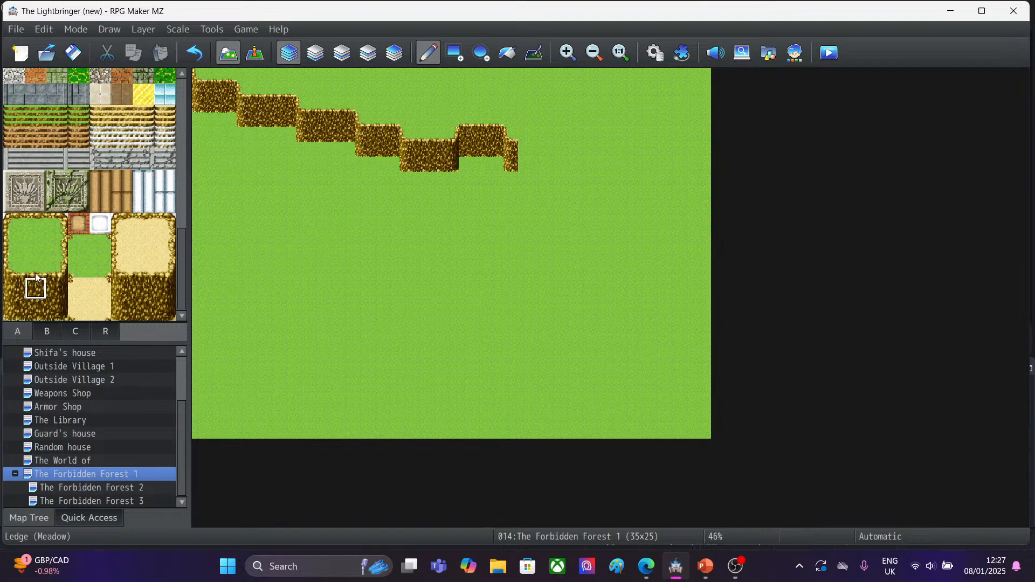
pyautogui.moveTo(36, 267); pyautogui.dragTo(38, 315)
pyautogui.click(525, 145)
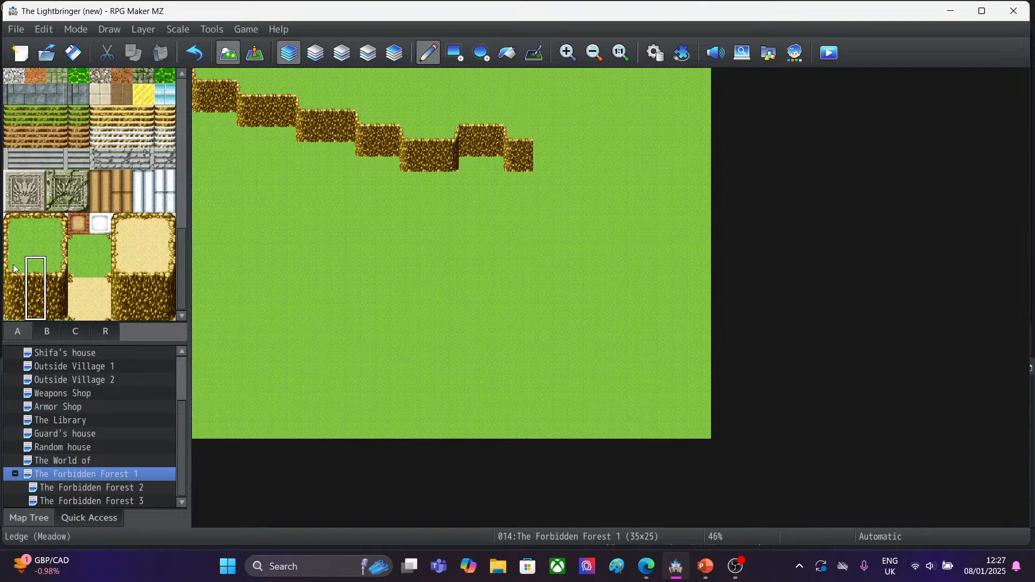
# Add a three-tile-wide cliff section two rows lower, using the two-tile-wide left-edge piece and one middle column.
pyautogui.moveTo(13, 265); pyautogui.dragTo(37, 311)
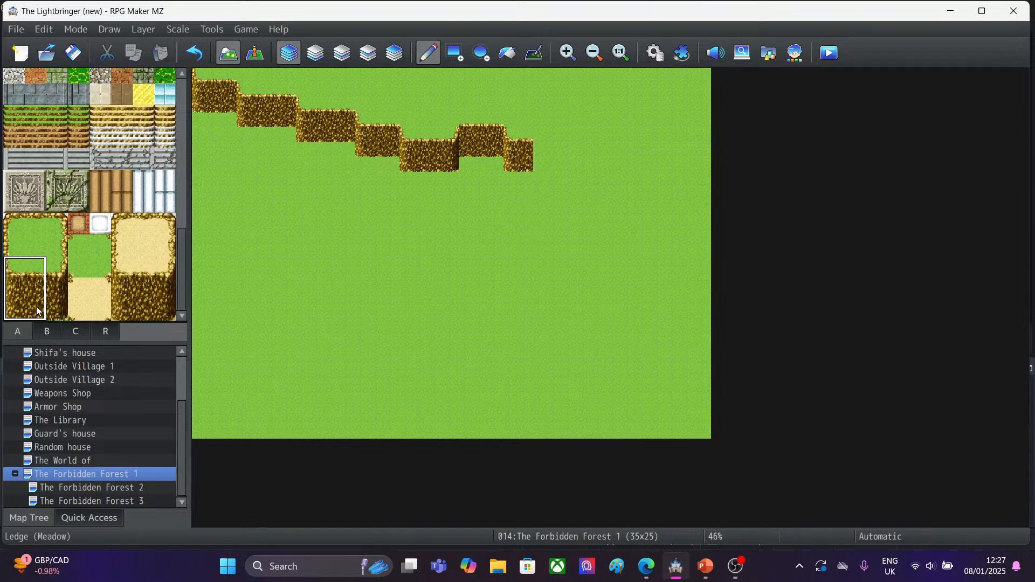
pyautogui.click(540, 162)
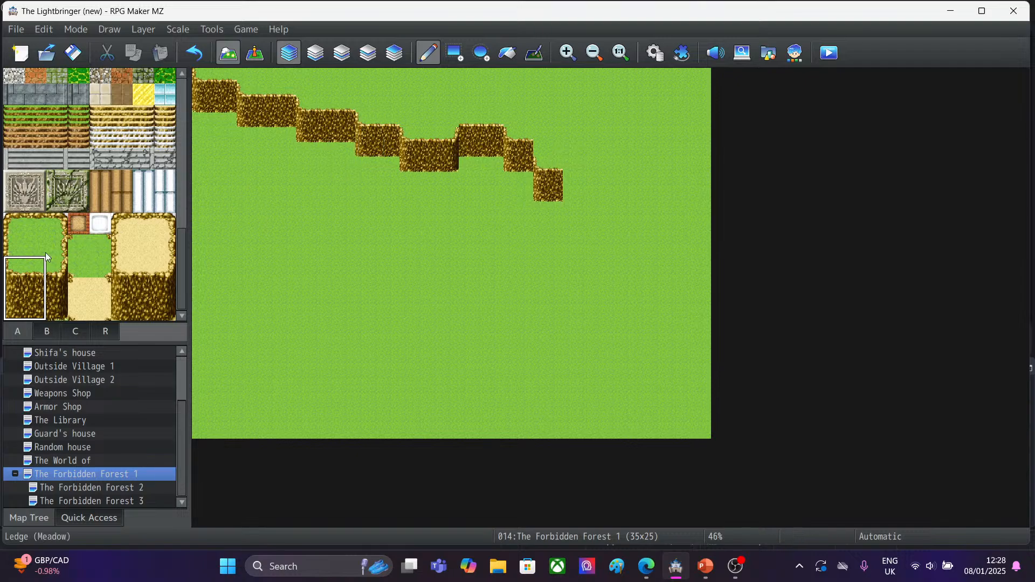
pyautogui.click(7, 241)
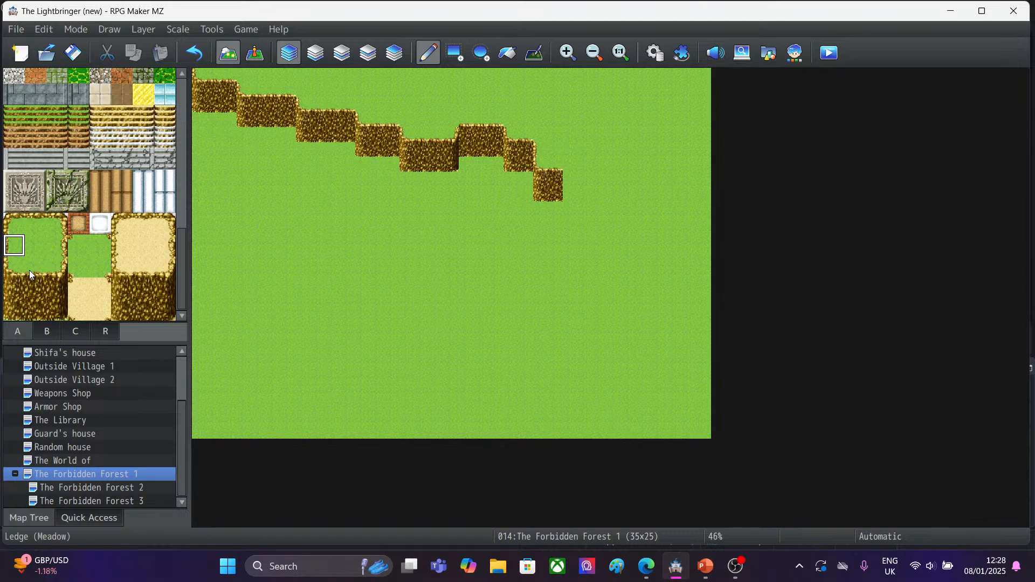
pyautogui.moveTo(29, 271); pyautogui.dragTo(33, 310)
pyautogui.click(573, 156)
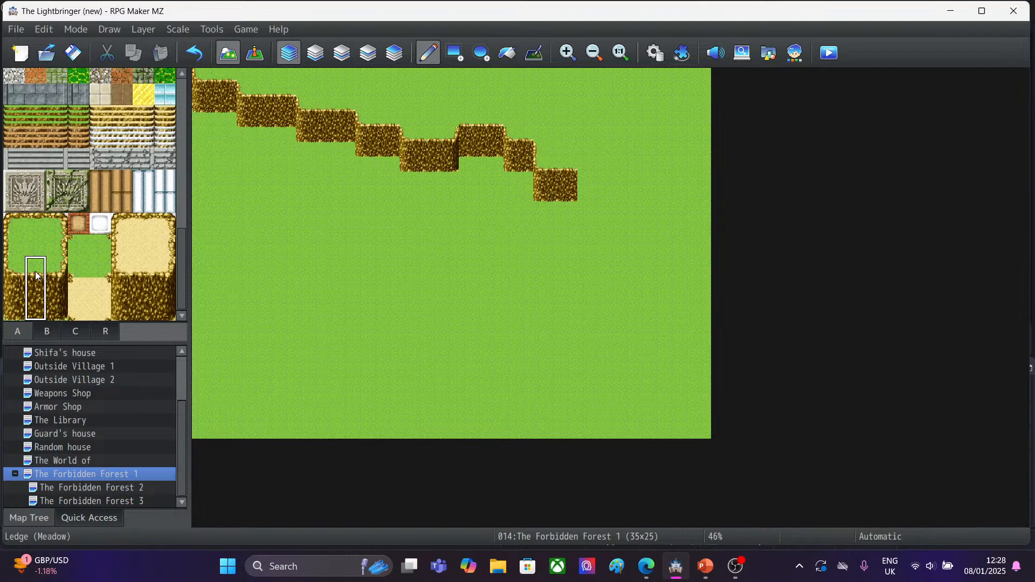
# Step the cliff down with two more two-tile-wide left-edge pieces, the first one row lower and the second another two rows lower.
pyautogui.click(10, 273)
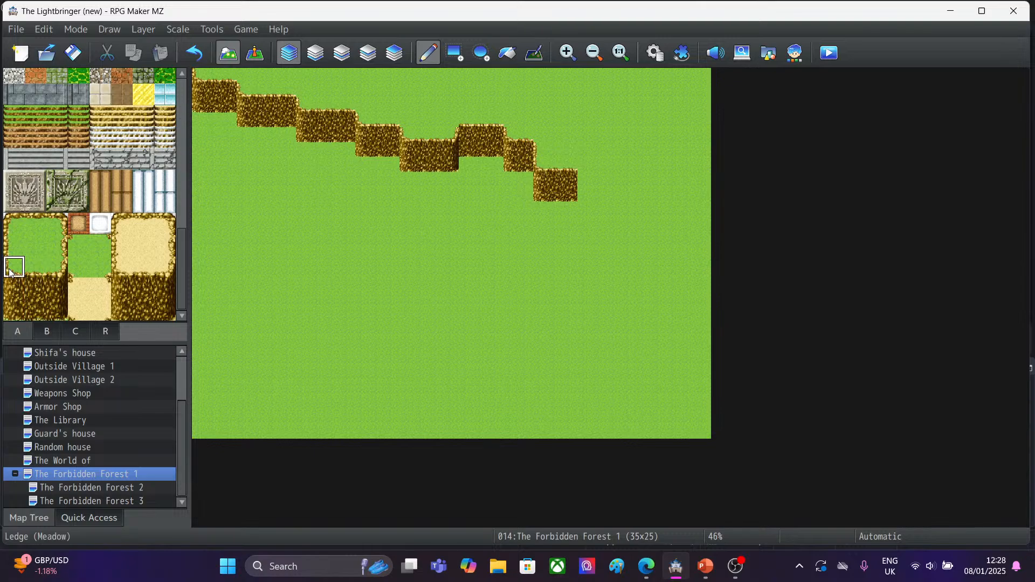
pyautogui.moveTo(9, 273); pyautogui.dragTo(40, 317)
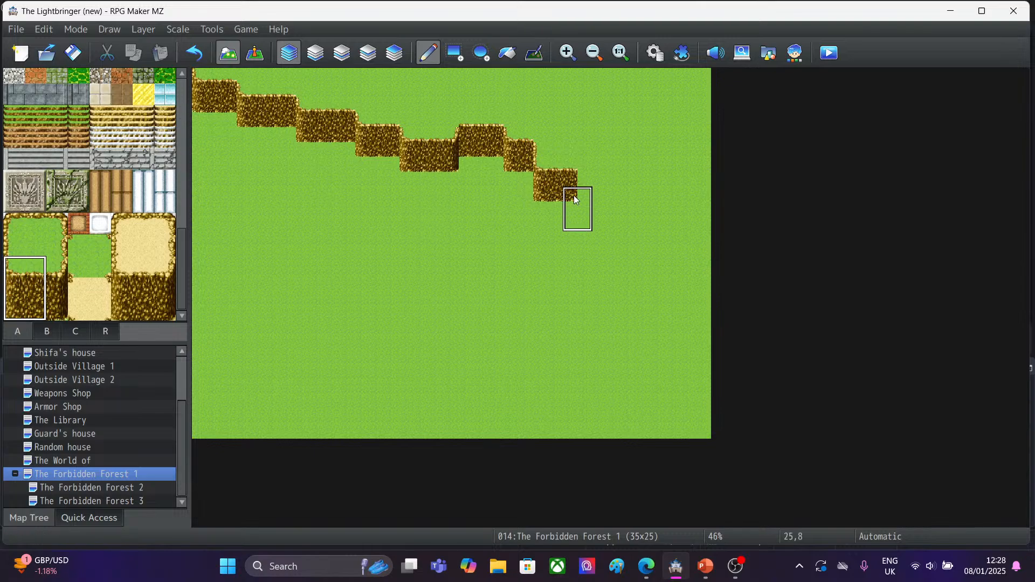
pyautogui.click(590, 181)
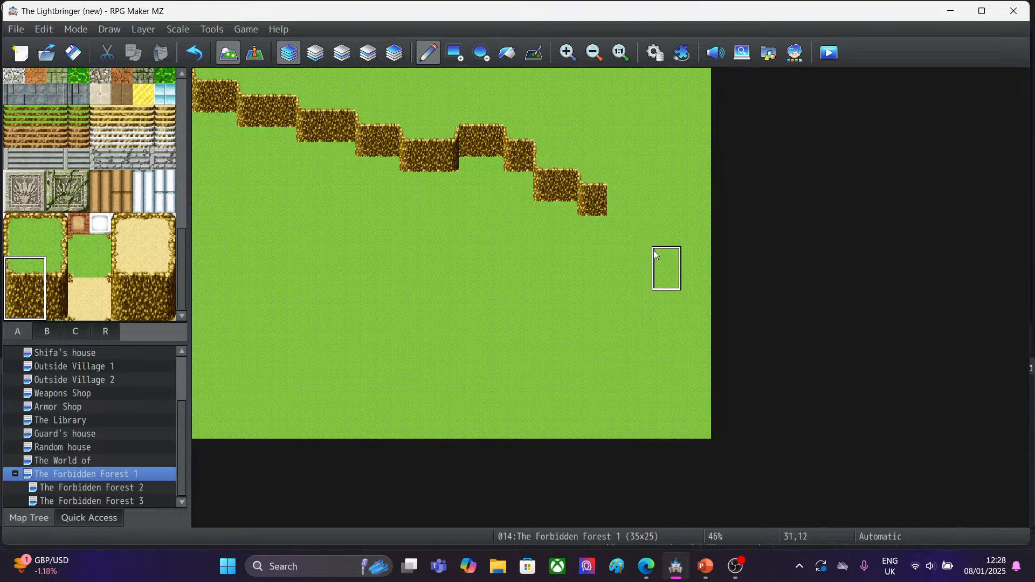
pyautogui.click(611, 213)
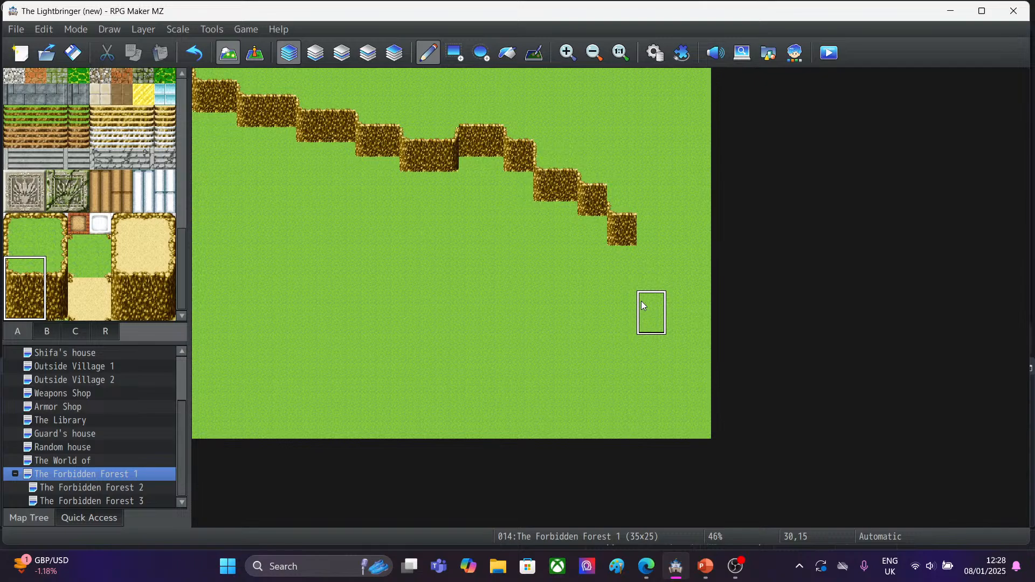
# Add a four-tile-wide section with both edges one row lower, and end at the map's border with a right-edge column two rows higher.
pyautogui.click(34, 270)
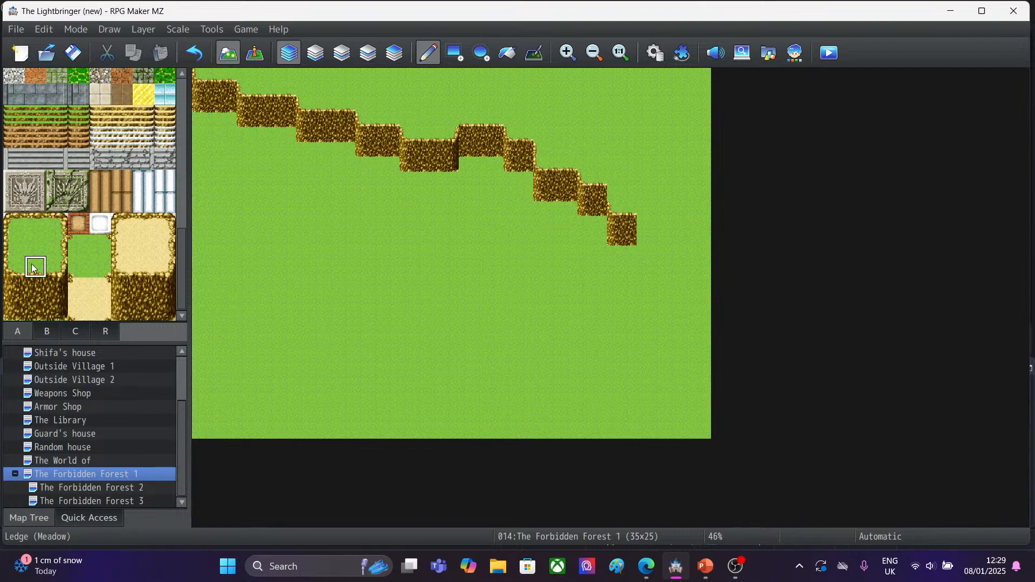
pyautogui.moveTo(33, 268); pyautogui.dragTo(16, 311)
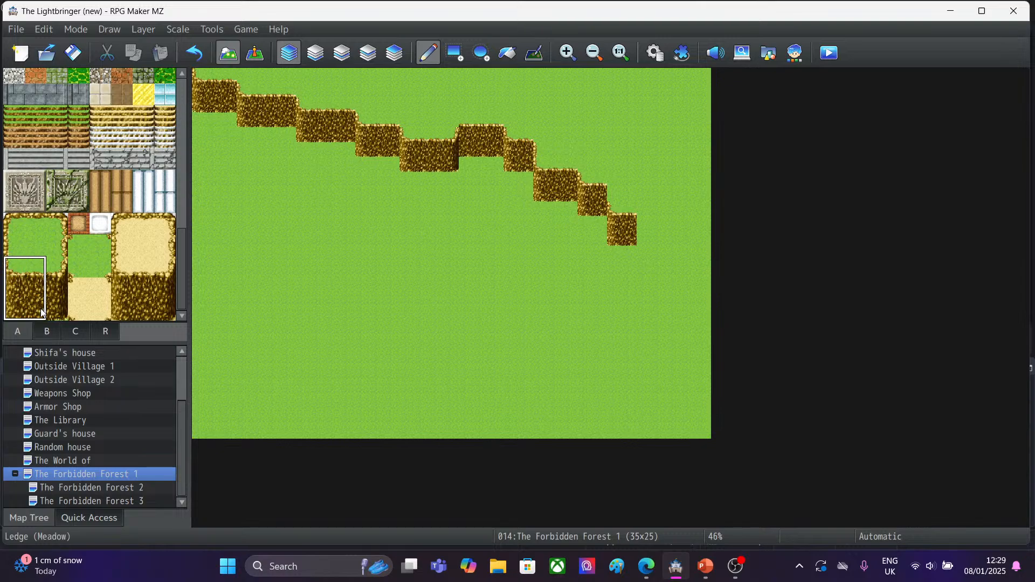
pyautogui.click(646, 232)
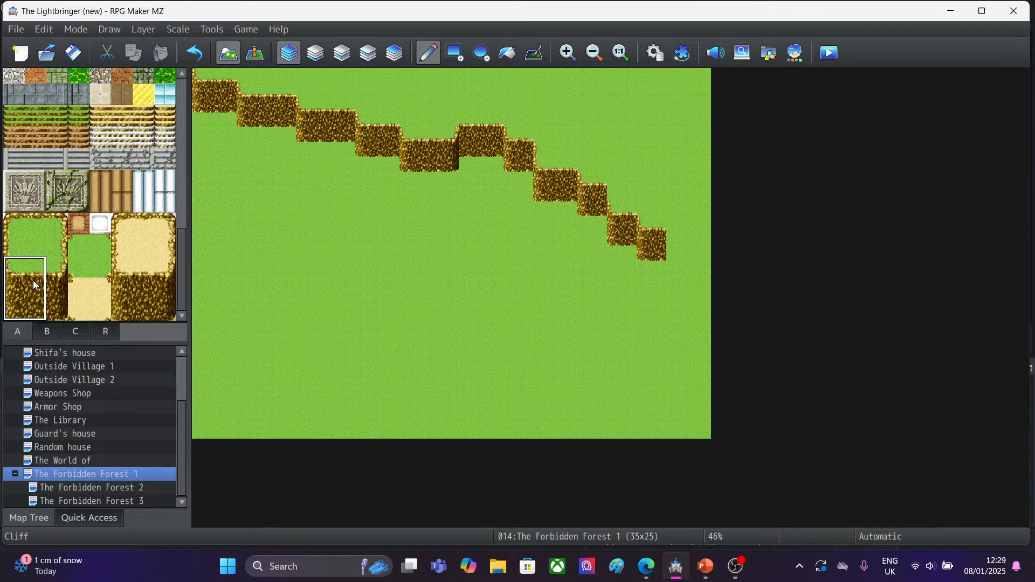
pyautogui.moveTo(33, 281); pyautogui.dragTo(36, 317)
pyautogui.click(36, 270)
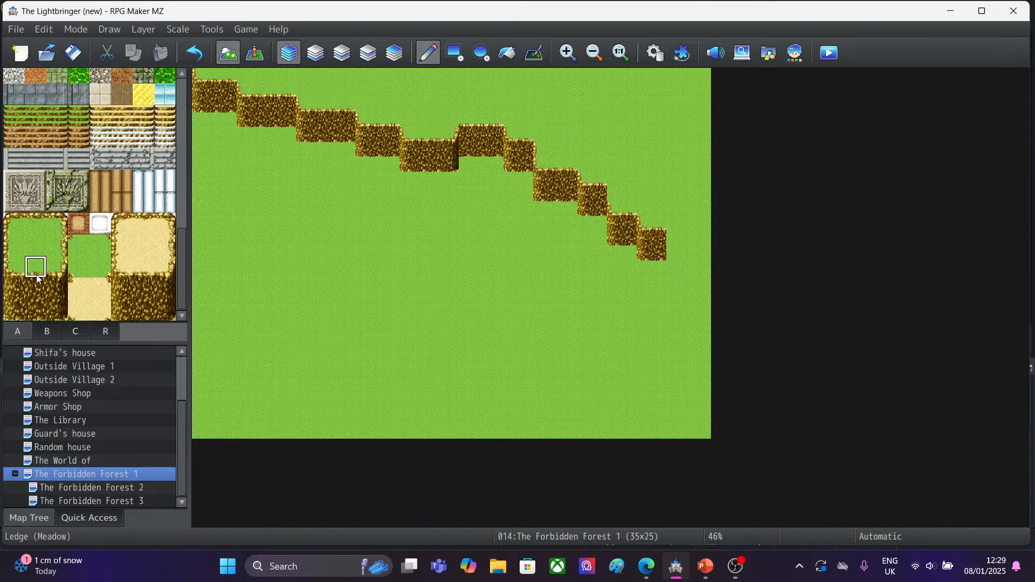
pyautogui.moveTo(30, 273); pyautogui.dragTo(47, 322)
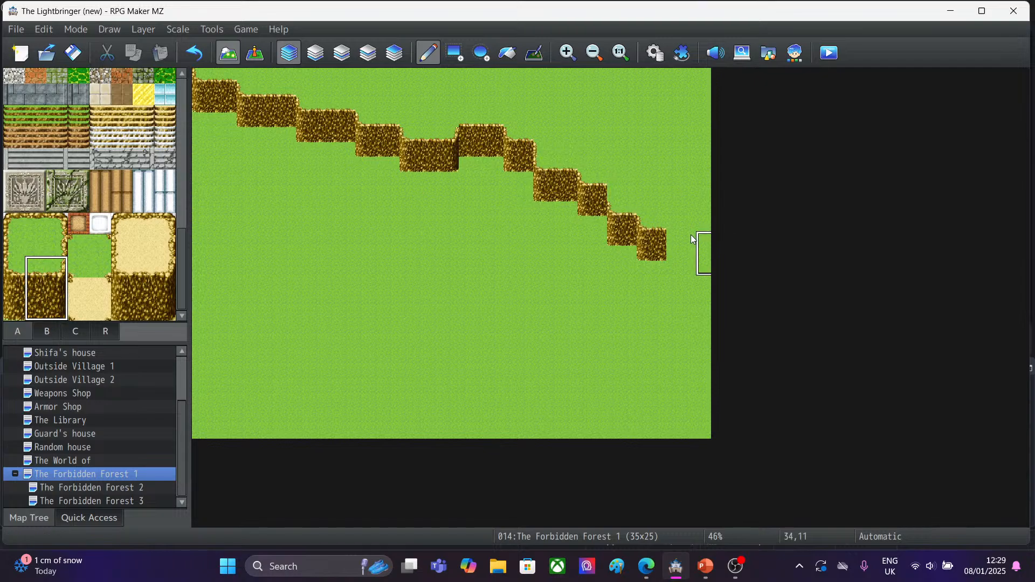
pyautogui.click(674, 232)
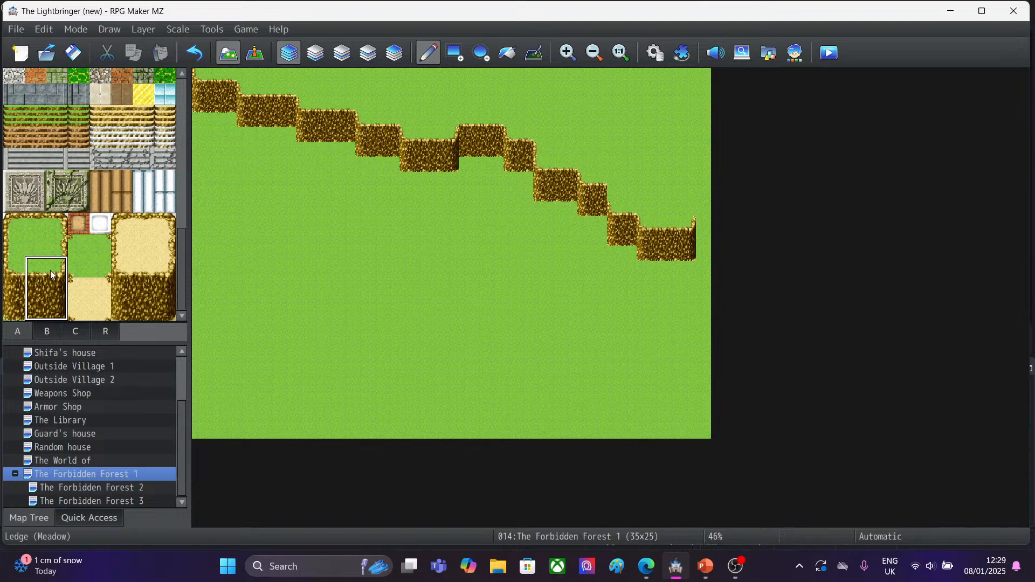
pyautogui.moveTo(50, 270); pyautogui.dragTo(56, 312)
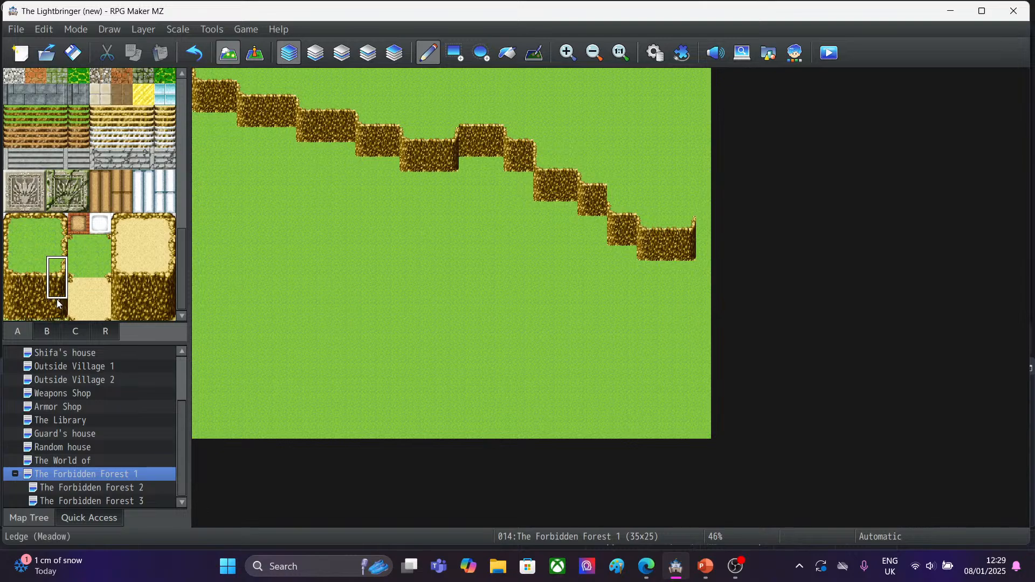
pyautogui.click(699, 198)
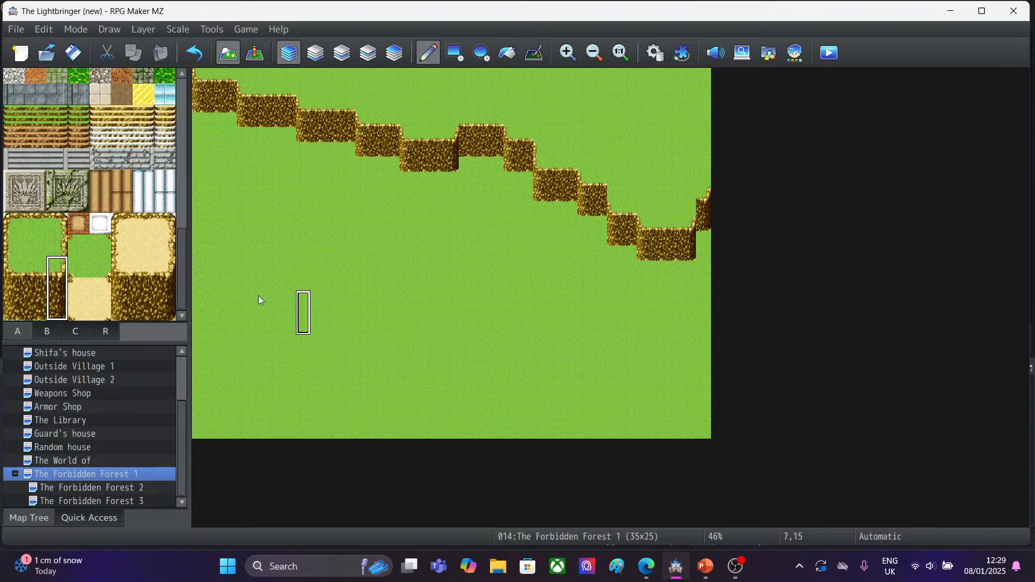
# Paint two-tile-wide meadow stairs over the middle of the four-tile section, and cover the excess above and below the cliff with meadow.
pyautogui.click(36, 115)
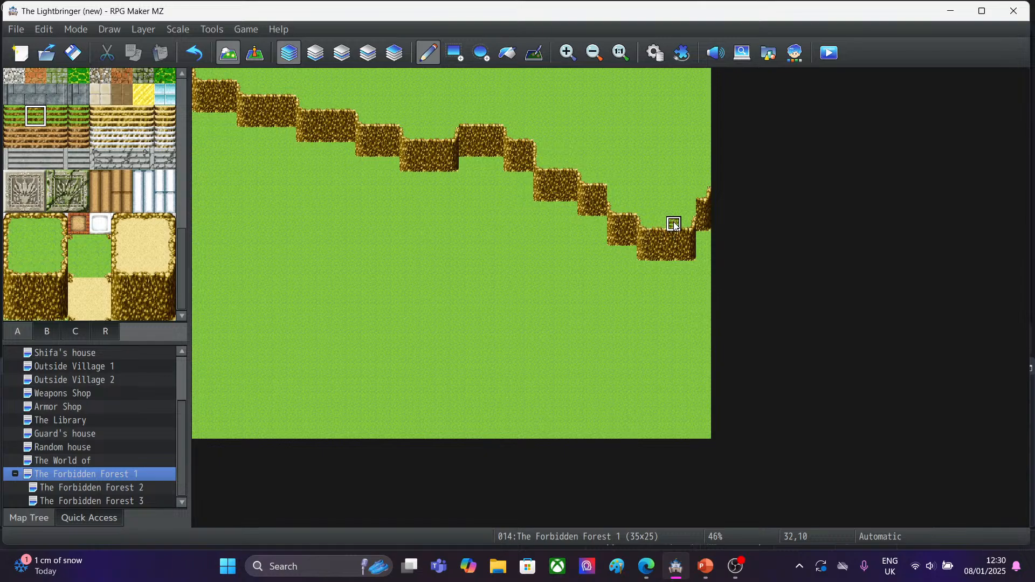
pyautogui.moveTo(673, 227)
pyautogui.mouseDown()
pyautogui.moveTo(674, 262)
pyautogui.moveTo(663, 238)
pyautogui.moveTo(659, 268)
pyautogui.mouseUp()
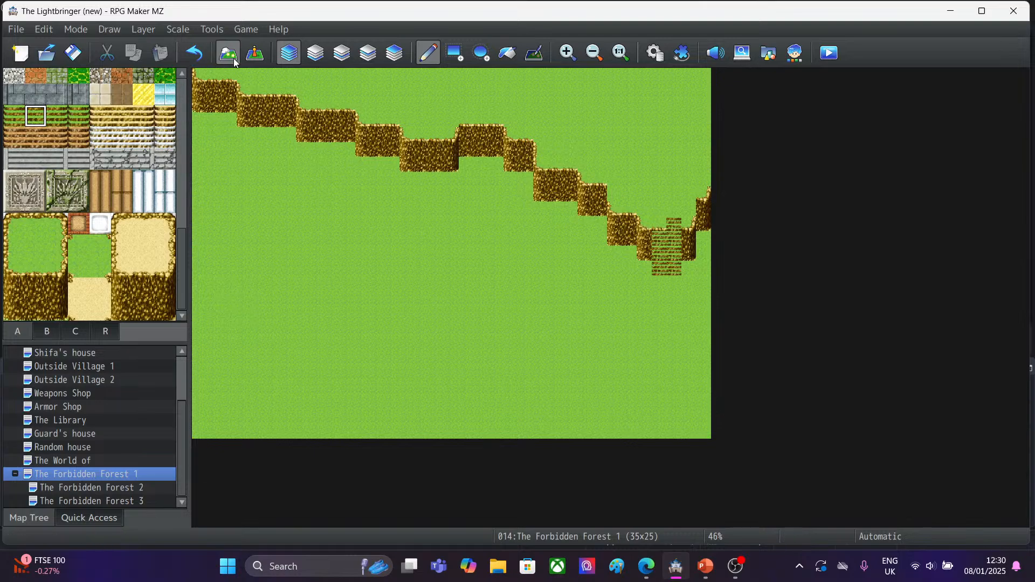
pyautogui.click(36, 245)
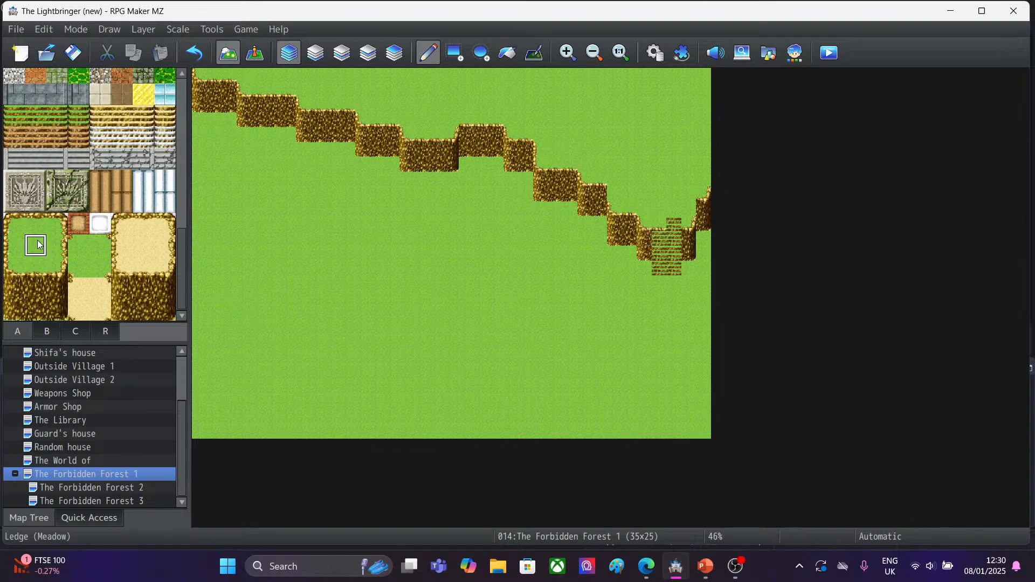
pyautogui.click(679, 224)
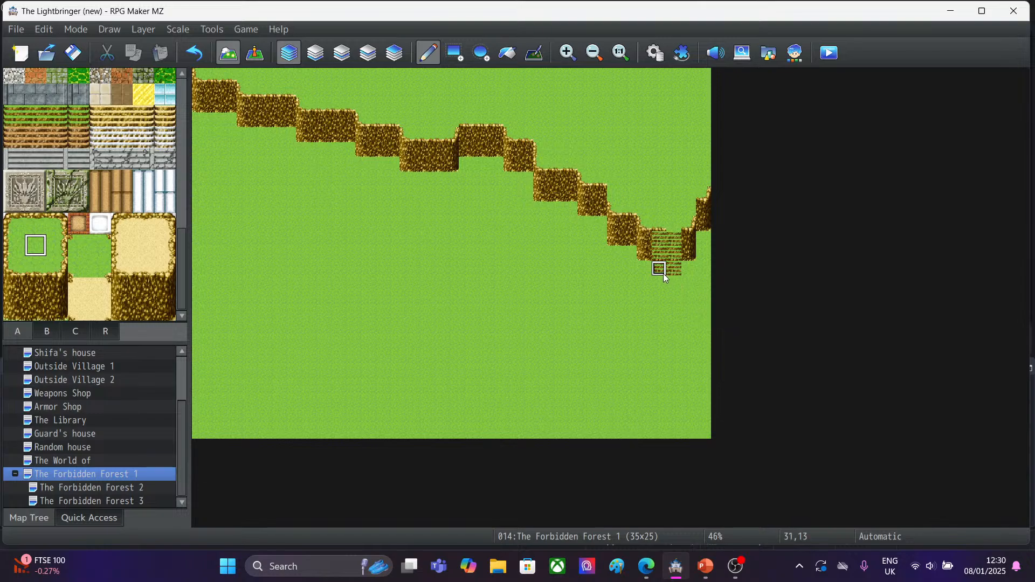
pyautogui.moveTo(663, 273); pyautogui.dragTo(681, 275)
pyautogui.click(35, 224)
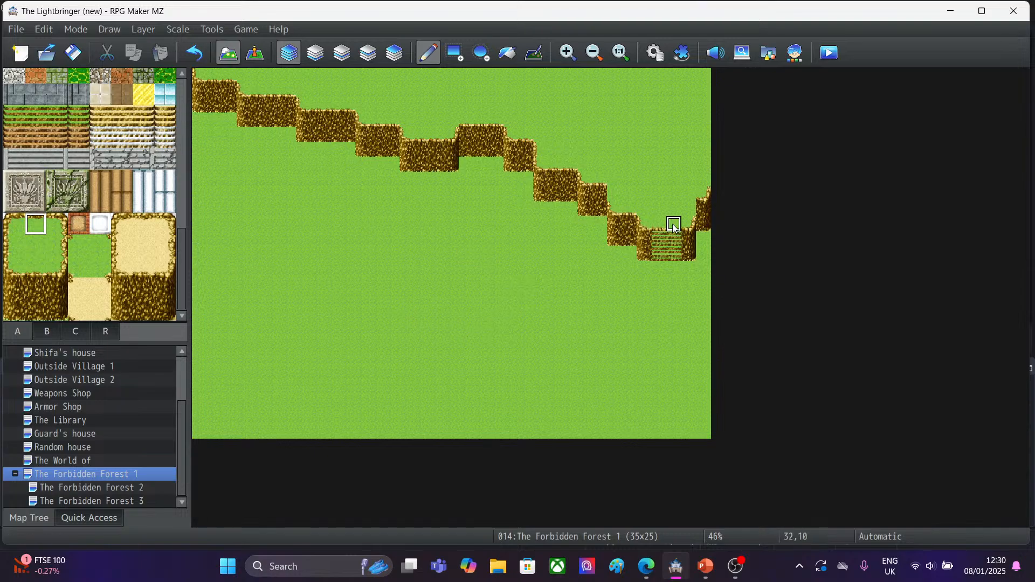
pyautogui.click(41, 274)
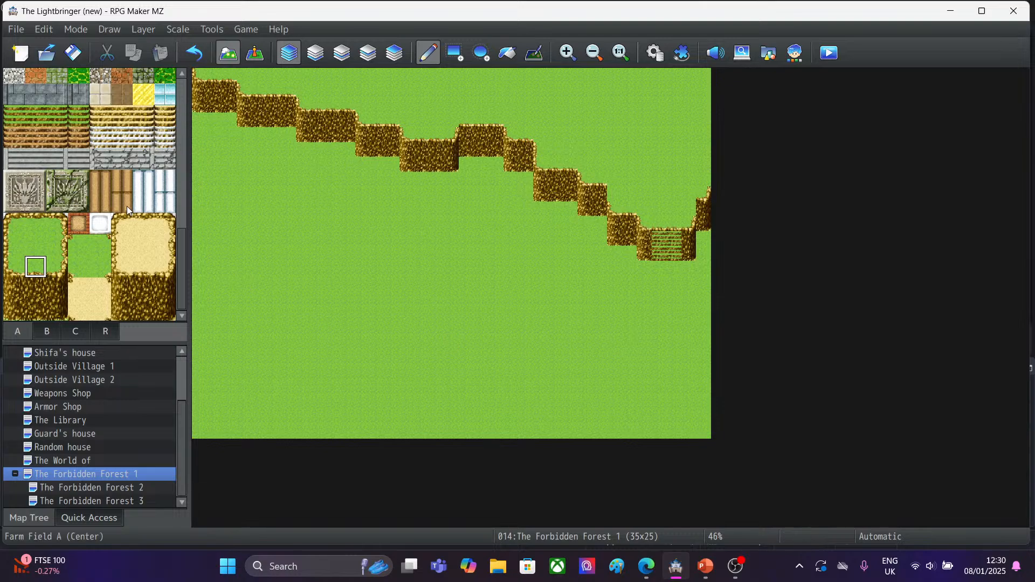
pyautogui.click(183, 193)
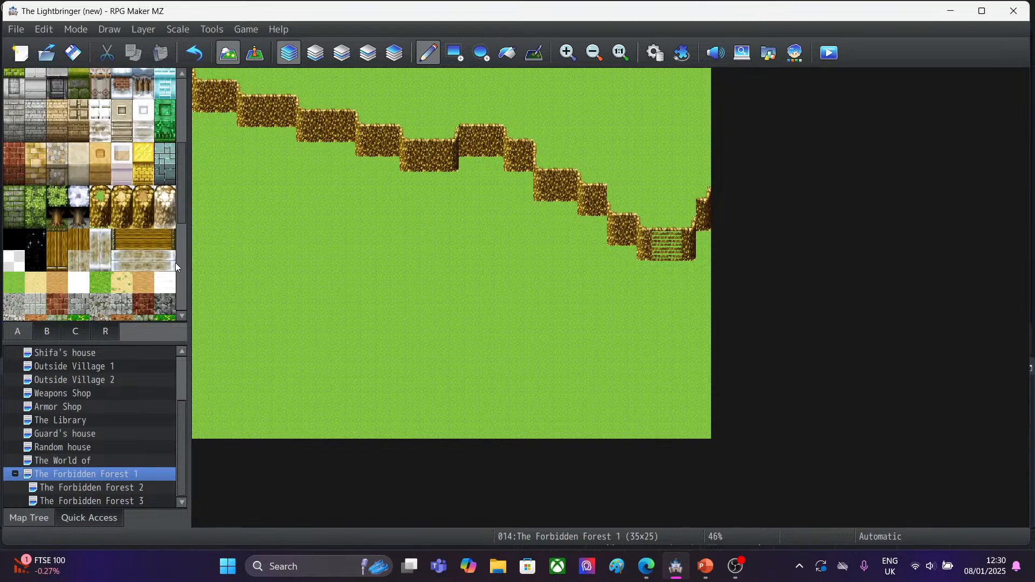
pyautogui.moveTo(181, 209); pyautogui.dragTo(198, 136)
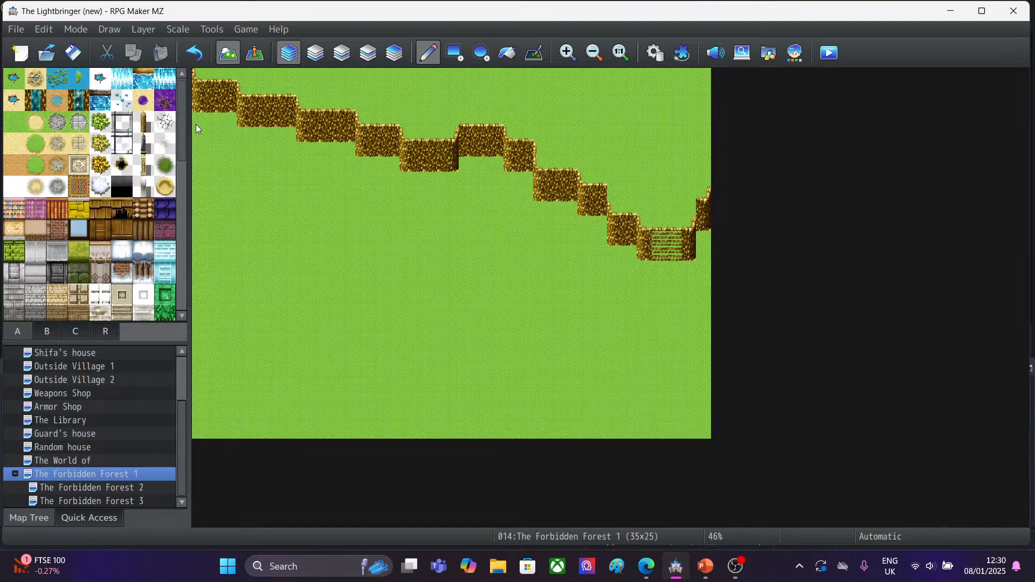
pyautogui.moveTo(195, 124); pyautogui.dragTo(212, 296)
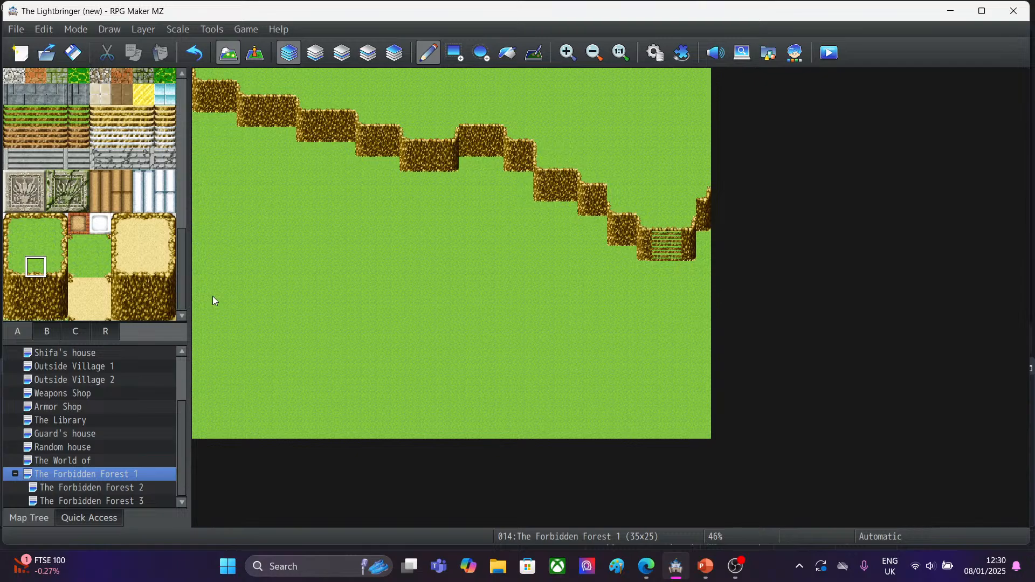
# Replace all four stair tiles in the four-tile cliff section with Stairs (Desert, Center).
pyautogui.click(35, 138)
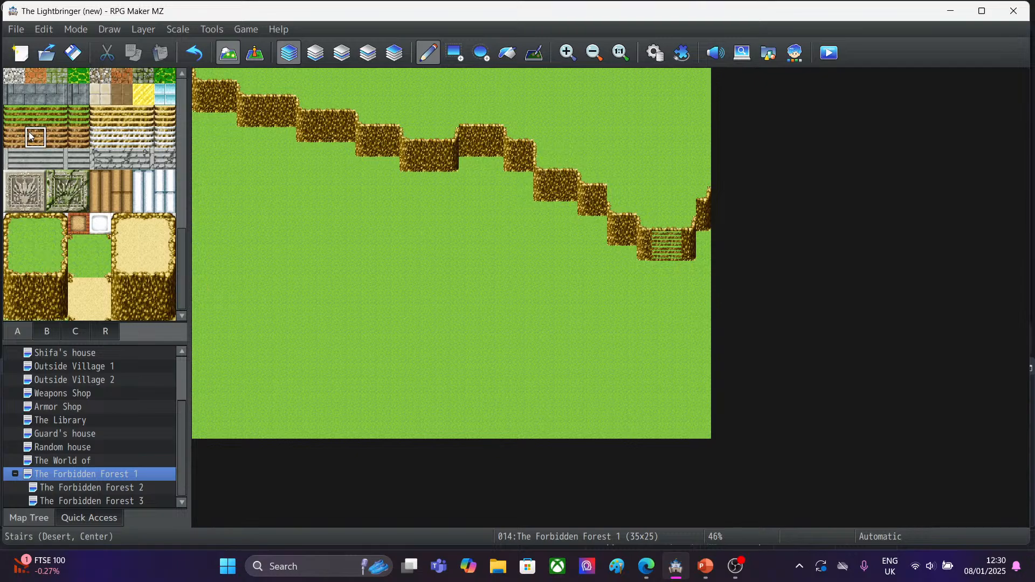
pyautogui.click(658, 234)
pyautogui.click(673, 235)
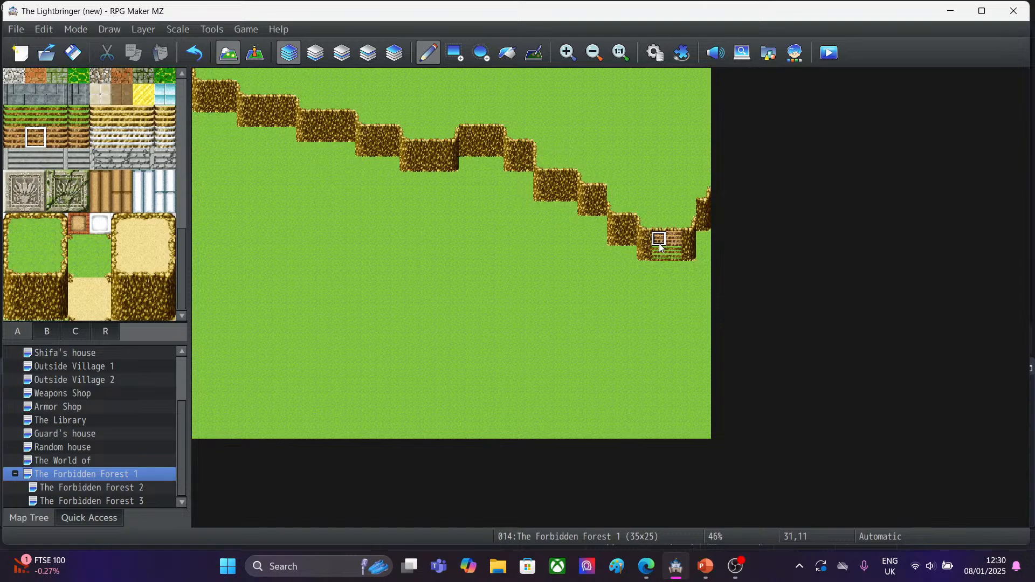
pyautogui.click(658, 252)
pyautogui.click(673, 251)
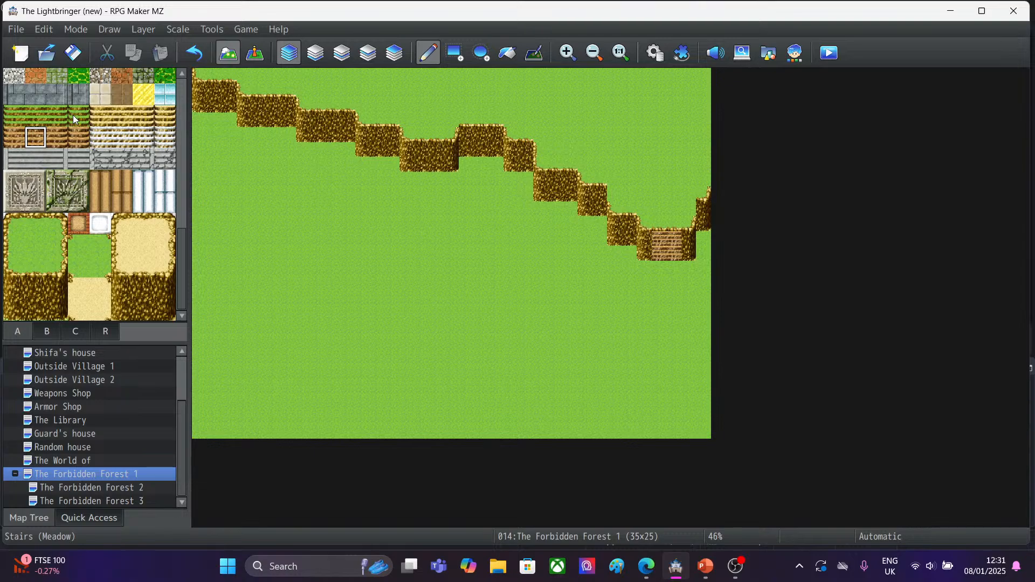
# Replace the stairs in the four-tile cliff section with Stairs (Meadow), using the left-end tile in the left column and the right-hand tile in the right column.
pyautogui.click(10, 116)
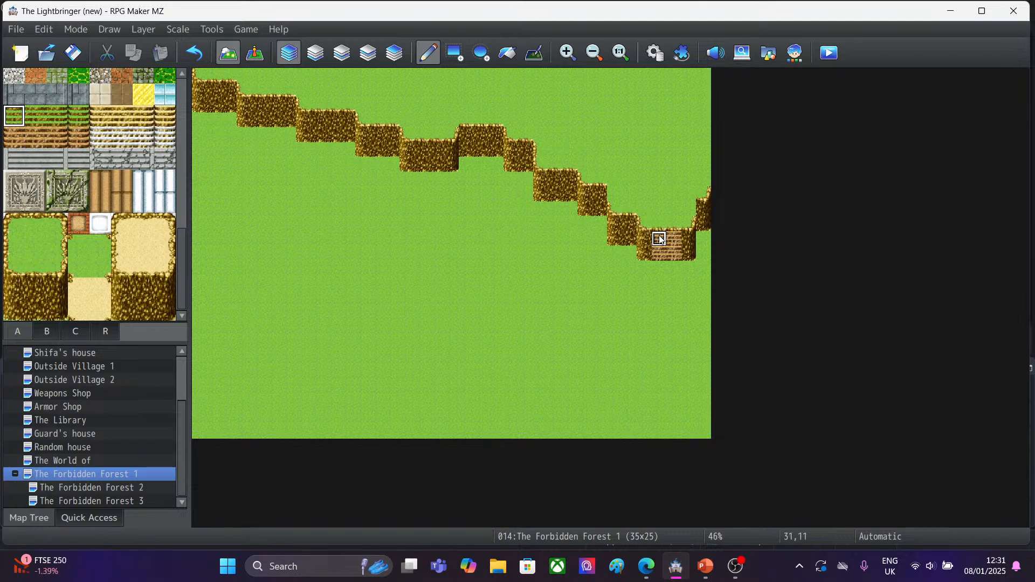
pyautogui.click(196, 60)
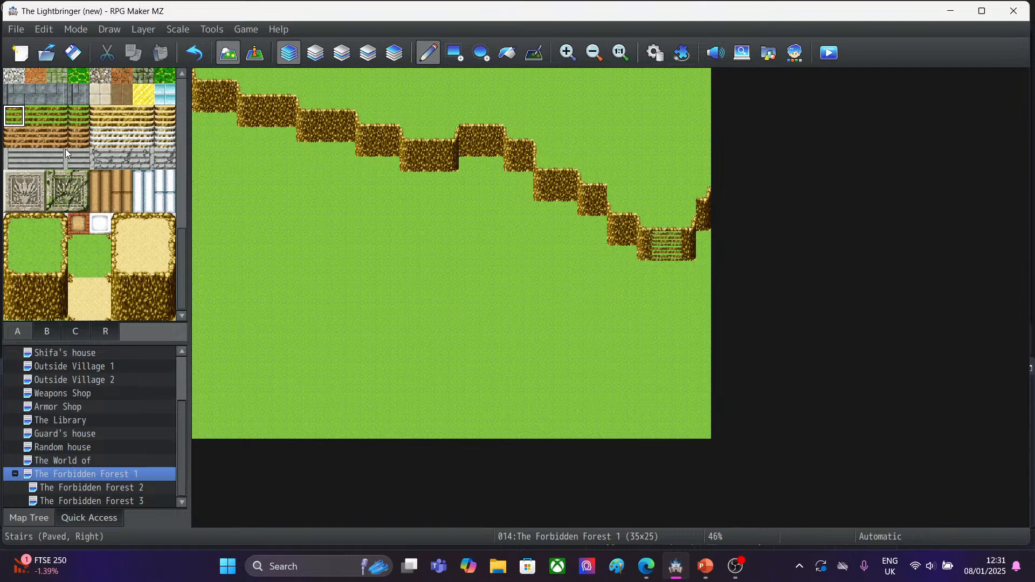
pyautogui.click(59, 113)
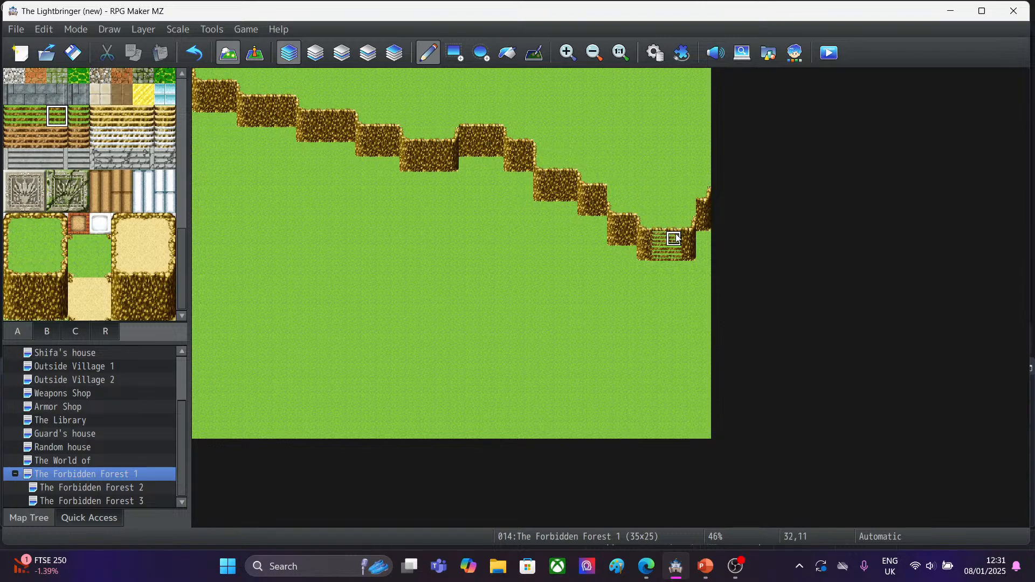
pyautogui.click(14, 116)
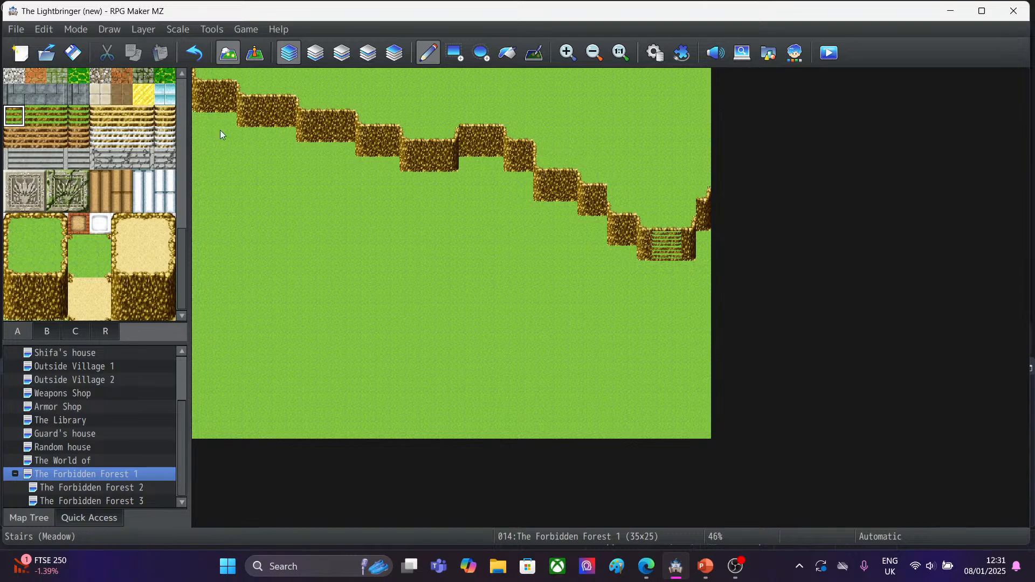
pyautogui.click(56, 116)
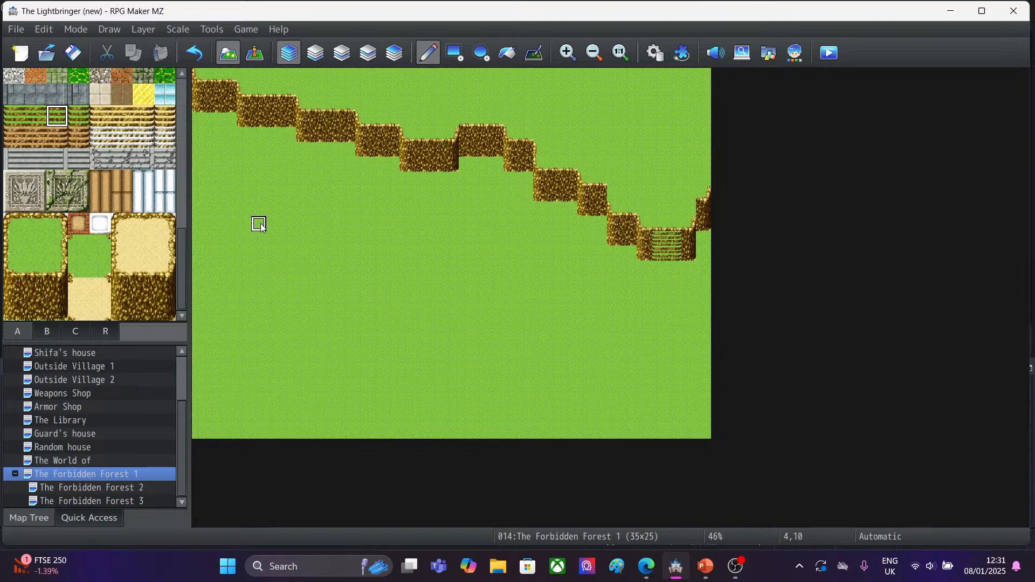
# Cover the cliff column at the map's eastern border with meadow and repaint it as a middle cliff column one row above the stair section.
pyautogui.click(34, 251)
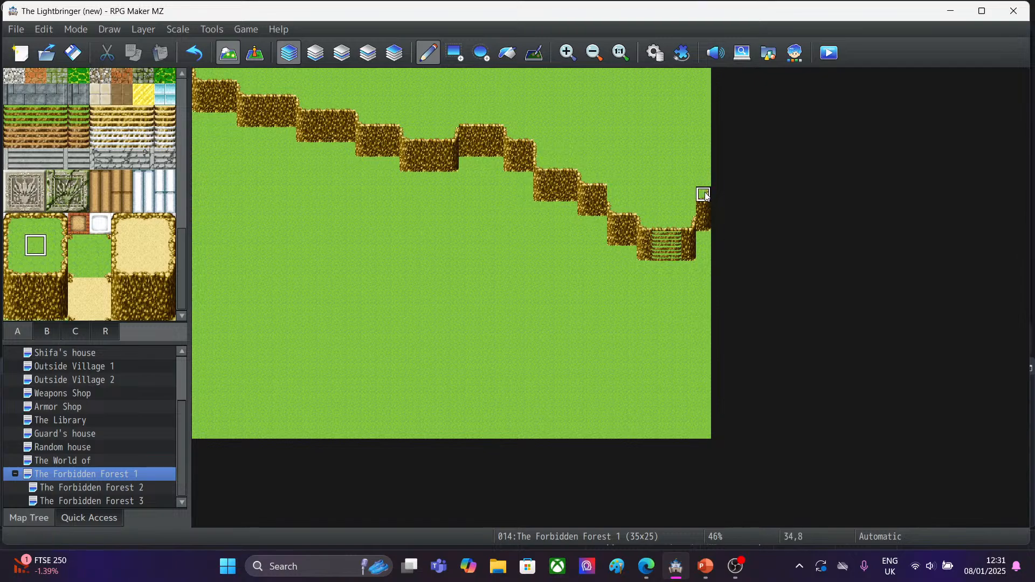
pyautogui.click(709, 231)
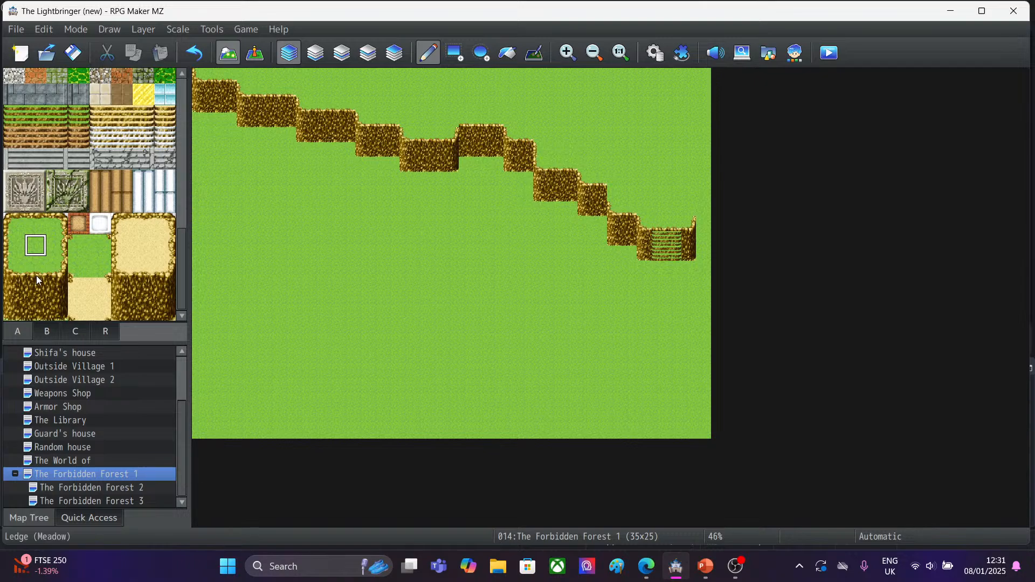
pyautogui.moveTo(37, 276); pyautogui.dragTo(37, 315)
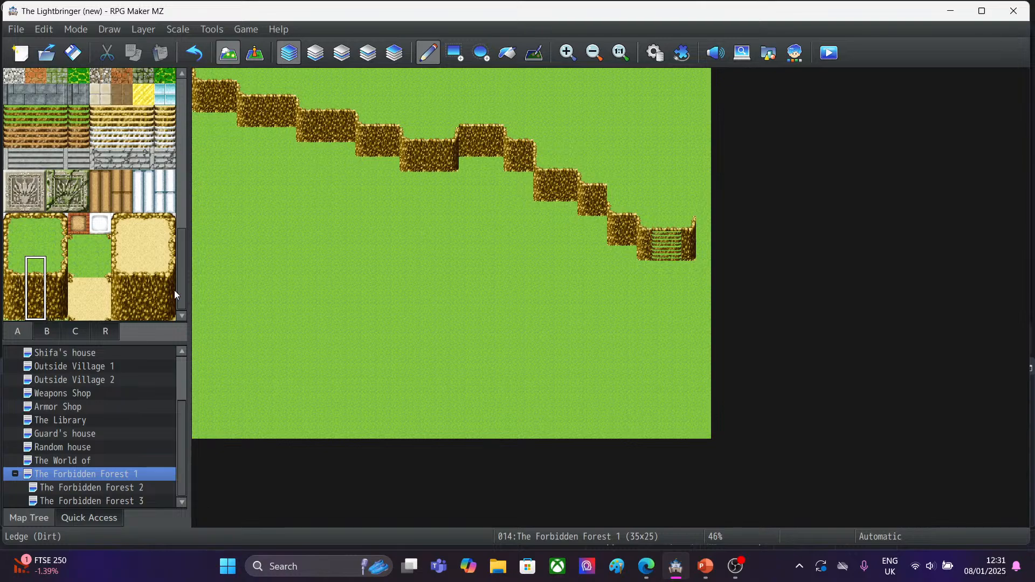
pyautogui.click(705, 210)
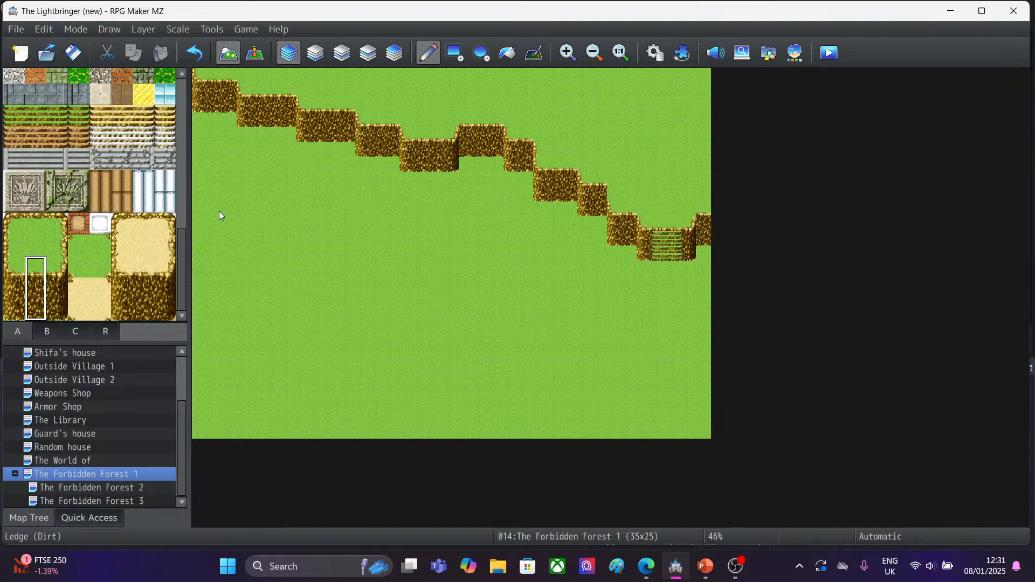
# Paint meadow inner-corner edge tiles where the cliff-top border turns between steps along the western and middle parts of the cliff.
pyautogui.click(573, 56)
pyautogui.click(573, 56)
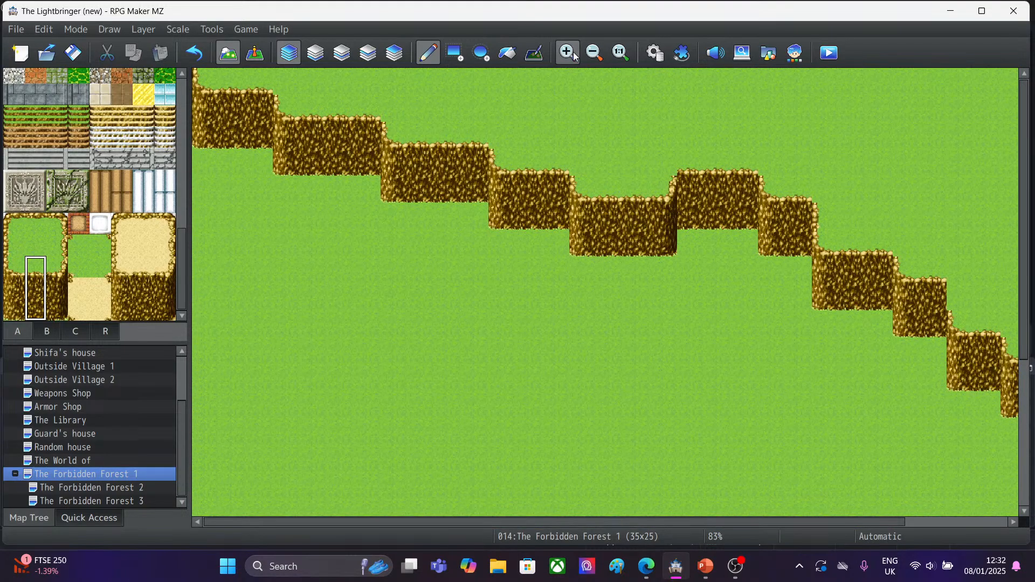
pyautogui.click(573, 56)
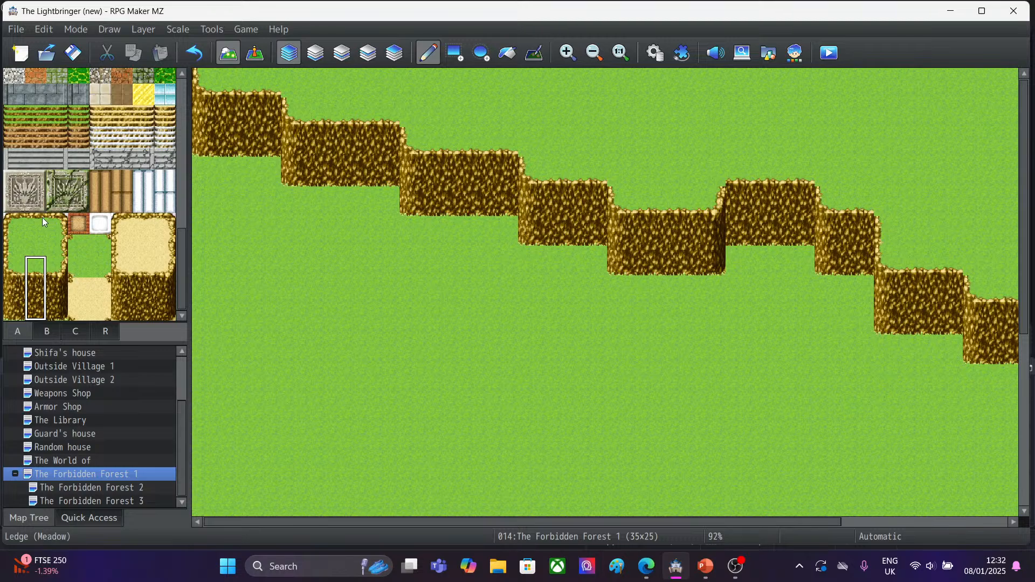
pyautogui.click(63, 229)
pyautogui.click(105, 242)
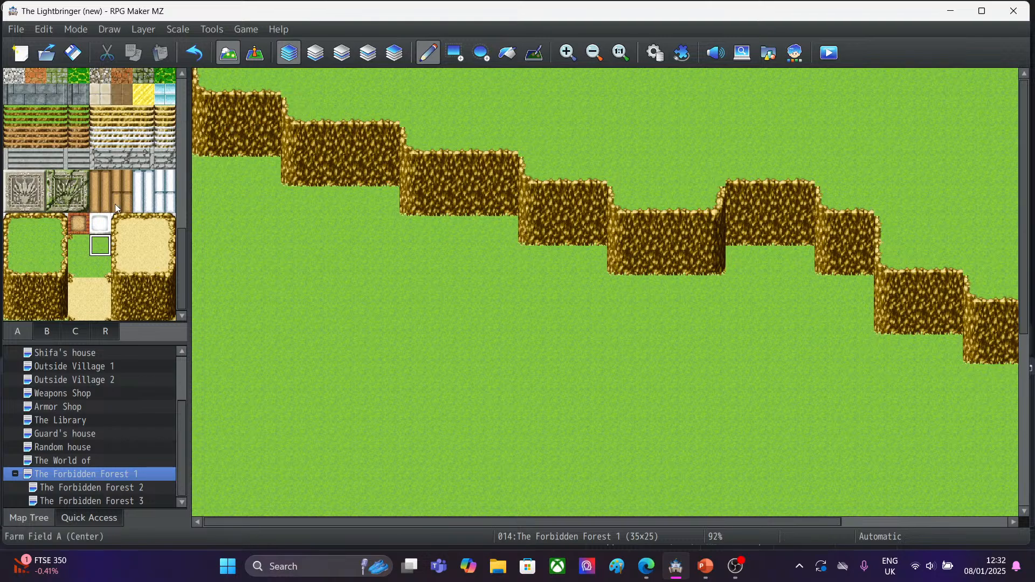
pyautogui.click(81, 267)
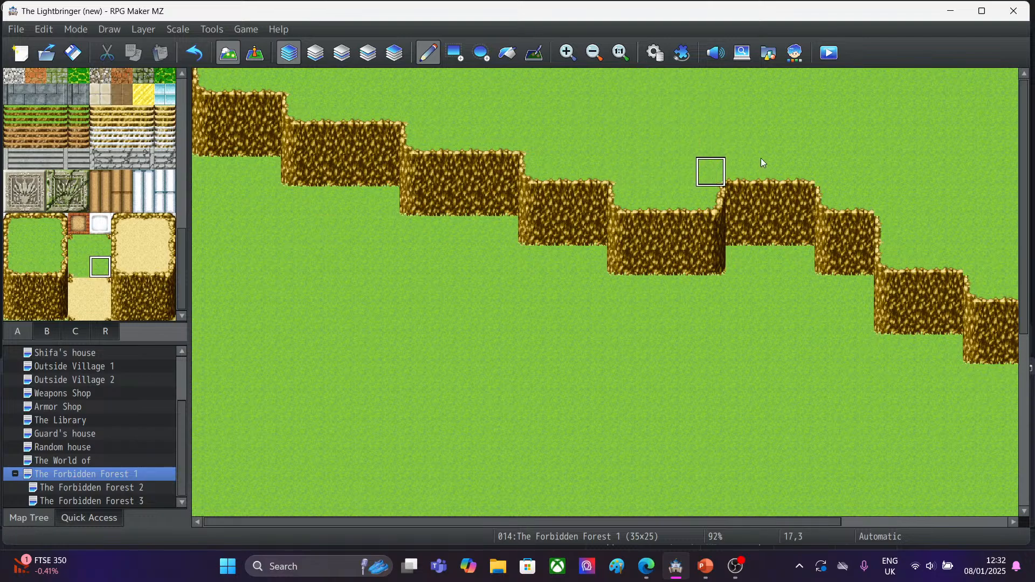
pyautogui.click(79, 267)
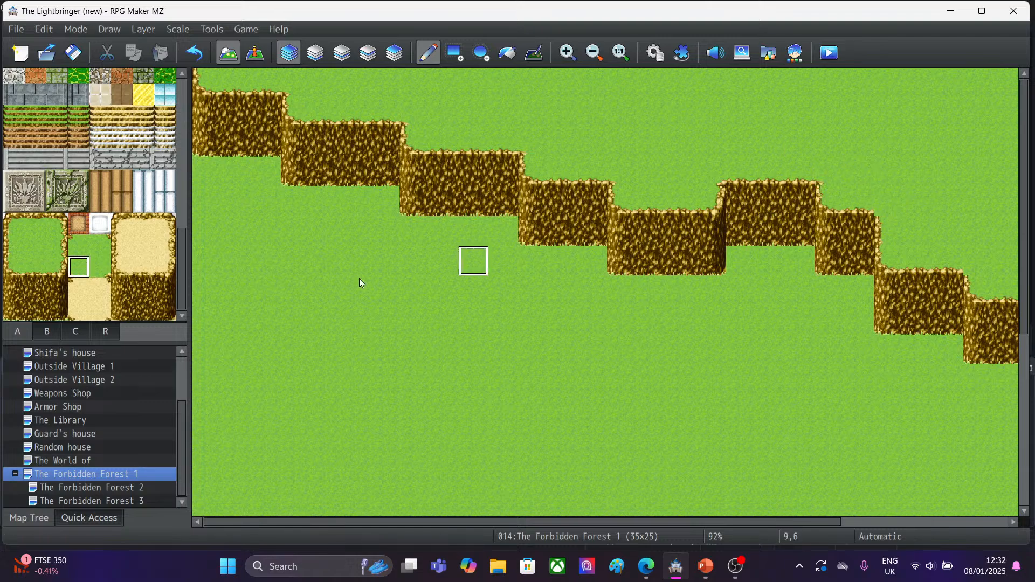
pyautogui.click(100, 266)
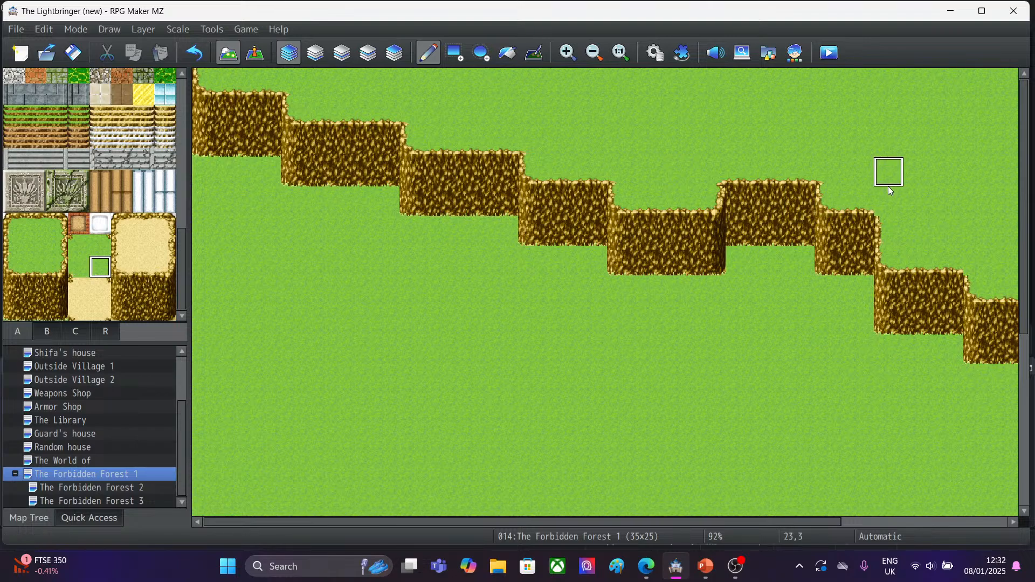
pyautogui.click(78, 266)
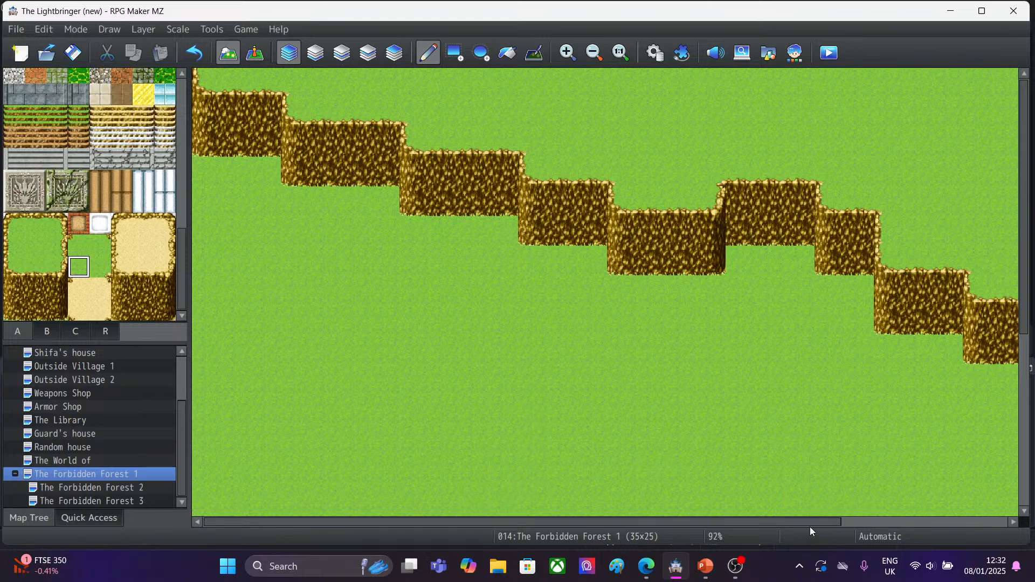
# Paint matching meadow inner-corner edge tiles at the remaining cliff-top turns, from the eastern steps past the stairs to the map's border column.
pyautogui.moveTo(807, 522); pyautogui.dragTo(1007, 505)
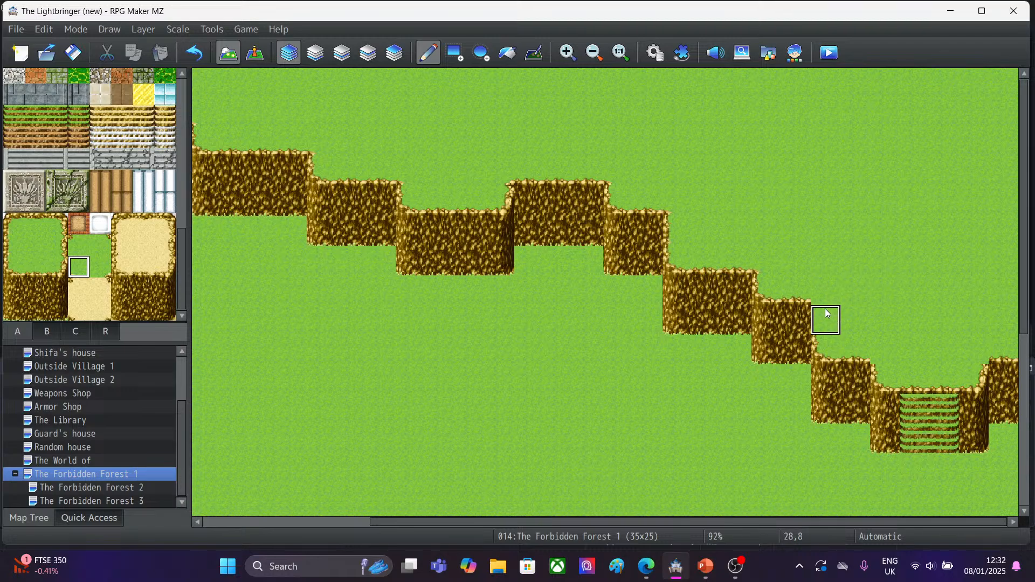
pyautogui.click(6, 256)
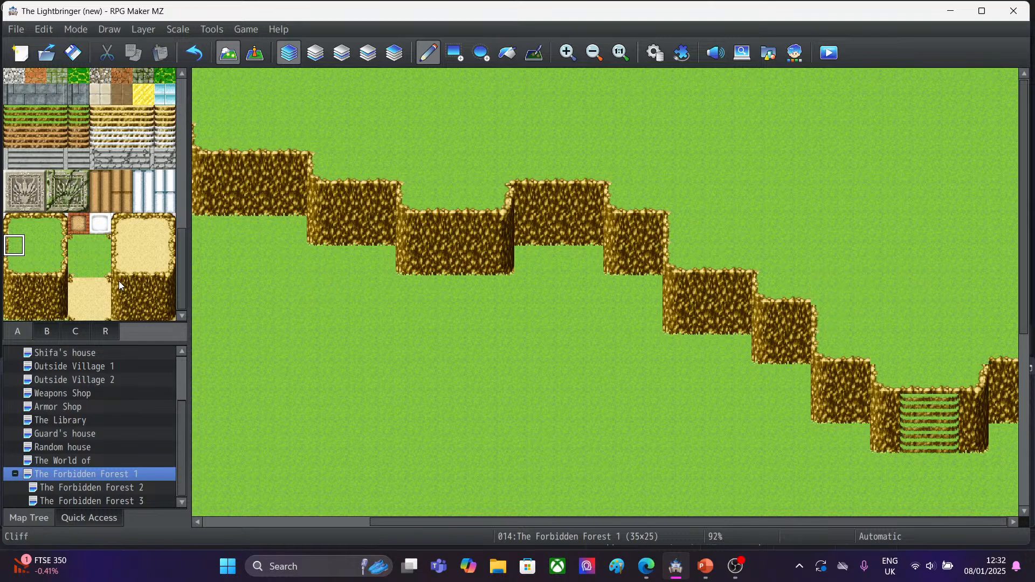
pyautogui.click(73, 270)
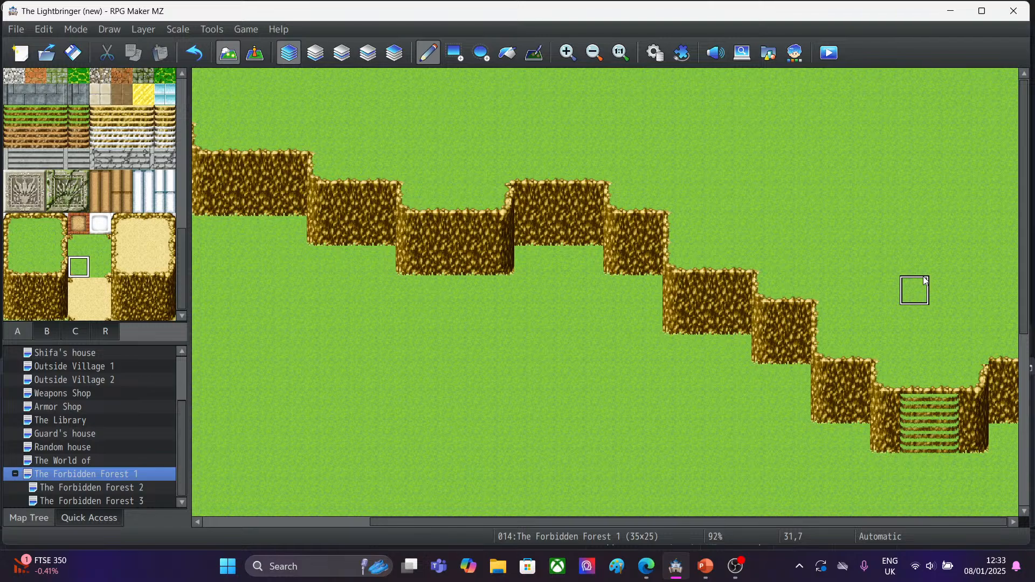
pyautogui.click(101, 267)
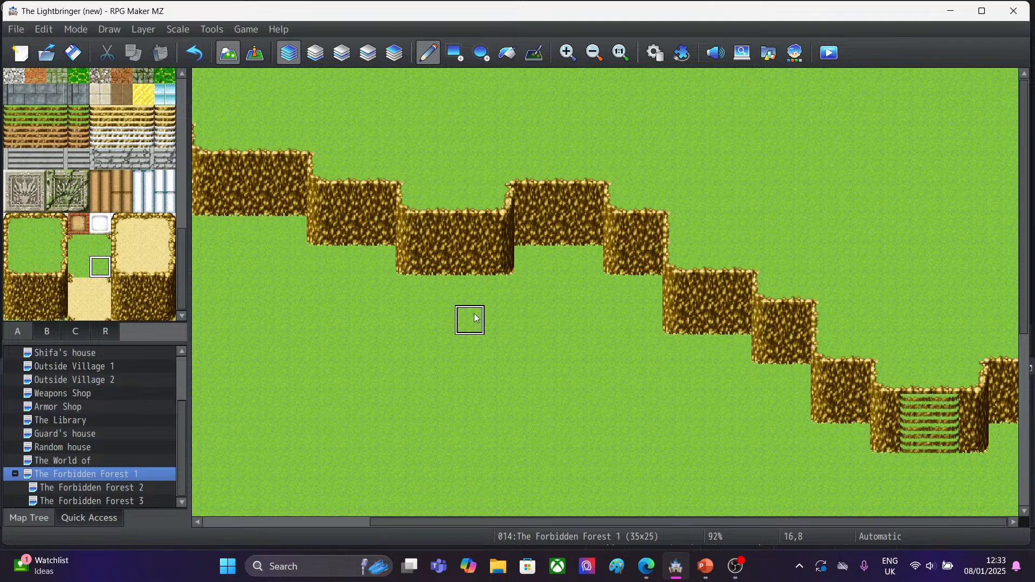
pyautogui.click(32, 245)
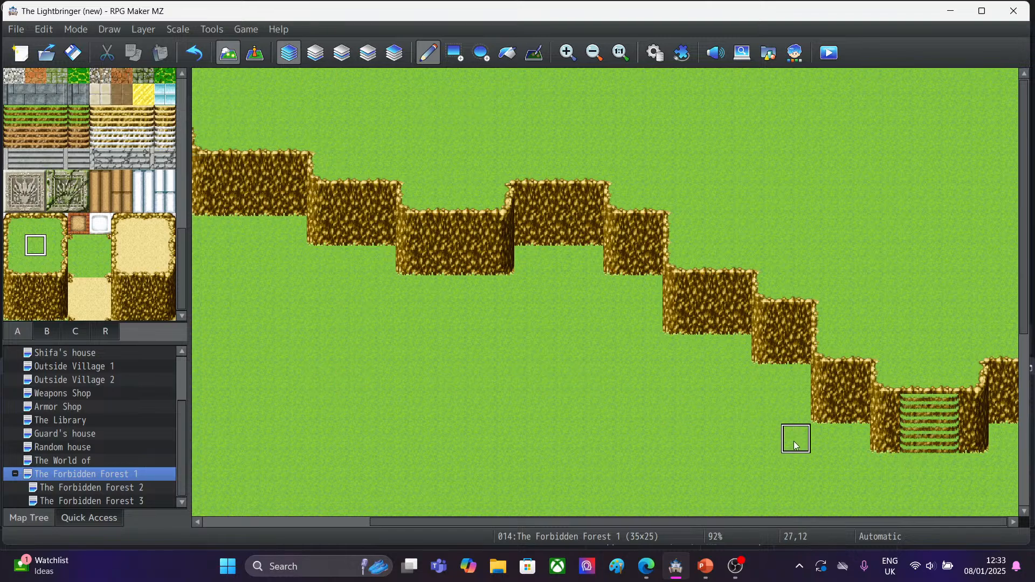
pyautogui.click(595, 53)
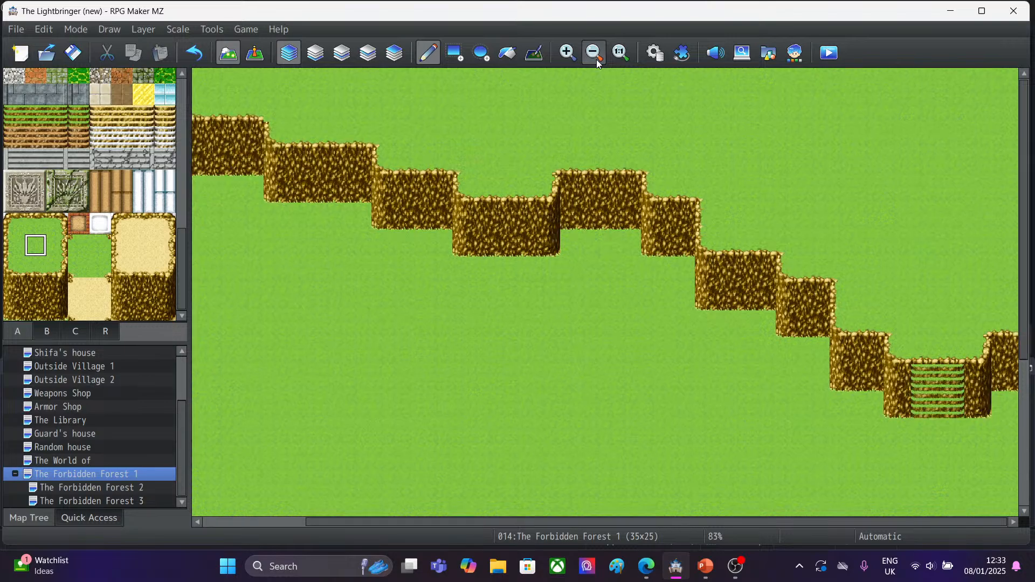
pyautogui.click(595, 54)
pyautogui.click(596, 57)
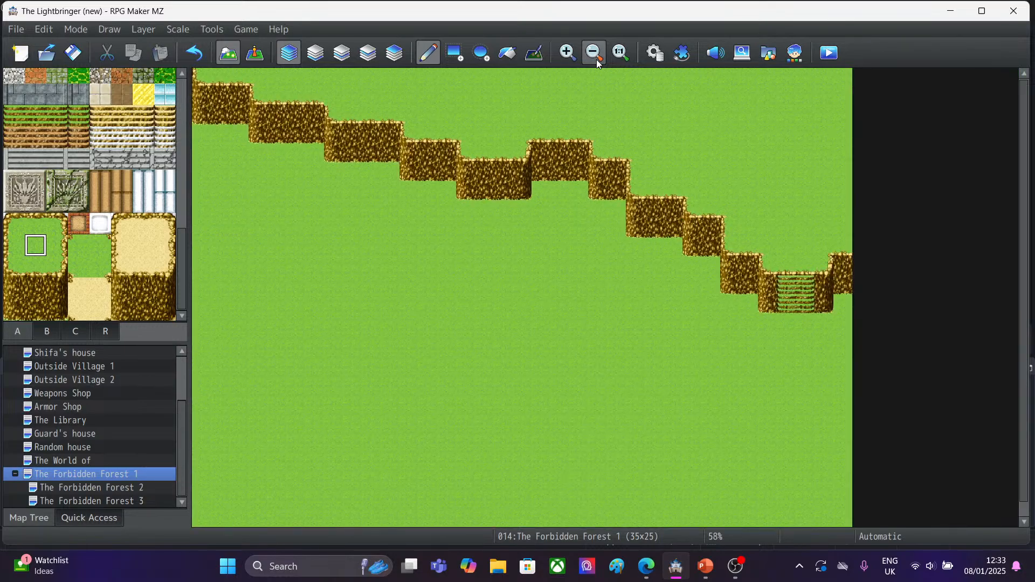
# Switch to YouTube Studio in the browser to check the stream's live chat, and return to the map editor.
pyautogui.click(647, 566)
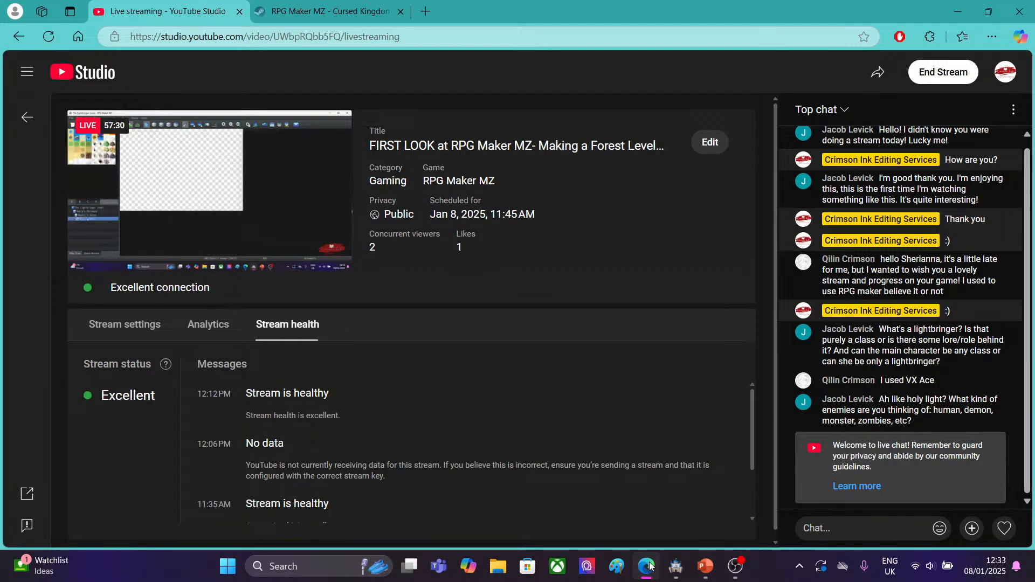
pyautogui.click(865, 525)
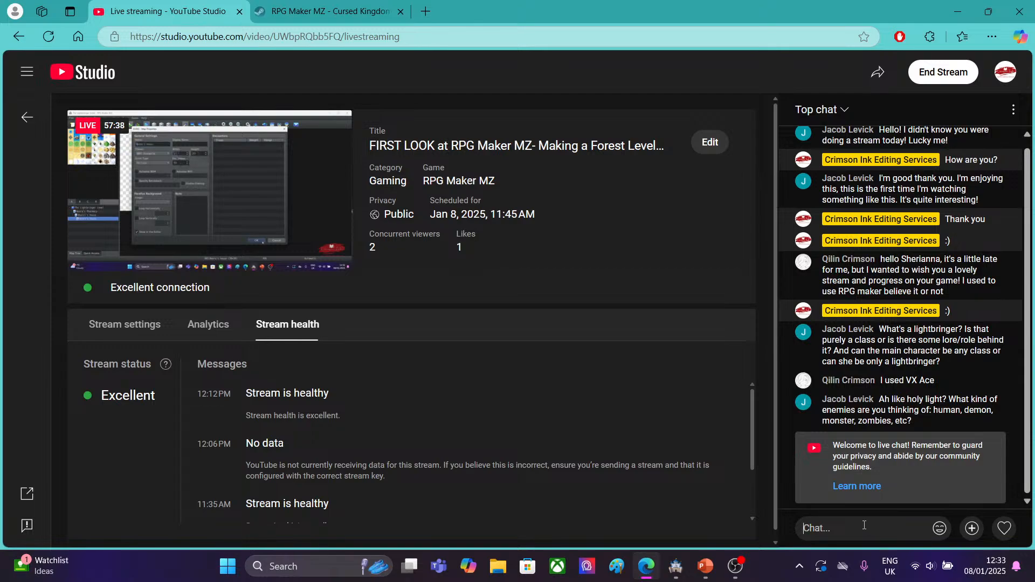
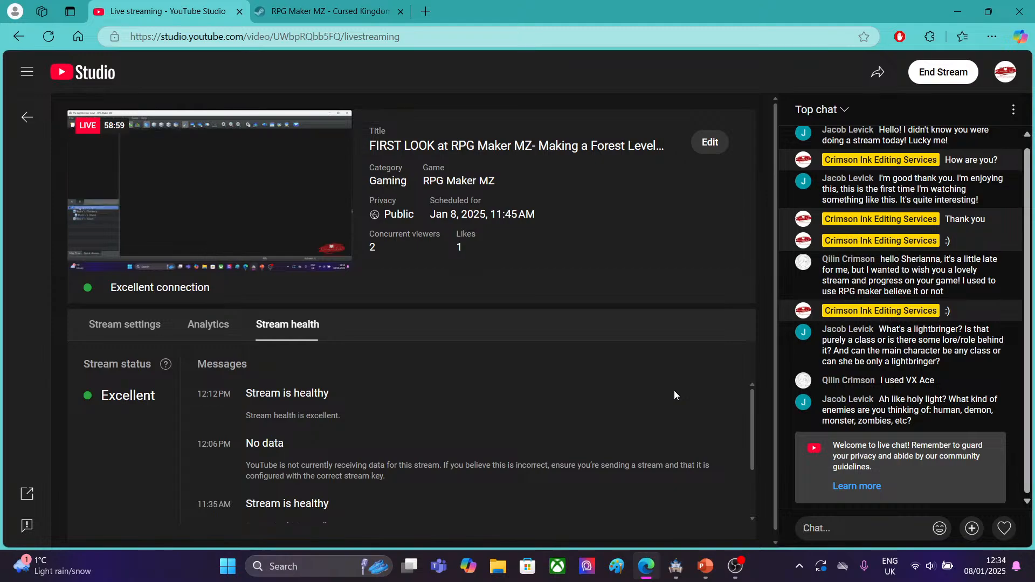
pyautogui.click(958, 12)
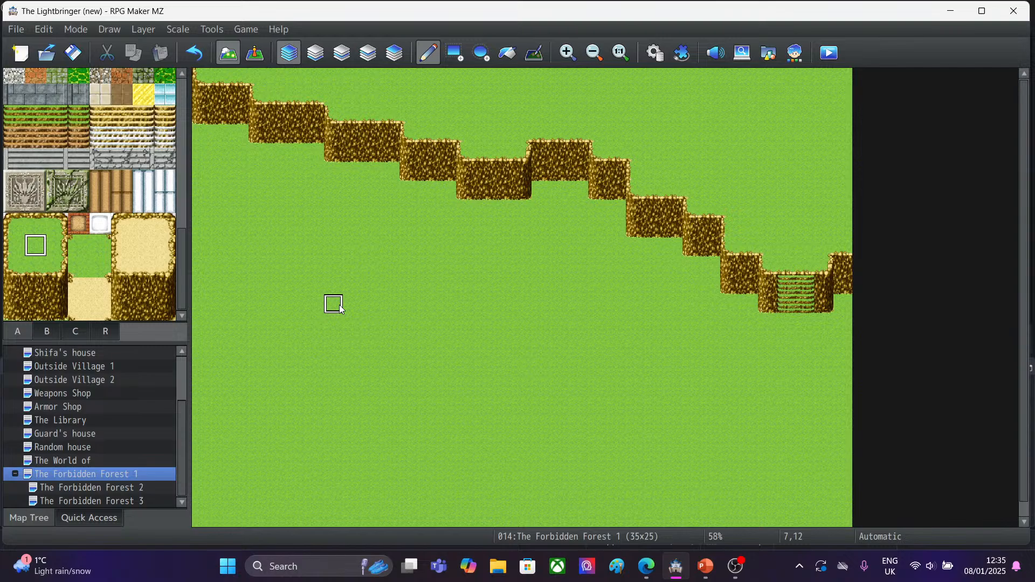
# Look through the B and C tile sets for forest tiles, and open the Outside tileset in the database.
pyautogui.click(49, 333)
pyautogui.click(74, 335)
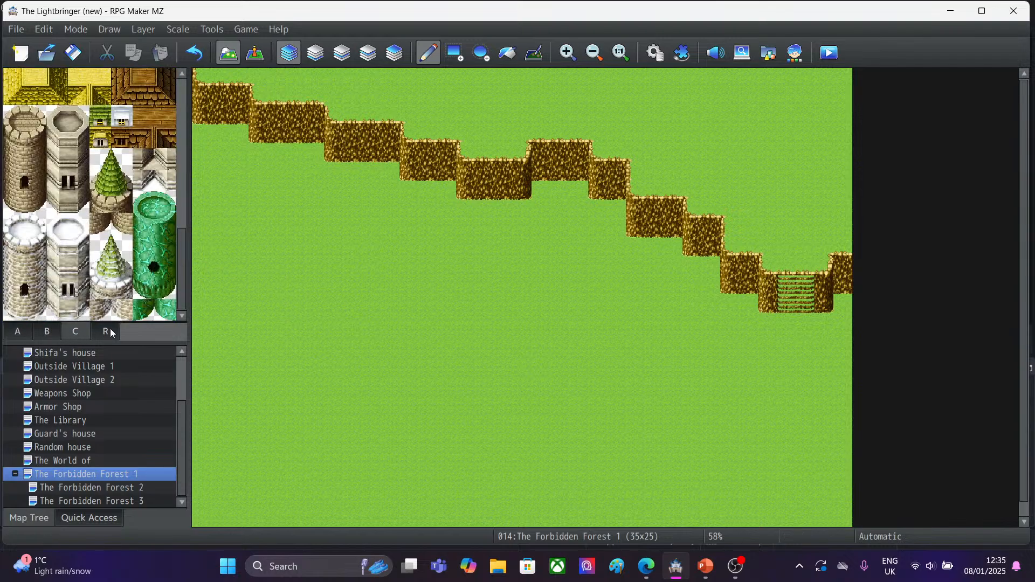
pyautogui.click(656, 53)
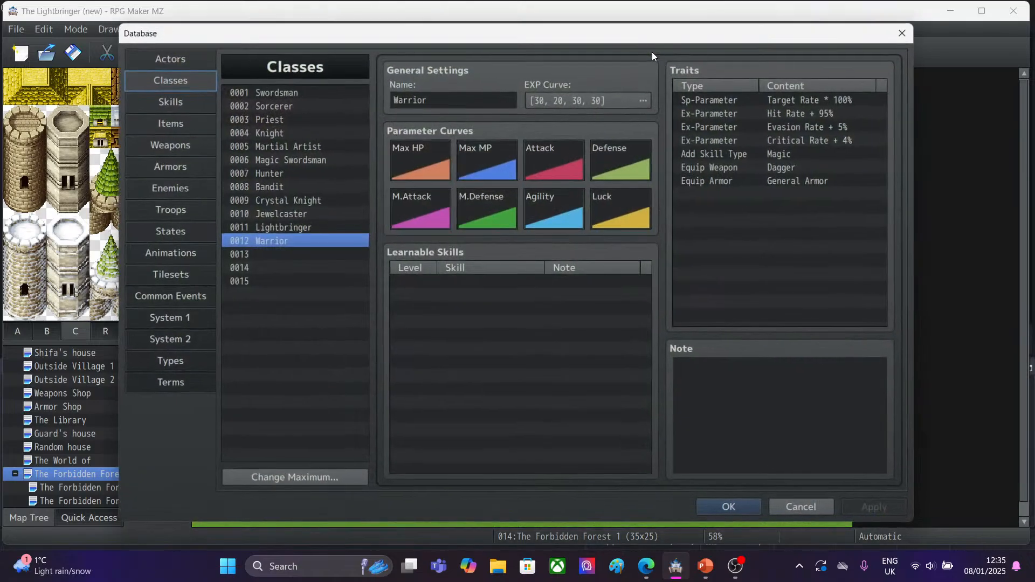
pyautogui.click(162, 283)
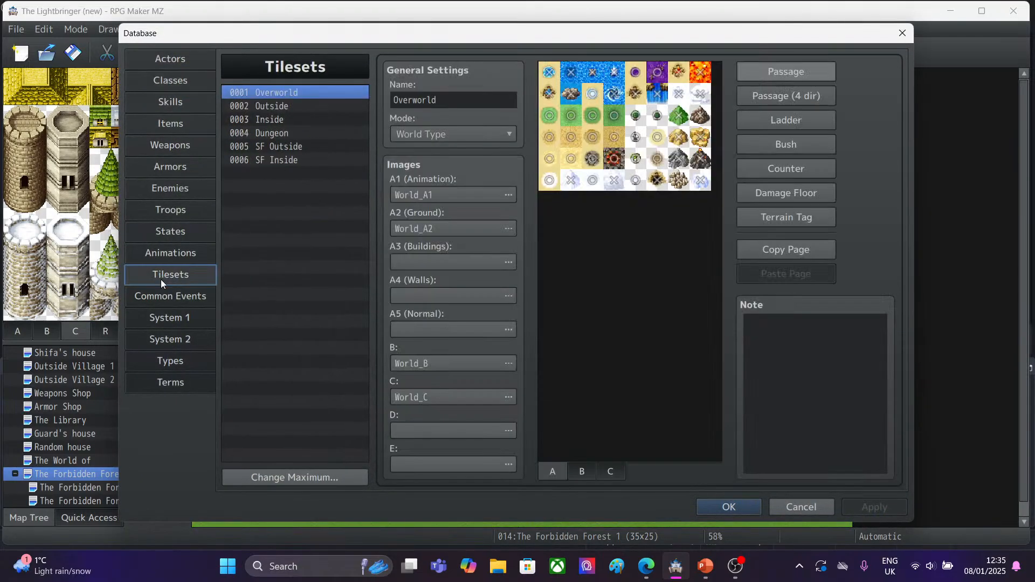
pyautogui.click(284, 107)
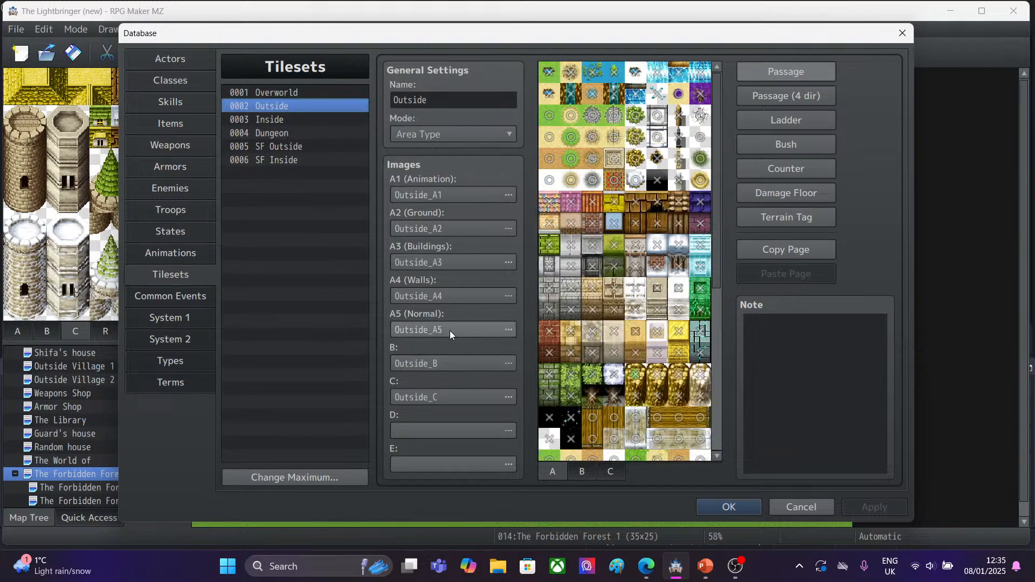
# Browse the images available for the Outside tileset's B slot and preview the Inside images from Inside_A1 to Inside_C.
pyautogui.click(434, 363)
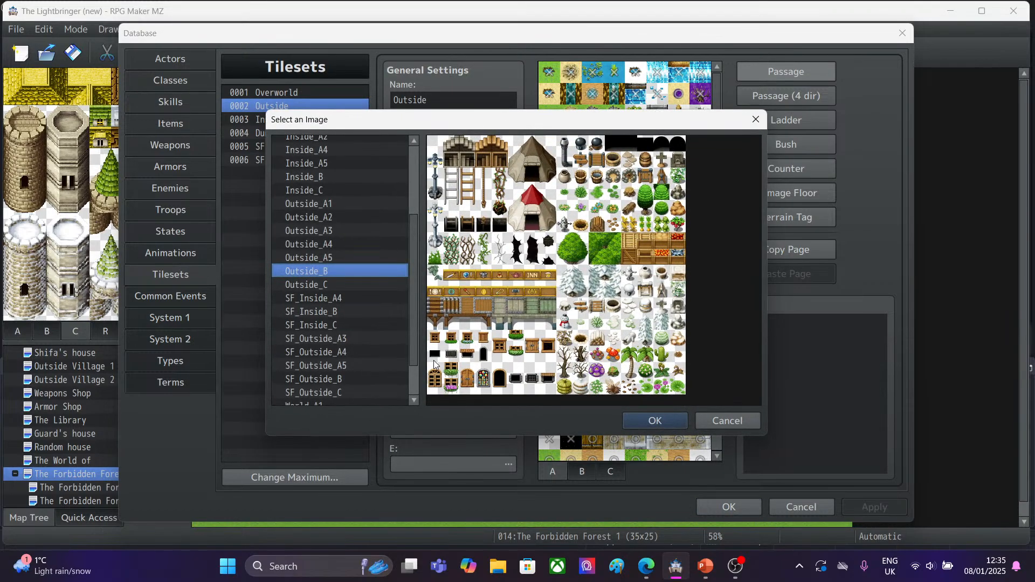
pyautogui.scroll(-2, 410, 322)
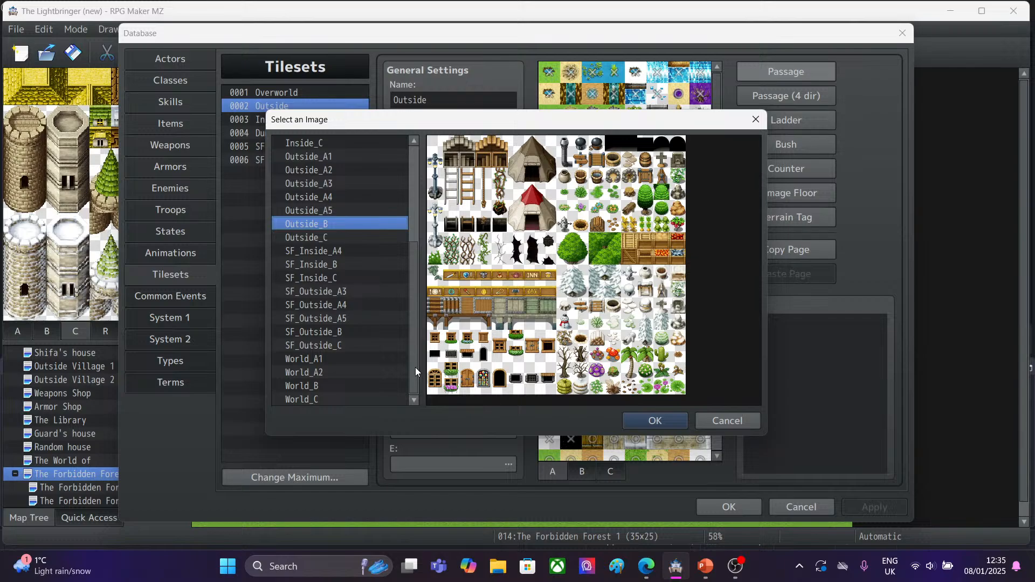
pyautogui.moveTo(415, 367); pyautogui.dragTo(423, 257)
pyautogui.click(329, 237)
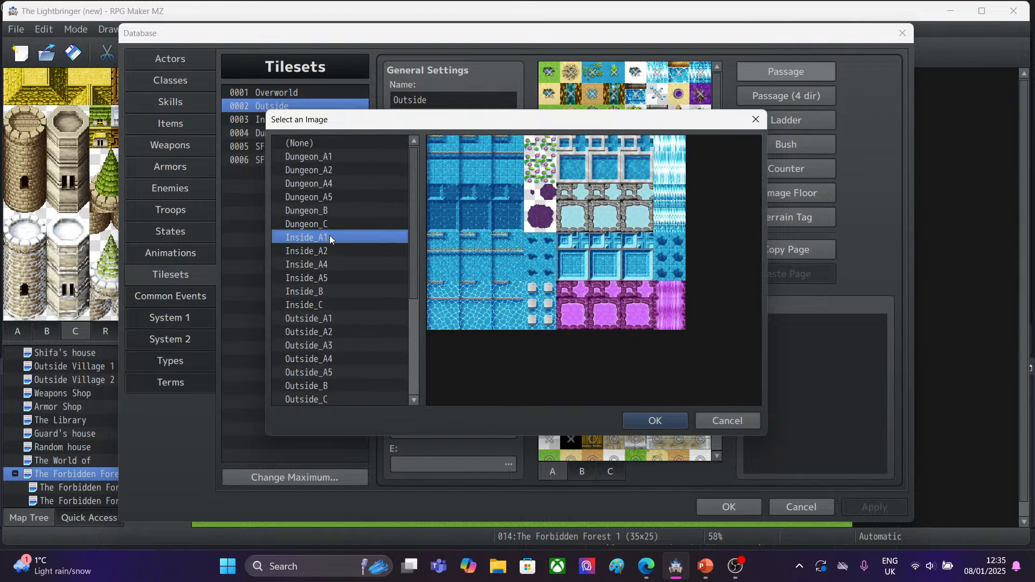
pyautogui.click(328, 252)
pyautogui.click(326, 265)
pyautogui.click(327, 279)
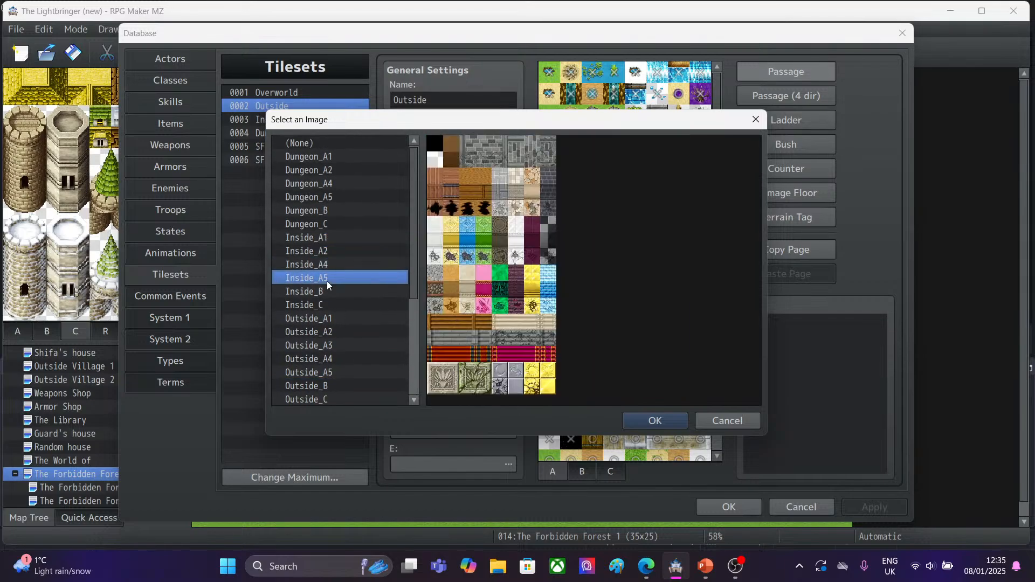
pyautogui.click(327, 292)
pyautogui.click(326, 305)
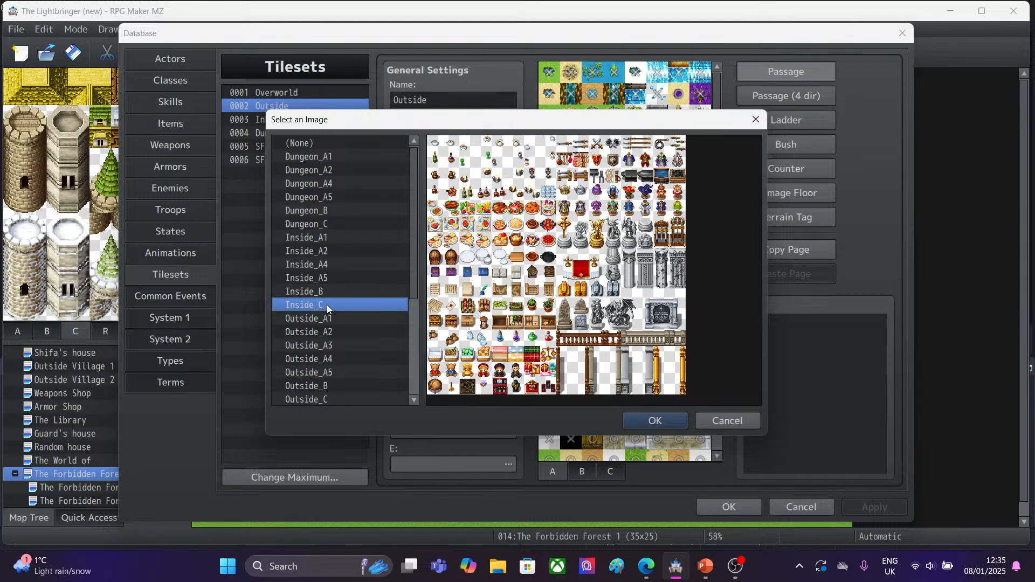
# Preview the Dungeon images from Dungeon_A1 to Dungeon_C for forest tiles, and leave the image selection without changing the B slot.
pyautogui.click(332, 162)
pyautogui.click(334, 169)
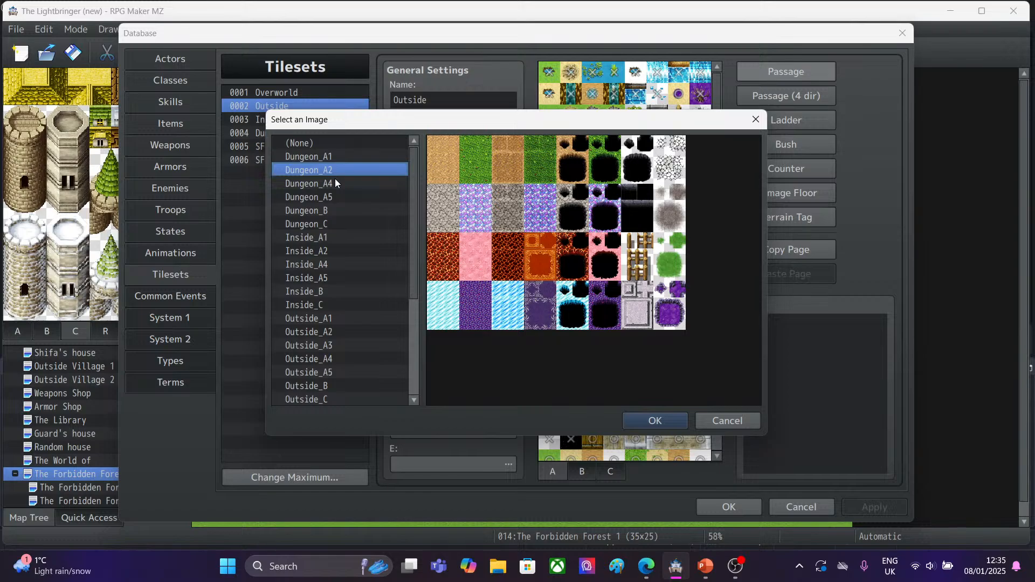
pyautogui.click(335, 183)
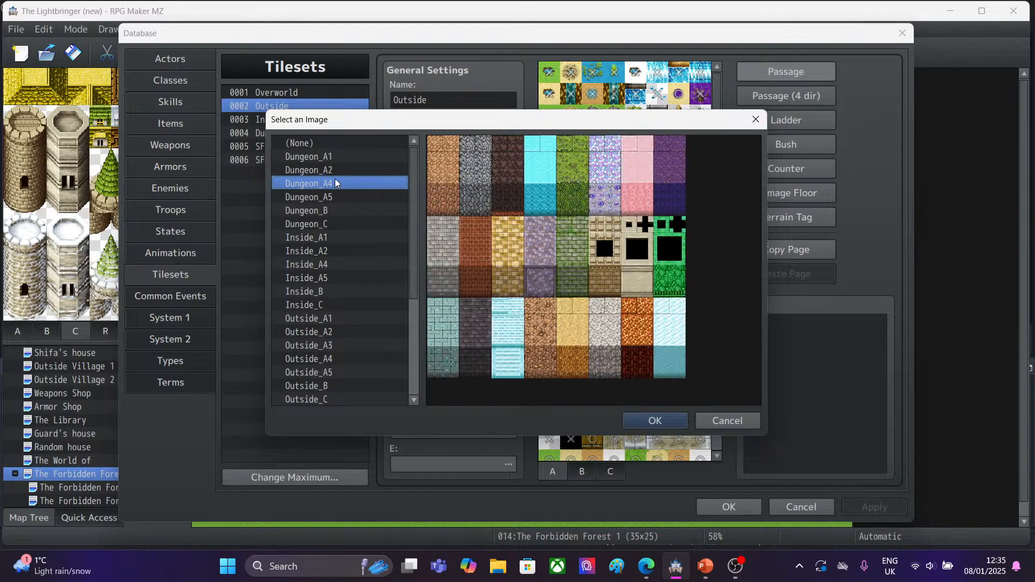
pyautogui.click(336, 195)
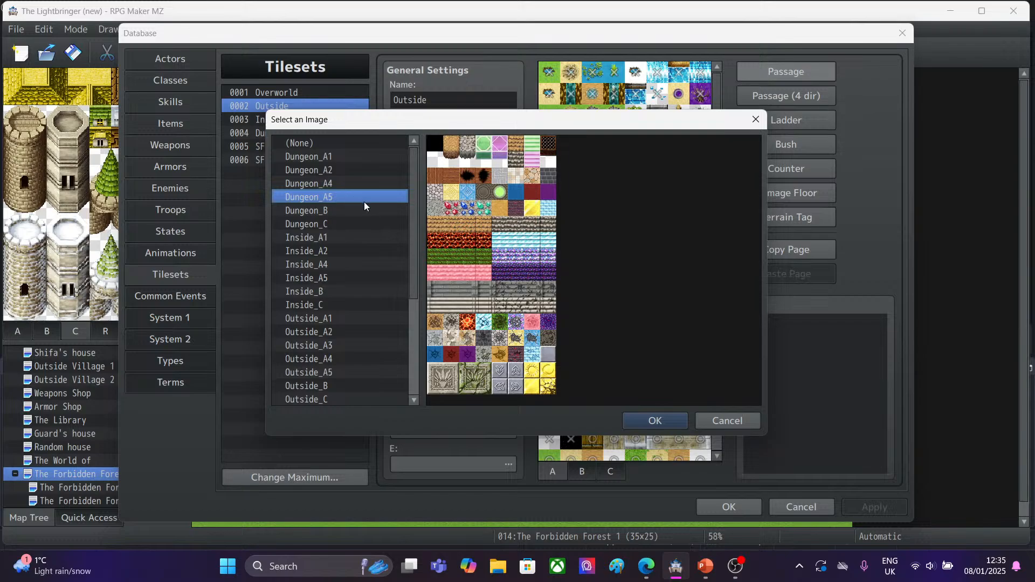
pyautogui.click(342, 209)
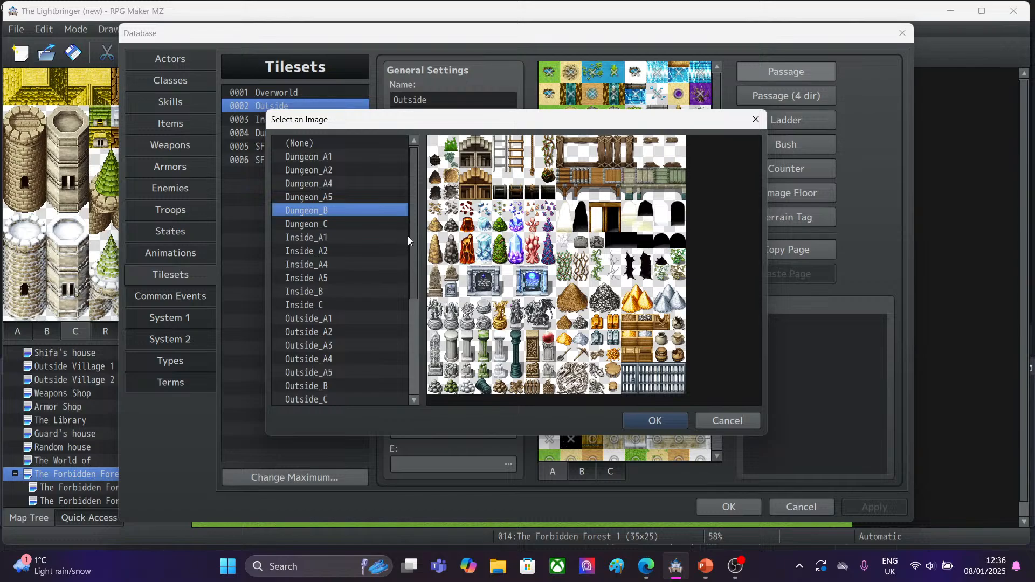
pyautogui.click(356, 223)
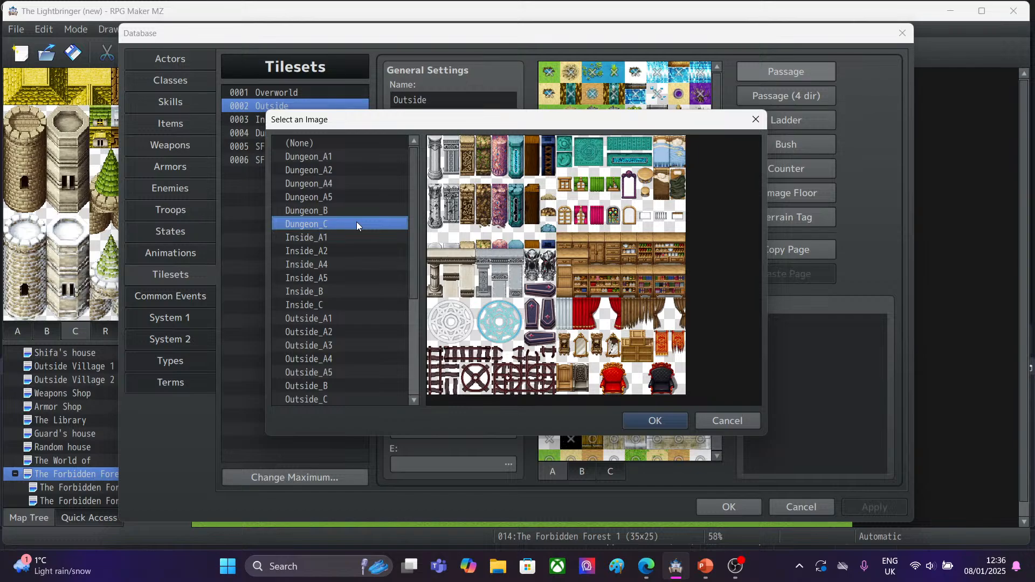
pyautogui.moveTo(414, 245); pyautogui.dragTo(412, 357)
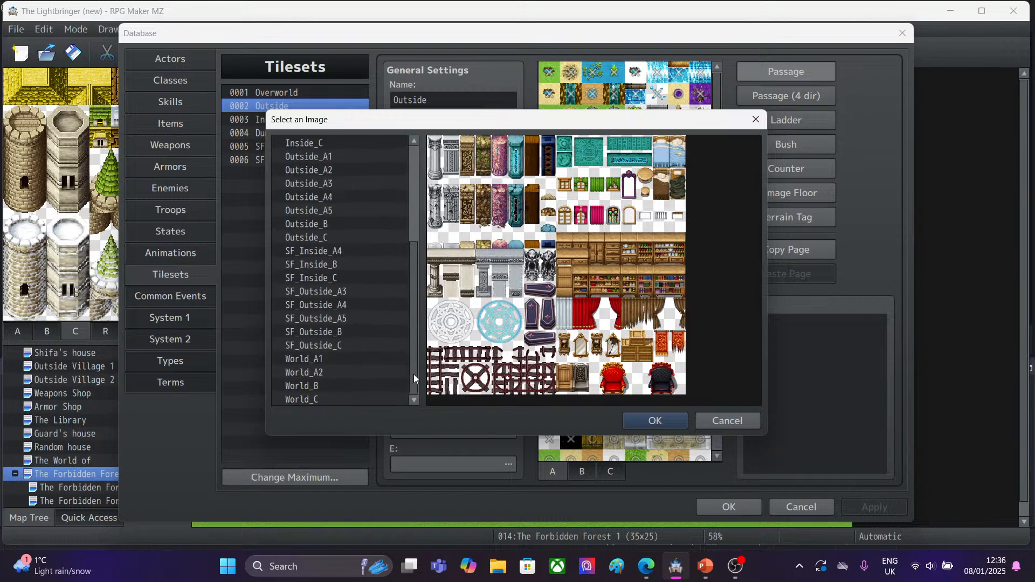
pyautogui.click(728, 422)
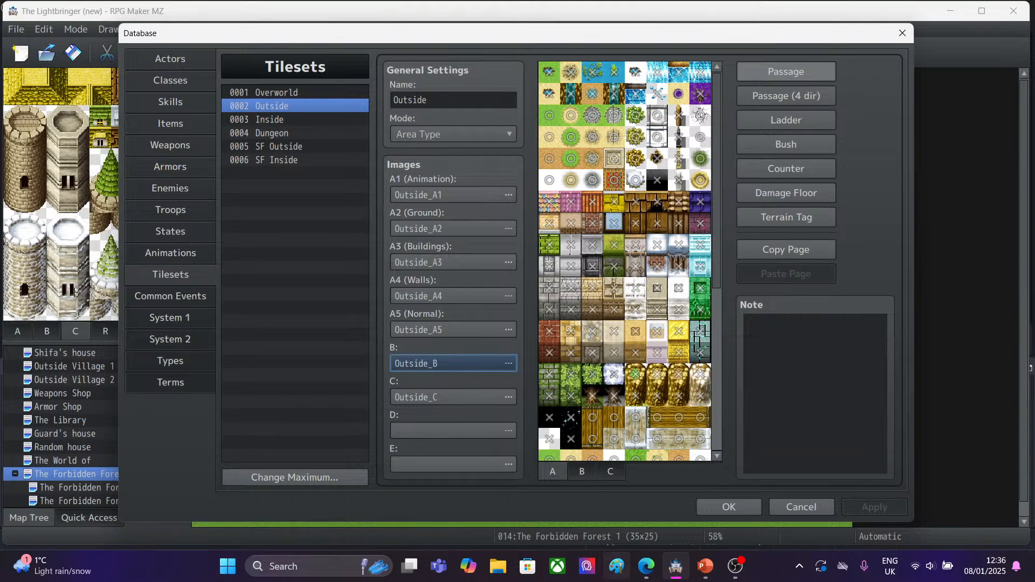
# Switch to File Explorer and open Documents\RPG Maker game 2\MEFRPG\PainterlyTree_Tiles_ByPlueschkatze.
pyautogui.click(498, 566)
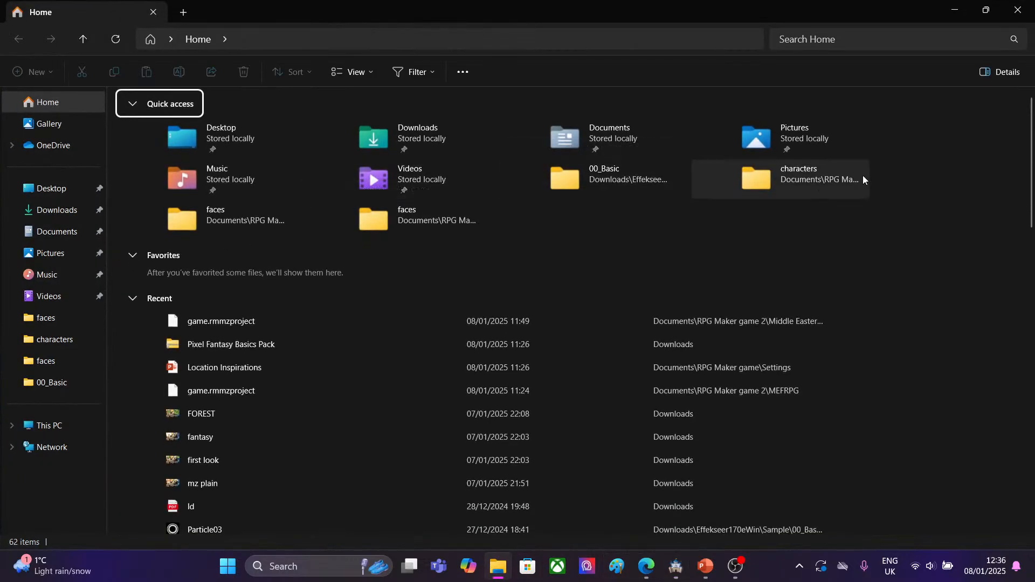
pyautogui.doubleClick(611, 132)
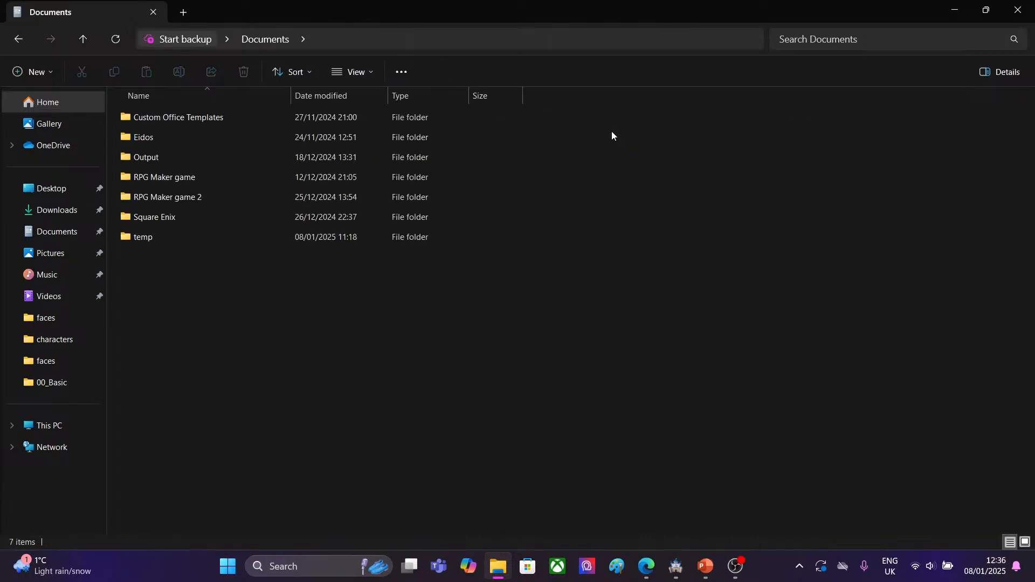
pyautogui.doubleClick(161, 193)
pyautogui.doubleClick(140, 118)
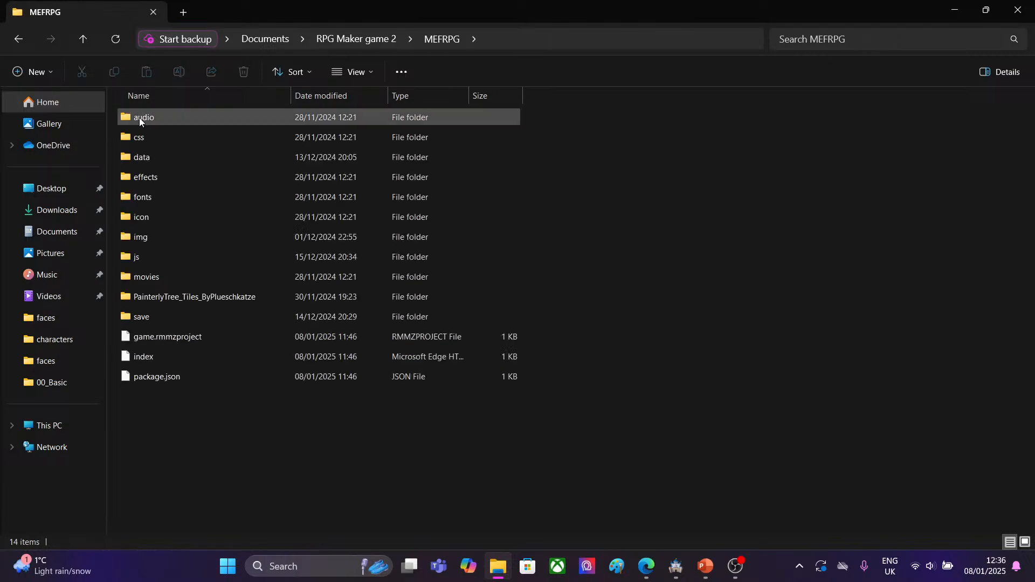
pyautogui.doubleClick(151, 237)
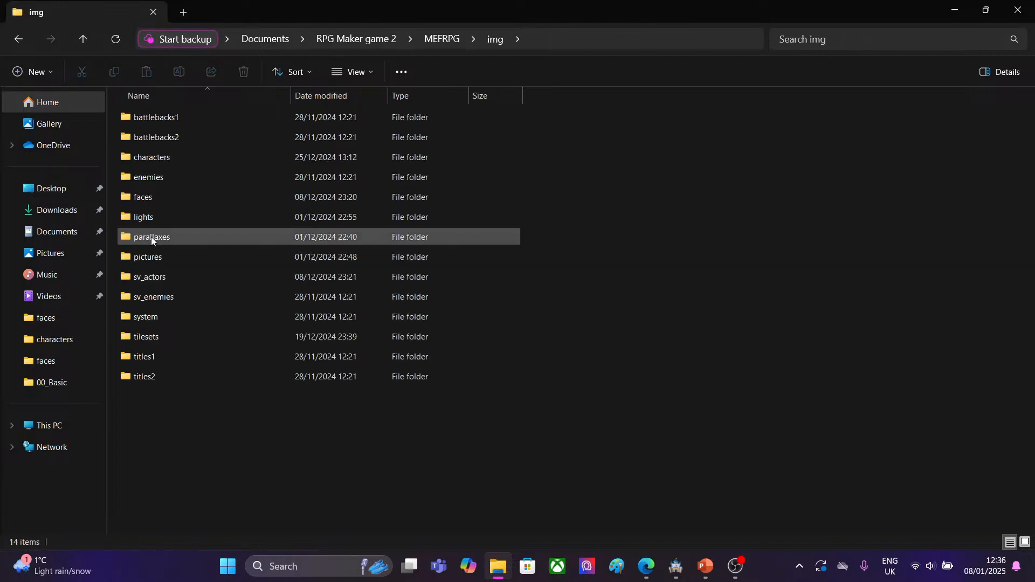
pyautogui.click(17, 41)
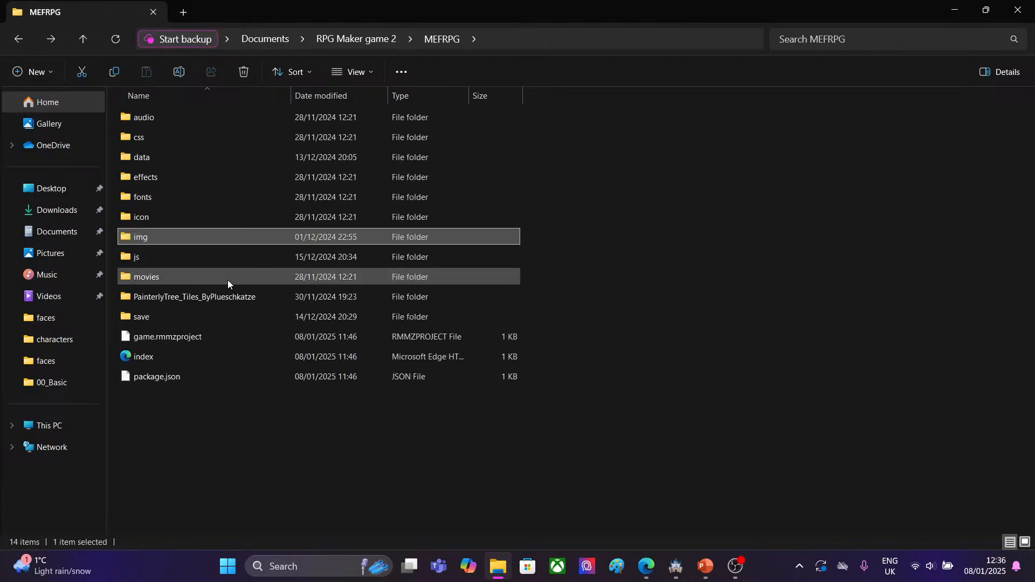
pyautogui.doubleClick(199, 298)
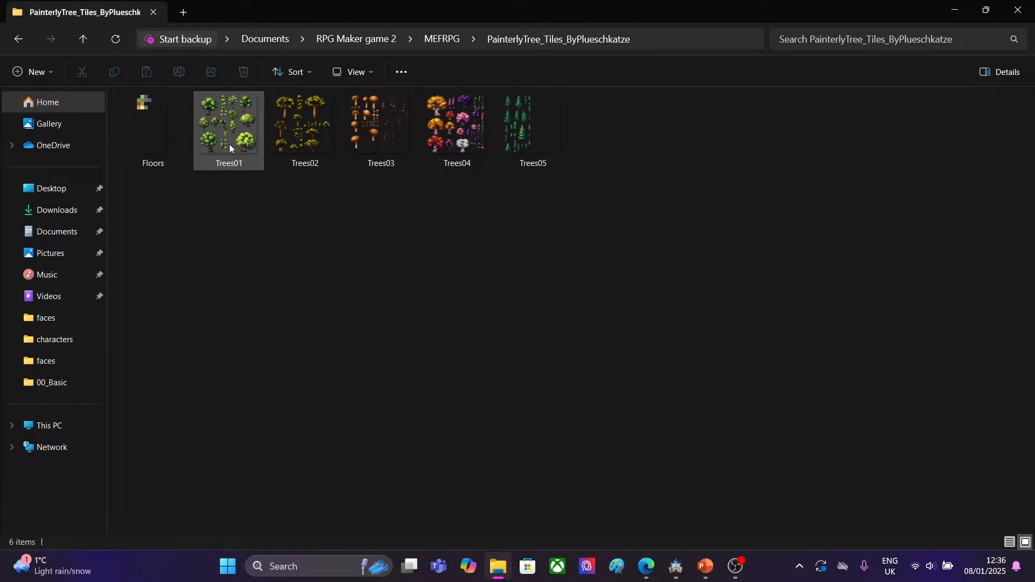
# Preview the tree tile images Trees02, Trees04, Trees03 and Trees05 one at a time, closing each preview.
pyautogui.click(301, 128)
pyautogui.doubleClick(302, 128)
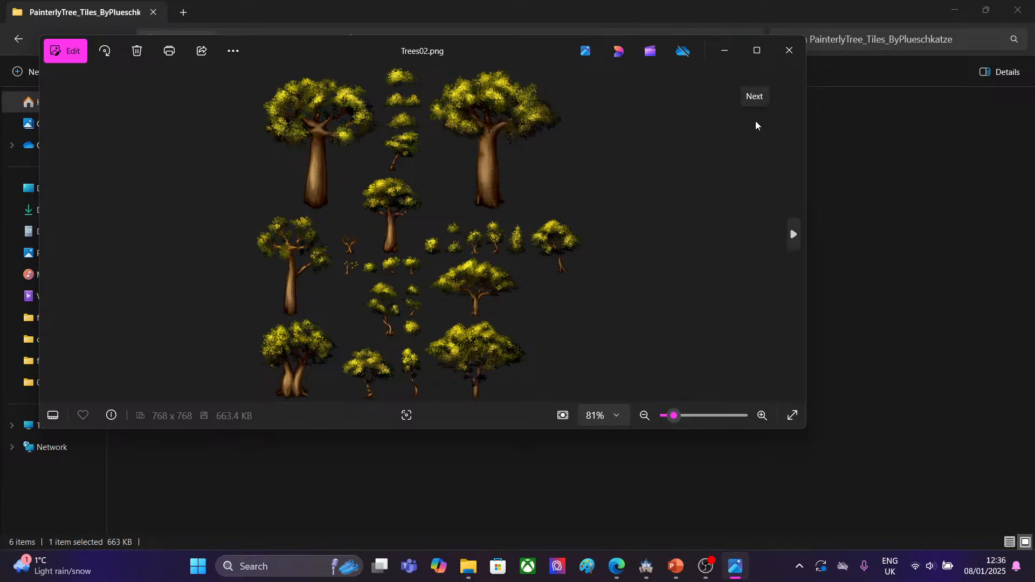
pyautogui.click(790, 51)
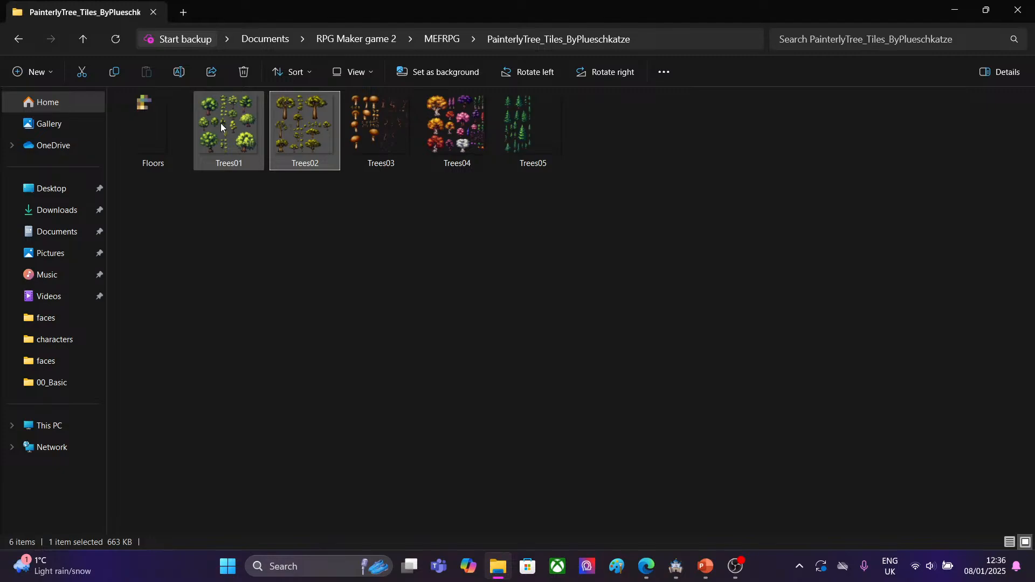
pyautogui.moveTo(221, 127)
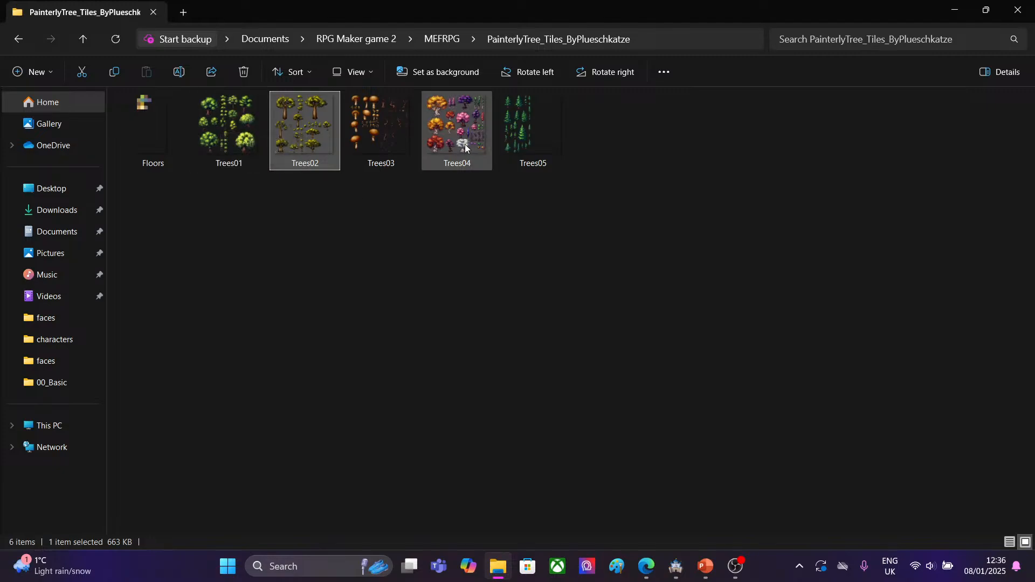
pyautogui.doubleClick(456, 126)
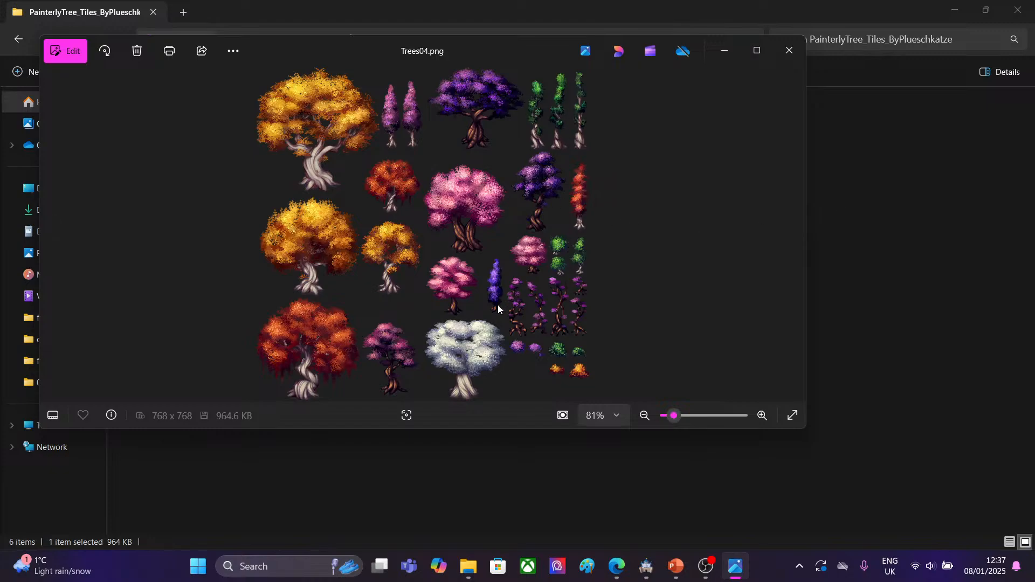
pyautogui.click(789, 50)
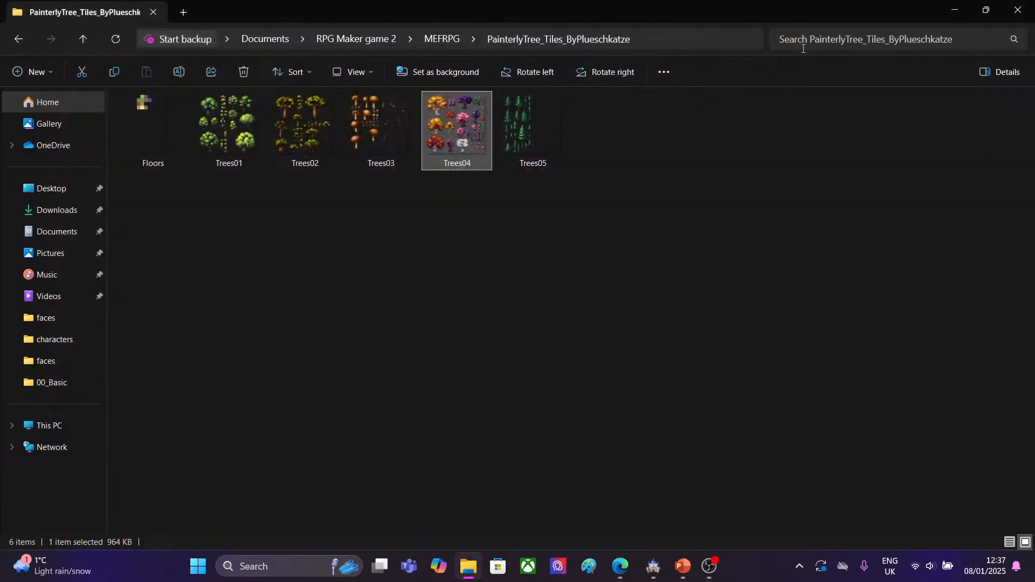
pyautogui.doubleClick(385, 137)
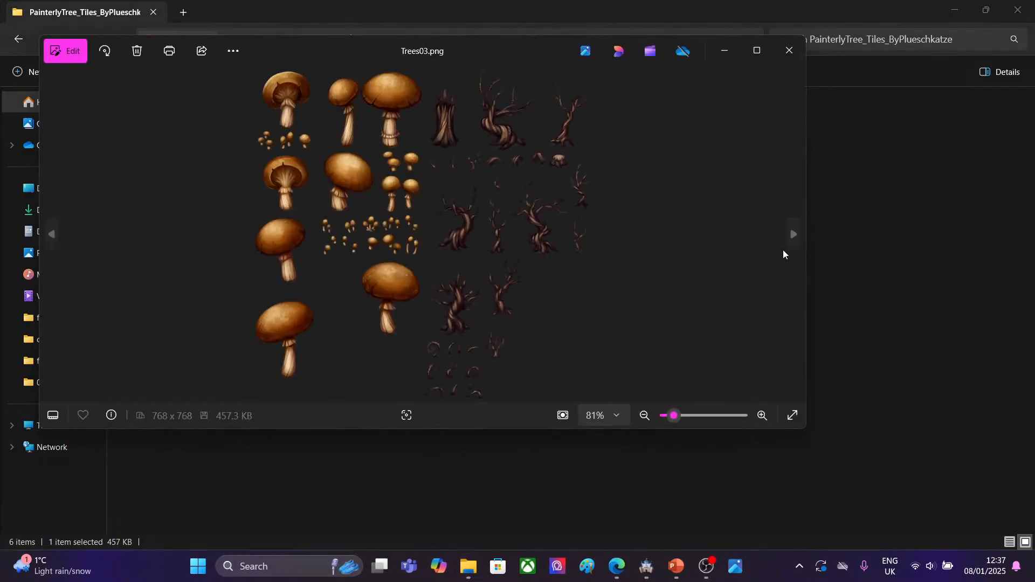
pyautogui.click(789, 49)
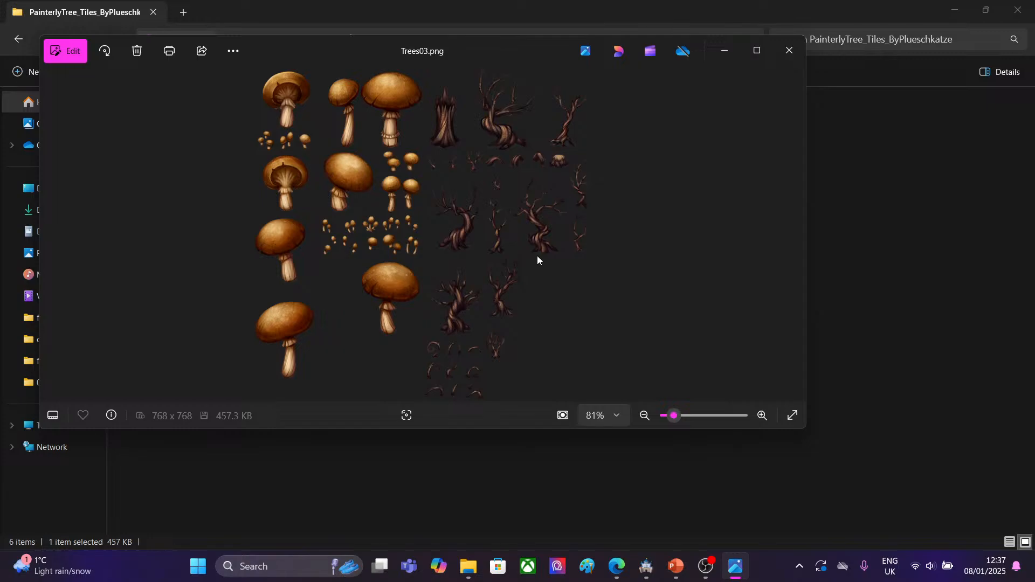
pyautogui.click(800, 50)
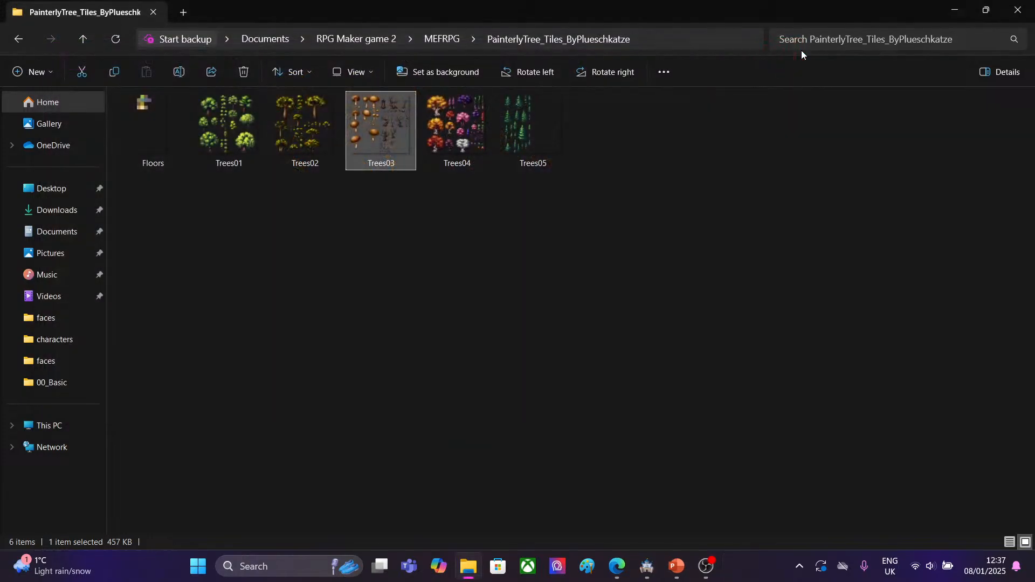
pyautogui.doubleClick(523, 138)
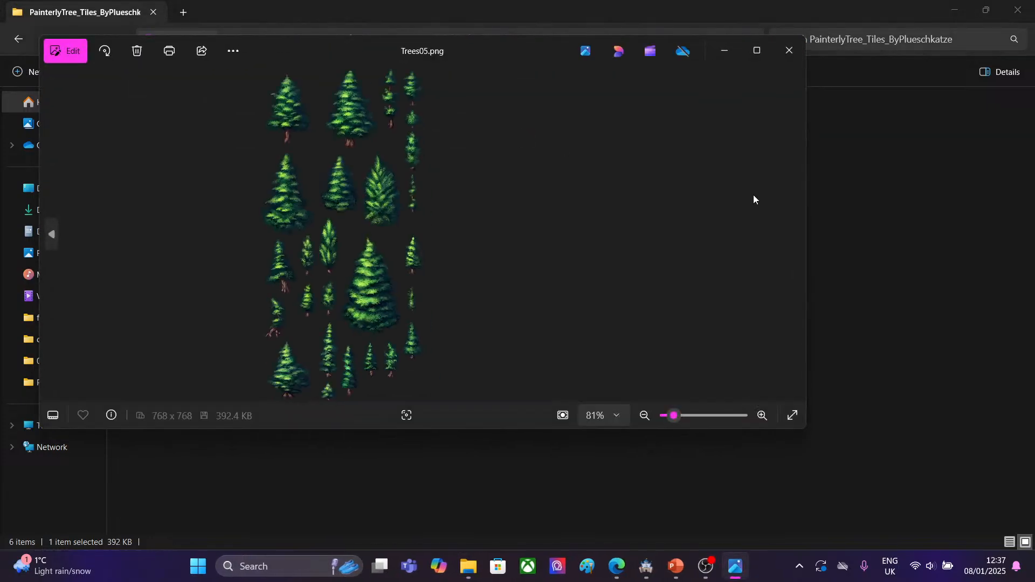
pyautogui.click(790, 50)
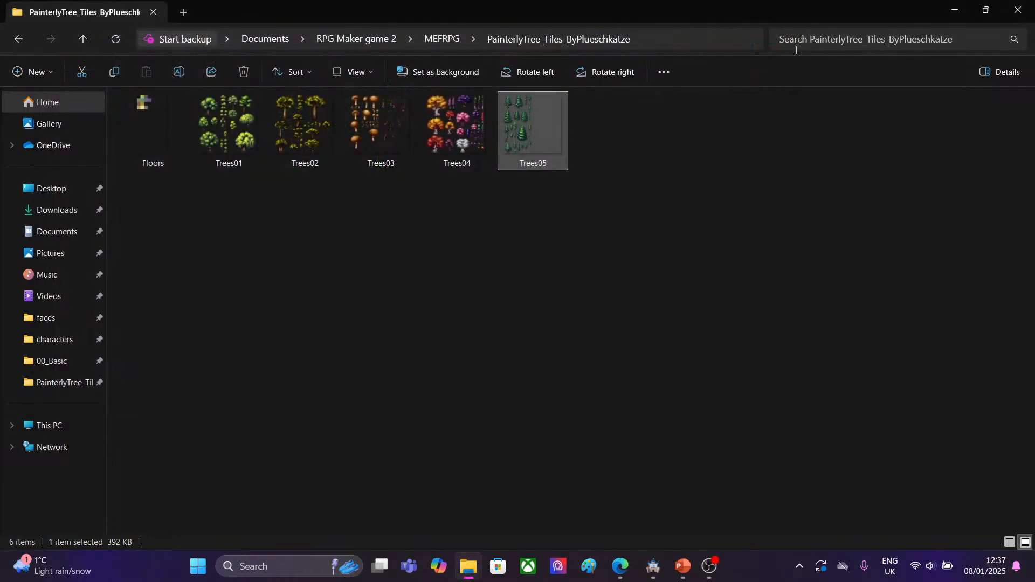
# Open Trees01 in the image viewer, page through the following tree images up to Trees05, and close the viewer.
pyautogui.doubleClick(235, 125)
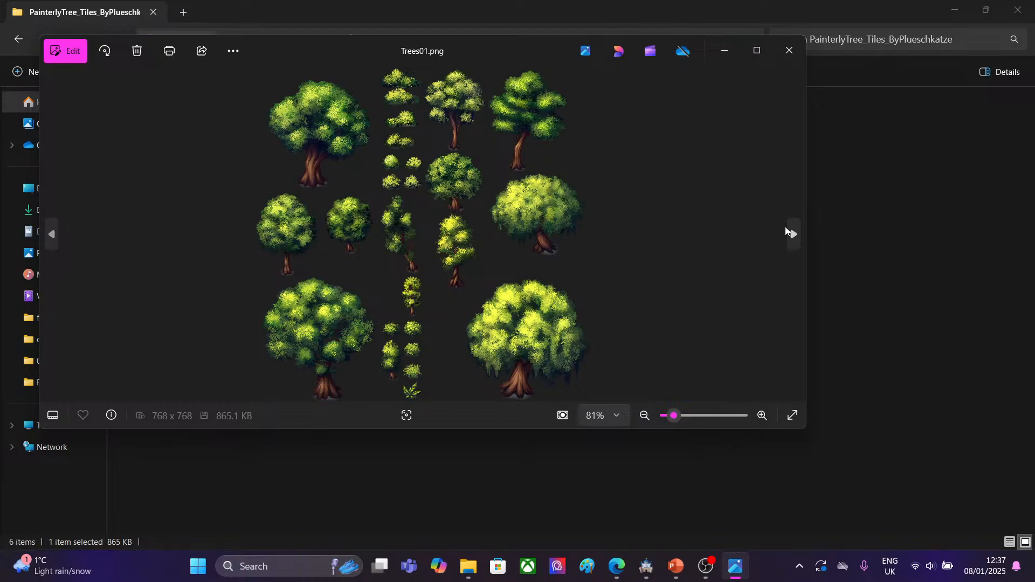
pyautogui.click(790, 234)
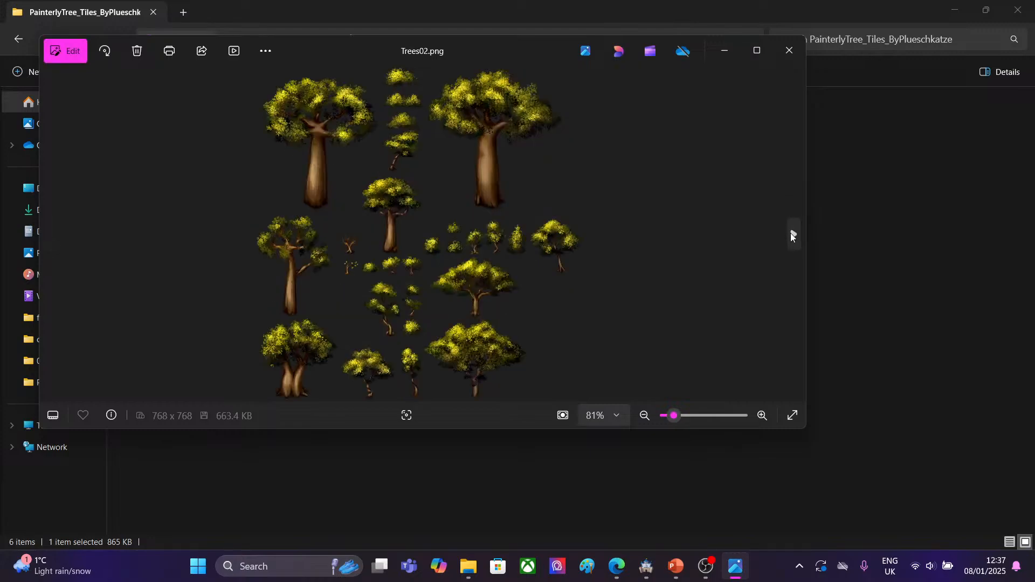
pyautogui.click(791, 234)
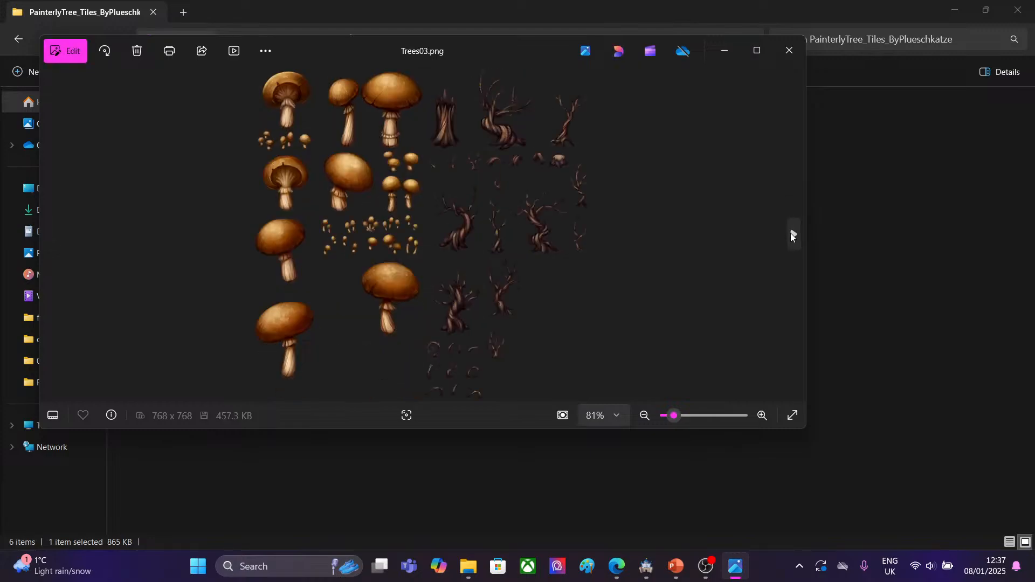
pyautogui.click(791, 234)
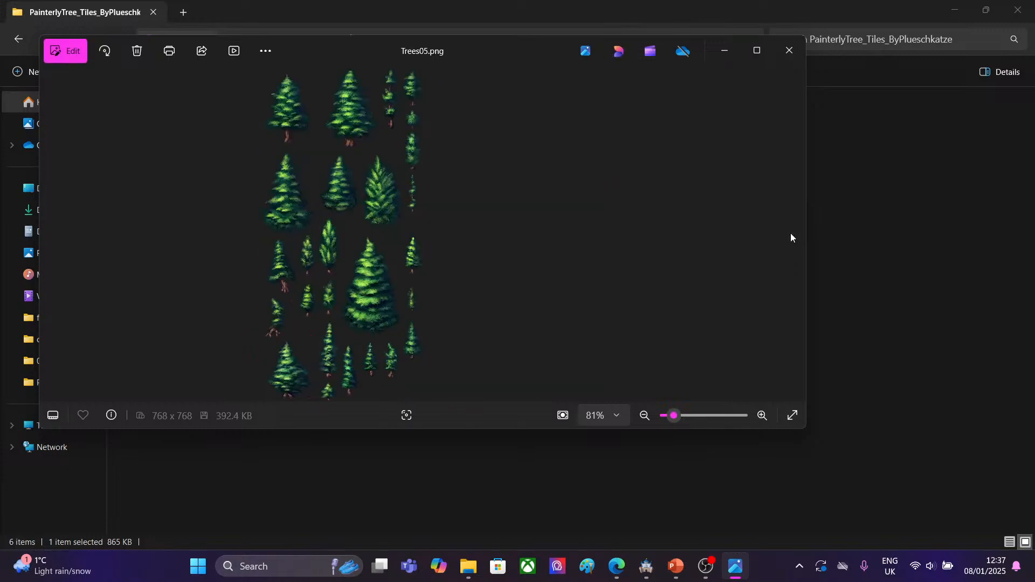
pyautogui.click(791, 51)
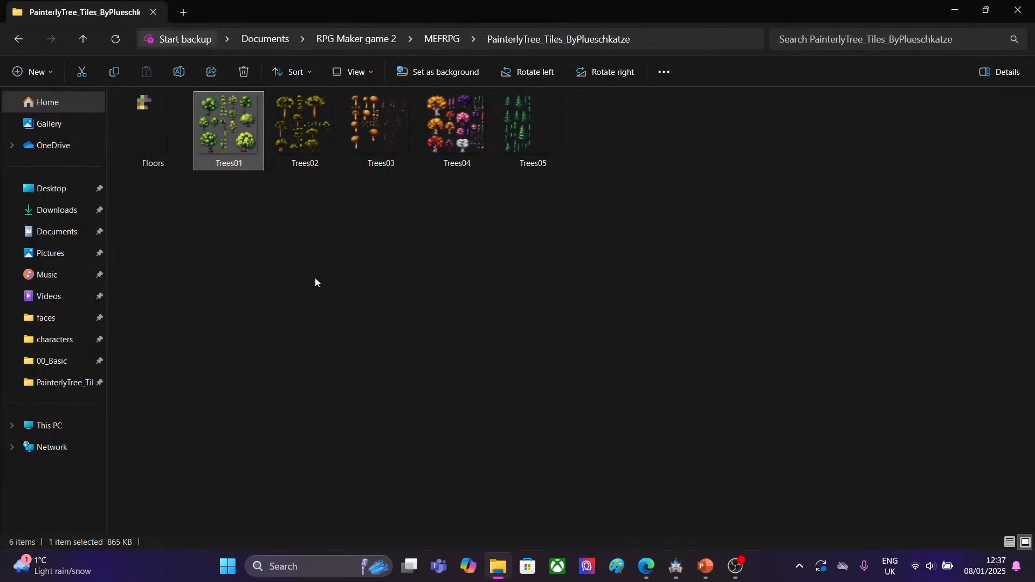
# Copy the Trees01, Trees02, Trees03 and Trees04 images to the clipboard.
pyautogui.moveTo(231, 206); pyautogui.dragTo(448, 131)
pyautogui.rightClick(361, 130)
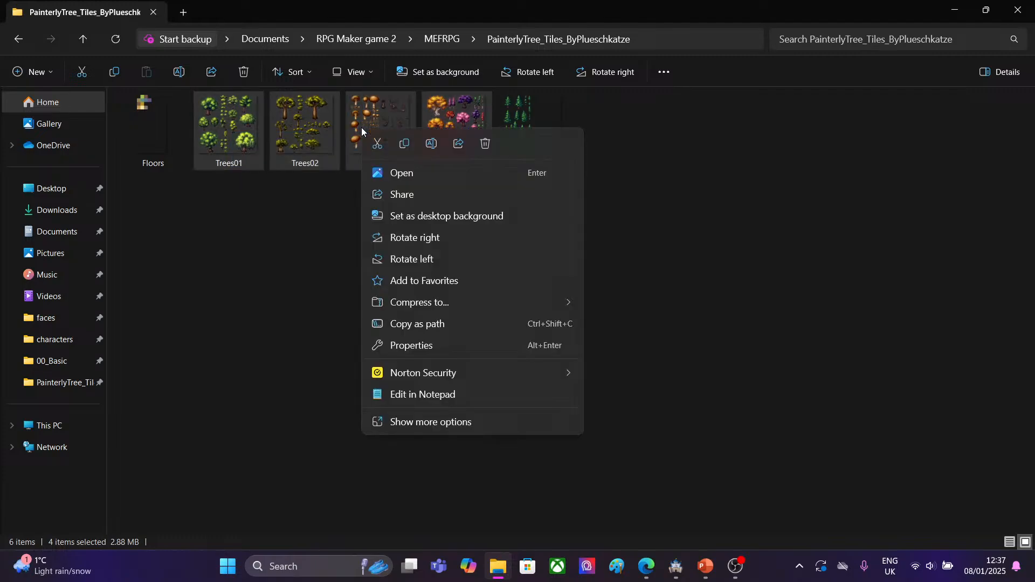
pyautogui.click(410, 144)
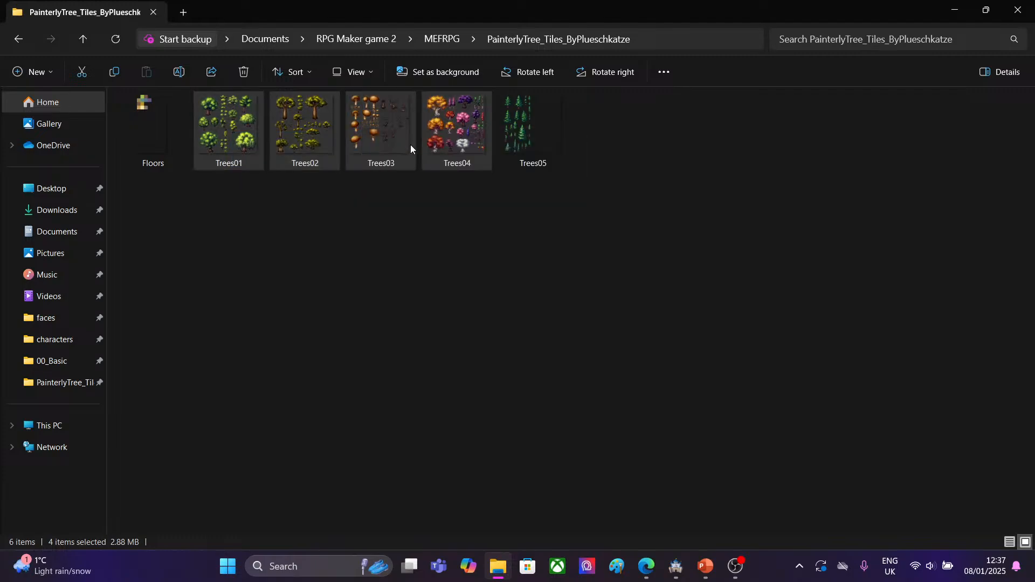
# Paste the copied tree images into Documents\RPG Maker game 2\Middle Eastern Fantasy RPG\img\tilesets.
pyautogui.click(214, 272)
pyautogui.click(56, 233)
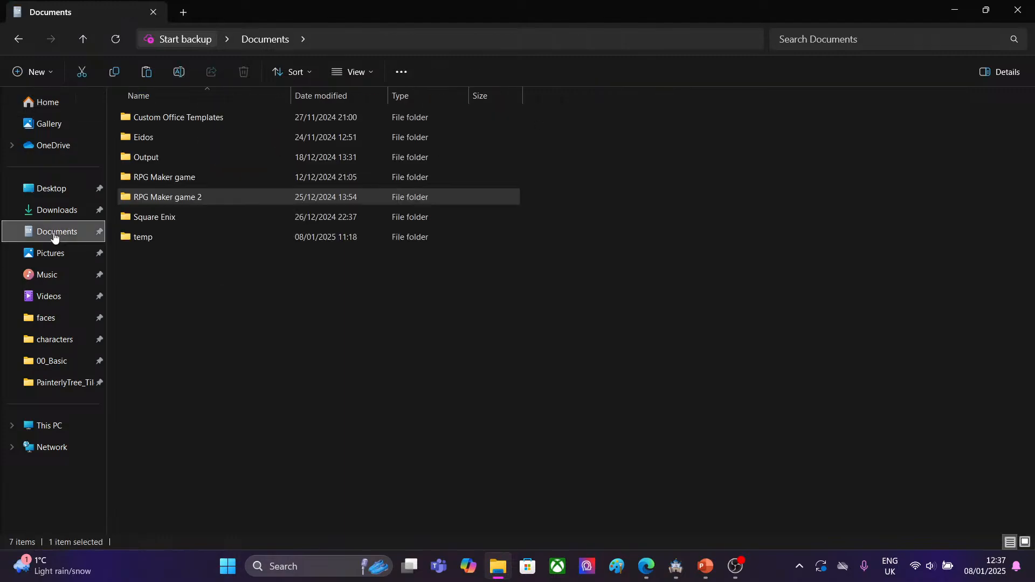
pyautogui.doubleClick(158, 197)
pyautogui.doubleClick(155, 139)
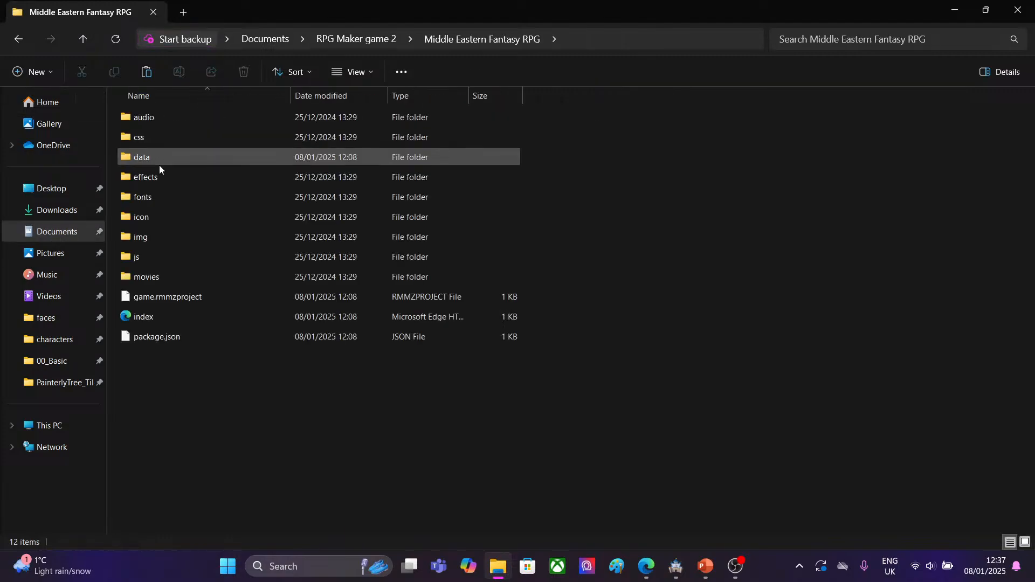
pyautogui.doubleClick(154, 237)
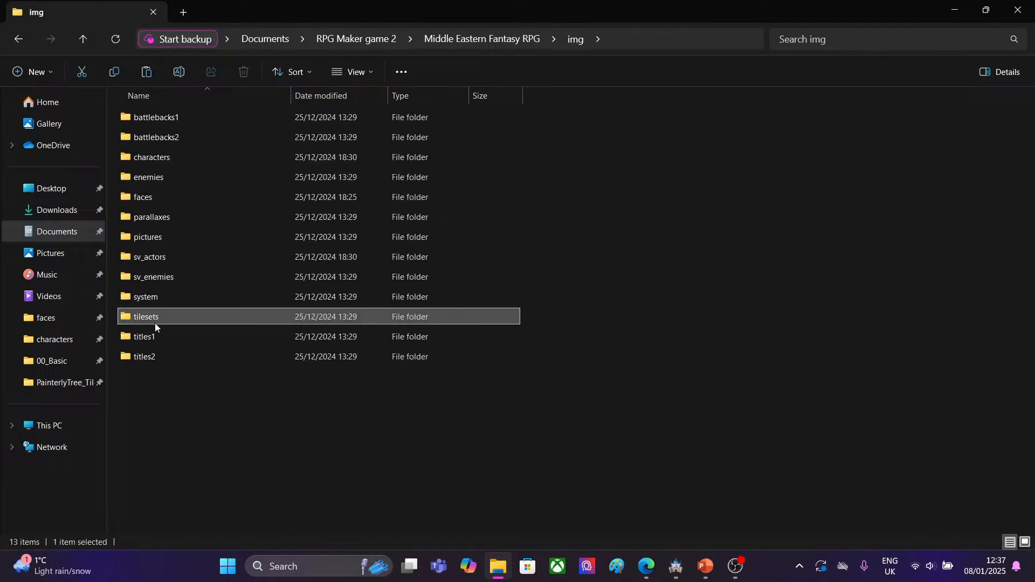
pyautogui.doubleClick(154, 322)
pyautogui.rightClick(665, 257)
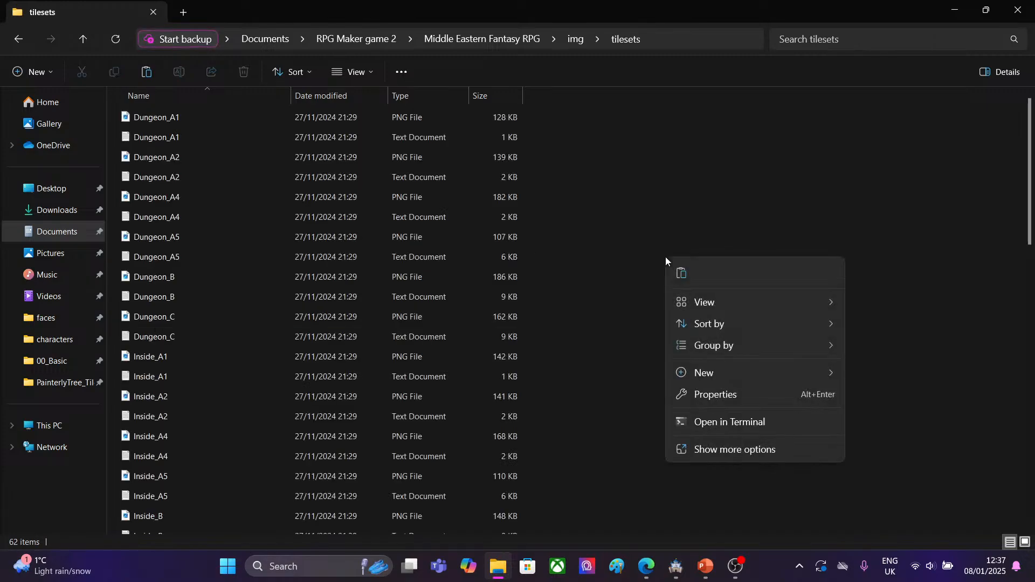
pyautogui.click(681, 273)
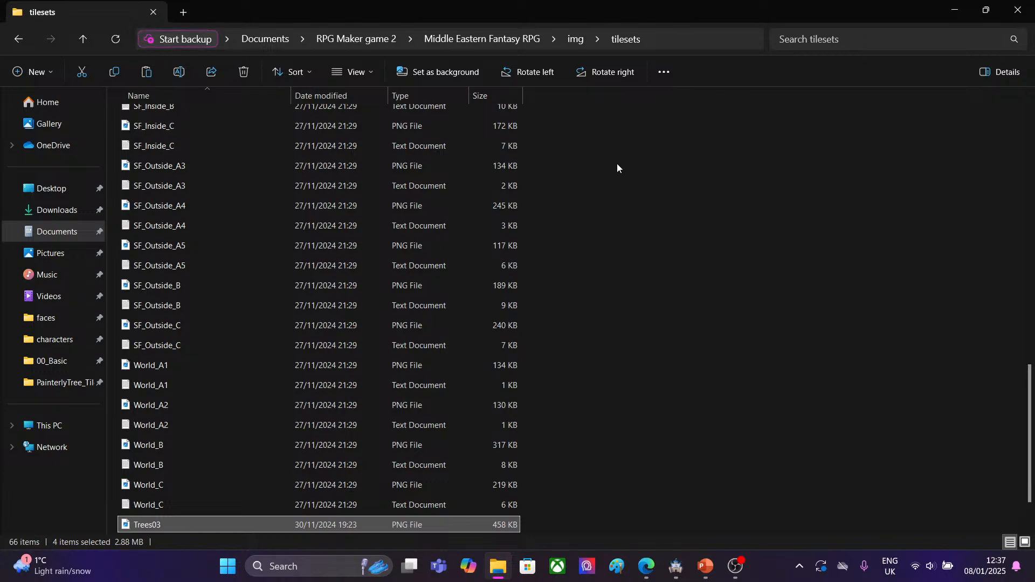
# Open the img\tilesets folder of the Pixel Fantasy Basics Pack archive in Downloads and show its files as large icons.
pyautogui.click(52, 216)
pyautogui.doubleClick(126, 160)
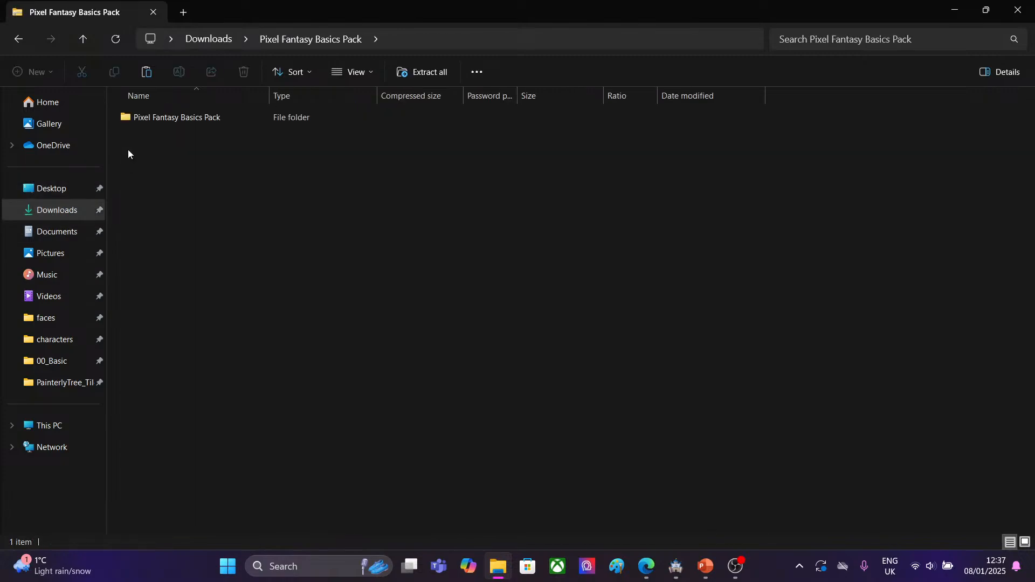
pyautogui.doubleClick(132, 121)
pyautogui.doubleClick(137, 120)
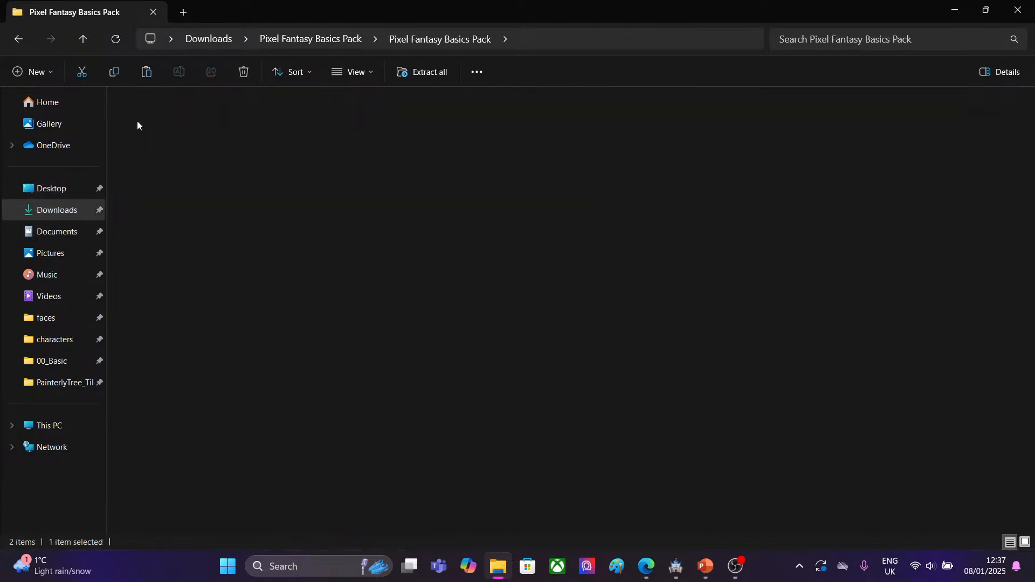
pyautogui.doubleClick(145, 139)
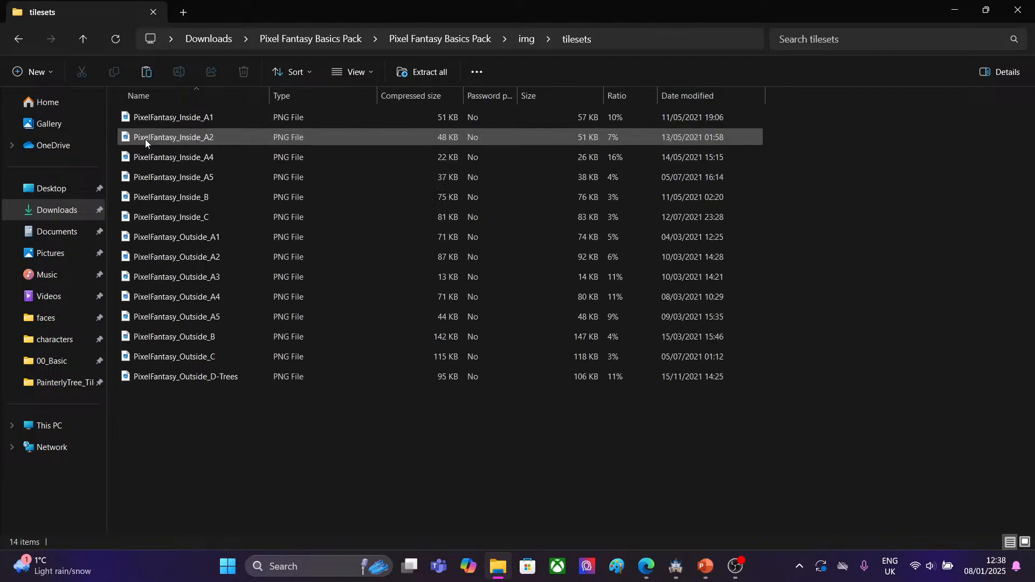
pyautogui.rightClick(211, 425)
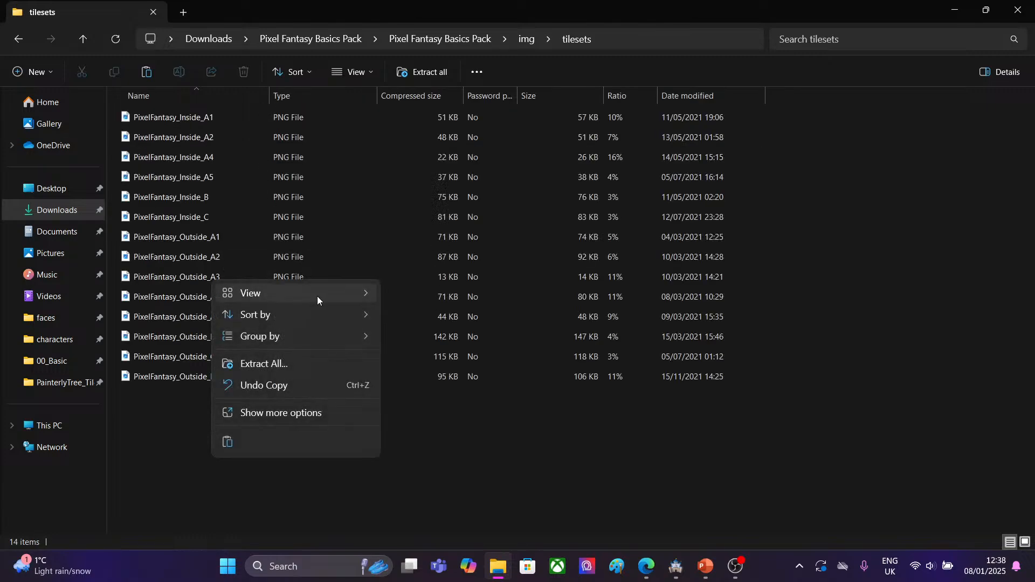
pyautogui.moveTo(360, 289)
pyautogui.click(409, 300)
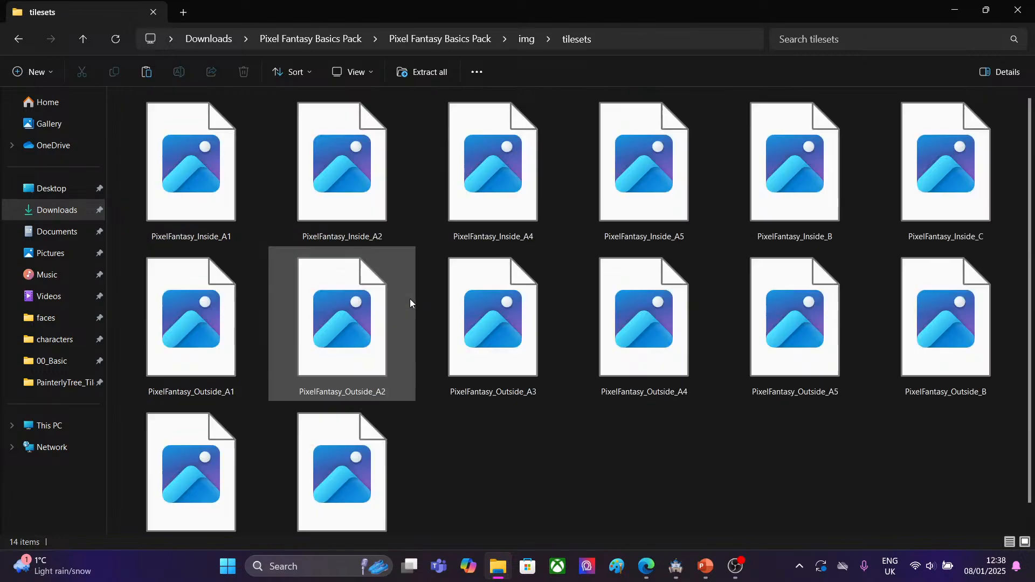
# Preview the PixelFantasy_Inside_A1 and PixelFantasy_Outside_D-Trees images one at a time, closing each preview.
pyautogui.doubleClick(173, 192)
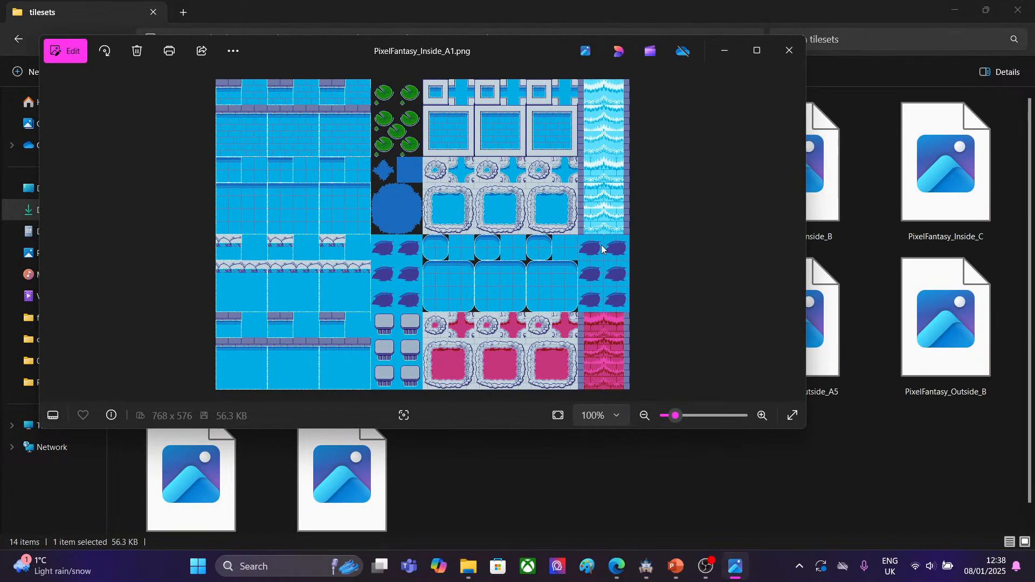
pyautogui.click(800, 48)
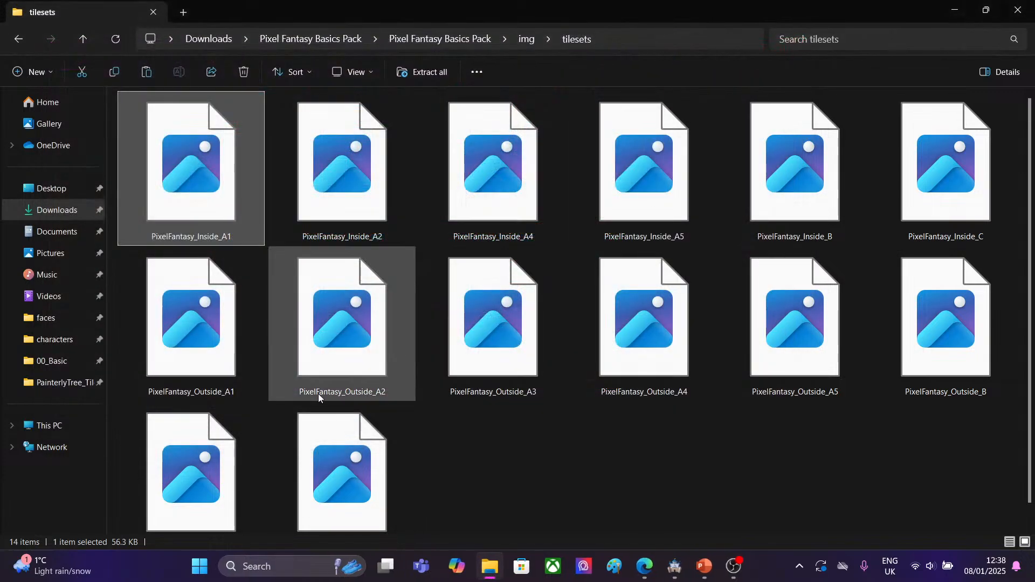
pyautogui.scroll(-1, 338, 455)
pyautogui.doubleClick(338, 455)
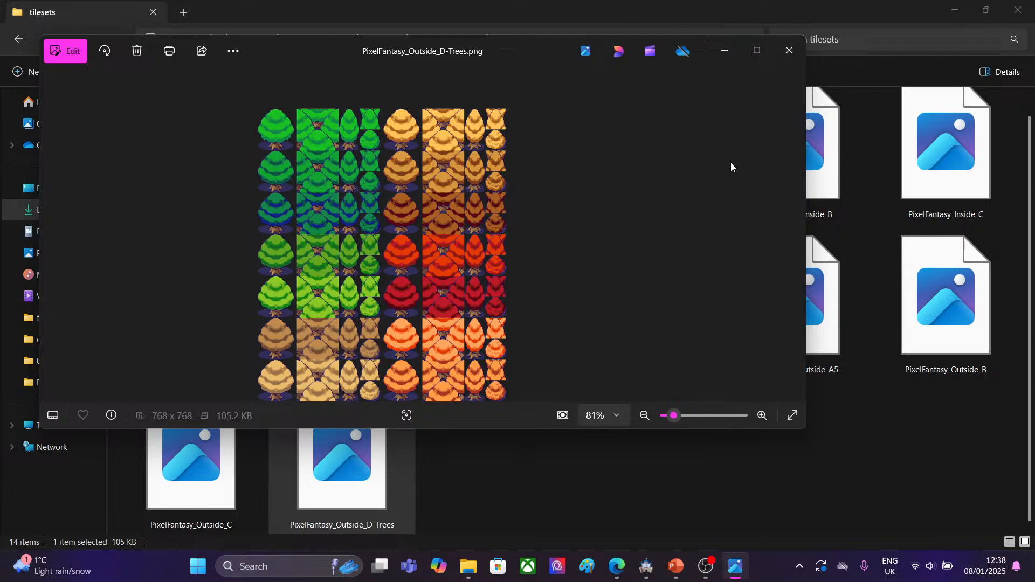
pyautogui.click(789, 50)
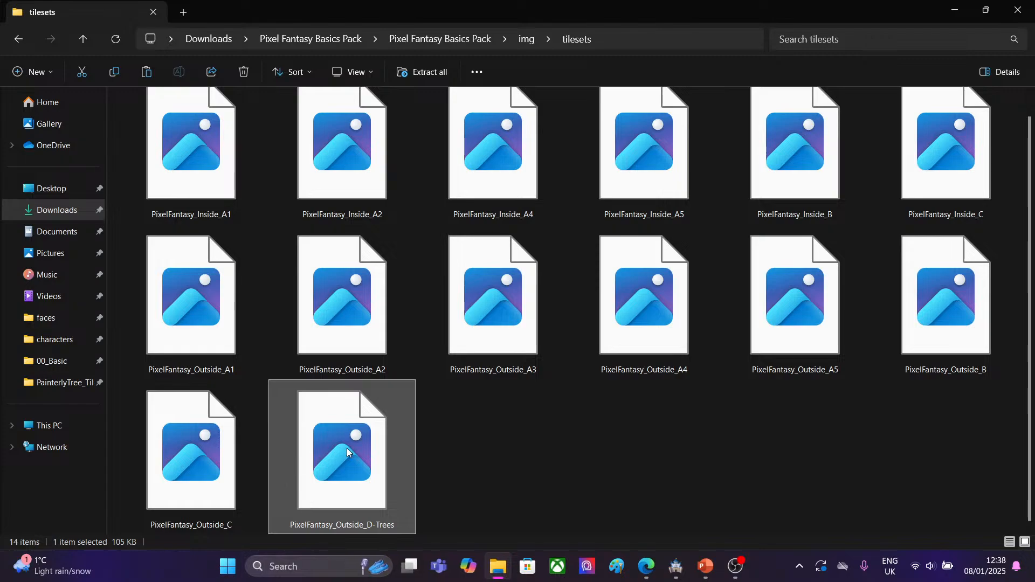
# Copy PixelFantasy_Outside_D-Trees into the img\tilesets folder of the Middle Eastern Fantasy RPG project and close File Explorer.
pyautogui.rightClick(347, 448)
pyautogui.click(389, 494)
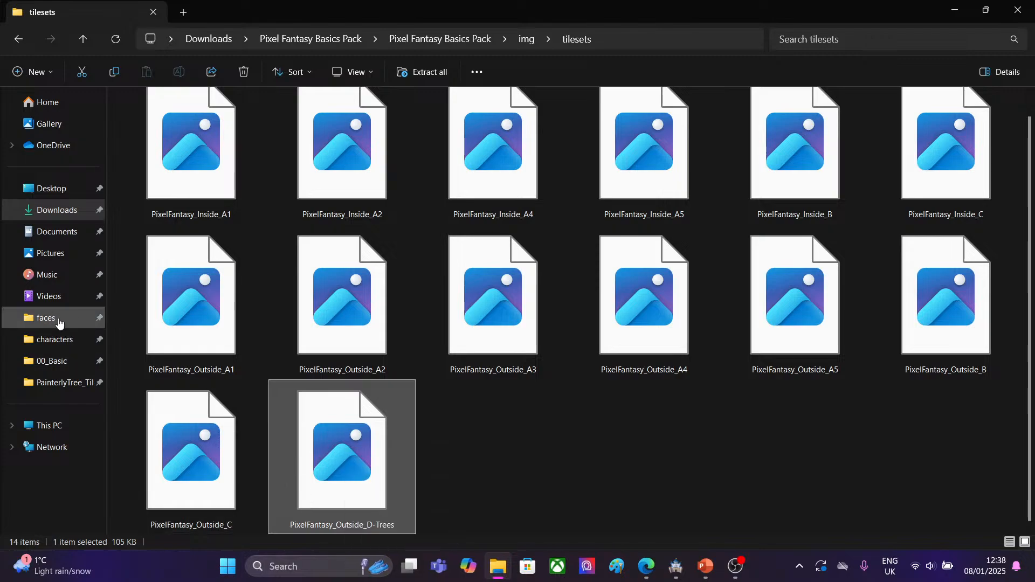
pyautogui.click(49, 233)
pyautogui.click(170, 201)
pyautogui.doubleClick(170, 200)
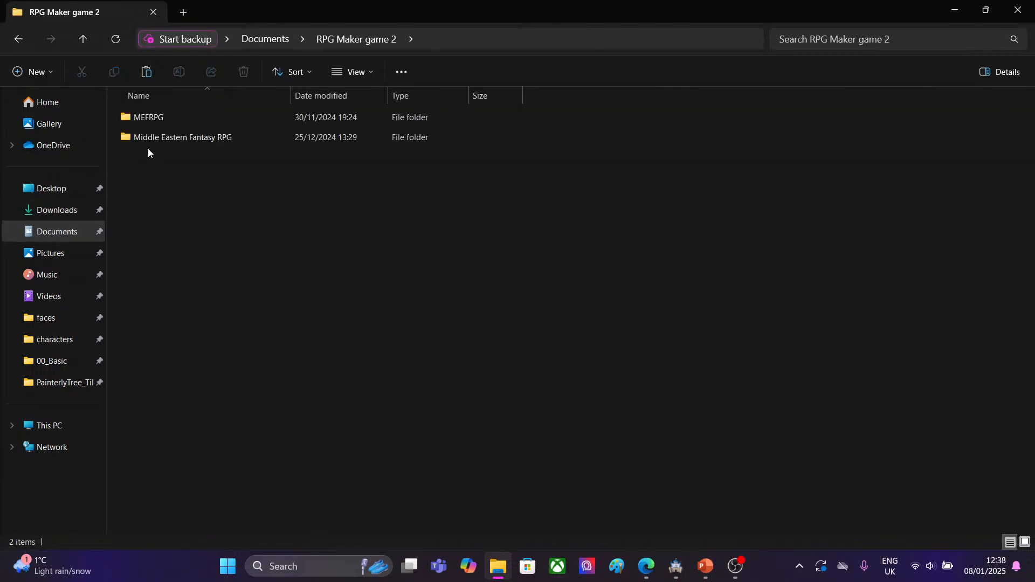
pyautogui.doubleClick(143, 137)
pyautogui.doubleClick(141, 238)
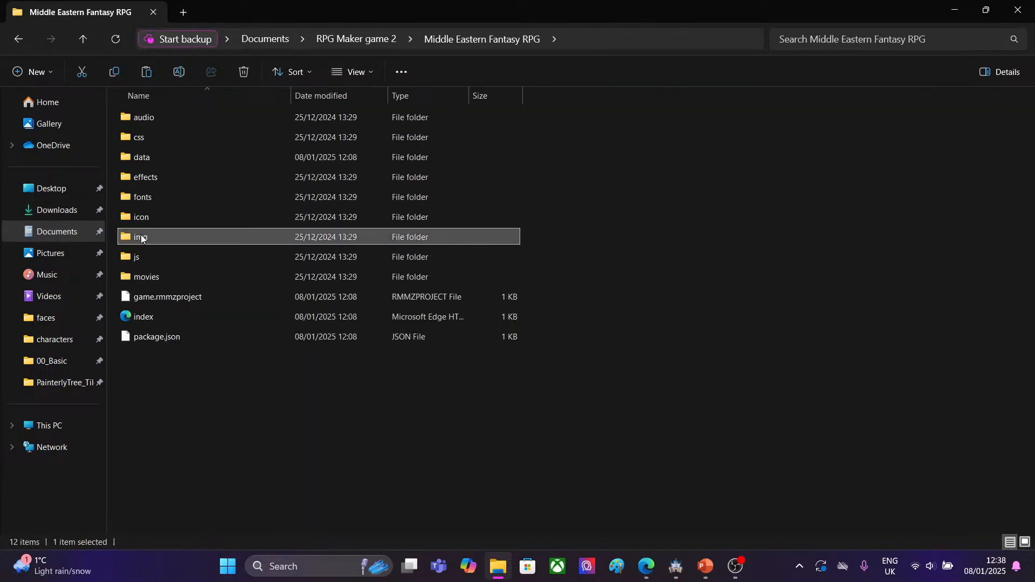
pyautogui.doubleClick(156, 319)
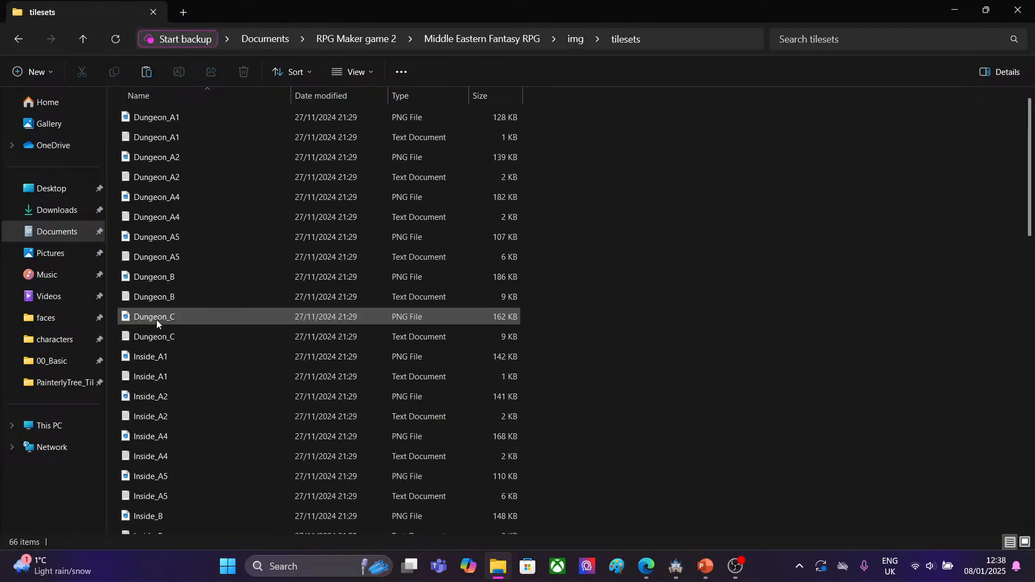
pyautogui.rightClick(686, 216)
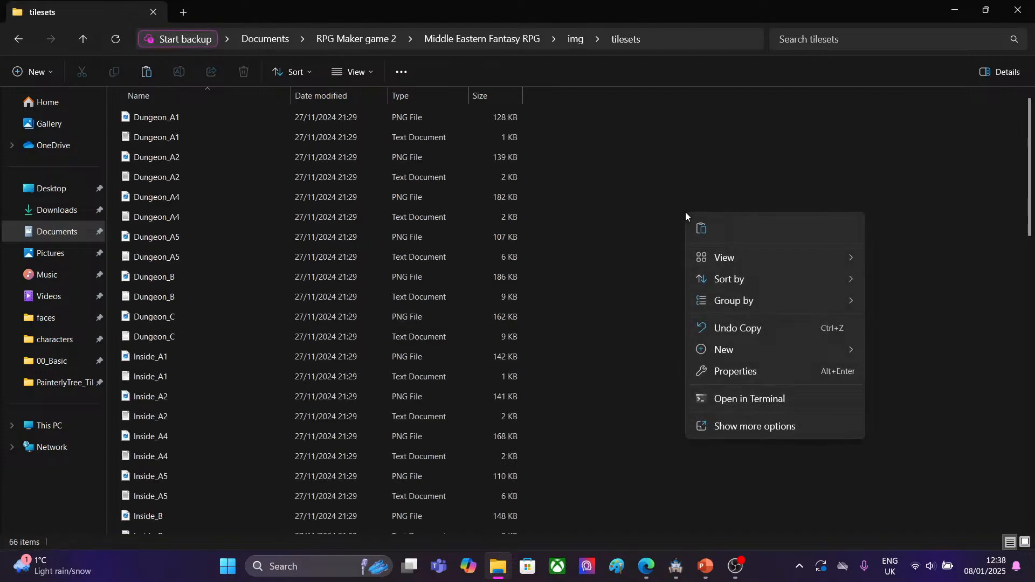
pyautogui.click(706, 237)
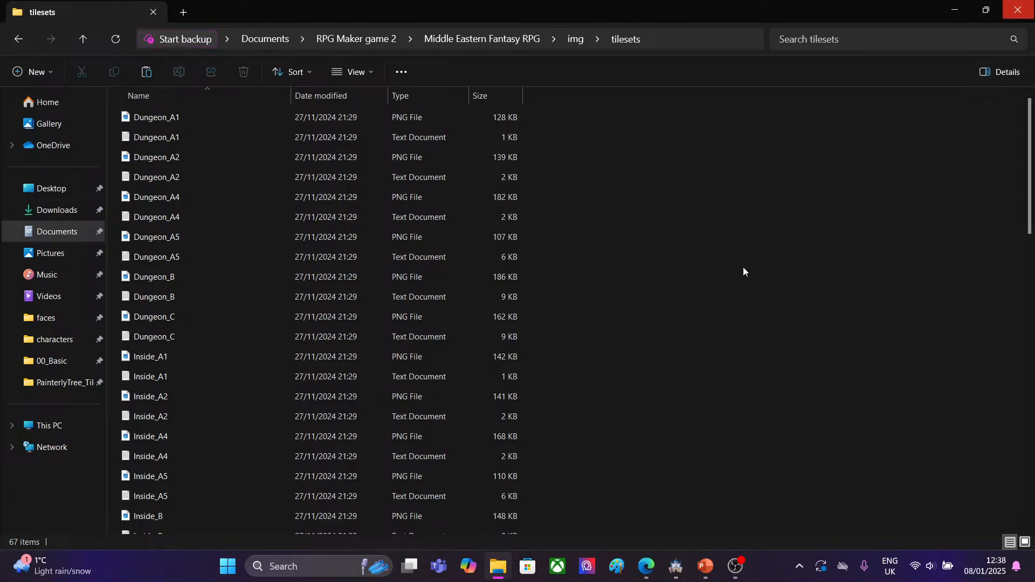
pyautogui.click(1016, 8)
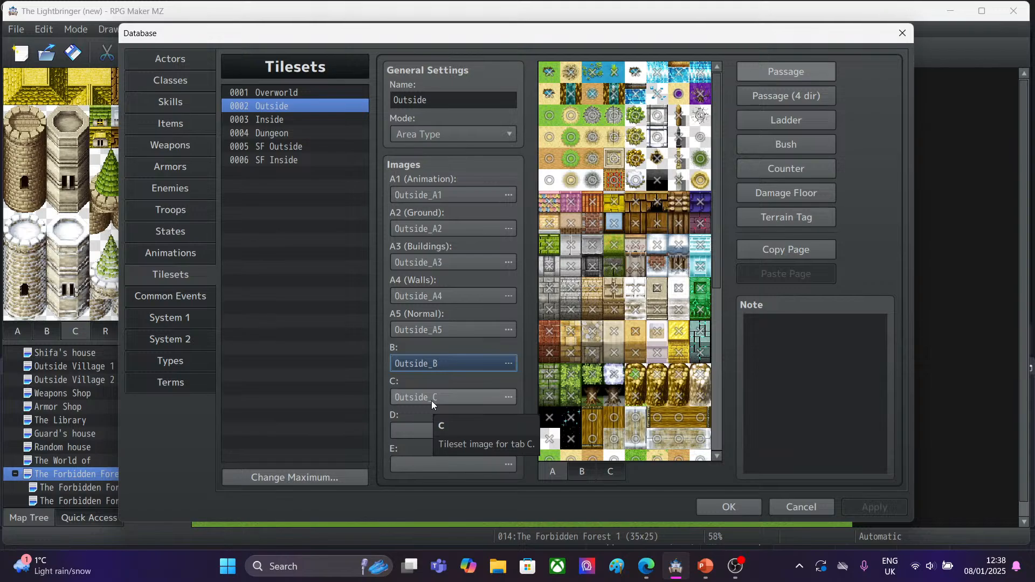
# Open the tab B image selection of the Outside tileset and preview PixelFantasy_Outside_D-Trees, Outside_C and Outside_B.
pyautogui.doubleClick(421, 363)
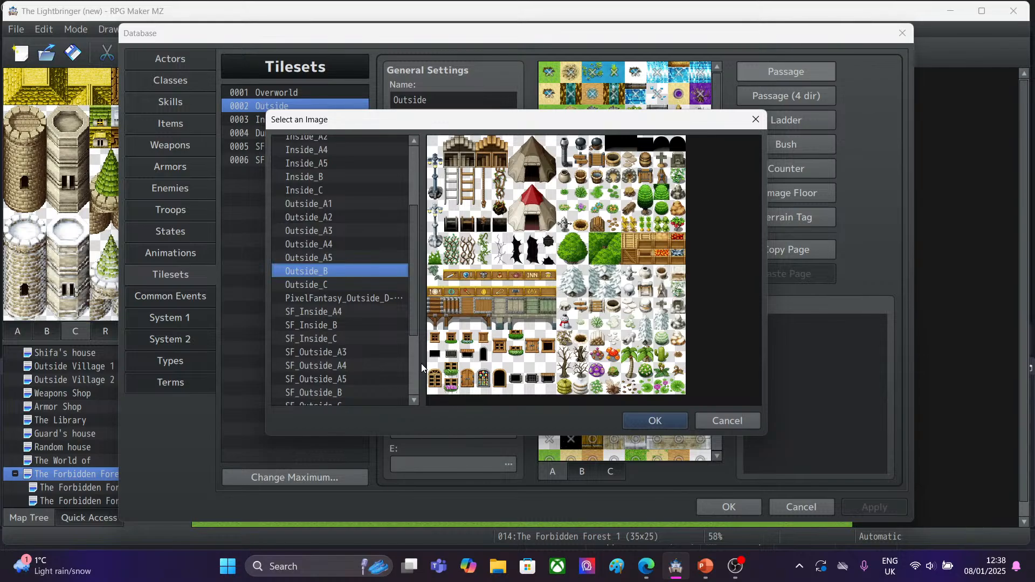
pyautogui.click(341, 299)
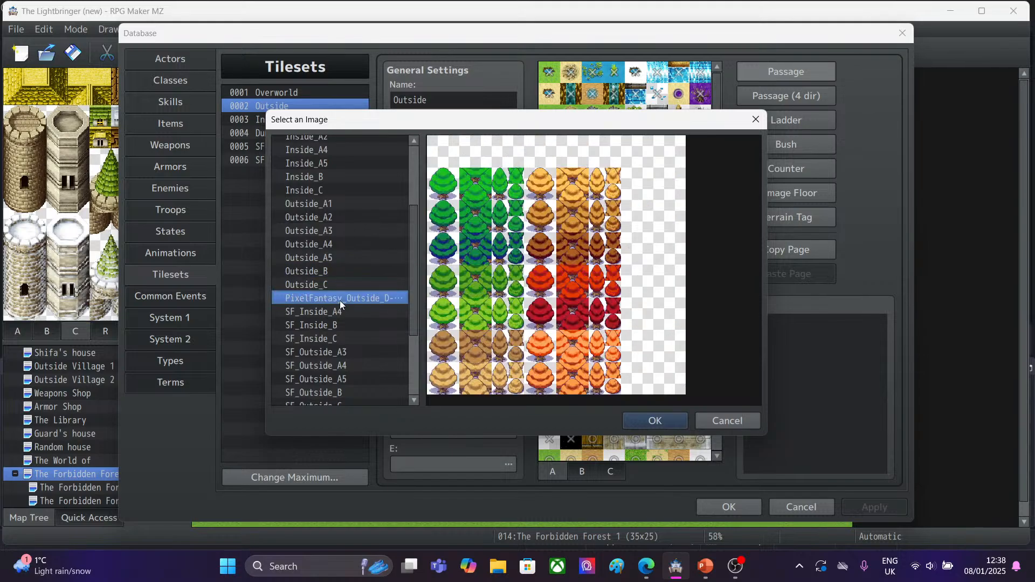
pyautogui.click(314, 285)
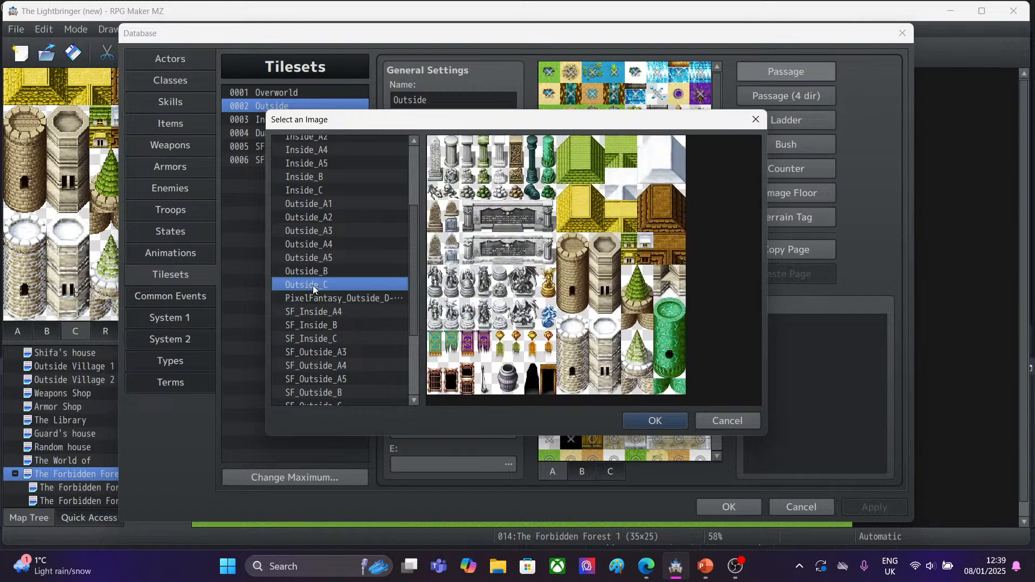
pyautogui.click(316, 271)
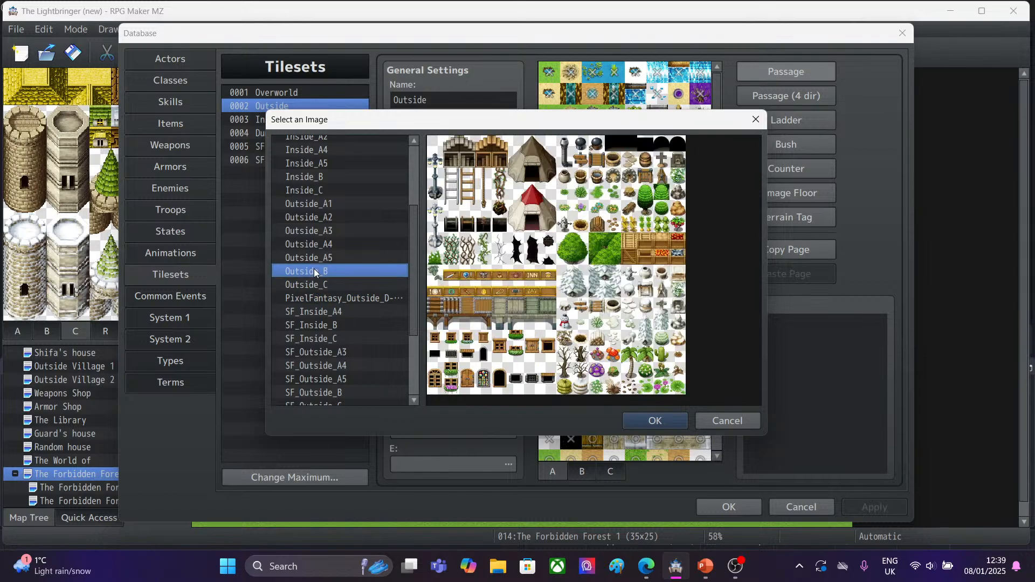
# Preview and compare the SF_Outside_B and SF_Outside_C tileset images in the image selection.
pyautogui.click(408, 311)
pyautogui.click(407, 393)
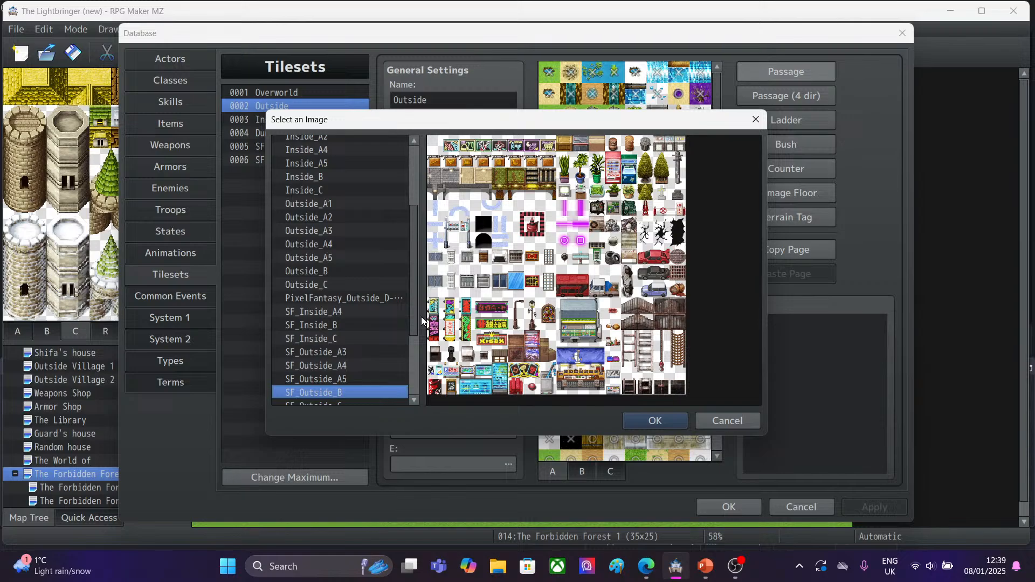
pyautogui.scroll(-3, 422, 316)
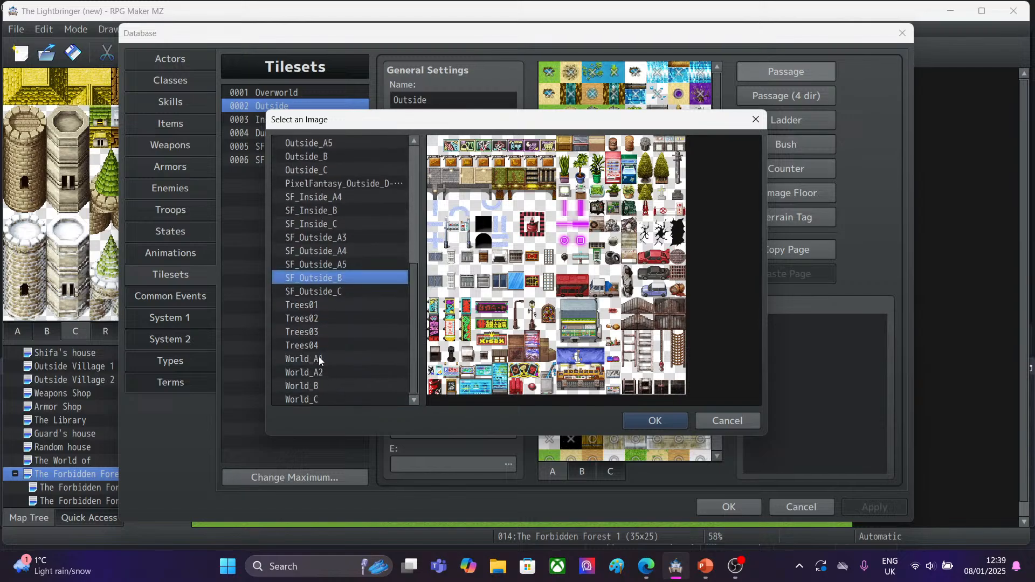
pyautogui.click(316, 292)
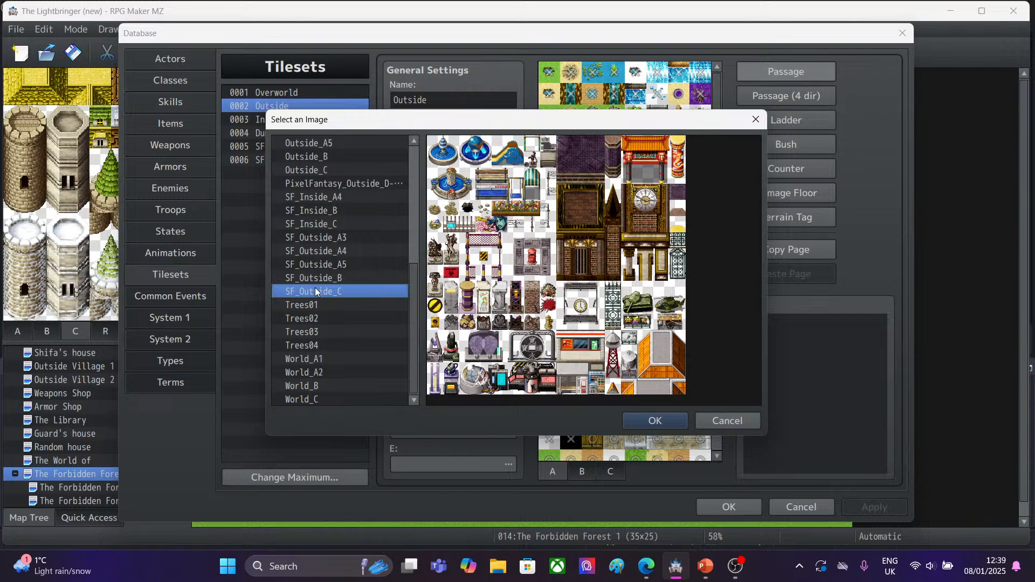
pyautogui.click(310, 276)
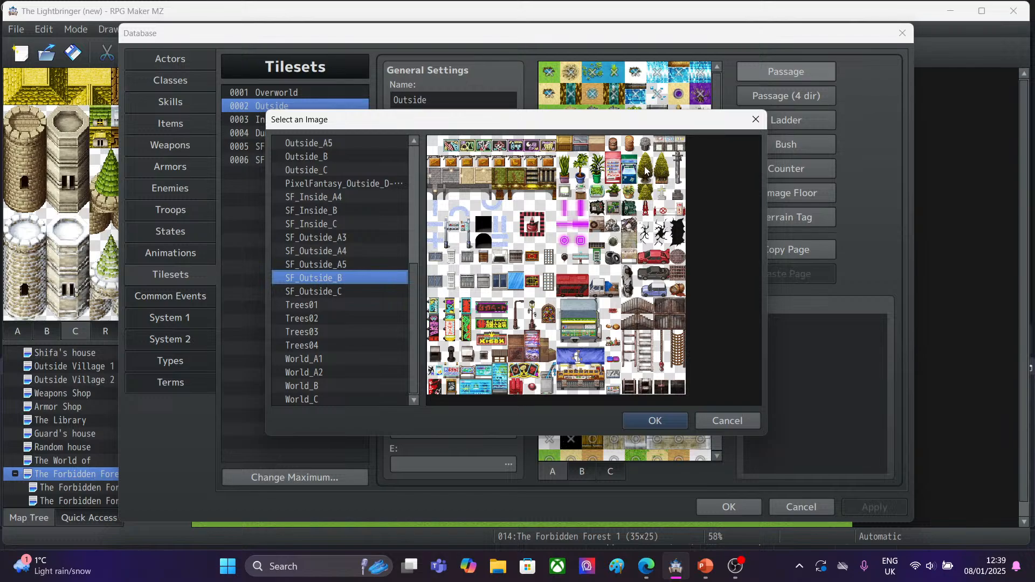
pyautogui.click(311, 294)
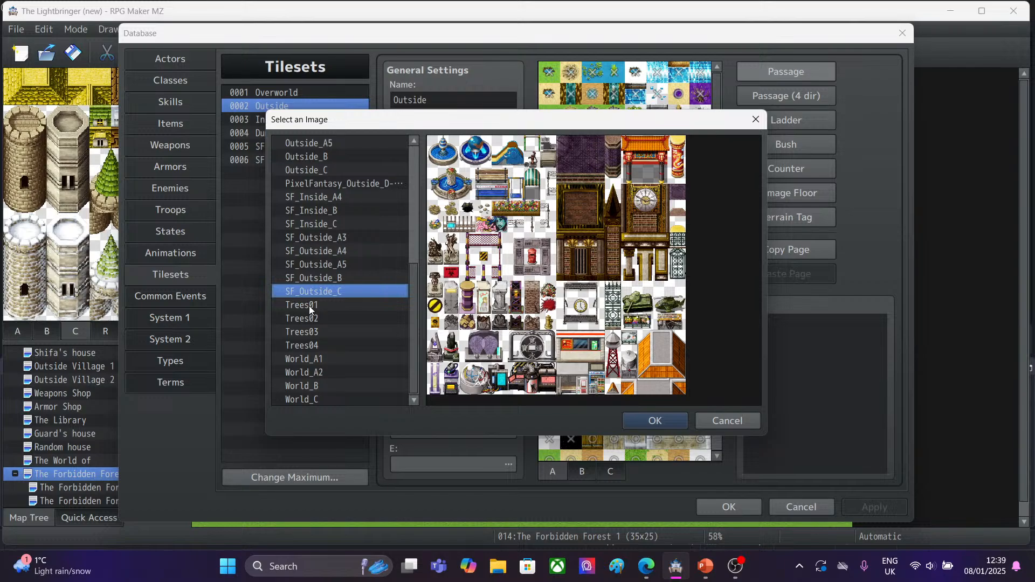
# Compare the Trees01, Trees02, Trees03 and Trees04 images and assign Trees01 to tab B of the Outside tileset.
pyautogui.click(311, 308)
pyautogui.click(310, 323)
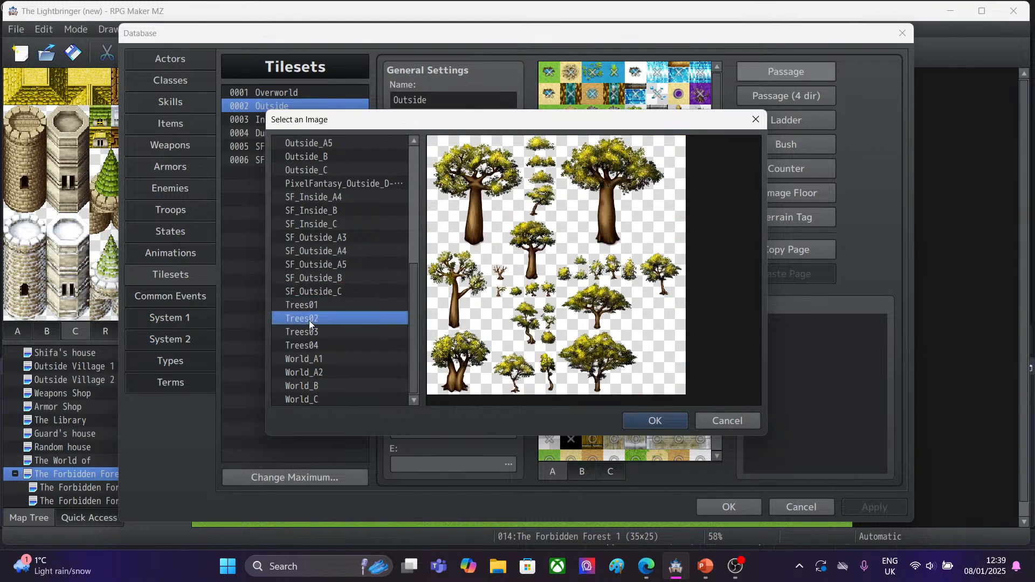
pyautogui.click(311, 333)
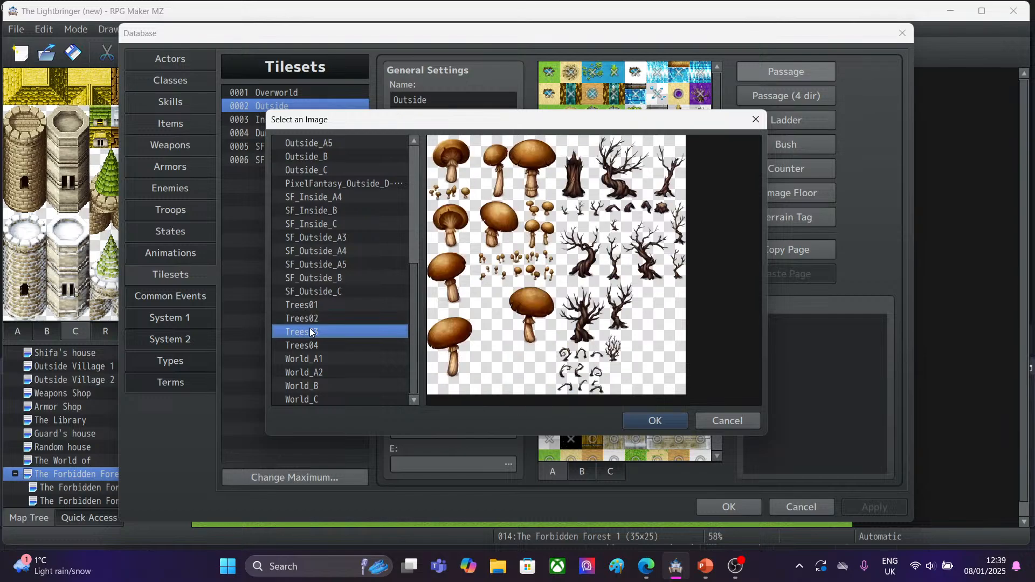
pyautogui.click(312, 345)
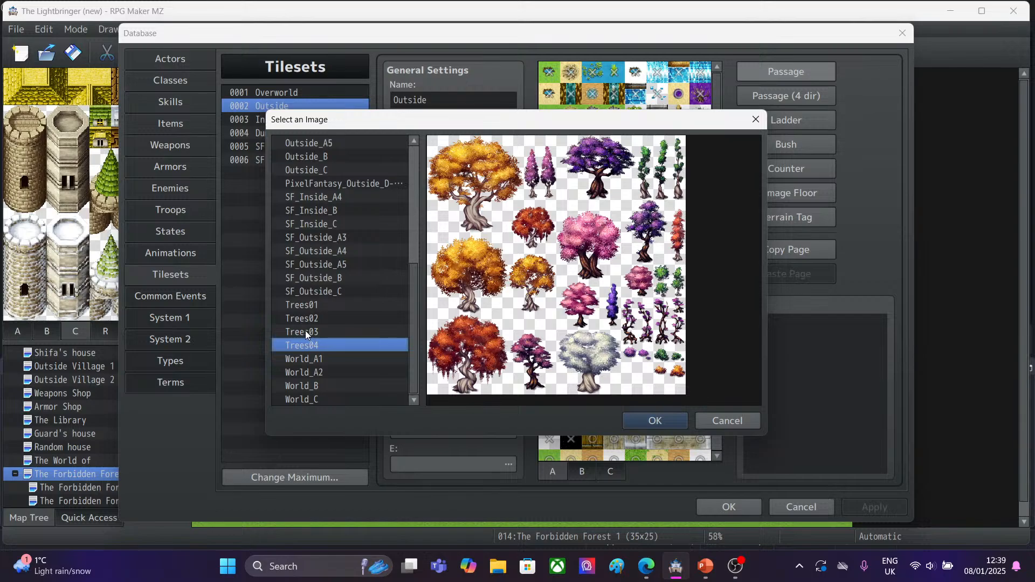
pyautogui.click(305, 332)
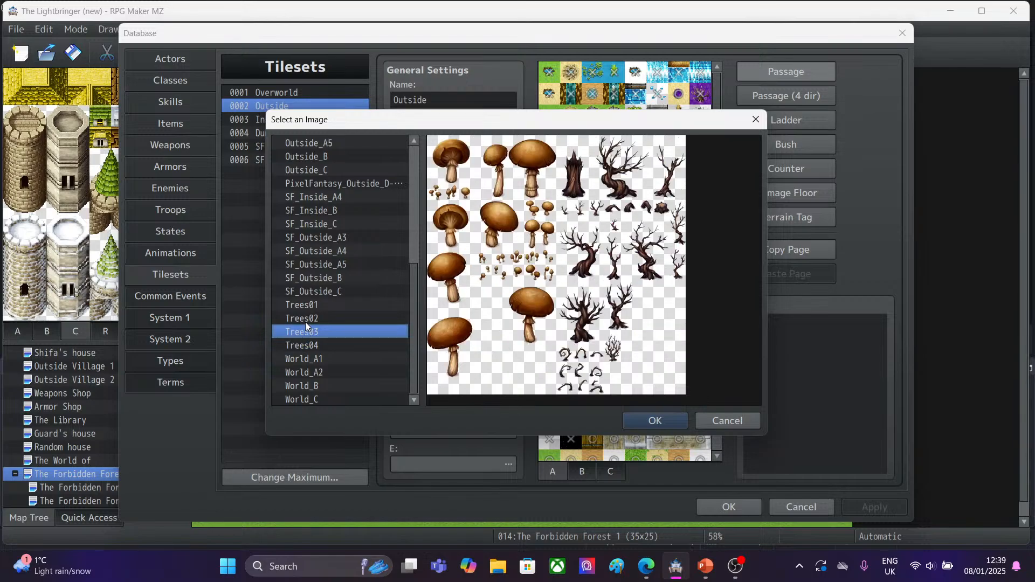
pyautogui.click(305, 322)
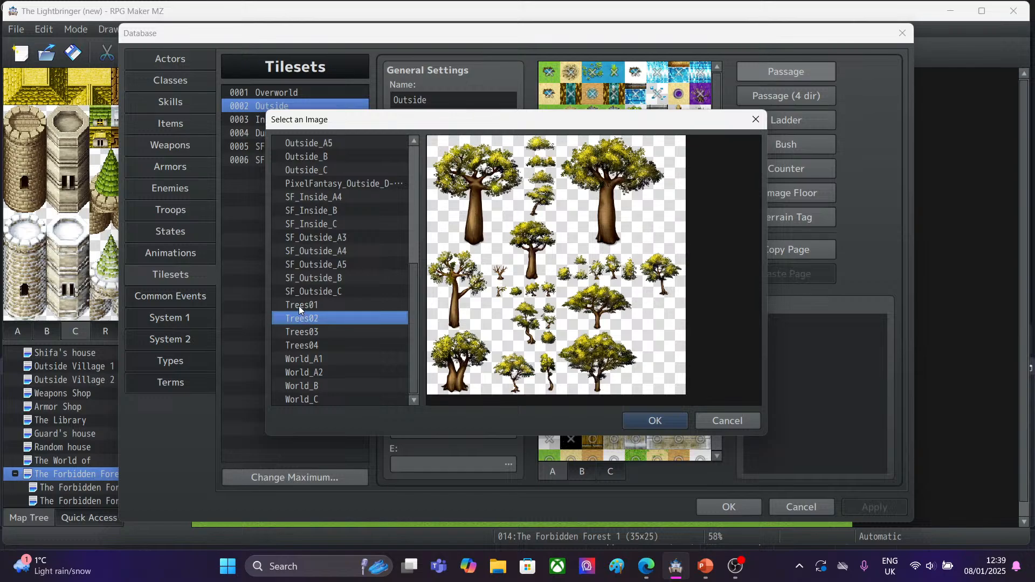
pyautogui.click(299, 306)
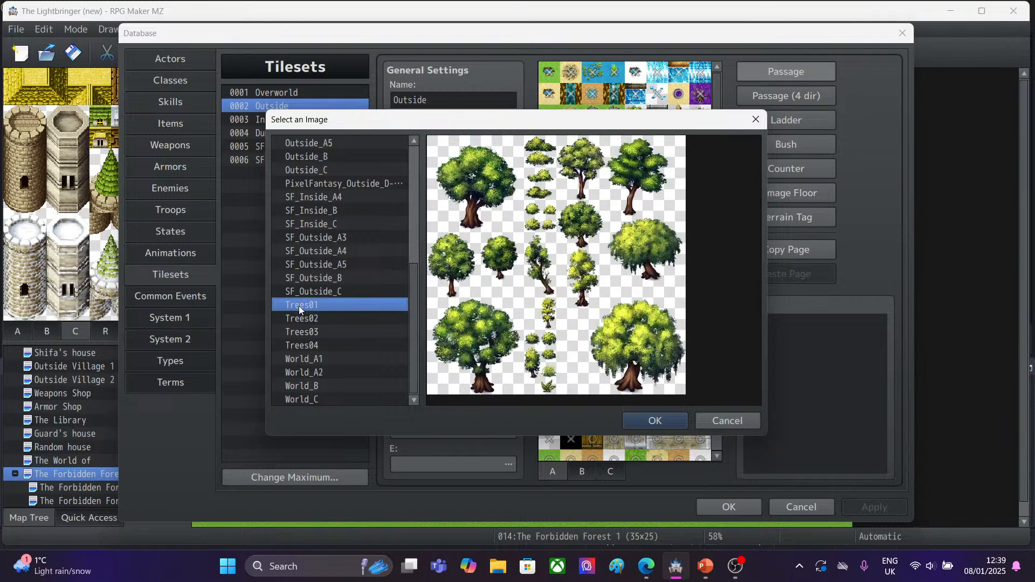
pyautogui.click(638, 422)
# Open the tab C image selection and preview PixelFantasy_Outside_D-Trees and the SF_Inside and SF_Outside images one by one.
pyautogui.doubleClick(418, 398)
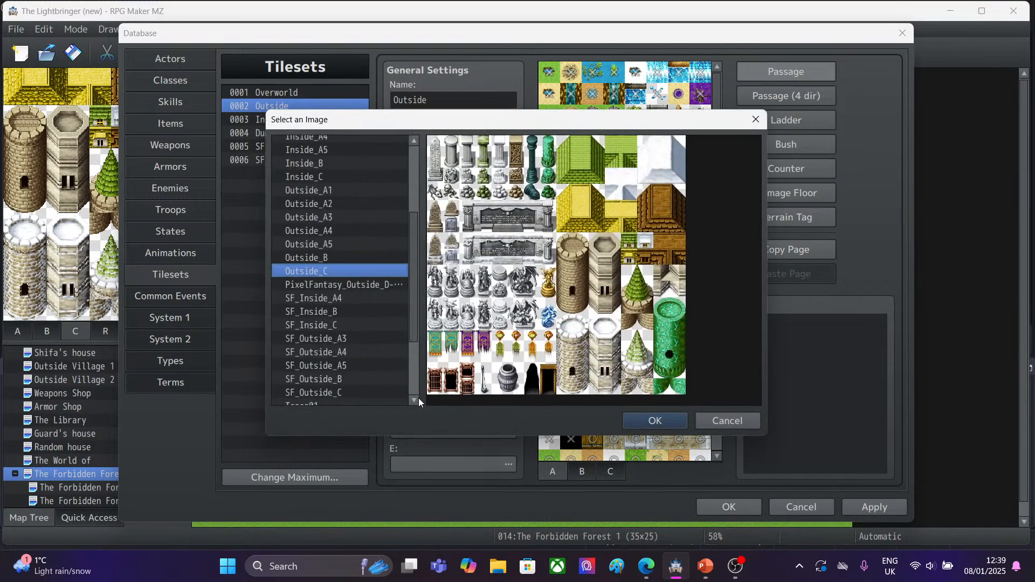
pyautogui.click(386, 283)
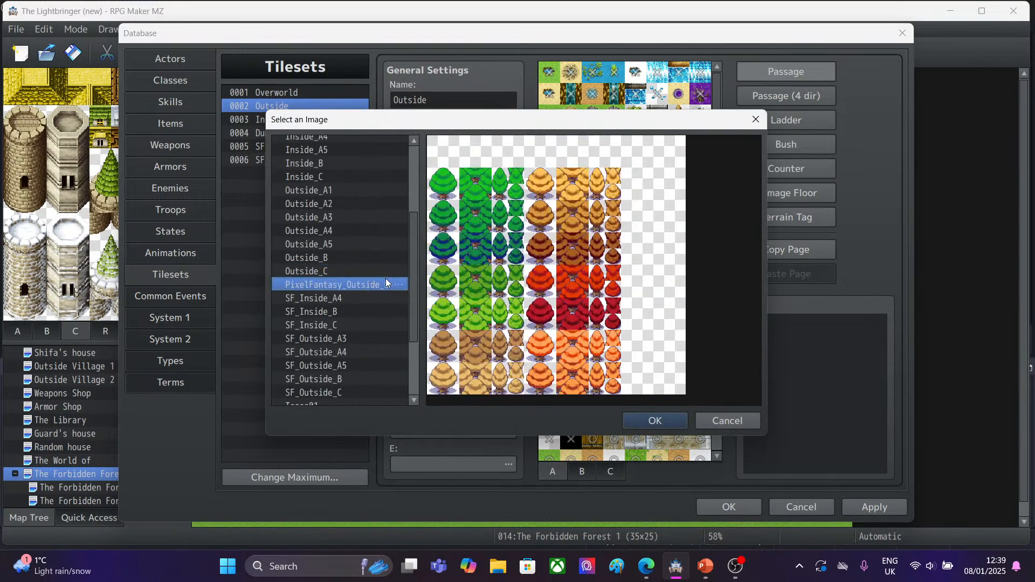
pyautogui.moveTo(409, 281); pyautogui.dragTo(409, 286)
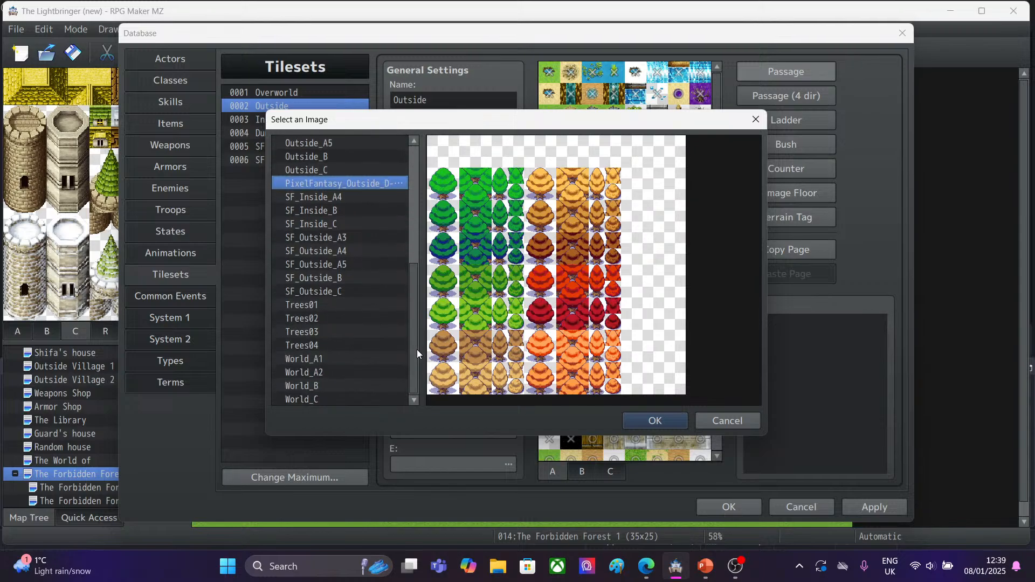
pyautogui.click(316, 197)
pyautogui.click(317, 210)
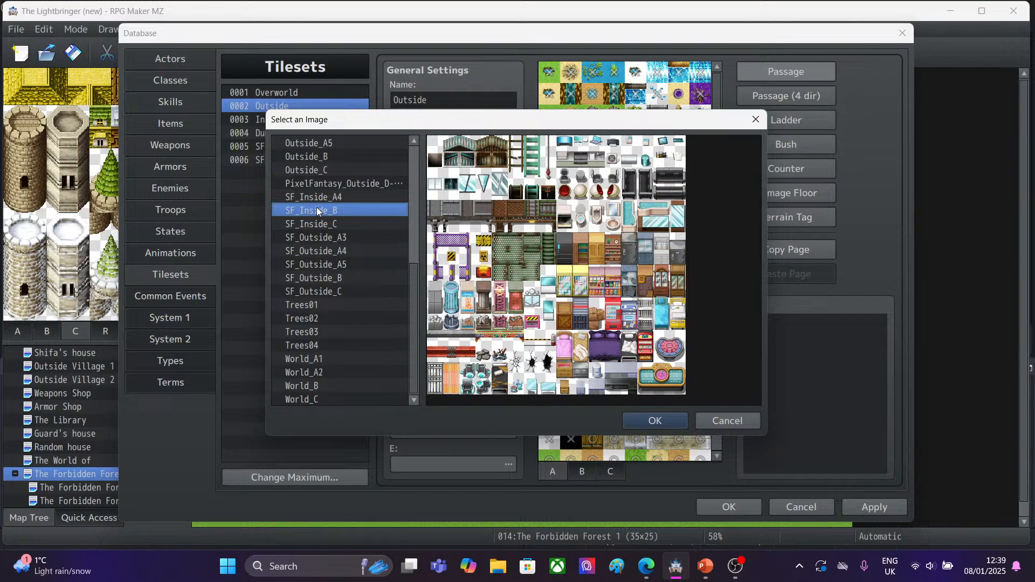
pyautogui.click(310, 223)
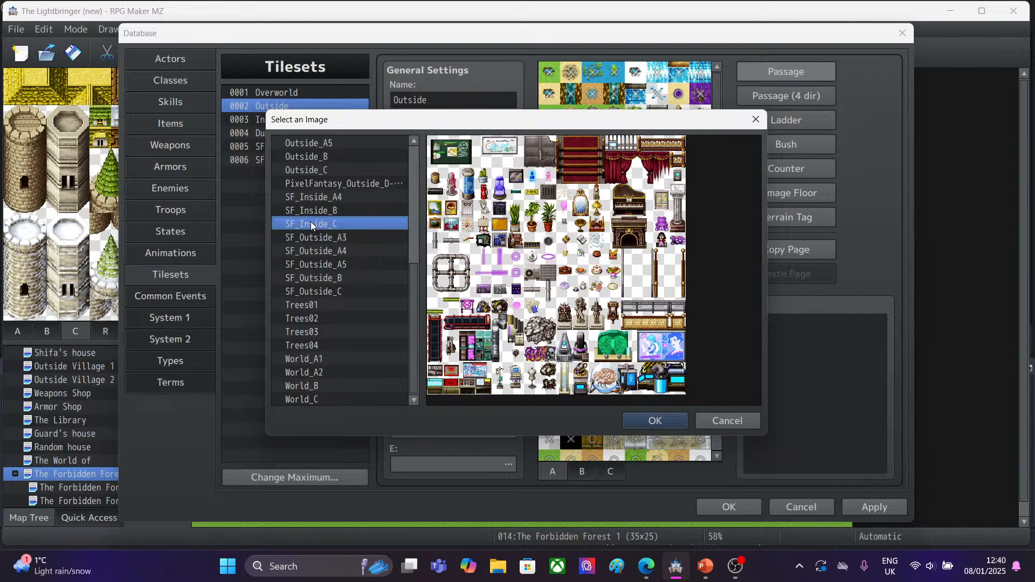
pyautogui.click(312, 238)
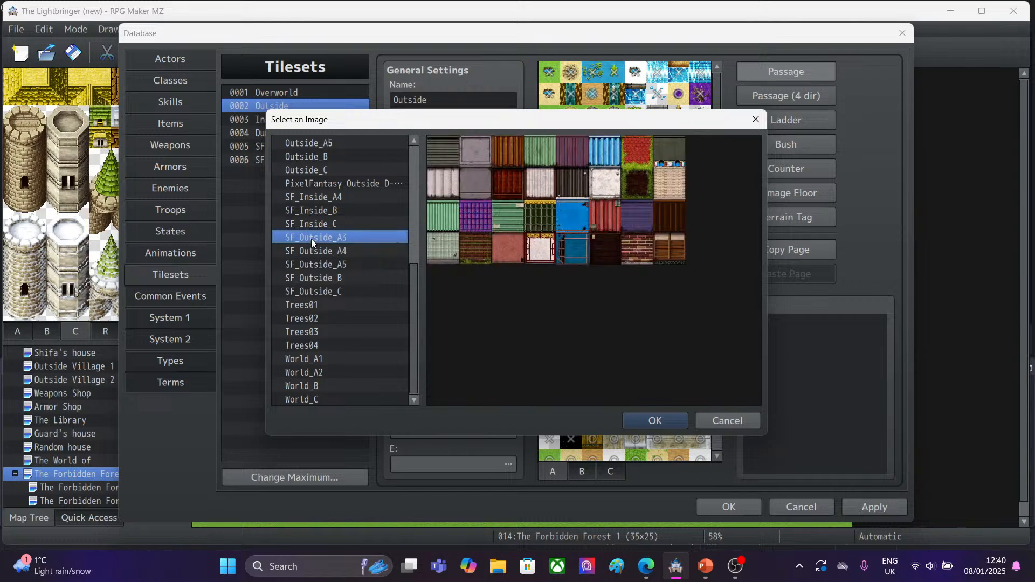
pyautogui.click(315, 250)
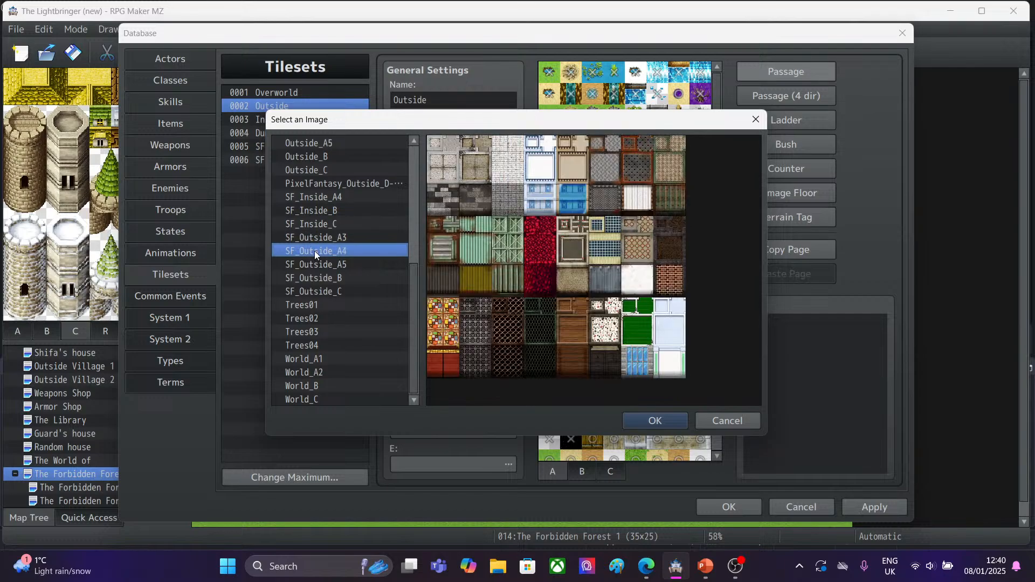
pyautogui.click(316, 264)
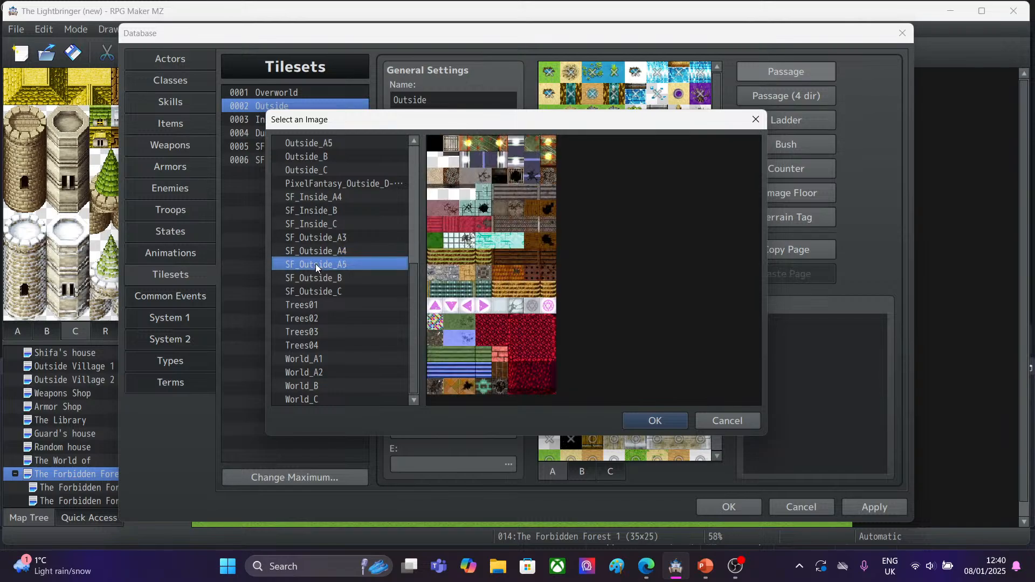
pyautogui.click(316, 277)
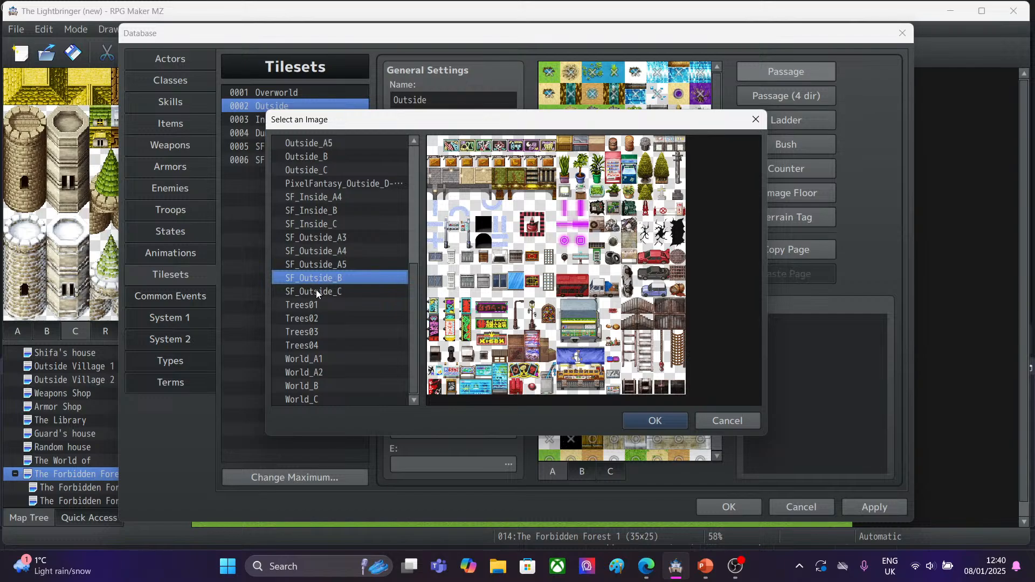
pyautogui.click(316, 291)
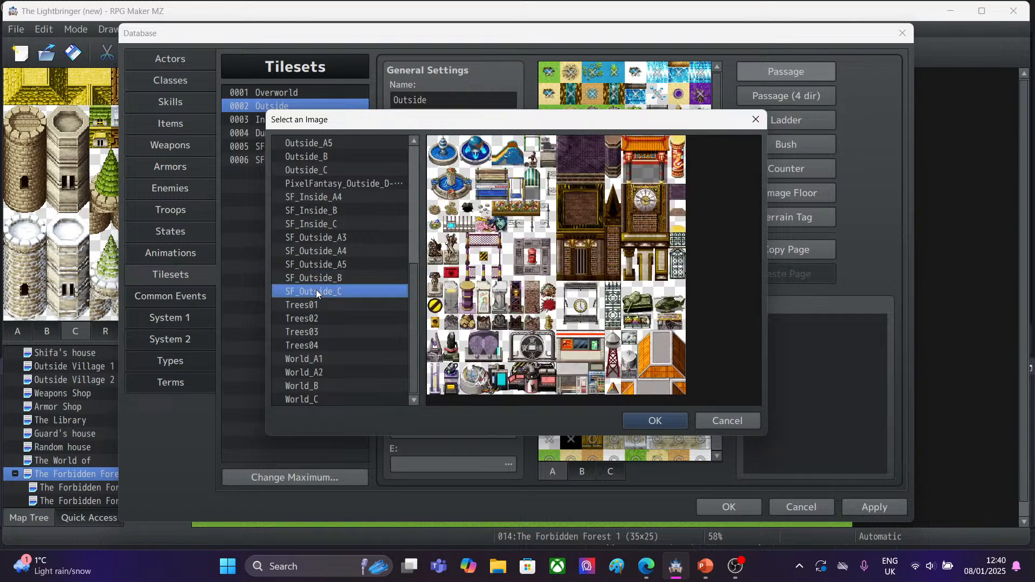
# Preview Trees01, then assign Trees02 as the tab C image of the Outside tileset.
pyautogui.click(318, 307)
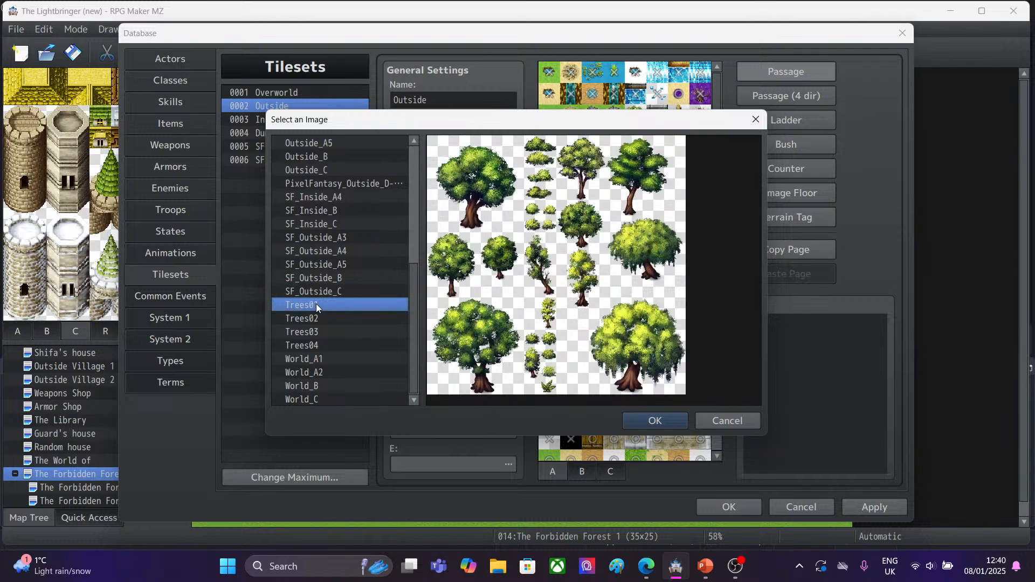
pyautogui.click(320, 319)
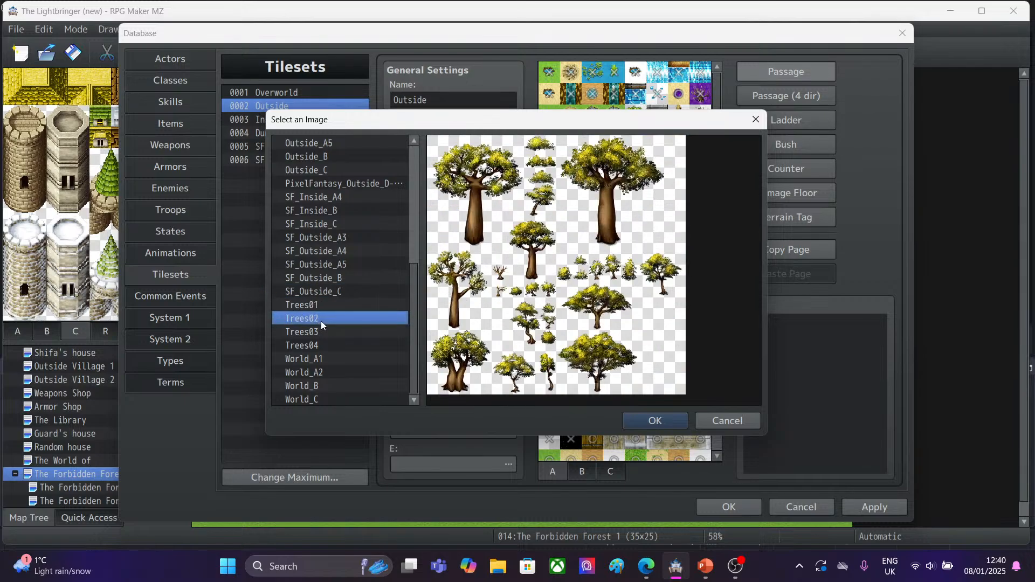
pyautogui.click(660, 422)
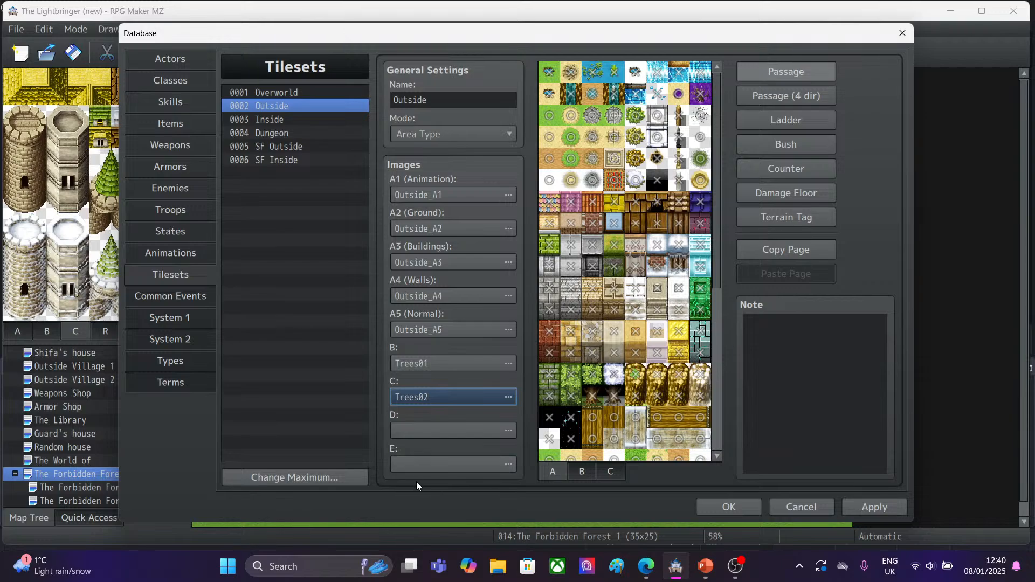
# Check the images assigned to A1 (Animation) and A5 (Normal) of the Outside tileset, closing each selection without changes.
pyautogui.doubleClick(442, 196)
pyautogui.click(755, 119)
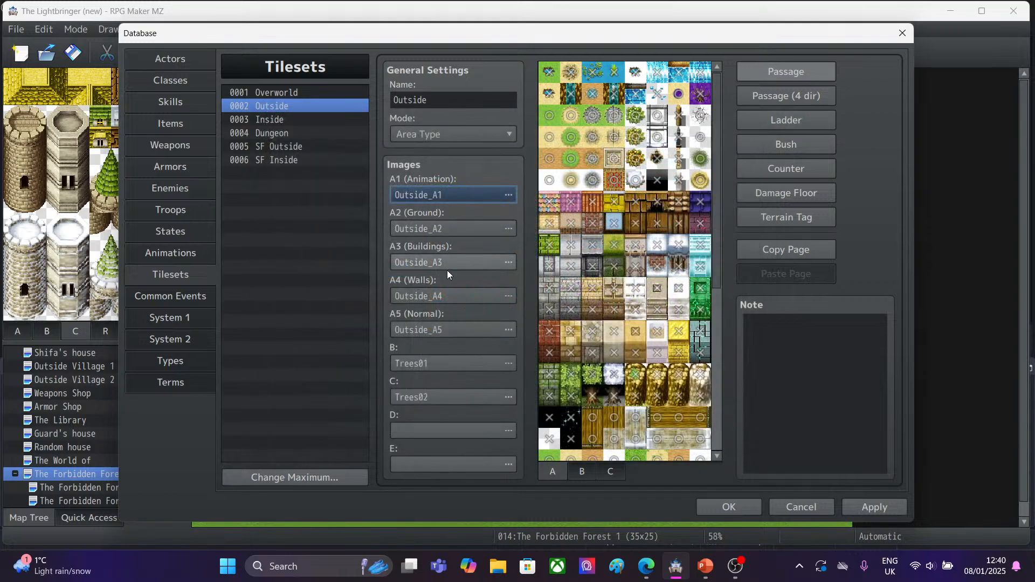
pyautogui.click(444, 329)
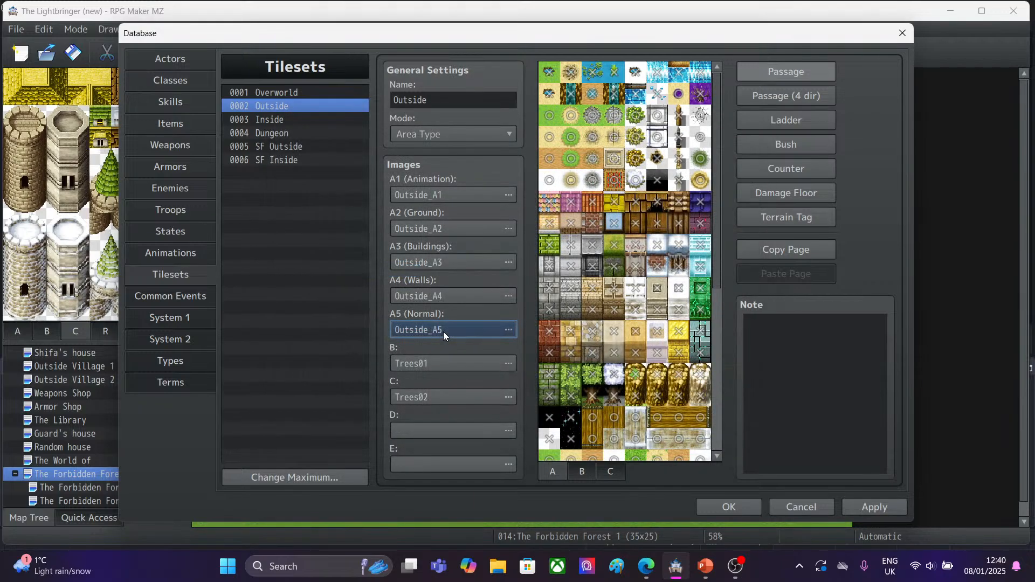
pyautogui.doubleClick(443, 329)
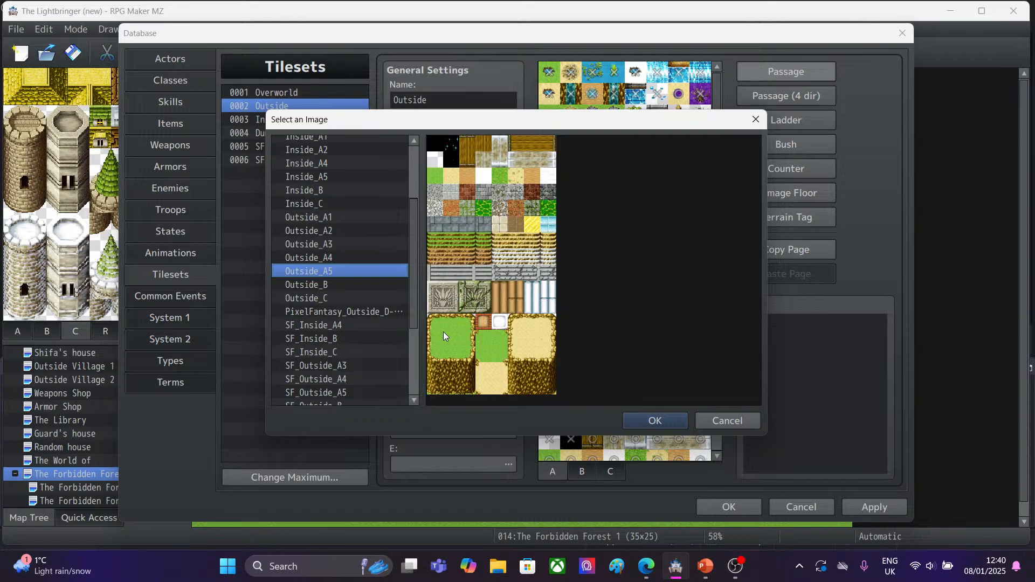
pyautogui.click(755, 119)
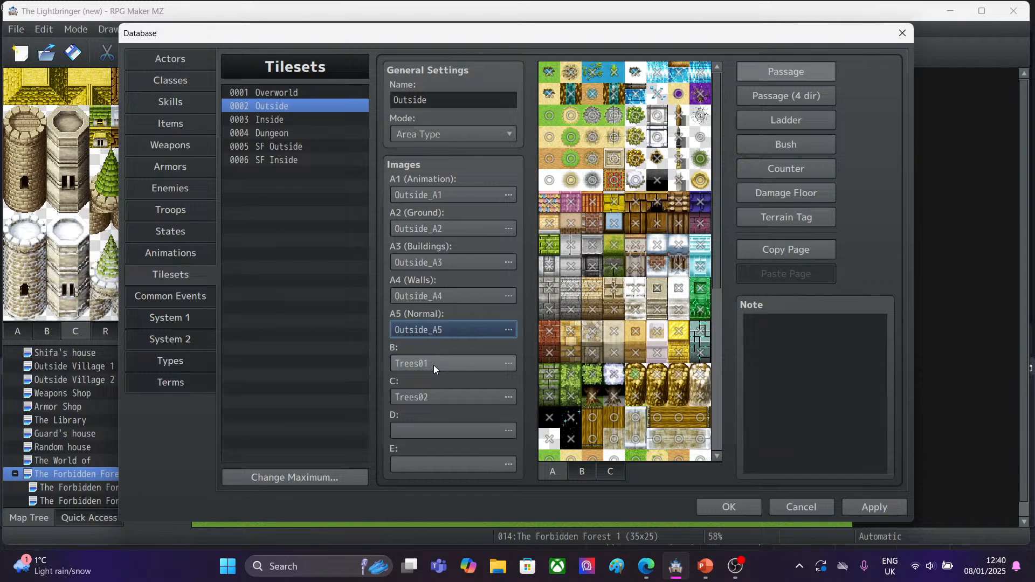
# Assign PixelFantasy_Outside_D-Trees to tab D of the Outside tileset, apply the changes and close the database.
pyautogui.doubleClick(422, 435)
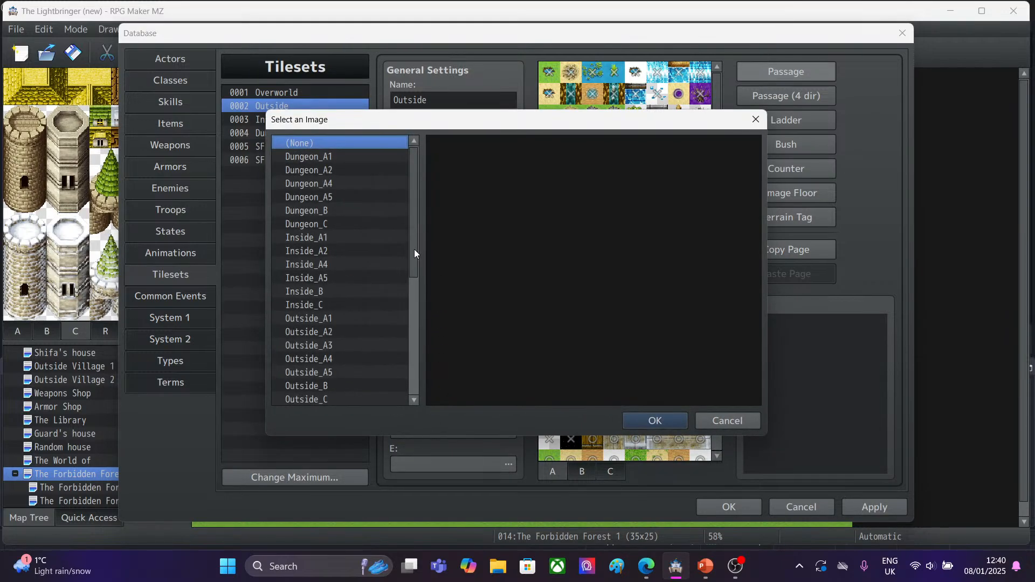
pyautogui.moveTo(414, 249); pyautogui.dragTo(428, 378)
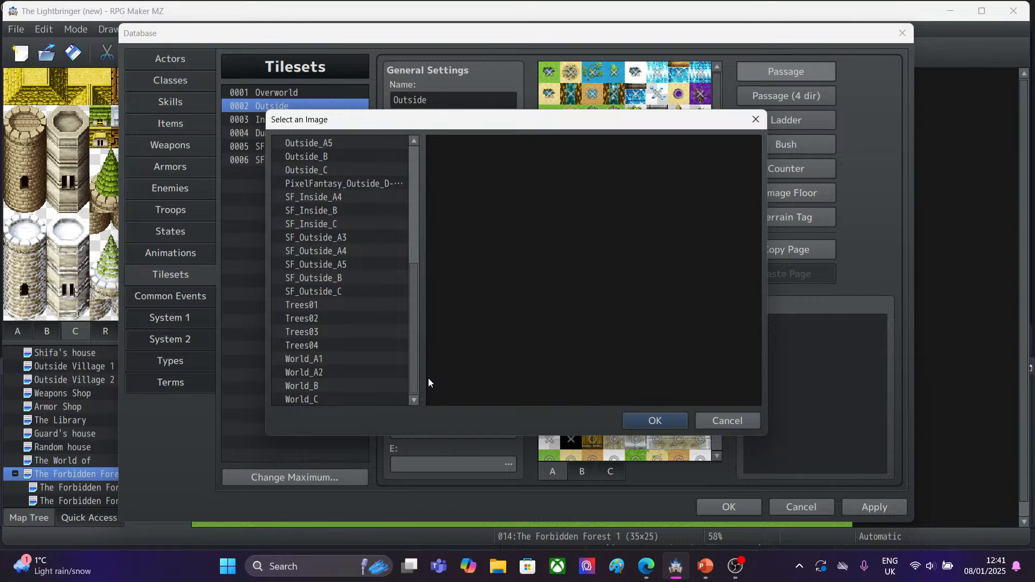
pyautogui.click(366, 184)
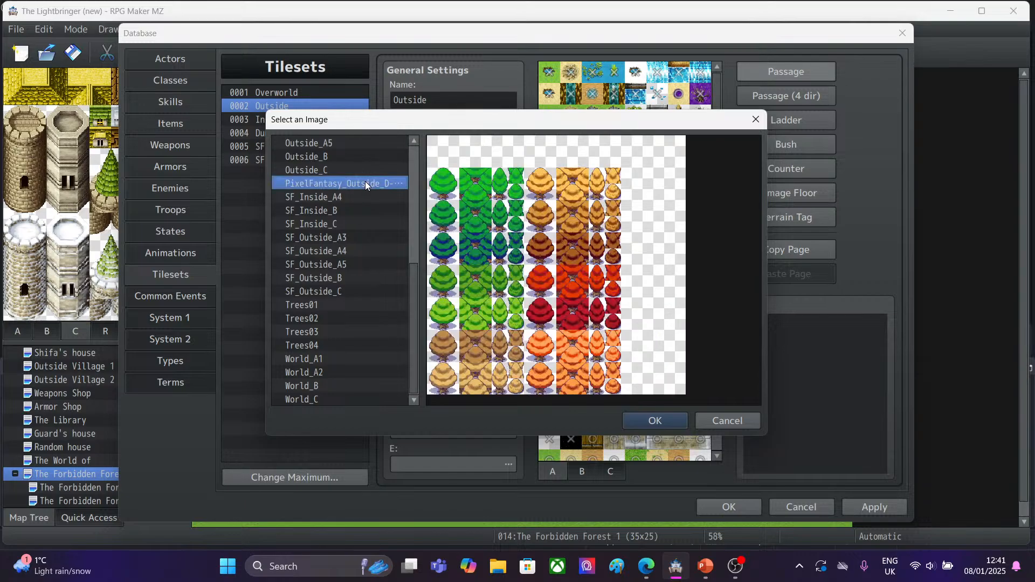
pyautogui.click(642, 418)
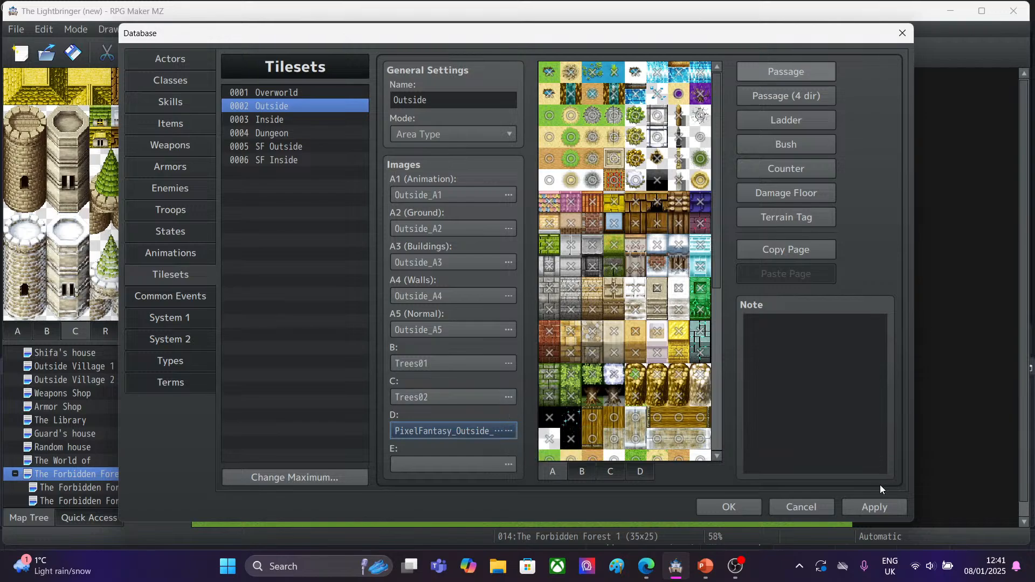
pyautogui.click(875, 510)
pyautogui.click(707, 508)
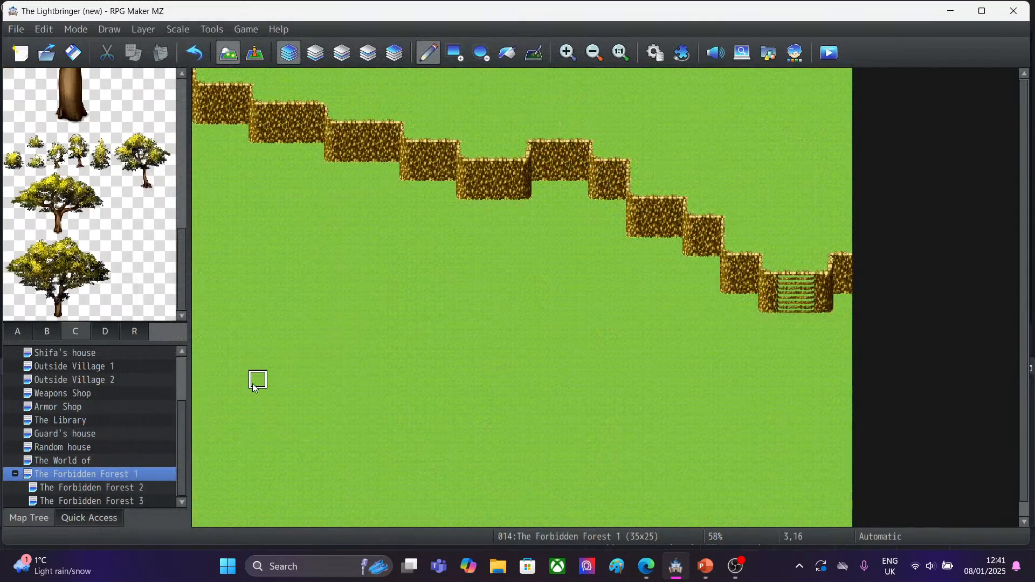
# Look through tile palette tabs A, B, C and D to examine the tiles available for The Forbidden Forest 1.
pyautogui.click(26, 333)
pyautogui.click(41, 336)
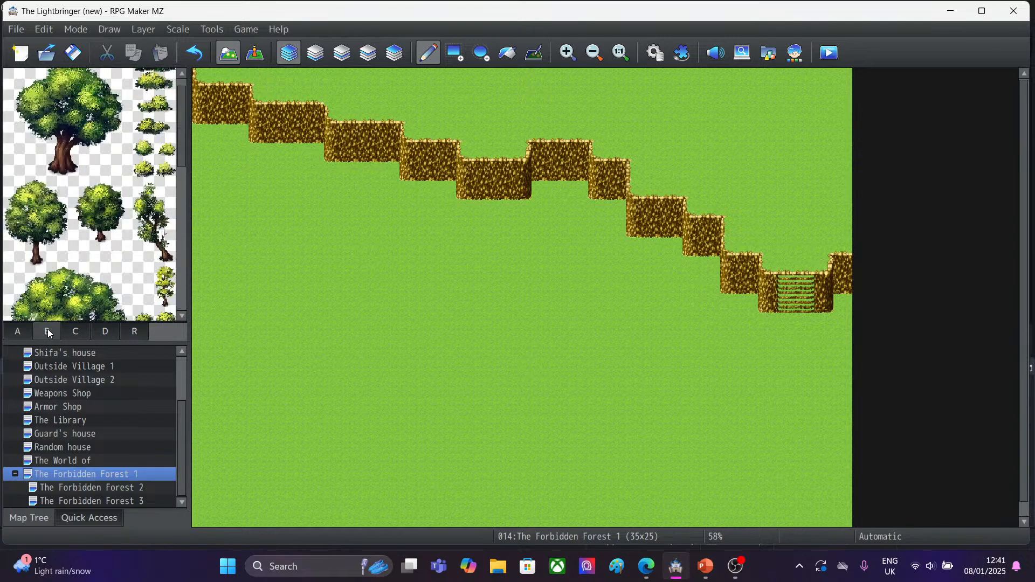
pyautogui.click(17, 331)
pyautogui.scroll(-3, 183, 129)
pyautogui.scroll(3, 183, 129)
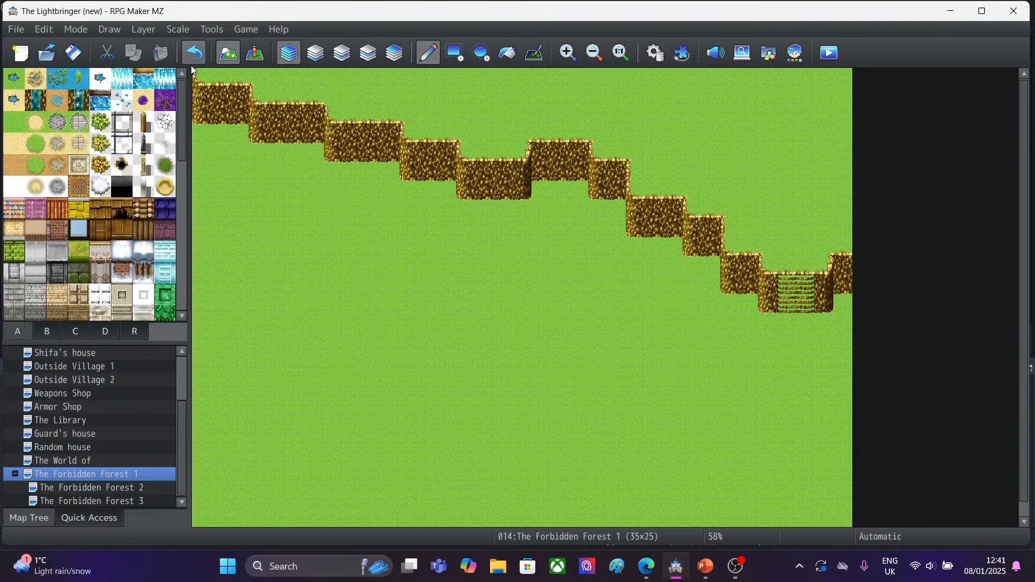
pyautogui.click(46, 333)
pyautogui.click(74, 332)
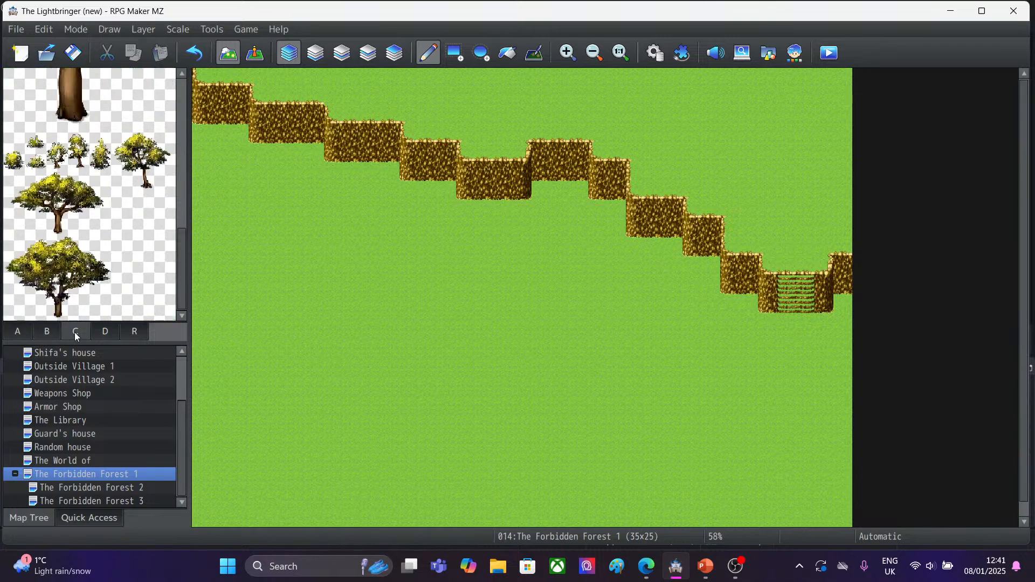
pyautogui.click(110, 332)
pyautogui.moveTo(183, 222); pyautogui.dragTo(183, 129)
pyautogui.click(75, 332)
pyautogui.click(17, 332)
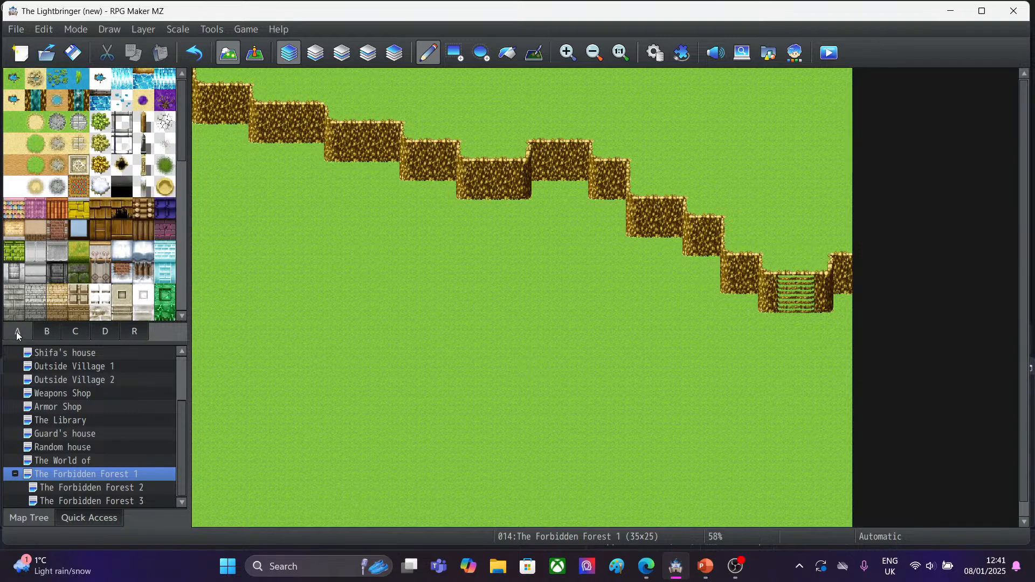
pyautogui.moveTo(183, 126); pyautogui.dragTo(195, 87)
# Open the database and check the Outside tileset's A1, A2, A3 and A4 images, confirming each existing selection.
pyautogui.click(655, 53)
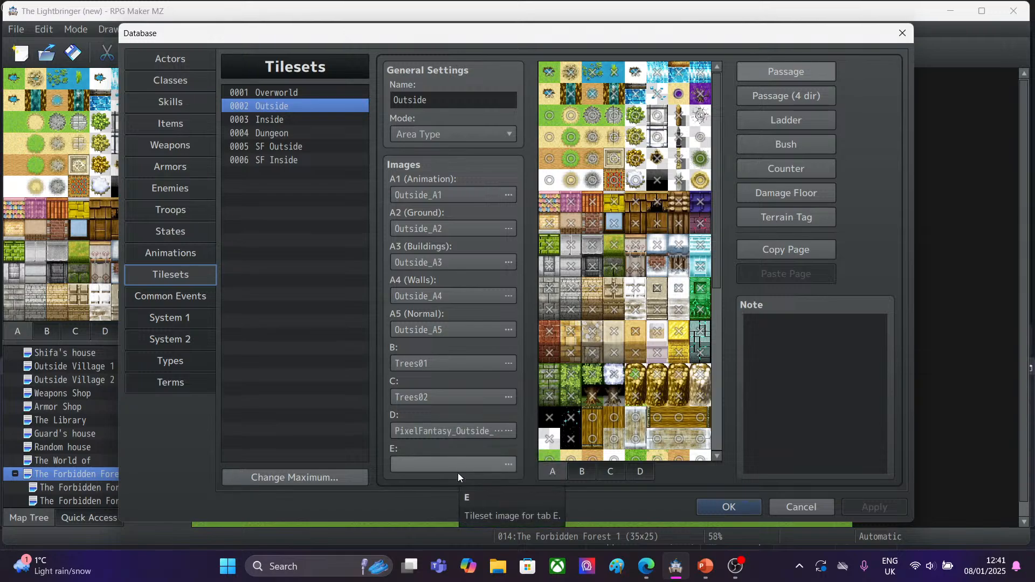
pyautogui.doubleClick(466, 193)
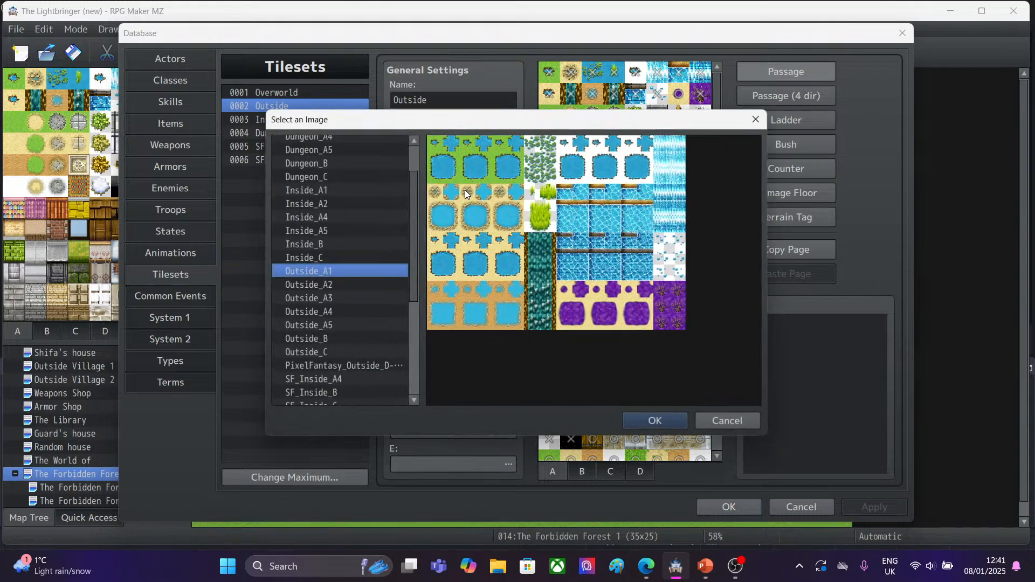
pyautogui.click(646, 422)
pyautogui.doubleClick(457, 232)
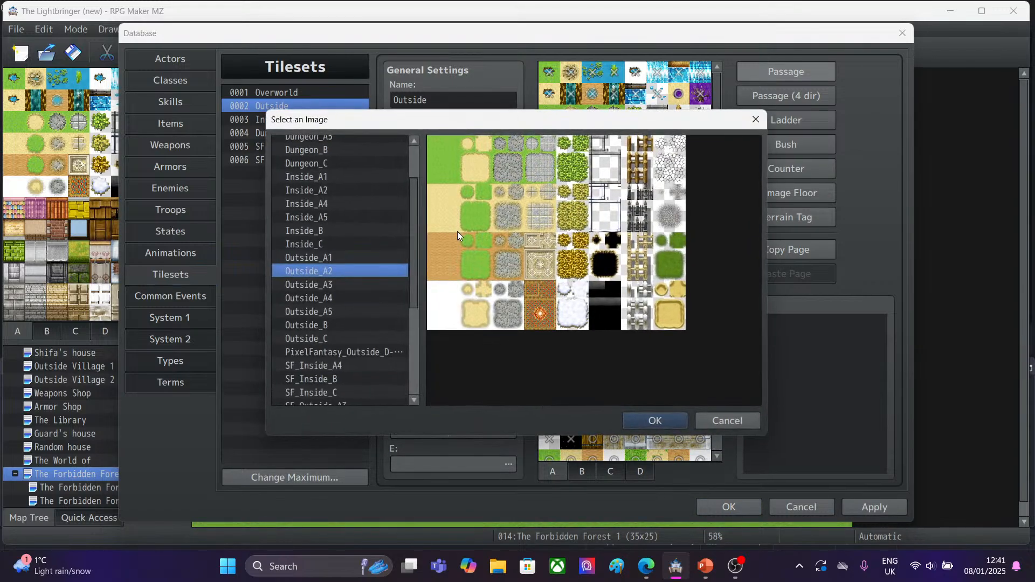
pyautogui.click(642, 427)
pyautogui.doubleClick(437, 262)
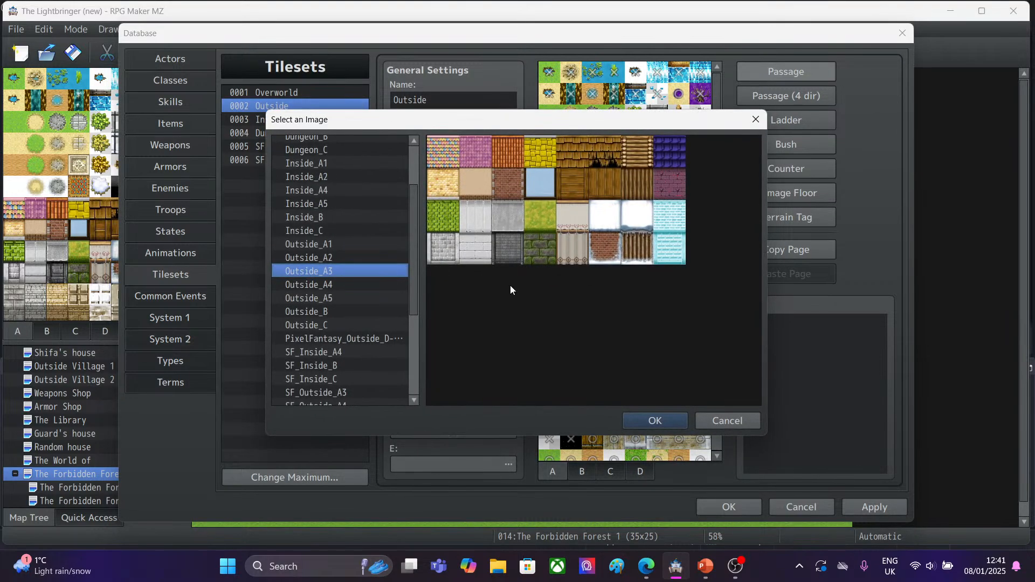
pyautogui.click(645, 422)
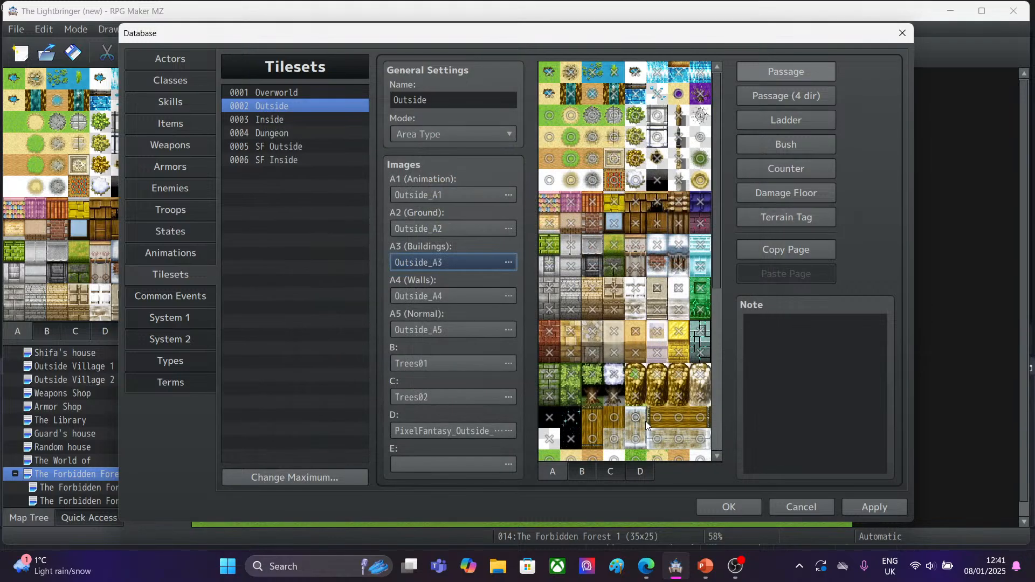
pyautogui.doubleClick(441, 296)
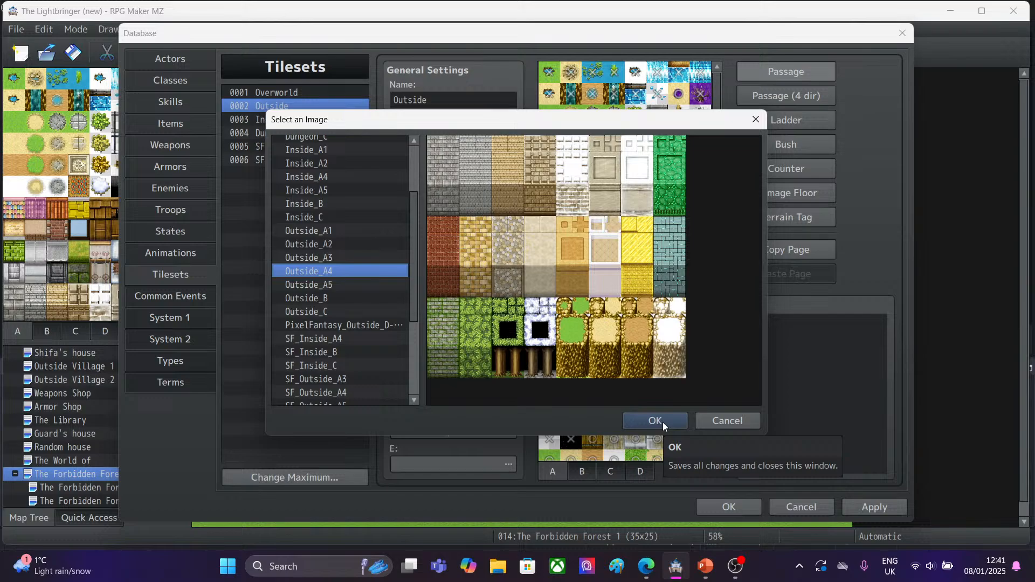
pyautogui.click(662, 423)
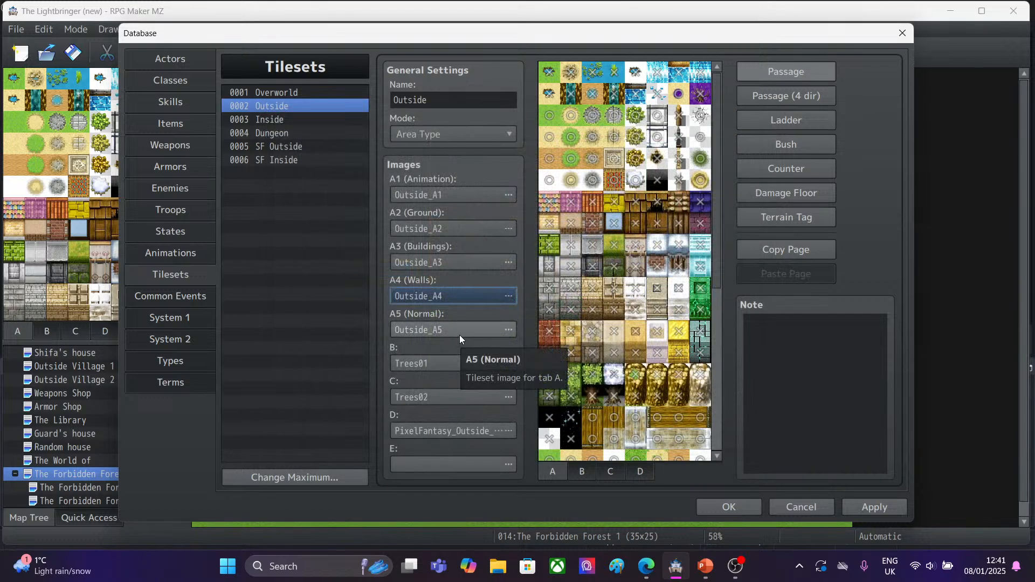
# Examine the Outside tileset's tabs B and A, and preview Outside_A2 and Outside_A3 for A1 (Animation) without assigning them.
pyautogui.click(584, 474)
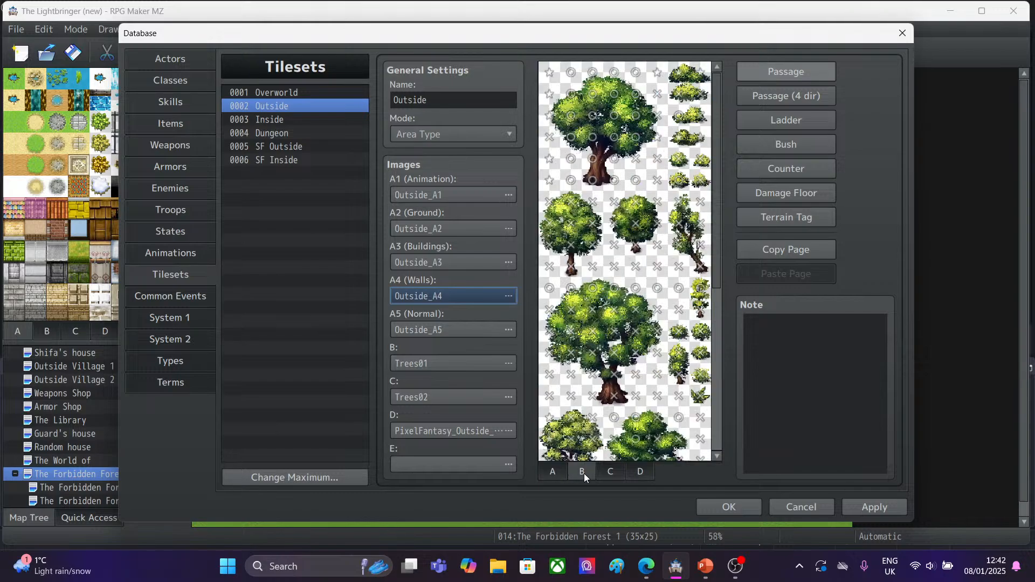
pyautogui.click(564, 473)
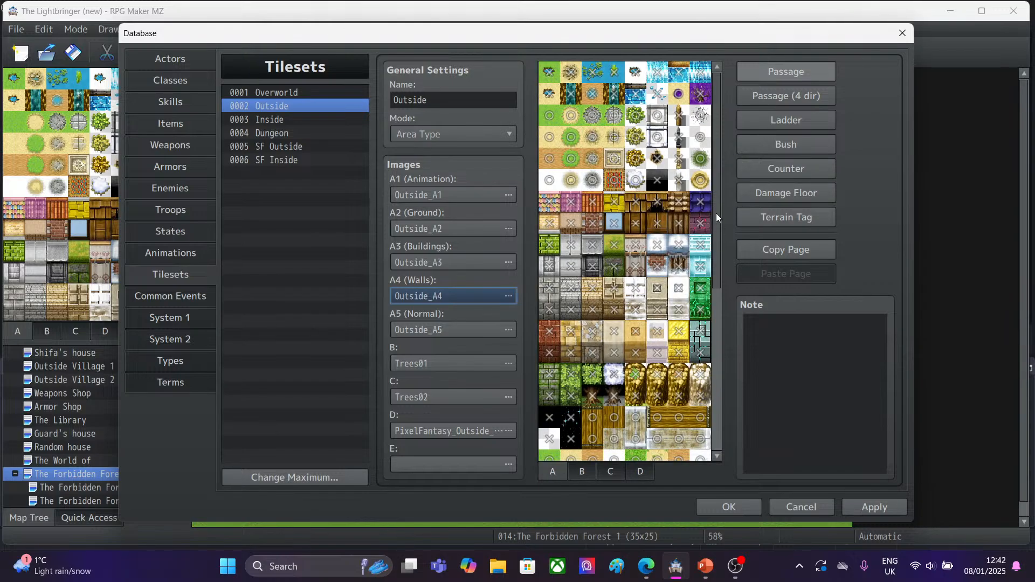
pyautogui.doubleClick(416, 195)
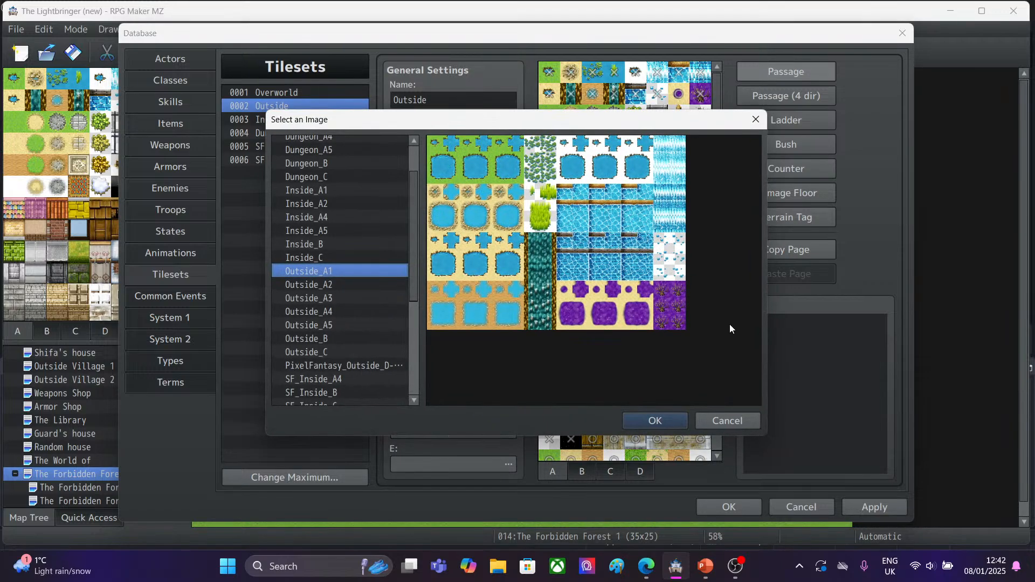
pyautogui.click(755, 120)
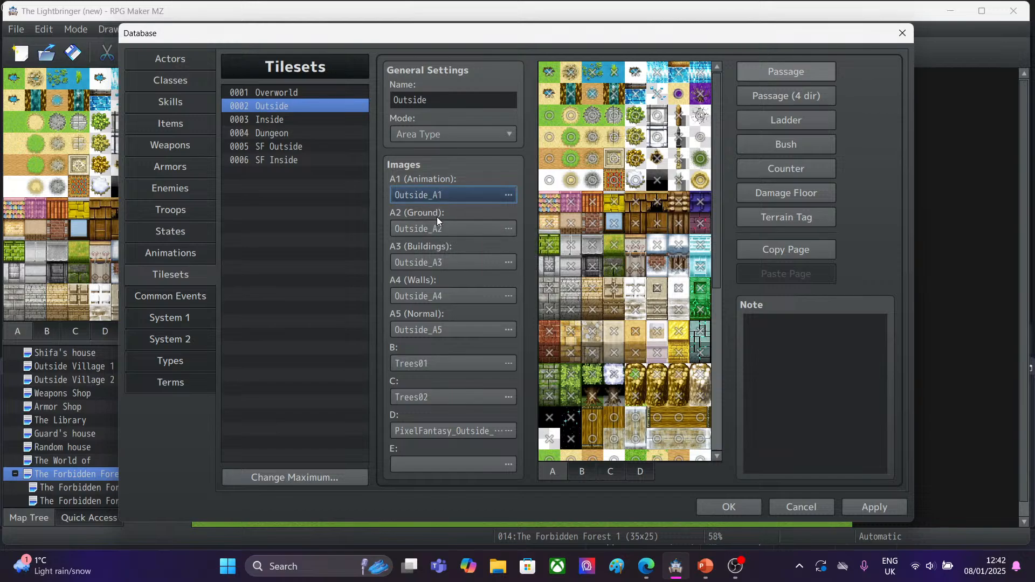
pyautogui.doubleClick(441, 199)
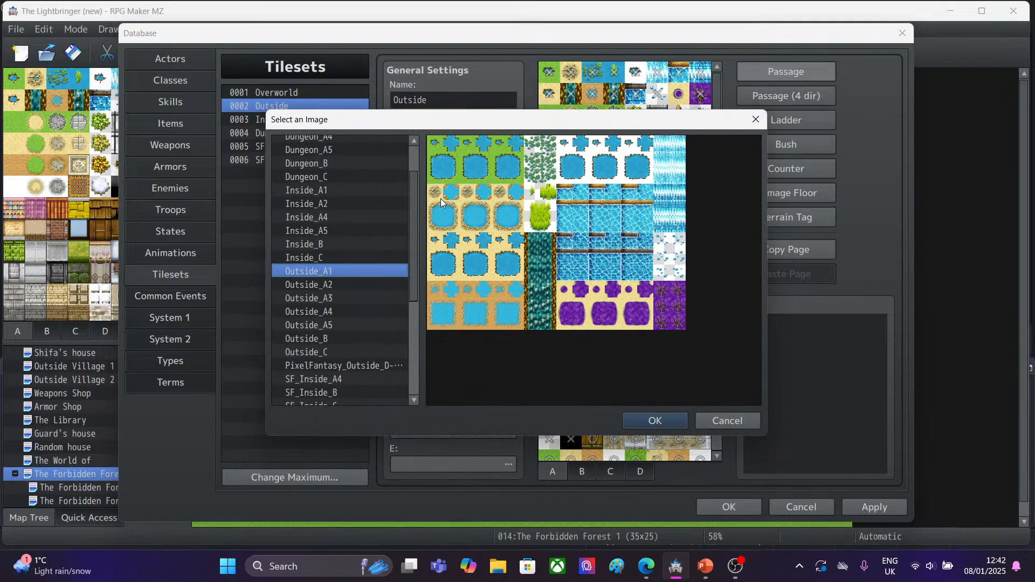
pyautogui.click(338, 285)
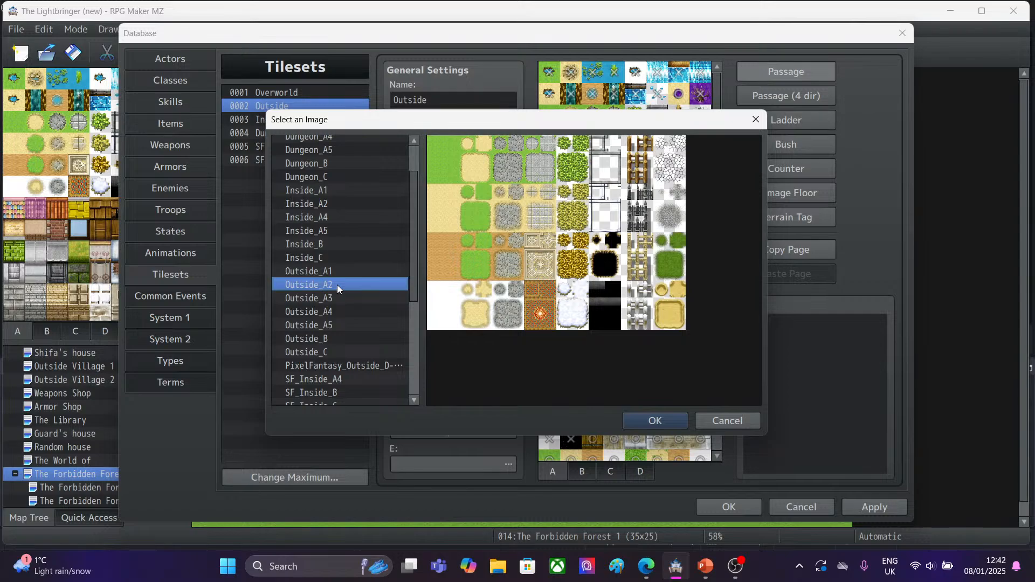
pyautogui.click(339, 300)
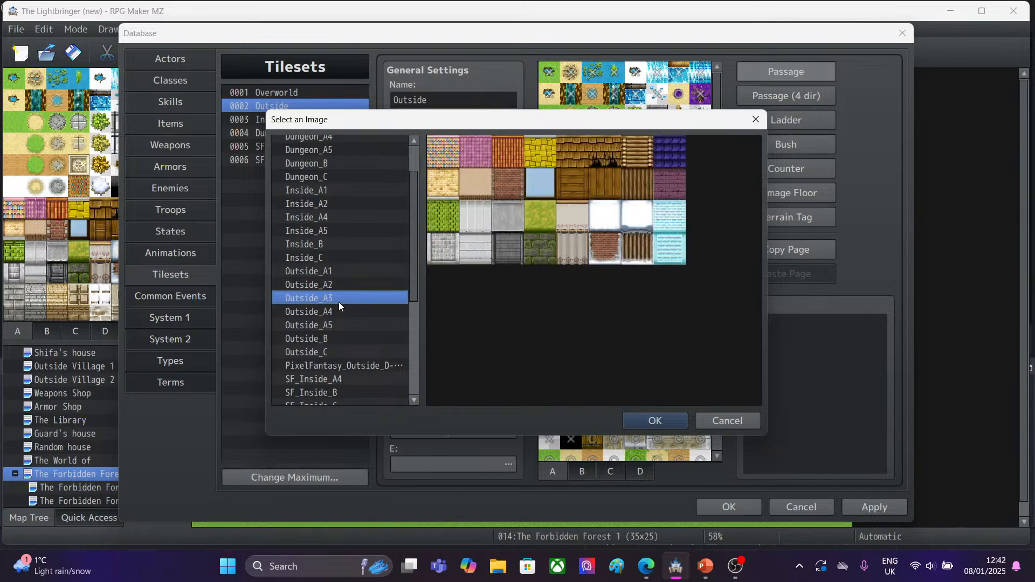
pyautogui.click(700, 424)
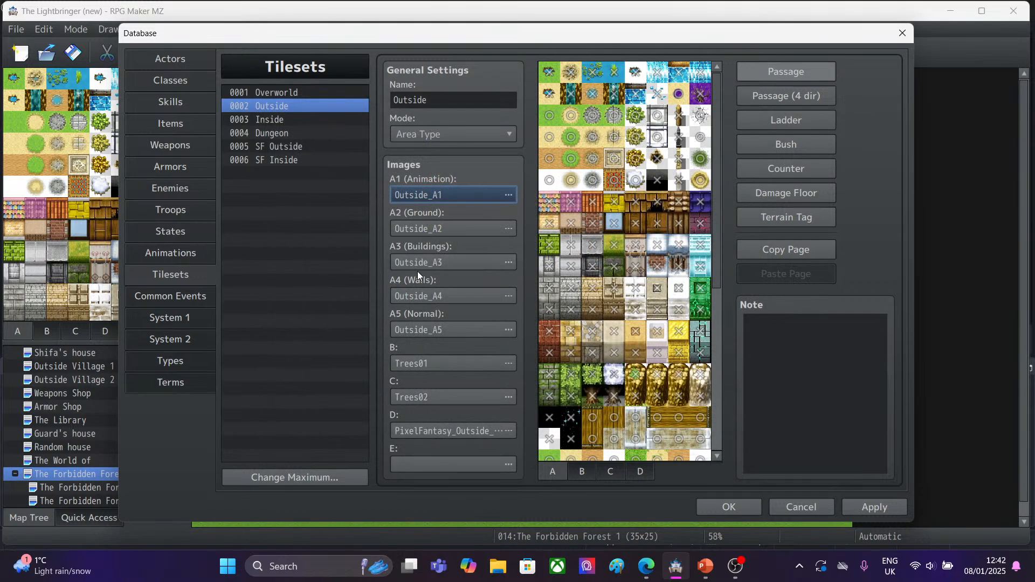
# Review the Outside tileset's tabs B, C and D and the tab D image, keeping the assignments and closing the database.
pyautogui.click(586, 477)
pyautogui.click(601, 471)
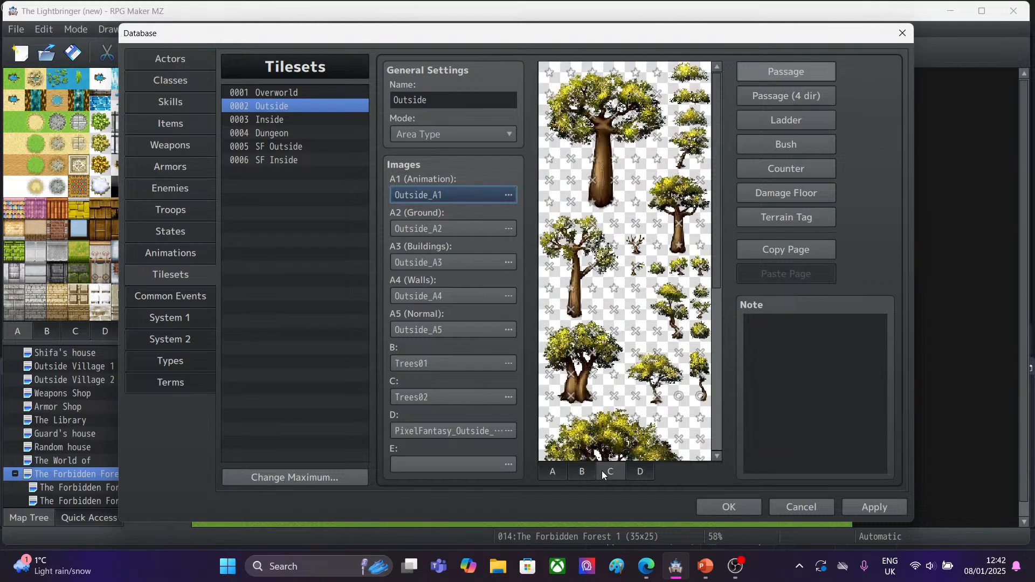
pyautogui.click(633, 469)
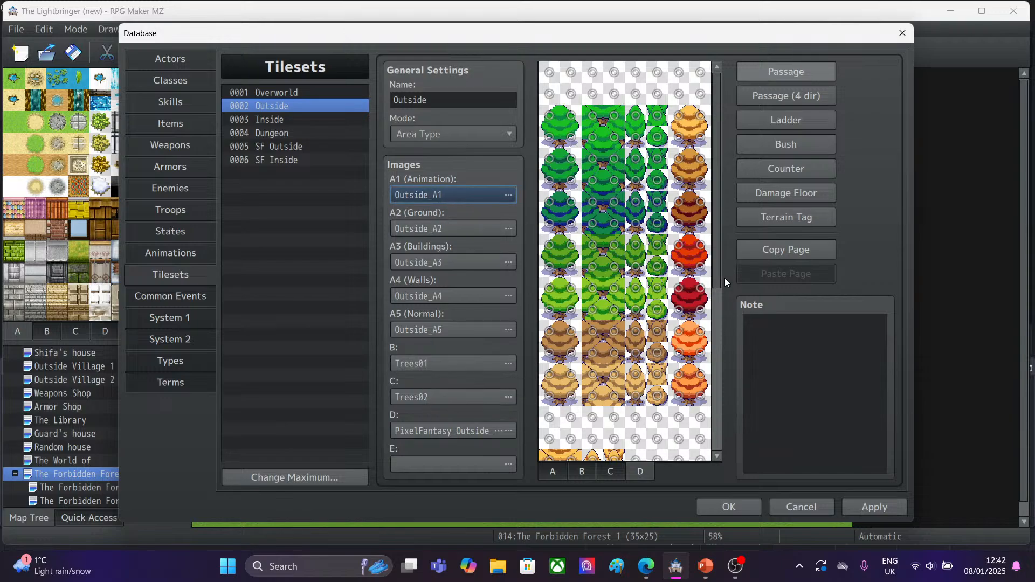
pyautogui.moveTo(724, 278); pyautogui.dragTo(742, 197)
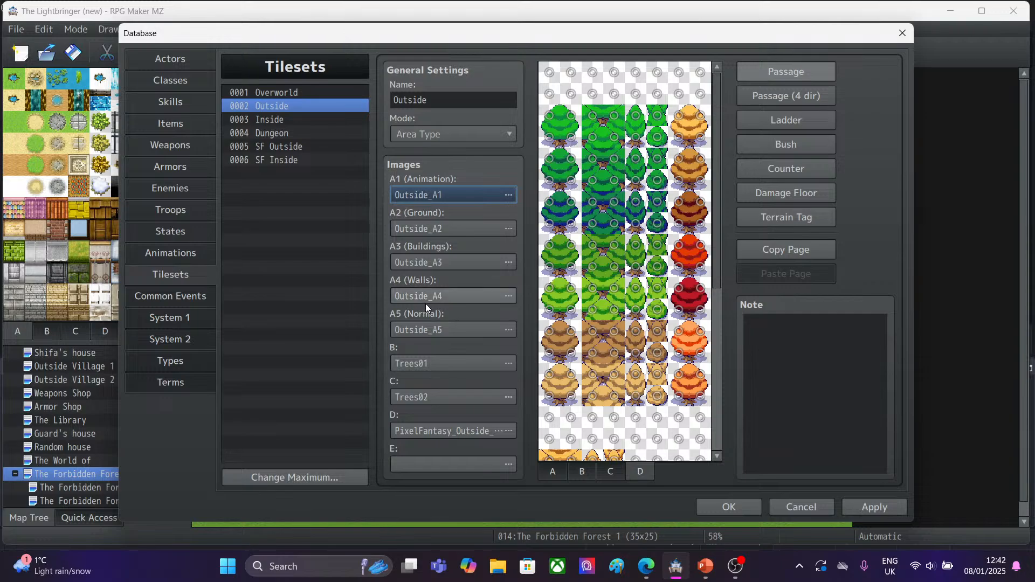
pyautogui.doubleClick(432, 426)
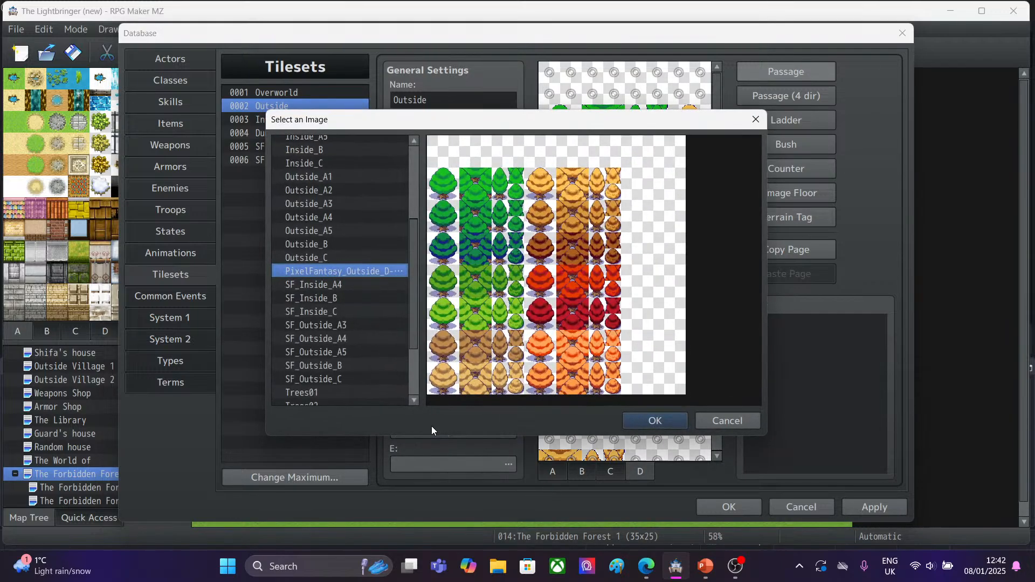
pyautogui.click(712, 417)
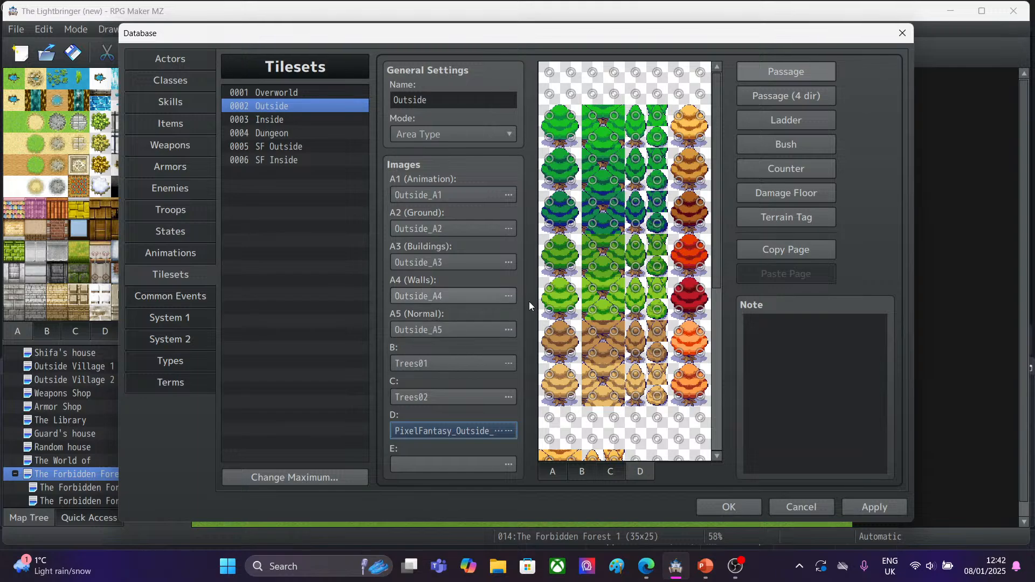
pyautogui.click(861, 506)
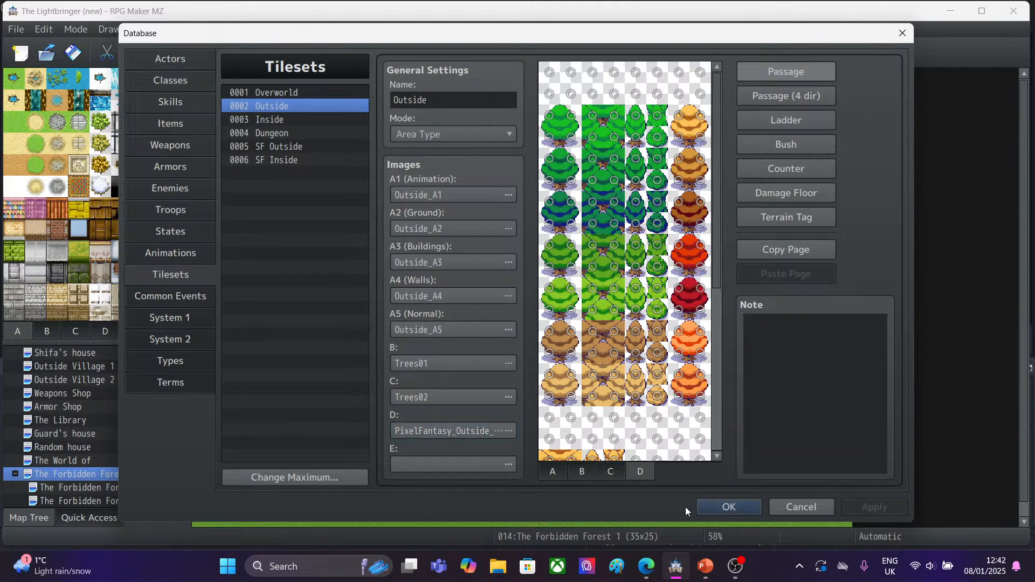
pyautogui.click(715, 507)
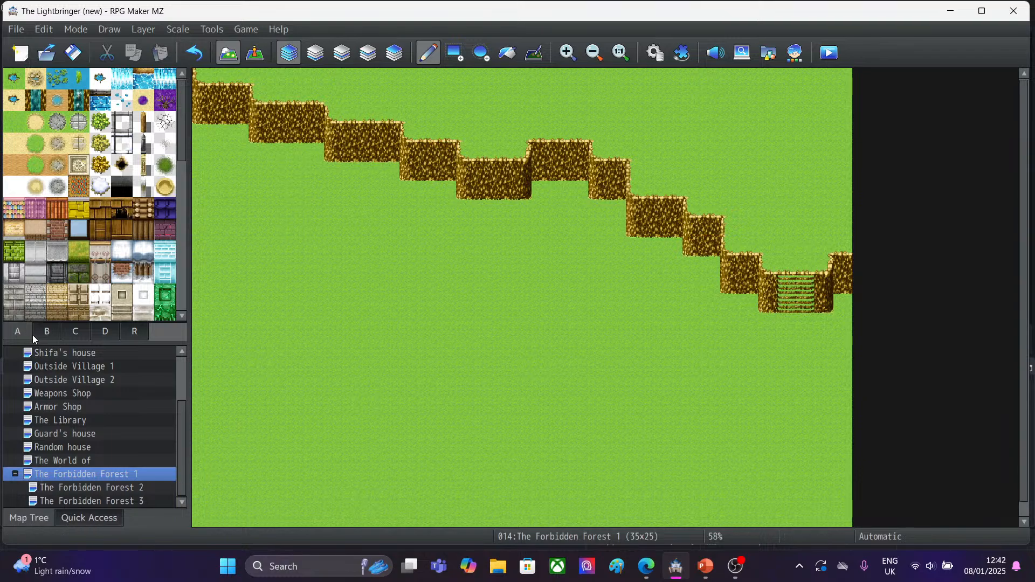
# Look through the tile palette's A, B and D tiles for The Forbidden Forest 1.
pyautogui.moveTo(182, 140); pyautogui.dragTo(209, 102)
pyautogui.click(46, 333)
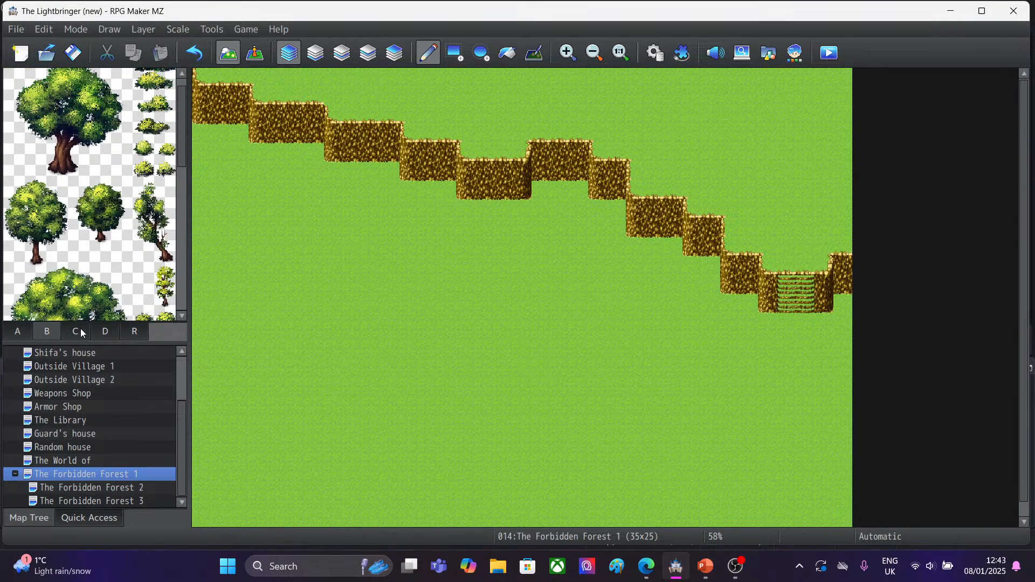
pyautogui.scroll(-10, 82, 322)
pyautogui.click(106, 332)
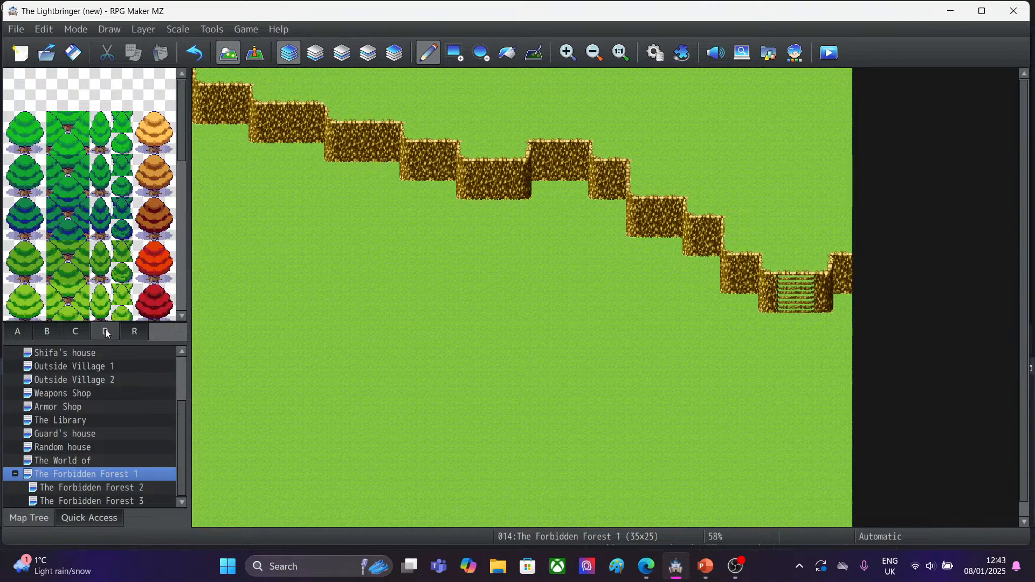
pyautogui.click(16, 331)
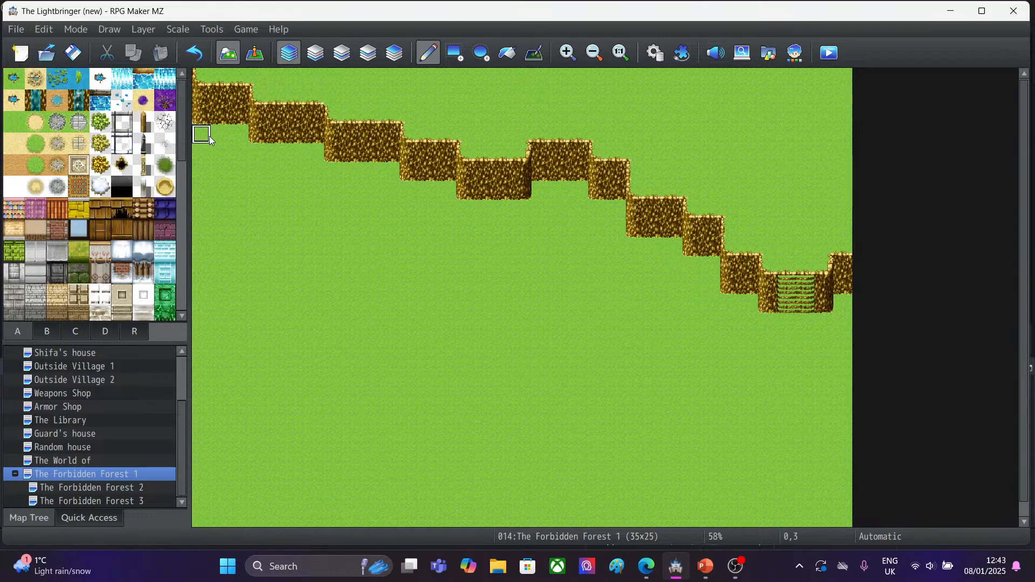
pyautogui.moveTo(181, 135); pyautogui.dragTo(188, 115)
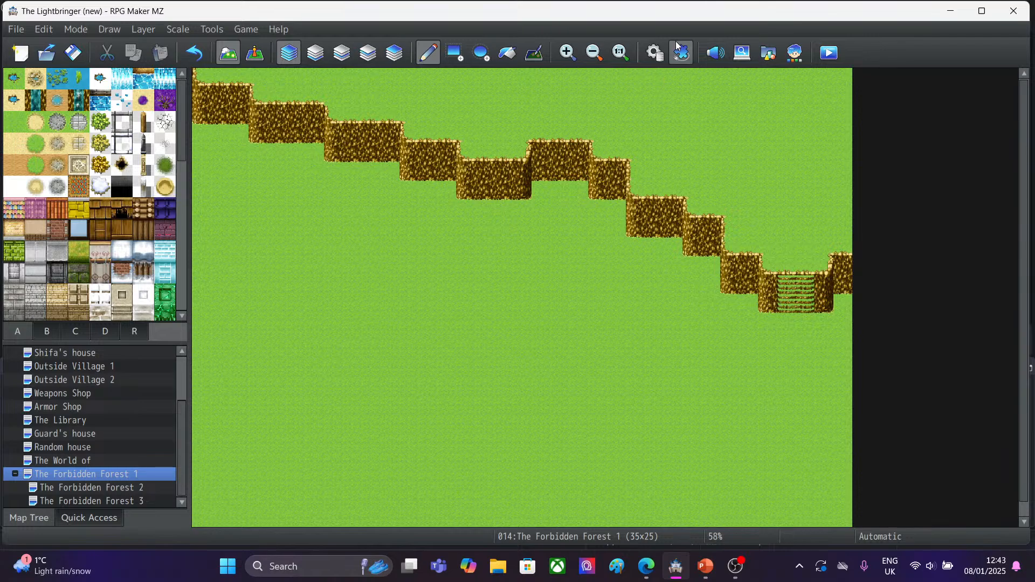
# Recheck the Outside tileset's A1 (Animation) and A2 (Ground) images in the database, keeping both assignments, and close it.
pyautogui.click(655, 52)
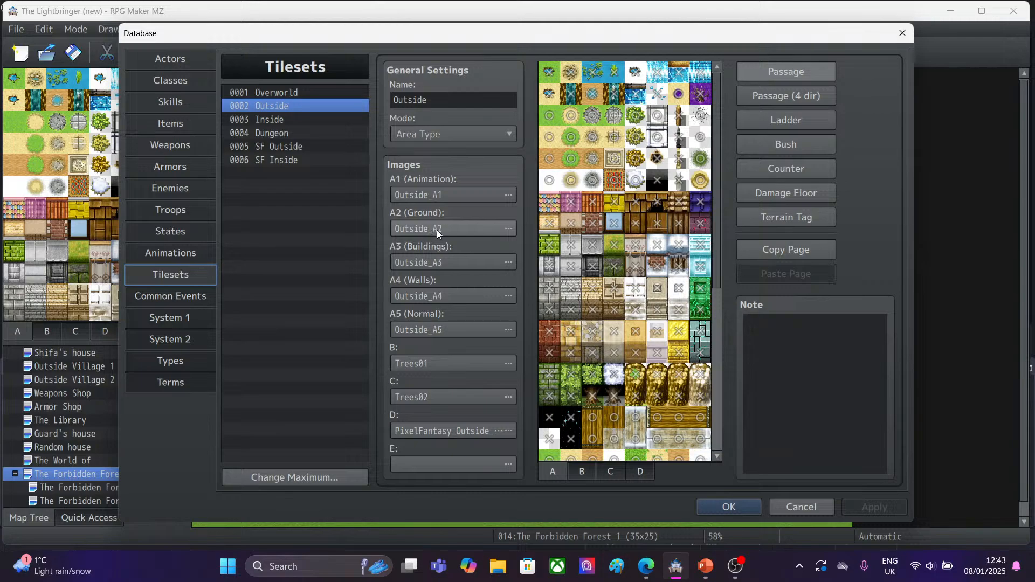
pyautogui.click(431, 192)
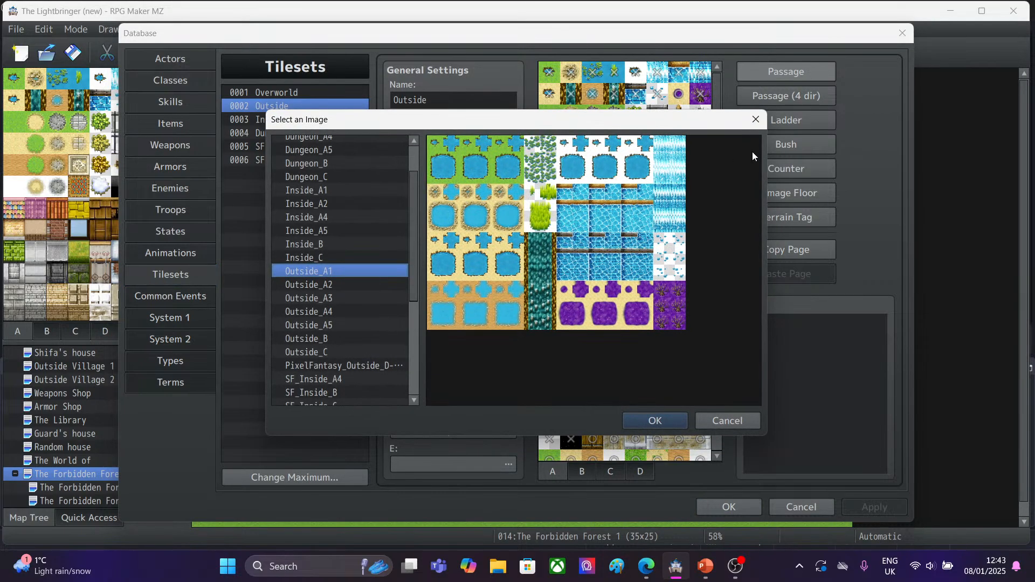
pyautogui.click(755, 122)
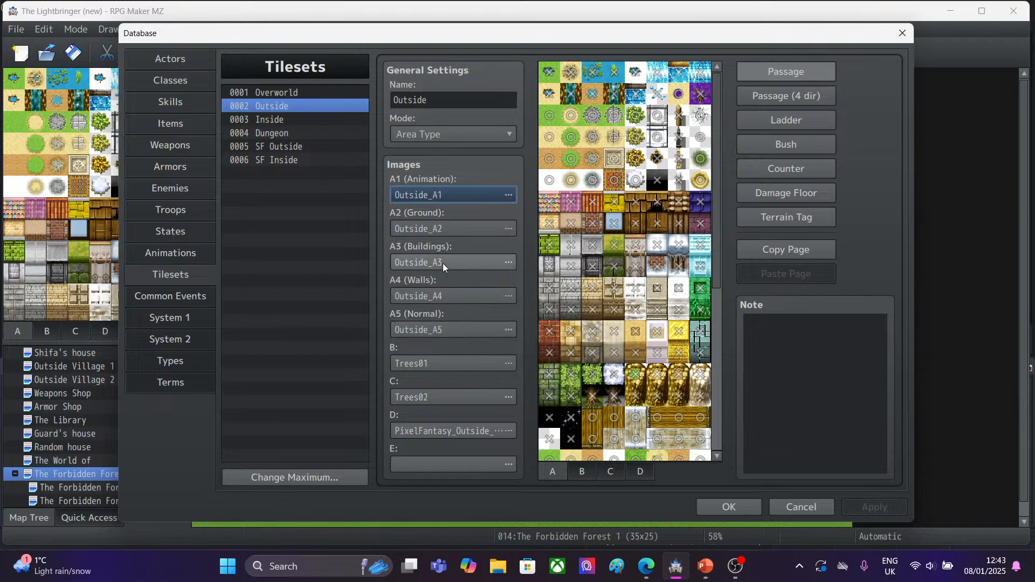
pyautogui.moveTo(715, 217); pyautogui.dragTo(712, 98)
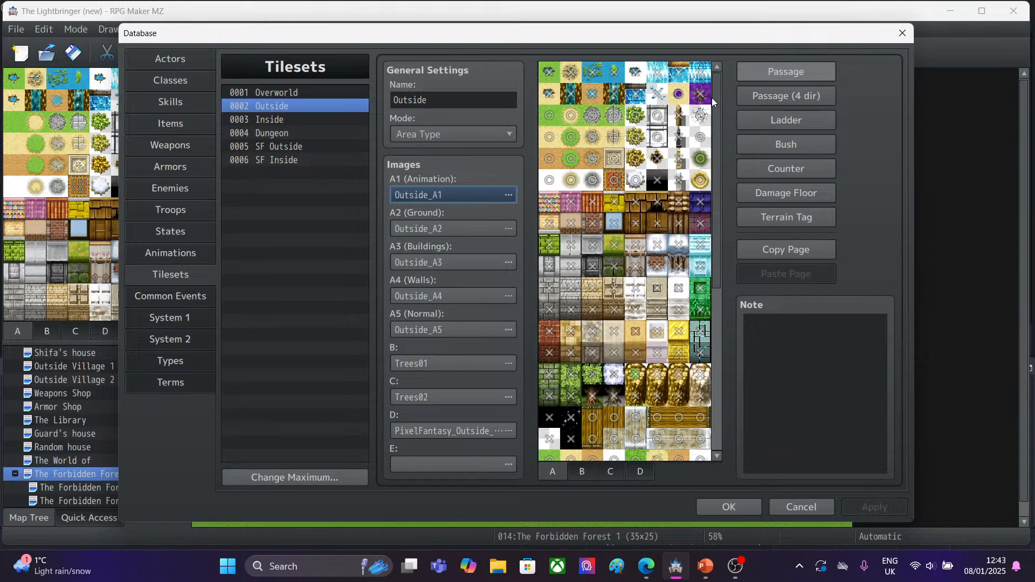
pyautogui.doubleClick(411, 231)
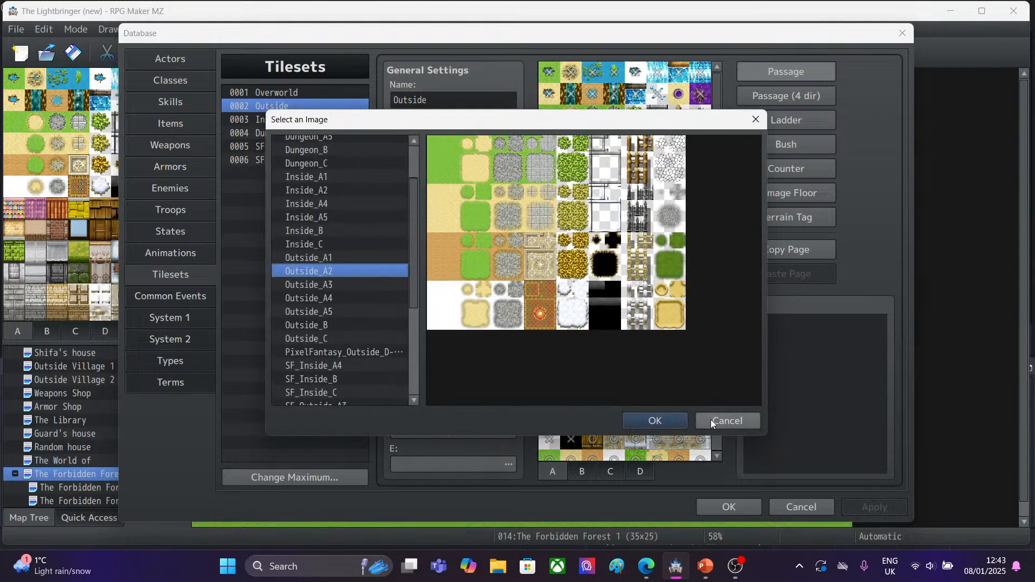
pyautogui.click(664, 419)
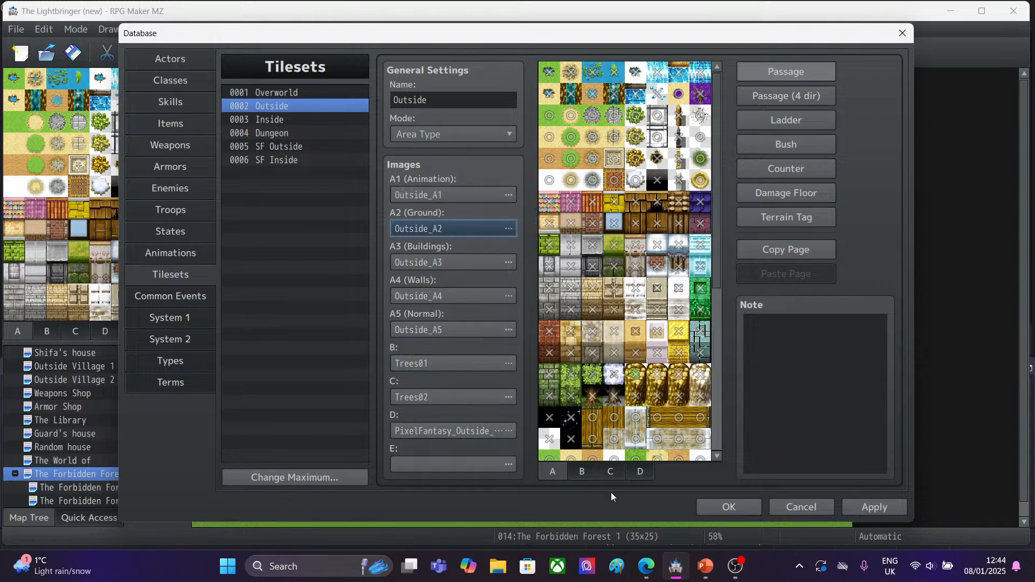
pyautogui.click(876, 505)
pyautogui.click(722, 507)
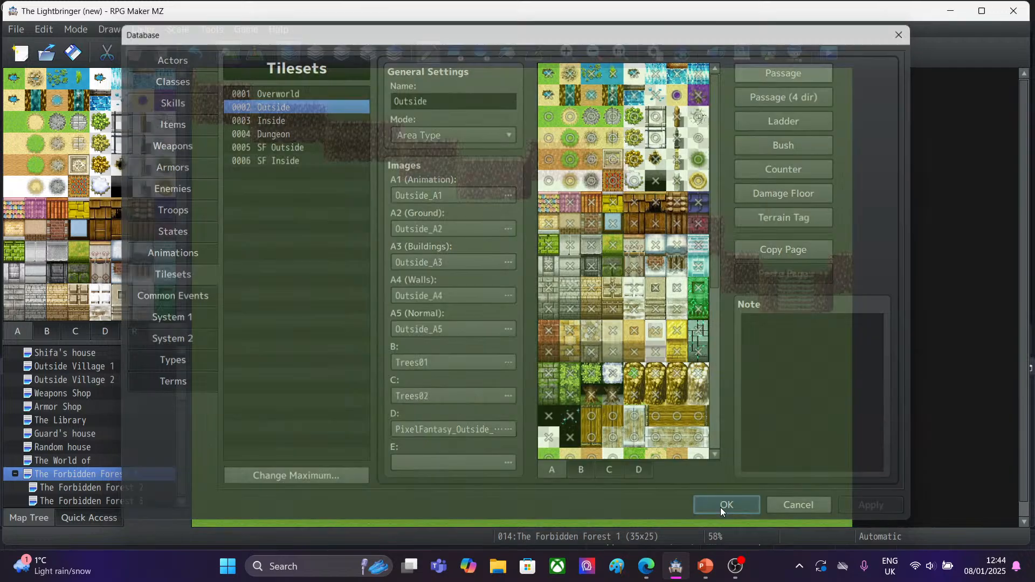
# Switch to the YouTube Studio live stream page to check the chat and stream health, and return to RPG Maker MZ.
pyautogui.moveTo(646, 566)
pyautogui.click(694, 479)
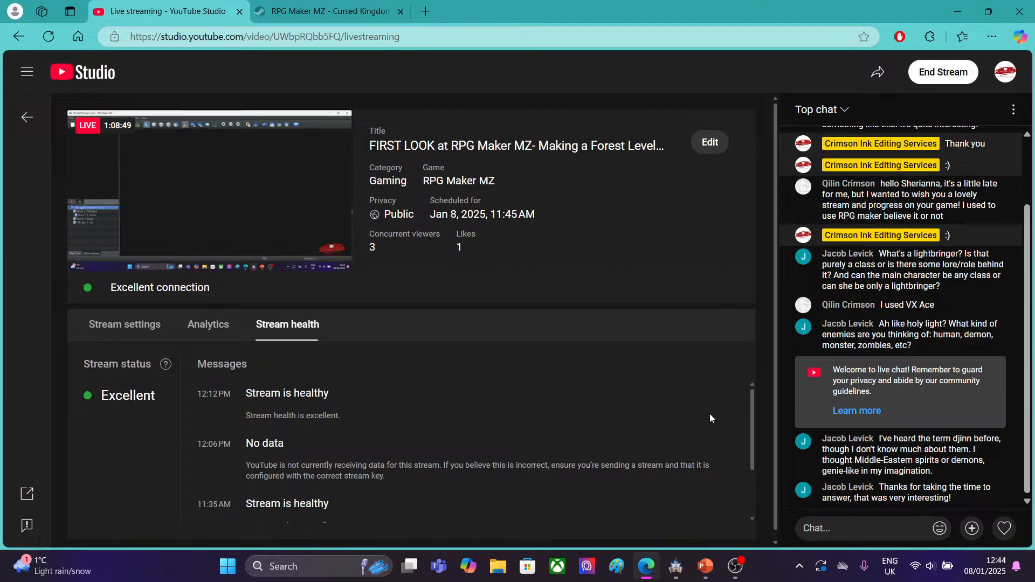
pyautogui.click(957, 11)
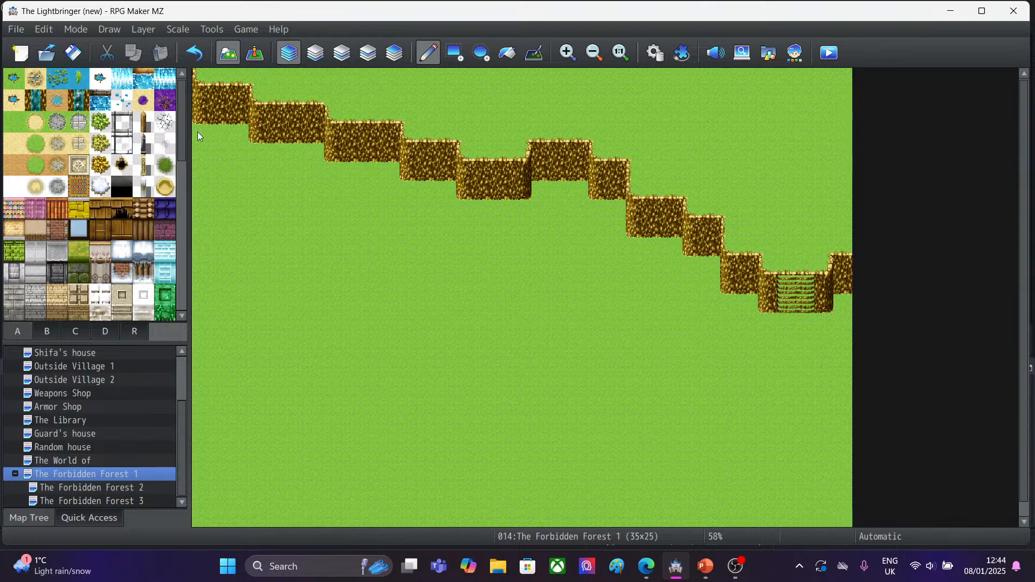
# Look through the palette's B, C, D and R tiles for The Forbidden Forest 1, returning to the A tiles.
pyautogui.click(43, 332)
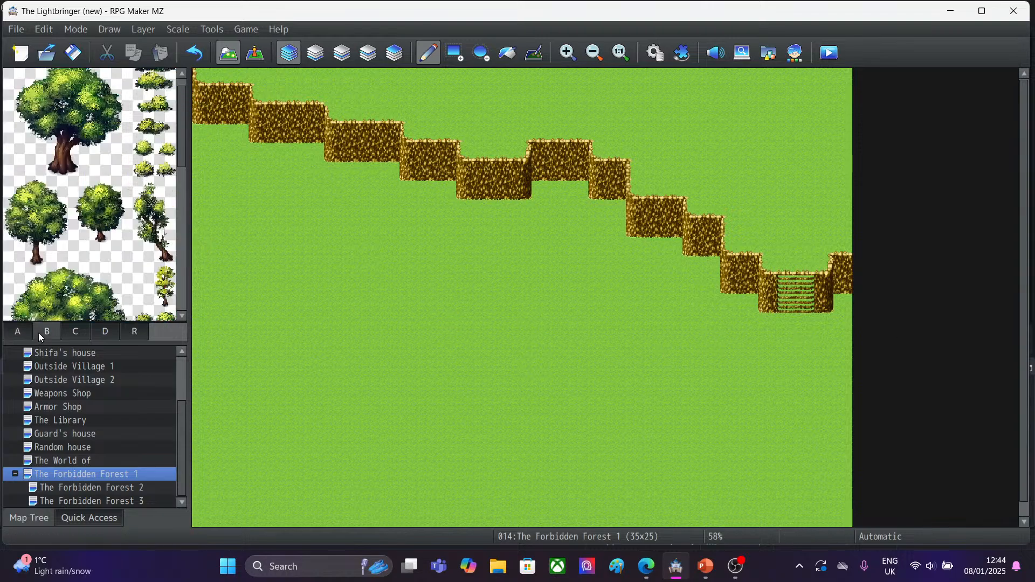
pyautogui.click(78, 332)
pyautogui.click(108, 331)
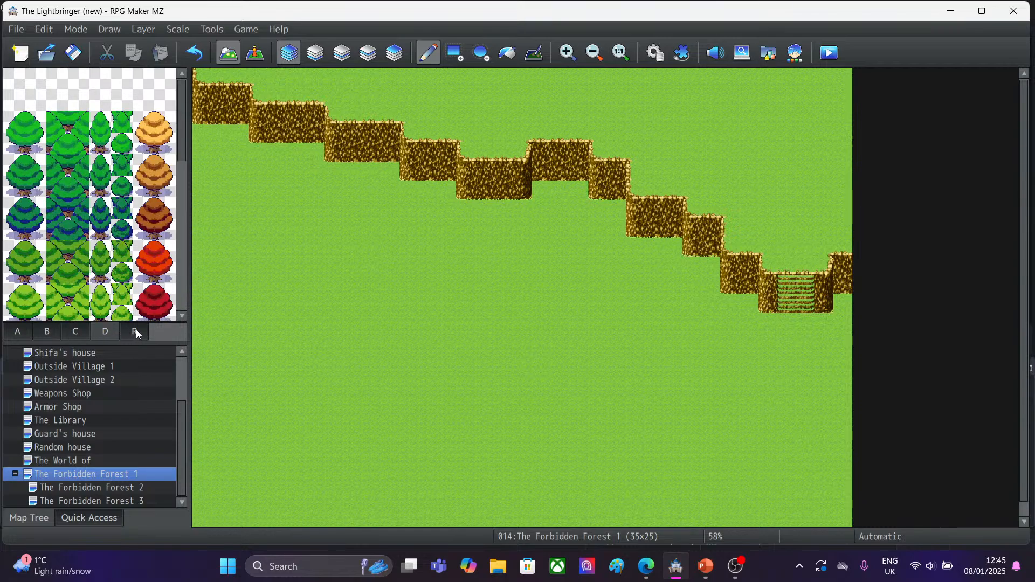
pyautogui.click(135, 332)
pyautogui.click(18, 333)
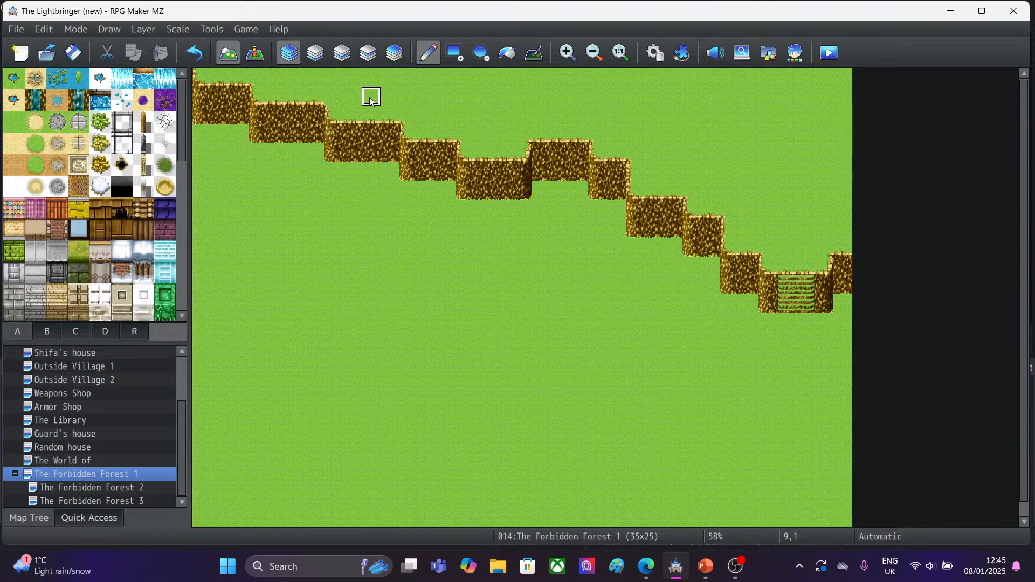
# Start a quick Treasure event on the grass above the cliff at tile 9,1 and open its image selection.
pyautogui.click(250, 54)
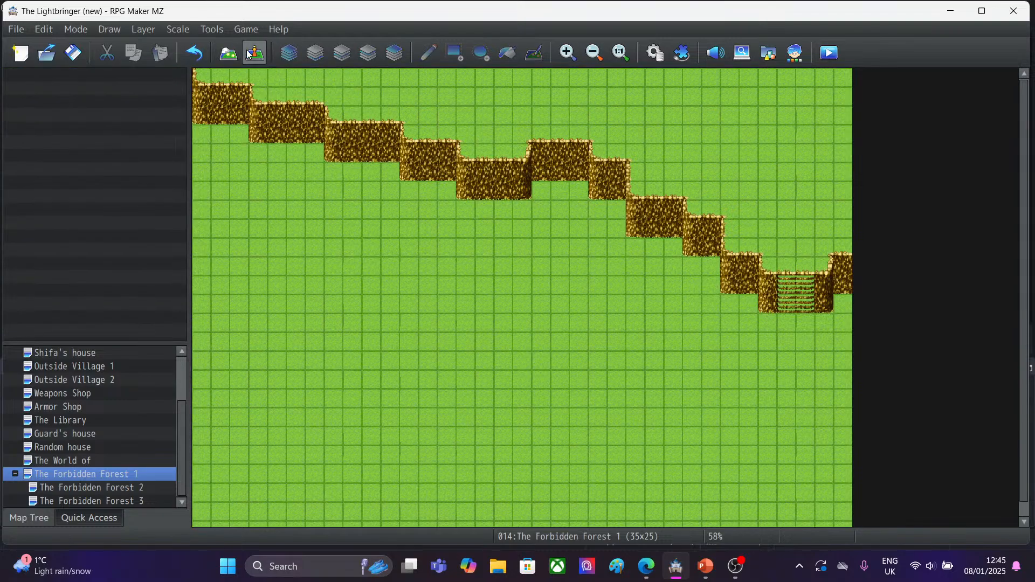
pyautogui.rightClick(372, 98)
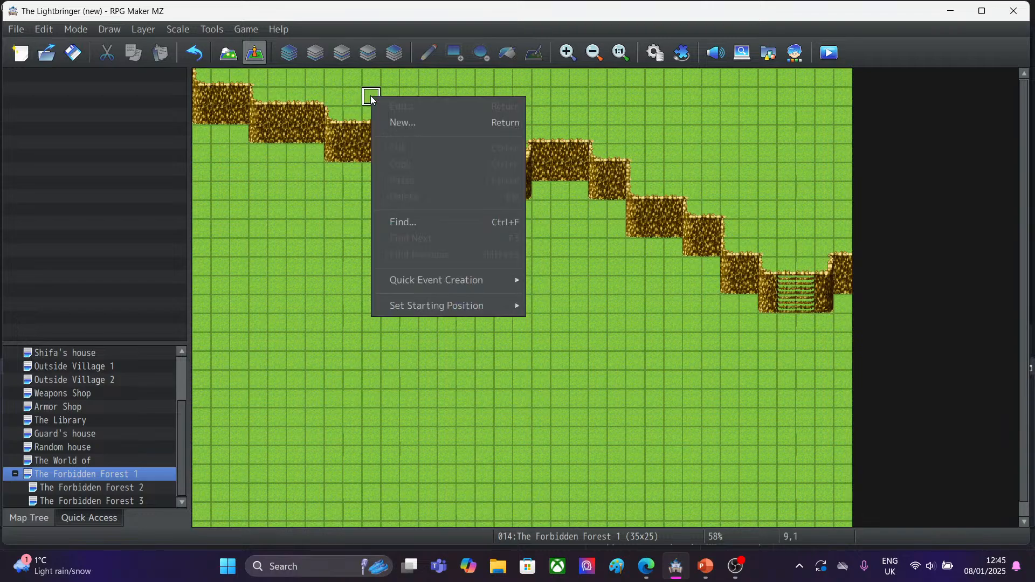
pyautogui.moveTo(481, 279)
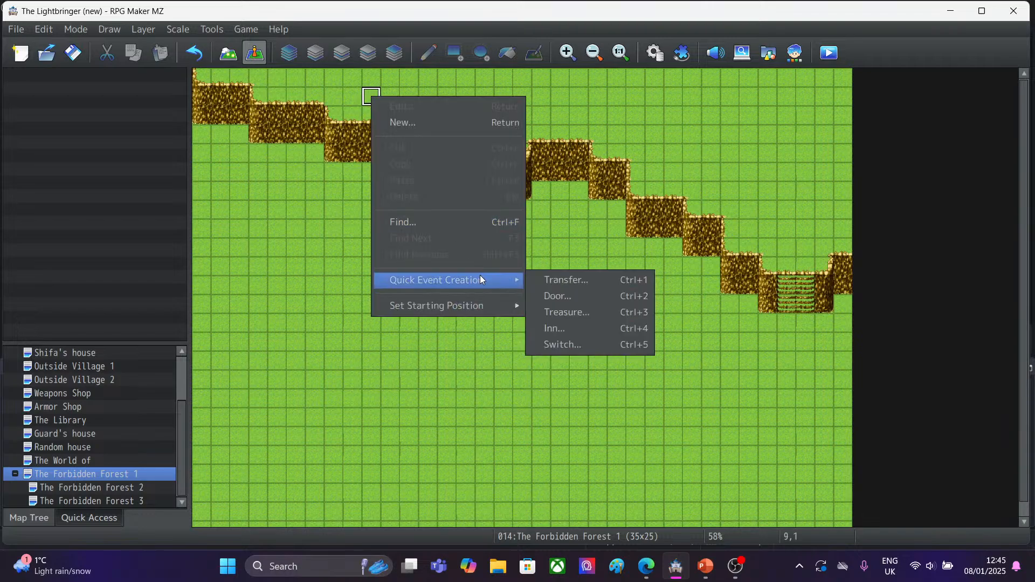
pyautogui.click(575, 314)
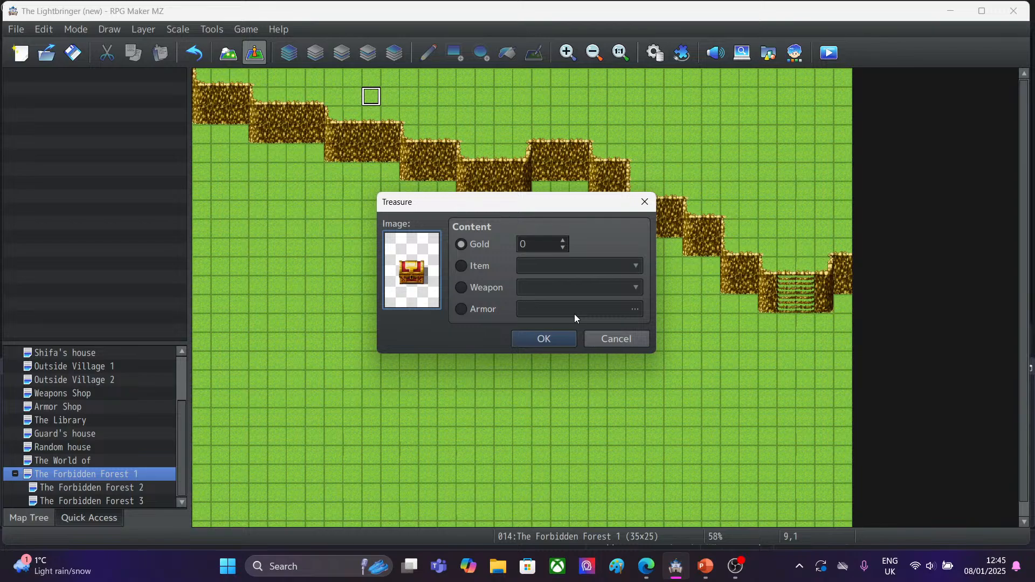
pyautogui.doubleClick(416, 272)
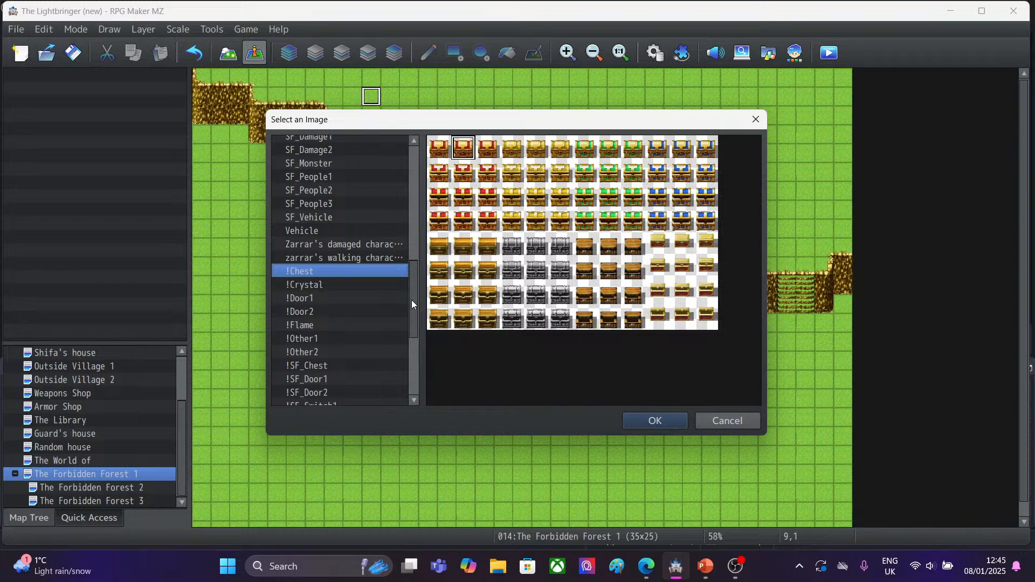
# Look through the event images for chests, doors, monsters, tilesets, flames and crystals, ending on !Chest.
pyautogui.moveTo(413, 310); pyautogui.dragTo(418, 402)
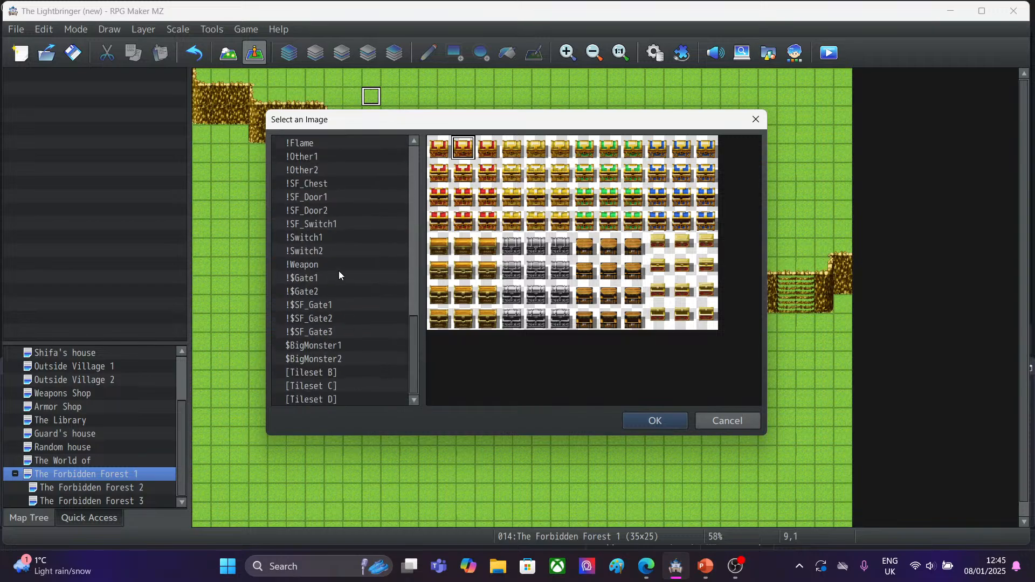
pyautogui.click(321, 183)
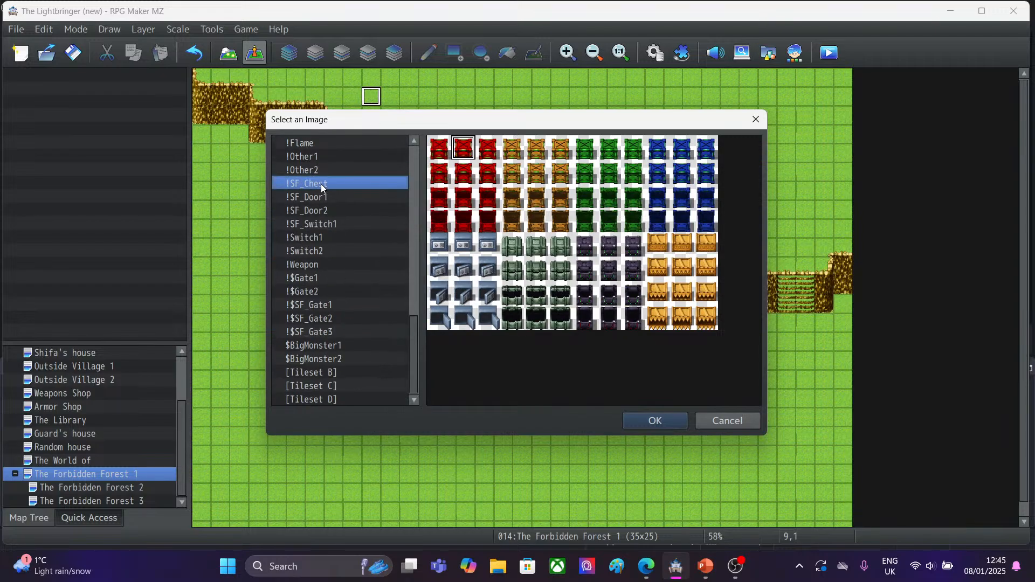
pyautogui.click(324, 198)
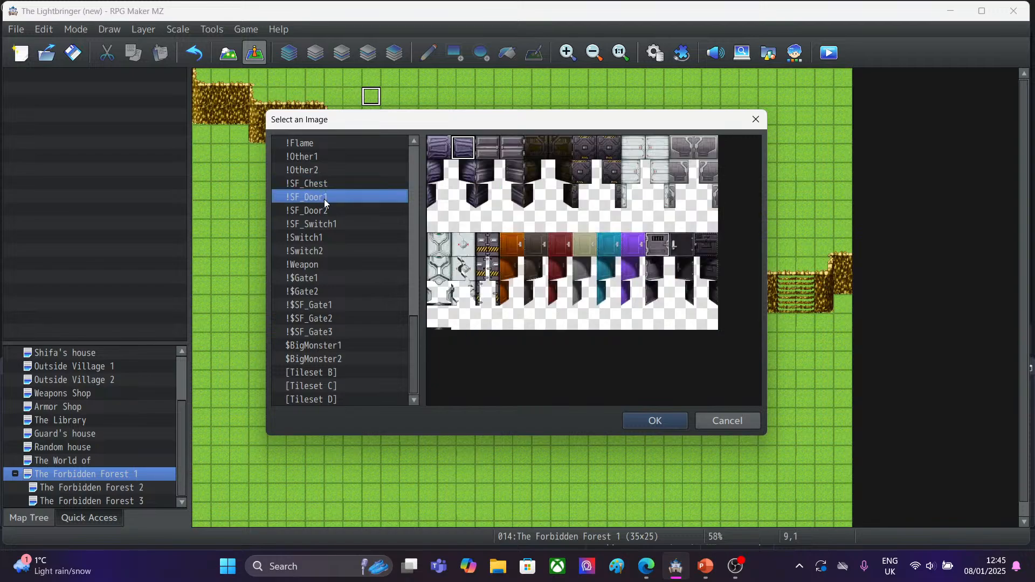
pyautogui.click(327, 211)
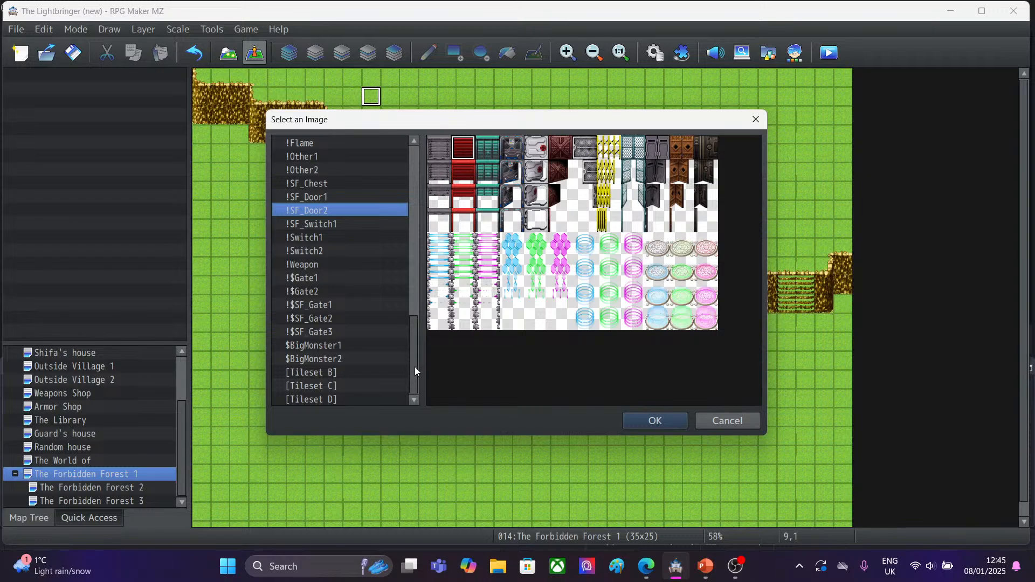
pyautogui.click(341, 345)
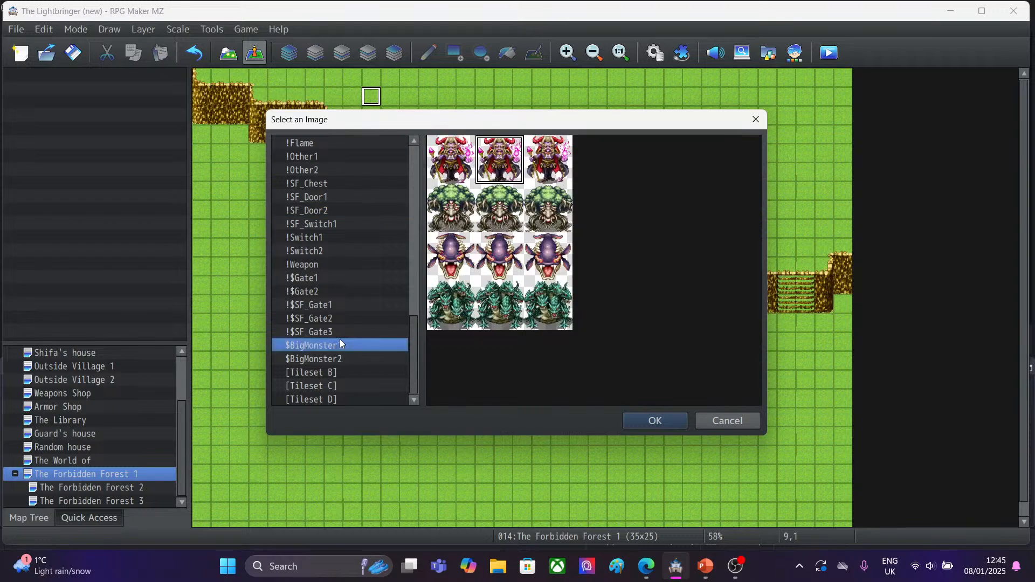
pyautogui.click(341, 359)
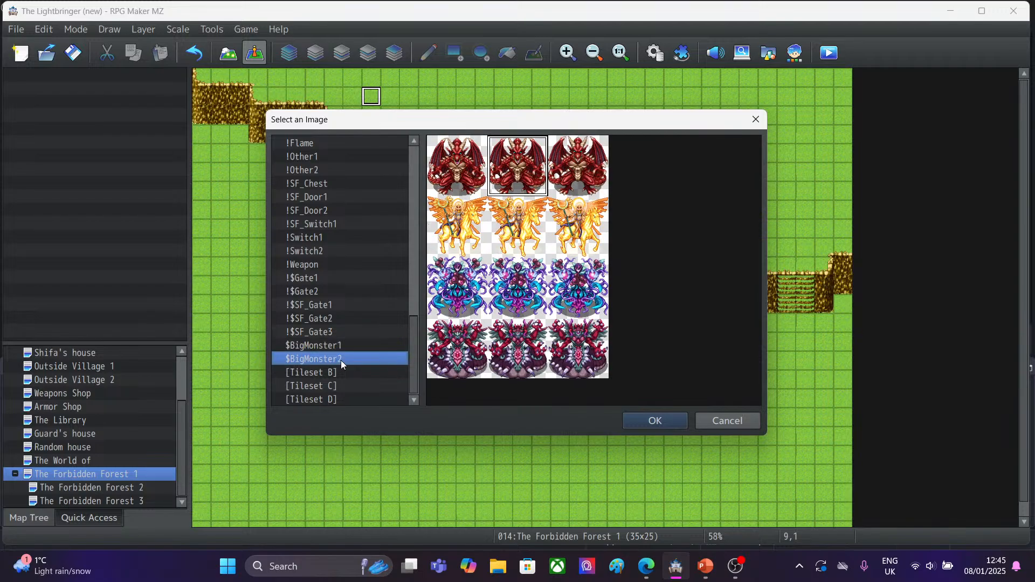
pyautogui.click(340, 372)
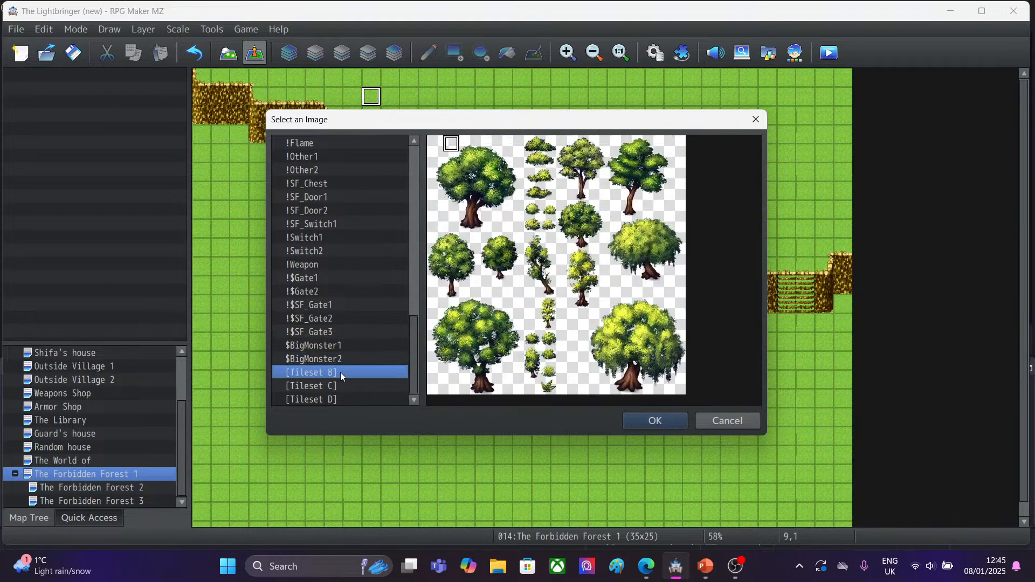
pyautogui.click(341, 384)
pyautogui.click(340, 398)
pyautogui.moveTo(410, 376); pyautogui.dragTo(415, 322)
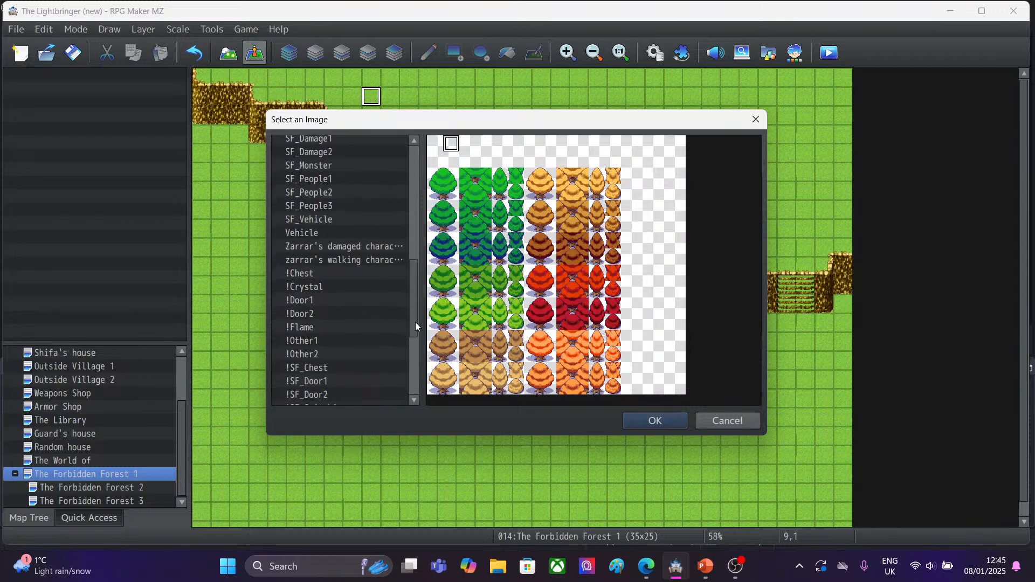
pyautogui.click(315, 274)
pyautogui.click(324, 329)
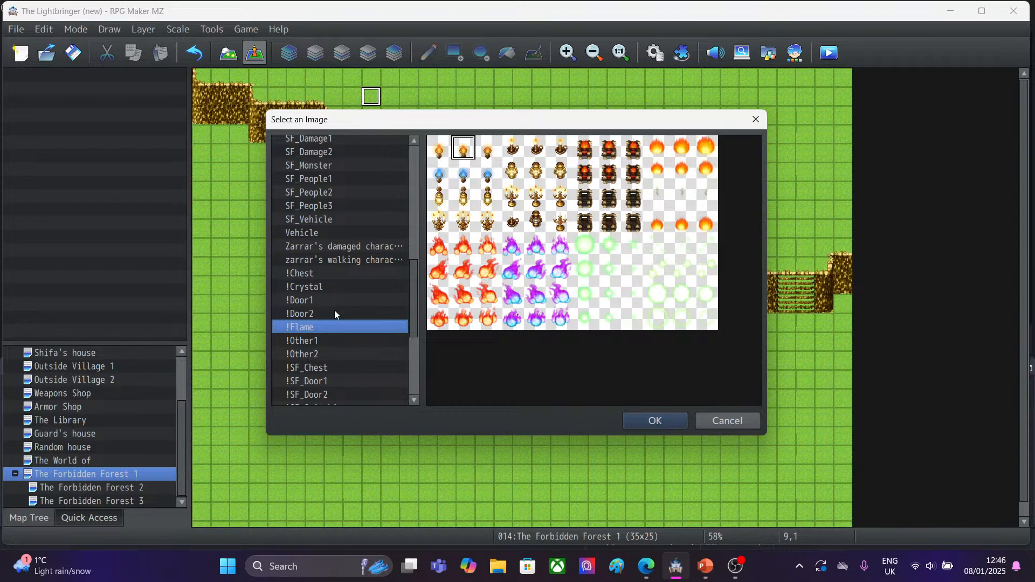
pyautogui.click(318, 312)
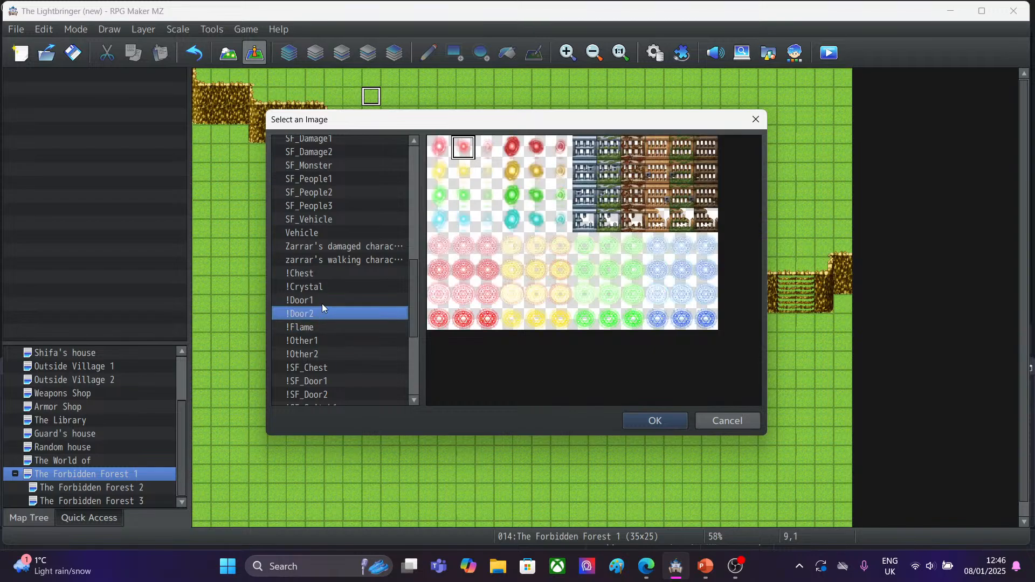
pyautogui.click(321, 302)
pyautogui.click(324, 285)
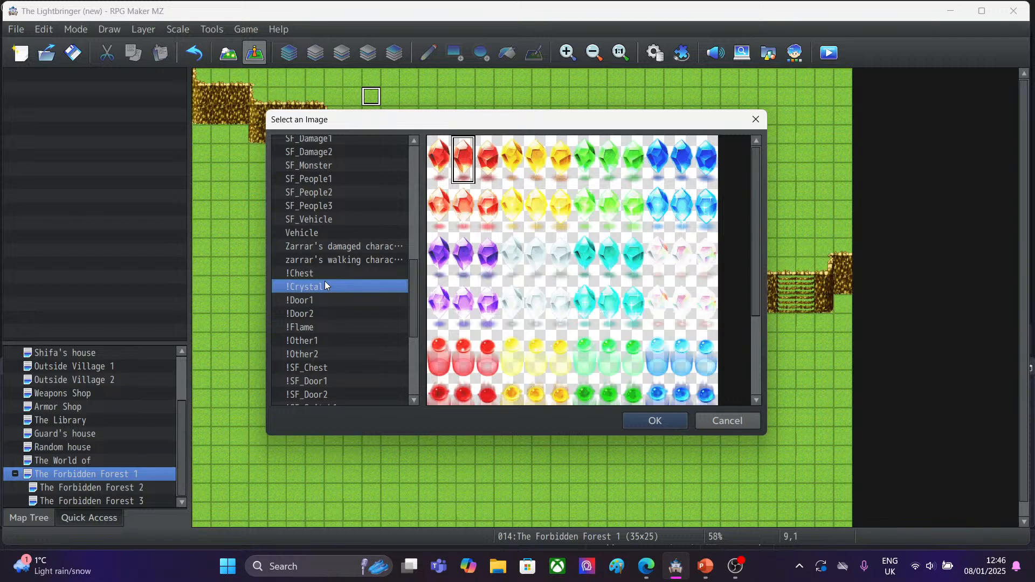
pyautogui.click(325, 275)
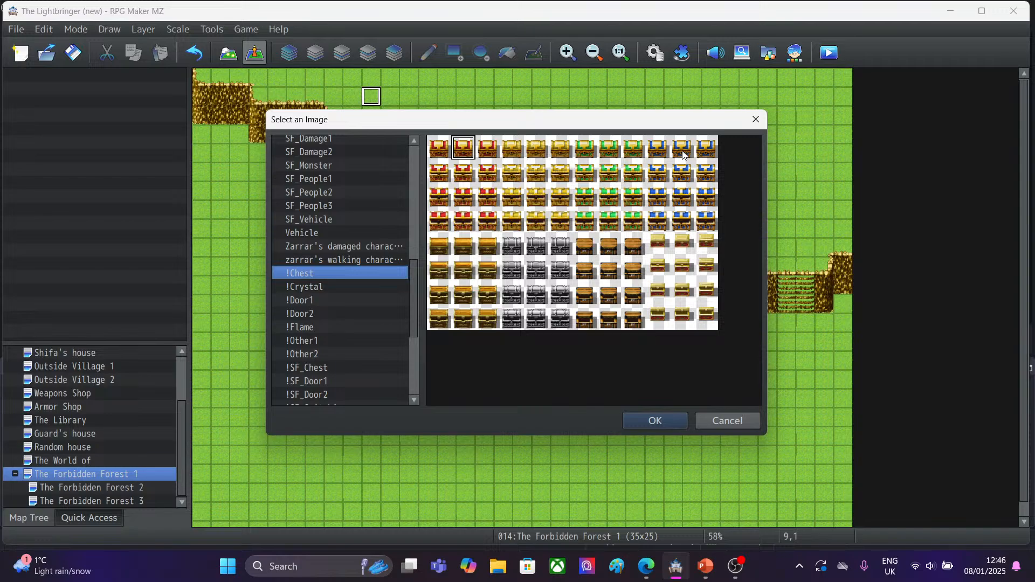
# Keep the red !Chest image, set the treasure's content to 10 gold, and create the event.
pyautogui.click(638, 417)
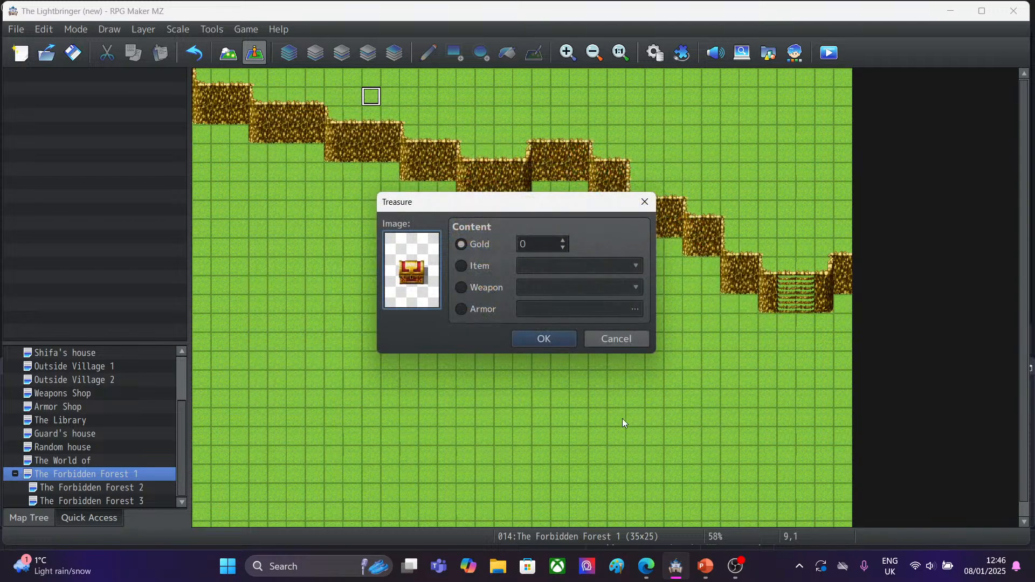
pyautogui.doubleClick(540, 244)
pyautogui.press('BackSpace')
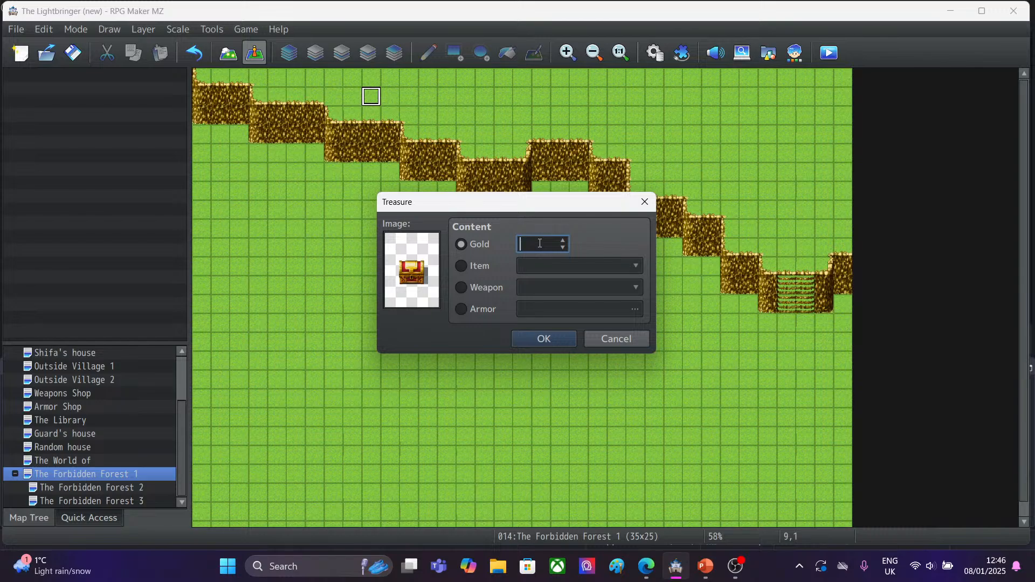
pyautogui.write('10')
pyautogui.click(536, 344)
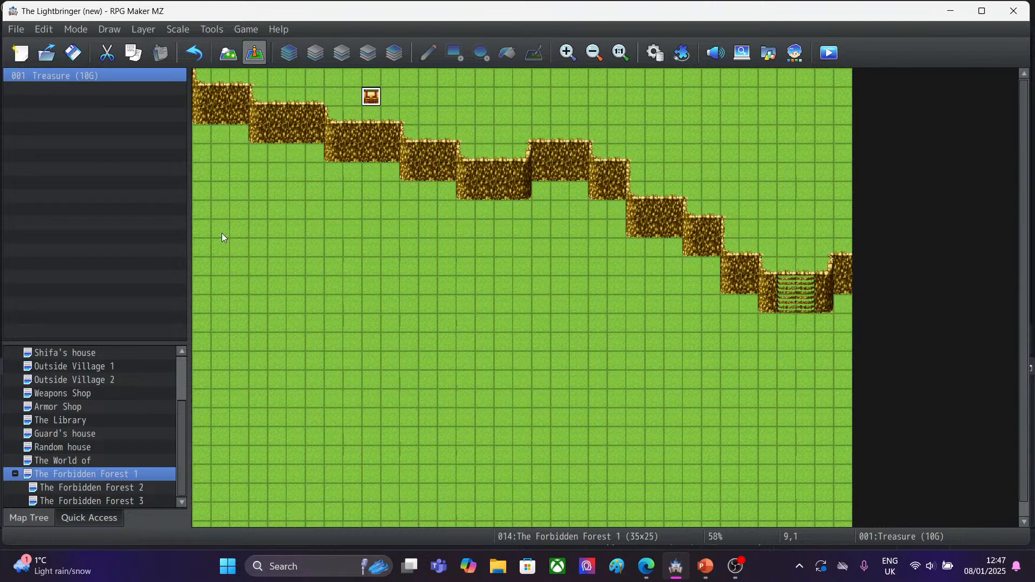
# Paint a winding grey stone path below the cliff from the map's left edge to about tile 26,14.
pyautogui.click(222, 54)
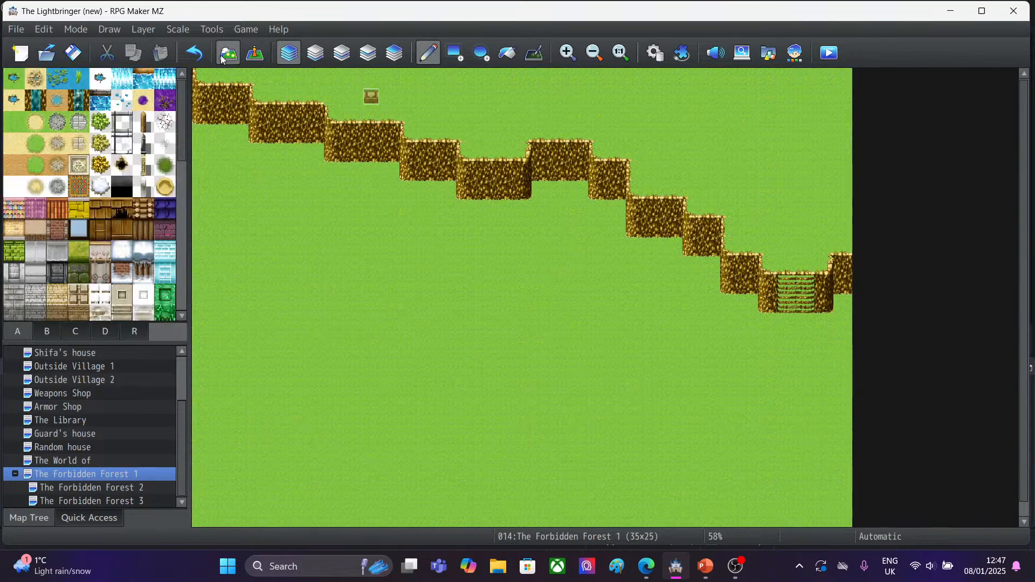
pyautogui.click(57, 122)
pyautogui.moveTo(199, 153)
pyautogui.mouseDown()
pyautogui.moveTo(222, 155)
pyautogui.moveTo(257, 193)
pyautogui.moveTo(277, 172)
pyautogui.moveTo(301, 229)
pyautogui.moveTo(351, 209)
pyautogui.moveTo(397, 247)
pyautogui.moveTo(427, 227)
pyautogui.moveTo(502, 264)
pyautogui.moveTo(522, 245)
pyautogui.moveTo(595, 270)
pyautogui.moveTo(618, 302)
pyautogui.moveTo(656, 303)
pyautogui.moveTo(656, 322)
pyautogui.moveTo(694, 343)
pyautogui.moveTo(643, 361)
pyautogui.mouseUp()
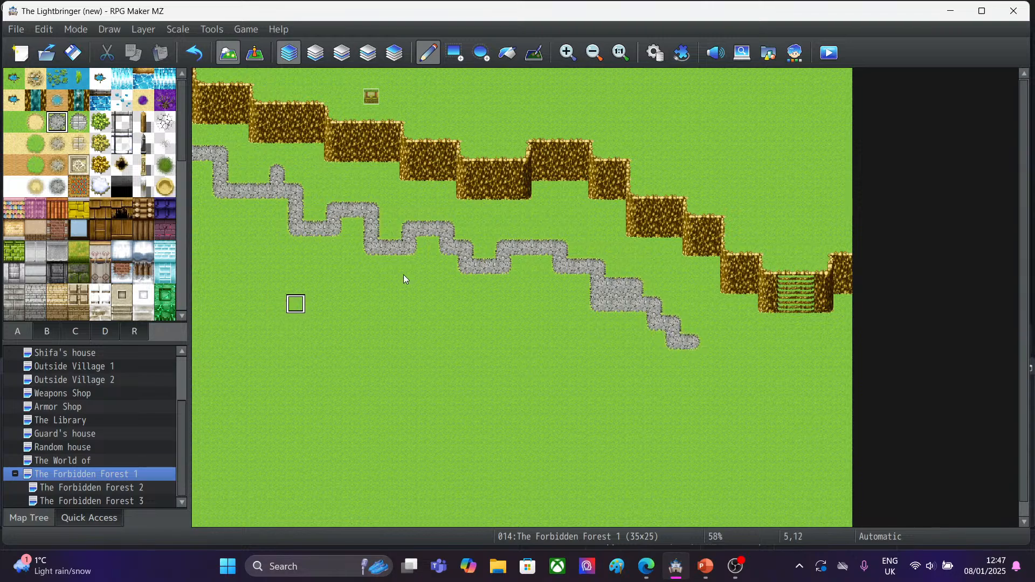
# Try two extensions of the grey stone path toward the cliff ladder, undoing each stroke.
pyautogui.moveTo(709, 342)
pyautogui.mouseDown()
pyautogui.moveTo(802, 340)
pyautogui.moveTo(796, 308)
pyautogui.mouseUp()
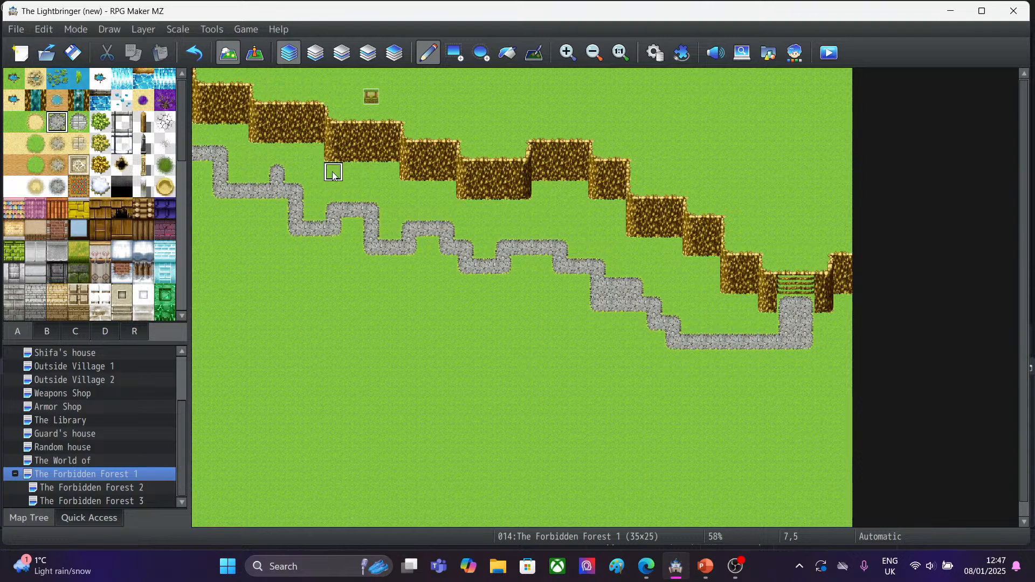
pyautogui.click(192, 54)
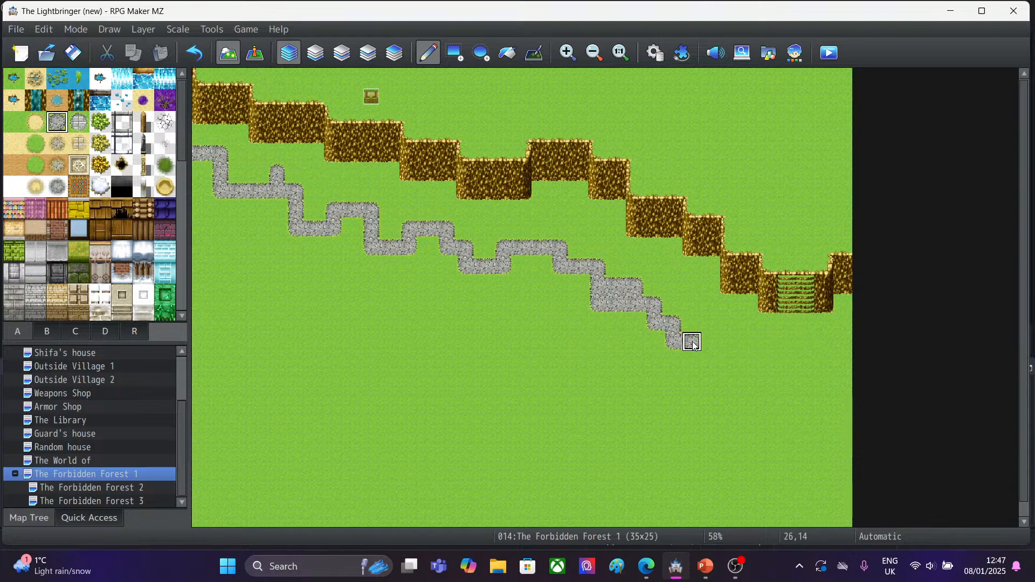
pyautogui.moveTo(709, 347); pyautogui.dragTo(783, 352)
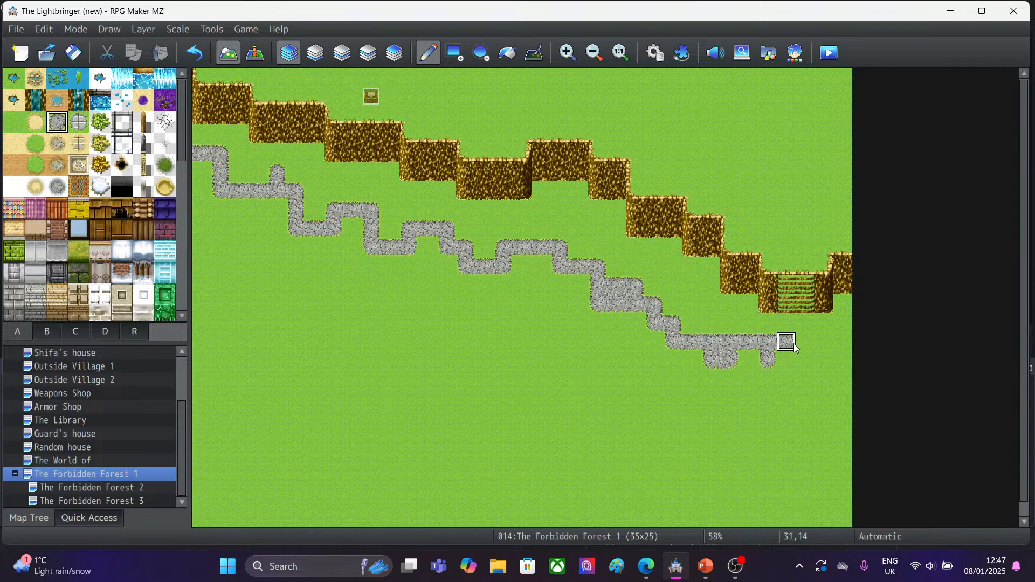
pyautogui.click(188, 61)
# Extend the grey stone path with a dip to just below the cliff ladder, and widen its bump near the map's left edge.
pyautogui.click(712, 345)
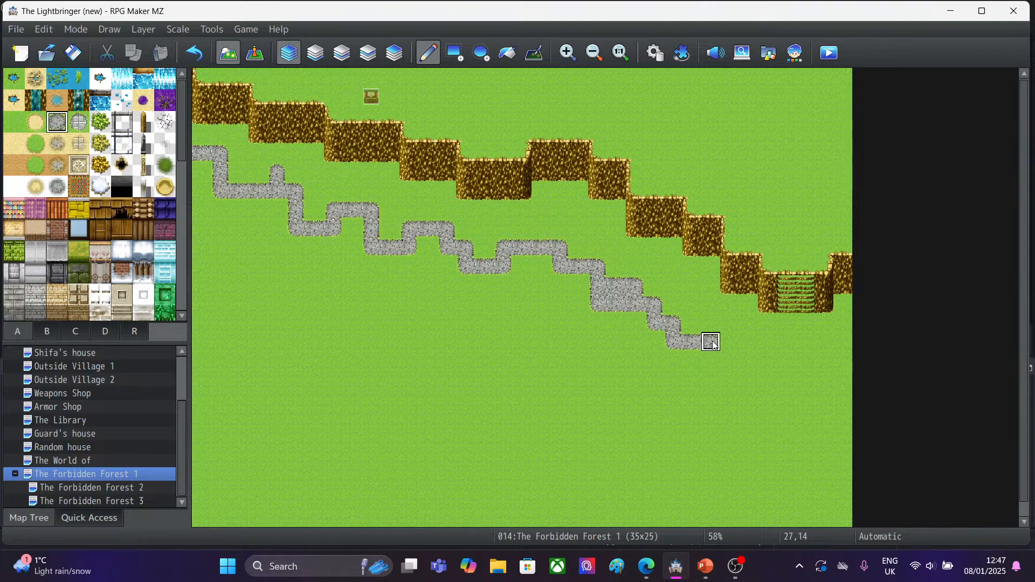
pyautogui.moveTo(714, 345)
pyautogui.mouseDown()
pyautogui.moveTo(727, 357)
pyautogui.moveTo(761, 357)
pyautogui.moveTo(766, 343)
pyautogui.moveTo(802, 341)
pyautogui.moveTo(801, 319)
pyautogui.moveTo(786, 323)
pyautogui.mouseUp()
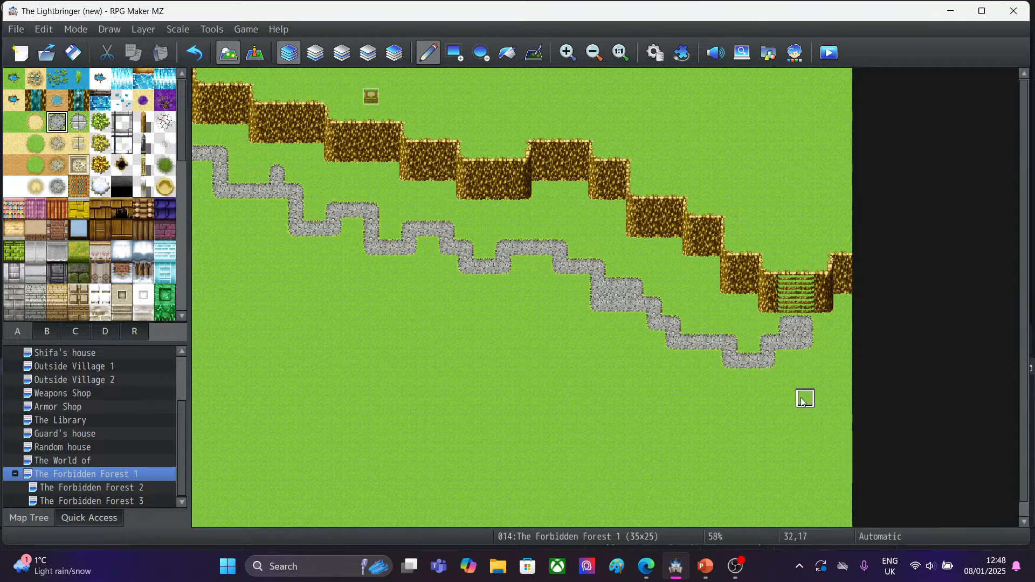
pyautogui.moveTo(273, 172); pyautogui.dragTo(261, 189)
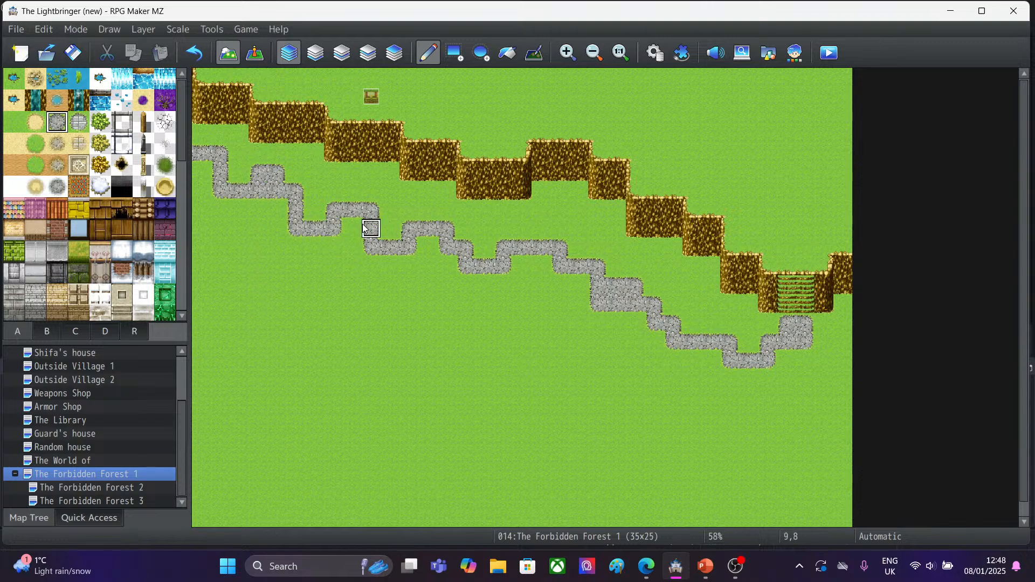
pyautogui.click(535, 255)
# Paint a stepped diagonal line of Forest A tree tiles from the map's left edge at about row 14 down to the lower middle.
pyautogui.moveTo(181, 145); pyautogui.dragTo(182, 238)
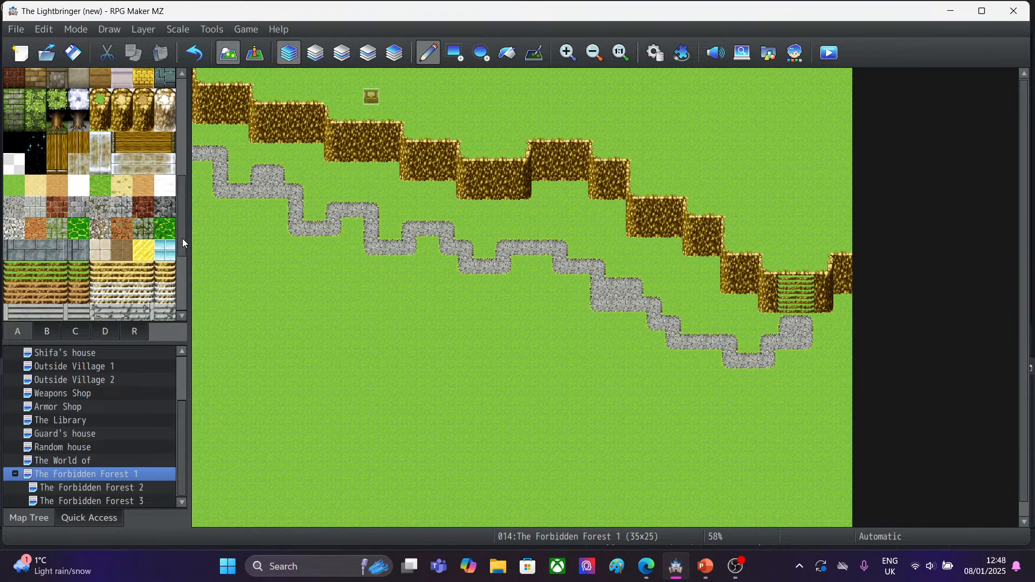
pyautogui.click(54, 102)
pyautogui.moveTo(54, 111); pyautogui.dragTo(55, 123)
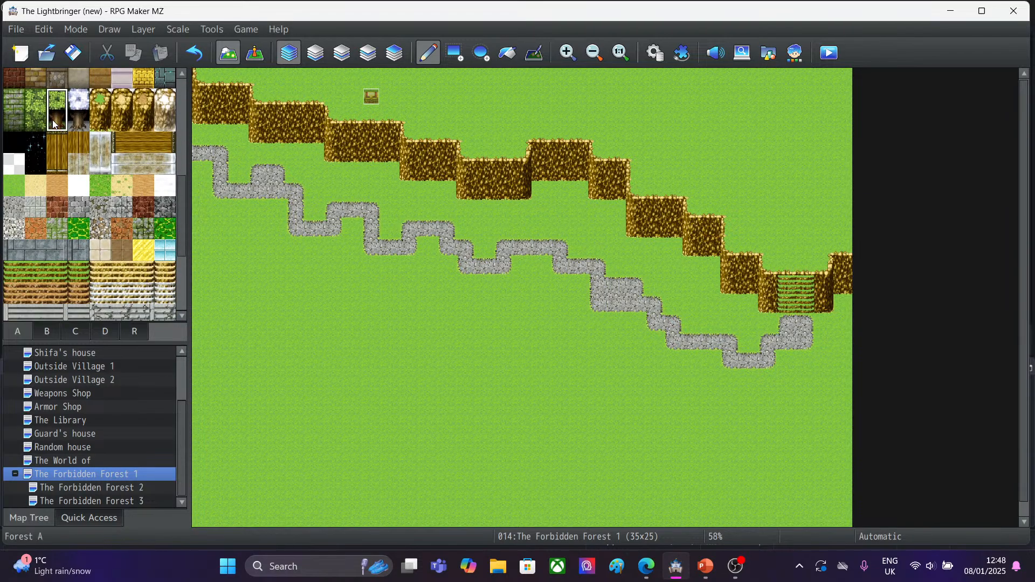
pyautogui.click(202, 351)
pyautogui.moveTo(201, 350)
pyautogui.mouseDown()
pyautogui.moveTo(218, 377)
pyautogui.moveTo(202, 415)
pyautogui.moveTo(246, 413)
pyautogui.moveTo(277, 456)
pyautogui.moveTo(315, 458)
pyautogui.moveTo(410, 513)
pyautogui.mouseUp()
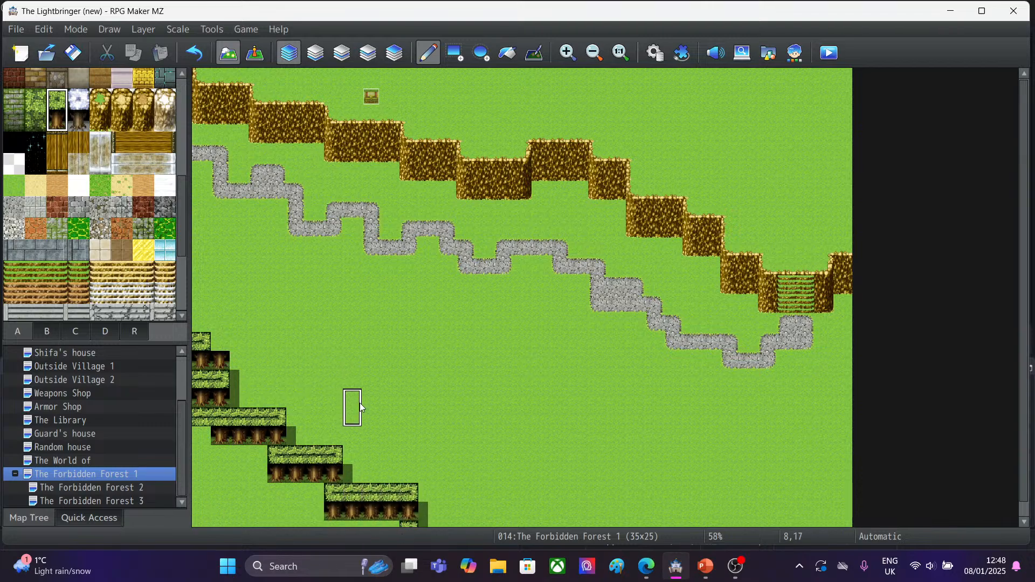
# Fill the grass area below and behind the stepped Forest A tree line in the map's lower-left corner with the plain black tile.
pyautogui.click(5, 139)
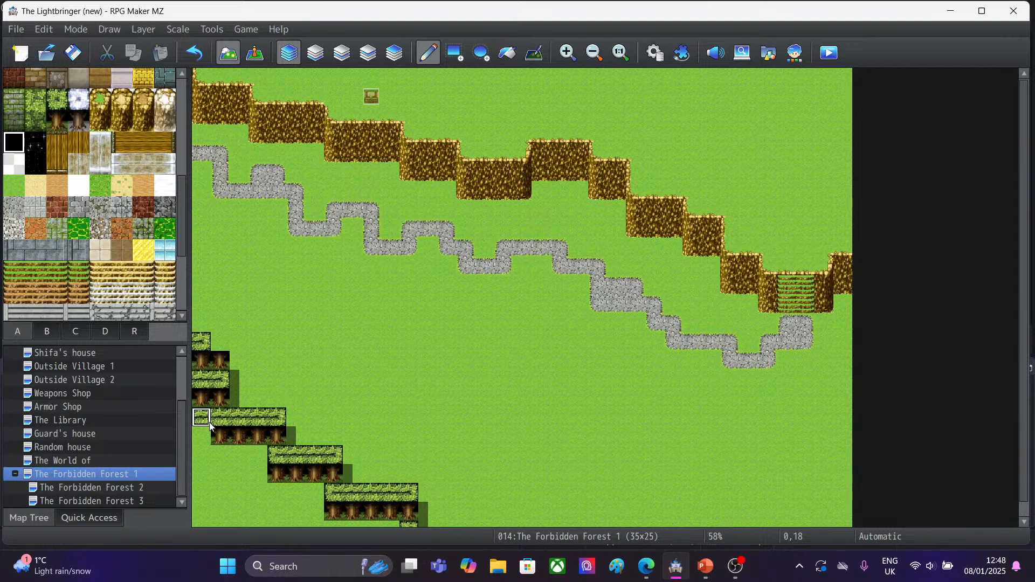
pyautogui.moveTo(202, 434)
pyautogui.mouseDown()
pyautogui.moveTo(204, 490)
pyautogui.moveTo(244, 528)
pyautogui.moveTo(383, 533)
pyautogui.mouseUp()
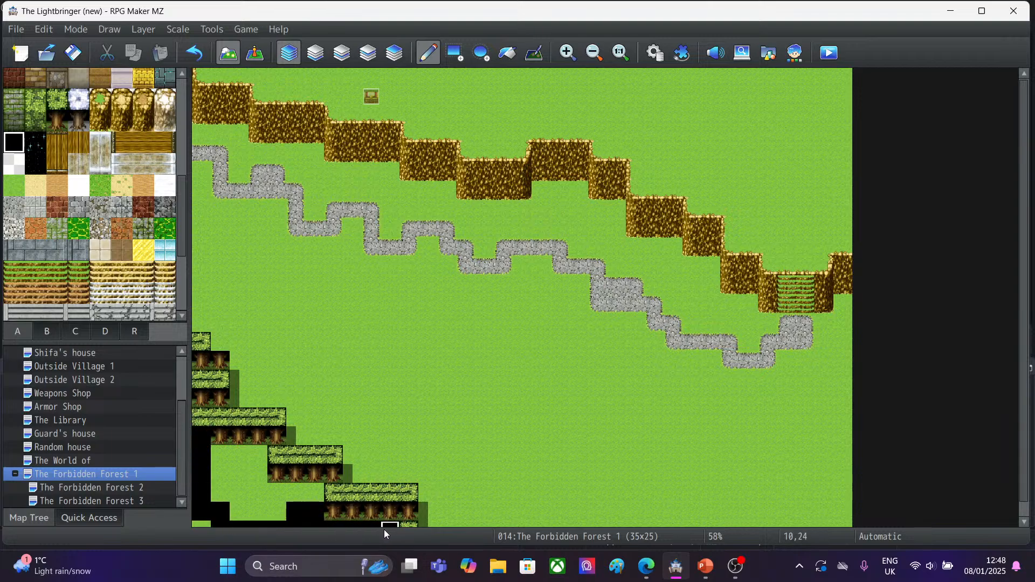
pyautogui.moveTo(313, 494)
pyautogui.mouseDown()
pyautogui.moveTo(261, 489)
pyautogui.moveTo(240, 454)
pyautogui.moveTo(218, 475)
pyautogui.moveTo(240, 512)
pyautogui.moveTo(285, 527)
pyautogui.moveTo(242, 474)
pyautogui.moveTo(208, 524)
pyautogui.mouseUp()
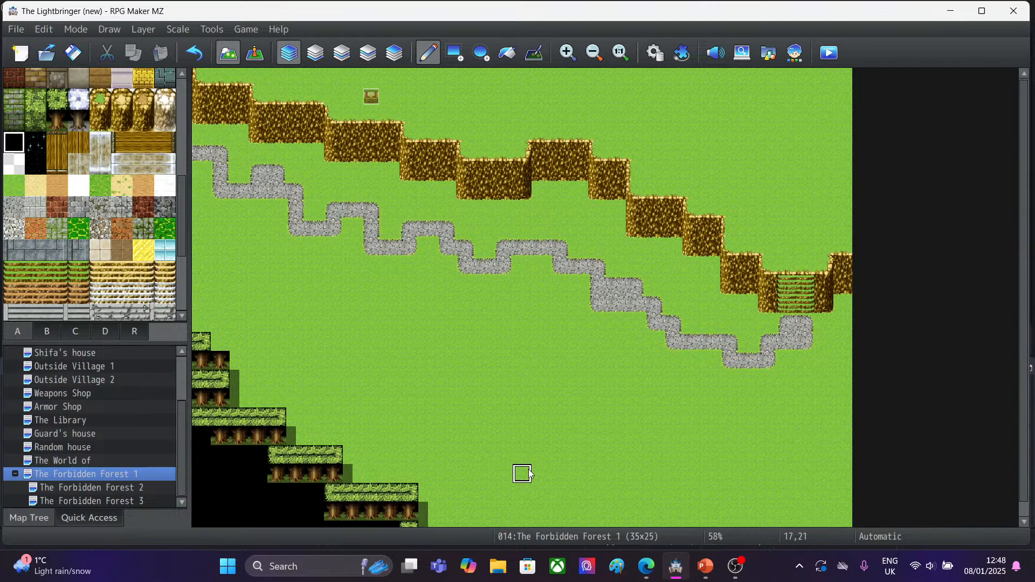
# Paint small Moss patches around the western end of the grey stone path, between the cliff and about row 7.
pyautogui.scroll(-1, 1026, 339)
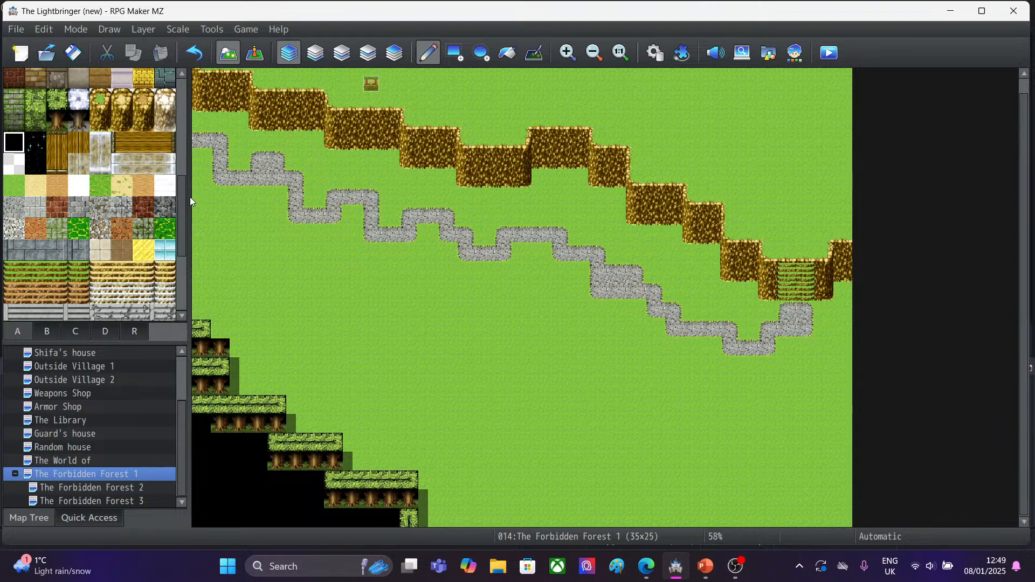
pyautogui.scroll(-8, 182, 205)
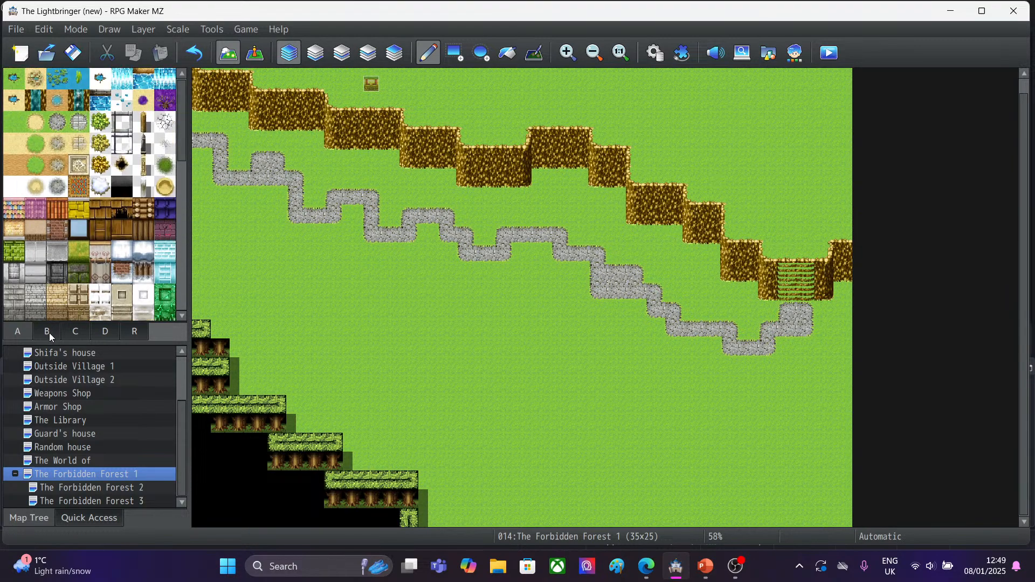
pyautogui.click(165, 165)
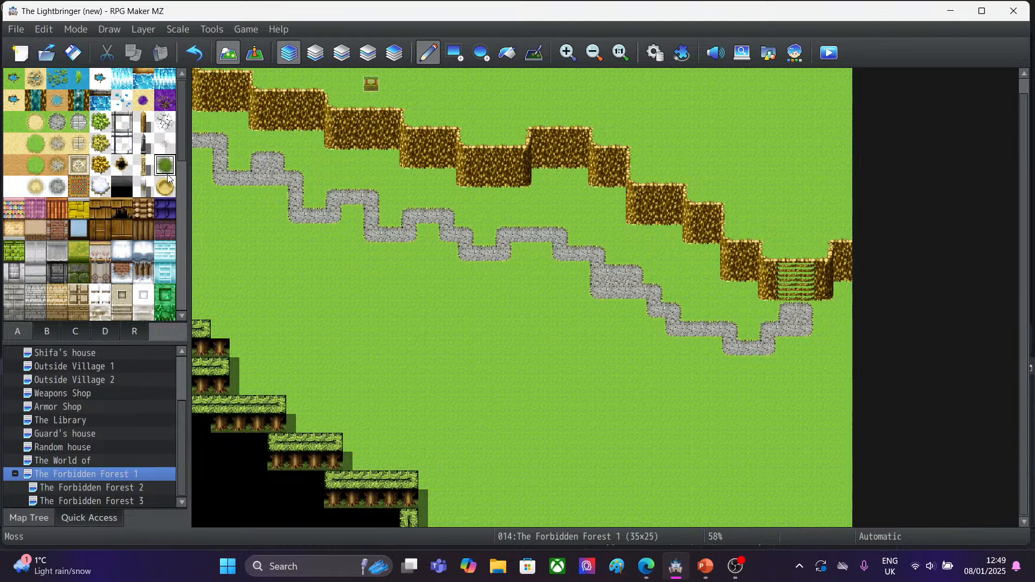
pyautogui.click(237, 129)
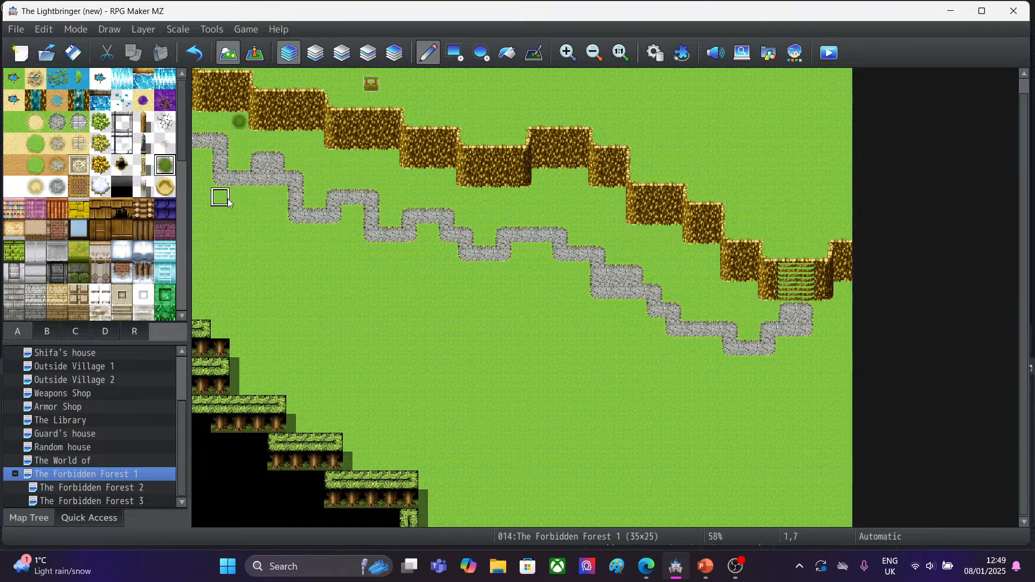
pyautogui.click(199, 178)
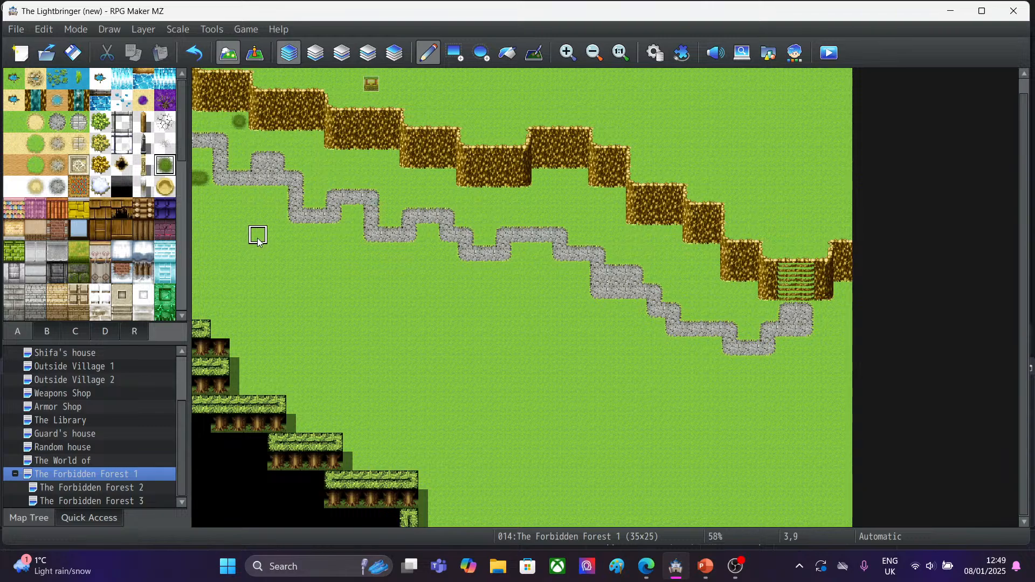
pyautogui.click(264, 197)
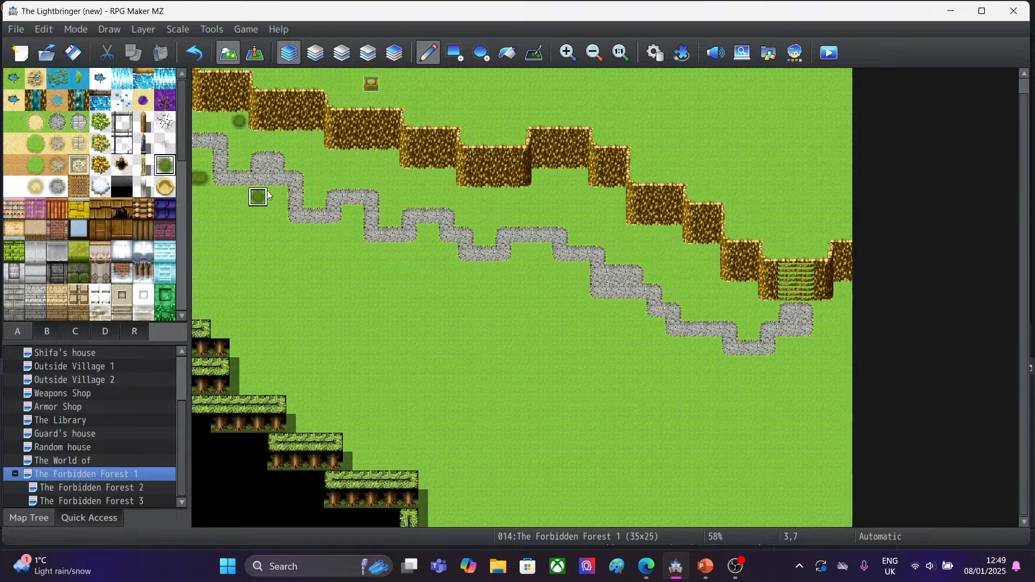
pyautogui.click(315, 178)
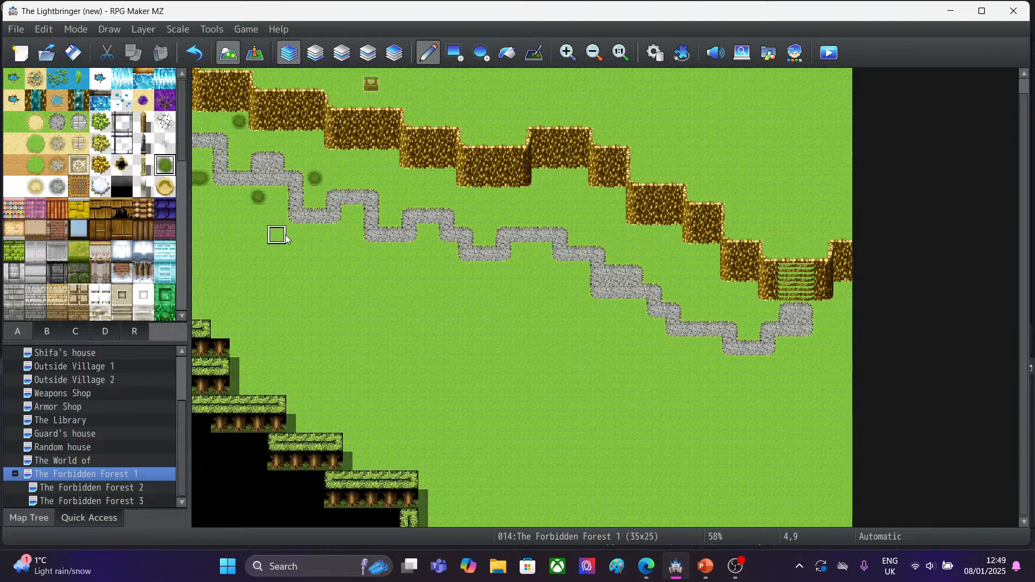
pyautogui.click(277, 197)
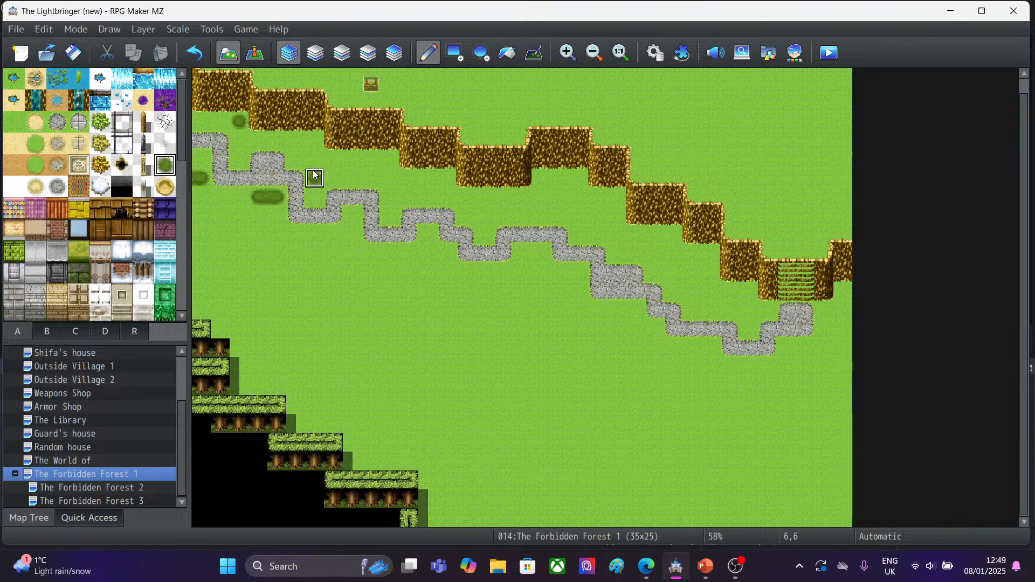
pyautogui.click(315, 198)
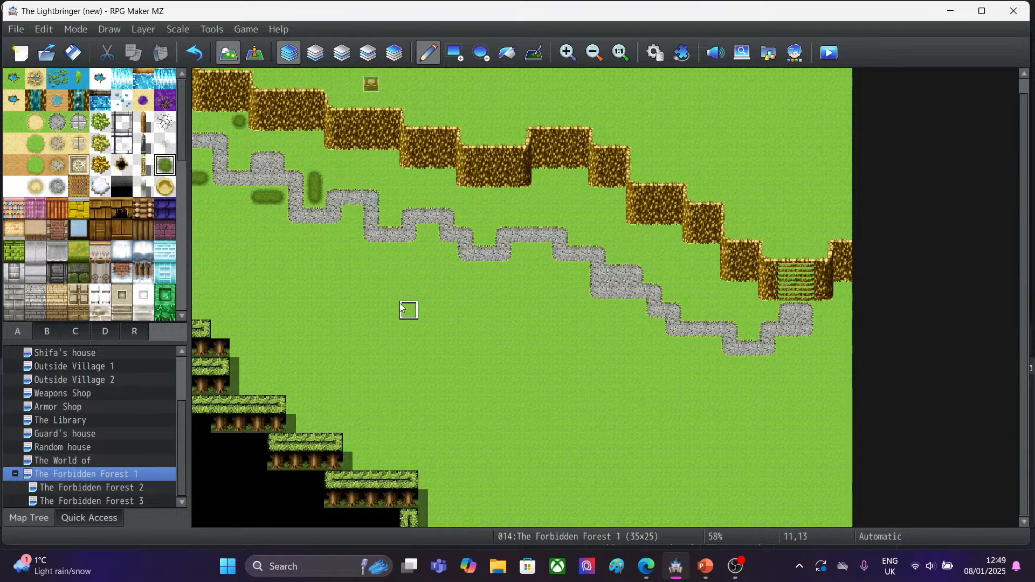
pyautogui.click(220, 119)
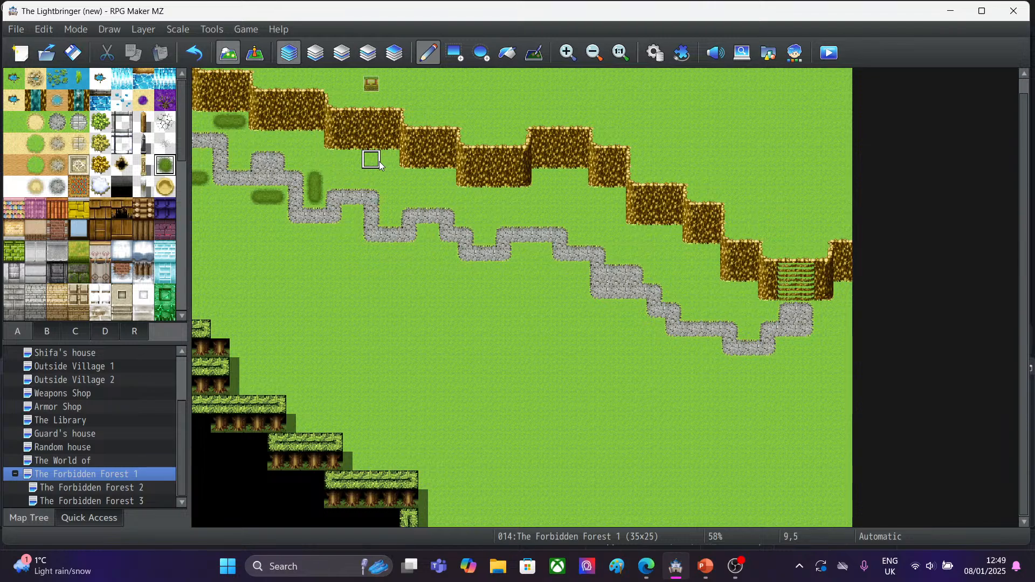
# Paint more Moss patches along both sides of the stone path from about tile 9,5 east to just below the cliff ladder.
pyautogui.moveTo(379, 165); pyautogui.dragTo(393, 162)
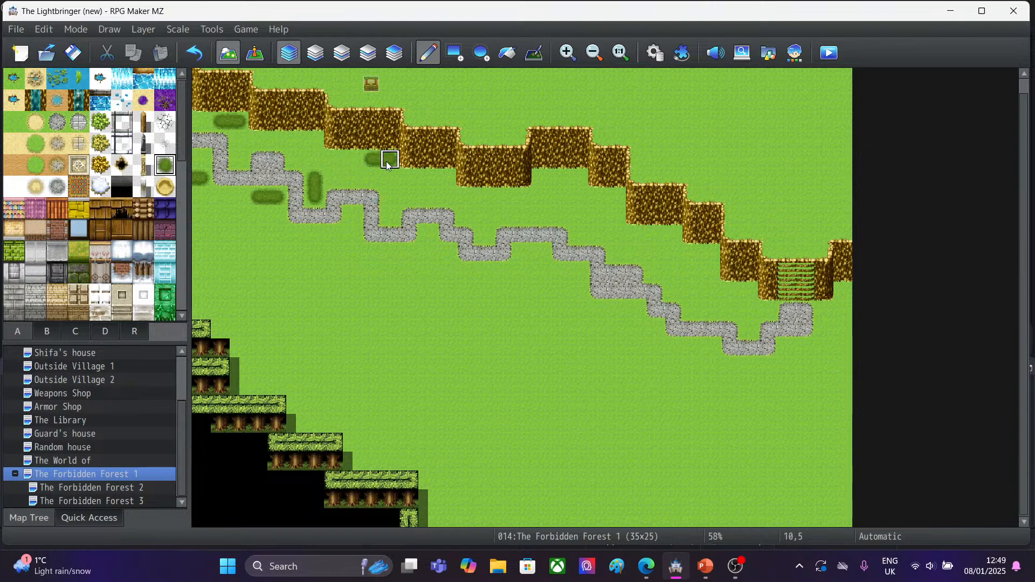
pyautogui.click(447, 258)
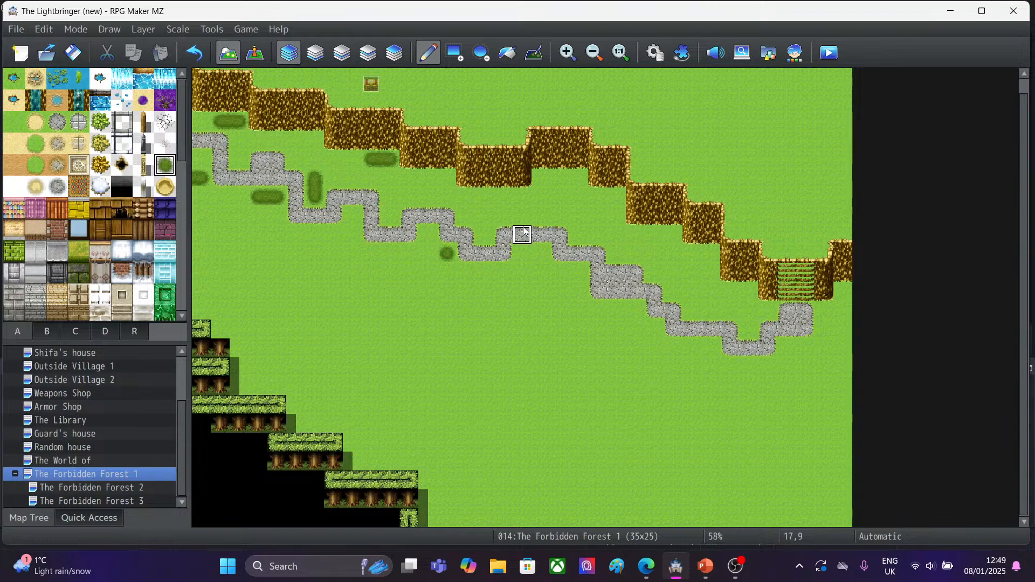
pyautogui.moveTo(520, 251); pyautogui.dragTo(534, 252)
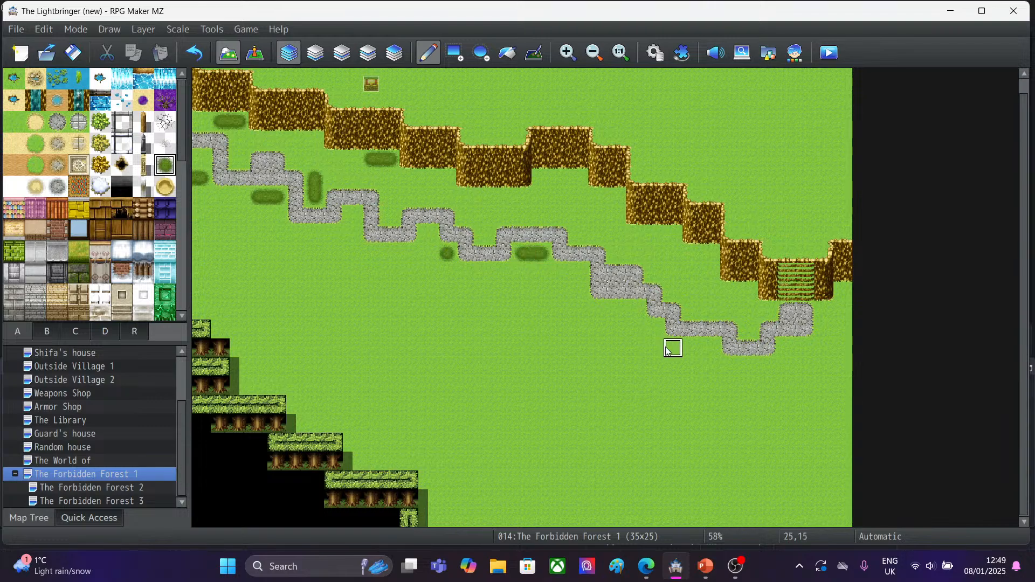
pyautogui.click(614, 253)
pyautogui.moveTo(617, 251); pyautogui.dragTo(628, 254)
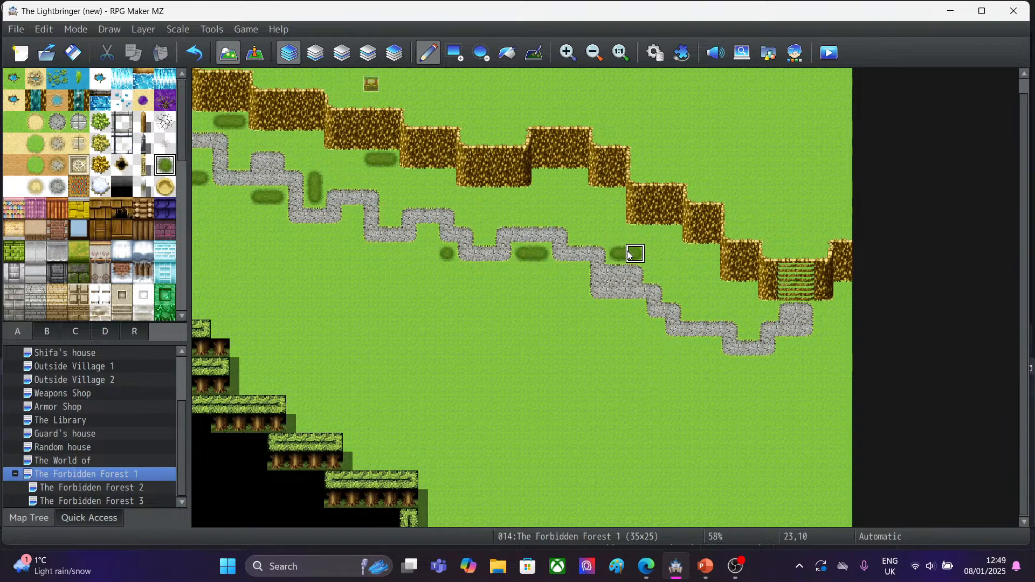
pyautogui.click(655, 329)
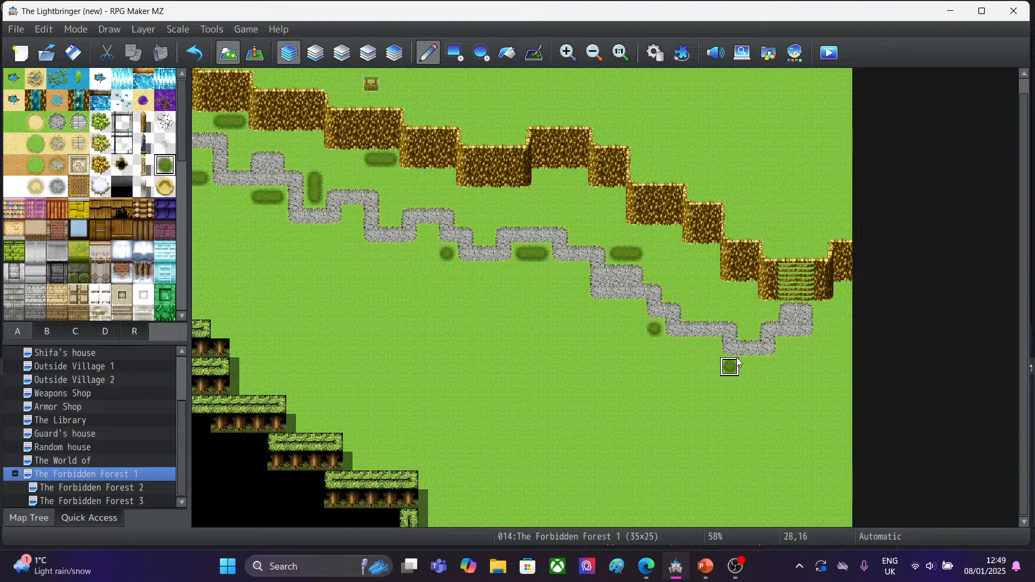
pyautogui.moveTo(738, 364); pyautogui.dragTo(808, 349)
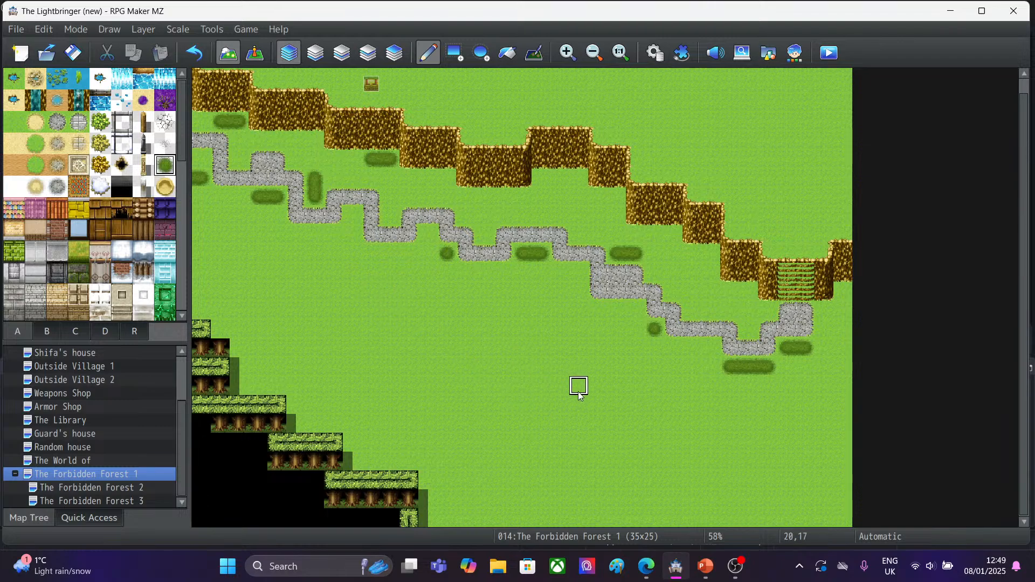
# Switch to the YouTube Studio live stream in the browser to check its chat, and return to RPG Maker MZ.
pyautogui.click(646, 566)
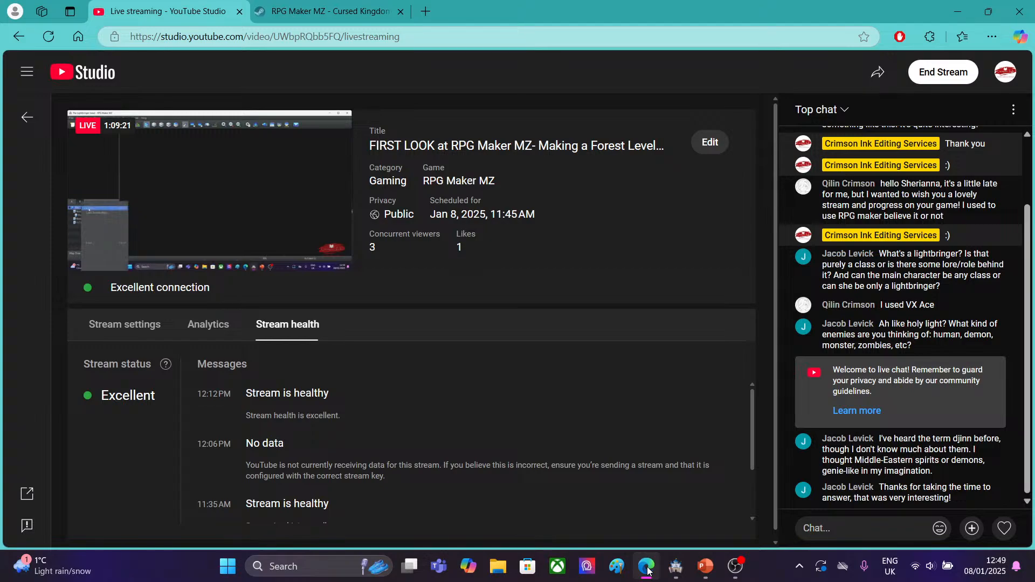
pyautogui.click(647, 568)
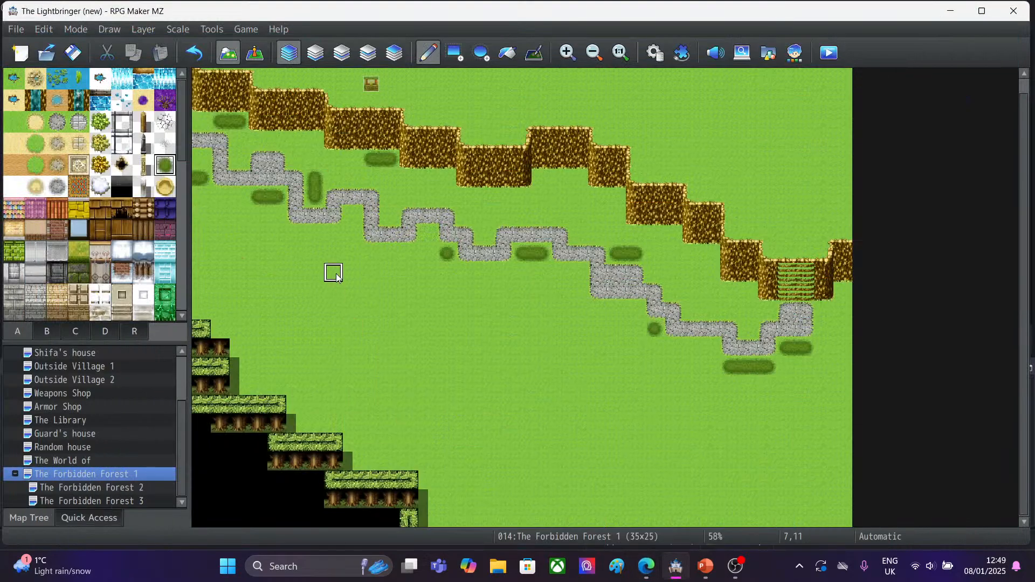
# Place one small bush below the cliff at about tile 6,4 and a different small bush beneath the path's western end at tile 0,5.
pyautogui.click(76, 332)
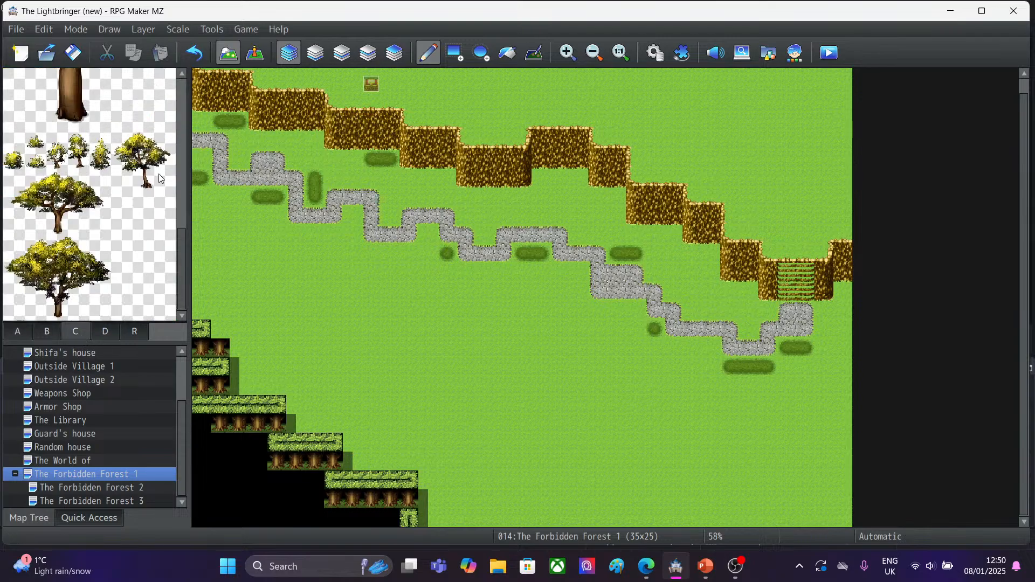
pyautogui.click(55, 333)
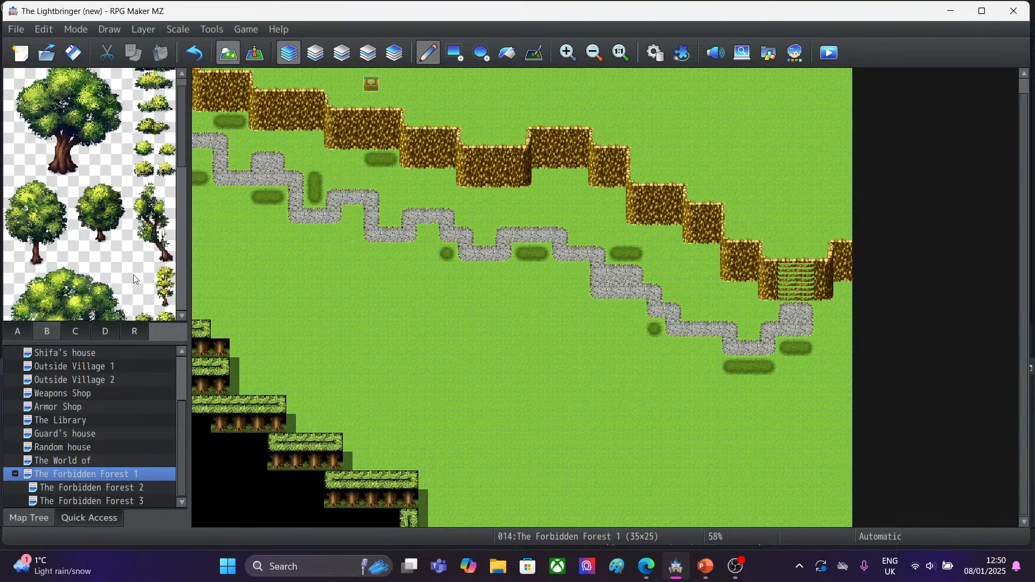
pyautogui.scroll(1, 181, 145)
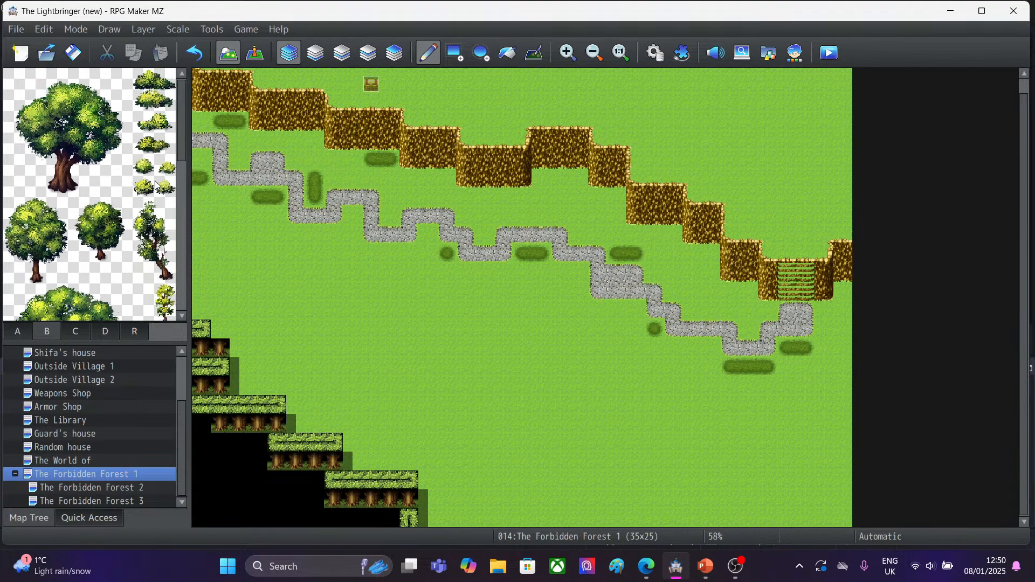
pyautogui.click(144, 165)
pyautogui.click(314, 142)
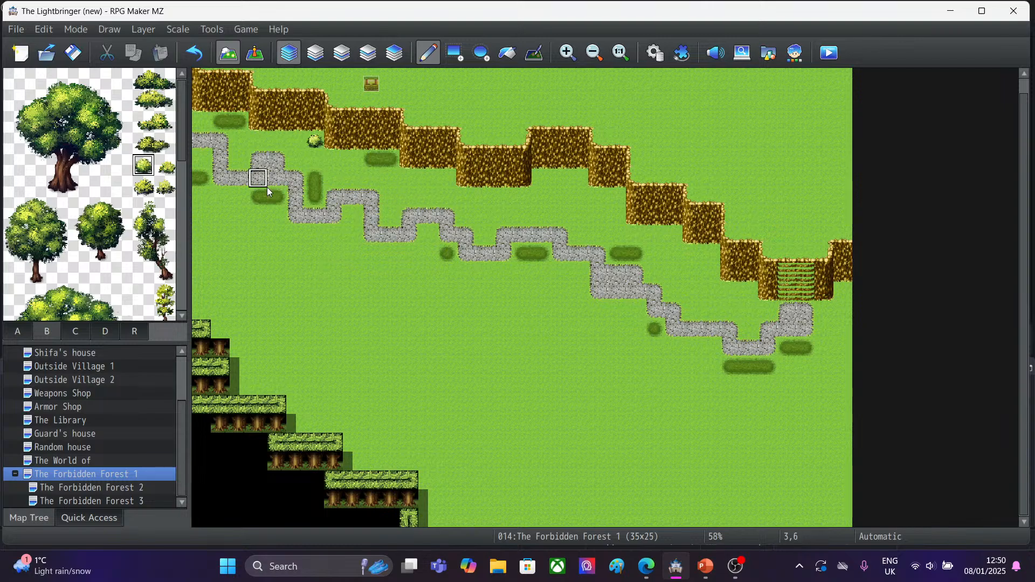
pyautogui.click(149, 125)
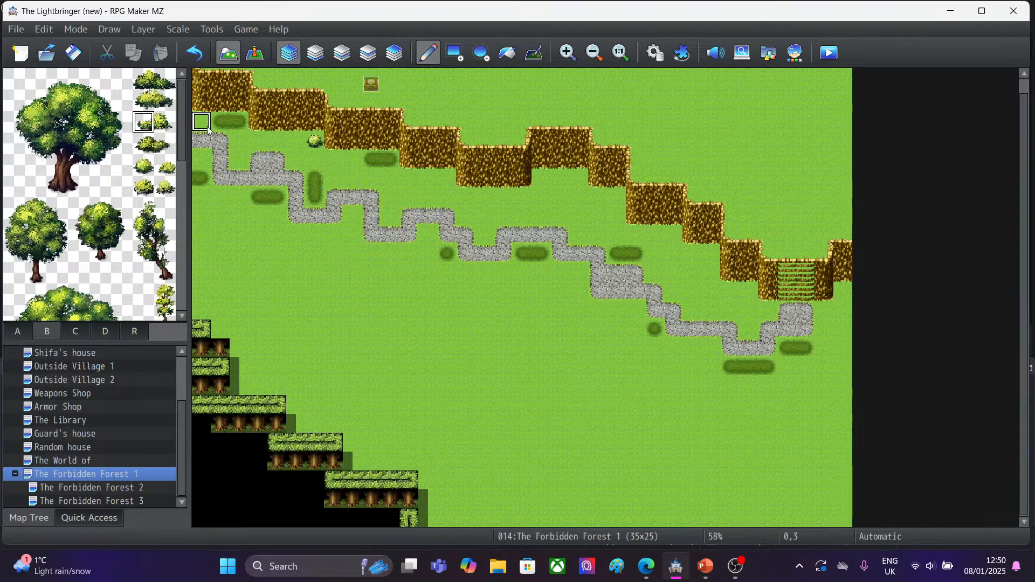
pyautogui.moveTo(149, 125); pyautogui.dragTo(165, 125)
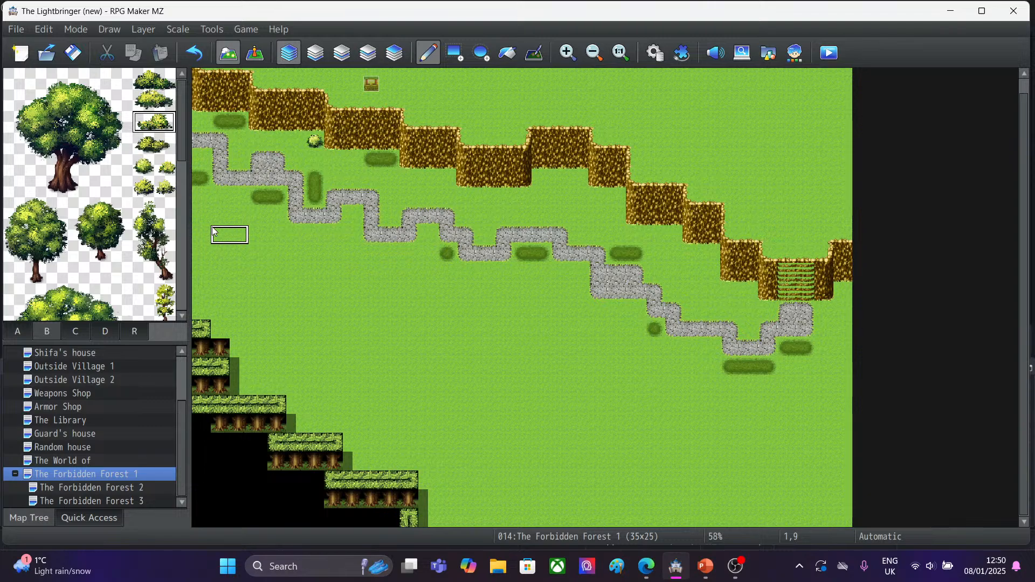
pyautogui.click(166, 165)
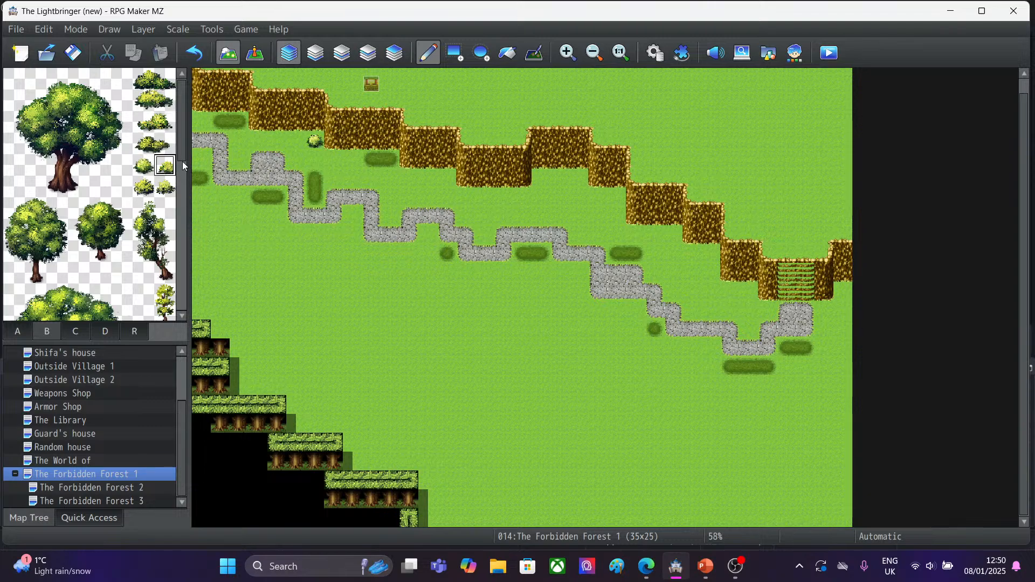
pyautogui.click(203, 160)
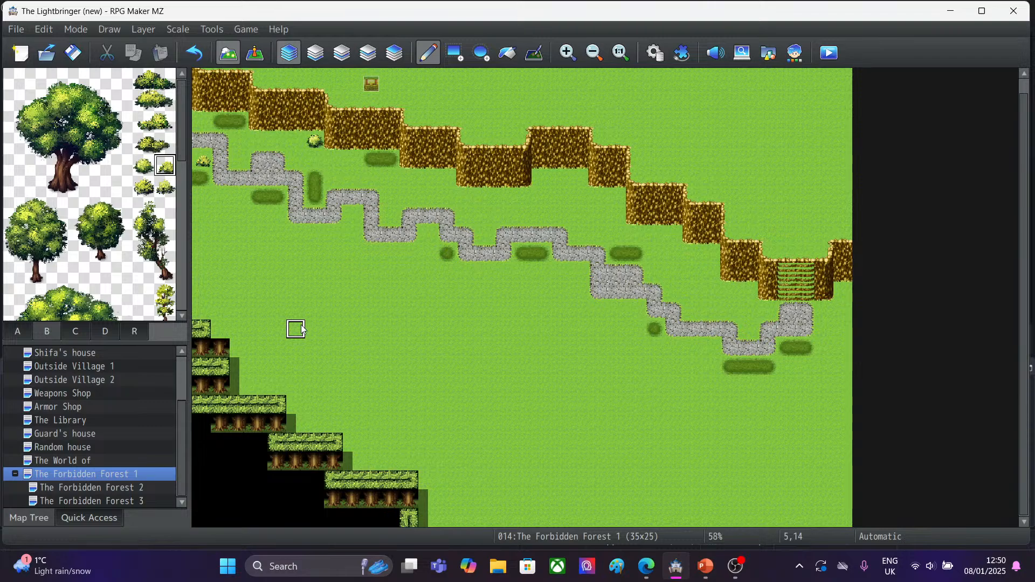
# Place the 3-by-4-tile round green tree in front of the cliff recess, its upper corner at about tile 18,4.
pyautogui.moveTo(13, 208); pyautogui.dragTo(59, 268)
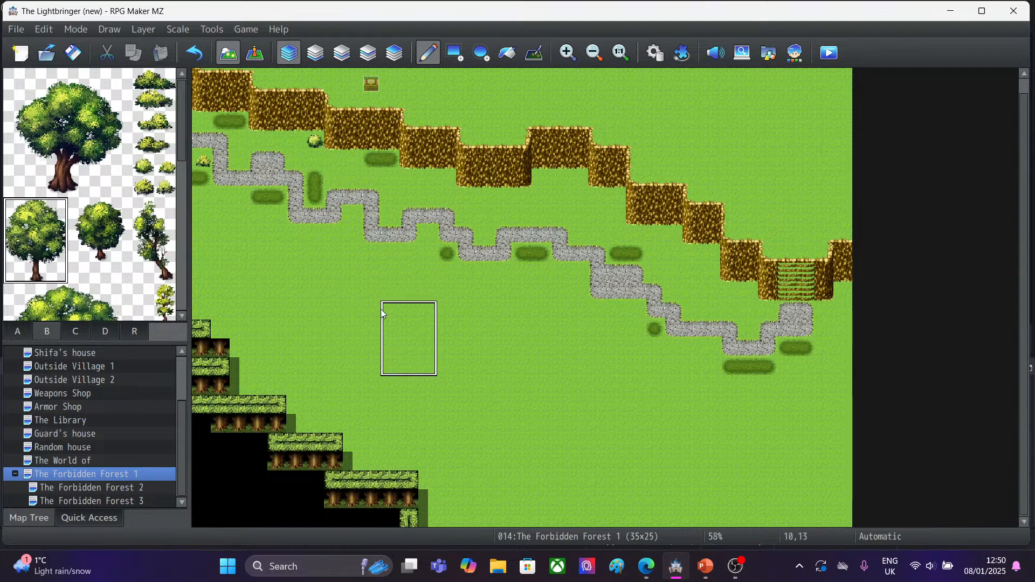
pyautogui.click(544, 144)
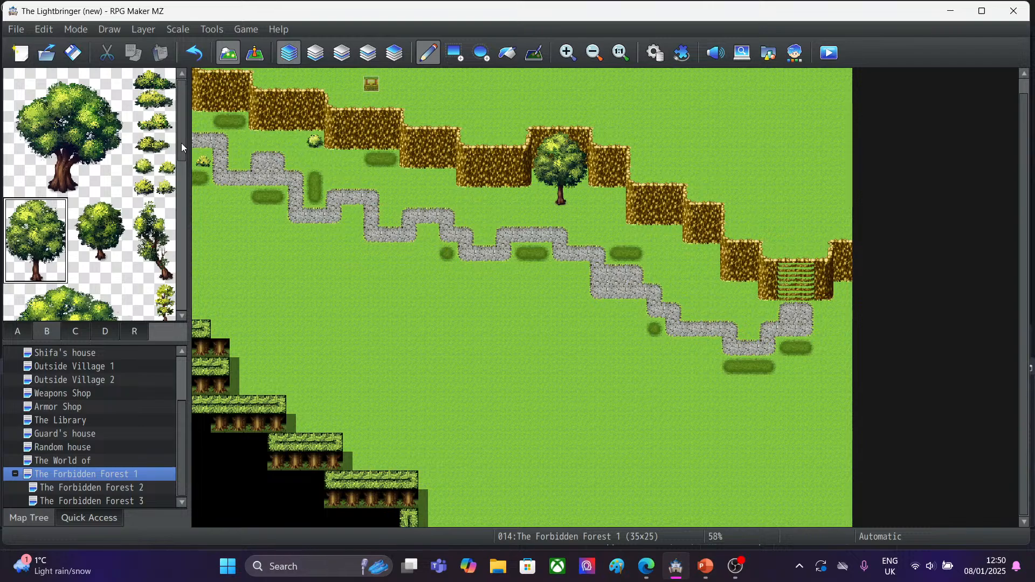
# Try placing the three-tile-wide thick-trunked tree from tileset C on layer 3 over the hedge at 2,15, and undo it.
pyautogui.moveTo(181, 143); pyautogui.dragTo(181, 237)
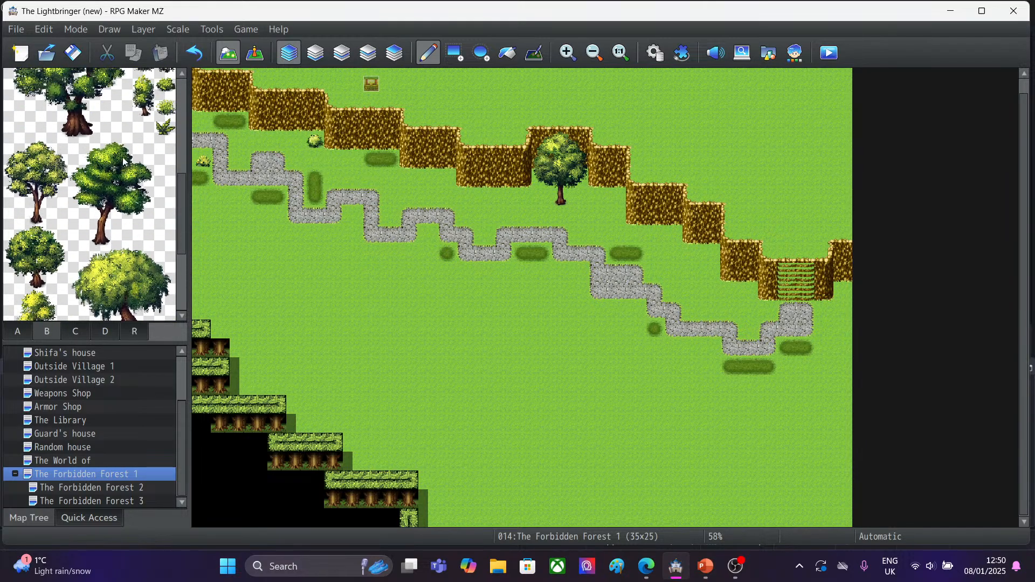
pyautogui.click(76, 331)
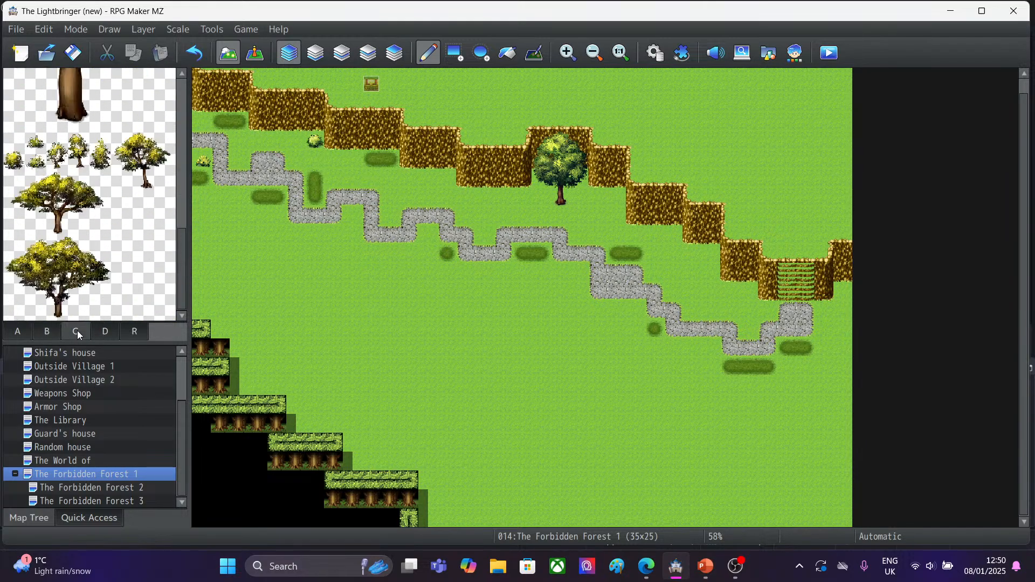
pyautogui.moveTo(182, 268); pyautogui.dragTo(193, 105)
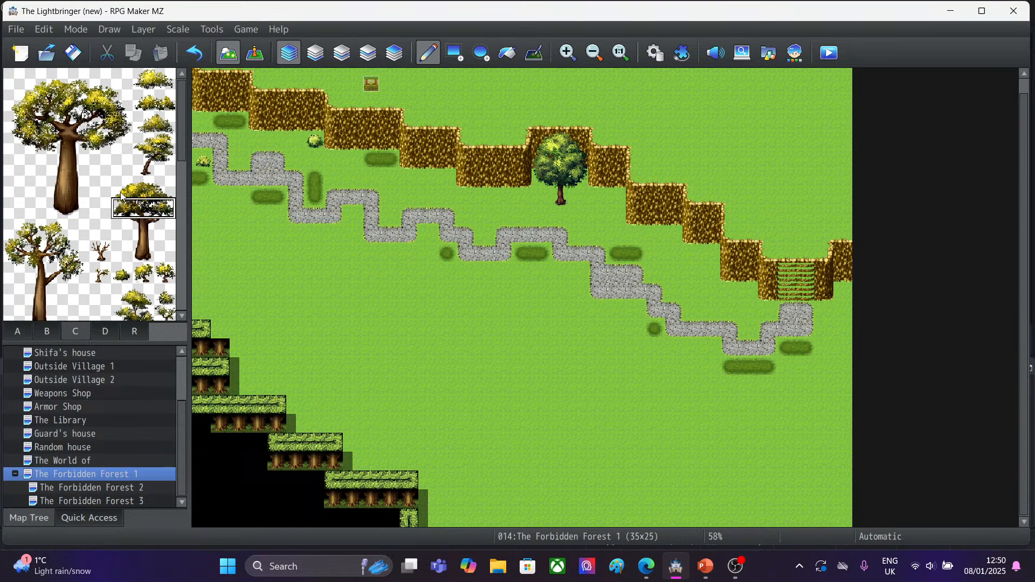
pyautogui.moveTo(122, 192)
pyautogui.mouseDown()
pyautogui.moveTo(153, 210)
pyautogui.moveTo(162, 249)
pyautogui.mouseUp()
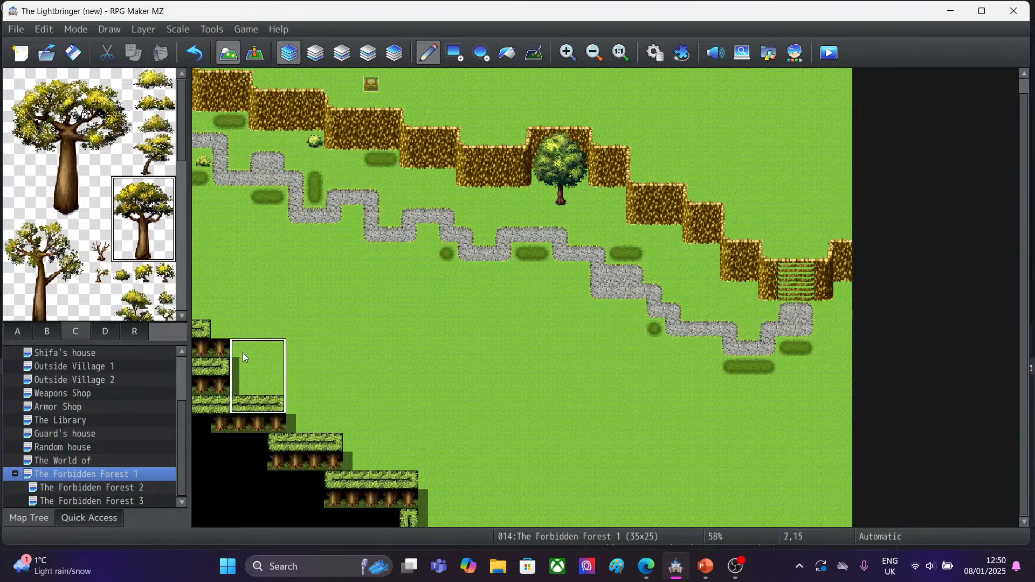
pyautogui.click(361, 57)
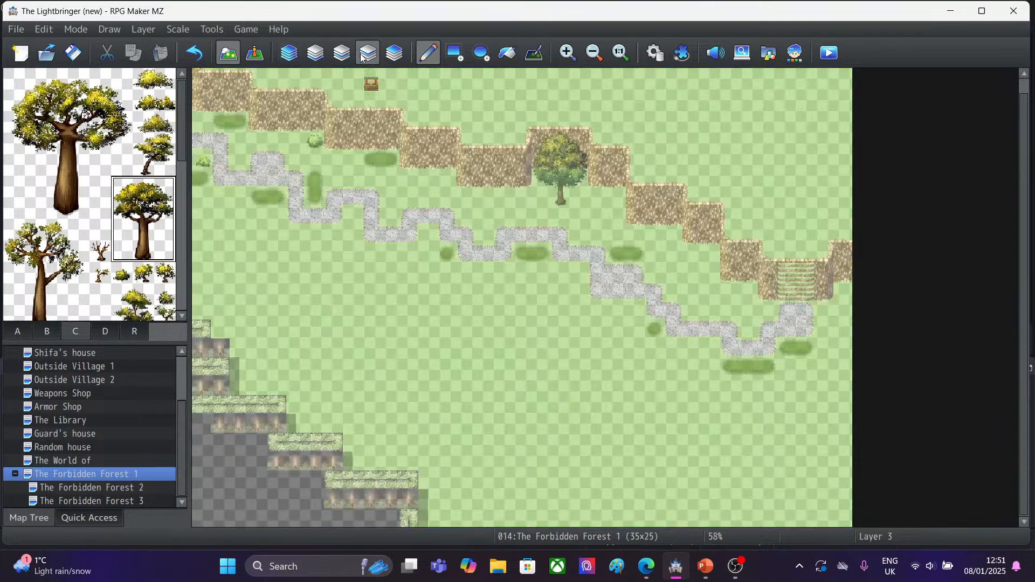
pyautogui.click(242, 362)
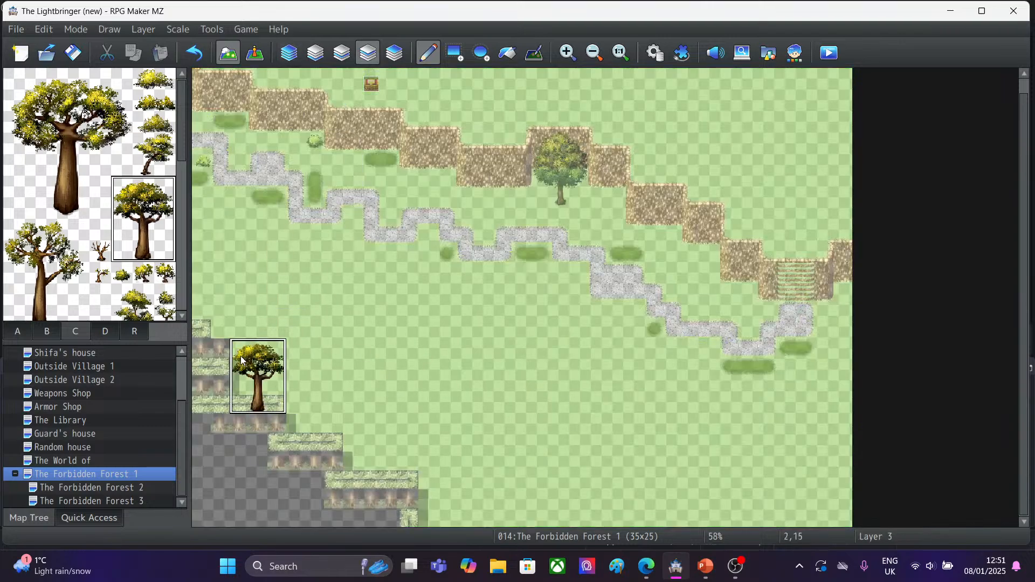
pyautogui.click(285, 54)
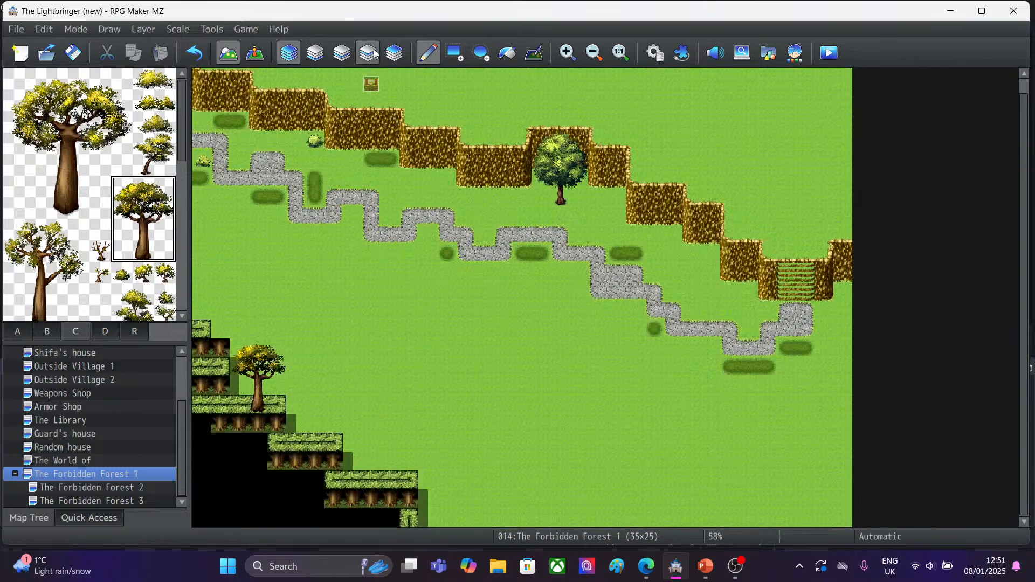
pyautogui.click(195, 56)
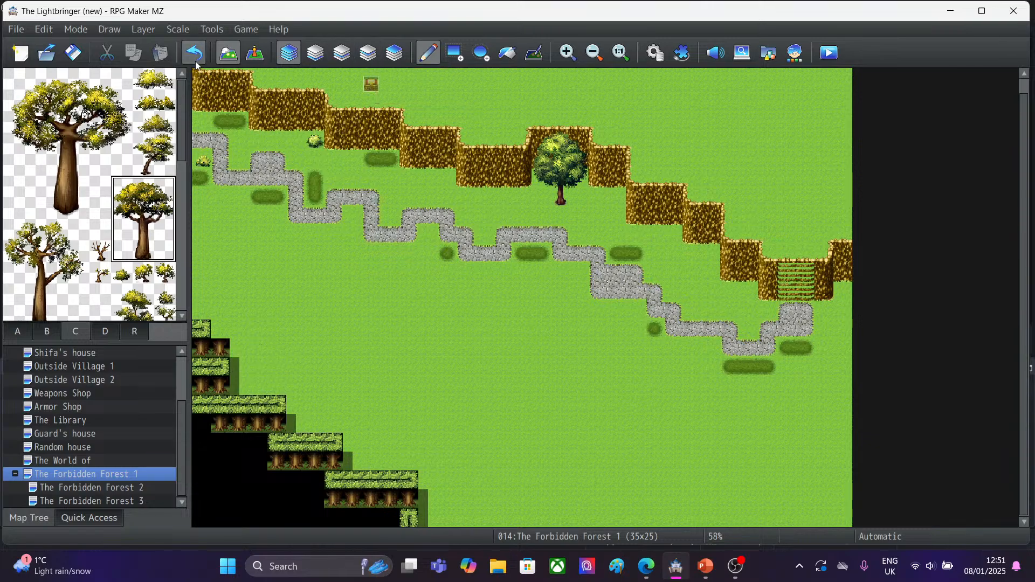
# Try the same tree at 2,16 on layer 2, undo it, and try it there on layer 1.
pyautogui.click(340, 53)
pyautogui.click(243, 367)
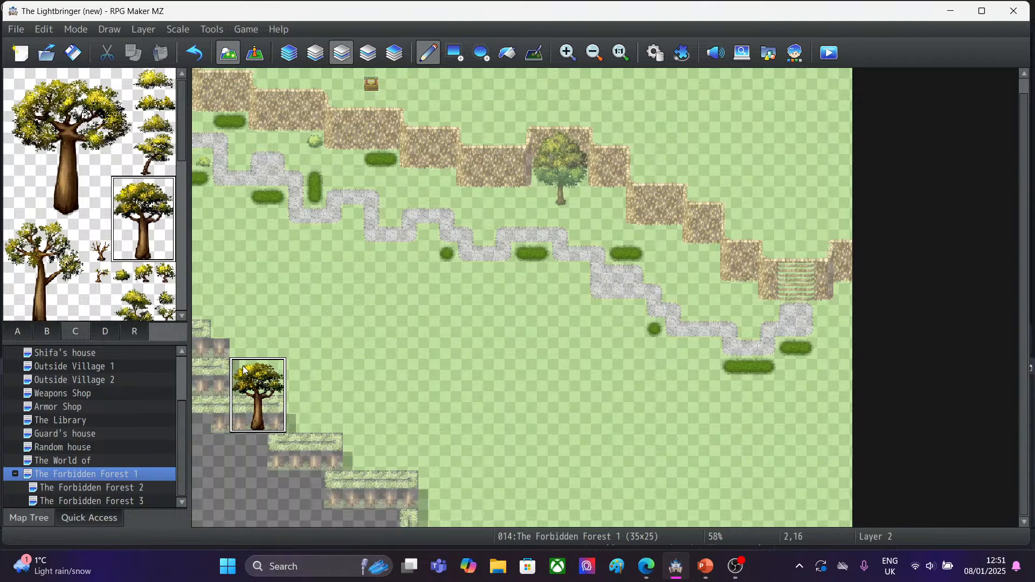
pyautogui.click(289, 53)
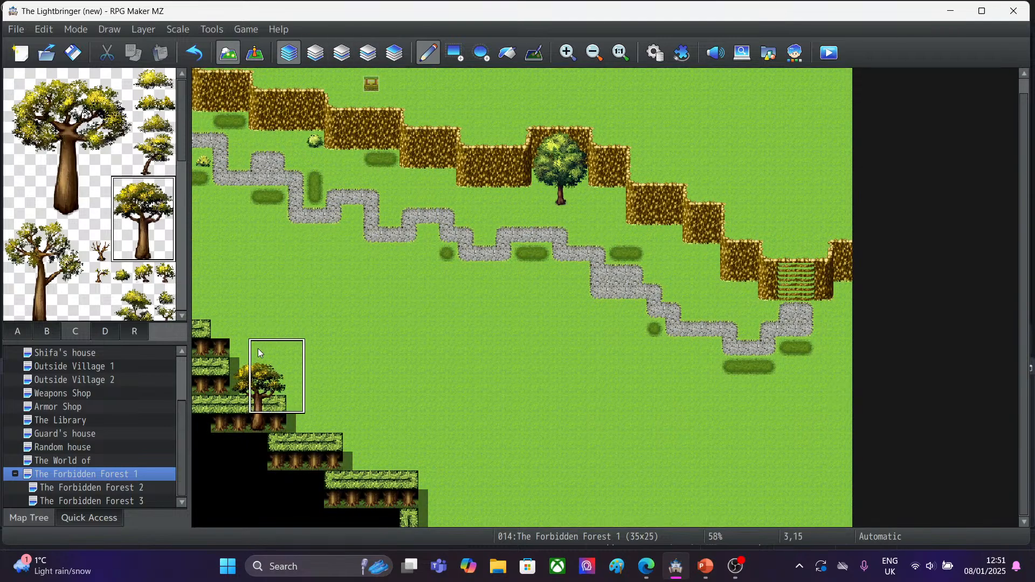
pyautogui.click(194, 53)
pyautogui.click(322, 60)
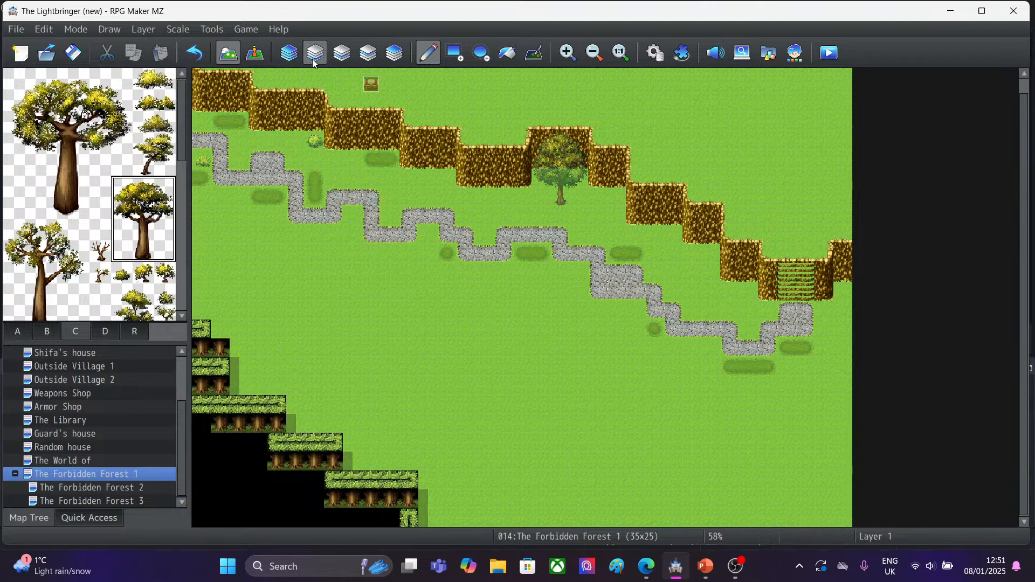
pyautogui.click(245, 375)
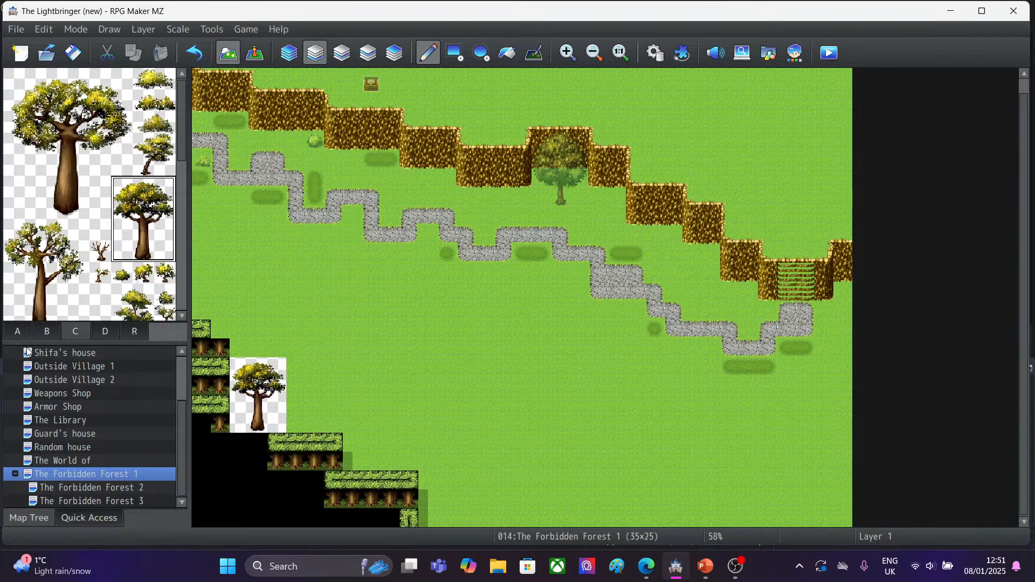
# Repaint the hedge tiles covered by the tree's lower part on layer 1 and extend the hedge row below it one tile left.
pyautogui.click(18, 333)
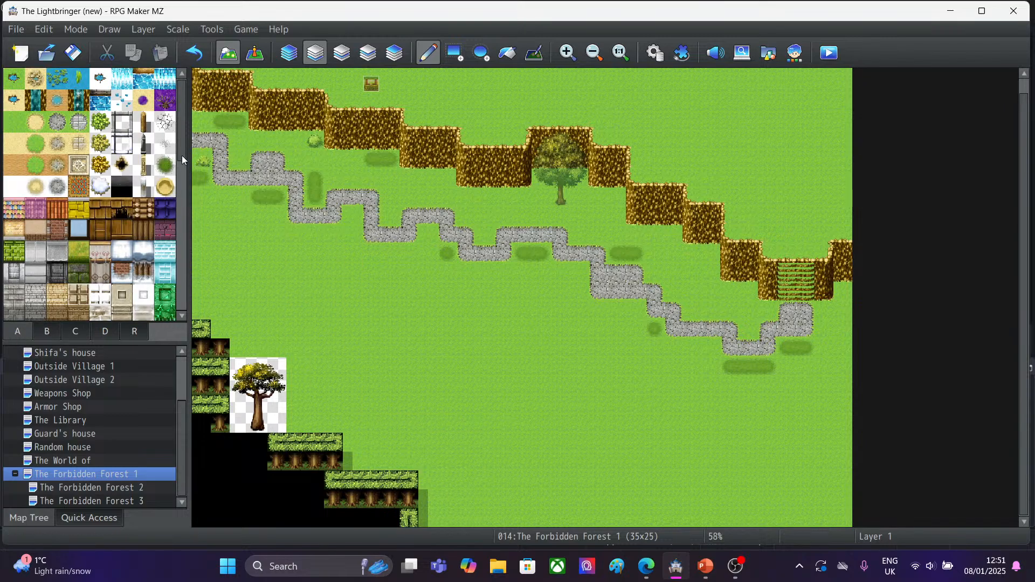
pyautogui.moveTo(182, 156); pyautogui.dragTo(181, 232)
pyautogui.moveTo(57, 154); pyautogui.dragTo(57, 176)
pyautogui.moveTo(233, 408); pyautogui.dragTo(273, 412)
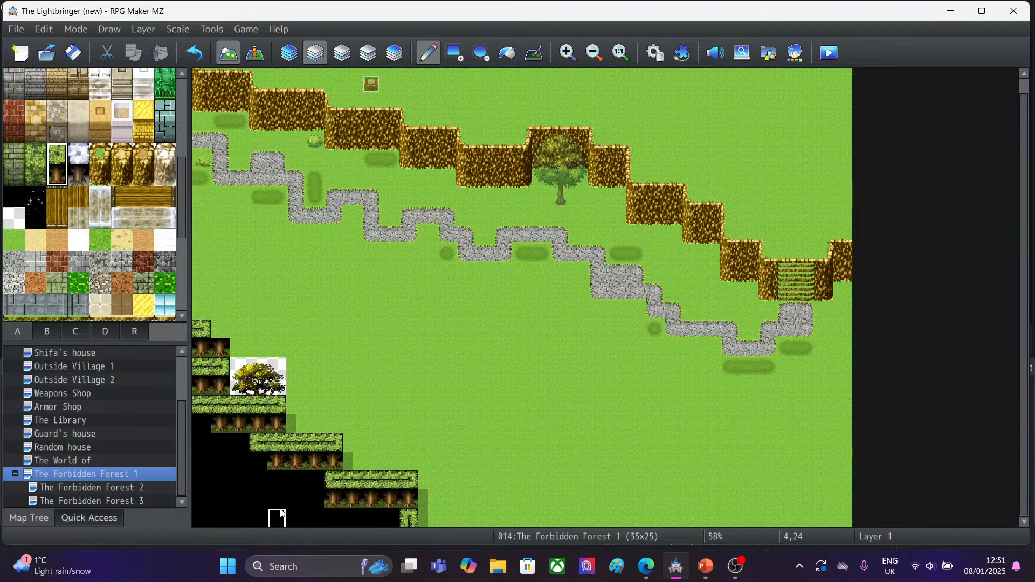
pyautogui.click(262, 451)
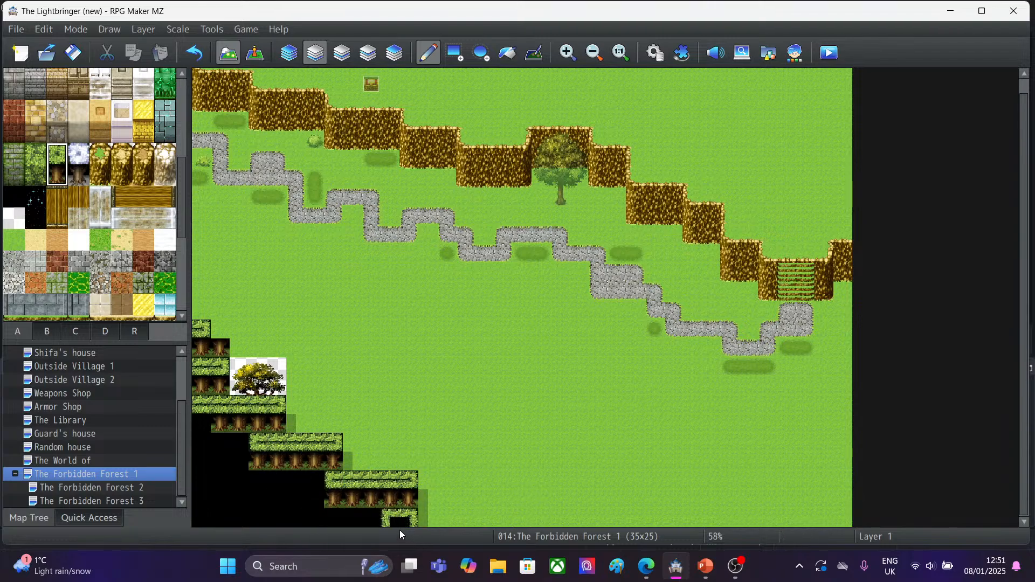
# Try extending the lowest hedge row near the map's bottom edge with foliage-and-trunk tiles across columns 10 to 12.
pyautogui.click(391, 503)
pyautogui.click(401, 503)
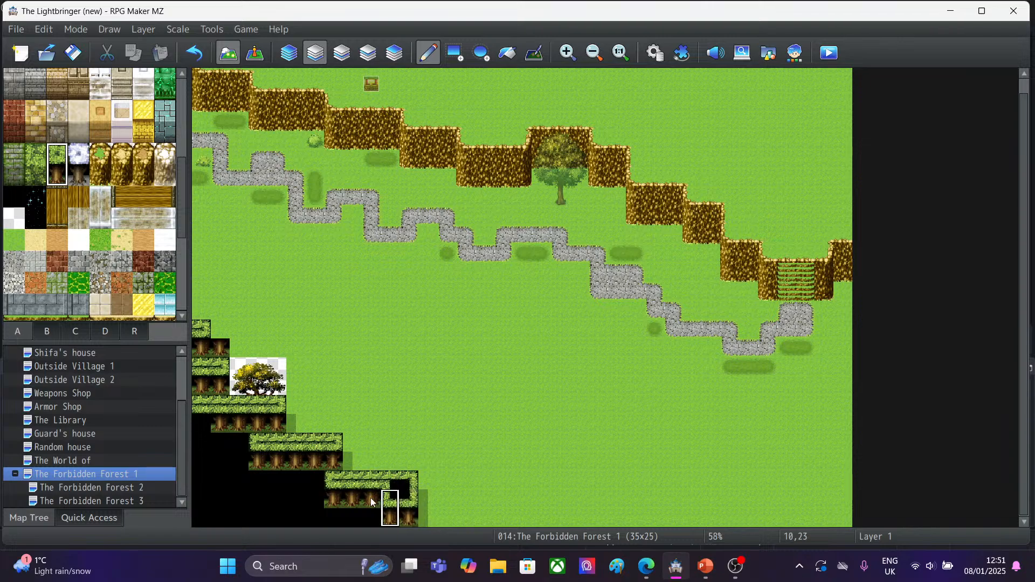
pyautogui.click(390, 482)
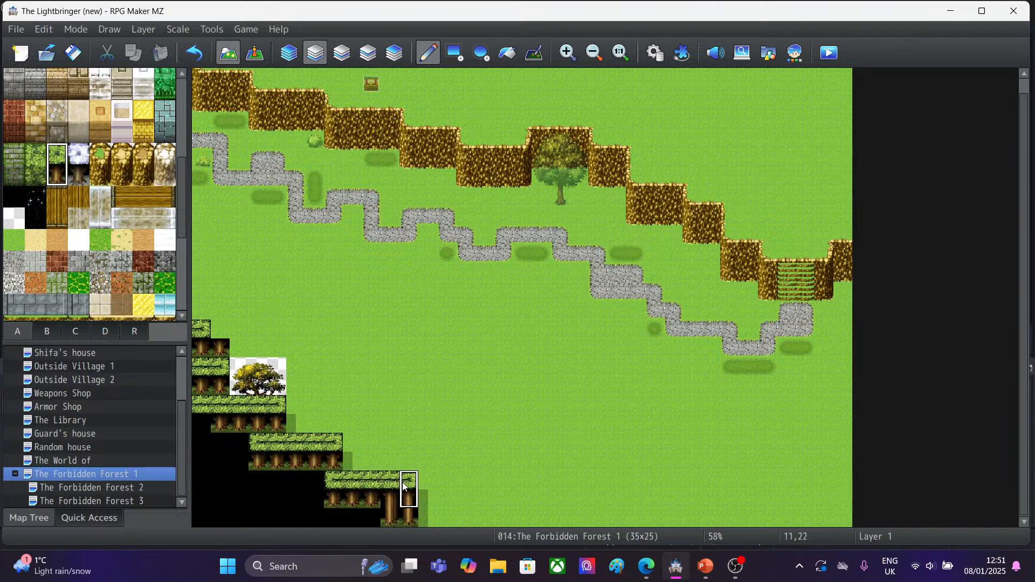
pyautogui.click(409, 495)
pyautogui.click(420, 502)
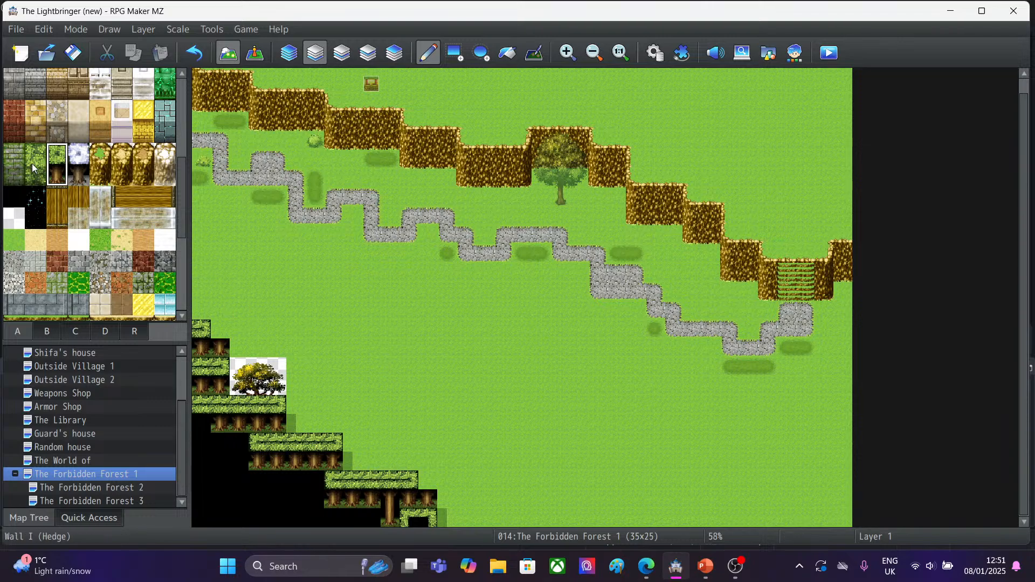
# Paint plain grass over the hedge tiles in columns 11 and 12 near the map's bottom edge.
pyautogui.click(12, 241)
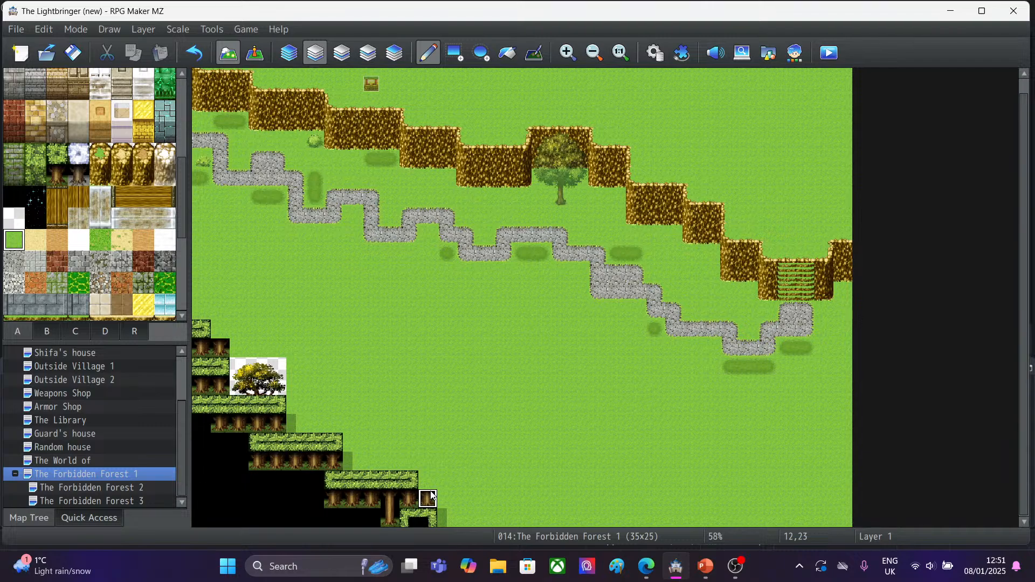
pyautogui.moveTo(430, 496); pyautogui.dragTo(431, 515)
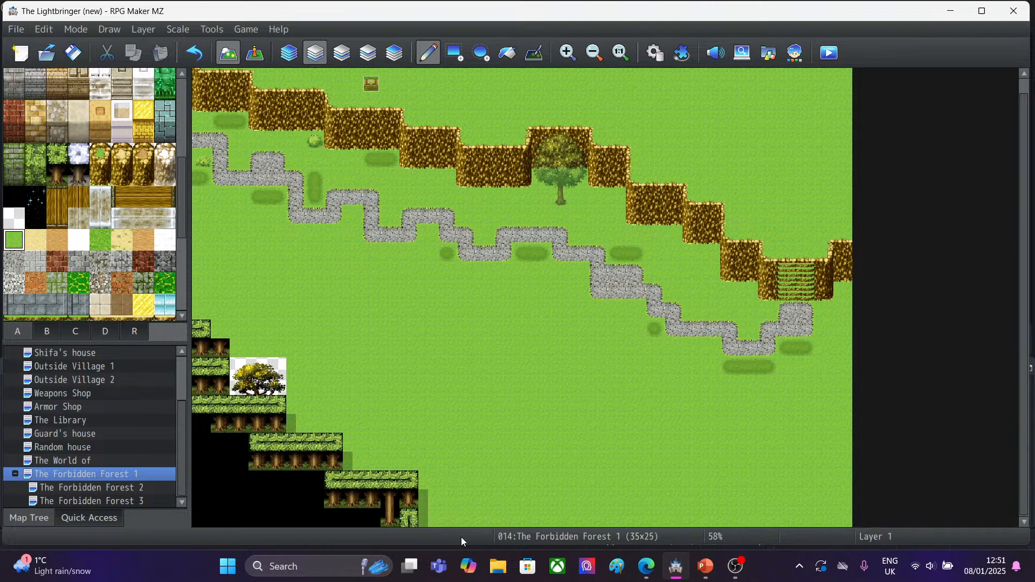
pyautogui.click(409, 518)
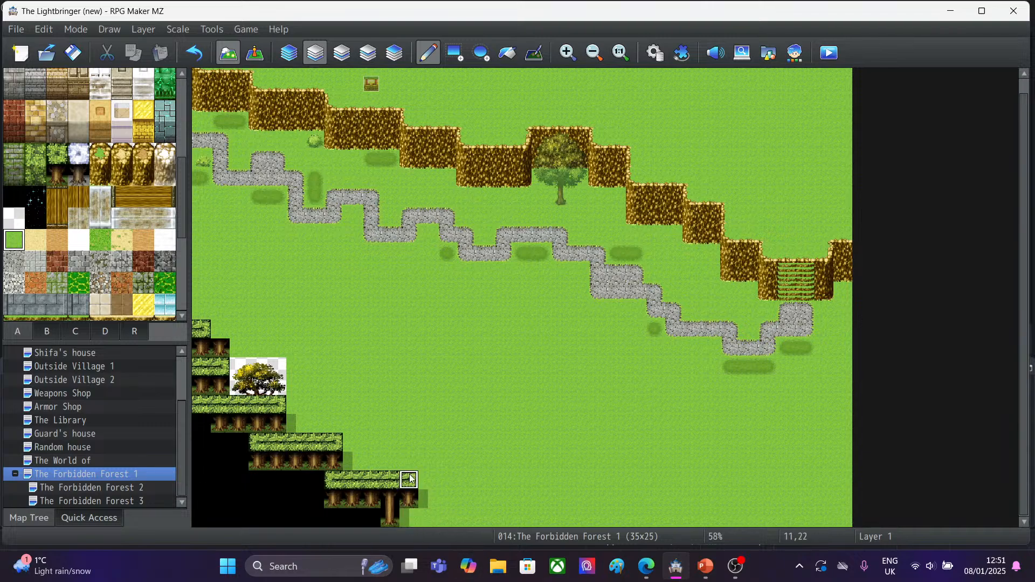
pyautogui.moveTo(409, 469); pyautogui.dragTo(411, 517)
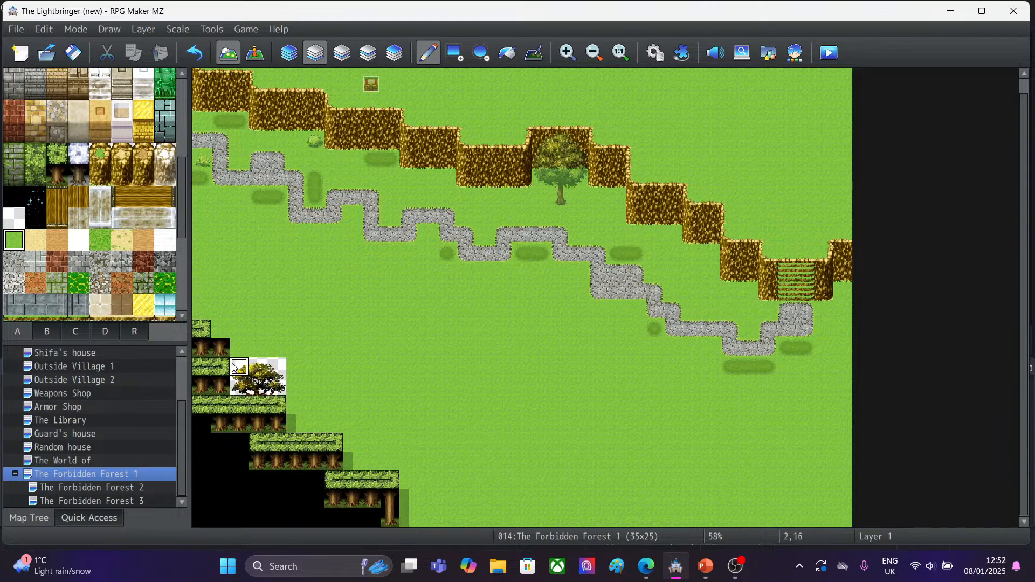
# Paint Meadow tiles from tileset A over the leftover tree crown above the hedge on layer 1.
pyautogui.click(54, 336)
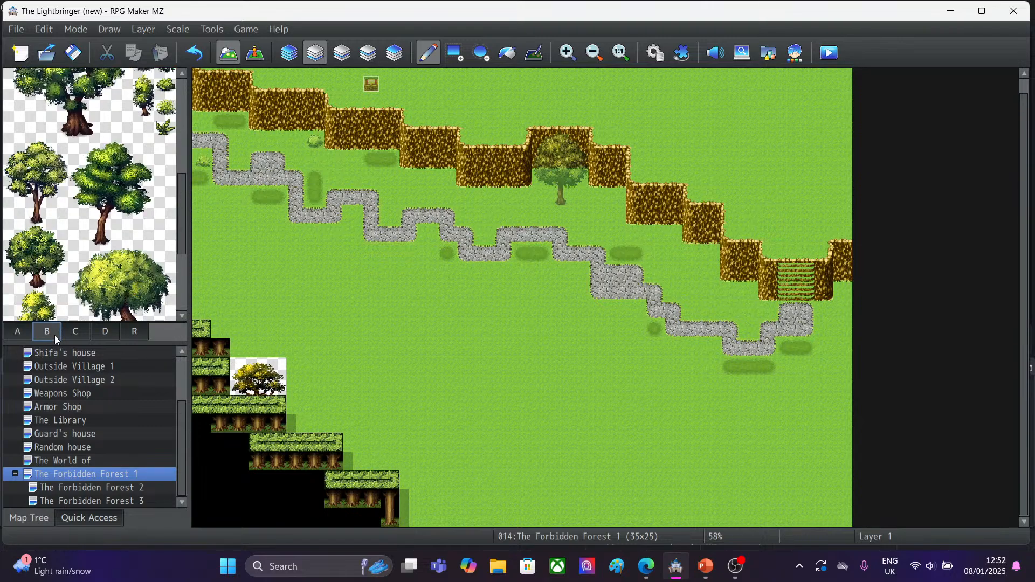
pyautogui.click(17, 333)
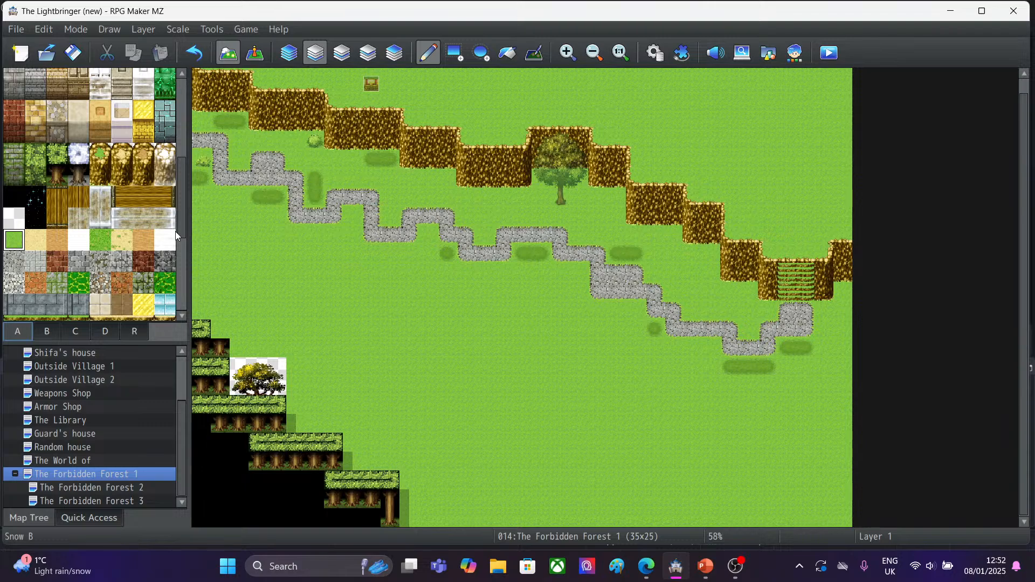
pyautogui.click(172, 231)
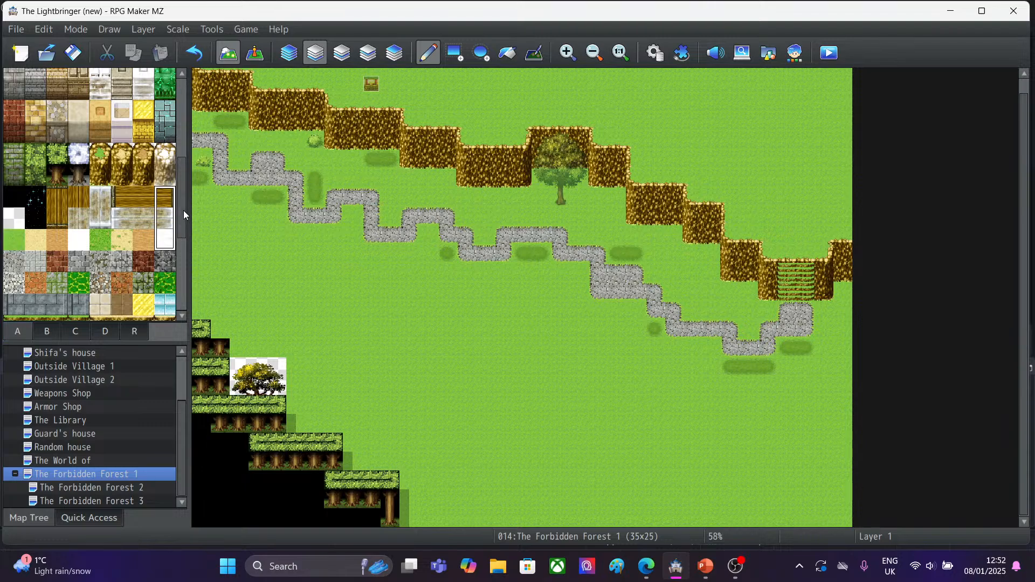
pyautogui.moveTo(183, 210); pyautogui.dragTo(198, 111)
pyautogui.click(12, 122)
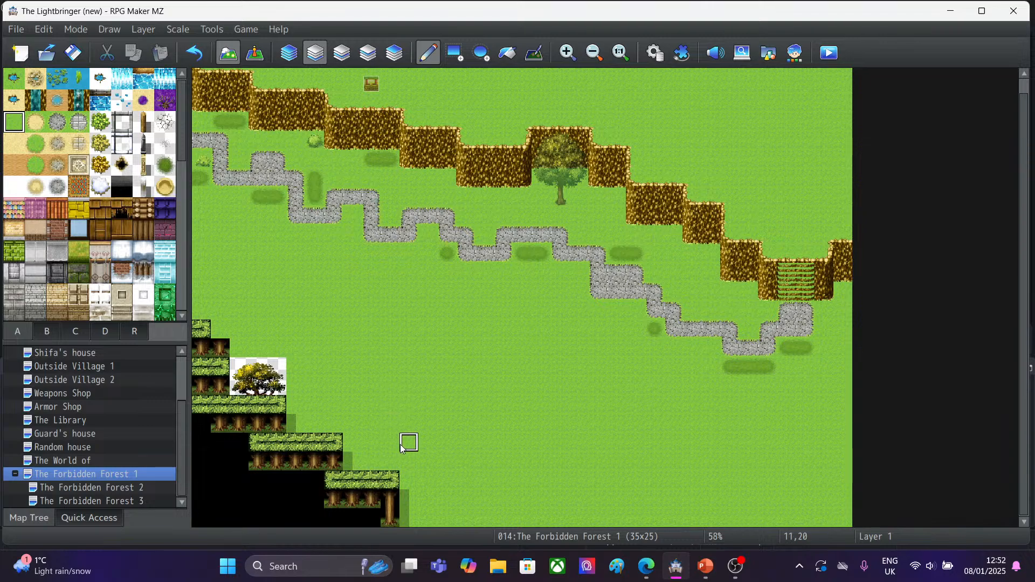
pyautogui.moveTo(239, 366)
pyautogui.mouseDown()
pyautogui.moveTo(275, 367)
pyautogui.moveTo(273, 386)
pyautogui.moveTo(237, 386)
pyautogui.mouseUp()
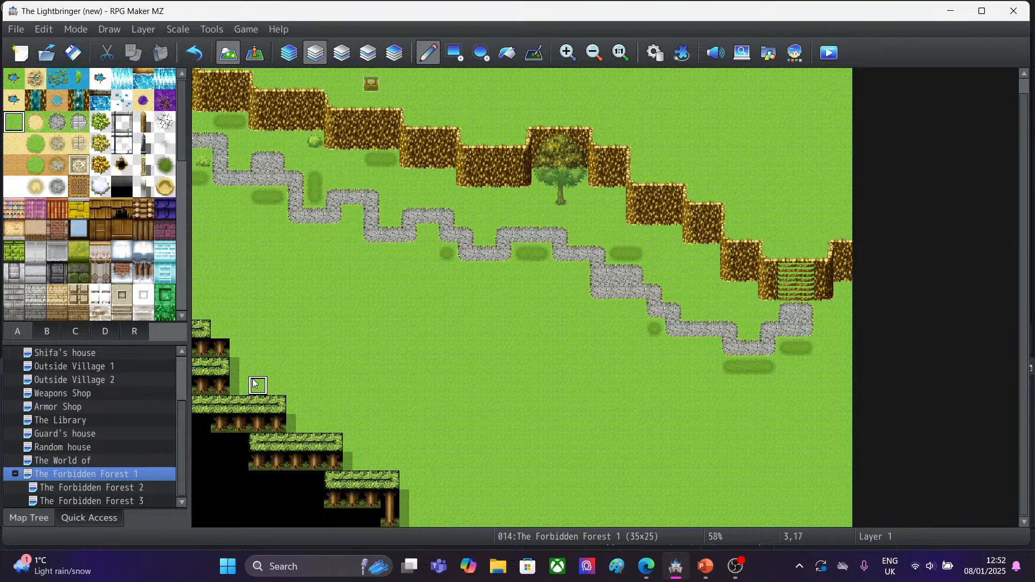
# Return to automatic layer mode and paint Meadow over the lowest hedge's end tiles in column 10.
pyautogui.click(60, 335)
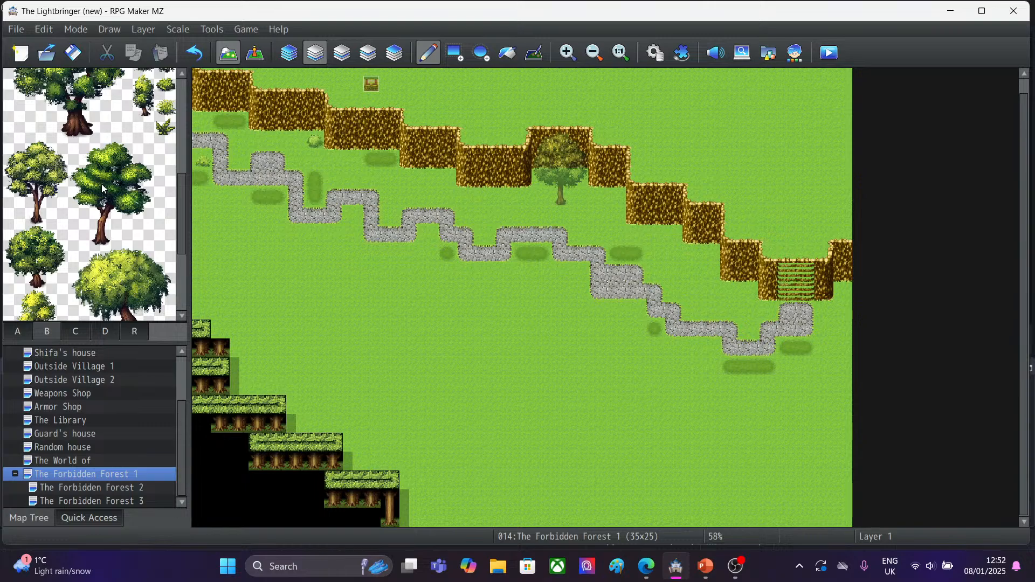
pyautogui.click(296, 49)
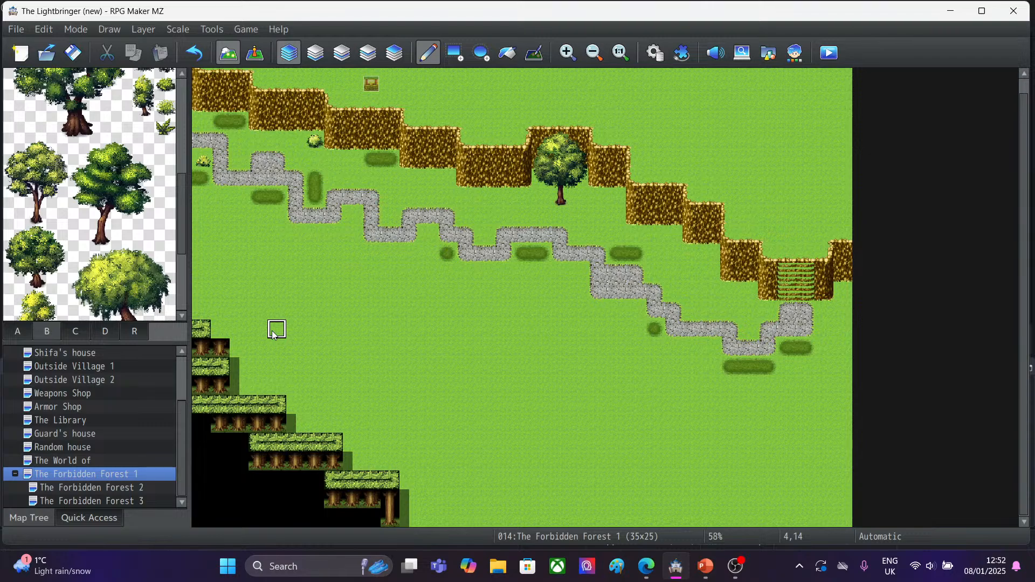
pyautogui.click(74, 331)
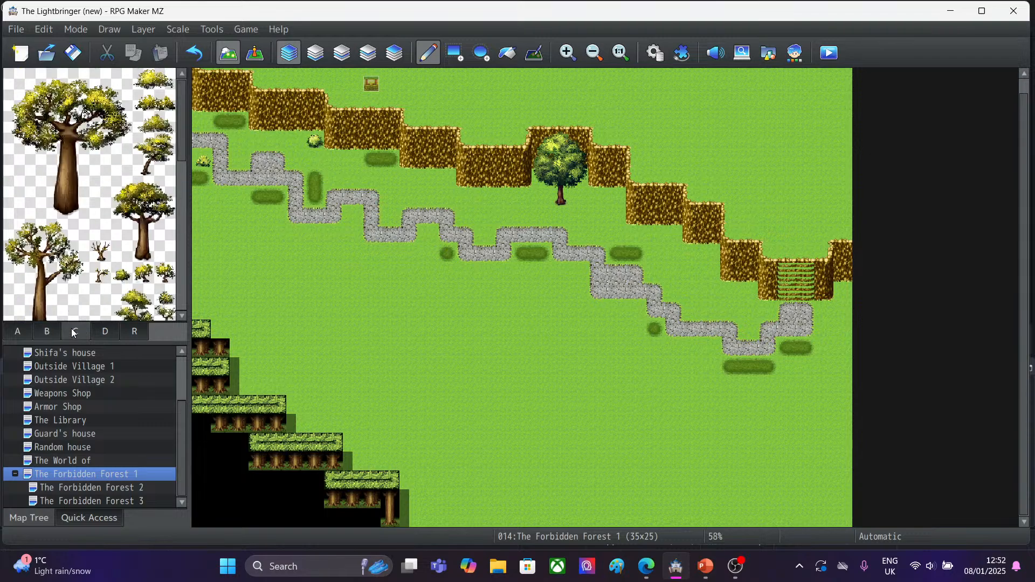
pyautogui.click(16, 333)
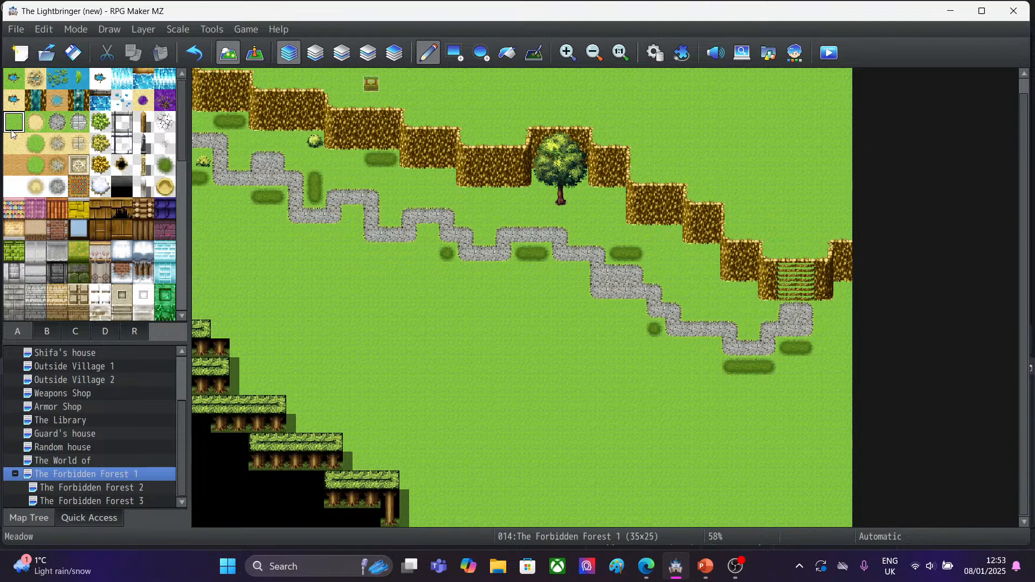
pyautogui.click(387, 521)
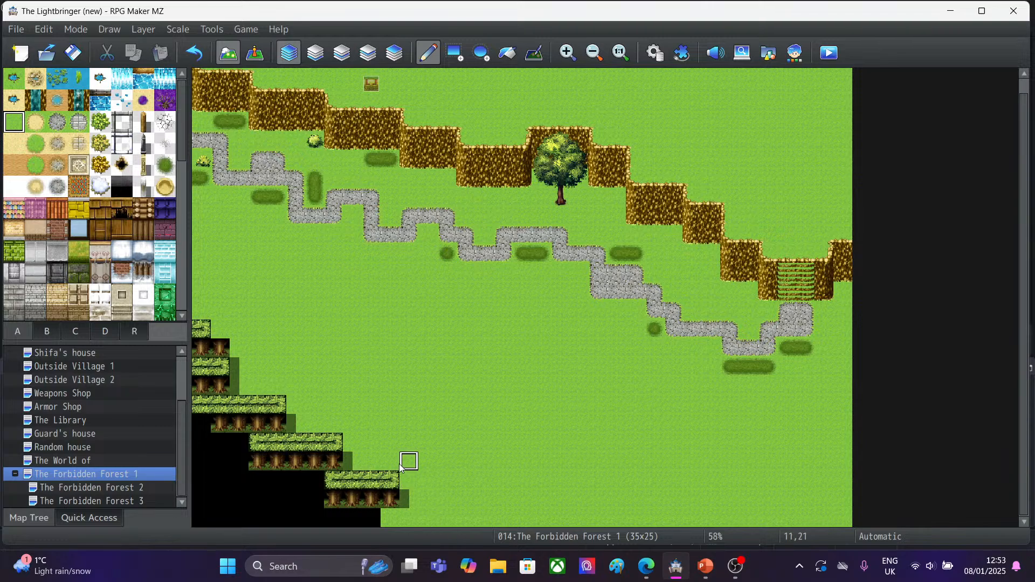
pyautogui.moveTo(395, 475); pyautogui.dragTo(396, 513)
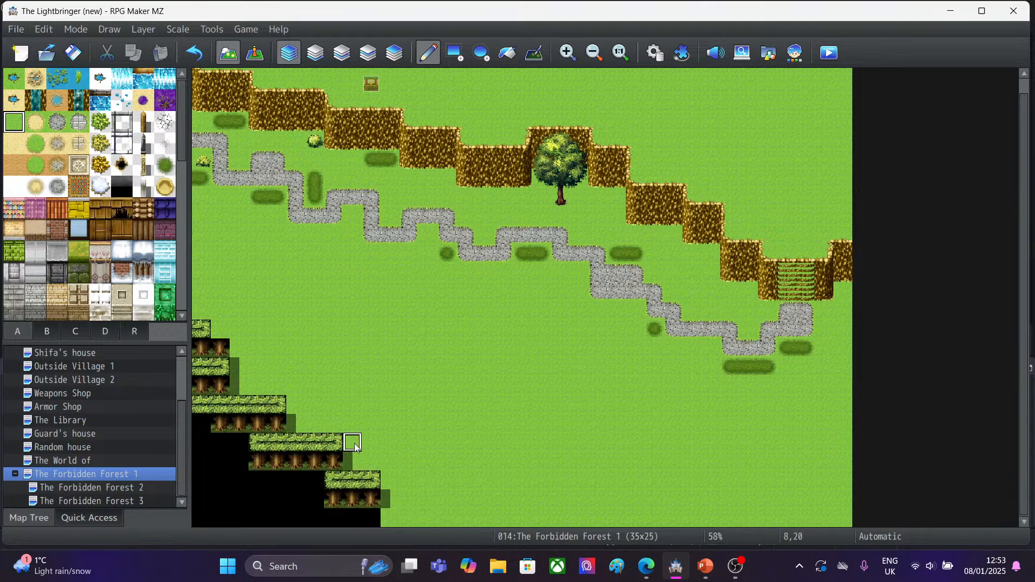
# Extend the lowest left hedge through column 10 down to the map's bottom edge with Forest A foliage-and-trunk tiles.
pyautogui.moveTo(177, 122); pyautogui.dragTo(188, 225)
pyautogui.click(58, 84)
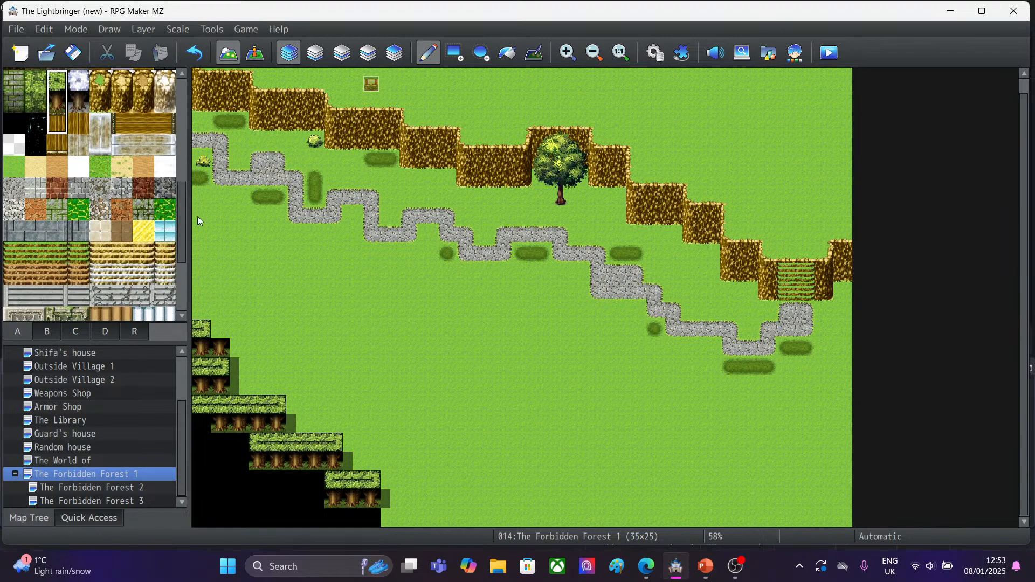
pyautogui.moveTo(58, 85)
pyautogui.mouseDown()
pyautogui.moveTo(57, 124)
pyautogui.moveTo(57, 104)
pyautogui.mouseUp()
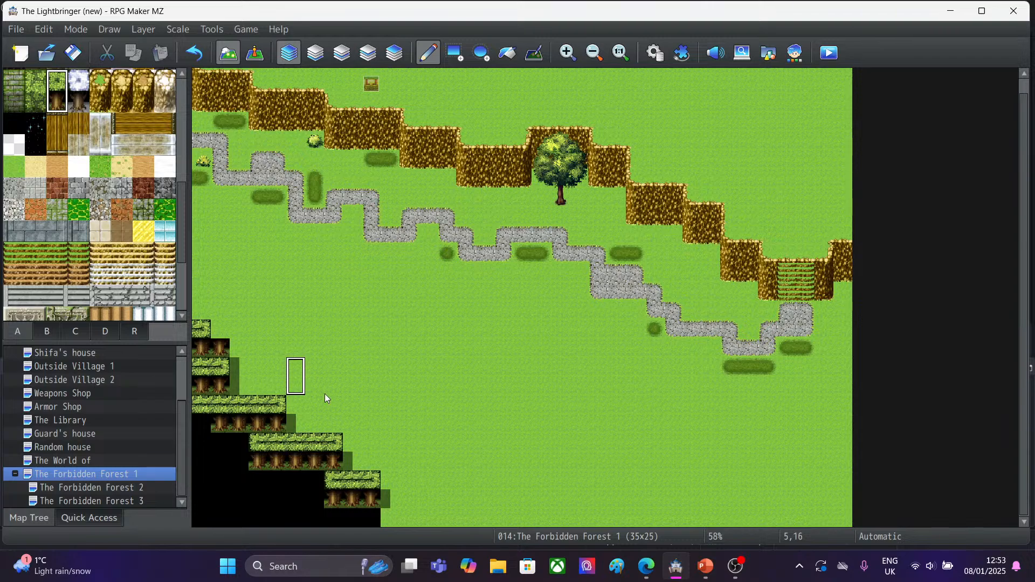
pyautogui.click(388, 489)
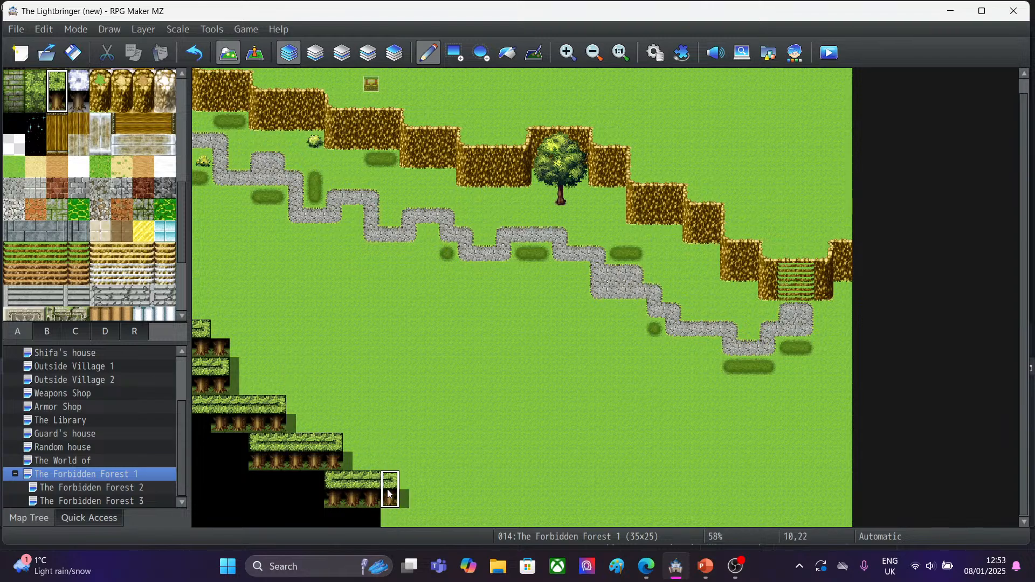
pyautogui.click(389, 516)
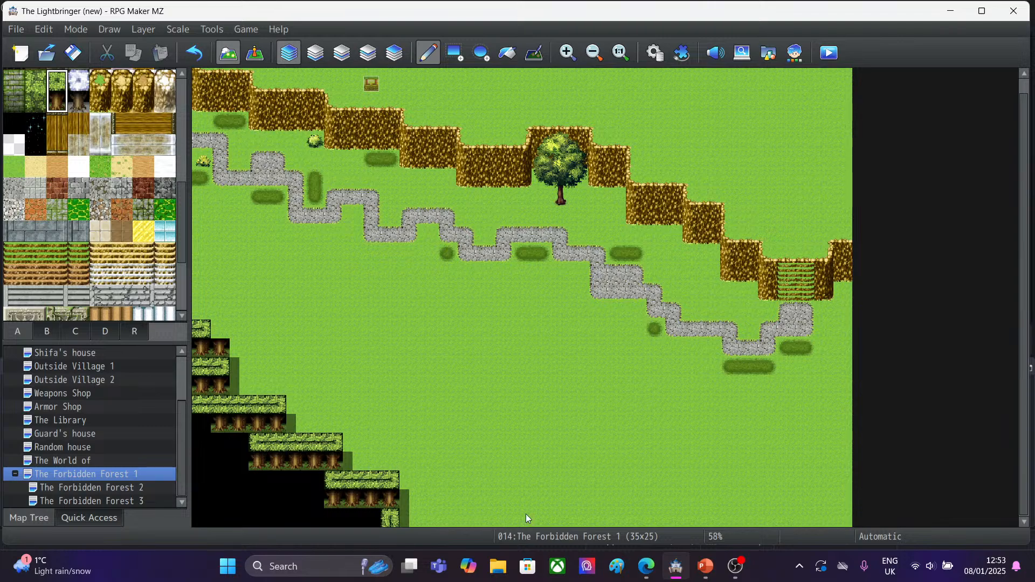
# Paint a mirrored stepped hedge in the map's lower-right corner with foliage-and-trunk tiles, descending from column 34 to column 30.
pyautogui.moveTo(843, 408)
pyautogui.mouseDown()
pyautogui.moveTo(812, 439)
pyautogui.moveTo(784, 515)
pyautogui.moveTo(767, 514)
pyautogui.mouseUp()
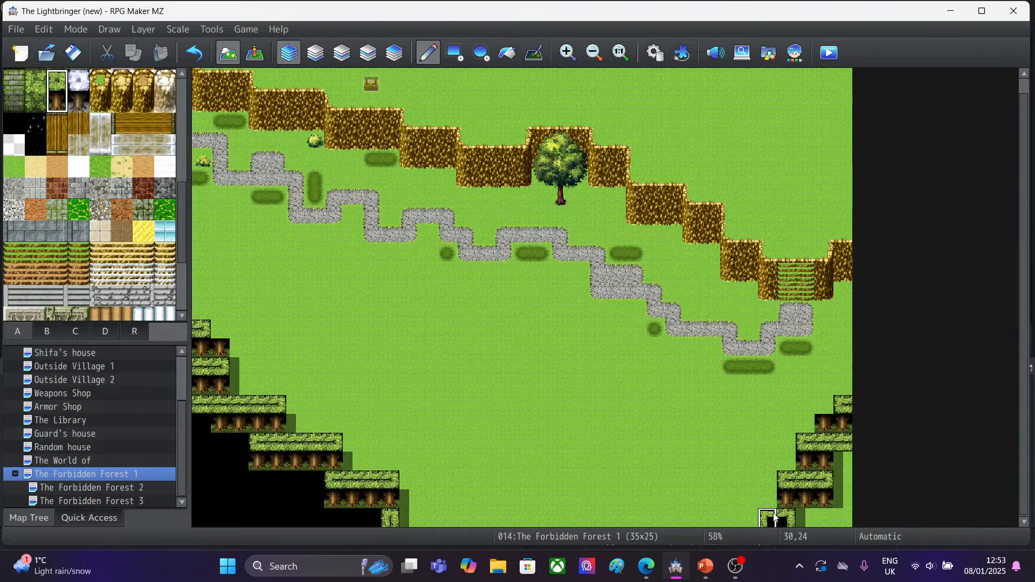
pyautogui.moveTo(784, 516)
pyautogui.mouseDown()
pyautogui.moveTo(801, 515)
pyautogui.moveTo(802, 502)
pyautogui.moveTo(768, 514)
pyautogui.mouseUp()
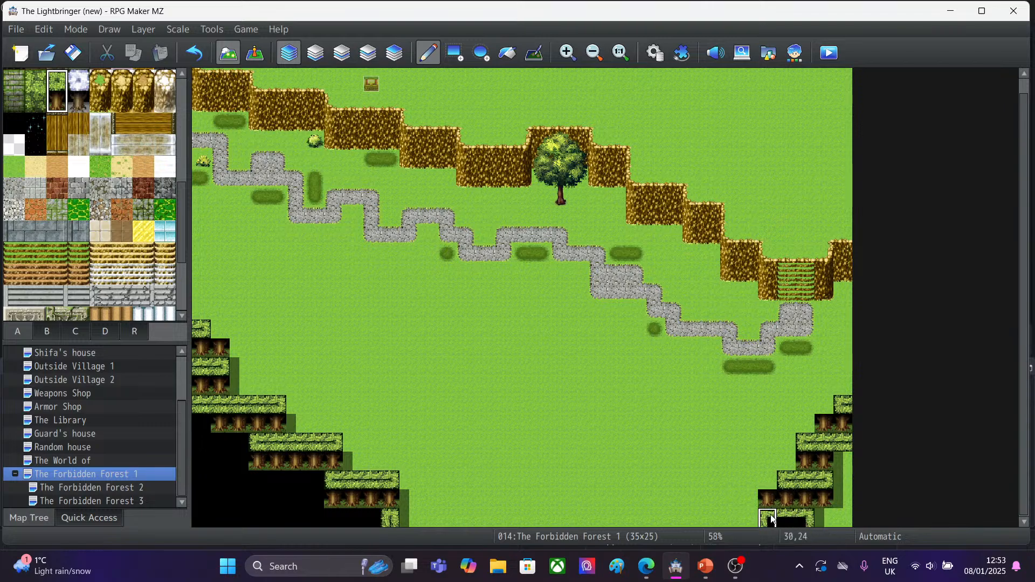
pyautogui.click(768, 481)
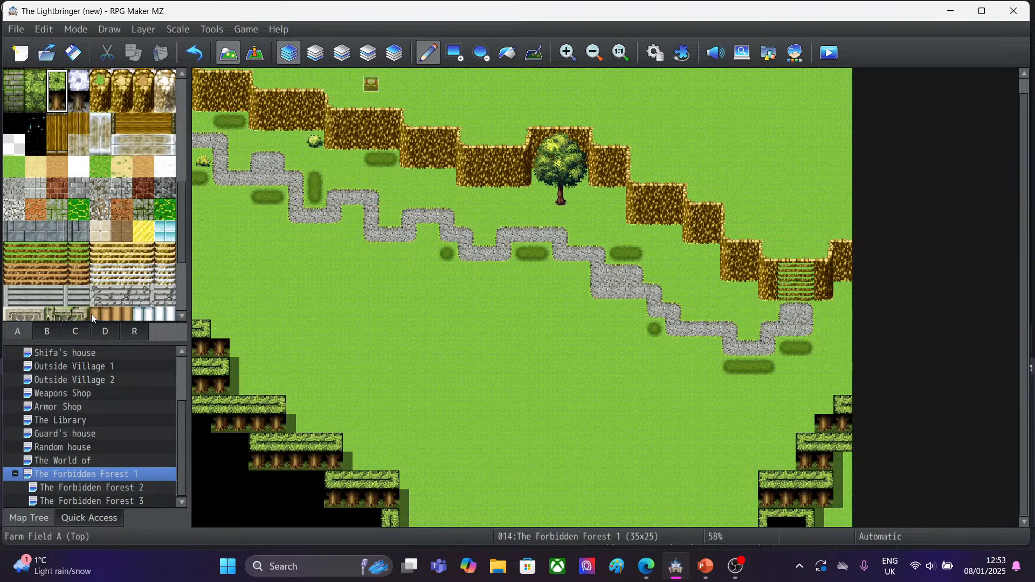
# Fill the area behind the lower-right hedge with black tiles and place a foliage tile at column 30, row 24.
pyautogui.click(13, 124)
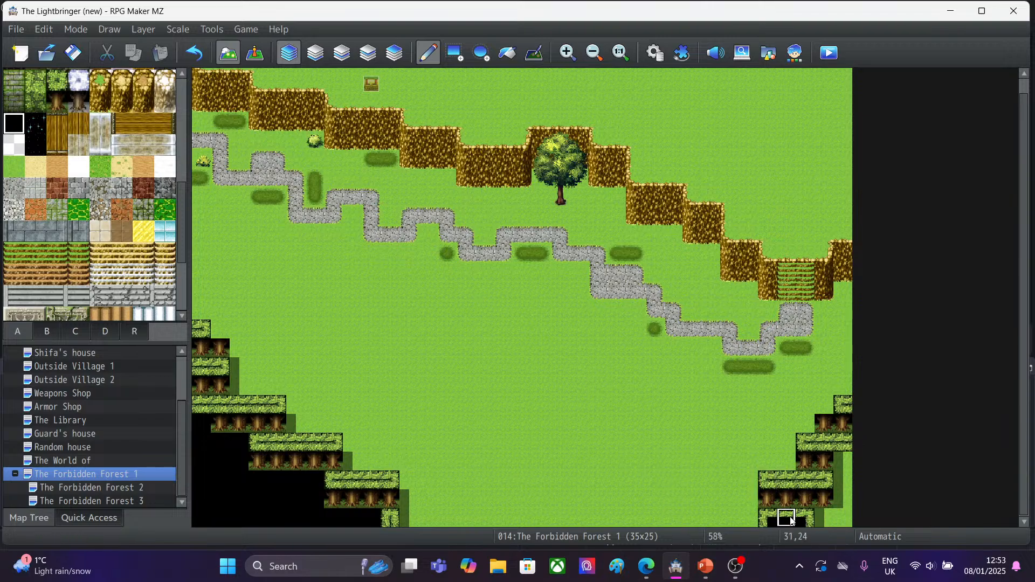
pyautogui.moveTo(770, 521)
pyautogui.mouseDown()
pyautogui.moveTo(844, 520)
pyautogui.moveTo(845, 464)
pyautogui.mouseUp()
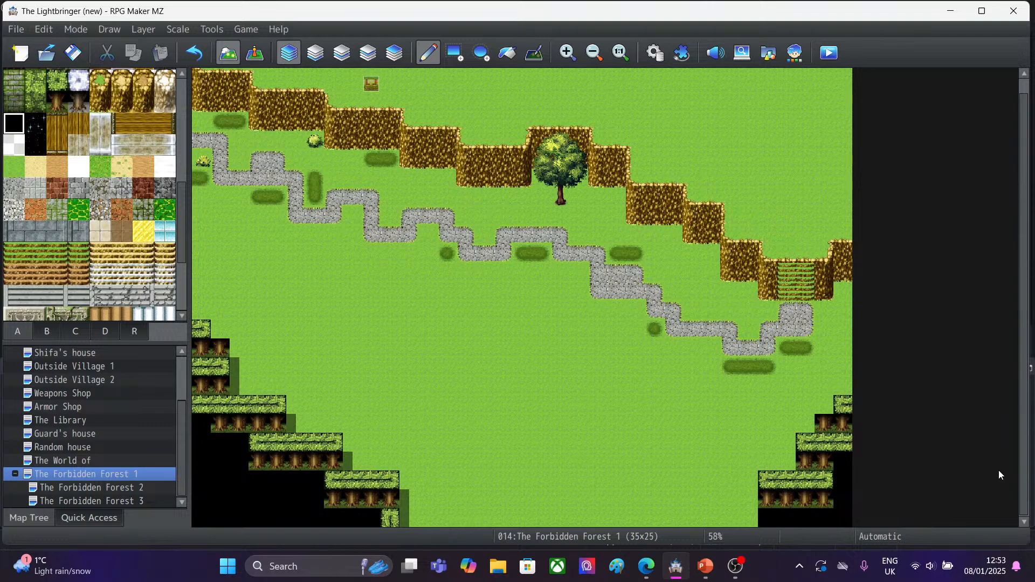
pyautogui.click(55, 81)
pyautogui.click(767, 518)
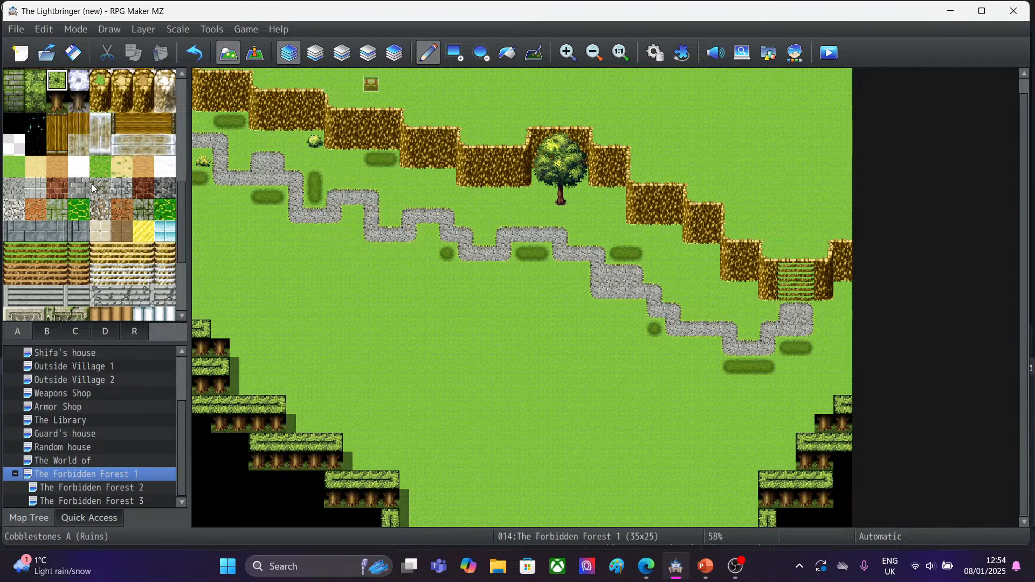
# Place the three-by-three yellow-green tree from tileset C below the cliff at 25,9 and over the left hedge top at 0,12.
pyautogui.click(46, 338)
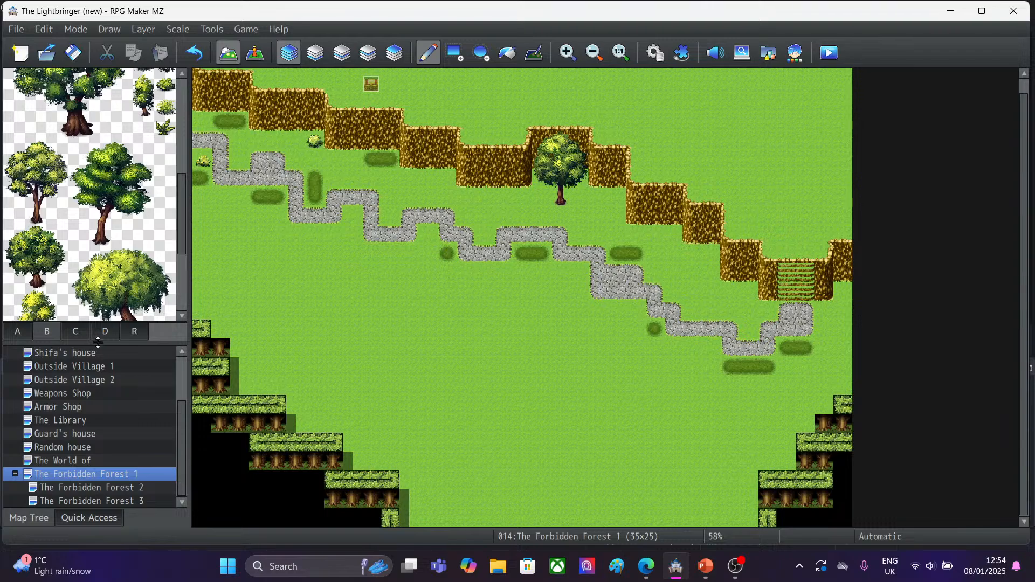
pyautogui.moveTo(182, 222)
pyautogui.mouseDown()
pyautogui.moveTo(189, 124)
pyautogui.moveTo(182, 231)
pyautogui.moveTo(183, 222)
pyautogui.mouseUp()
pyautogui.click(79, 330)
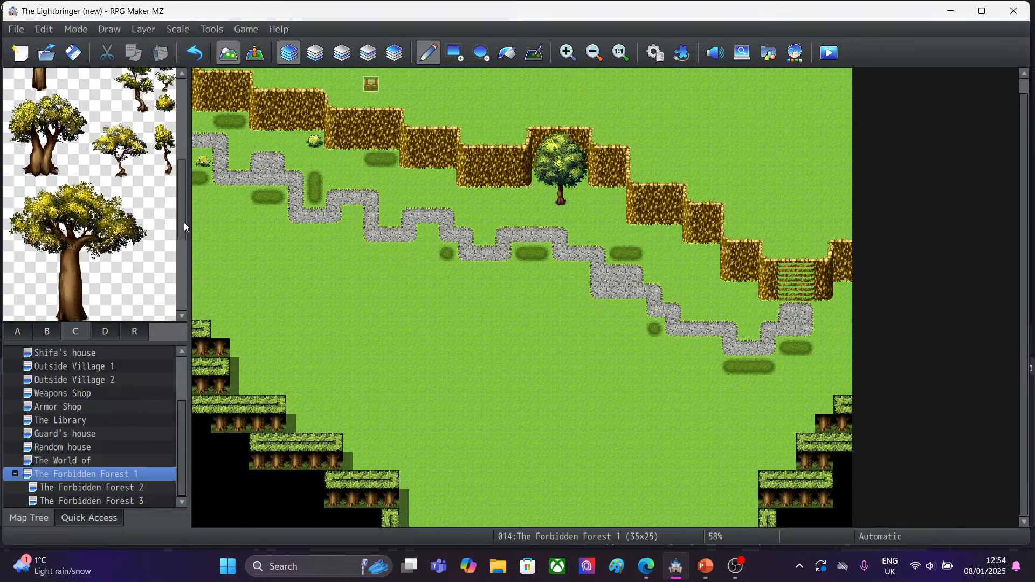
pyautogui.moveTo(105, 146); pyautogui.dragTo(141, 169)
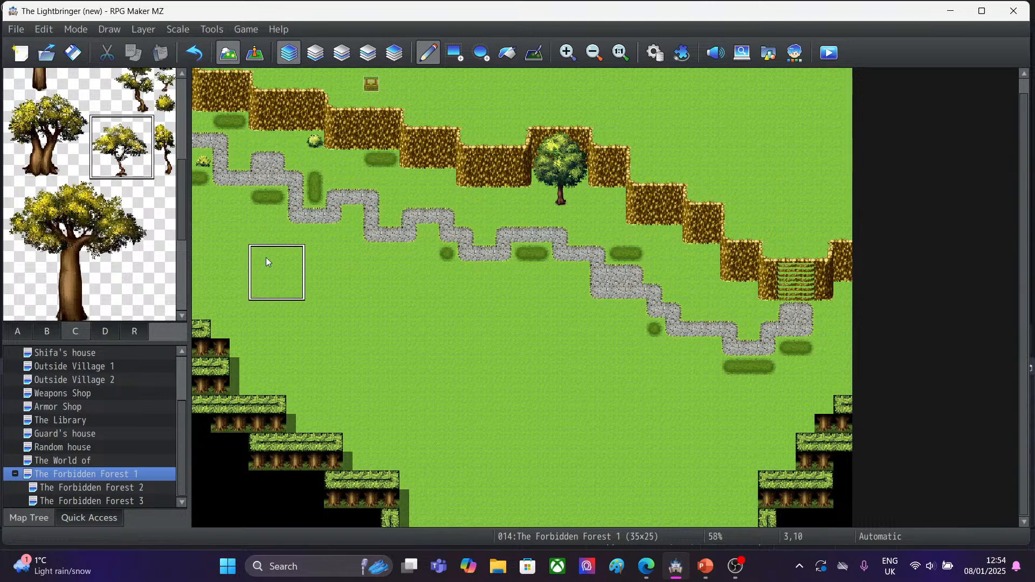
pyautogui.click(670, 238)
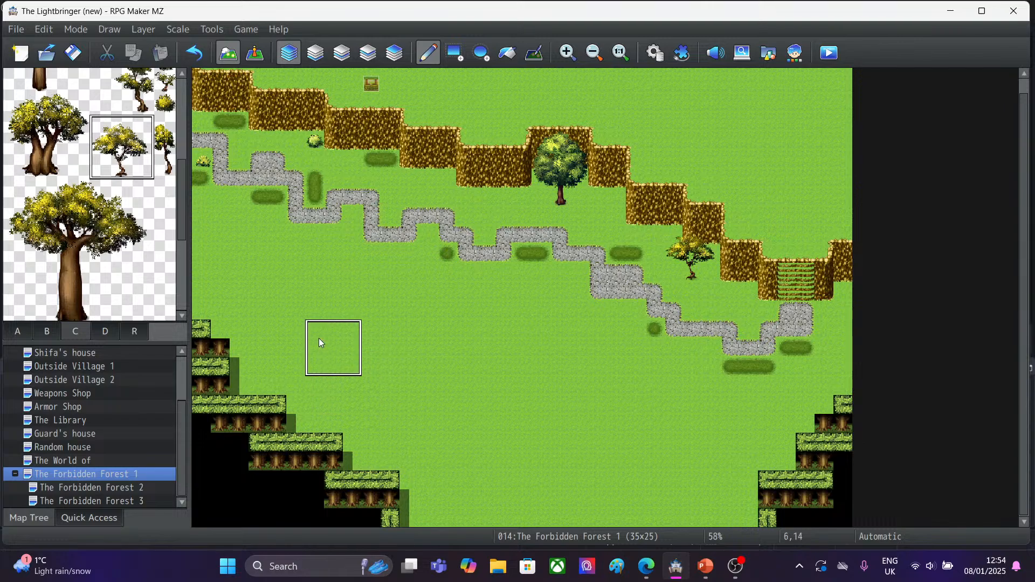
pyautogui.click(203, 290)
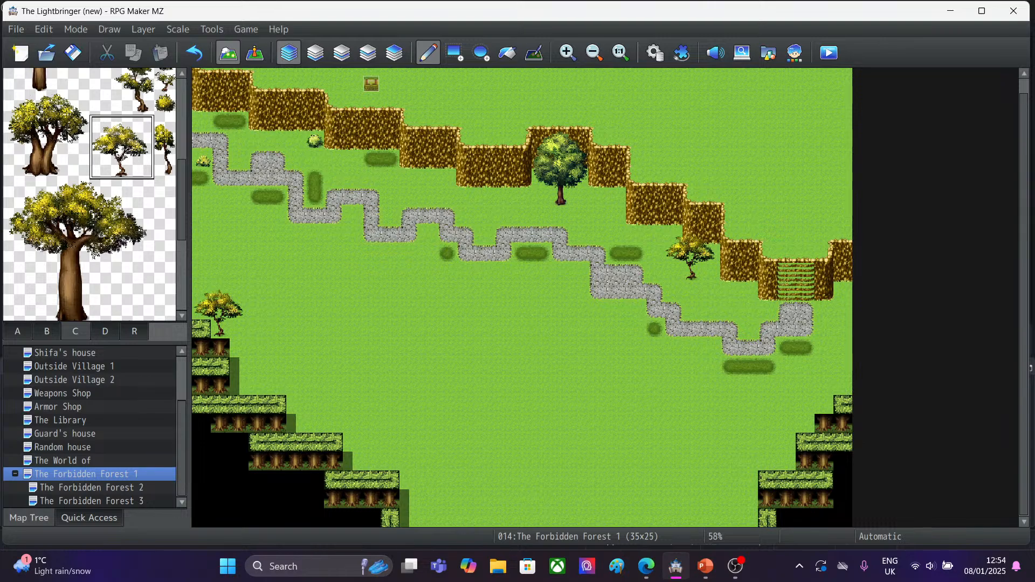
# Place the three-by-four leafy green tree from tileset B over the left hedge step at 5,17.
pyautogui.click(46, 331)
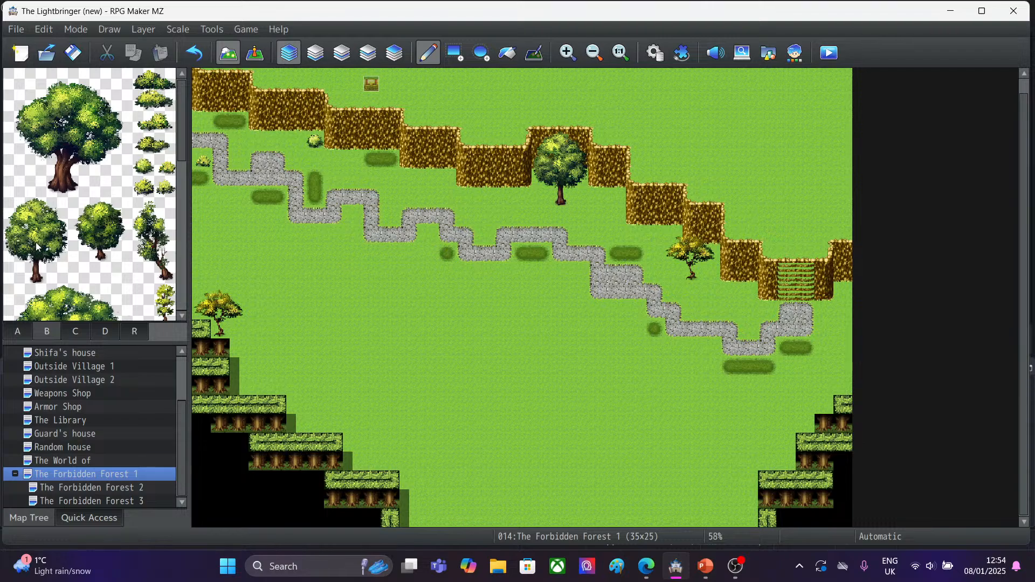
pyautogui.moveTo(15, 211); pyautogui.dragTo(48, 268)
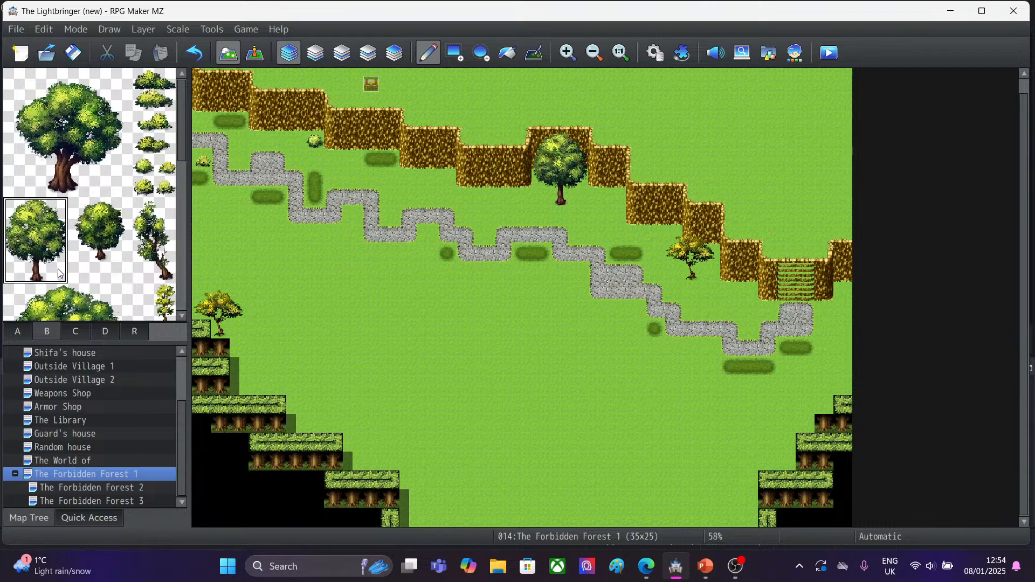
pyautogui.click(299, 382)
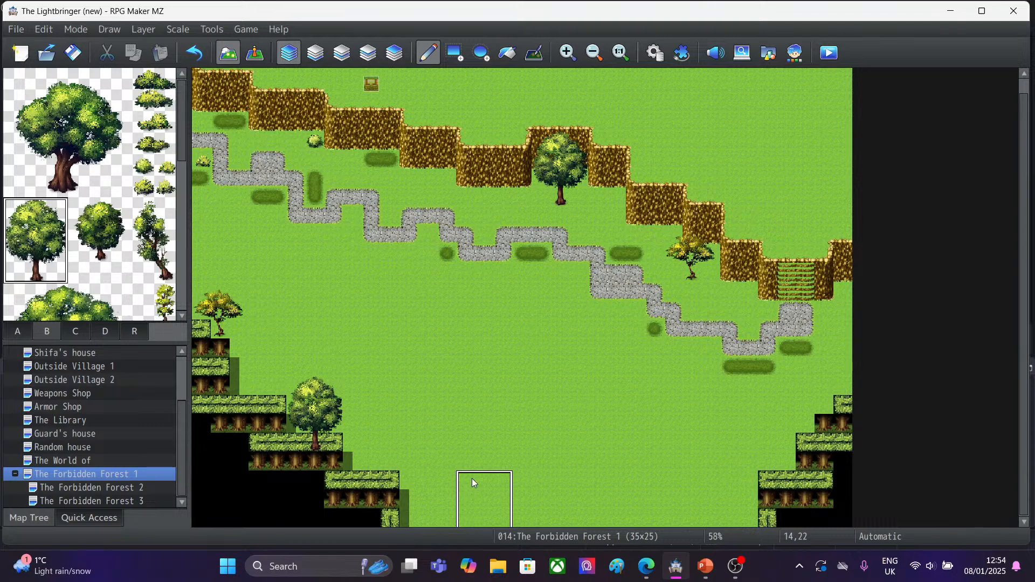
# Undo the leafy tree placement and try placing the tree at the same spot on layer 1.
pyautogui.click(190, 61)
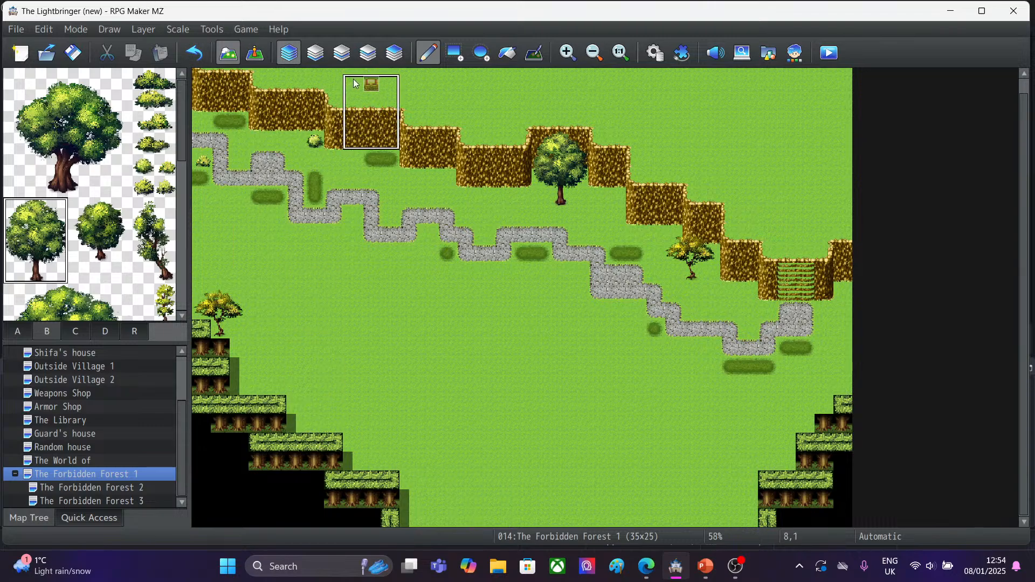
pyautogui.click(317, 54)
pyautogui.click(300, 389)
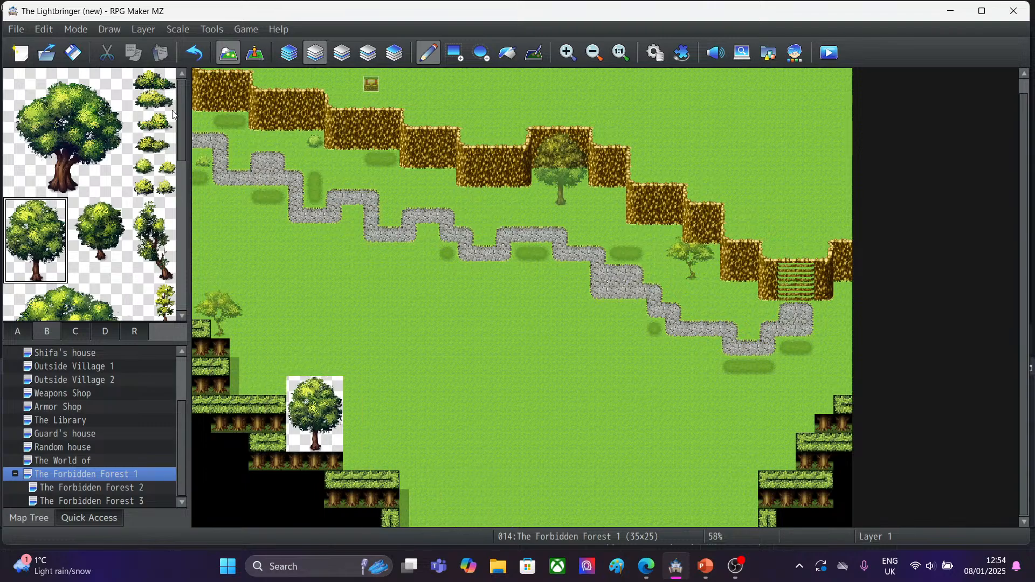
pyautogui.click(194, 56)
# Try placing the leafy tree at 5,17 on layer 2, return to automatic layer mode and undo the placement.
pyautogui.click(343, 54)
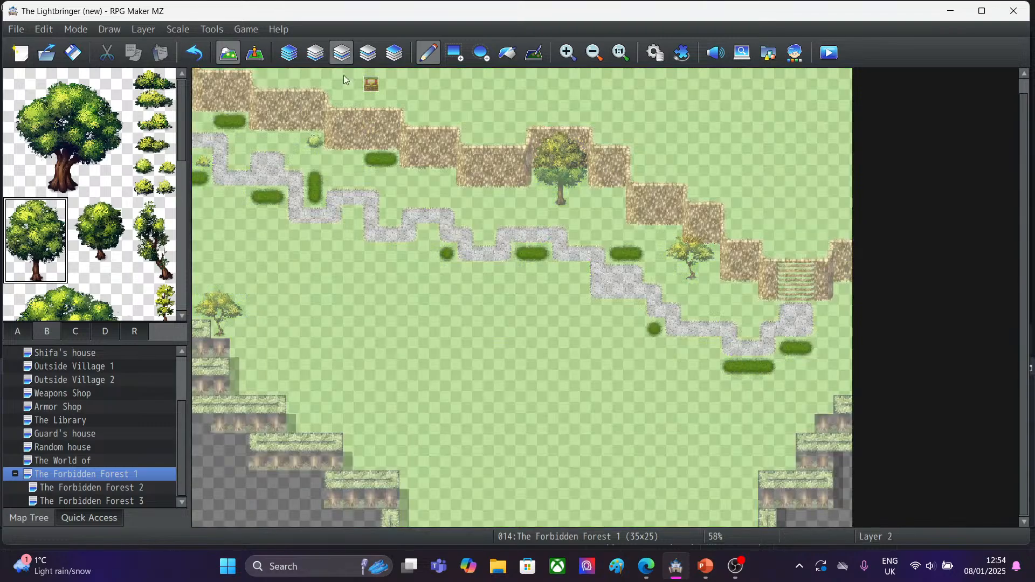
pyautogui.click(297, 396)
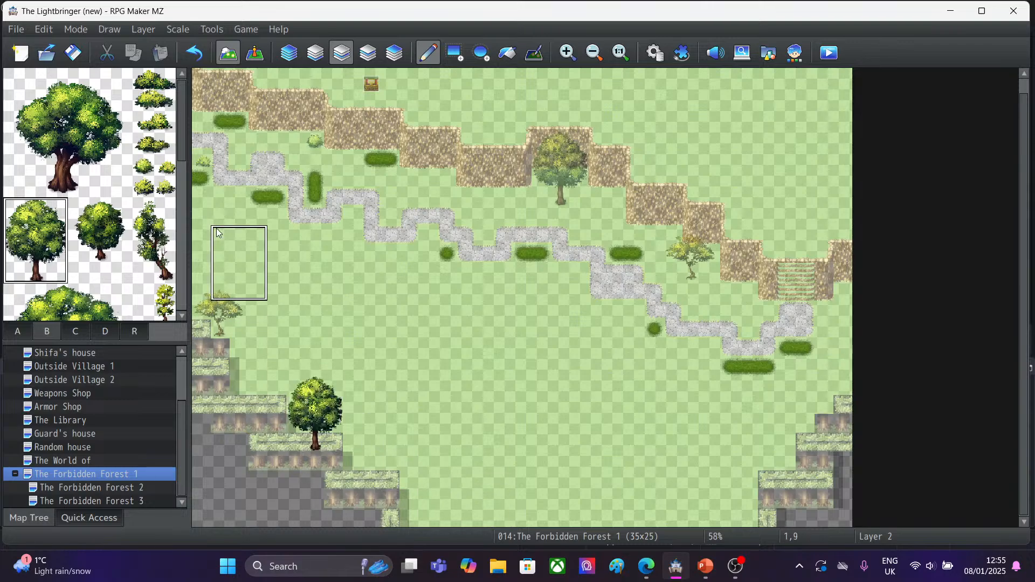
pyautogui.click(281, 52)
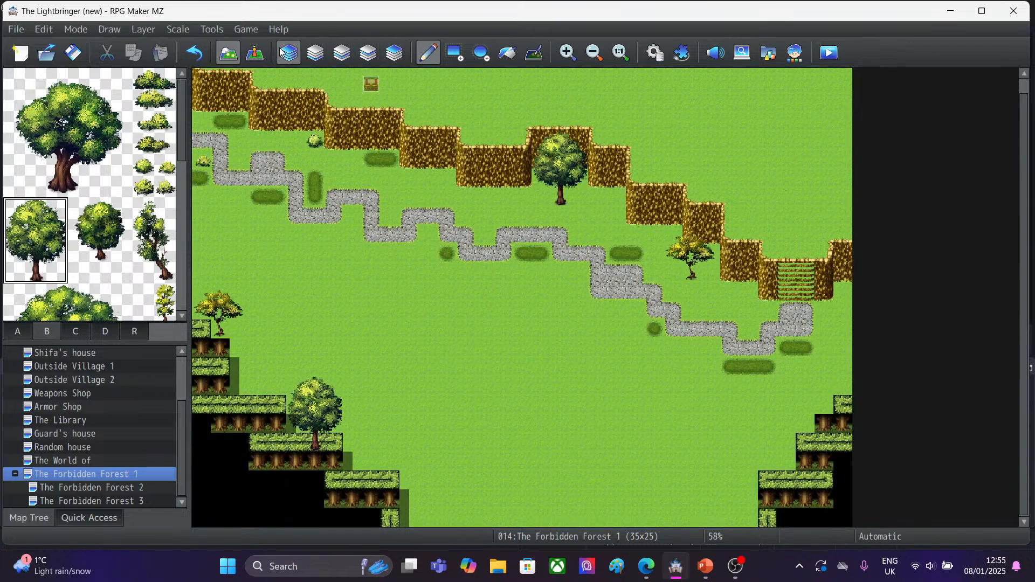
pyautogui.click(194, 52)
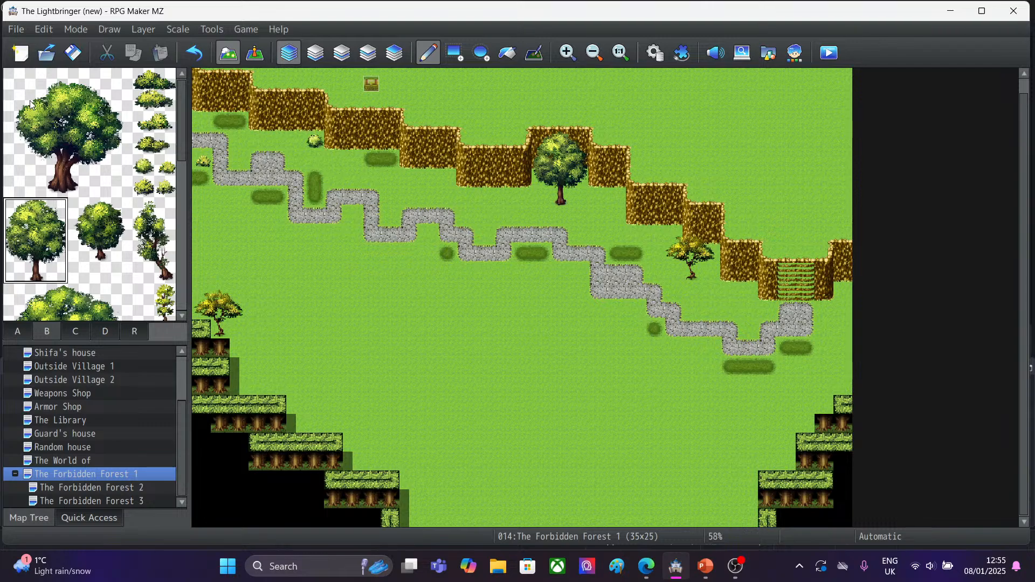
# Place the leafy tree again at 5,17 and cover its trunk with foliage-and-trunk hedge tiles at 6,20.
pyautogui.click(293, 383)
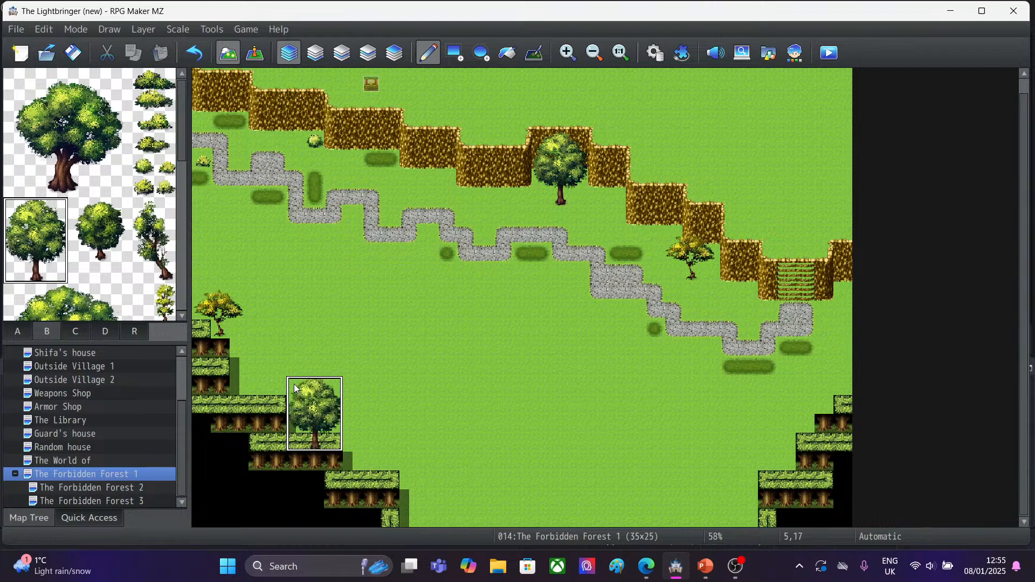
pyautogui.click(20, 330)
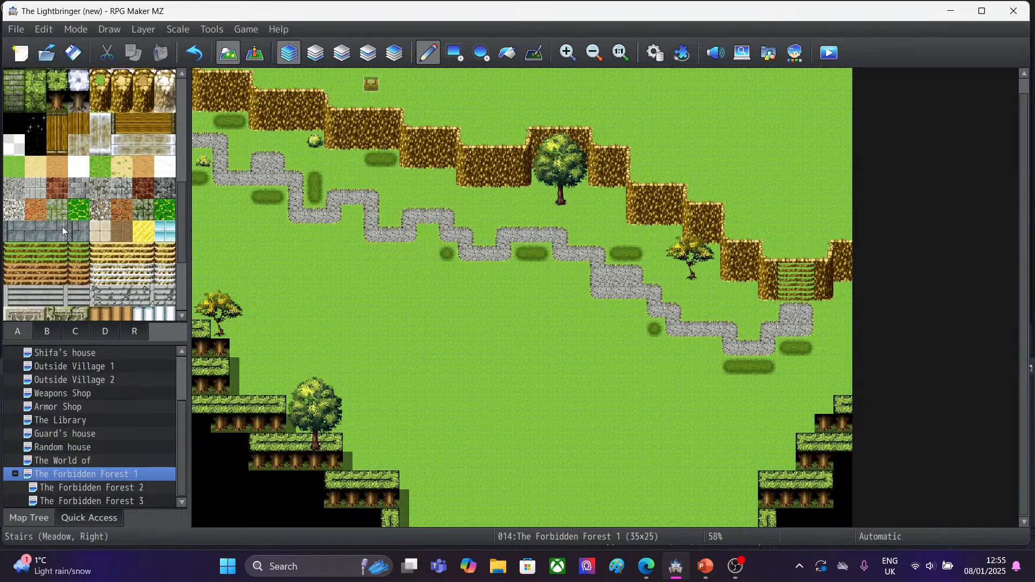
pyautogui.moveTo(56, 81); pyautogui.dragTo(57, 101)
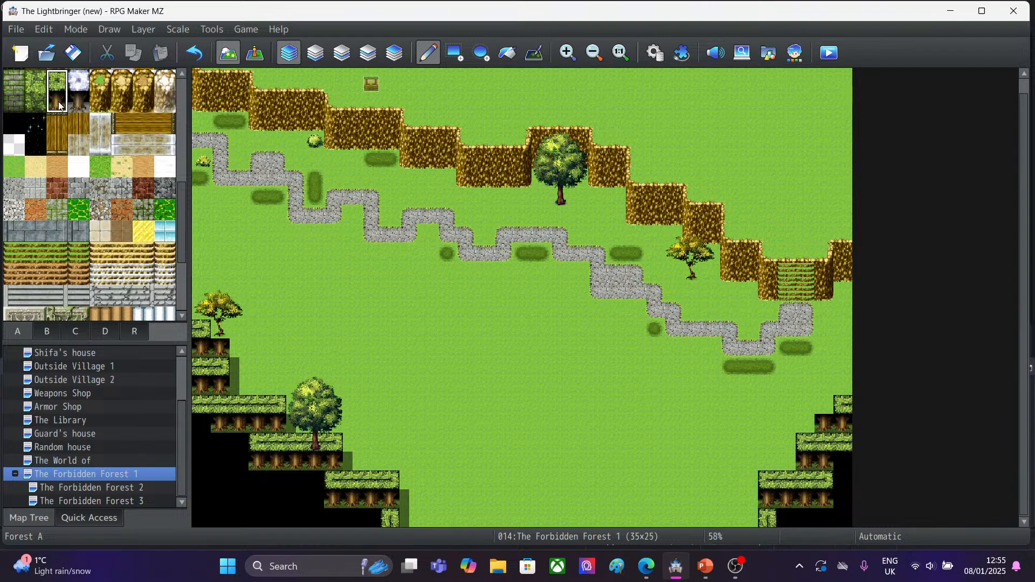
pyautogui.click(311, 439)
# Place the slender two-by-four leaning tree from tileset B behind the left hedge at 2,15.
pyautogui.click(47, 332)
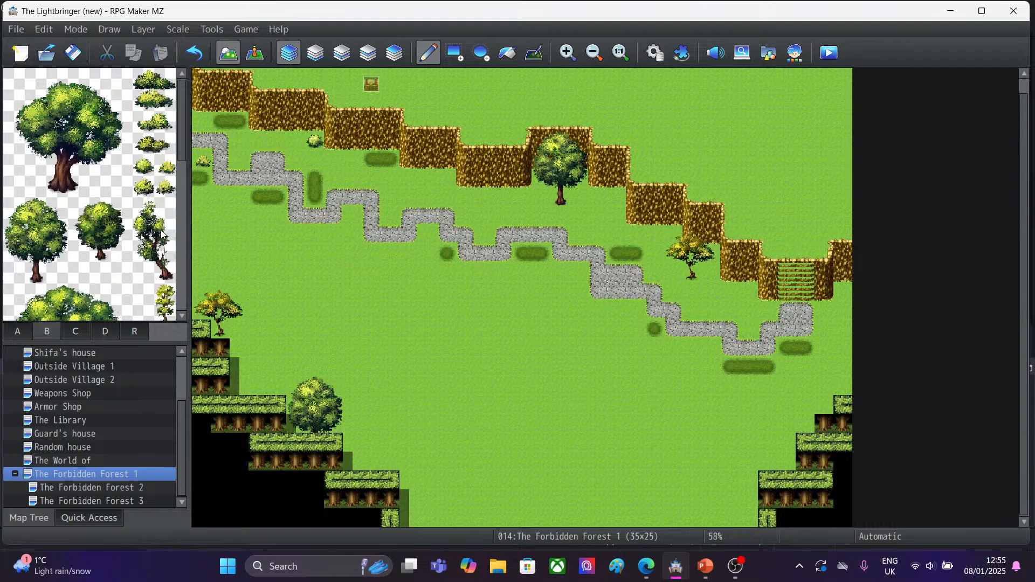
pyautogui.moveTo(152, 217); pyautogui.dragTo(165, 274)
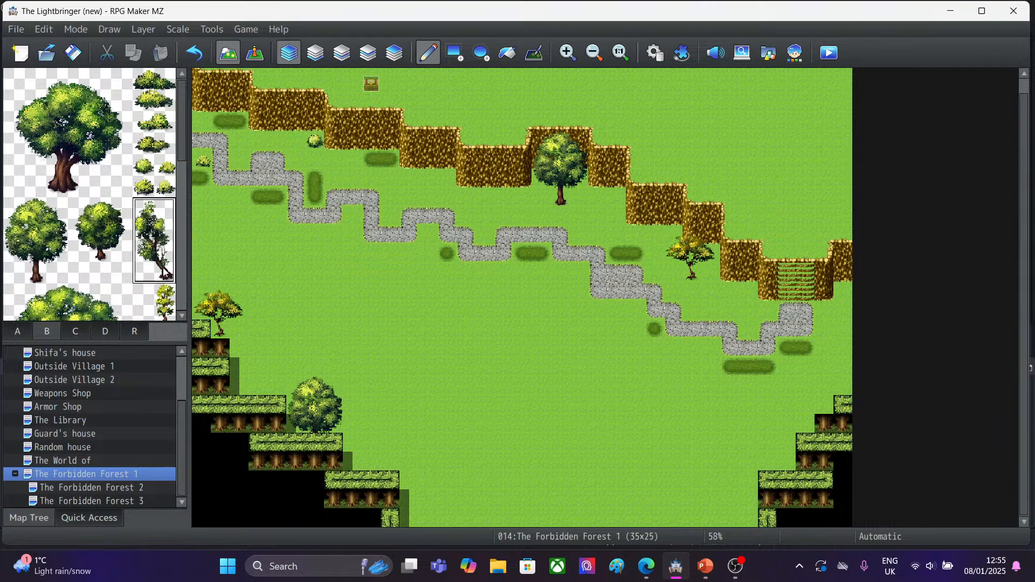
pyautogui.click(246, 363)
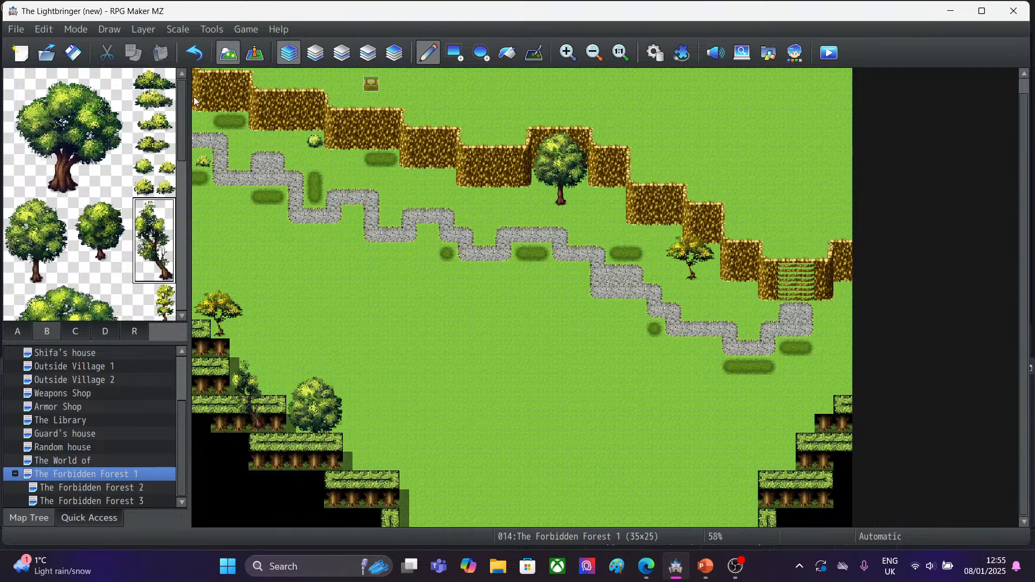
pyautogui.click(193, 54)
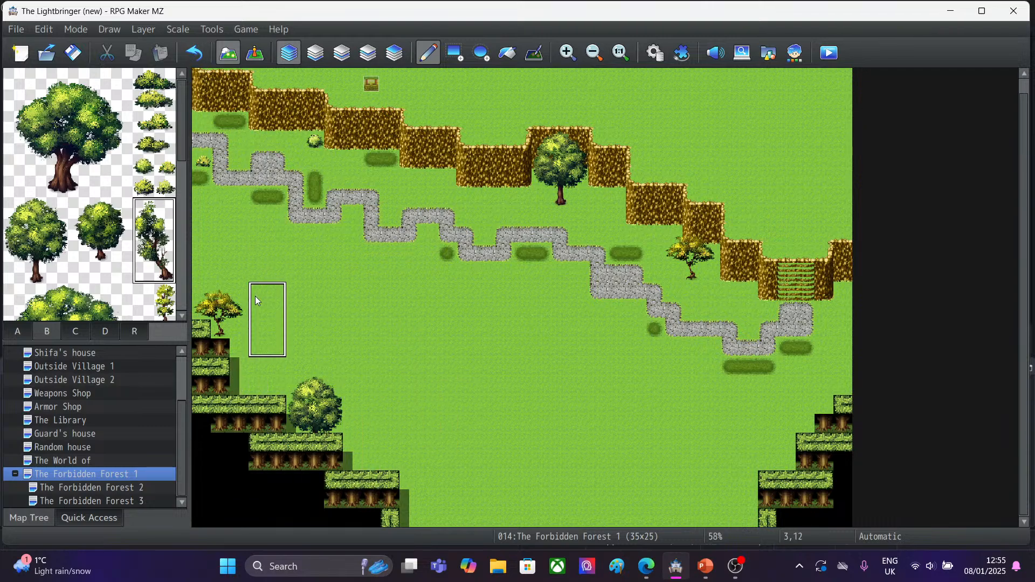
pyautogui.click(246, 349)
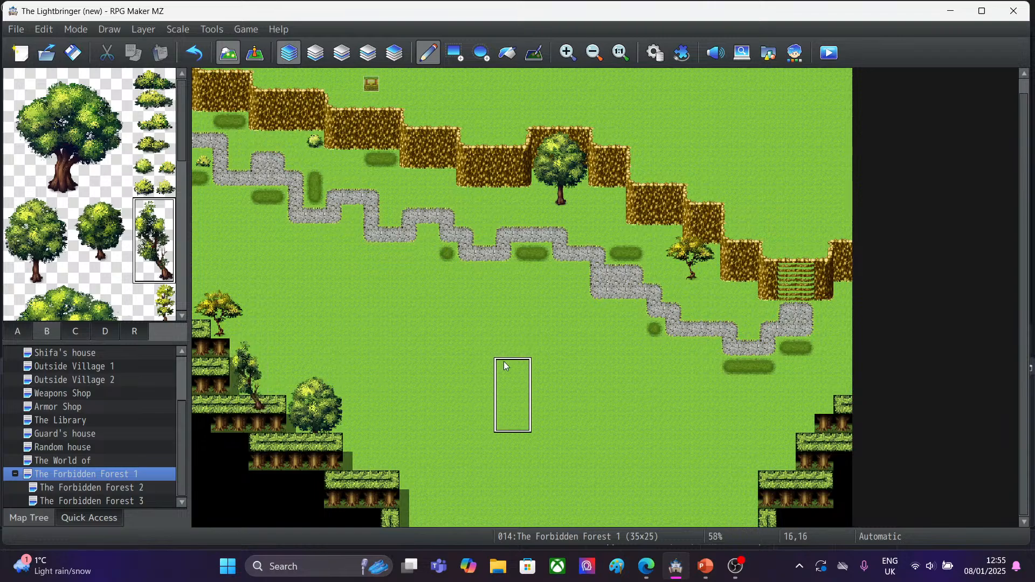
# Paint a foliage tile from tileset A over the slender tree's trunk base at 3,18.
pyautogui.click(18, 331)
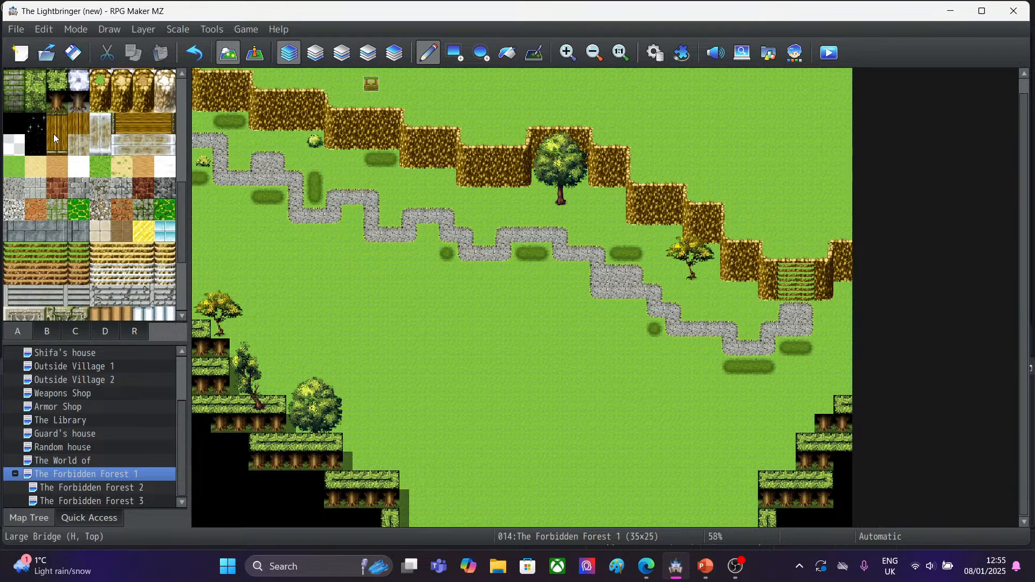
pyautogui.click(58, 81)
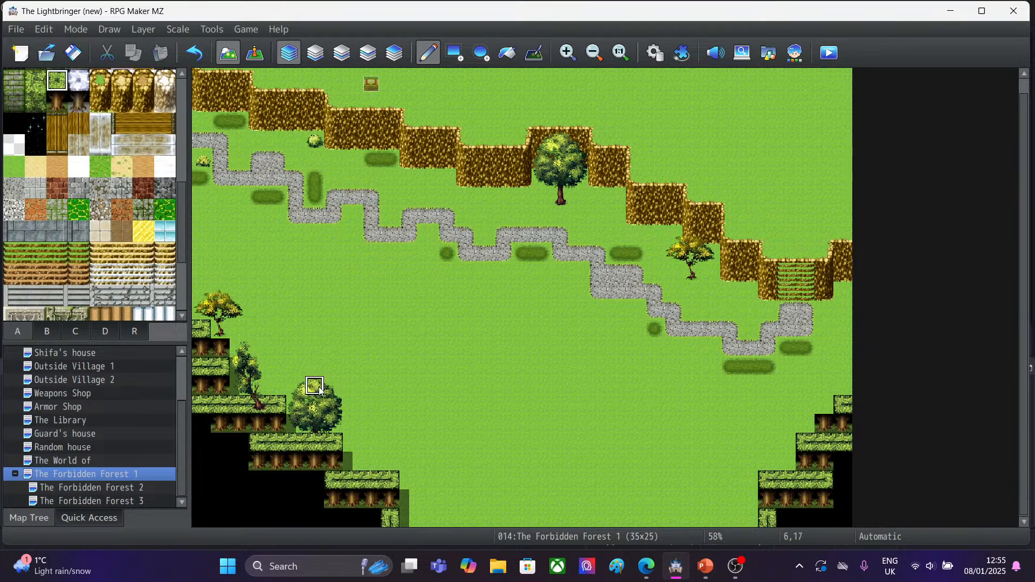
pyautogui.click(258, 405)
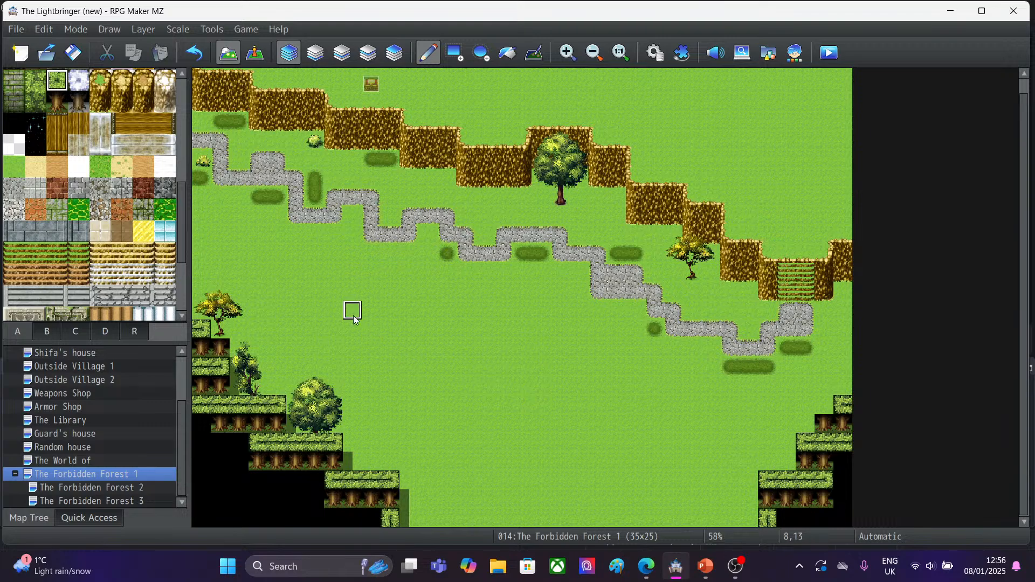
# Place the bright green two-by-two round tree from tileset D against the upper cliff at 12,5.
pyautogui.click(47, 332)
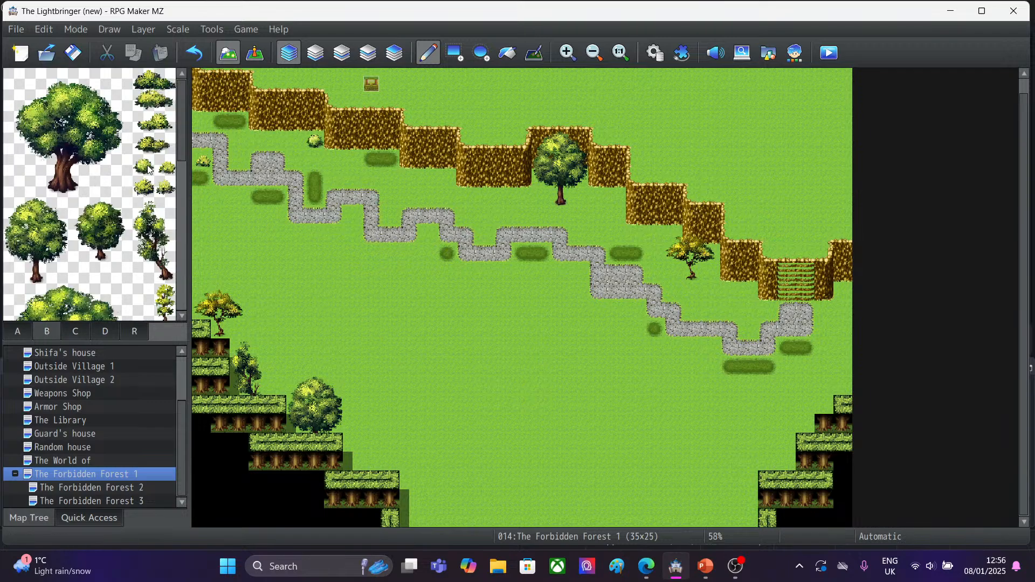
pyautogui.moveTo(179, 138); pyautogui.dragTo(185, 243)
pyautogui.click(98, 332)
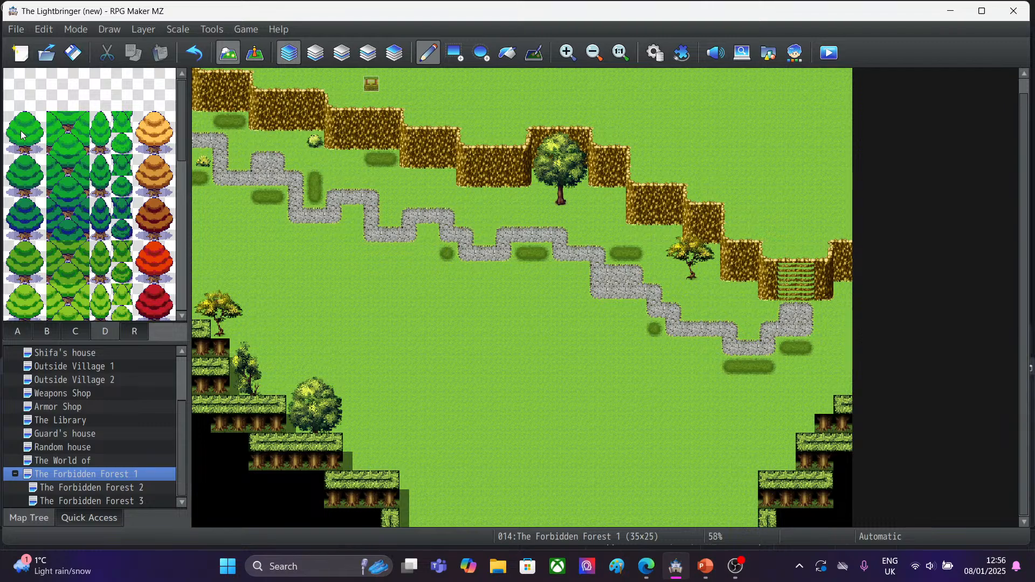
pyautogui.moveTo(16, 121); pyautogui.dragTo(31, 143)
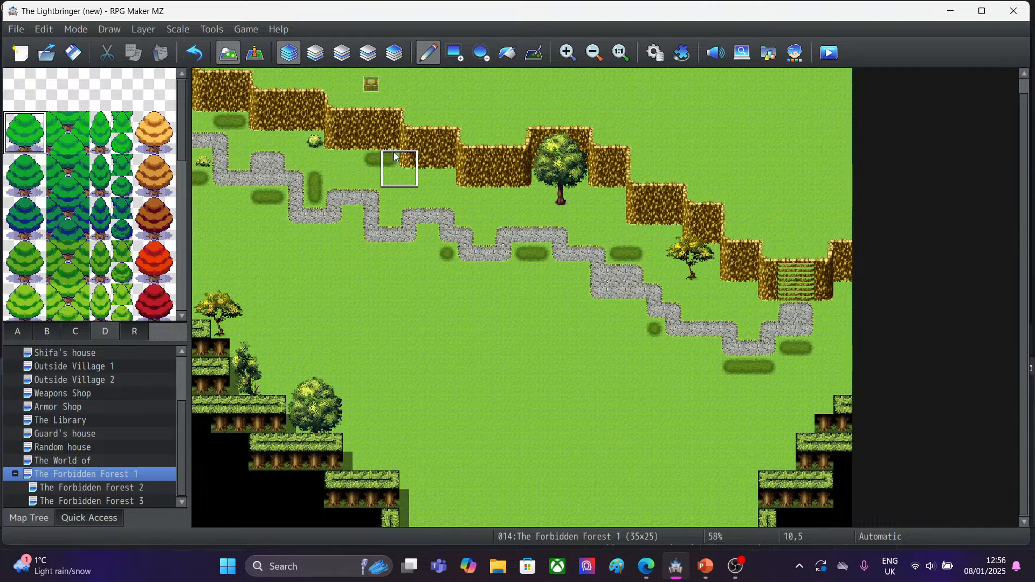
pyautogui.click(438, 159)
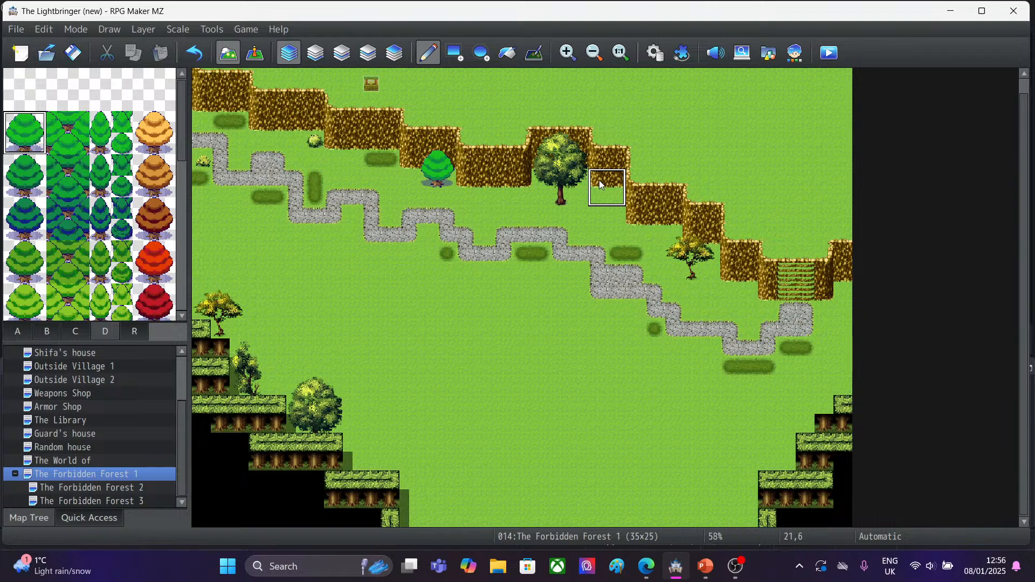
# Try the blue-green and the dark green round trees behind the left hedge at 9,20, undoing each placement.
pyautogui.click(20, 213)
pyautogui.moveTo(20, 213); pyautogui.dragTo(37, 231)
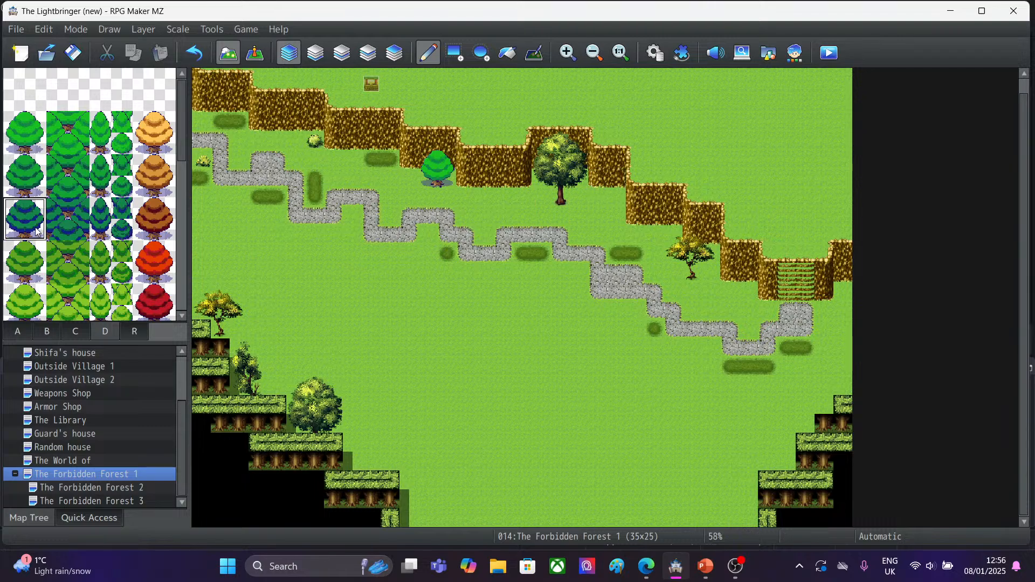
pyautogui.click(370, 455)
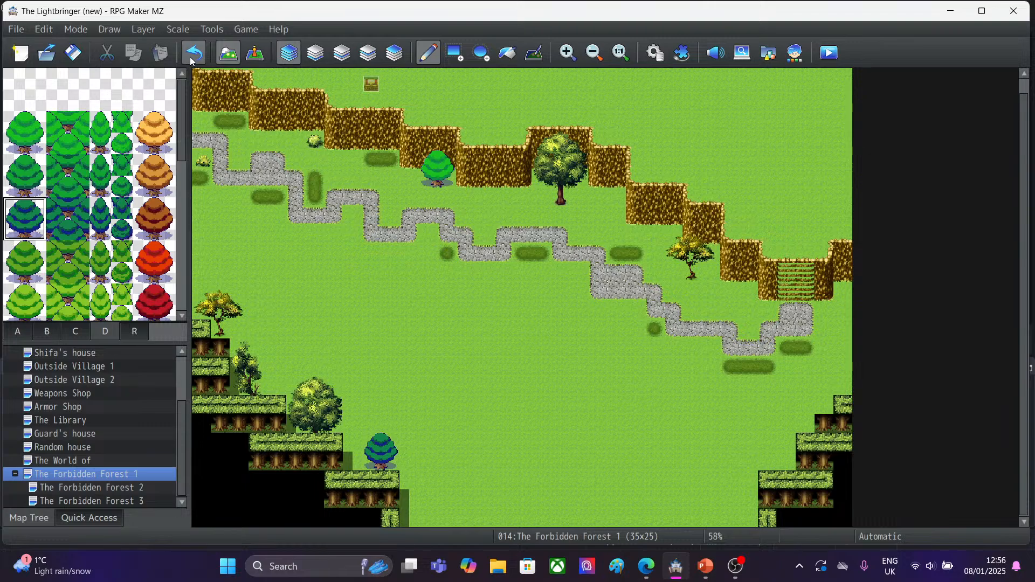
pyautogui.click(16, 169)
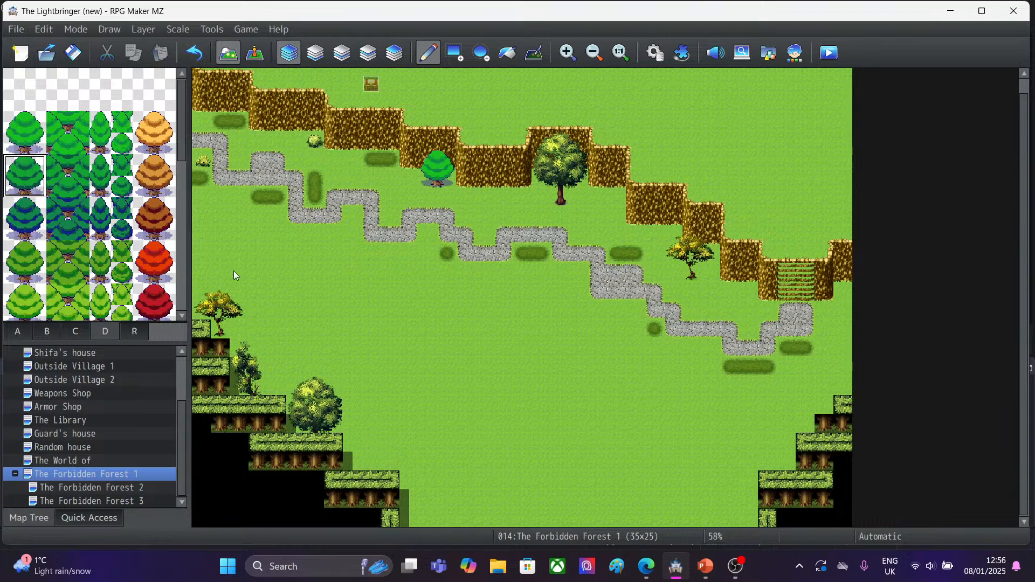
pyautogui.click(367, 442)
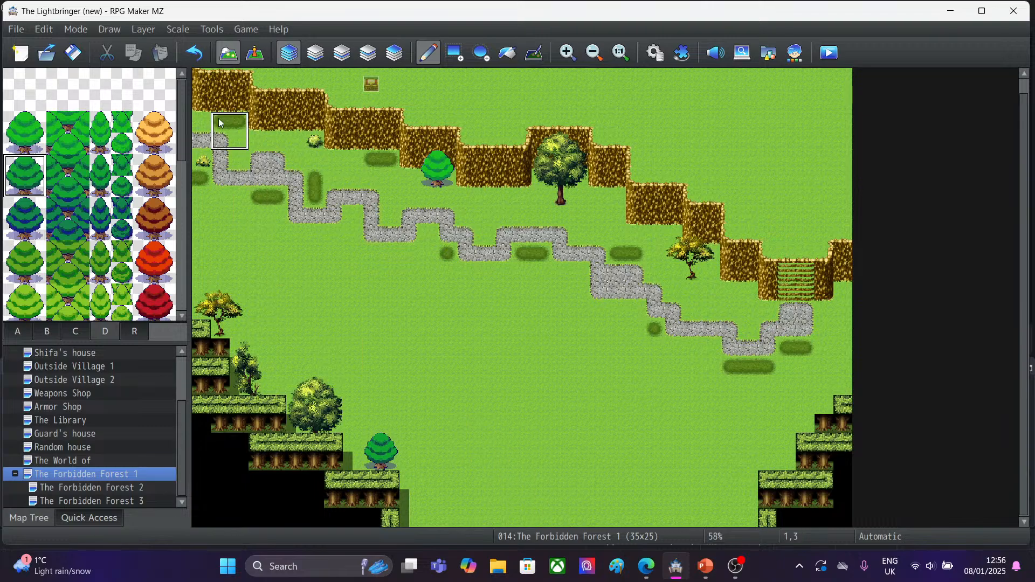
pyautogui.click(194, 53)
# Place the bright green round tree behind the left hedge at 9,20 and again by the upper-left cliff at 0,2.
pyautogui.click(12, 121)
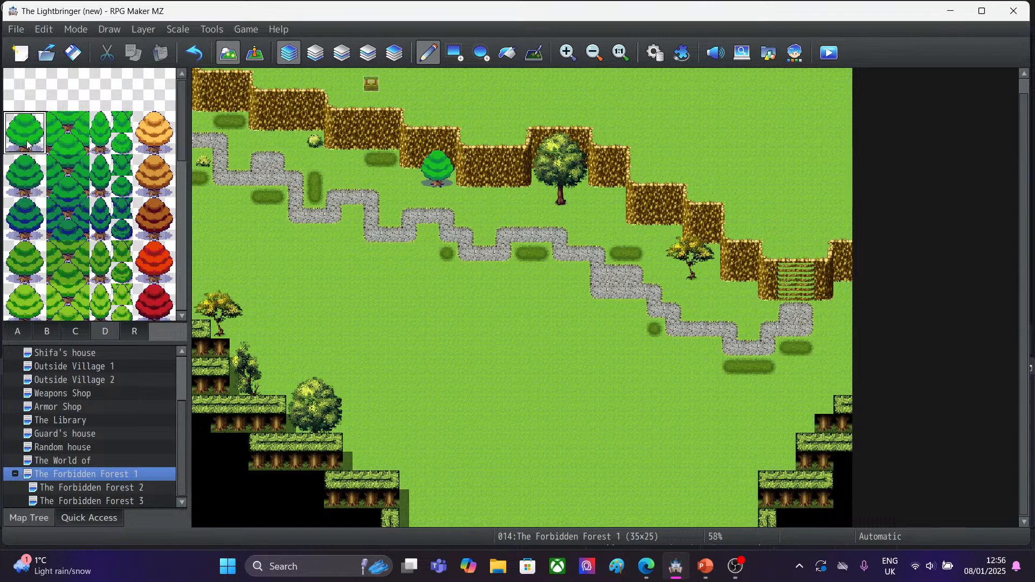
pyautogui.click(373, 441)
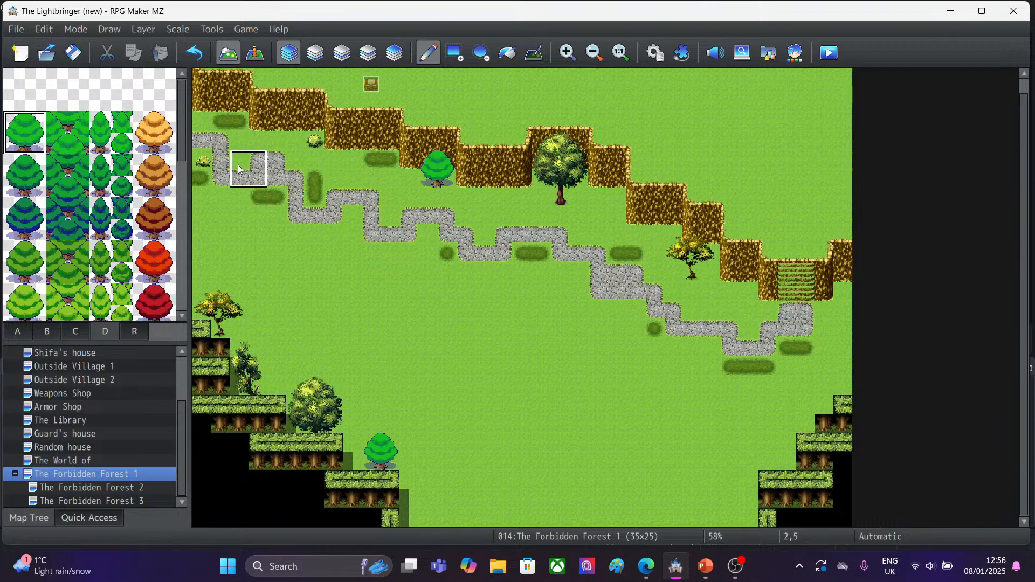
pyautogui.click(205, 113)
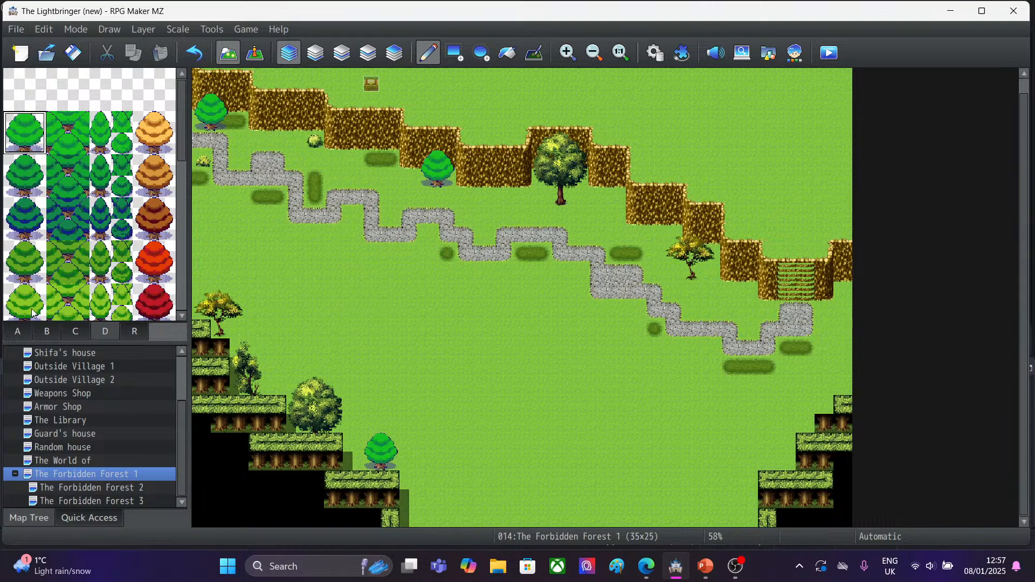
# Paint an irregular pond with tileset A's grass-edged water tile beside the left hedge, spanning about columns 12 to 16 from row 18 down.
pyautogui.click(58, 331)
pyautogui.click(81, 338)
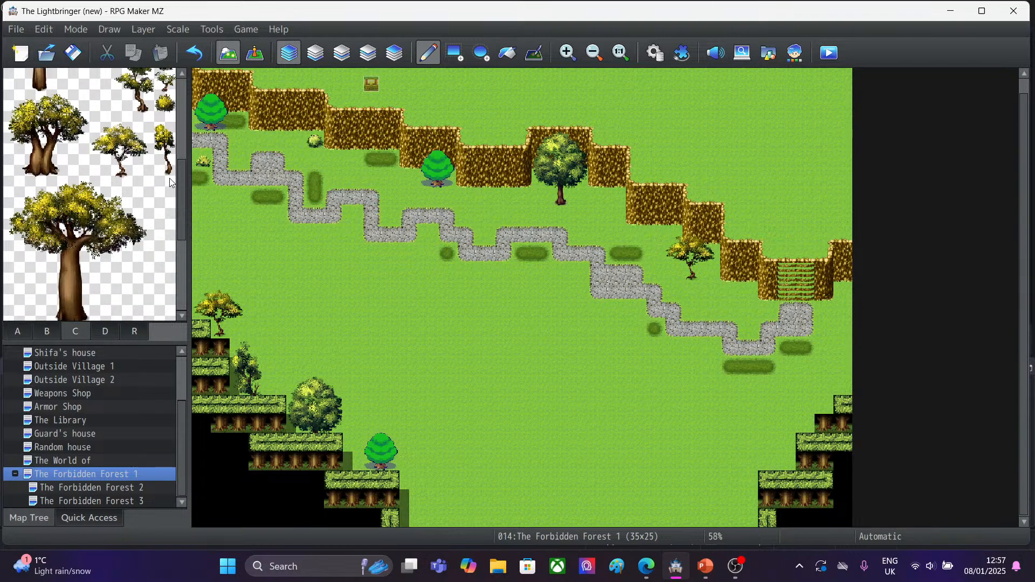
pyautogui.moveTo(182, 189); pyautogui.dragTo(181, 95)
pyautogui.click(17, 332)
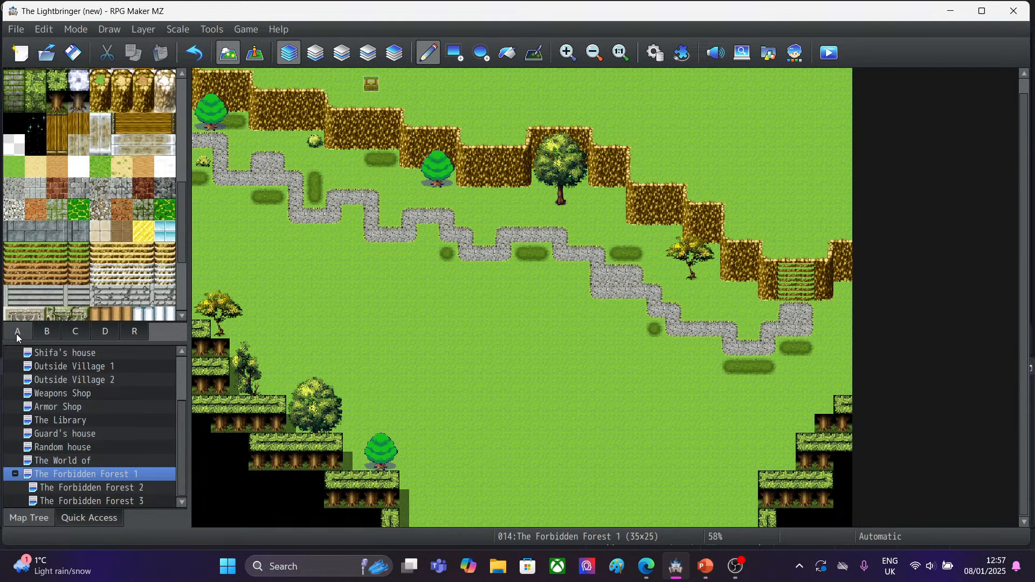
pyautogui.moveTo(185, 194); pyautogui.dragTo(193, 100)
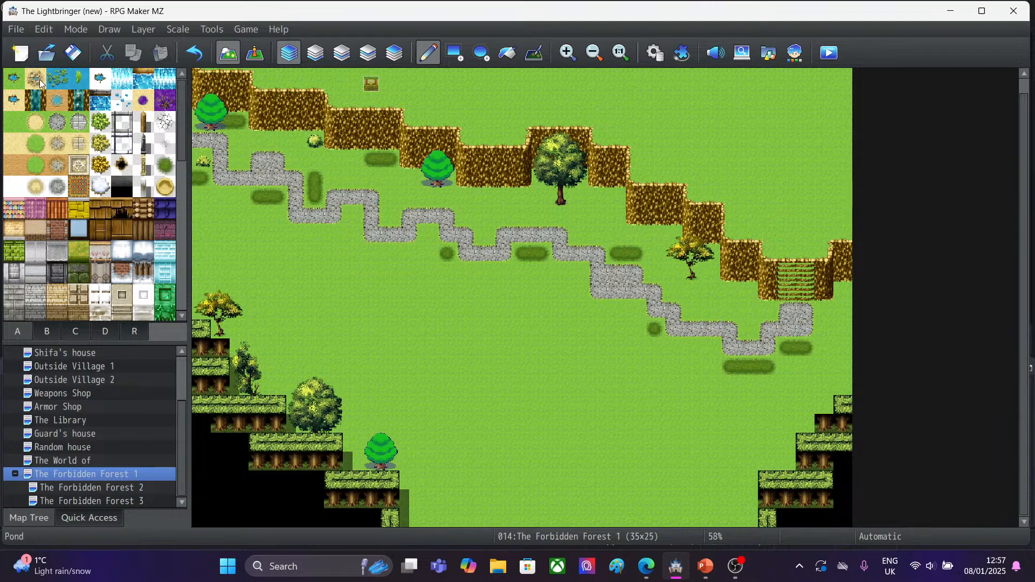
pyautogui.click(6, 79)
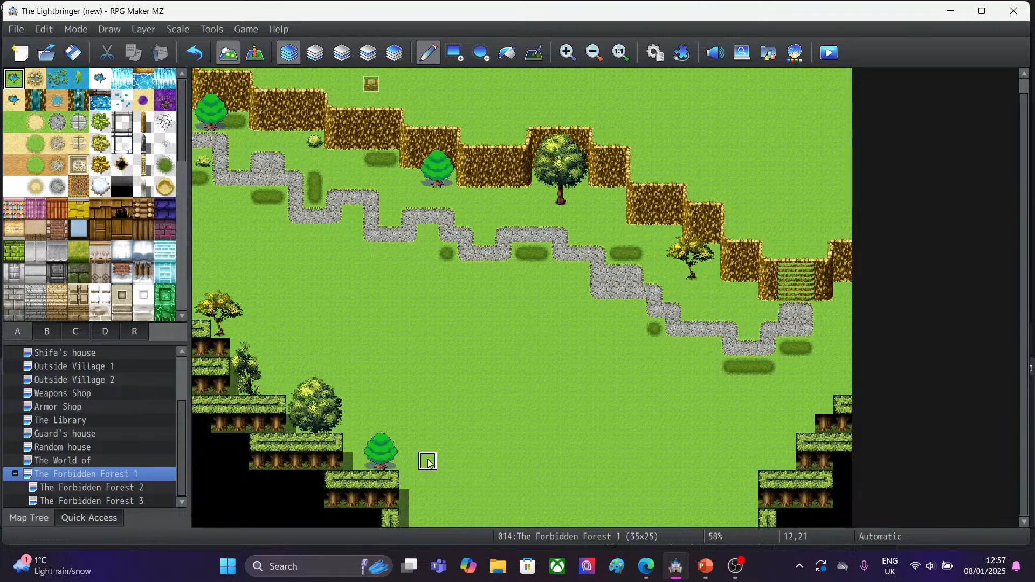
pyautogui.moveTo(429, 441); pyautogui.dragTo(482, 425)
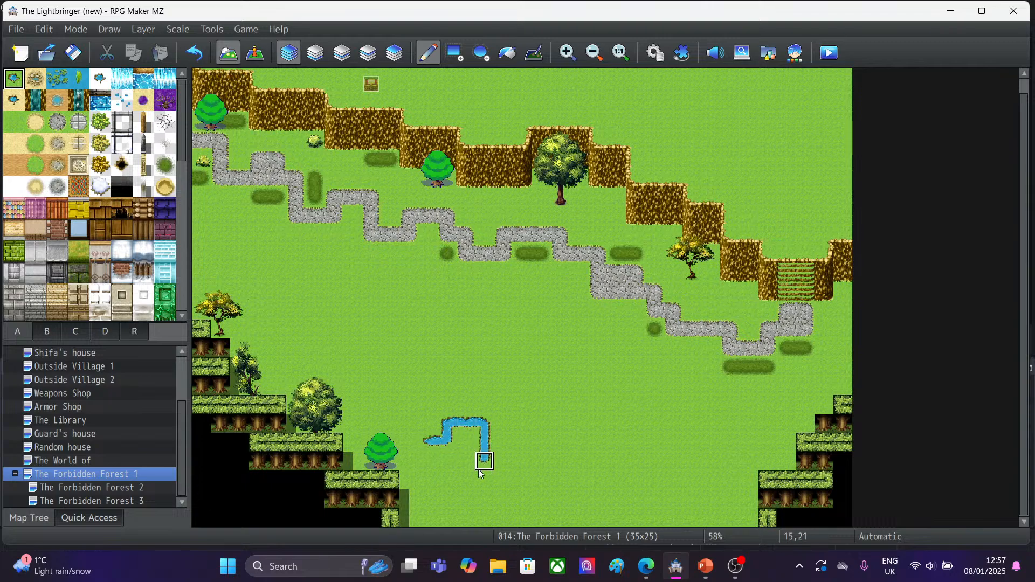
pyautogui.moveTo(481, 472)
pyautogui.mouseDown()
pyautogui.moveTo(502, 485)
pyautogui.moveTo(485, 517)
pyautogui.moveTo(447, 496)
pyautogui.moveTo(440, 515)
pyautogui.moveTo(436, 458)
pyautogui.moveTo(483, 497)
pyautogui.moveTo(464, 437)
pyautogui.mouseUp()
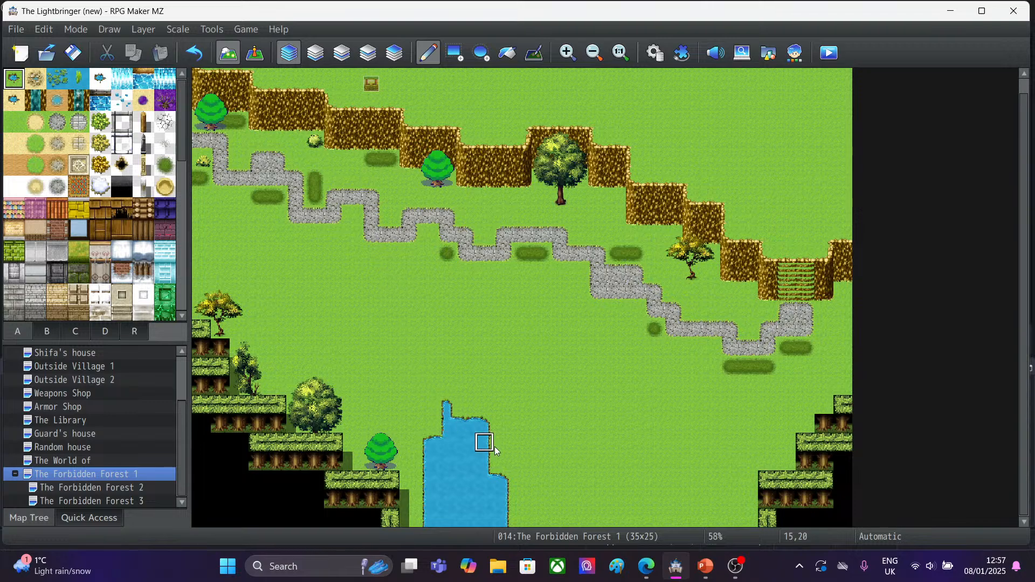
pyautogui.click(446, 407)
pyautogui.click(462, 422)
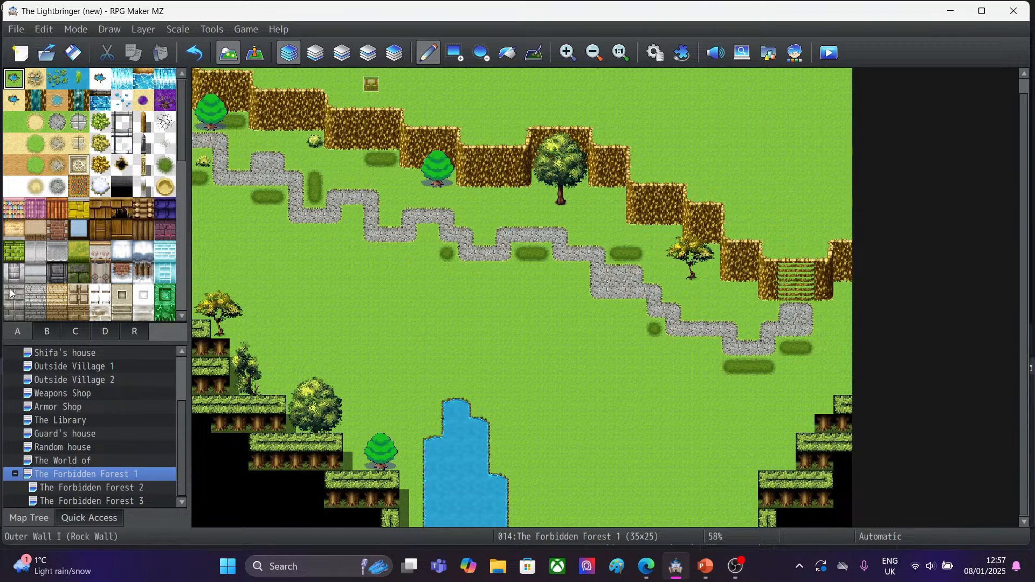
# Check the live chat in the browser's YouTube Studio page and return to RPG Maker MZ.
pyautogui.click(70, 332)
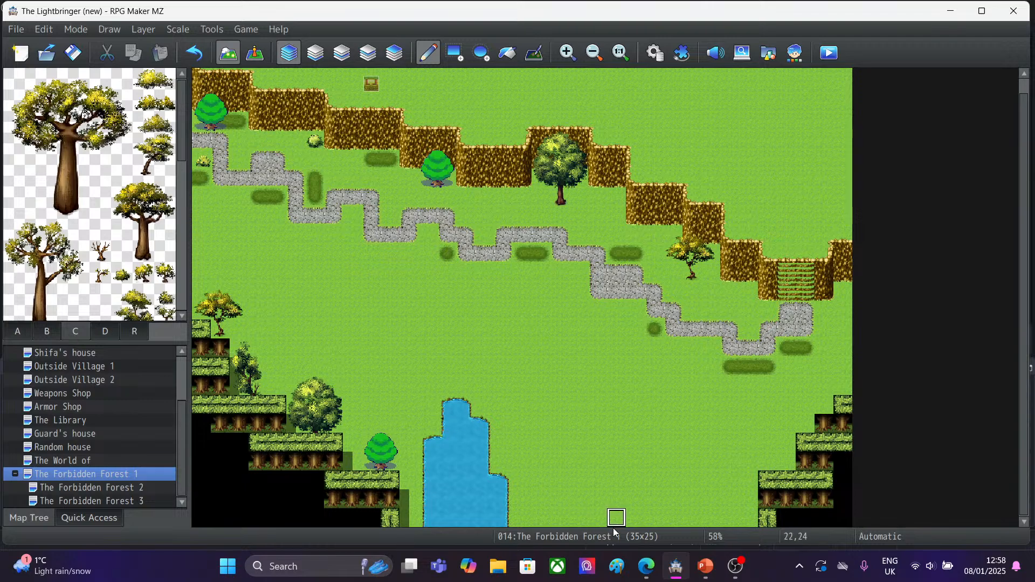
pyautogui.click(646, 566)
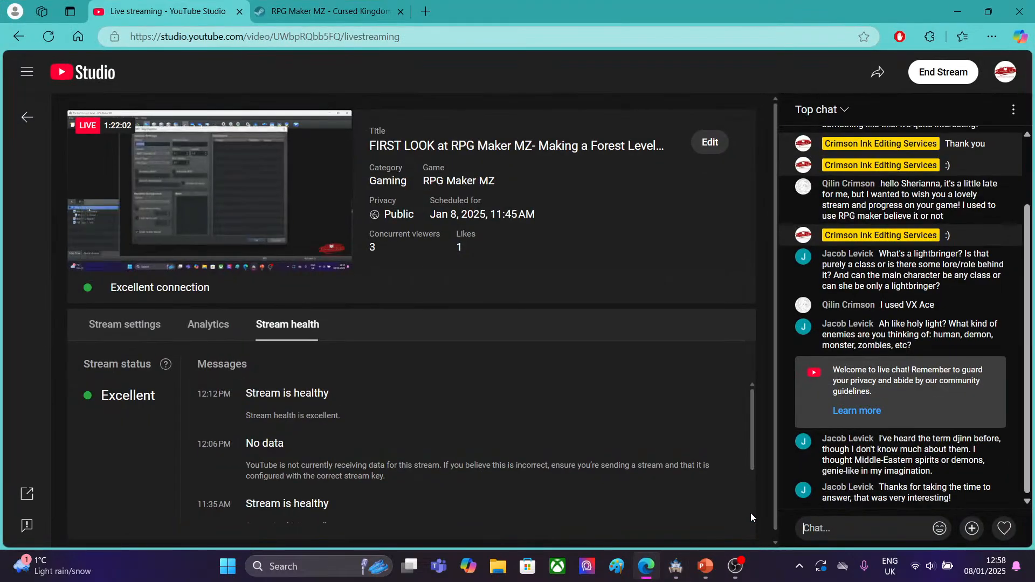
pyautogui.click(957, 11)
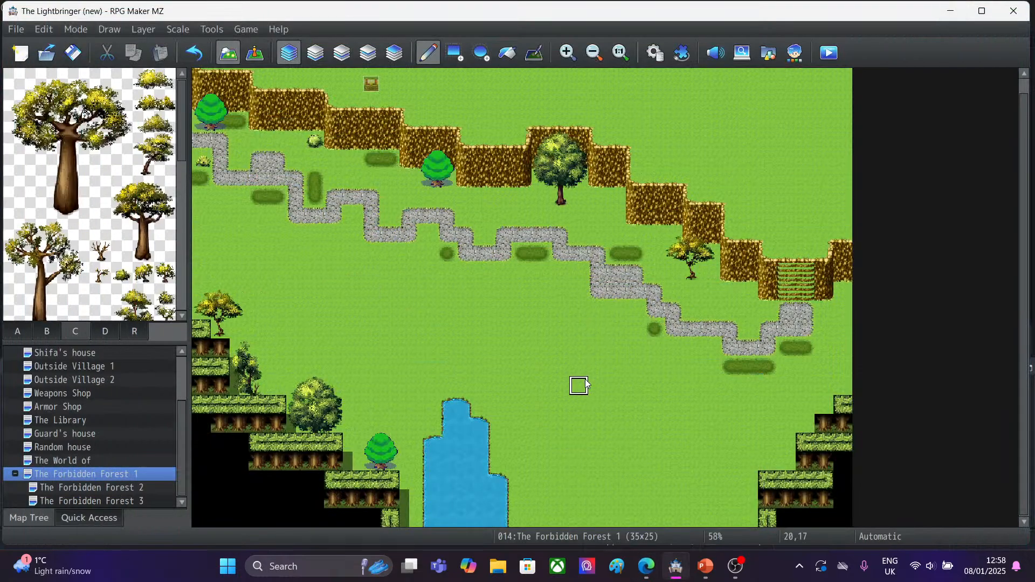
# Try a two-tile-wide block of the Ledge A (Meadow) top and wall tiles from tileset A at 10,14.
pyautogui.click(29, 331)
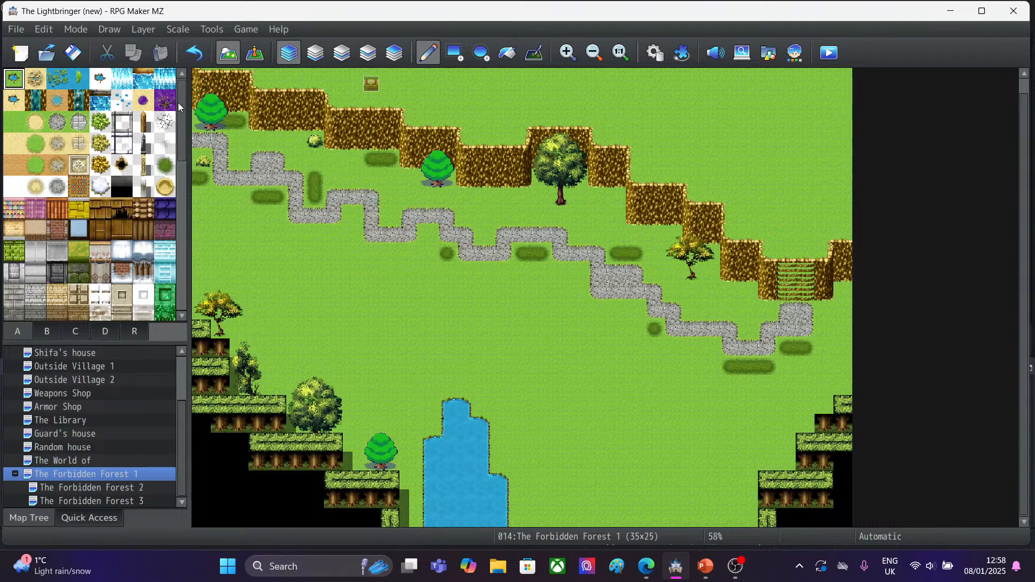
pyautogui.moveTo(179, 103); pyautogui.dragTo(180, 195)
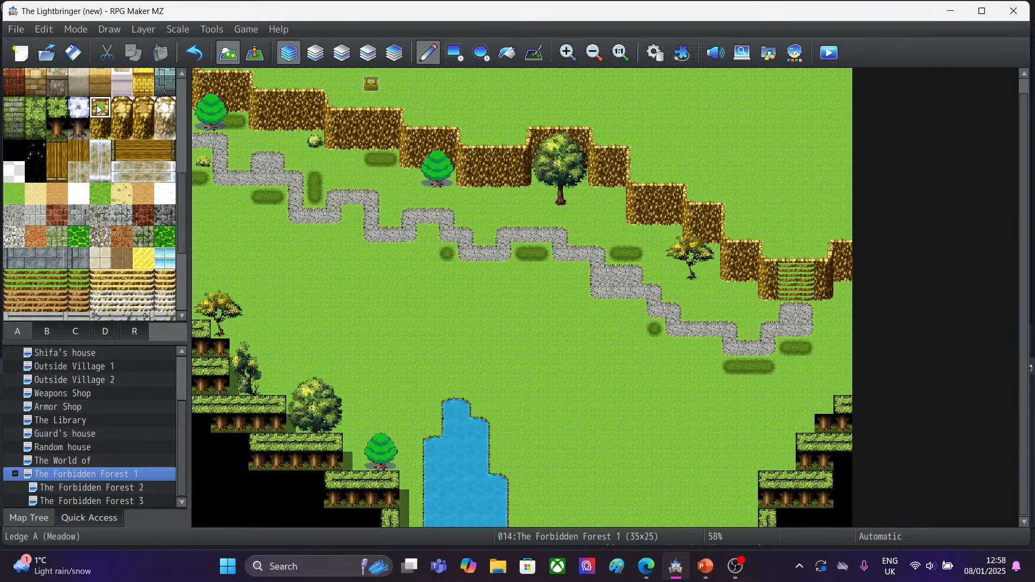
pyautogui.click(99, 123)
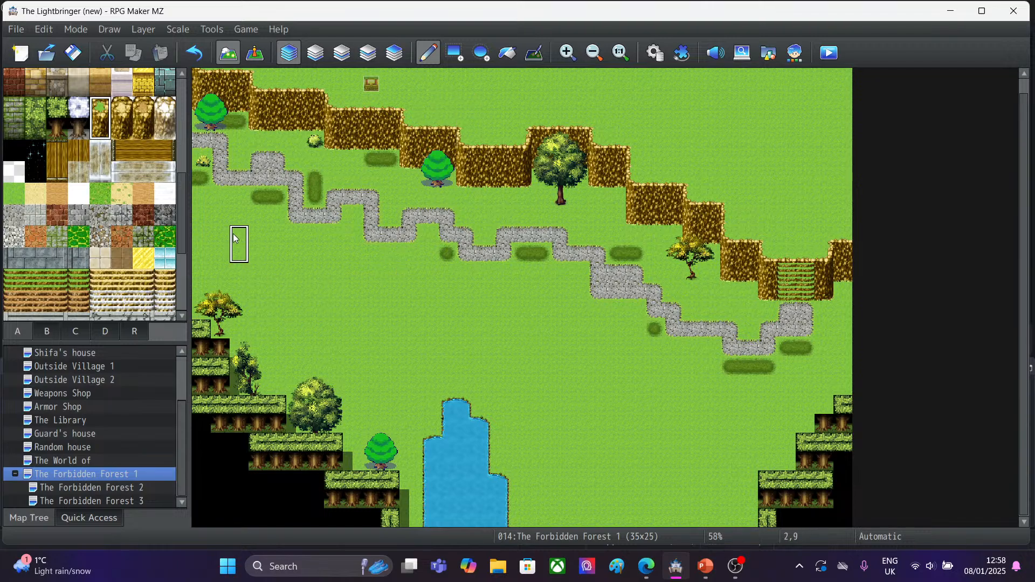
pyautogui.click(390, 334)
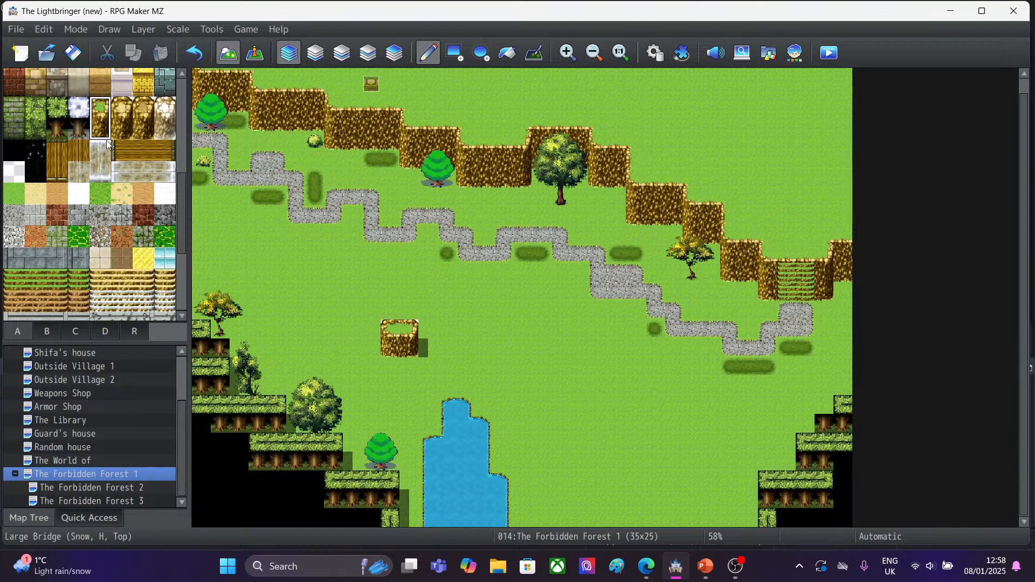
# Try covering the ledge block's top at 10,14 and the row above it with plain meadow ground on layer 2.
pyautogui.click(14, 194)
pyautogui.click(345, 59)
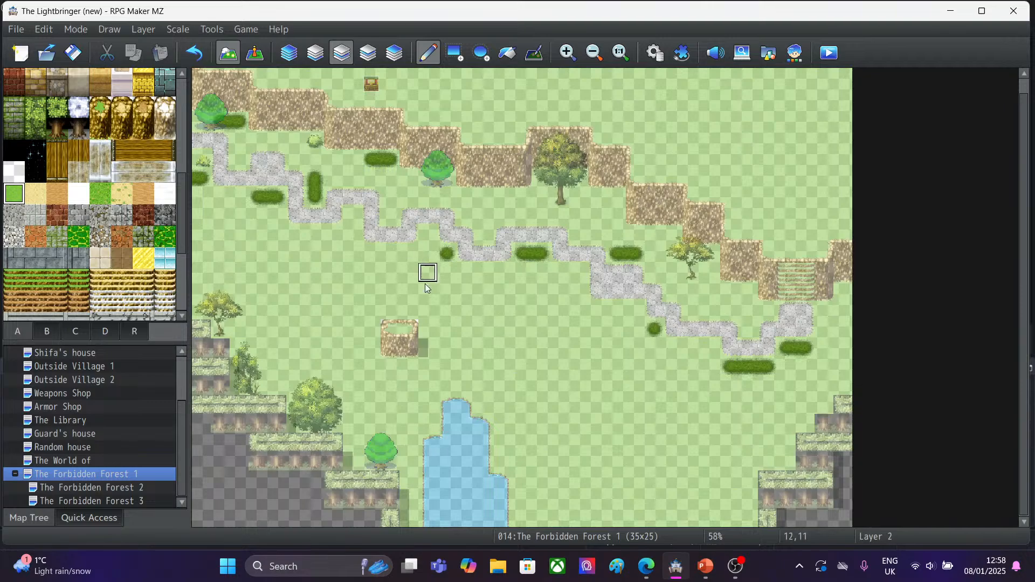
pyautogui.click(390, 310)
pyautogui.moveTo(385, 324)
pyautogui.mouseDown()
pyautogui.moveTo(407, 323)
pyautogui.moveTo(410, 305)
pyautogui.mouseUp()
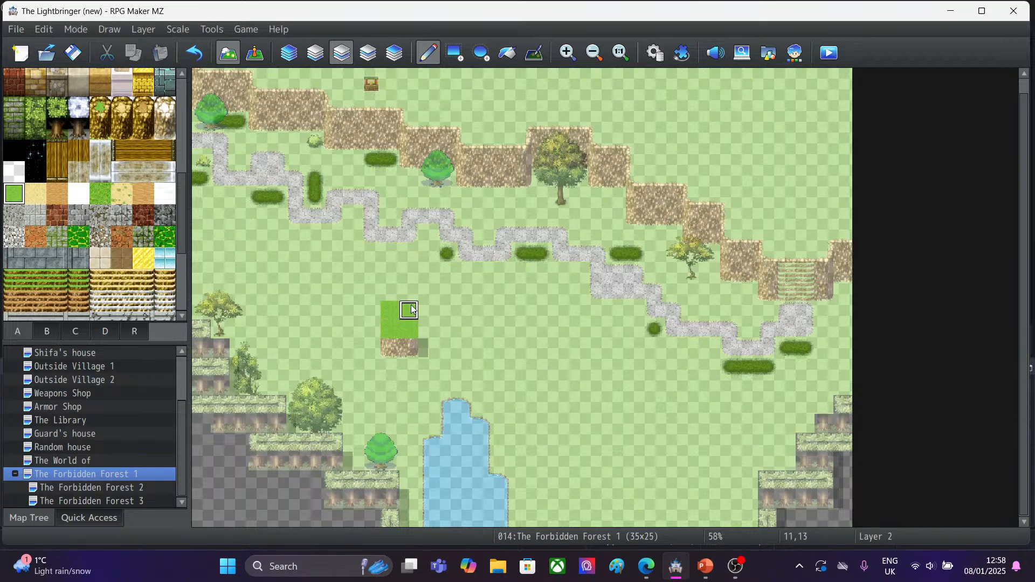
# Repaint the ledge top across 10,14 and 11,14 in automatic layer mode, and undo the whole trial block.
pyautogui.click(289, 53)
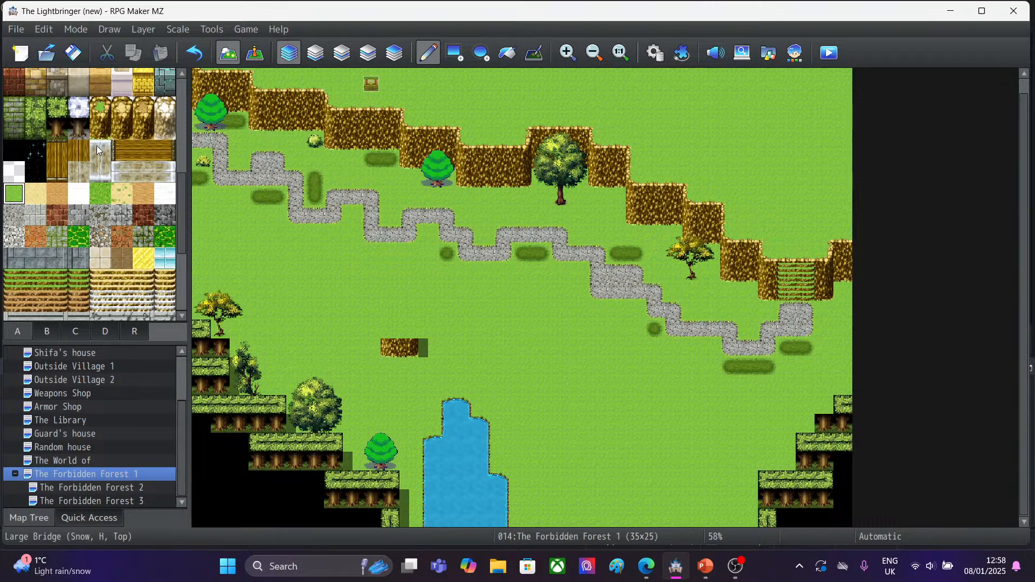
pyautogui.click(100, 107)
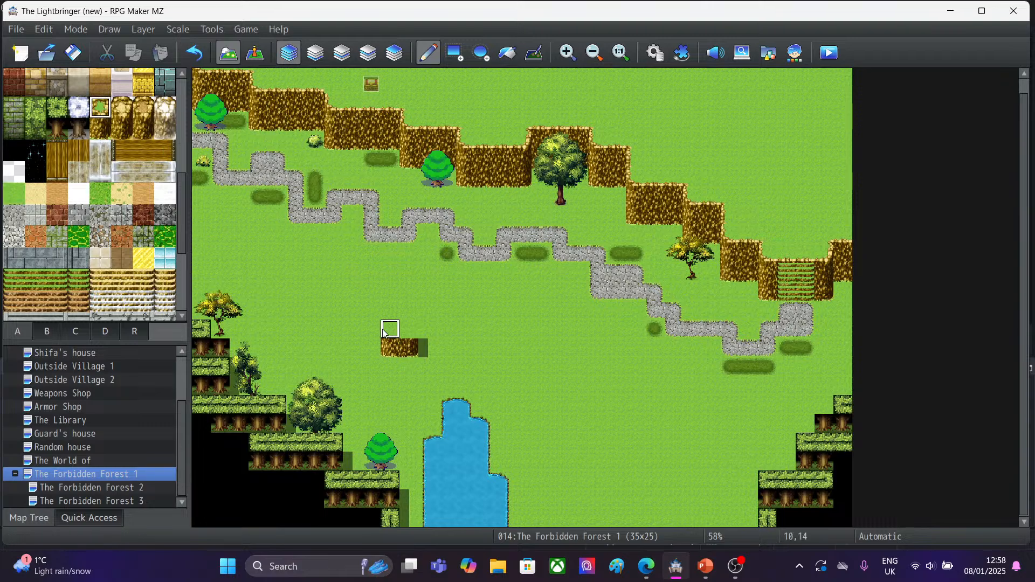
pyautogui.moveTo(384, 329); pyautogui.dragTo(409, 331)
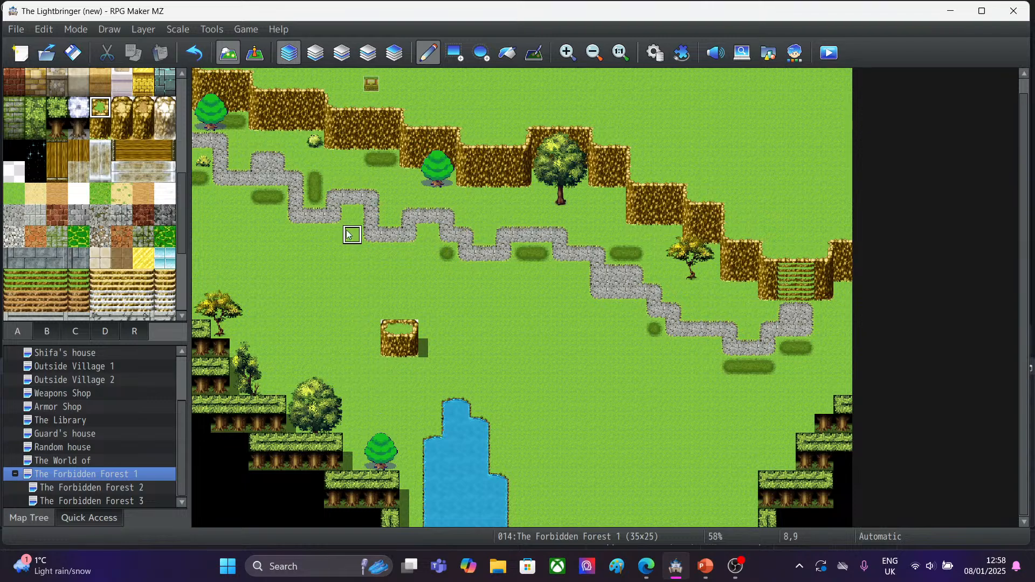
pyautogui.click(195, 54)
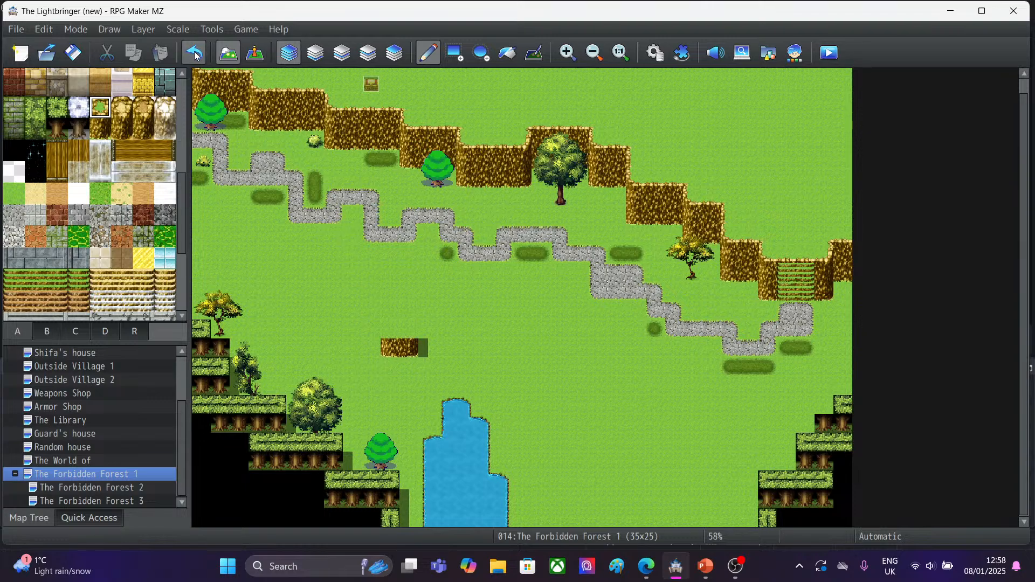
pyautogui.click(195, 54)
pyautogui.click(195, 54)
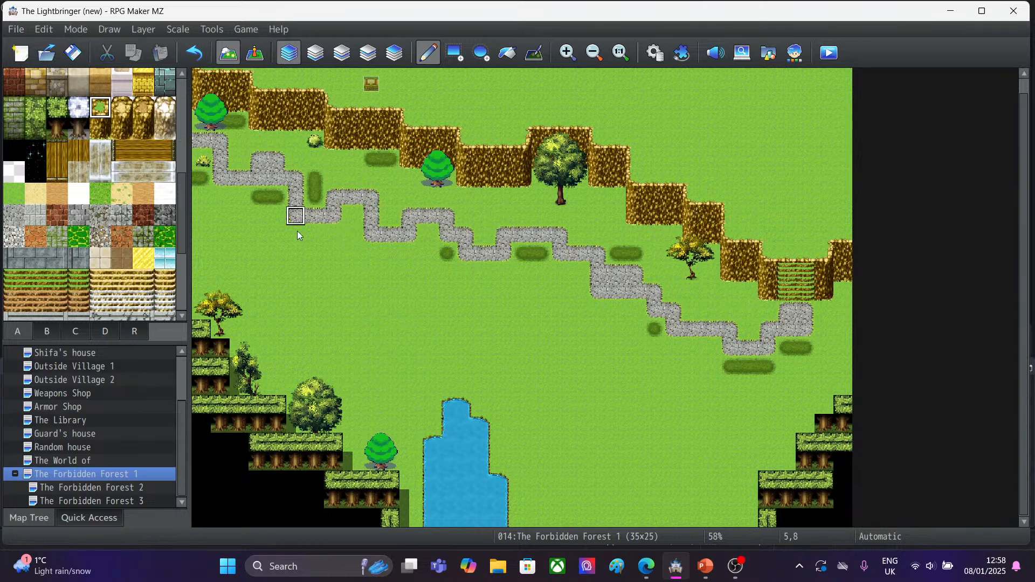
# Place a two-by-three section of the large Ledge (Meadow) from tileset A, including its left edge and wall, at 9,13.
pyautogui.moveTo(182, 193); pyautogui.dragTo(184, 255)
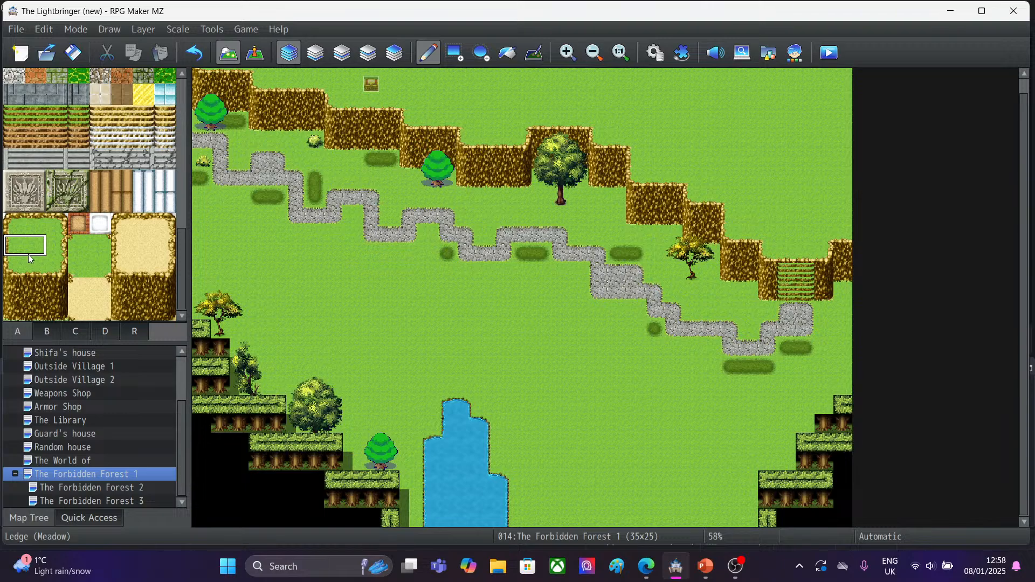
pyautogui.moveTo(16, 255)
pyautogui.mouseDown()
pyautogui.moveTo(35, 281)
pyautogui.moveTo(33, 317)
pyautogui.mouseUp()
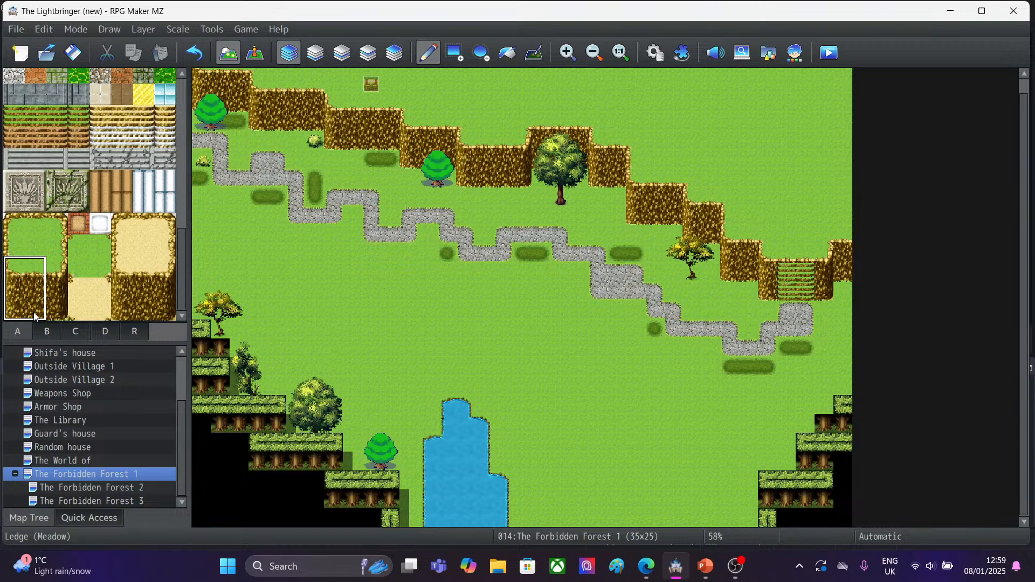
pyautogui.click(372, 311)
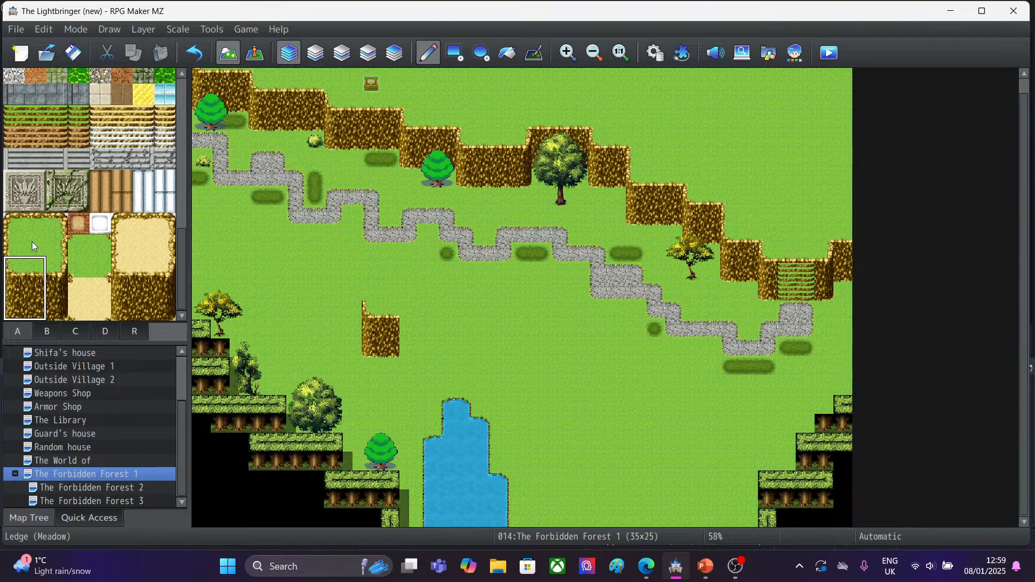
# Place the Ledge (Meadow) top-left corner and adjoining top edge from tileset A at 9,12, above the ledge wall.
pyautogui.moveTo(11, 228); pyautogui.dragTo(41, 219)
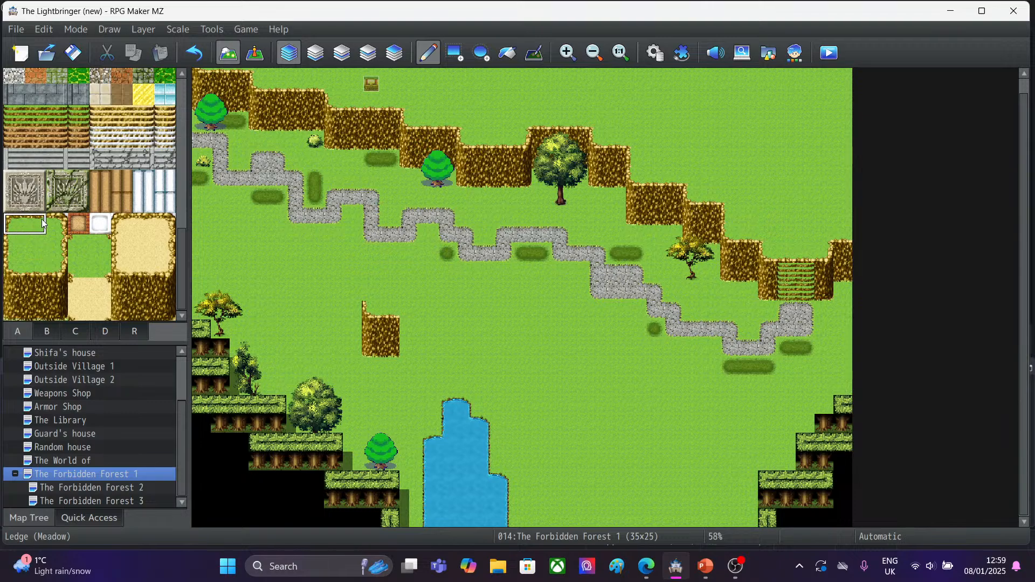
pyautogui.click(375, 311)
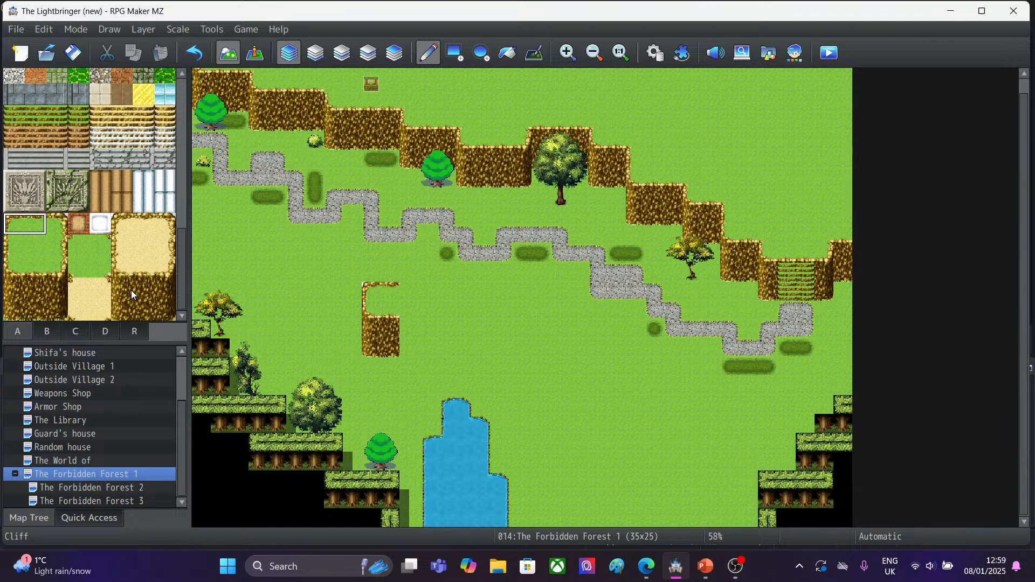
# Try painting plain meadow ground over the ledge's top-left corner at 9,12.
pyautogui.click(79, 245)
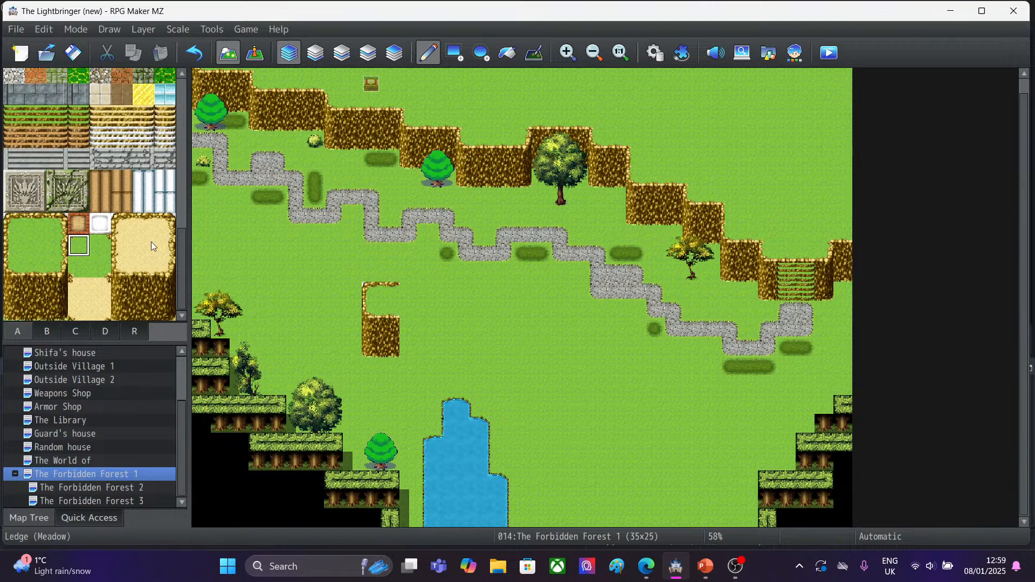
pyautogui.click(370, 292)
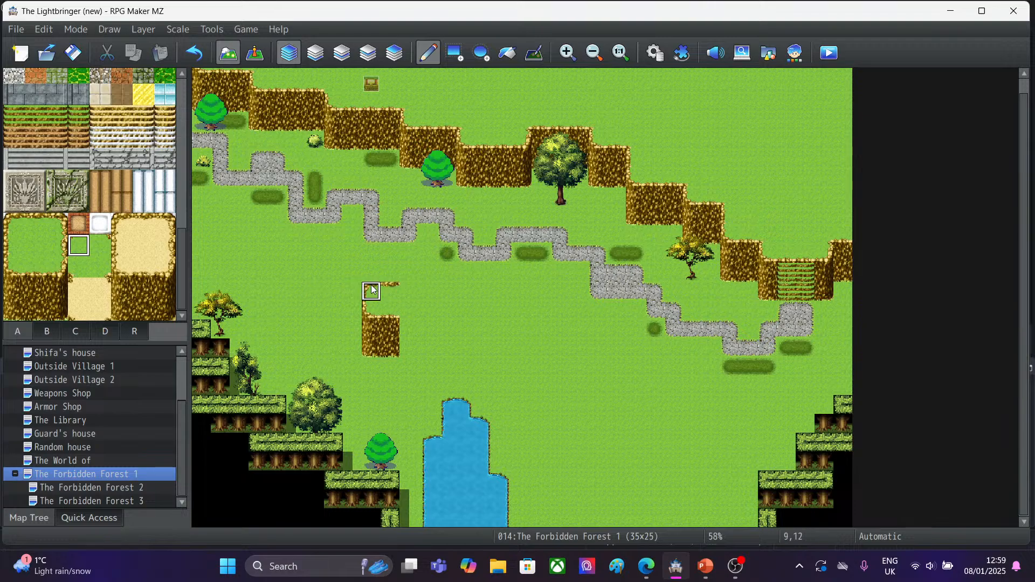
pyautogui.click(103, 270)
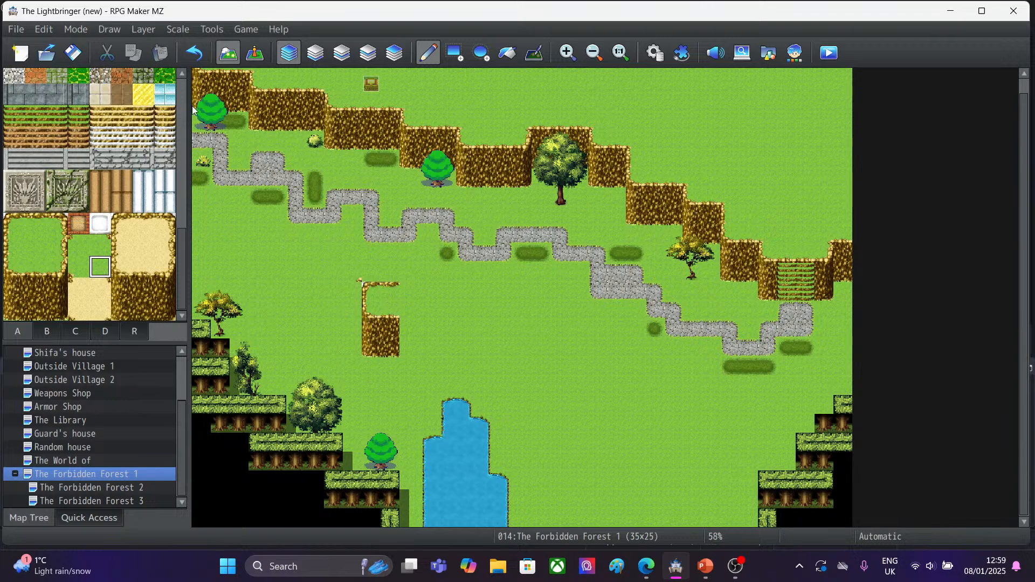
# Try closing the ledge with a two-tile-high right edge at 11,12, and undo the placement.
pyautogui.click(52, 224)
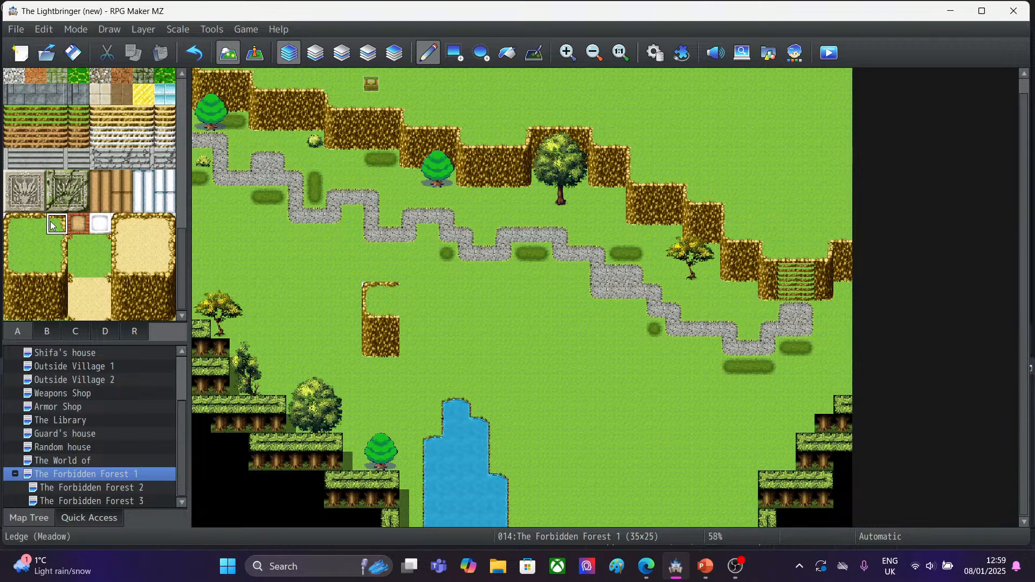
pyautogui.click(61, 248)
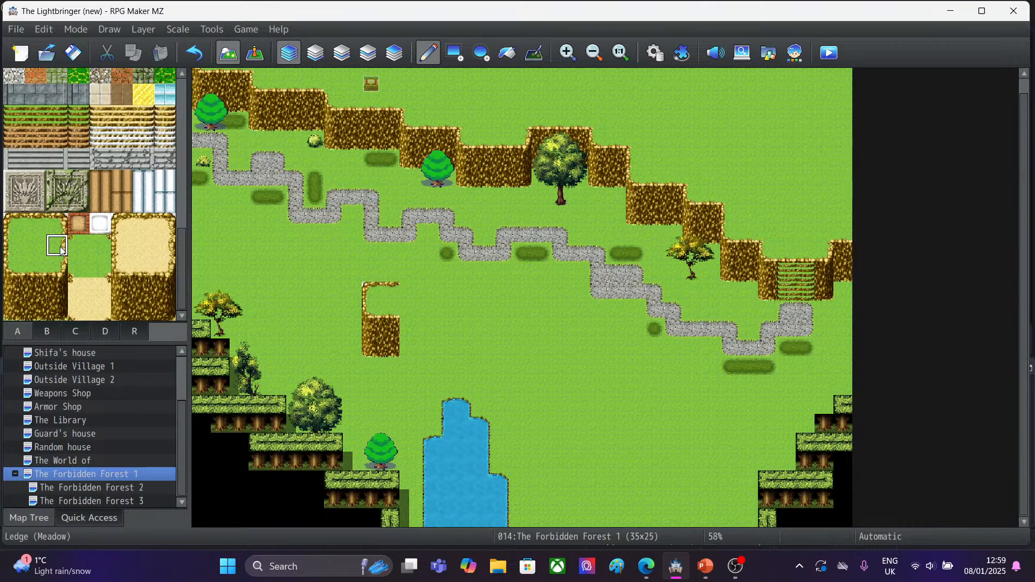
pyautogui.moveTo(61, 248); pyautogui.dragTo(61, 268)
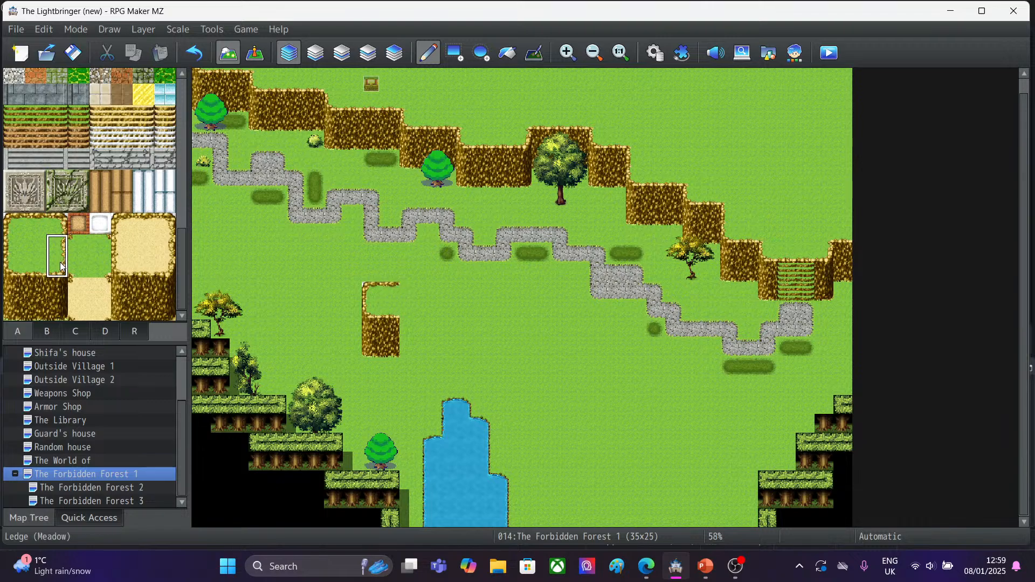
pyautogui.click(401, 294)
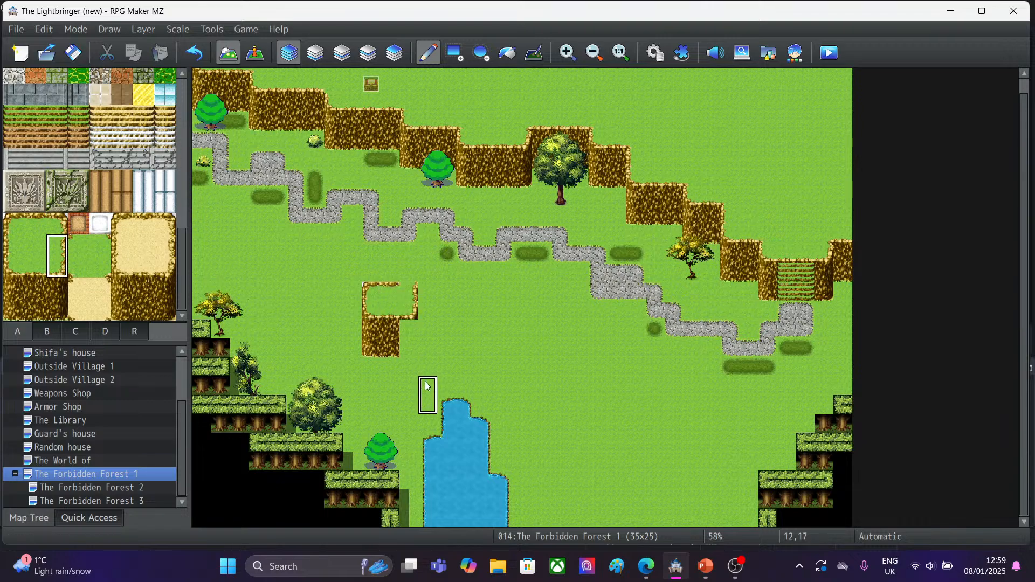
pyautogui.click(186, 56)
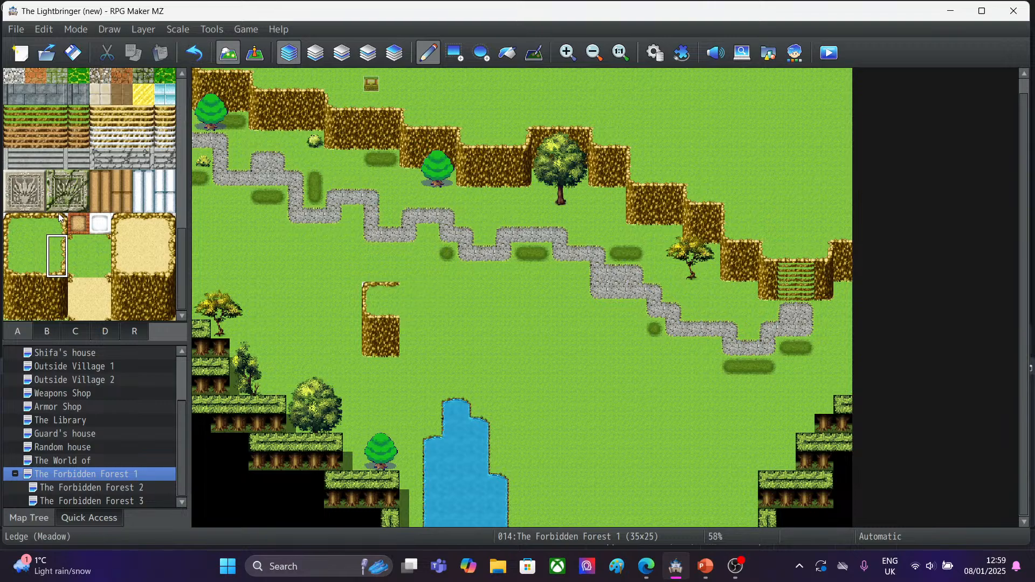
# Try closing the ledge with its top-right corner and right edge at 10,12, and undo the placement.
pyautogui.moveTo(61, 227); pyautogui.dragTo(162, 247)
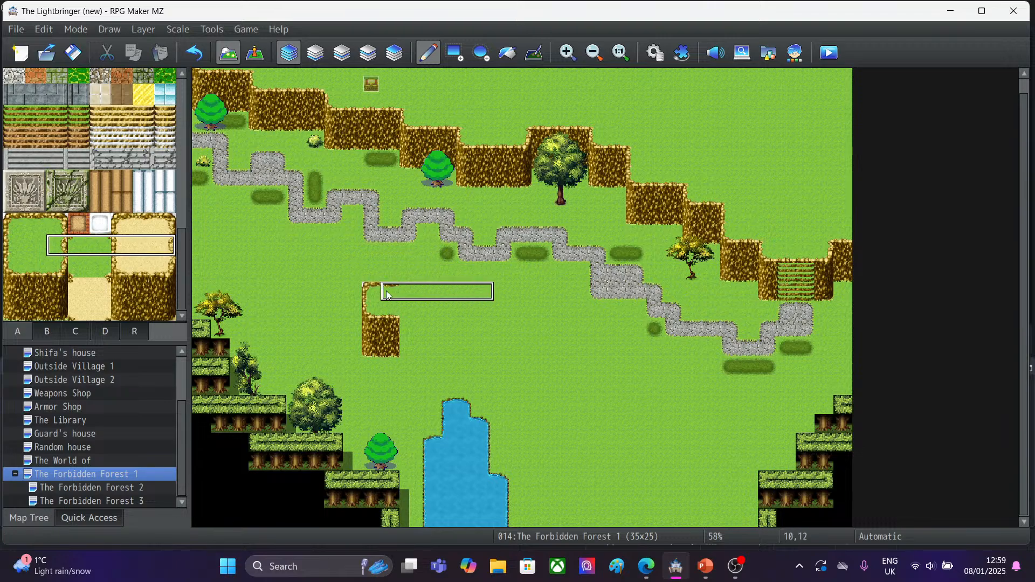
pyautogui.moveTo(57, 224); pyautogui.dragTo(57, 249)
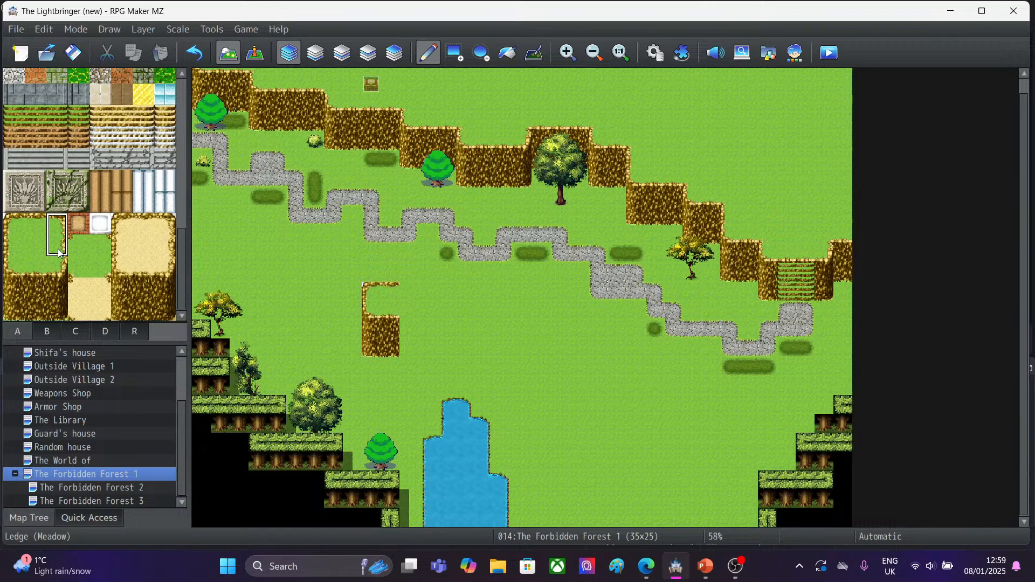
pyautogui.click(393, 295)
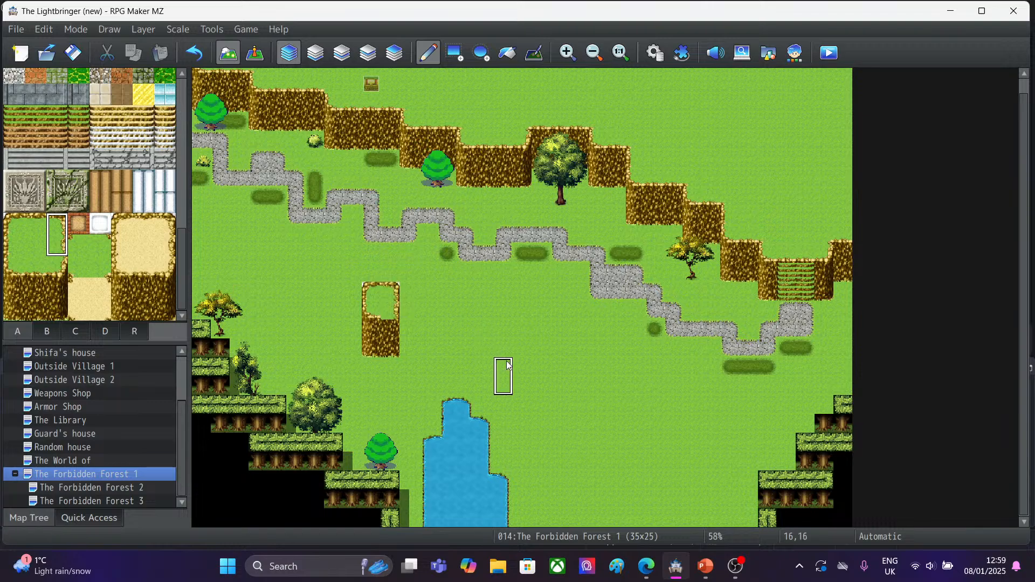
pyautogui.click(57, 266)
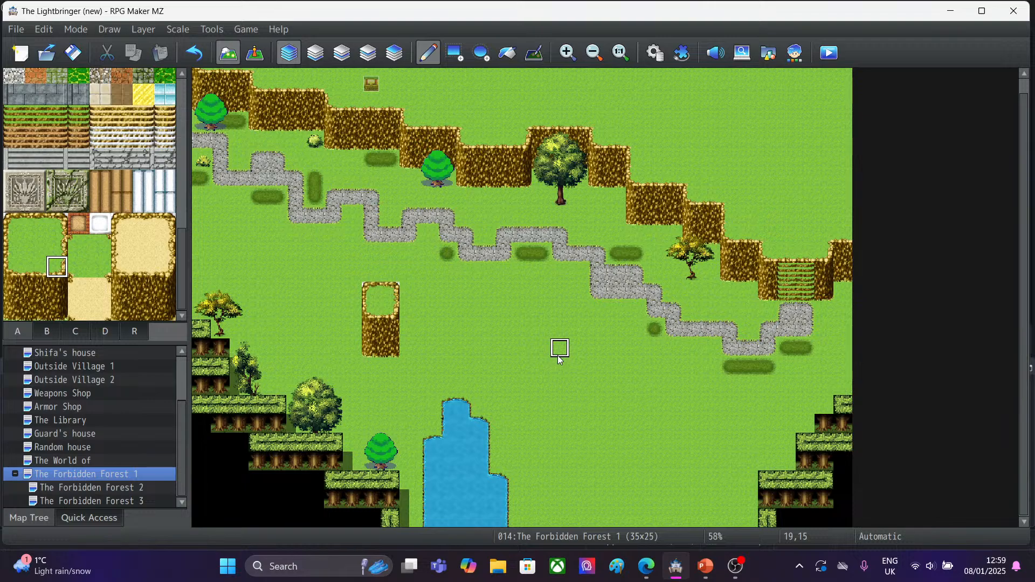
pyautogui.click(204, 55)
pyautogui.click(204, 56)
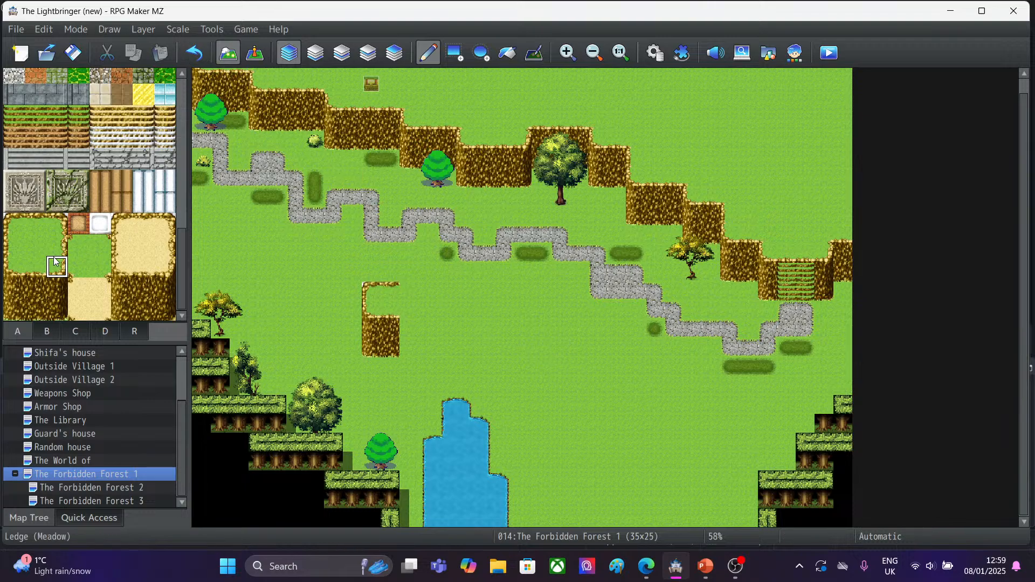
# Extend the ledge wall with a one-tile-wide section at 11,13 and a stepped-down two-by-three section at 11,14.
pyautogui.moveTo(31, 279); pyautogui.dragTo(36, 313)
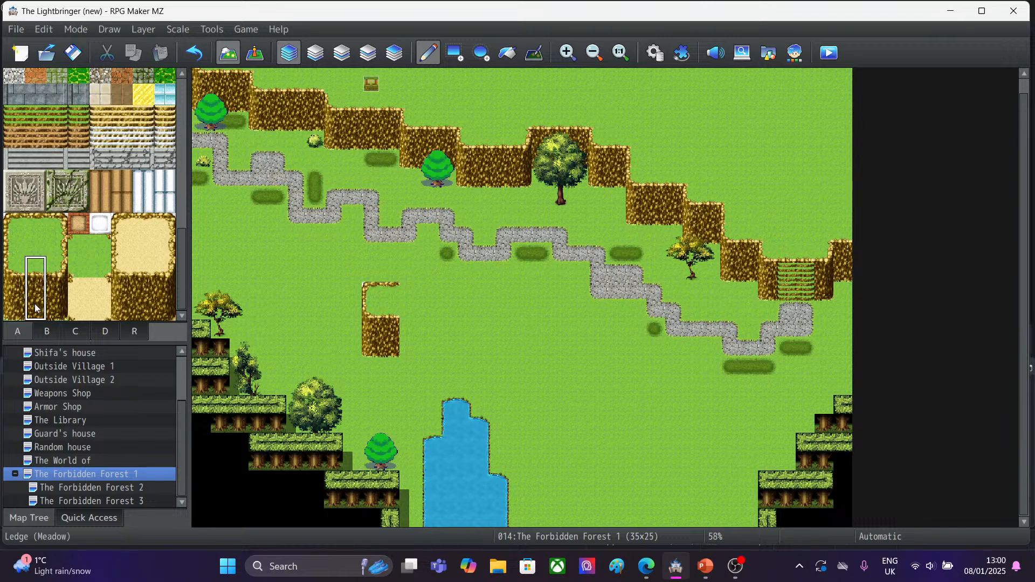
pyautogui.click(409, 324)
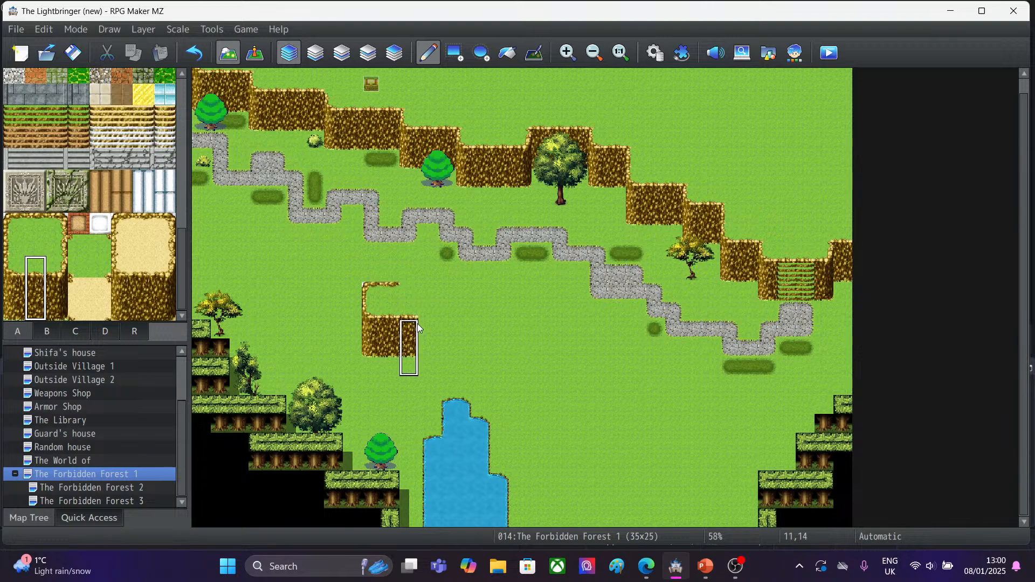
pyautogui.moveTo(15, 268); pyautogui.dragTo(36, 305)
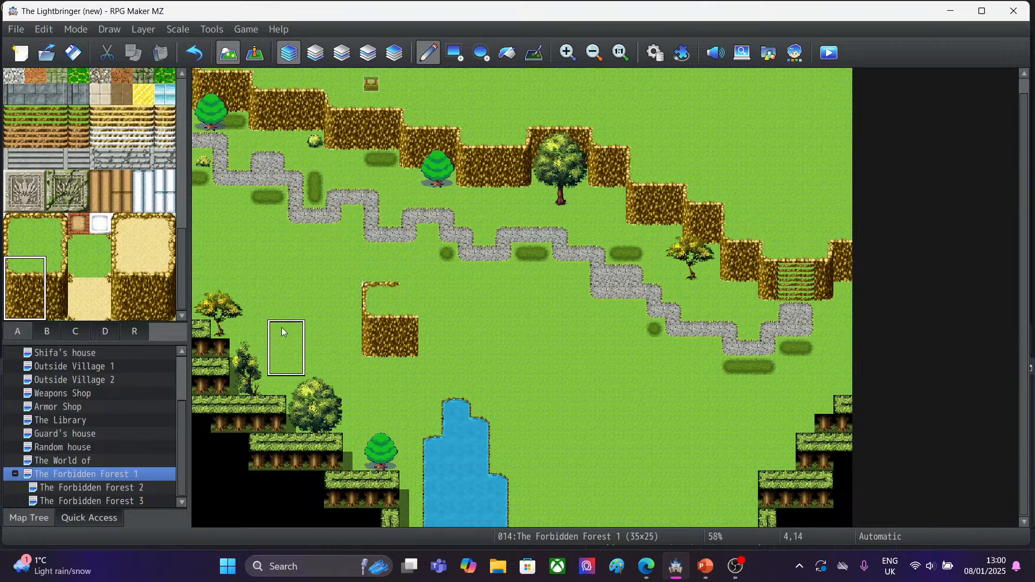
pyautogui.click(416, 326)
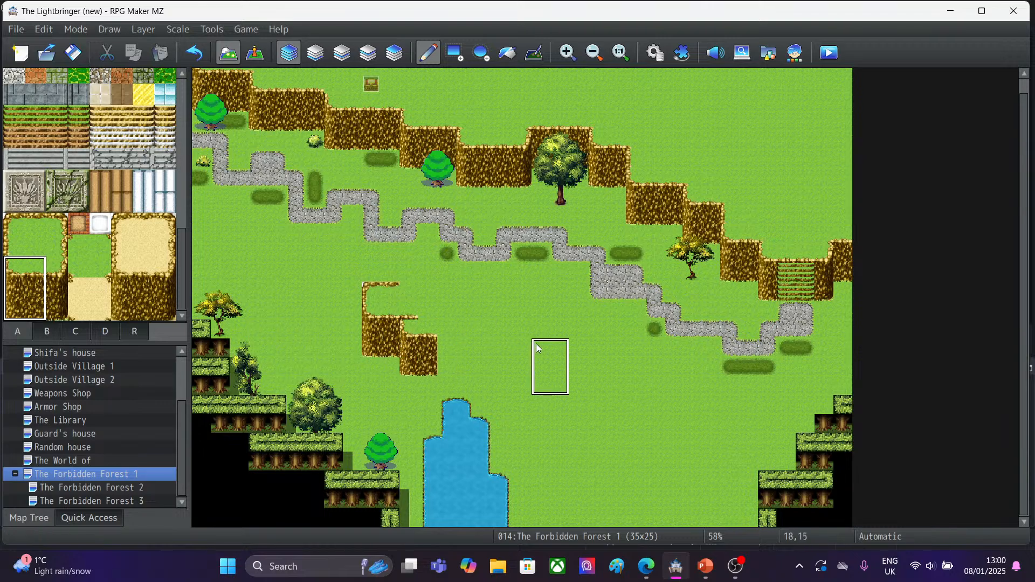
# Close the ledge outline with the right edge at 12,13, the top-right corner at 12,12 and the top edge at 11,12.
pyautogui.click(35, 245)
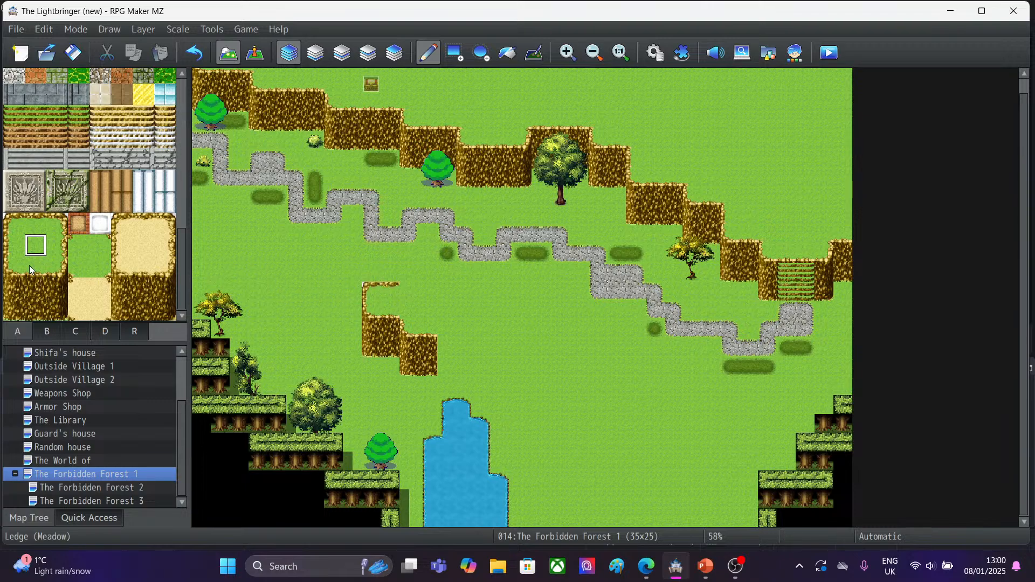
pyautogui.click(57, 248)
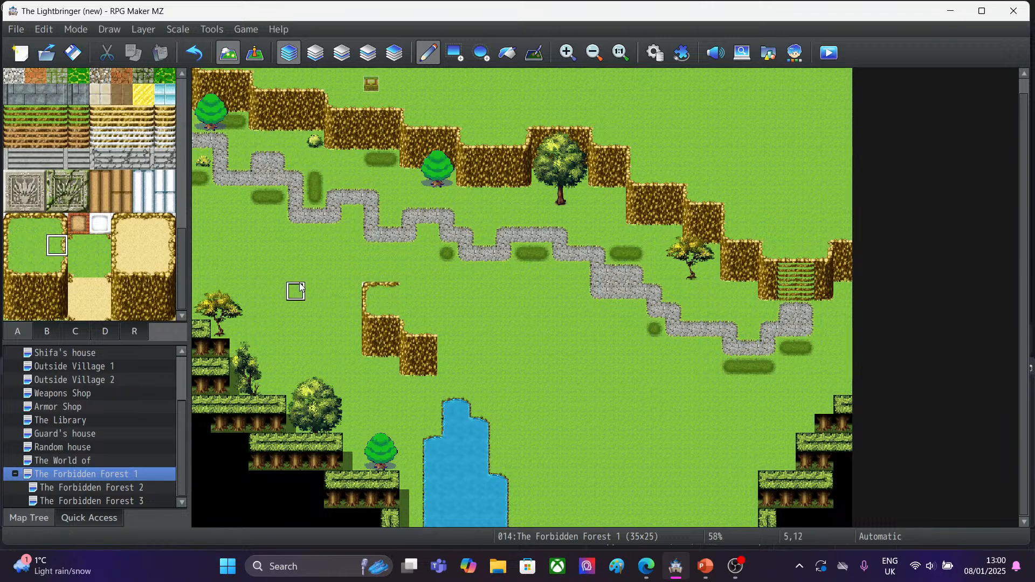
pyautogui.moveTo(58, 253); pyautogui.dragTo(59, 311)
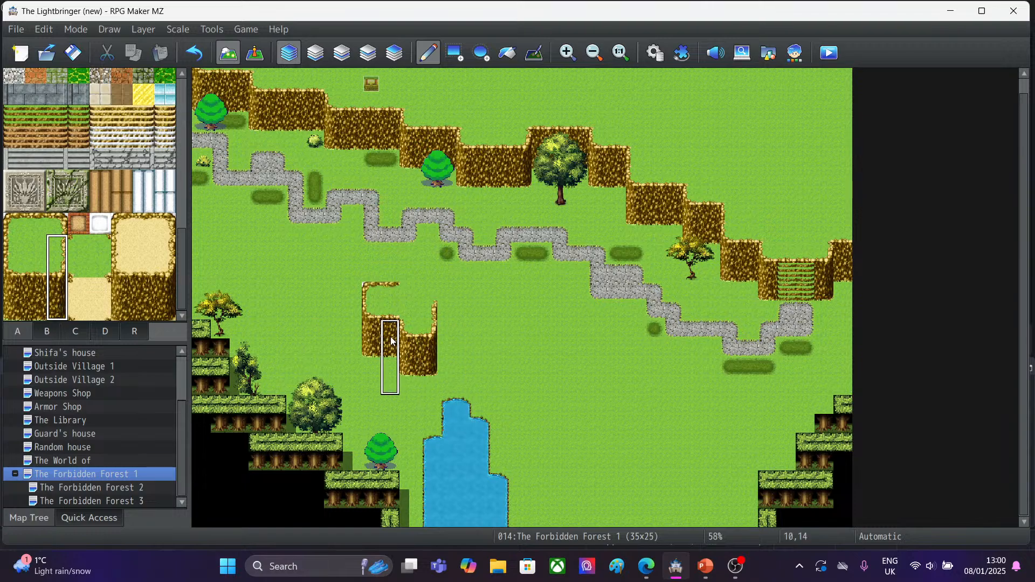
pyautogui.click(57, 246)
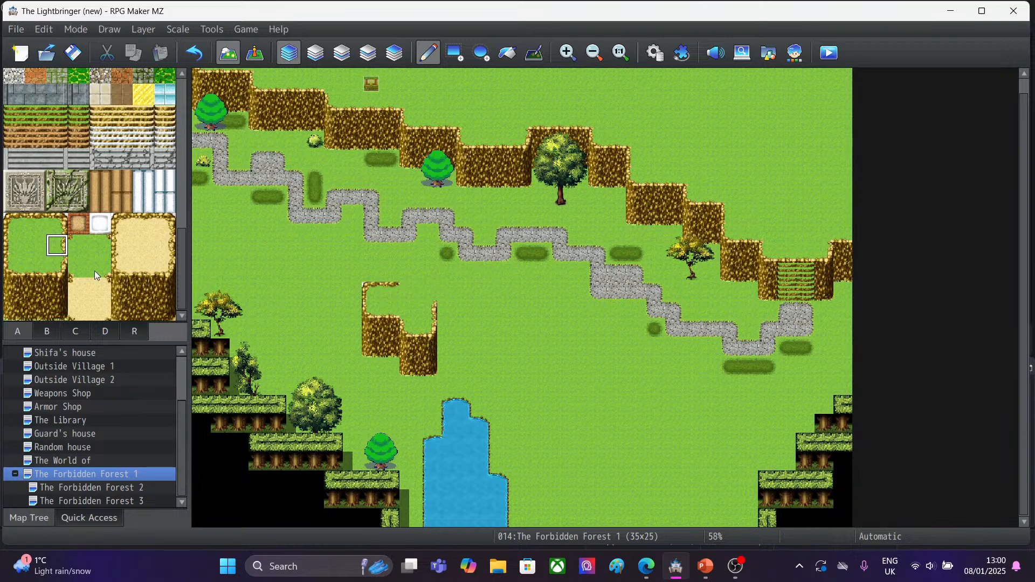
pyautogui.click(58, 223)
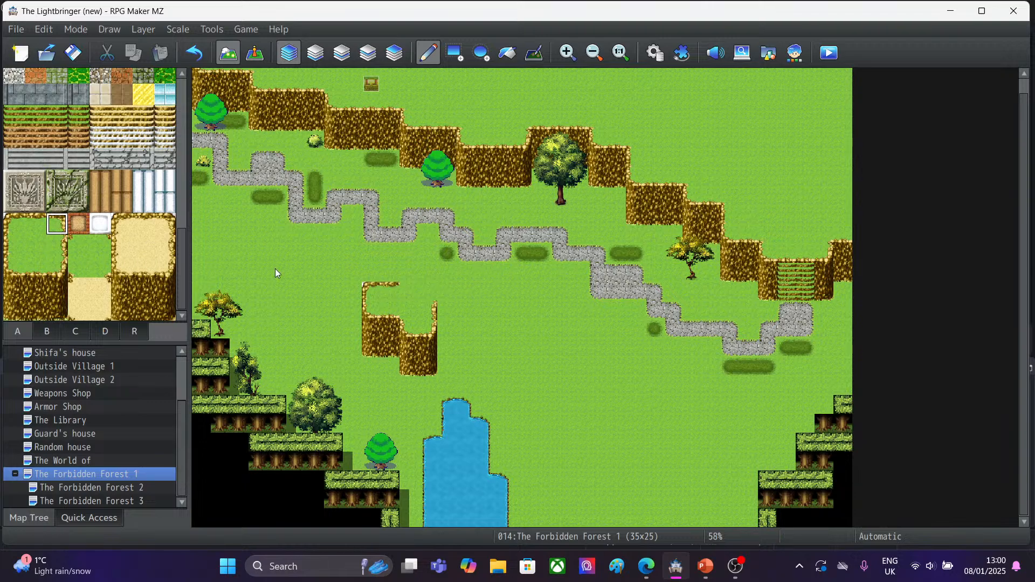
pyautogui.click(432, 300)
pyautogui.click(32, 223)
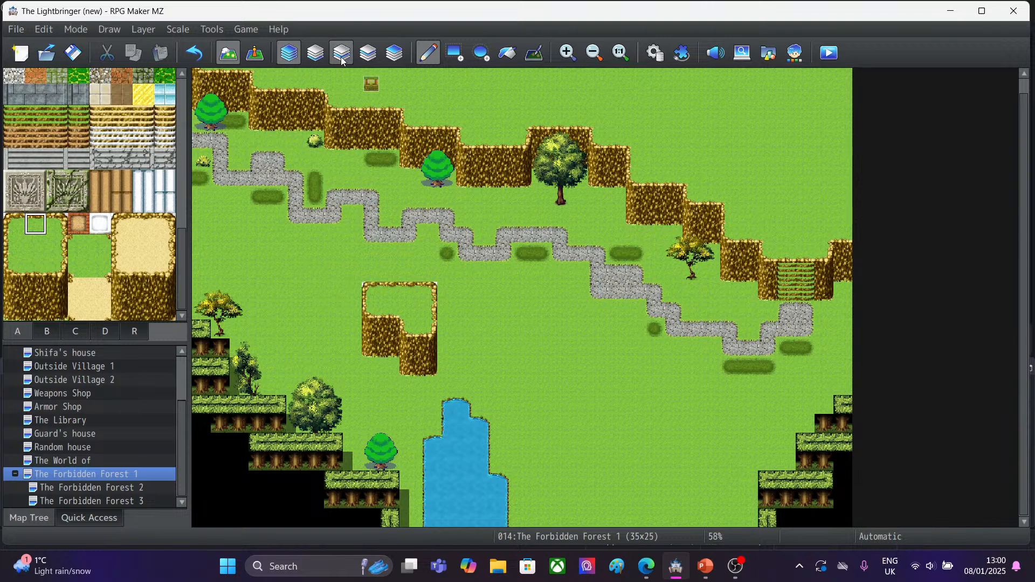
# Paint plain Ledge (Meadow) ground over the ledge's top row, from 8,12 to 13,12, on layer 1.
pyautogui.click(322, 58)
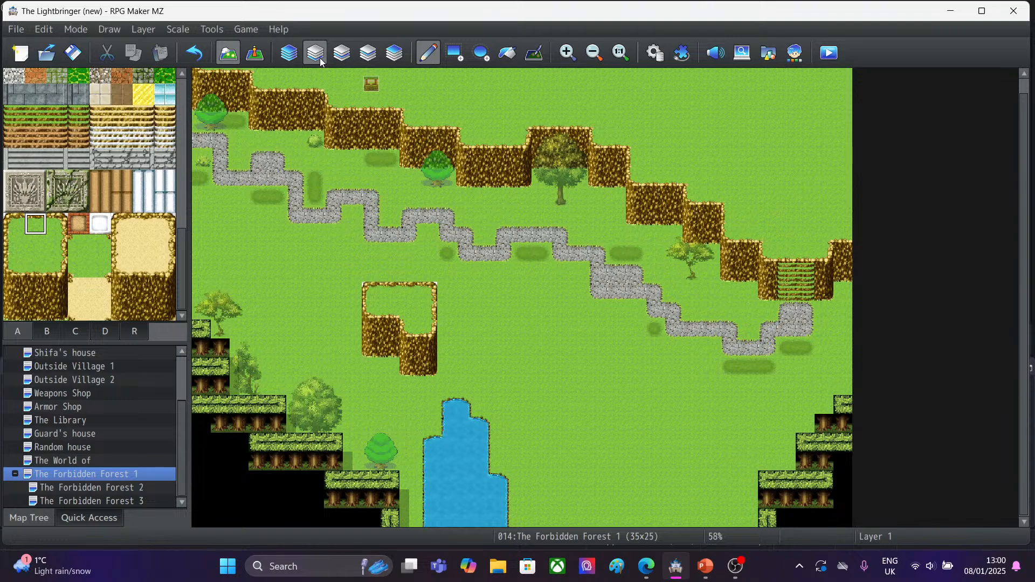
pyautogui.click(36, 245)
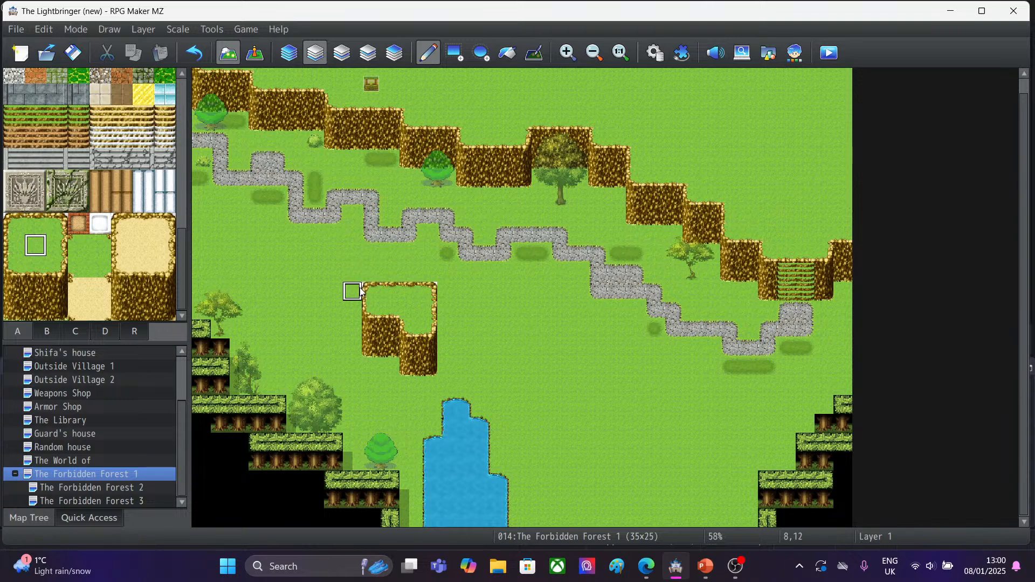
pyautogui.moveTo(360, 291); pyautogui.dragTo(447, 289)
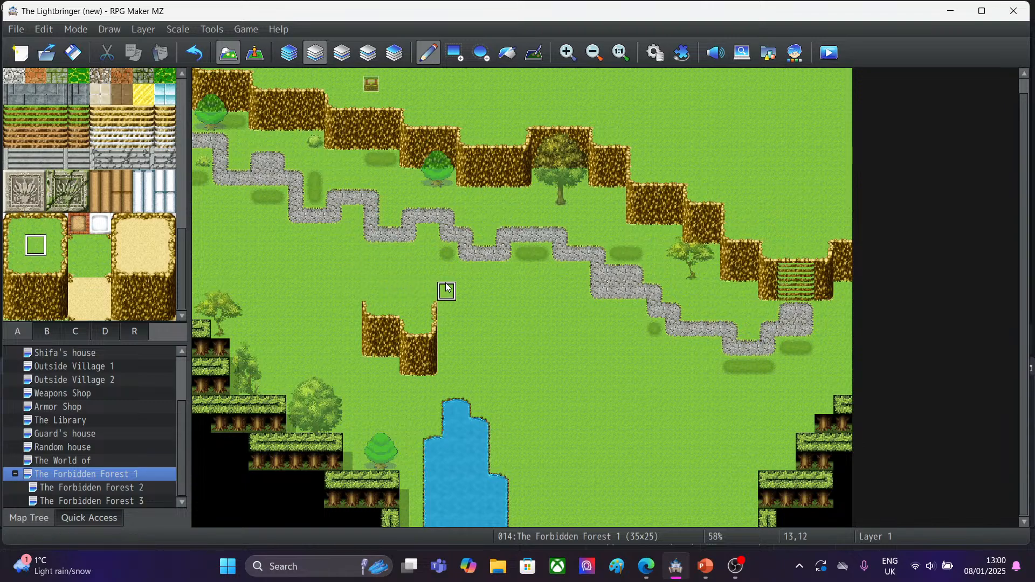
# Rebuild the ledge's top edge on layer 4 from 9,12 to 12,12 with both corners, and return to automatic layer mode.
pyautogui.click(393, 55)
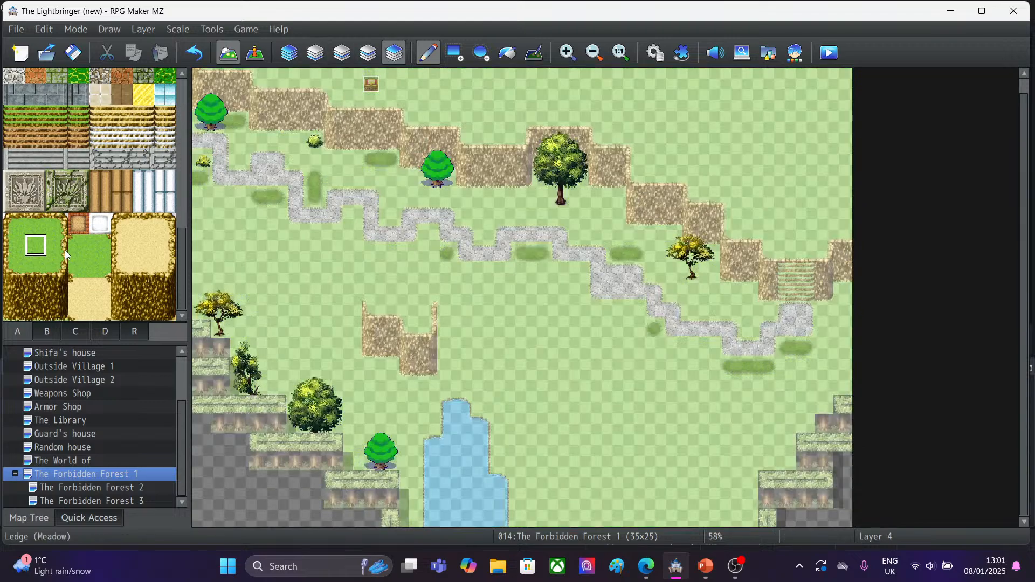
pyautogui.click(57, 225)
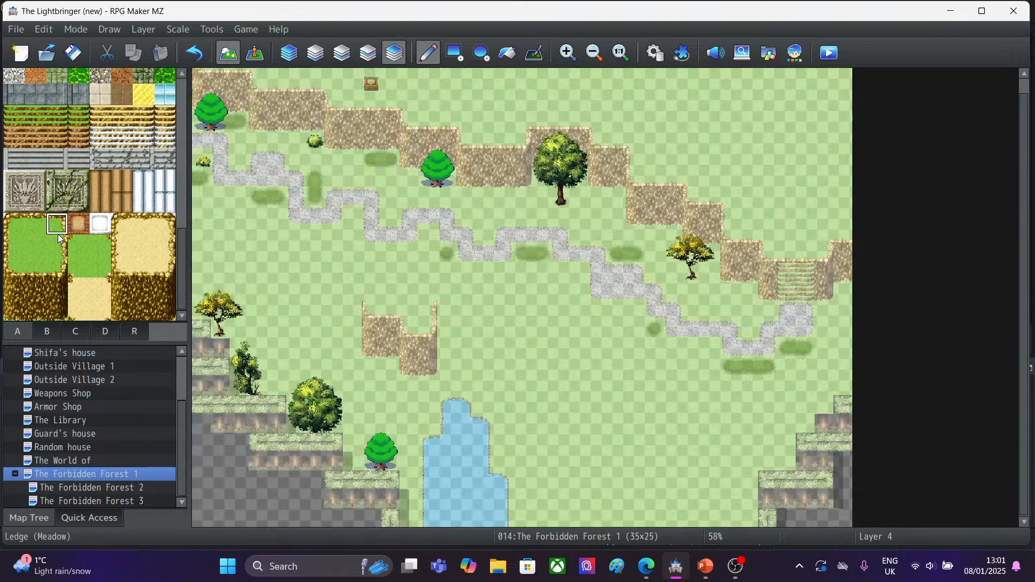
pyautogui.click(427, 296)
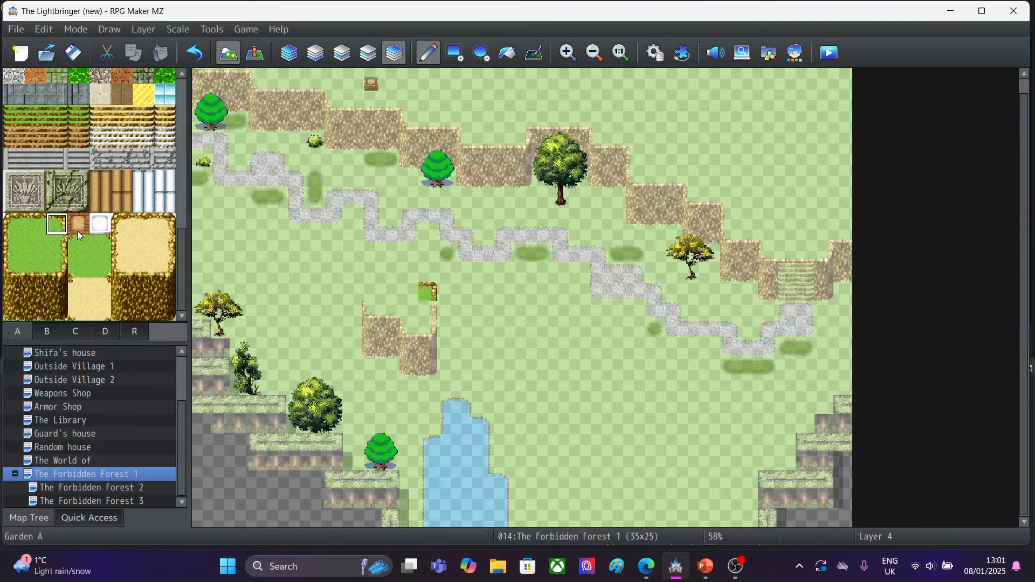
pyautogui.click(37, 231)
pyautogui.click(409, 291)
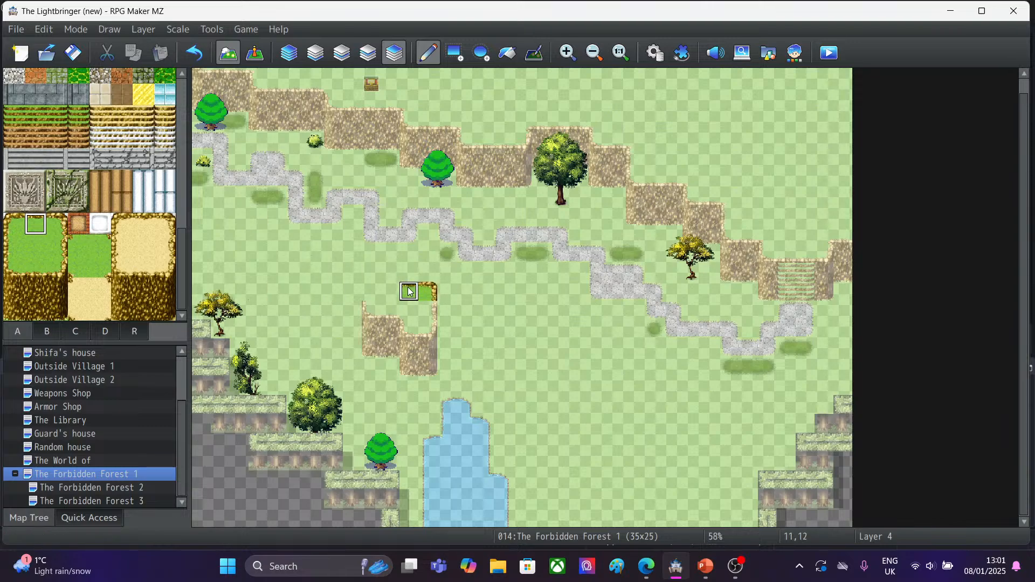
pyautogui.click(389, 291)
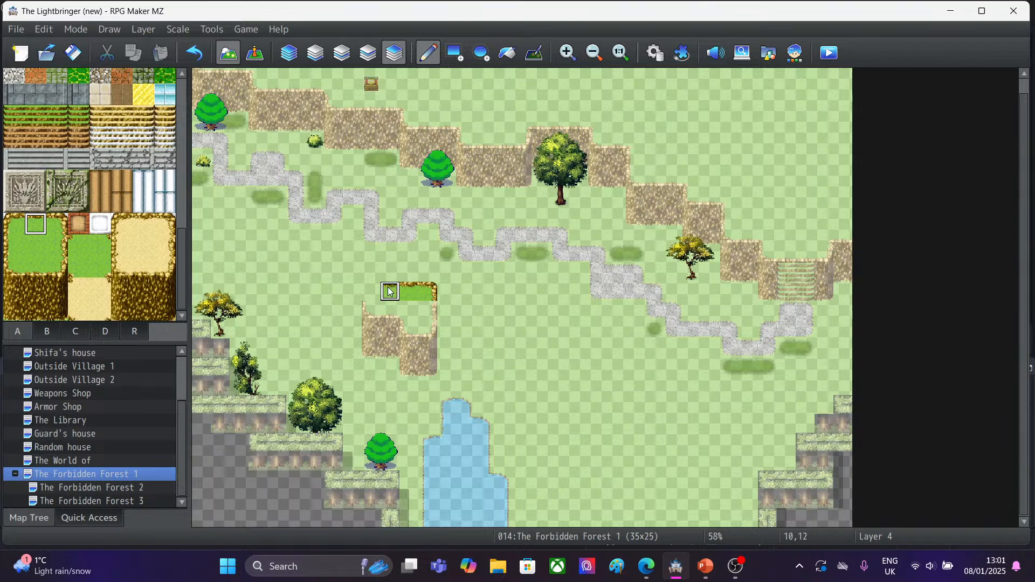
pyautogui.click(15, 225)
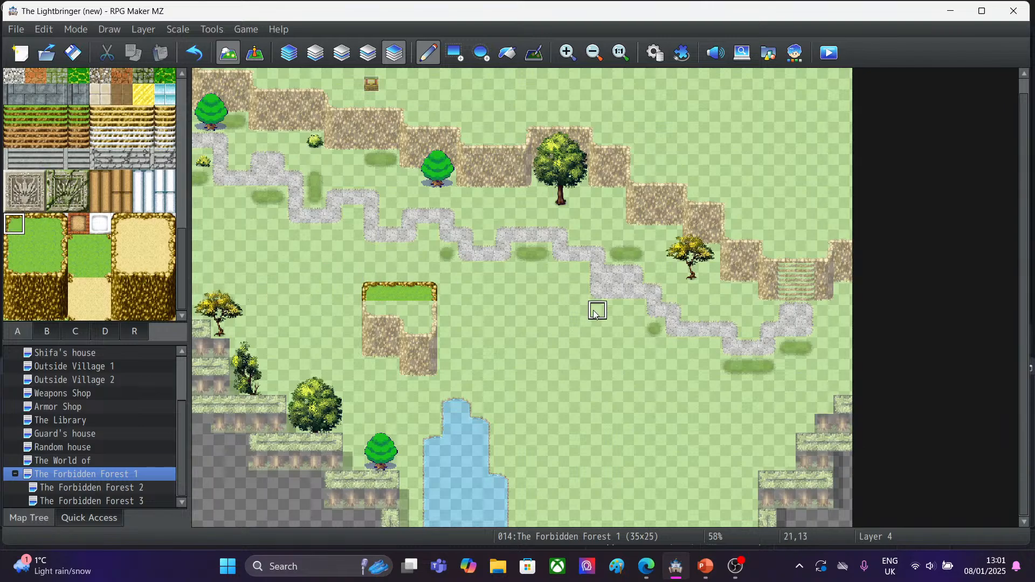
pyautogui.click(290, 52)
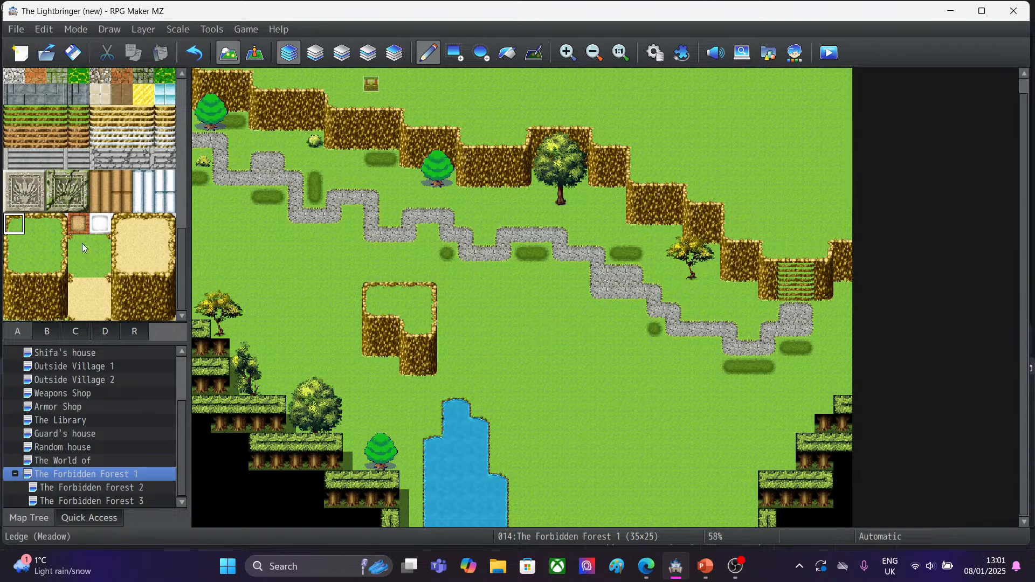
# Paint a one-tile-wide meadow stairway down the ledge wall, from 10,14 to 10,15.
pyautogui.click(108, 238)
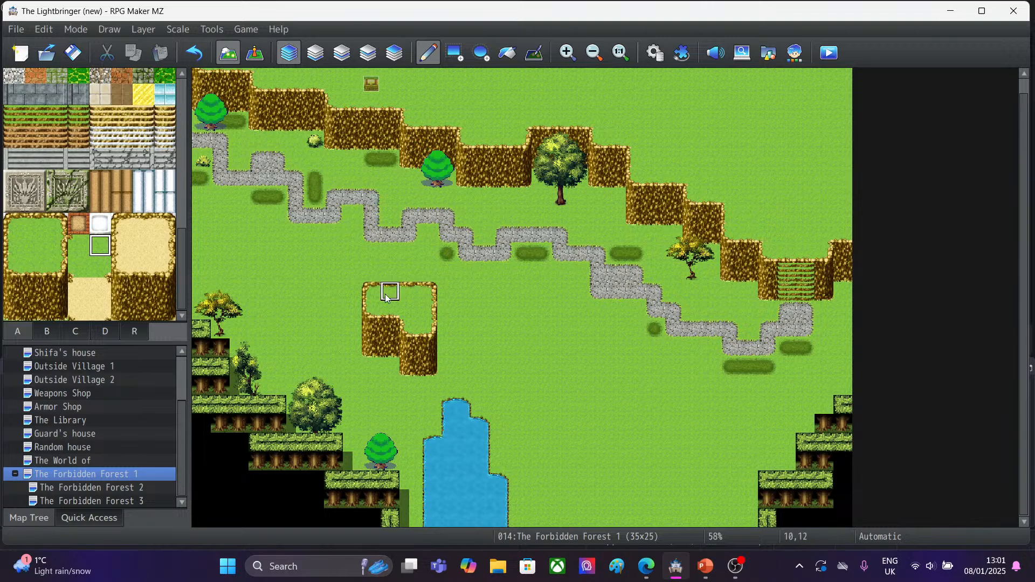
pyautogui.click(72, 270)
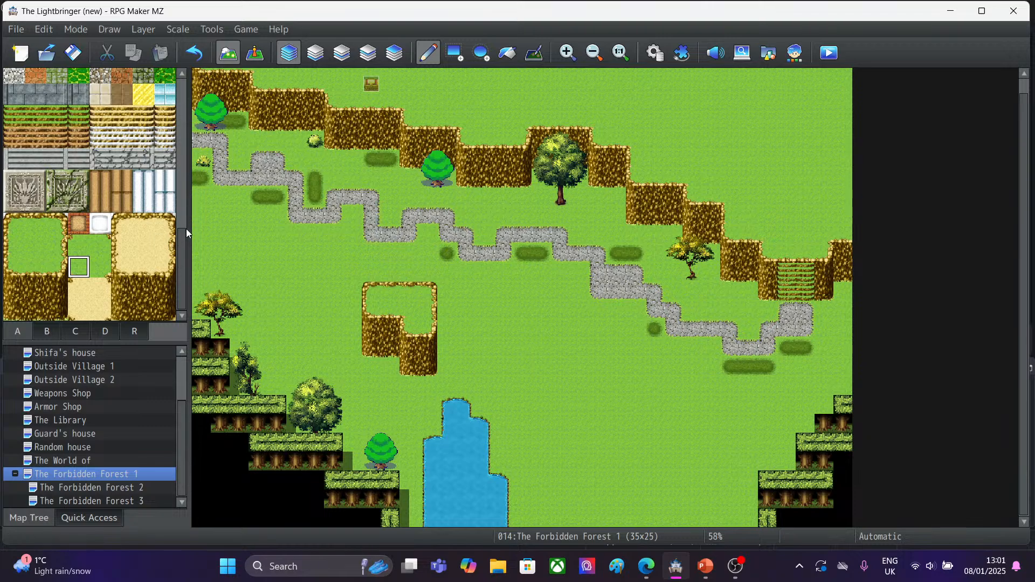
pyautogui.click(38, 116)
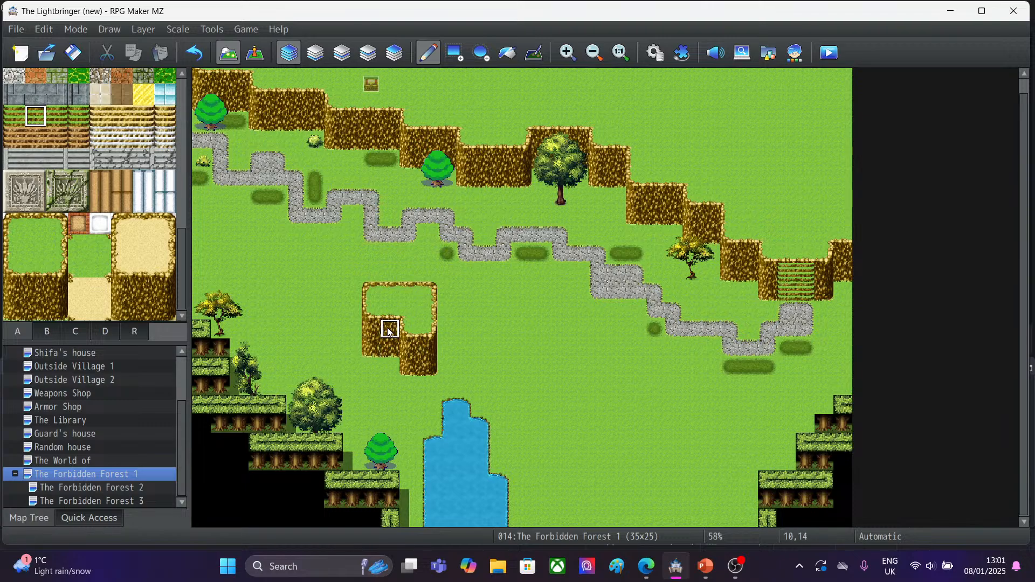
pyautogui.moveTo(389, 331); pyautogui.dragTo(389, 350)
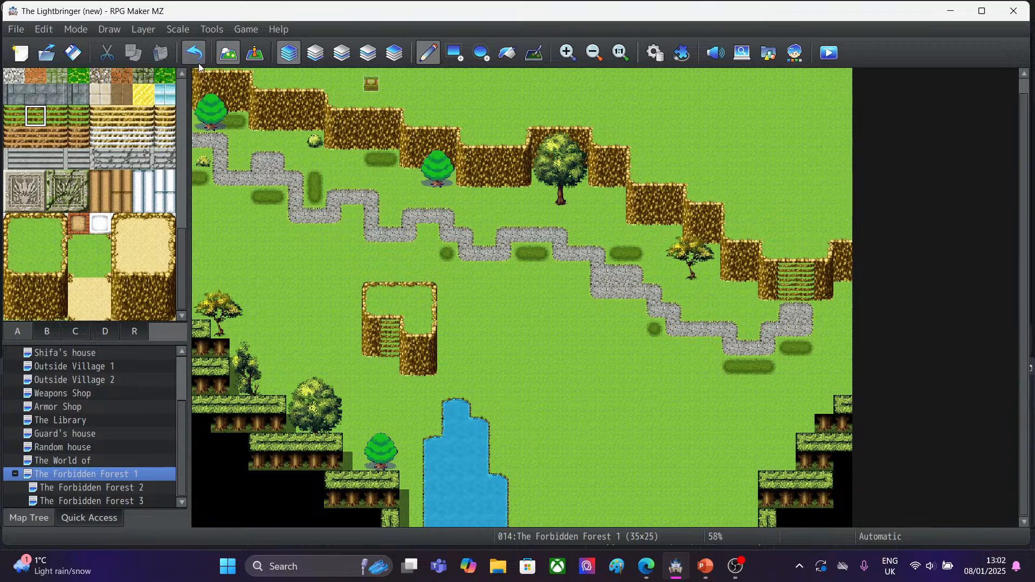
# Create a quick Treasure event containing 10 gold on top of the ledge at 11,12.
pyautogui.click(260, 55)
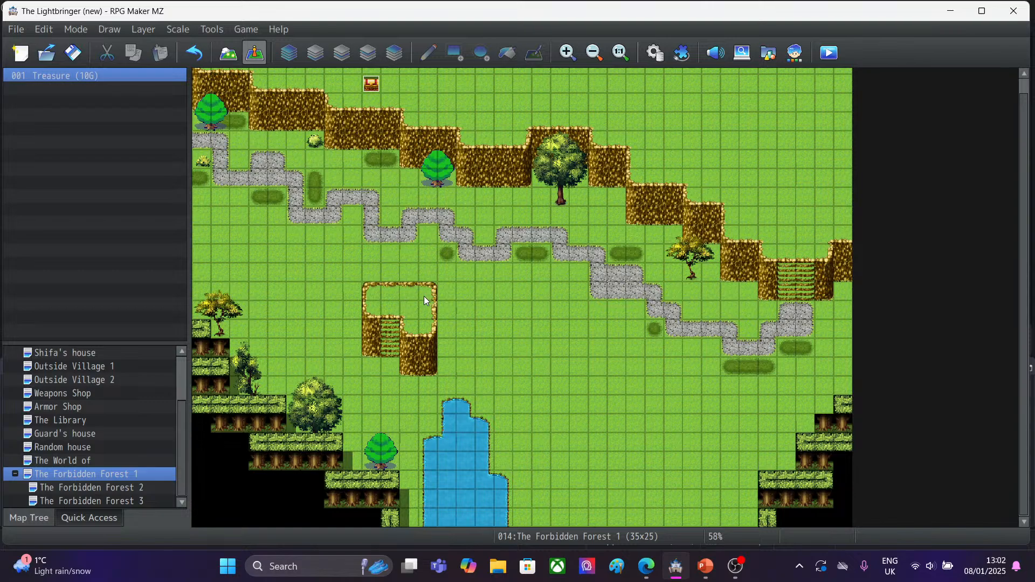
pyautogui.click(409, 298)
pyautogui.rightClick(410, 296)
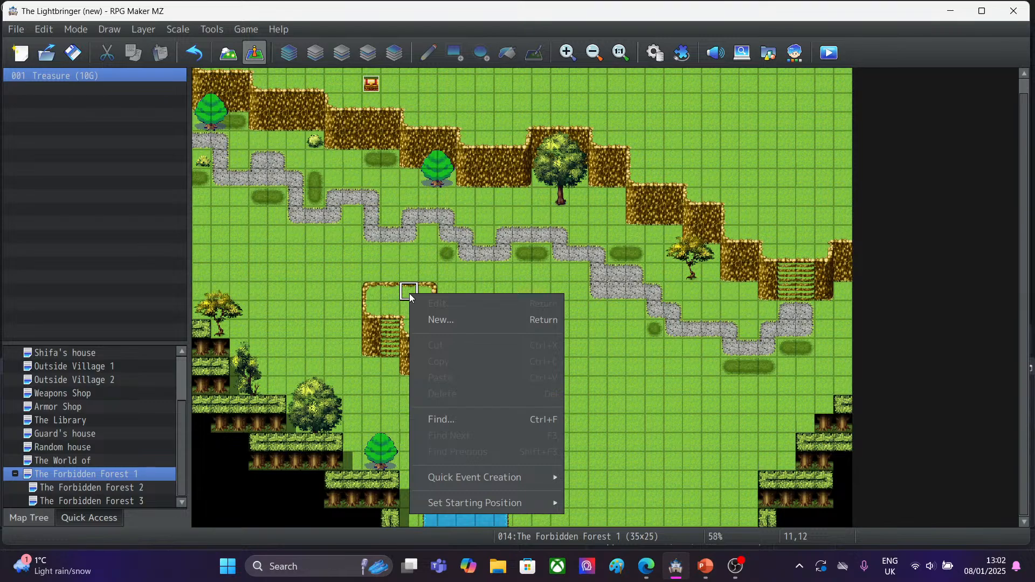
pyautogui.moveTo(464, 477)
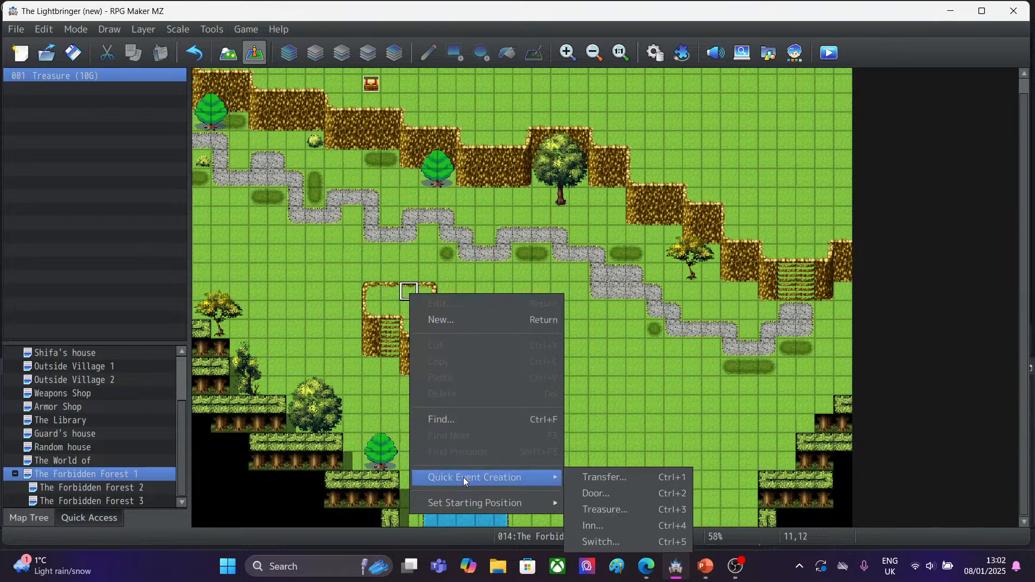
pyautogui.click(600, 507)
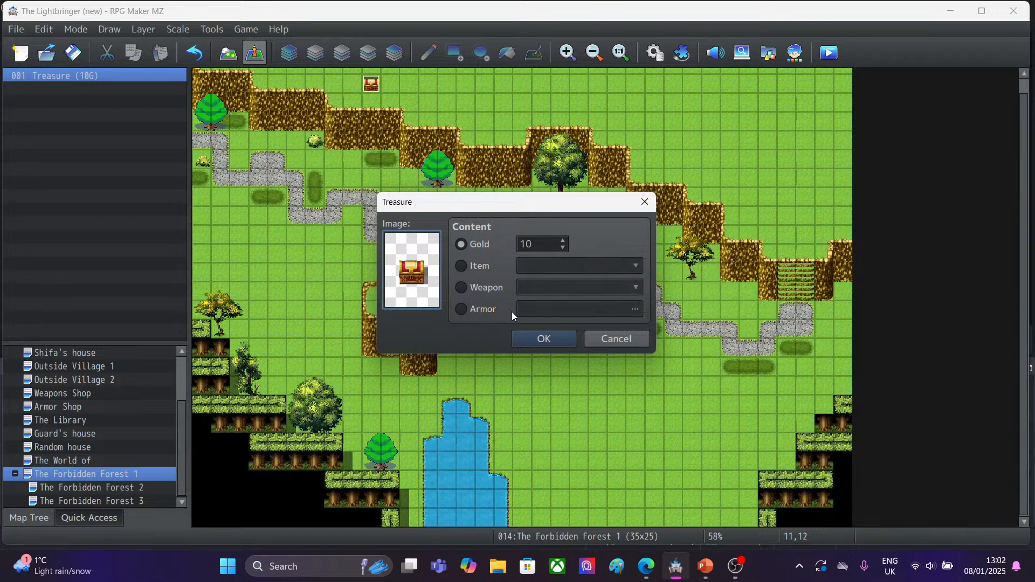
pyautogui.click(525, 341)
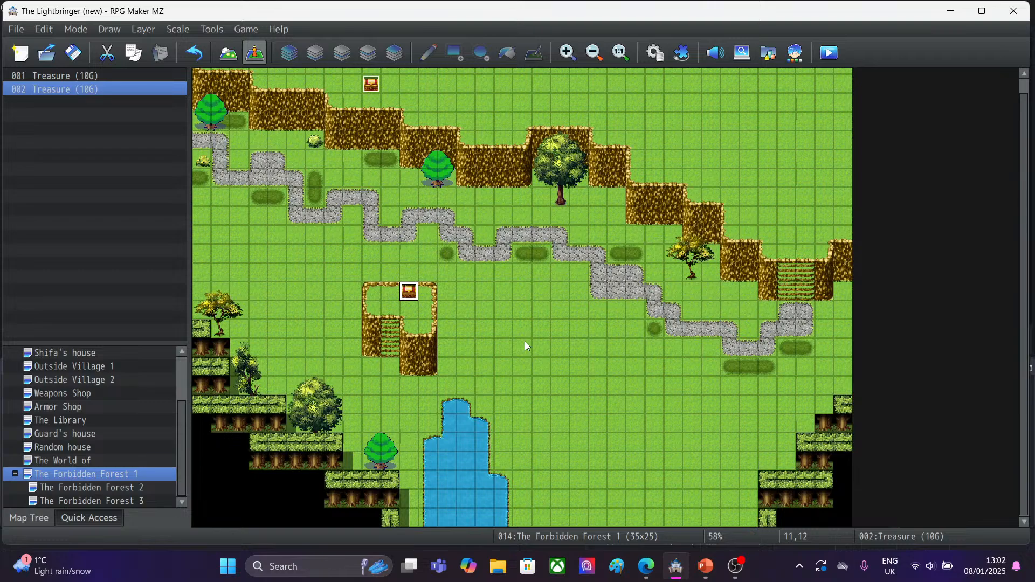
pyautogui.click(228, 52)
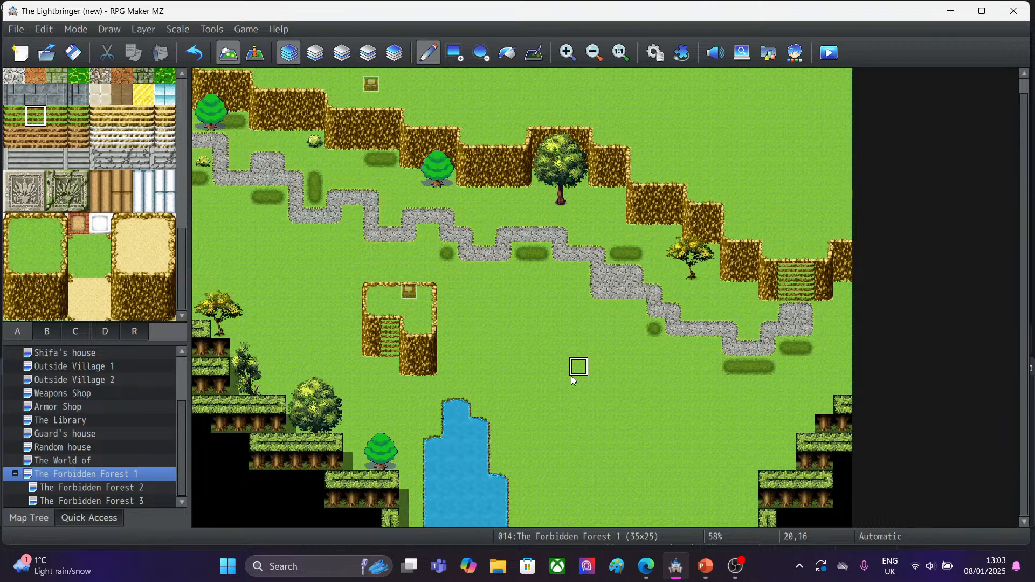
pyautogui.click(393, 312)
pyautogui.click(193, 52)
pyautogui.click(255, 52)
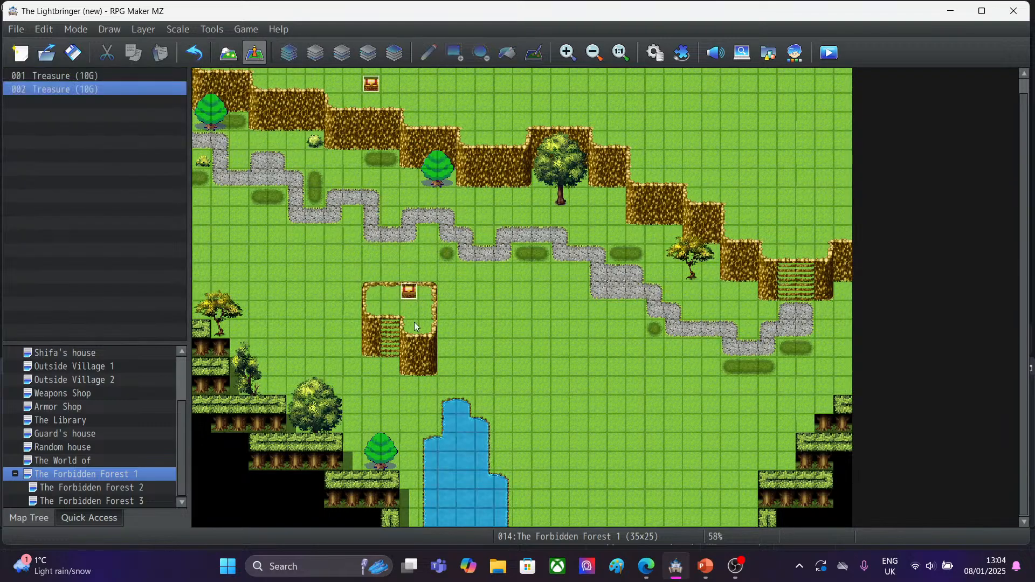
# Create a new event at 10,13, above the ledge stairway, and name it Boulder 1.
pyautogui.doubleClick(388, 315)
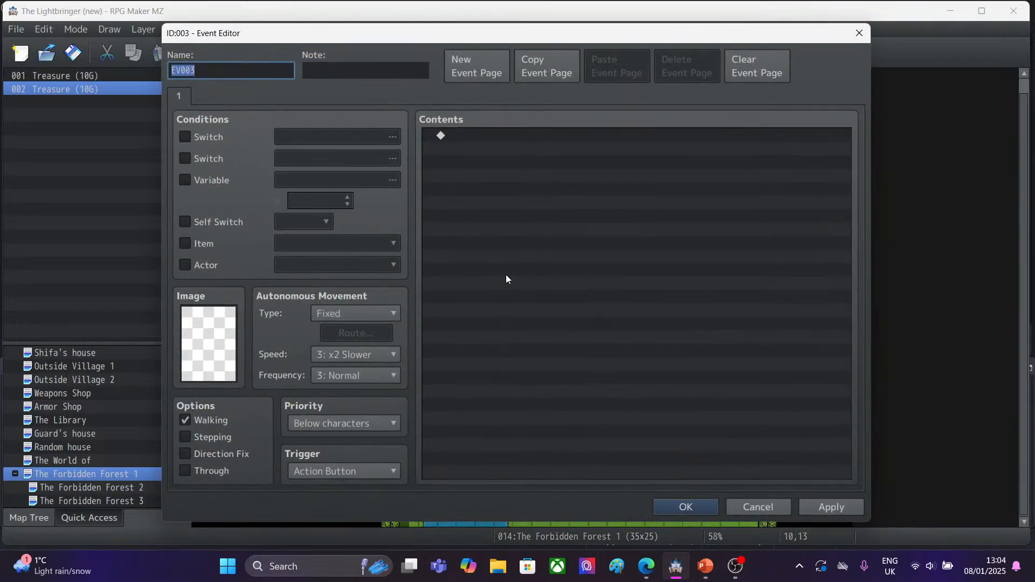
pyautogui.press('BackSpace')
pyautogui.write('Boulder 1')
# Give Boulder 1 the brown boulder image from the !Other1 sheet, with priority Same as characters.
pyautogui.doubleClick(208, 329)
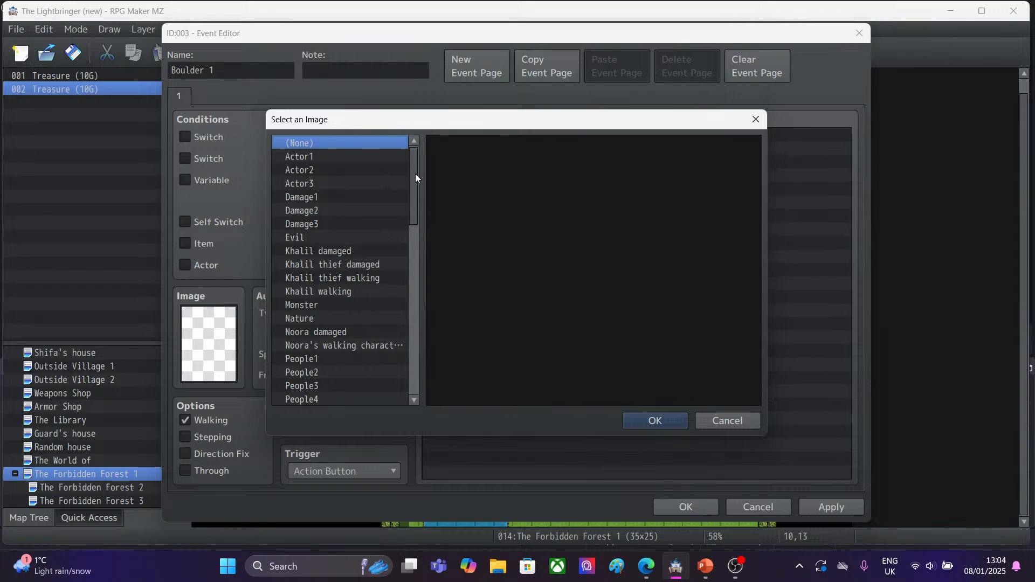
pyautogui.moveTo(415, 173); pyautogui.dragTo(428, 305)
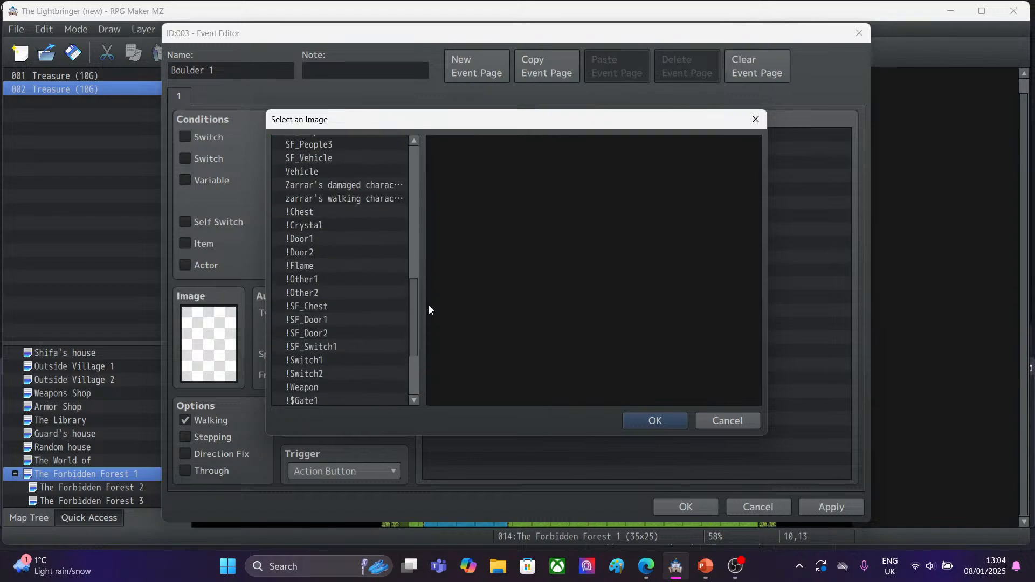
pyautogui.click(297, 211)
pyautogui.click(302, 223)
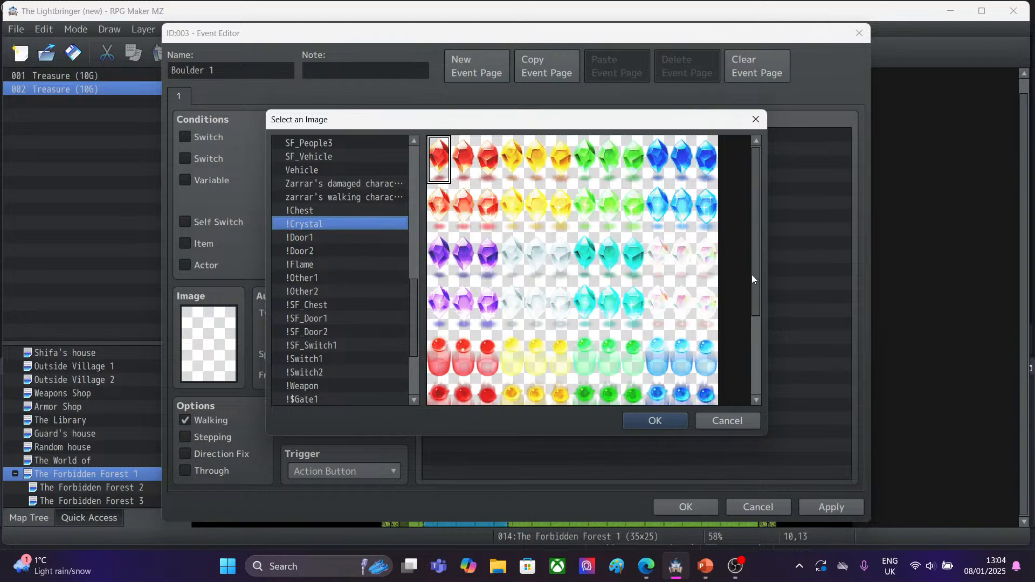
pyautogui.moveTo(751, 274); pyautogui.dragTo(766, 364)
pyautogui.click(303, 238)
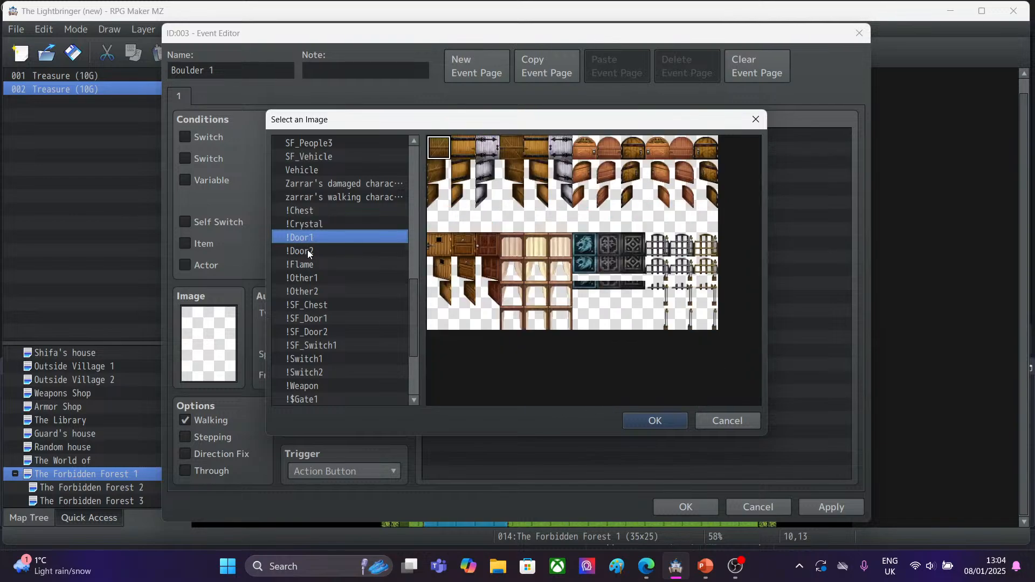
pyautogui.click(311, 252)
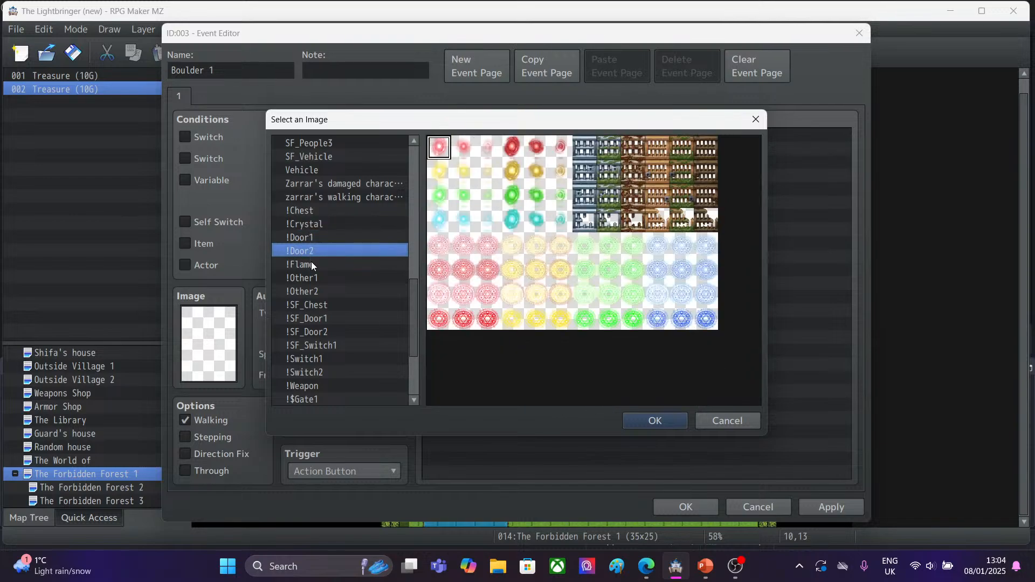
pyautogui.click(311, 265)
pyautogui.click(315, 277)
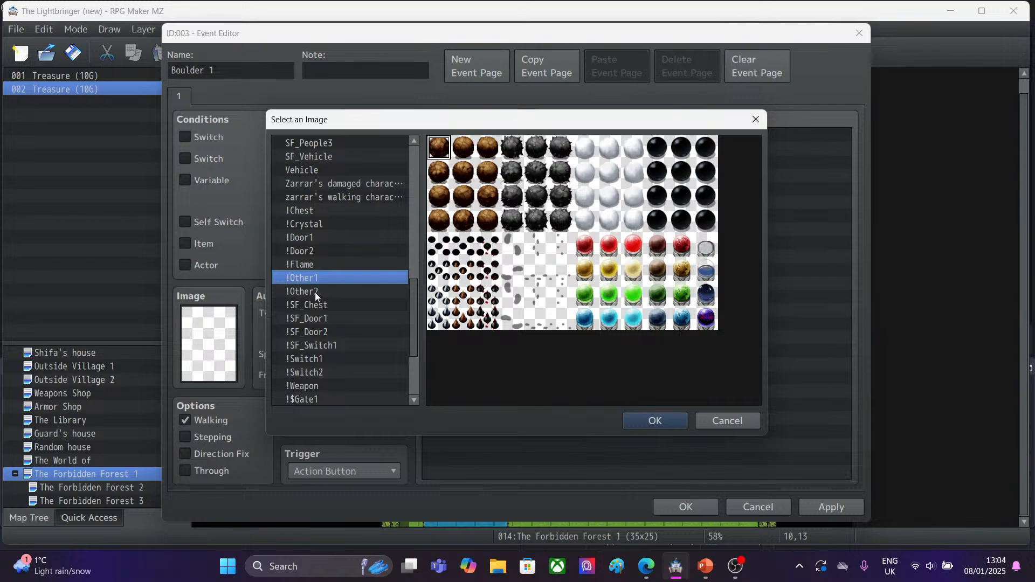
pyautogui.click(314, 296)
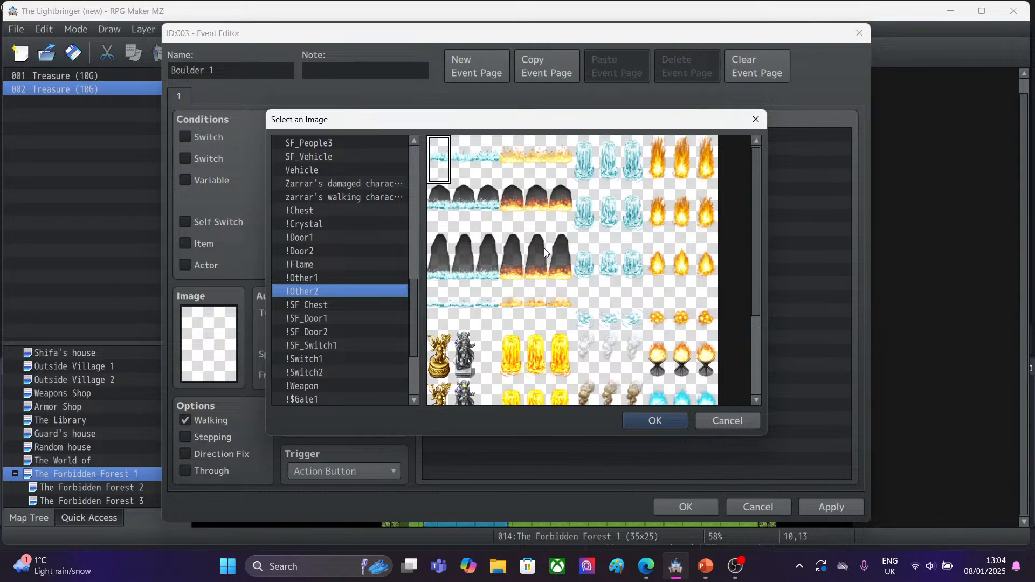
pyautogui.moveTo(755, 253); pyautogui.dragTo(797, 377)
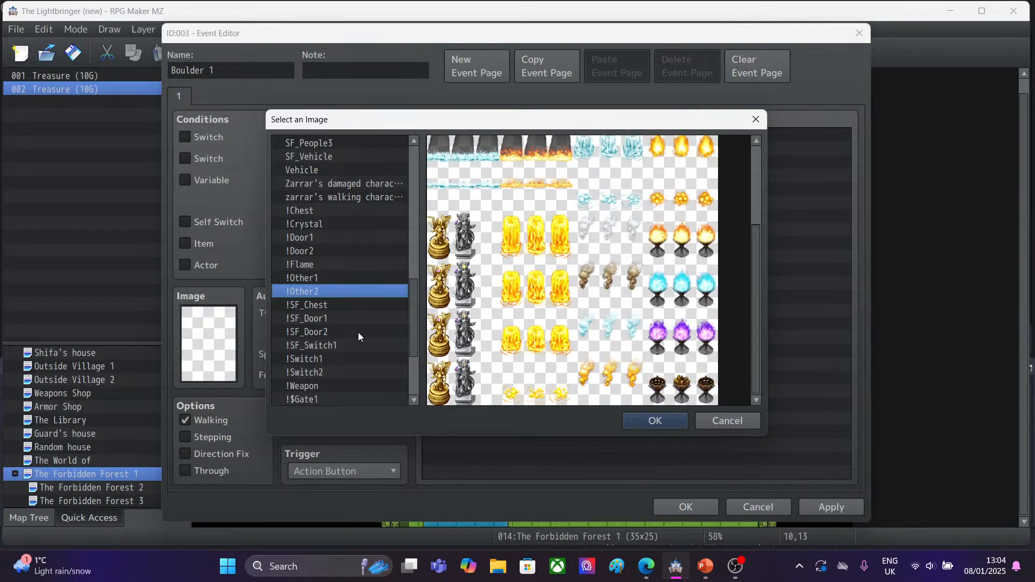
pyautogui.click(299, 304)
pyautogui.click(302, 276)
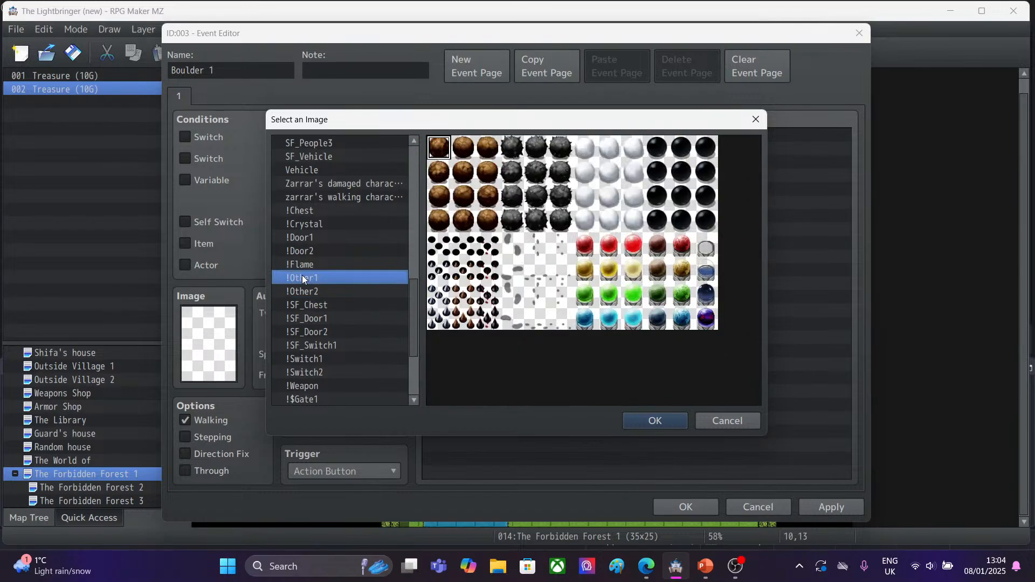
pyautogui.click(462, 151)
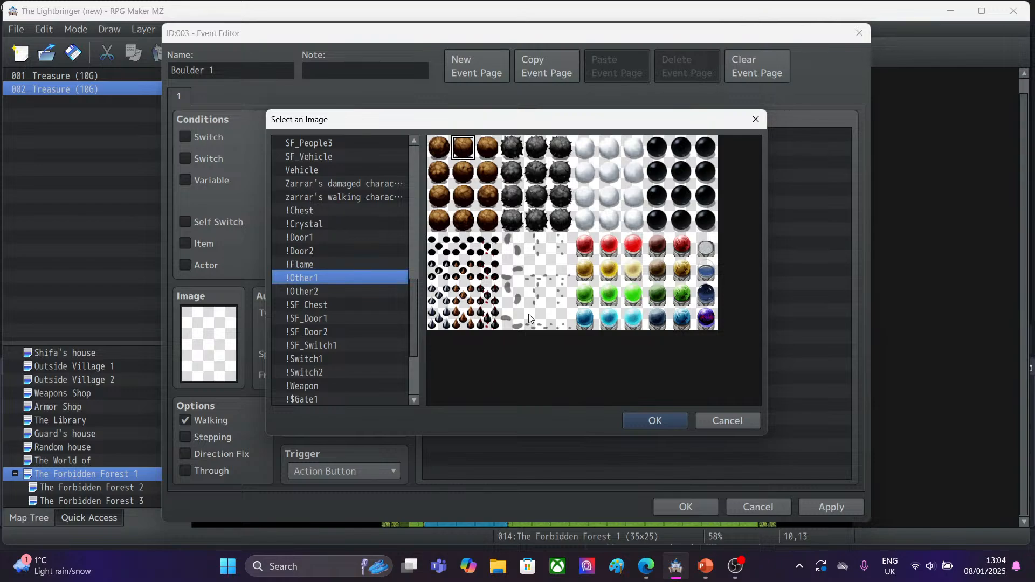
pyautogui.click(674, 420)
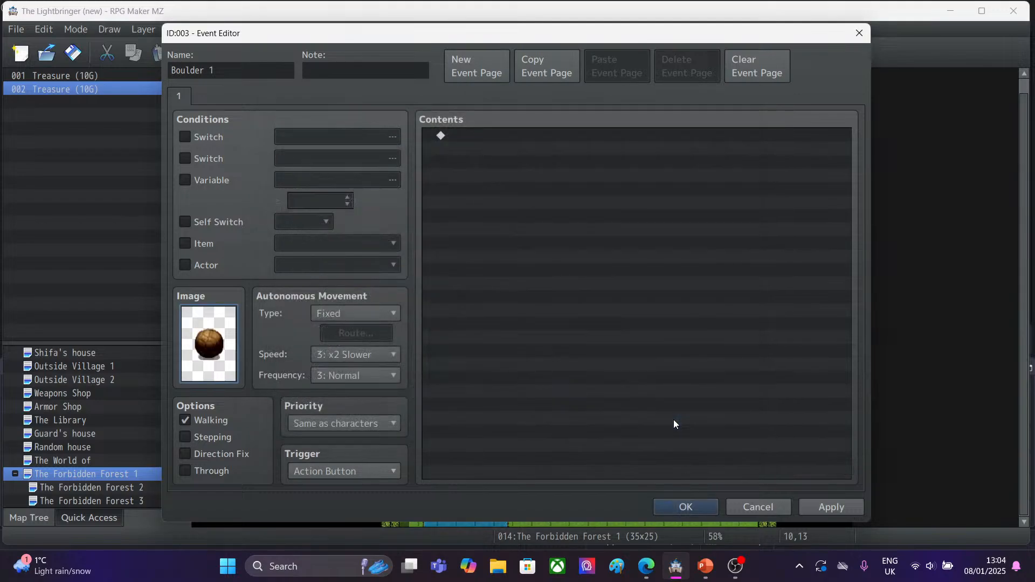
pyautogui.click(345, 424)
pyautogui.click(345, 420)
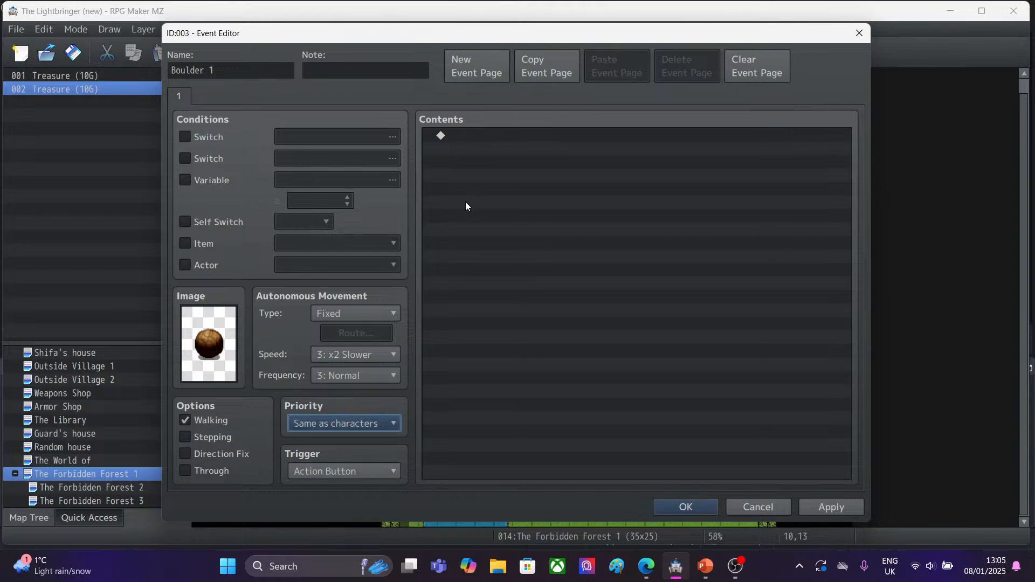
# Examine the event commands for Boulder 1's contents and the switch and actor conditions of Conditional Branch.
pyautogui.doubleClick(480, 134)
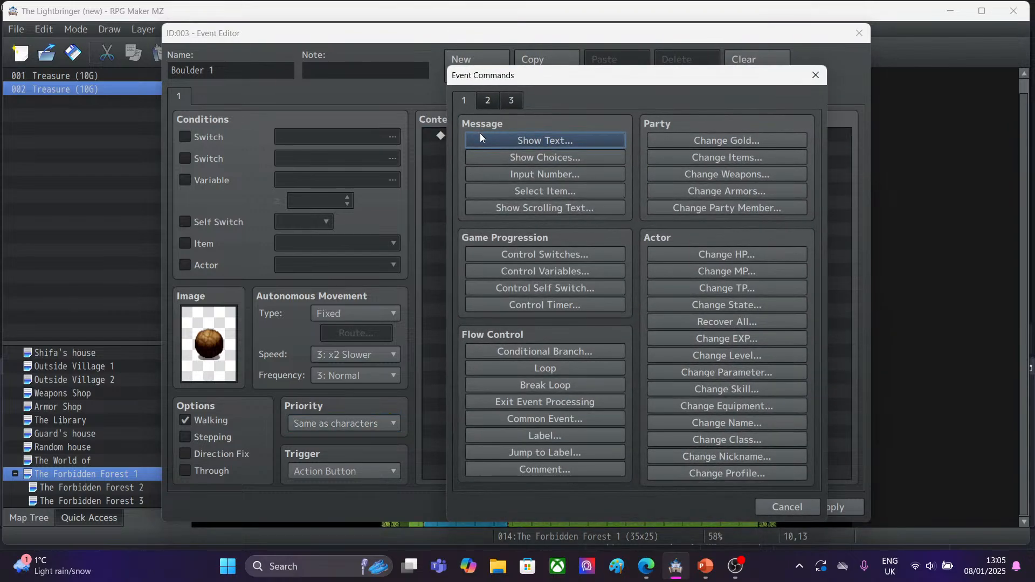
pyautogui.click(488, 101)
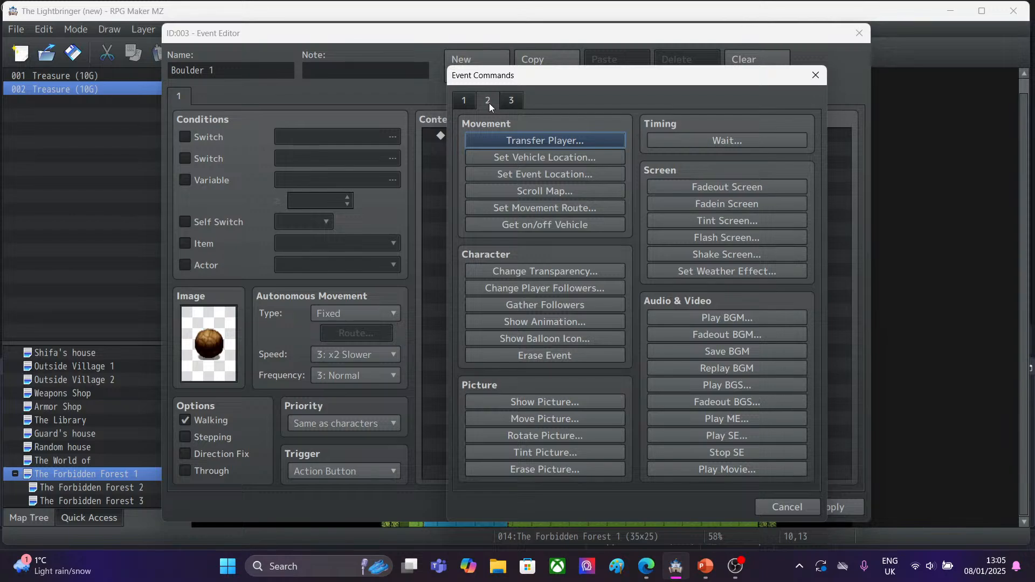
pyautogui.click(464, 99)
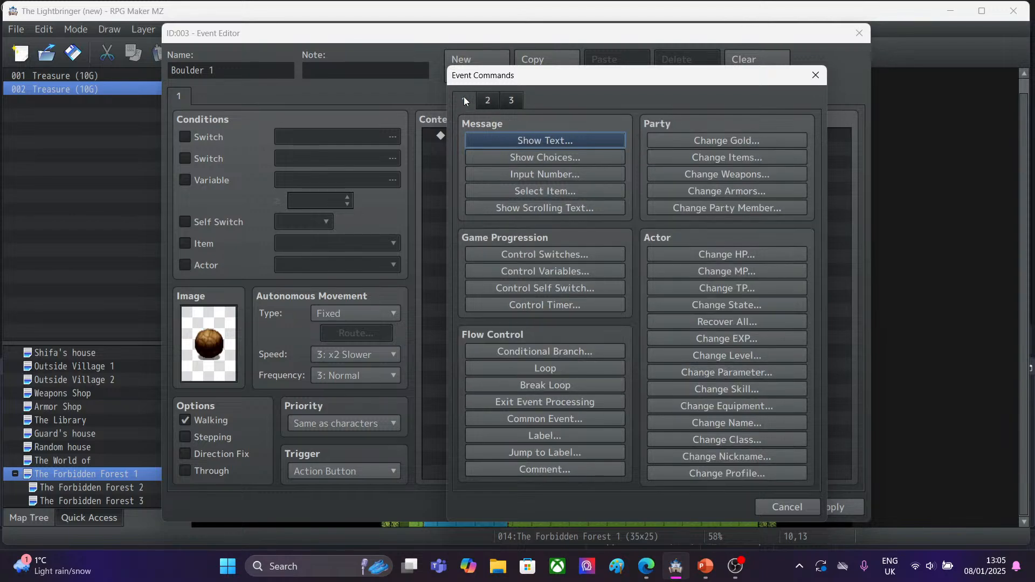
pyautogui.click(534, 351)
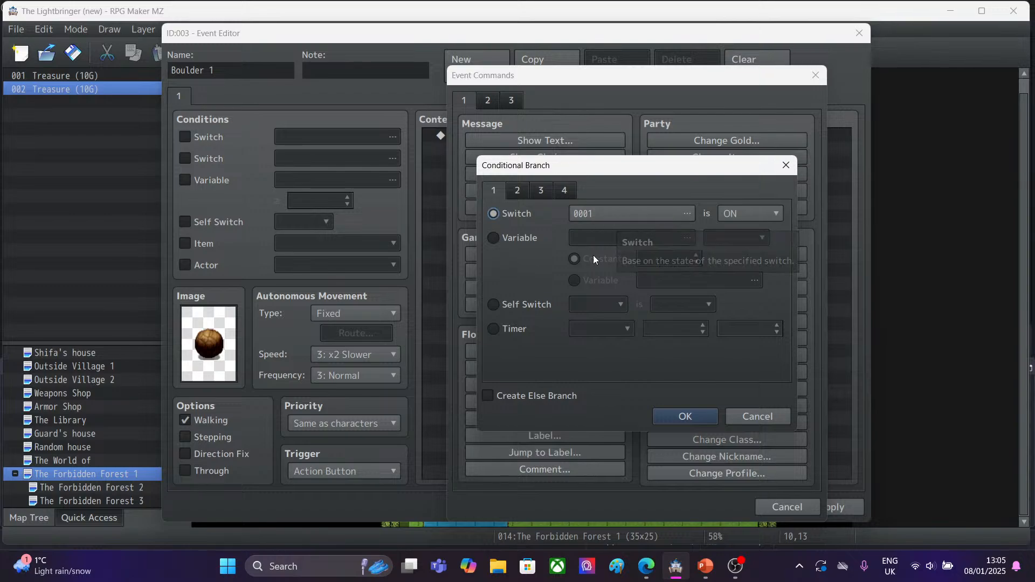
pyautogui.click(516, 194)
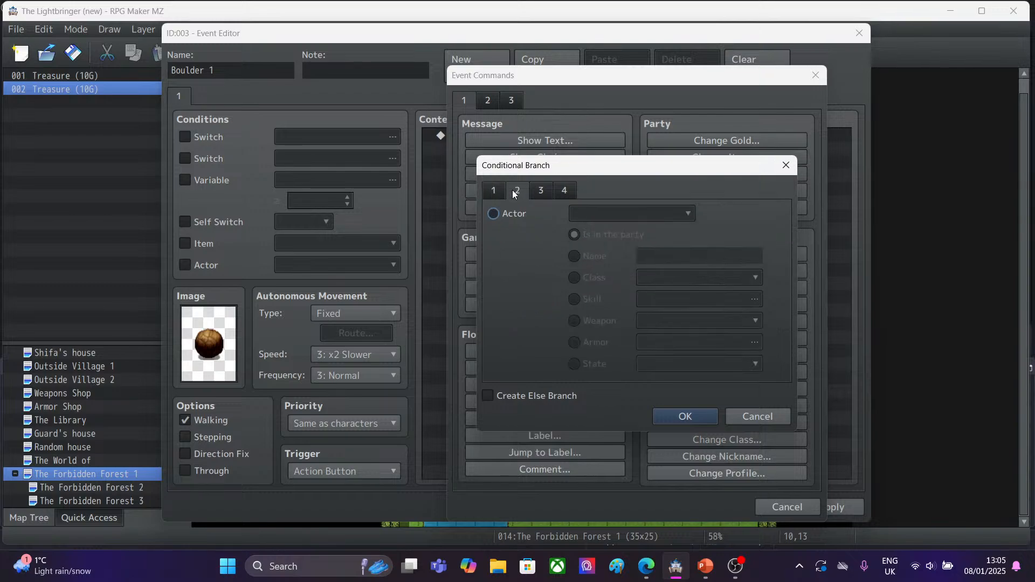
pyautogui.click(494, 214)
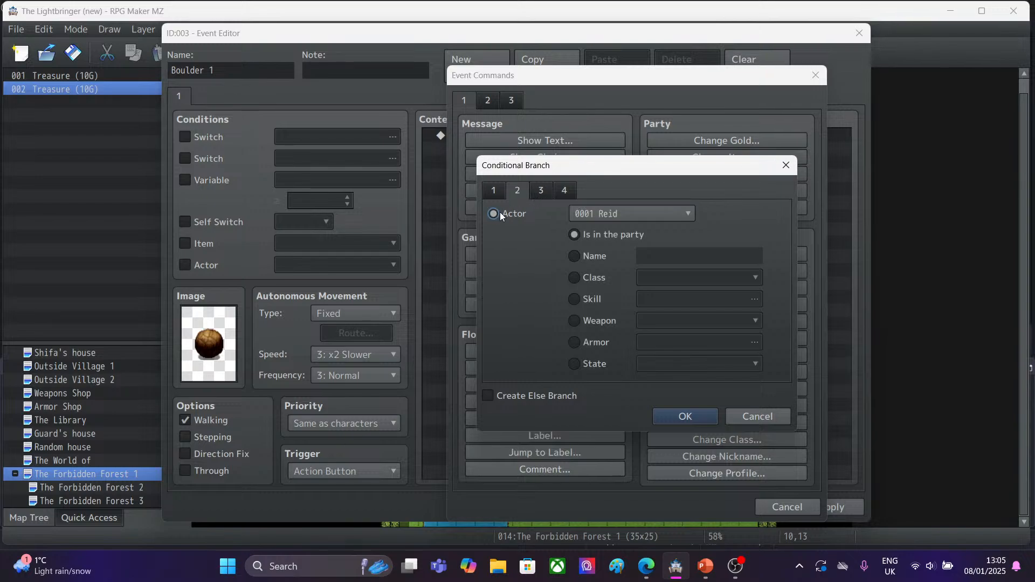
pyautogui.click(498, 192)
pyautogui.click(516, 195)
pyautogui.click(759, 415)
# Examine the variable condition of Conditional Branch and its variable list, leaving without adding the command.
pyautogui.click(507, 353)
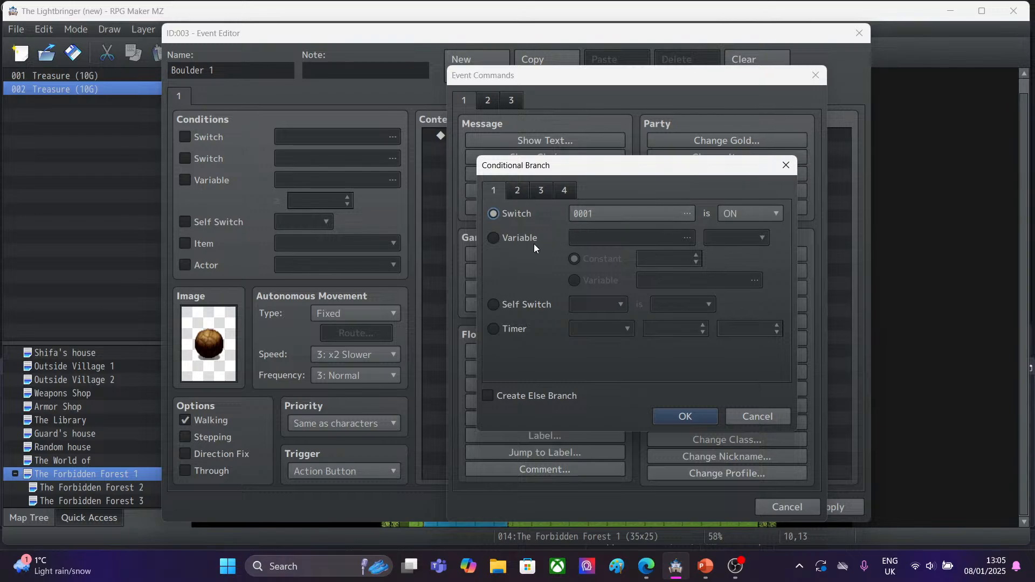
pyautogui.click(492, 240)
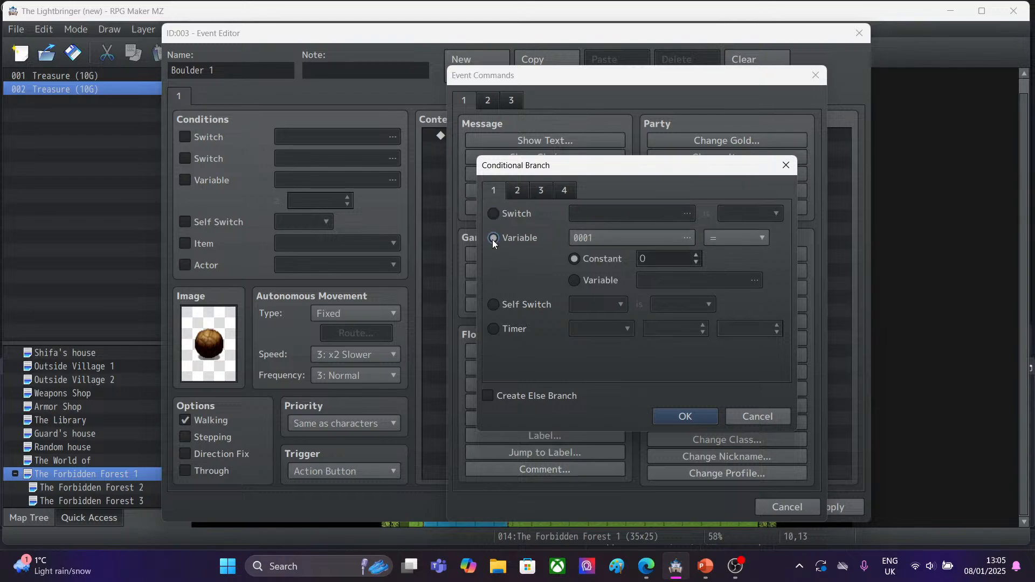
pyautogui.doubleClick(596, 241)
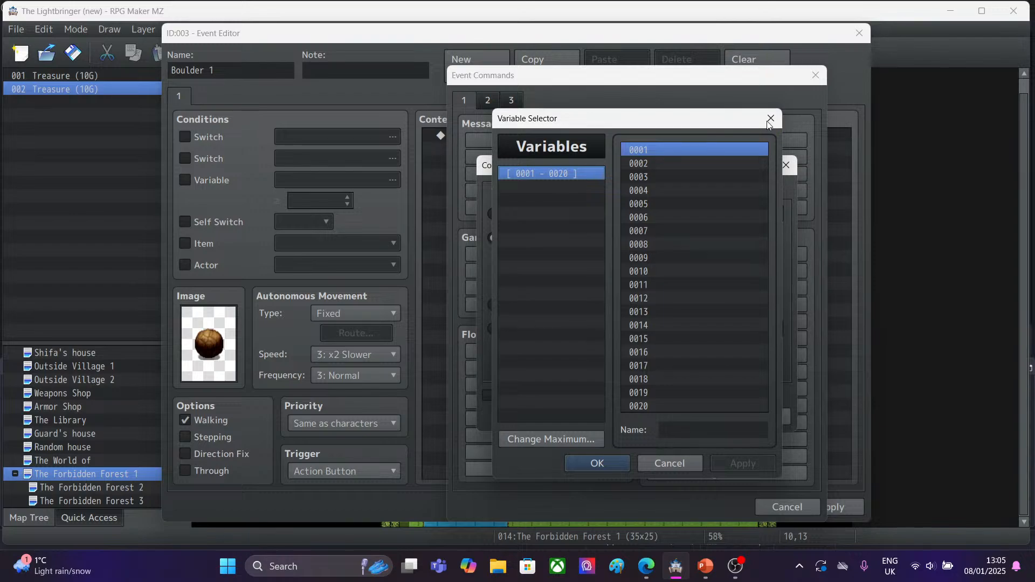
pyautogui.press('Return')
pyautogui.click(740, 423)
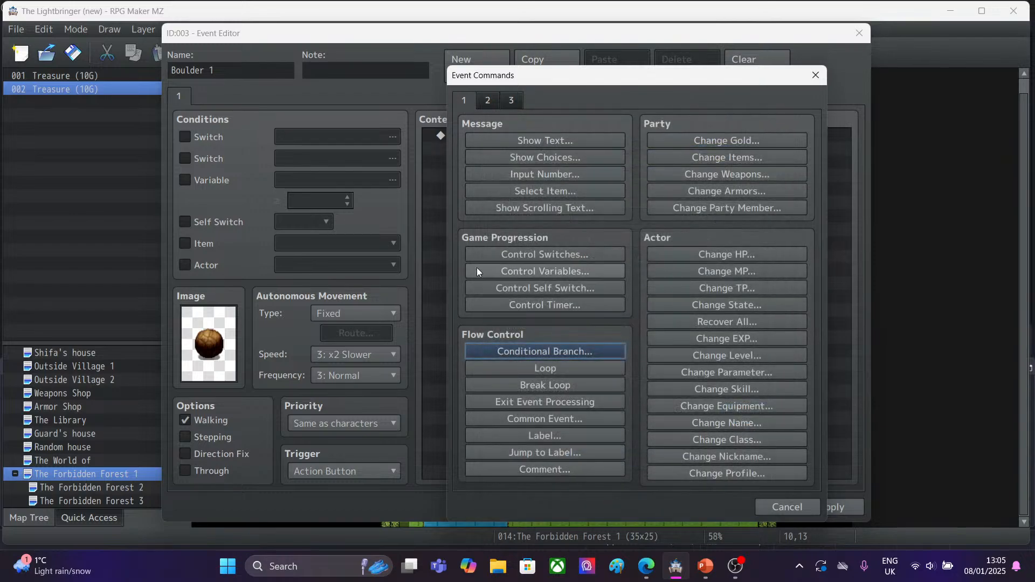
# Add a Conditional Branch to Boulder 1's contents that checks whether the Player character is facing Up.
pyautogui.click(495, 354)
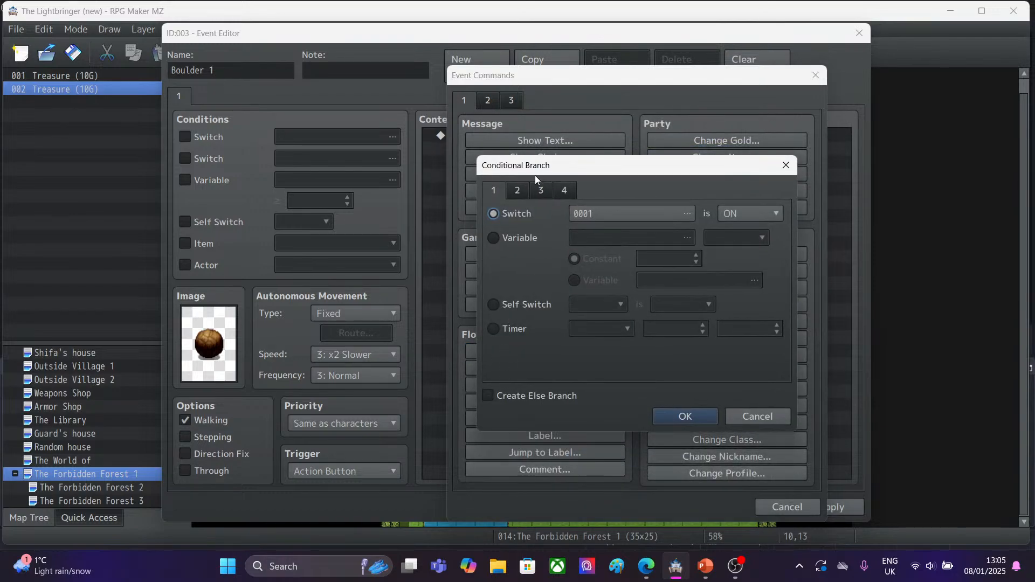
pyautogui.click(539, 190)
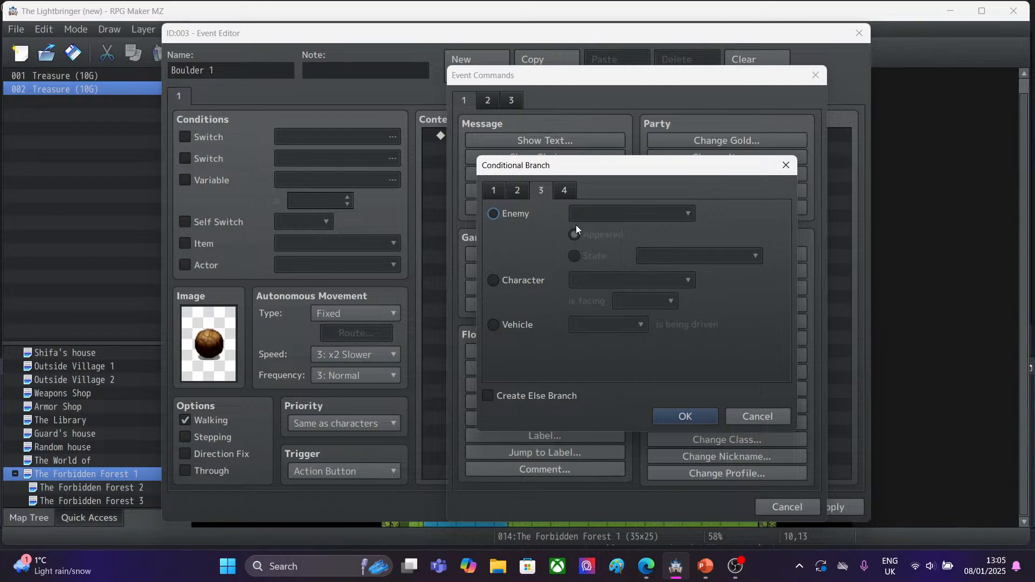
pyautogui.click(491, 280)
pyautogui.click(603, 280)
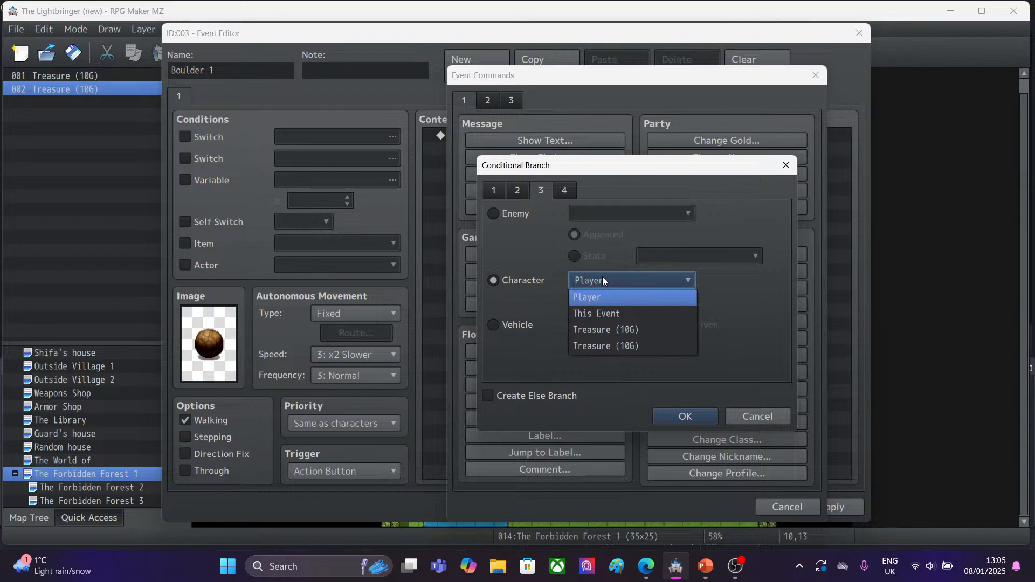
pyautogui.click(602, 279)
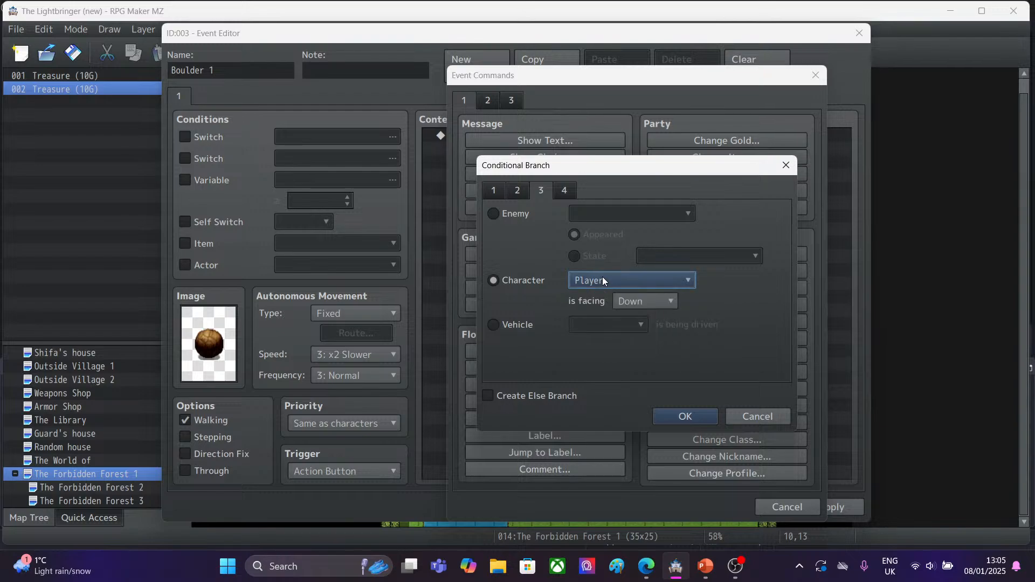
pyautogui.click(642, 305)
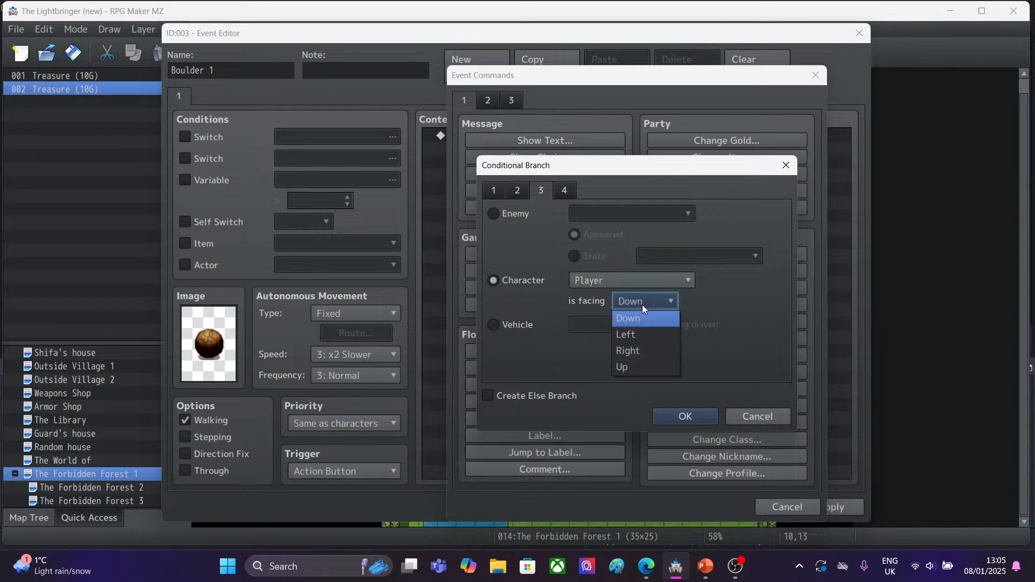
pyautogui.click(631, 365)
pyautogui.click(678, 419)
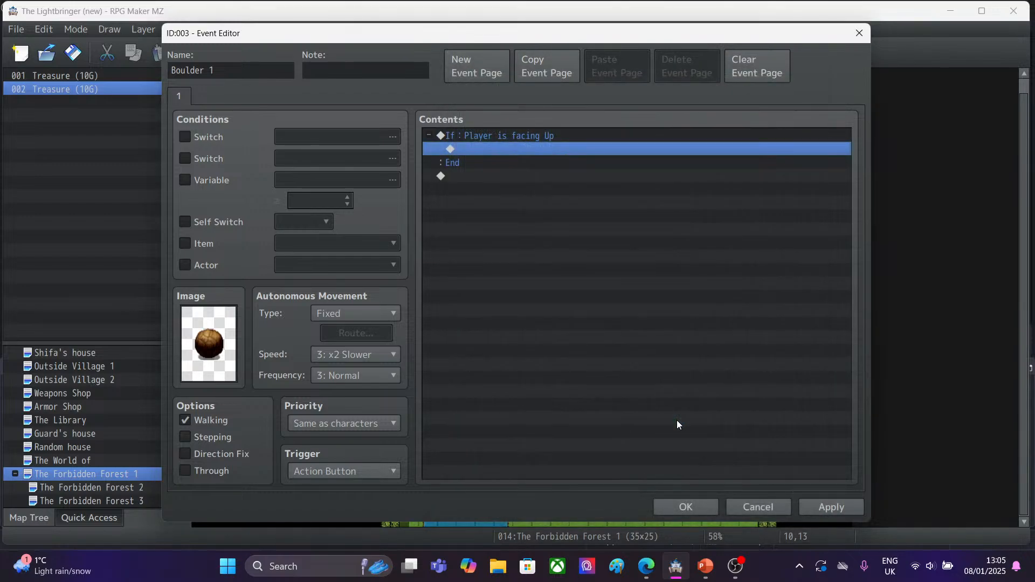
# Inside the facing-Up branch, add a Set Movement Route for the Player with Move Up and Skip If Cannot Move enabled.
pyautogui.doubleClick(470, 150)
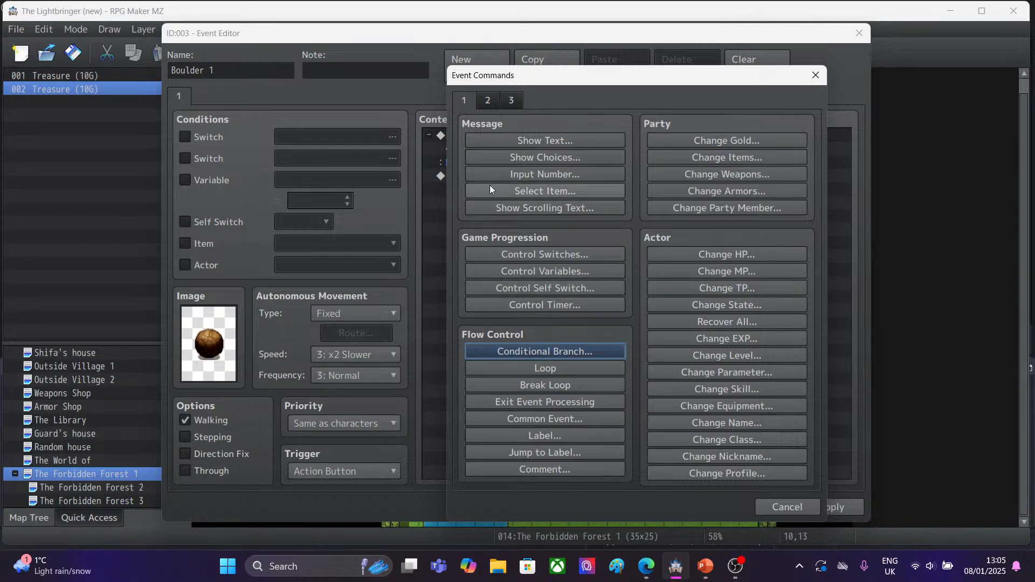
pyautogui.click(487, 100)
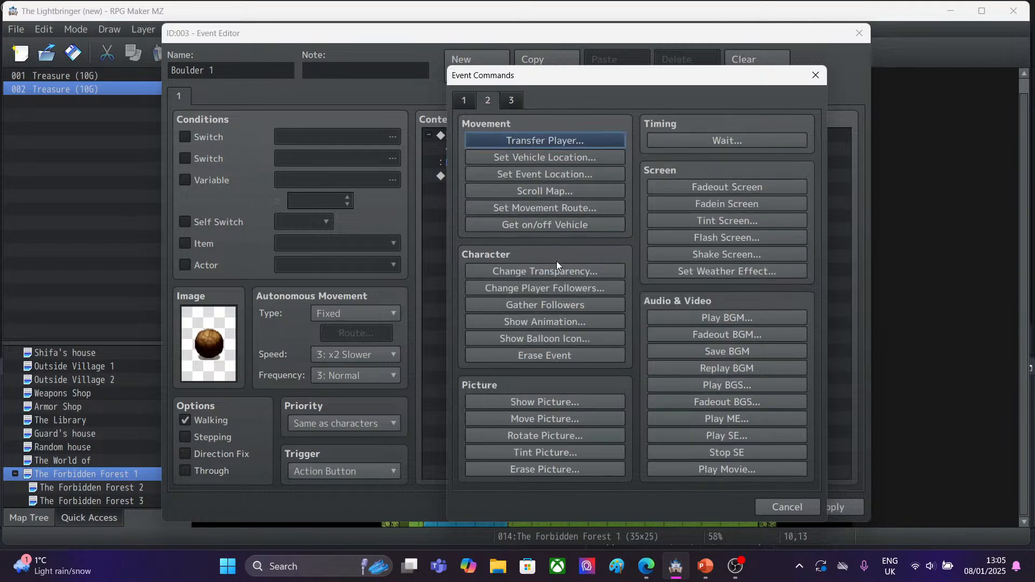
pyautogui.click(528, 205)
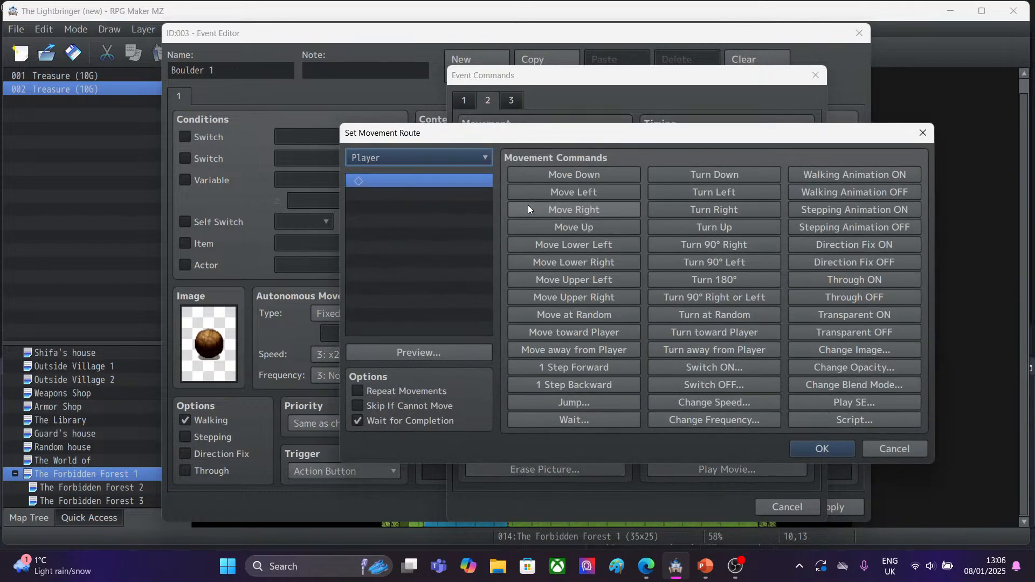
pyautogui.click(586, 228)
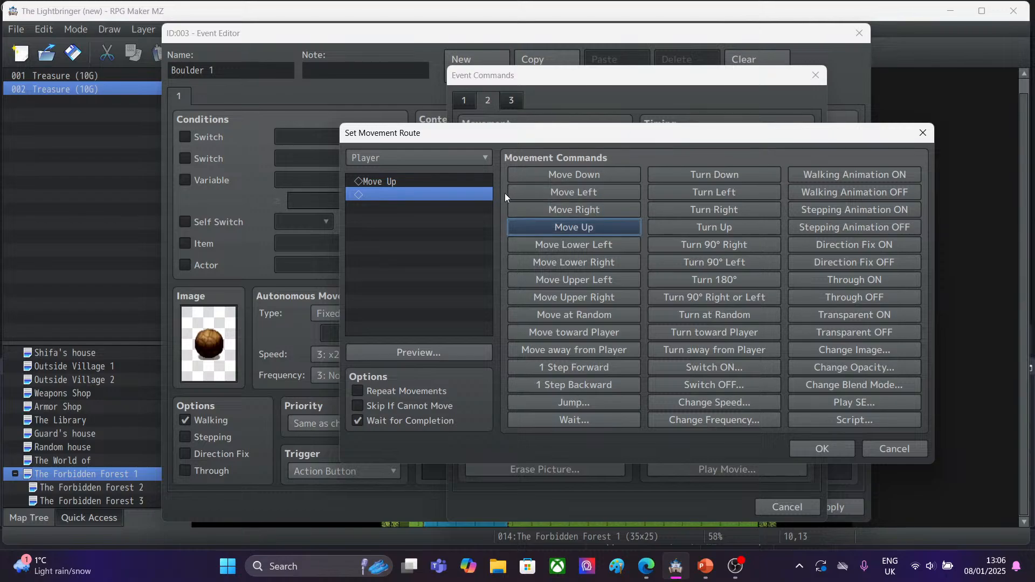
pyautogui.click(358, 406)
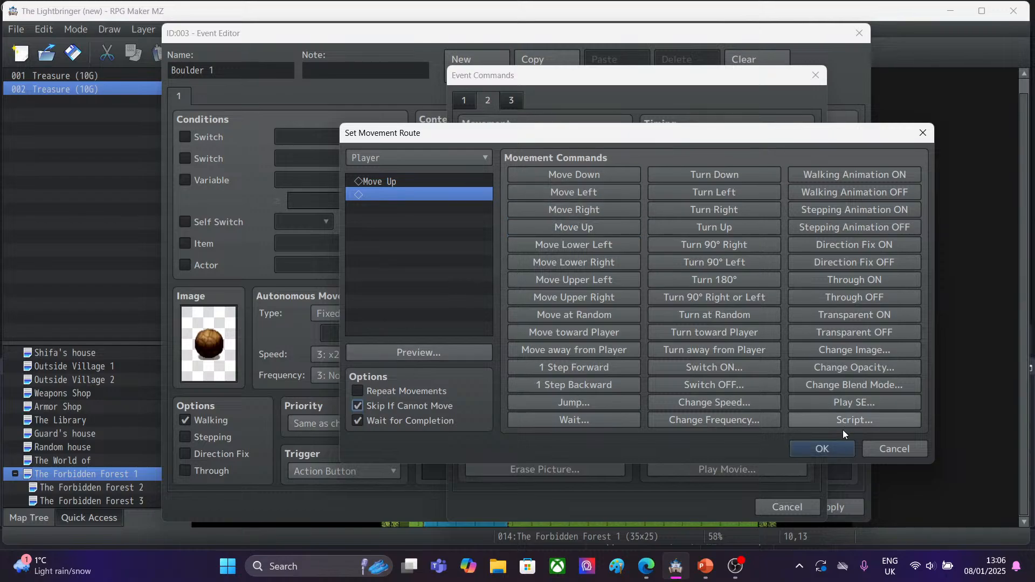
pyautogui.click(833, 451)
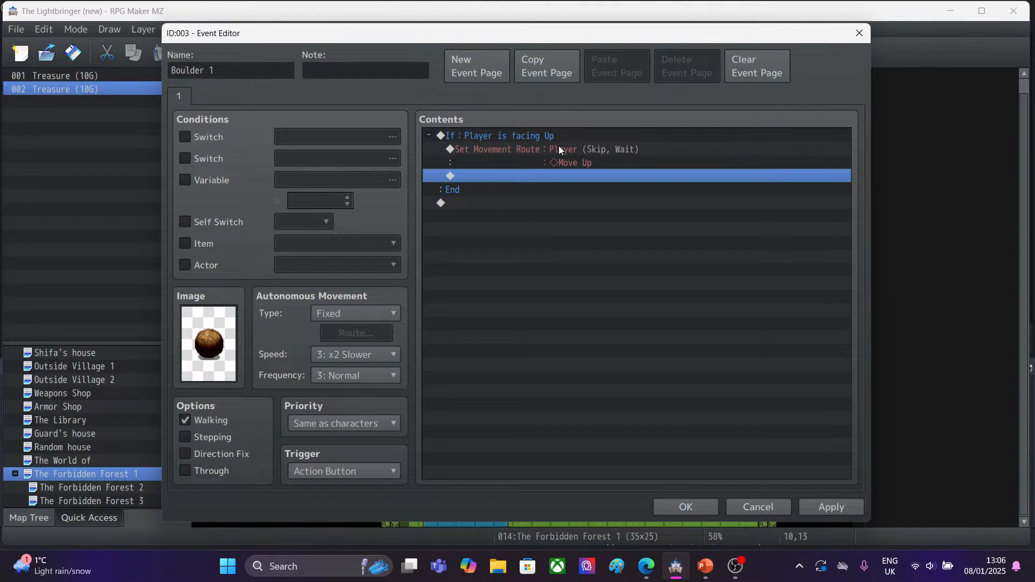
# Copy the whole facing-Up branch and paste the duplicate on the empty line below it.
pyautogui.click(461, 202)
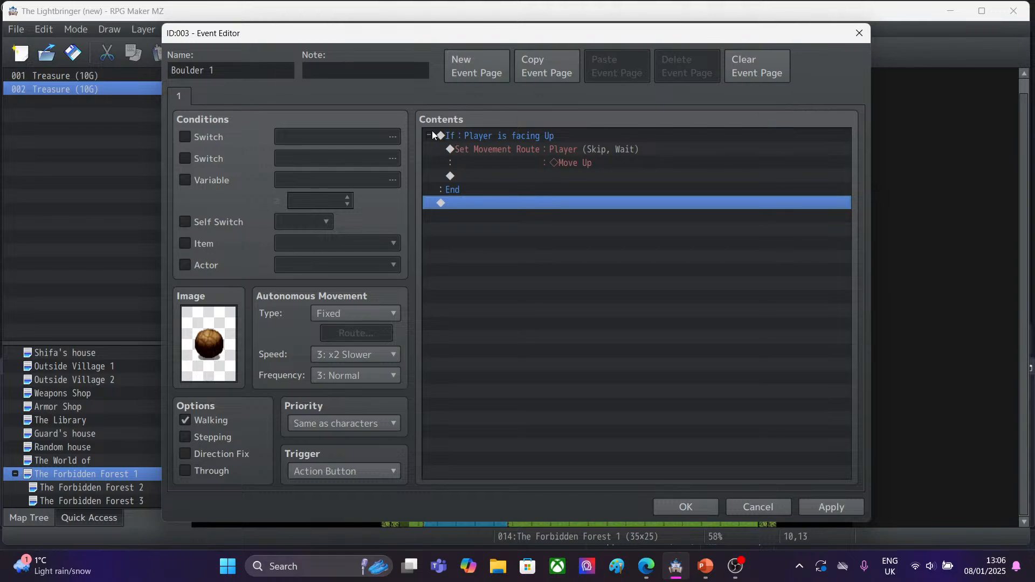
pyautogui.click(456, 140)
pyautogui.rightClick(456, 141)
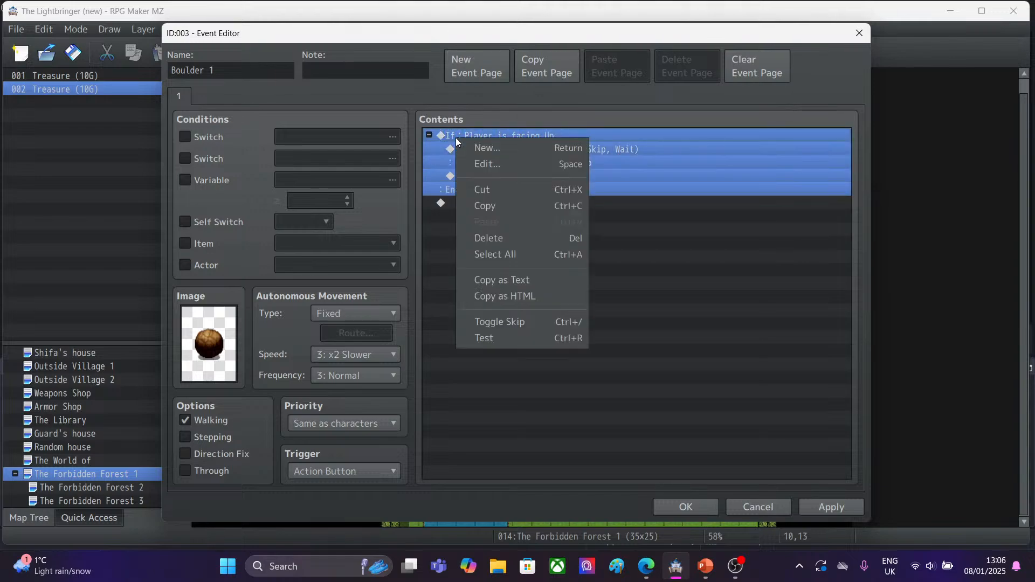
pyautogui.click(485, 204)
pyautogui.click(461, 203)
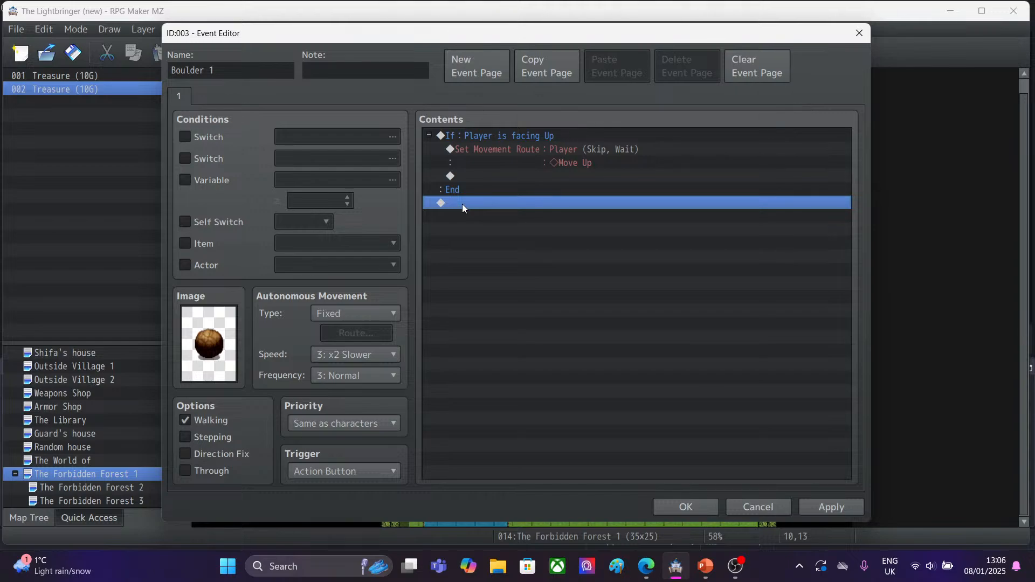
pyautogui.rightClick(461, 204)
pyautogui.click(488, 291)
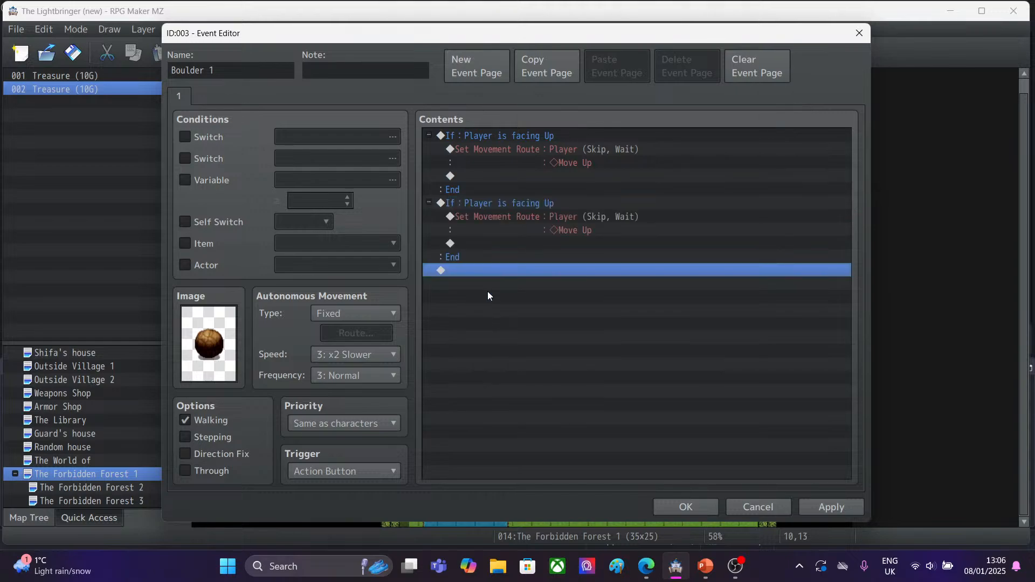
# Insert a Conditional Branch directly after the first facing-Up branch that checks whether the Player is facing Down.
pyautogui.click(521, 199)
pyautogui.doubleClick(536, 203)
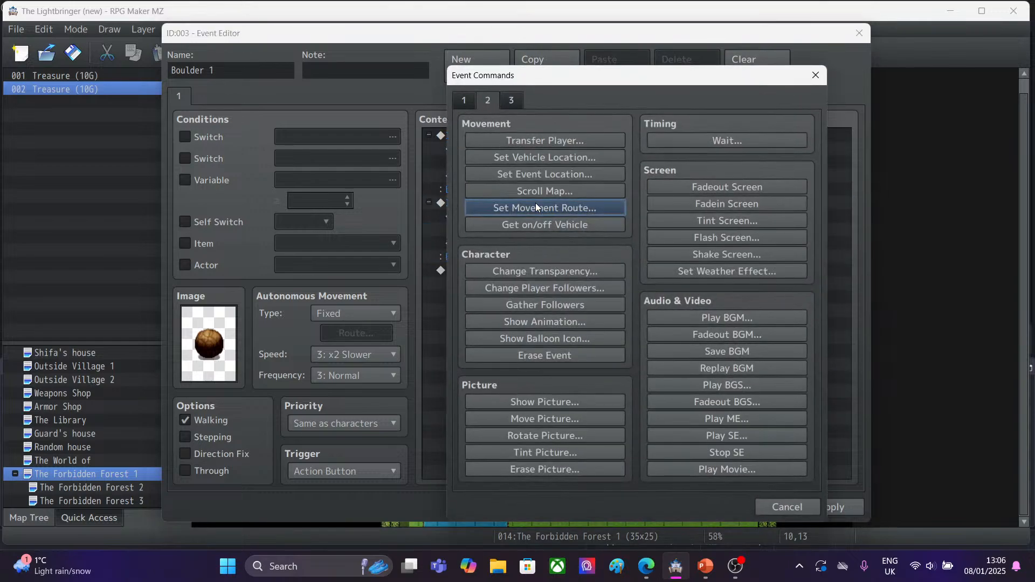
pyautogui.click(464, 100)
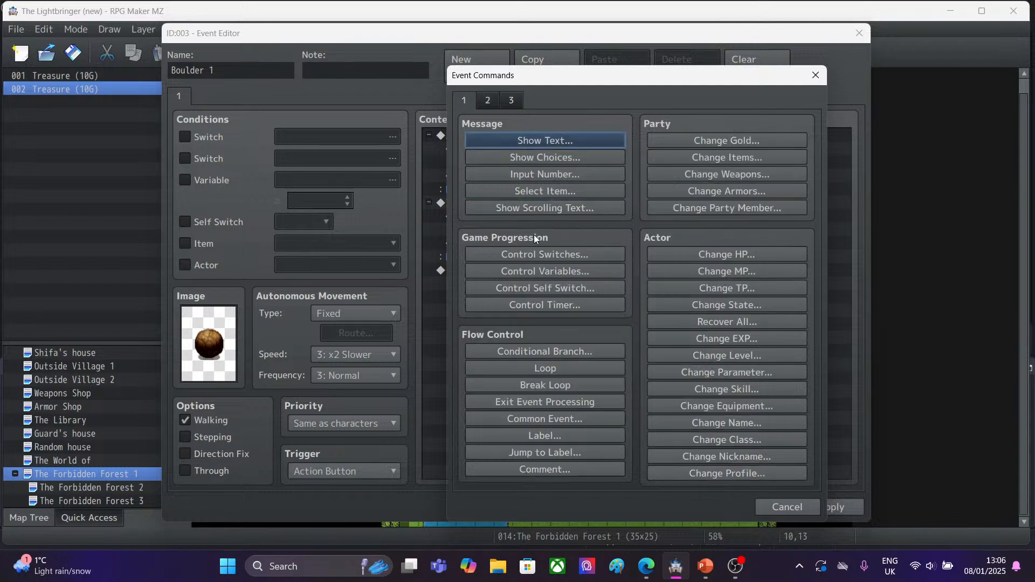
pyautogui.click(524, 354)
pyautogui.click(541, 193)
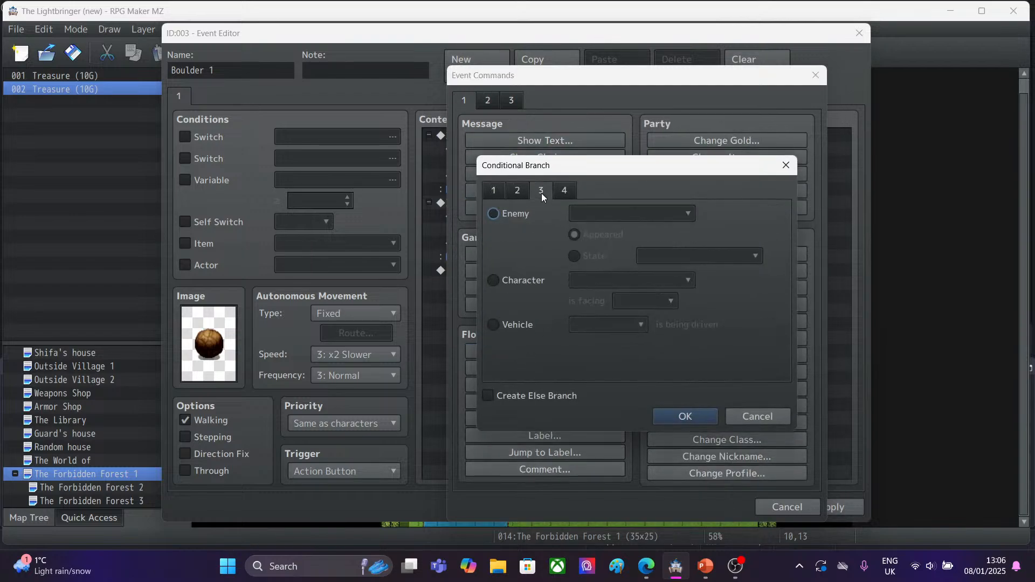
pyautogui.click(517, 191)
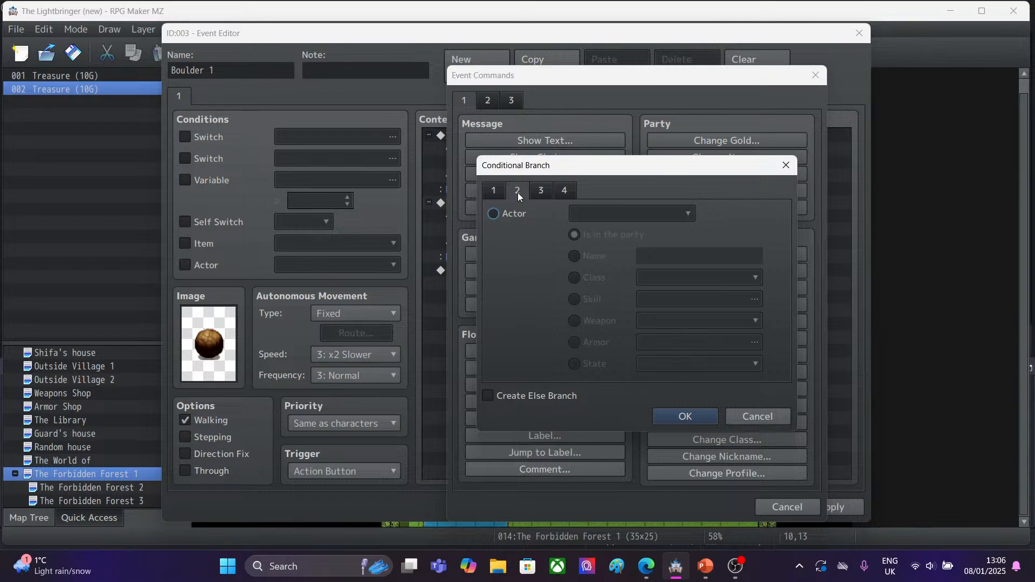
pyautogui.click(541, 191)
pyautogui.click(561, 193)
pyautogui.click(538, 190)
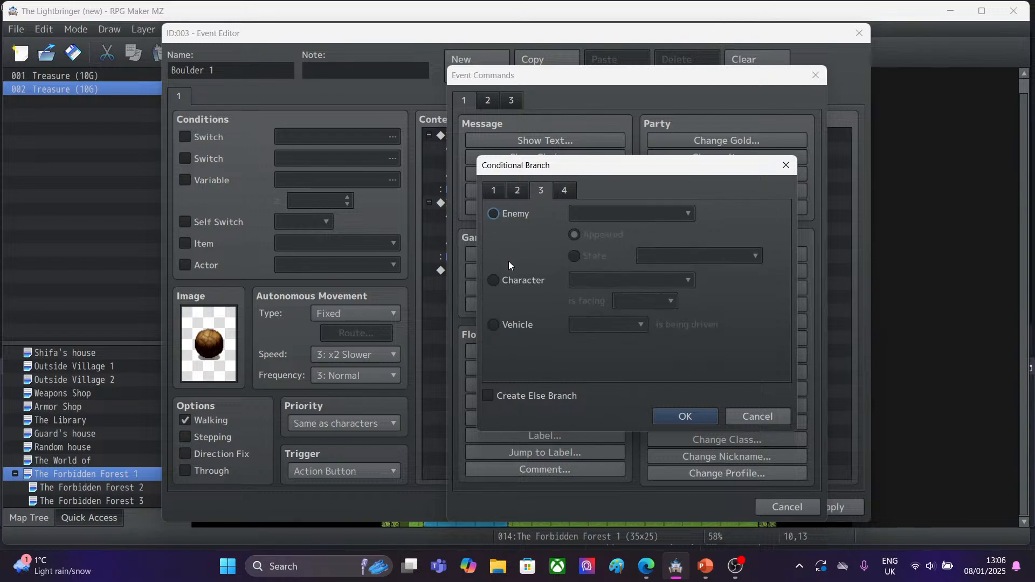
pyautogui.click(494, 280)
pyautogui.click(630, 302)
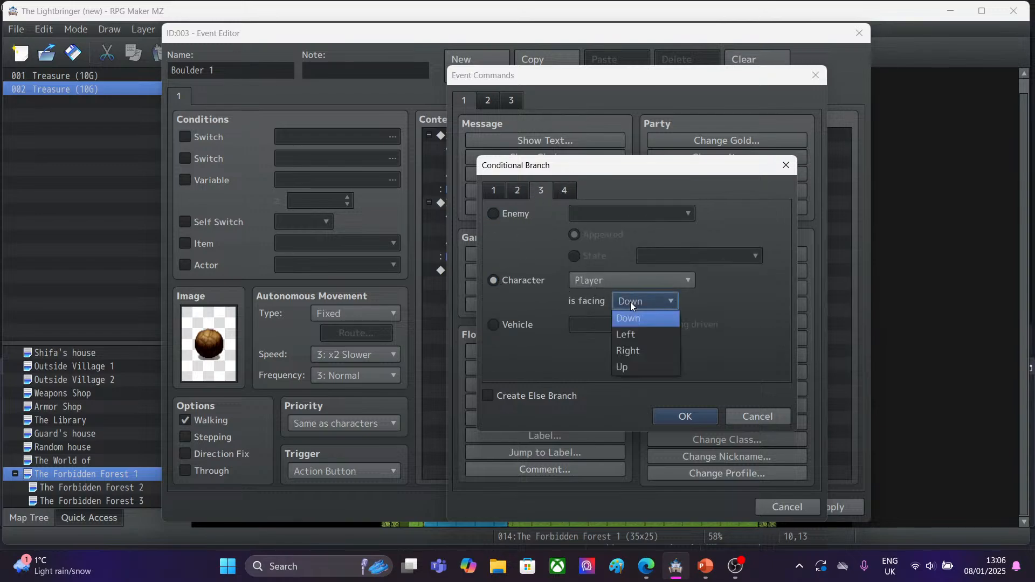
pyautogui.click(630, 321)
pyautogui.click(685, 416)
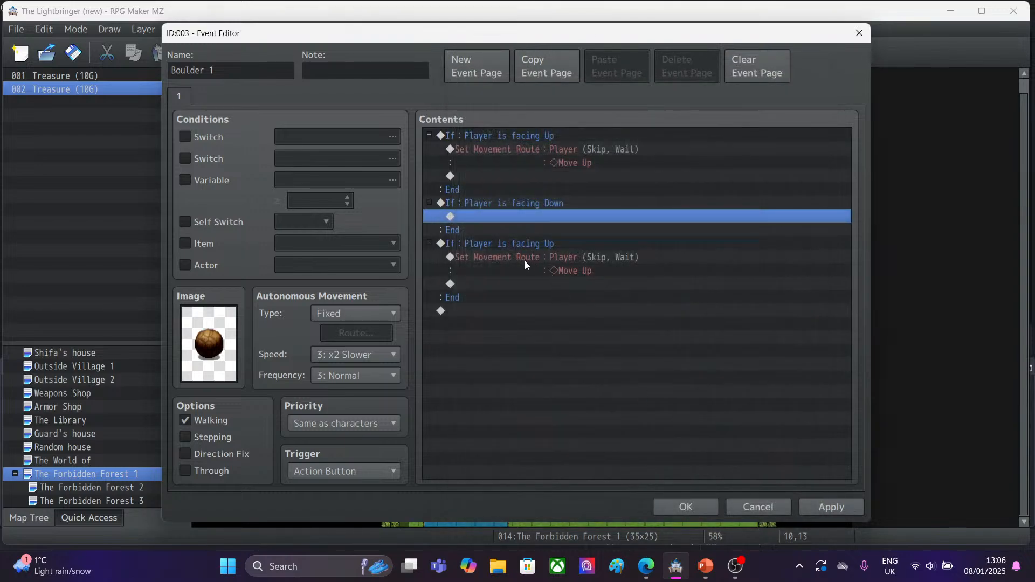
# Inside the facing-Down branch, add a Set Movement Route for the Player with a single Move Down.
pyautogui.doubleClick(493, 217)
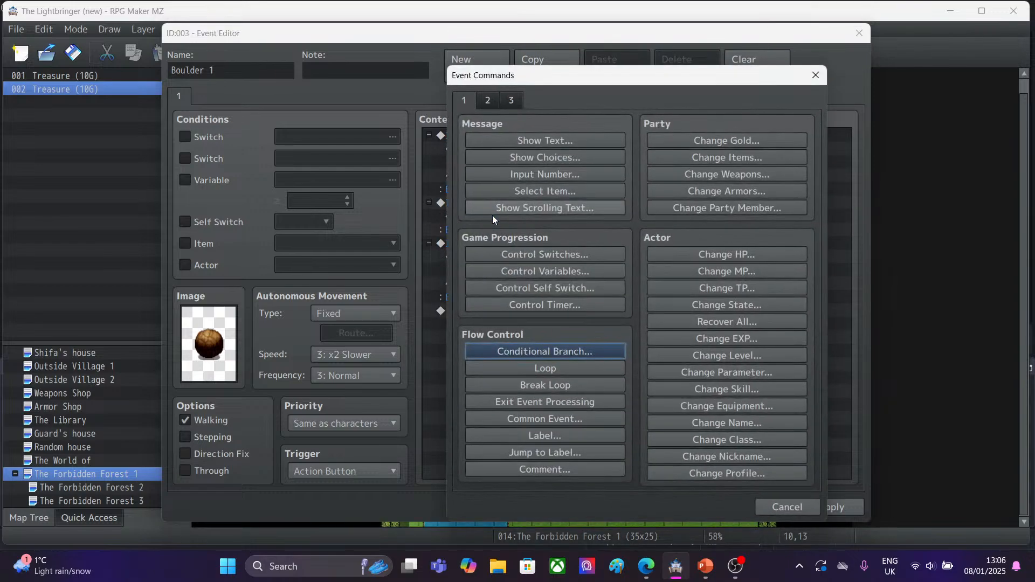
pyautogui.click(491, 100)
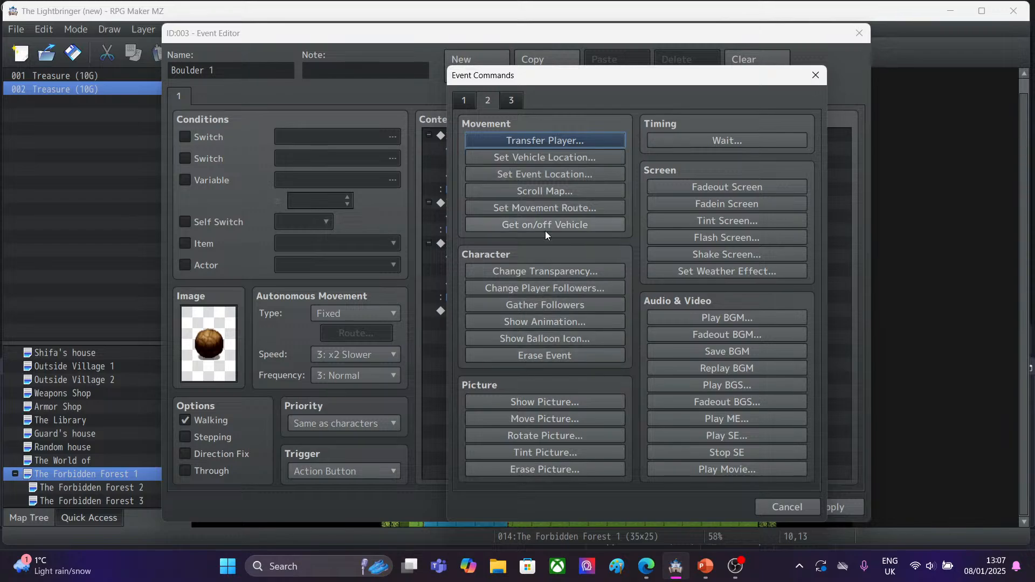
pyautogui.click(533, 207)
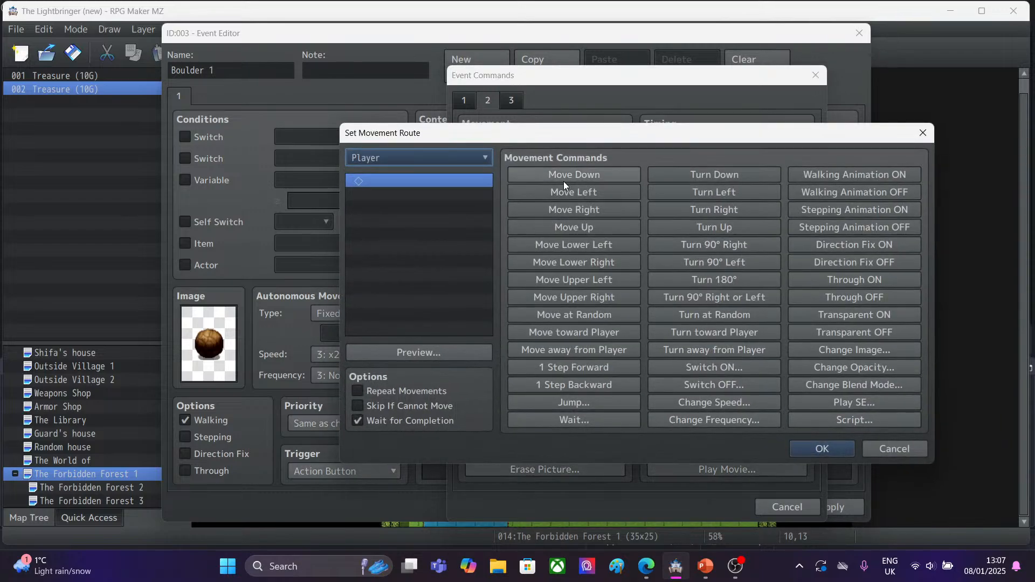
pyautogui.click(565, 176)
pyautogui.click(809, 450)
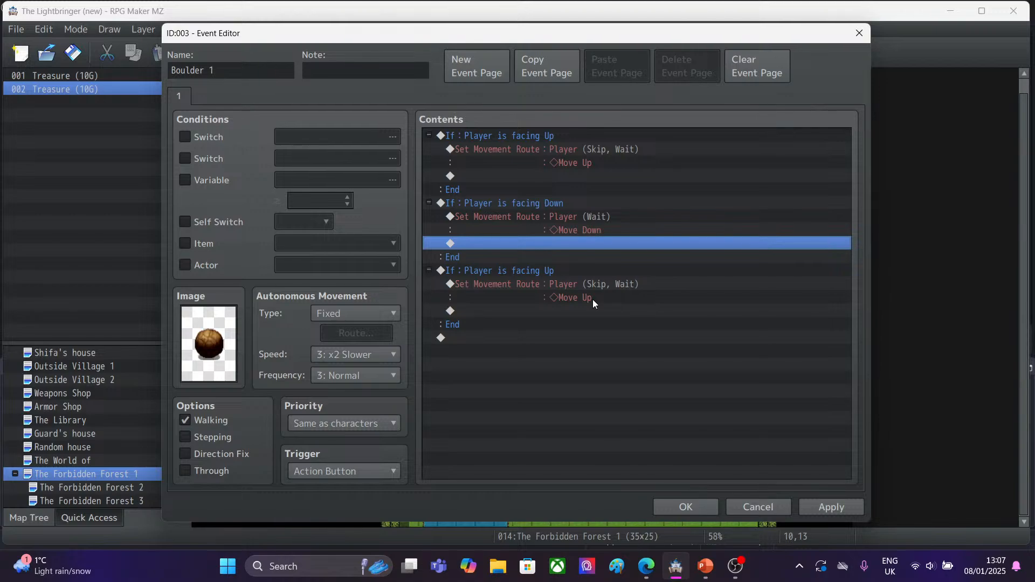
# Insert a Conditional Branch directly after the facing-Down branch that checks whether the Player is facing Right.
pyautogui.click(513, 273)
pyautogui.press('Insert')
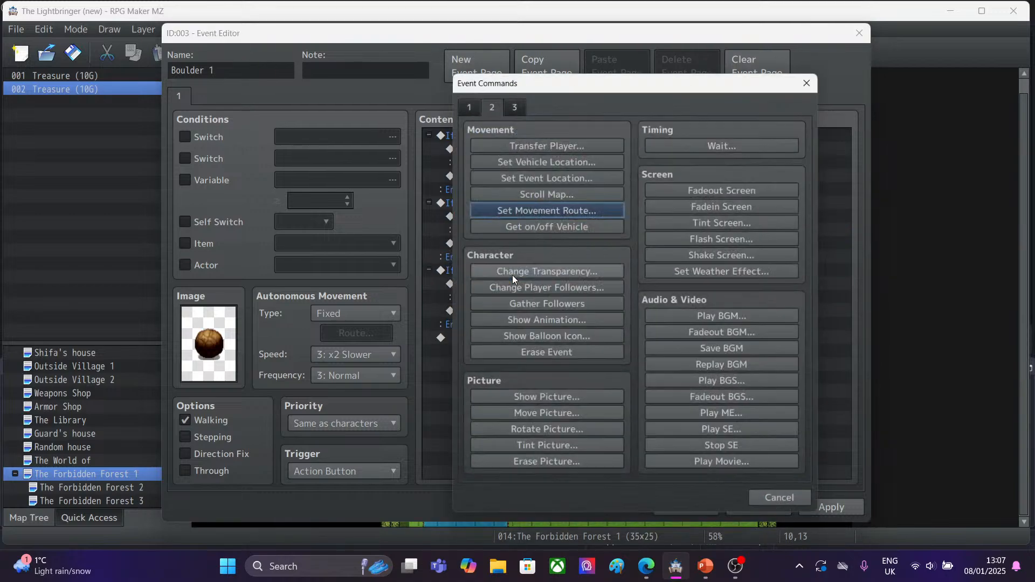
pyautogui.click(464, 101)
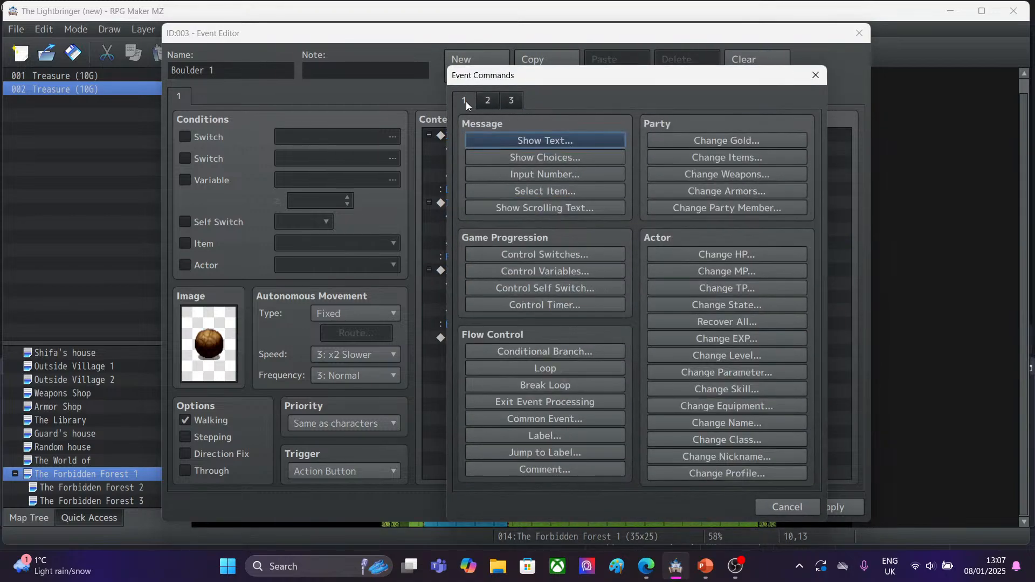
pyautogui.click(536, 351)
pyautogui.click(540, 190)
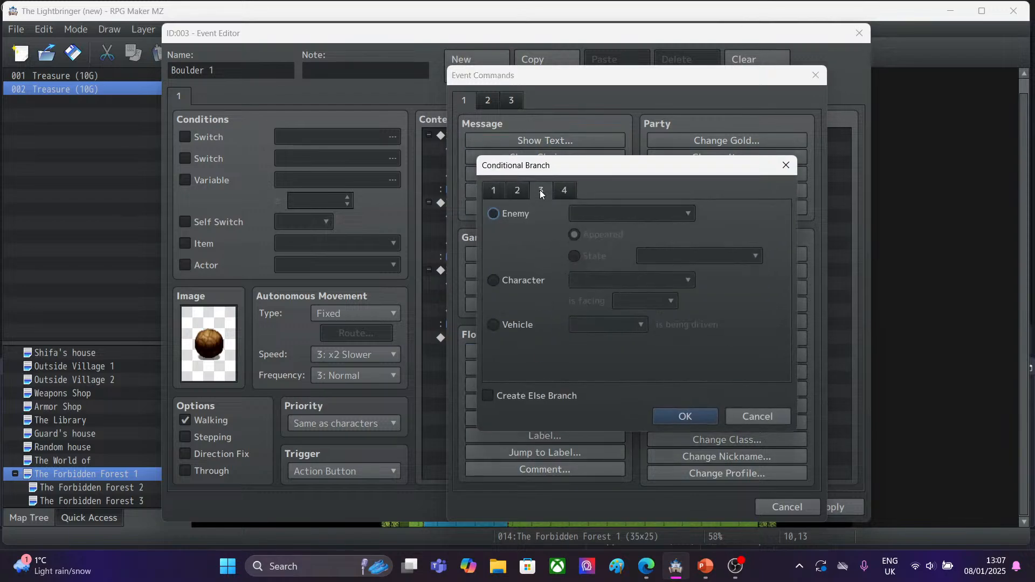
pyautogui.click(499, 280)
pyautogui.click(640, 302)
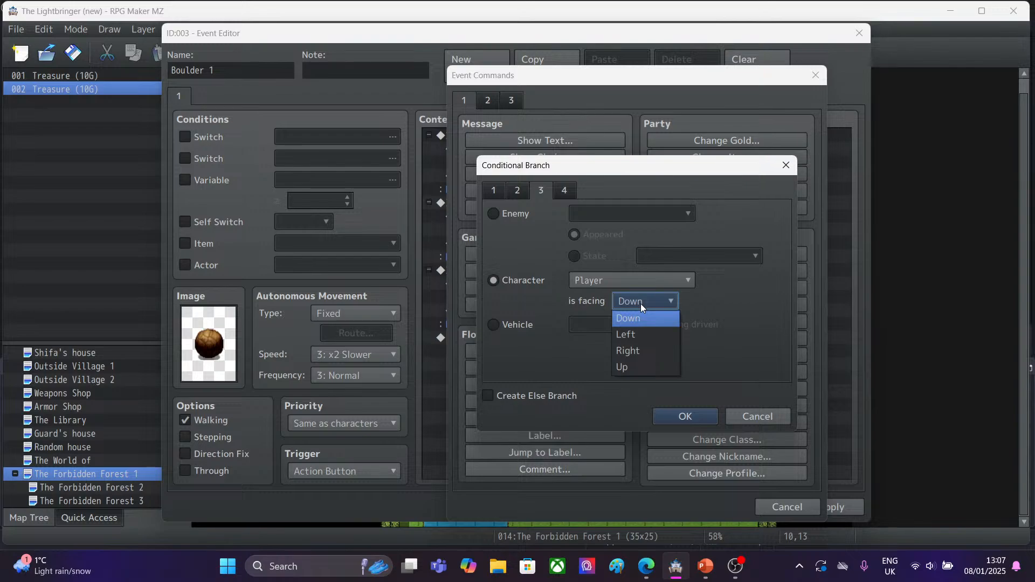
pyautogui.click(636, 350)
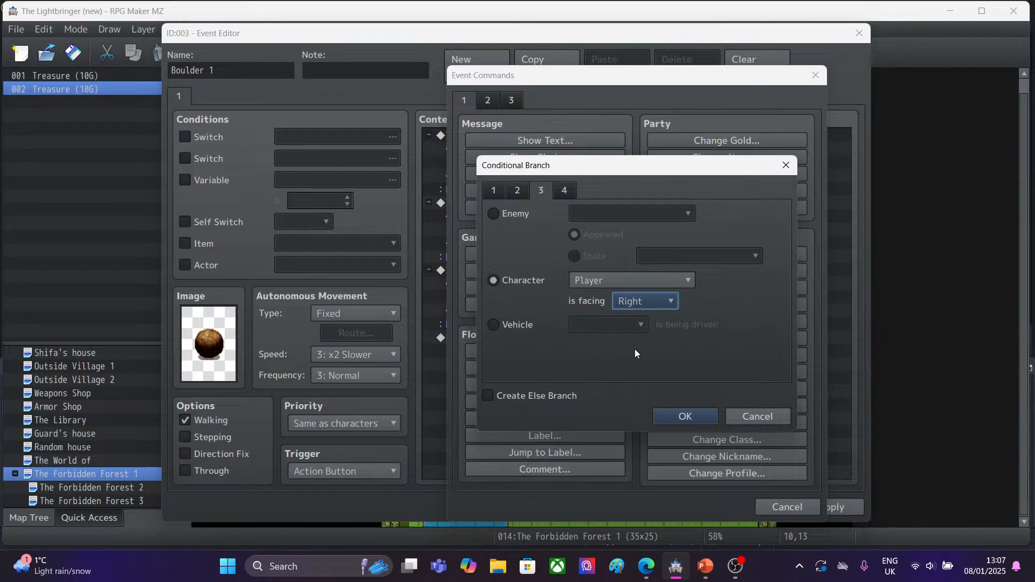
pyautogui.click(671, 418)
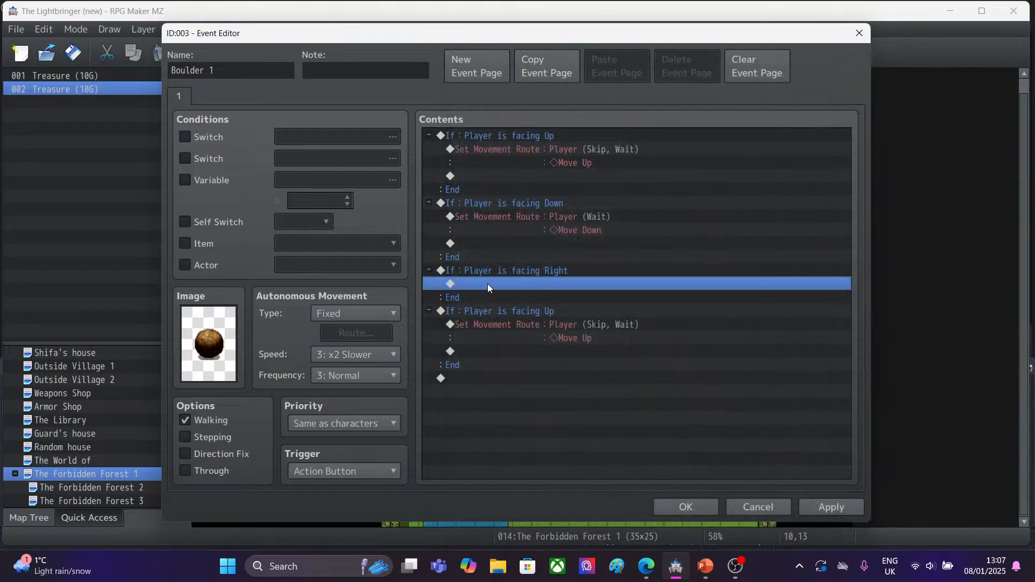
# Delete the duplicate facing-Up branch at the end of the contents and select the facing-Right branch.
pyautogui.click(463, 310)
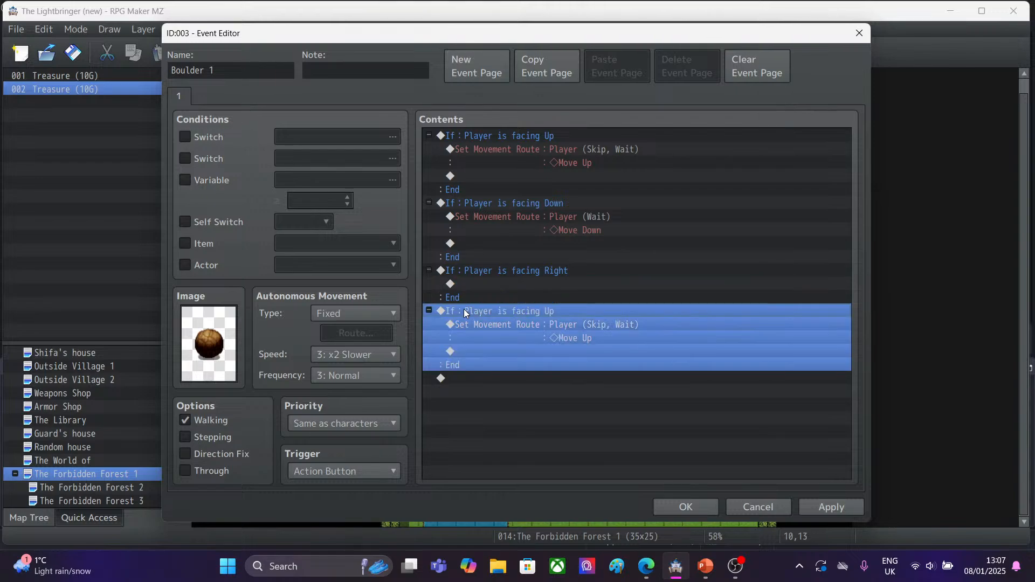
pyautogui.press('Delete')
pyautogui.click(477, 275)
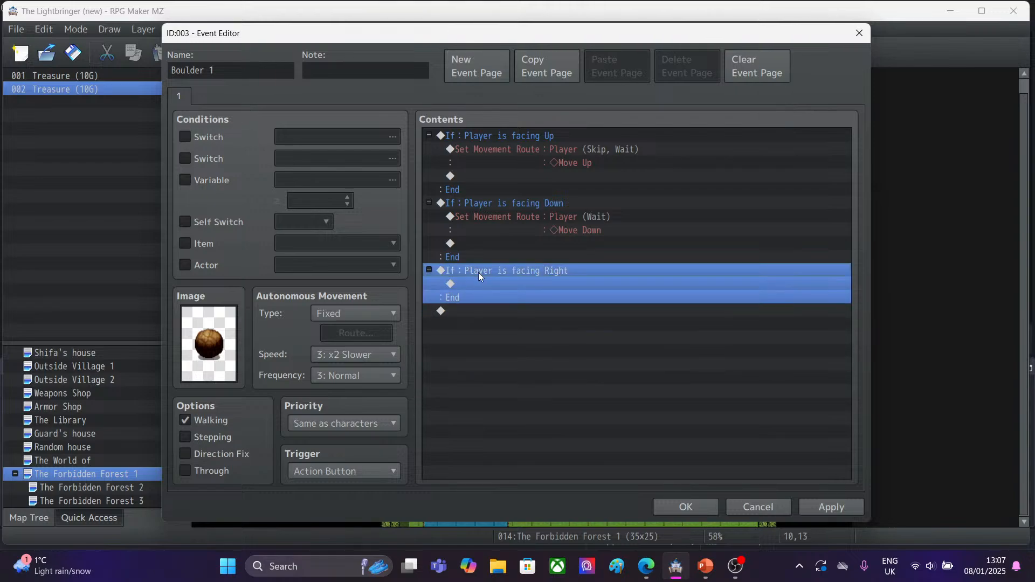
# Inside the facing-Right branch, add a Set Movement Route for the Player with a single Move Right.
pyautogui.doubleClick(484, 285)
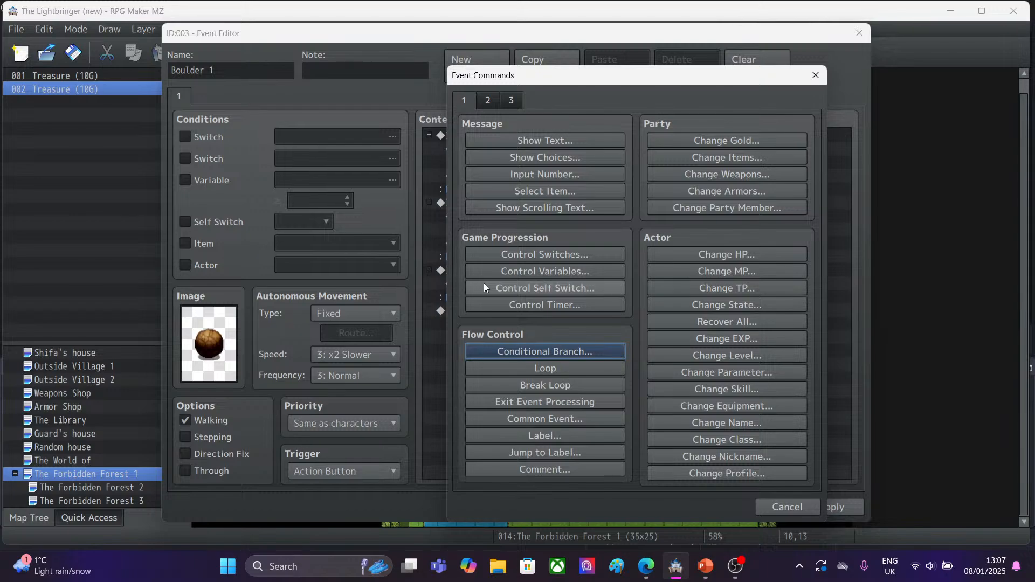
pyautogui.click(497, 99)
pyautogui.click(544, 209)
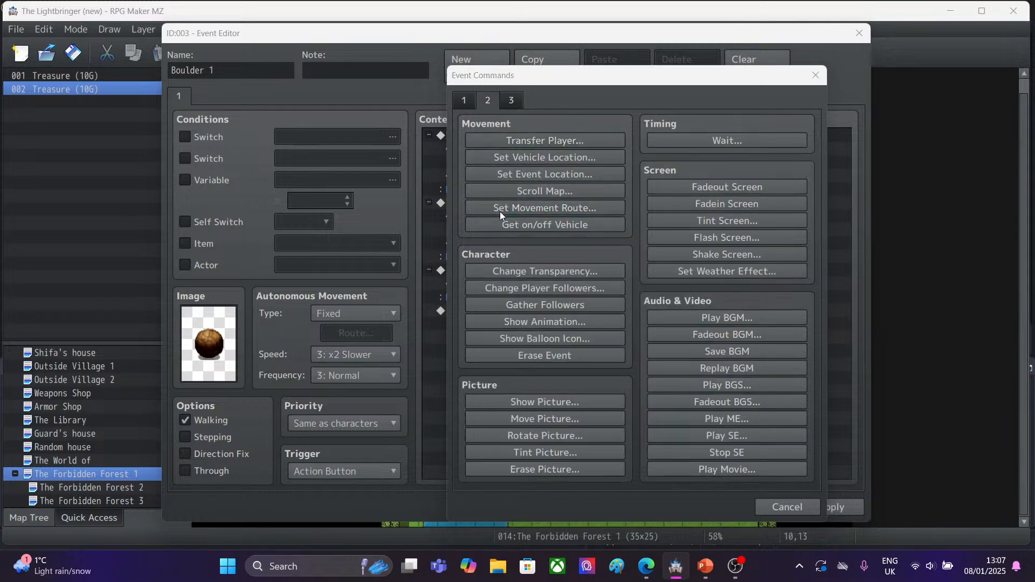
pyautogui.click(553, 209)
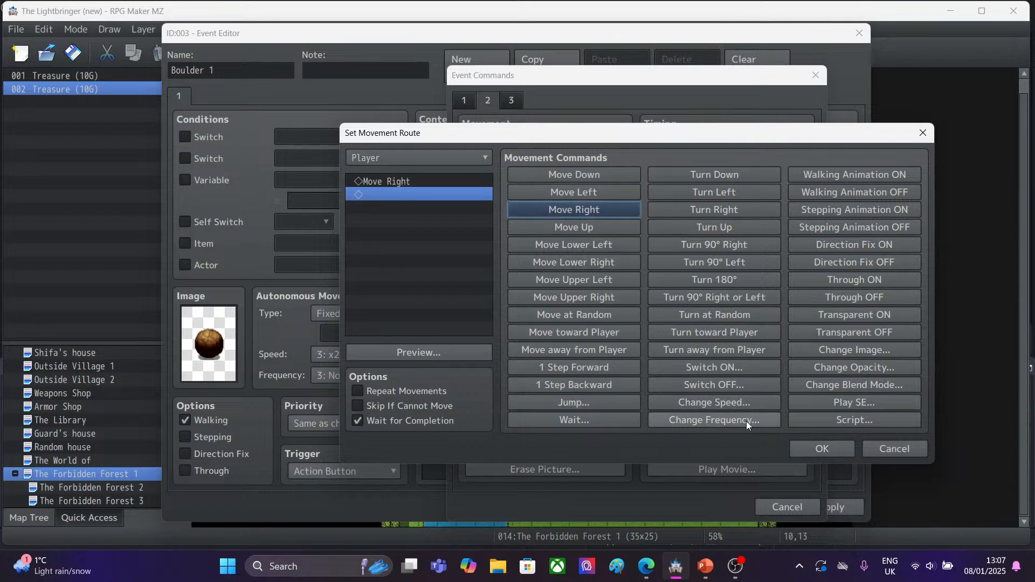
pyautogui.click(801, 447)
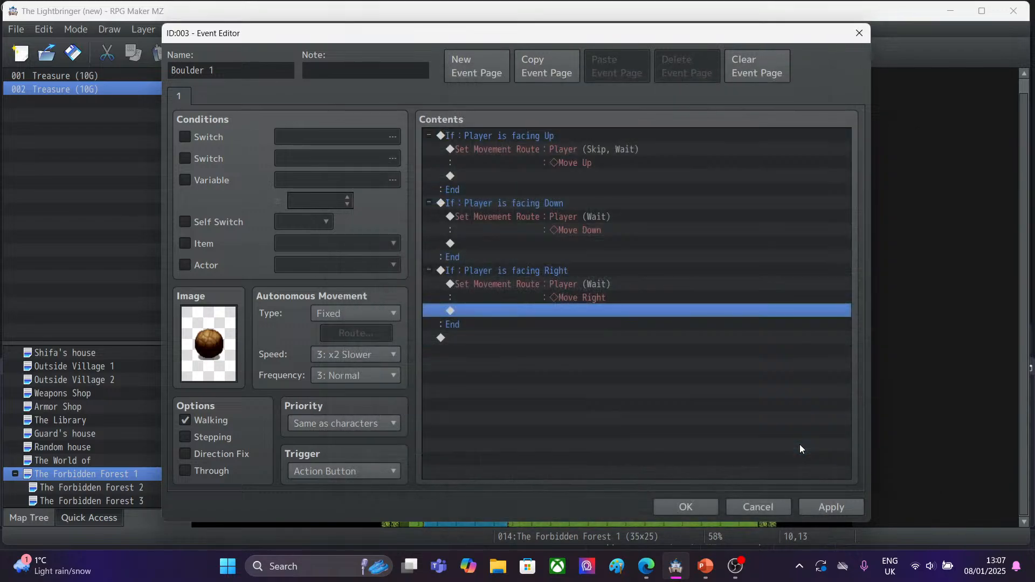
# Insert a Conditional Branch directly after the facing-Right branch that checks whether the Player is facing Left.
pyautogui.click(471, 335)
pyautogui.doubleClick(471, 335)
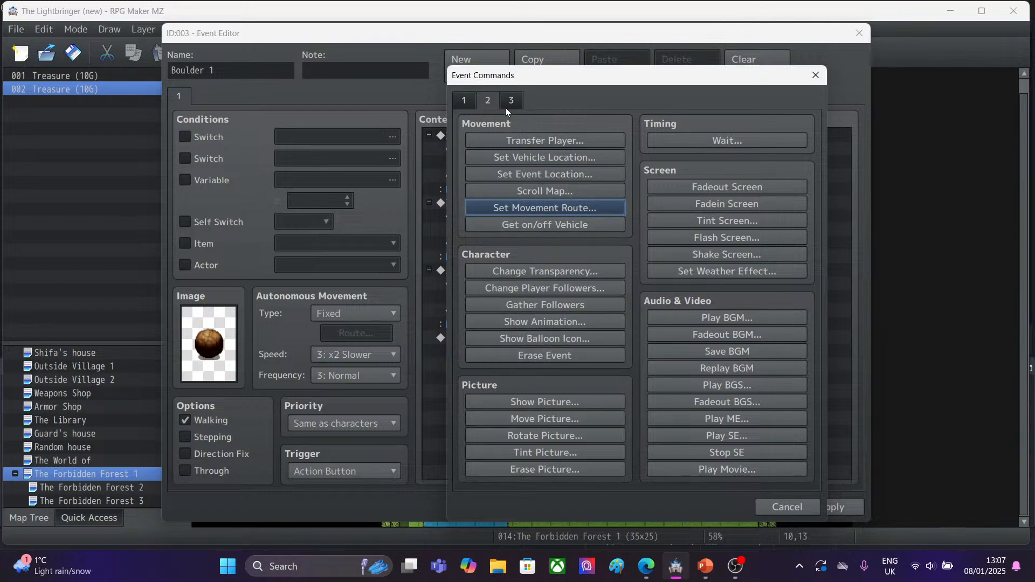
pyautogui.click(465, 100)
pyautogui.click(515, 353)
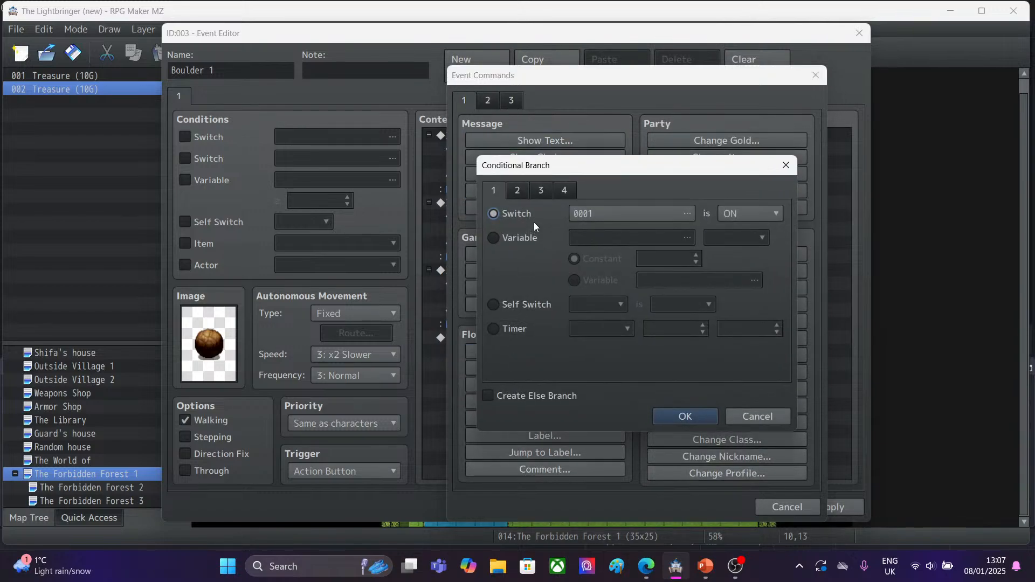
pyautogui.click(540, 189)
pyautogui.click(487, 278)
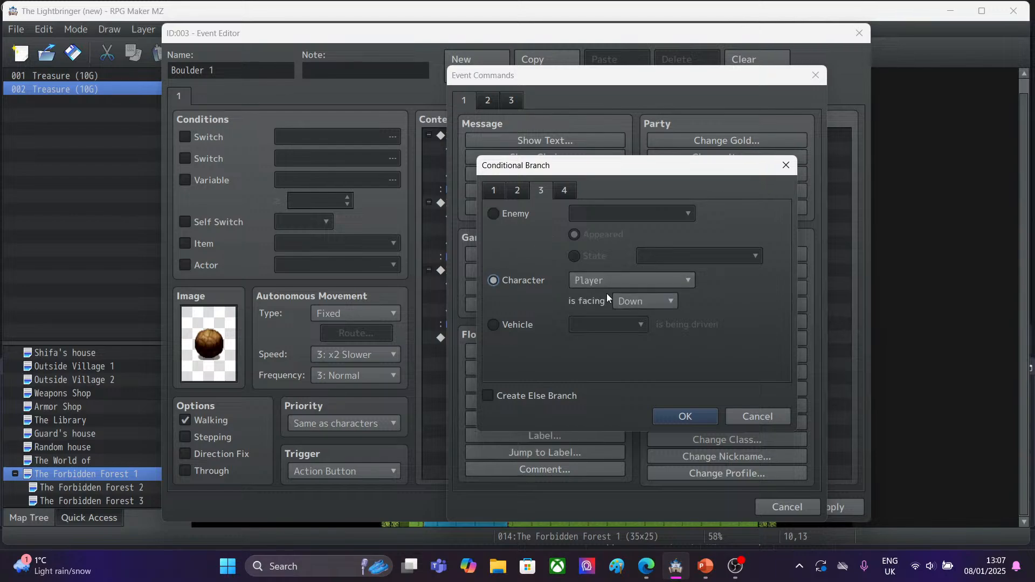
pyautogui.click(645, 301)
pyautogui.click(625, 335)
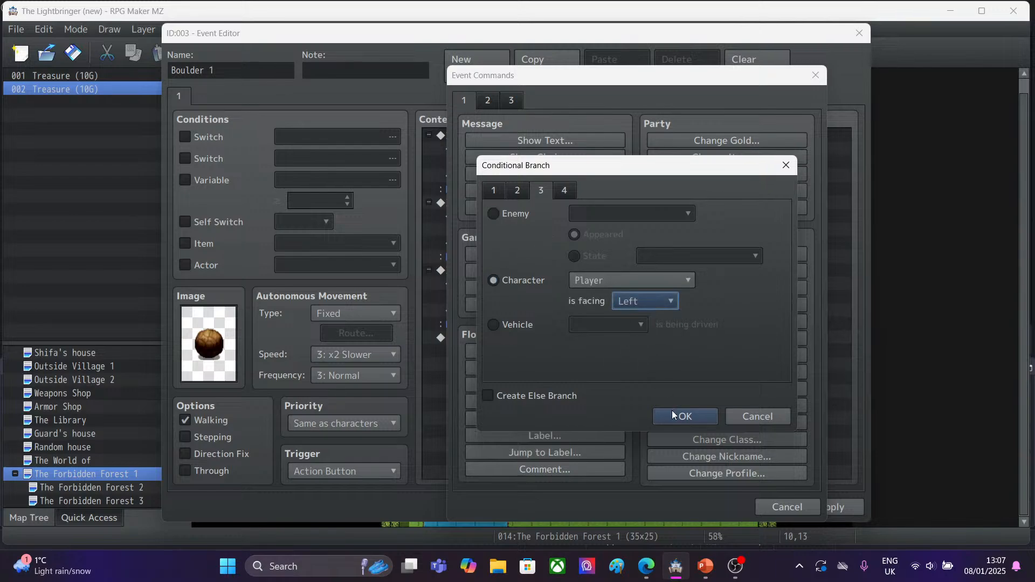
pyautogui.click(673, 418)
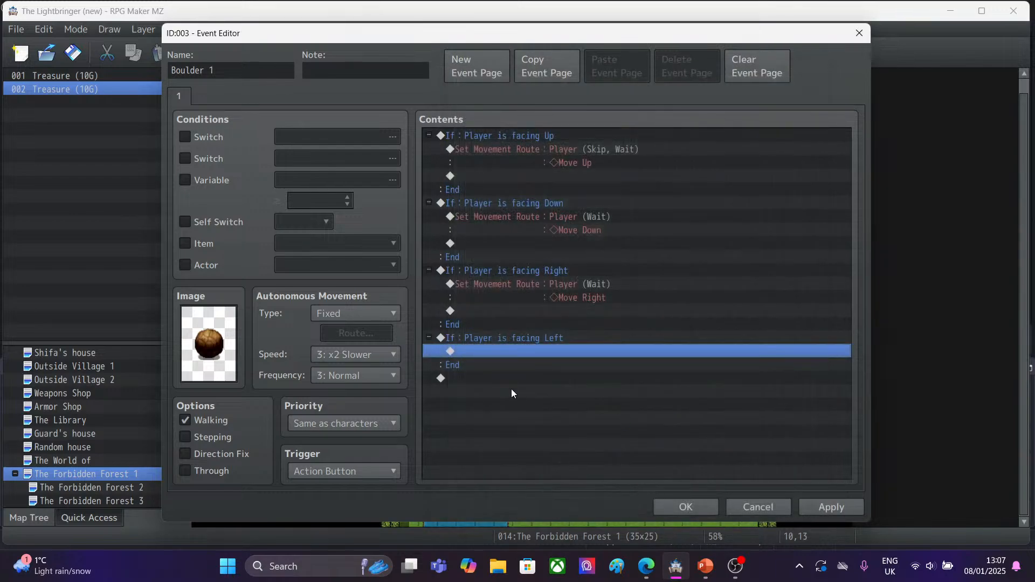
# Inside the facing-Left branch, add a Set Movement Route for the Player with a single Move Left.
pyautogui.doubleClick(479, 351)
pyautogui.click(493, 99)
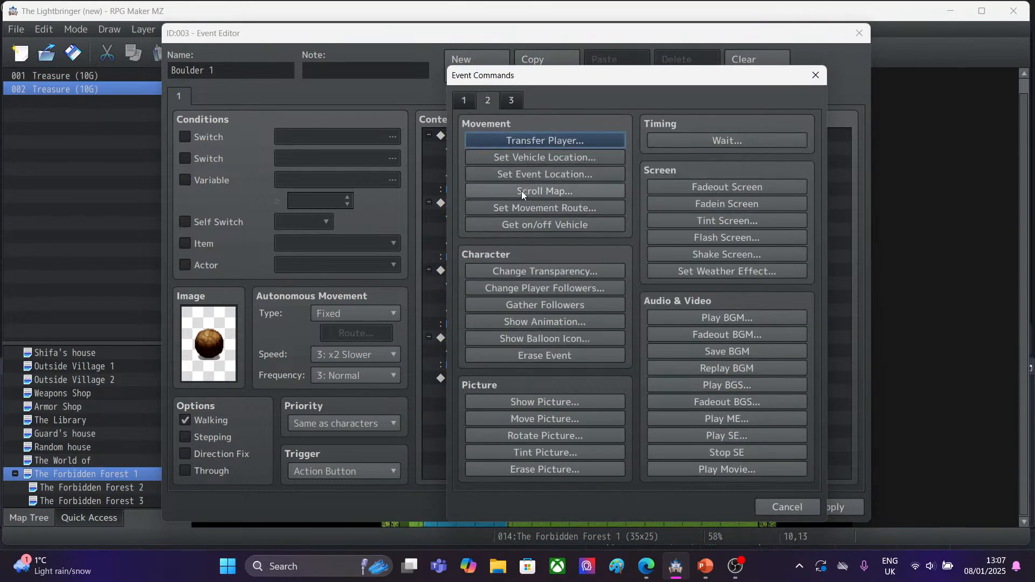
pyautogui.click(519, 207)
pyautogui.click(542, 191)
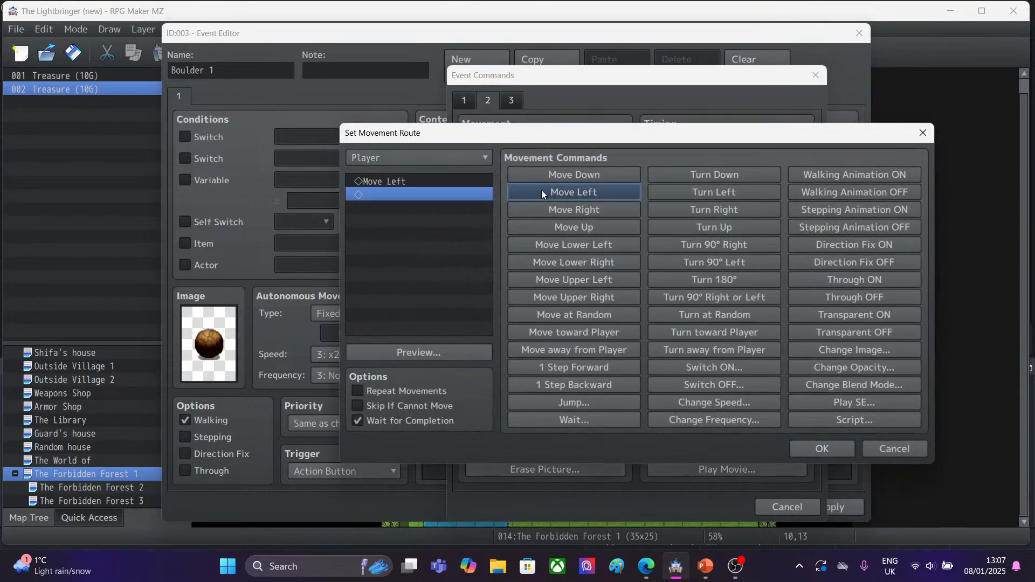
pyautogui.click(810, 445)
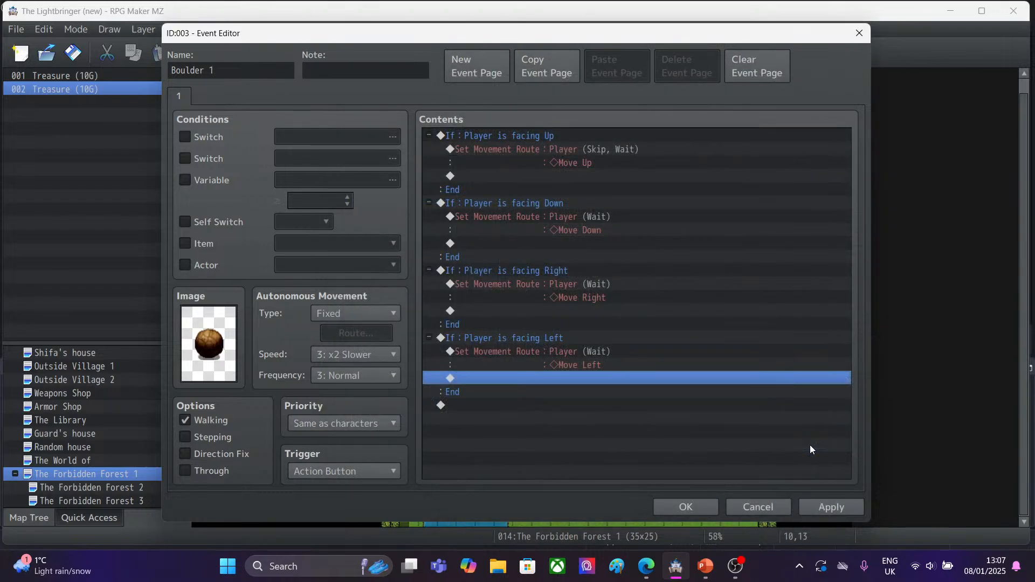
# Start a Play SE command after the movement route in the facing-Up branch and preview the sounds Earth1 through Earth5.
pyautogui.click(476, 174)
pyautogui.doubleClick(476, 173)
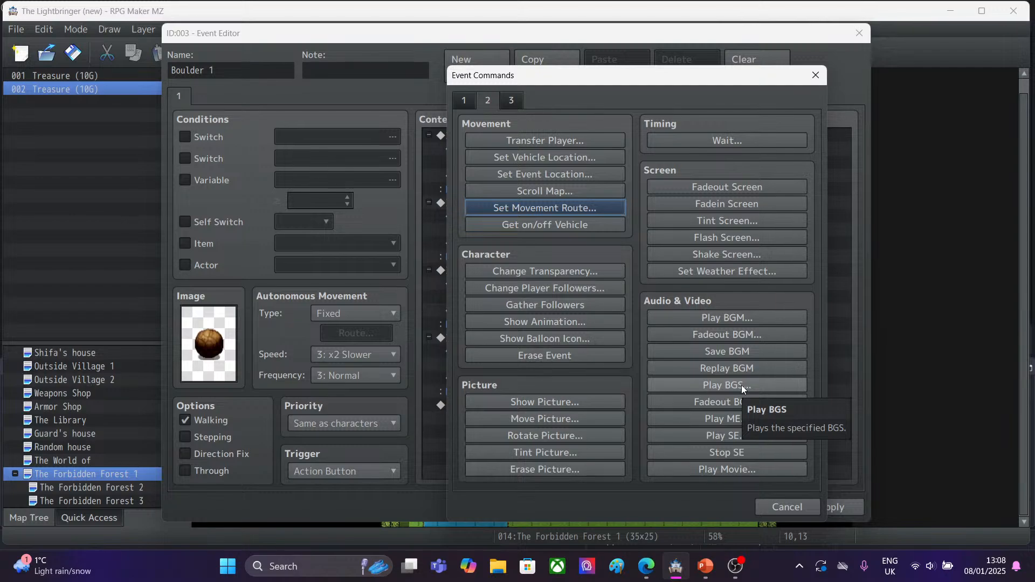
pyautogui.click(731, 436)
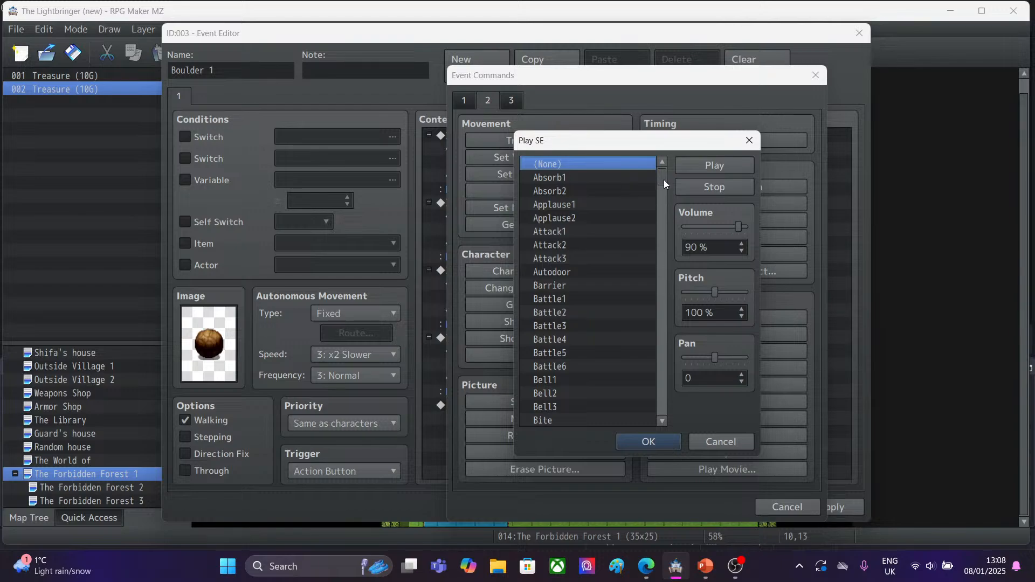
pyautogui.moveTo(664, 180); pyautogui.dragTo(662, 257)
pyautogui.click(568, 206)
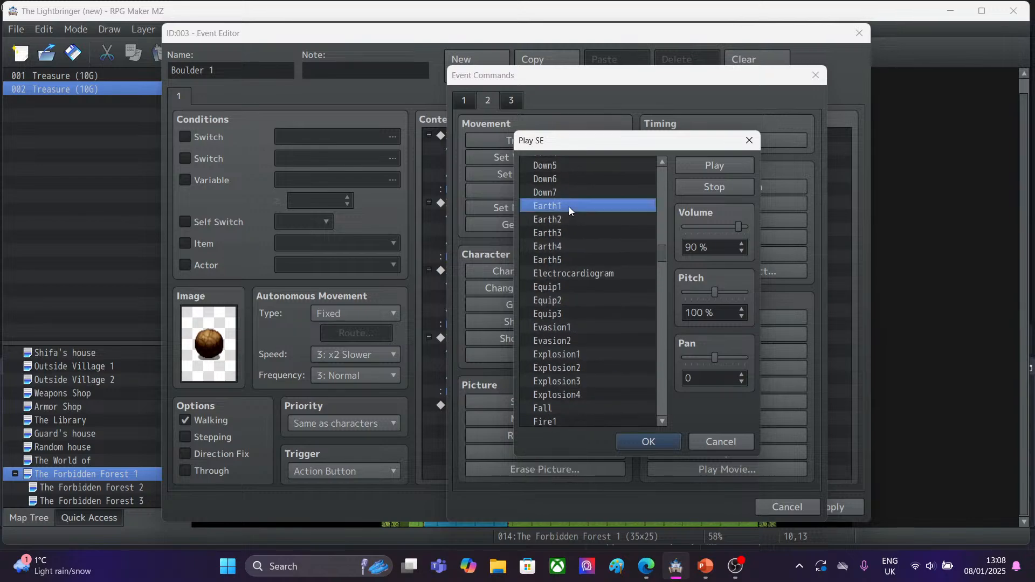
pyautogui.click(714, 165)
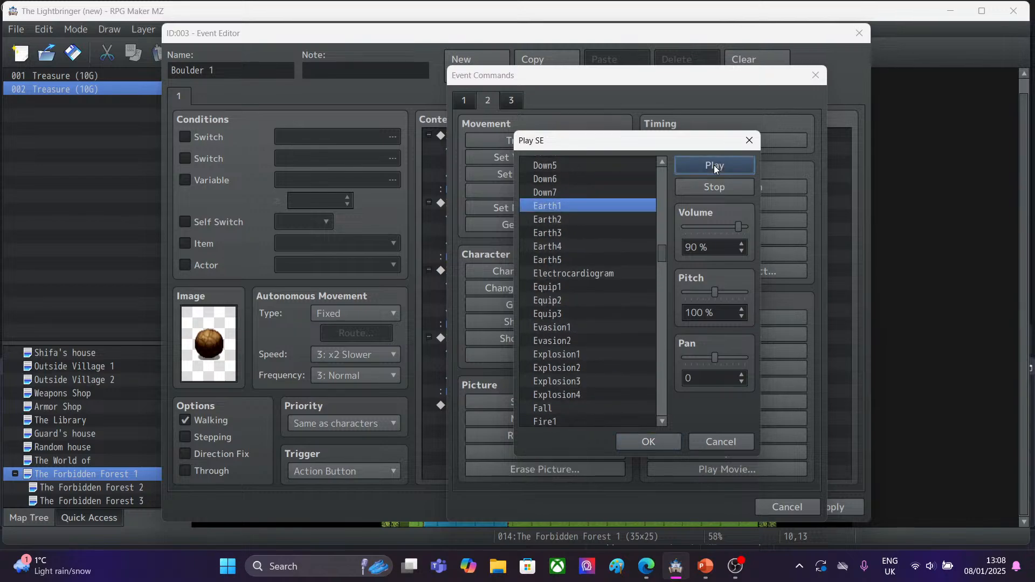
pyautogui.click(589, 219)
pyautogui.click(712, 171)
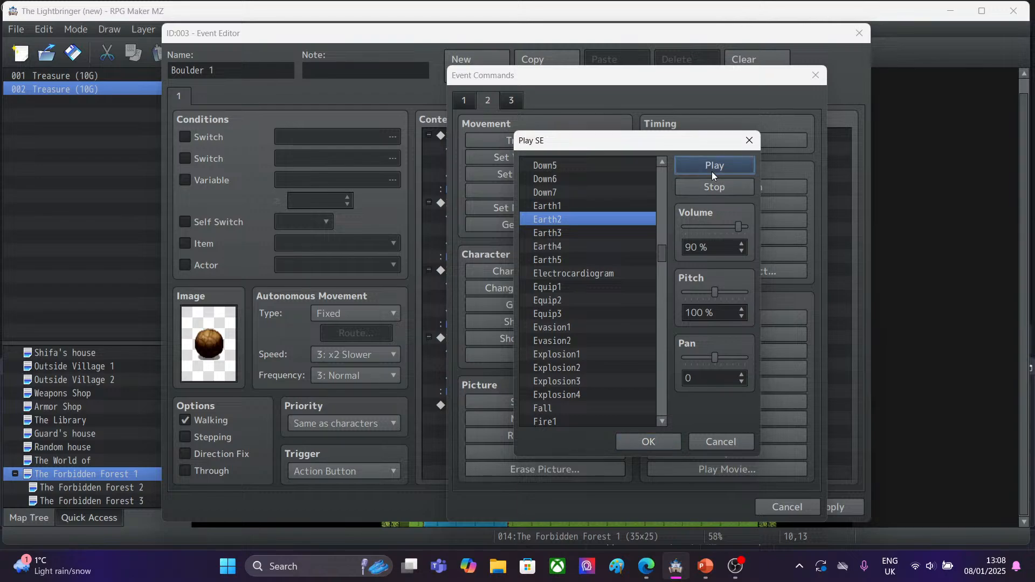
pyautogui.click(572, 233)
pyautogui.click(687, 167)
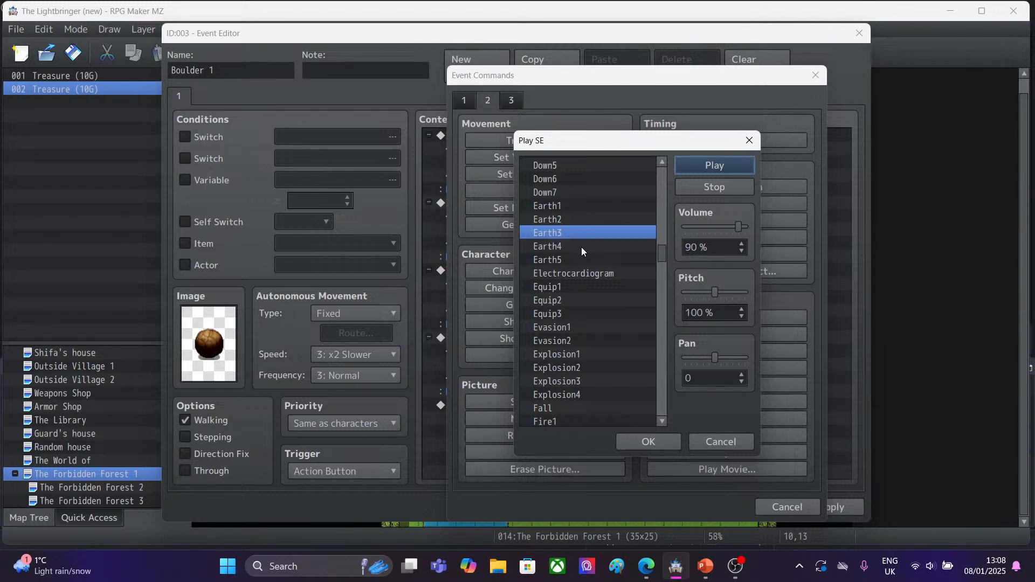
pyautogui.click(581, 247)
pyautogui.click(693, 172)
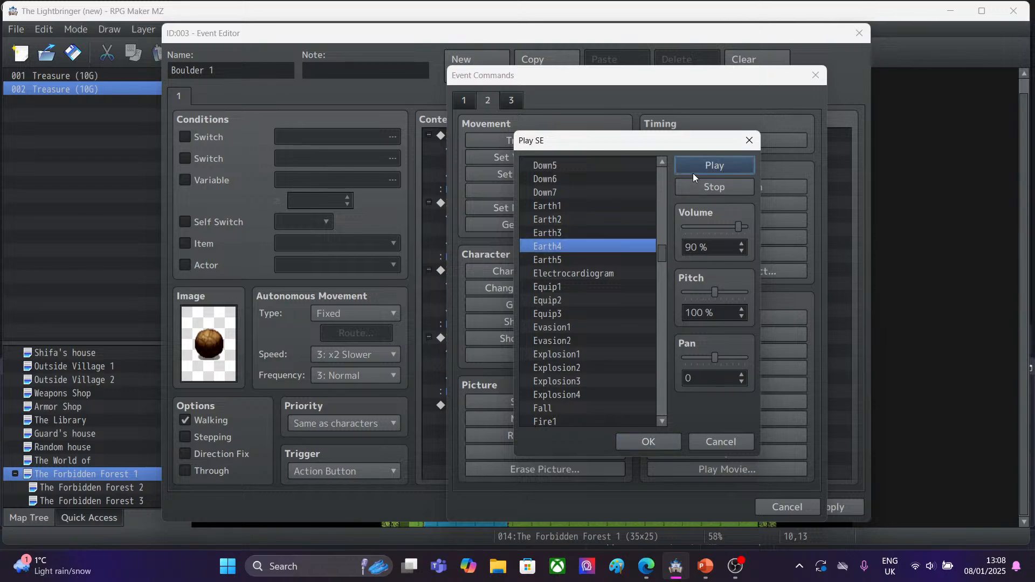
pyautogui.click(589, 258)
pyautogui.click(688, 168)
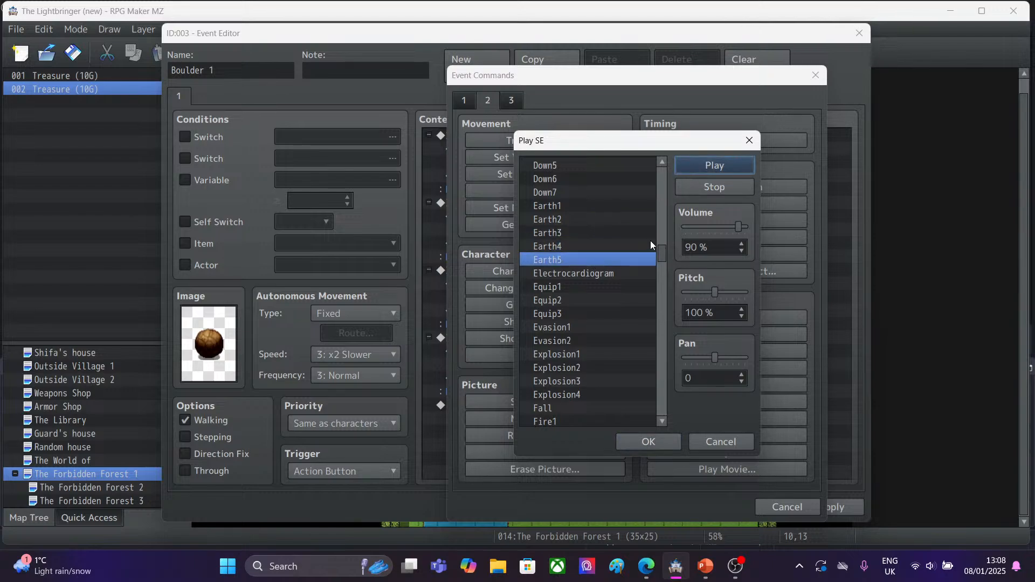
# Preview the sound effects Move1 through Move4 as alternatives for the boulder sound.
pyautogui.moveTo(662, 254); pyautogui.dragTo(664, 319)
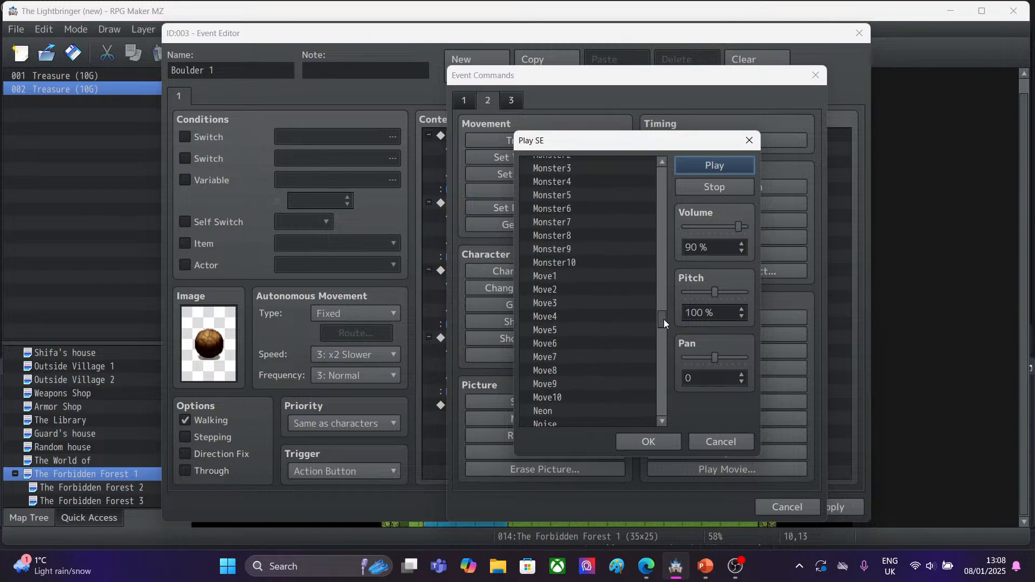
pyautogui.click(590, 278)
pyautogui.click(685, 169)
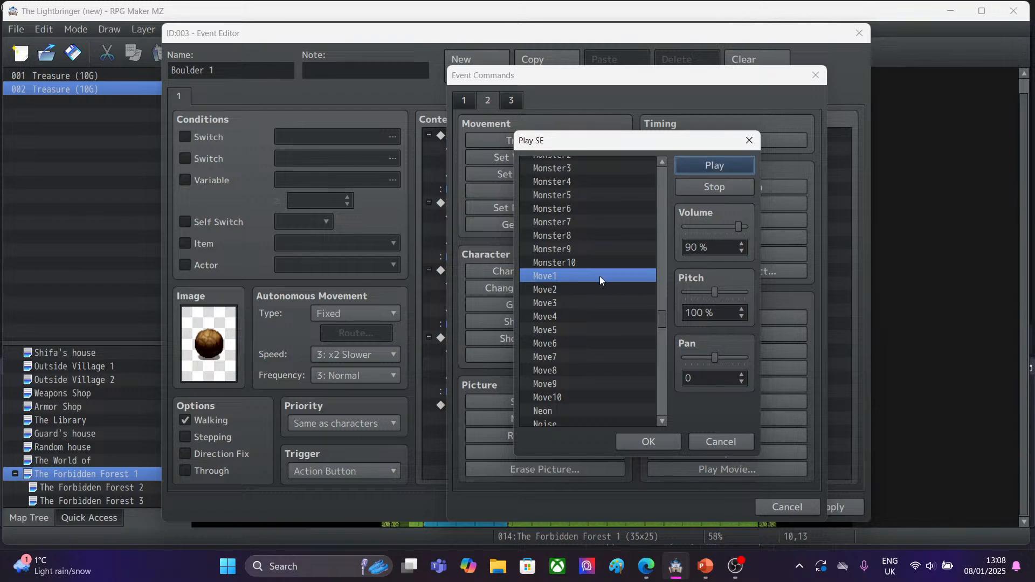
pyautogui.click(596, 289)
pyautogui.click(685, 172)
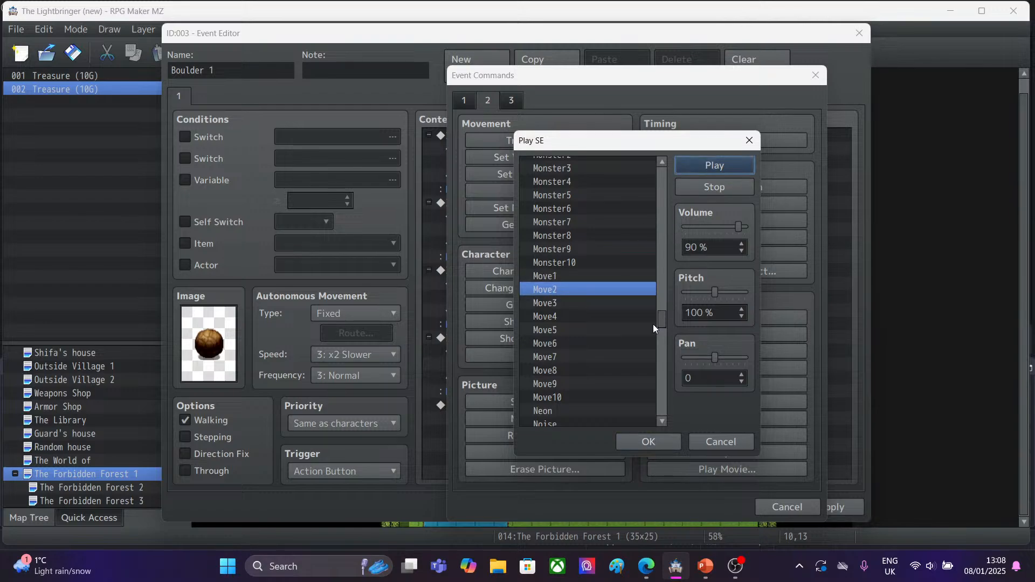
pyautogui.click(614, 301)
pyautogui.click(698, 162)
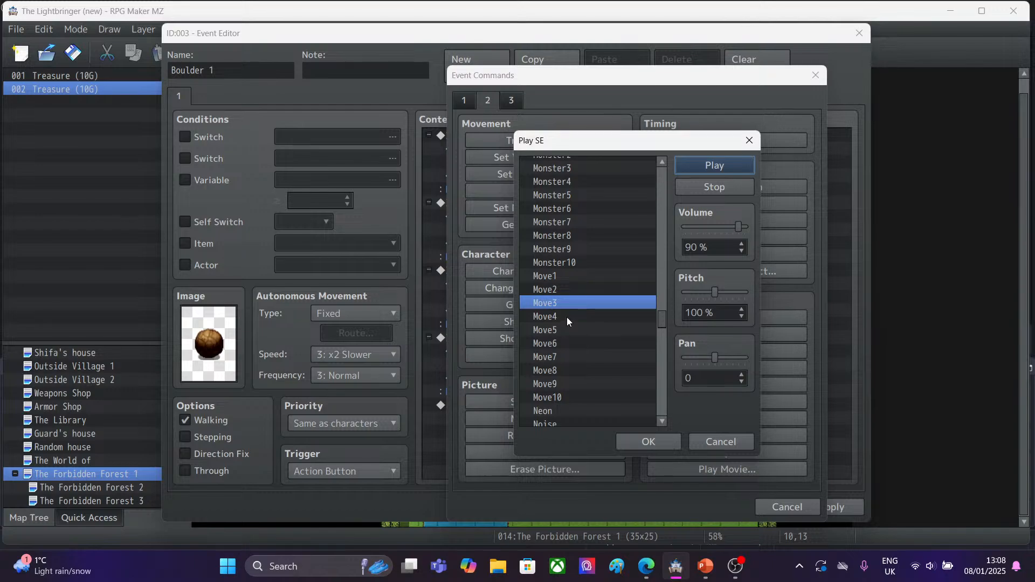
pyautogui.click(567, 318)
pyautogui.click(691, 166)
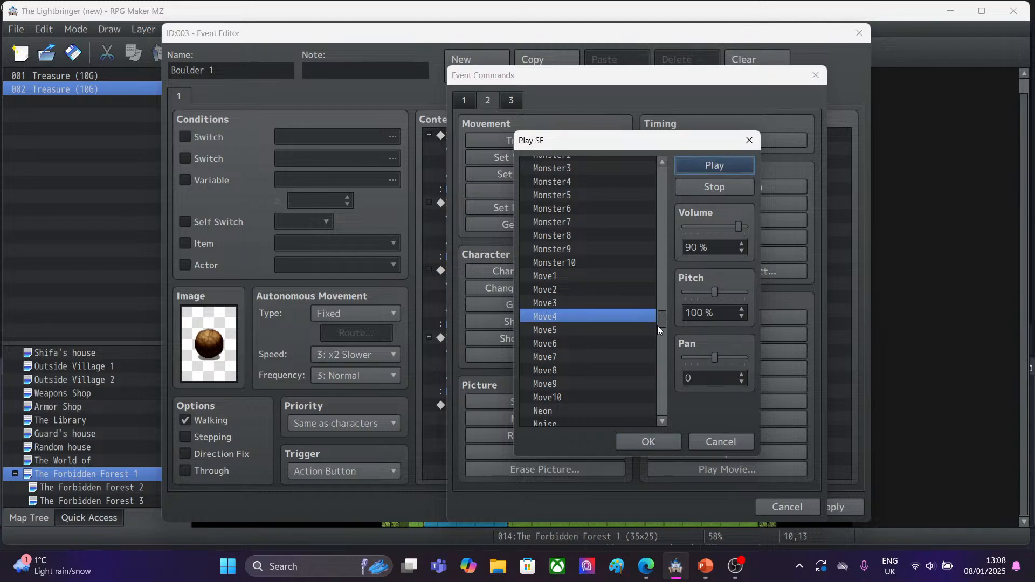
# Return to the Earth sound effects and replay them from Earth5 back to Earth1, ending with Earth5 again.
pyautogui.moveTo(657, 326); pyautogui.dragTo(664, 254)
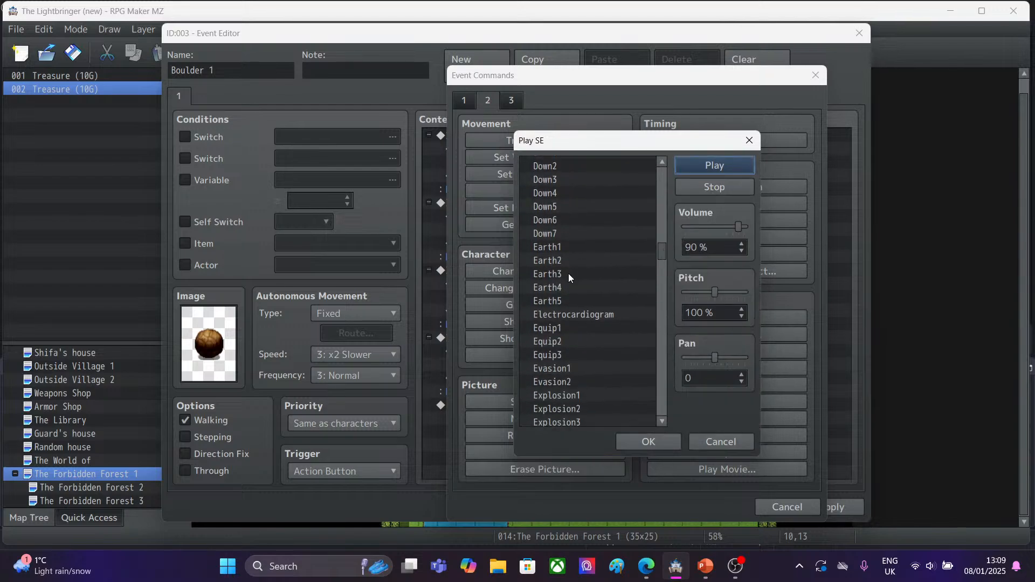
pyautogui.click(556, 298)
pyautogui.click(700, 165)
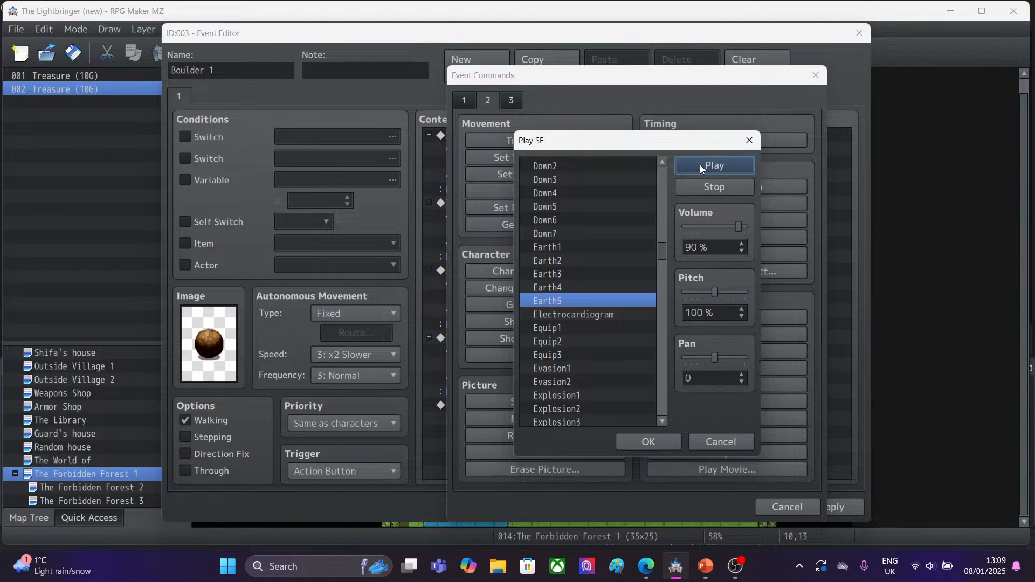
pyautogui.click(568, 288)
pyautogui.click(699, 163)
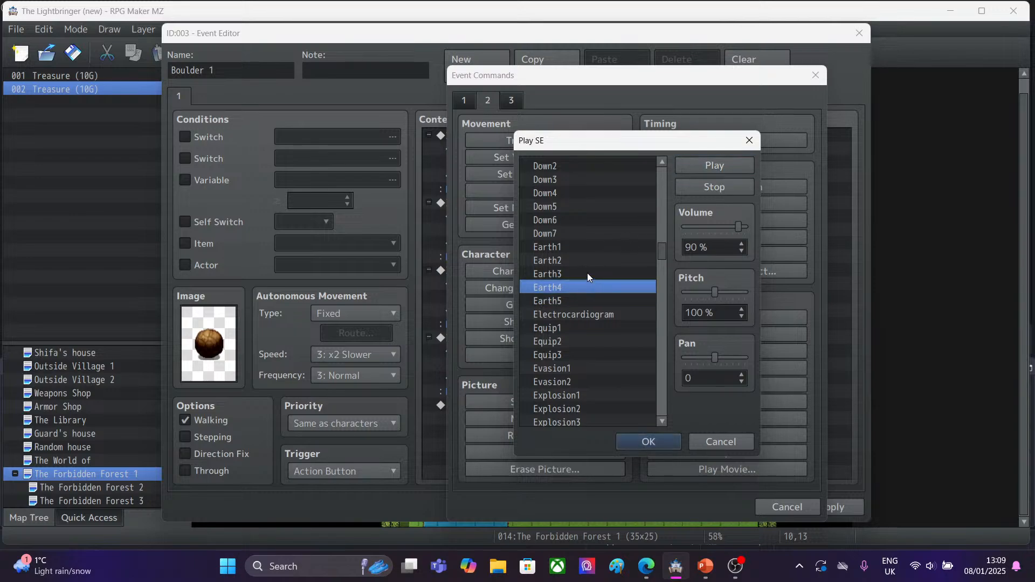
pyautogui.click(587, 273)
pyautogui.click(691, 169)
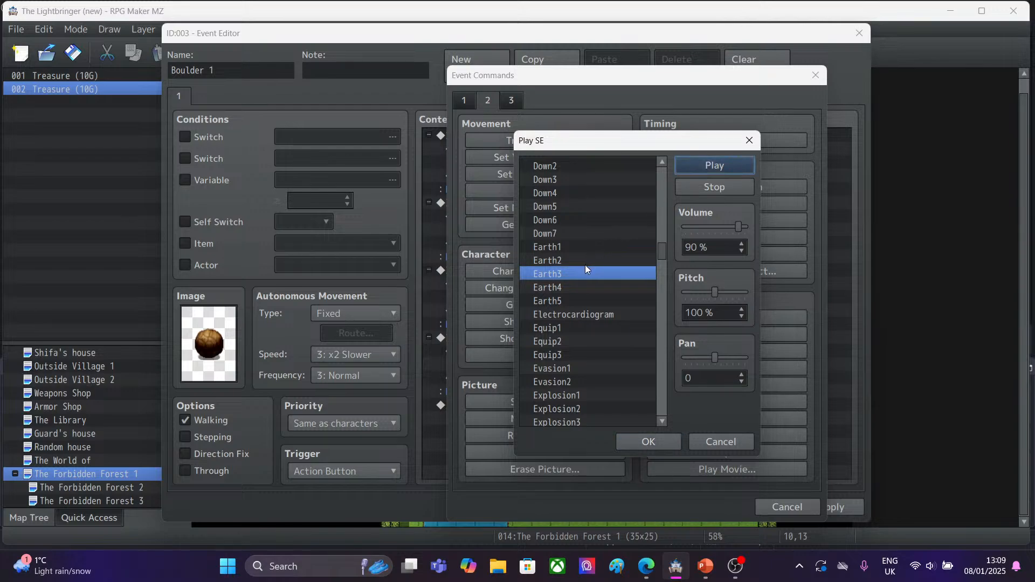
pyautogui.click(580, 259)
pyautogui.click(688, 165)
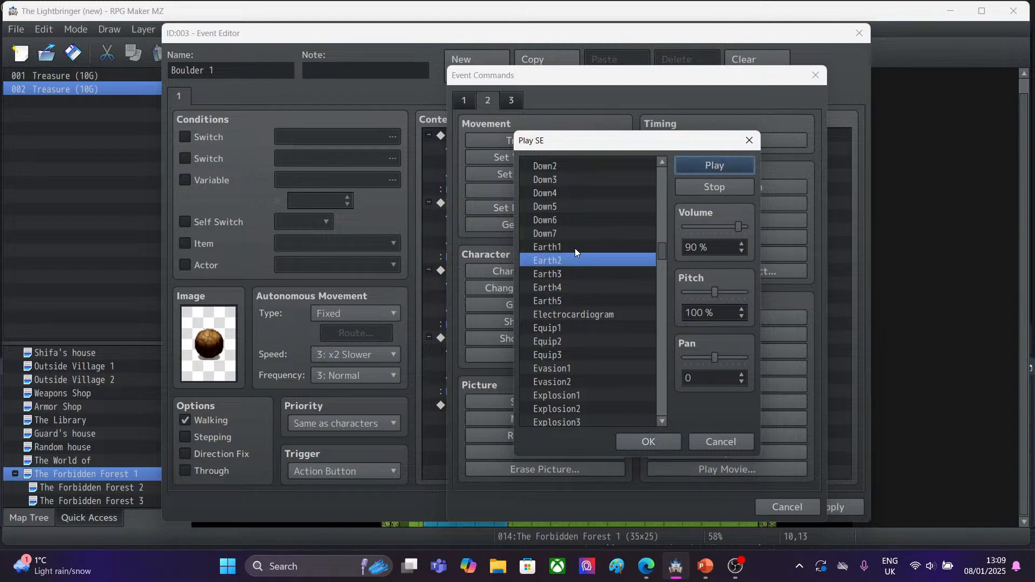
pyautogui.click(574, 247)
pyautogui.click(709, 164)
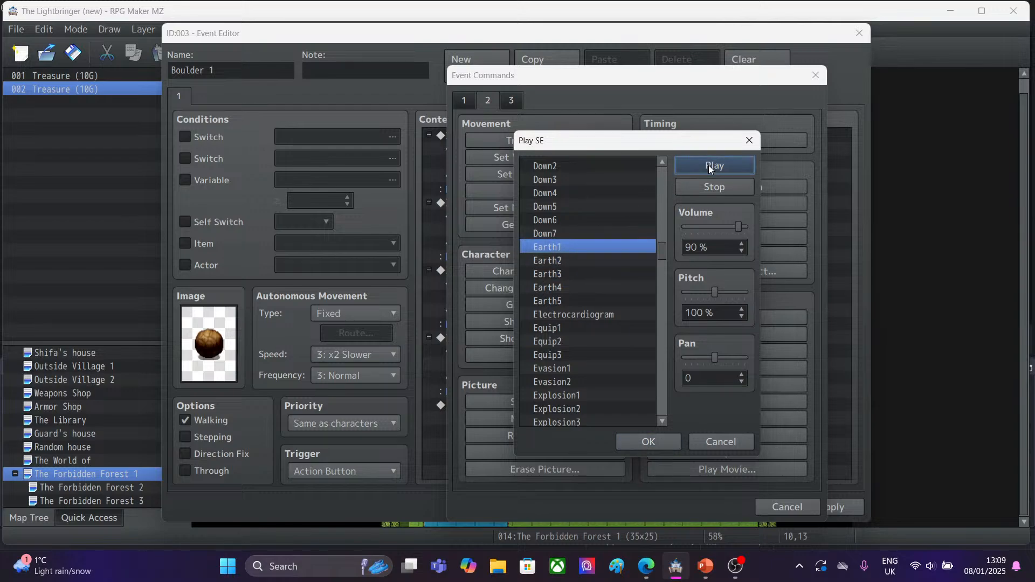
pyautogui.click(559, 275)
pyautogui.click(558, 301)
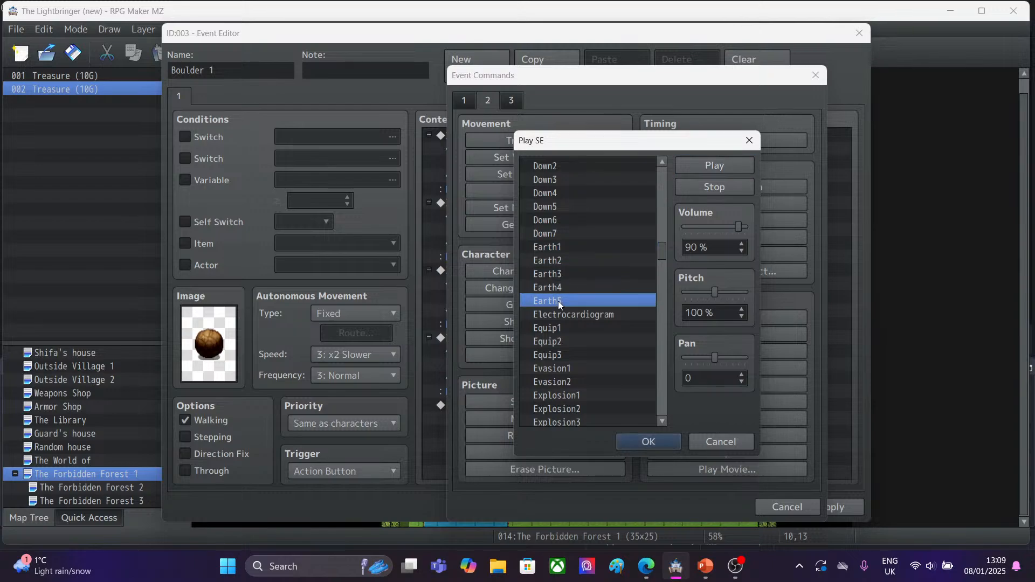
pyautogui.click(683, 168)
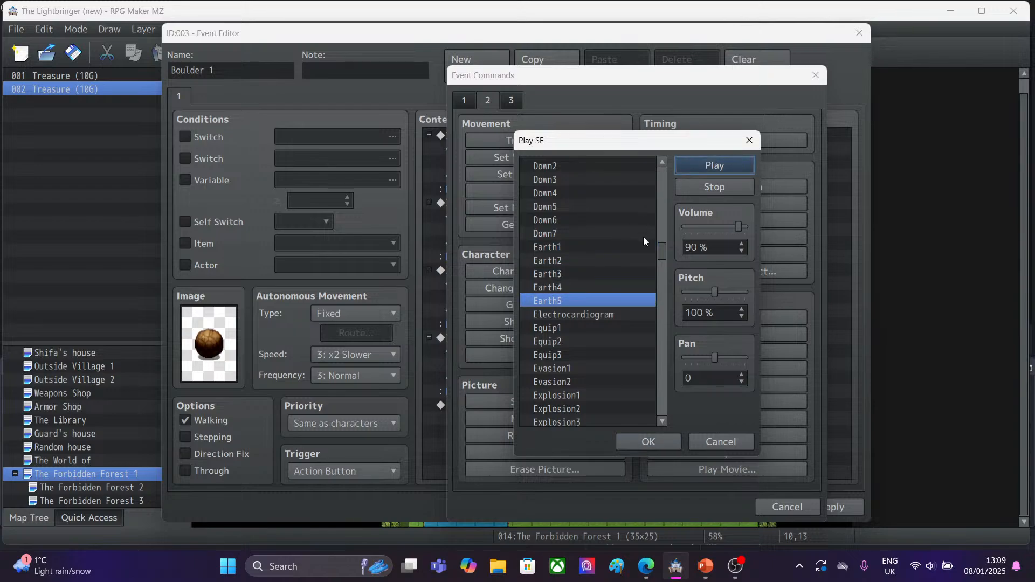
# Set the sound effect's pitch to 90 % and preview Earth3 with it.
pyautogui.click(719, 292)
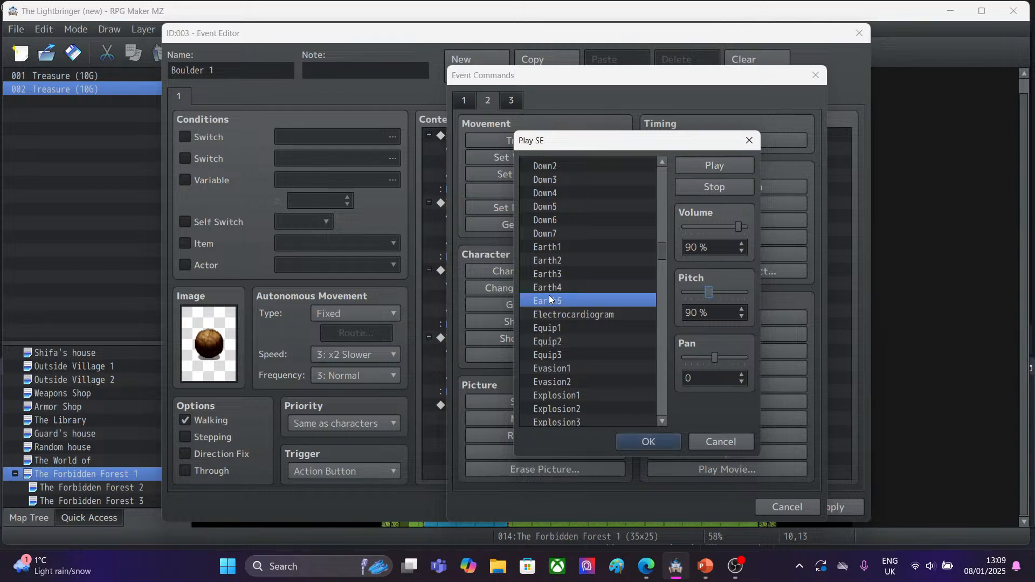
pyautogui.click(555, 276)
pyautogui.click(707, 167)
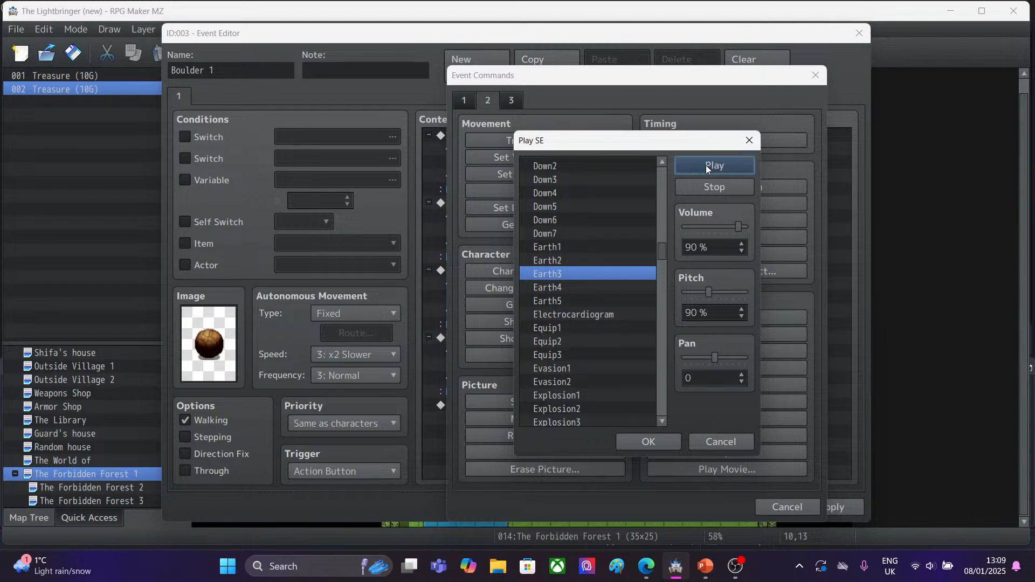
# Preview Earth5, set its volume to 60 %, and add it as the Play SE command in the facing-Up branch.
pyautogui.click(565, 300)
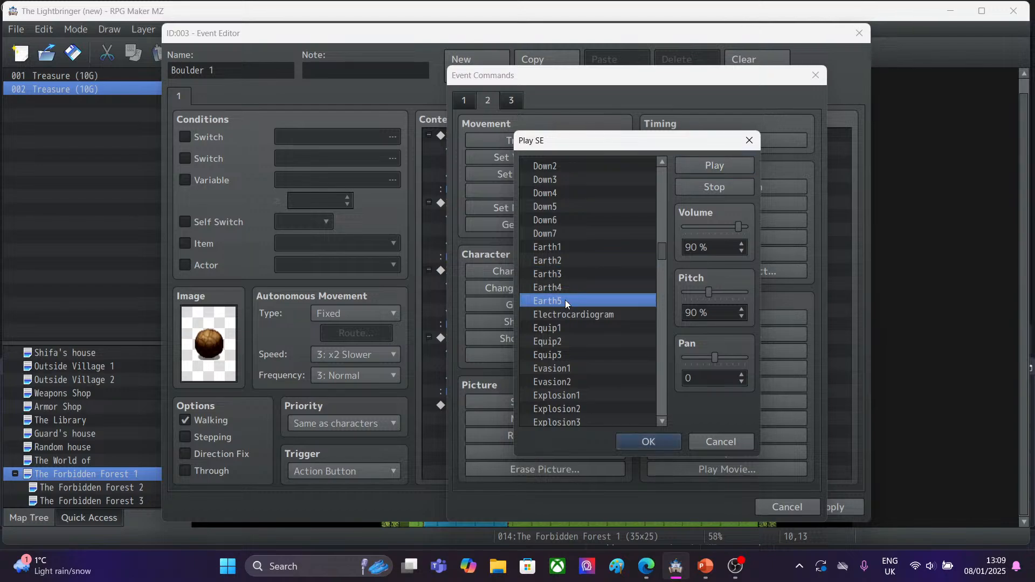
pyautogui.click(704, 168)
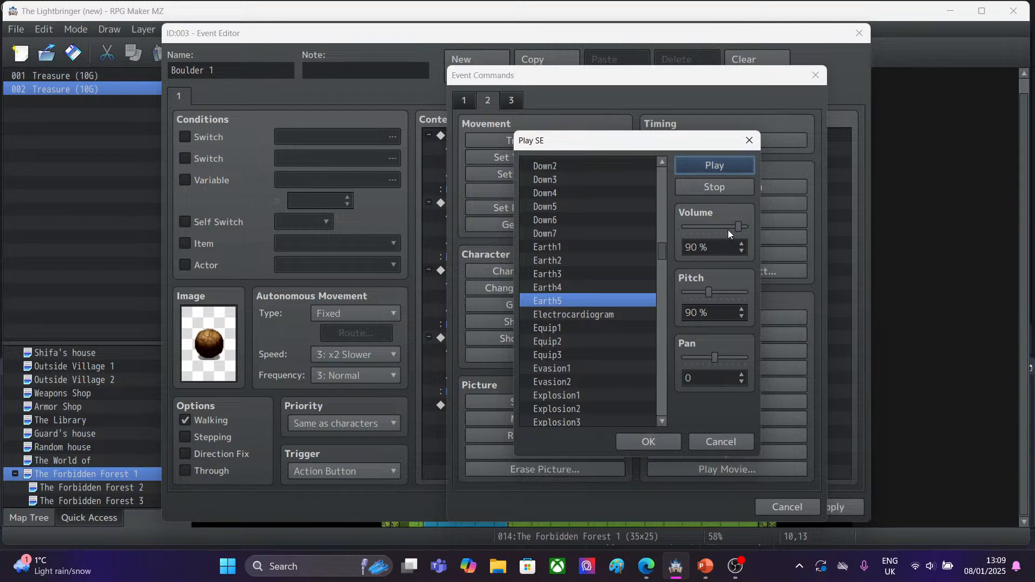
pyautogui.moveTo(738, 226); pyautogui.dragTo(722, 226)
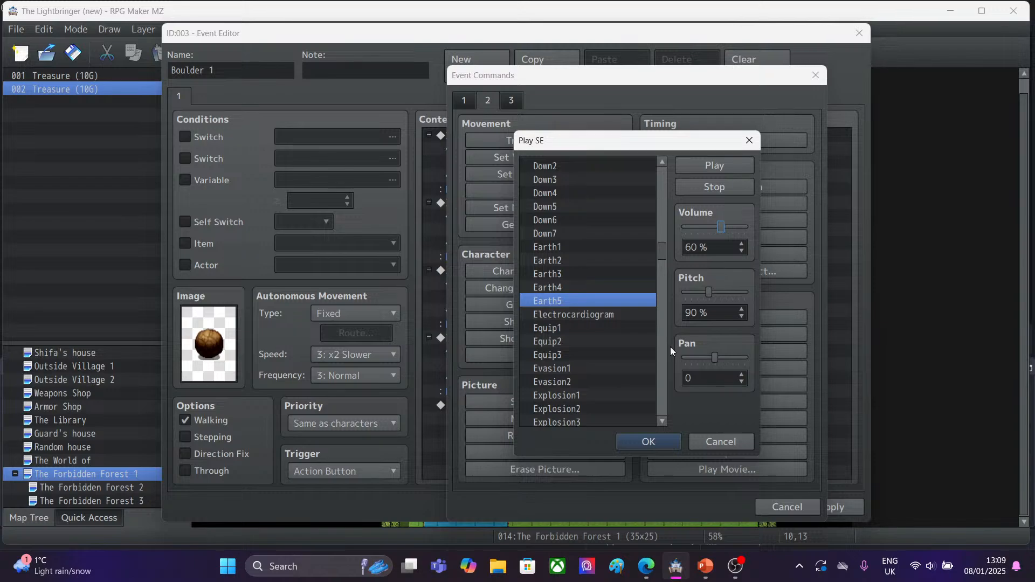
pyautogui.click(637, 441)
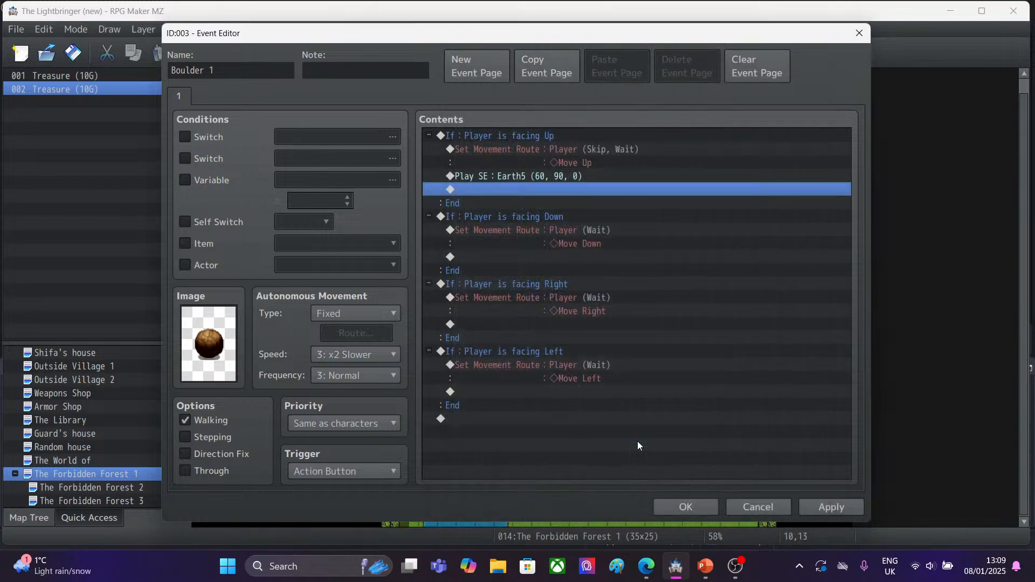
pyautogui.click(474, 257)
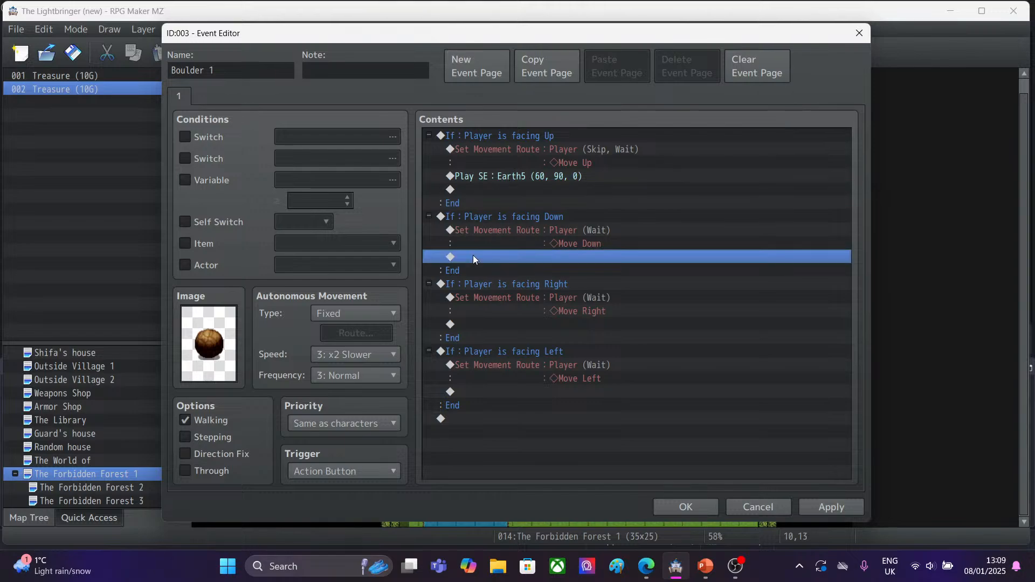
pyautogui.doubleClick(473, 257)
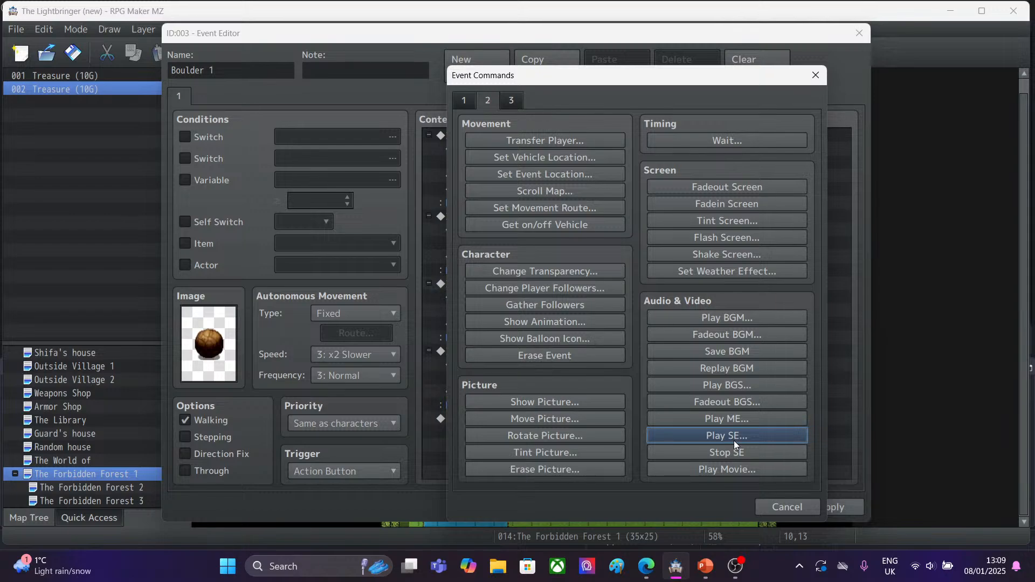
pyautogui.click(816, 74)
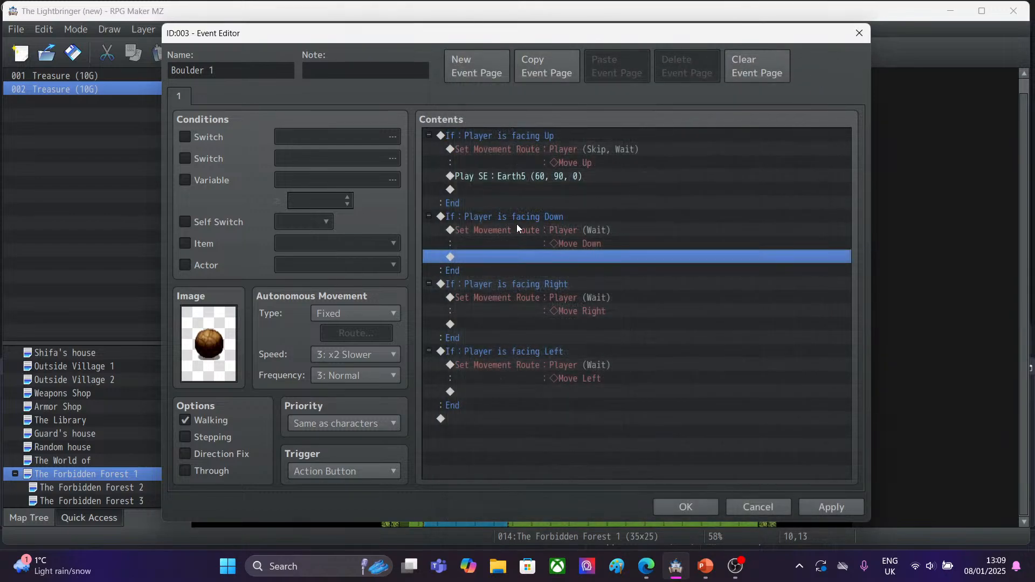
# Paste the copied branch above the Play SE command in the facing-Up branch, and delete both that command and the pasted branch.
pyautogui.click(488, 179)
pyautogui.rightClick(489, 179)
pyautogui.click(529, 260)
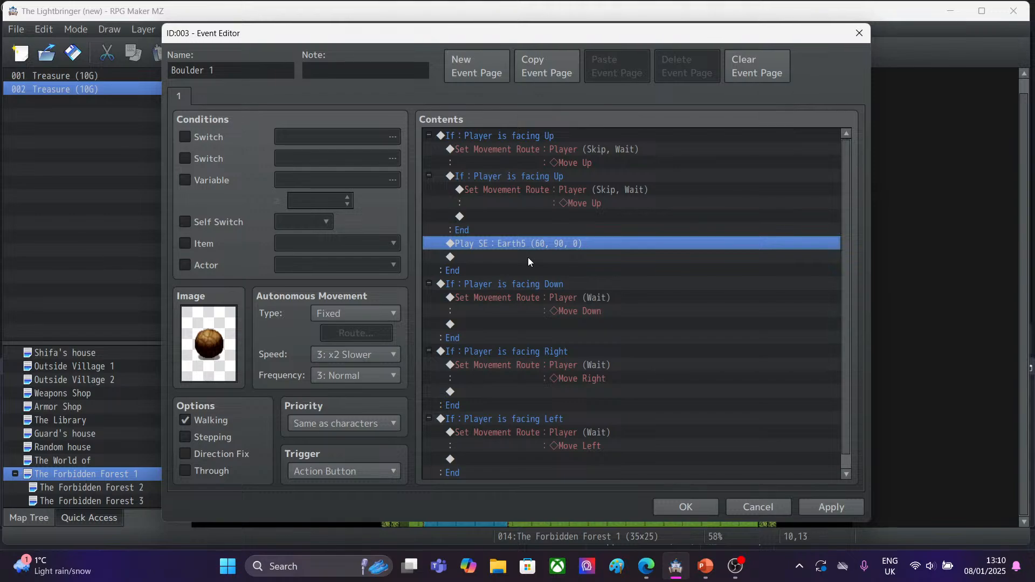
pyautogui.press('Delete')
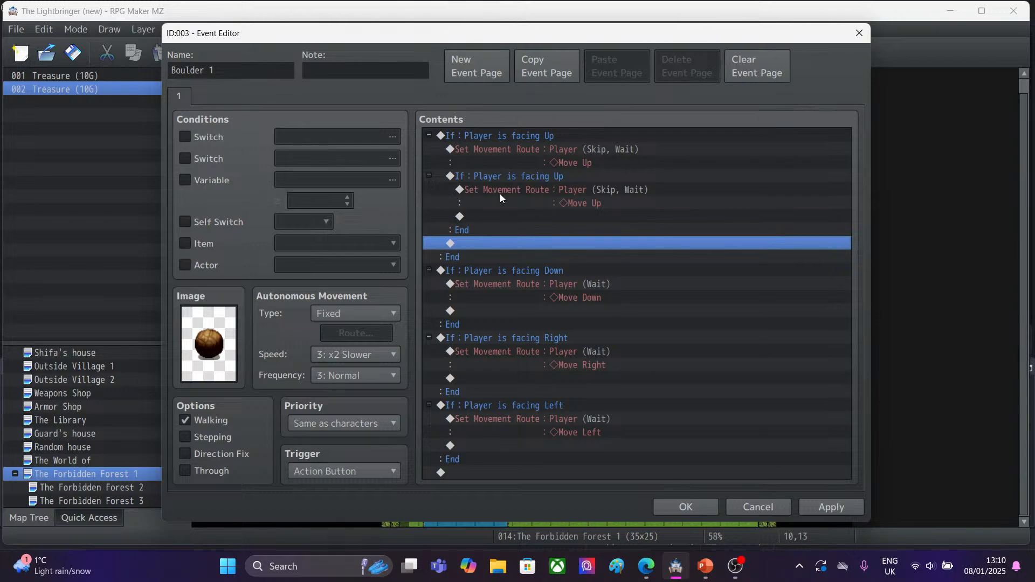
pyautogui.click(441, 178)
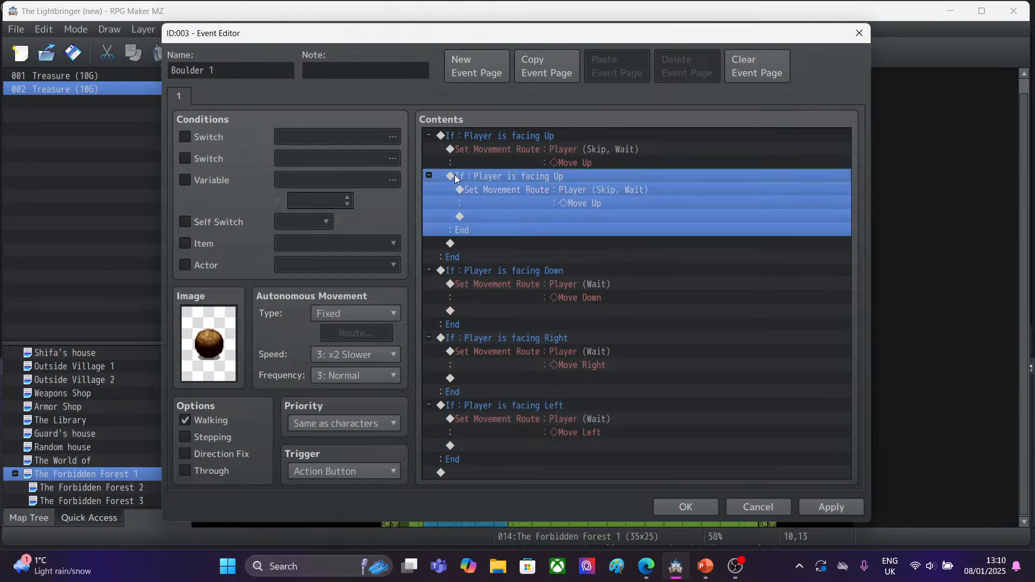
pyautogui.press('Delete')
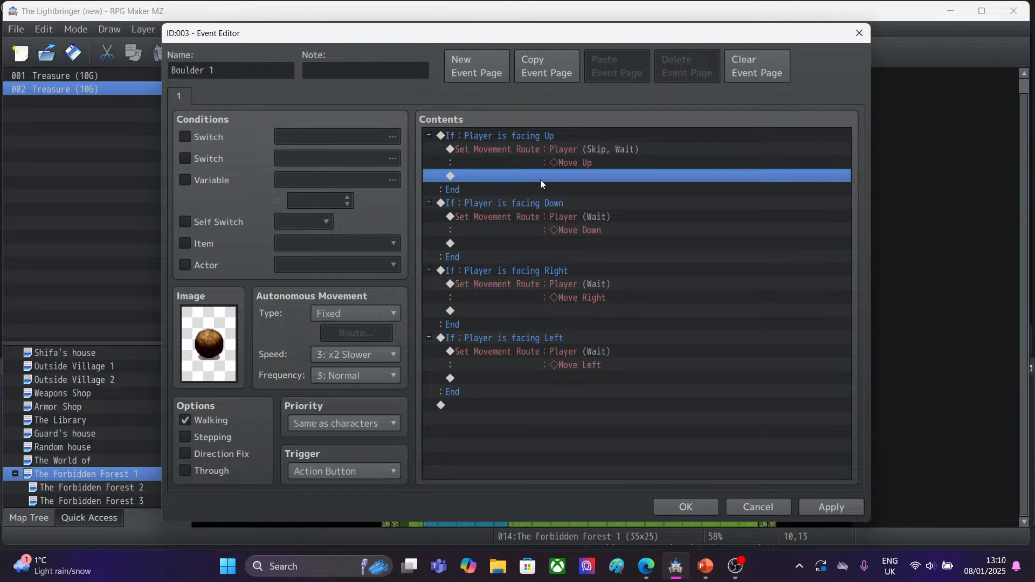
# Add a Play SE command with Earth5 at 65 % volume and 90 % pitch after the movement route in the facing-Up branch.
pyautogui.doubleClick(506, 175)
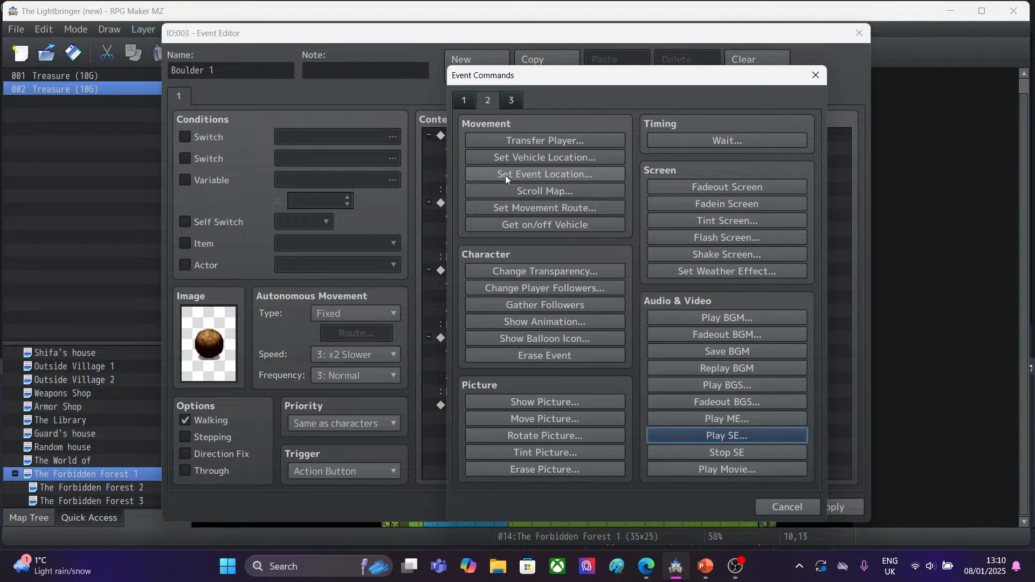
pyautogui.click(690, 435)
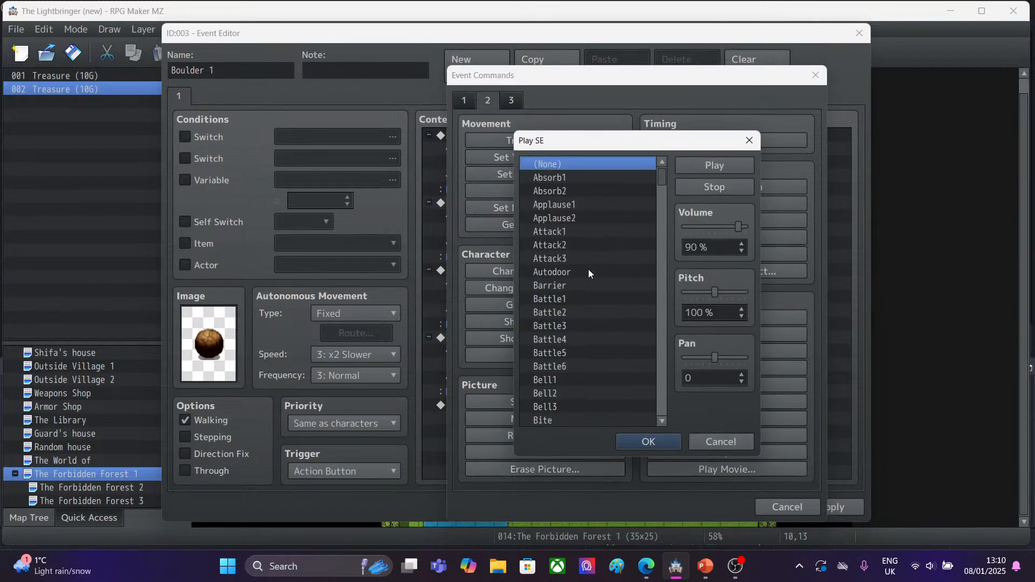
pyautogui.moveTo(665, 181); pyautogui.dragTo(662, 258)
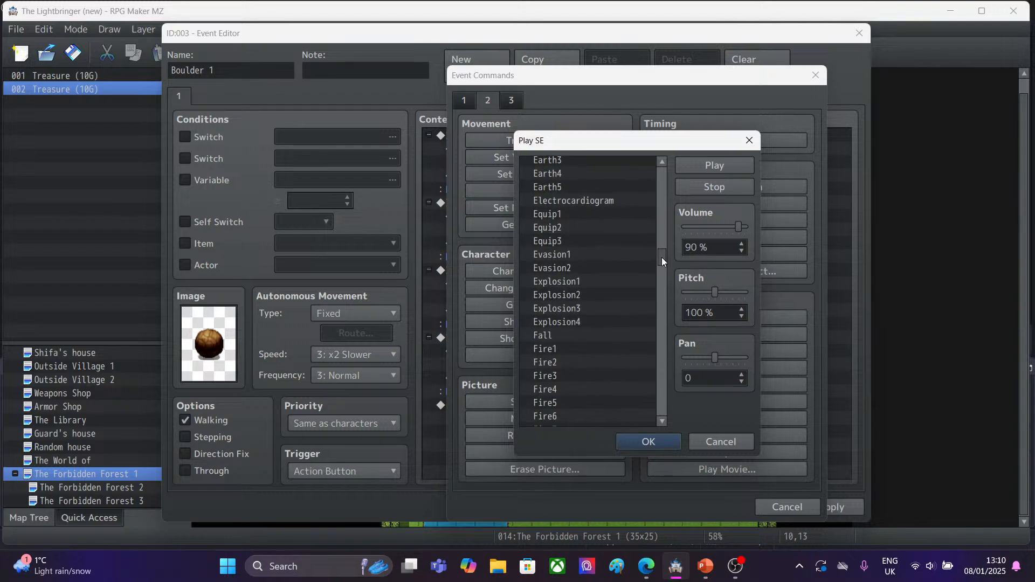
pyautogui.click(594, 186)
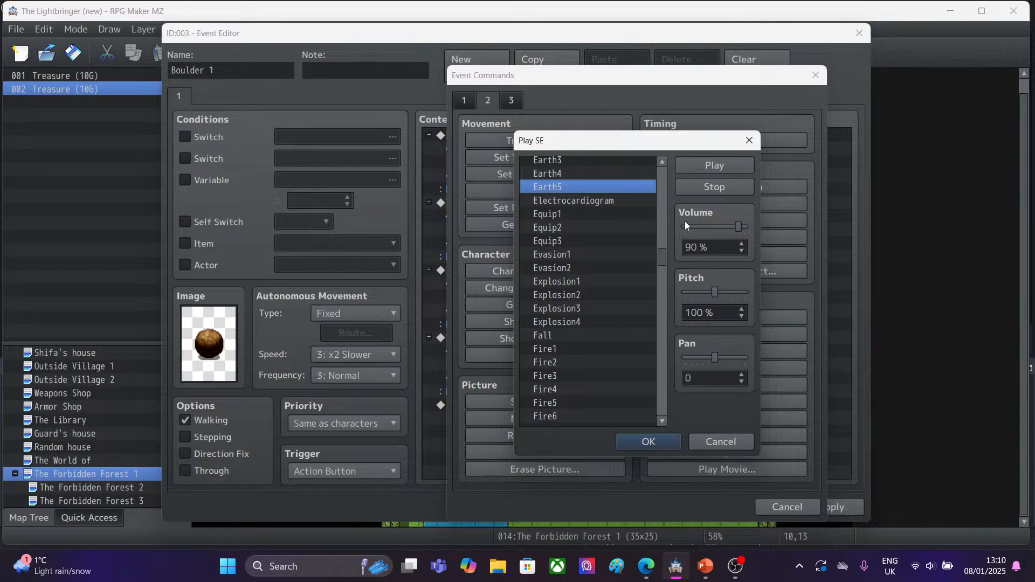
pyautogui.moveTo(726, 230); pyautogui.dragTo(723, 228)
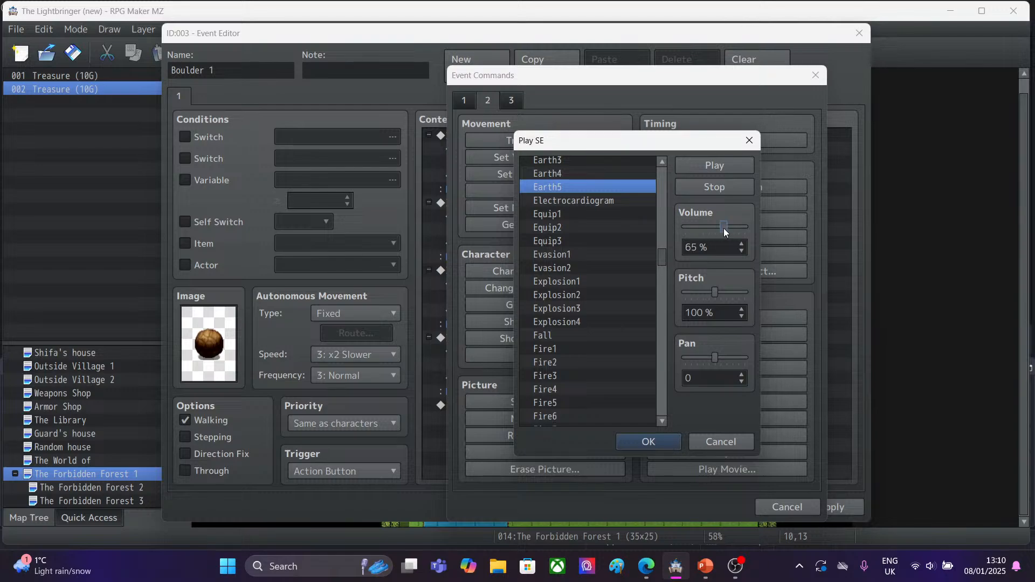
pyautogui.click(713, 295)
pyautogui.click(695, 168)
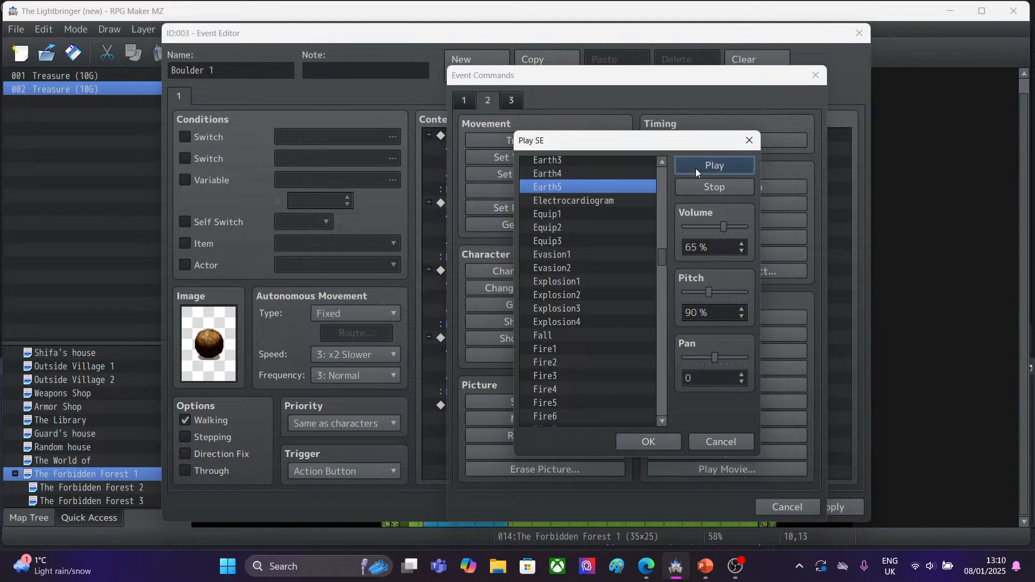
pyautogui.click(626, 442)
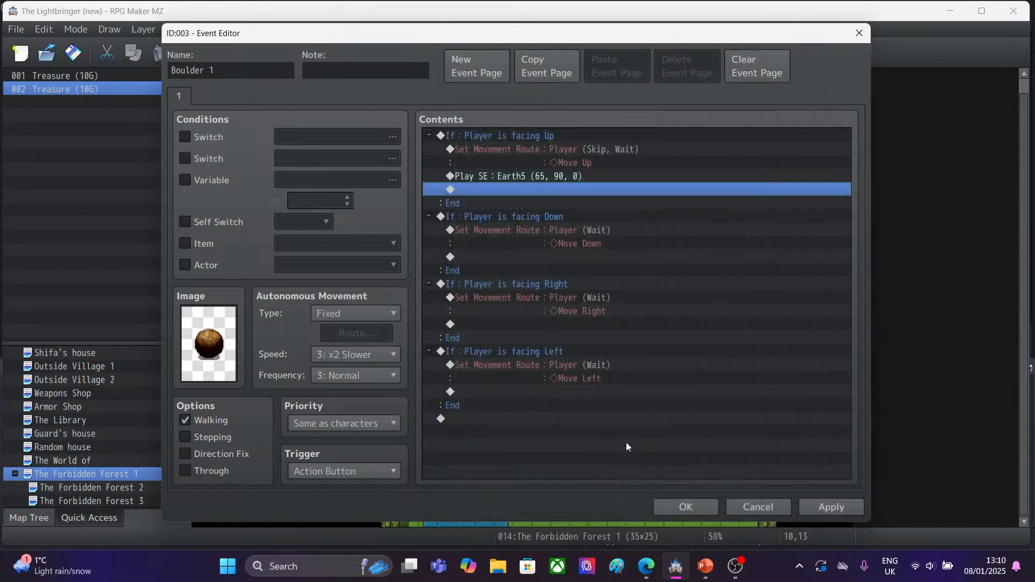
# Copy the Play SE command from the facing-Up branch into the facing-Down branch after its movement route.
pyautogui.click(512, 175)
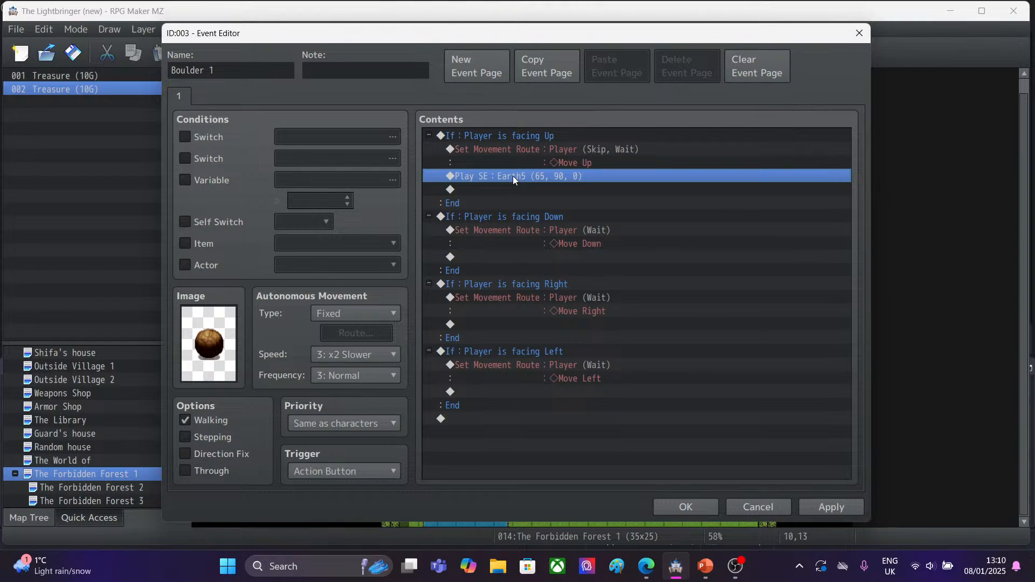
pyautogui.rightClick(513, 176)
pyautogui.click(545, 241)
pyautogui.click(468, 258)
pyautogui.rightClick(468, 261)
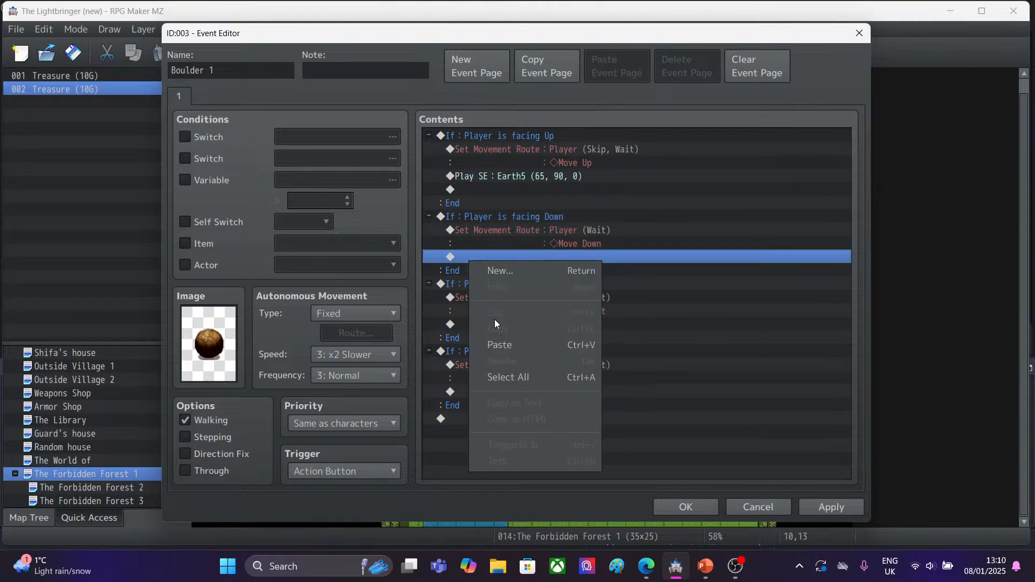
pyautogui.click(497, 342)
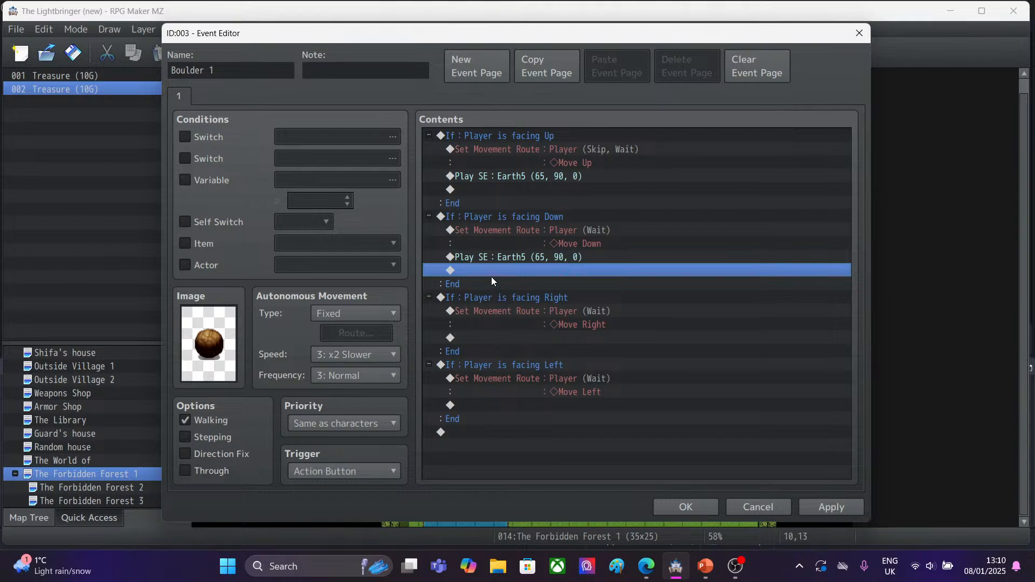
# Paste the Play SE command into the facing-Right and facing-Left branches and save the Boulder 1 event.
pyautogui.click(481, 339)
pyautogui.rightClick(481, 337)
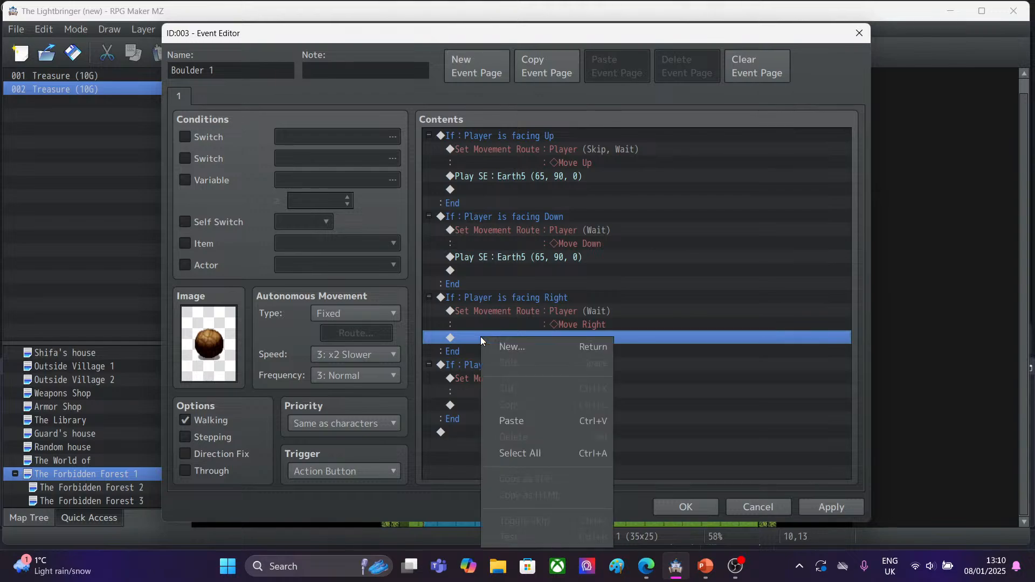
pyautogui.click(503, 422)
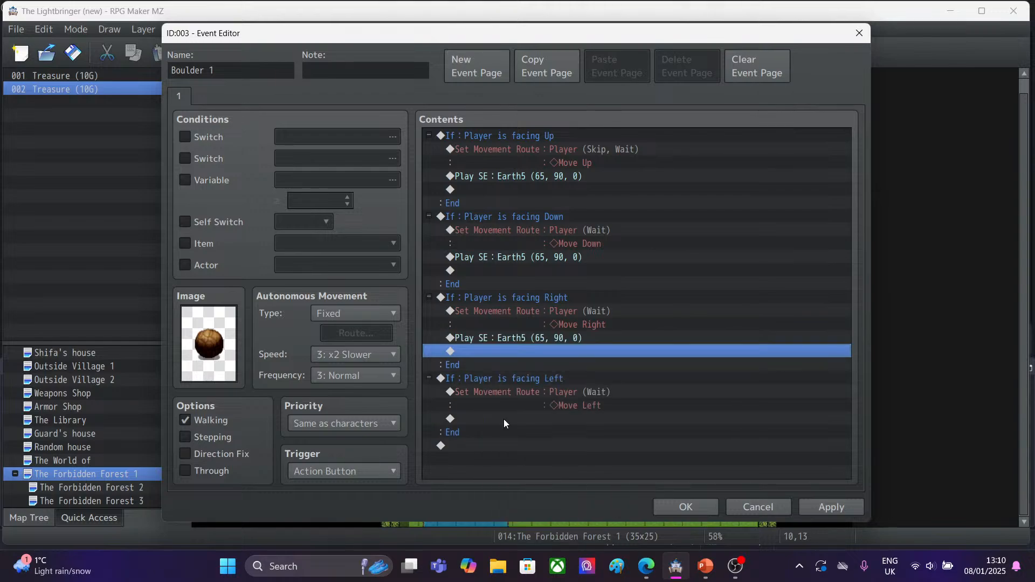
pyautogui.click(474, 418)
pyautogui.rightClick(474, 417)
pyautogui.click(503, 448)
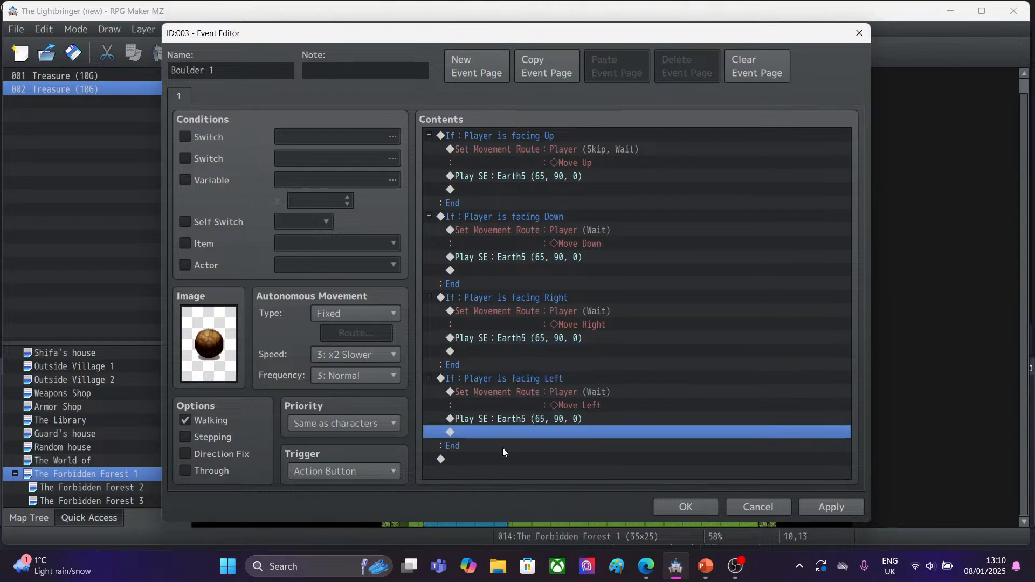
pyautogui.click(832, 506)
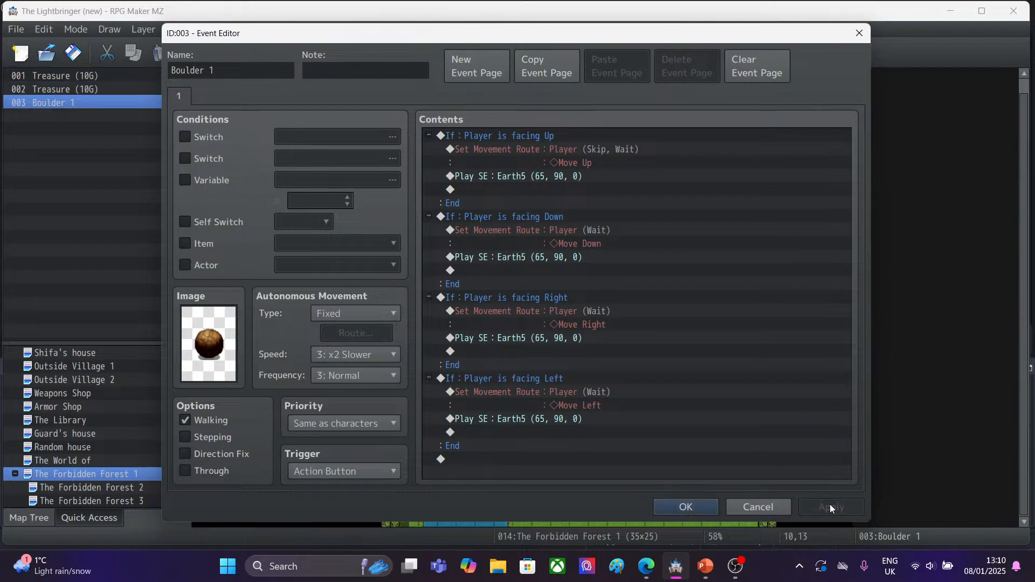
pyautogui.click(668, 506)
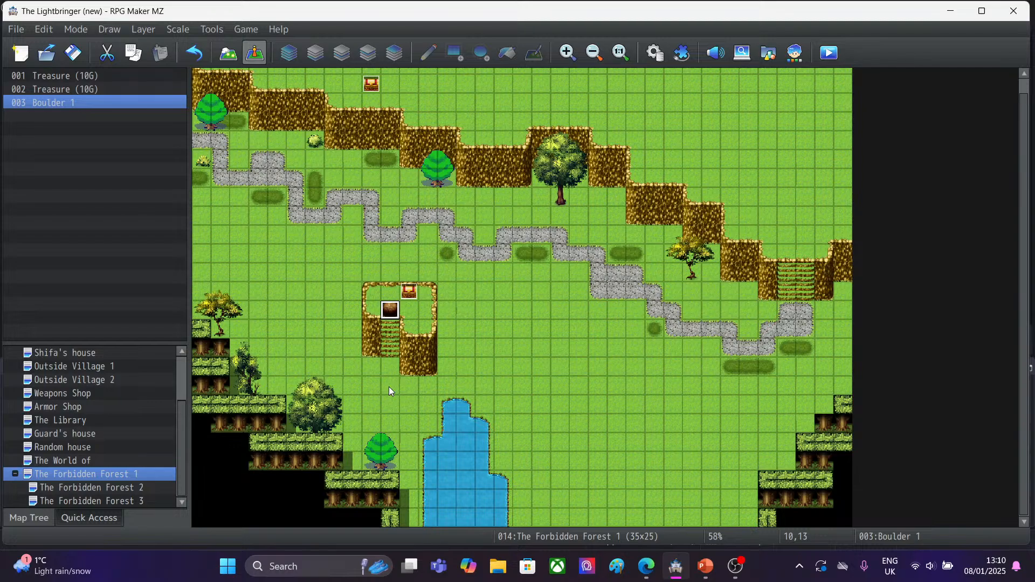
# Set the player's starting position at tile 10,17, below the ladder of the small plateau.
pyautogui.click(383, 388)
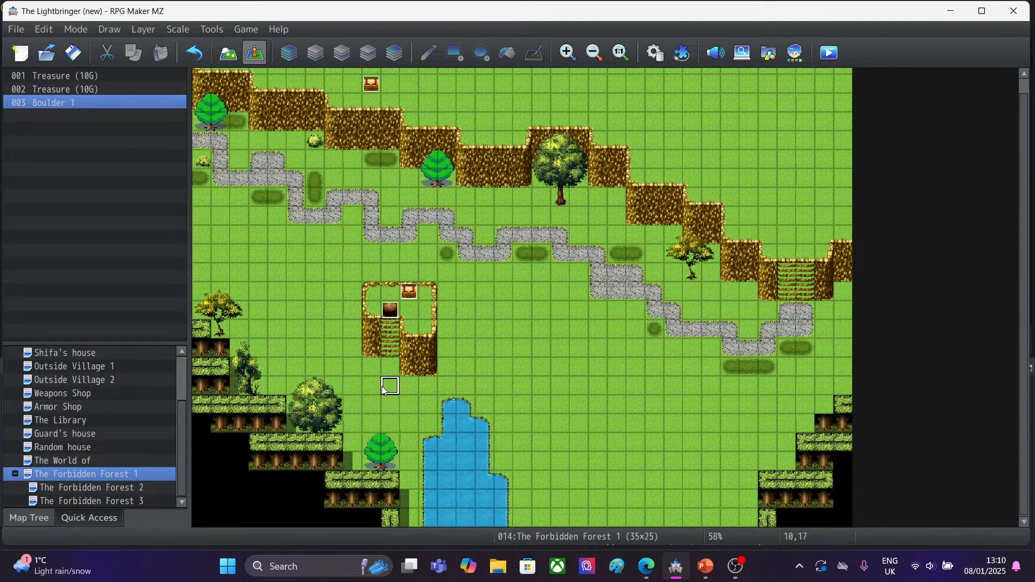
pyautogui.rightClick(385, 387)
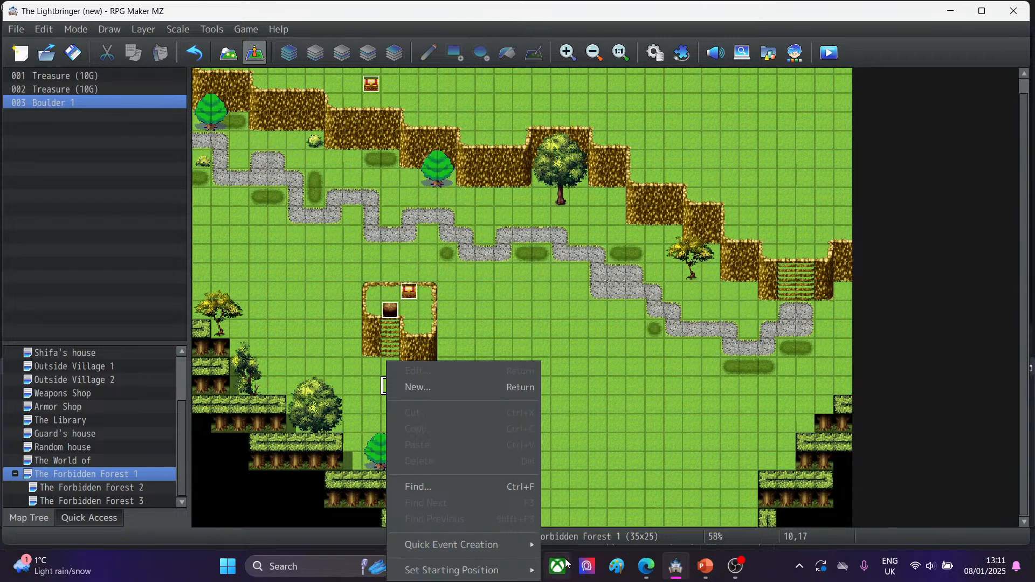
pyautogui.moveTo(510, 574)
pyautogui.click(579, 525)
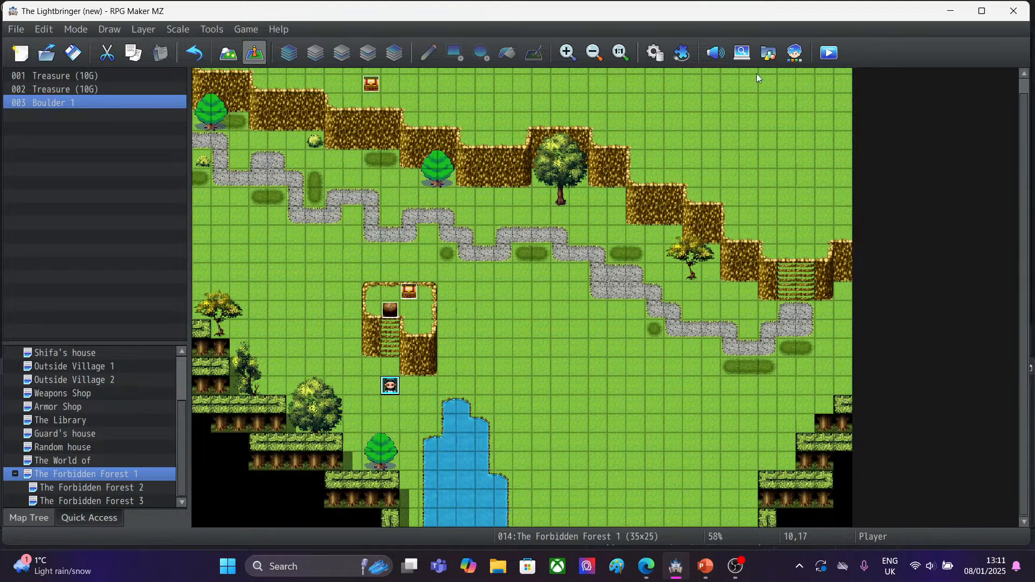
# Playtest the project with a new game and walk the character up the ladder to the boulder.
pyautogui.click(828, 52)
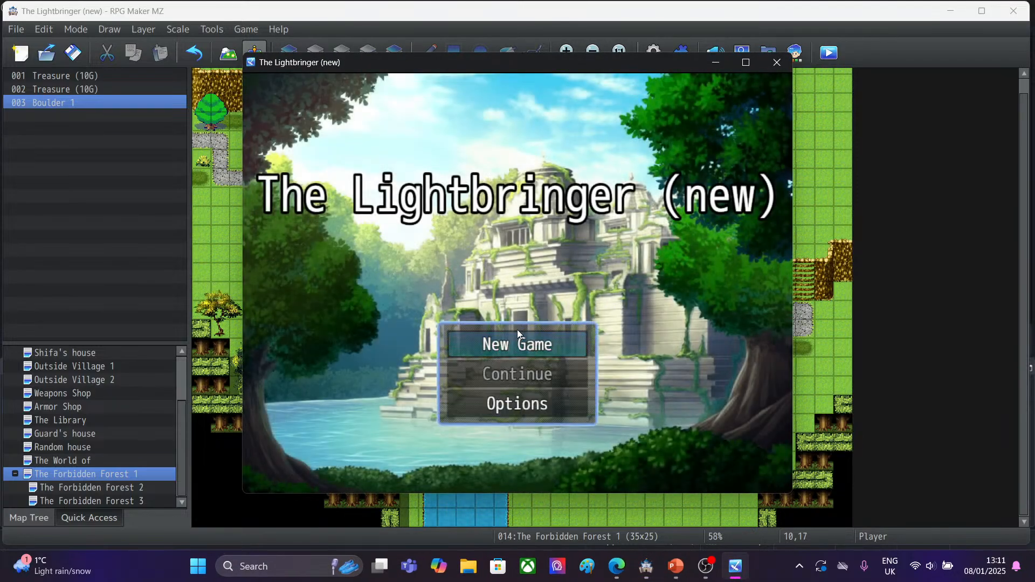
pyautogui.click(507, 343)
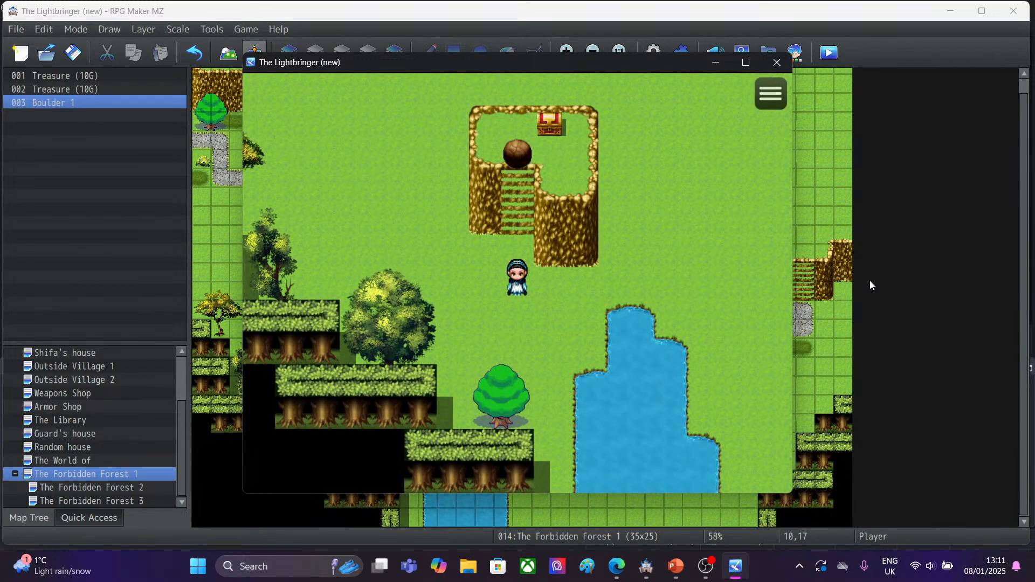
pyautogui.press('Up')
pyautogui.press('Up')
pyautogui.press('Up')
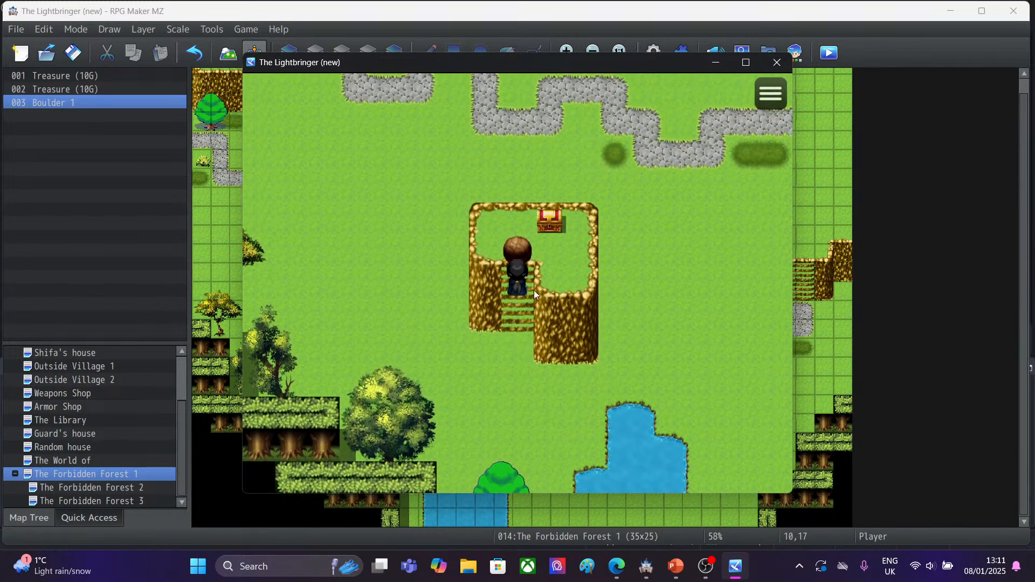
# Walk the character behind the plateau and back up the ladder to test the boulder again.
pyautogui.click(516, 224)
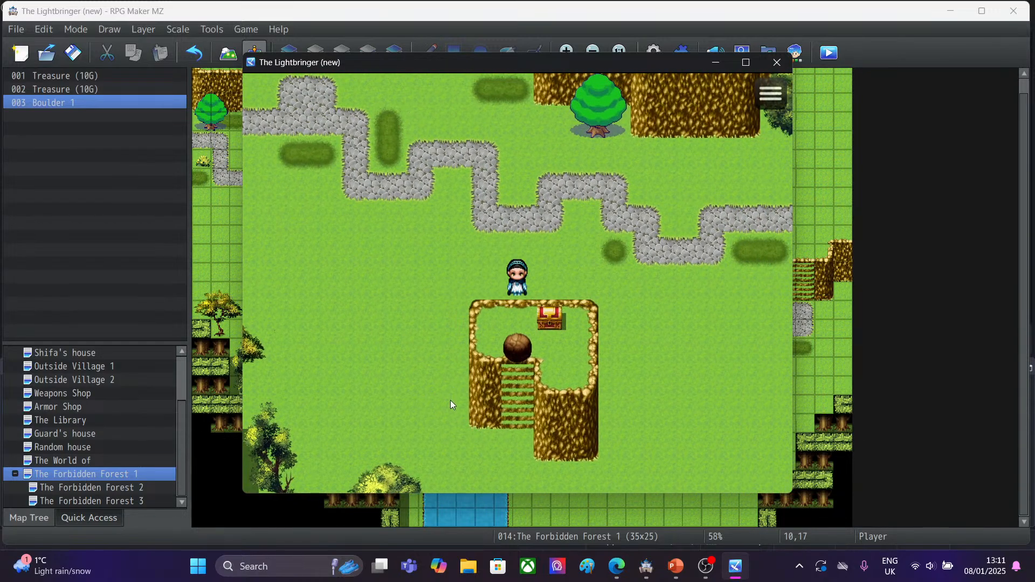
pyautogui.click(454, 413)
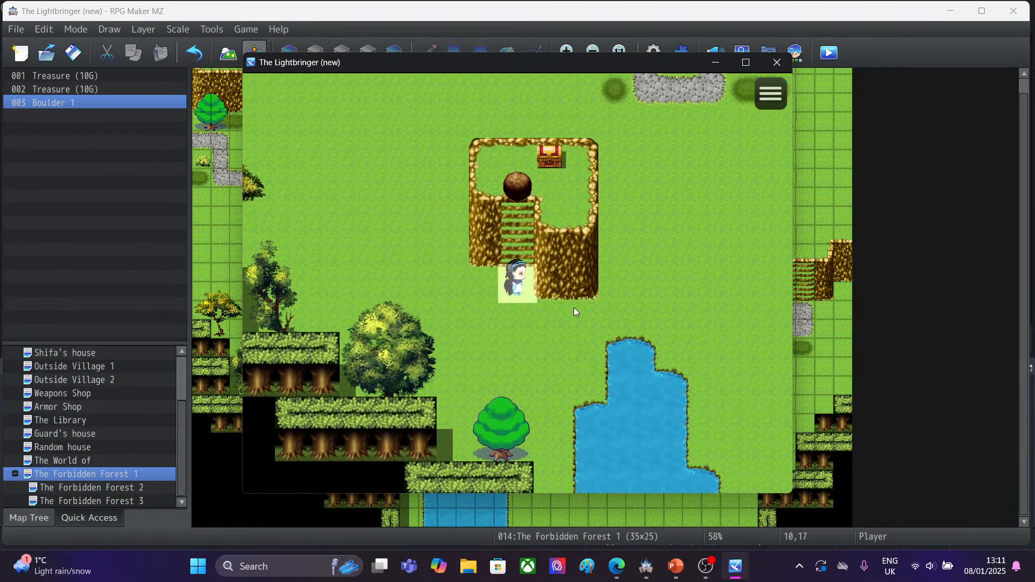
pyautogui.click(517, 189)
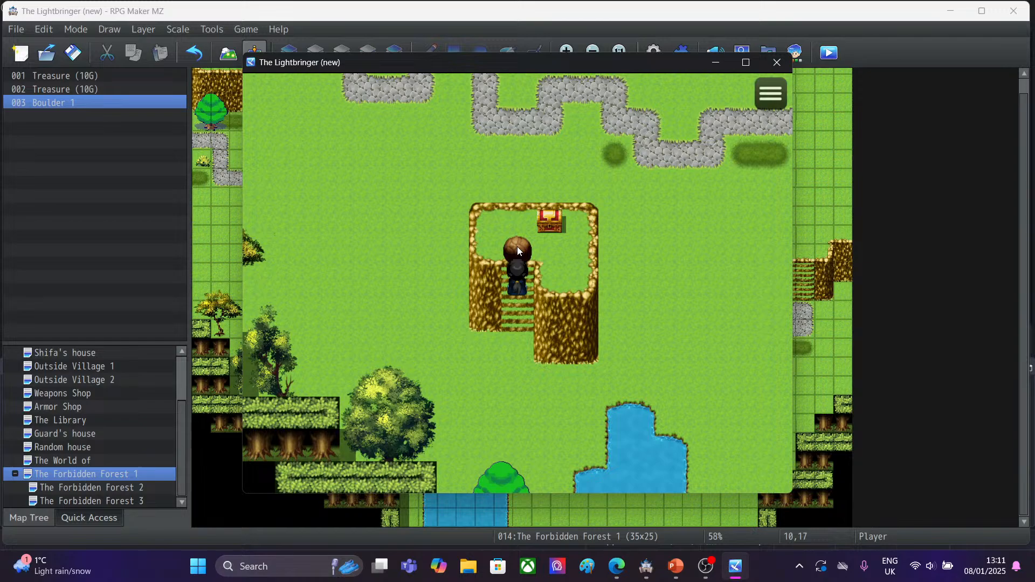
# Walk the character around the plateau and up to the boulder once more, and end the playtest.
pyautogui.click(517, 233)
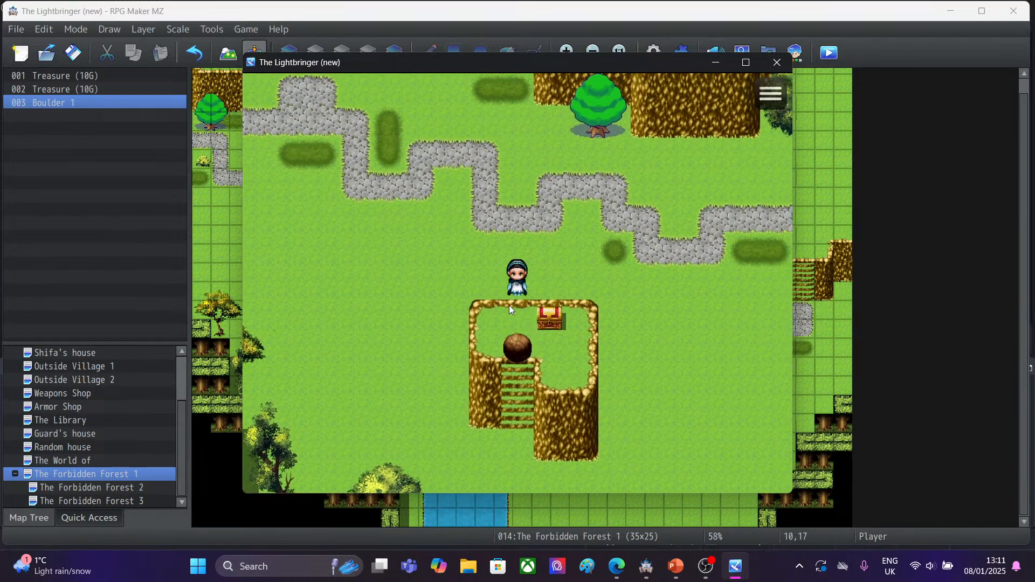
pyautogui.click(487, 437)
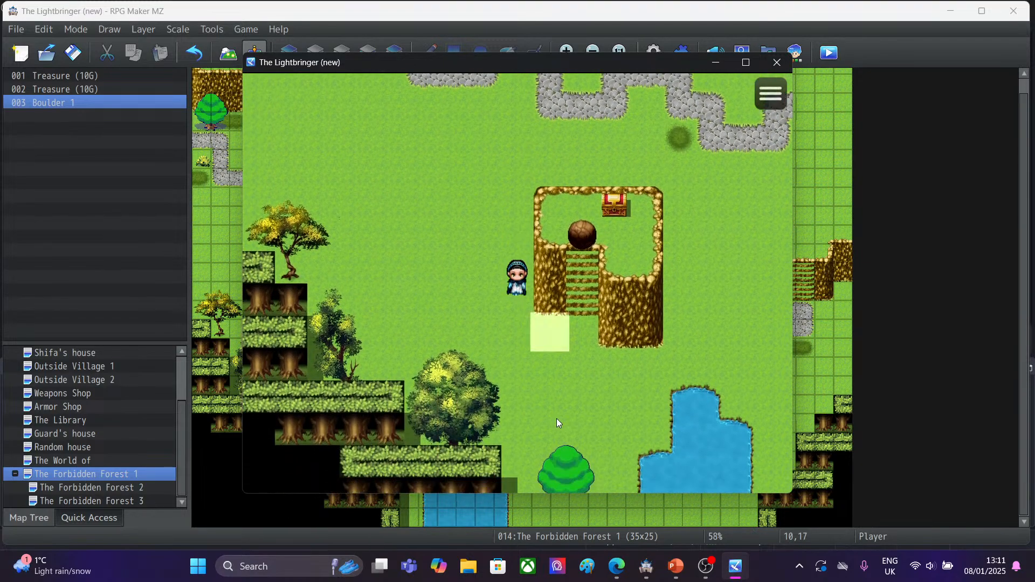
pyautogui.press('Right')
pyautogui.press('Up')
pyautogui.press('Up')
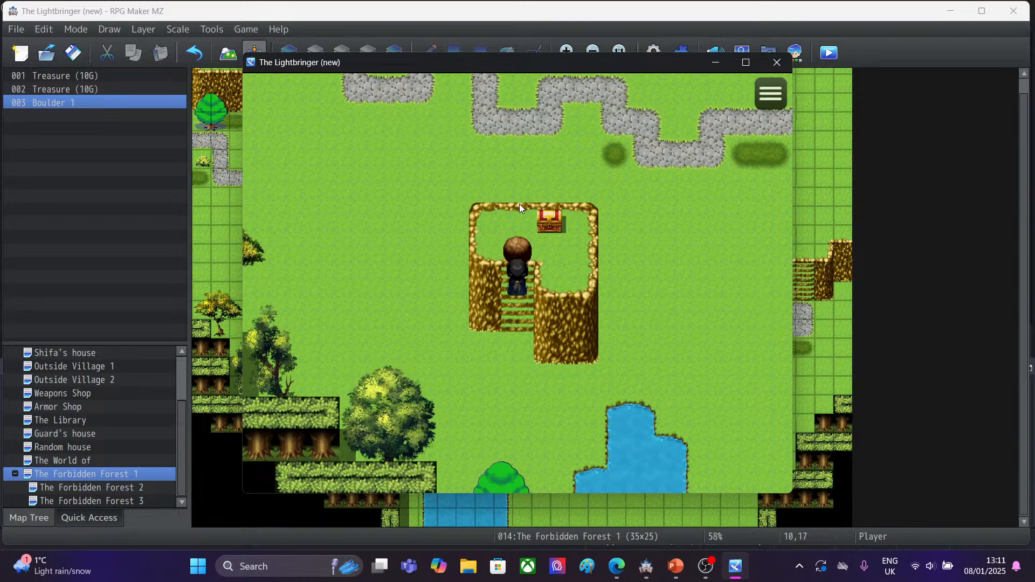
pyautogui.click(777, 63)
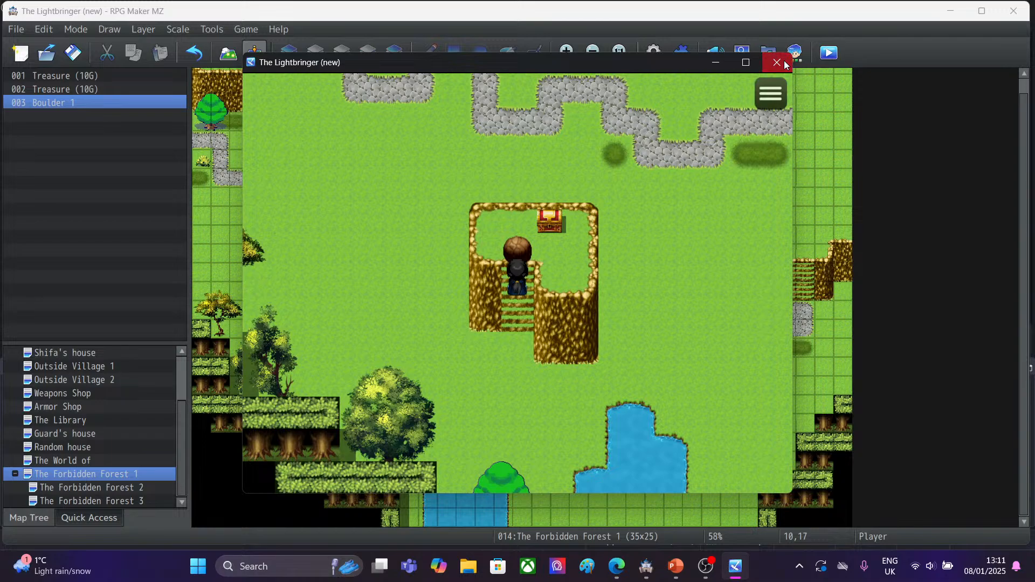
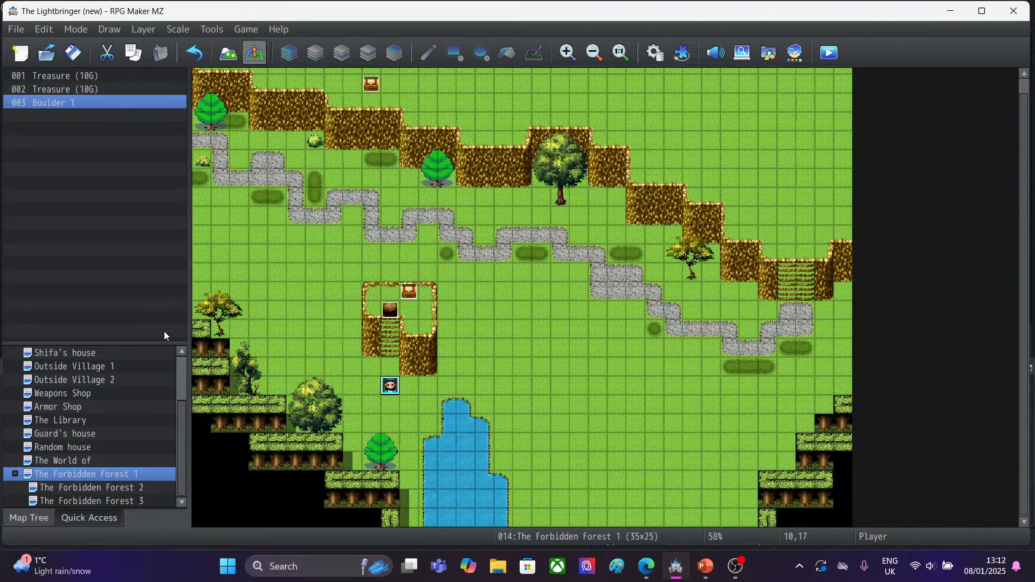
# Switch to map editing and place the wide drooping tree near the map's northeast corner.
pyautogui.click(222, 60)
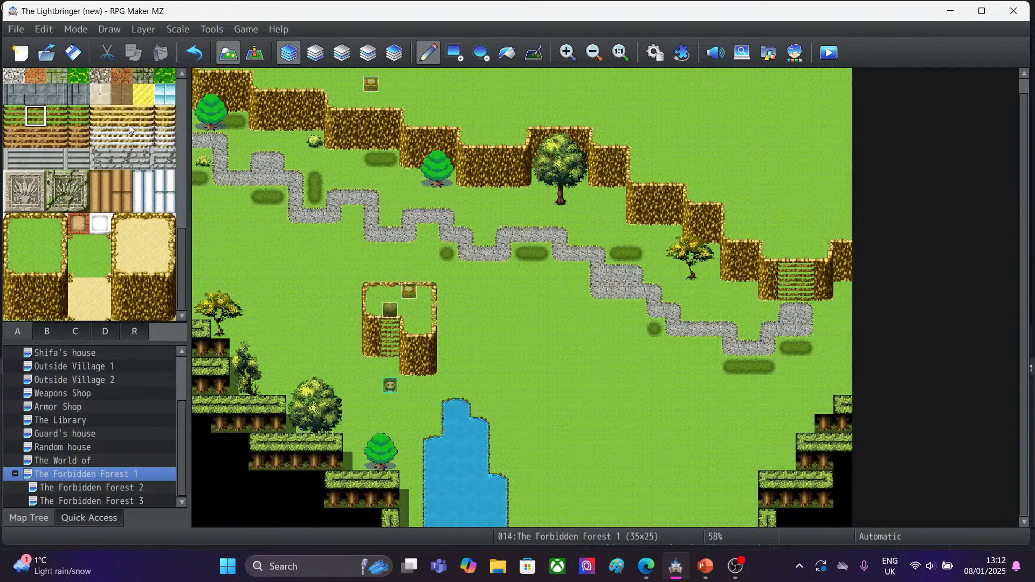
pyautogui.click(85, 333)
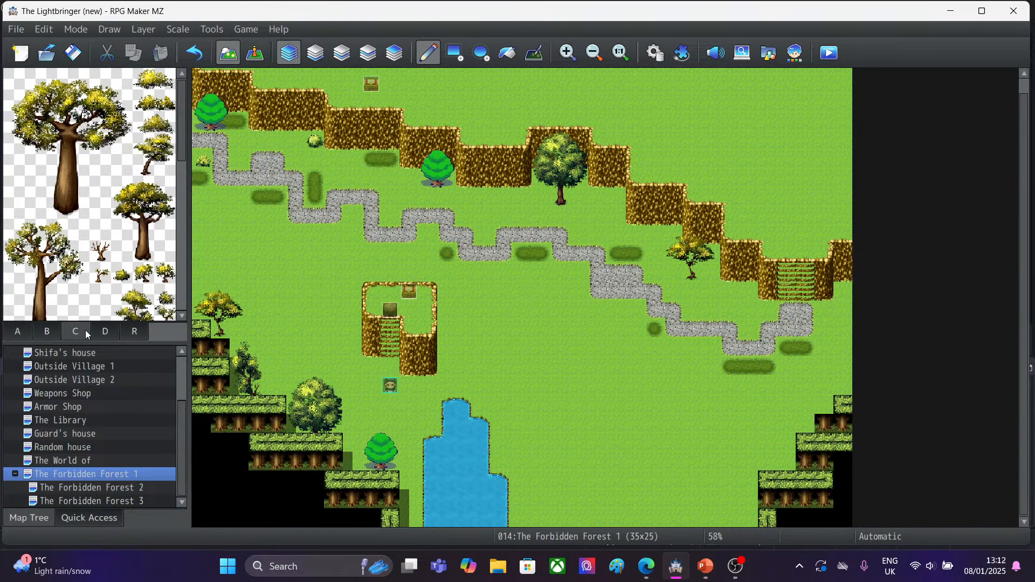
pyautogui.click(104, 333)
pyautogui.click(47, 333)
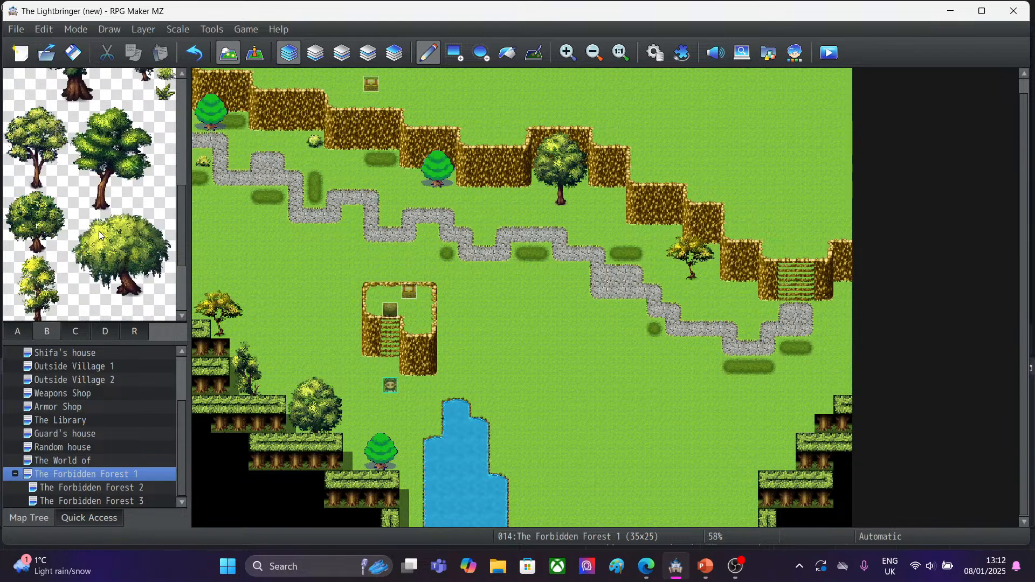
pyautogui.moveTo(100, 231); pyautogui.dragTo(160, 283)
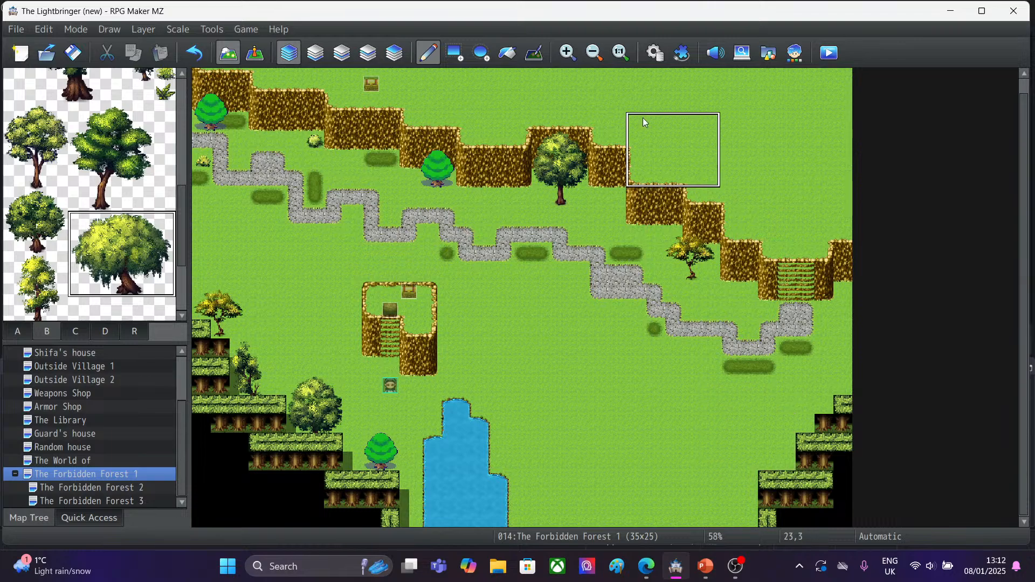
pyautogui.click(768, 74)
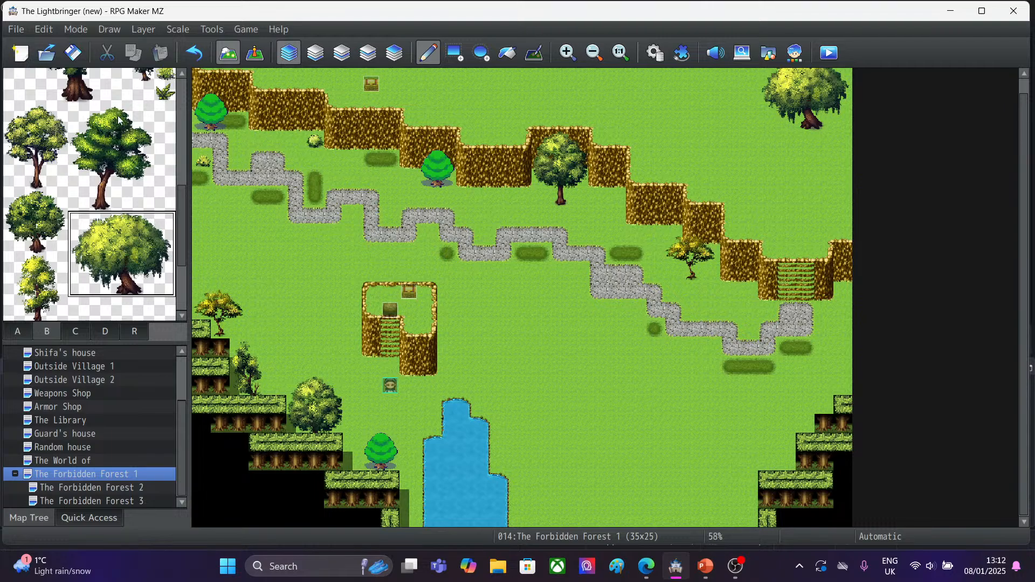
# Place the tall dark-green tree just west of the drooping tree, overlapping its foliage.
pyautogui.moveTo(120, 115); pyautogui.dragTo(124, 156)
pyautogui.moveTo(81, 114); pyautogui.dragTo(139, 202)
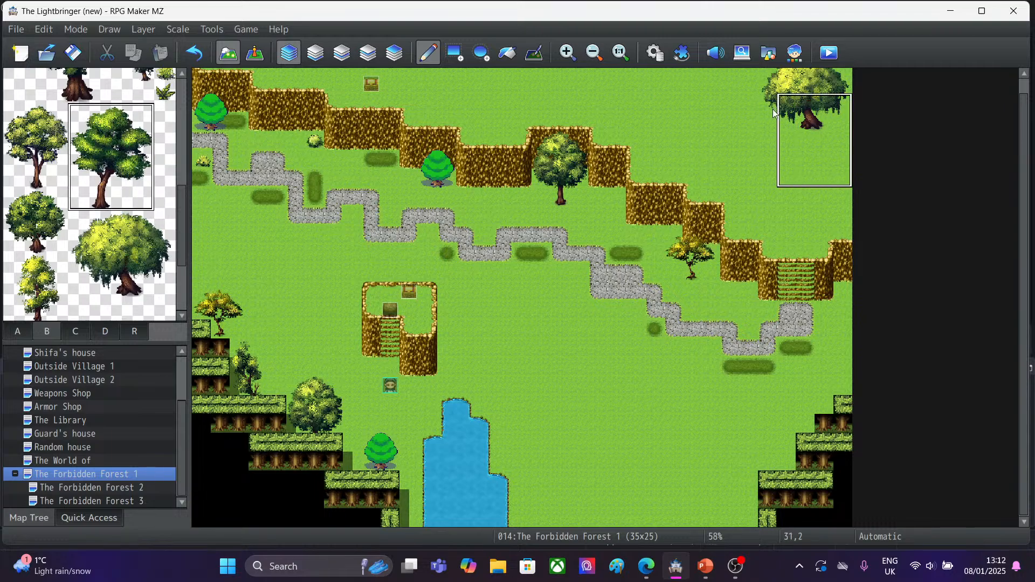
pyautogui.click(731, 73)
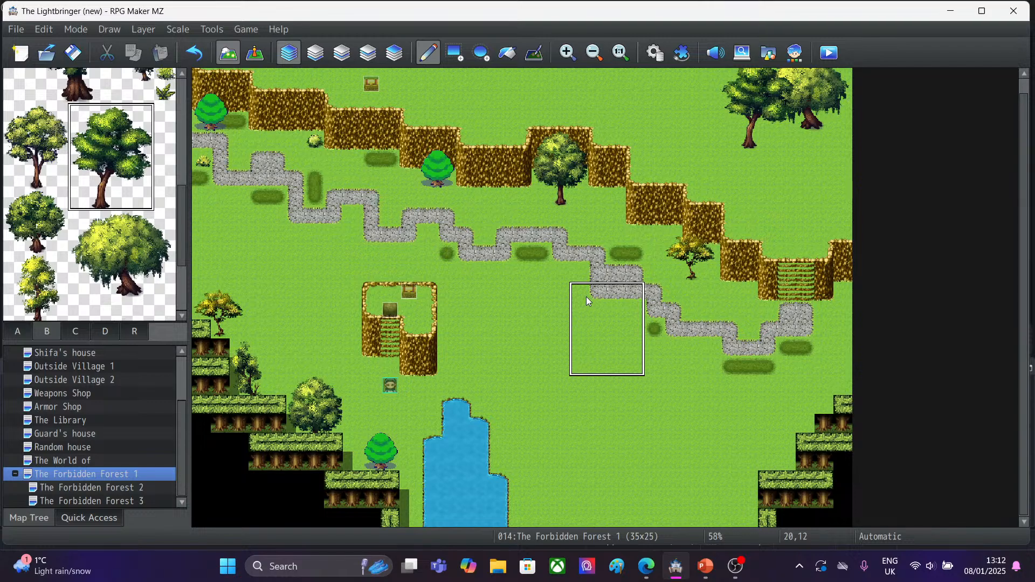
# Use Layer 2 to place the slim light-green tree just west of the dark-green tree, and return to automatic layer selection.
pyautogui.click(12, 121)
pyautogui.moveTo(11, 121); pyautogui.dragTo(58, 180)
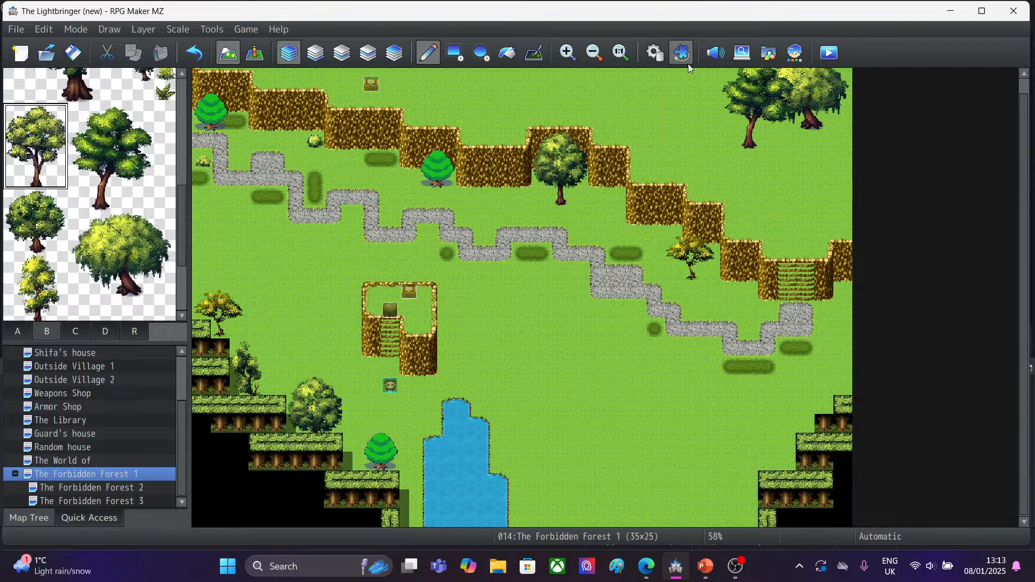
pyautogui.click(710, 84)
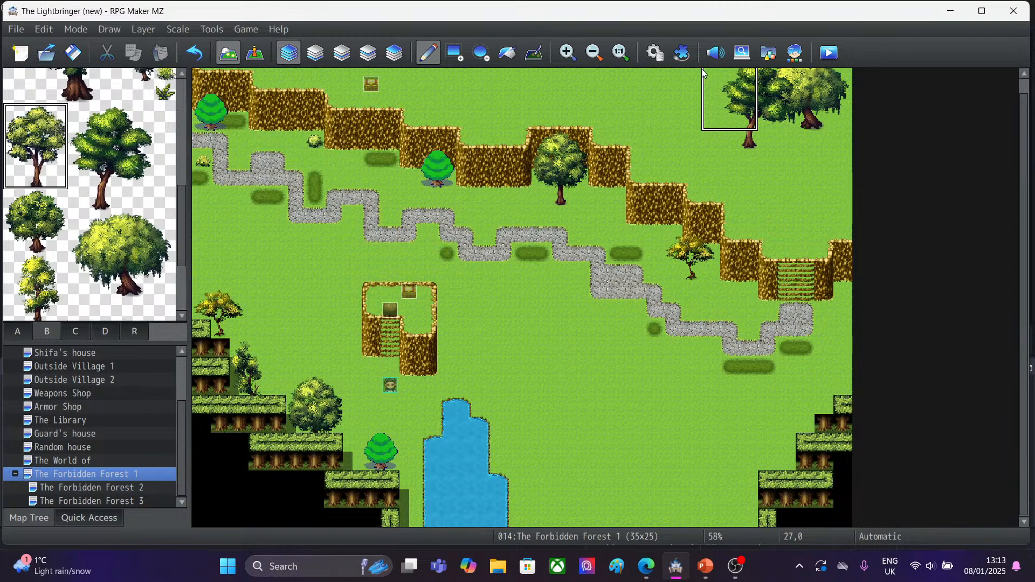
pyautogui.click(351, 54)
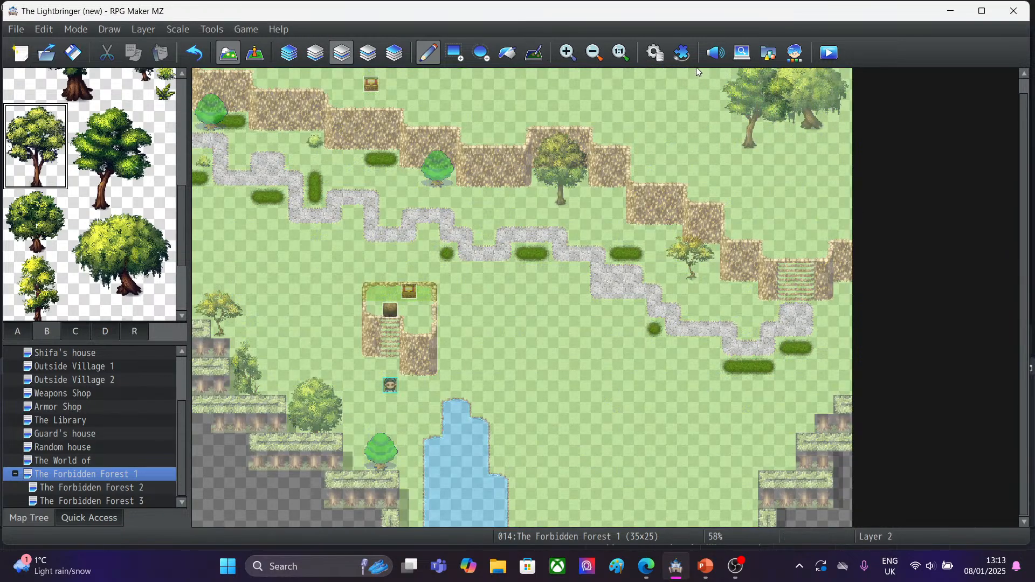
pyautogui.click(291, 56)
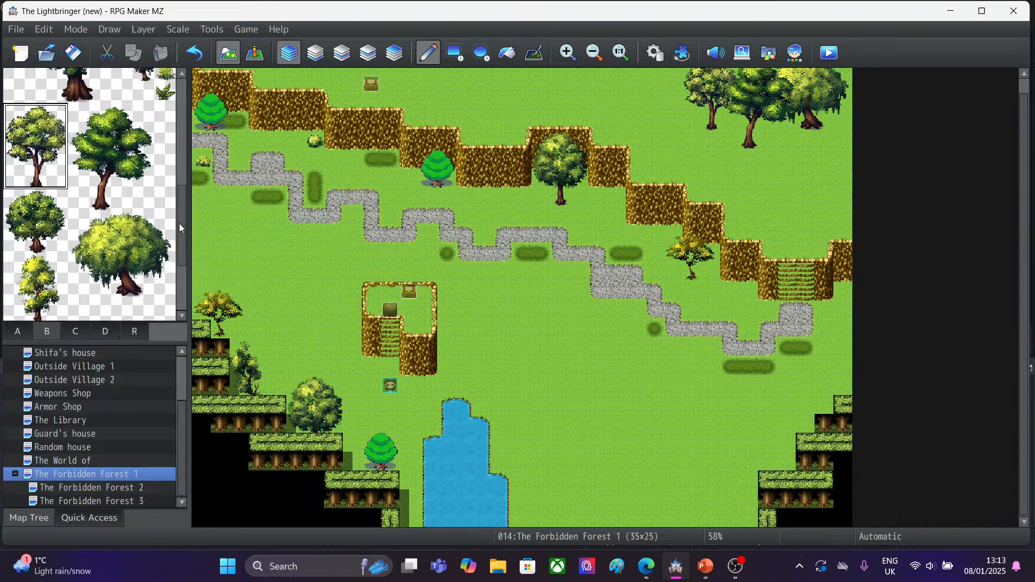
# Place the rounded full-crowned tree at the map's east edge, partly overlapping the drooping tree.
pyautogui.moveTo(179, 224); pyautogui.dragTo(181, 133)
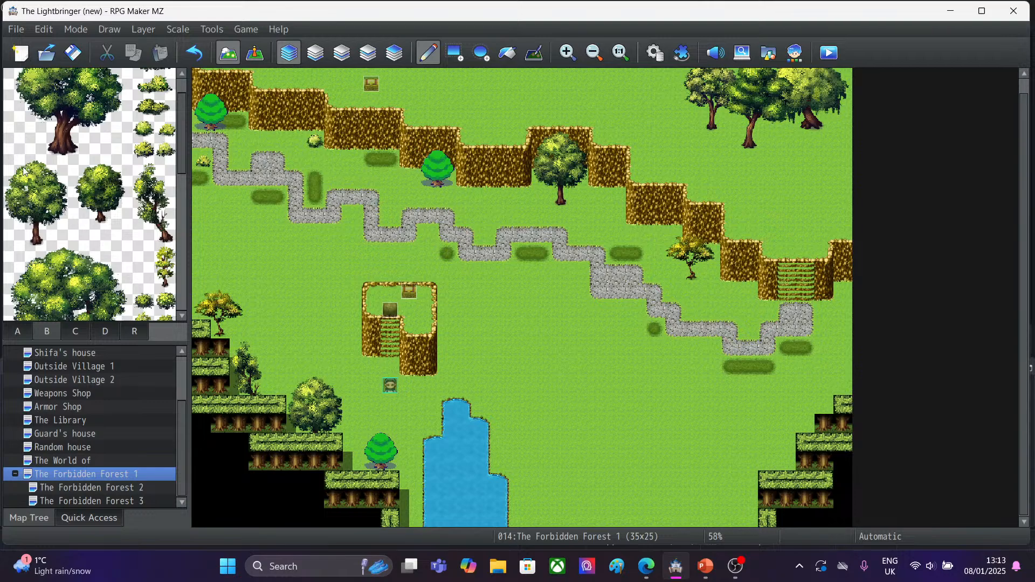
pyautogui.moveTo(17, 172); pyautogui.dragTo(51, 236)
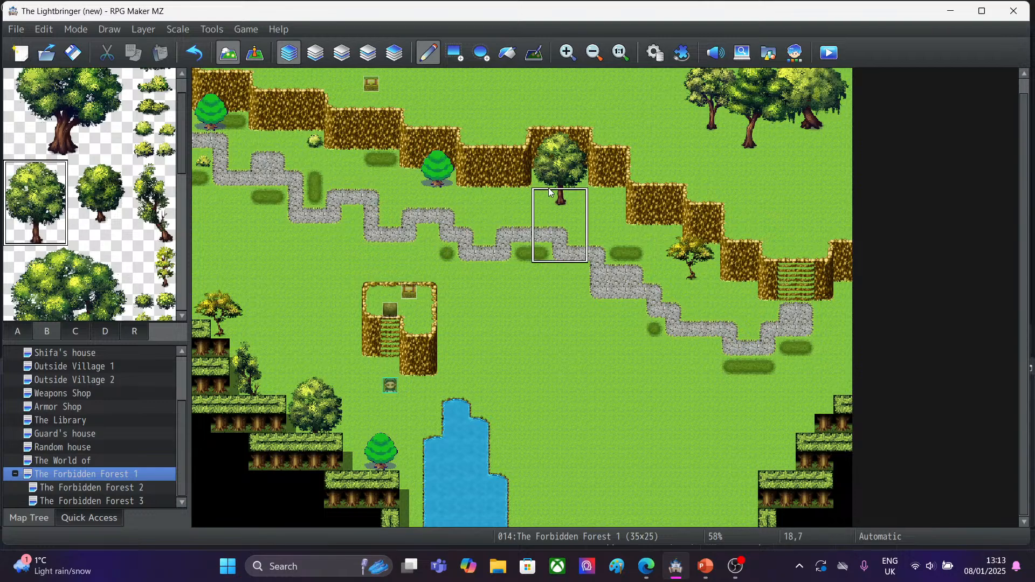
pyautogui.click(835, 95)
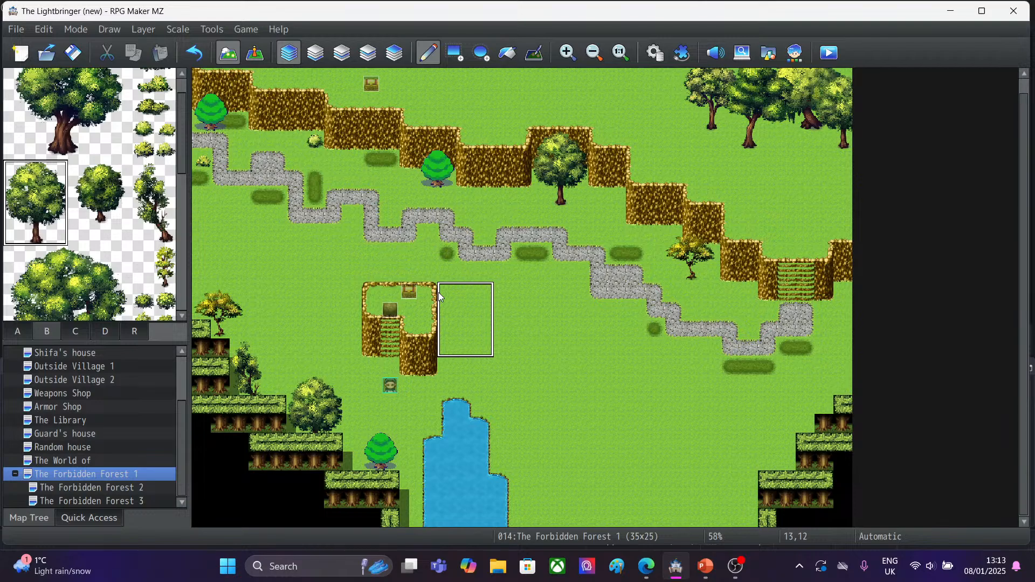
# Look through the map's A, B, C and D tile sets for further scenery tiles.
pyautogui.click(18, 331)
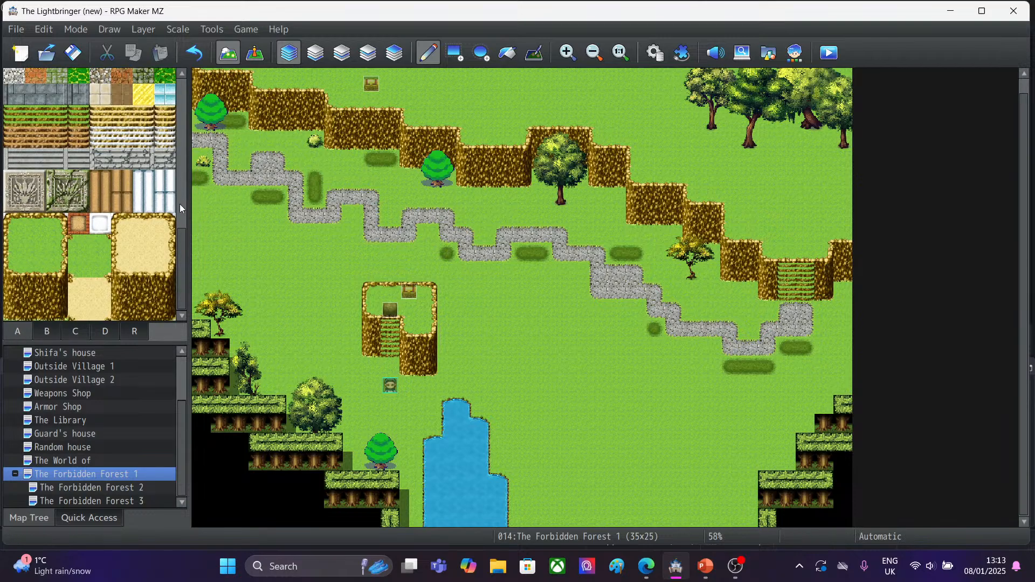
pyautogui.moveTo(179, 234); pyautogui.dragTo(183, 85)
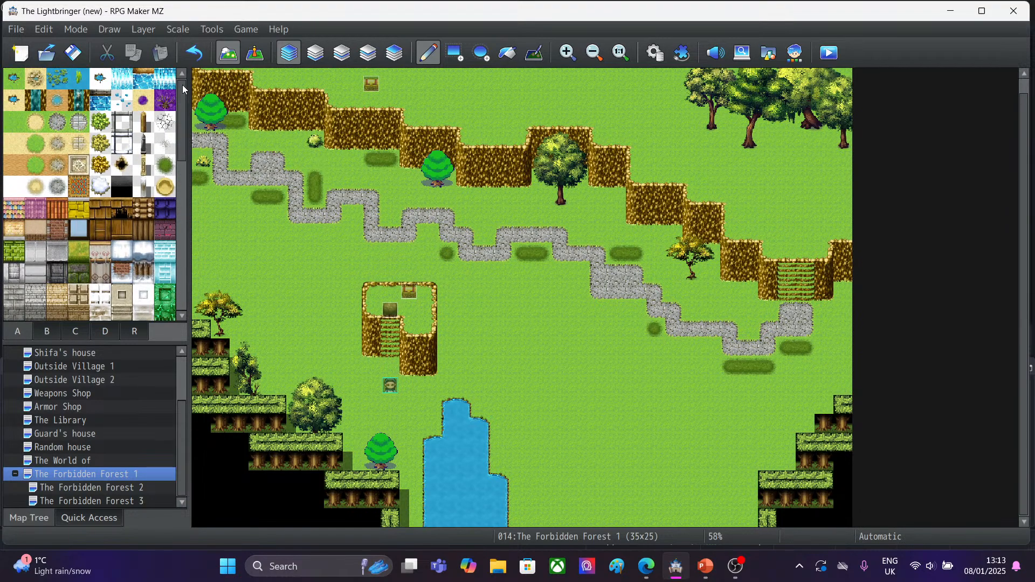
pyautogui.click(69, 336)
pyautogui.click(109, 331)
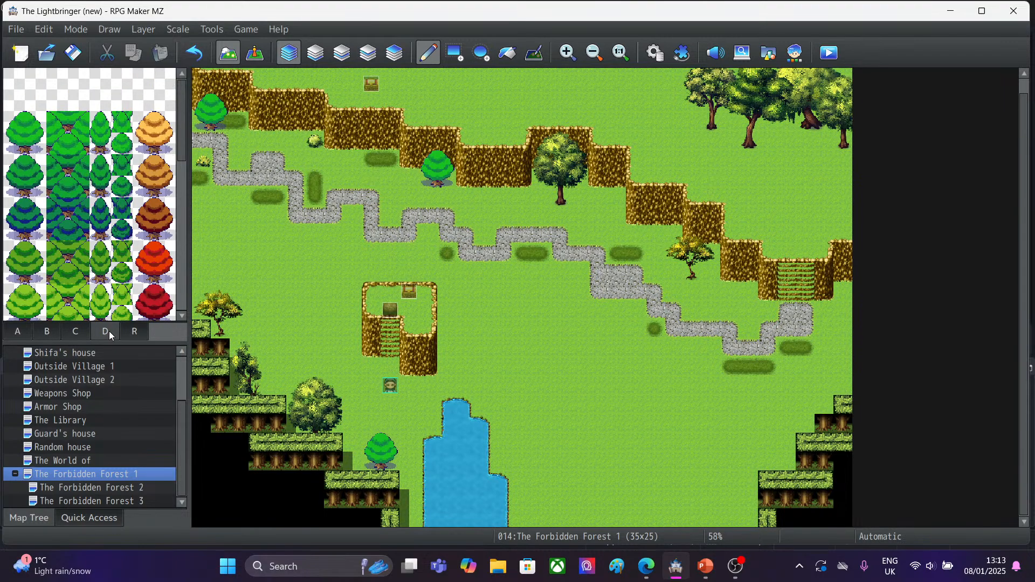
pyautogui.click(24, 336)
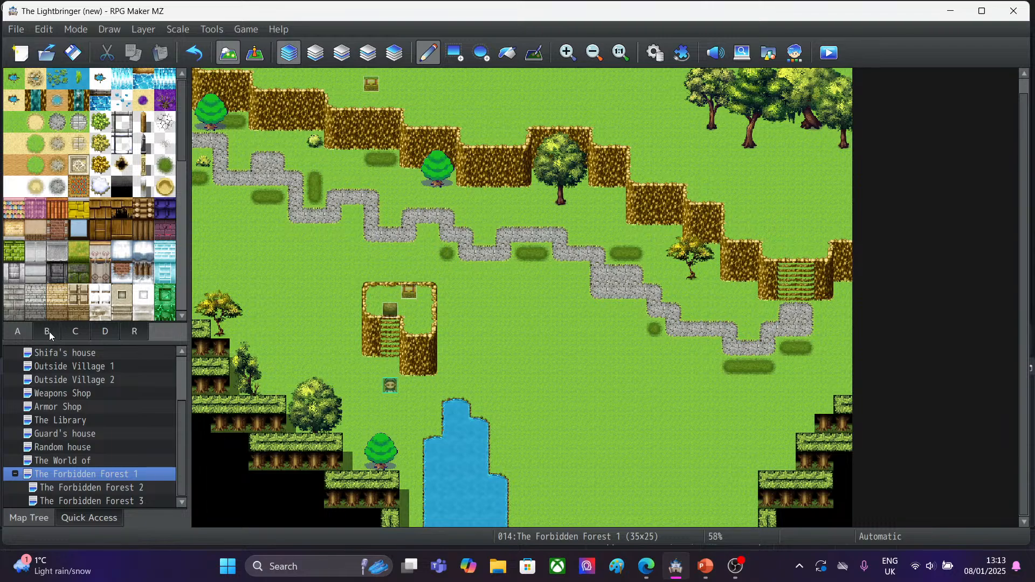
pyautogui.click(50, 332)
pyautogui.click(72, 333)
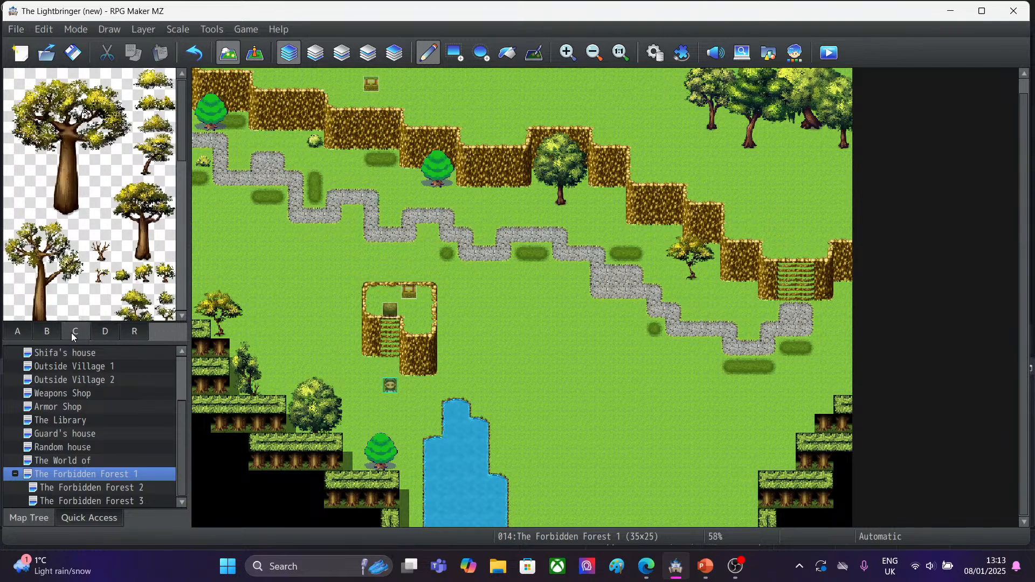
pyautogui.click(6, 335)
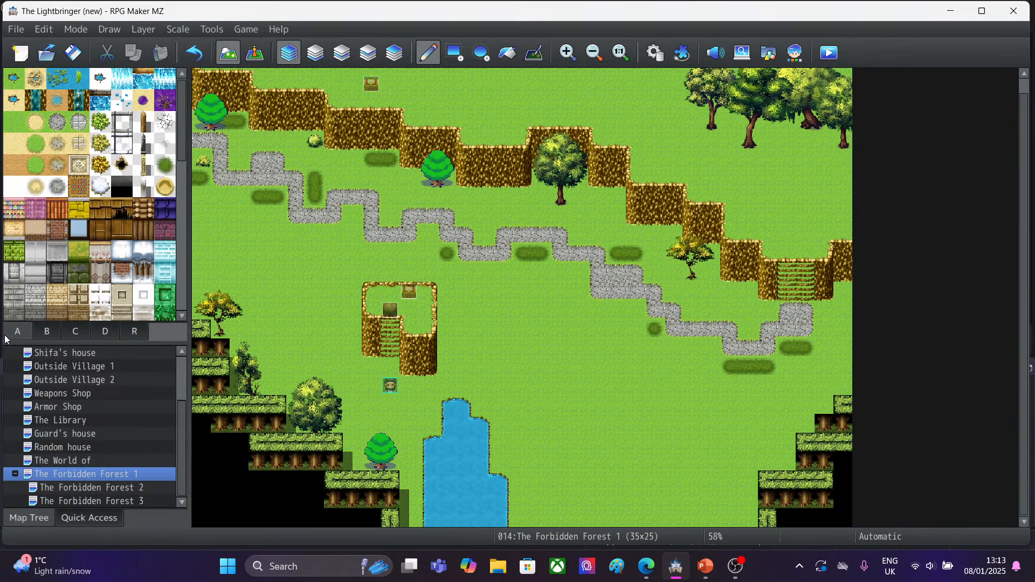
# Open the Outside tileset in the database and preview the images from Outside_A2 to Outside_C without changing the A1 image.
pyautogui.click(650, 41)
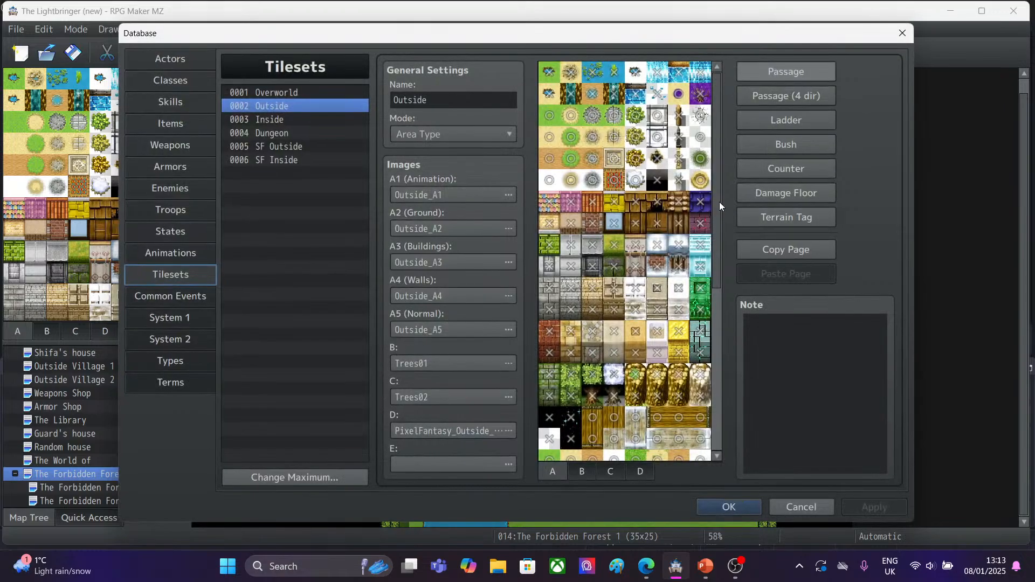
pyautogui.moveTo(719, 202); pyautogui.dragTo(727, 374)
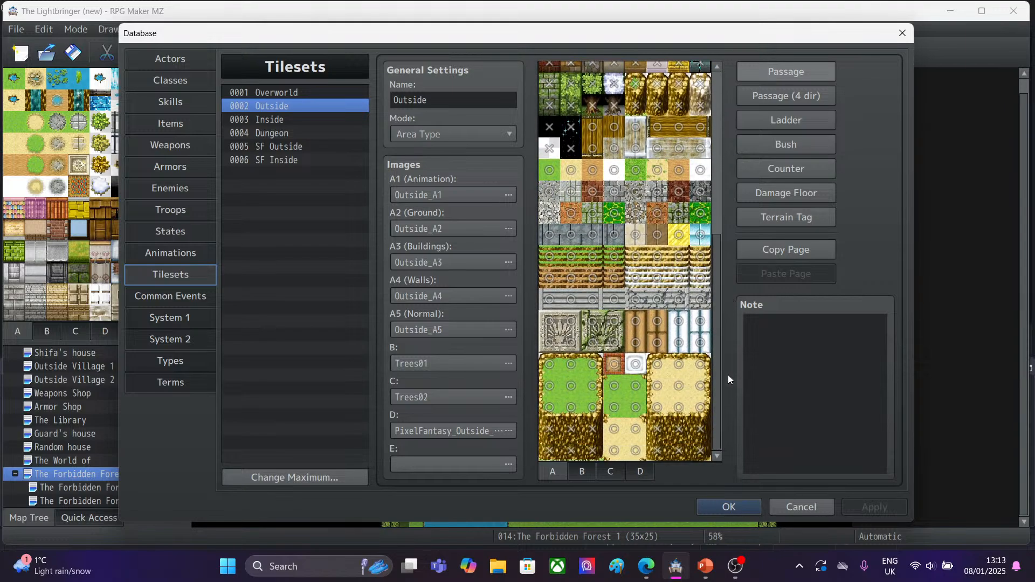
pyautogui.click(416, 198)
pyautogui.click(329, 286)
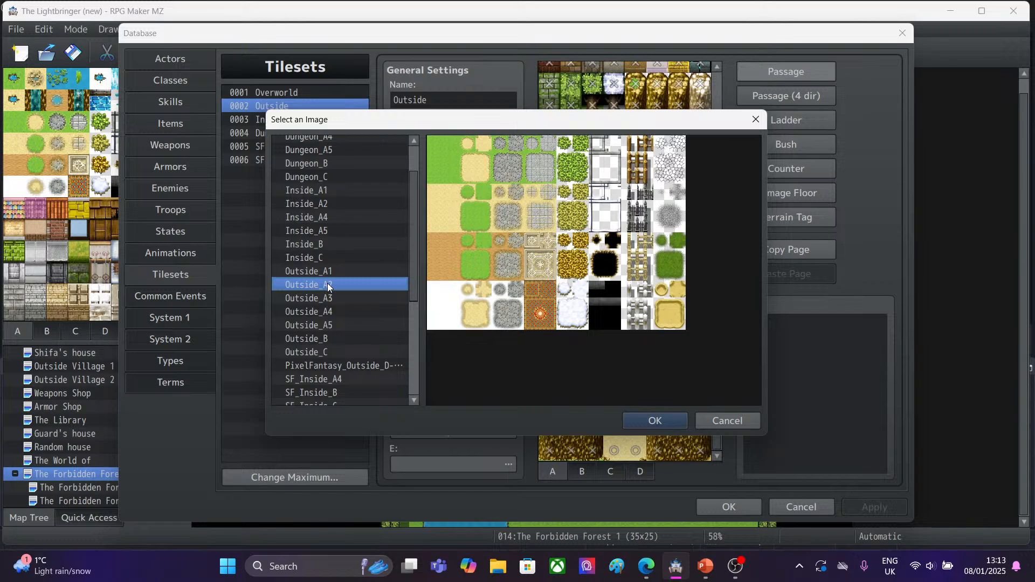
pyautogui.click(328, 296)
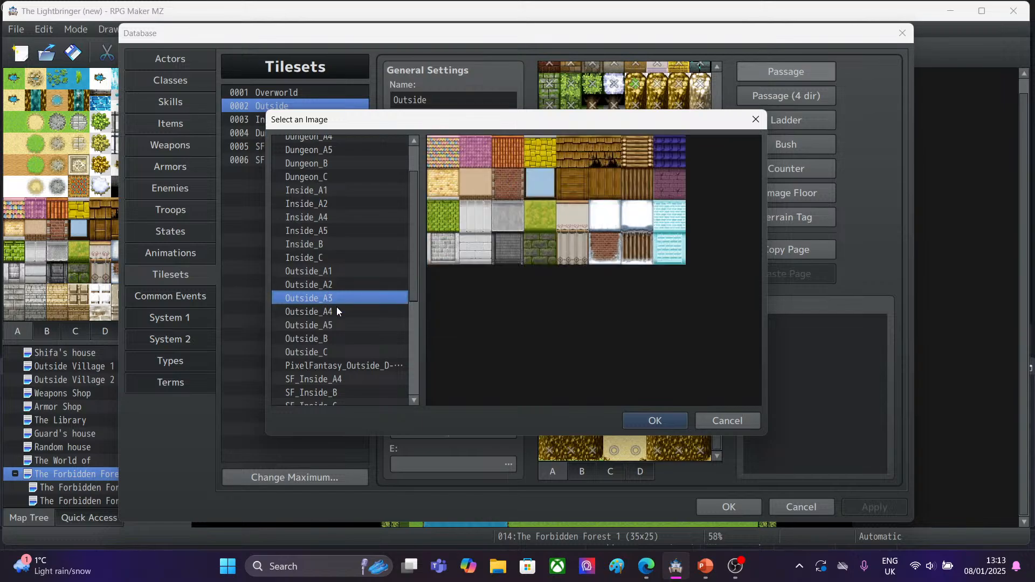
pyautogui.click(334, 313)
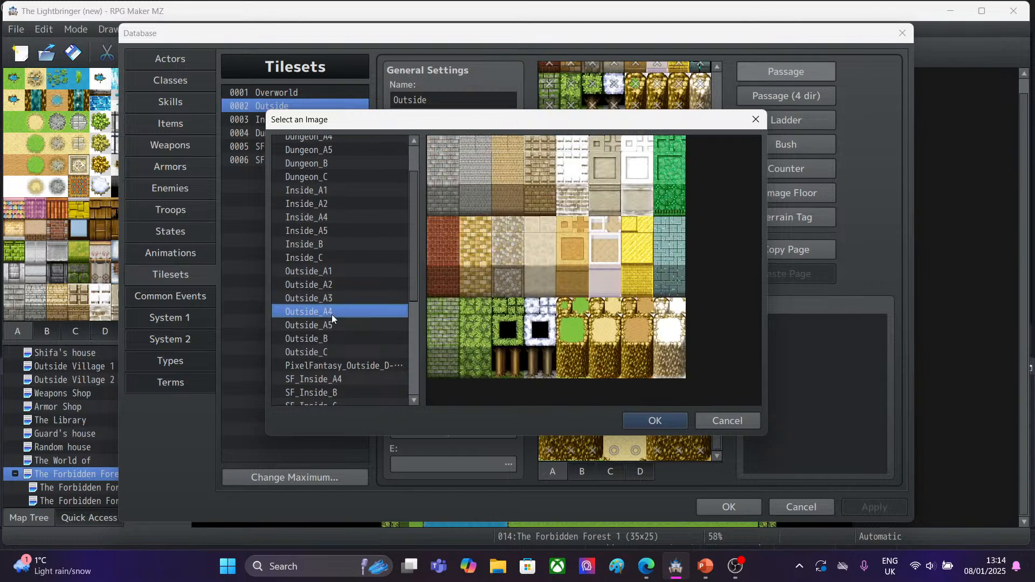
pyautogui.click(331, 324)
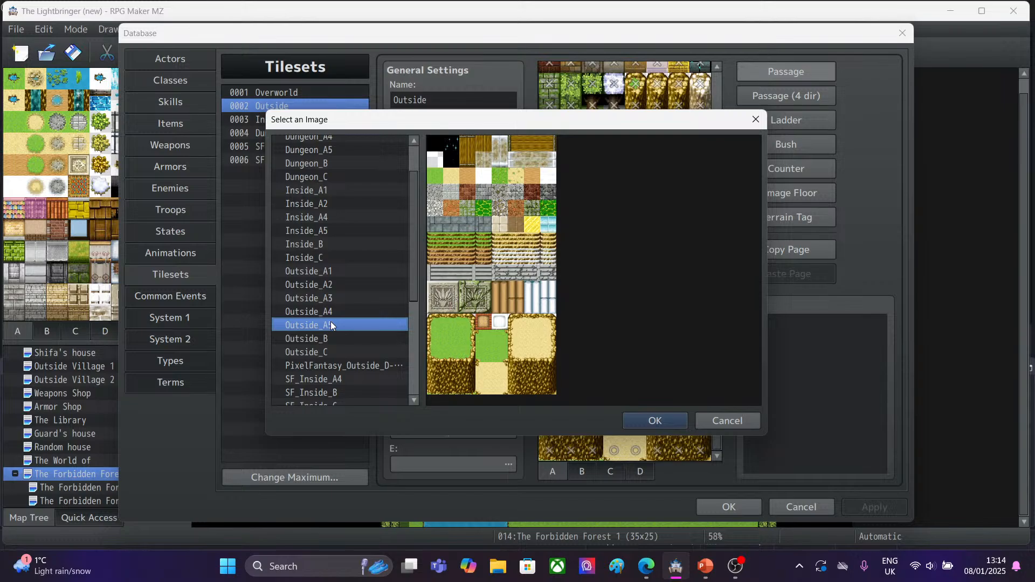
pyautogui.click(330, 312)
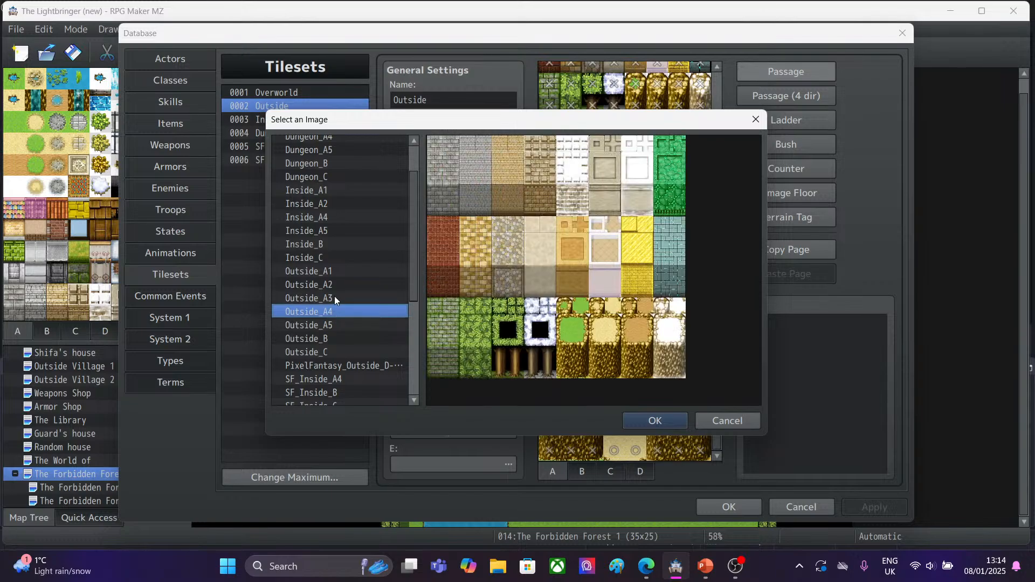
pyautogui.click(335, 298)
pyautogui.click(321, 340)
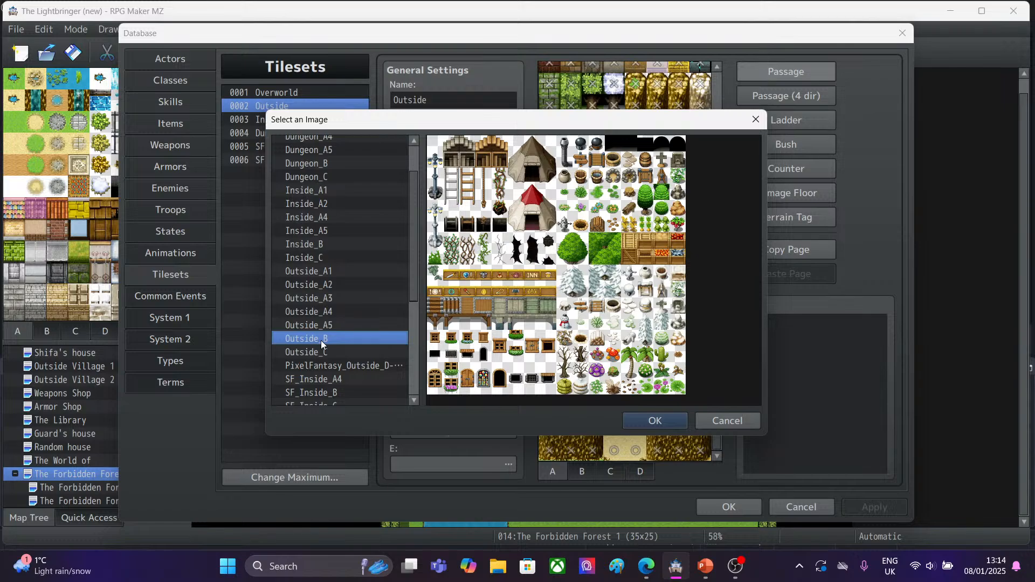
pyautogui.click(325, 352)
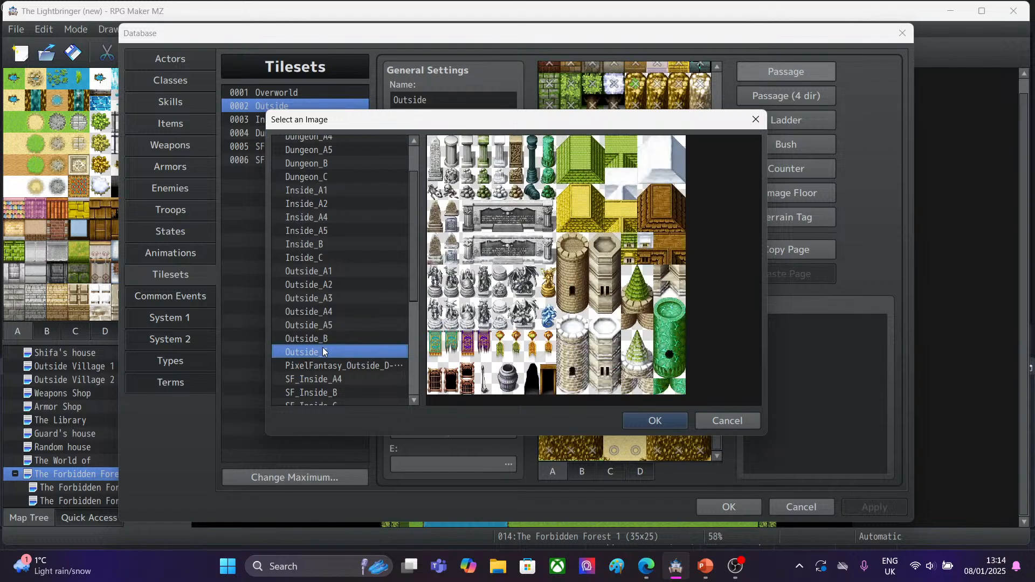
pyautogui.click(735, 416)
# Assign Outside_B as the E image of the Outside tileset, apply the change and close the database.
pyautogui.doubleClick(405, 466)
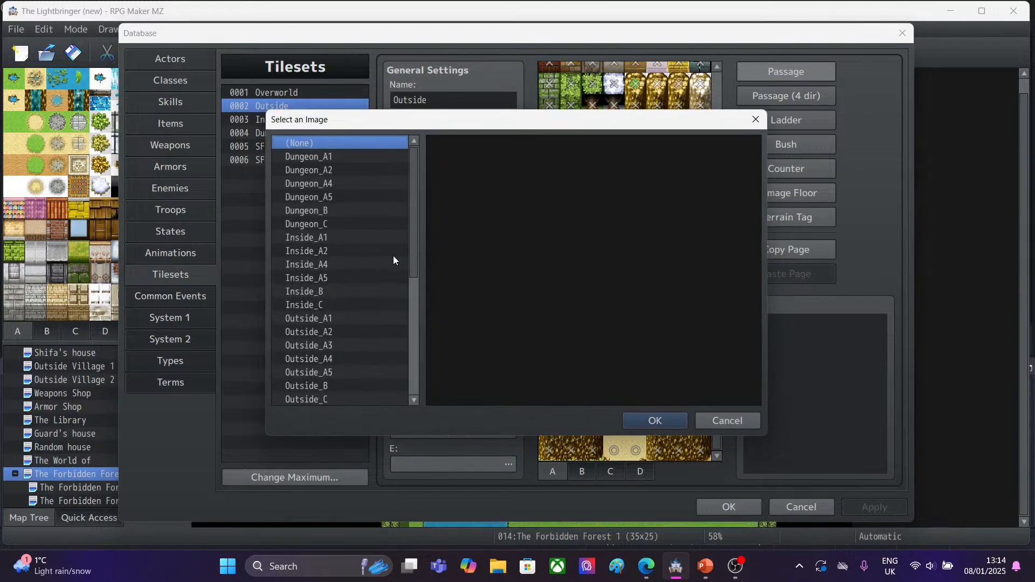
pyautogui.moveTo(411, 252); pyautogui.dragTo(415, 344)
pyautogui.click(330, 211)
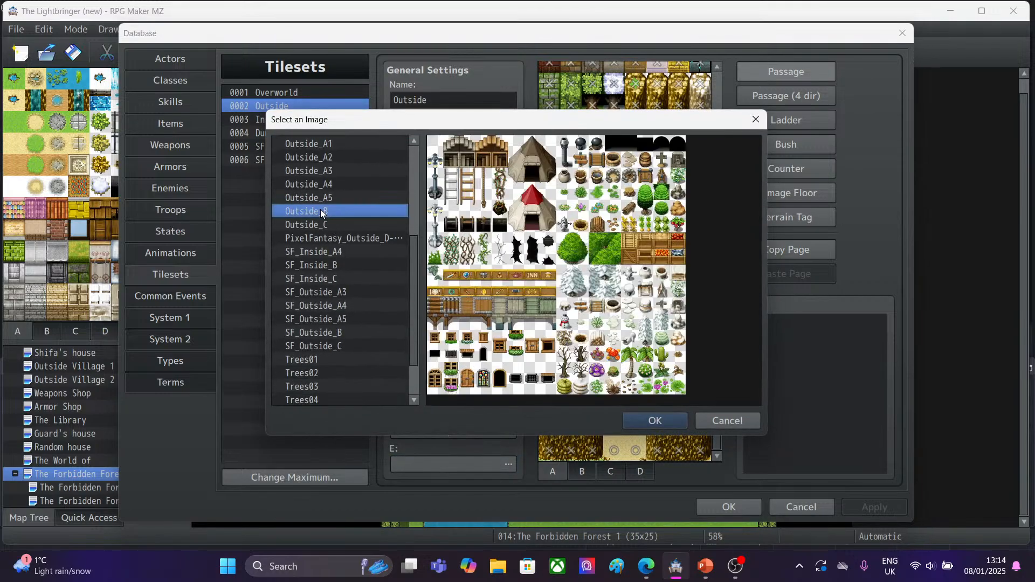
pyautogui.click(655, 421)
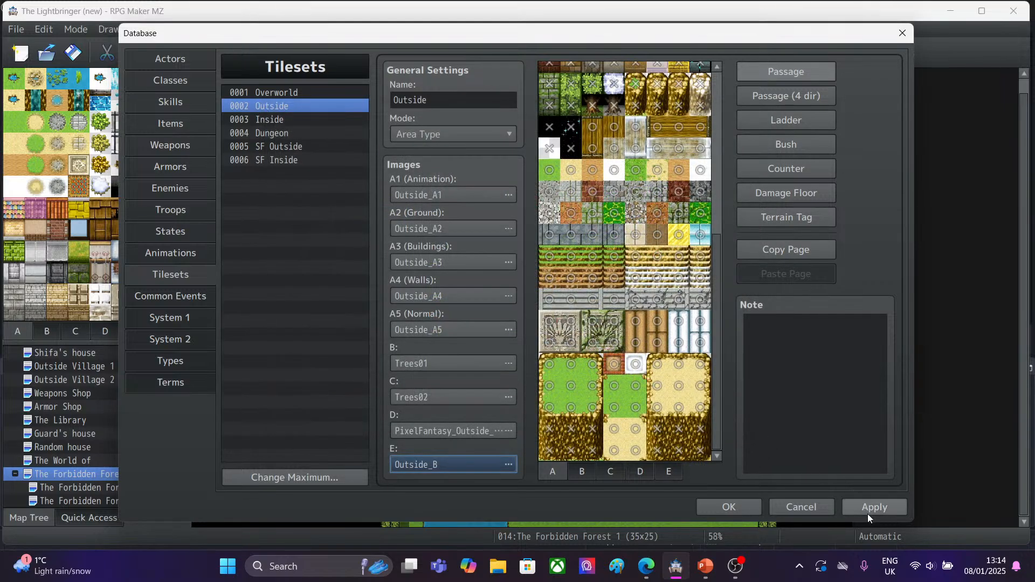
pyautogui.click(868, 513)
pyautogui.click(712, 508)
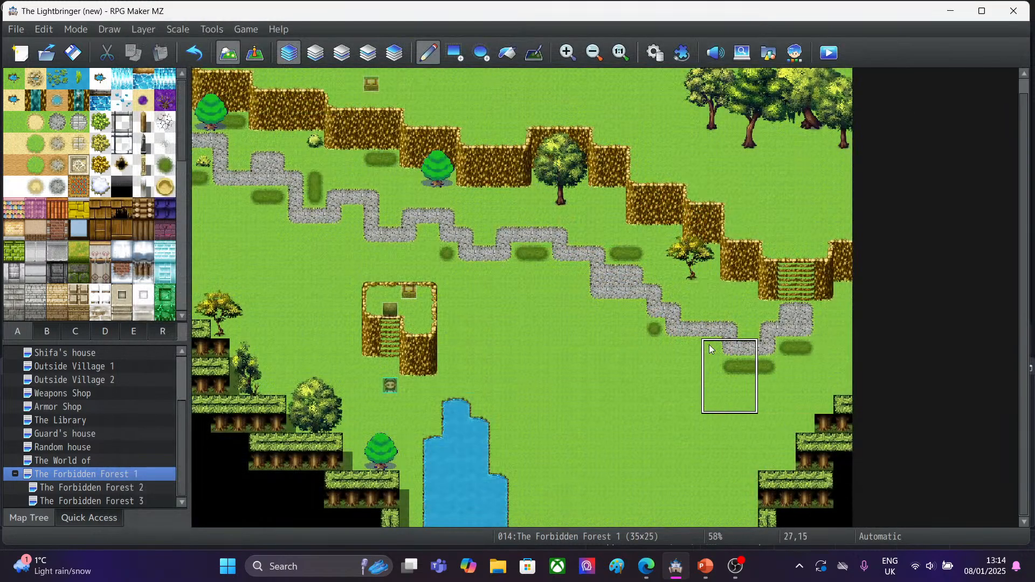
# Pick the round leafy green tree, two by two tiles, from tile set E for drawing on the map.
pyautogui.click(137, 331)
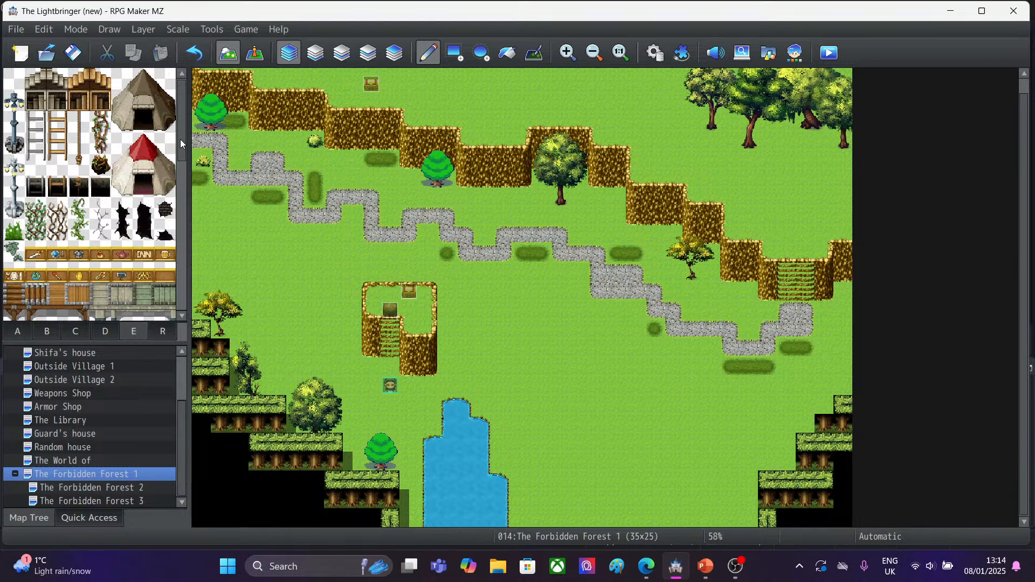
pyautogui.moveTo(180, 139); pyautogui.dragTo(158, 249)
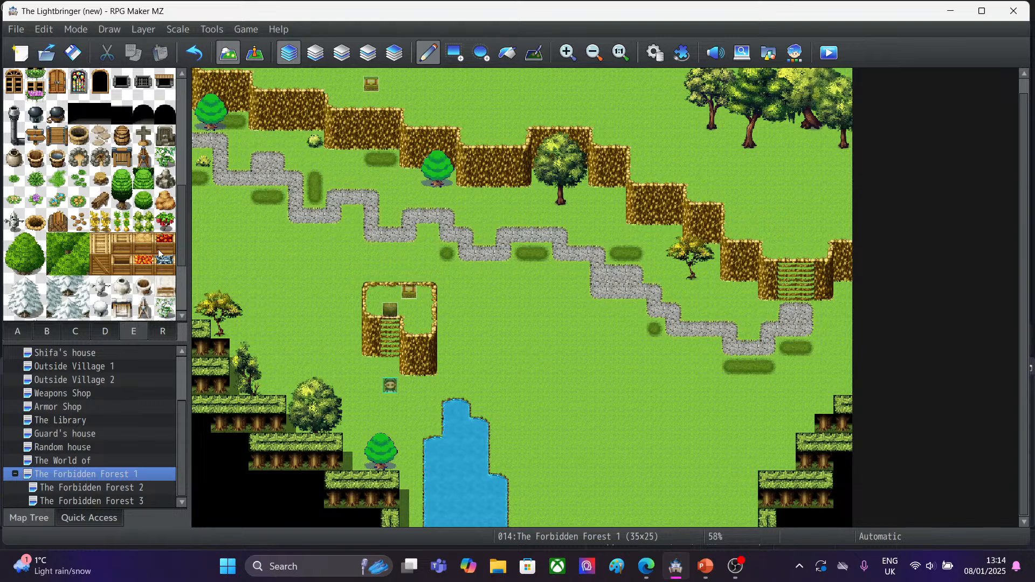
pyautogui.moveTo(15, 245); pyautogui.dragTo(37, 265)
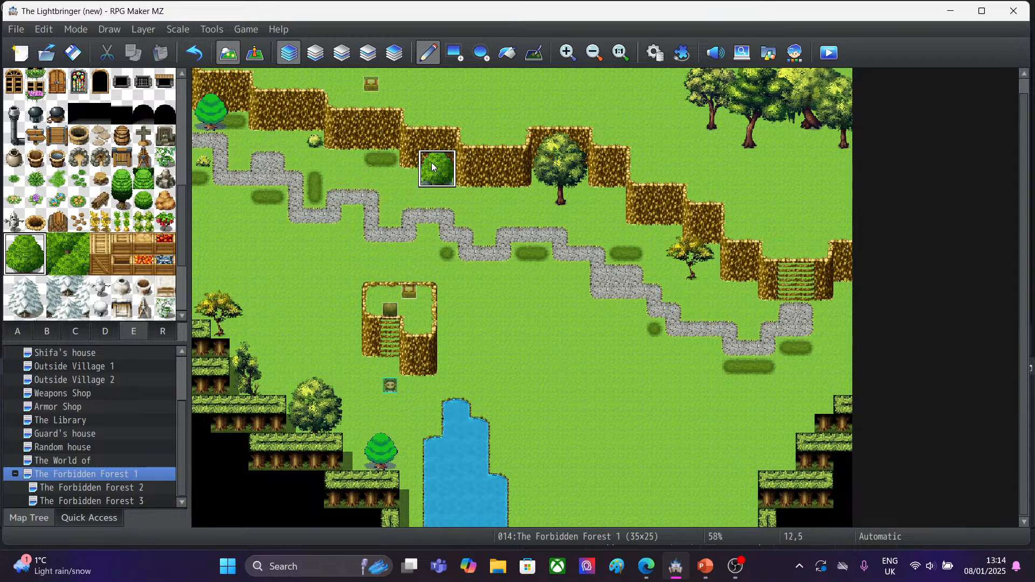
# Try the round leafy tree in place of the teal-green tree west of the pond, and undo each placement.
pyautogui.click(194, 53)
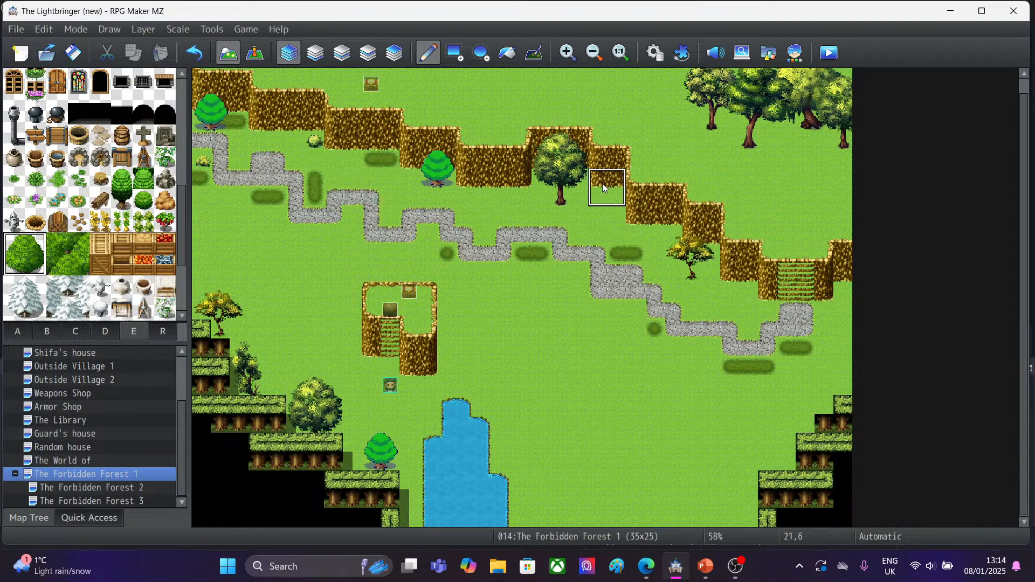
pyautogui.click(373, 443)
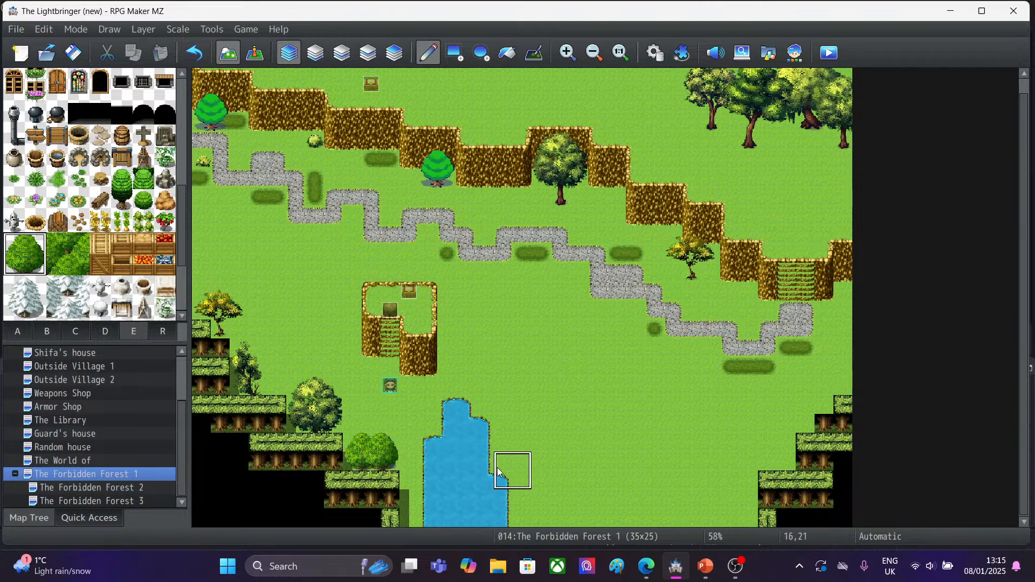
pyautogui.click(193, 52)
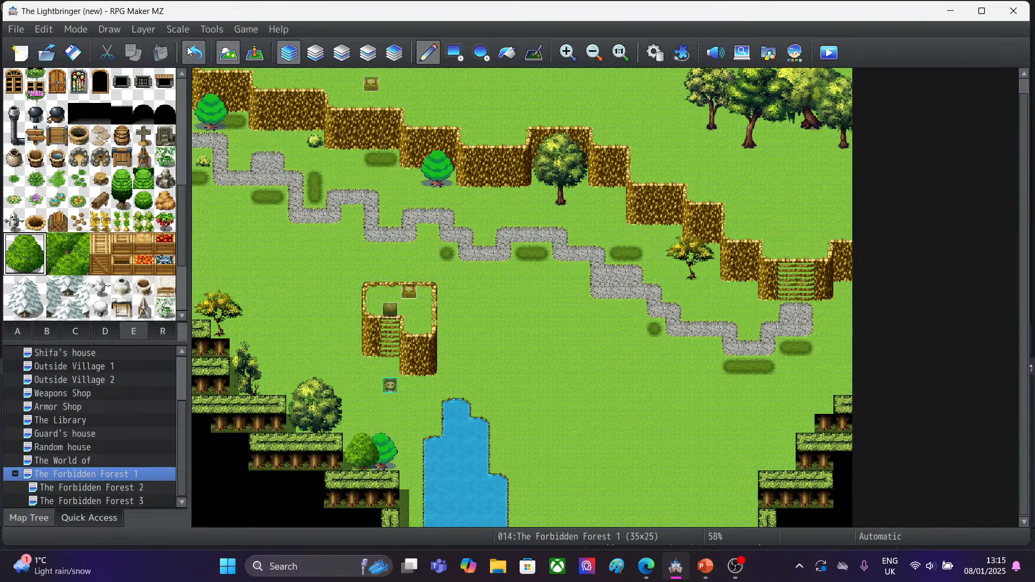
pyautogui.click(193, 52)
pyautogui.click(380, 446)
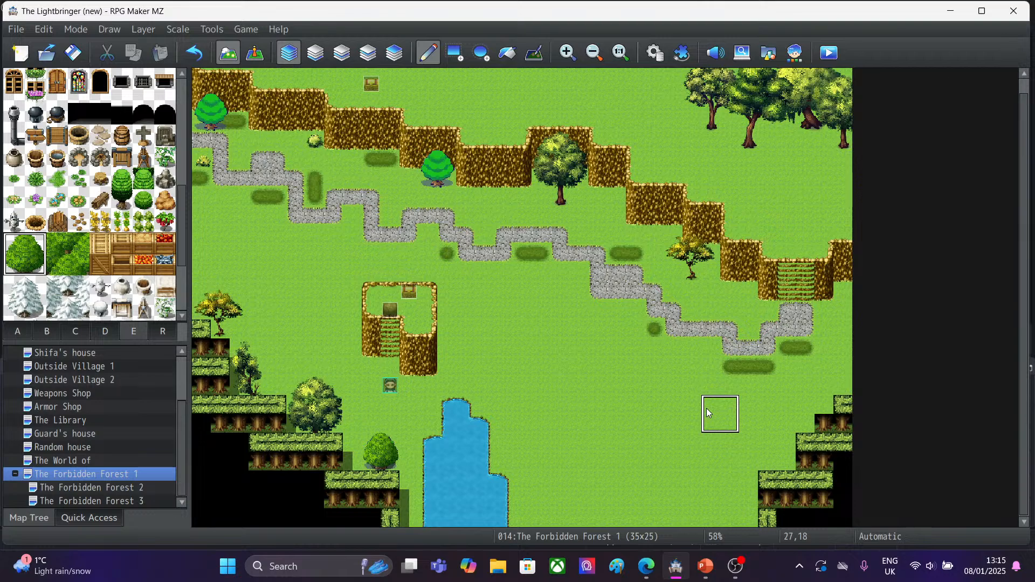
pyautogui.click(198, 50)
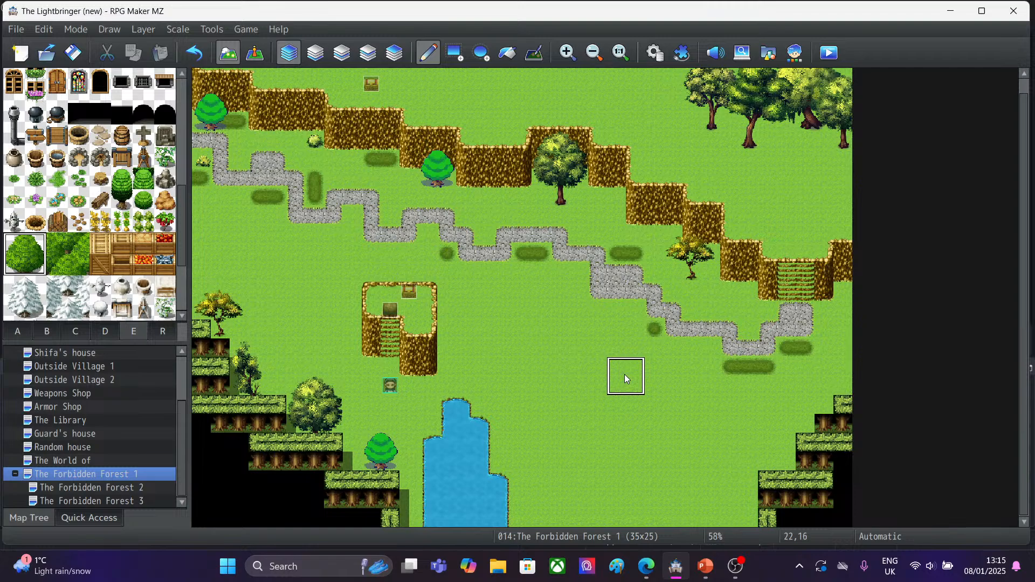
# Place the round leafy tree at the inner corner of the stepped hedge wall in the map's south-east.
pyautogui.click(772, 439)
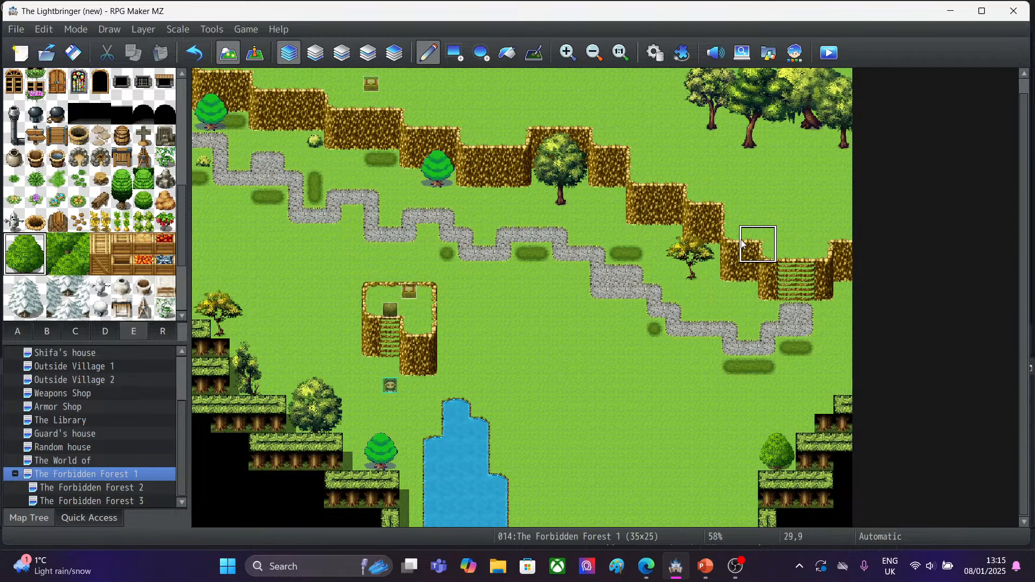
# Try two more round trees on Layer 2 up the south-east hedge steps, return to automatic layers, and undo both placements.
pyautogui.click(344, 61)
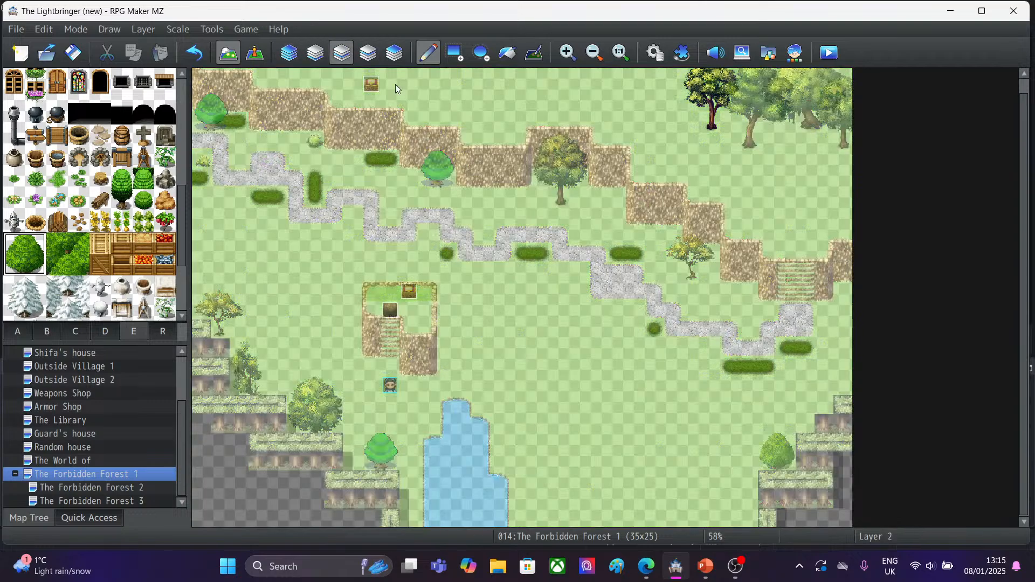
pyautogui.click(801, 422)
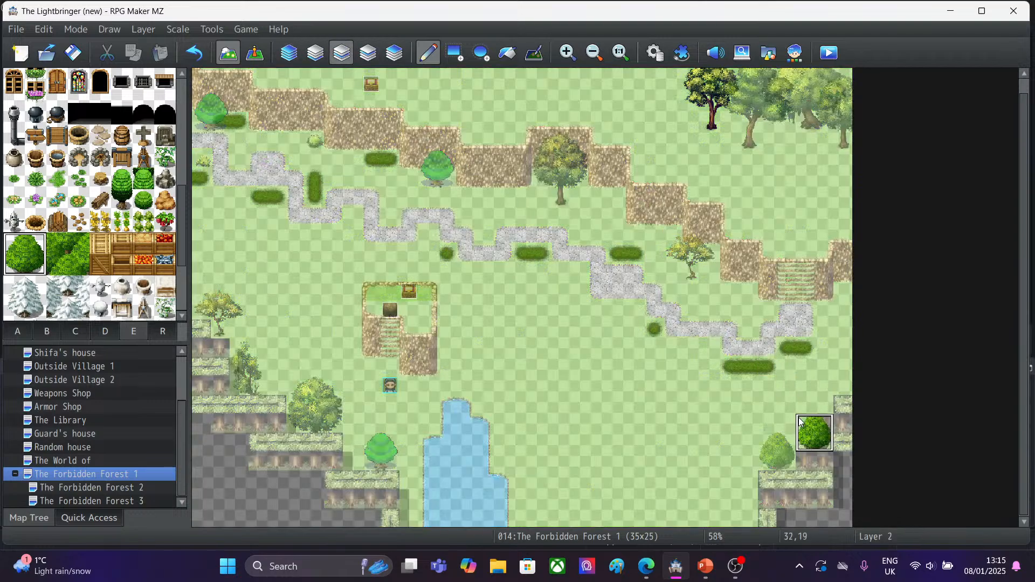
pyautogui.click(835, 385)
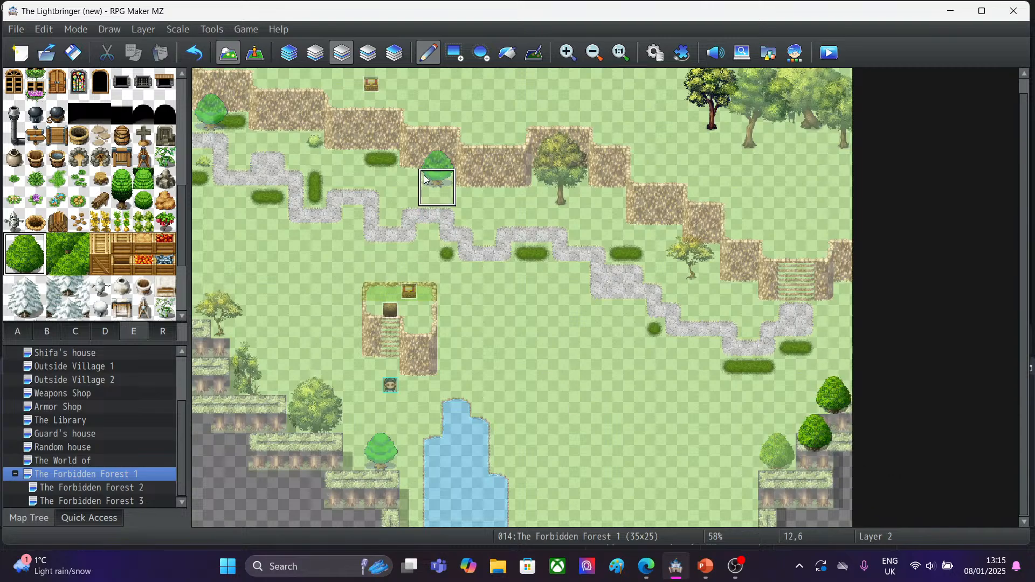
pyautogui.click(287, 52)
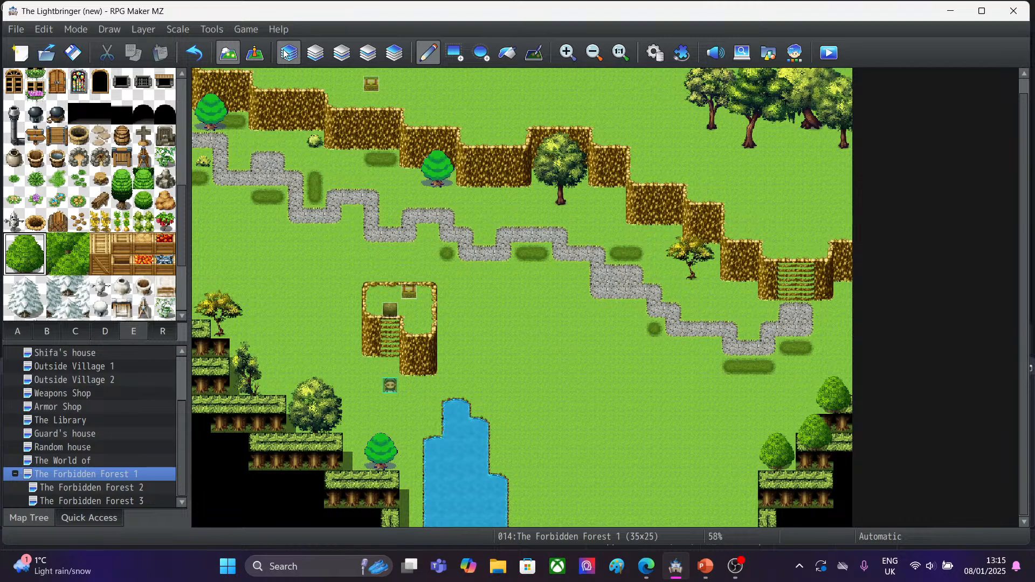
pyautogui.click(195, 54)
pyautogui.click(195, 55)
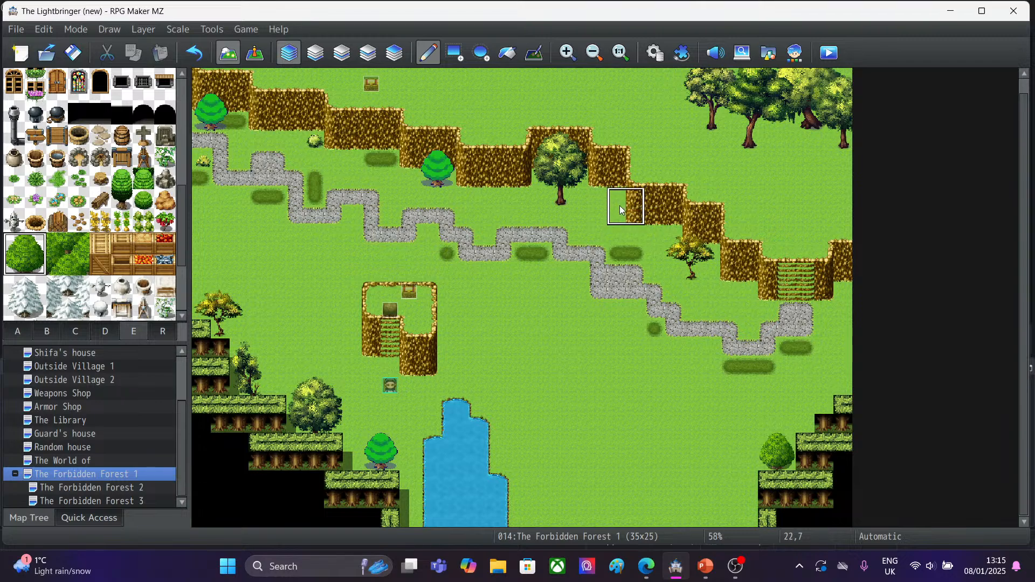
# Place round leafy trees below the cliff north-west of the small yellow-green tree and below the cliff west of the northern teal-green tree.
pyautogui.click(623, 223)
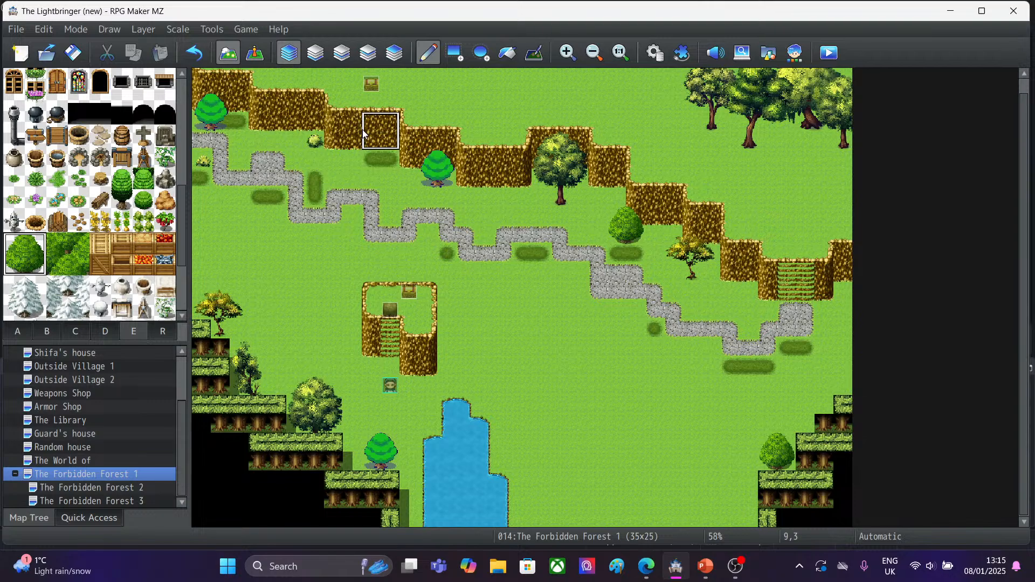
pyautogui.click(350, 142)
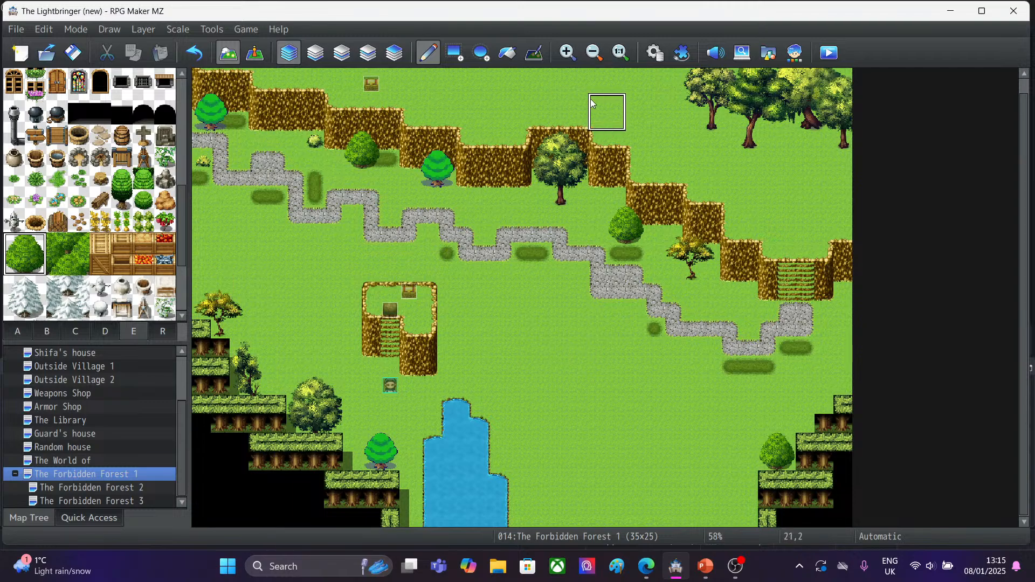
# Place two Large Trees around the northeast tree cluster, one at its west end and one below its eastern trees.
pyautogui.click(669, 75)
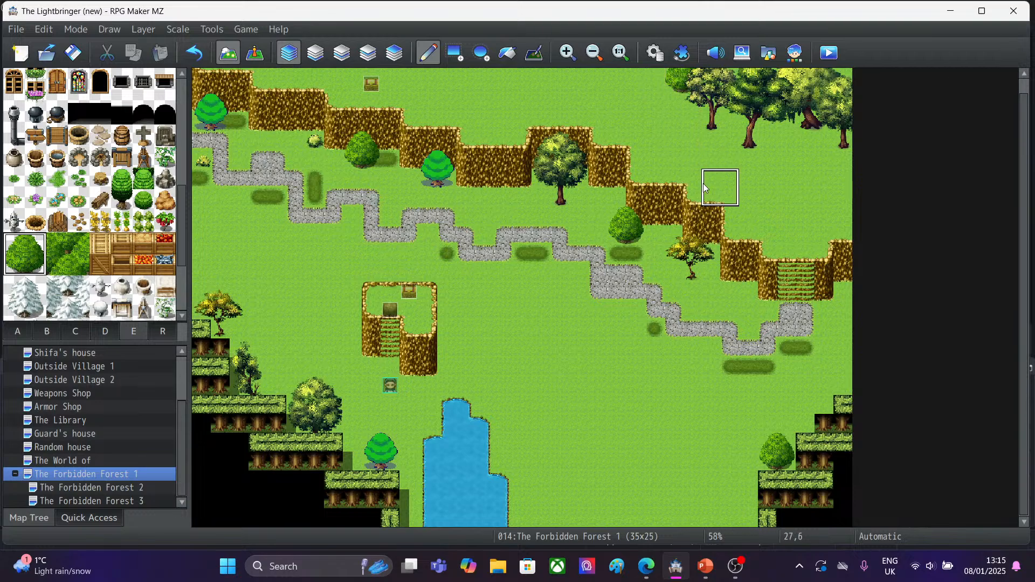
pyautogui.click(776, 126)
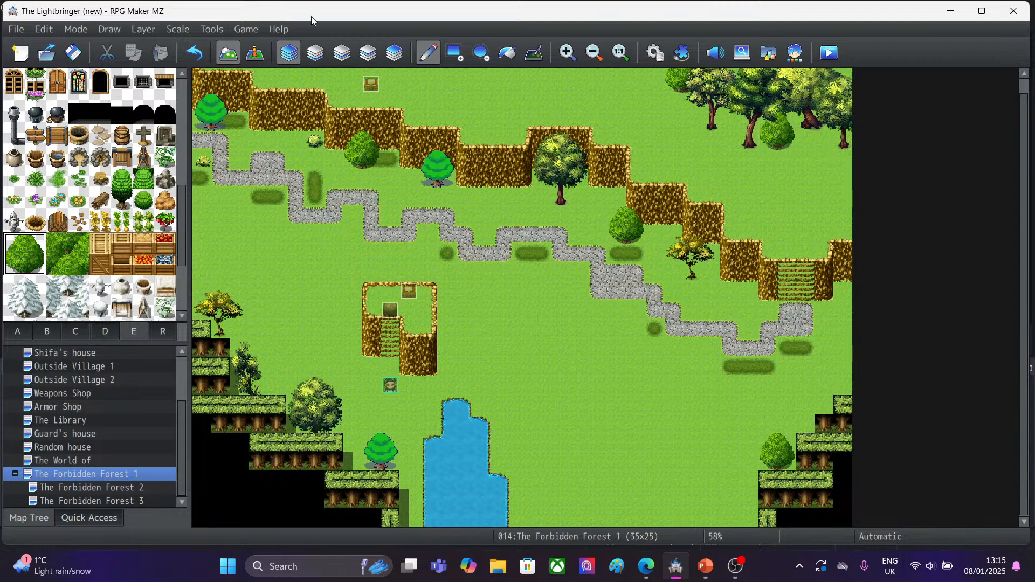
pyautogui.click(194, 52)
pyautogui.click(796, 129)
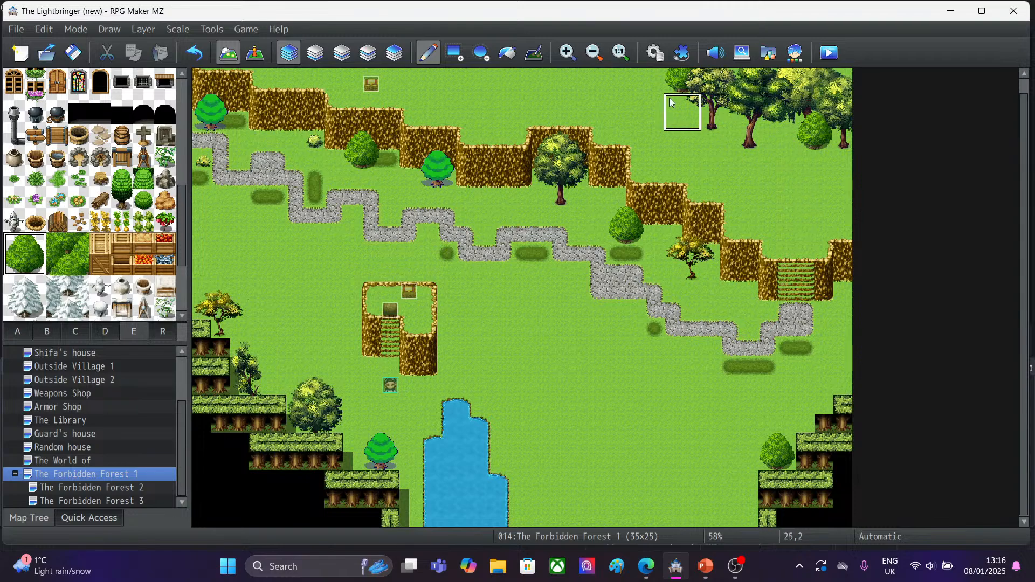
# Place two tall trimmed shrubs along the map's east edge, one beside the vine-covered cliff and one above the lower terraces.
pyautogui.moveTo(122, 180); pyautogui.dragTo(123, 202)
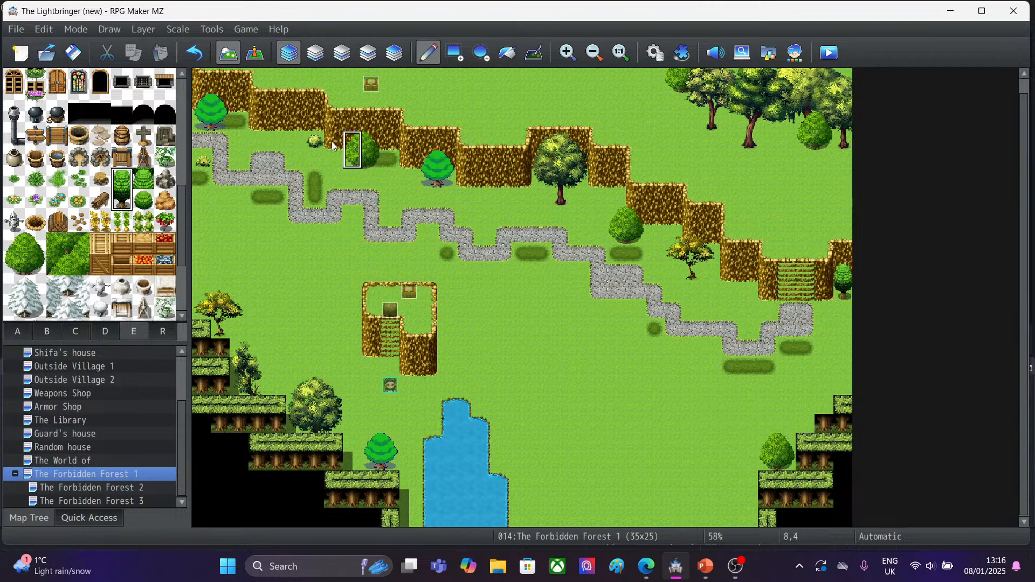
pyautogui.click(314, 132)
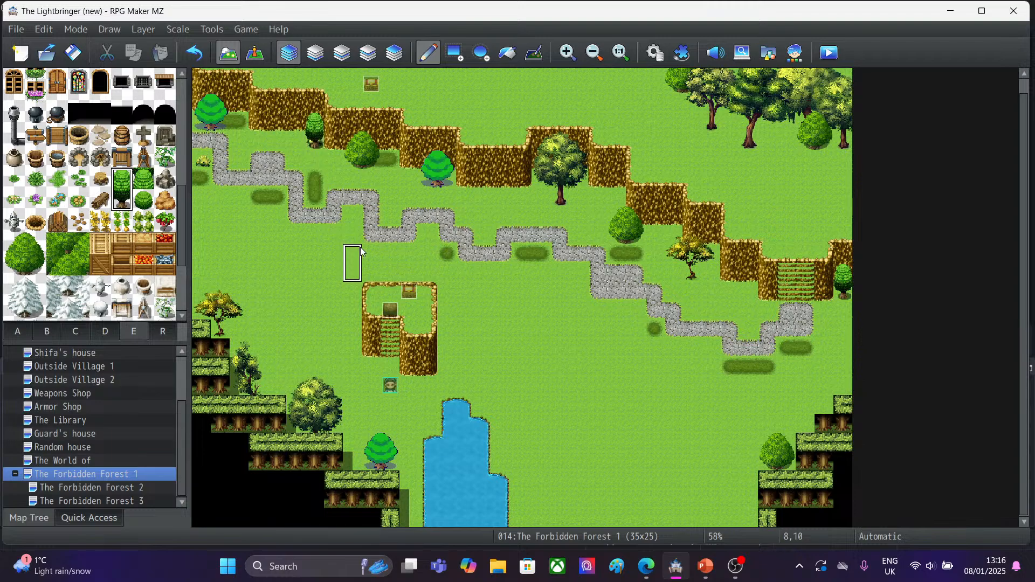
pyautogui.click(194, 52)
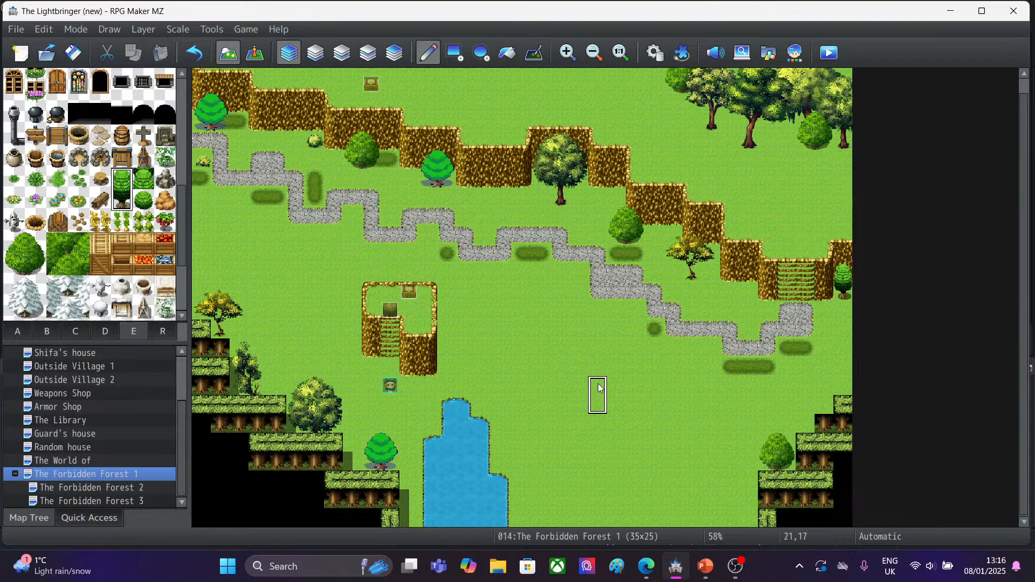
pyautogui.click(841, 372)
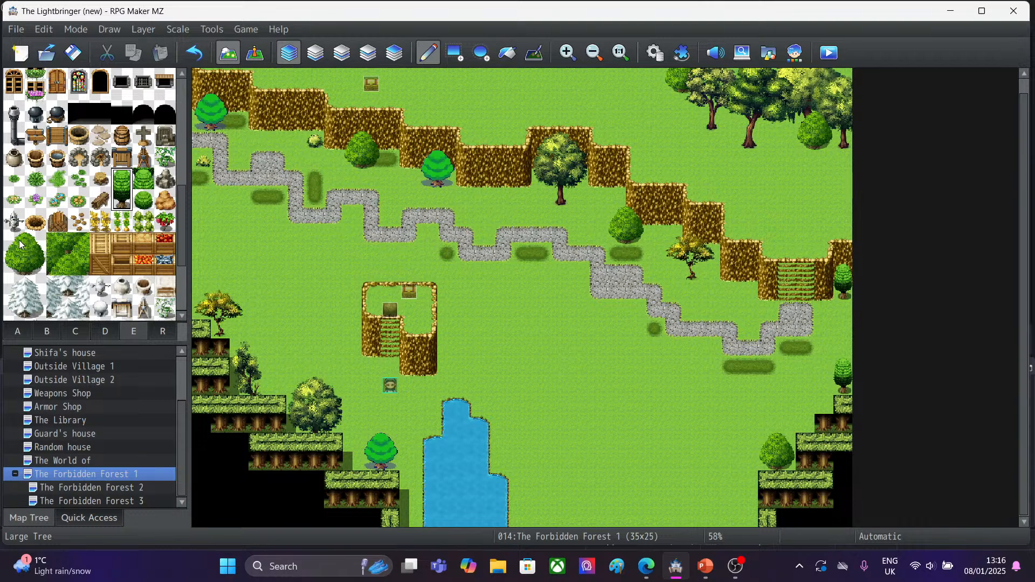
# Try to place a Large Tree on Layer 1 at the small tree on the map's west edge.
pyautogui.moveTo(20, 243); pyautogui.dragTo(29, 263)
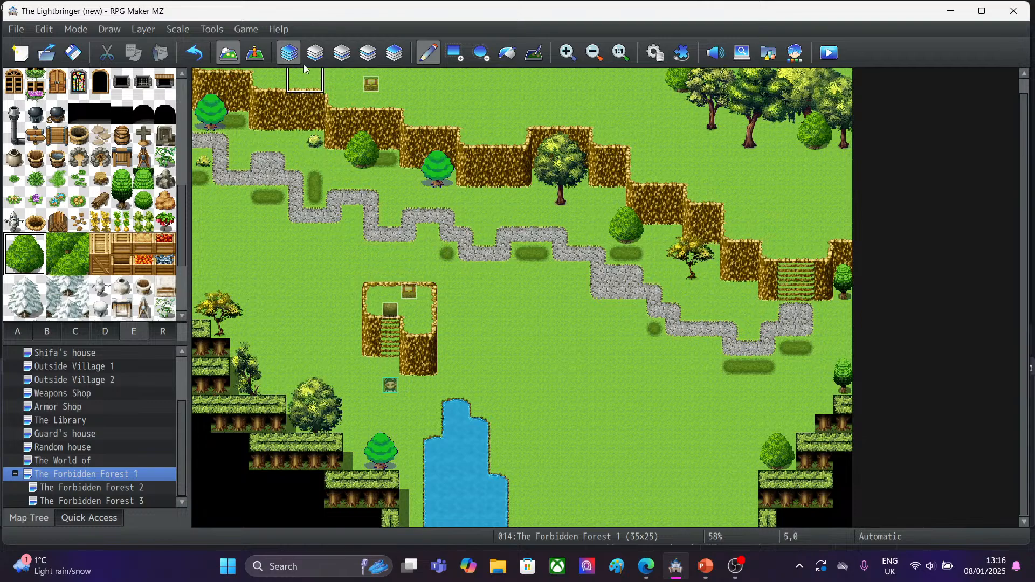
pyautogui.click(315, 52)
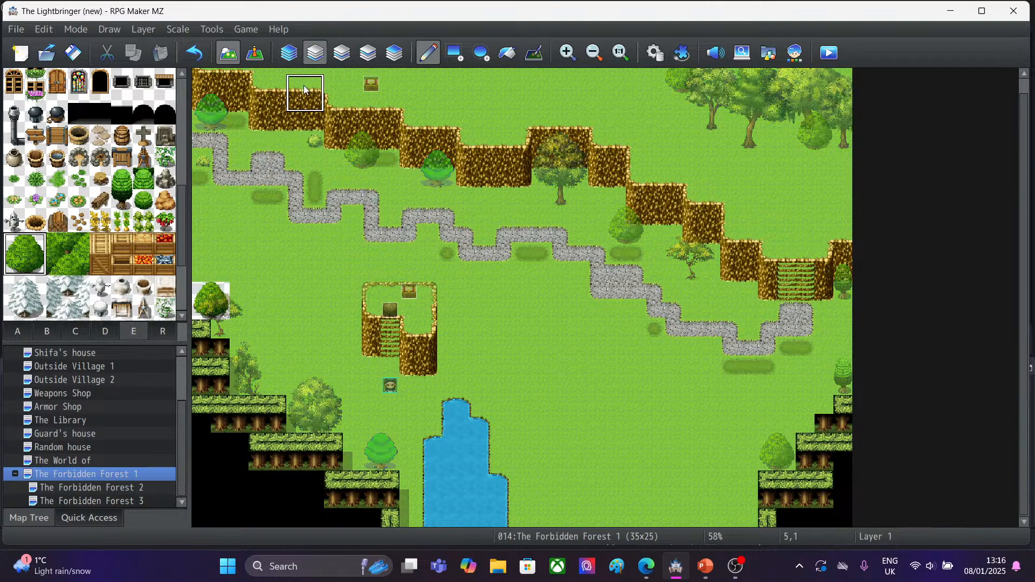
pyautogui.click(292, 56)
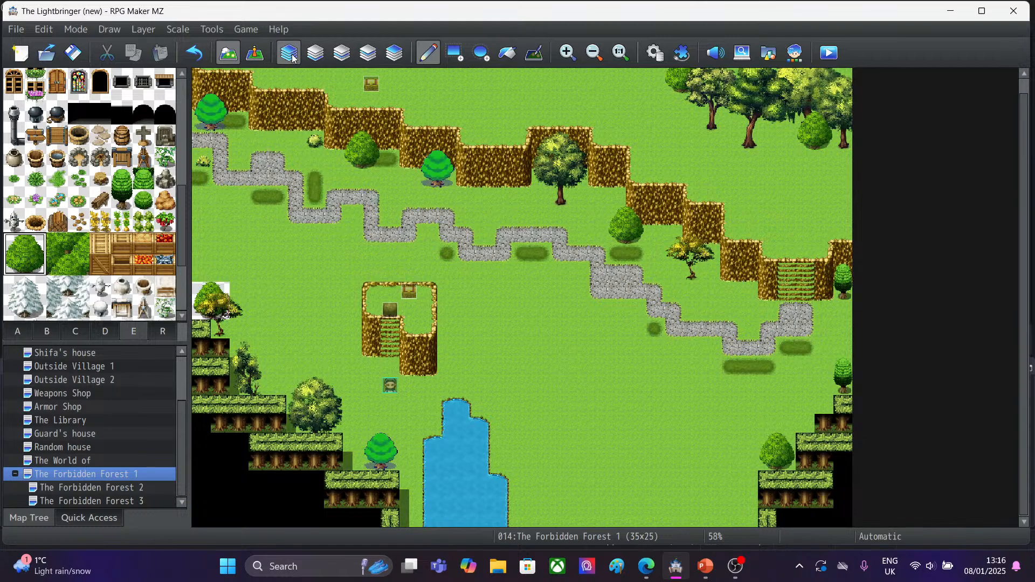
pyautogui.click(199, 60)
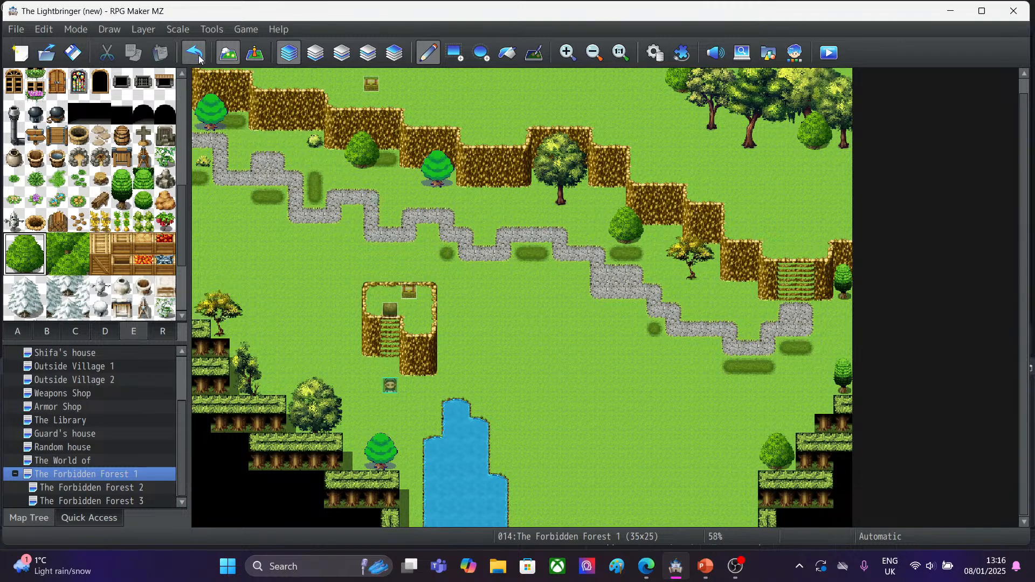
# Place two Large Trees on Layer 2 behind the existing trees at the map's west edge, and return to the Automatic layer.
pyautogui.click(344, 53)
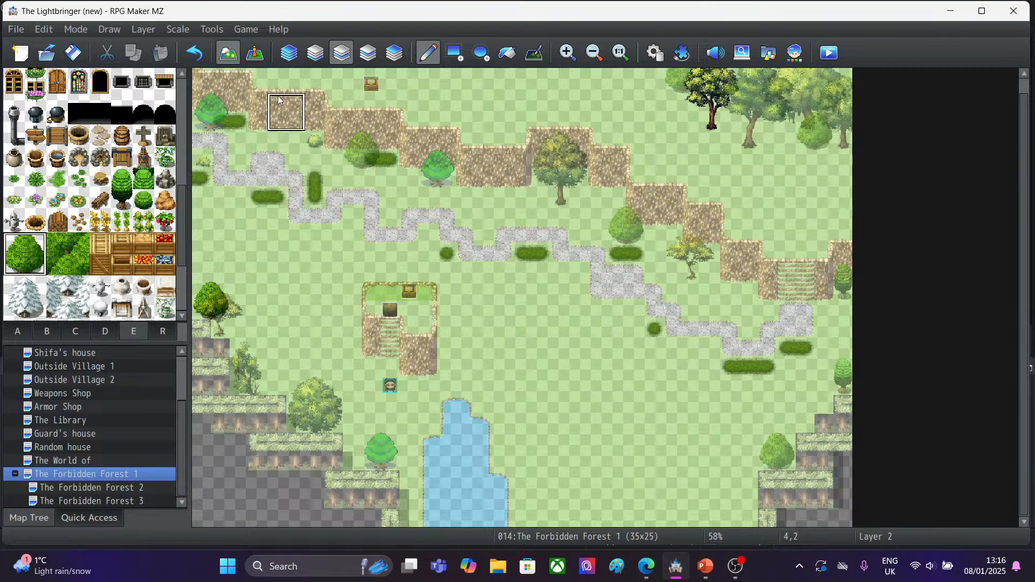
pyautogui.click(289, 54)
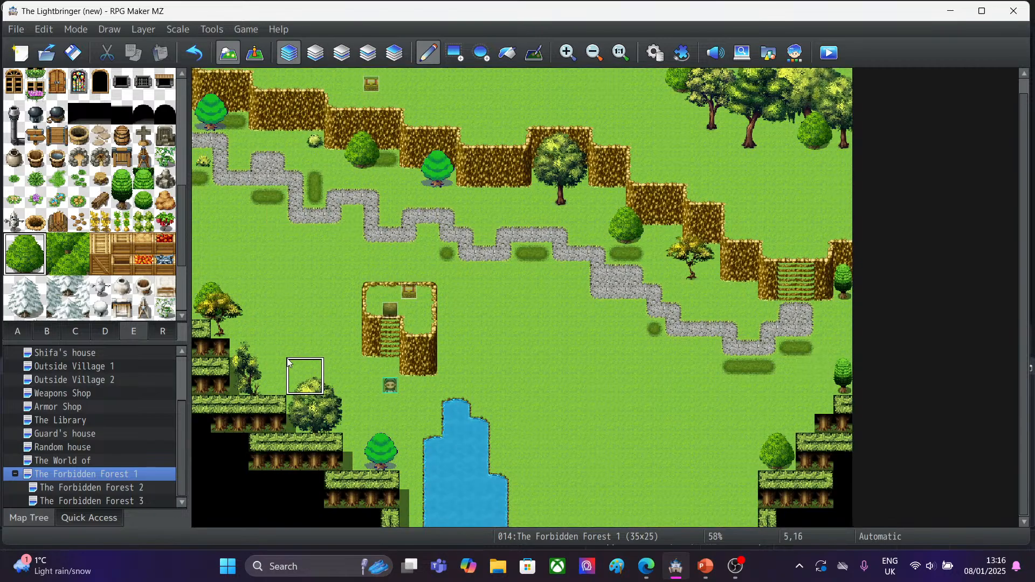
pyautogui.click(242, 338)
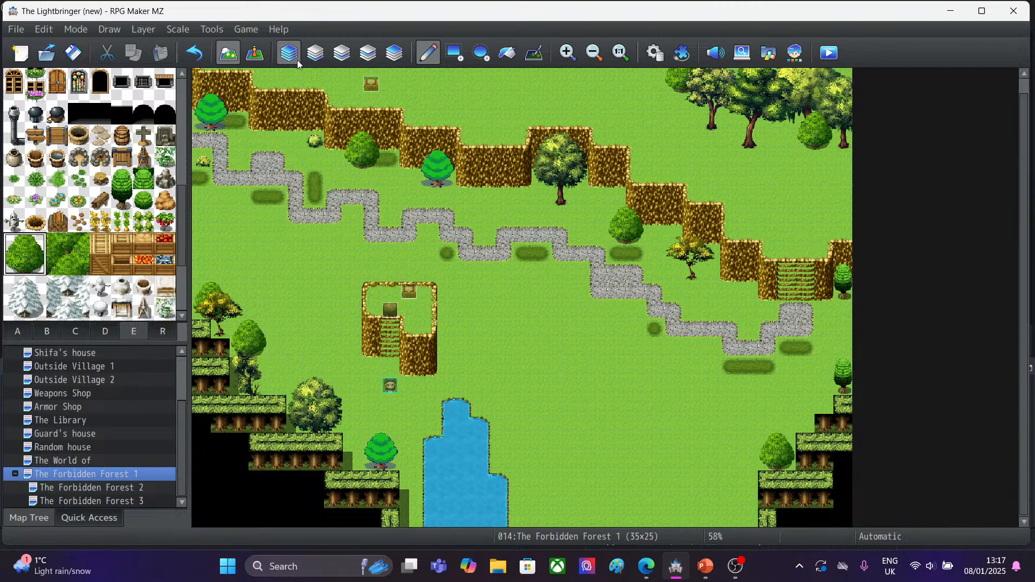
pyautogui.click(195, 55)
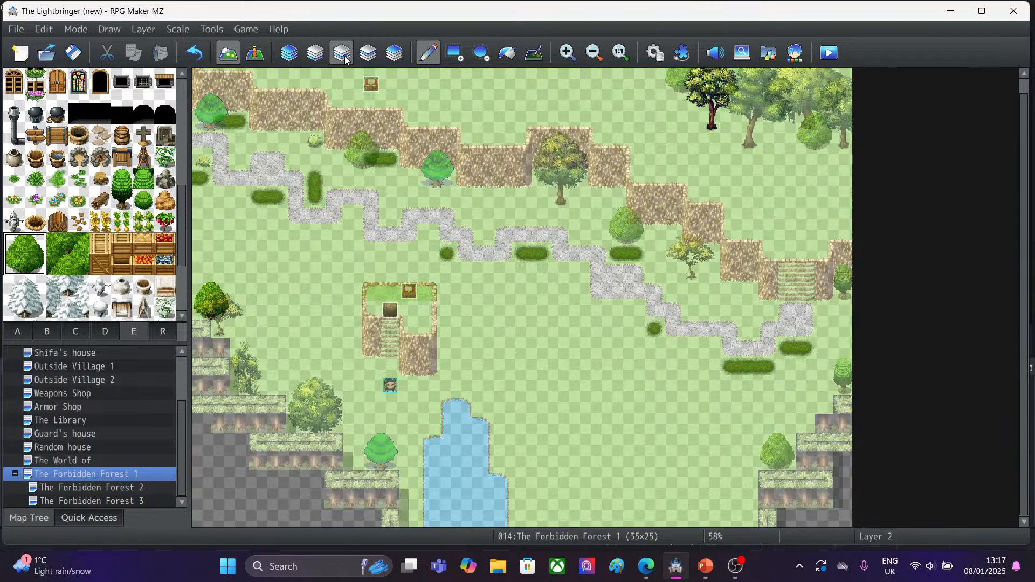
pyautogui.click(342, 53)
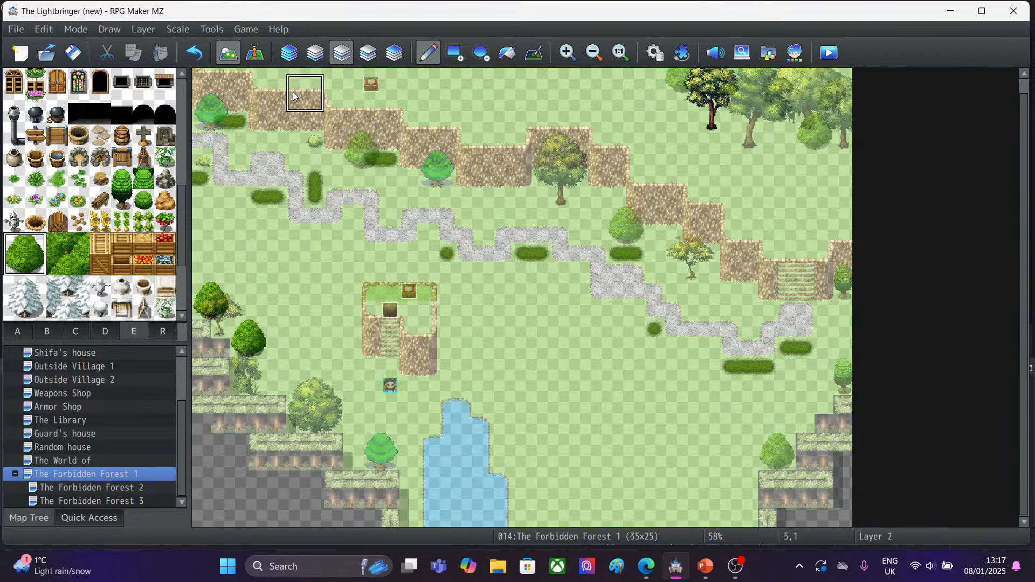
pyautogui.click(289, 52)
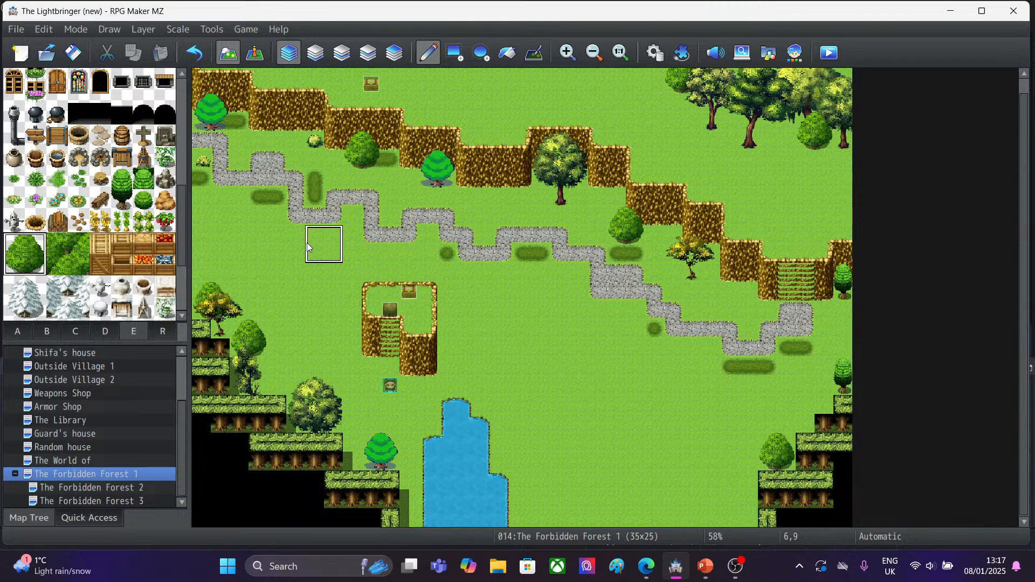
# Place five Grass B tufts at intervals along the winding stone path, from its western bends to its eastern end.
pyautogui.click(35, 178)
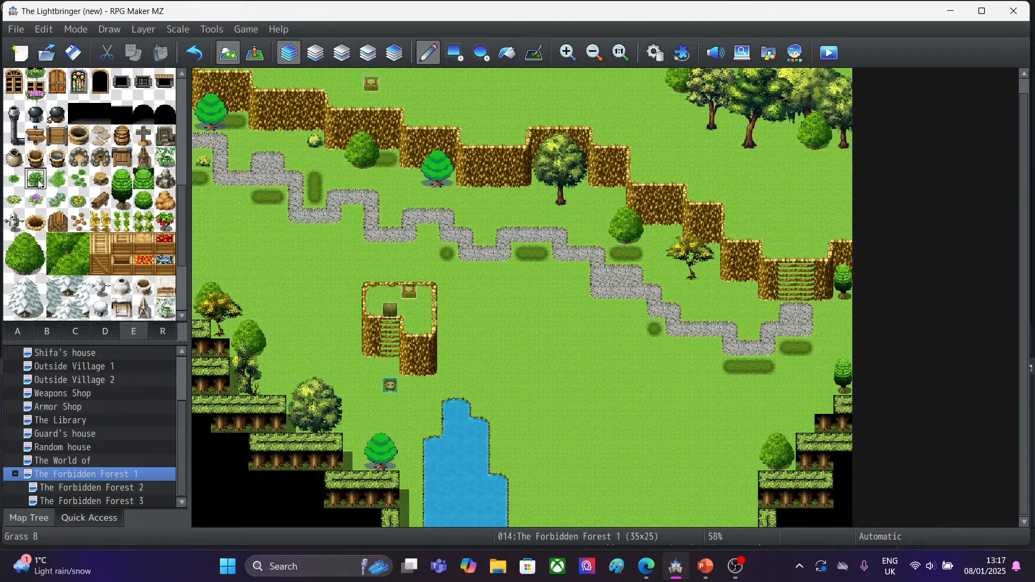
pyautogui.click(240, 198)
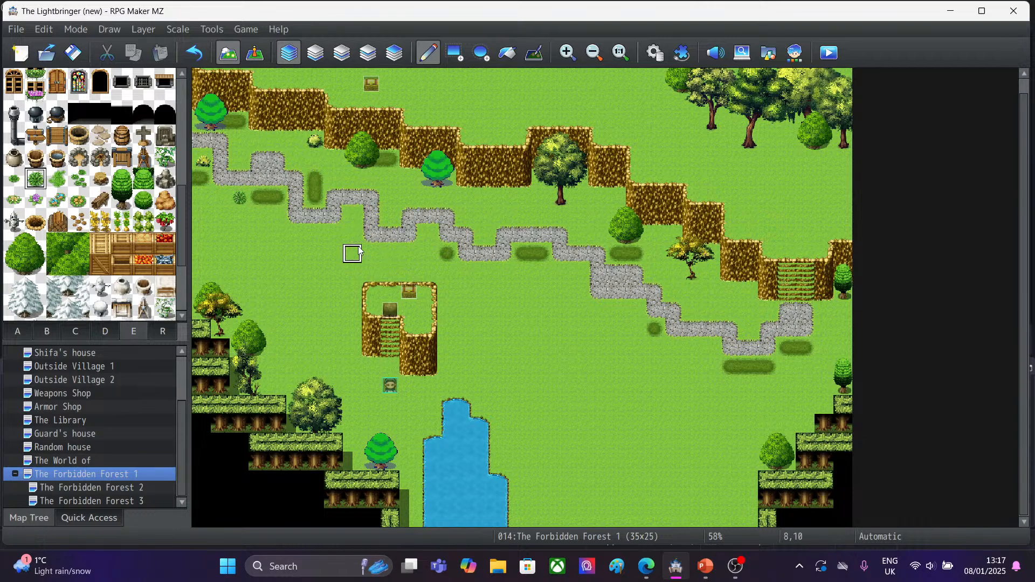
pyautogui.click(352, 216)
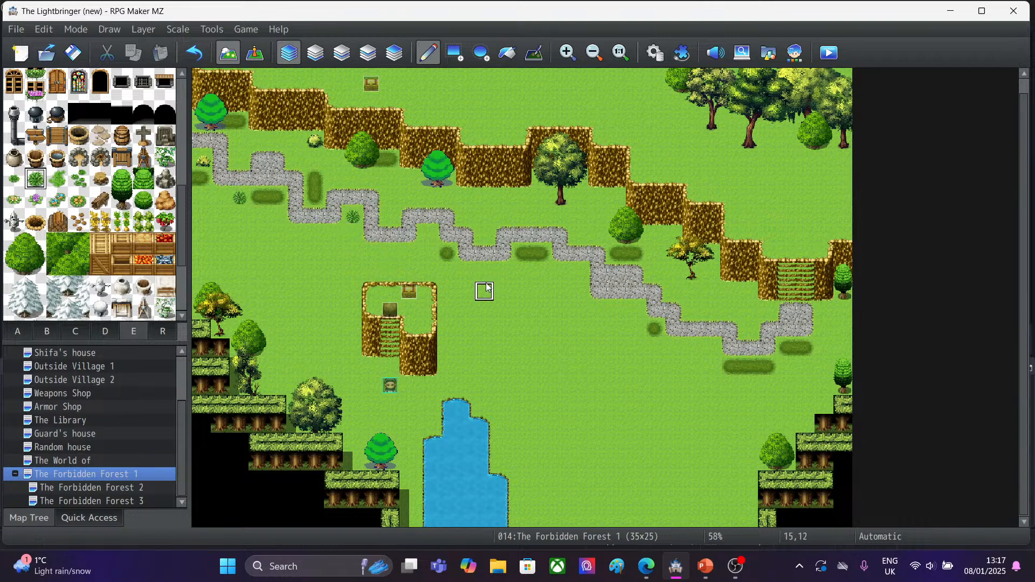
pyautogui.click(484, 234)
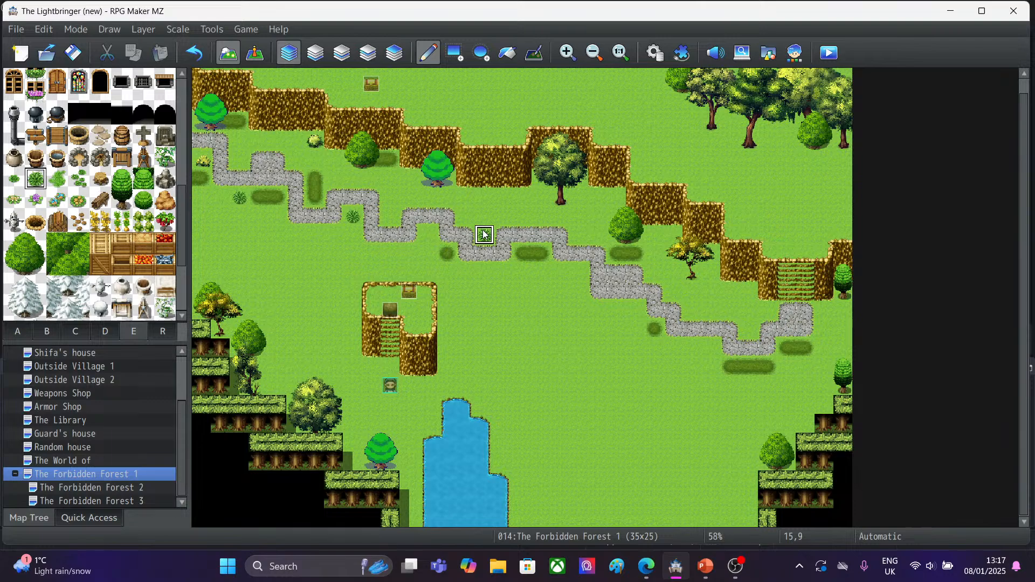
pyautogui.click(579, 274)
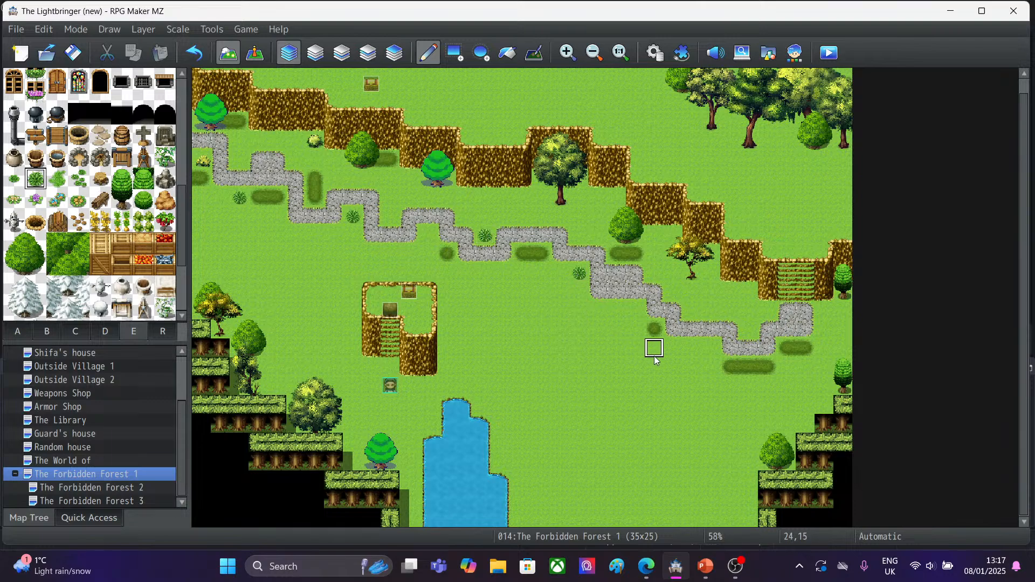
pyautogui.click(713, 350)
# Place seven rock piles in the south, three beside the southeast terraces and four east of the pond, and save the project.
pyautogui.click(164, 181)
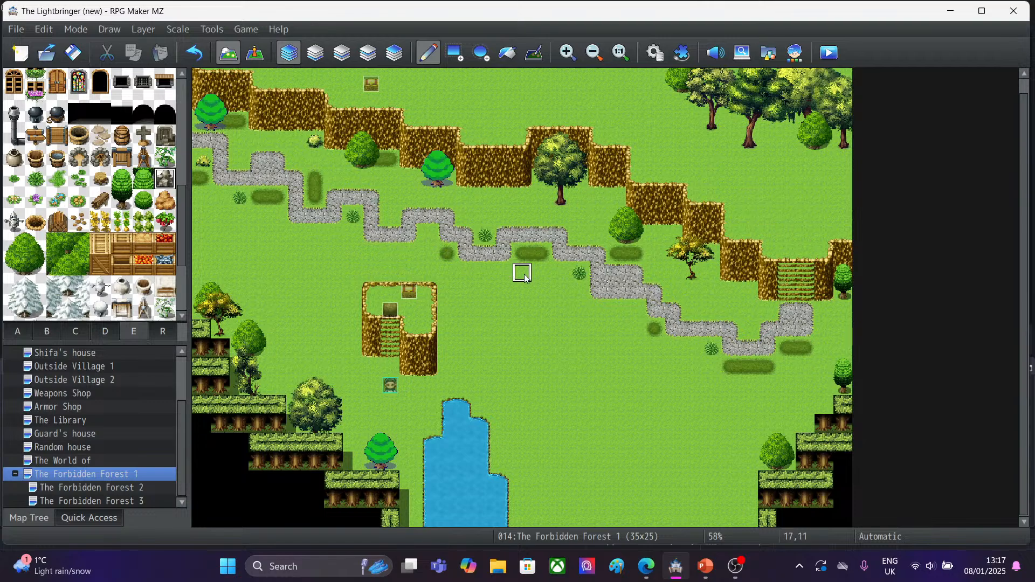
pyautogui.click(742, 485)
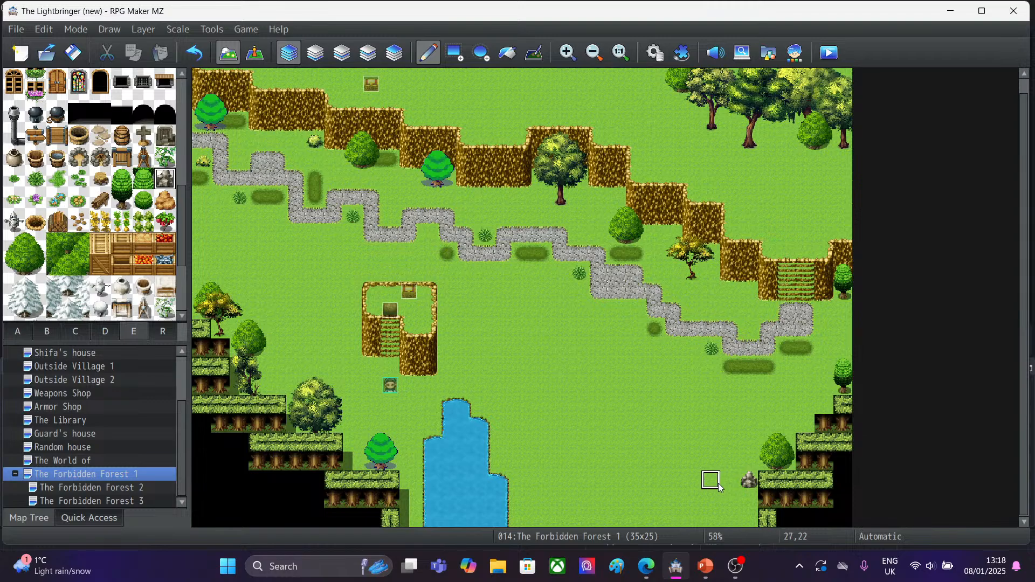
pyautogui.click(730, 498)
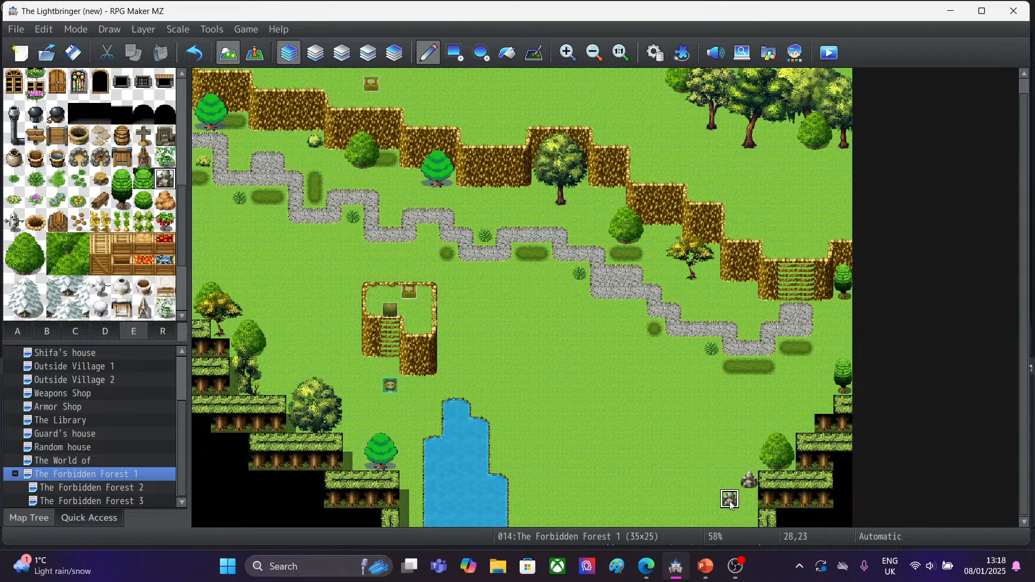
pyautogui.click(703, 517)
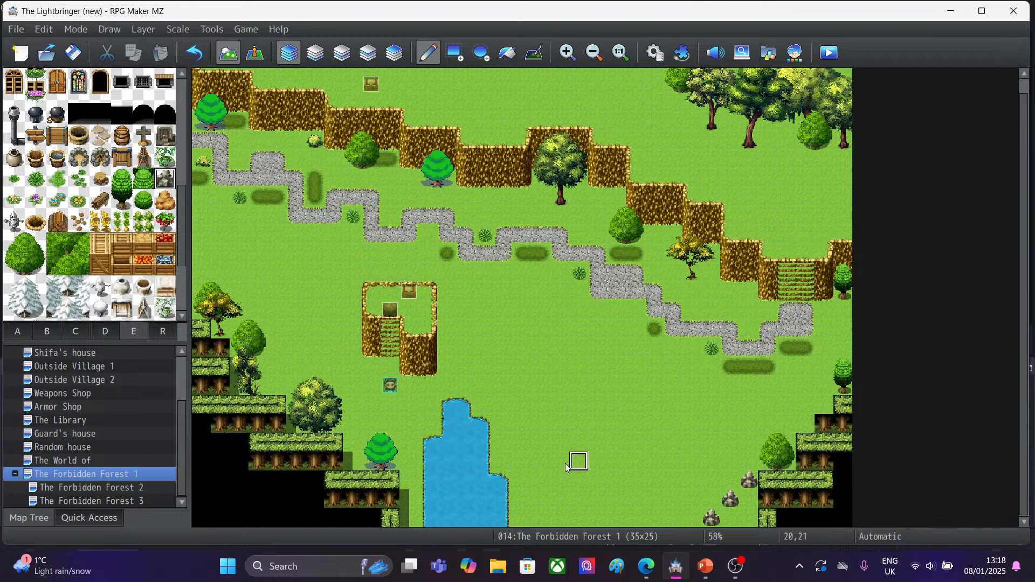
pyautogui.click(524, 464)
pyautogui.click(563, 463)
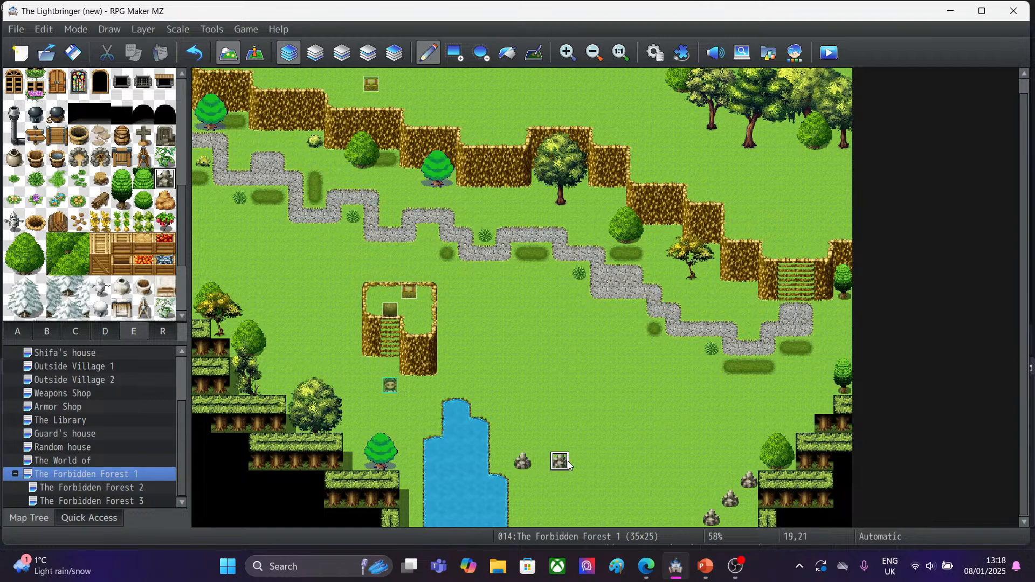
pyautogui.click(556, 499)
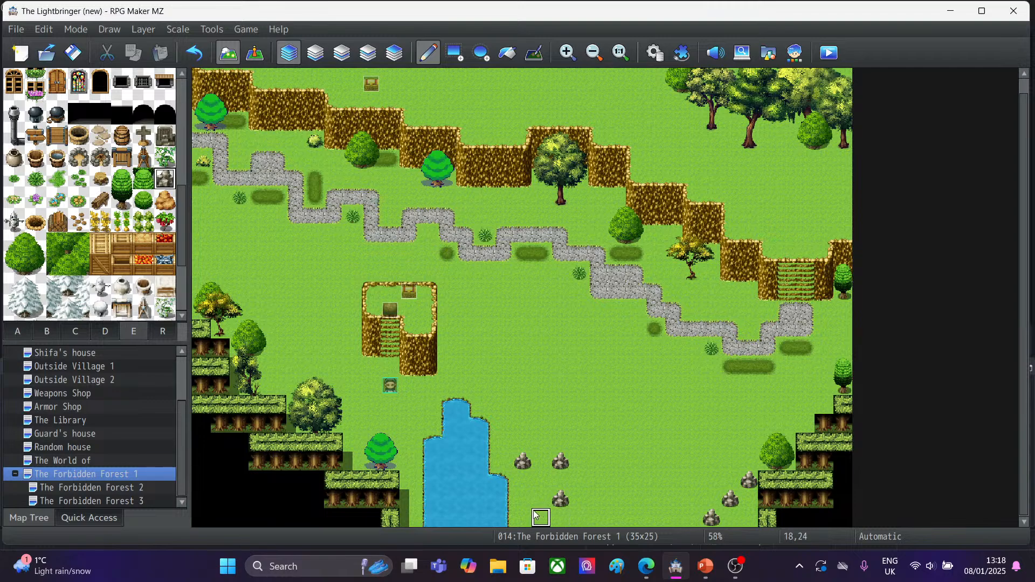
pyautogui.click(581, 521)
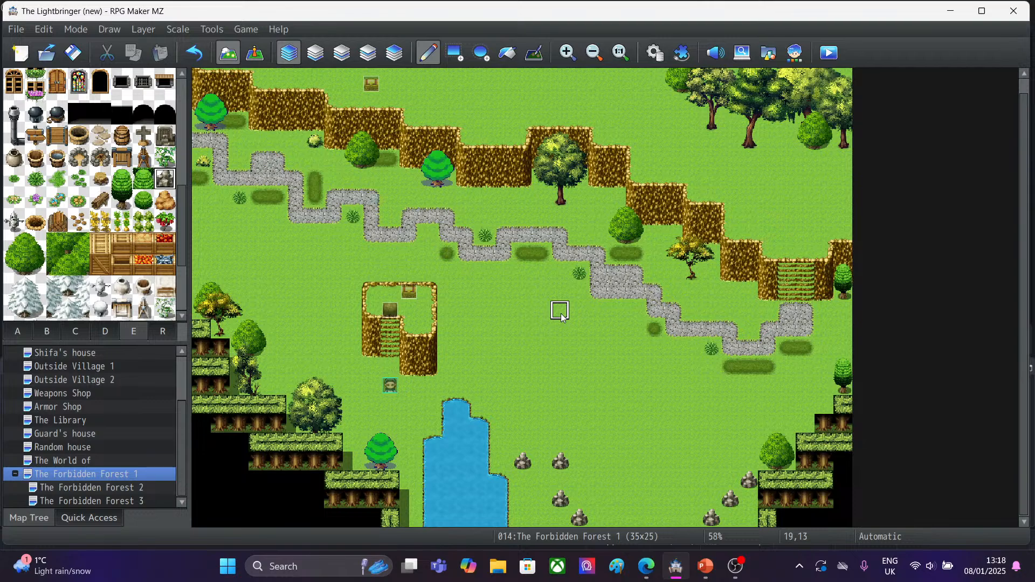
pyautogui.click(72, 52)
# Switch to YouTube Studio in the browser to check the live chat, and return to RPG Maker MZ.
pyautogui.click(647, 565)
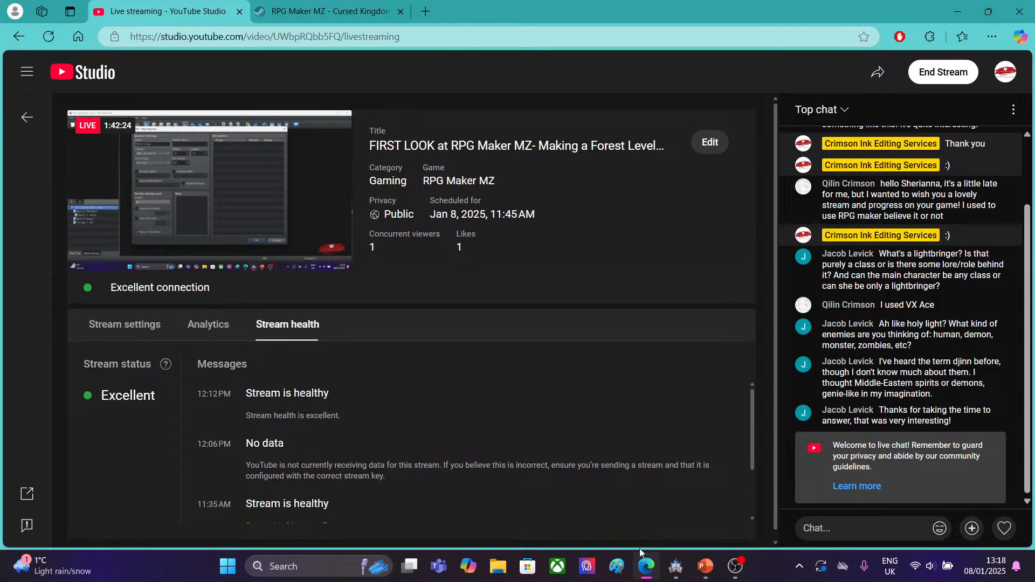
pyautogui.moveTo(647, 563)
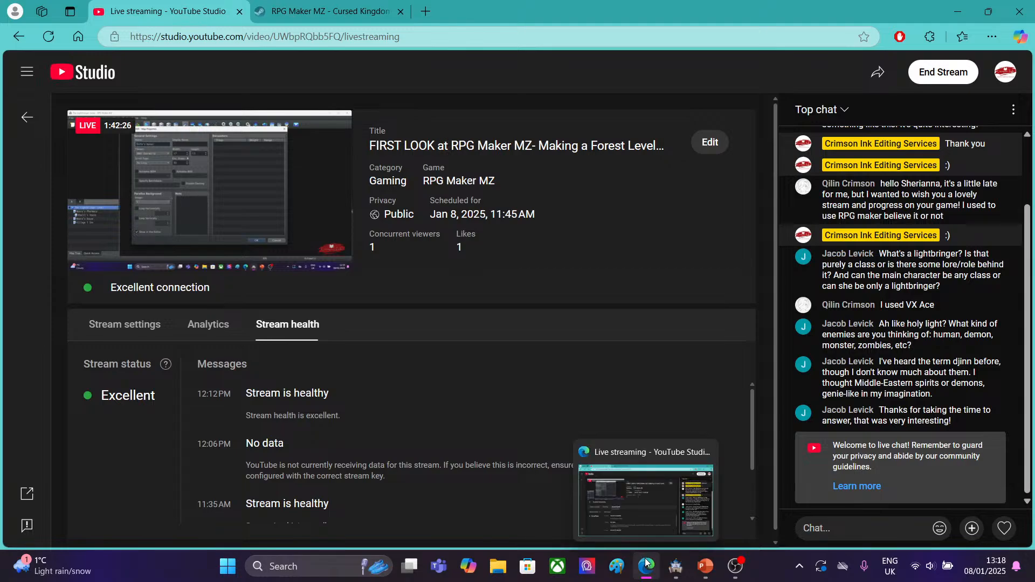
pyautogui.click(647, 563)
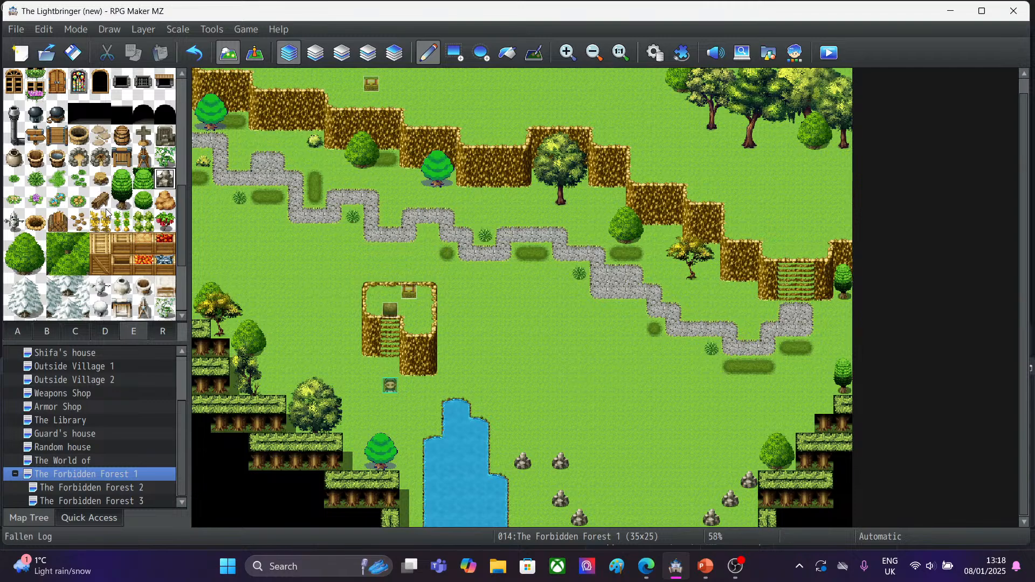
# Place wooden plank tiles beside the large southwestern tree and on the cliff of the small raised mound.
pyautogui.click(56, 227)
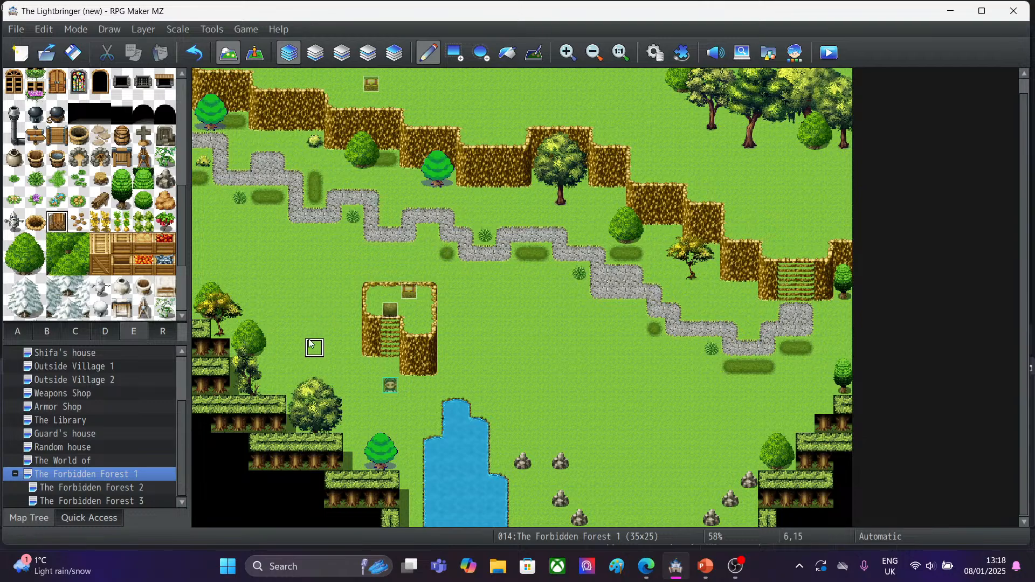
pyautogui.click(276, 384)
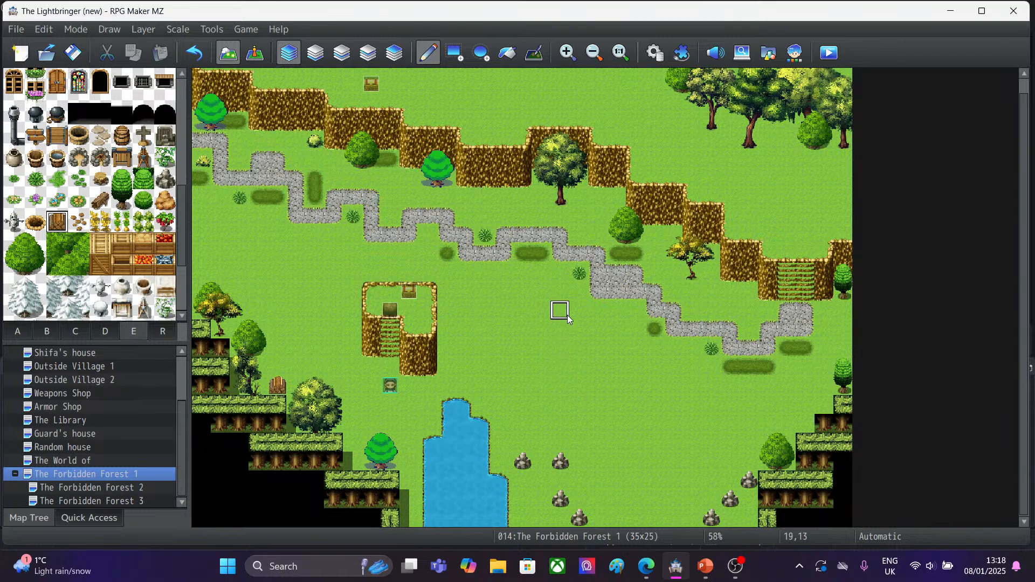
pyautogui.click(428, 327)
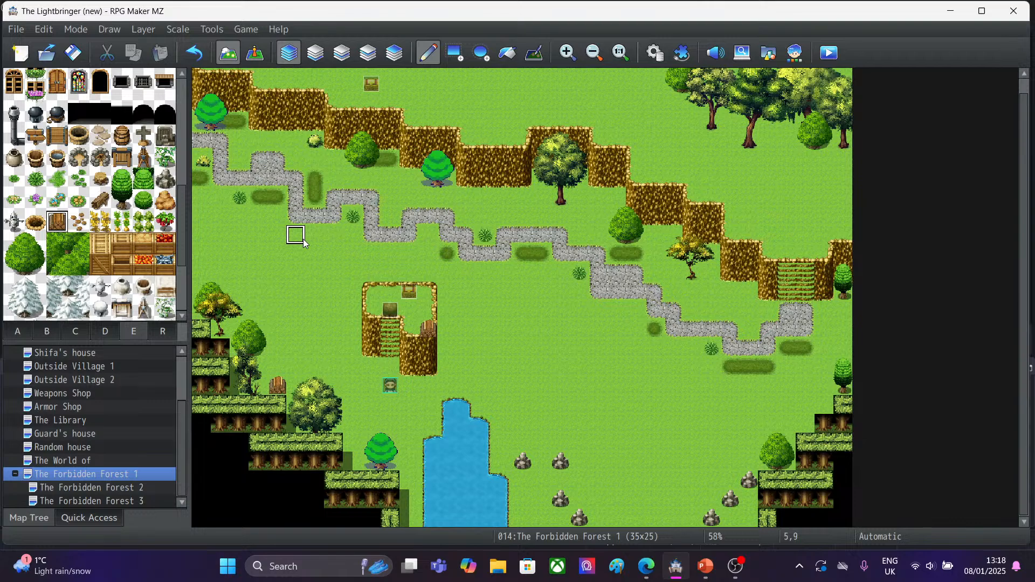
# Undo the plank on the mound's cliff, place it beside the mound's treasure chest, and move the Boulder 1 event directly below that chest.
pyautogui.click(194, 52)
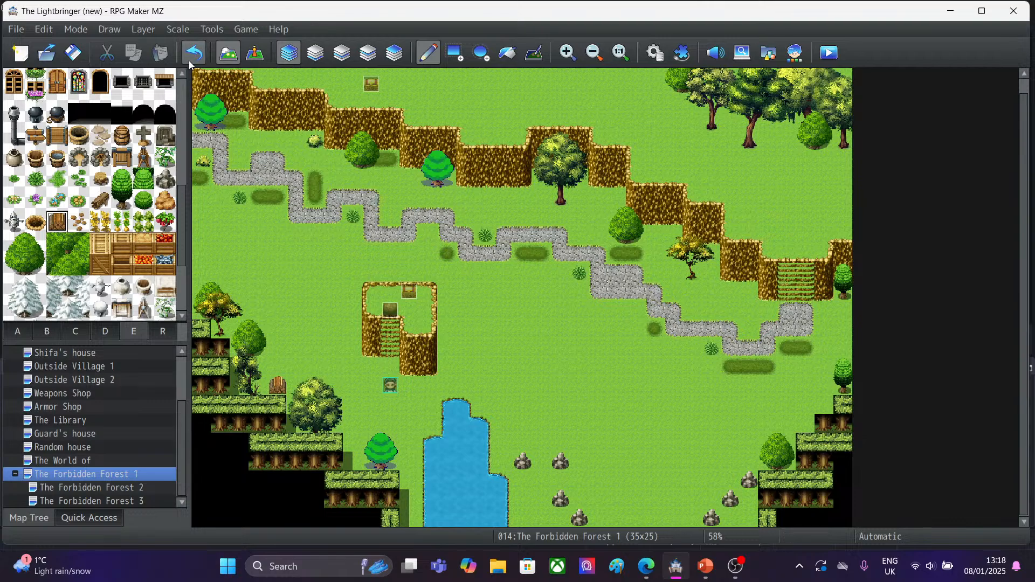
pyautogui.click(428, 291)
pyautogui.click(256, 54)
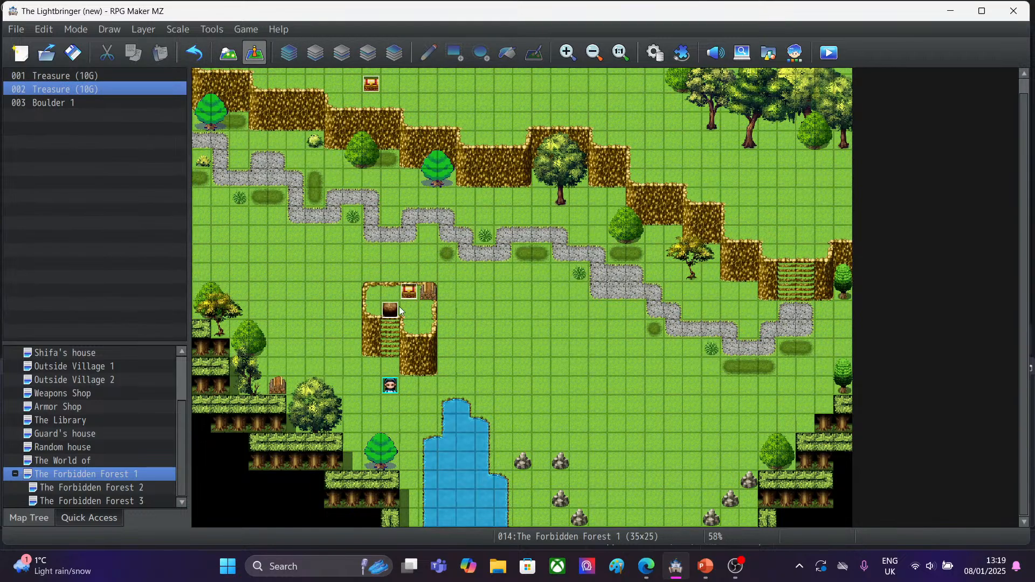
pyautogui.click(389, 315)
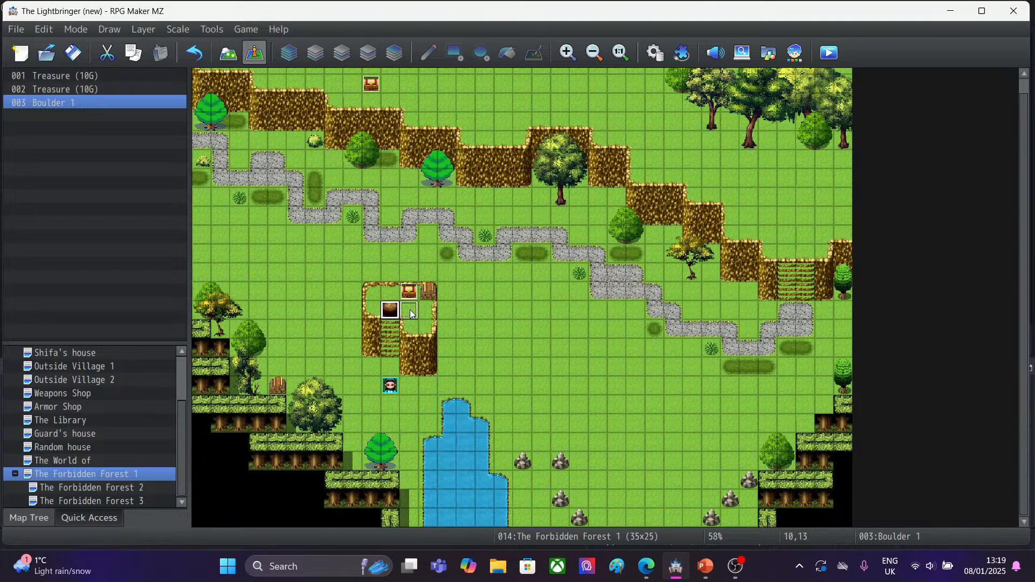
pyautogui.moveTo(390, 310); pyautogui.dragTo(411, 313)
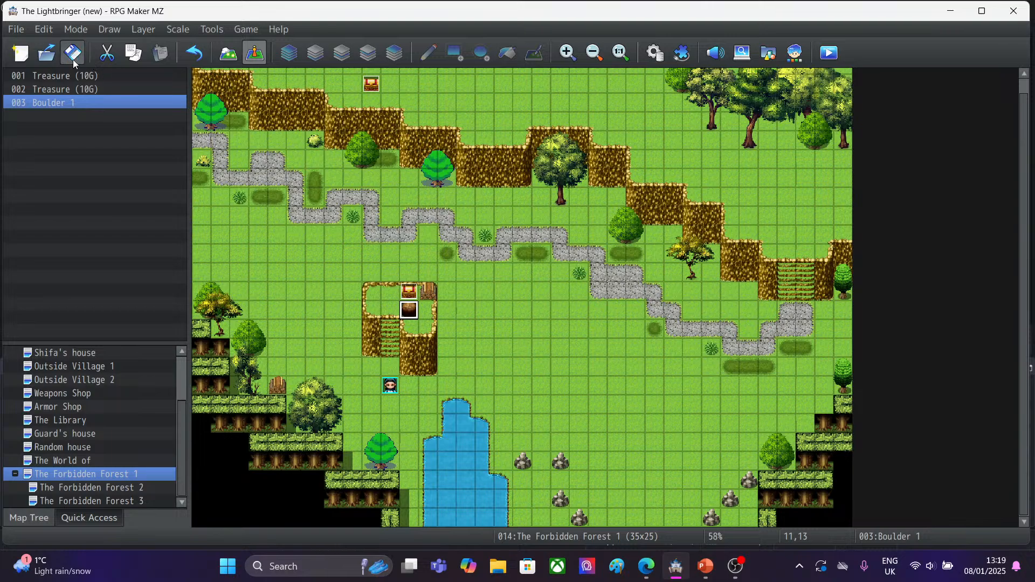
# Playtest a new game, walk the character up the mound's stairs to check the boulder and treasure chest, and close the game.
pyautogui.click(837, 52)
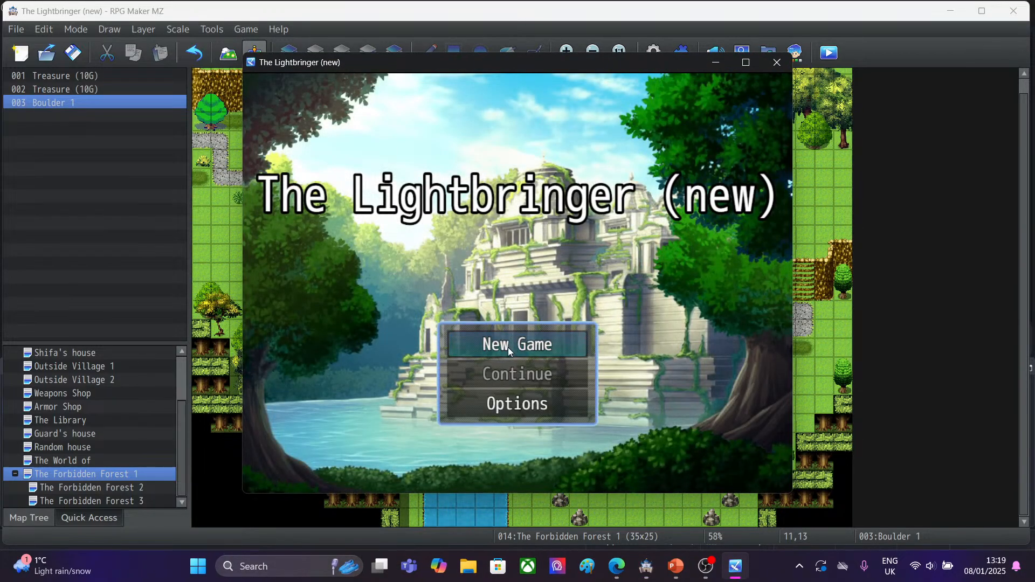
pyautogui.click(508, 347)
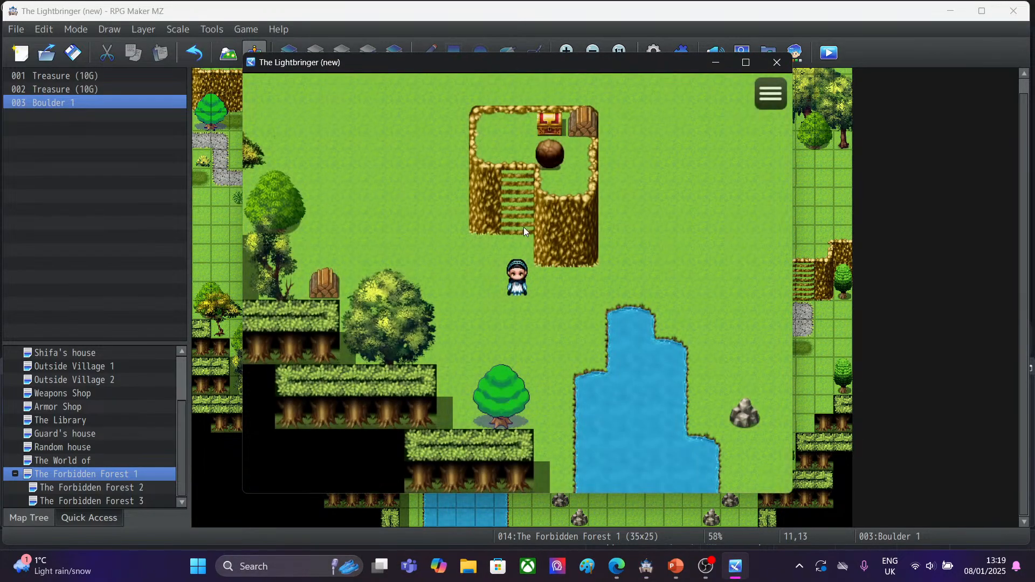
pyautogui.click(515, 198)
pyautogui.click(522, 255)
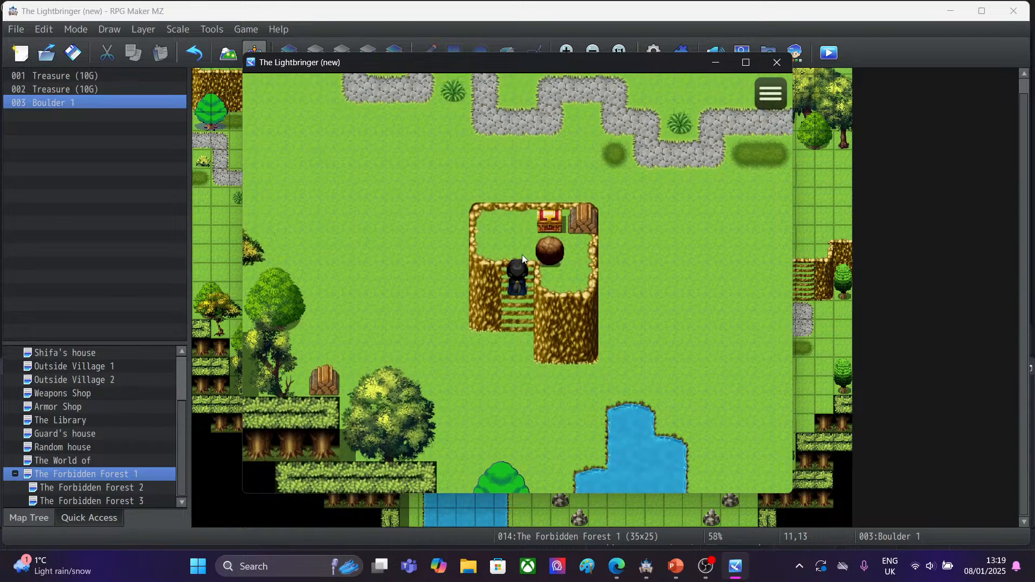
pyautogui.click(548, 280)
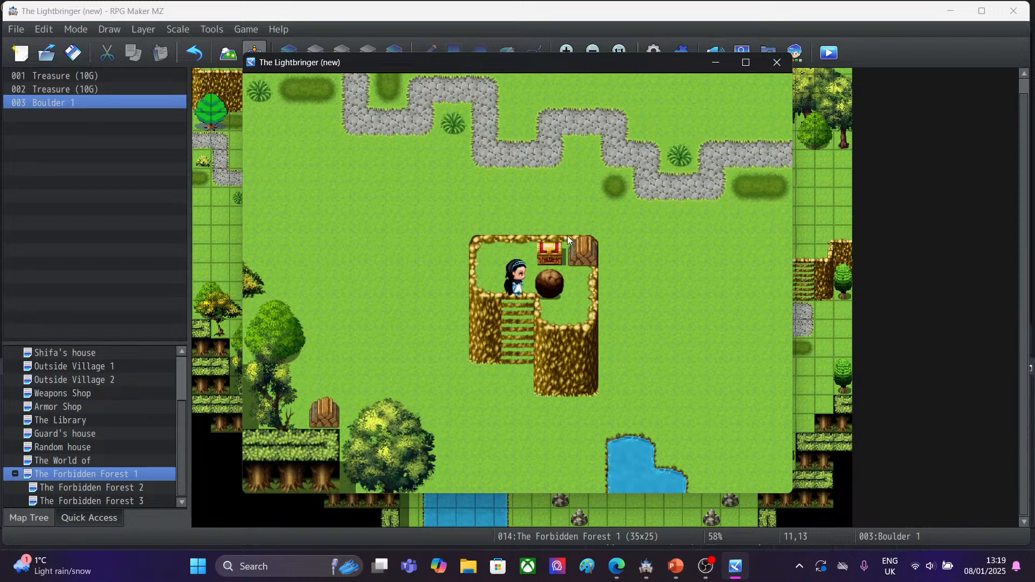
pyautogui.click(776, 62)
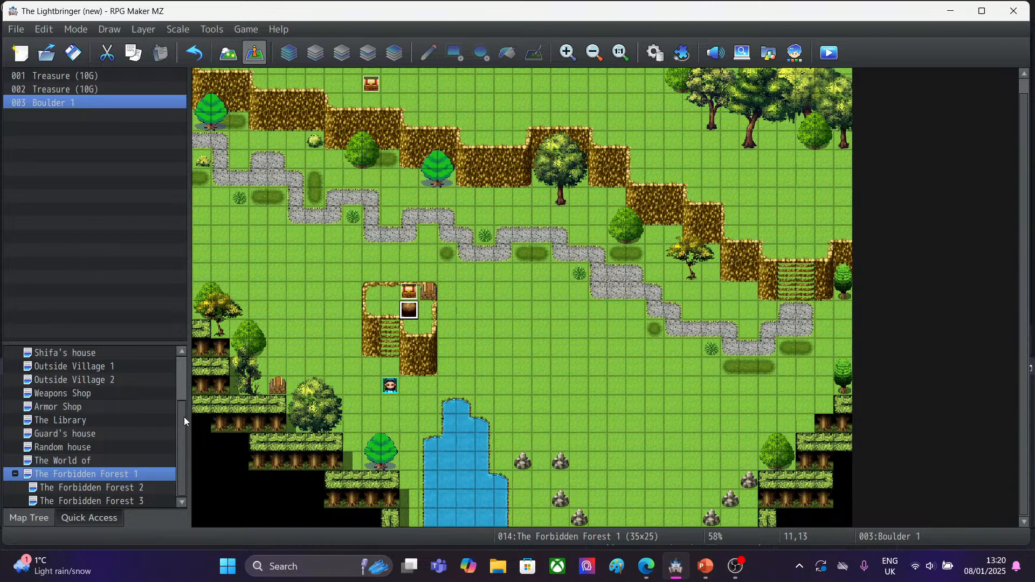
# Draw a winding stone path from the top of the eastern stairs to the map's east edge and northwest toward the northern treasure chest.
pyautogui.moveTo(183, 416); pyautogui.dragTo(189, 453)
pyautogui.click(228, 52)
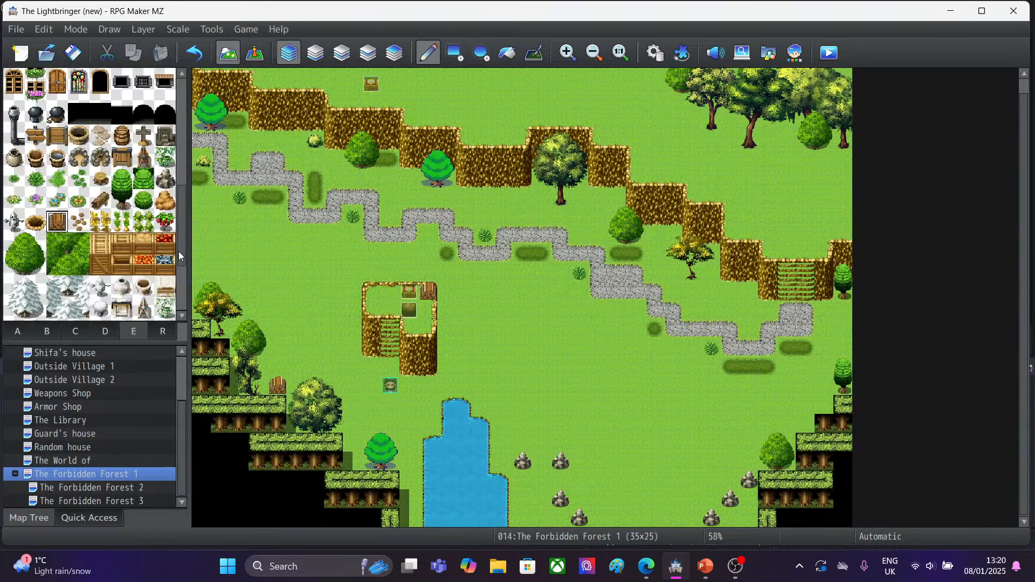
pyautogui.moveTo(179, 251); pyautogui.dragTo(187, 131)
pyautogui.click(18, 332)
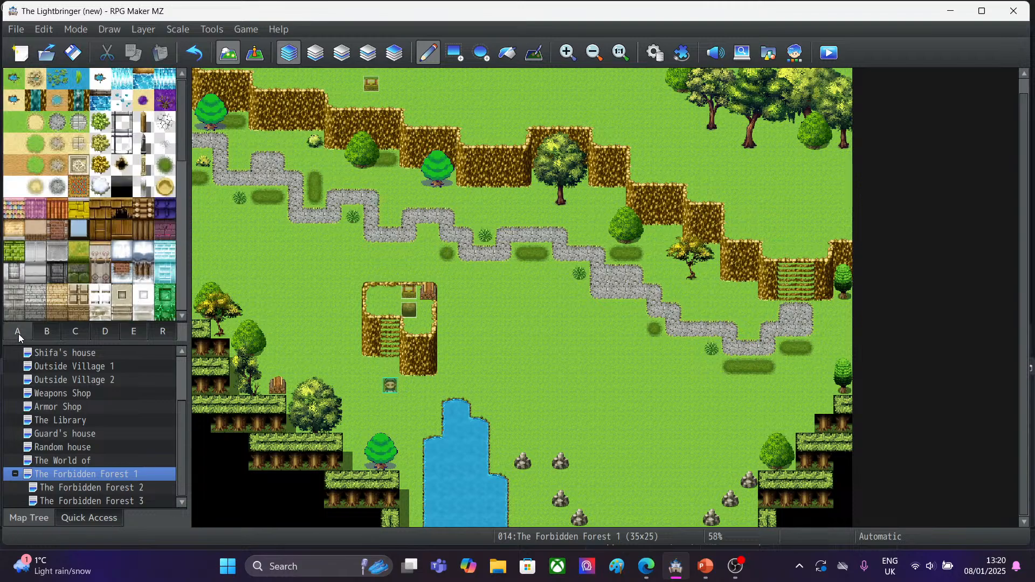
pyautogui.click(58, 123)
pyautogui.moveTo(786, 252)
pyautogui.mouseDown()
pyautogui.moveTo(806, 215)
pyautogui.moveTo(837, 202)
pyautogui.mouseUp()
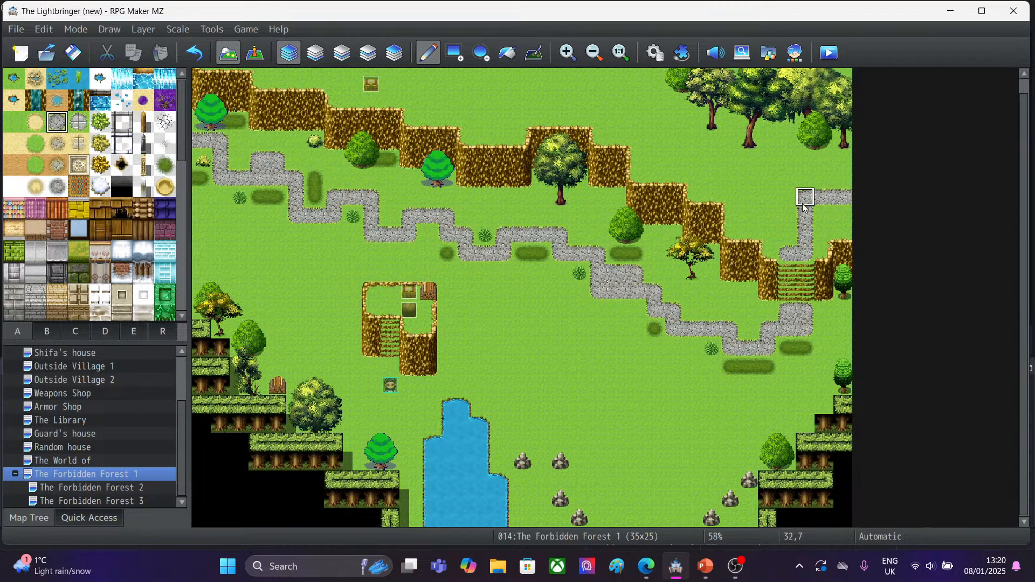
pyautogui.moveTo(798, 205)
pyautogui.mouseDown()
pyautogui.moveTo(786, 215)
pyautogui.moveTo(712, 162)
pyautogui.moveTo(654, 139)
pyautogui.moveTo(652, 115)
pyautogui.moveTo(561, 87)
pyautogui.moveTo(513, 102)
pyautogui.moveTo(444, 103)
pyautogui.moveTo(408, 85)
pyautogui.mouseUp()
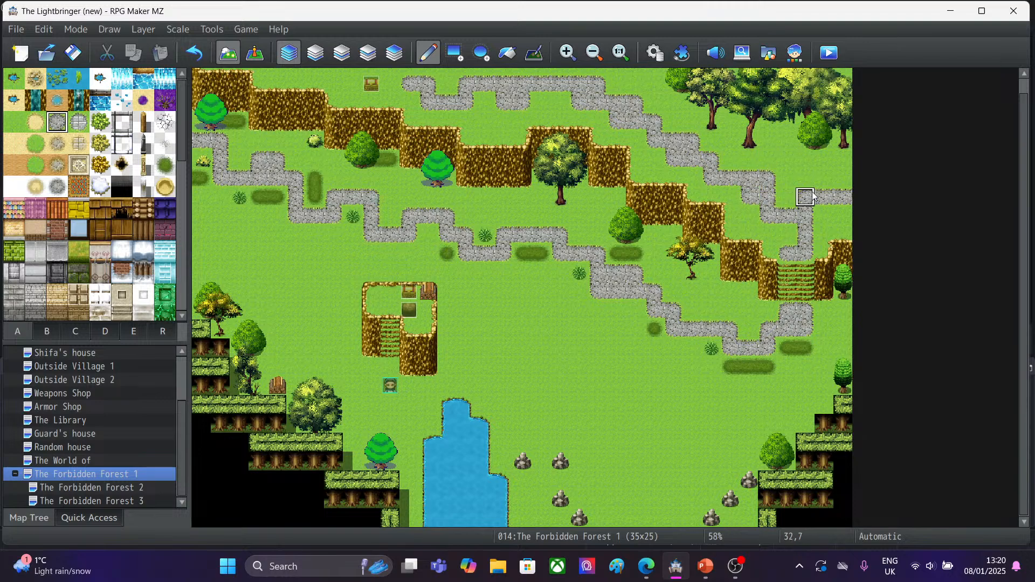
# Fill the gaps at the upper stone path's eastern end with stone to make it two tiles wide up to the map edge.
pyautogui.click(789, 200)
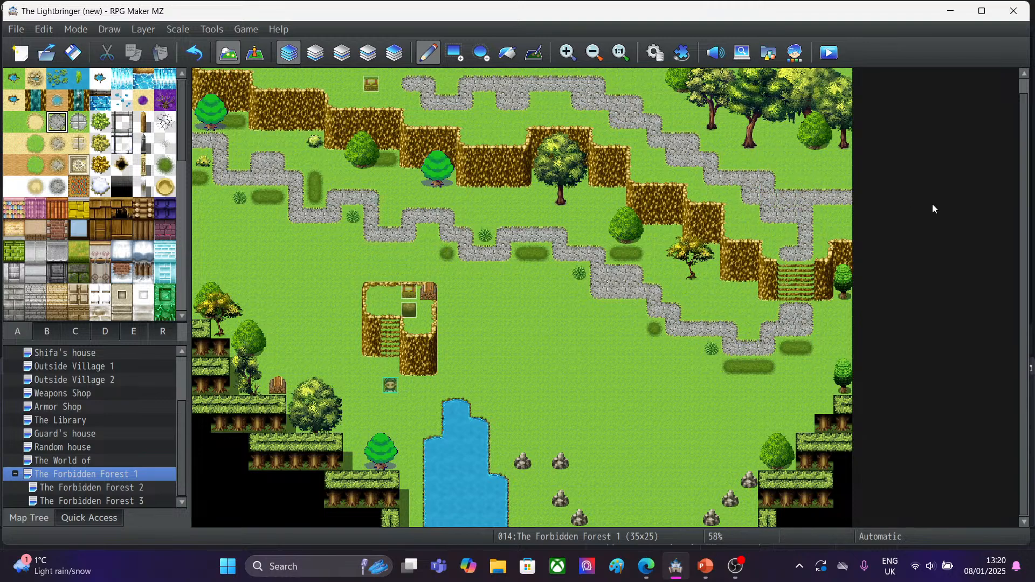
pyautogui.click(824, 213)
pyautogui.click(849, 207)
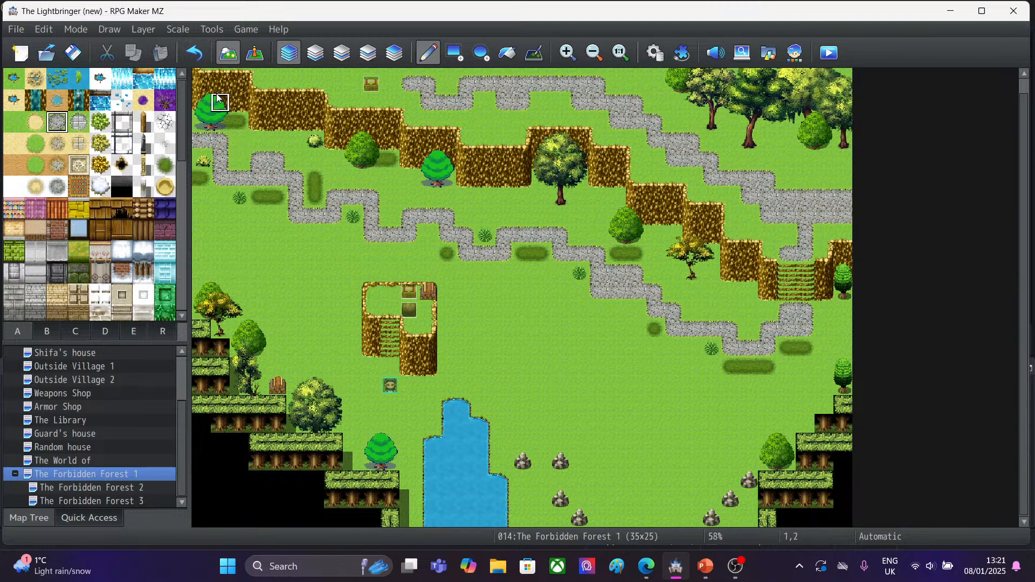
pyautogui.click(89, 331)
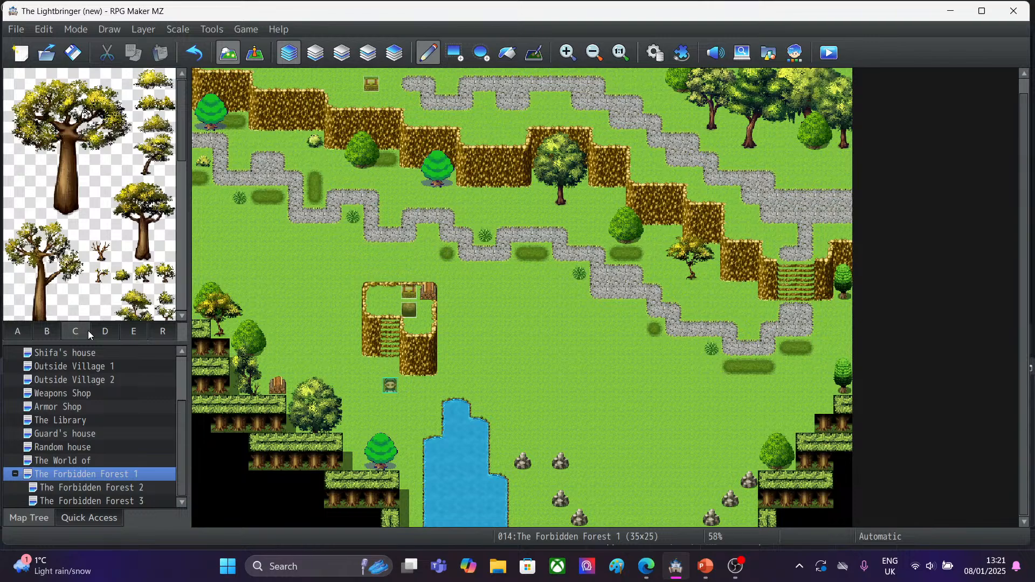
pyautogui.moveTo(181, 117); pyautogui.dragTo(192, 256)
pyautogui.click(106, 334)
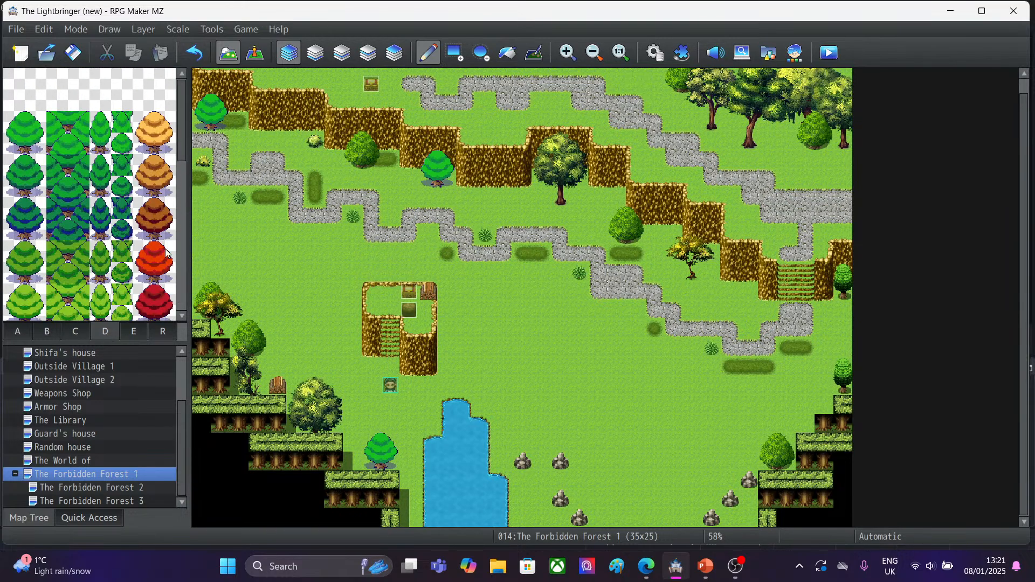
pyautogui.moveTo(183, 144)
pyautogui.mouseDown()
pyautogui.moveTo(181, 235)
pyautogui.moveTo(194, 129)
pyautogui.mouseUp()
pyautogui.click(79, 332)
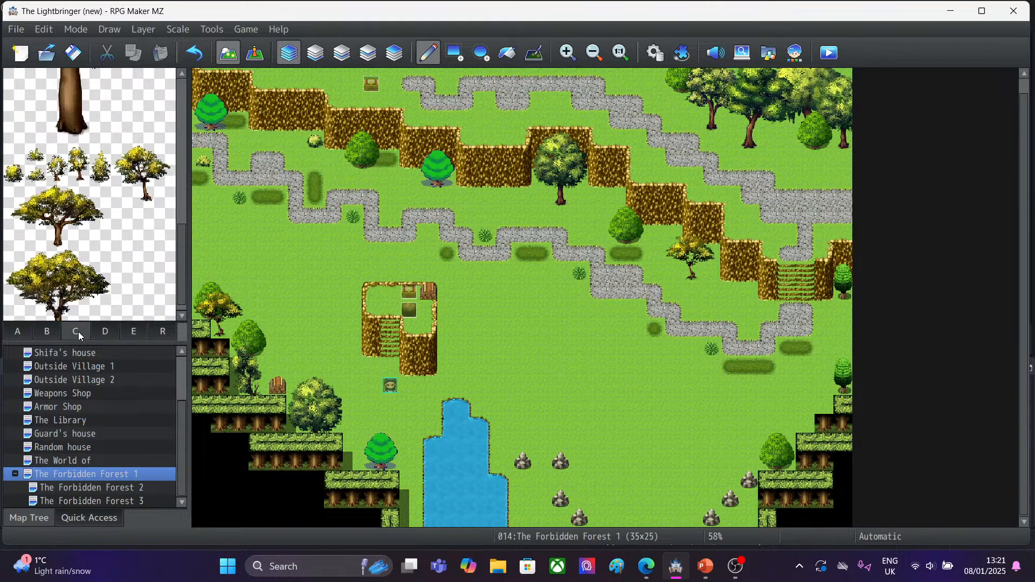
pyautogui.click(45, 337)
# Erase the conical tree at the northwest cliff by painting cliff wall over its upper half and meadow over its lower half.
pyautogui.click(19, 336)
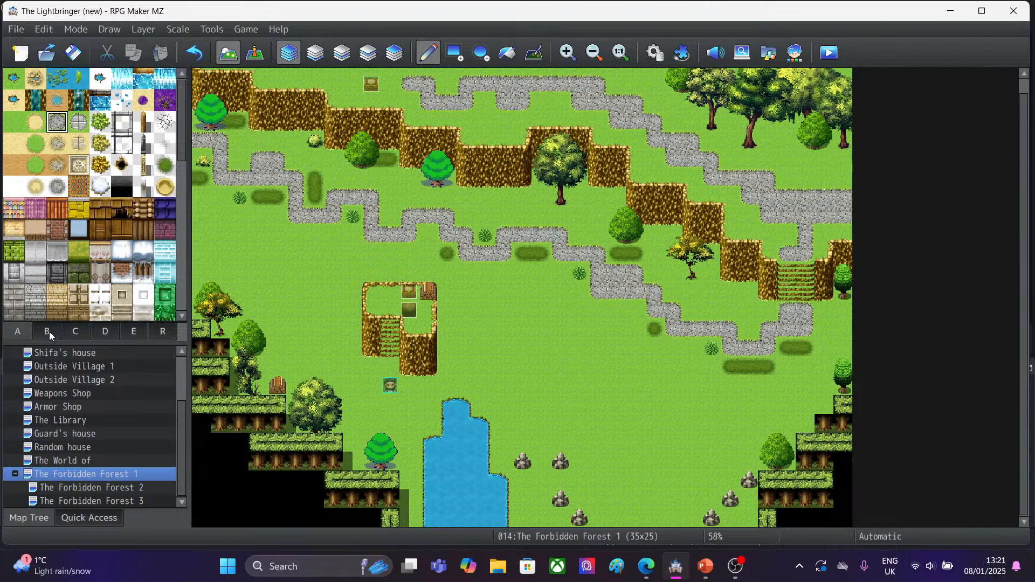
pyautogui.moveTo(184, 123); pyautogui.dragTo(184, 280)
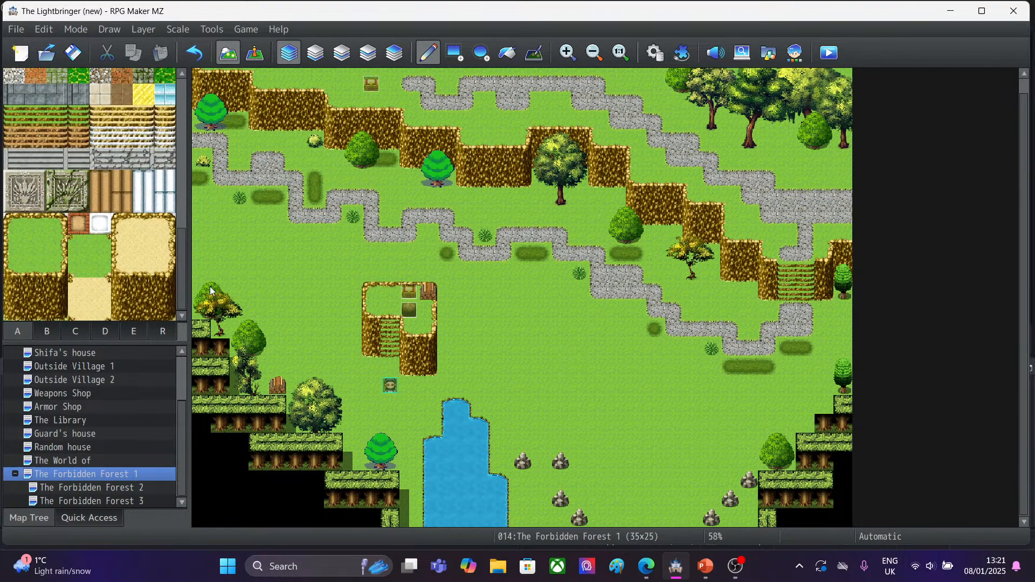
pyautogui.moveTo(18, 299); pyautogui.dragTo(32, 309)
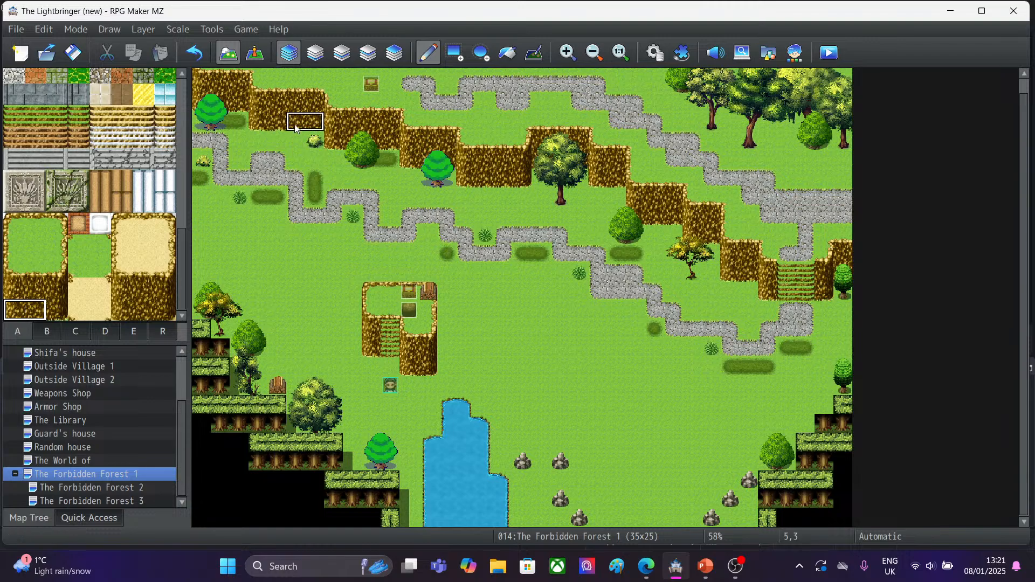
pyautogui.click(203, 101)
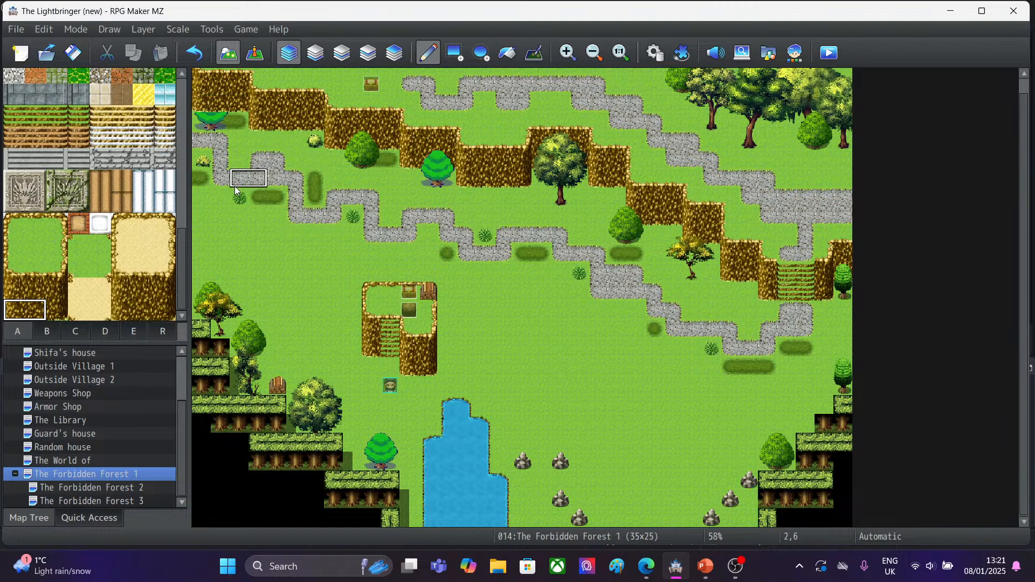
pyautogui.click(34, 246)
pyautogui.click(202, 123)
pyautogui.click(219, 122)
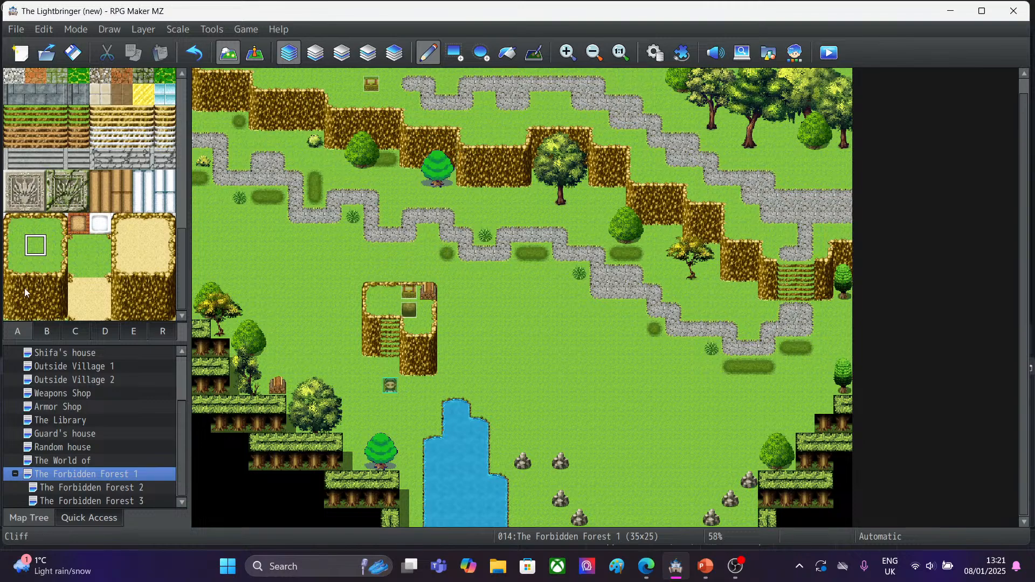
# Erase the conical trees below the long cliff and west of the pond by painting over them with cliff wall and meadow tiles.
pyautogui.click(11, 308)
pyautogui.moveTo(11, 308); pyautogui.dragTo(30, 309)
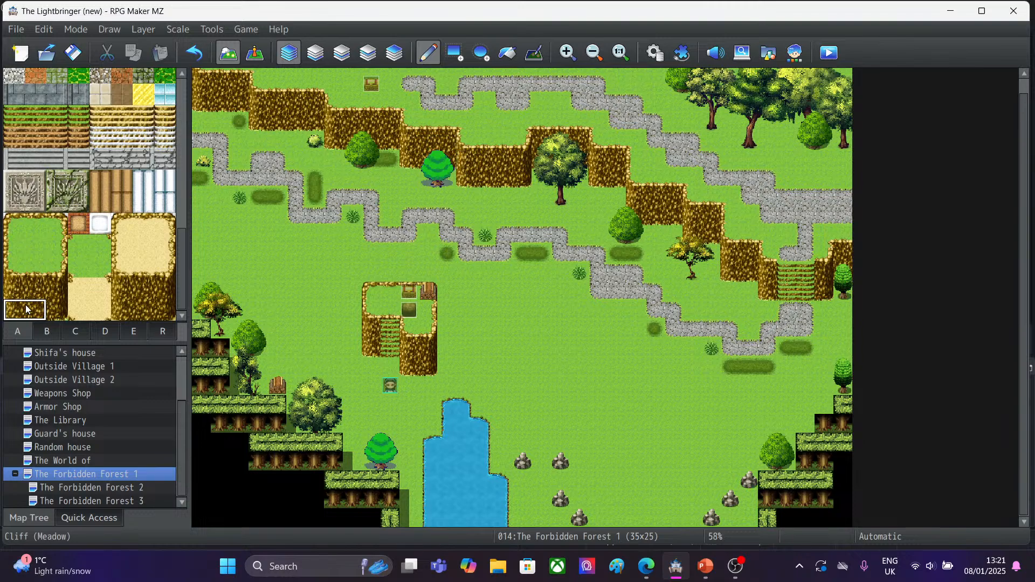
pyautogui.click(423, 159)
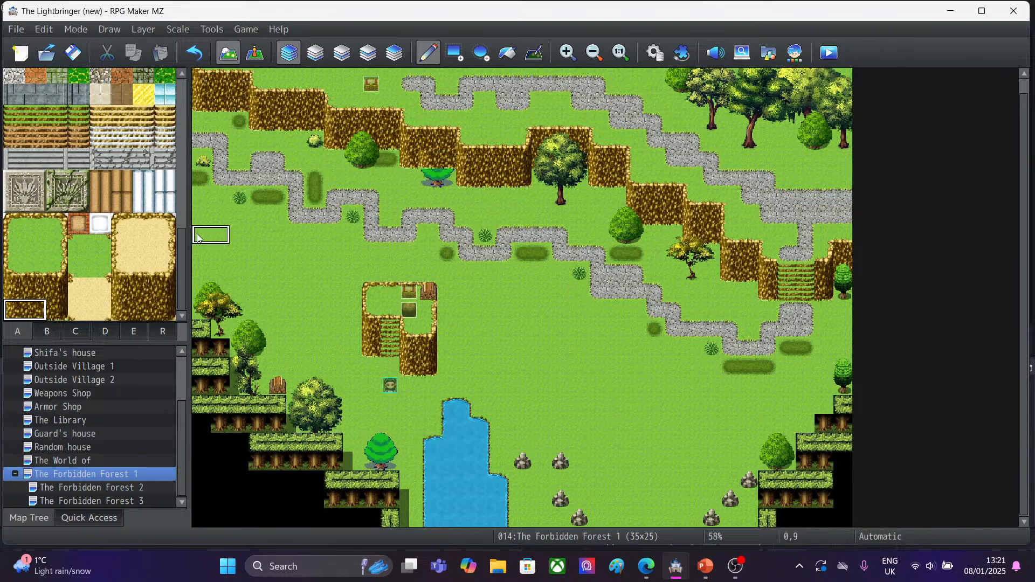
pyautogui.click(30, 249)
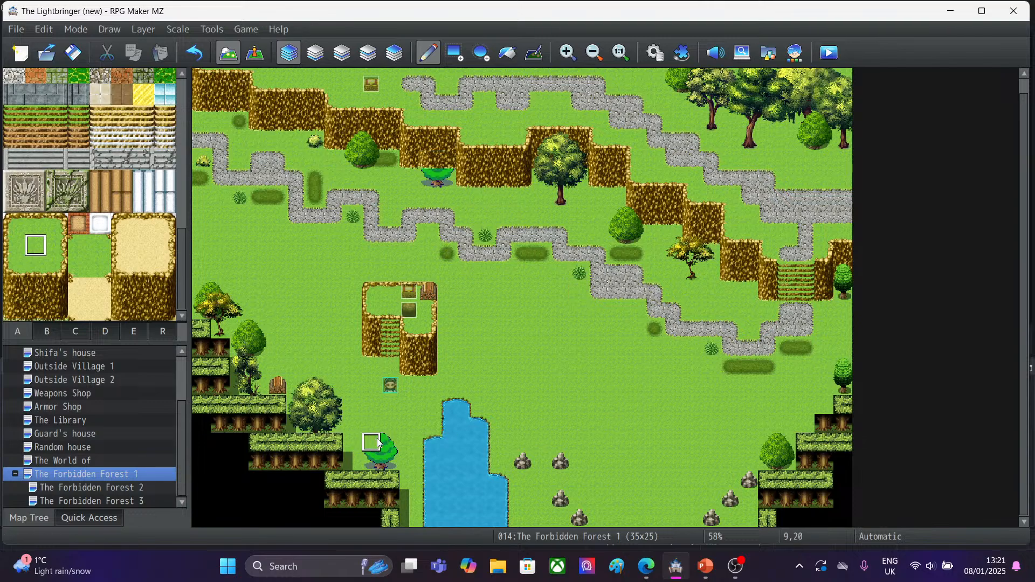
pyautogui.moveTo(384, 443); pyautogui.dragTo(390, 459)
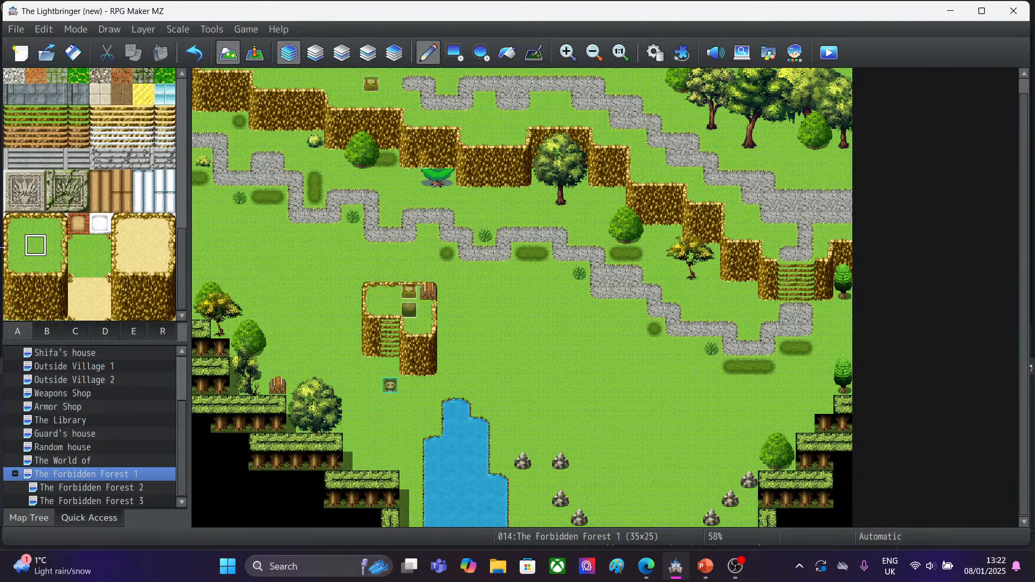
pyautogui.click(429, 179)
pyautogui.click(447, 179)
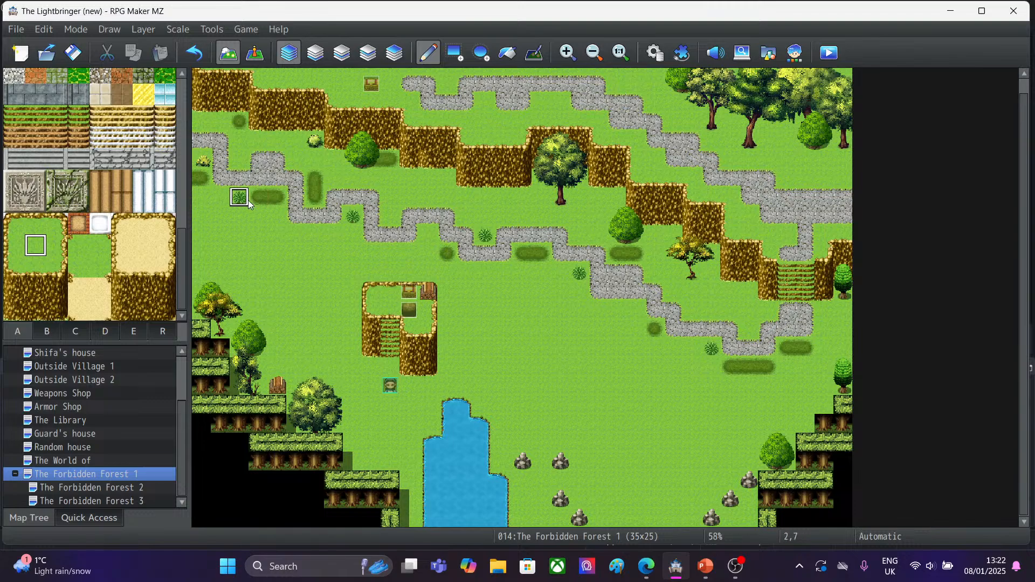
# Place Large Tree tiles at the foot of the northwest cliff and on the grass just west of the pond.
pyautogui.click(47, 331)
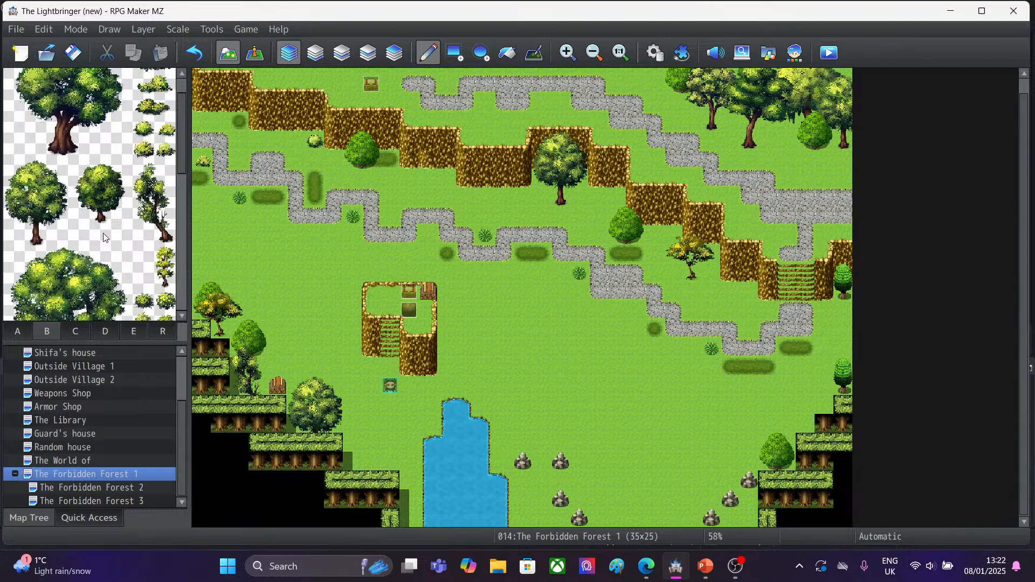
pyautogui.click(82, 332)
pyautogui.click(124, 335)
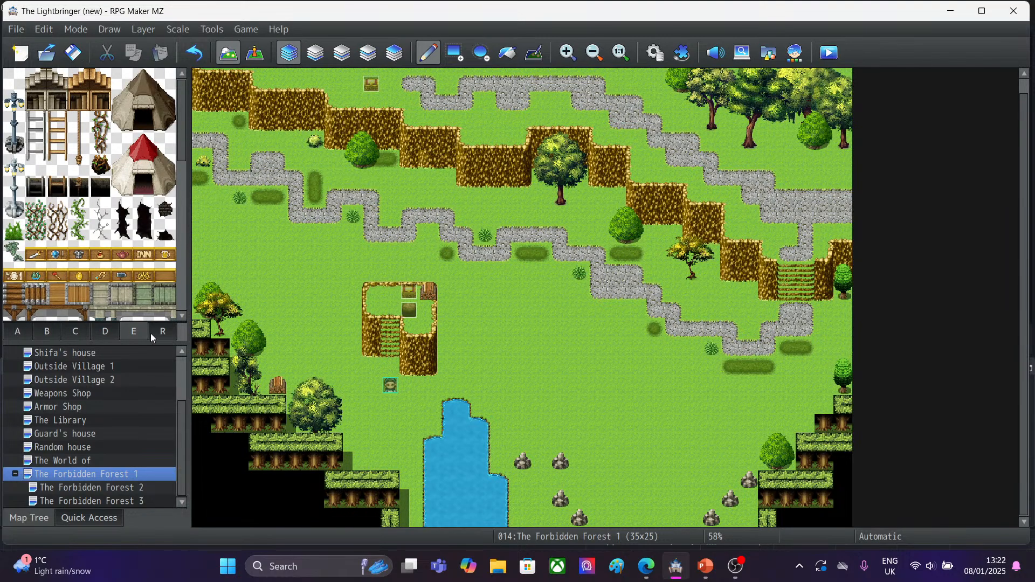
pyautogui.click(99, 334)
pyautogui.click(125, 332)
pyautogui.moveTo(184, 154); pyautogui.dragTo(184, 280)
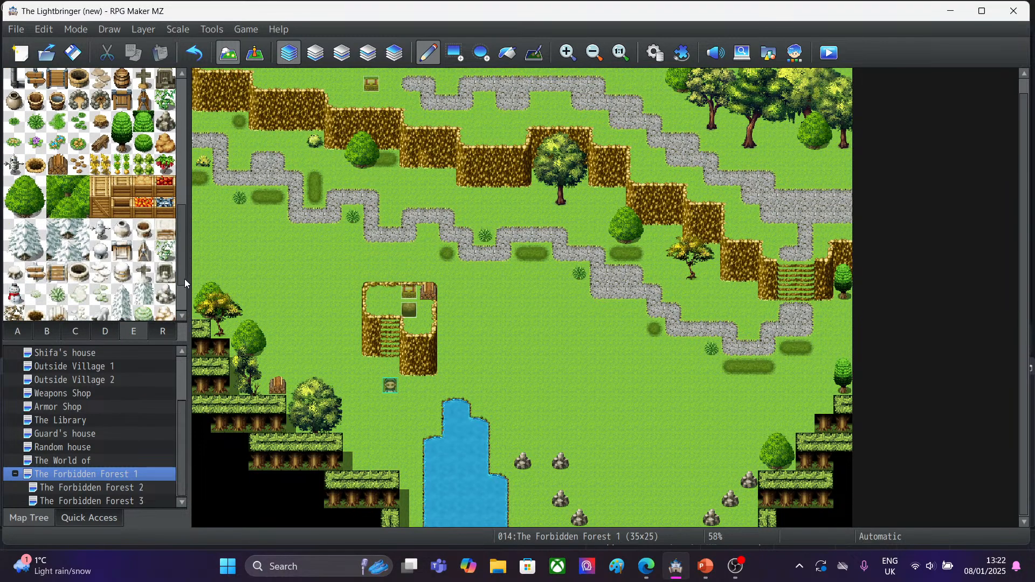
pyautogui.click(30, 199)
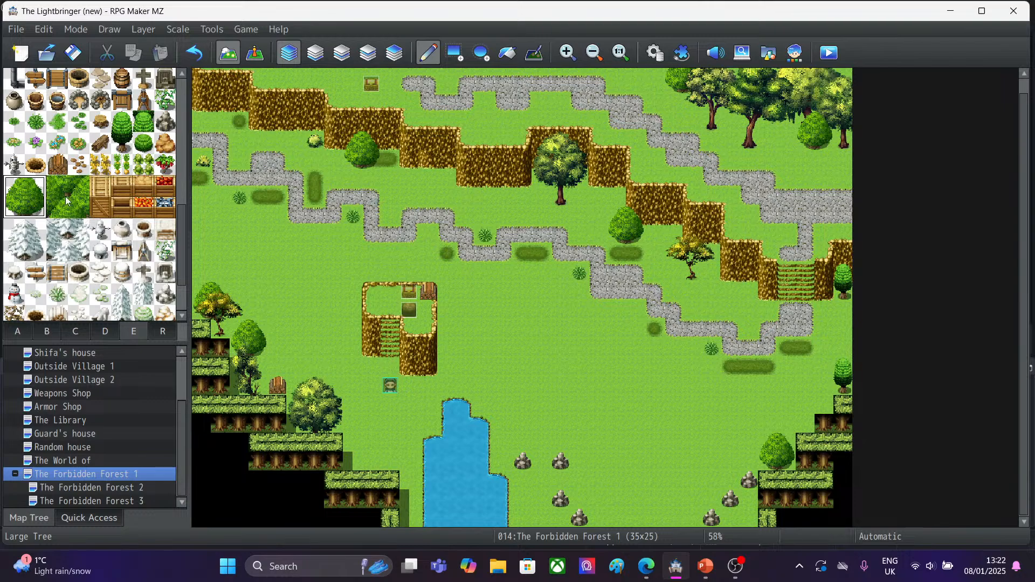
pyautogui.click(229, 112)
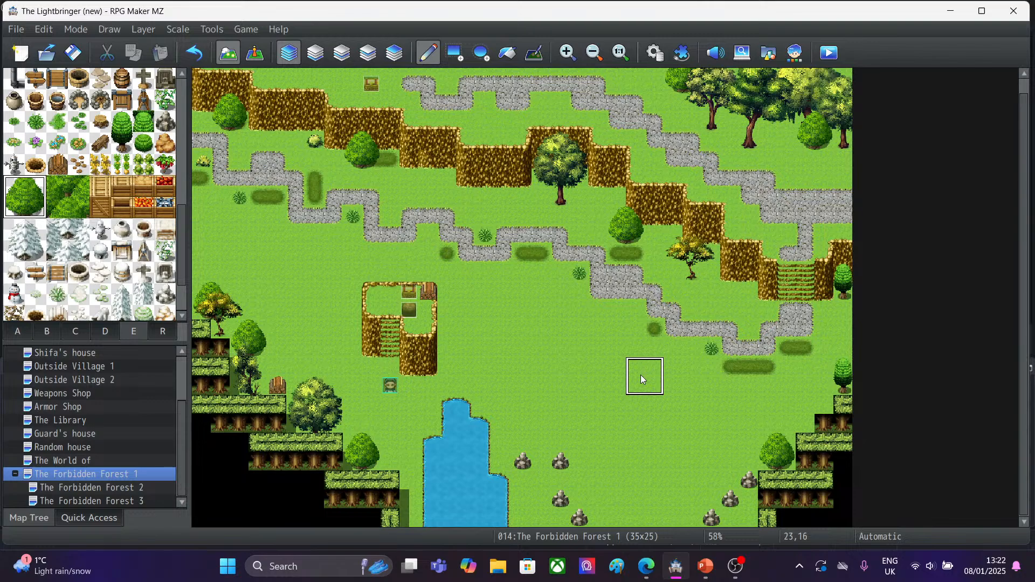
# Place a two-tile-high narrow Tree at the foot of the northwestern cliff, beside the yellow-green shrub.
pyautogui.click(121, 125)
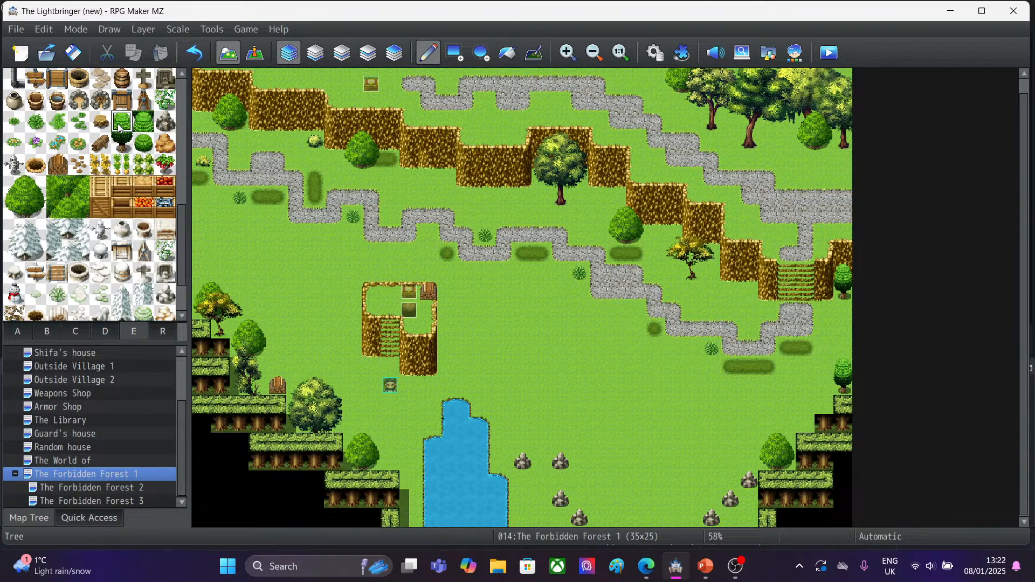
pyautogui.moveTo(119, 127); pyautogui.dragTo(121, 145)
pyautogui.click(293, 126)
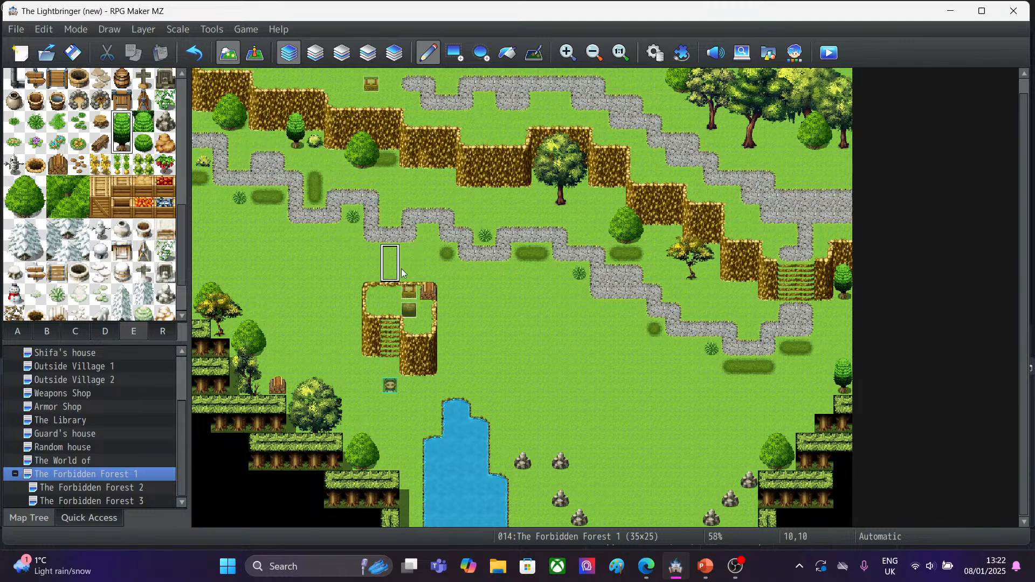
# Place a narrow Tree against the middle of the northern cliff, and scatter ten spiky green plant tiles along the upper stone path.
pyautogui.click(439, 164)
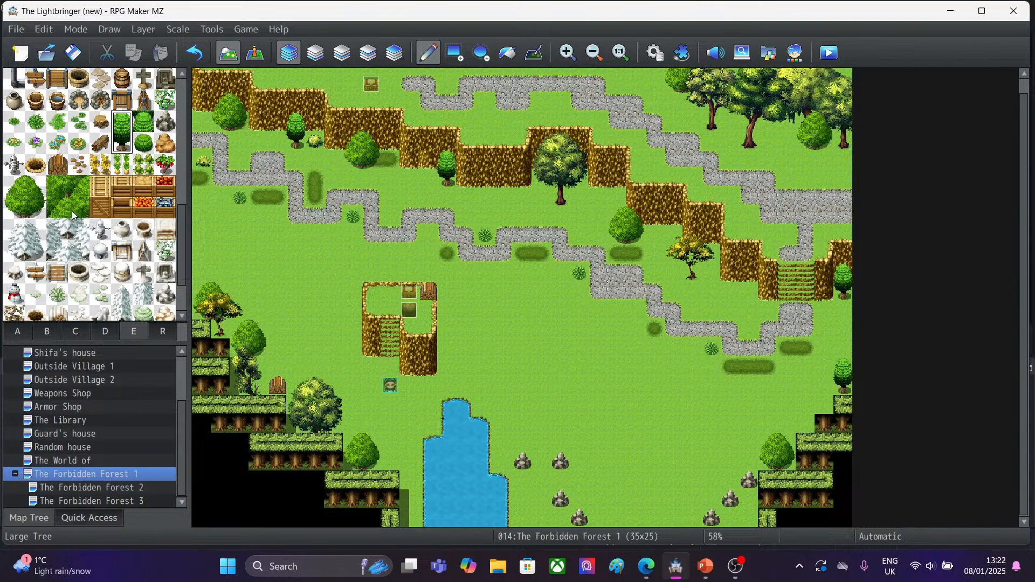
pyautogui.click(38, 121)
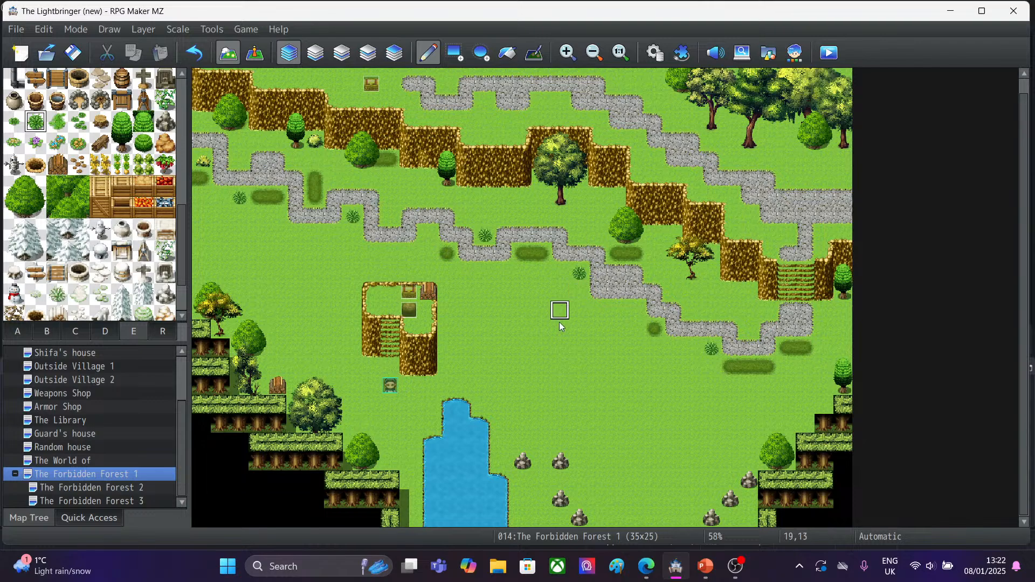
pyautogui.click(542, 103)
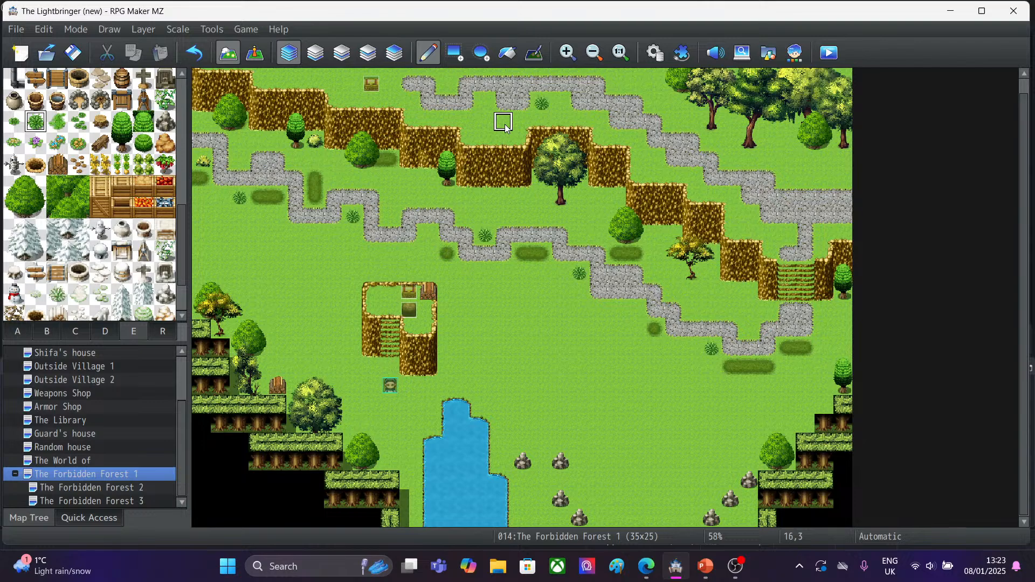
pyautogui.click(672, 122)
pyautogui.click(654, 160)
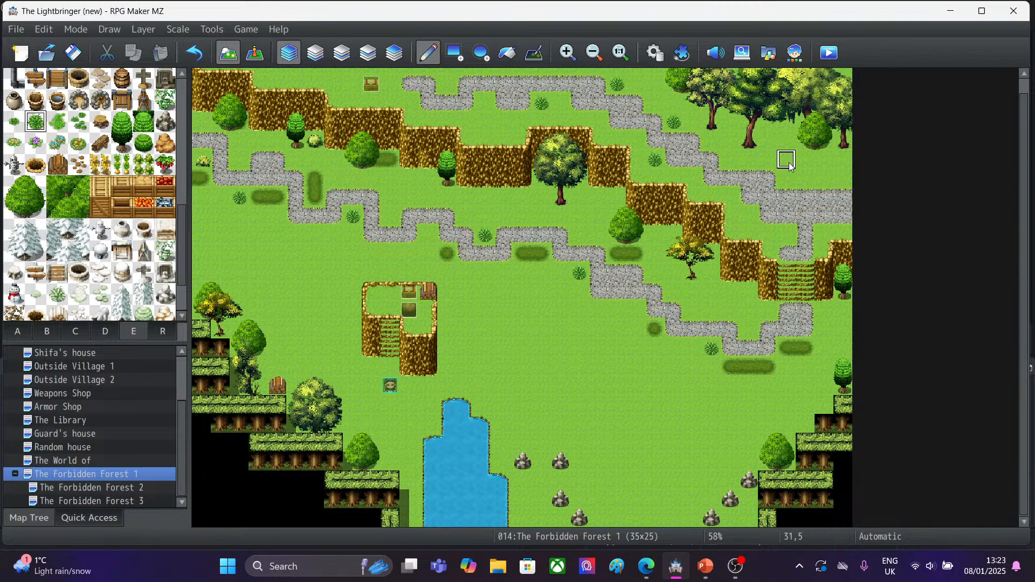
pyautogui.click(731, 161)
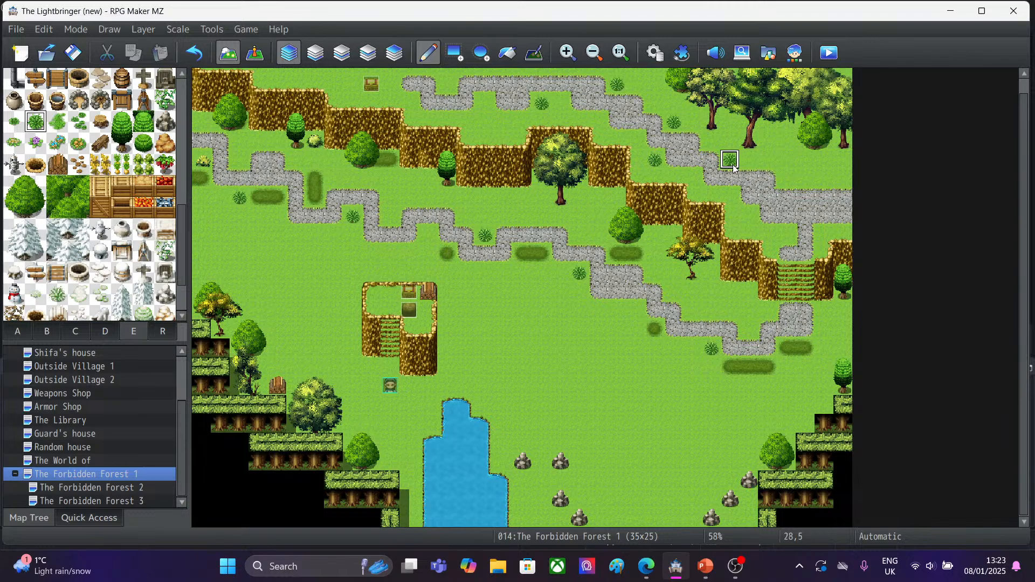
pyautogui.click(750, 218)
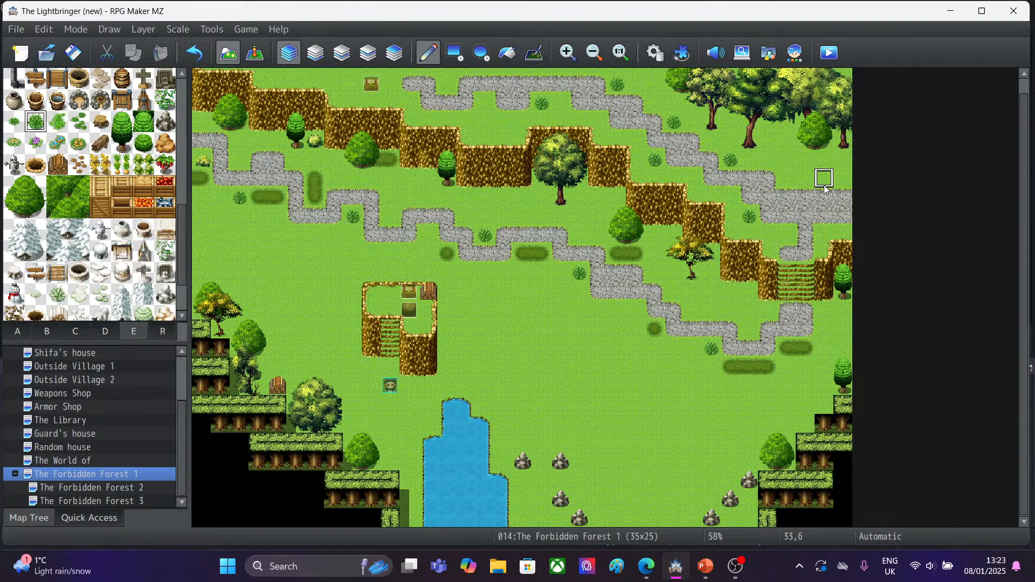
pyautogui.click(824, 235)
pyautogui.click(598, 121)
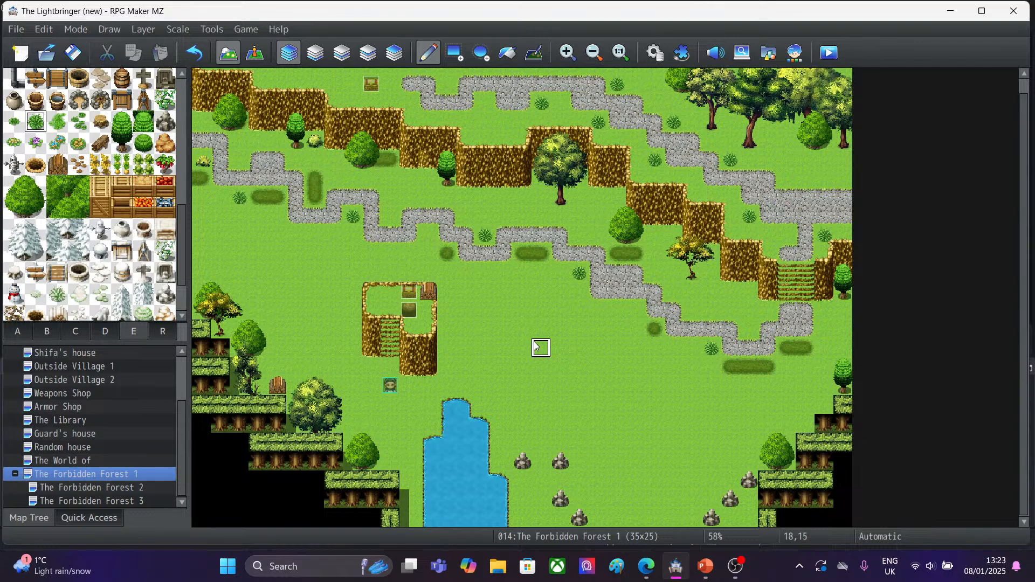
pyautogui.click(787, 180)
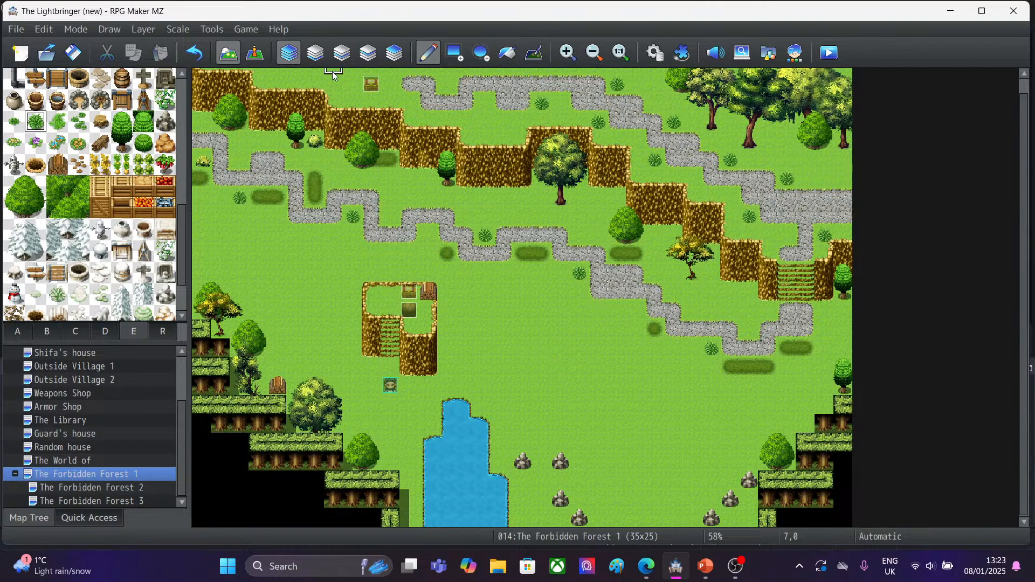
pyautogui.click(485, 103)
pyautogui.click(56, 124)
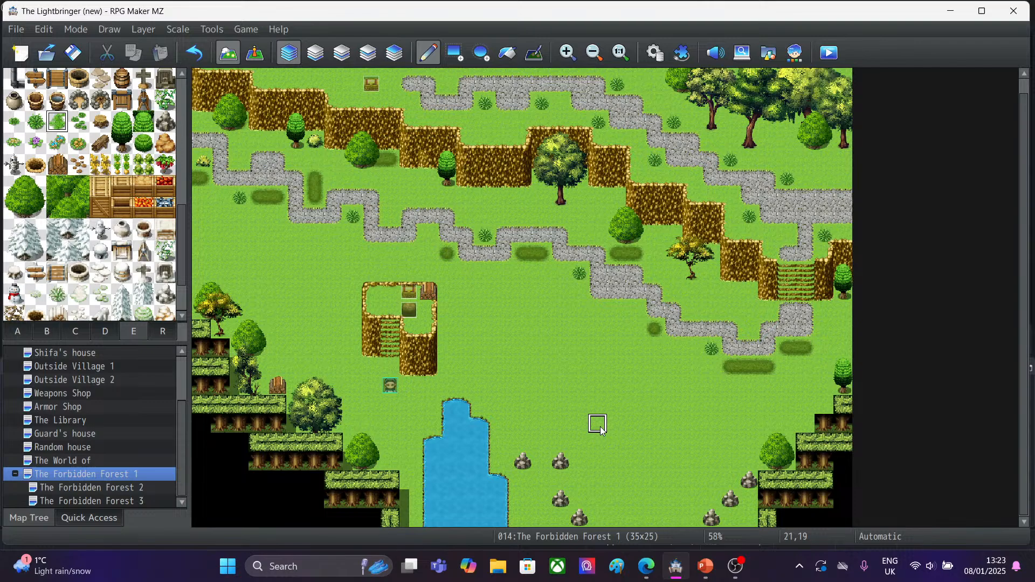
# Turn on event editing for the map, and close the AdBlock update page in the Edge browser.
pyautogui.click(255, 52)
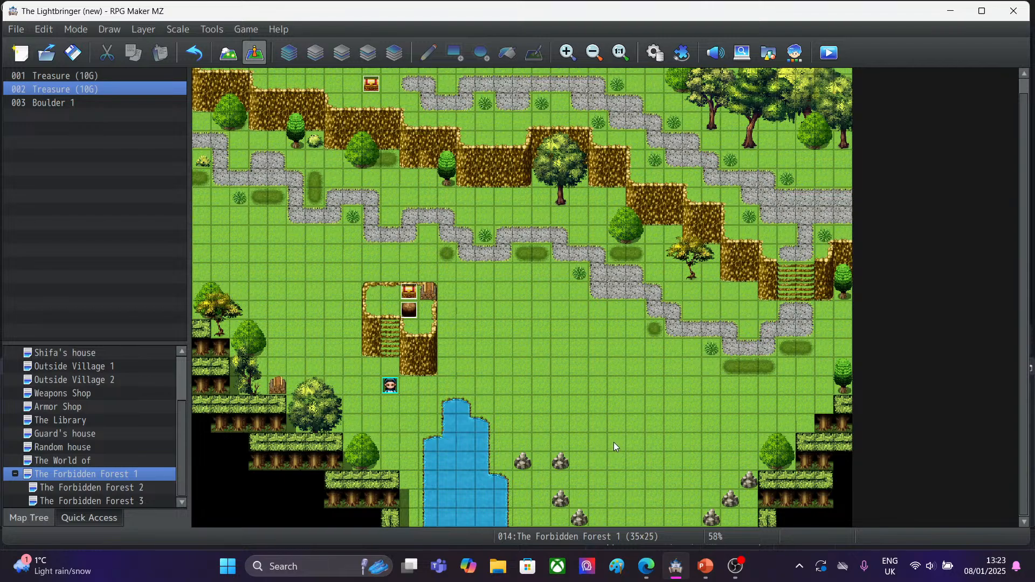
pyautogui.moveTo(651, 568)
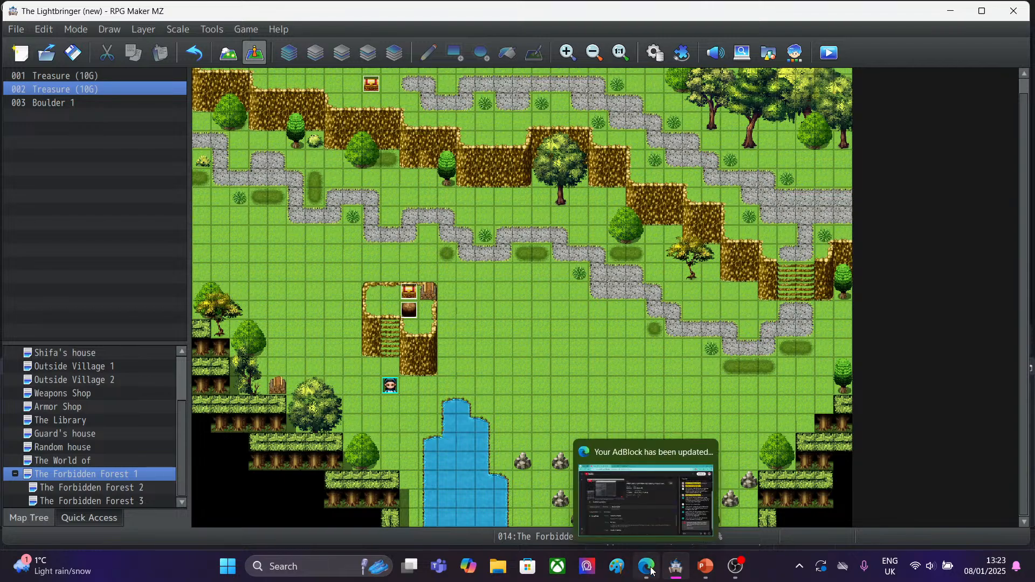
pyautogui.click(645, 501)
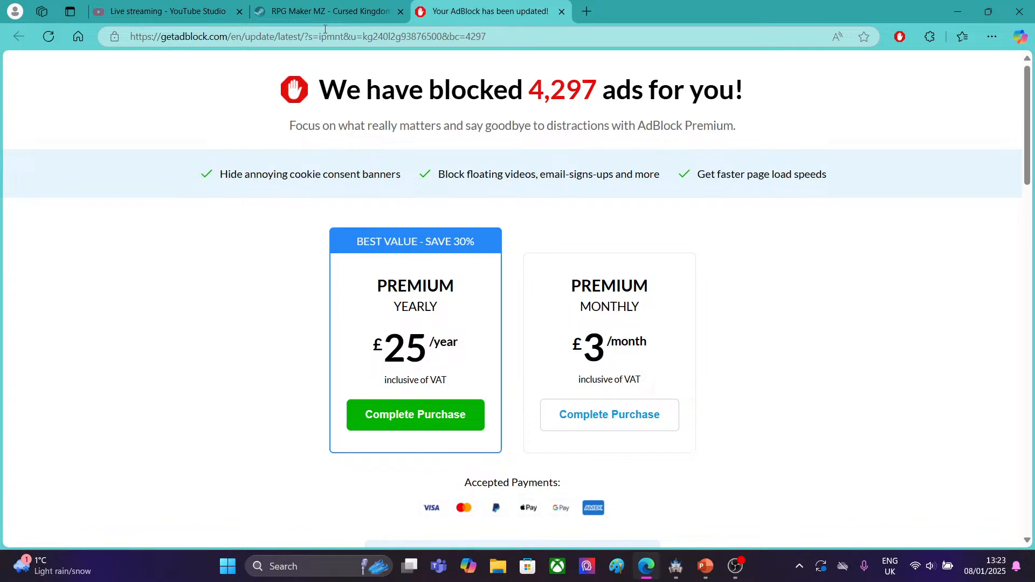
pyautogui.click(562, 11)
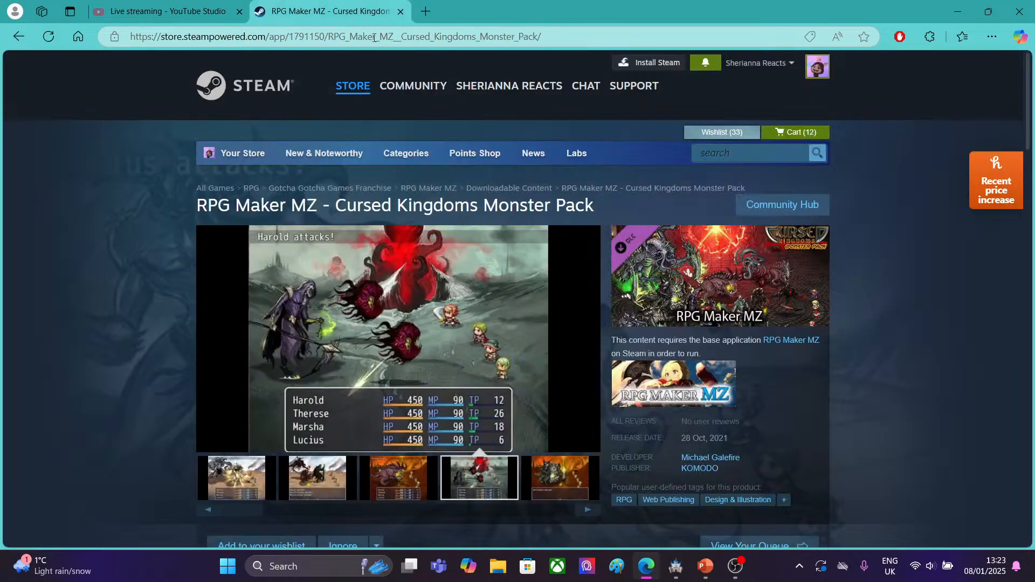
# Check the YouTube Studio livestream page, and load YouTube in place of the Steam store page.
pyautogui.click(374, 38)
pyautogui.press('BackSpace')
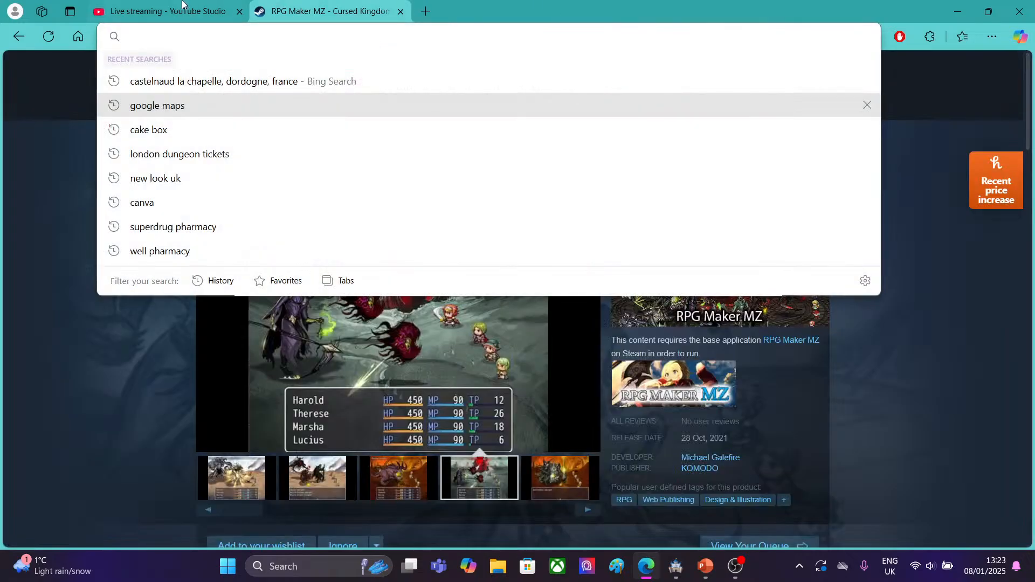
pyautogui.click(162, 4)
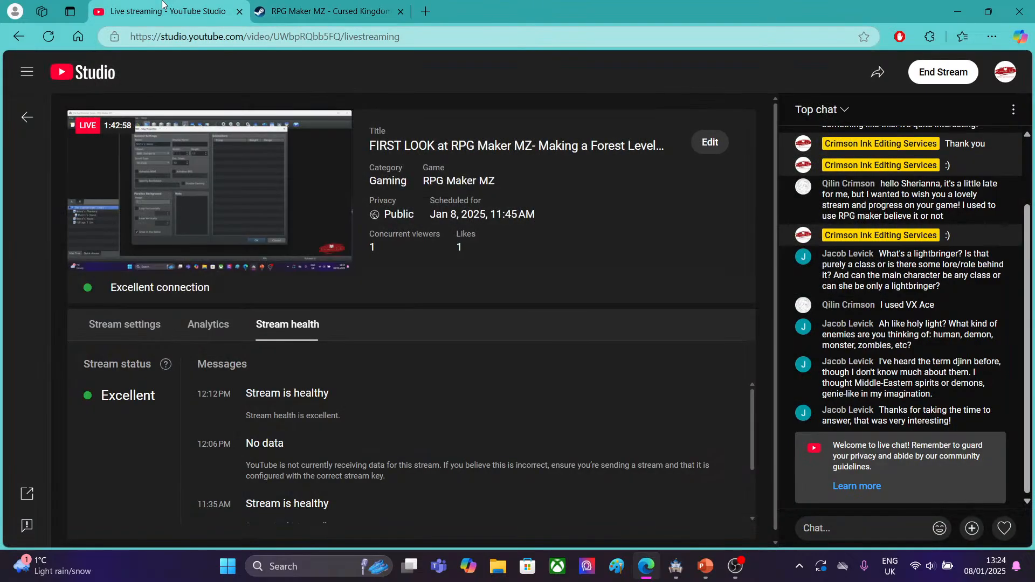
pyautogui.click(353, 8)
pyautogui.press('BackSpace')
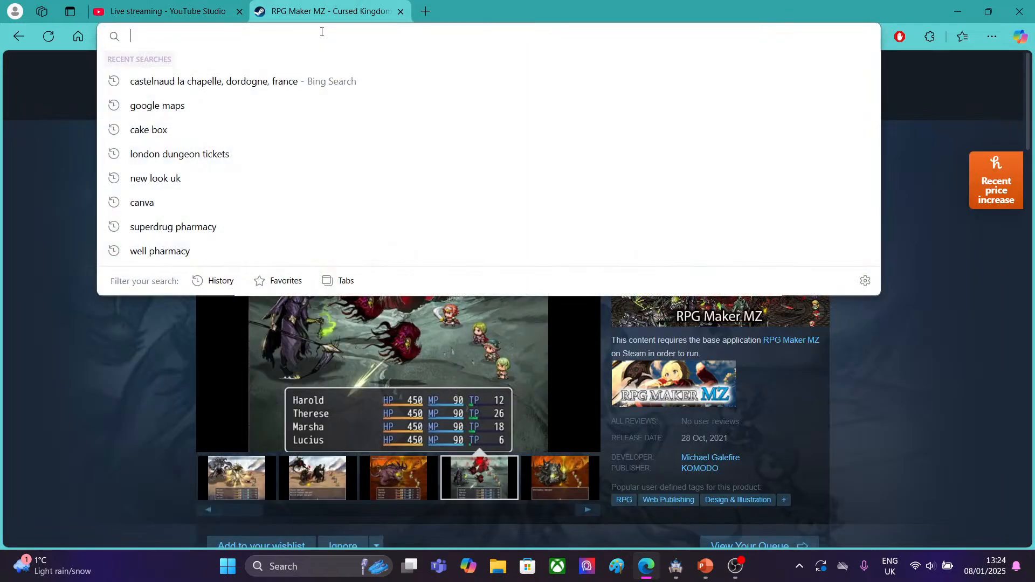
pyautogui.write('you')
pyautogui.press('Return')
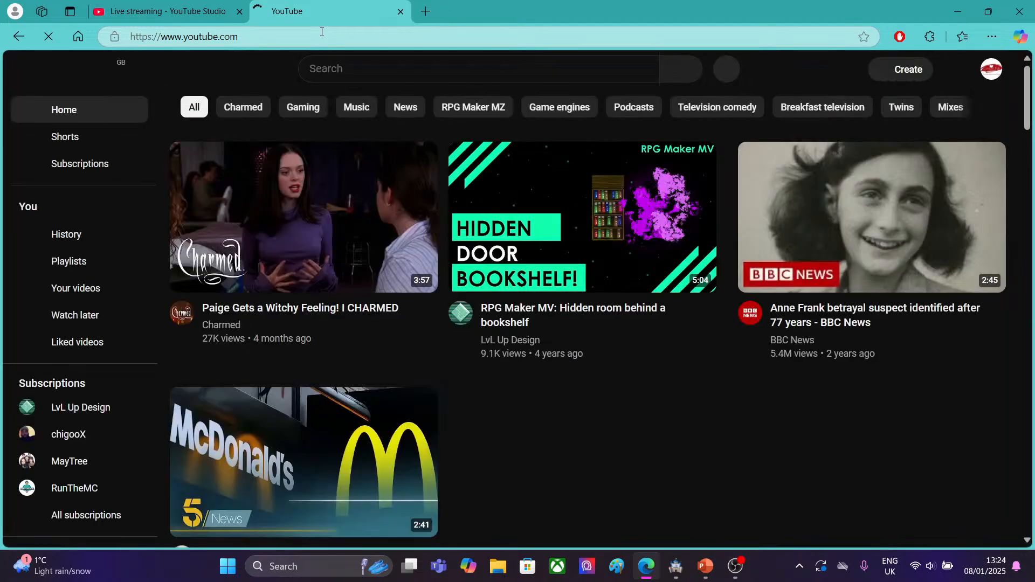
# Search YouTube for "boulder puzzle rpg maker" and open the LvL Up Design video "RPG Maker Puzzle: BOULDERS".
pyautogui.click(339, 63)
pyautogui.write('bo')
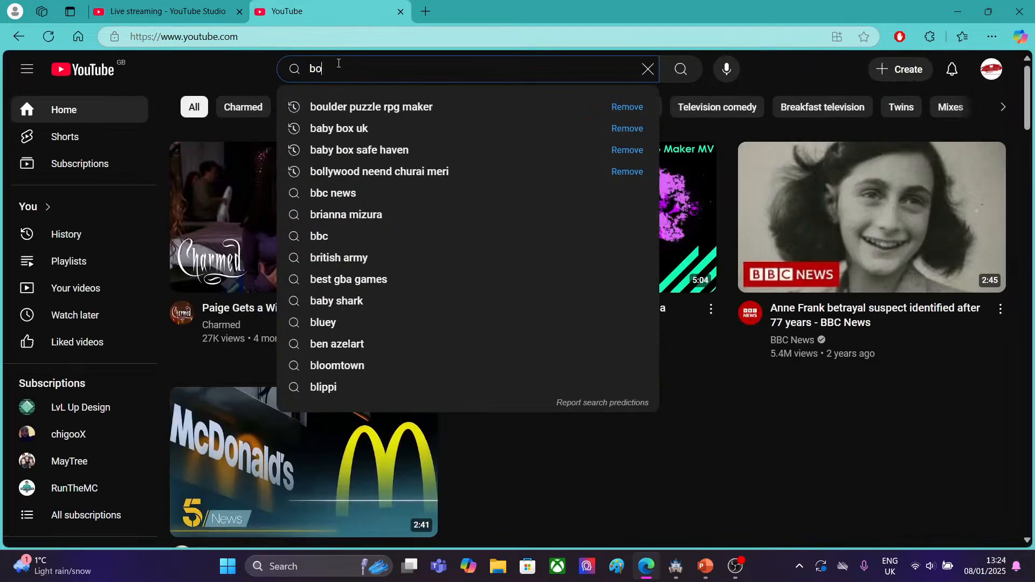
pyautogui.write('ulder puzzle')
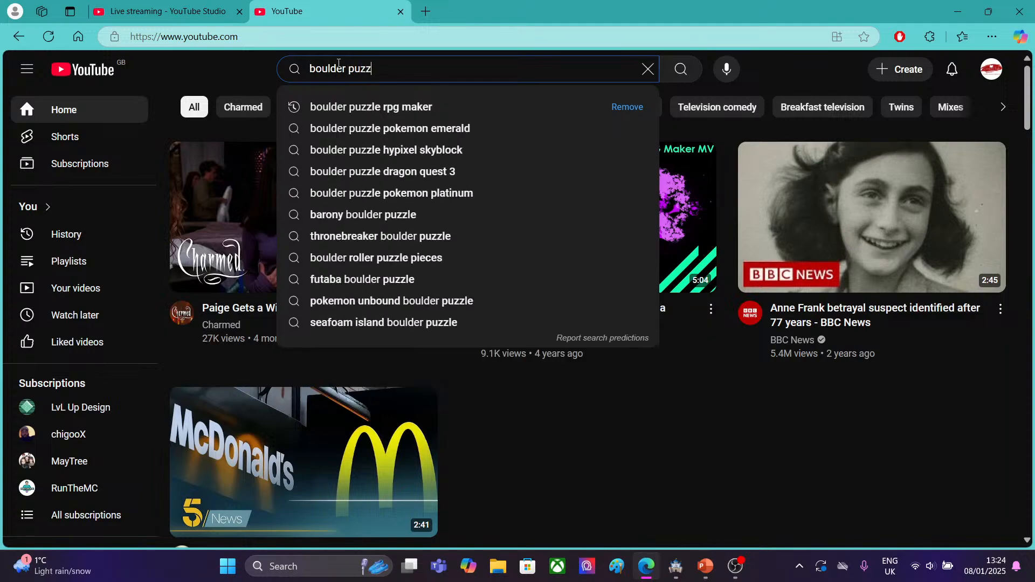
pyautogui.click(356, 106)
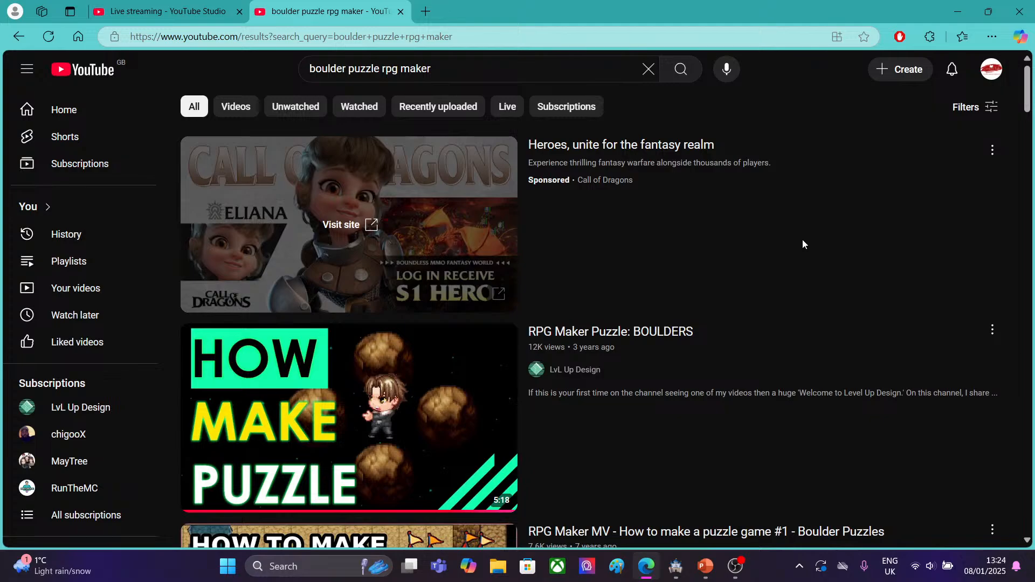
pyautogui.scroll(-3, 598, 330)
pyautogui.click(595, 329)
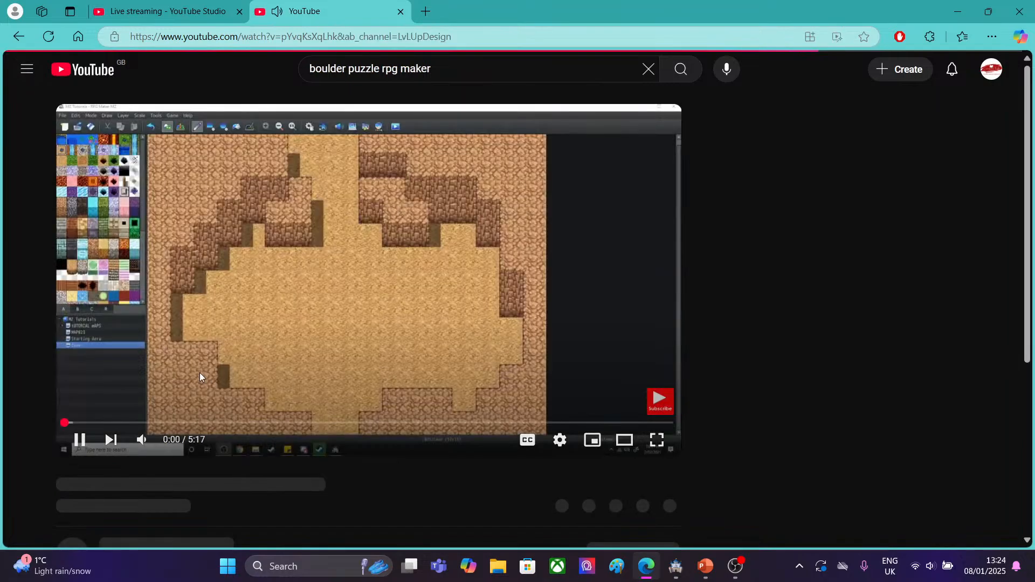
# Watch the video's Event Design section from 1:06 in the wider player view to study the boulder's event commands.
pyautogui.click(81, 431)
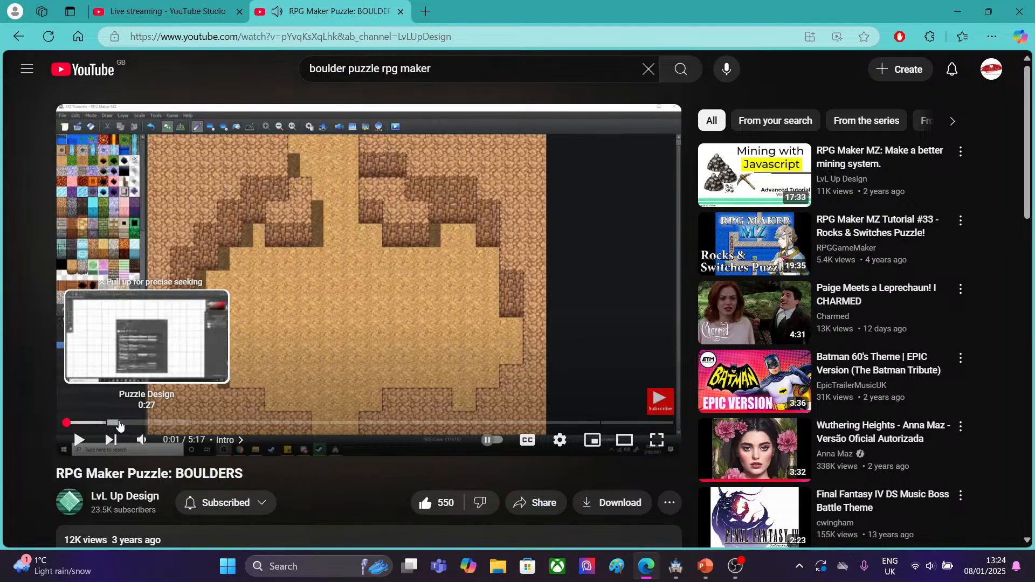
pyautogui.click(119, 423)
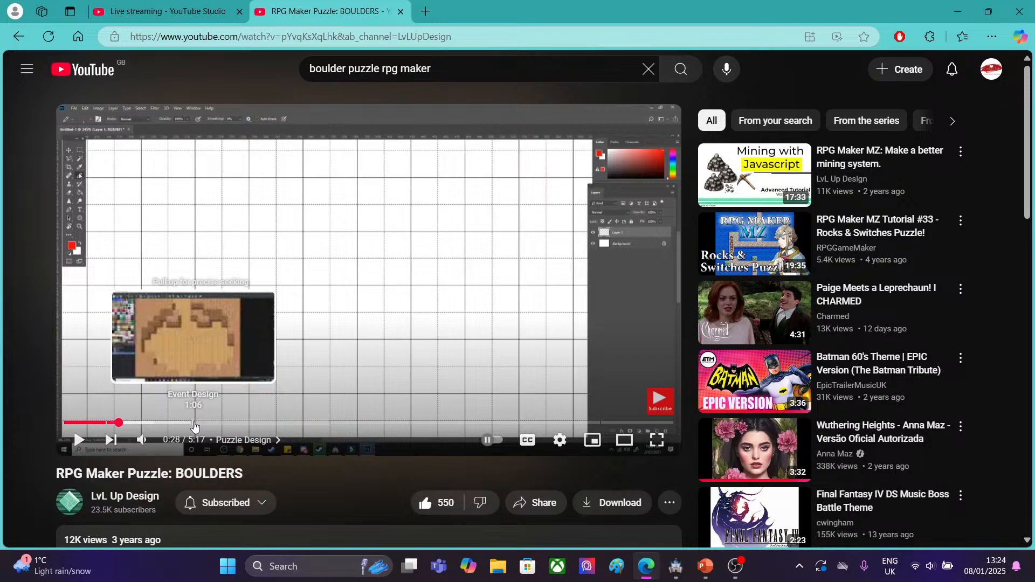
pyautogui.click(195, 424)
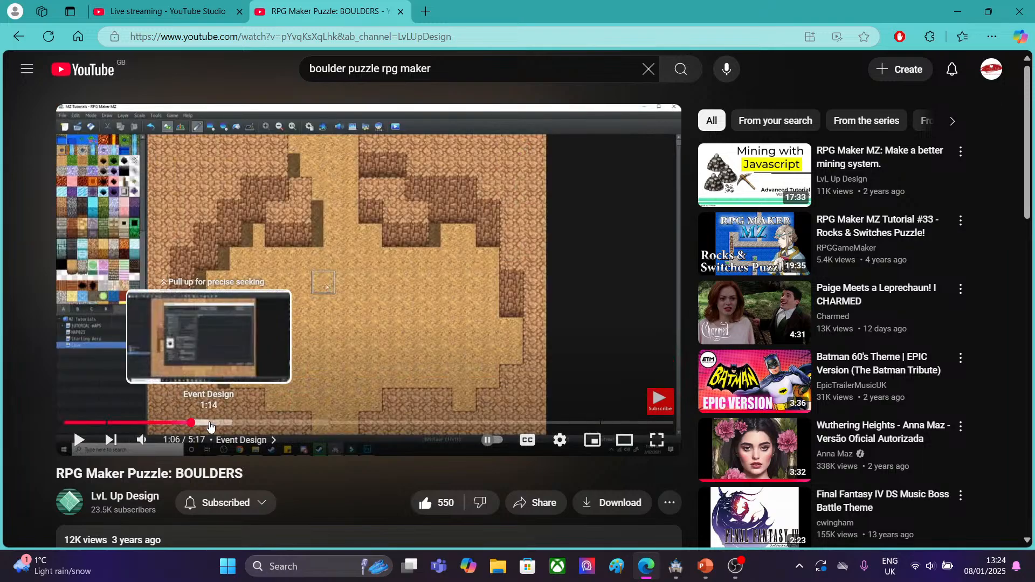
pyautogui.click(80, 452)
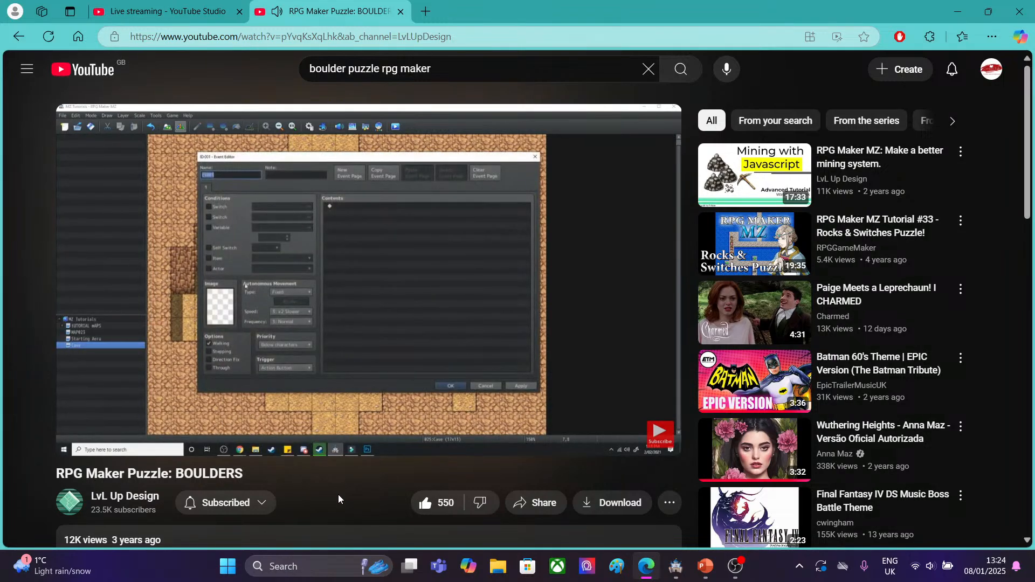
pyautogui.click(624, 438)
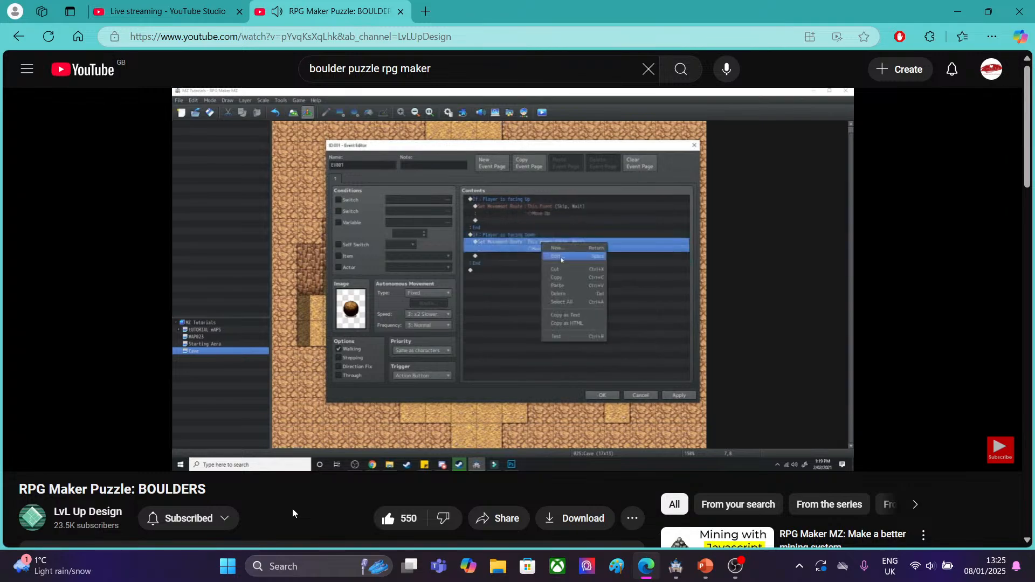
pyautogui.click(24, 455)
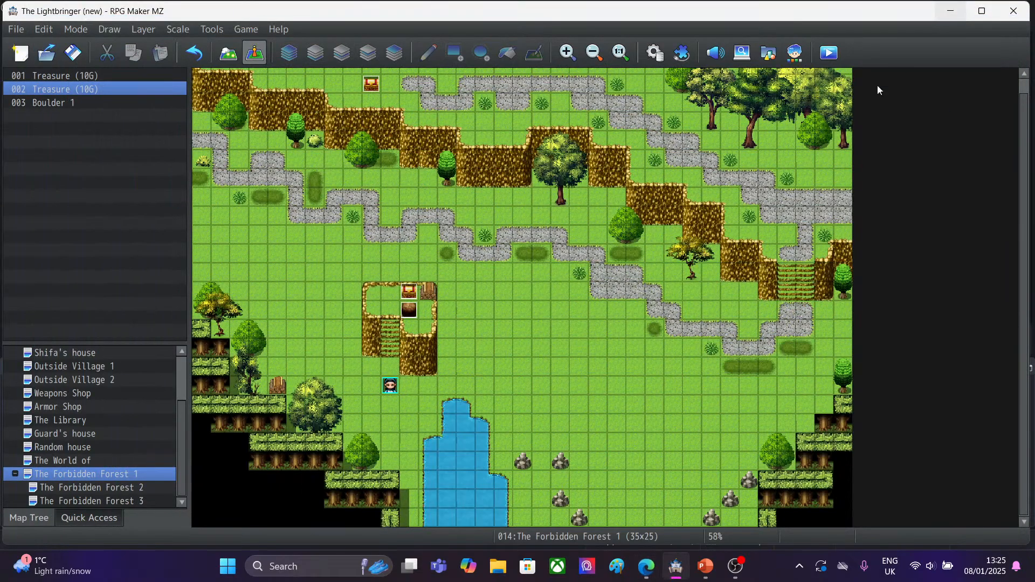
# Return to RPG Maker MZ and start inserting a command in the Boulder 1 event's facing-Up branch, at its Set Movement Route line.
pyautogui.click(958, 12)
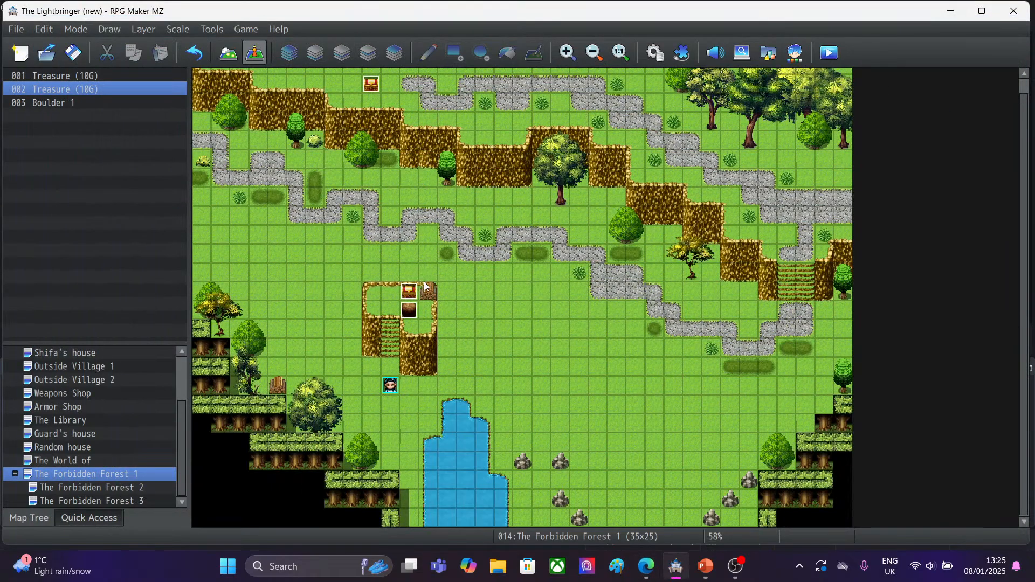
pyautogui.doubleClick(408, 312)
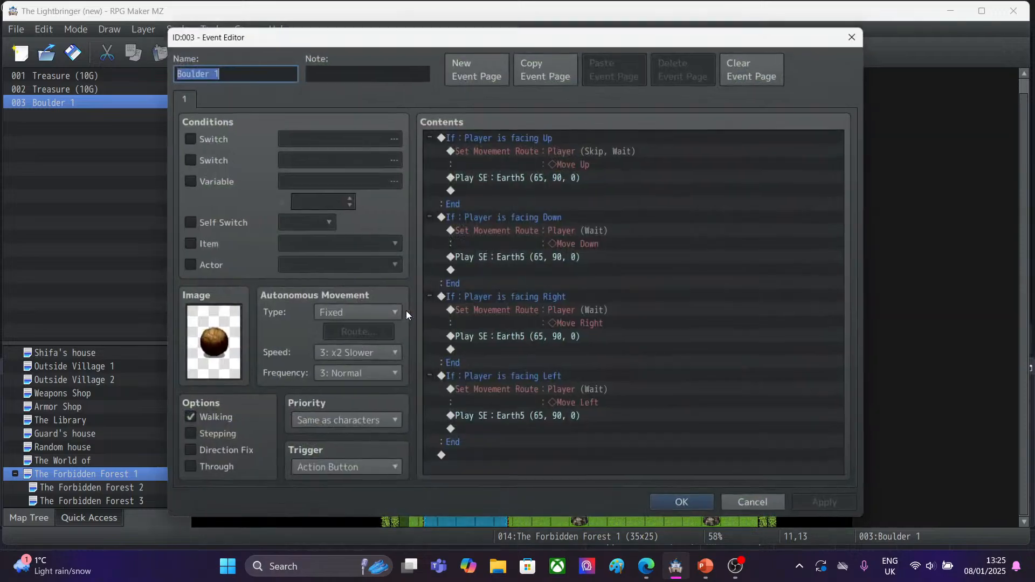
pyautogui.doubleClick(573, 149)
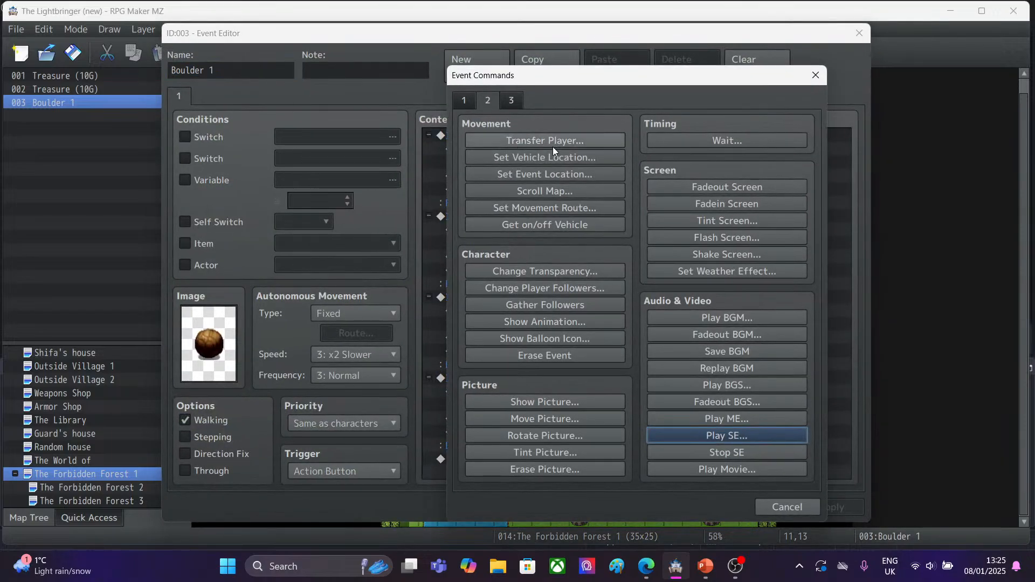
pyautogui.click(465, 101)
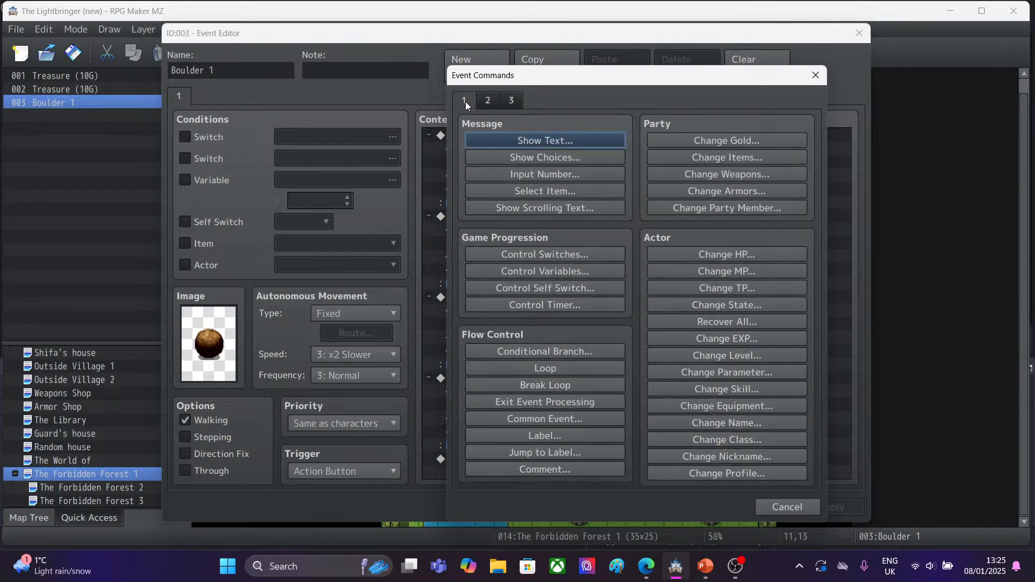
pyautogui.click(569, 352)
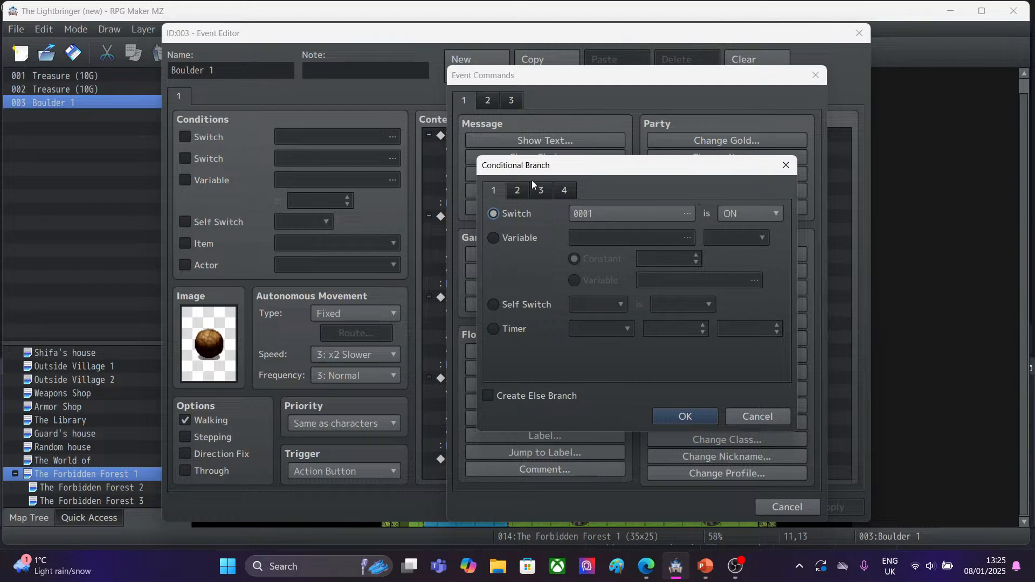
pyautogui.click(541, 191)
pyautogui.click(494, 281)
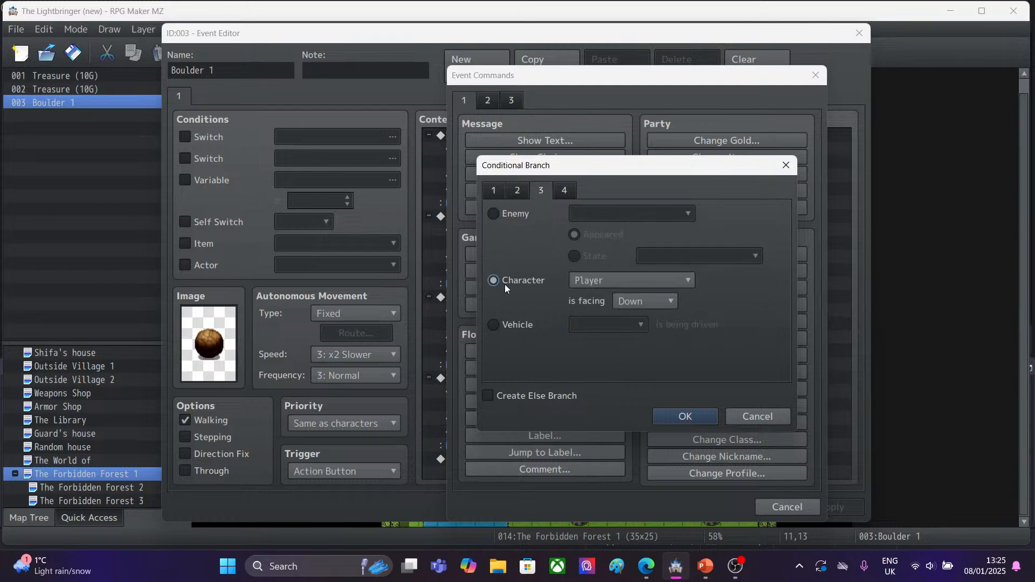
pyautogui.click(757, 416)
pyautogui.click(513, 103)
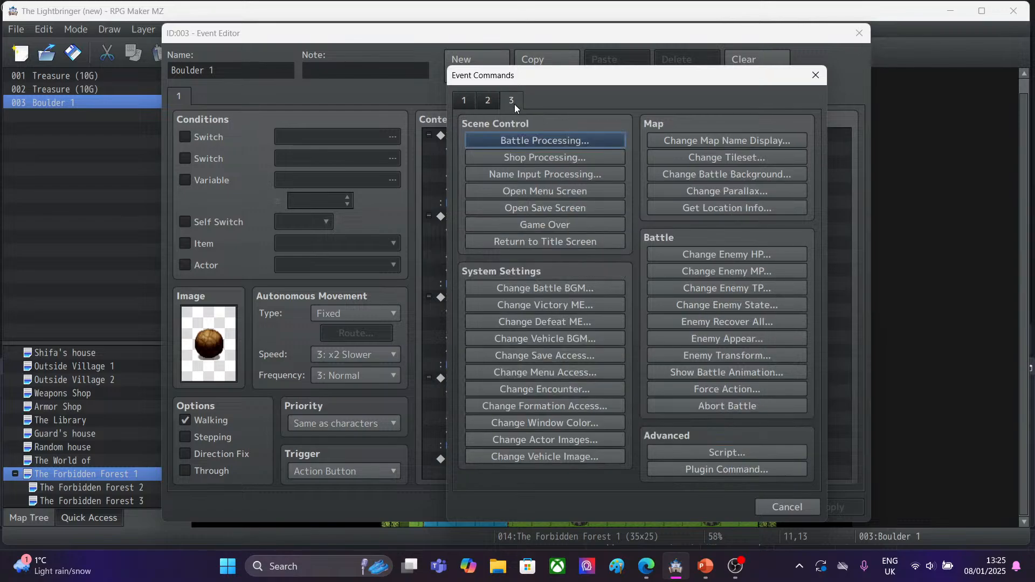
pyautogui.click(487, 101)
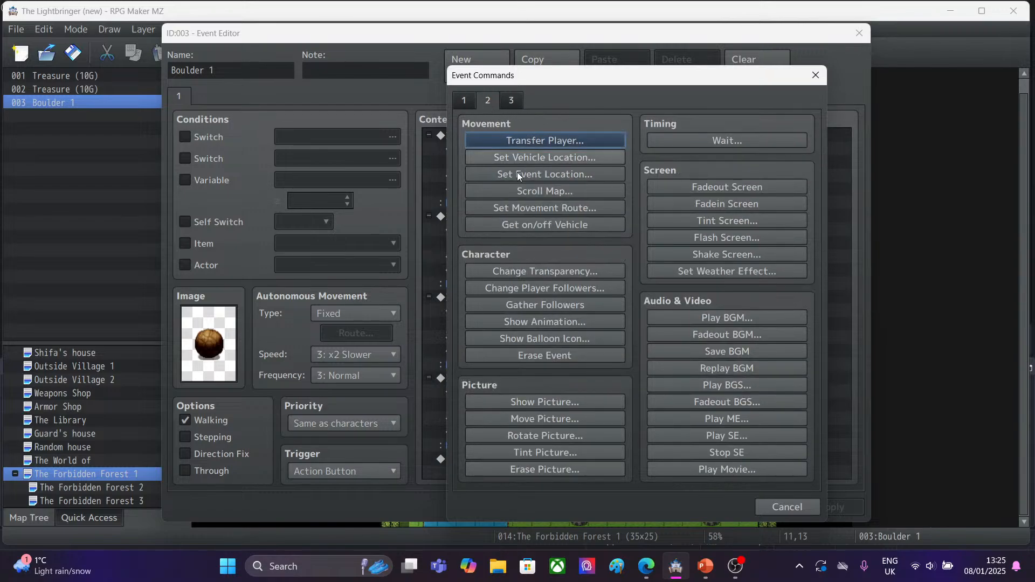
pyautogui.click(518, 208)
pyautogui.click(431, 158)
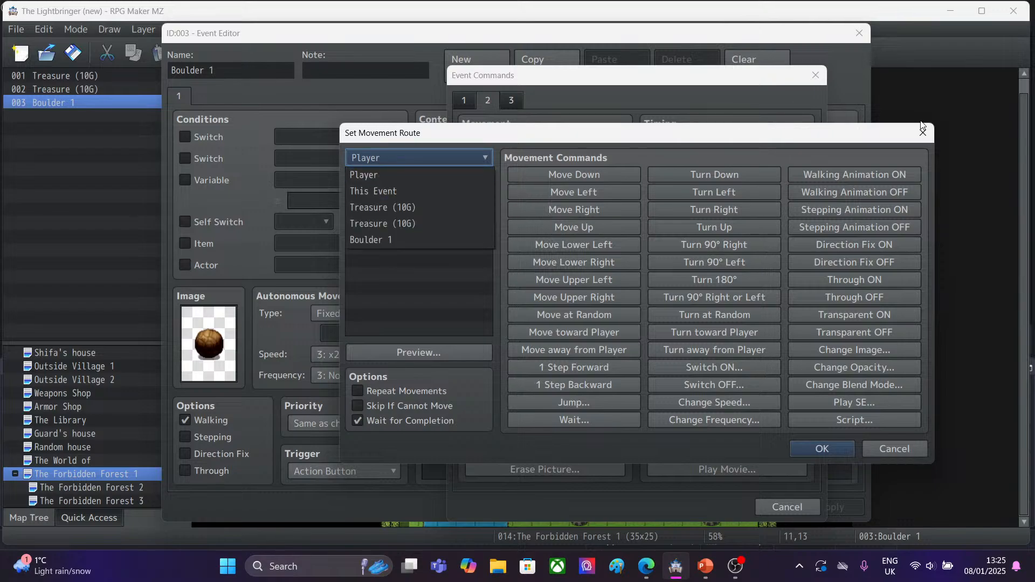
pyautogui.click(923, 134)
pyautogui.click(923, 133)
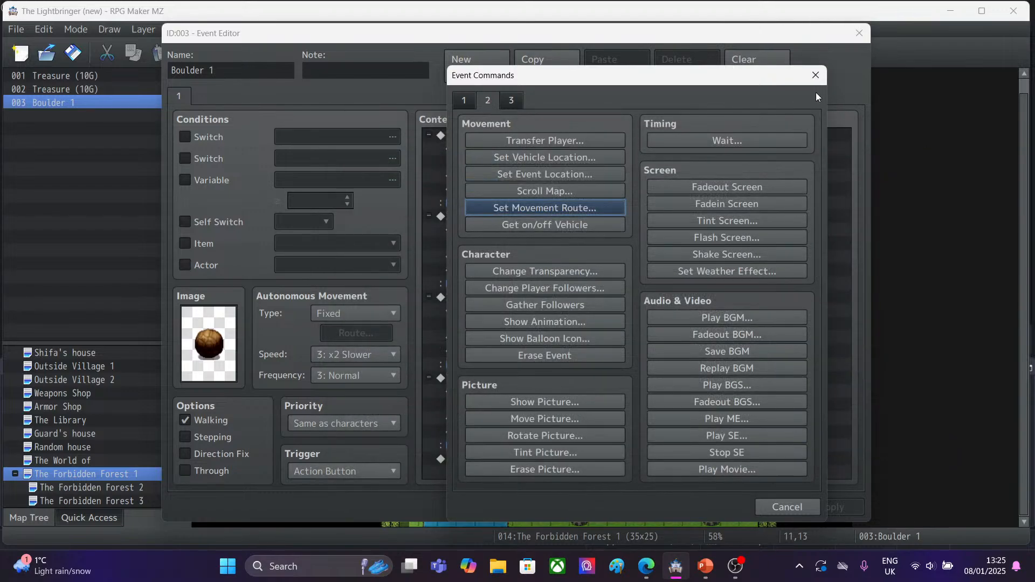
pyautogui.click(815, 75)
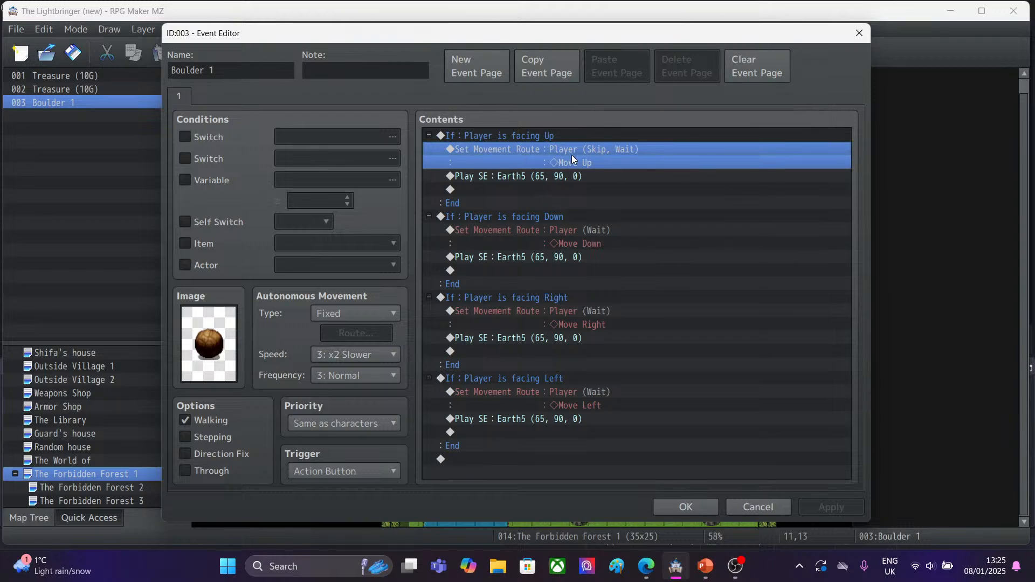
# Insert a Set Movement Route with Move Up for This Event in the facing-Up branch, above the Player's route.
pyautogui.click(476, 138)
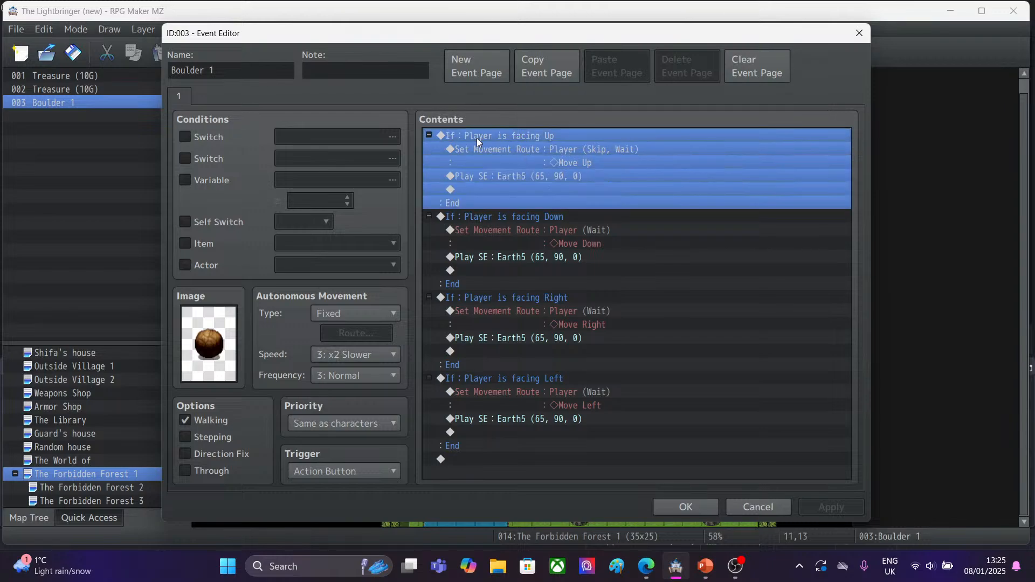
pyautogui.click(508, 147)
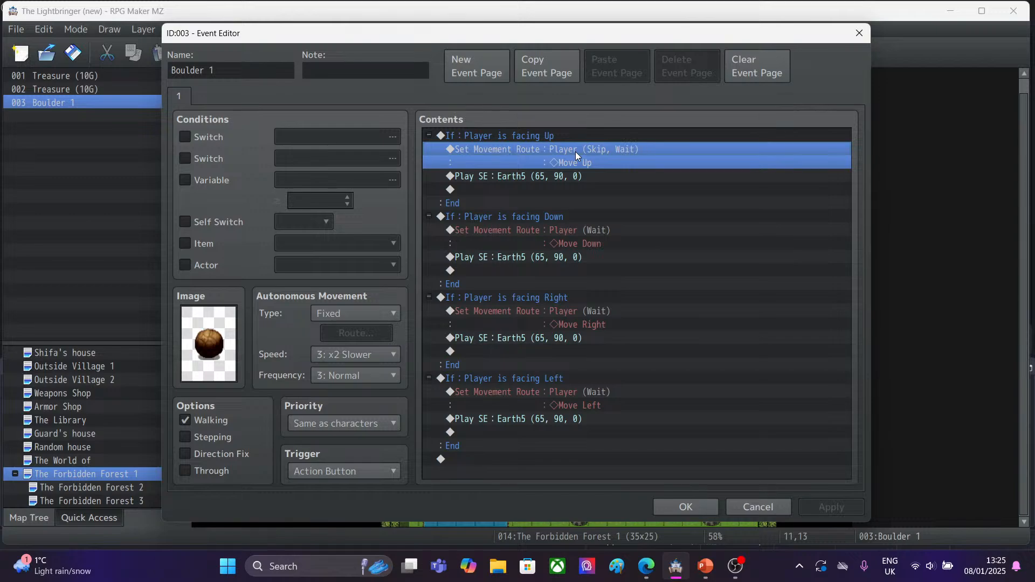
pyautogui.press('Insert')
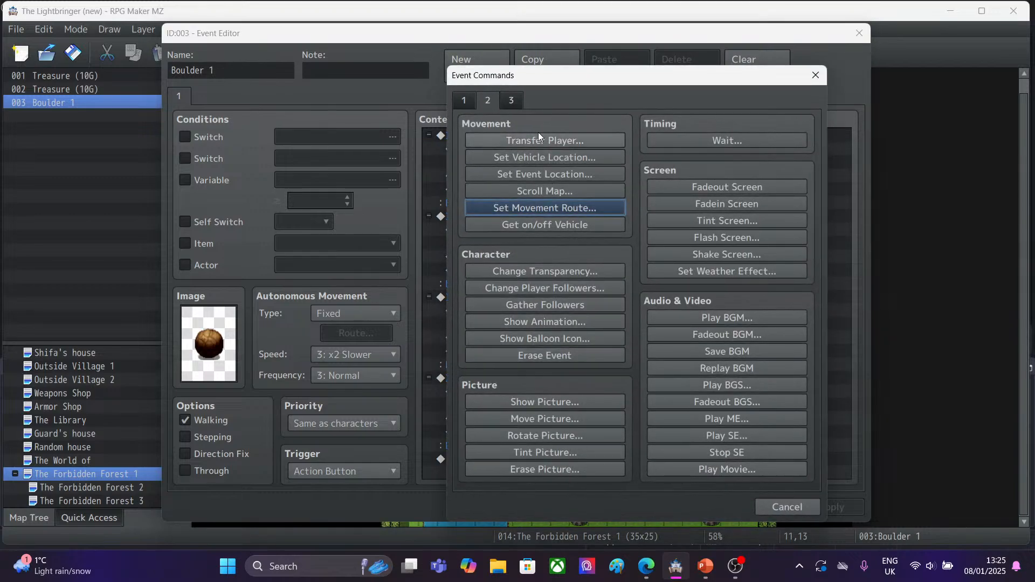
pyautogui.click(513, 101)
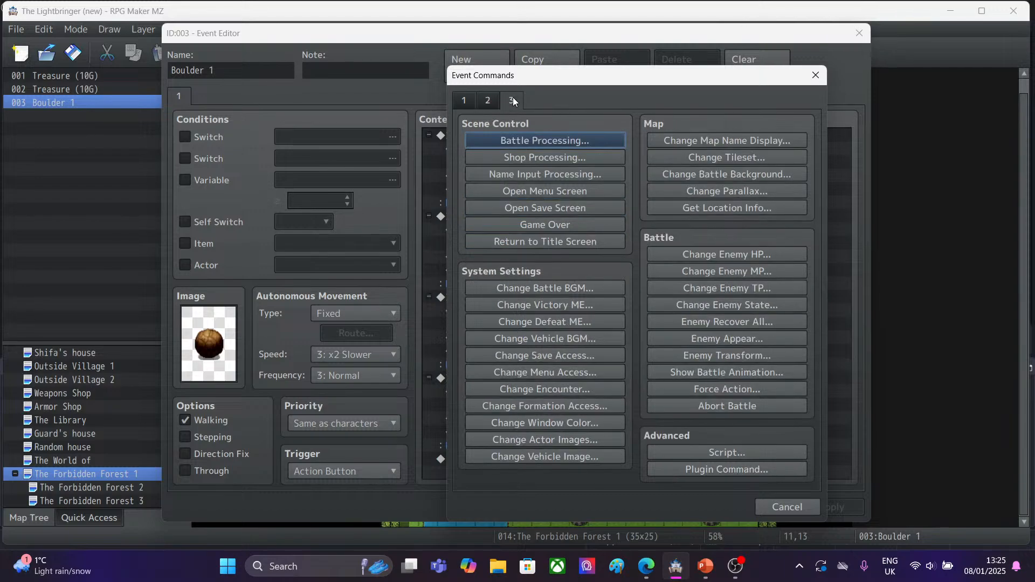
pyautogui.click(477, 105)
pyautogui.click(461, 103)
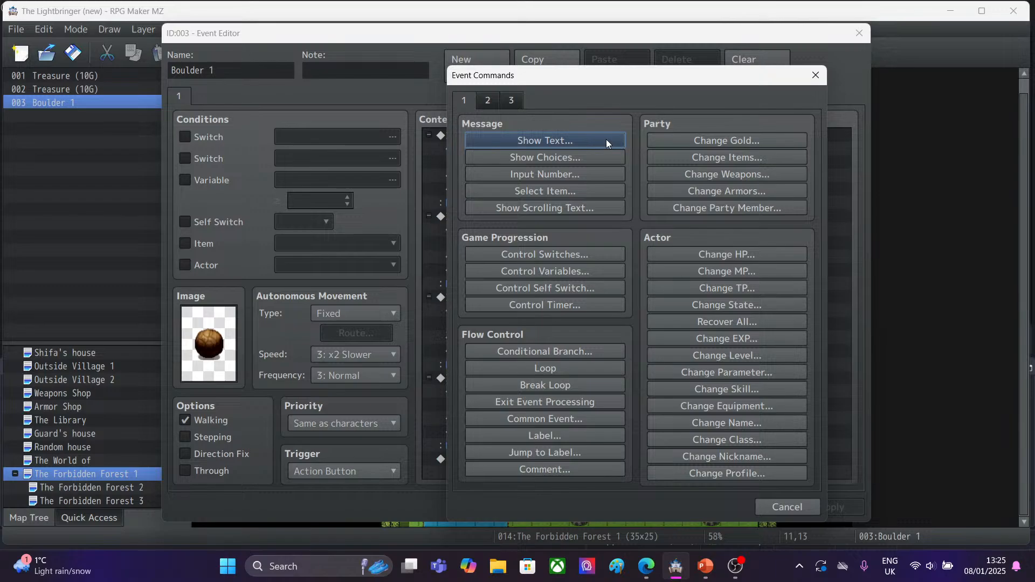
pyautogui.click(488, 102)
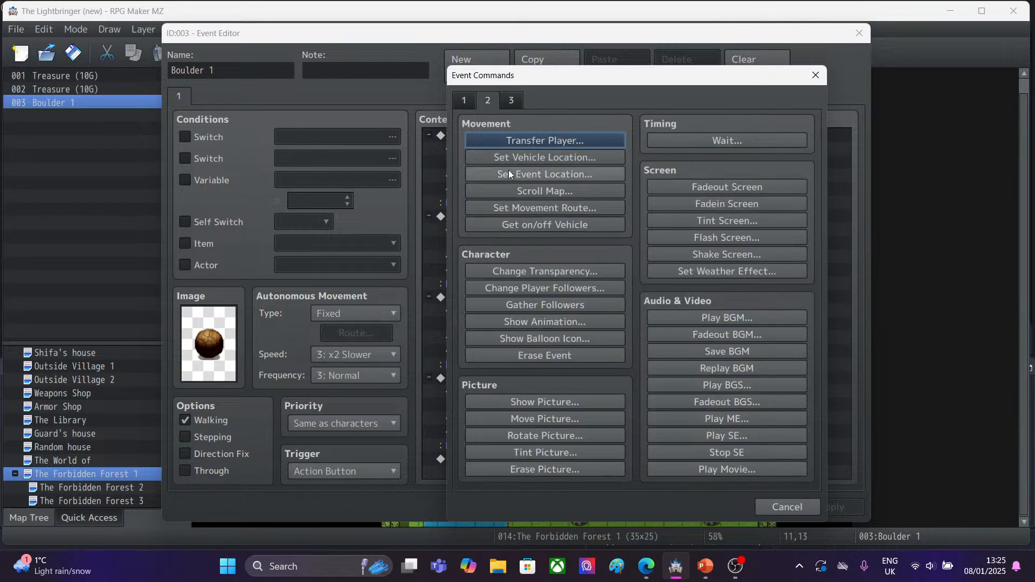
pyautogui.click(507, 213)
pyautogui.click(400, 159)
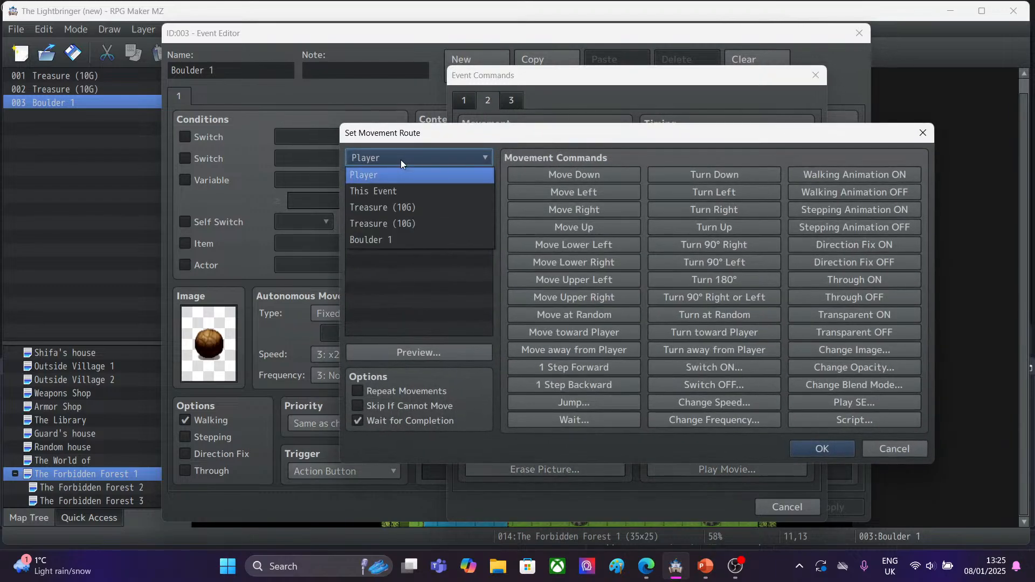
pyautogui.click(394, 192)
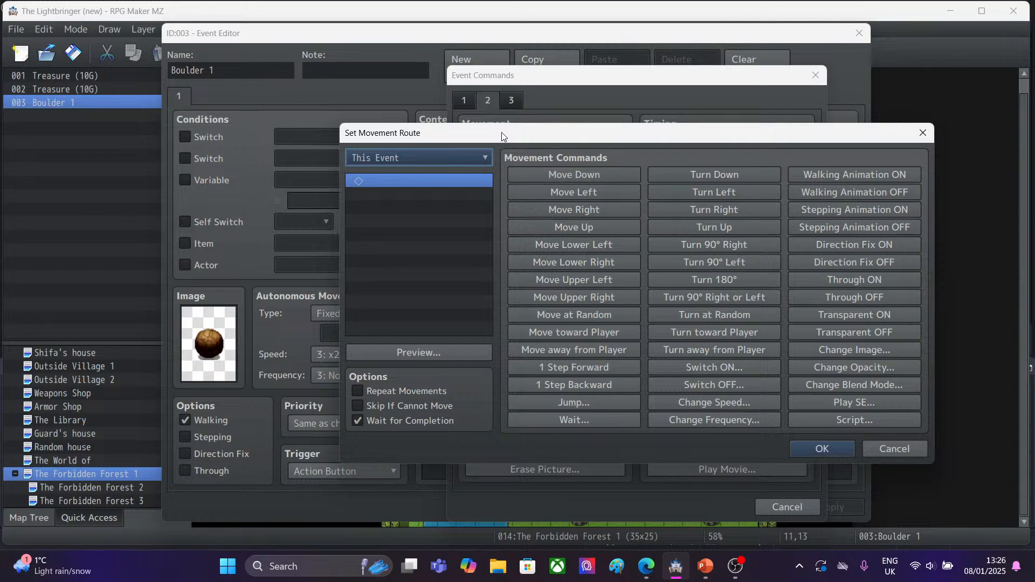
pyautogui.moveTo(502, 135); pyautogui.dragTo(508, 195)
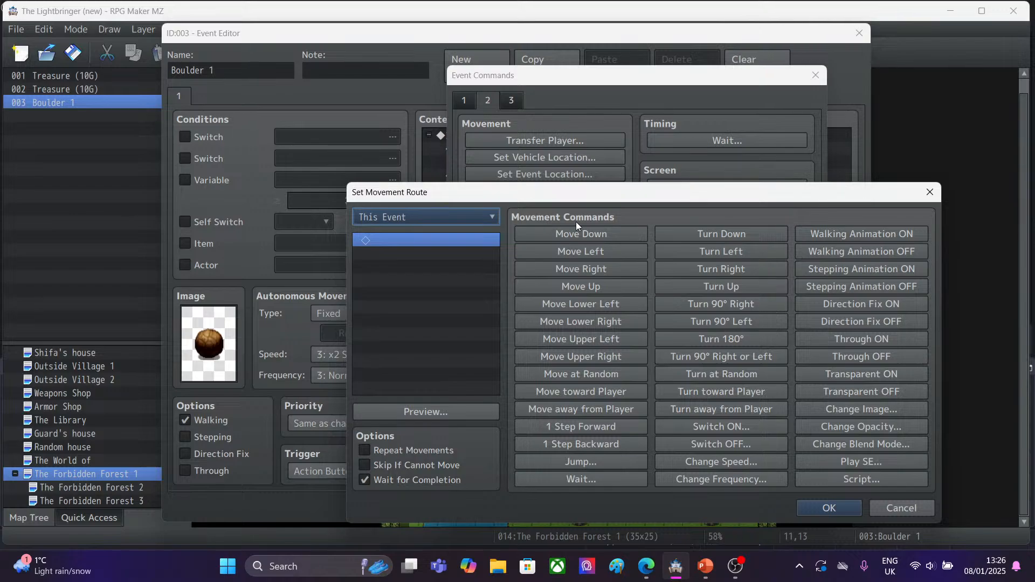
pyautogui.click(602, 284)
pyautogui.click(825, 509)
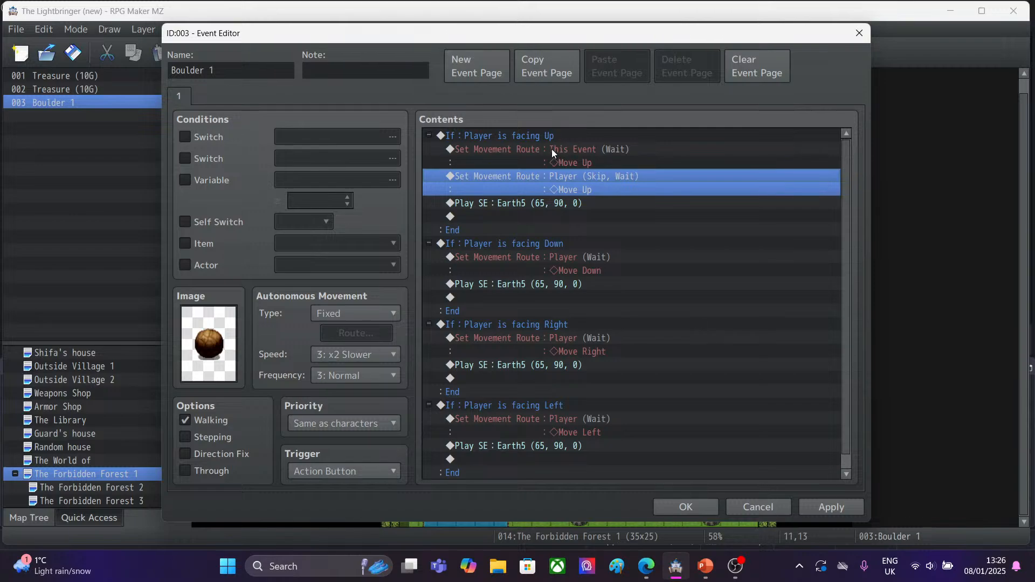
# Delete the This Event movement route just added to the facing-Up branch.
pyautogui.click(551, 149)
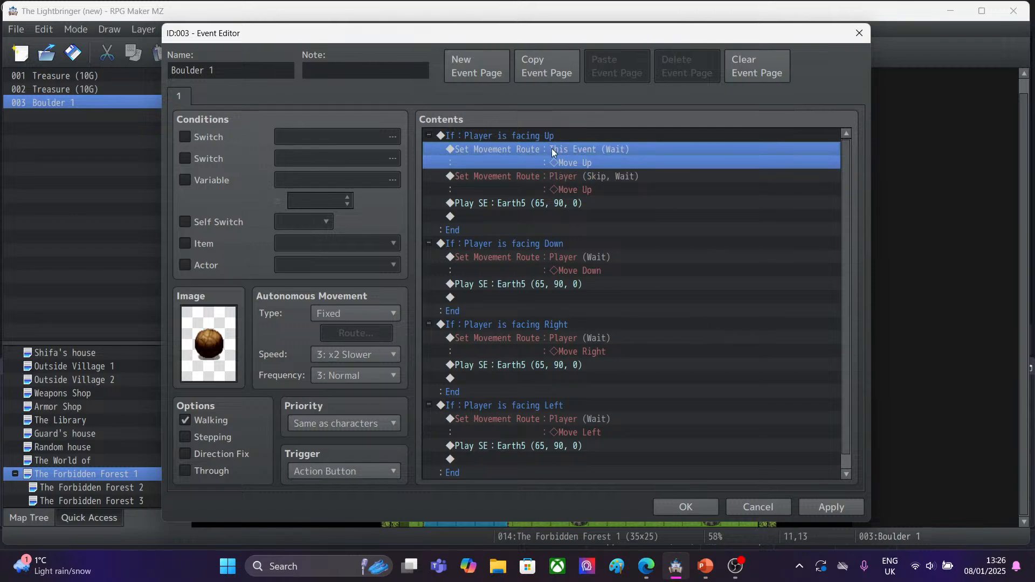
pyautogui.press('Delete')
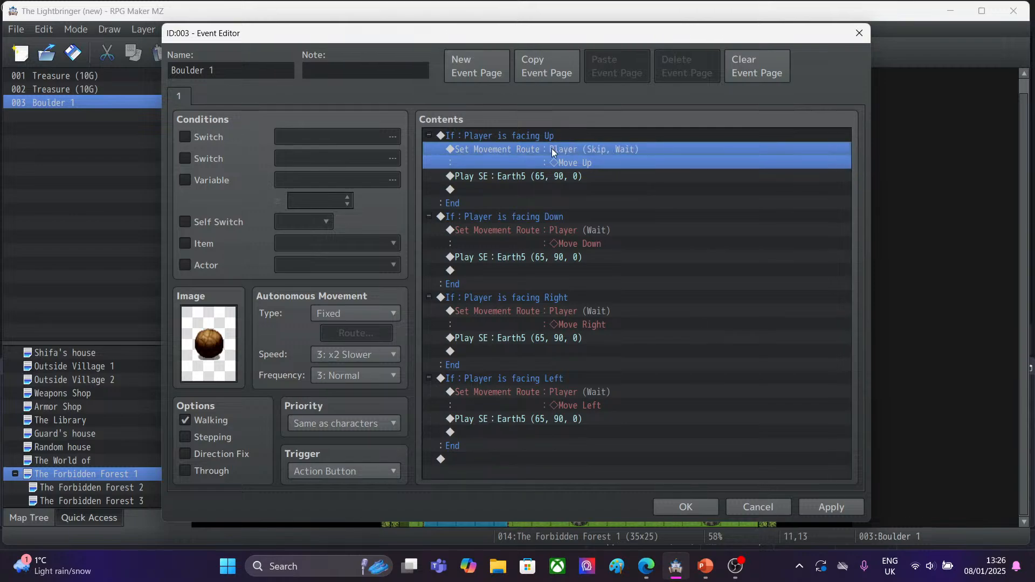
pyautogui.click(567, 235)
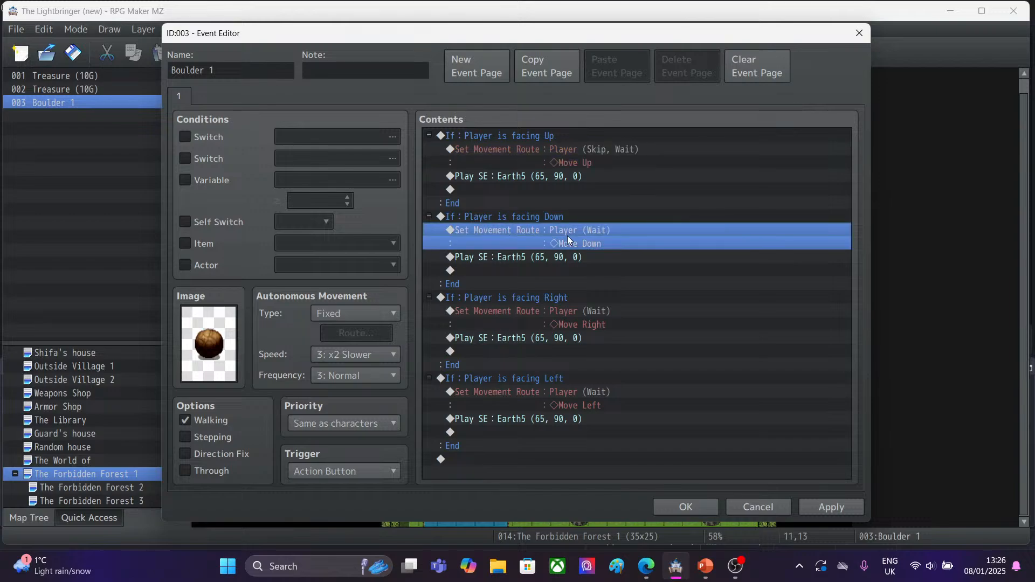
pyautogui.doubleClick(565, 149)
pyautogui.click(565, 150)
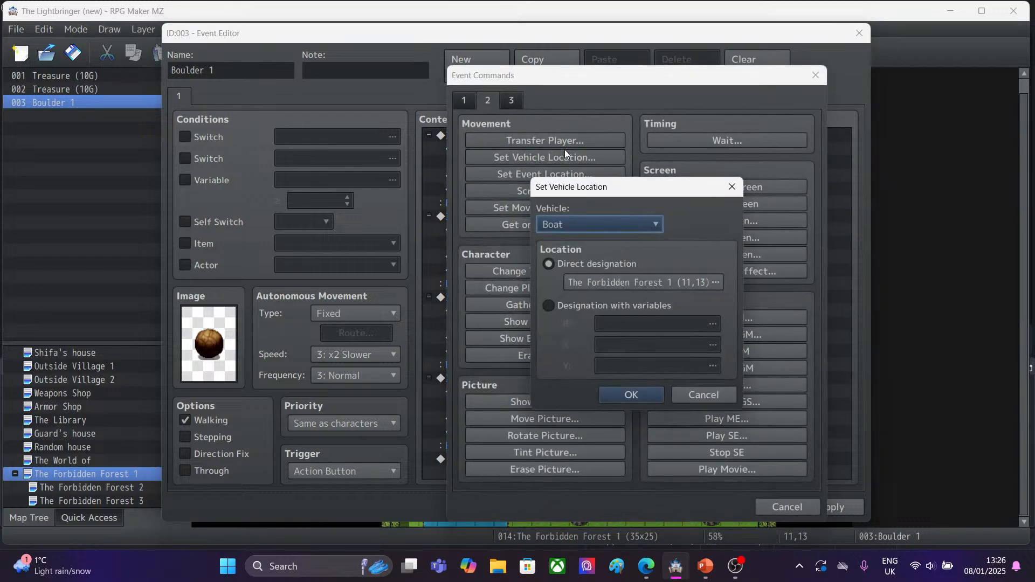
pyautogui.click(730, 187)
pyautogui.click(816, 75)
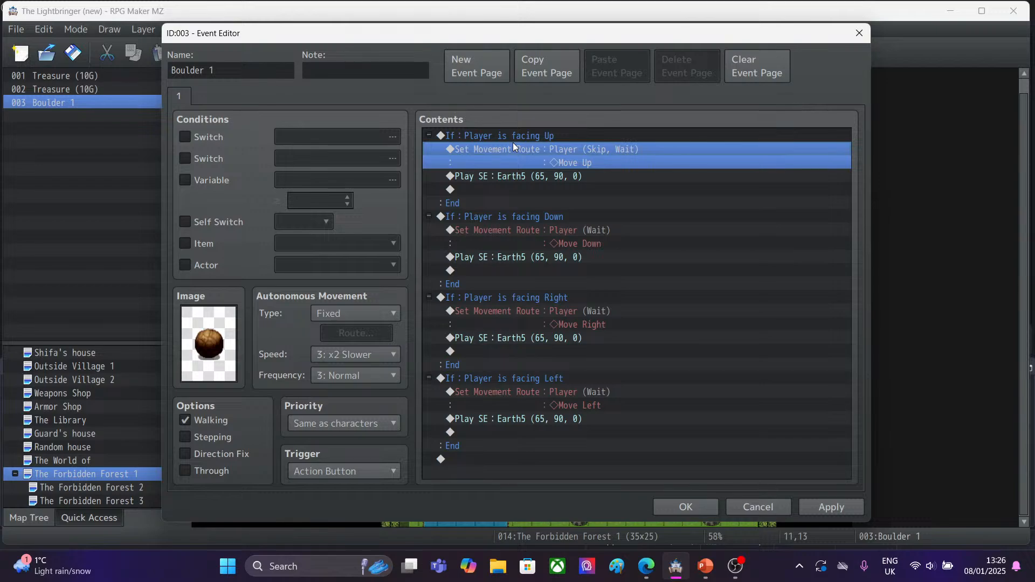
# Delete the Player's Set Movement Route commands from the facing-Up, Down, Right and Left branches.
pyautogui.press('Delete')
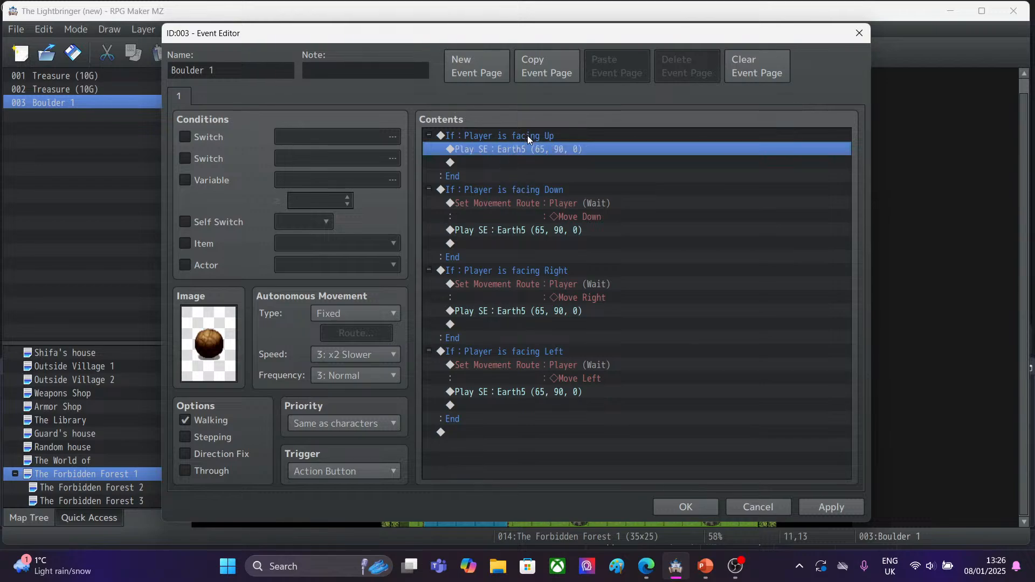
pyautogui.click(522, 203)
pyautogui.press('Delete')
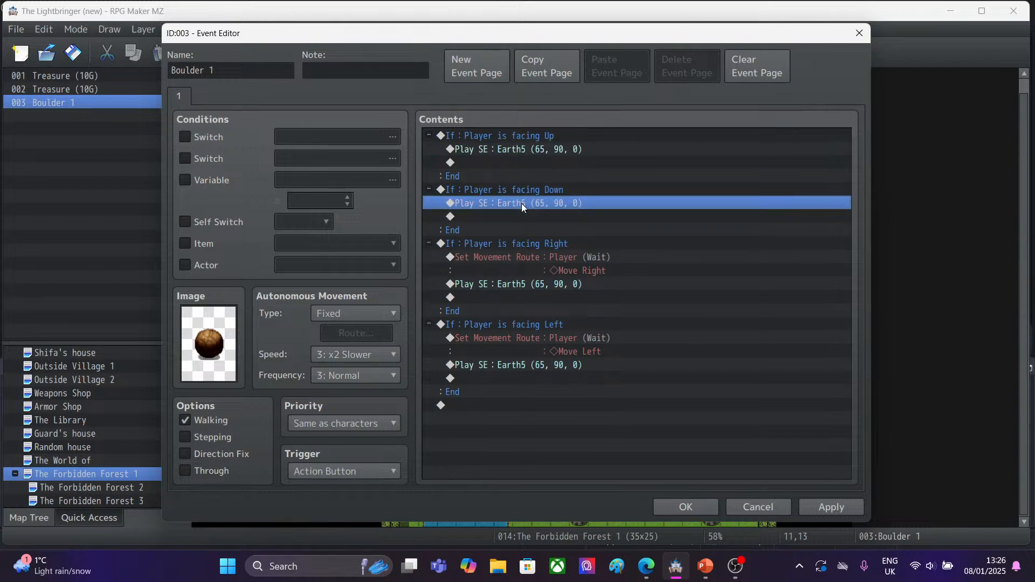
pyautogui.click(516, 260)
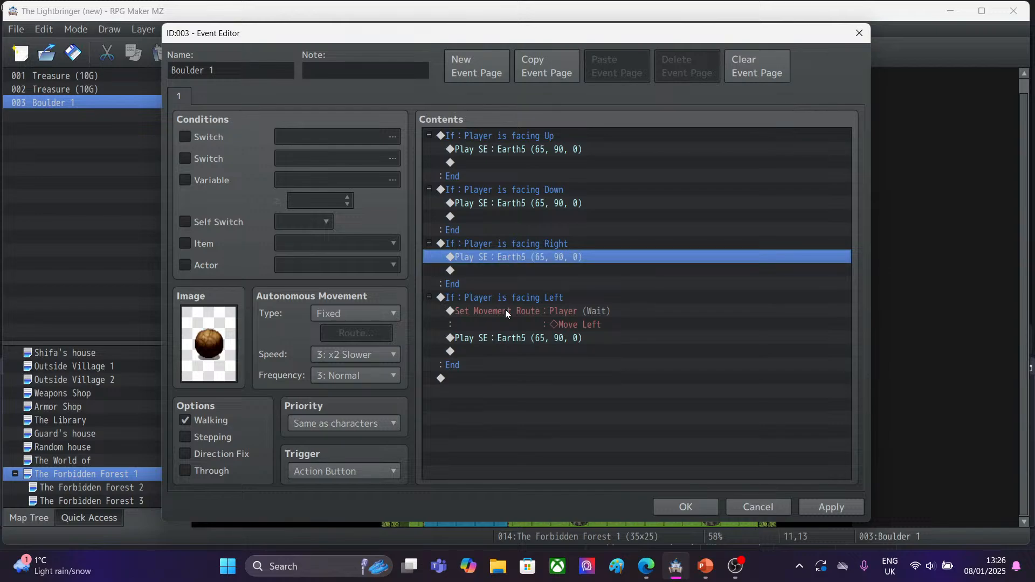
pyautogui.click(505, 311)
pyautogui.press('Delete')
# Insert a Set Movement Route above the facing-Up branch that makes This Event Move Up, with Skip If Cannot Move enabled.
pyautogui.click(493, 137)
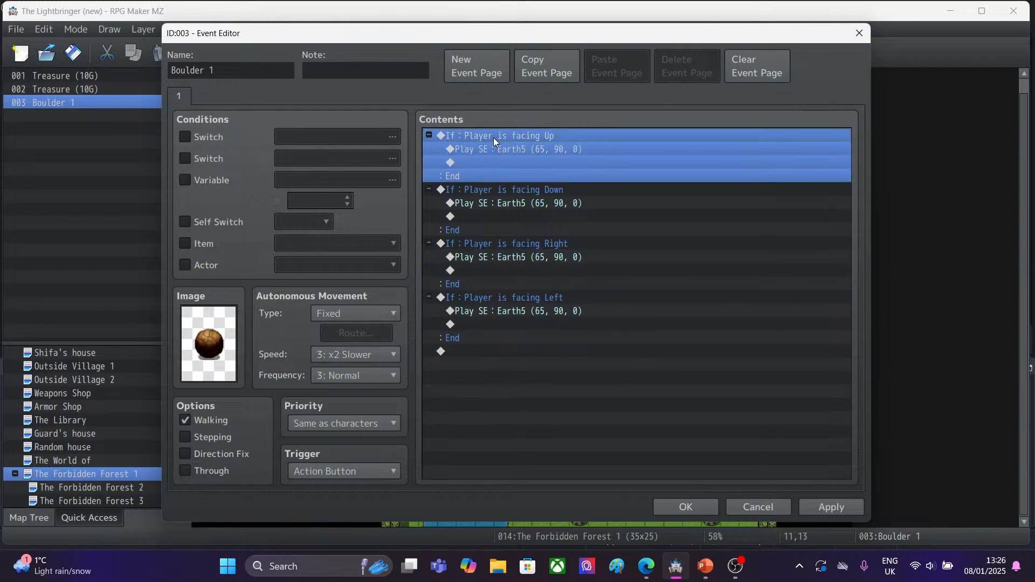
pyautogui.press('Insert')
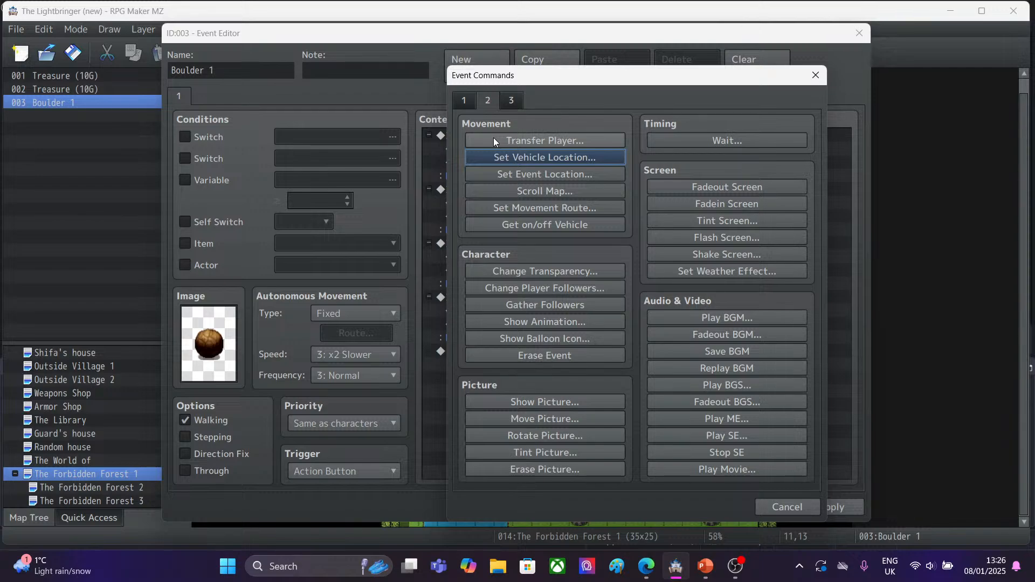
pyautogui.click(507, 206)
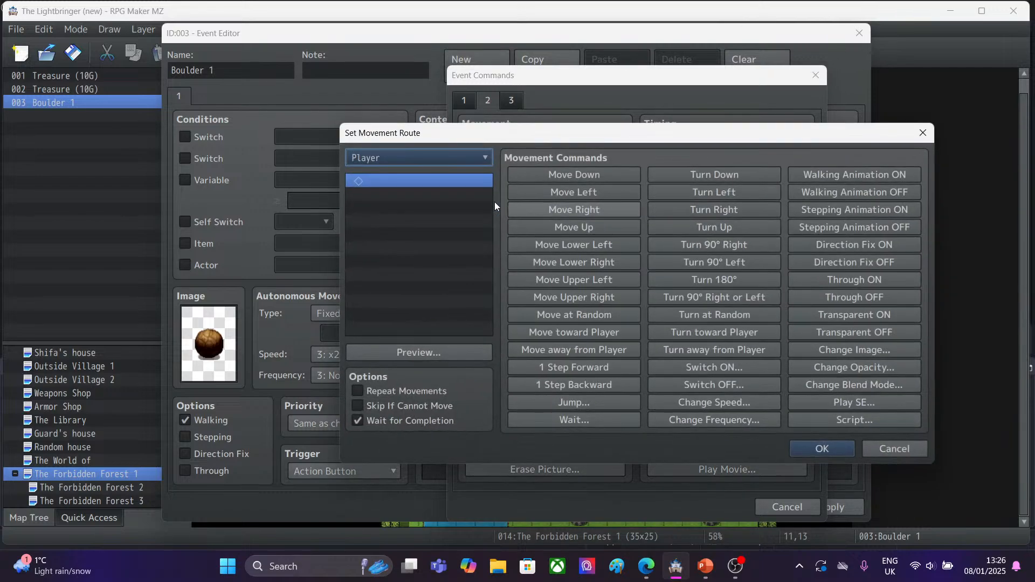
pyautogui.click(371, 155)
pyautogui.click(376, 192)
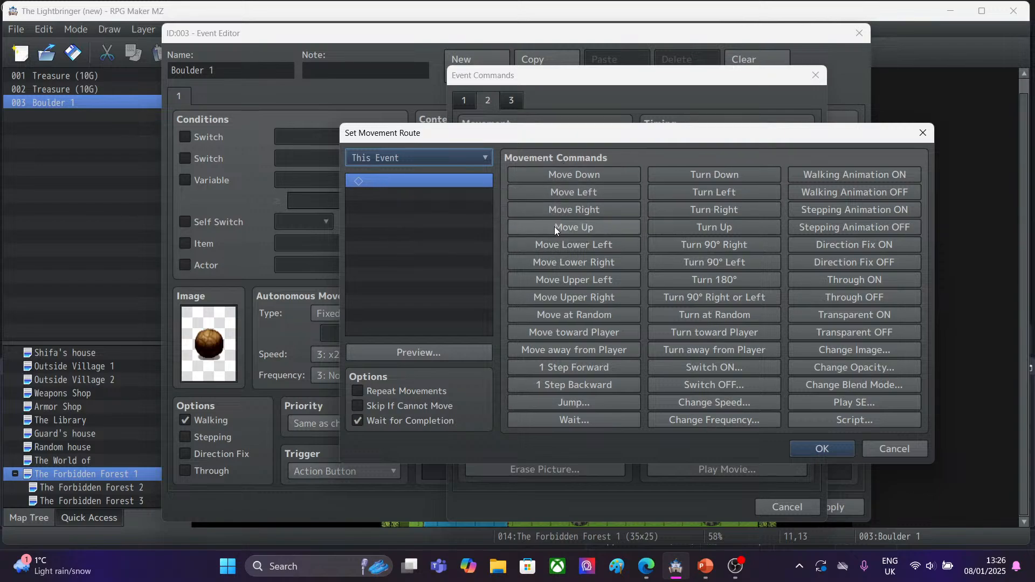
pyautogui.click(555, 227)
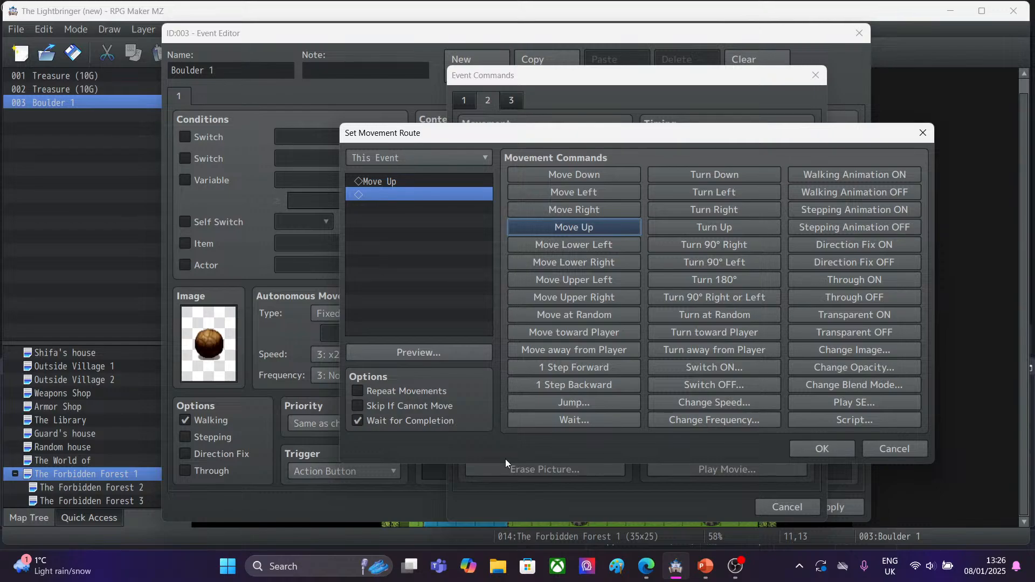
pyautogui.click(356, 406)
pyautogui.click(802, 447)
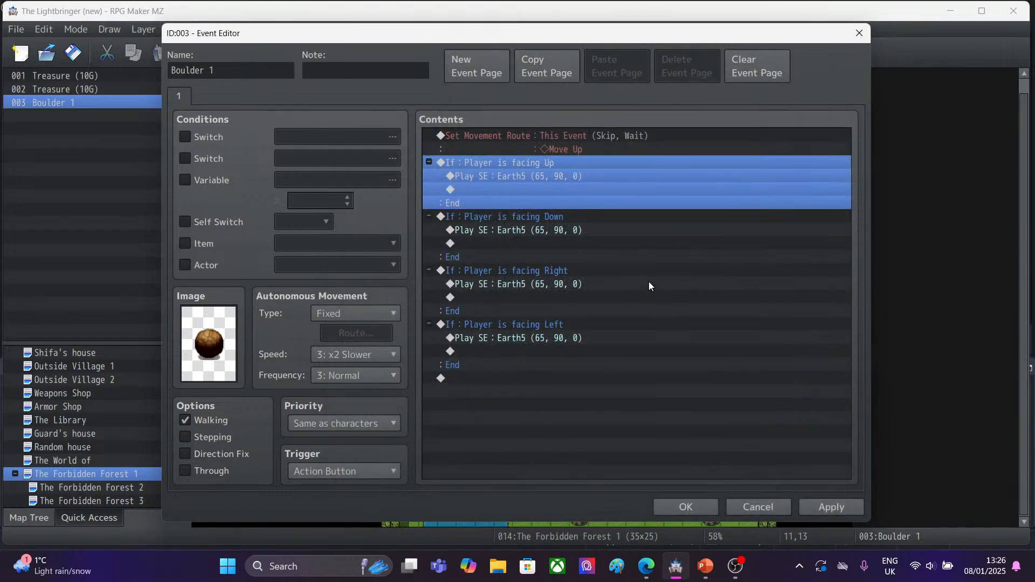
# Move the This Event movement route into the facing-Up branch, directly above its Play SE command.
pyautogui.click(462, 135)
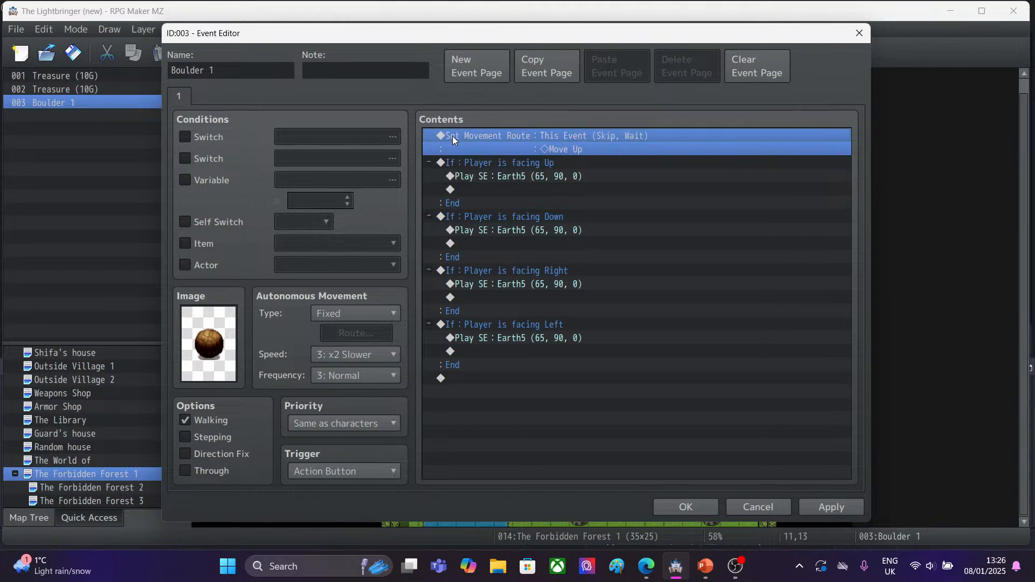
pyautogui.keyDown('ctrl'); pyautogui.click(454, 175); pyautogui.keyUp('ctrl')
pyautogui.hotkey('ctrl', 'x')
pyautogui.hotkey('ctrl', 'v')
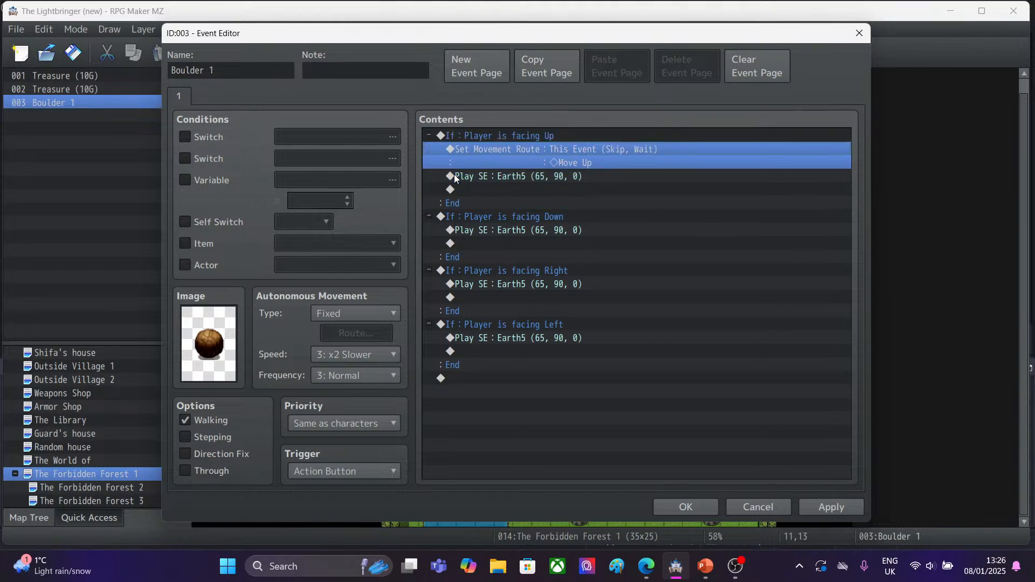
# Insert a Set Movement Route above the facing-Down branch that makes This Event Move Down, with Skip If Cannot Move enabled.
pyautogui.click(617, 189)
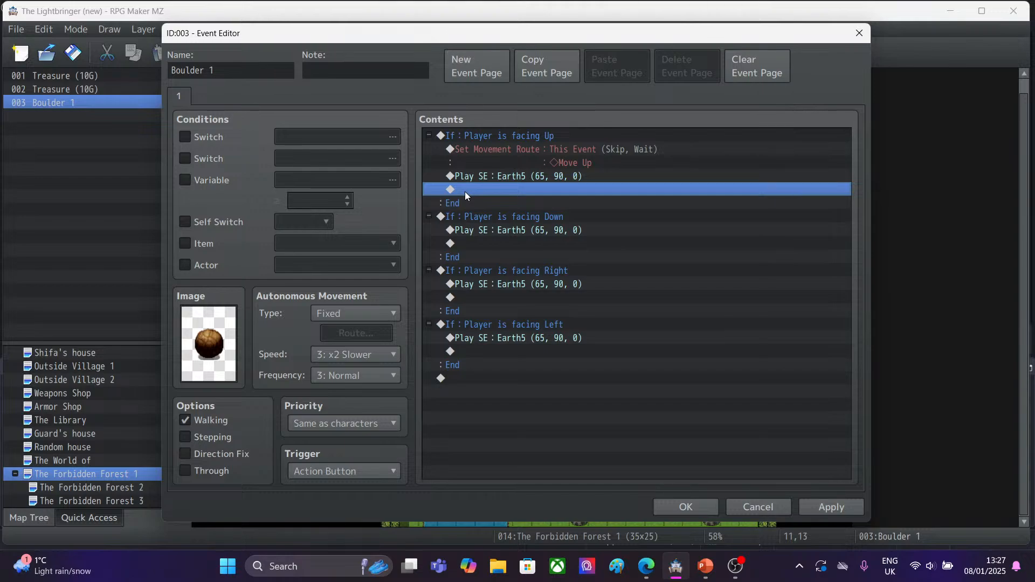
pyautogui.click(490, 216)
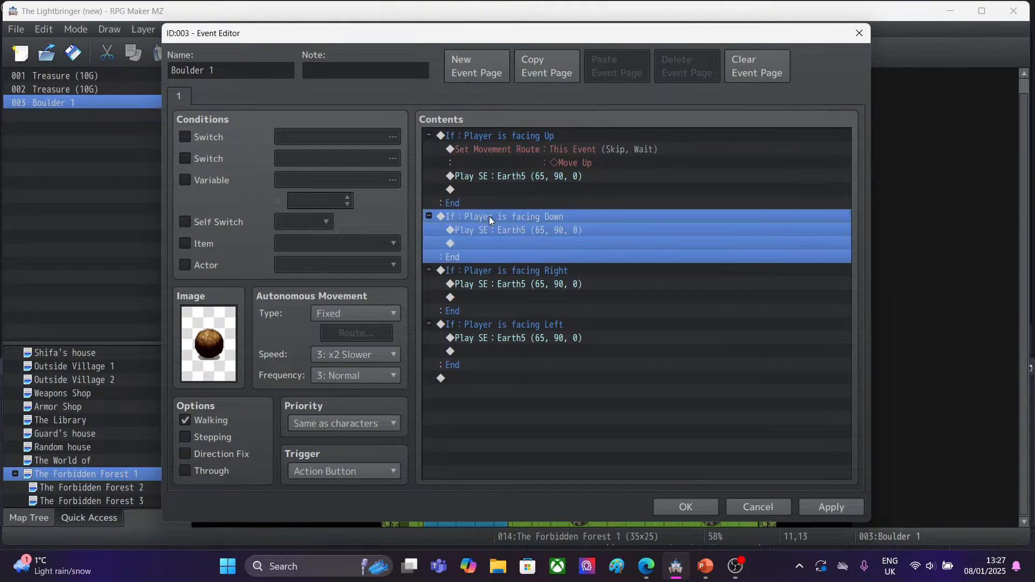
pyautogui.click(484, 150)
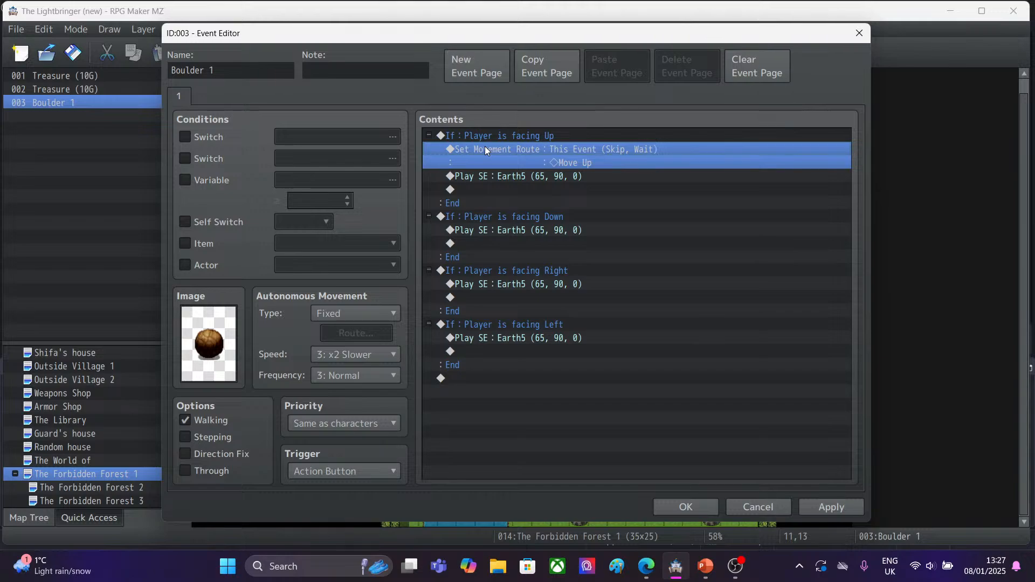
pyautogui.click(476, 217)
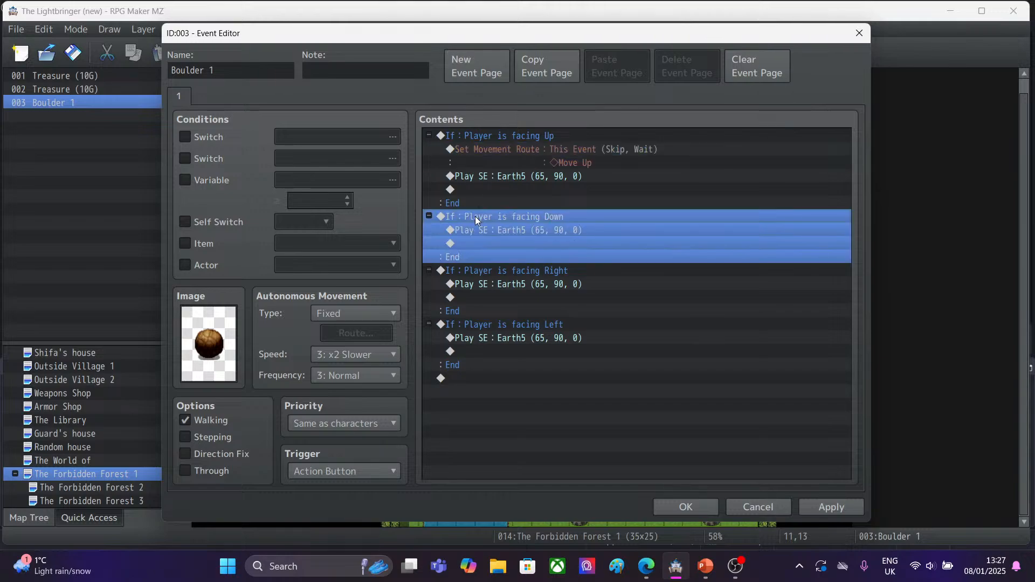
pyautogui.press('Insert')
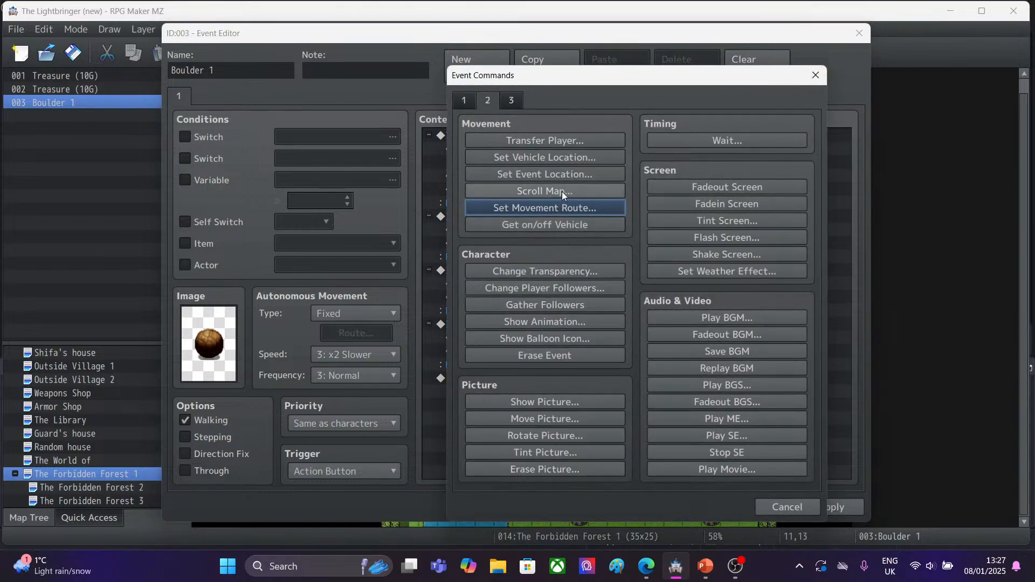
pyautogui.click(554, 208)
pyautogui.click(419, 158)
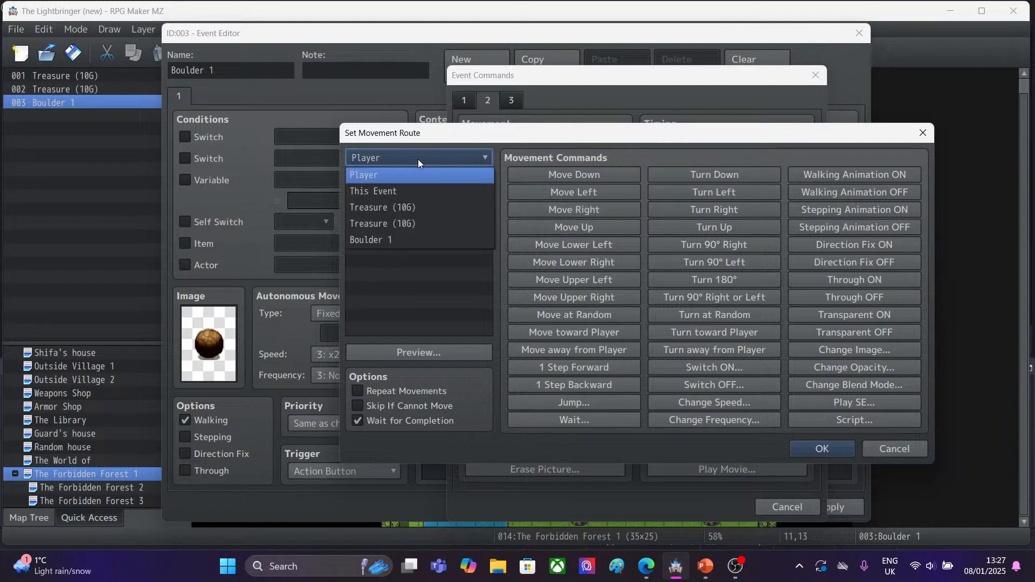
pyautogui.click(399, 191)
pyautogui.click(595, 174)
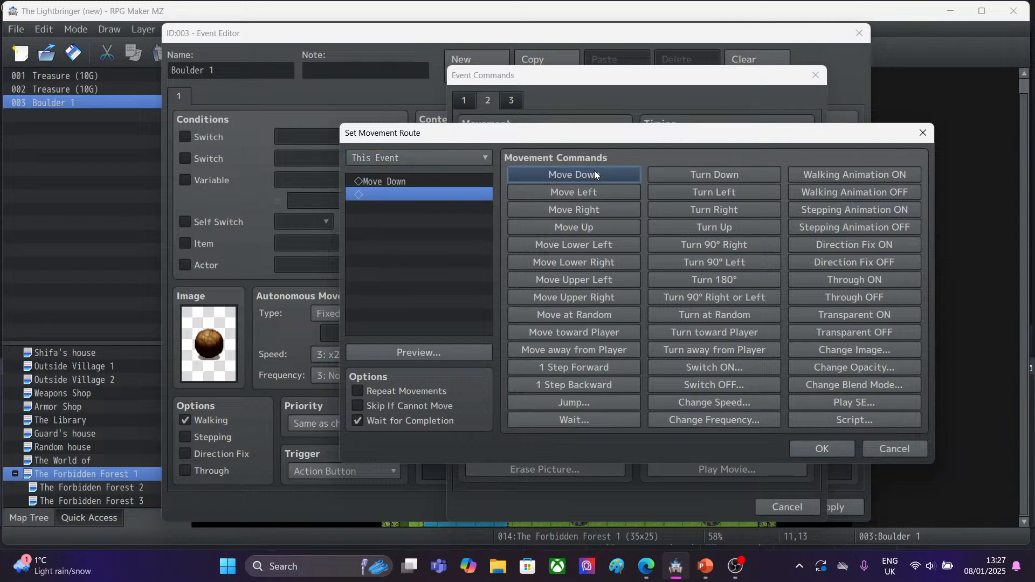
pyautogui.click(360, 408)
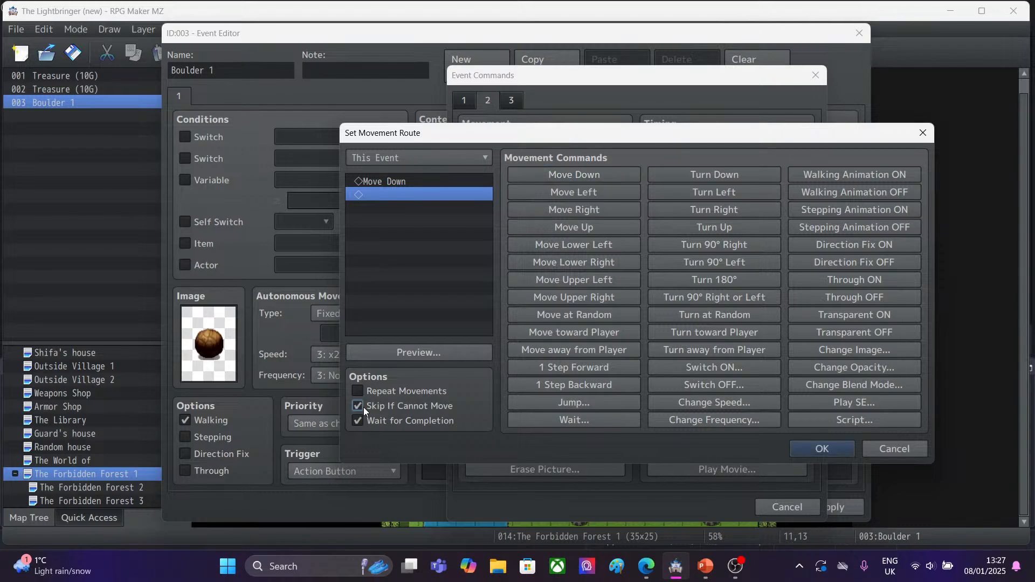
pyautogui.click(812, 446)
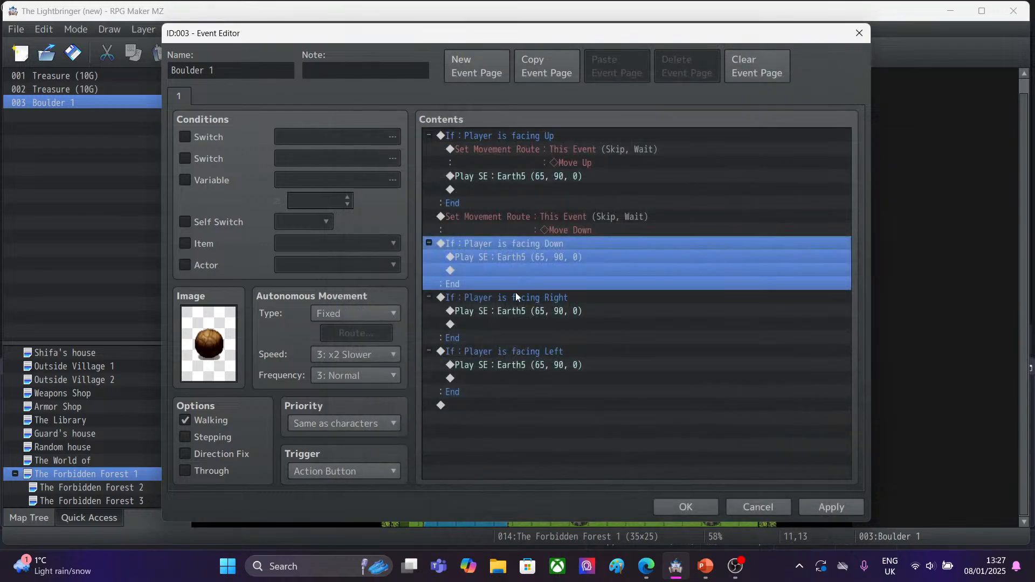
# Move the This Event Move Down route into the facing-Down branch, directly above its Play SE command.
pyautogui.click(494, 218)
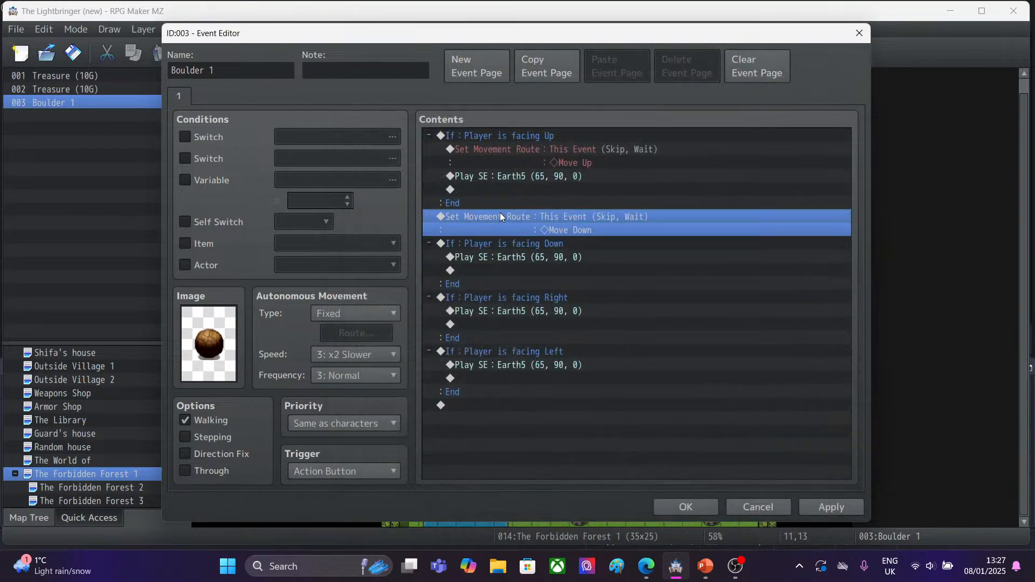
pyautogui.moveTo(500, 212); pyautogui.dragTo(500, 245)
pyautogui.click(487, 246)
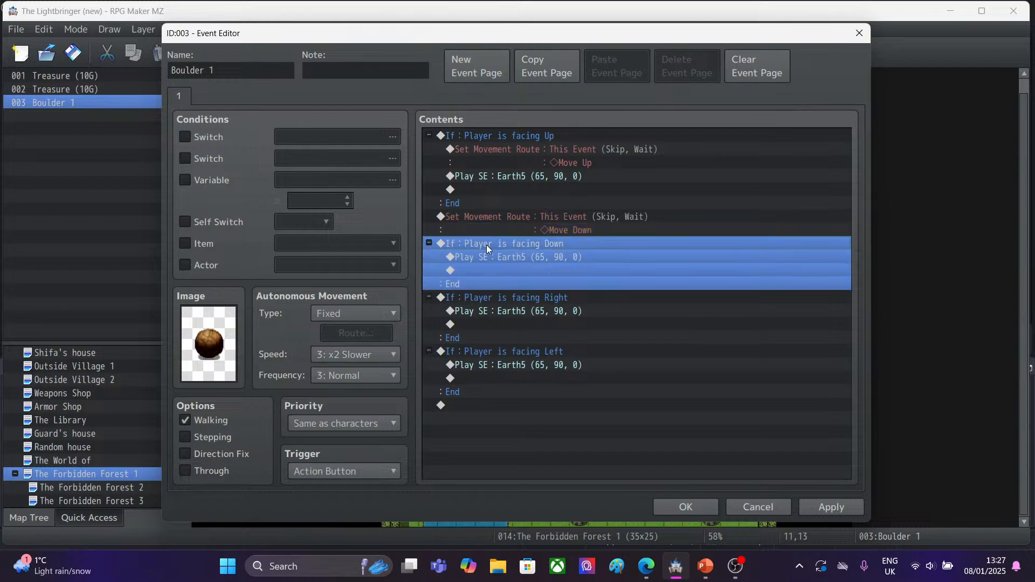
pyautogui.moveTo(477, 212); pyautogui.dragTo(477, 260)
pyautogui.click(629, 275)
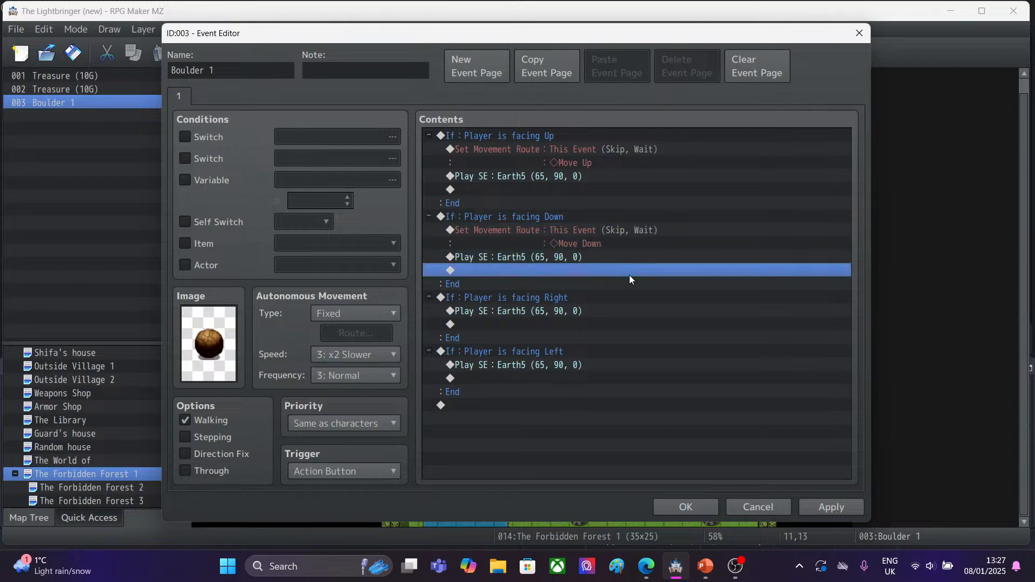
# Insert a Set Movement Route above the facing-Right branch that makes This Event Move Right.
pyautogui.click(476, 296)
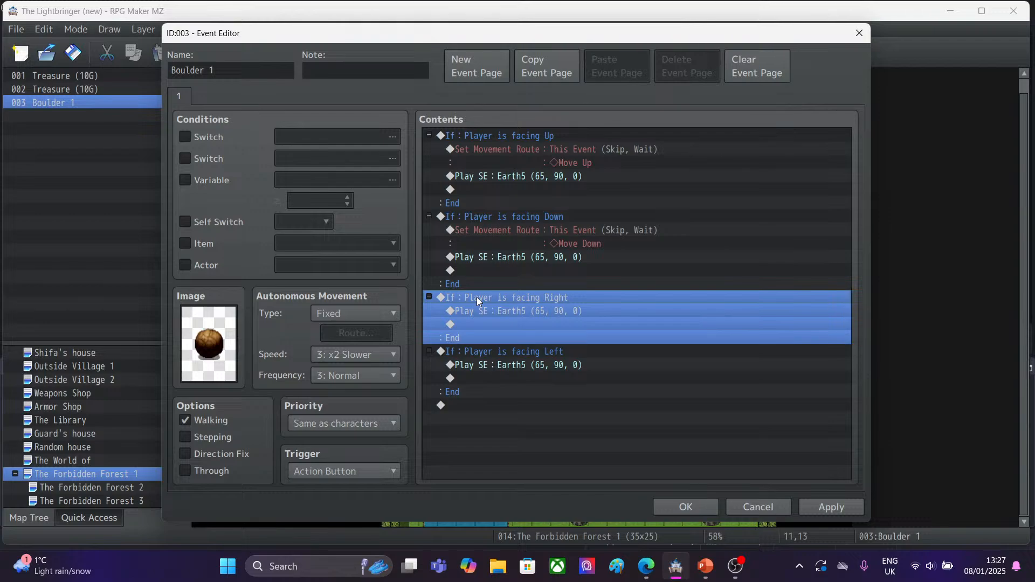
pyautogui.press('Insert')
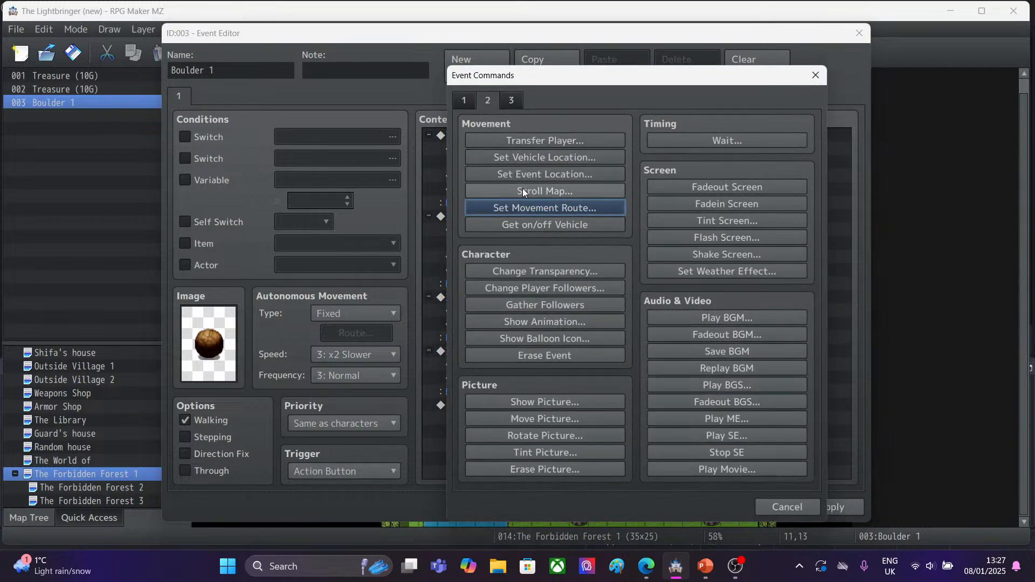
pyautogui.click(519, 207)
pyautogui.click(397, 159)
pyautogui.click(393, 190)
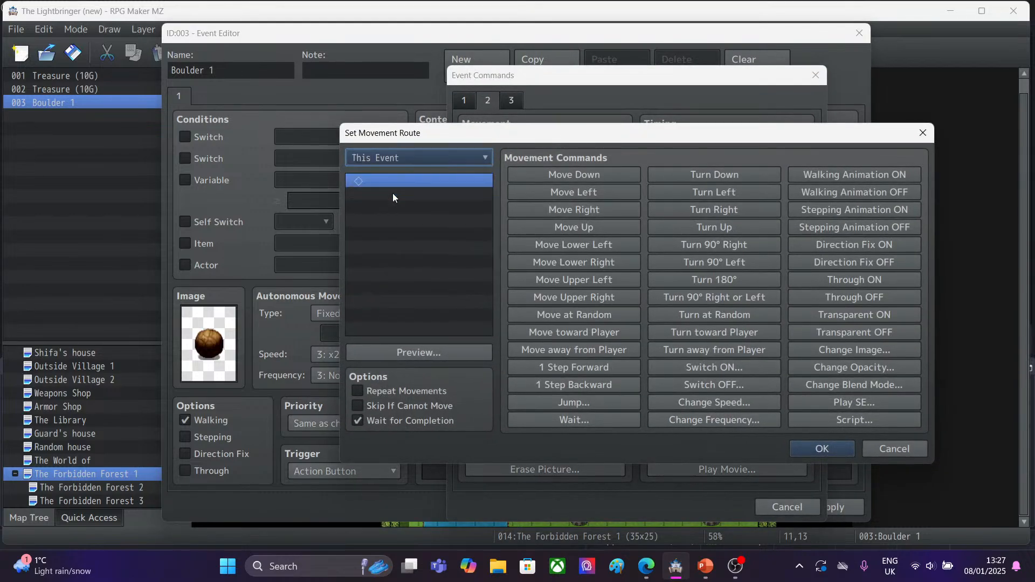
pyautogui.click(571, 209)
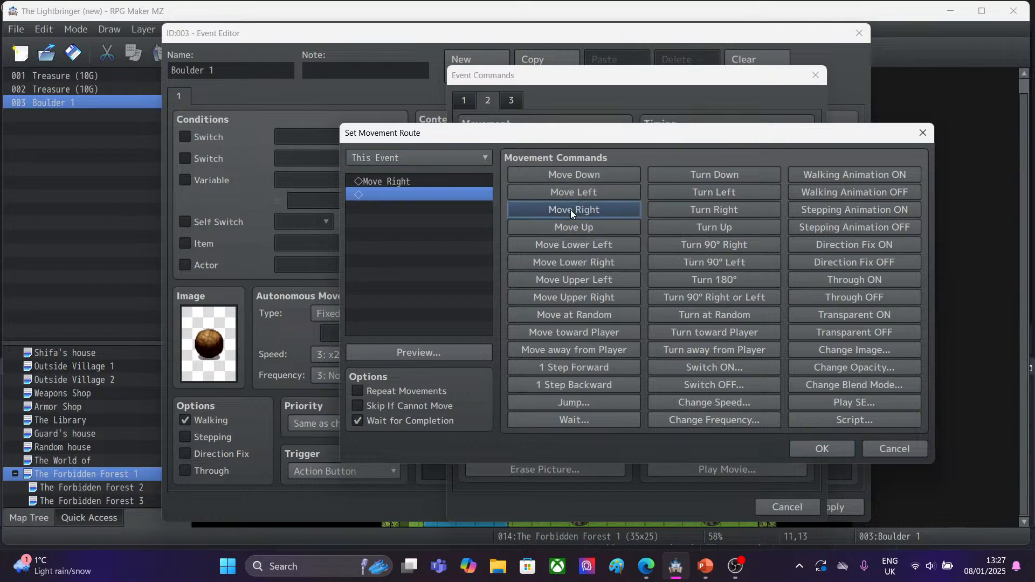
pyautogui.click(821, 448)
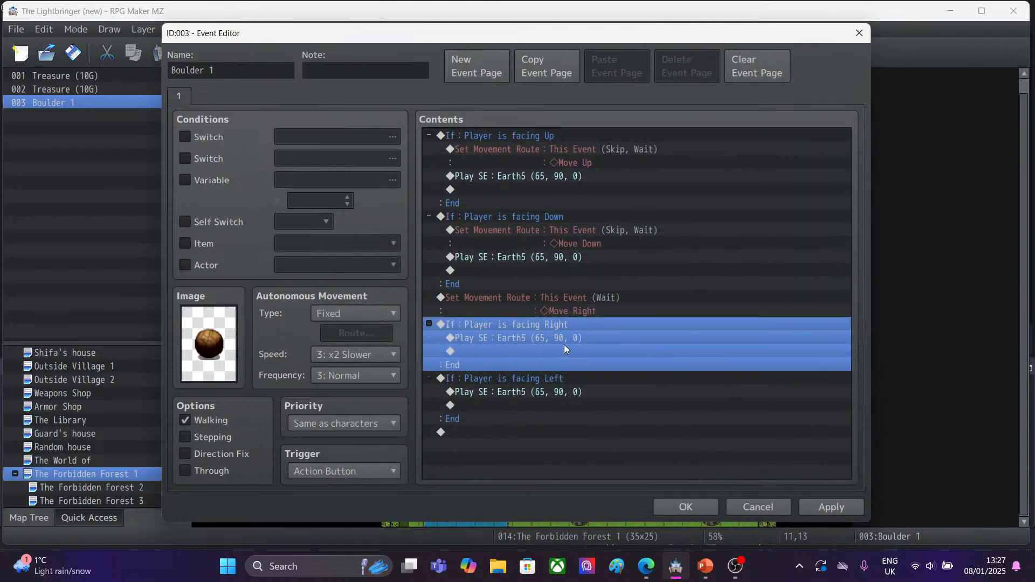
# Insert another Set Movement Route above the facing-Right branch that makes the Player Move Right, with Skip If Cannot Move enabled.
pyautogui.press('Insert')
pyautogui.click(523, 213)
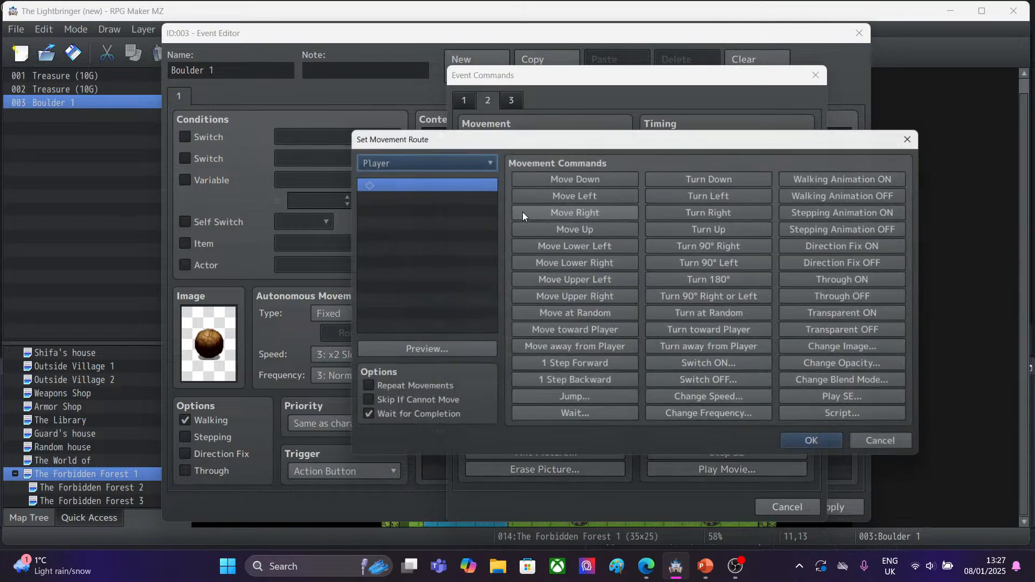
pyautogui.click(360, 410)
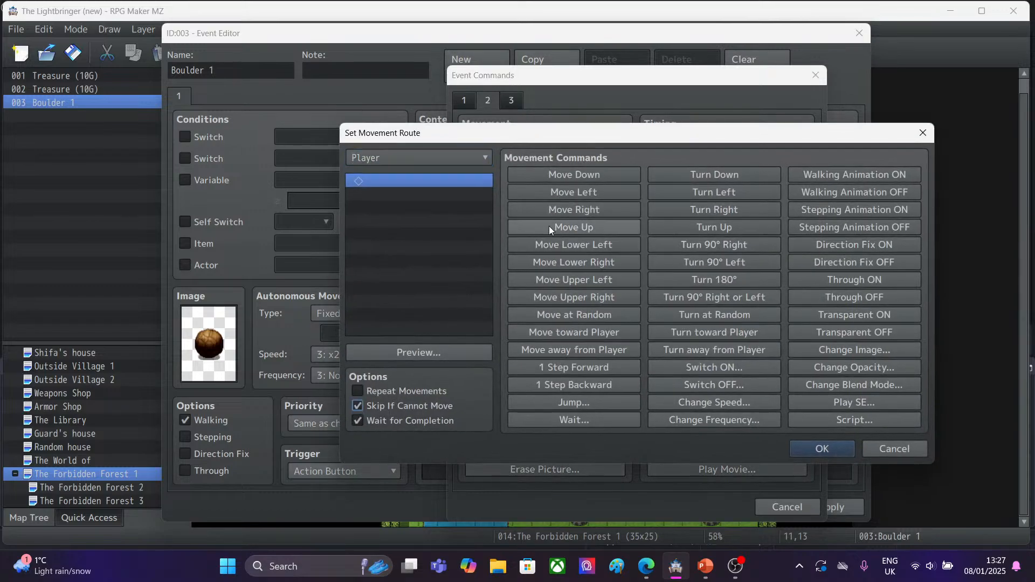
pyautogui.click(569, 211)
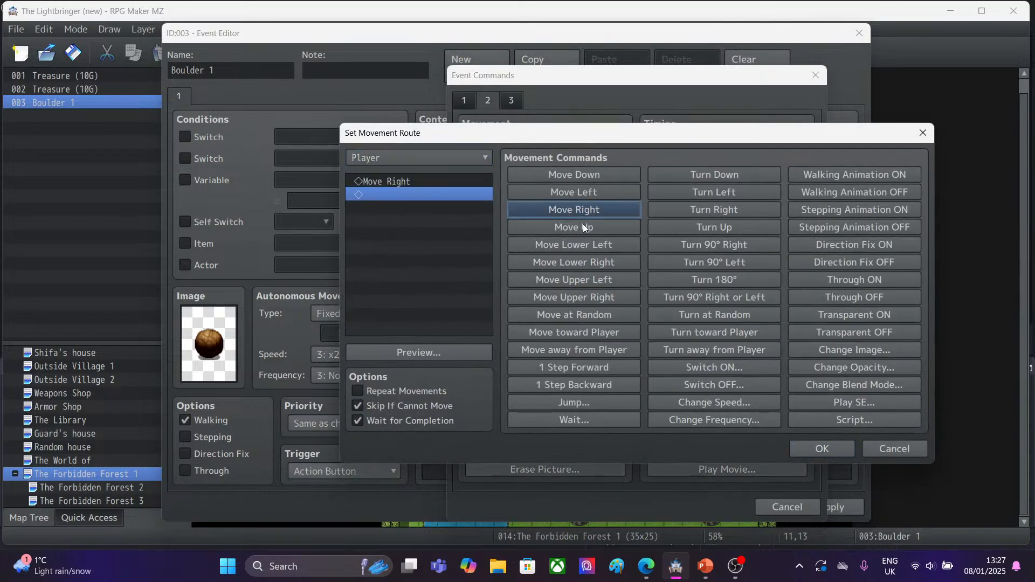
pyautogui.click(822, 449)
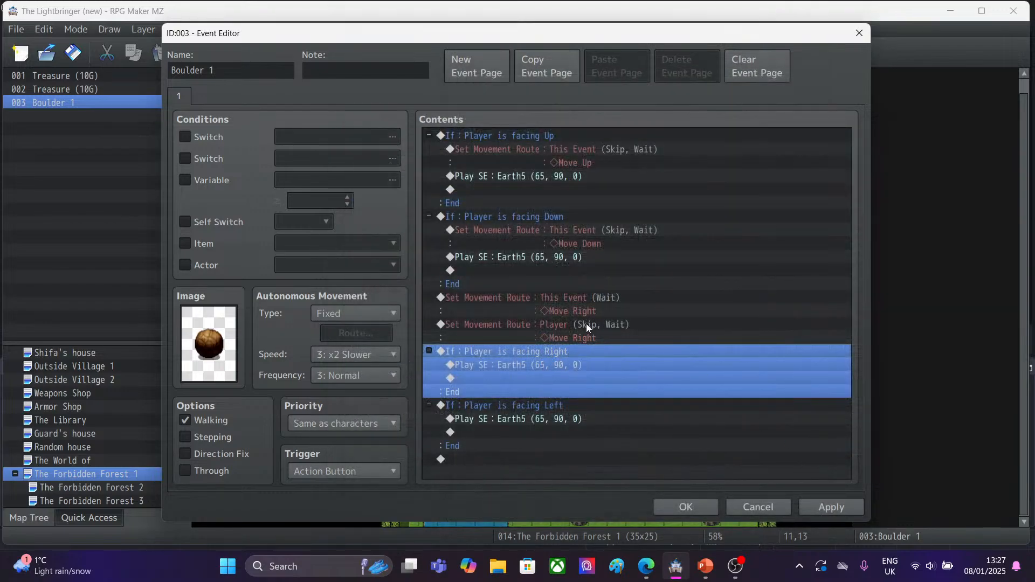
# Delete the This Event Move Right route and move the Player's Move Right route into the facing-Right branch, above its Play SE command.
pyautogui.click(494, 297)
pyautogui.press('Delete')
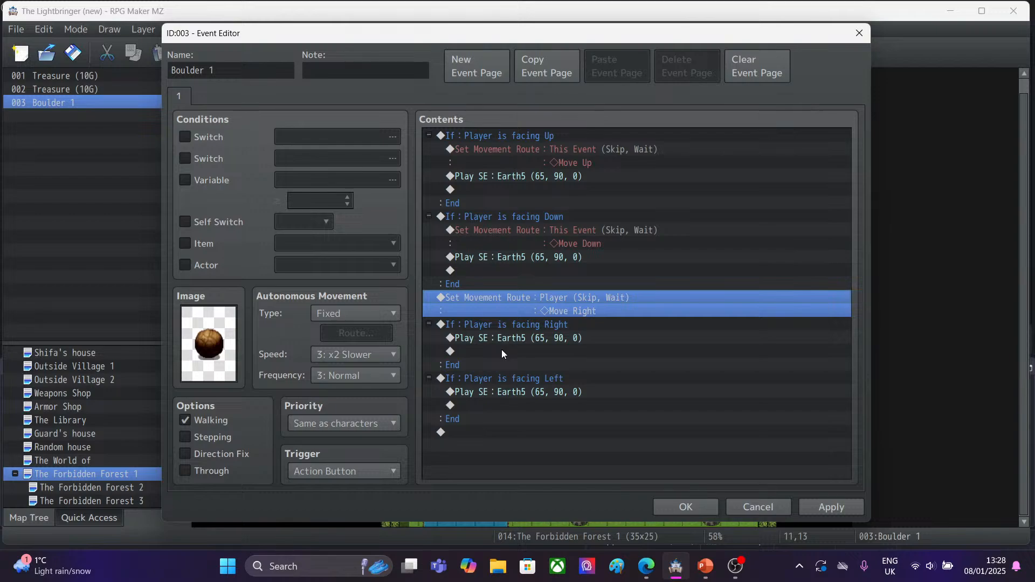
pyautogui.moveTo(461, 302); pyautogui.dragTo(474, 337)
pyautogui.click(607, 352)
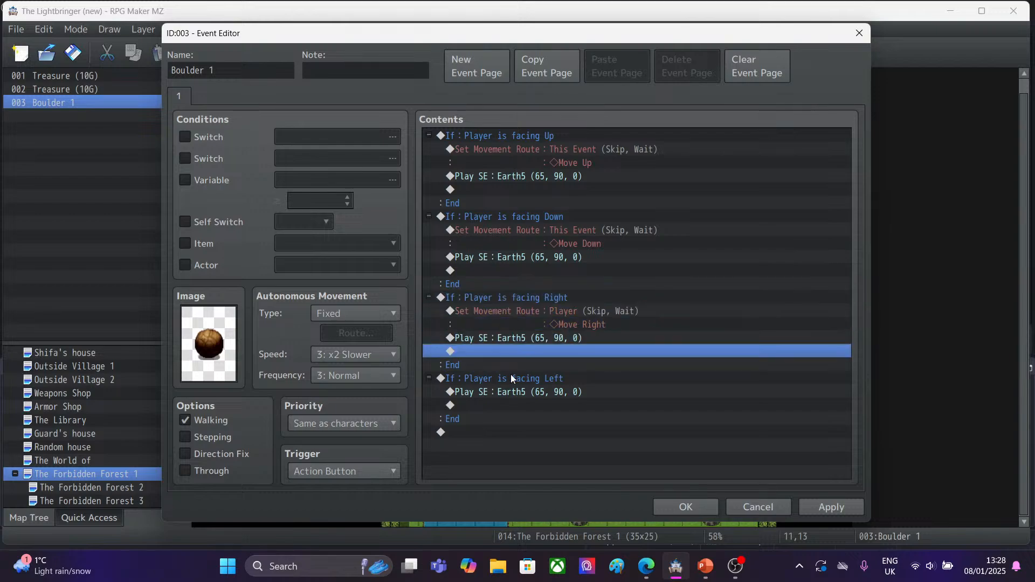
# Insert a Set Movement Route above the facing-Left branch that makes This Event Move Left, with Skip If Cannot Move enabled, and apply it.
pyautogui.click(468, 380)
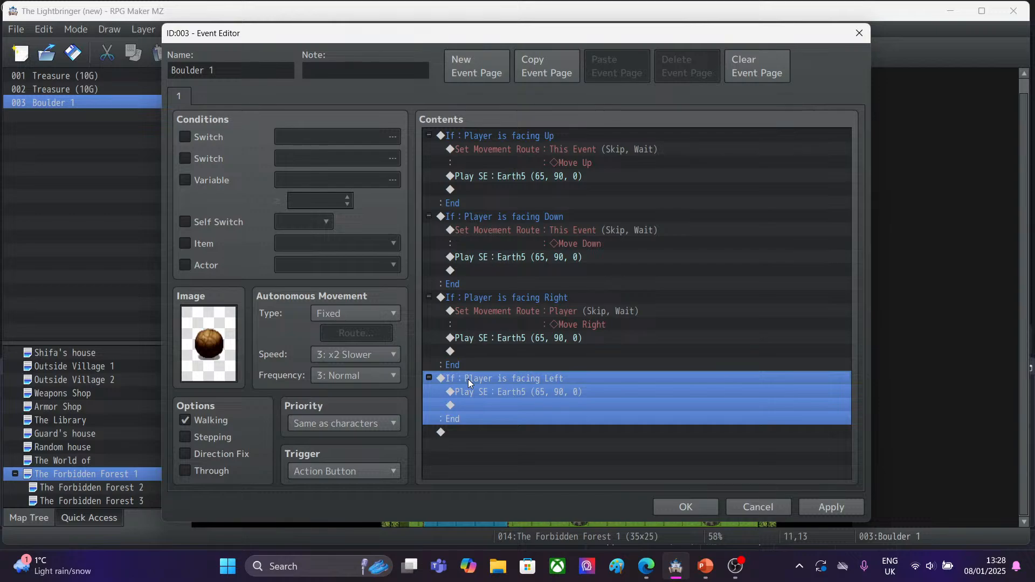
pyautogui.press('Insert')
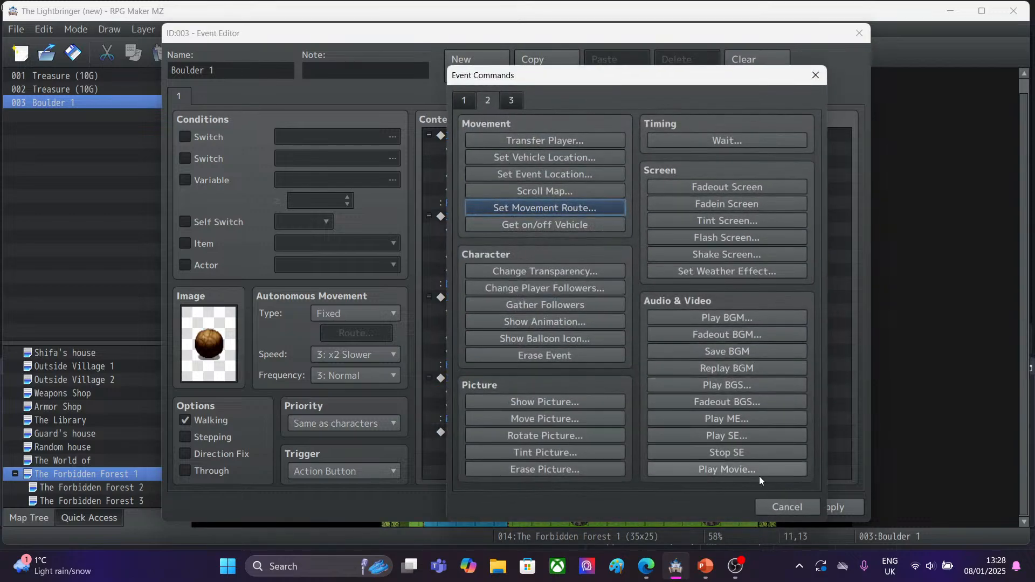
pyautogui.click(586, 208)
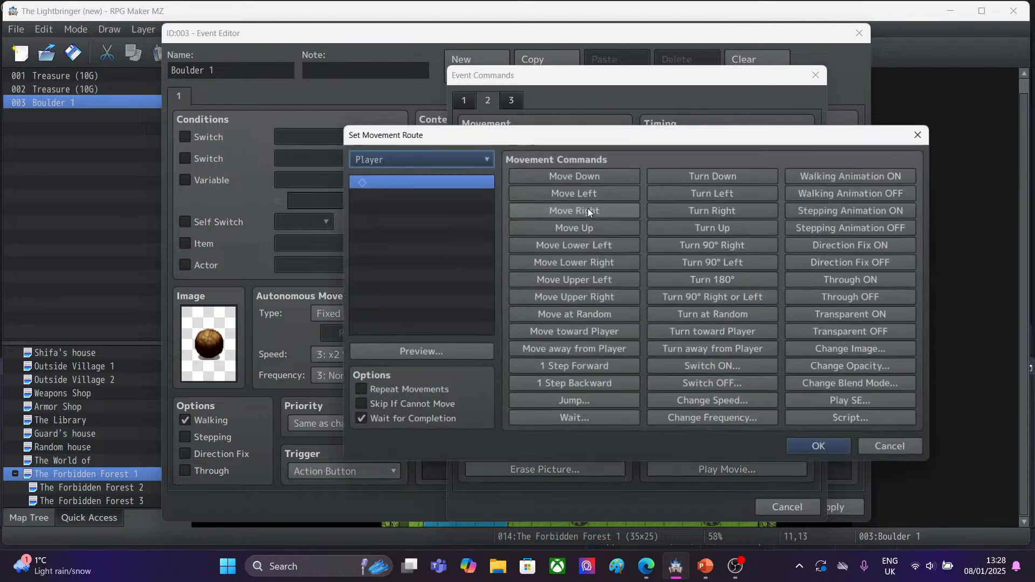
pyautogui.click(454, 160)
pyautogui.click(414, 185)
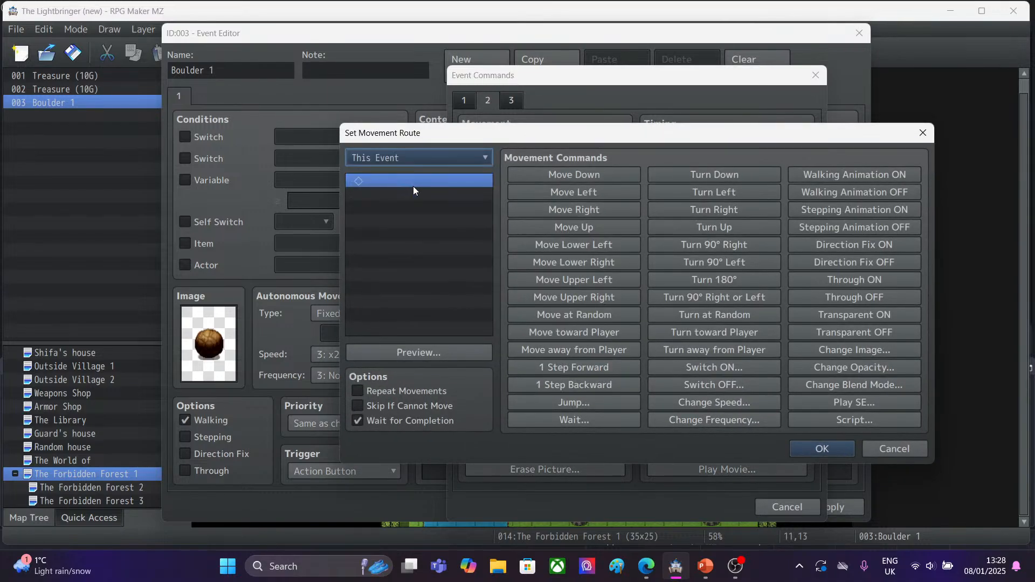
pyautogui.click(558, 194)
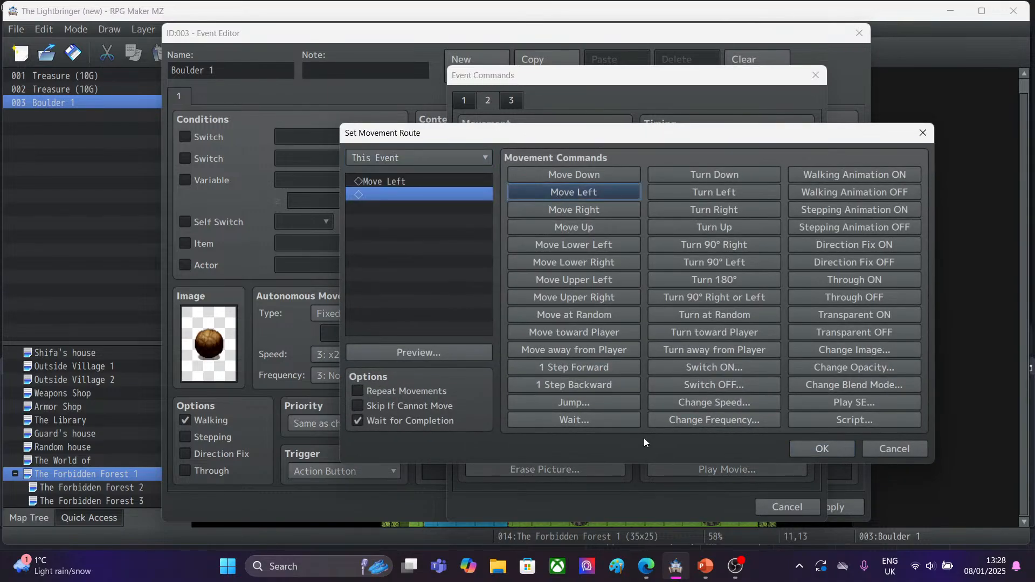
pyautogui.click(358, 406)
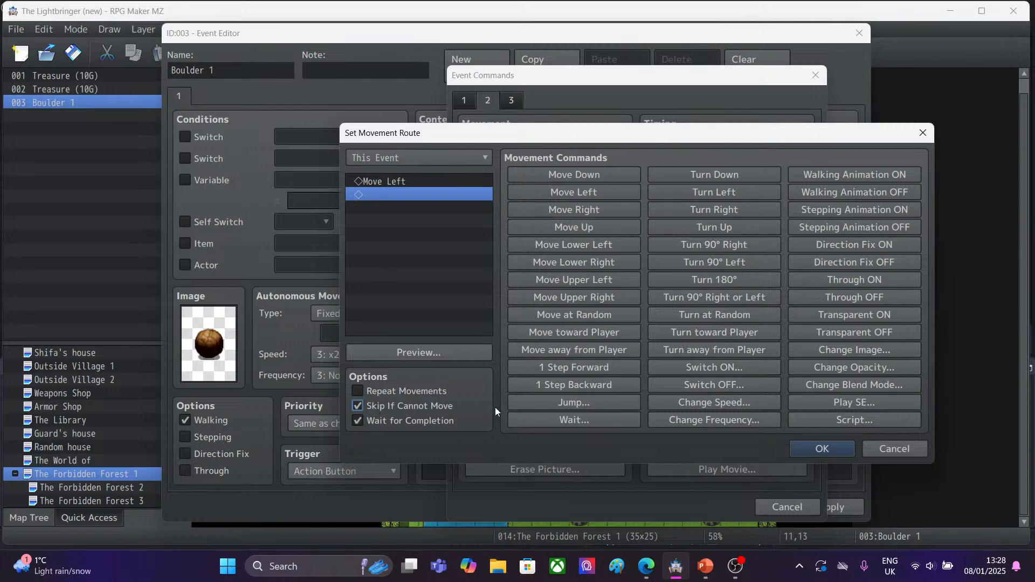
pyautogui.click(814, 448)
pyautogui.click(815, 505)
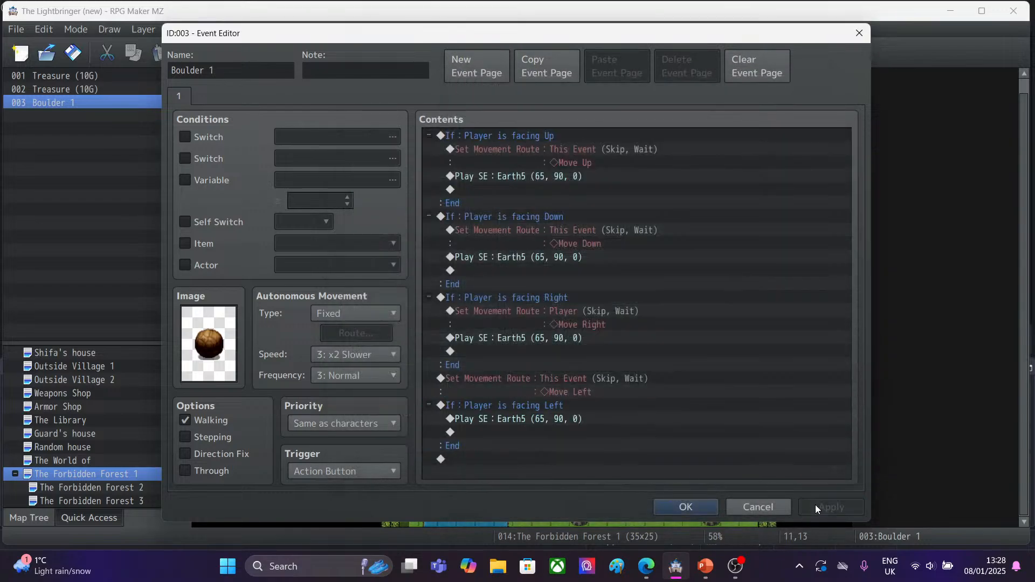
# Move the This Event Move Left route into the facing-Left branch above its Play SE command and save the Boulder 1 event.
pyautogui.moveTo(480, 378); pyautogui.dragTo(490, 418)
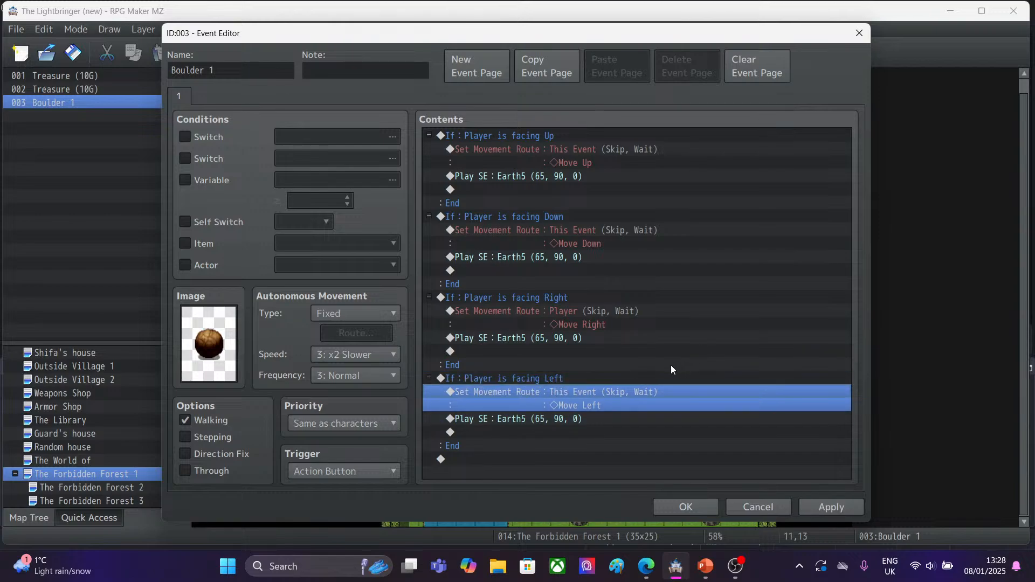
pyautogui.click(825, 507)
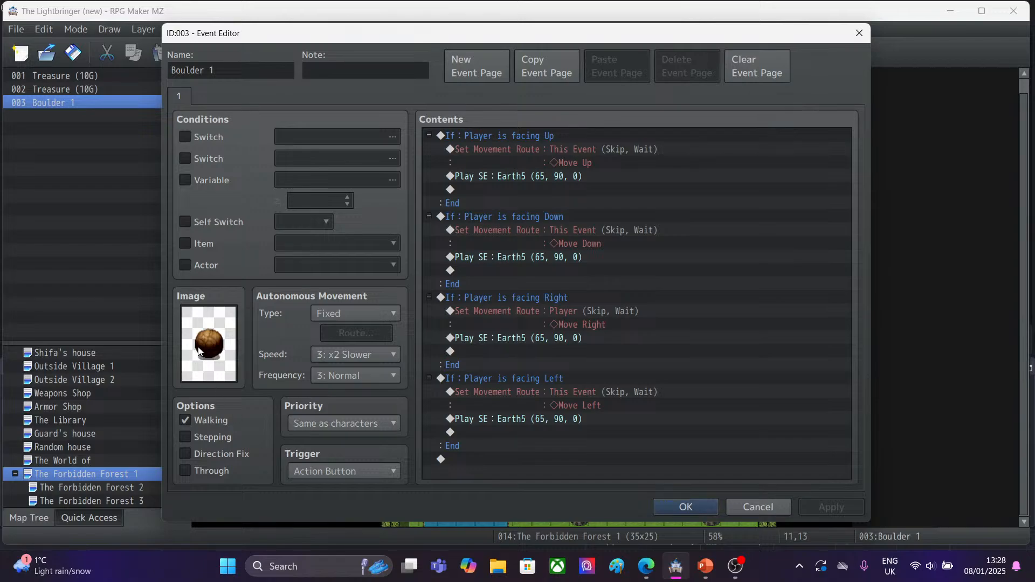
pyautogui.click(685, 507)
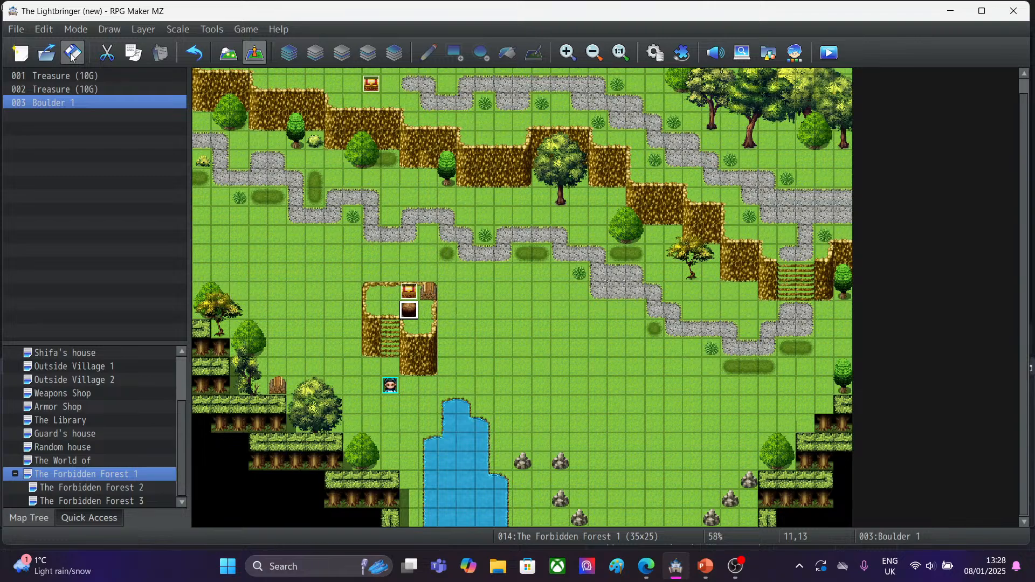
# Copy the Boulder 1 event below the chest and paste it onto tile 10,13 at the head of the ladder.
pyautogui.rightClick(408, 311)
pyautogui.click(435, 371)
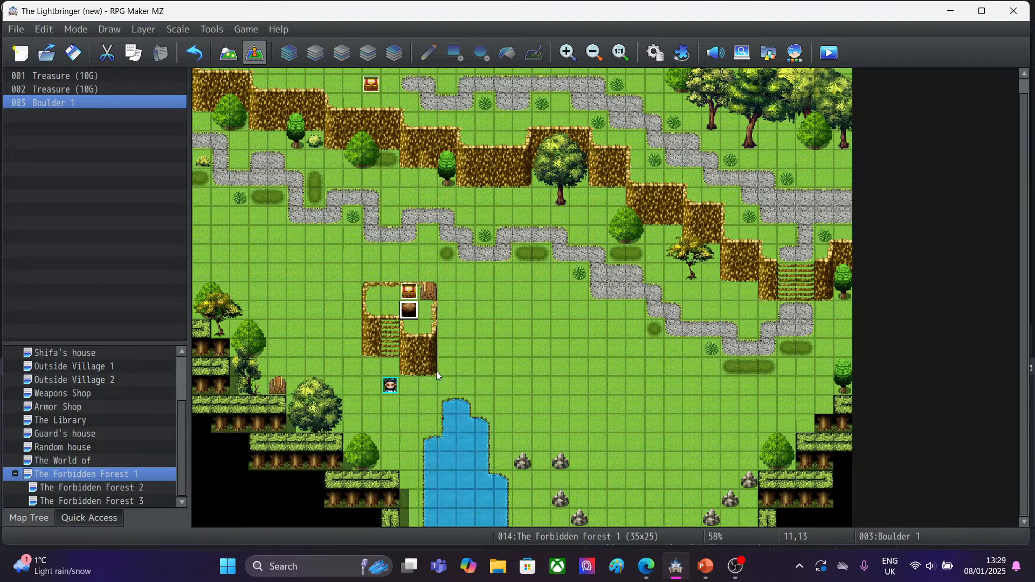
pyautogui.click(389, 309)
pyautogui.rightClick(389, 306)
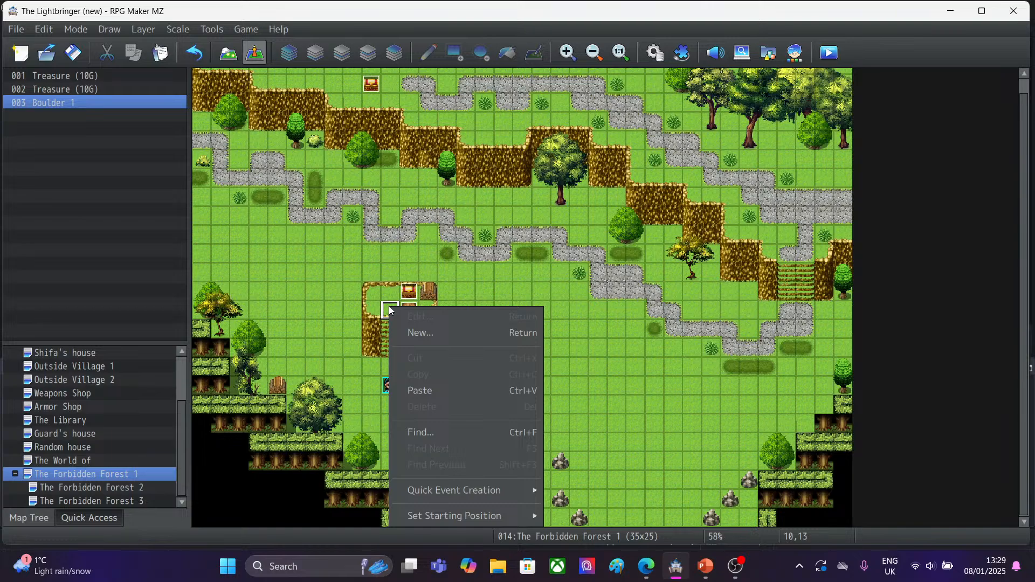
pyautogui.click(415, 390)
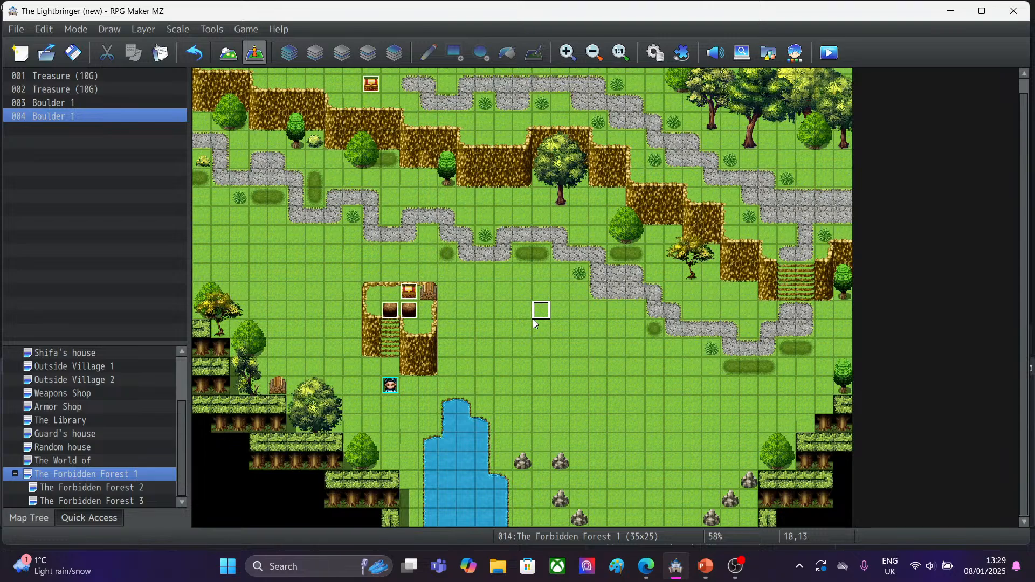
# Start a new game in a playtest and push the boulder at the head of the ladder upward.
pyautogui.click(227, 54)
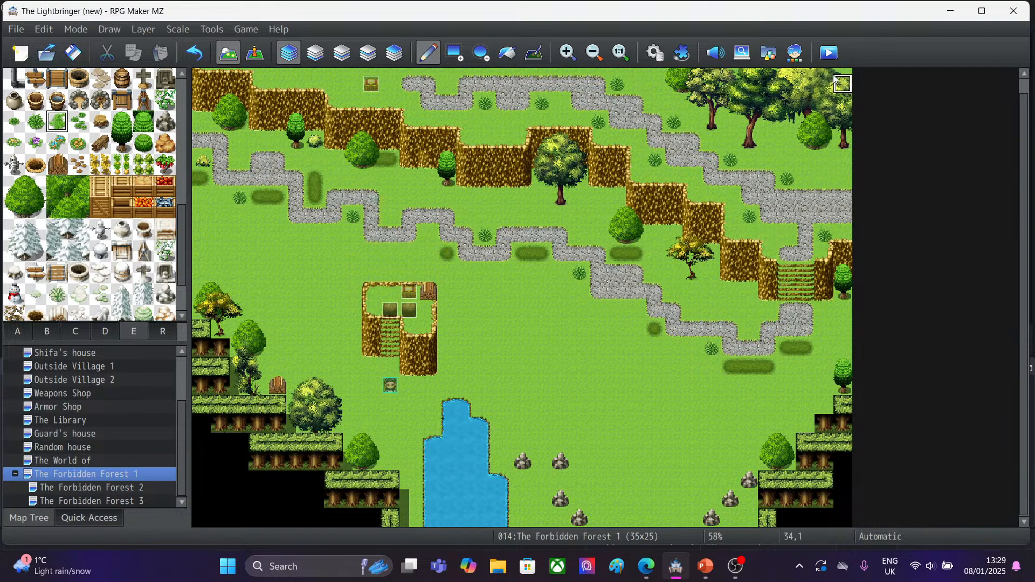
pyautogui.click(827, 54)
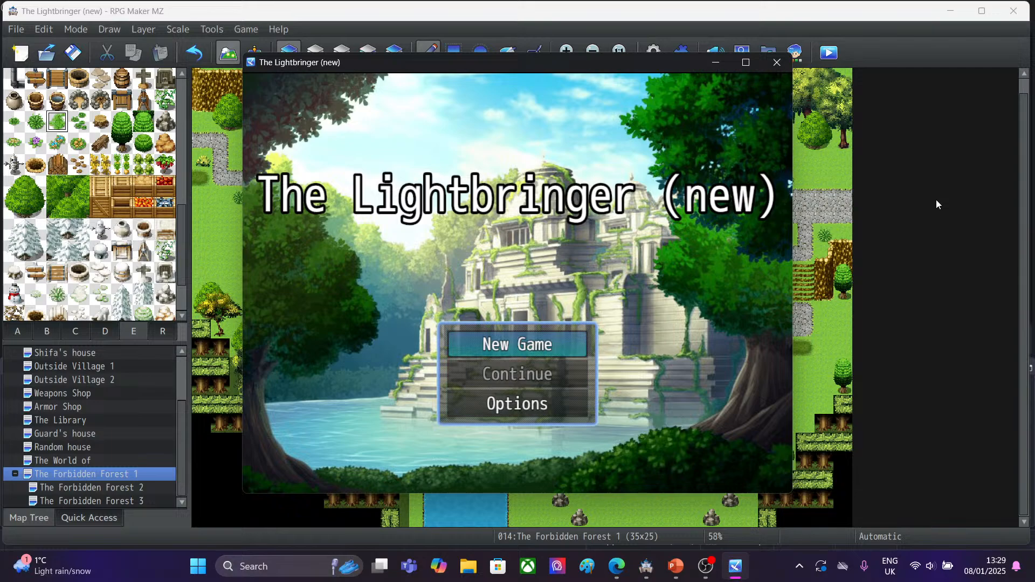
pyautogui.click(510, 345)
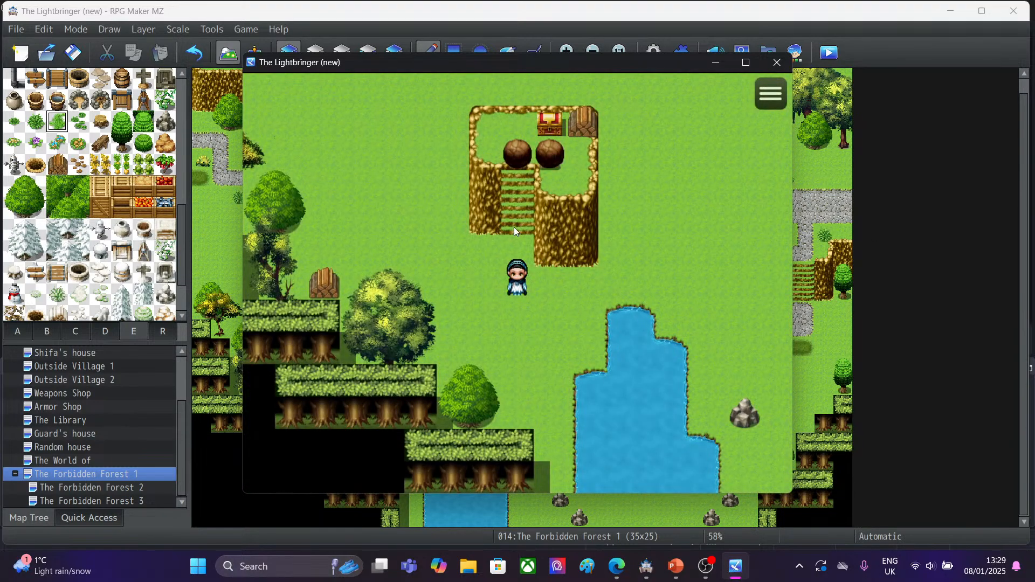
pyautogui.click(515, 230)
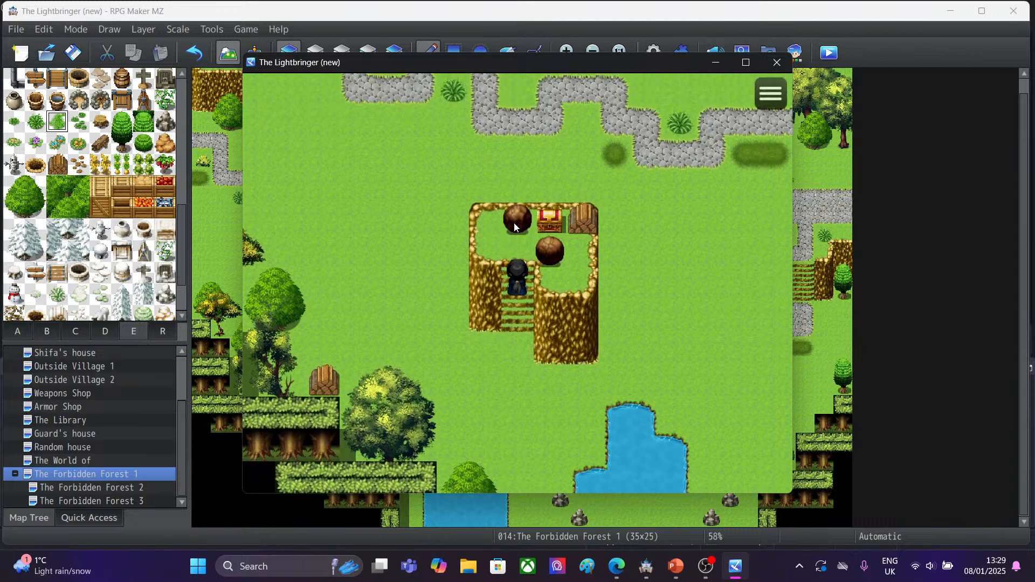
# Try pushing the boulder below the chest to the right, test the other boulder from its left side, and end the playtest.
pyautogui.click(516, 254)
pyautogui.click(550, 277)
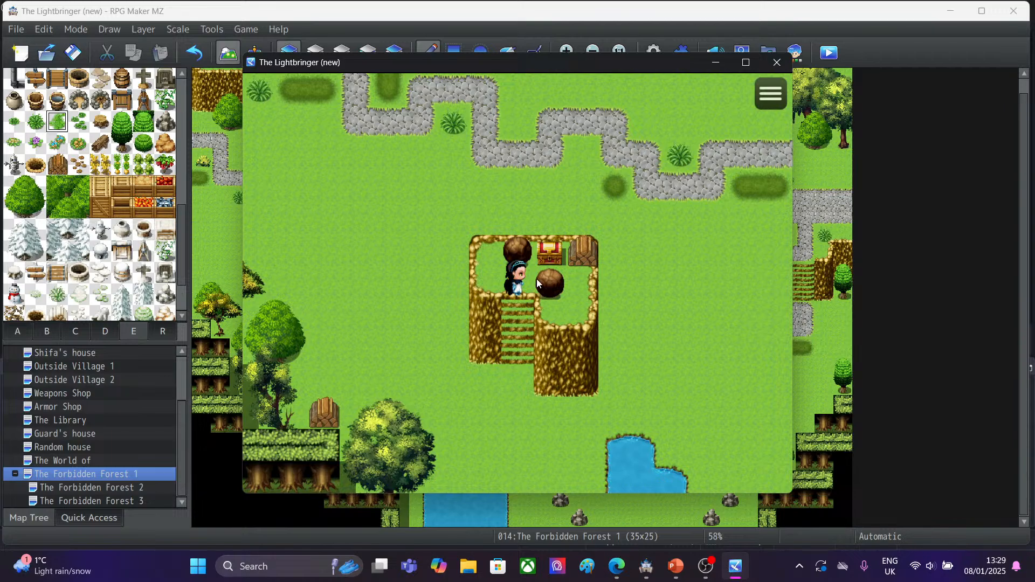
pyautogui.click(512, 257)
pyautogui.click(483, 267)
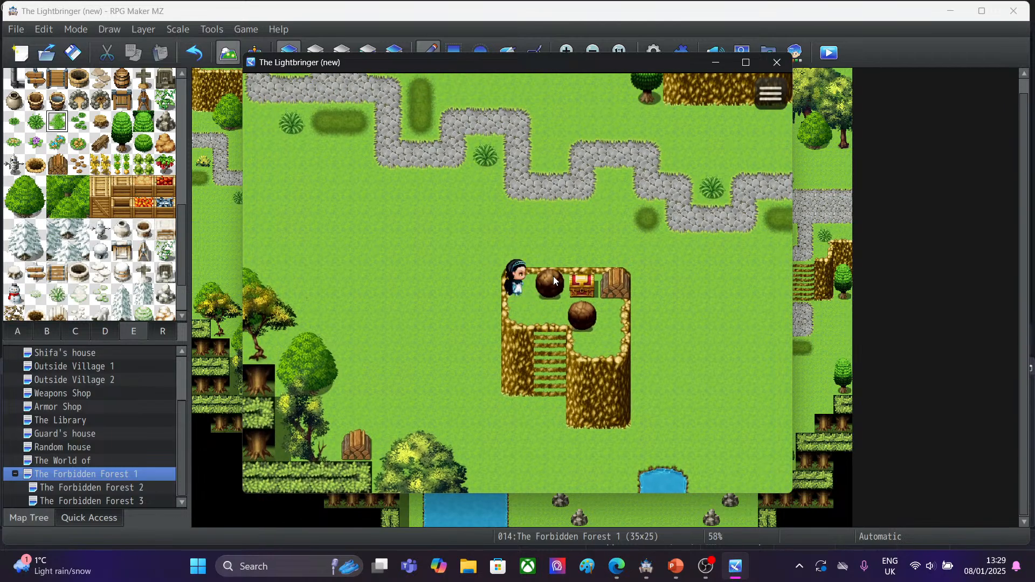
pyautogui.click(589, 309)
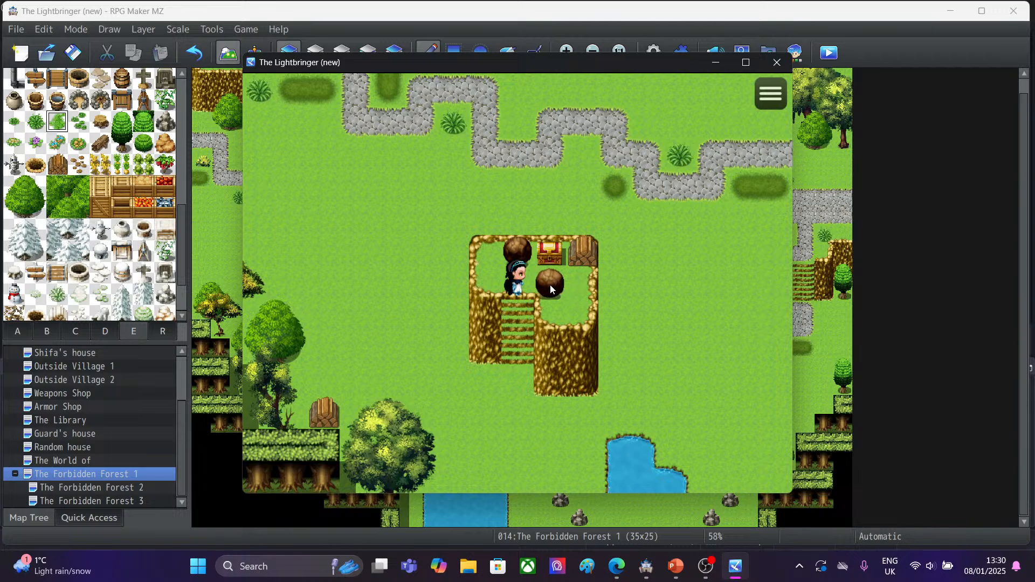
pyautogui.click(545, 261)
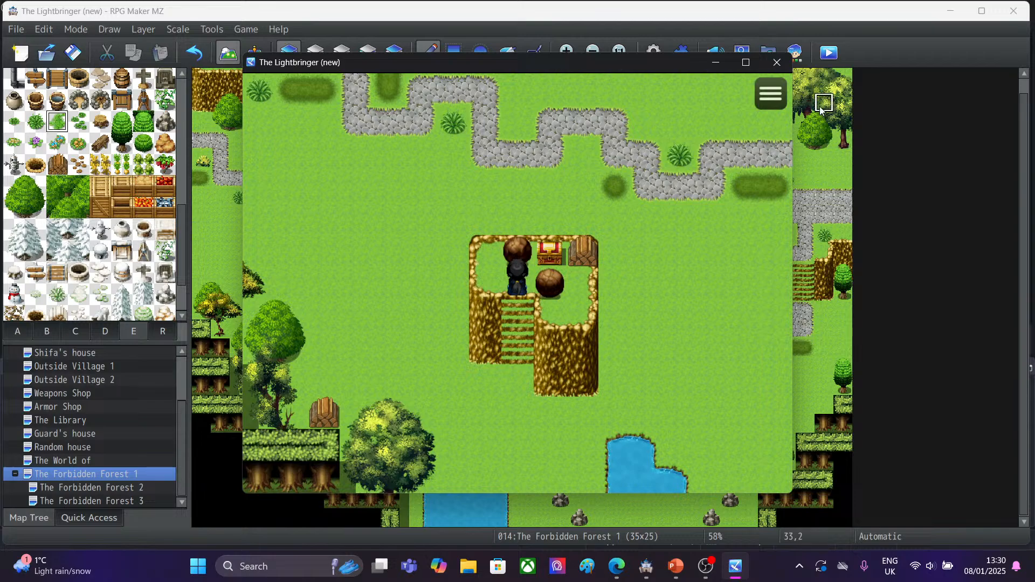
pyautogui.click(784, 70)
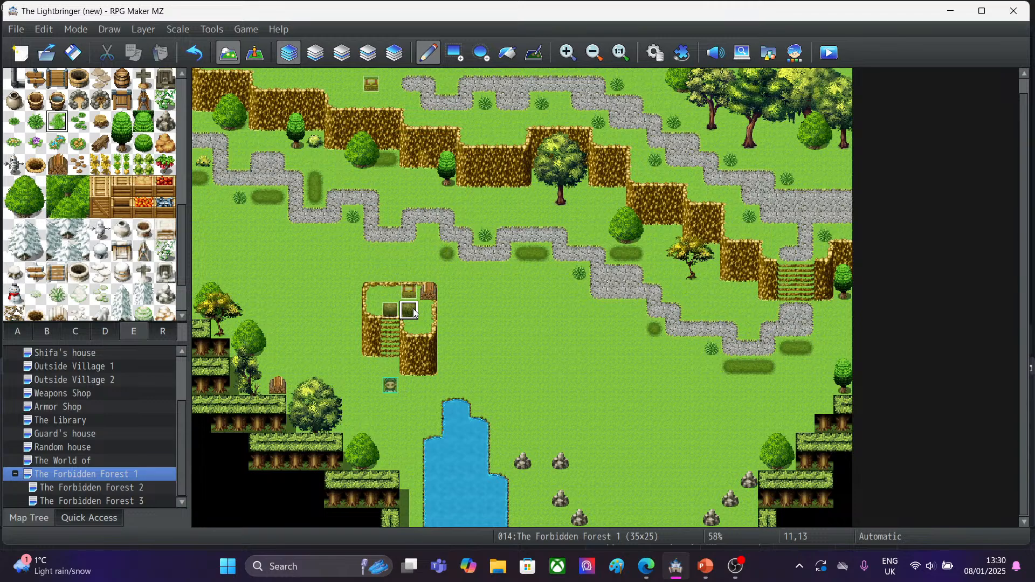
# Delete the Boulder 1 event at tile 11,13 below the chest.
pyautogui.click(255, 52)
pyautogui.click(411, 310)
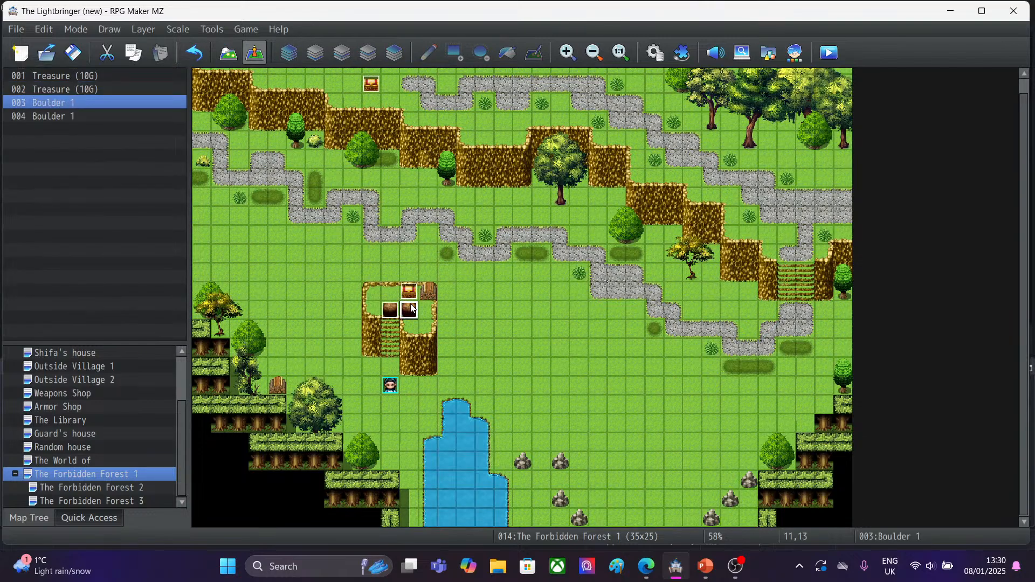
pyautogui.press('Delete')
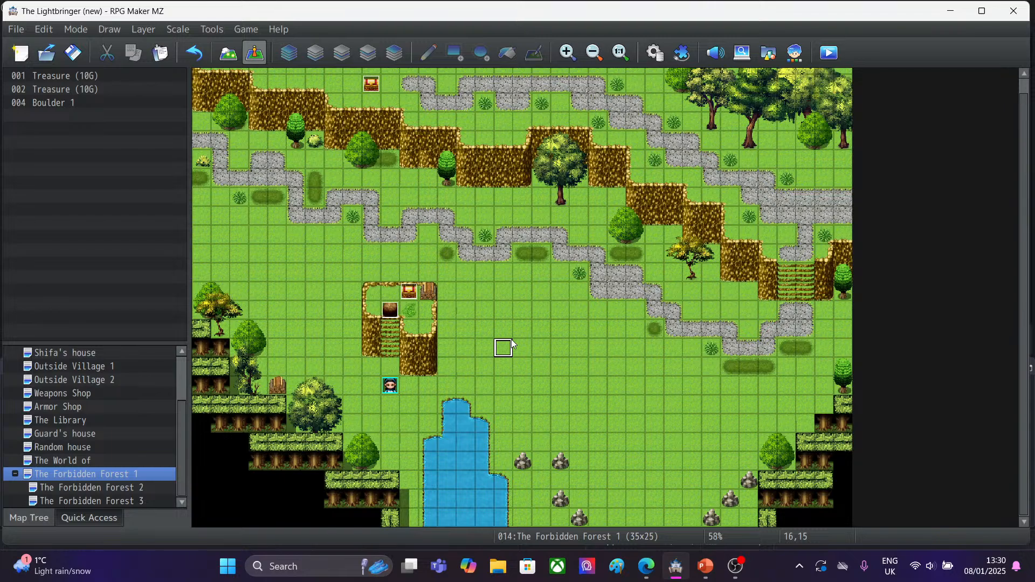
# Paint the grassy cliff-top tile over the plant at tile 11,13 to clear it.
pyautogui.click(228, 52)
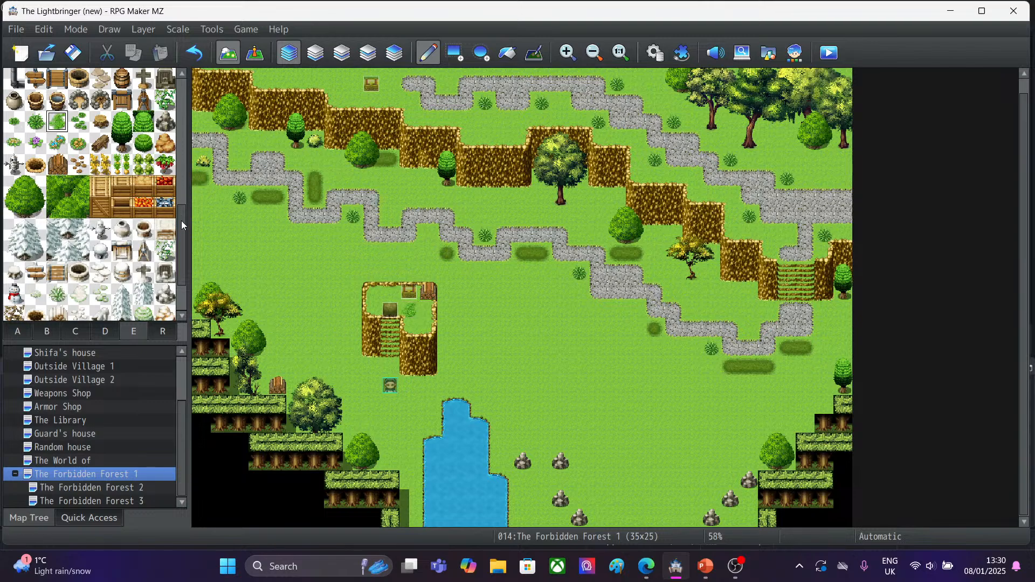
pyautogui.moveTo(181, 226); pyautogui.dragTo(189, 92)
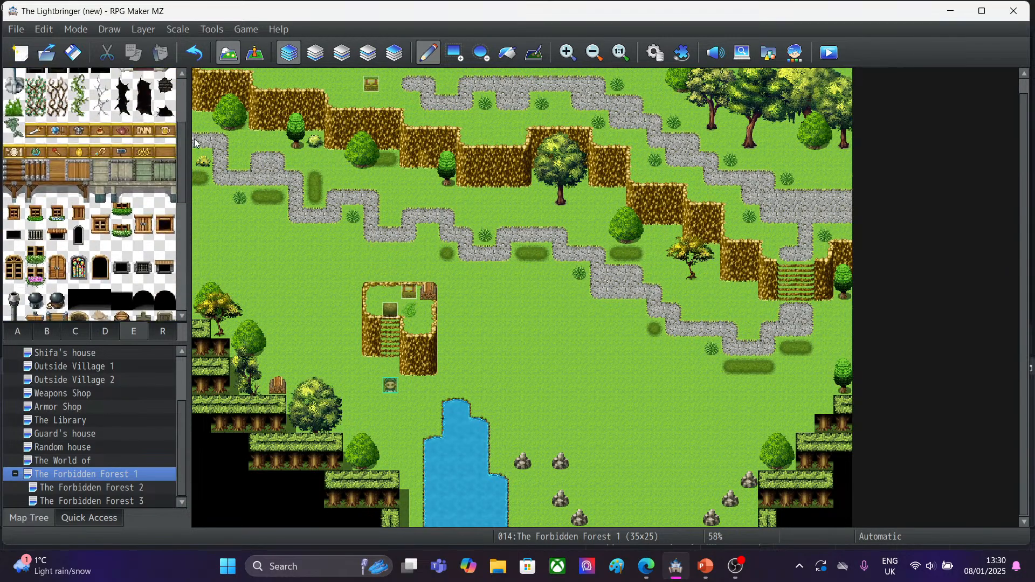
pyautogui.click(19, 334)
pyautogui.click(35, 244)
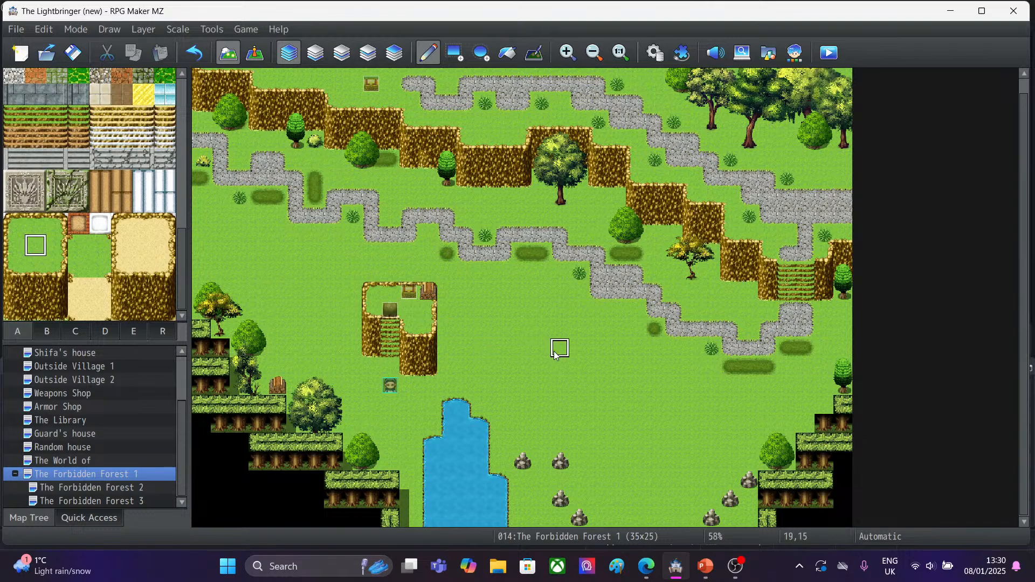
# Copy the Boulder 1 event at tile 10,13 and paste it onto the cleared tile 11,13 below the chest.
pyautogui.click(257, 54)
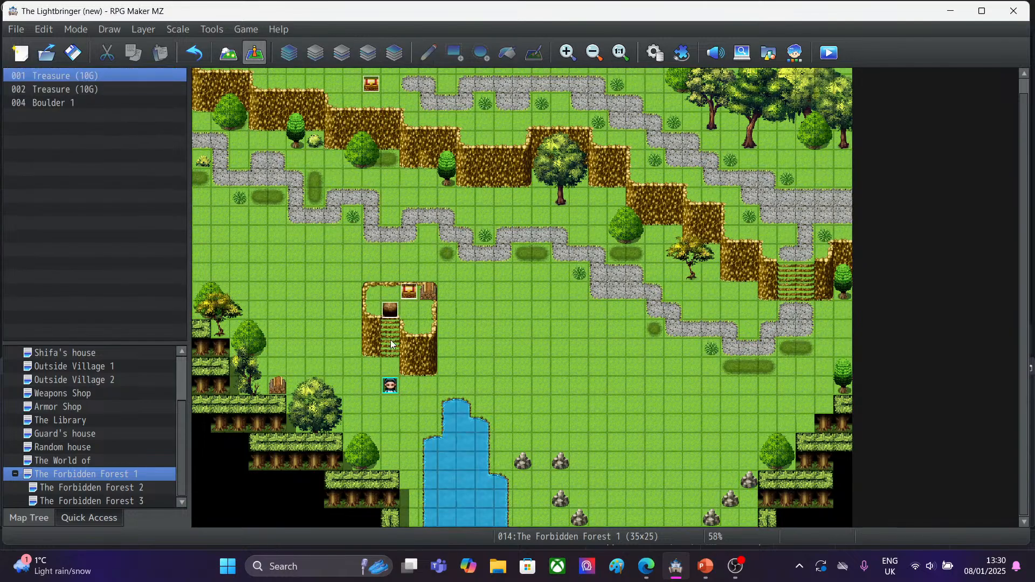
pyautogui.click(388, 314)
pyautogui.rightClick(386, 312)
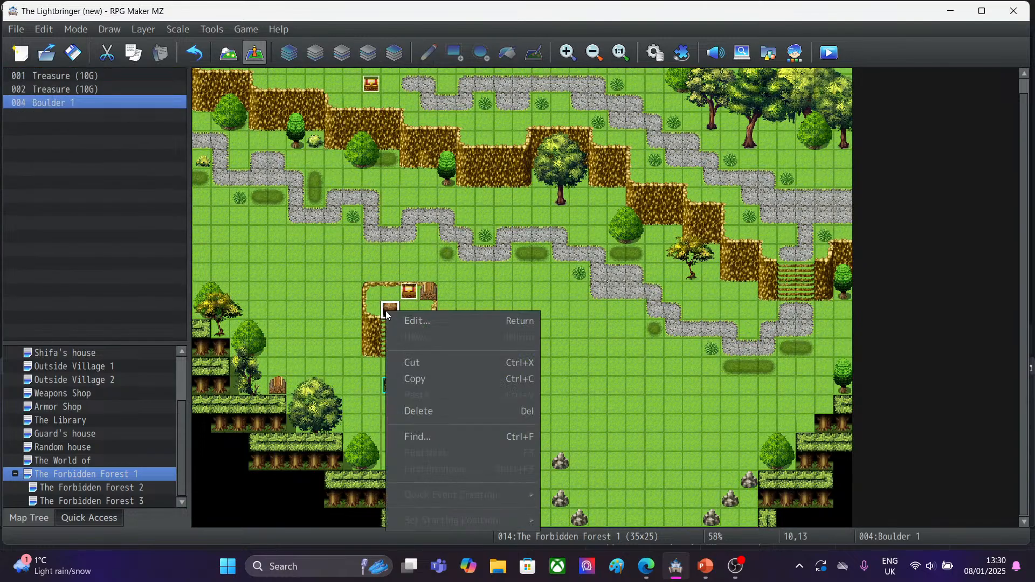
pyautogui.click(423, 377)
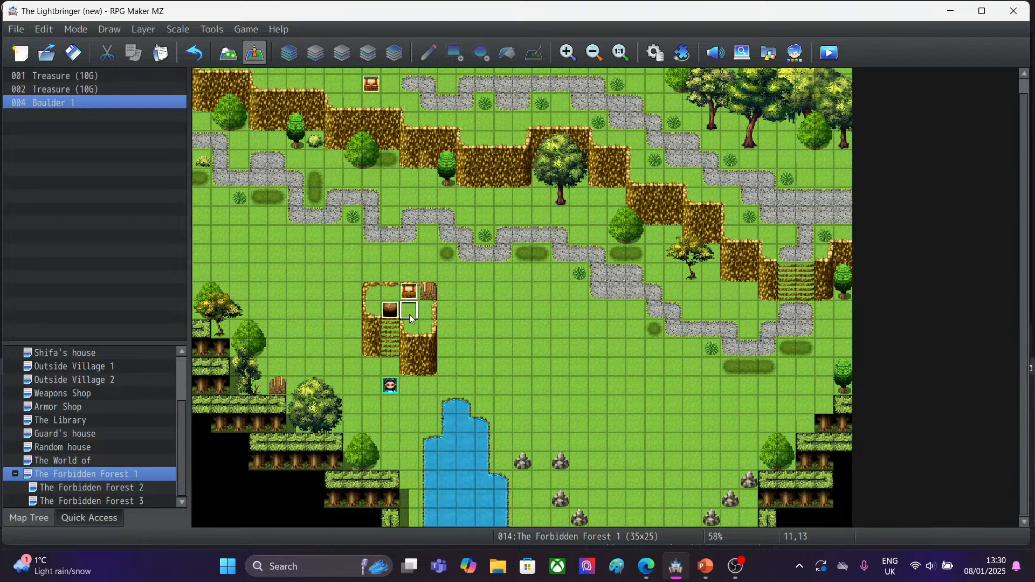
pyautogui.rightClick(409, 315)
pyautogui.click(438, 399)
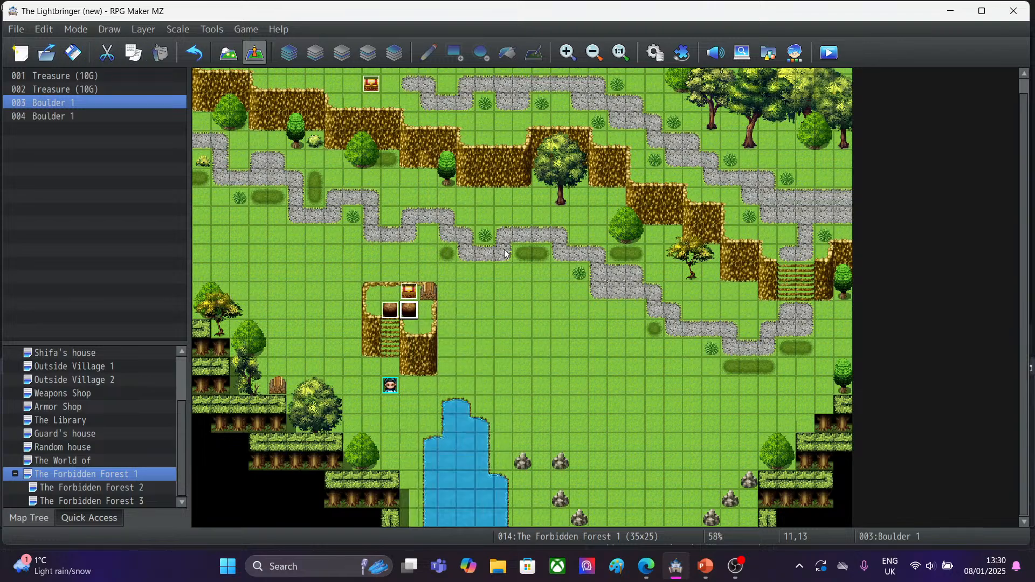
# Playtest a new game, push the ladder boulder upward, try pushing the boulder below the chest to the right, and end the test.
pyautogui.click(829, 53)
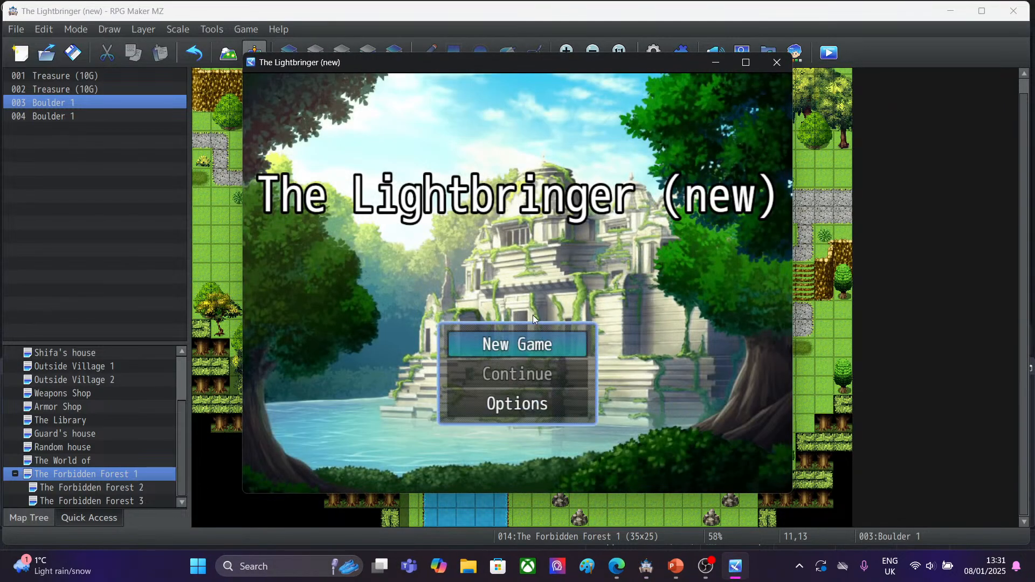
pyautogui.click(518, 339)
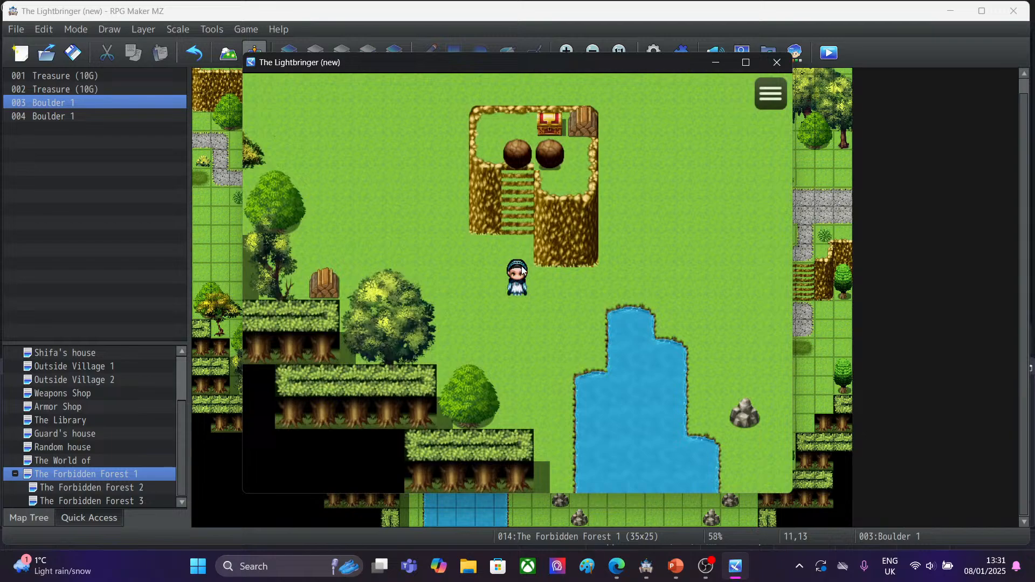
pyautogui.click(517, 160)
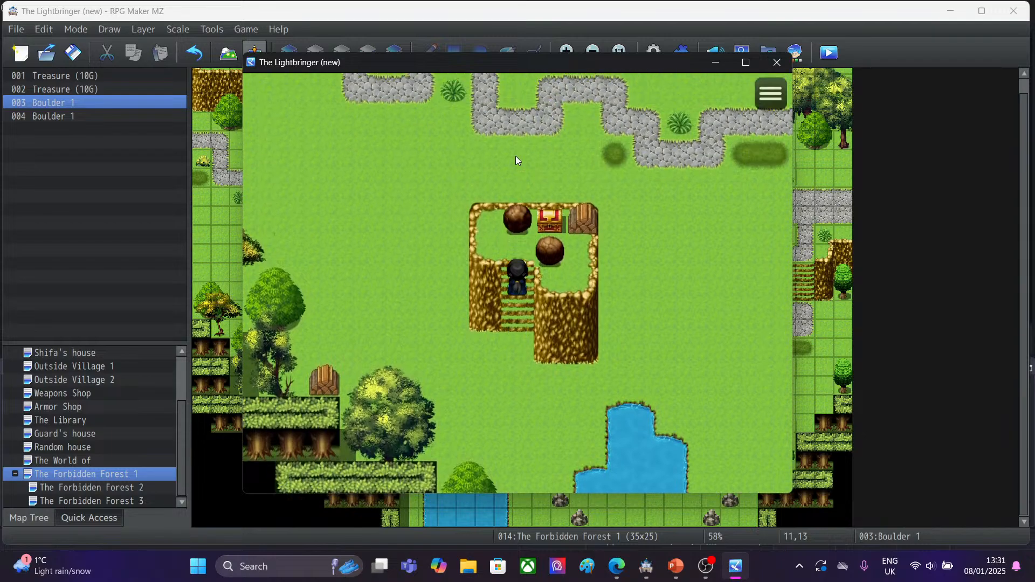
pyautogui.click(518, 250)
pyautogui.click(551, 284)
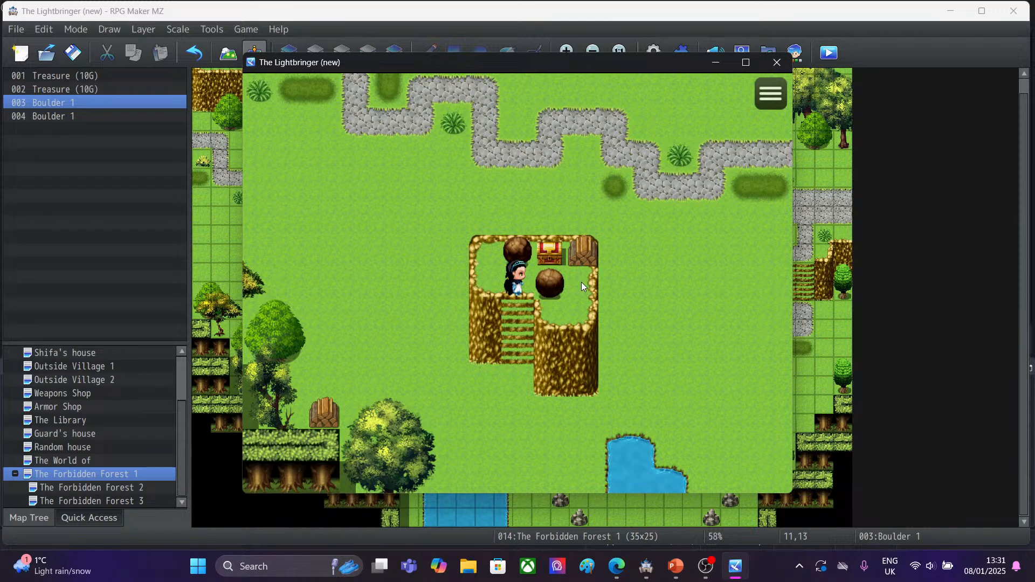
pyautogui.click(774, 62)
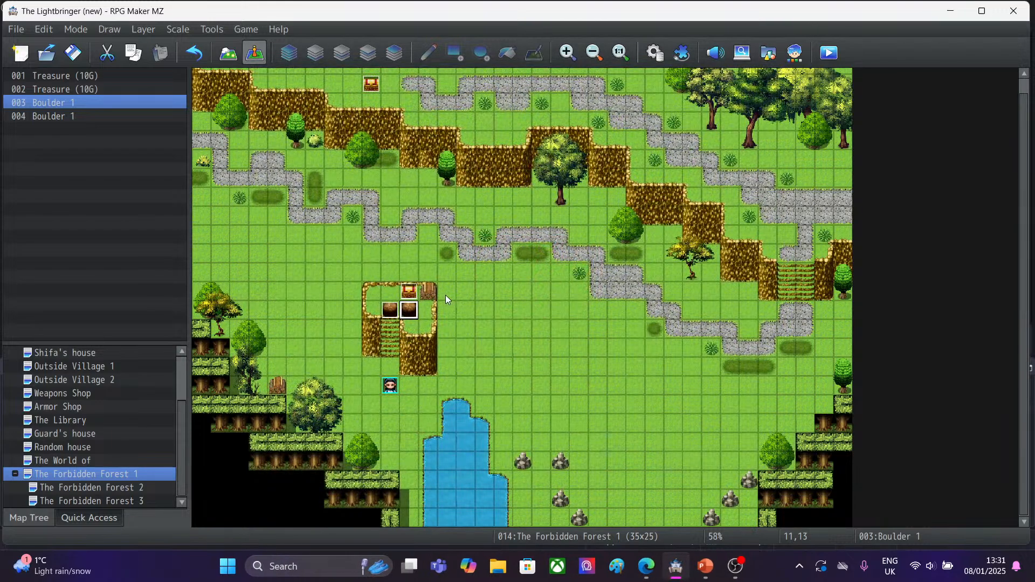
# Delete the facing-Up, facing-Down and facing-Left branches from the Boulder 1 event at tile 11,13 and save the event.
pyautogui.doubleClick(407, 311)
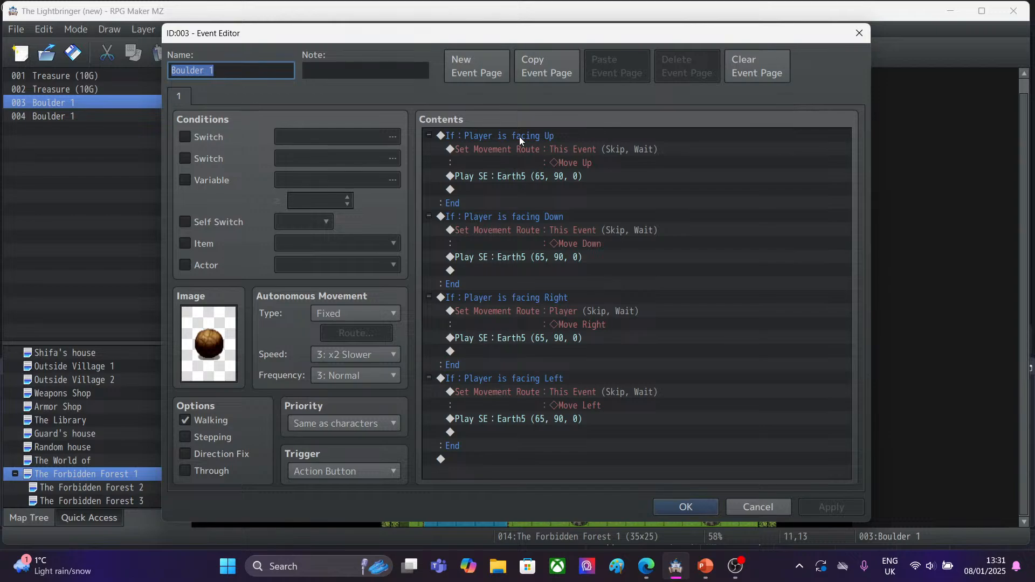
pyautogui.click(462, 139)
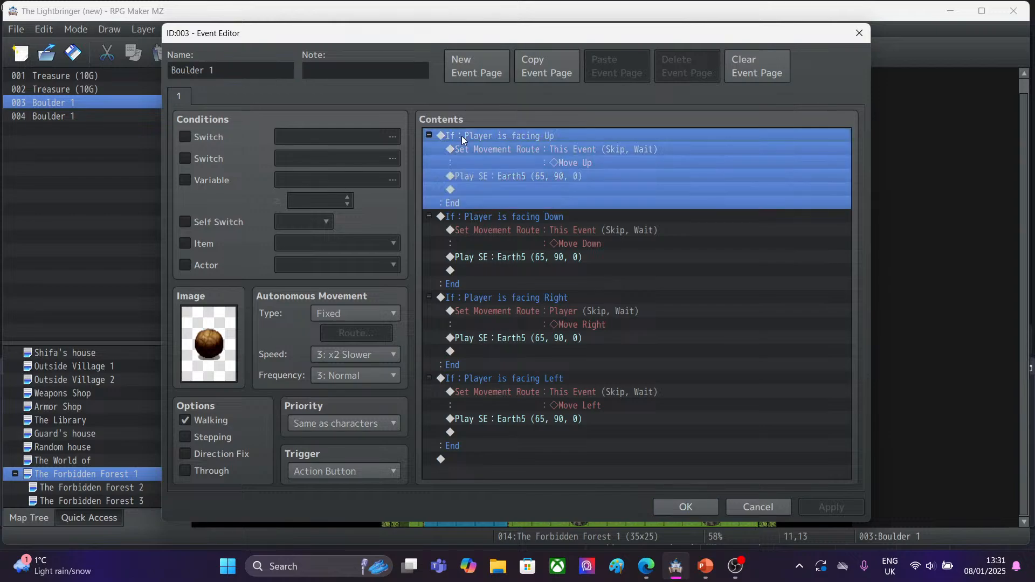
pyautogui.press('Delete')
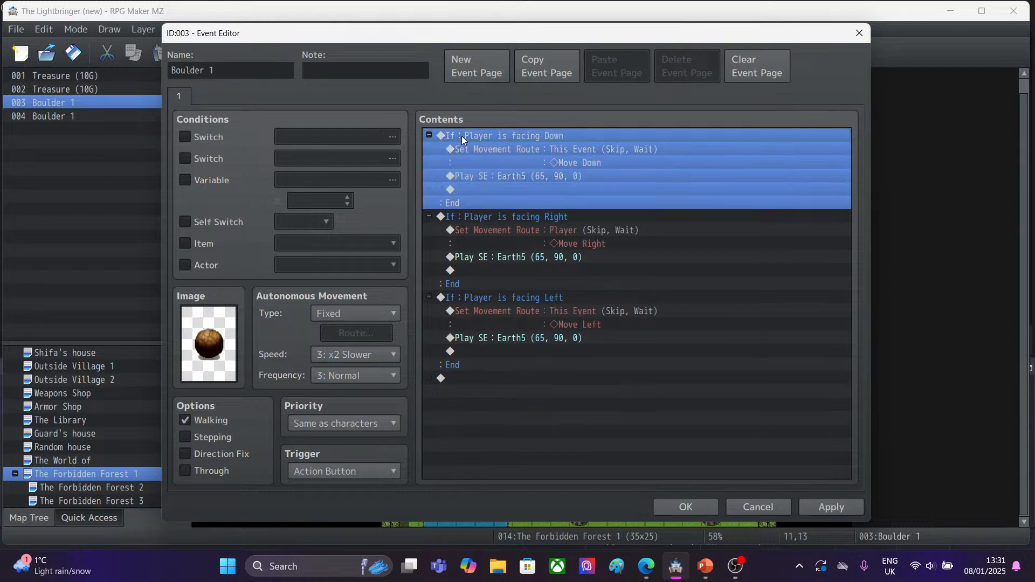
pyautogui.press('Delete')
pyautogui.click(482, 218)
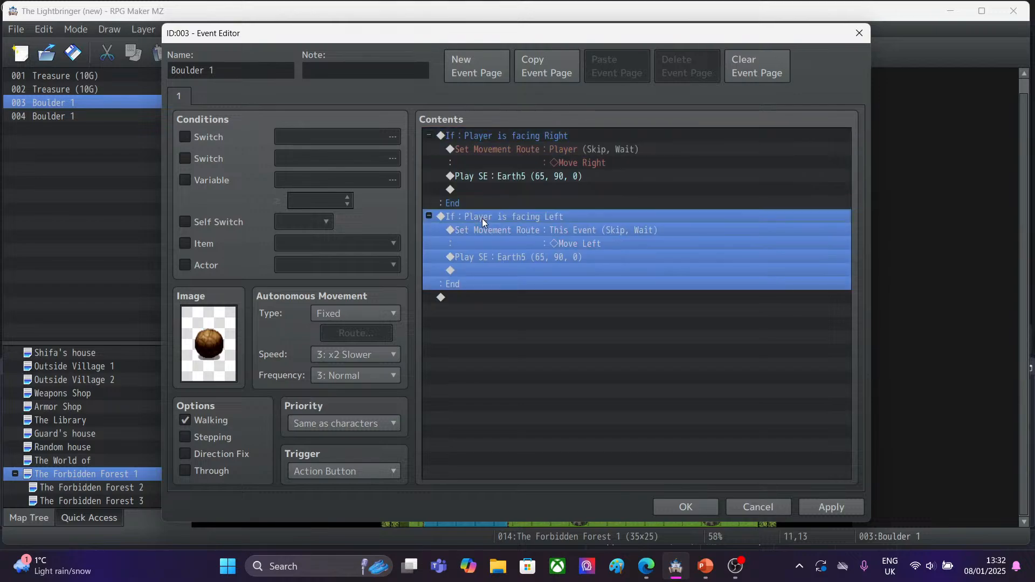
pyautogui.press('Delete')
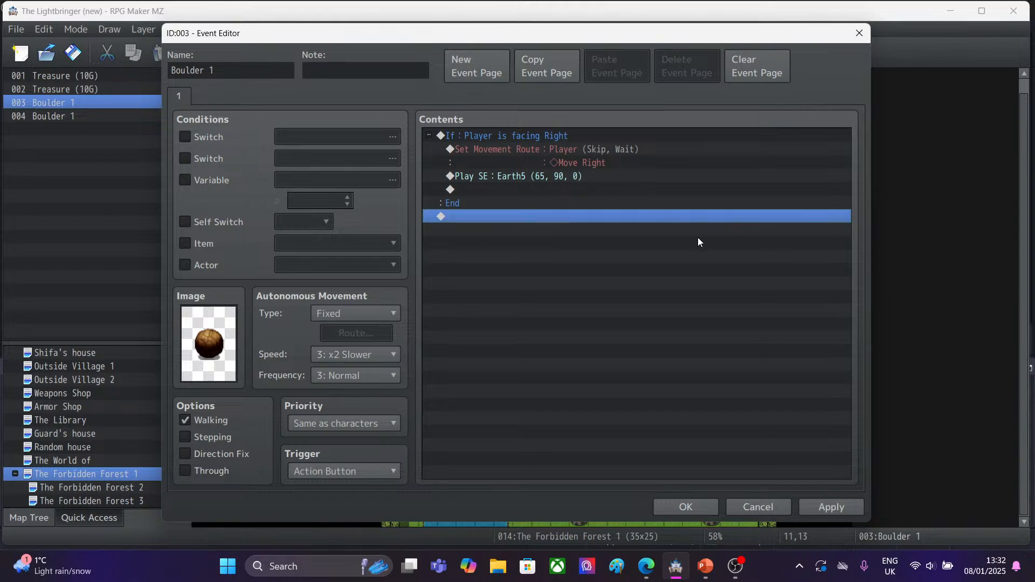
pyautogui.click(828, 511)
pyautogui.click(668, 509)
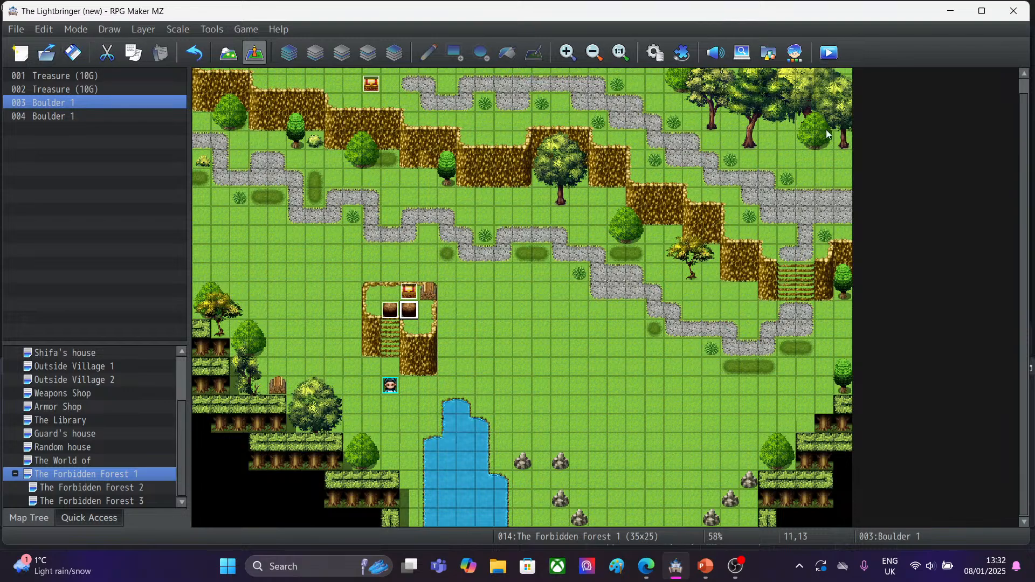
# Playtest a new game, push the ladder boulder upward, retry pushing the boulder below the chest to the right, and end the test.
pyautogui.click(830, 56)
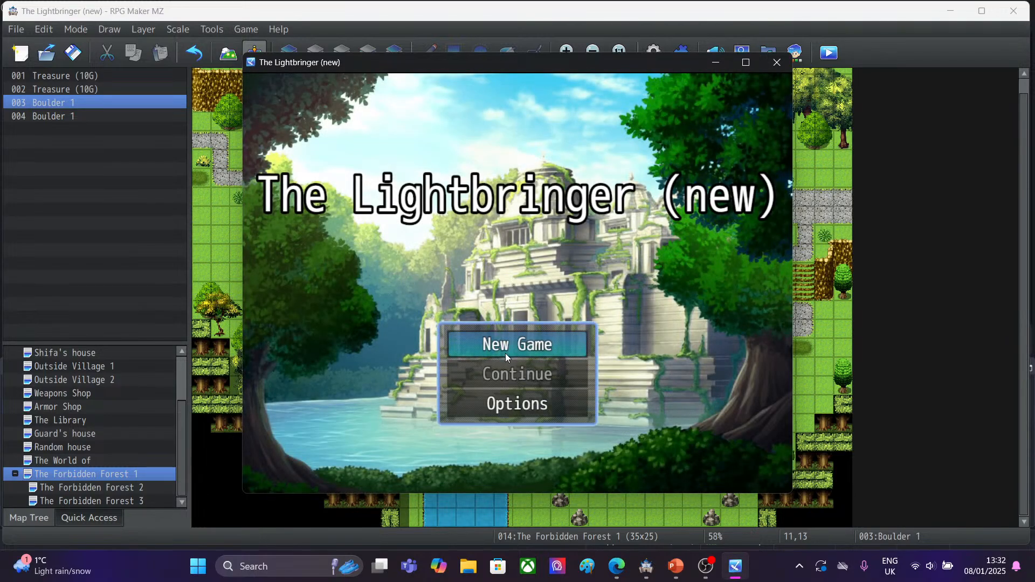
pyautogui.click(505, 345)
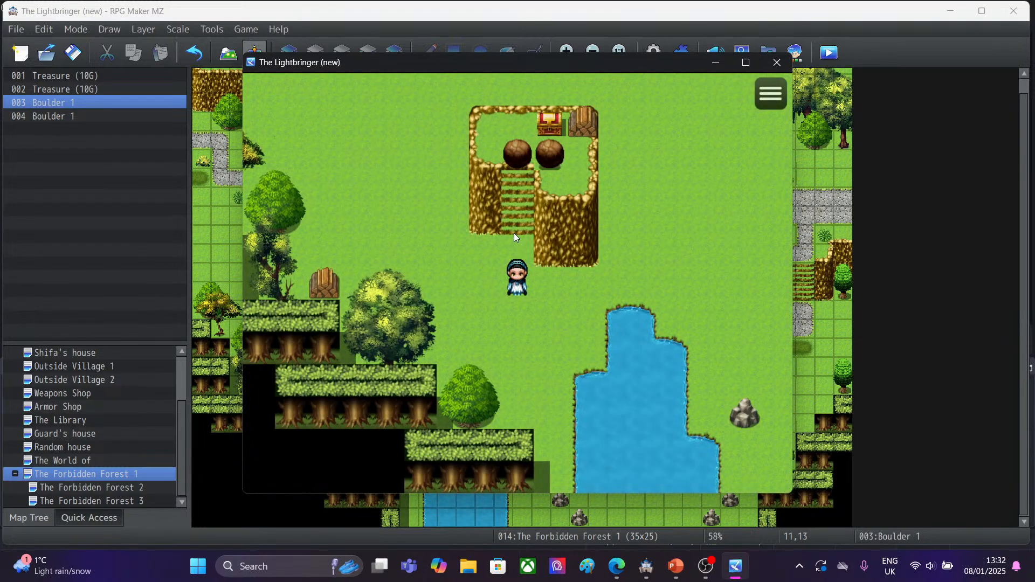
pyautogui.click(513, 213)
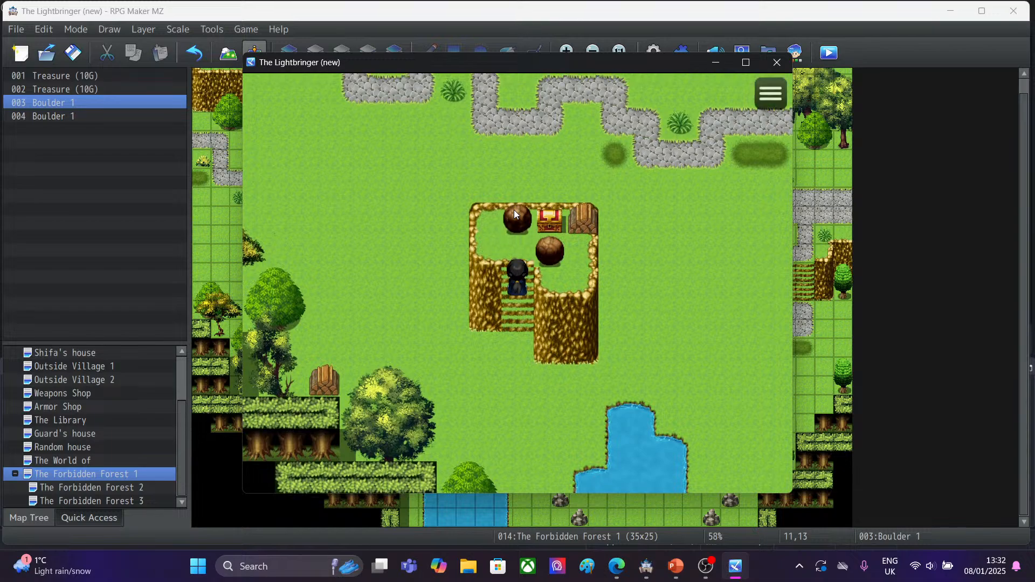
pyautogui.click(519, 237)
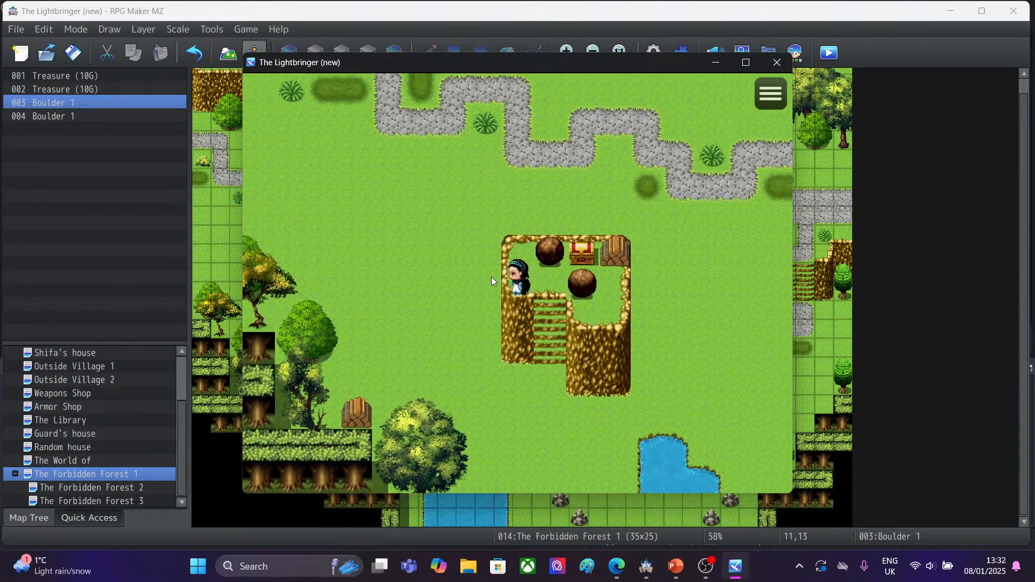
pyautogui.click(582, 277)
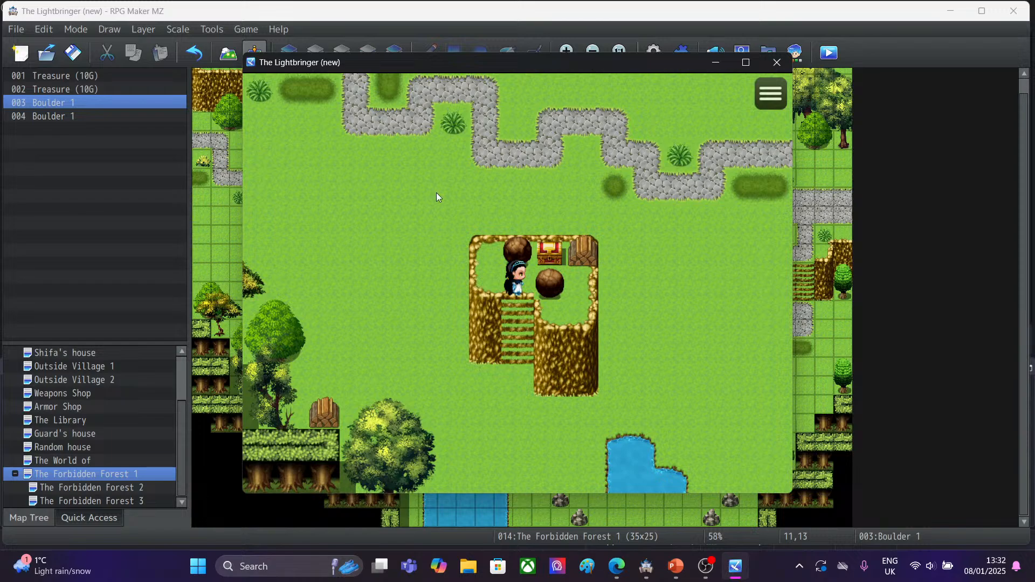
pyautogui.click(777, 63)
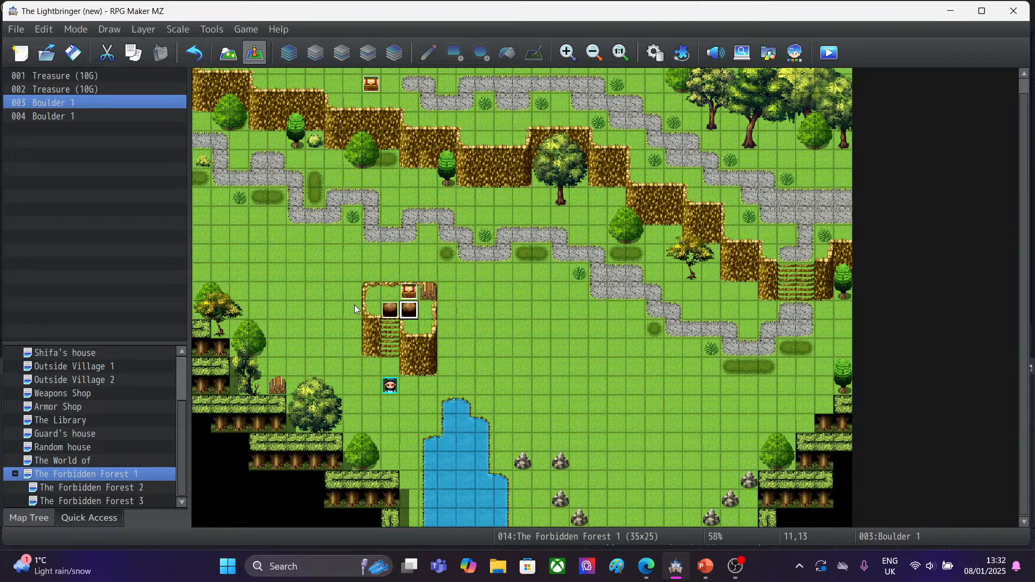
# In map editing, paint meadow over the plateau's column 12 down to 12,16, and place a two-tile-wide grassy ledge with cliff face from 12,14.
pyautogui.click(228, 52)
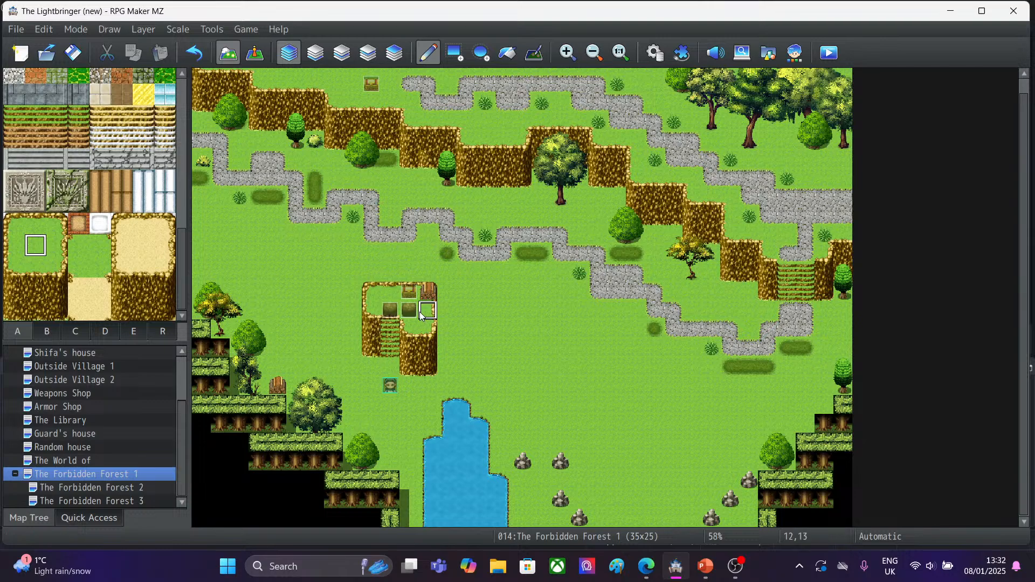
pyautogui.moveTo(436, 311); pyautogui.dragTo(427, 363)
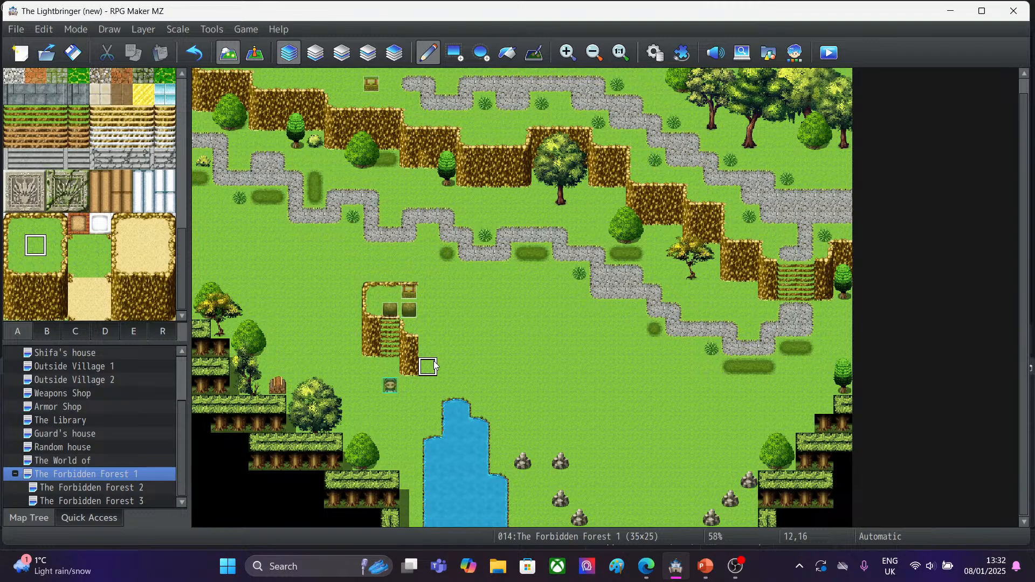
pyautogui.click(34, 289)
pyautogui.moveTo(30, 271); pyautogui.dragTo(56, 301)
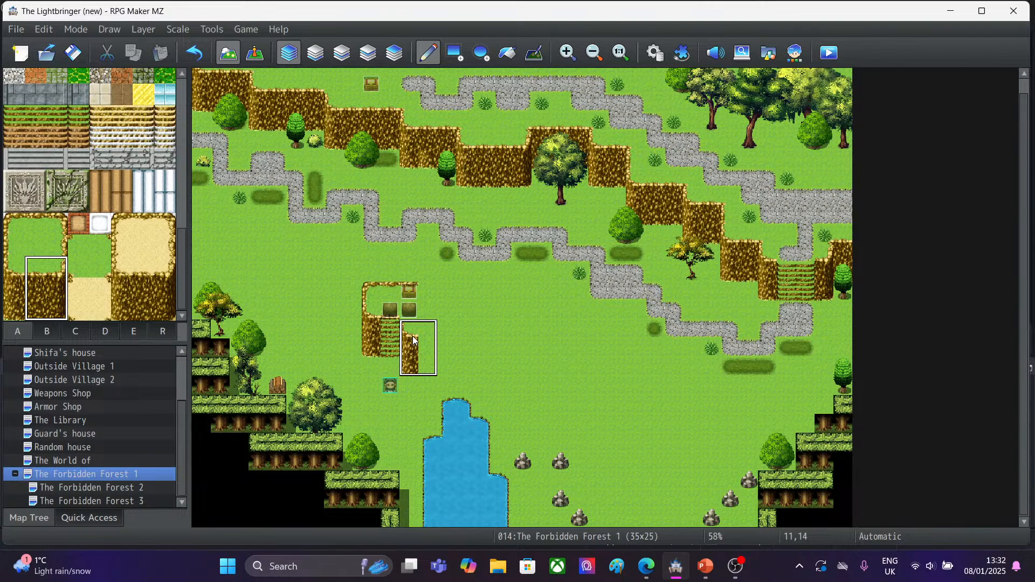
pyautogui.click(431, 332)
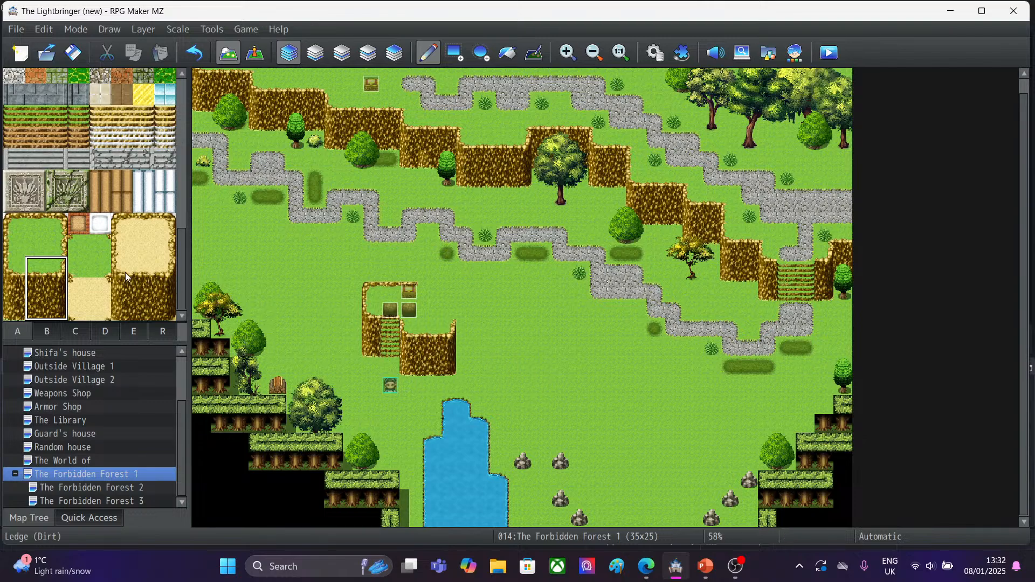
# Extend the plateau one tile east by painting the grassy ledge edge over 12,13–13,13 and its upper border over 12,12–13,12.
pyautogui.click(52, 237)
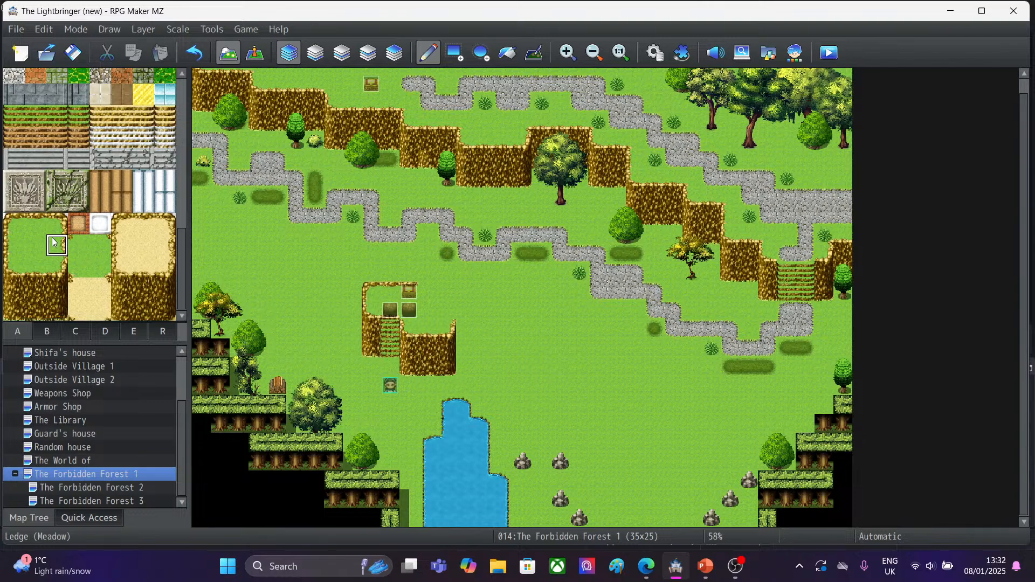
pyautogui.click(437, 310)
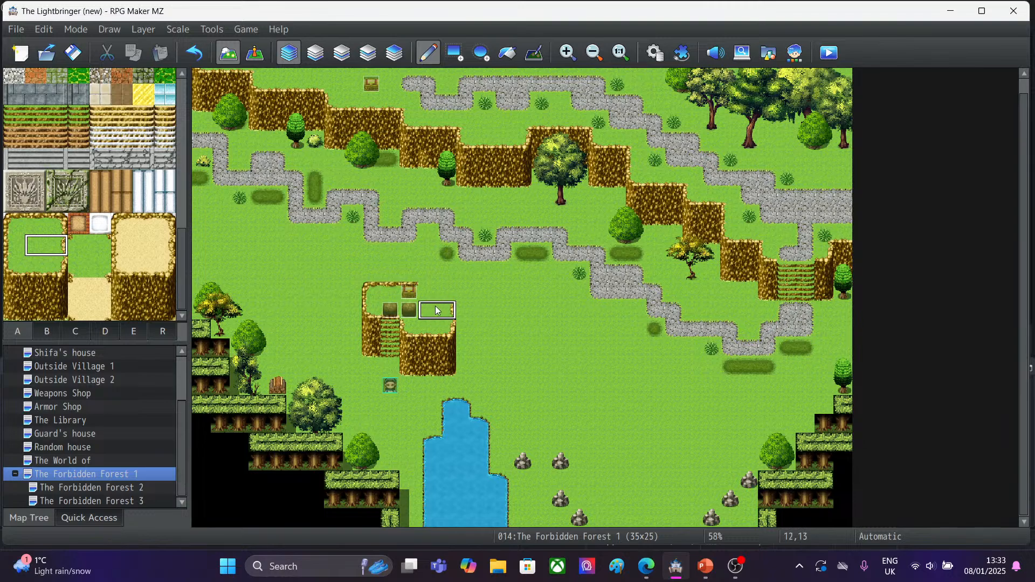
pyautogui.click(39, 222)
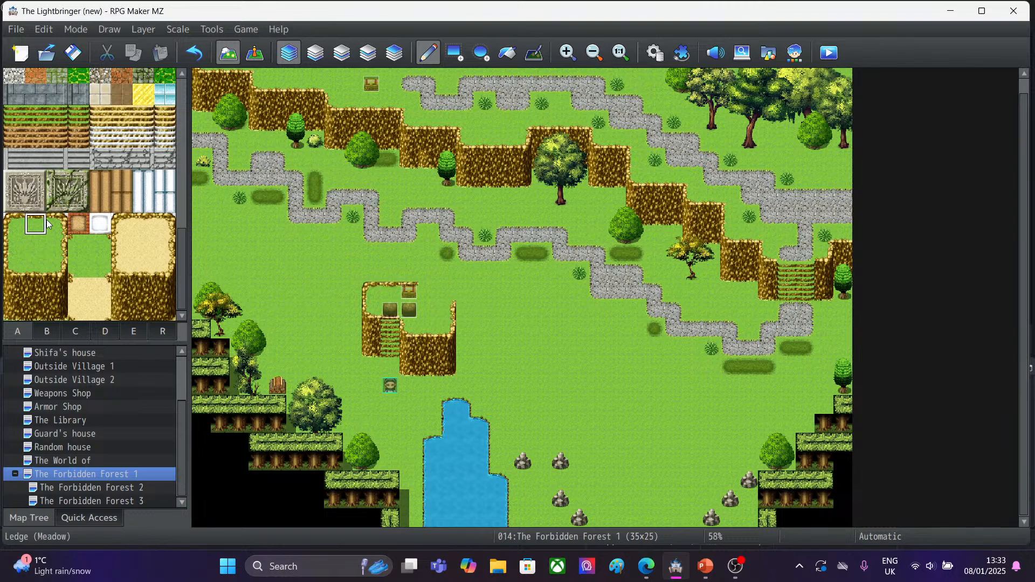
pyautogui.click(425, 299)
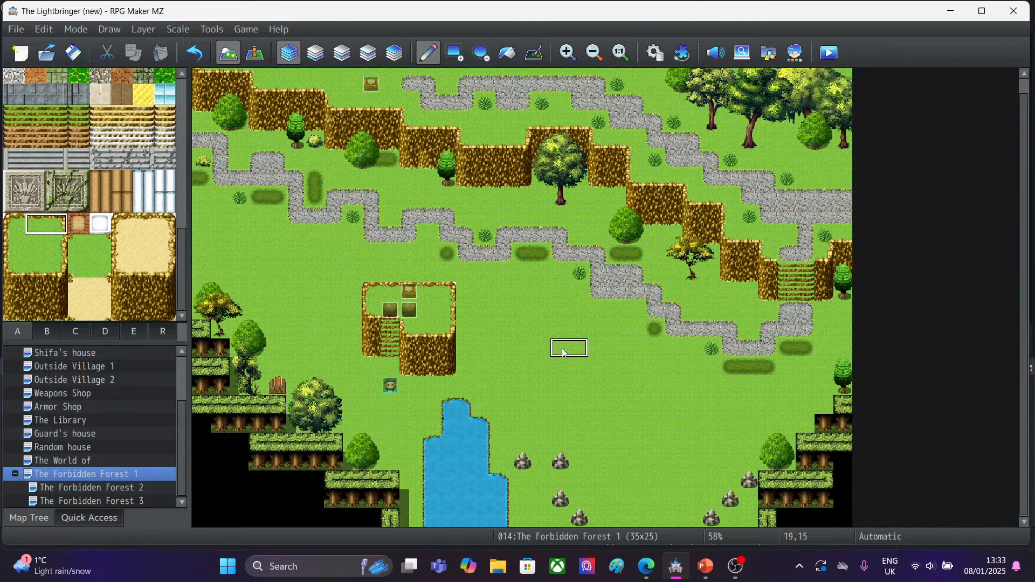
# Paint meadow over the plateau's upper border at 12,12–13,12 on Layer 1, and repaint that border using the automatic layer.
pyautogui.click(318, 55)
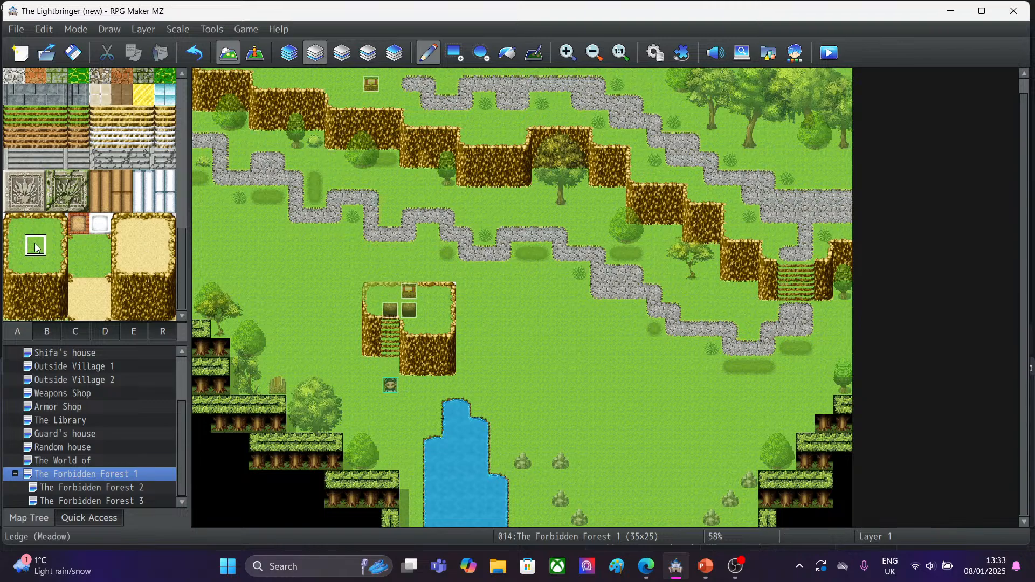
pyautogui.moveTo(446, 272)
pyautogui.mouseDown()
pyautogui.moveTo(446, 291)
pyautogui.moveTo(394, 290)
pyautogui.mouseUp()
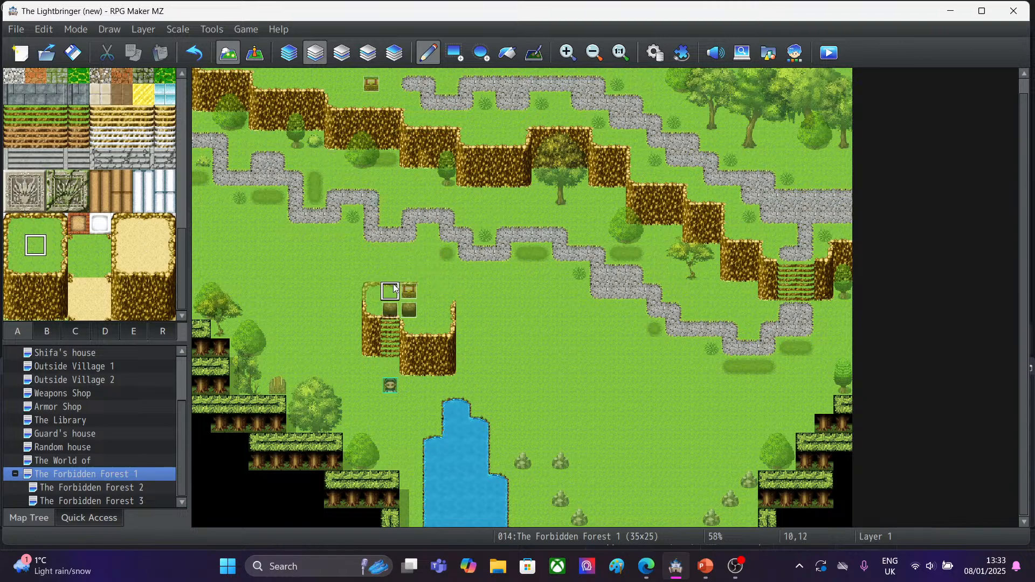
pyautogui.click(296, 55)
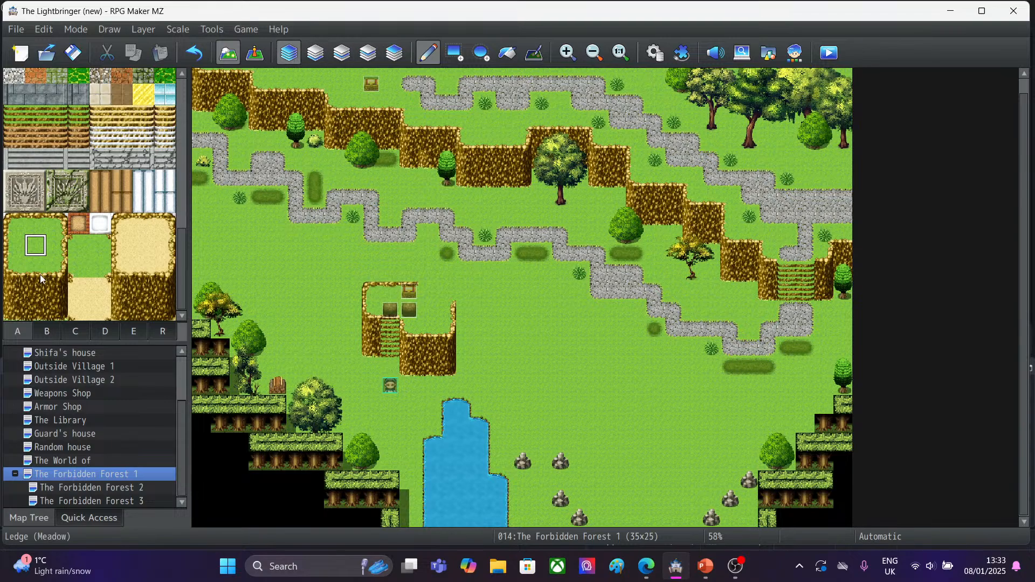
pyautogui.moveTo(42, 217); pyautogui.dragTo(59, 226)
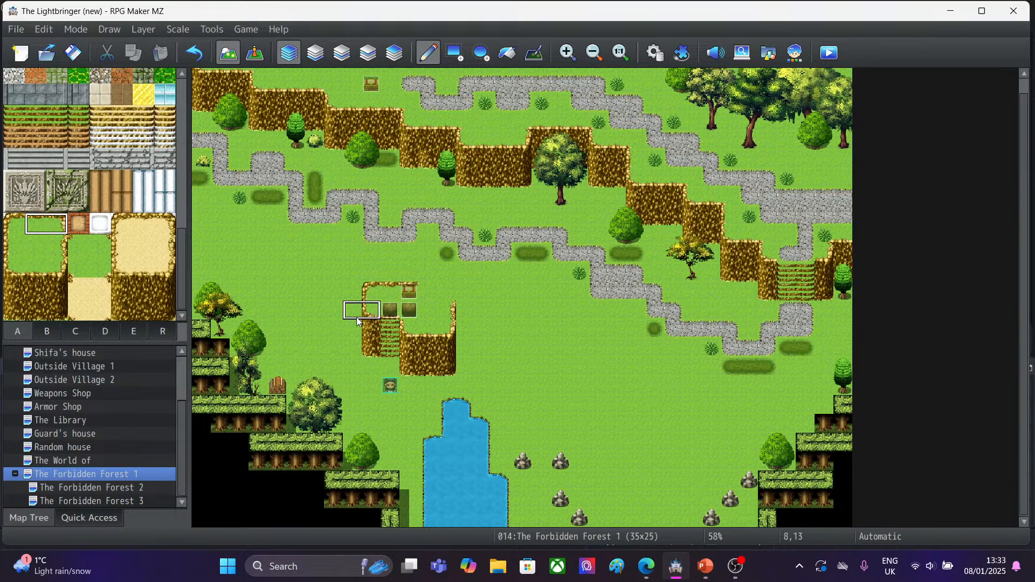
pyautogui.click(426, 294)
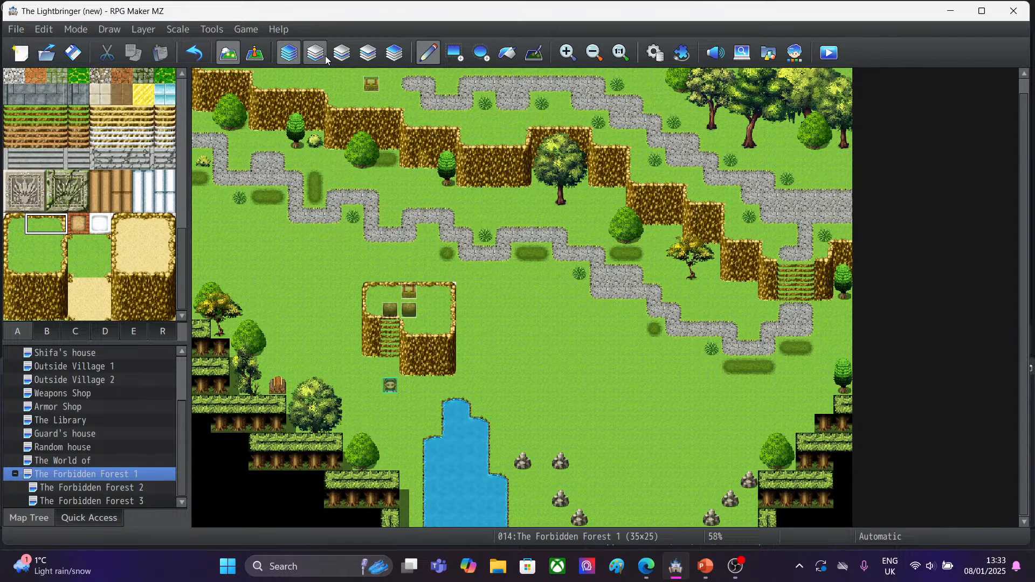
# Paint meadow over tiles 12,12–13,12 on Layer 2, and restamp the plateau's upper border there with the automatic layer.
pyautogui.click(345, 54)
pyautogui.click(35, 245)
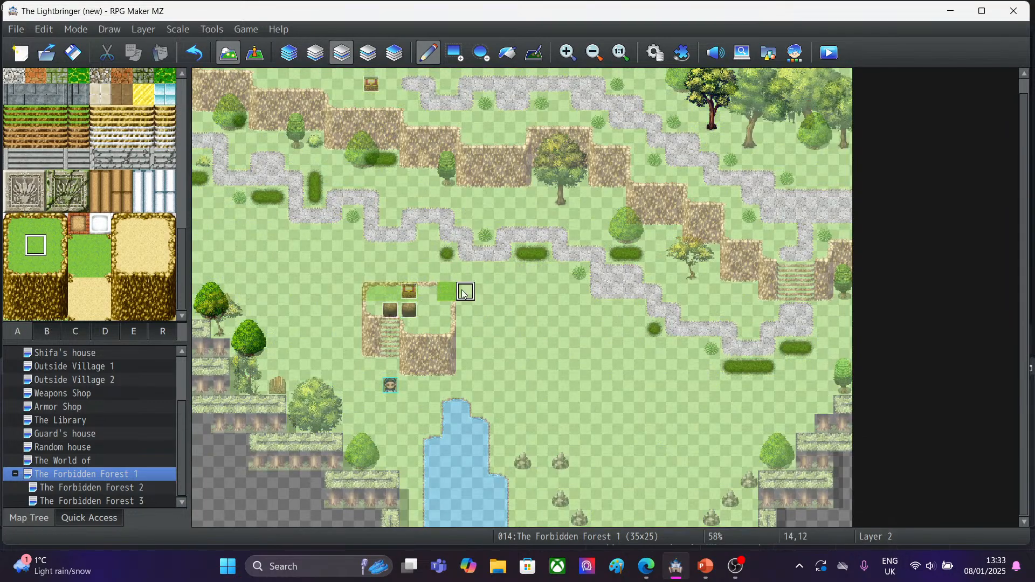
pyautogui.moveTo(448, 293); pyautogui.dragTo(426, 300)
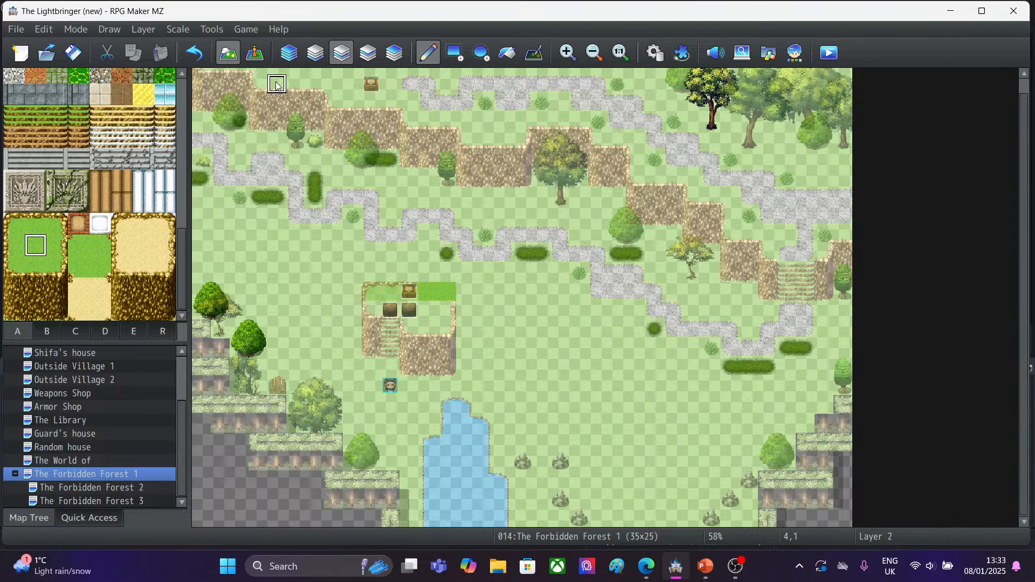
pyautogui.click(291, 54)
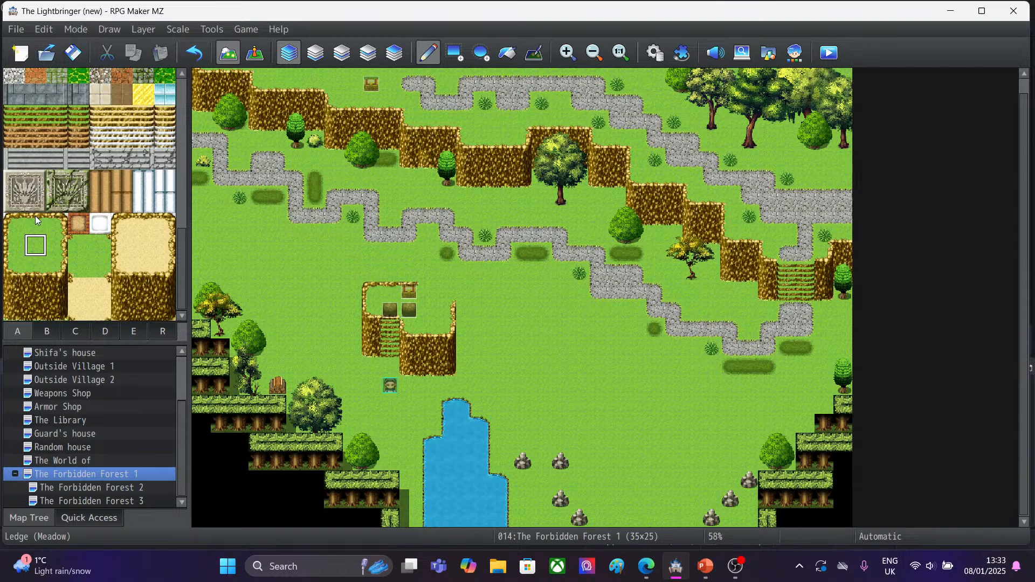
pyautogui.moveTo(35, 222); pyautogui.dragTo(58, 222)
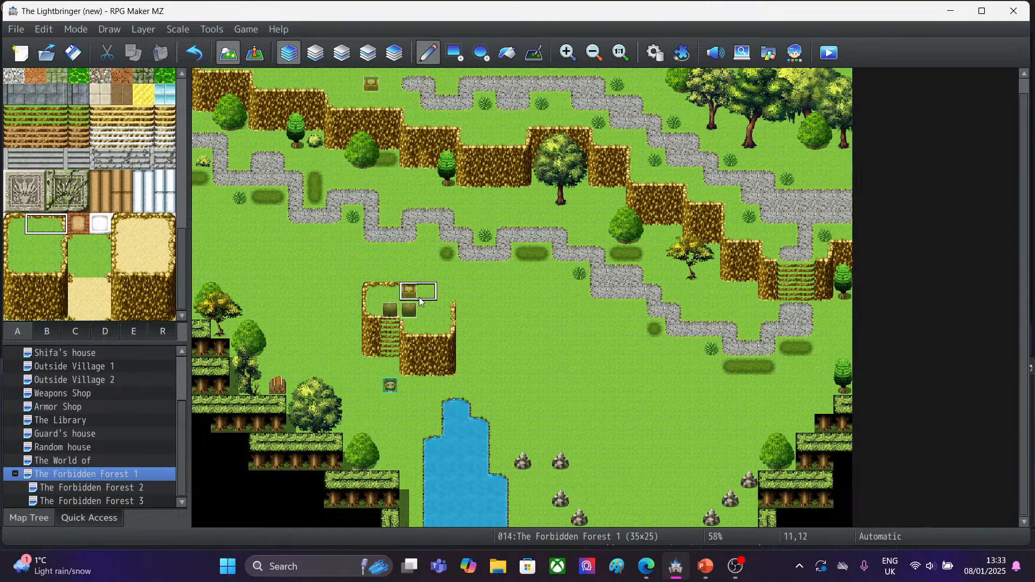
pyautogui.click(420, 291)
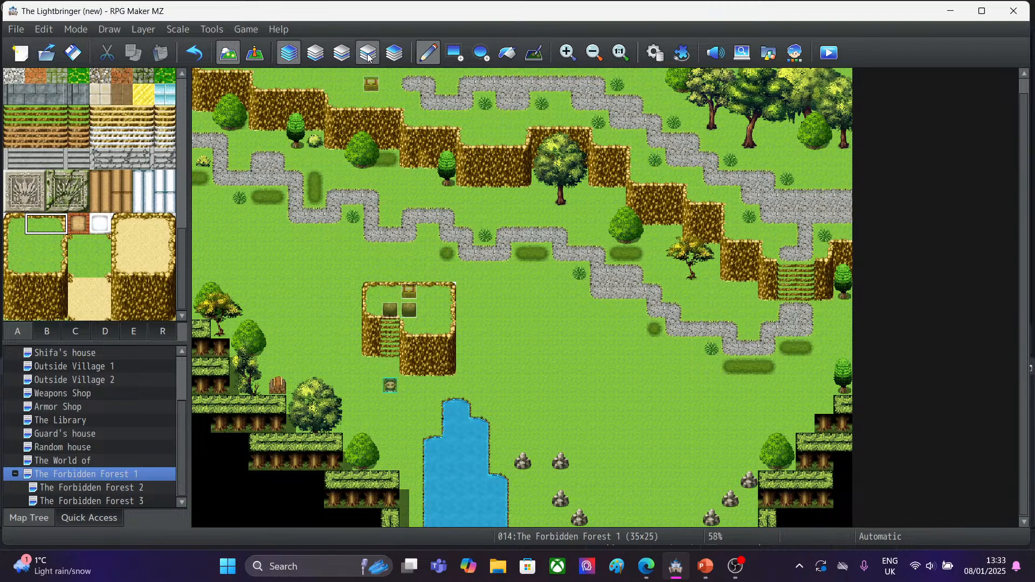
# On Layer 1, paint meadow over the plateau's corner at 13,12 and replace it with the single upper-right meadow ledge corner tile.
pyautogui.click(313, 51)
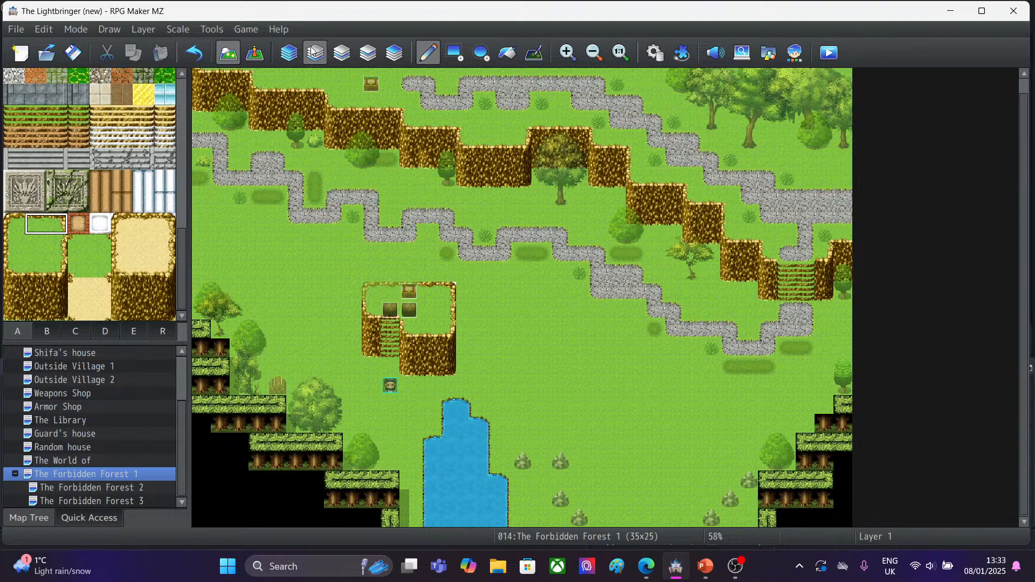
pyautogui.click(36, 227)
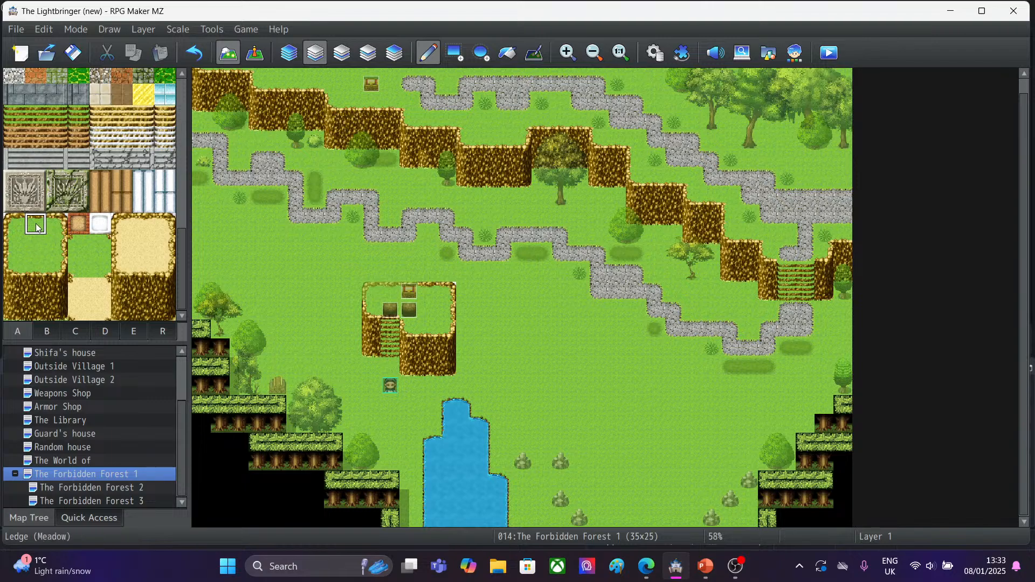
pyautogui.moveTo(36, 227); pyautogui.dragTo(56, 226)
pyautogui.click(35, 248)
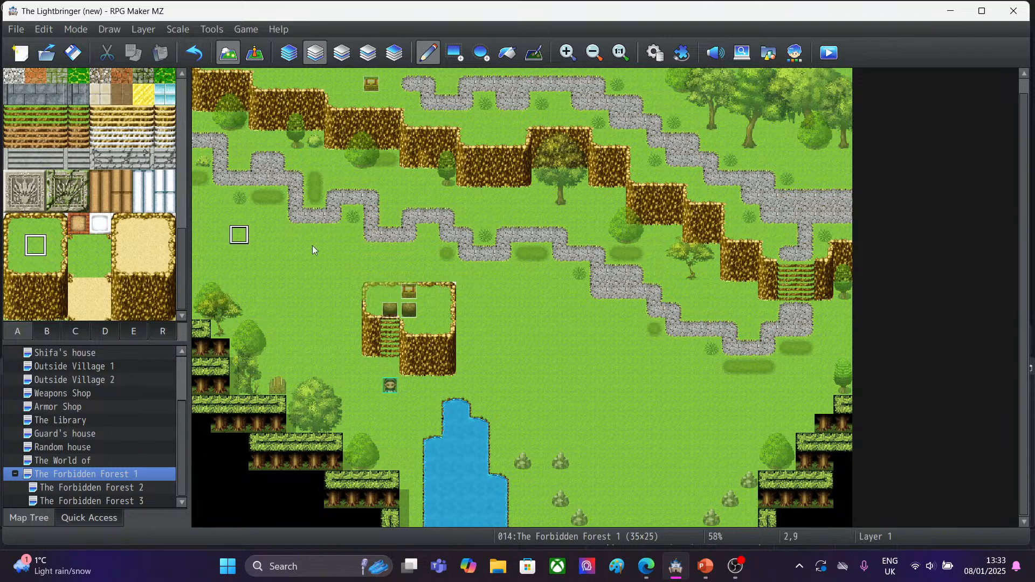
pyautogui.click(447, 291)
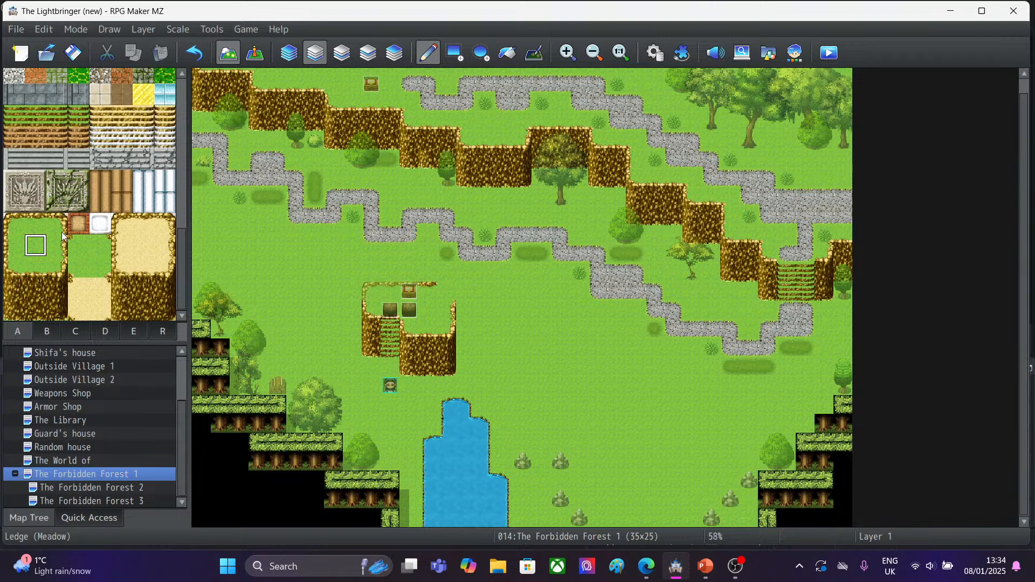
pyautogui.click(57, 225)
pyautogui.click(446, 291)
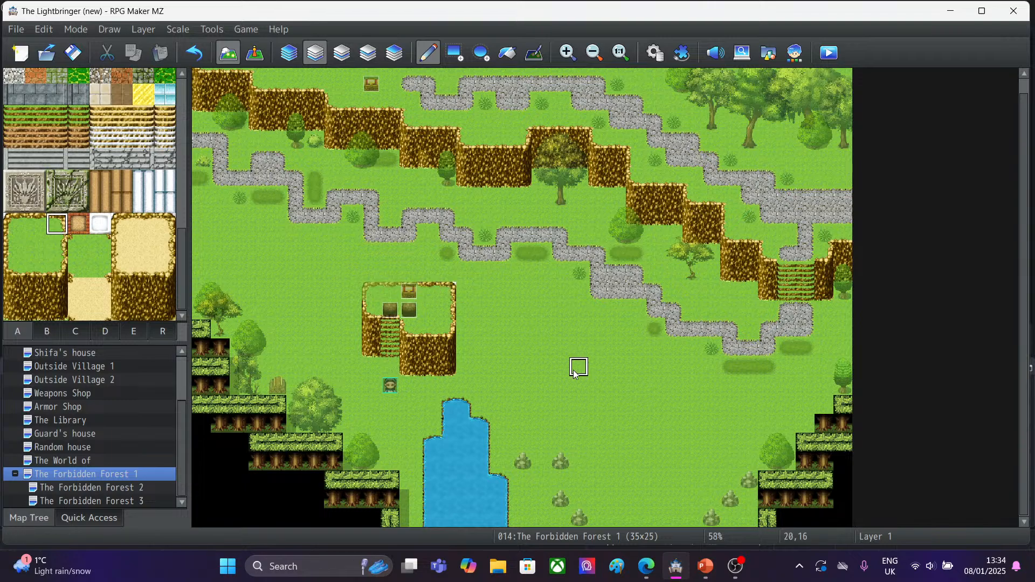
# On Layer 4, paint the meadow ledge's centre tile over 13,11, 13,12 and 14,12 around the plateau's corner, and return to the automatic layer.
pyautogui.click(103, 246)
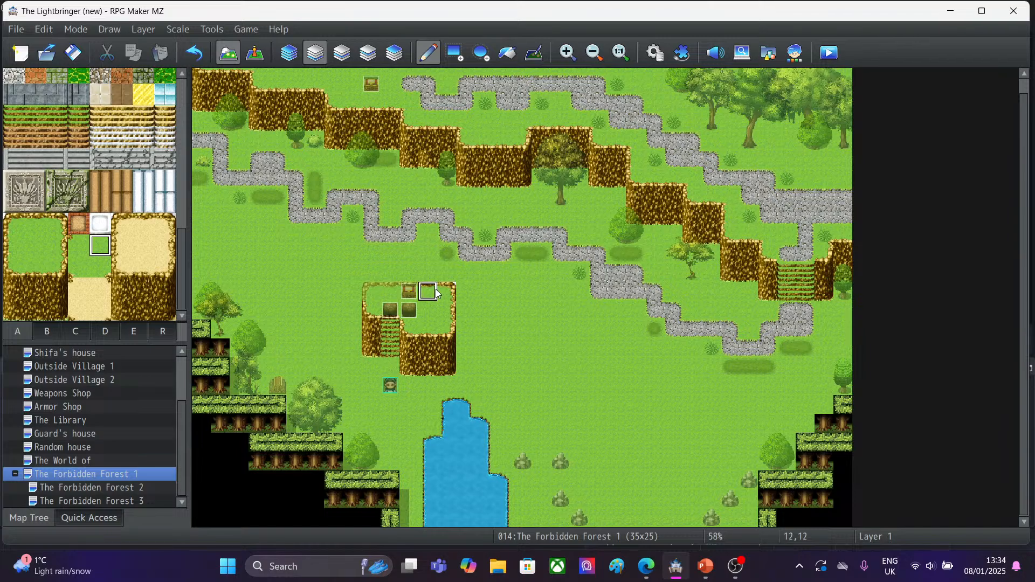
pyautogui.click(78, 268)
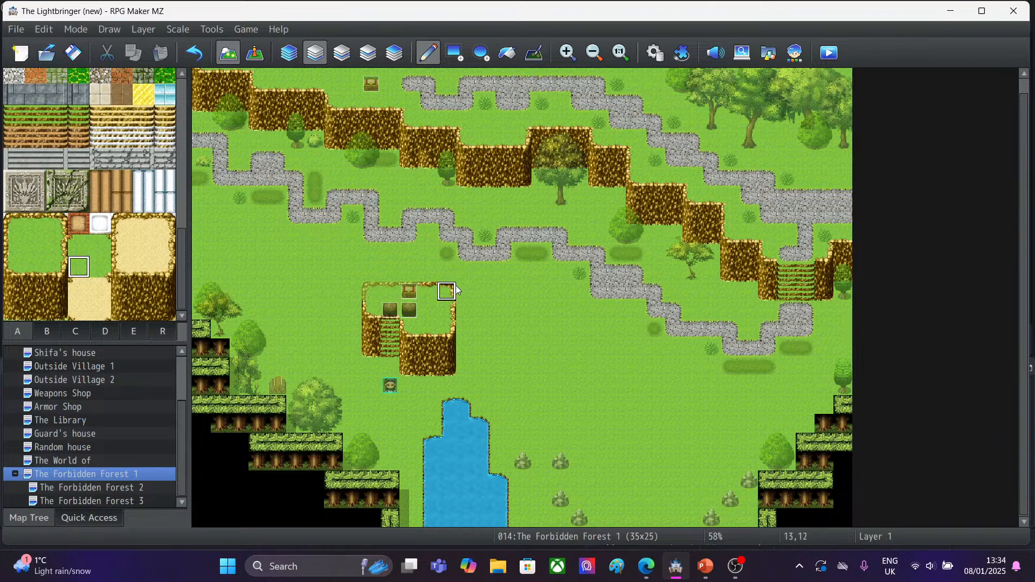
pyautogui.click(77, 241)
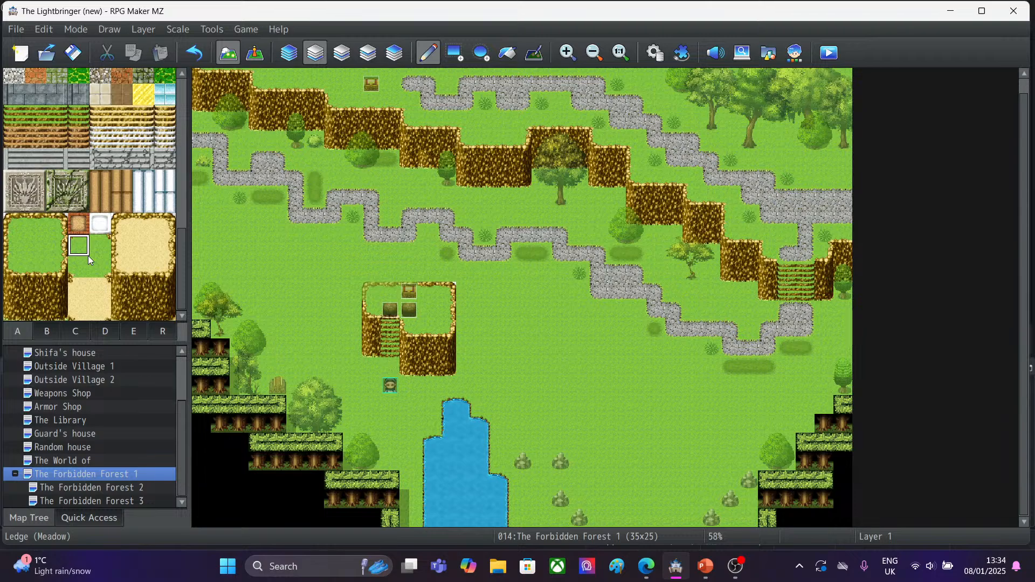
pyautogui.click(33, 246)
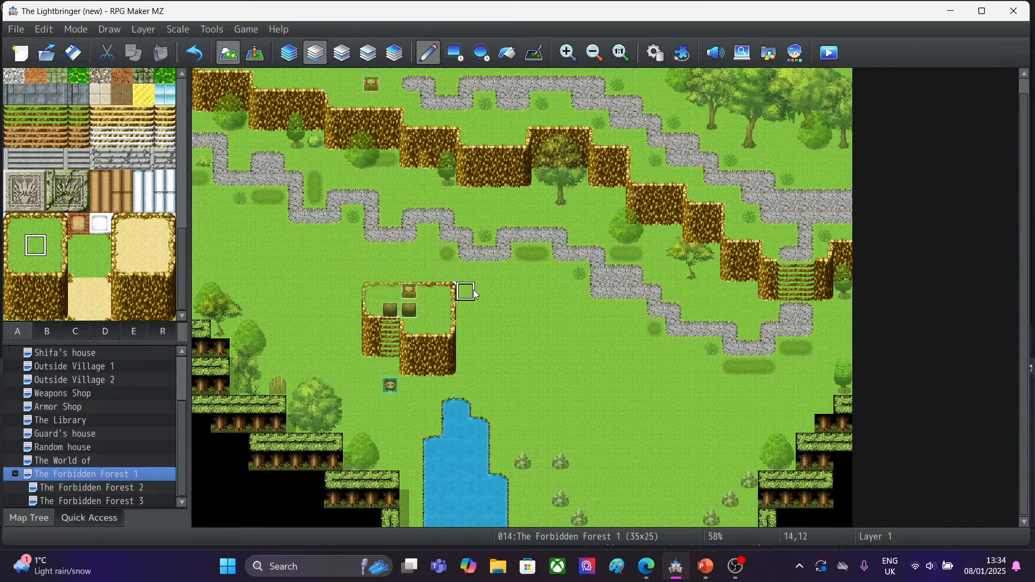
pyautogui.click(394, 52)
pyautogui.moveTo(458, 291)
pyautogui.mouseDown()
pyautogui.moveTo(446, 292)
pyautogui.moveTo(446, 272)
pyautogui.mouseUp()
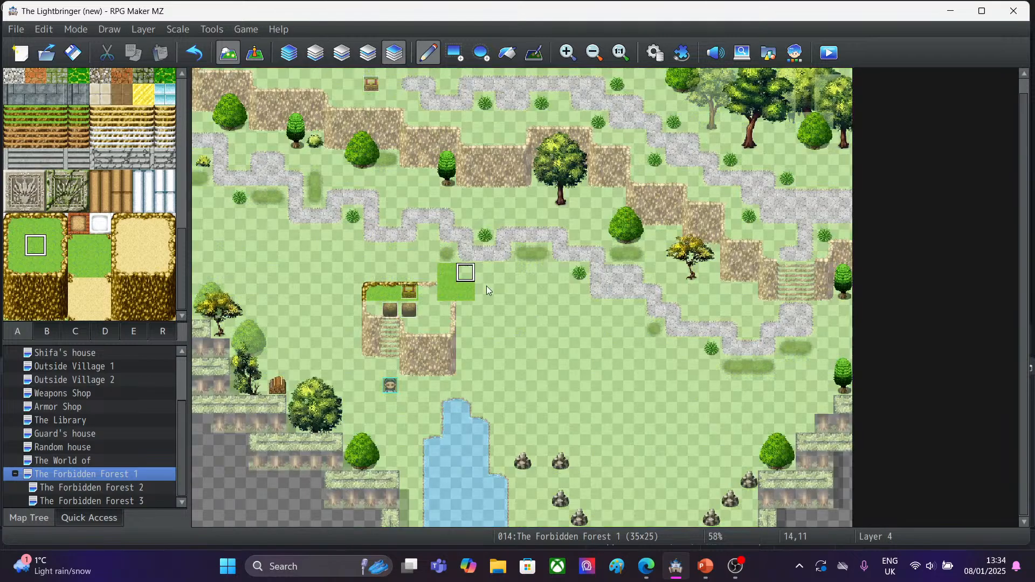
pyautogui.click(53, 219)
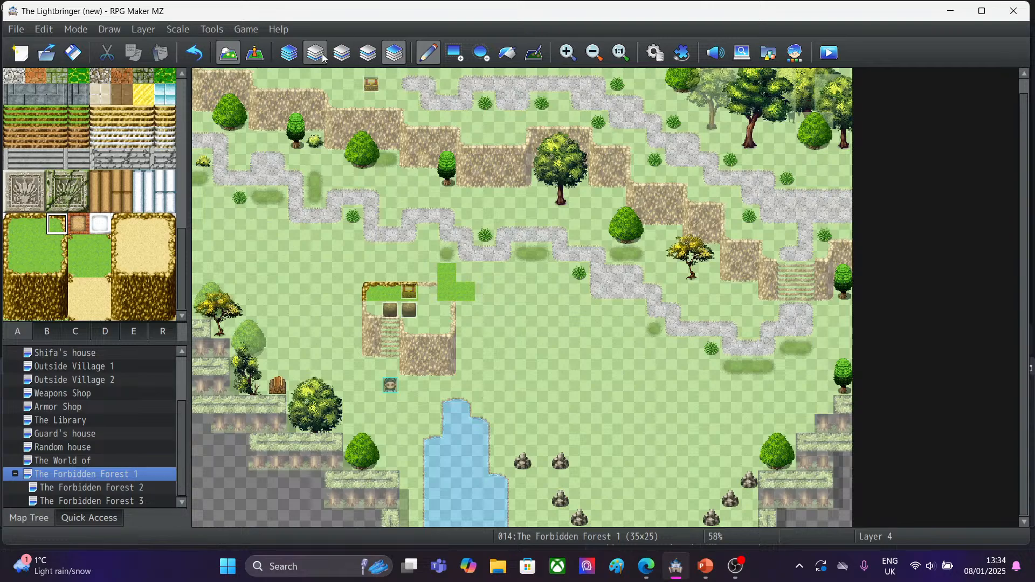
pyautogui.click(368, 52)
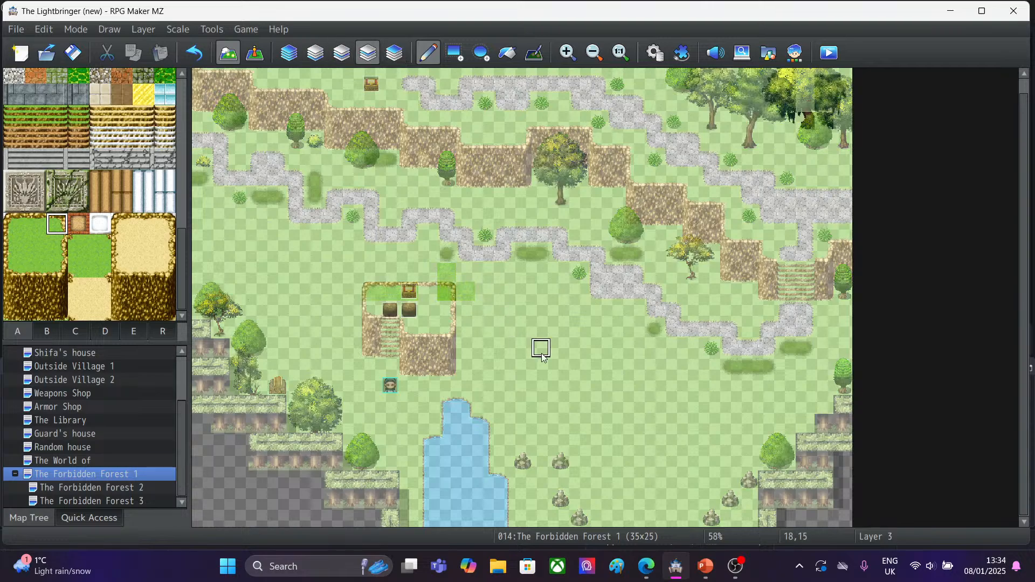
pyautogui.click(285, 58)
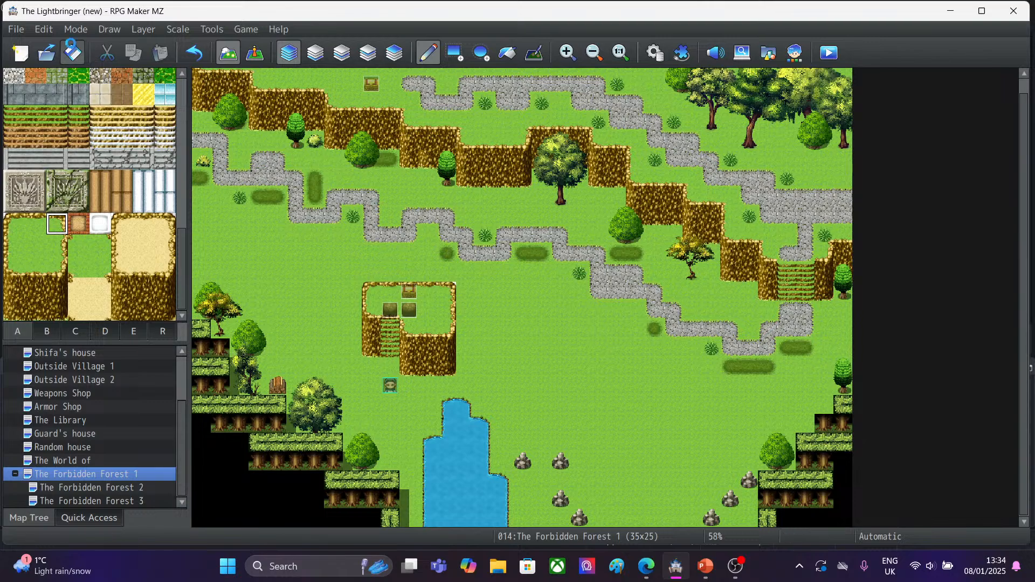
# Playtest the project with a new game and walk the character up the plateau stairs to the boulders.
pyautogui.click(829, 52)
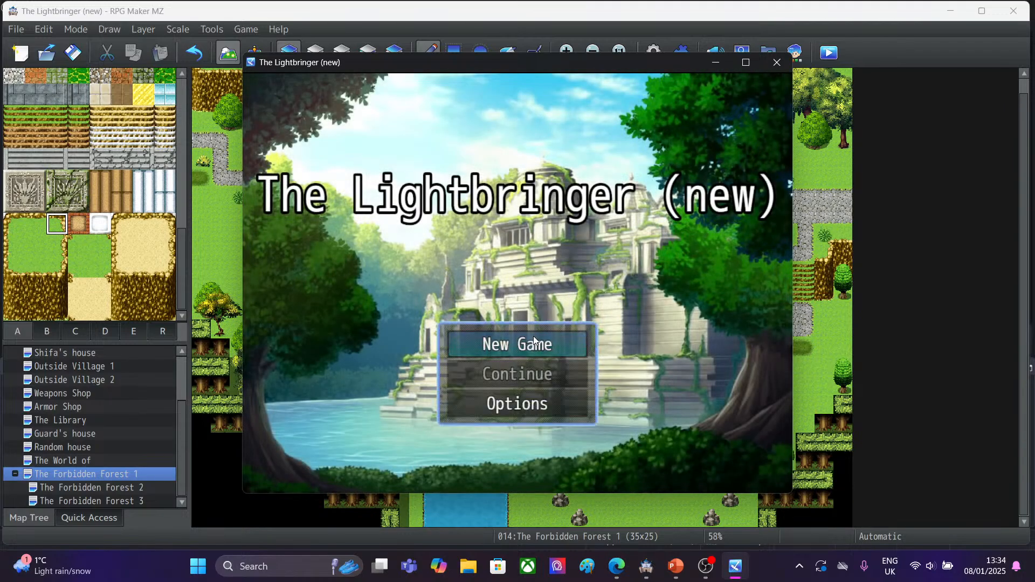
pyautogui.click(533, 339)
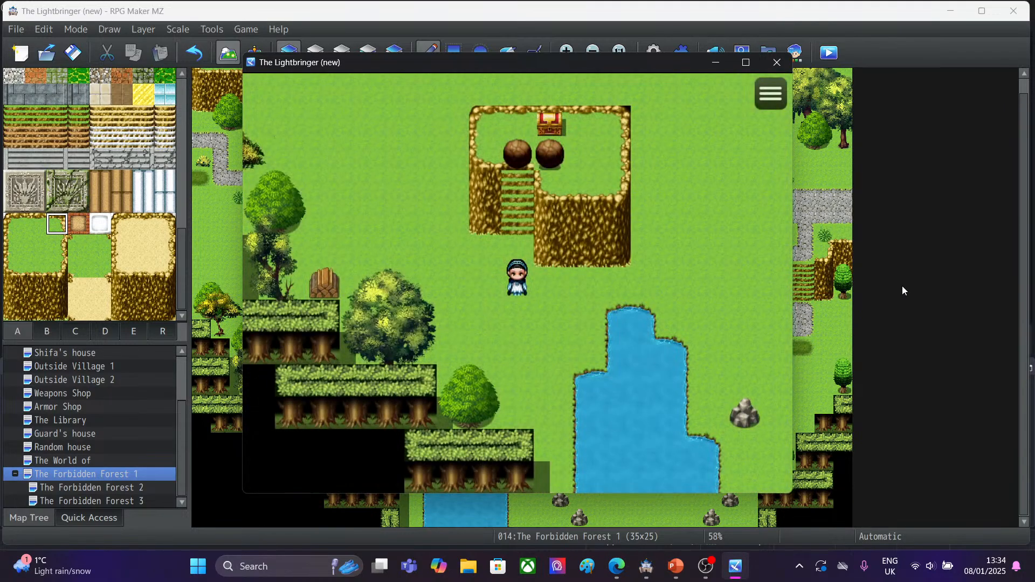
pyautogui.press('Up')
pyautogui.press('Up')
pyautogui.press('Up')
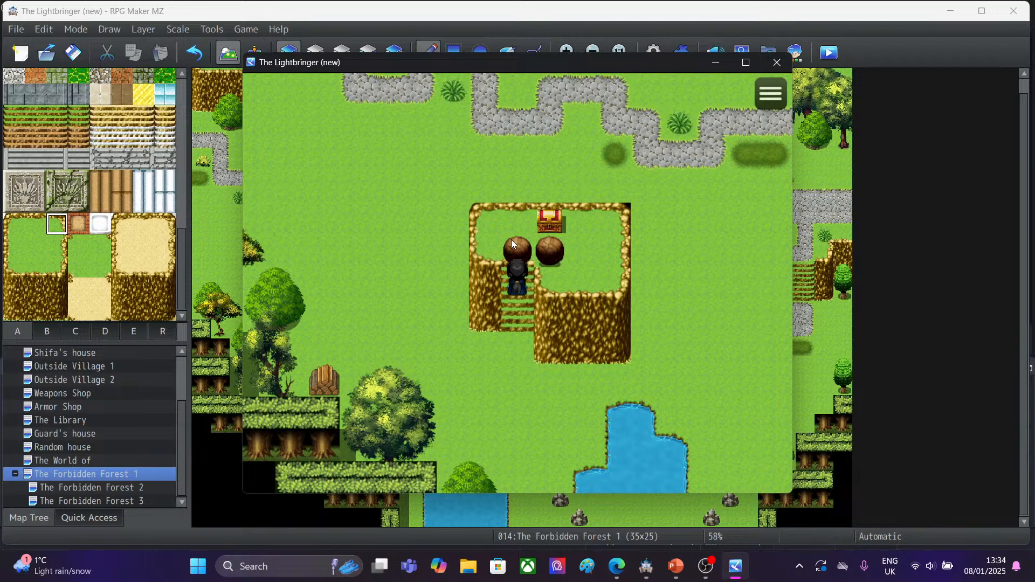
# Push the boulder above the stairs upward, try pushing the one beside it east, and end the playtest.
pyautogui.click(519, 256)
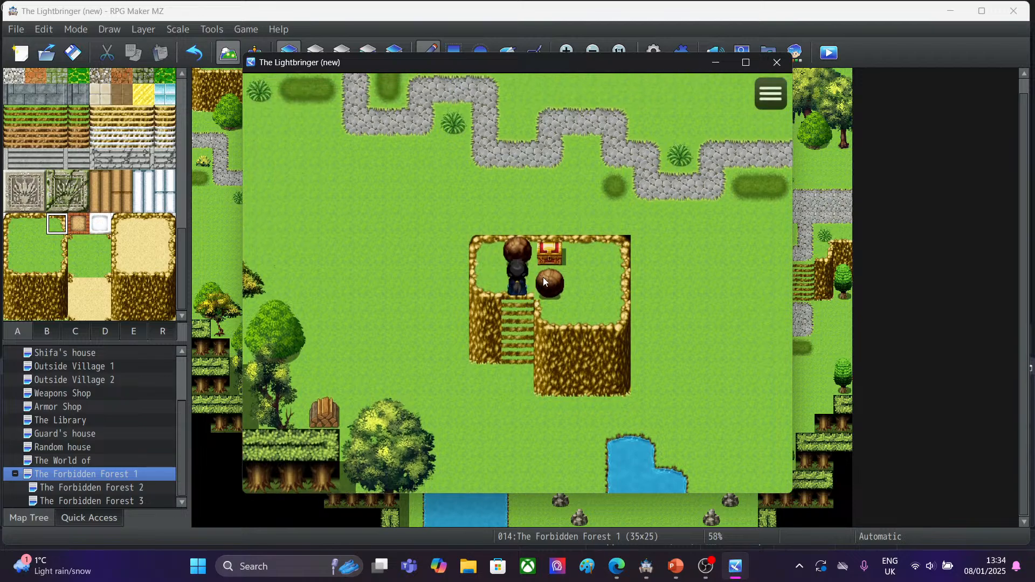
pyautogui.click(546, 281)
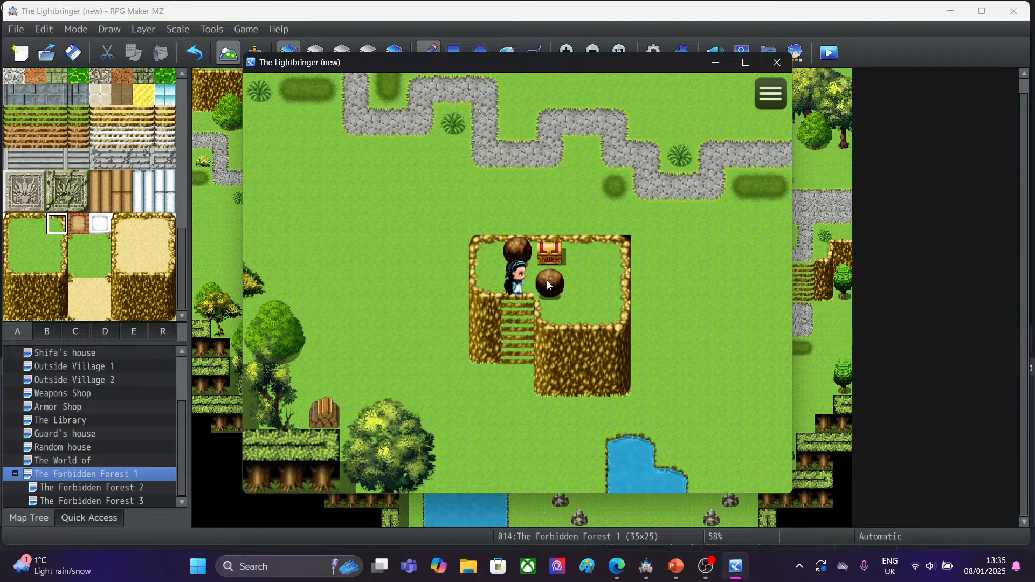
pyautogui.click(781, 64)
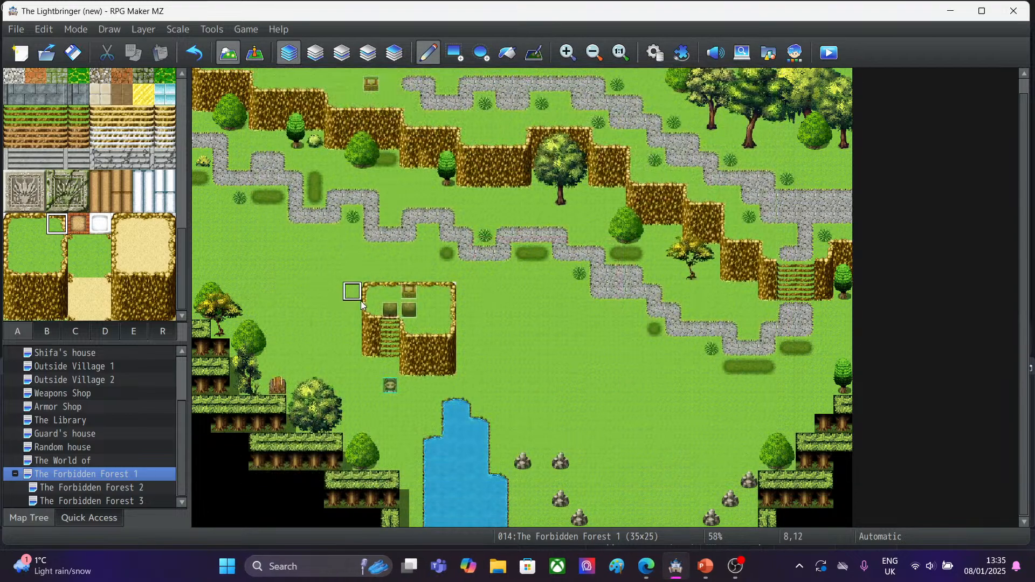
# Remove the Boulder 1 event at 11,13 and replace it with a copy of the Boulder 1 event at 10,13.
pyautogui.click(251, 53)
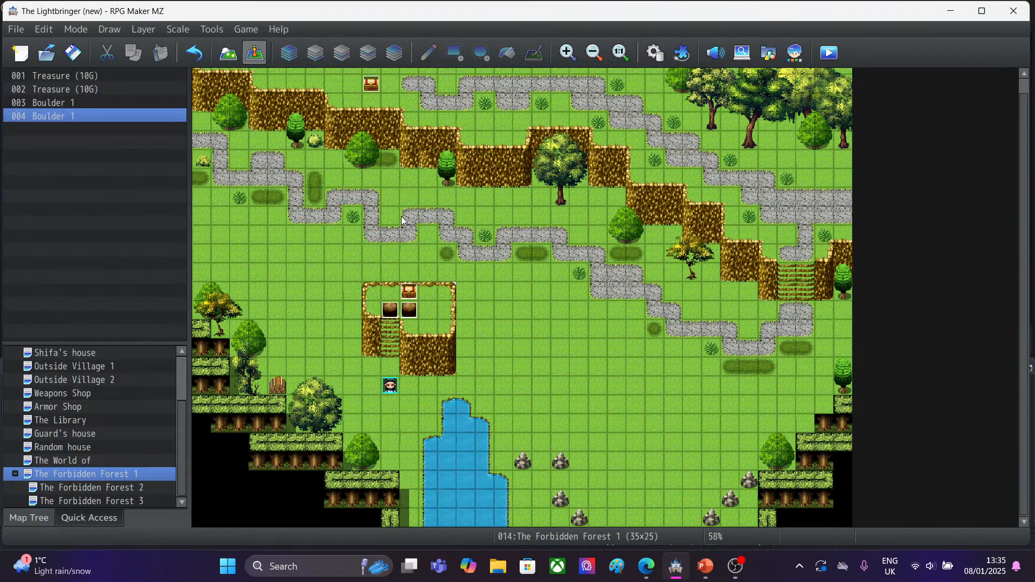
pyautogui.click(409, 311)
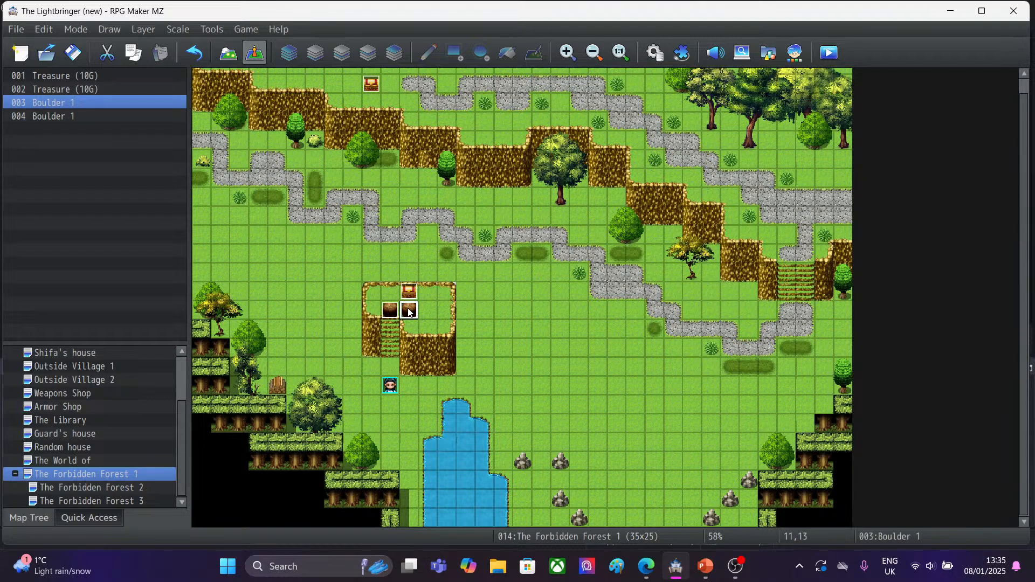
pyautogui.hotkey('ctrl', 'x')
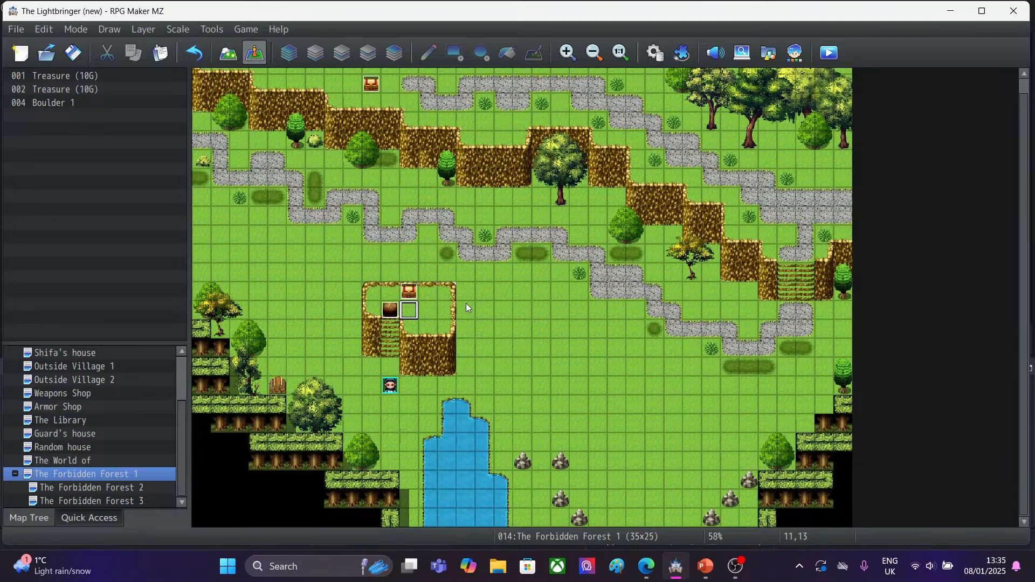
pyautogui.click(389, 312)
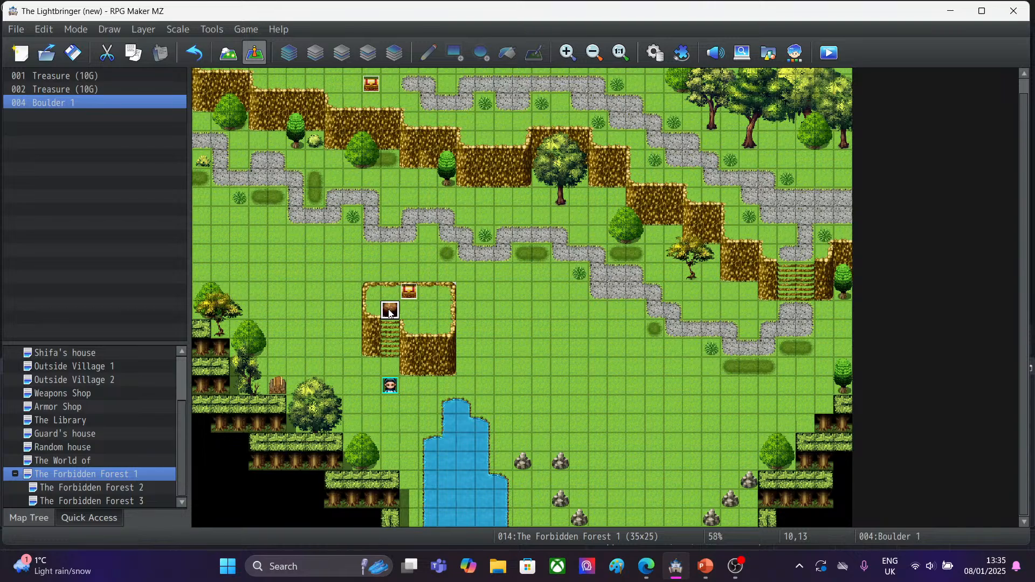
pyautogui.rightClick(389, 311)
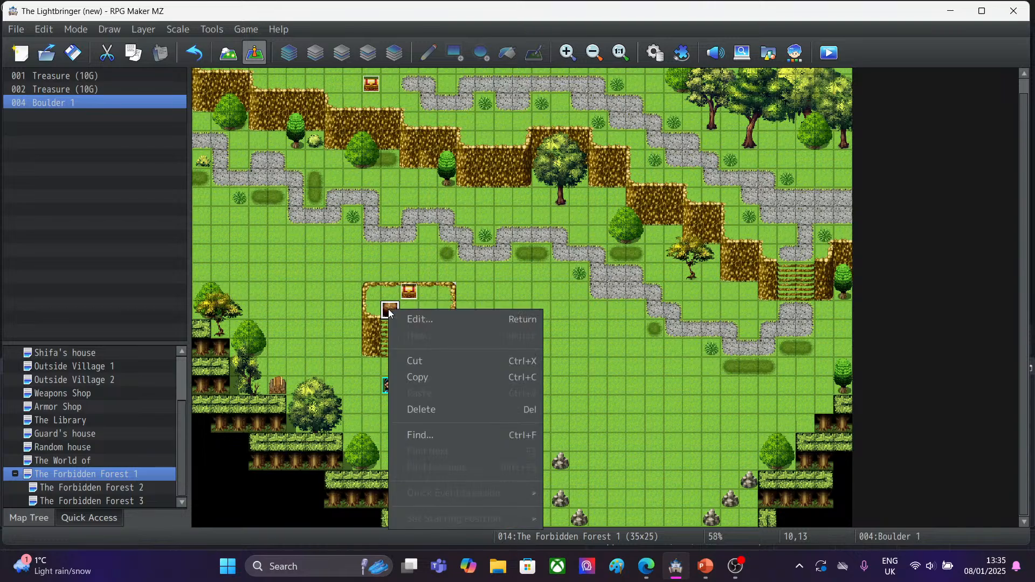
pyautogui.click(425, 373)
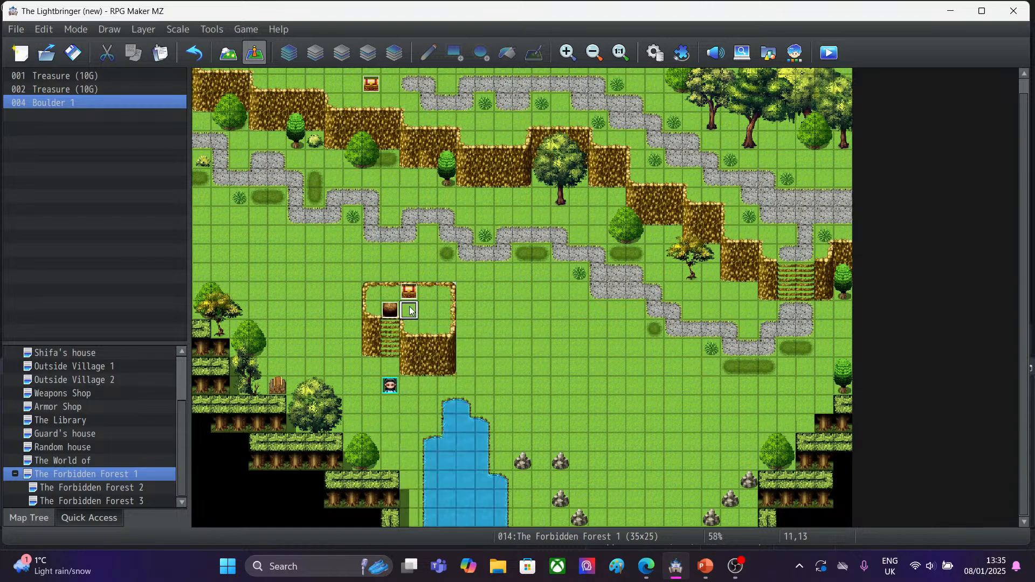
pyautogui.rightClick(409, 307)
pyautogui.click(451, 393)
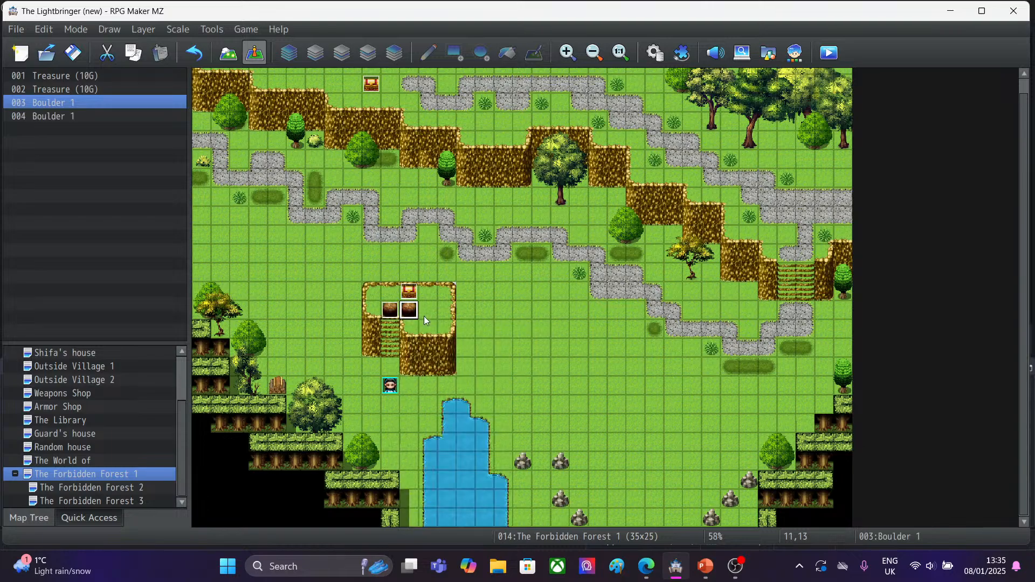
pyautogui.click(431, 294)
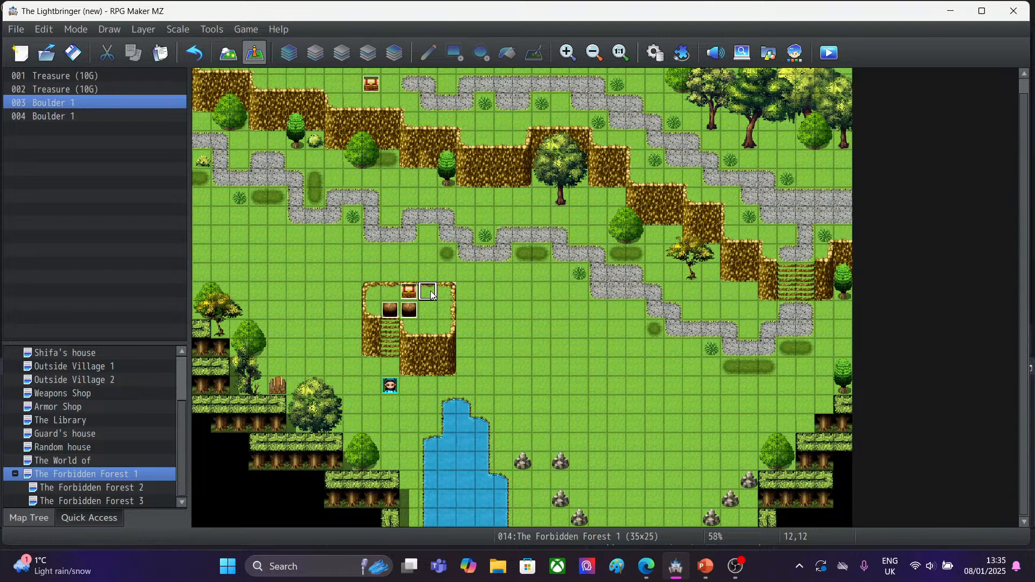
pyautogui.click(448, 294)
pyautogui.click(526, 334)
pyautogui.click(389, 310)
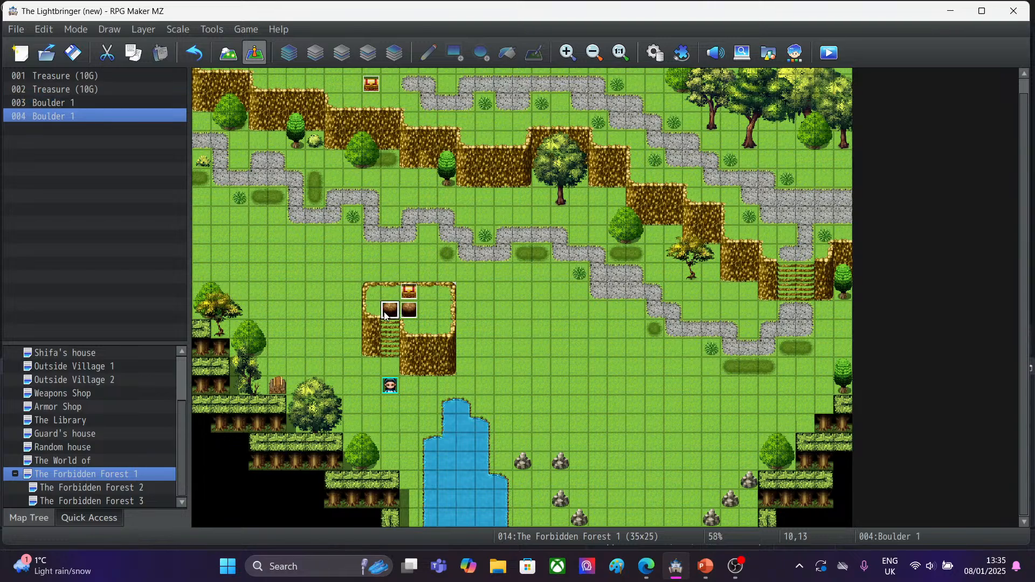
# Paste copies of the Boulder 1 event at 21,21 and 23,22 on the meadow east of the pond.
pyautogui.click(599, 462)
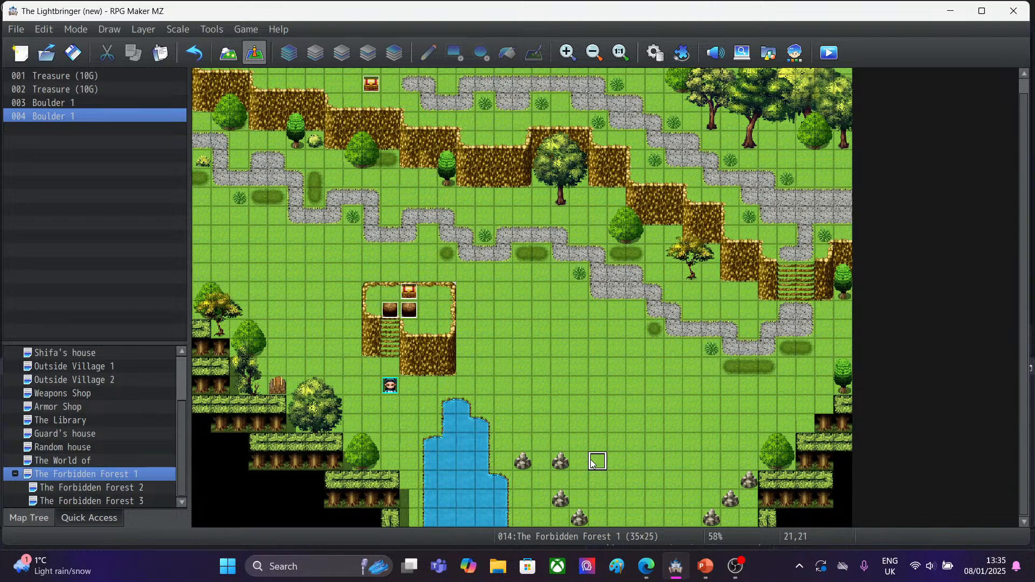
pyautogui.rightClick(601, 463)
pyautogui.click(621, 447)
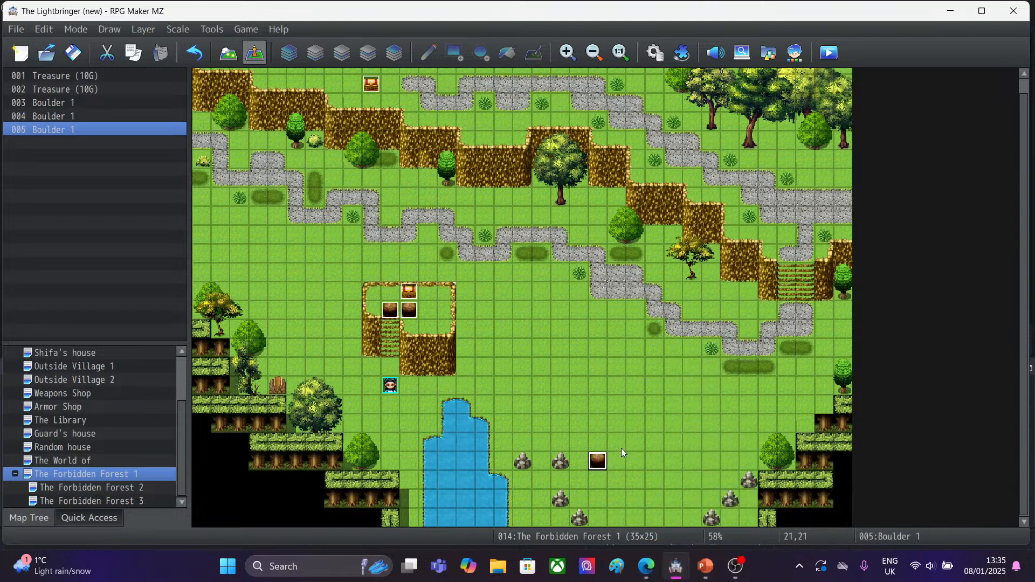
pyautogui.click(634, 480)
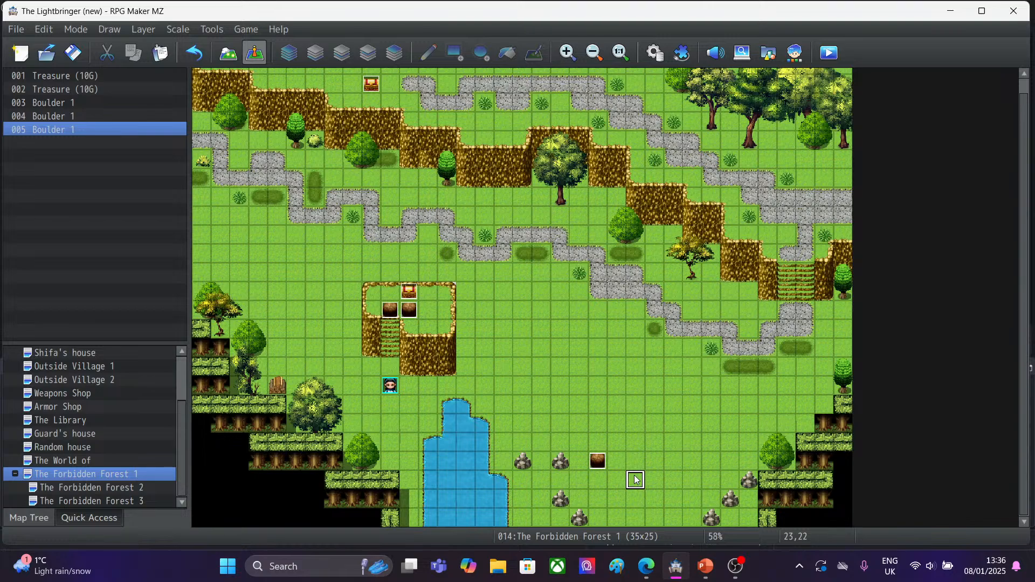
pyautogui.rightClick(634, 480)
pyautogui.click(669, 448)
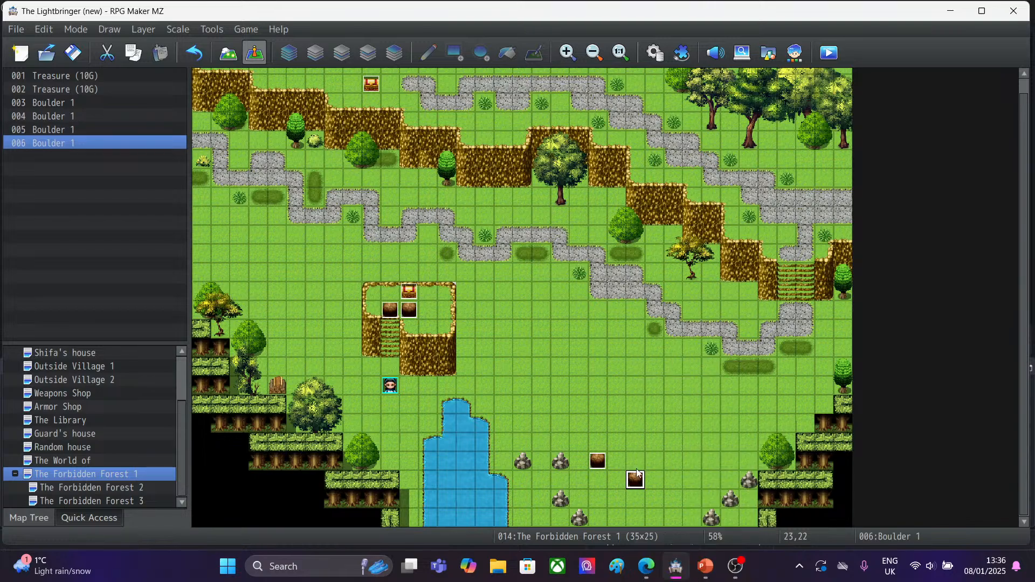
# Continue the boulder row by pasting Boulder 1 copies at 22,22, 24,23 and 25,23.
pyautogui.rightClick(616, 478)
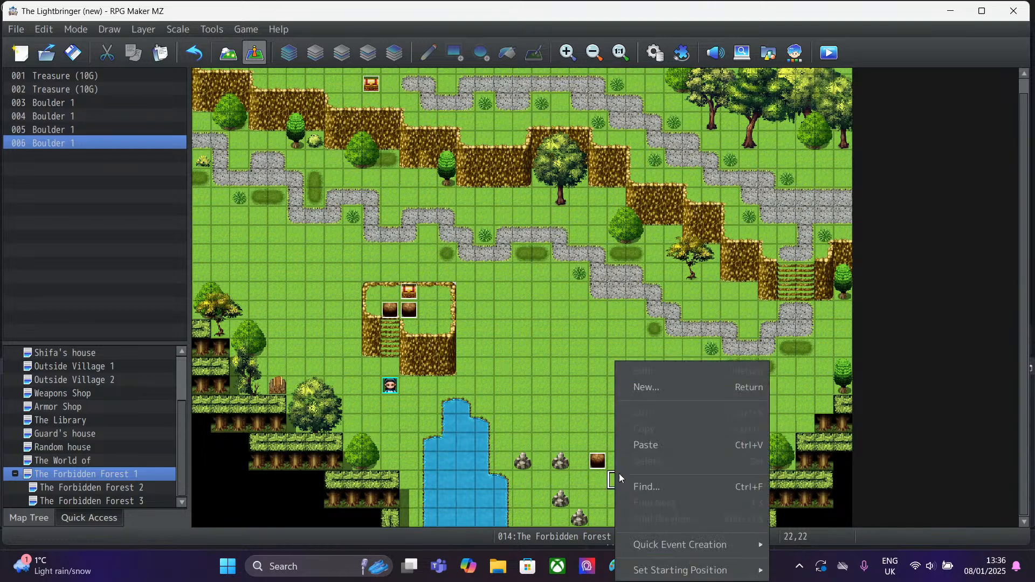
pyautogui.click(642, 448)
pyautogui.click(654, 497)
pyautogui.rightClick(655, 497)
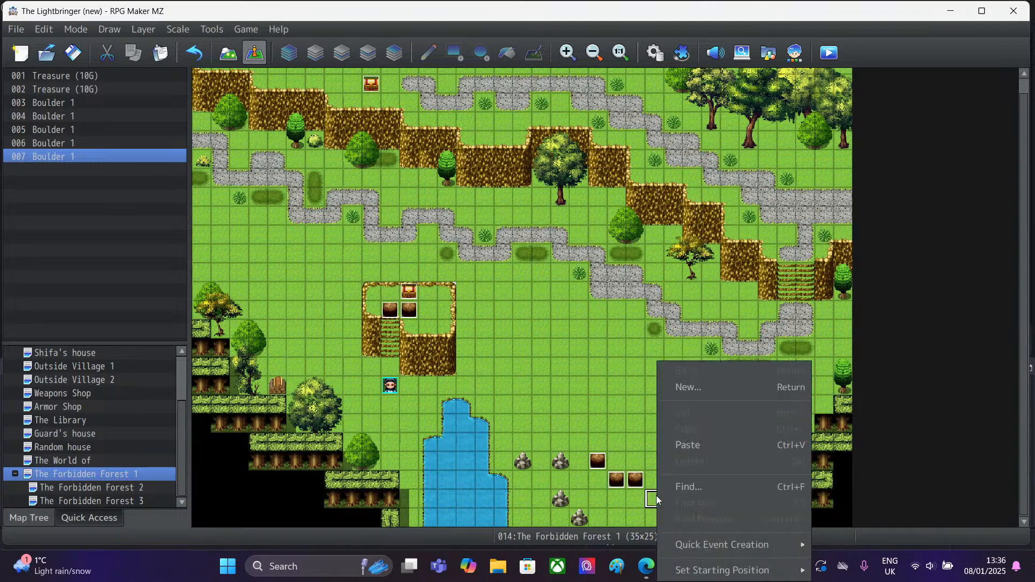
pyautogui.click(698, 445)
pyautogui.click(676, 495)
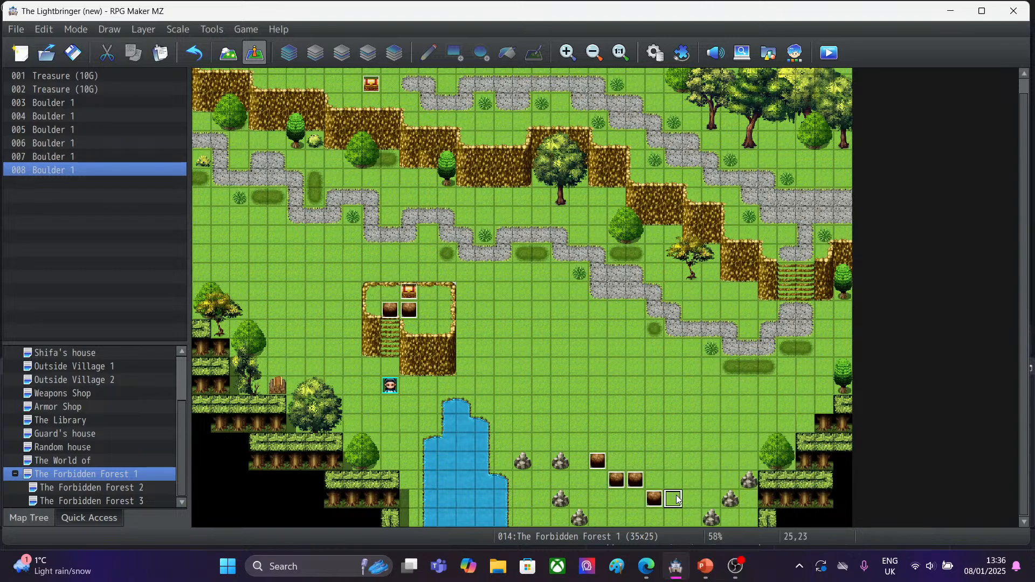
pyautogui.rightClick(676, 495)
pyautogui.click(714, 448)
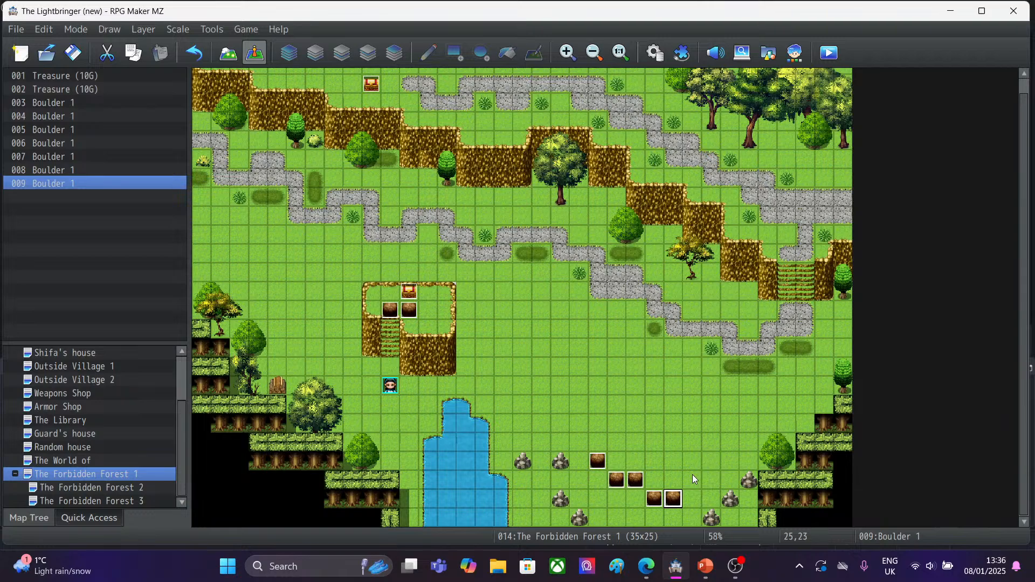
# Paste Boulder 1 copies at 26,22 and 27,21, discarding the blank new event opened in between.
pyautogui.click(693, 475)
pyautogui.rightClick(692, 474)
pyautogui.doubleClick(722, 449)
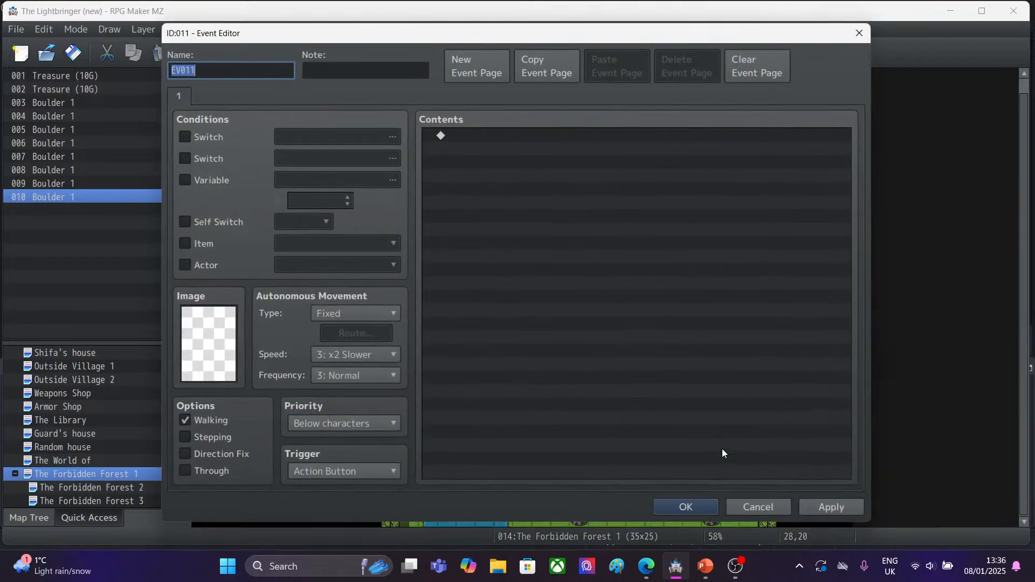
pyautogui.click(863, 31)
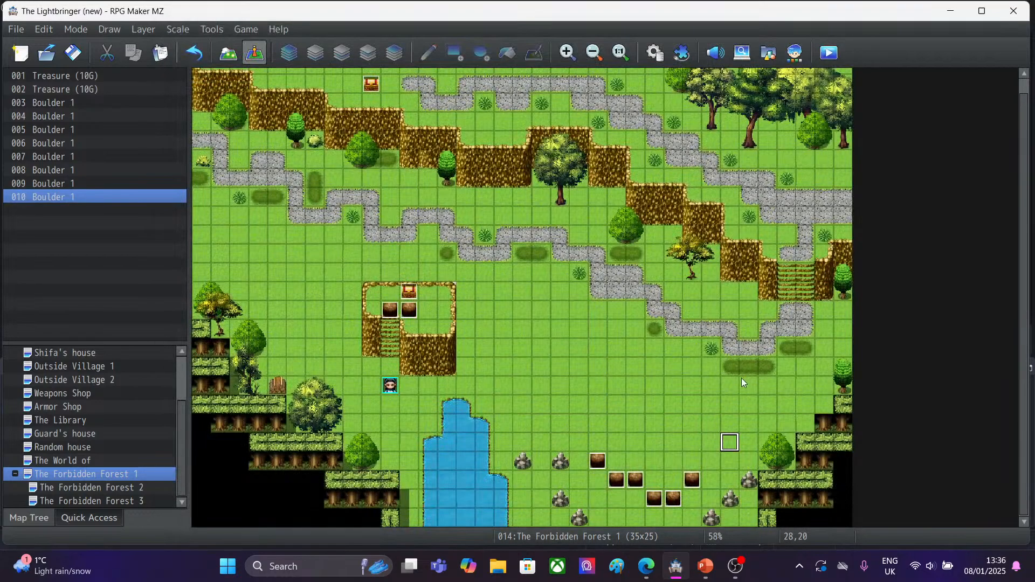
pyautogui.click(714, 460)
pyautogui.rightClick(714, 458)
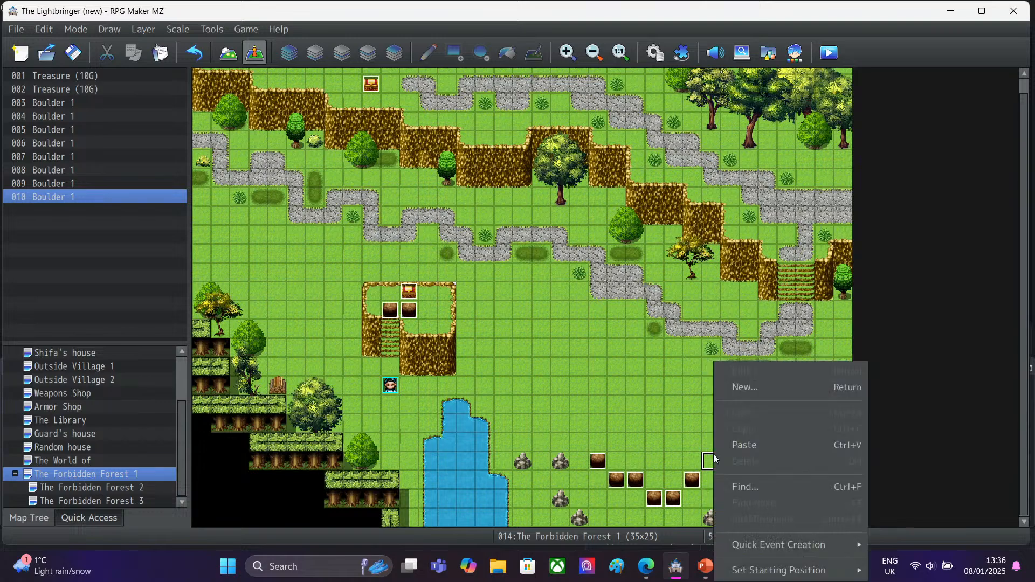
pyautogui.click(736, 445)
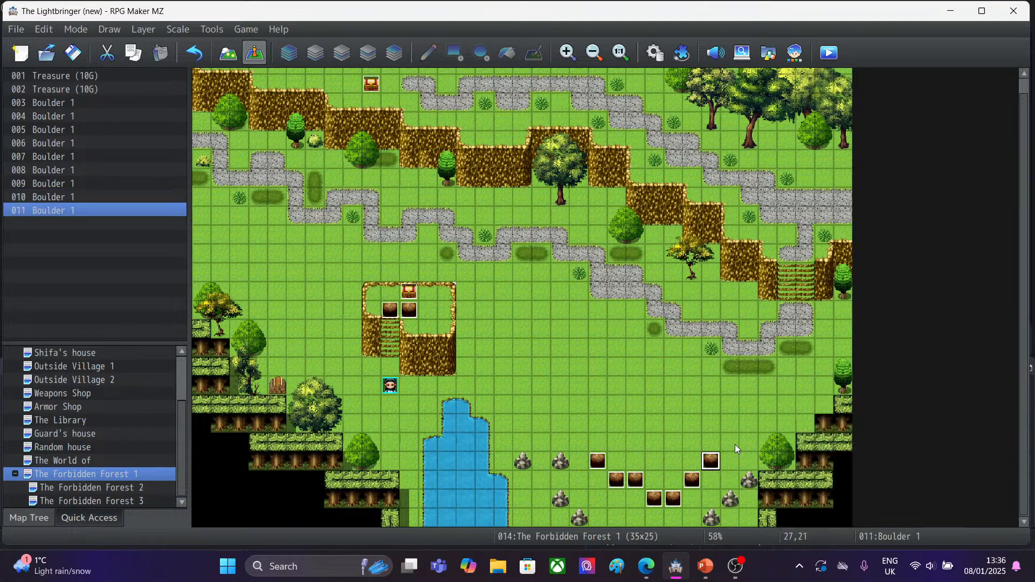
# Paste a copy of the Boulder 1 event at 25,22.
pyautogui.rightClick(669, 478)
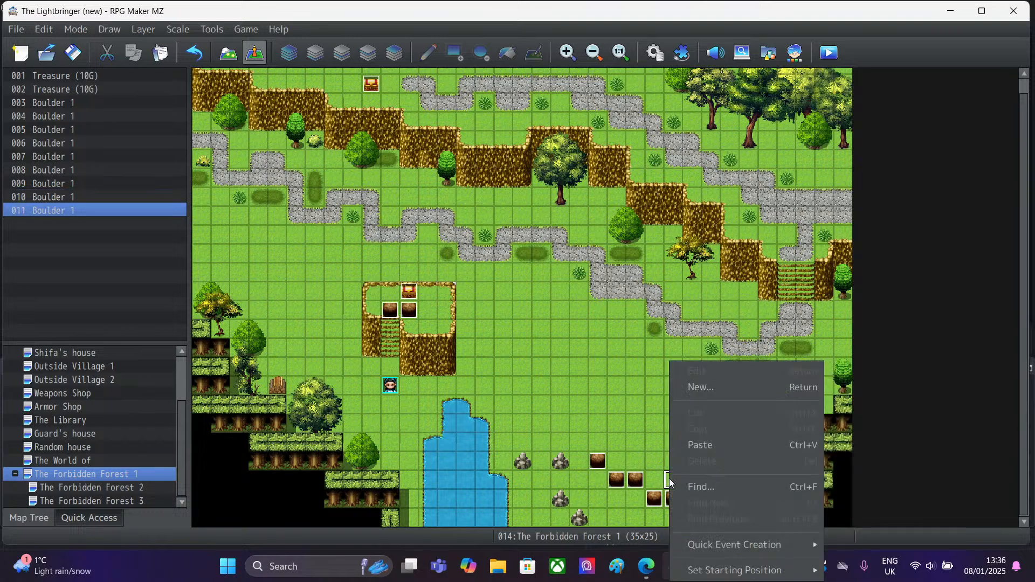
pyautogui.click(697, 446)
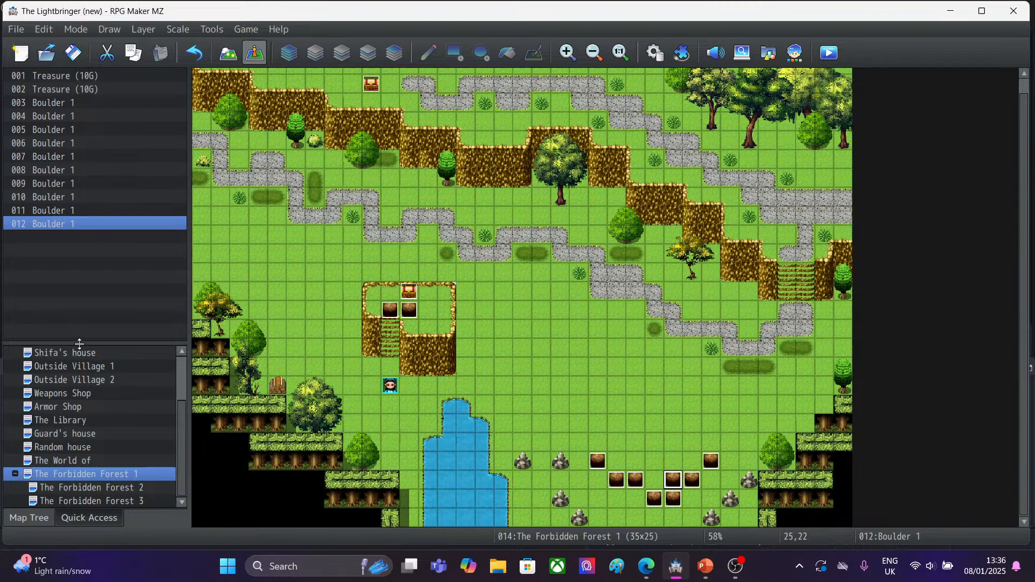
# Widen the pond eastward to the boulder row with Water A (Meadow) tiles, painting over the rocks on its shore.
pyautogui.click(228, 53)
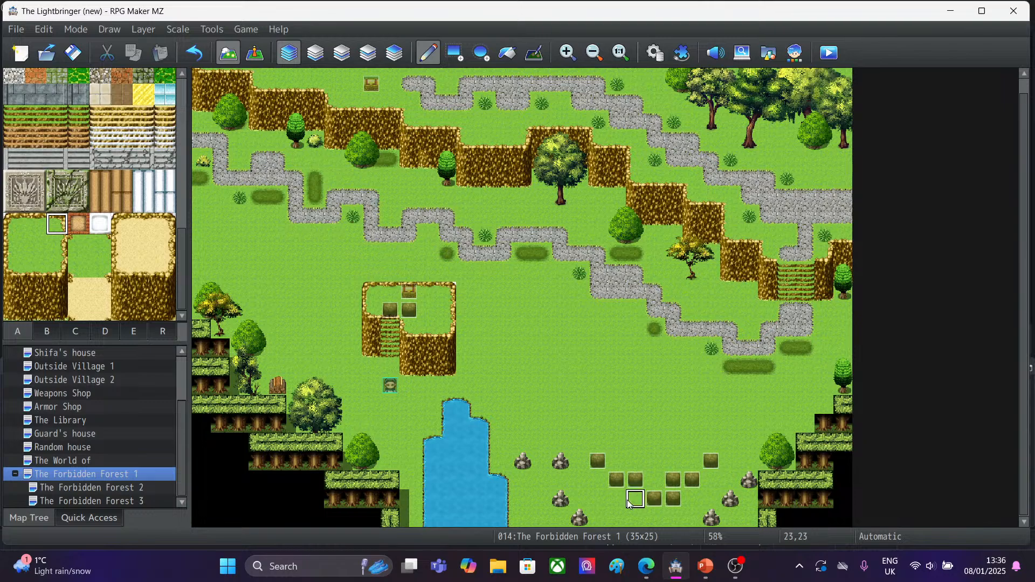
pyautogui.moveTo(182, 240); pyautogui.dragTo(182, 89)
pyautogui.click(14, 79)
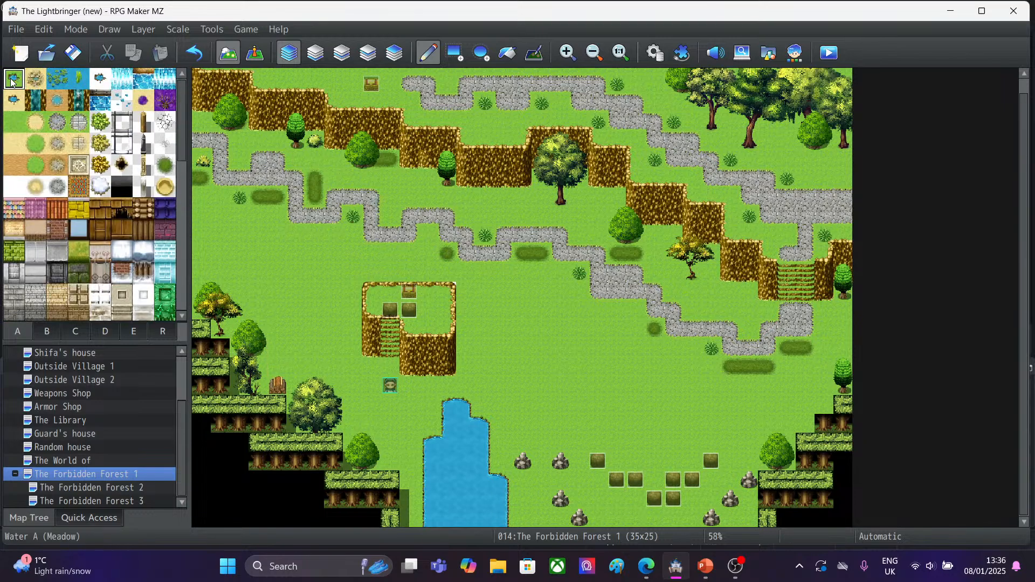
pyautogui.moveTo(499, 443)
pyautogui.mouseDown()
pyautogui.moveTo(536, 440)
pyautogui.moveTo(557, 458)
pyautogui.moveTo(560, 494)
pyautogui.moveTo(590, 518)
pyautogui.moveTo(617, 518)
pyautogui.moveTo(542, 512)
pyautogui.moveTo(533, 470)
pyautogui.moveTo(502, 460)
pyautogui.moveTo(501, 478)
pyautogui.mouseUp()
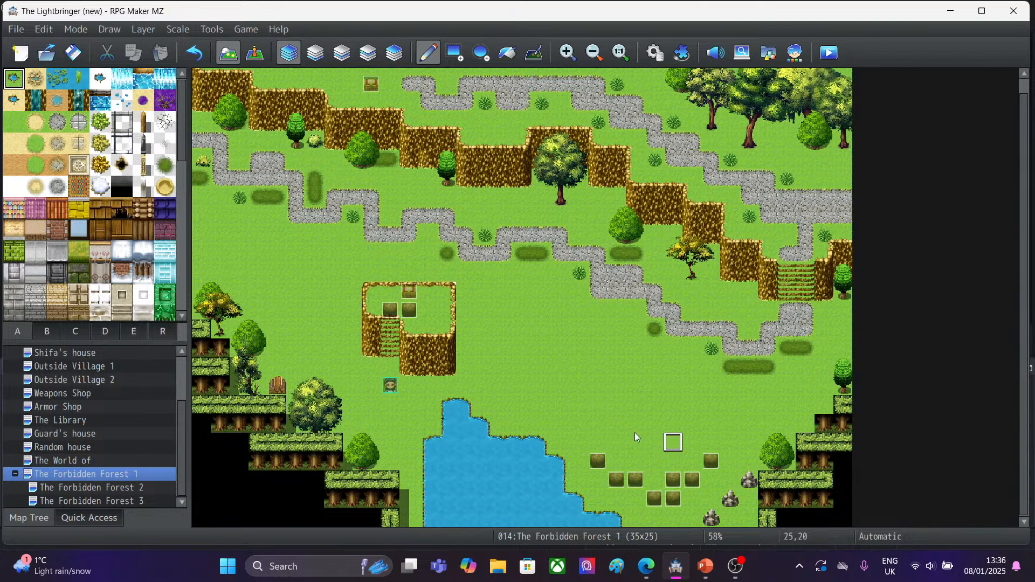
# Paint meadow ground over the rocks at 29,22, 28,23 and 27,24 beside the eastern forest edge.
pyautogui.click(46, 333)
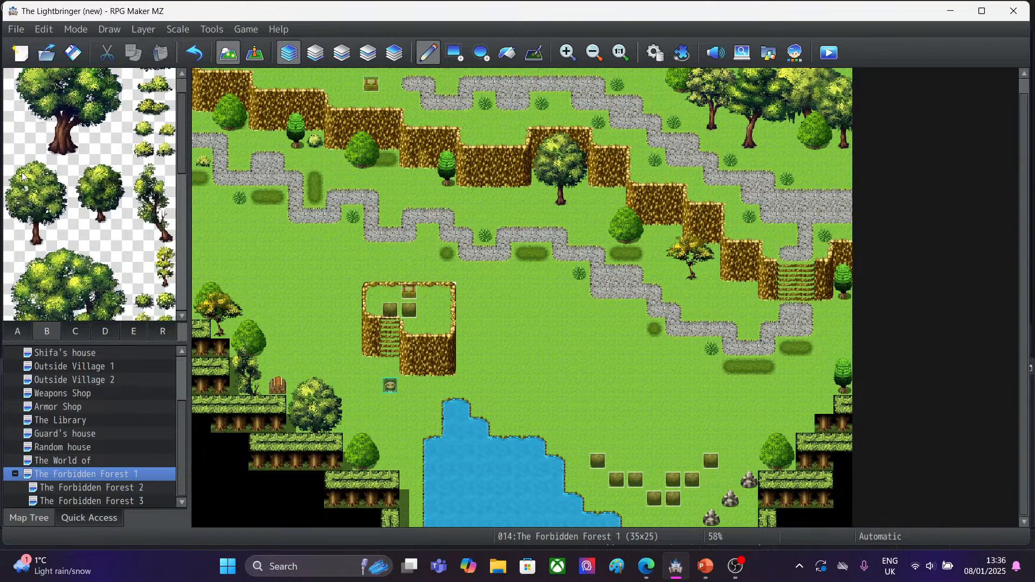
pyautogui.moveTo(78, 170); pyautogui.dragTo(119, 216)
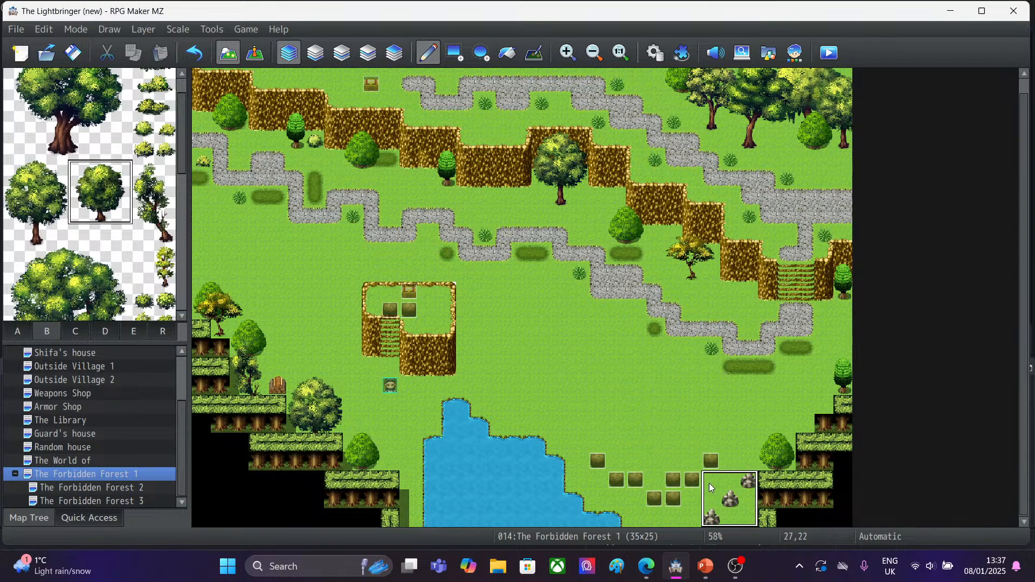
pyautogui.click(15, 336)
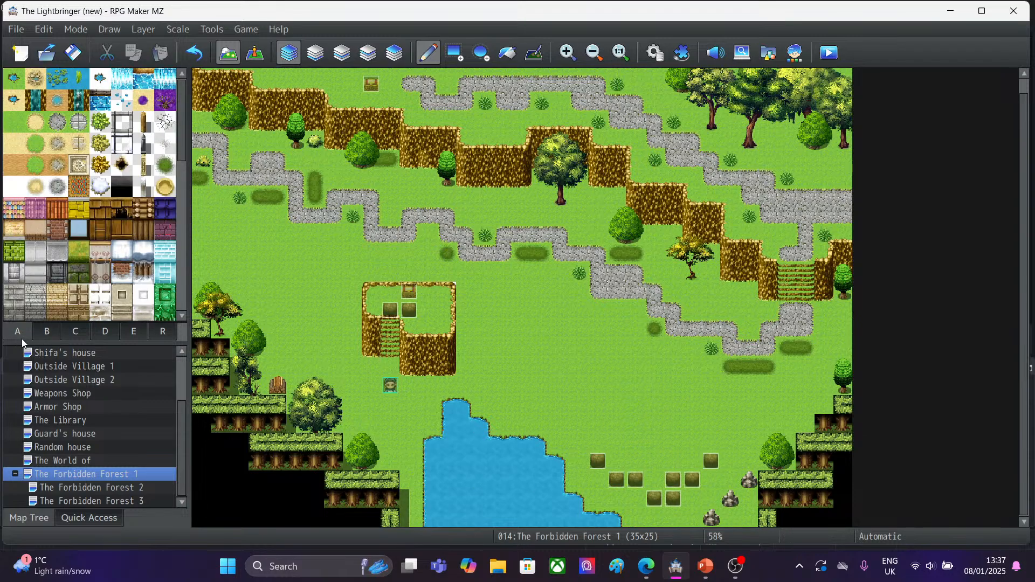
pyautogui.click(15, 125)
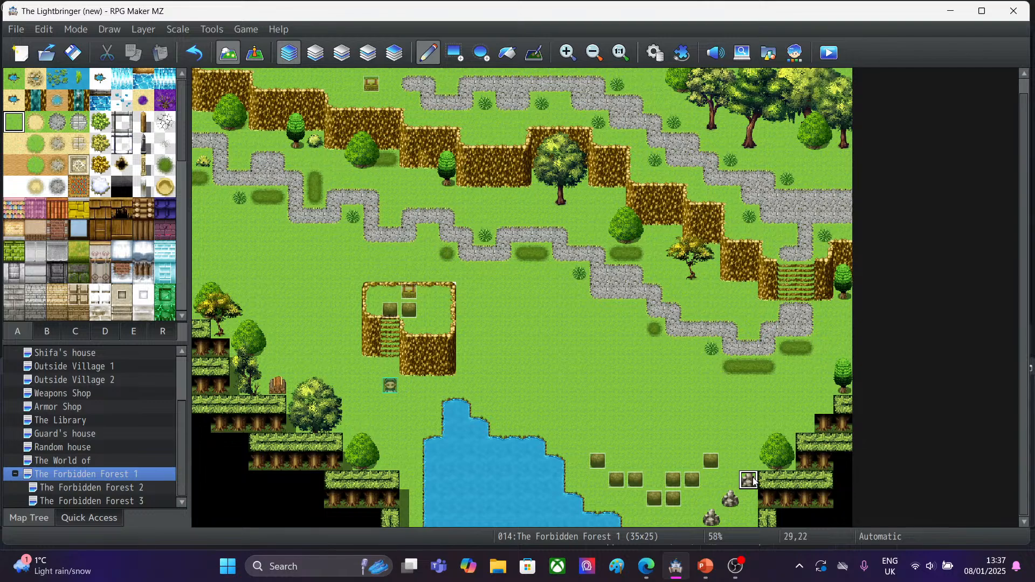
pyautogui.moveTo(753, 482); pyautogui.dragTo(712, 517)
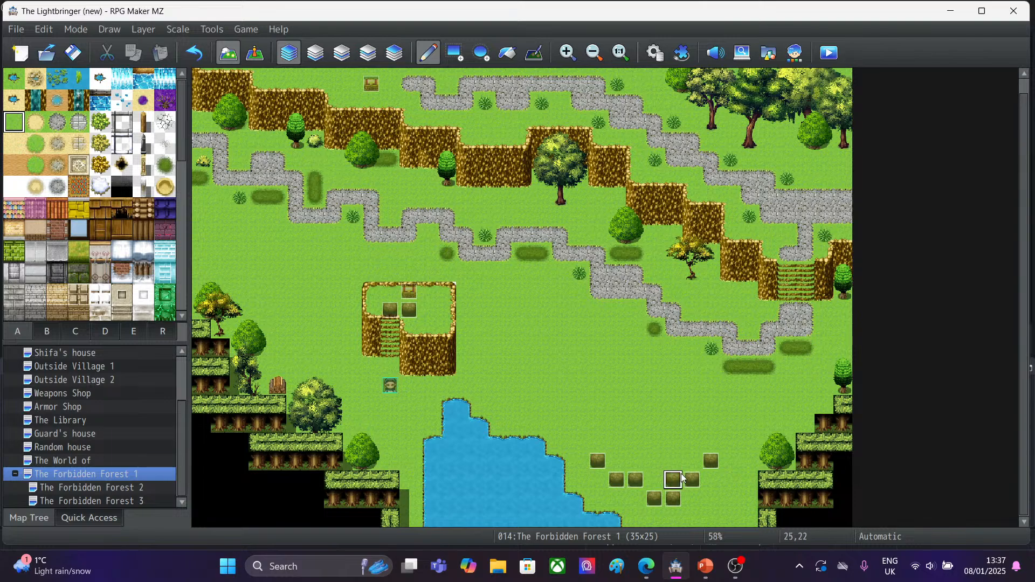
# Delete the Boulder 1 events at 25,22 and 25,23.
pyautogui.click(254, 53)
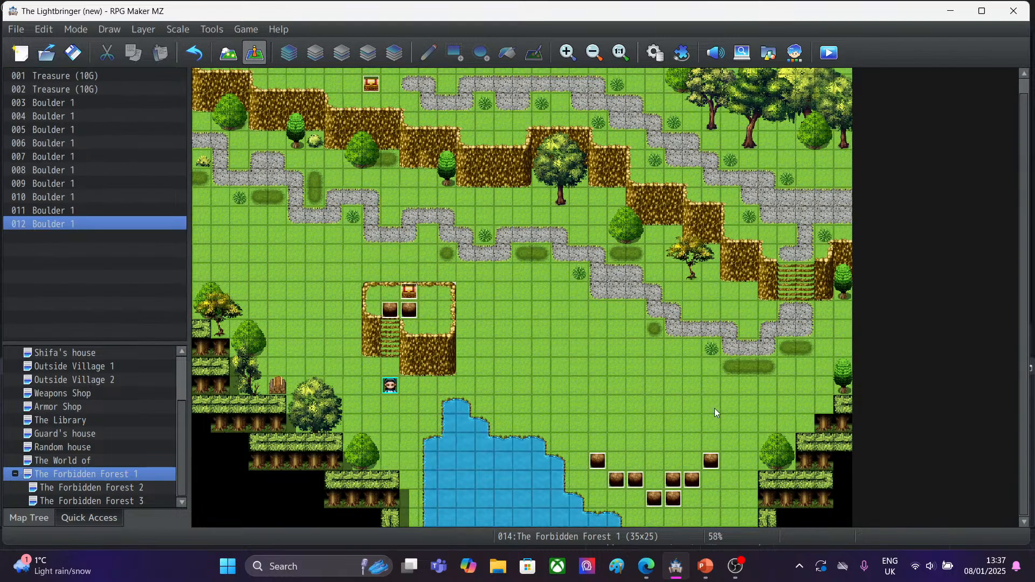
pyautogui.click(674, 480)
pyautogui.press('Delete')
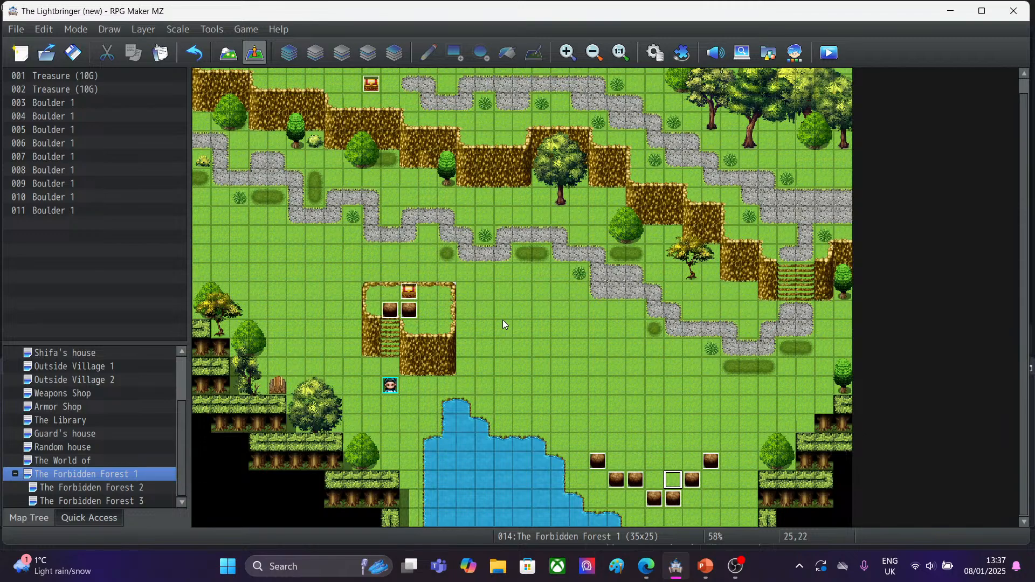
pyautogui.click(674, 500)
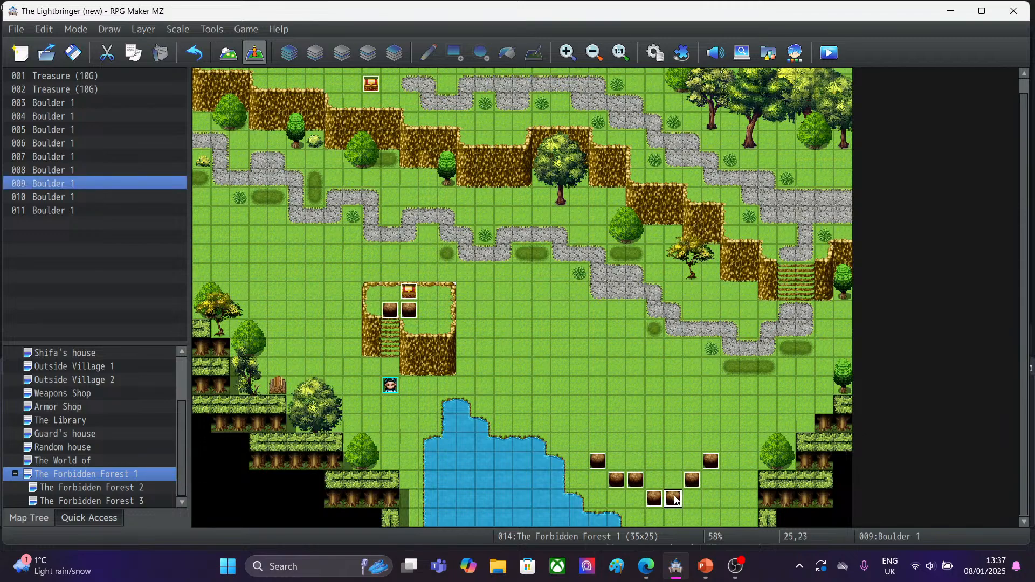
pyautogui.press('Delete')
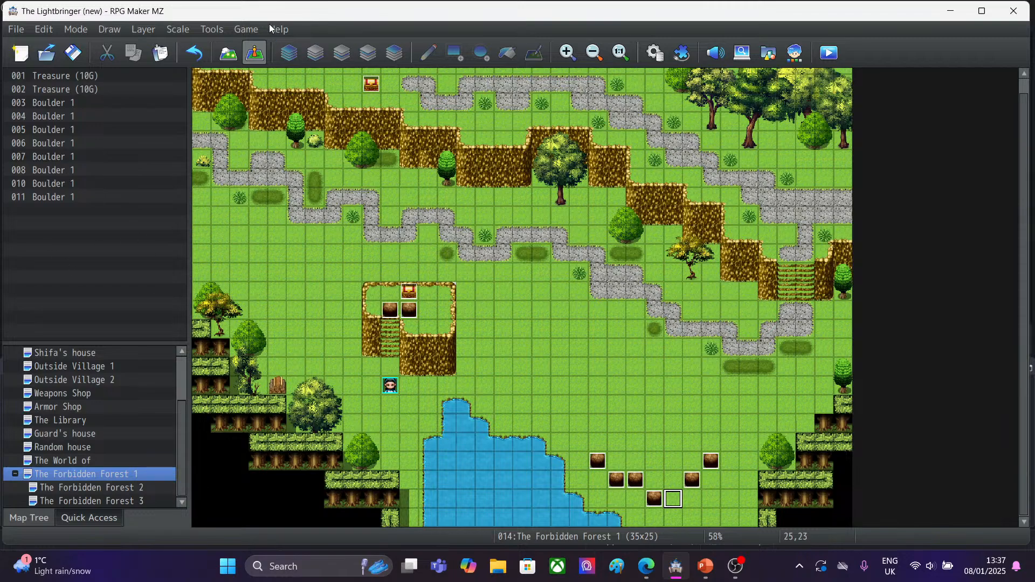
# Place the tall leafy tree with its upper-left tile at 28,21, beside the forest edge east of the boulders.
pyautogui.click(228, 53)
pyautogui.click(90, 336)
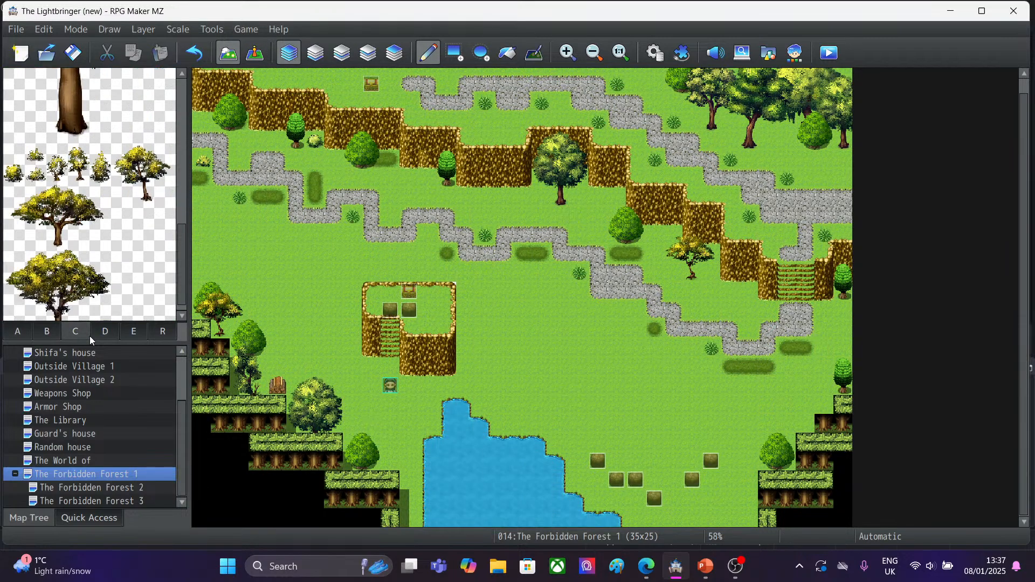
pyautogui.click(105, 332)
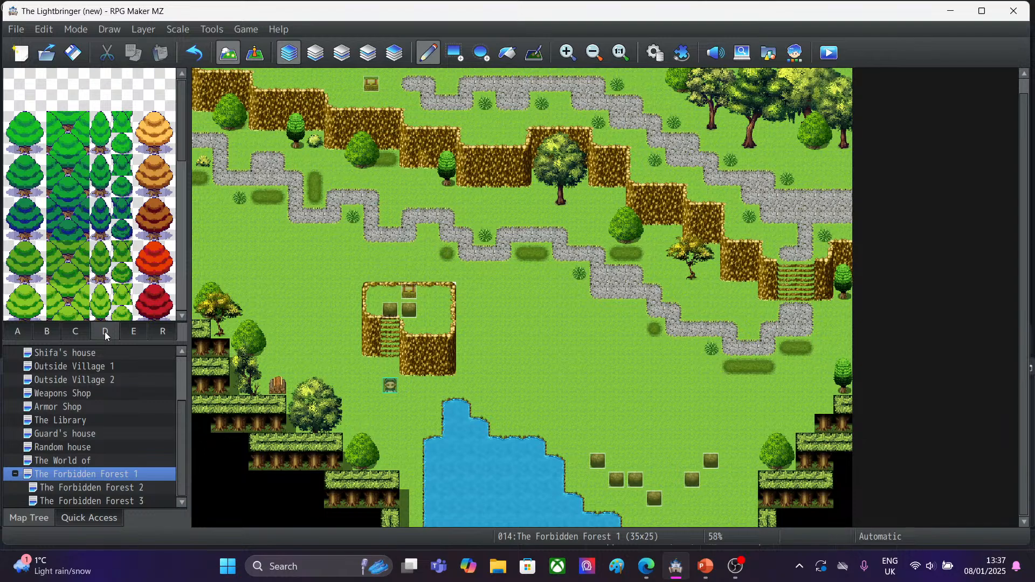
pyautogui.click(127, 334)
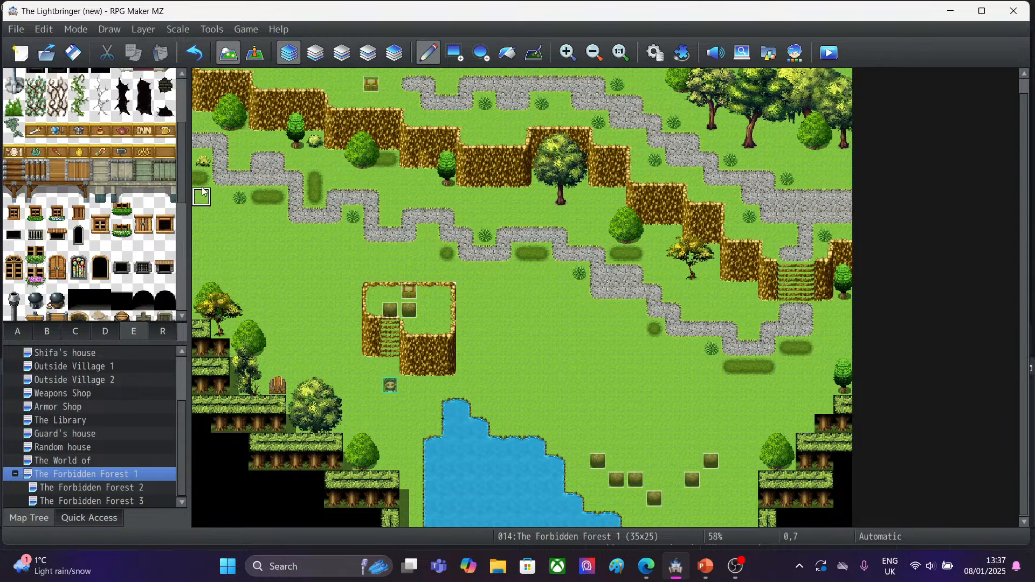
pyautogui.moveTo(184, 179); pyautogui.dragTo(183, 290)
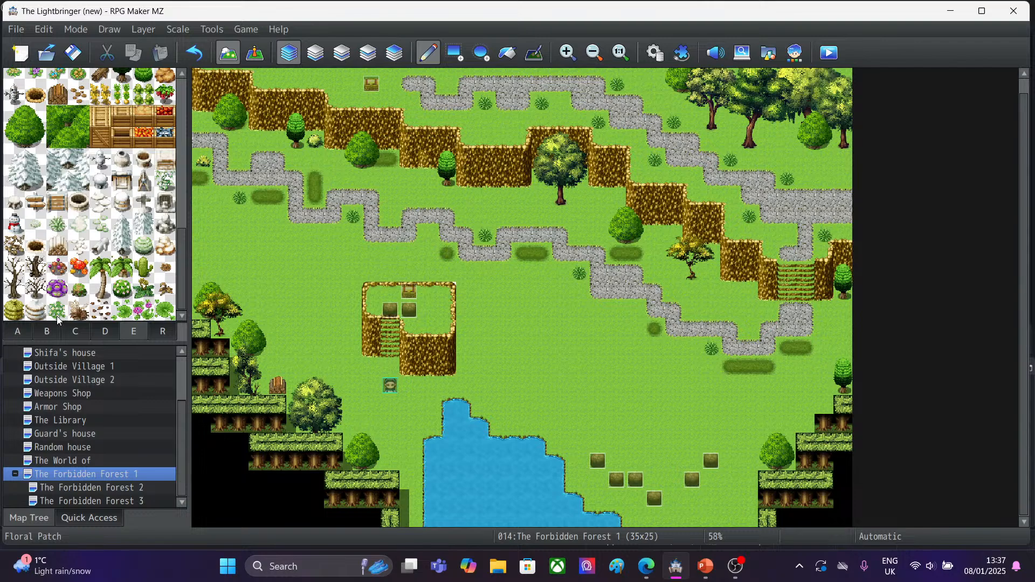
pyautogui.click(48, 330)
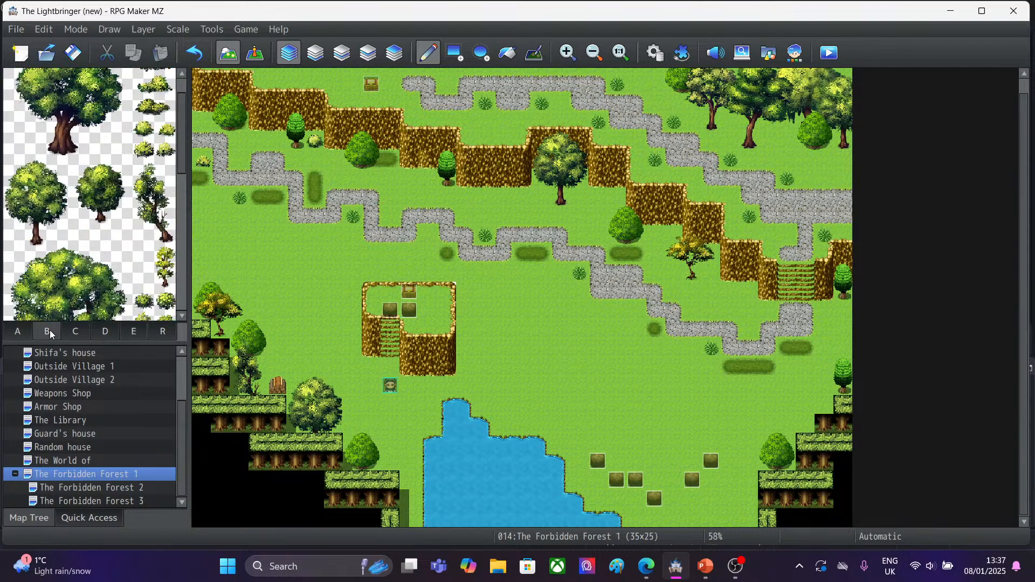
pyautogui.click(73, 331)
pyautogui.click(49, 332)
pyautogui.moveTo(14, 170)
pyautogui.mouseDown()
pyautogui.moveTo(64, 220)
pyautogui.moveTo(64, 240)
pyautogui.mouseUp()
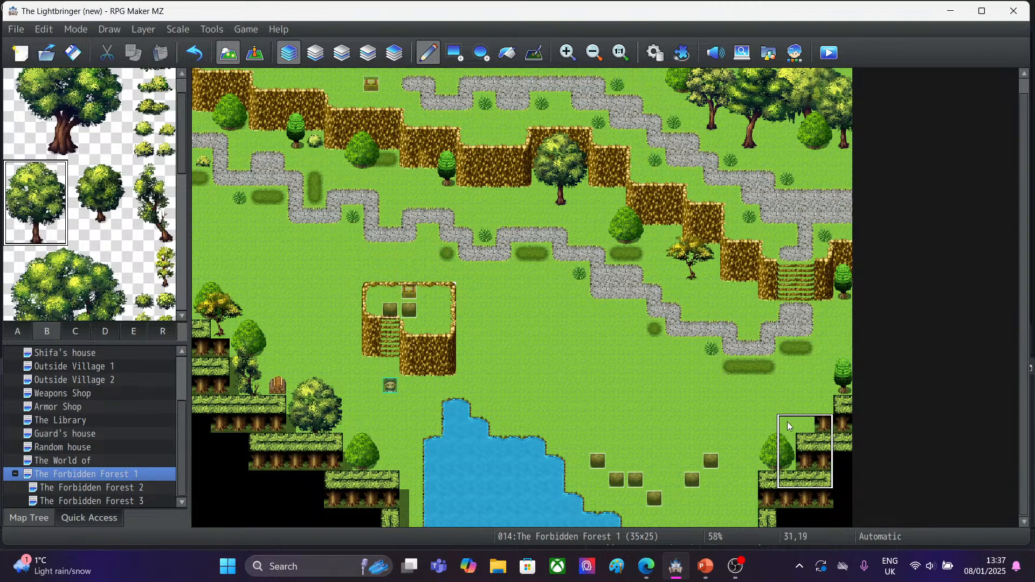
pyautogui.click(726, 467)
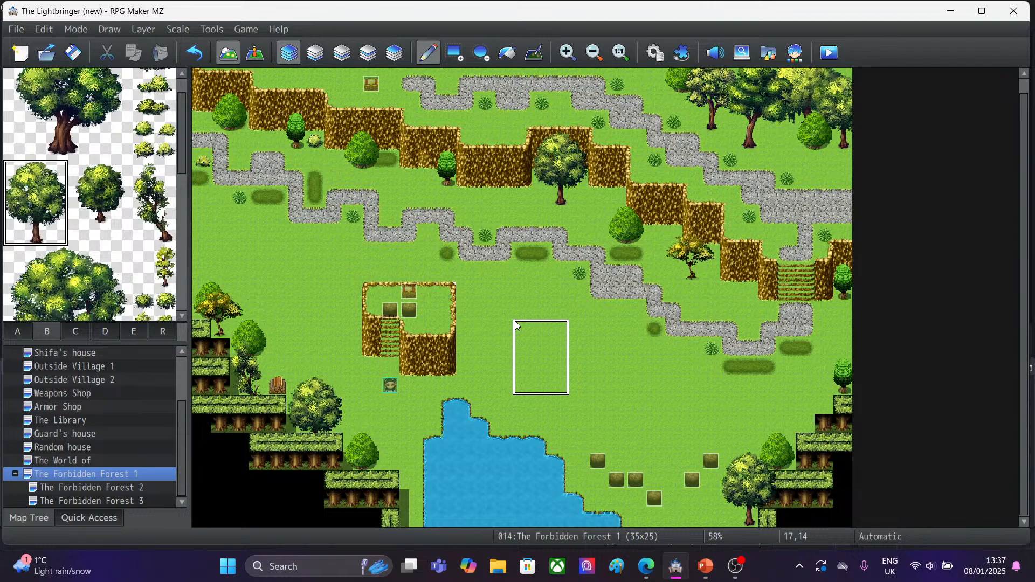
pyautogui.click(194, 52)
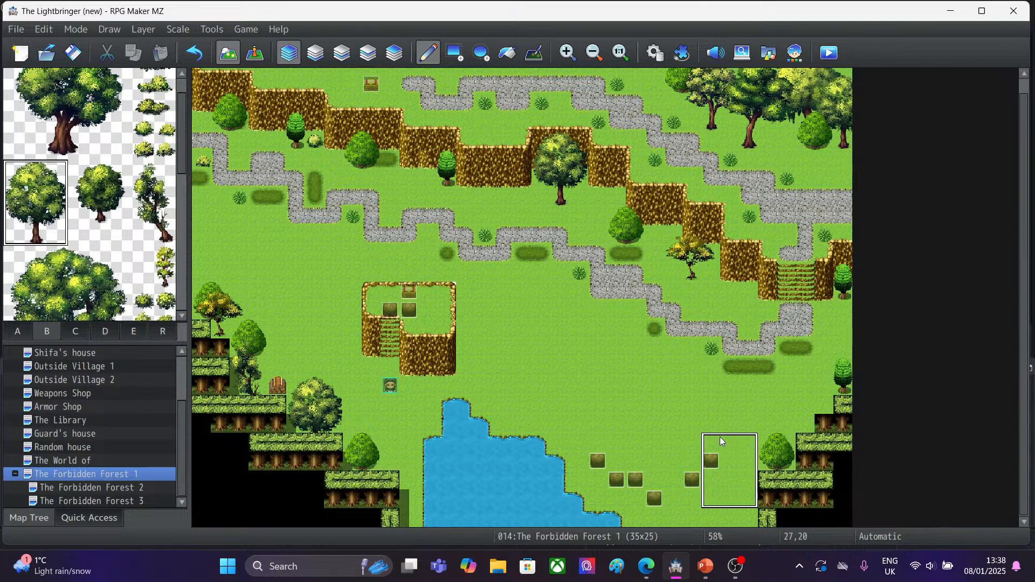
pyautogui.click(736, 467)
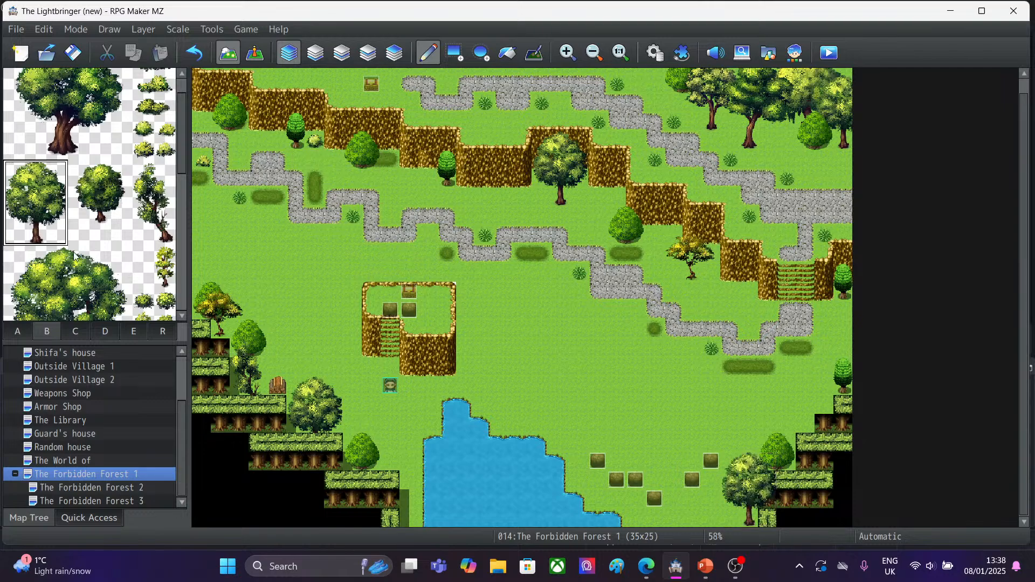
# Repaint Forest A tiles where the new tree's eastern side overlaps the forest edge near 30,22.
pyautogui.click(18, 331)
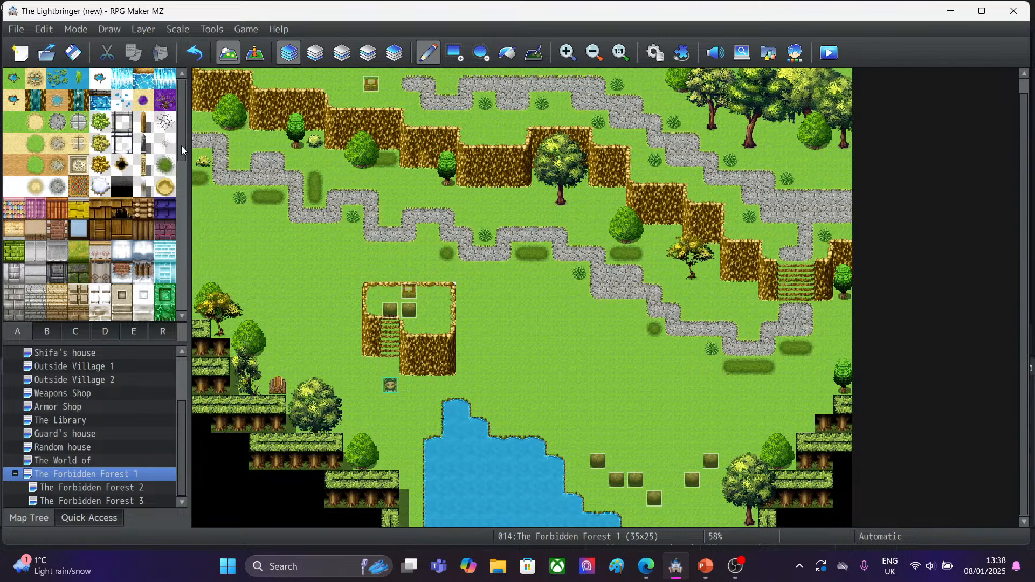
pyautogui.moveTo(181, 146); pyautogui.dragTo(181, 216)
pyautogui.moveTo(57, 186); pyautogui.dragTo(57, 211)
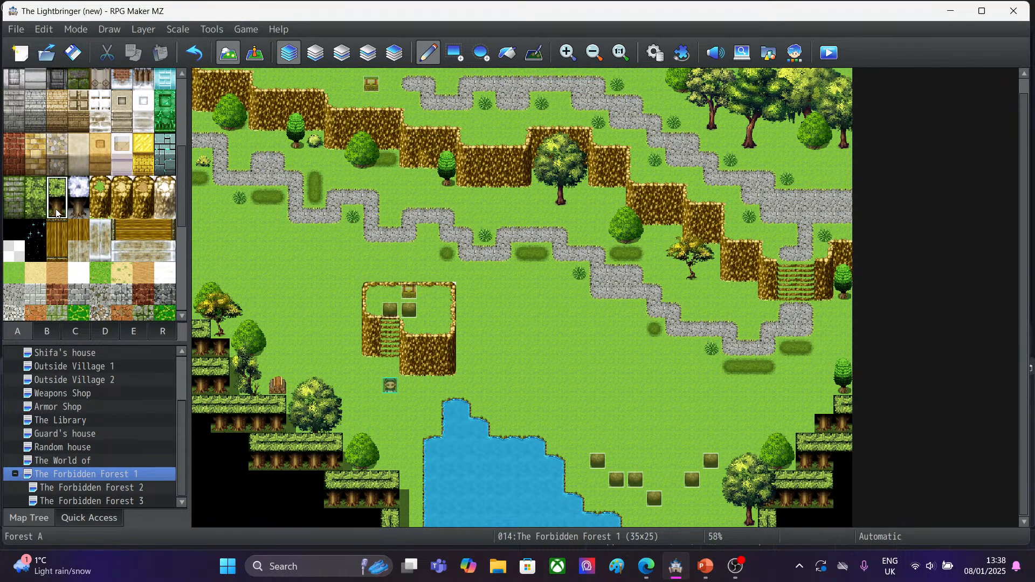
pyautogui.click(767, 490)
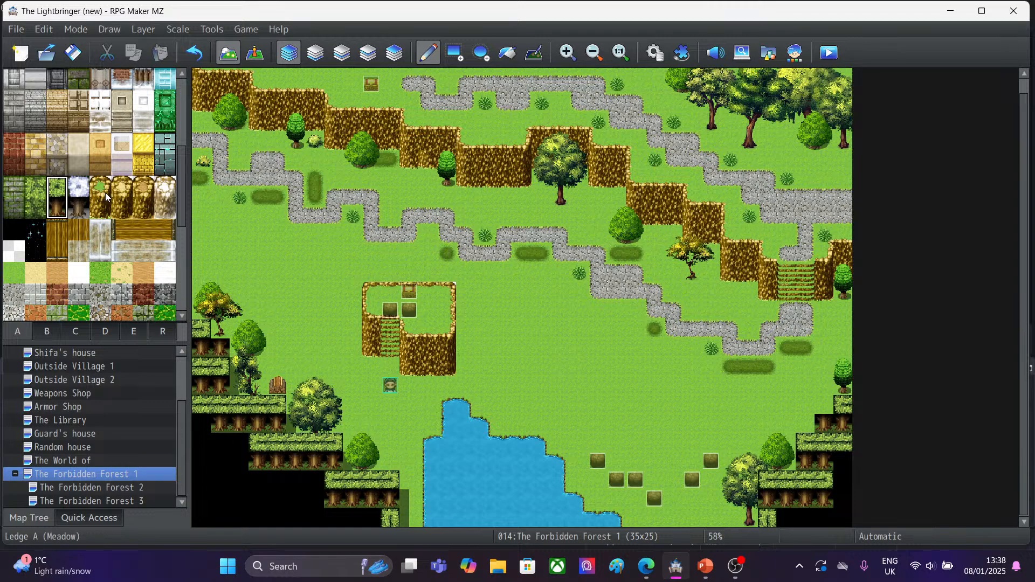
# Place grey rock tiles at 25,23, 26,24, 23,24 and 24,24 around the southern end of the boulder row.
pyautogui.click(53, 330)
pyautogui.click(78, 331)
pyautogui.click(111, 334)
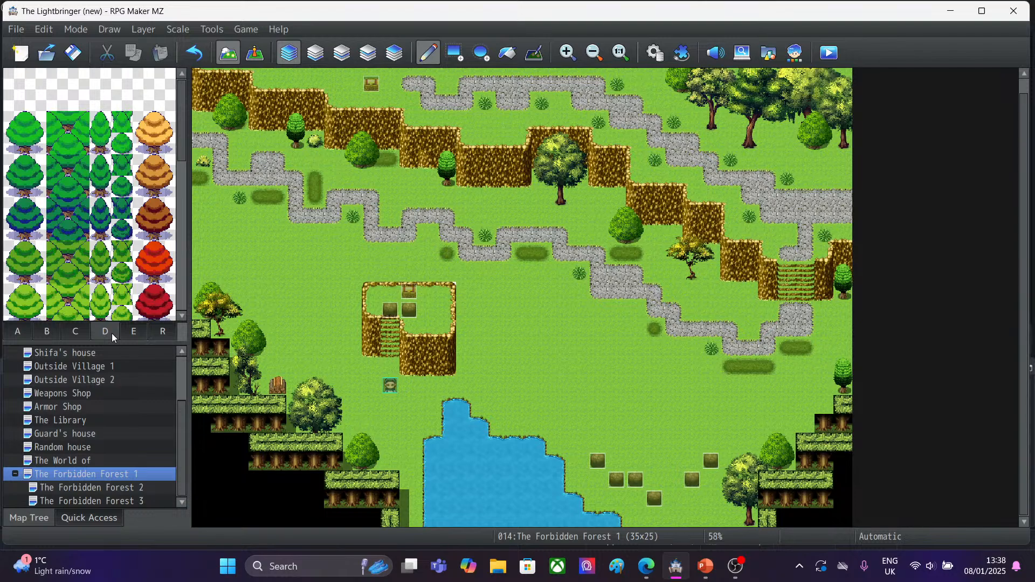
pyautogui.click(128, 333)
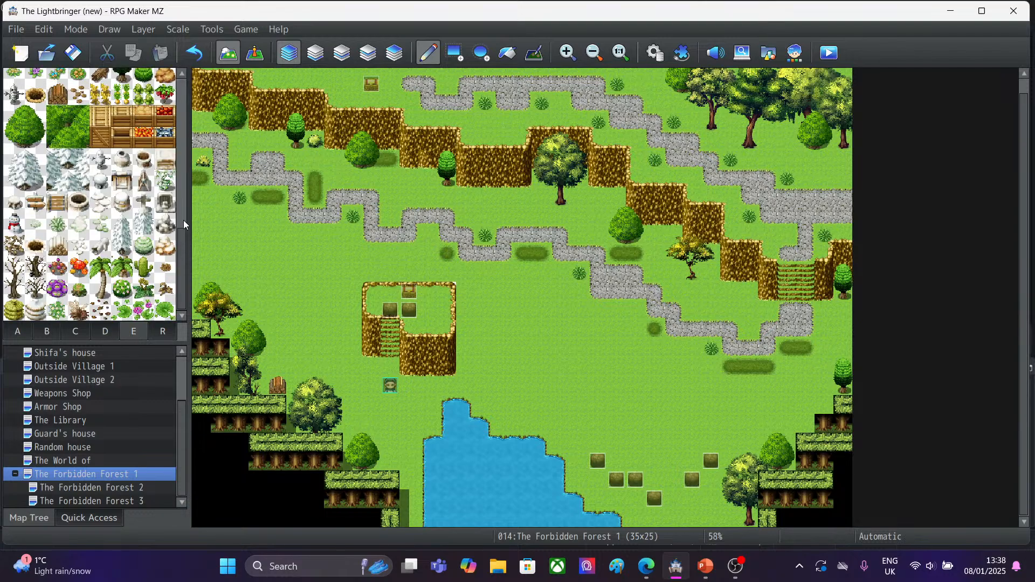
pyautogui.moveTo(184, 248); pyautogui.dragTo(183, 98)
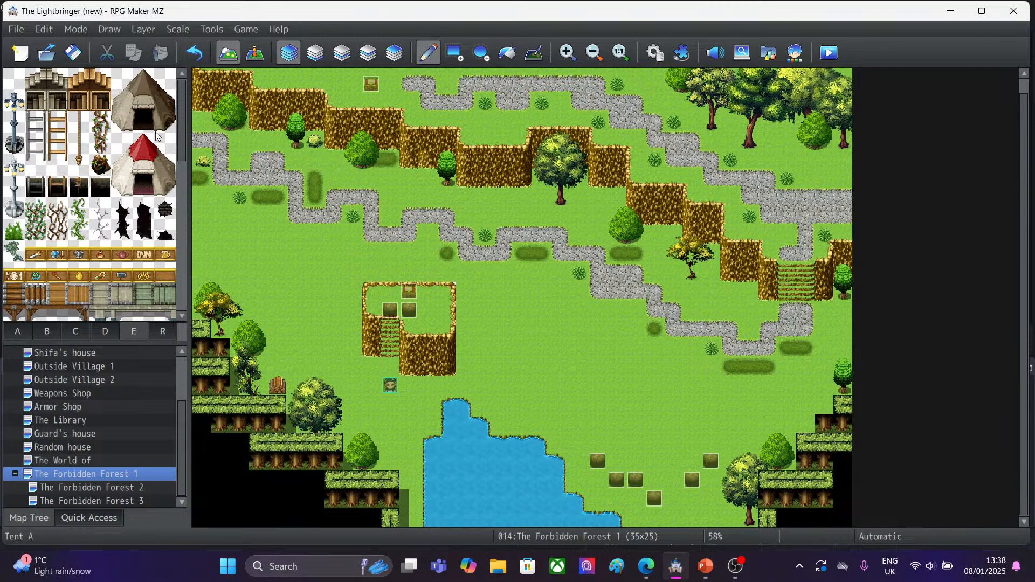
pyautogui.moveTo(181, 126); pyautogui.dragTo(175, 232)
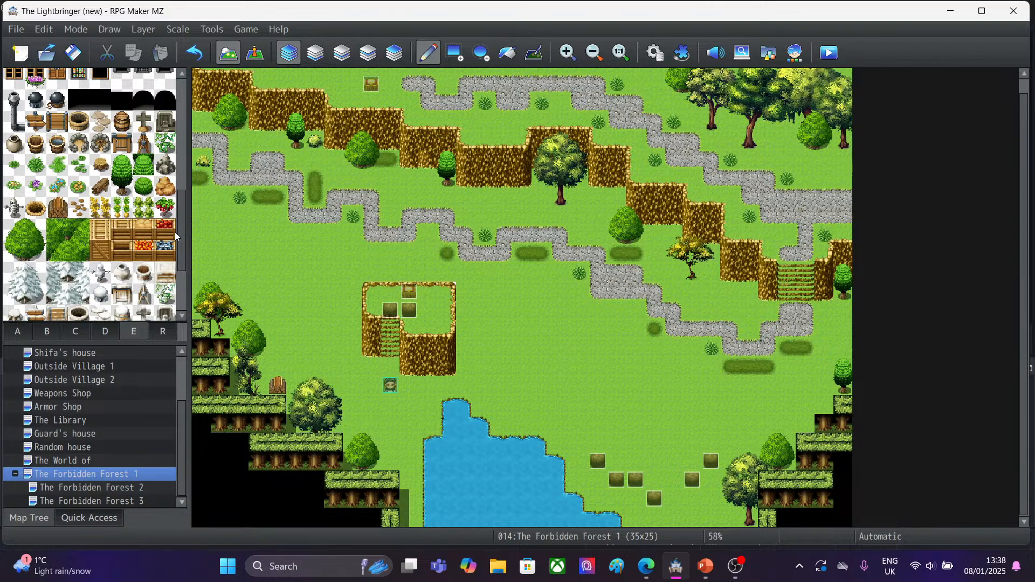
pyautogui.click(162, 171)
pyautogui.click(701, 516)
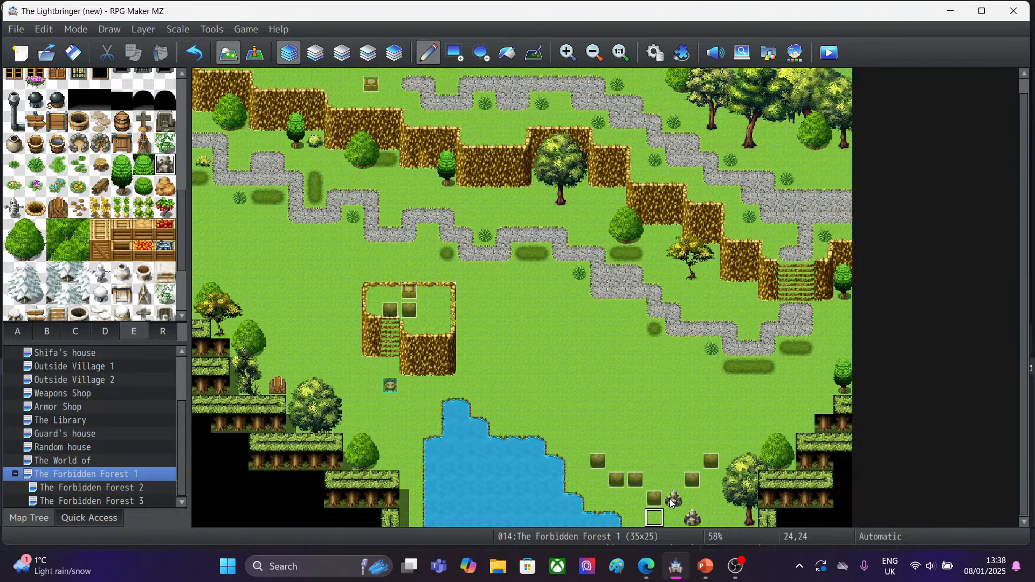
pyautogui.click(635, 518)
pyautogui.click(654, 518)
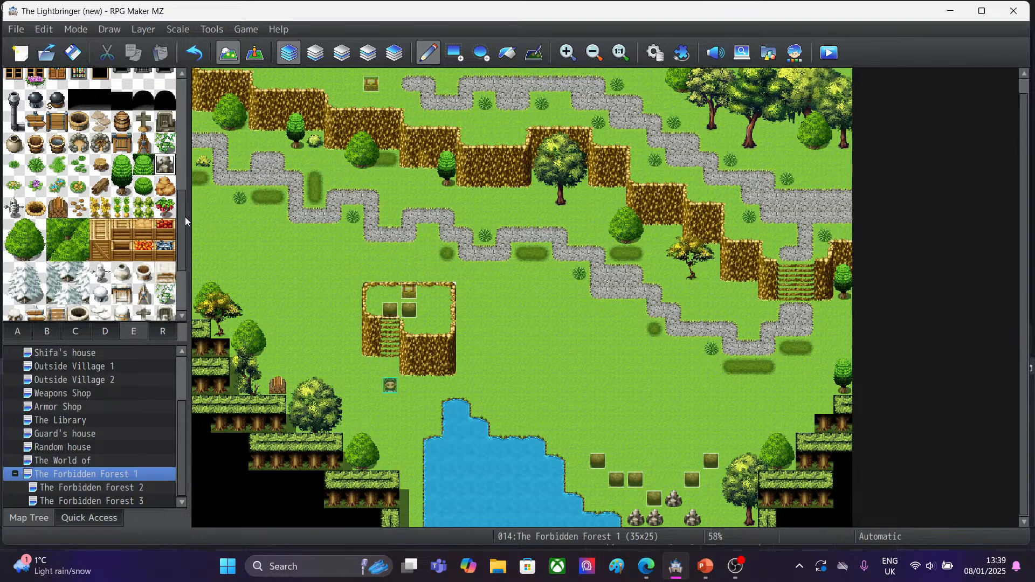
# Erase the grey rocks at 25,23 and 26,24 by painting plain grass over them.
pyautogui.moveTo(186, 217); pyautogui.dragTo(186, 96)
pyautogui.click(16, 332)
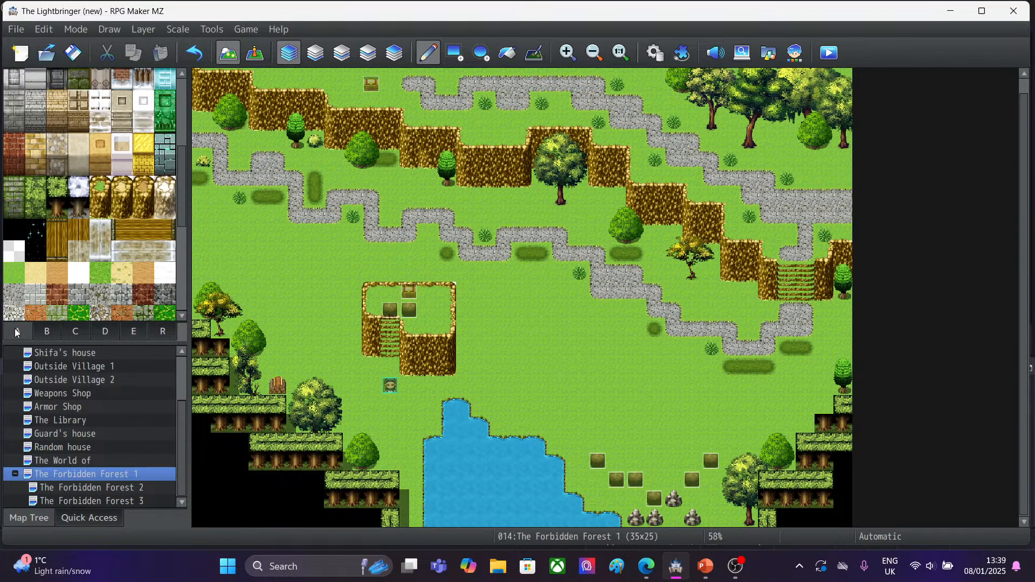
pyautogui.click(14, 272)
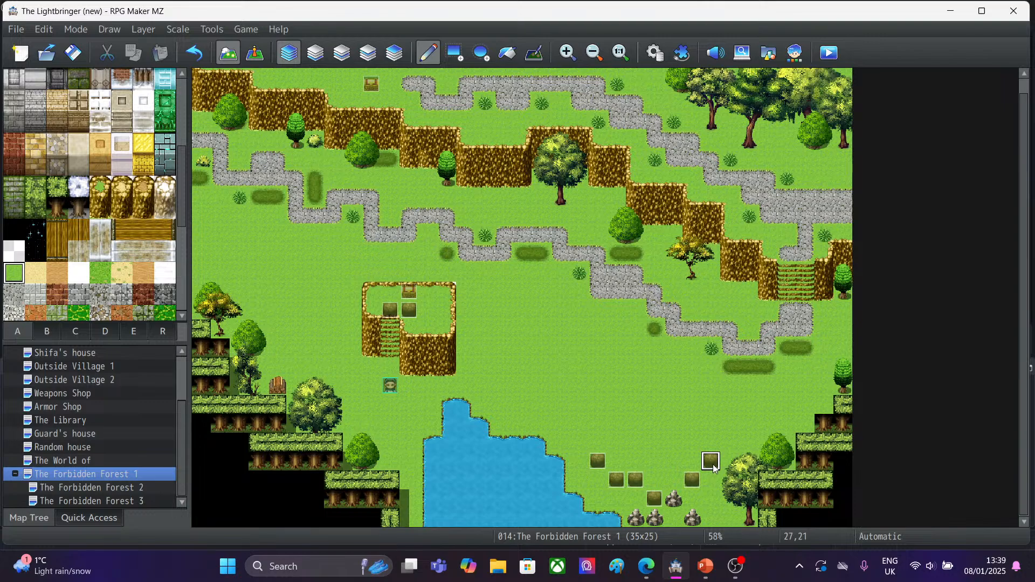
pyautogui.click(254, 52)
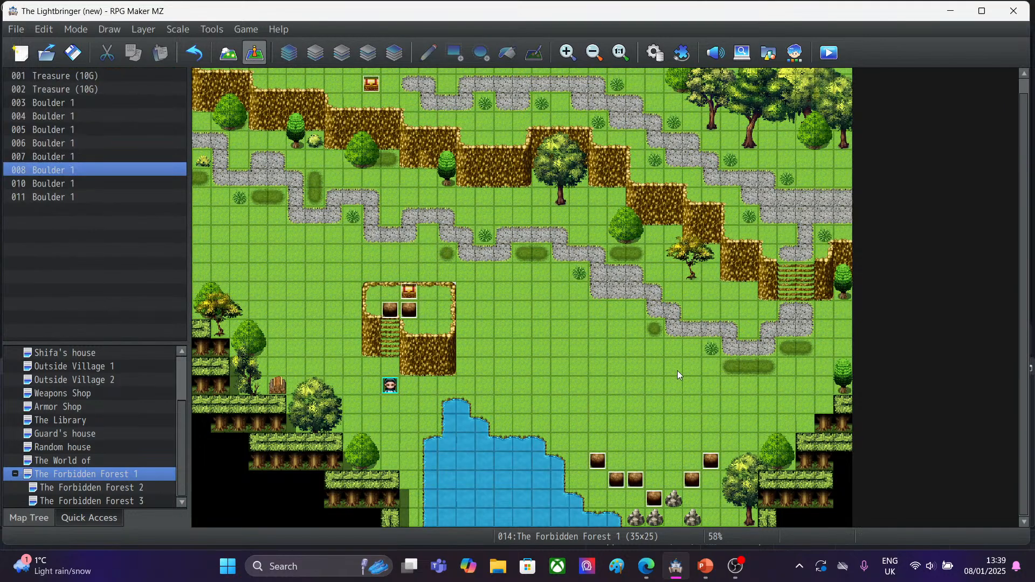
pyautogui.click(710, 465)
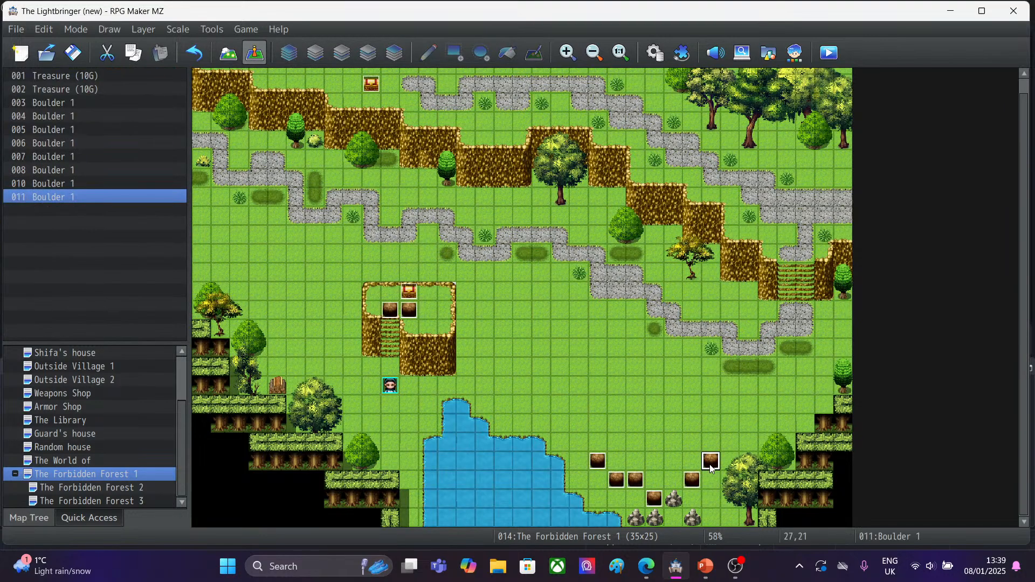
pyautogui.click(678, 500)
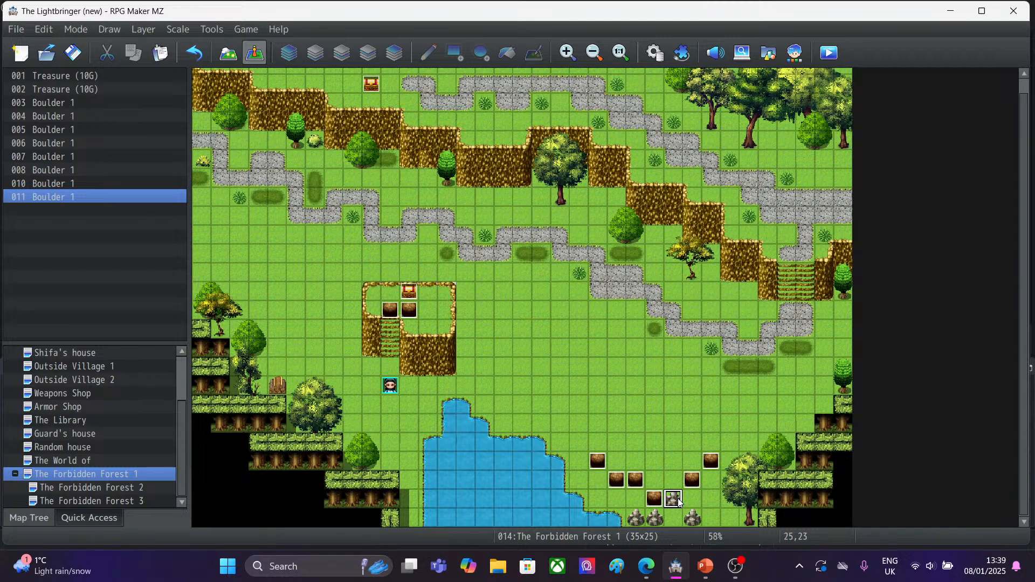
pyautogui.click(228, 52)
pyautogui.click(679, 504)
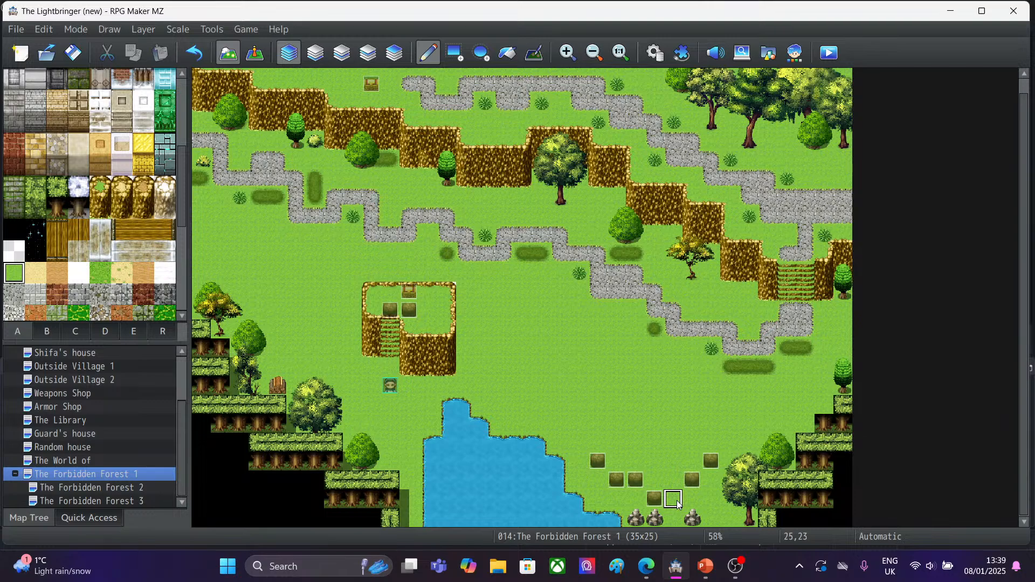
pyautogui.click(693, 518)
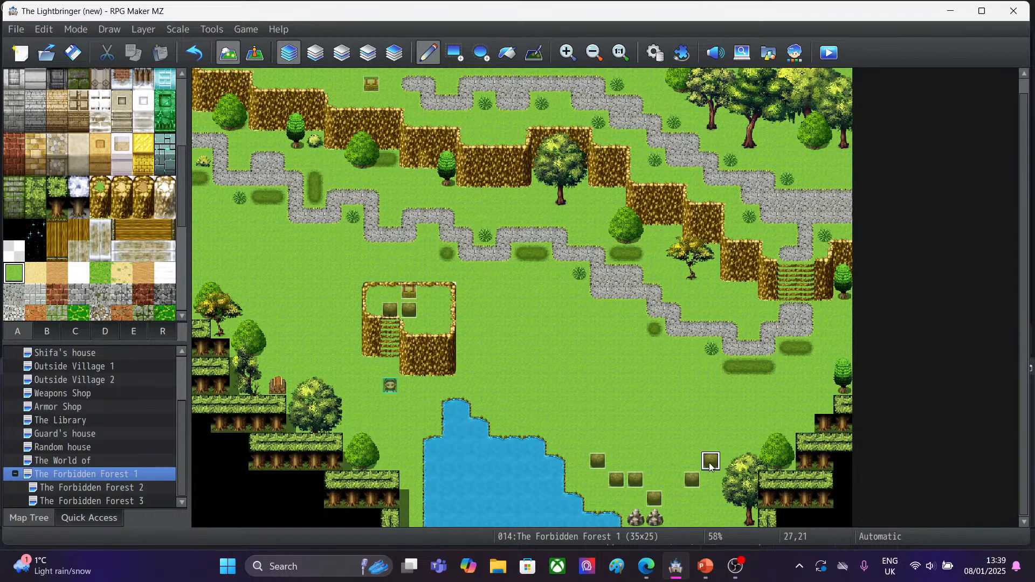
# Delete the Boulder 1 events at 27,21, 26,22, 22,22 and 21,21.
pyautogui.click(255, 52)
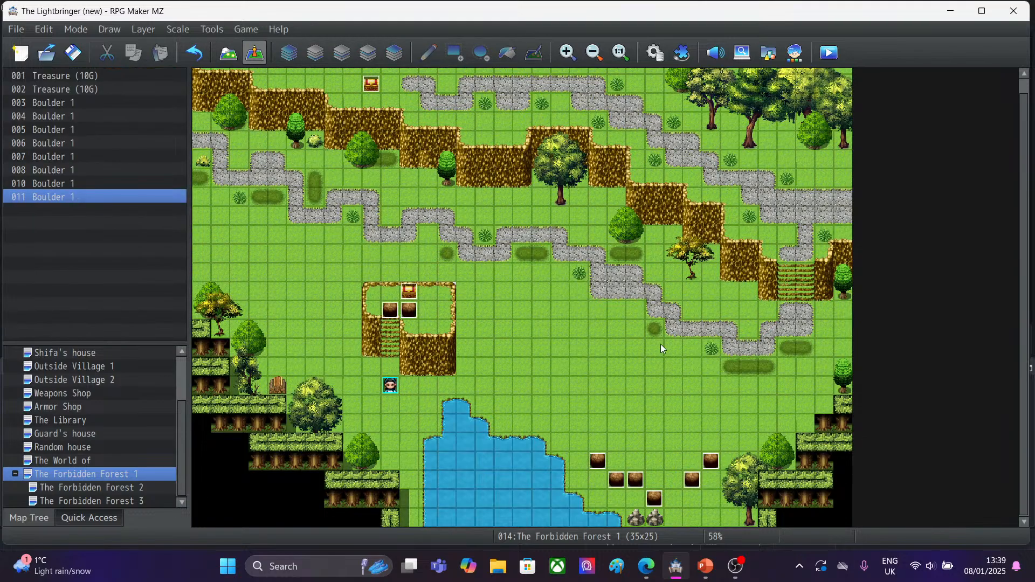
pyautogui.click(710, 464)
pyautogui.press('Delete')
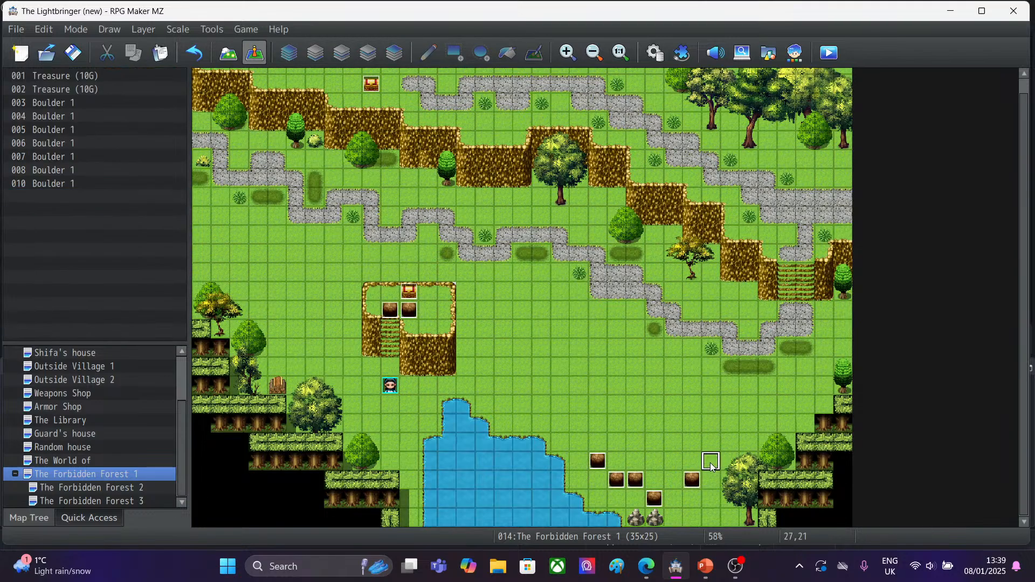
pyautogui.click(693, 480)
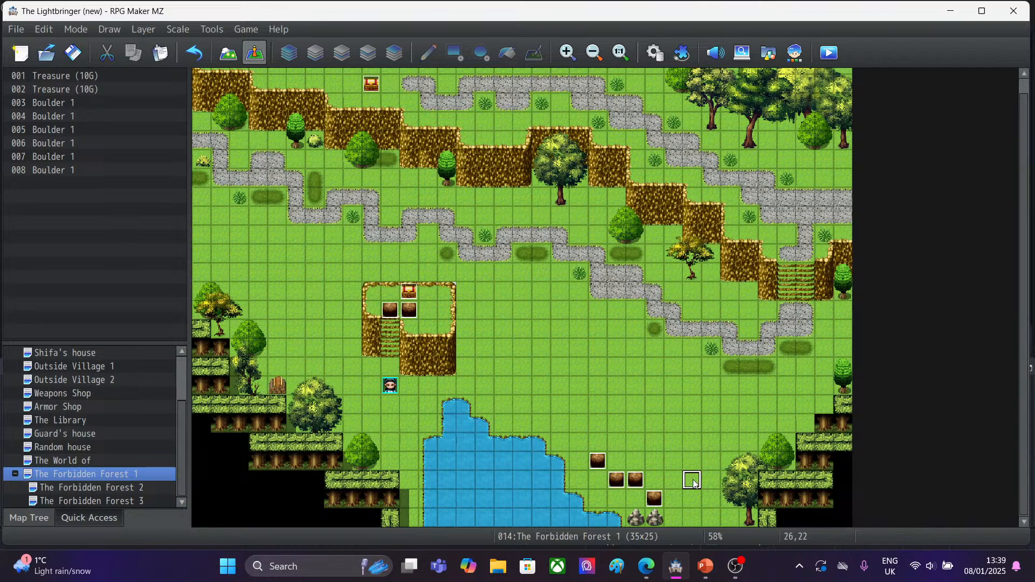
pyautogui.click(618, 480)
pyautogui.press('Delete')
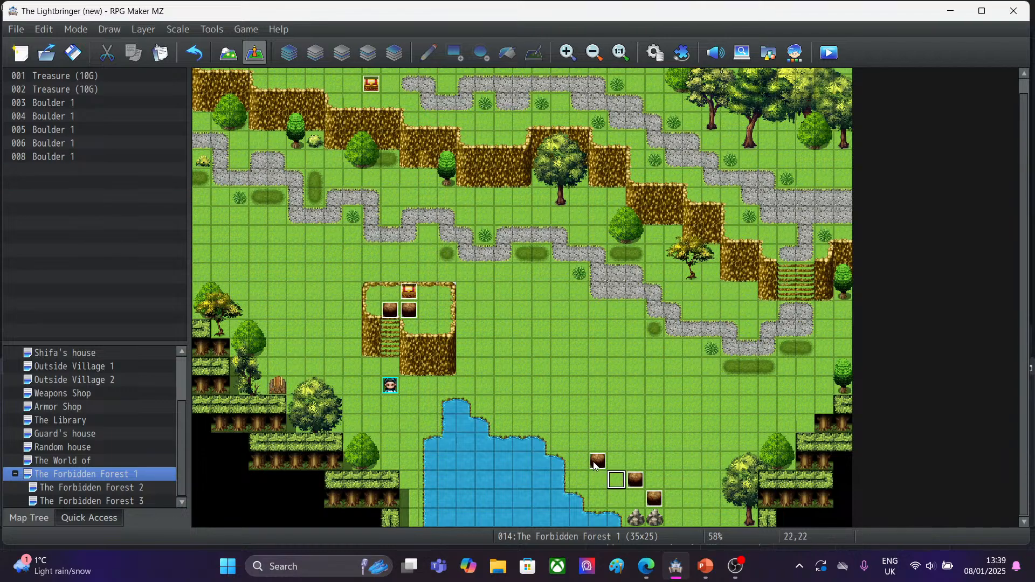
pyautogui.click(595, 464)
pyautogui.press('Delete')
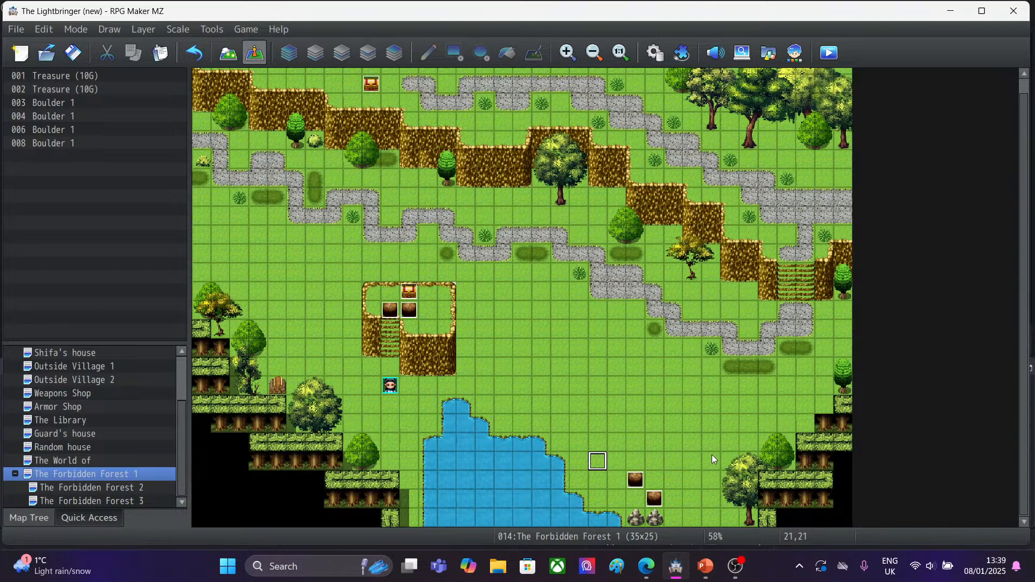
# Place grey rock tiles from tileset E at 25,22 and 27,22.
pyautogui.click(228, 53)
pyautogui.moveTo(185, 185); pyautogui.dragTo(184, 104)
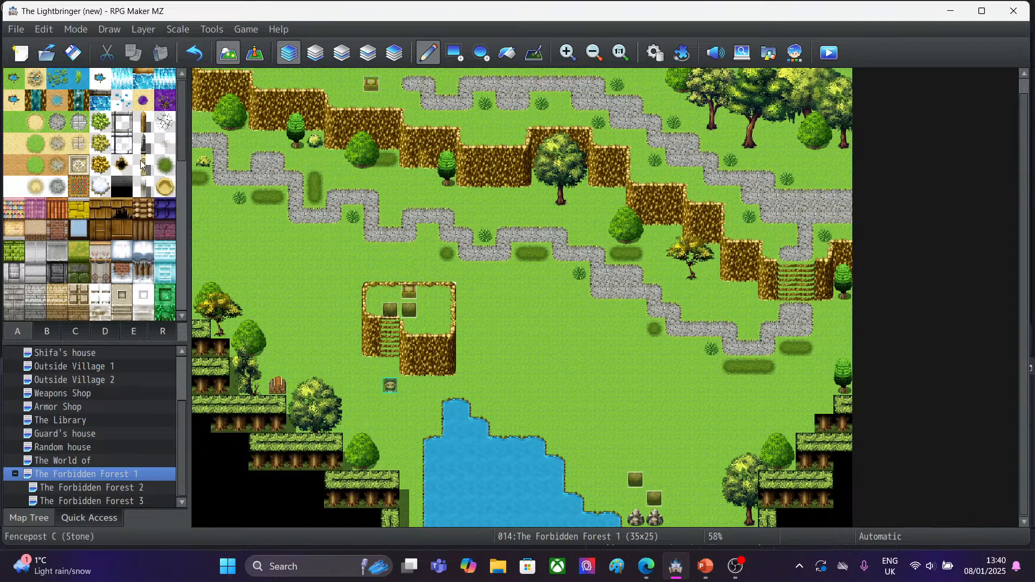
pyautogui.click(54, 326)
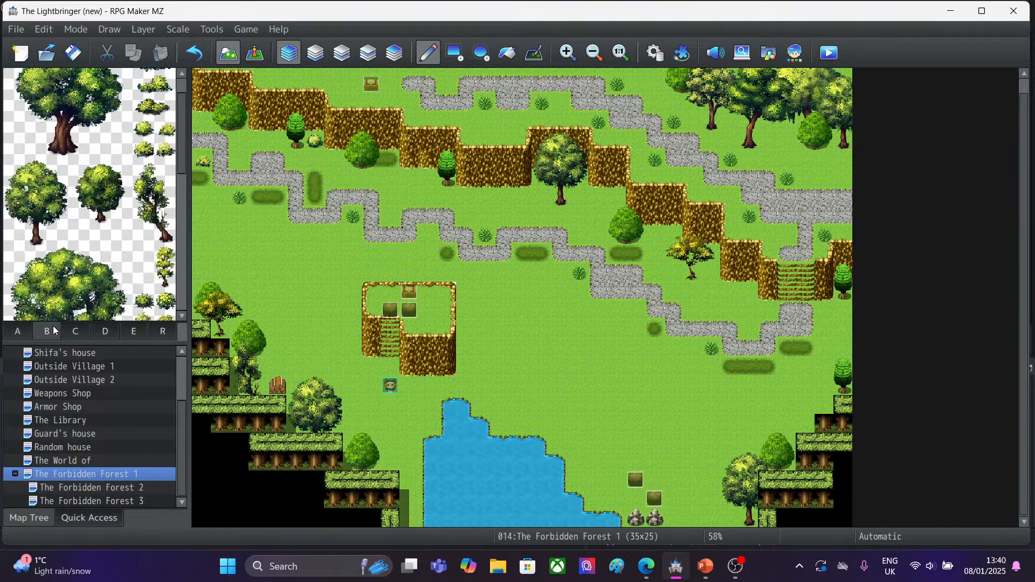
pyautogui.click(74, 338)
pyautogui.click(106, 333)
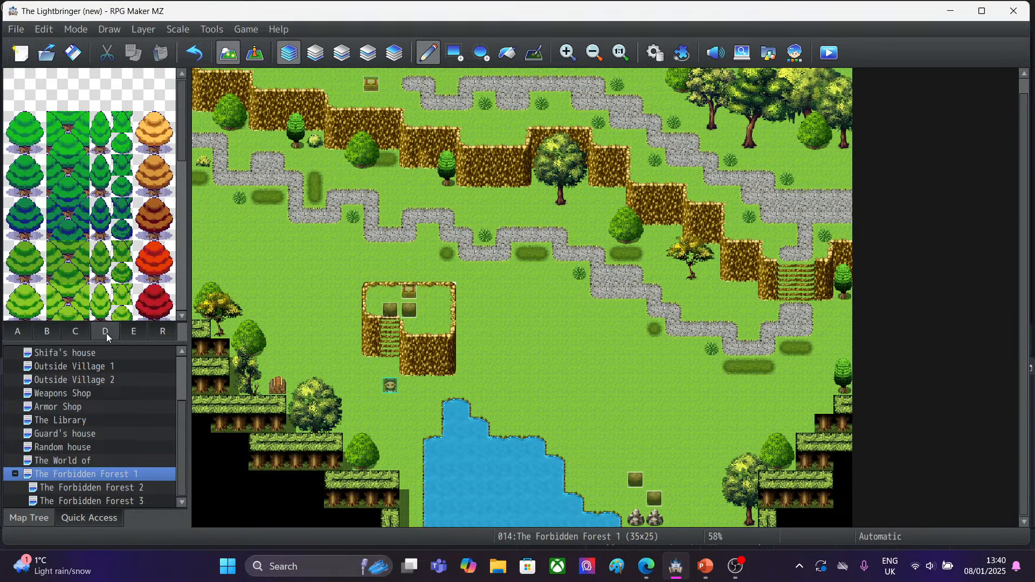
pyautogui.click(134, 333)
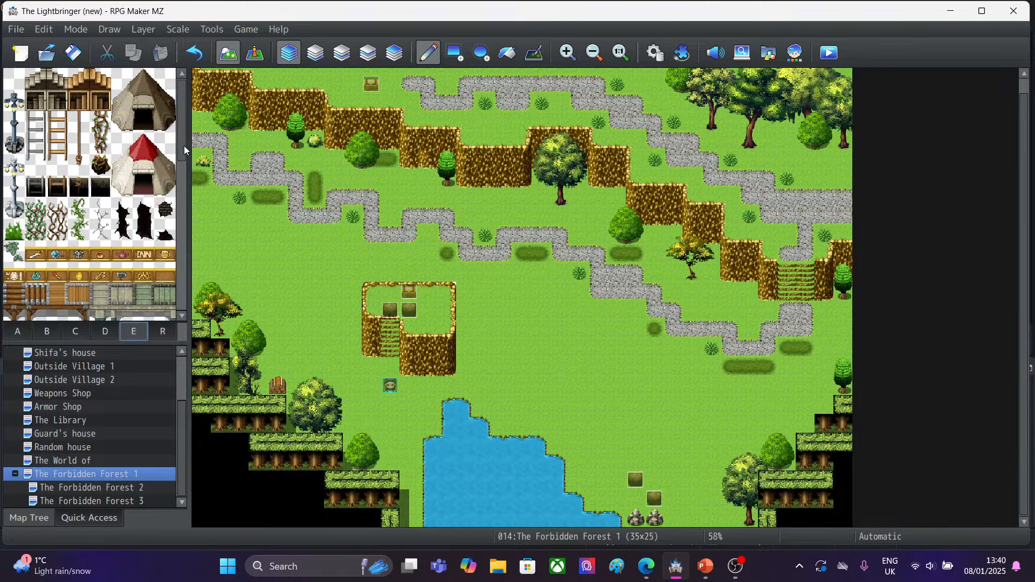
pyautogui.moveTo(184, 145); pyautogui.dragTo(181, 230)
pyautogui.click(165, 242)
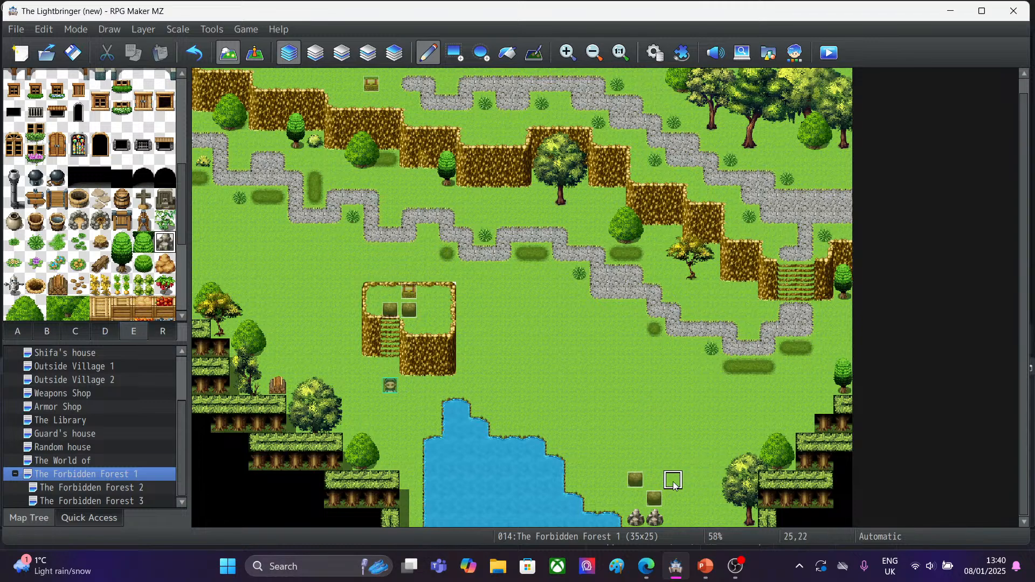
pyautogui.click(673, 485)
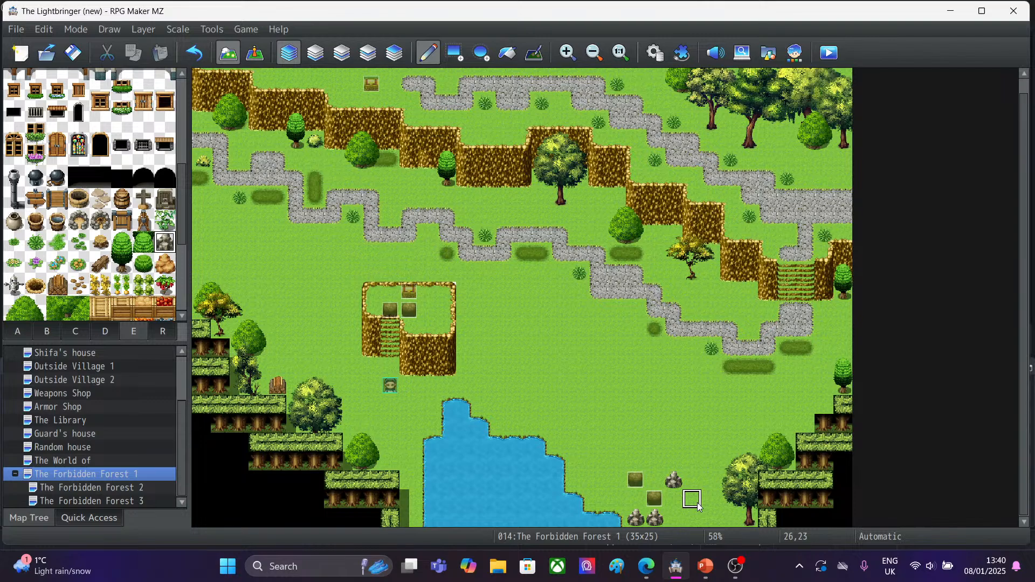
pyautogui.click(711, 488)
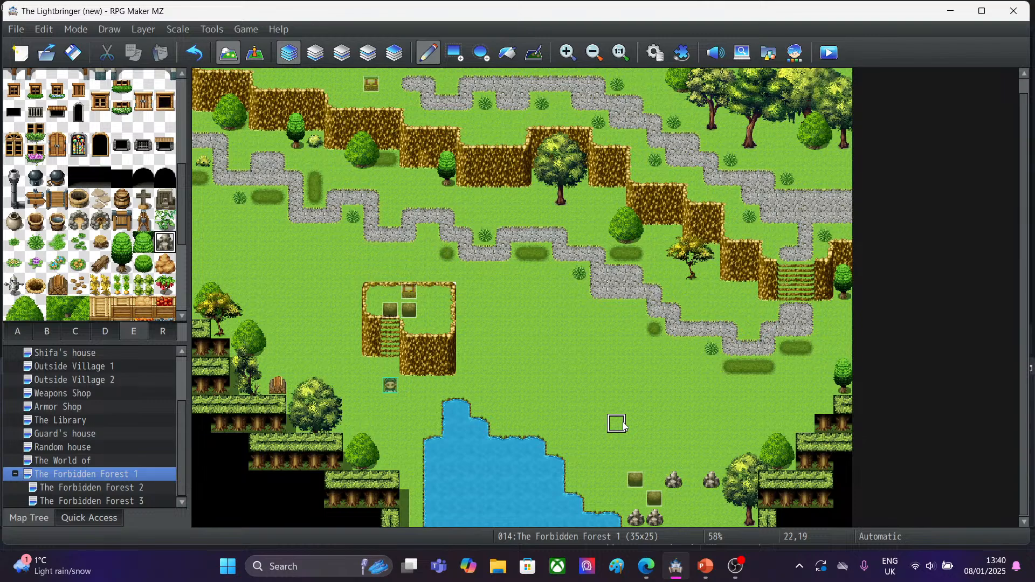
# Add more grey rock tiles at 23,23, 28,24, 26,23 and 27,24 around the southern exit.
pyautogui.click(635, 499)
pyautogui.click(634, 501)
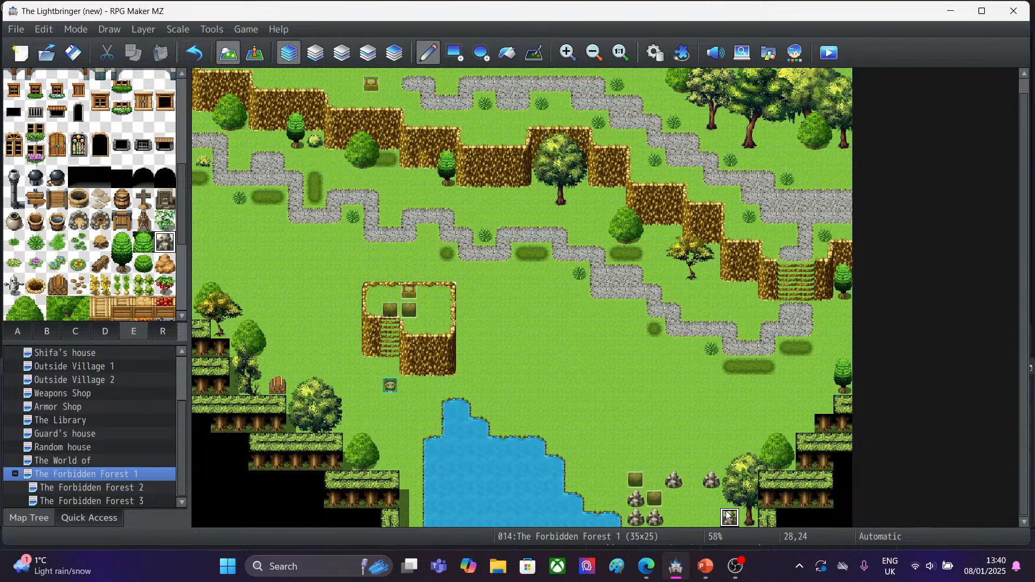
pyautogui.click(728, 516)
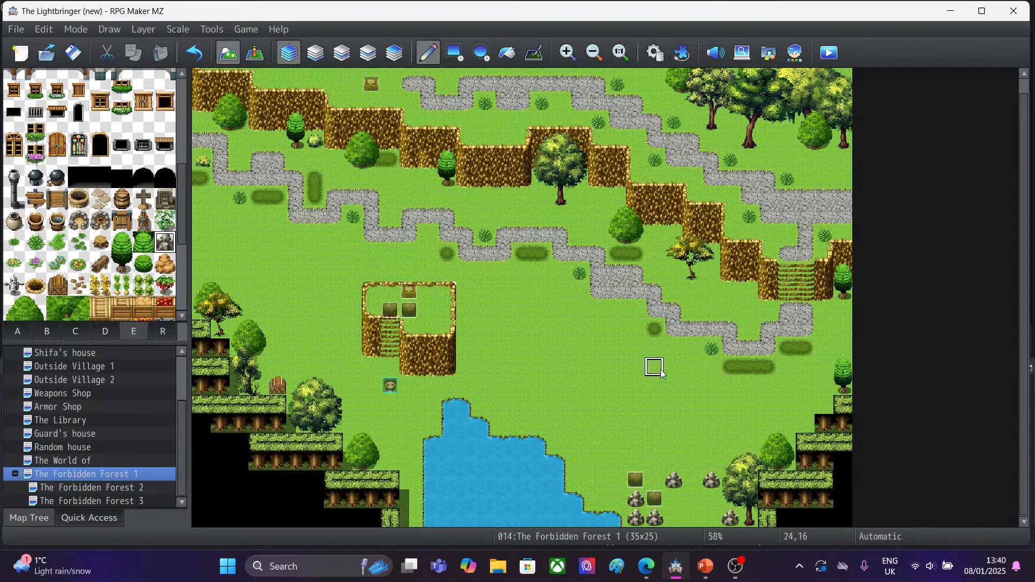
pyautogui.click(694, 500)
pyautogui.click(712, 518)
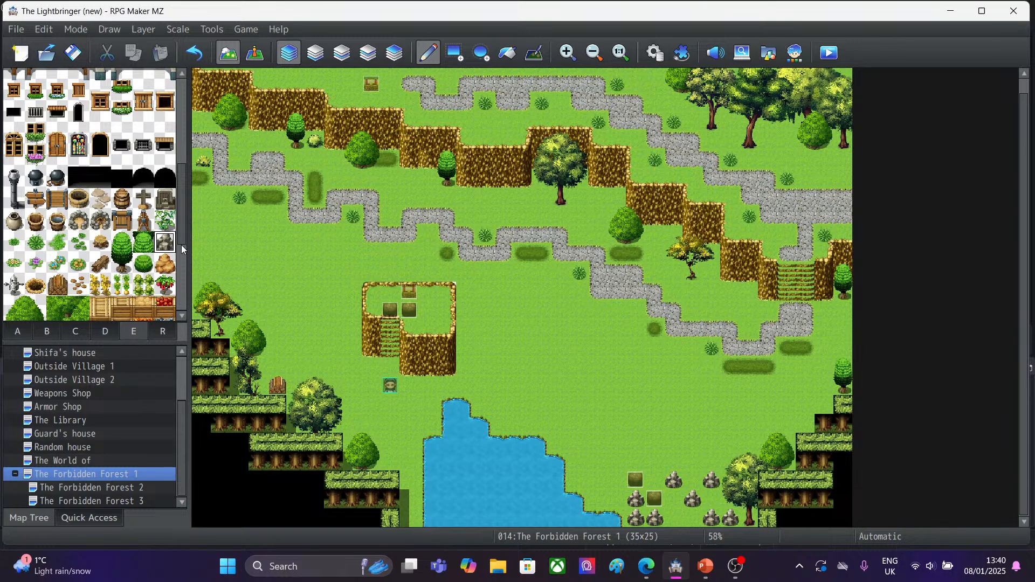
# Erase the grey rock at 26,23 by painting plain grass from tileset A over it.
pyautogui.moveTo(182, 244); pyautogui.dragTo(185, 305)
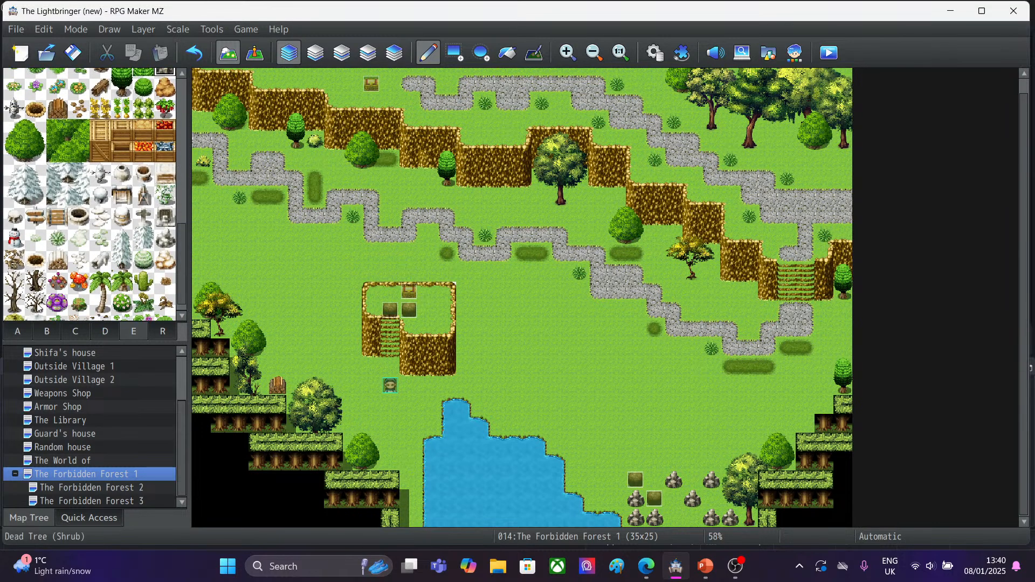
pyautogui.click(41, 335)
pyautogui.click(18, 336)
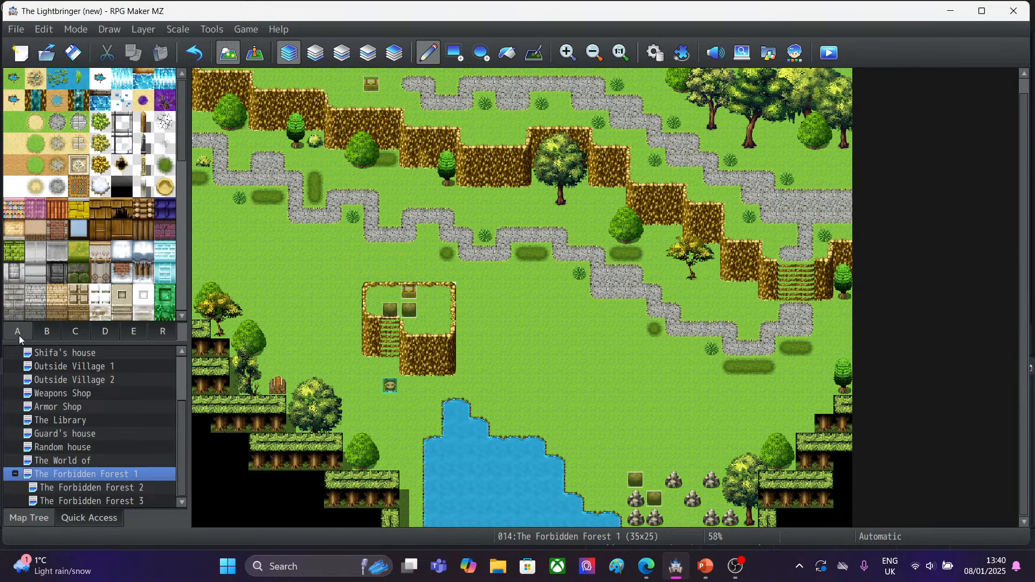
pyautogui.click(14, 122)
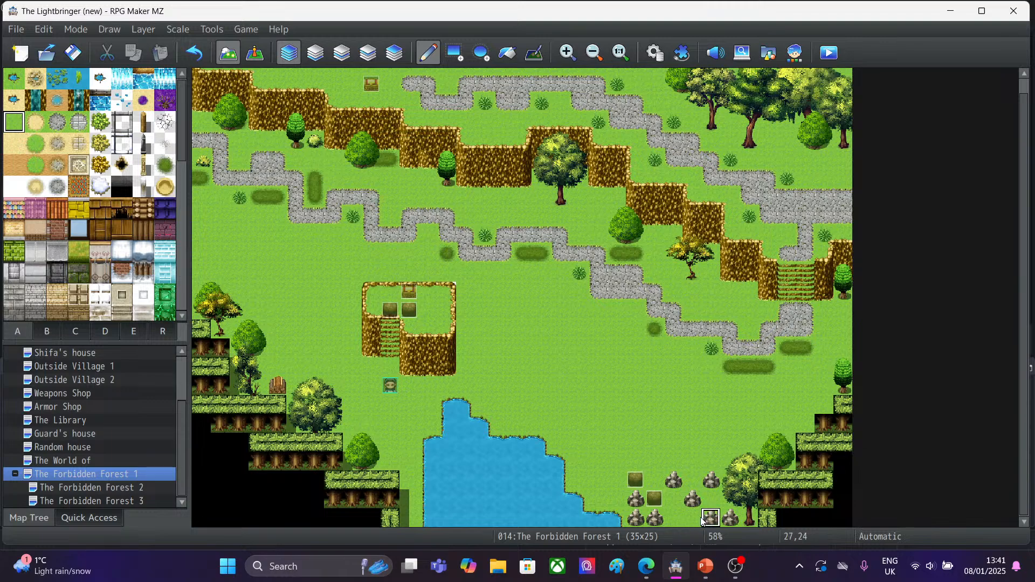
pyautogui.click(692, 499)
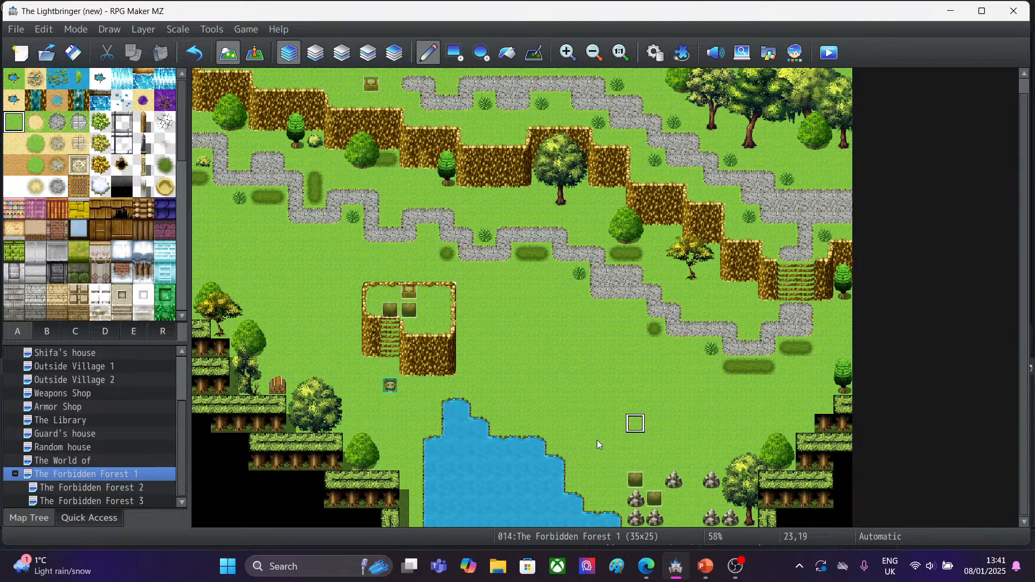
# Move the Boulder 1 event from 23,22 to 26,22, between the two rocks, and save the project.
pyautogui.click(254, 53)
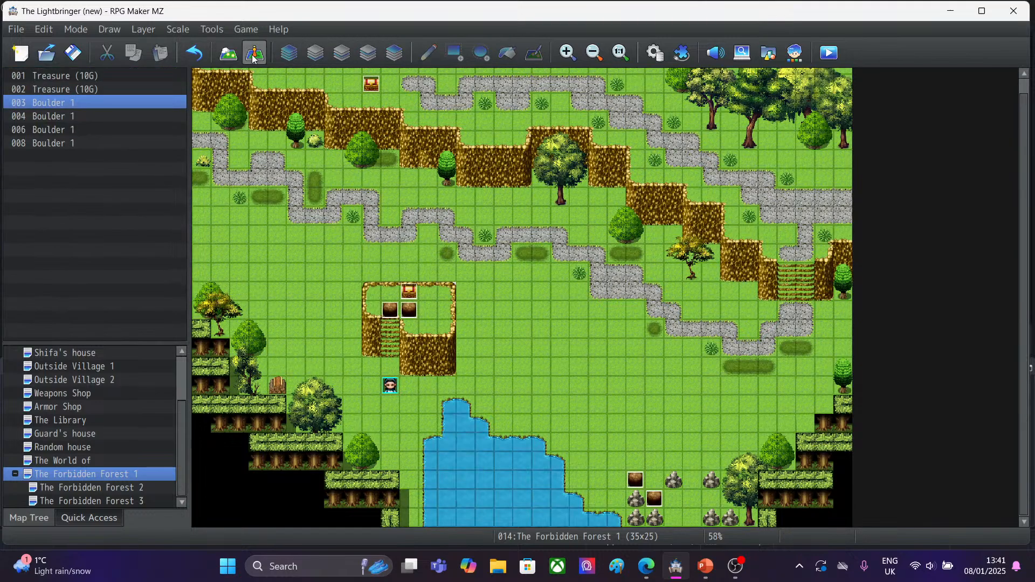
pyautogui.click(636, 479)
pyautogui.hotkey('ctrl', 'x')
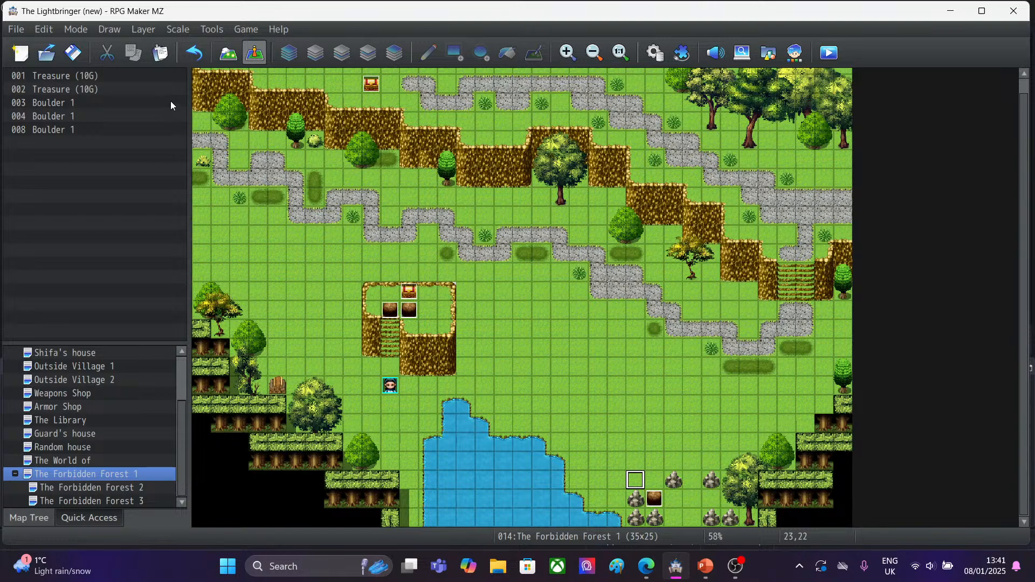
pyautogui.click(694, 481)
pyautogui.click(653, 497)
pyautogui.rightClick(649, 495)
pyautogui.click(687, 429)
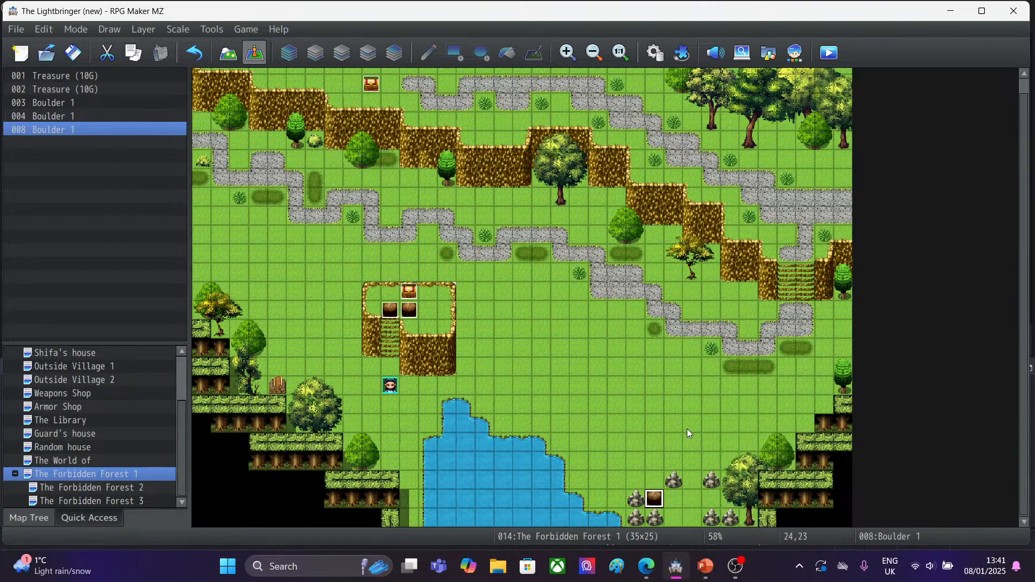
pyautogui.rightClick(693, 483)
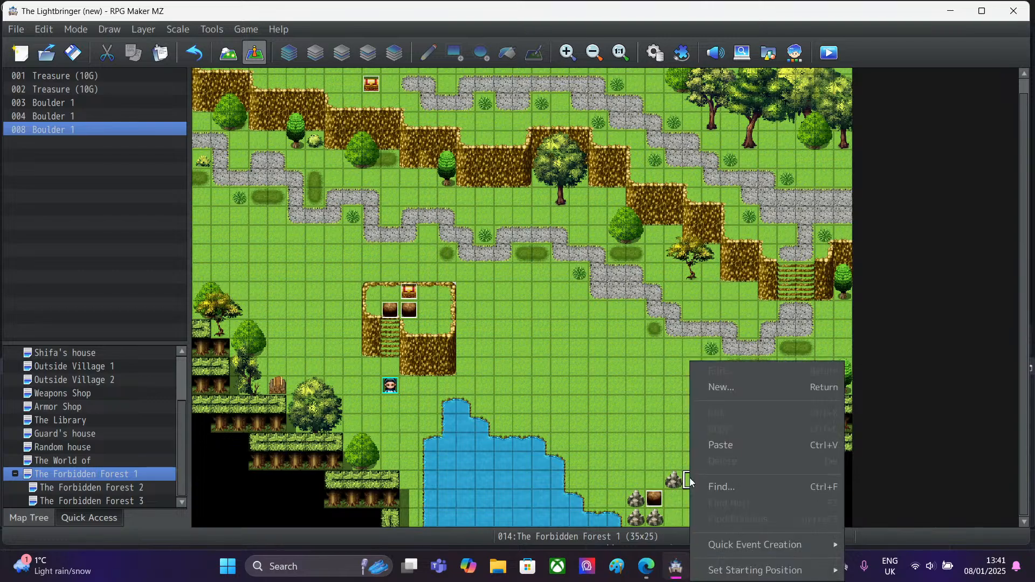
pyautogui.click(713, 446)
pyautogui.click(666, 430)
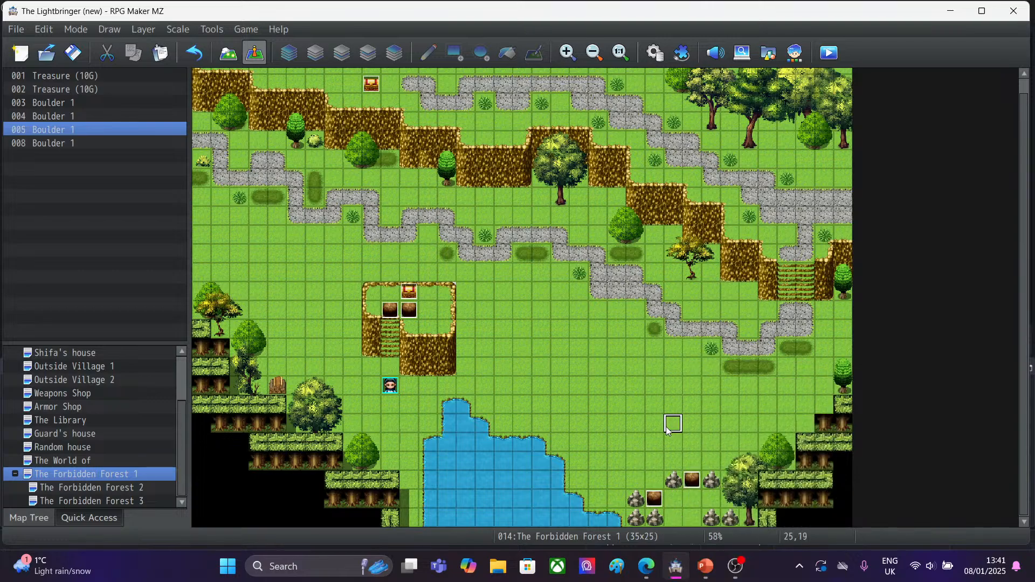
pyautogui.click(72, 54)
# Switch to the browser to check the YouTube Studio live stream page, and return to RPG Maker MZ.
pyautogui.click(646, 566)
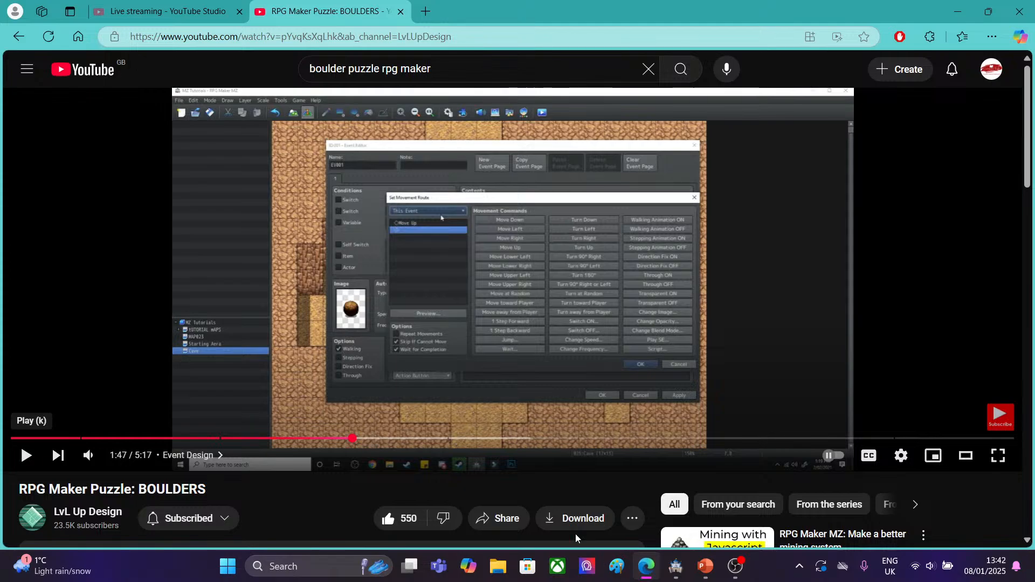
pyautogui.click(154, 11)
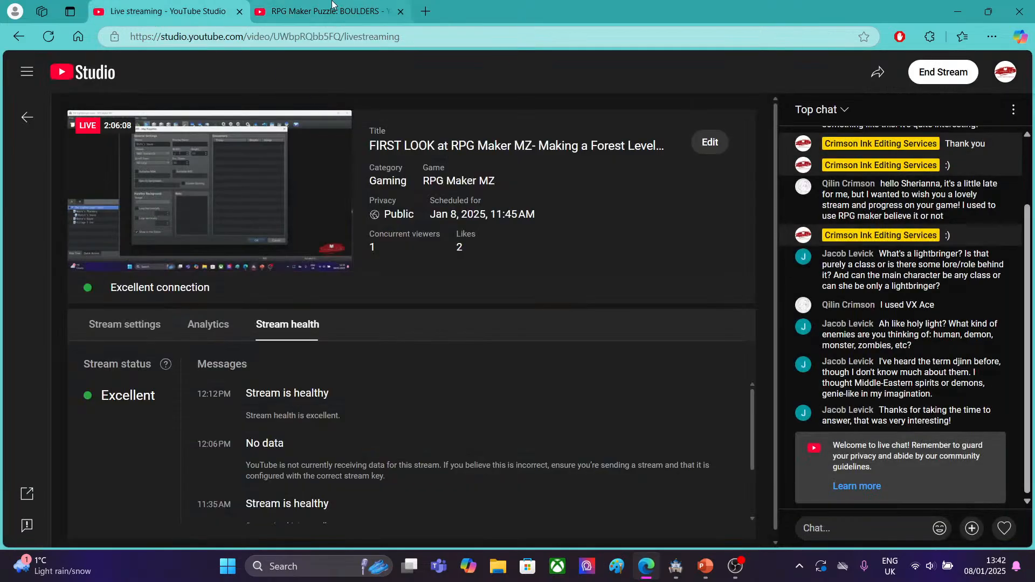
pyautogui.click(333, 11)
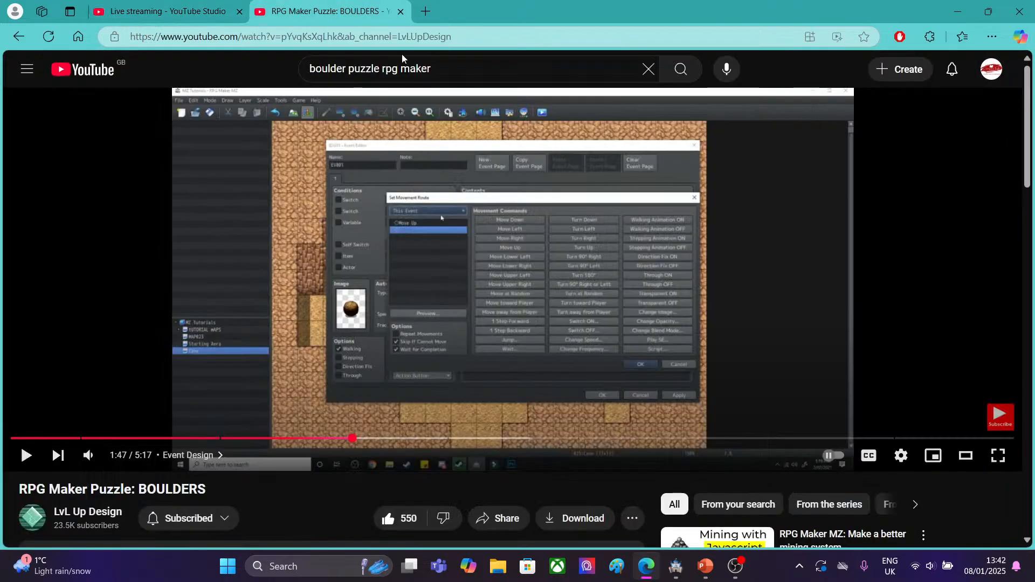
pyautogui.click(956, 14)
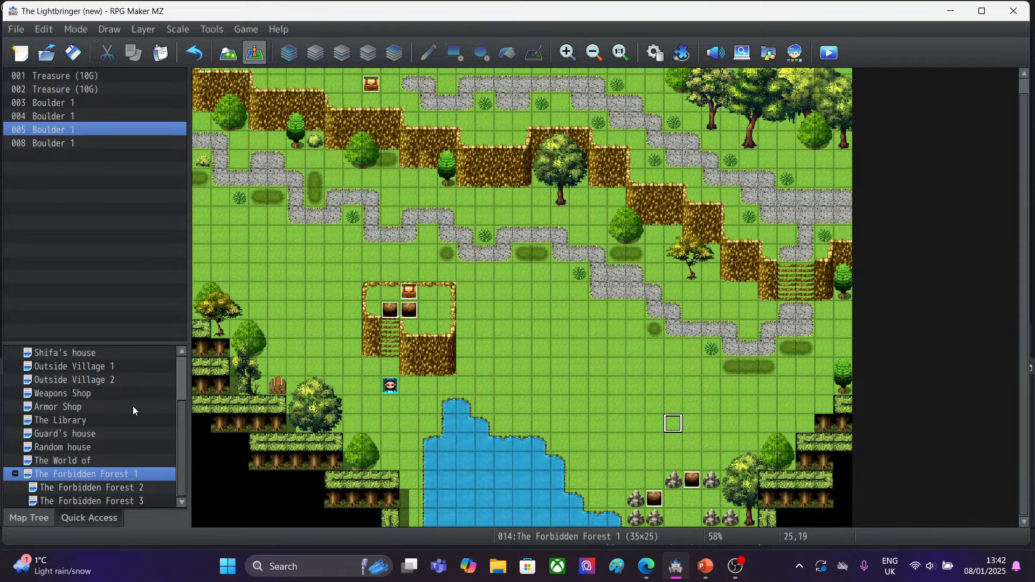
# Return to map drawing and look through the wall and ground tiles in tileset A.
pyautogui.click(228, 52)
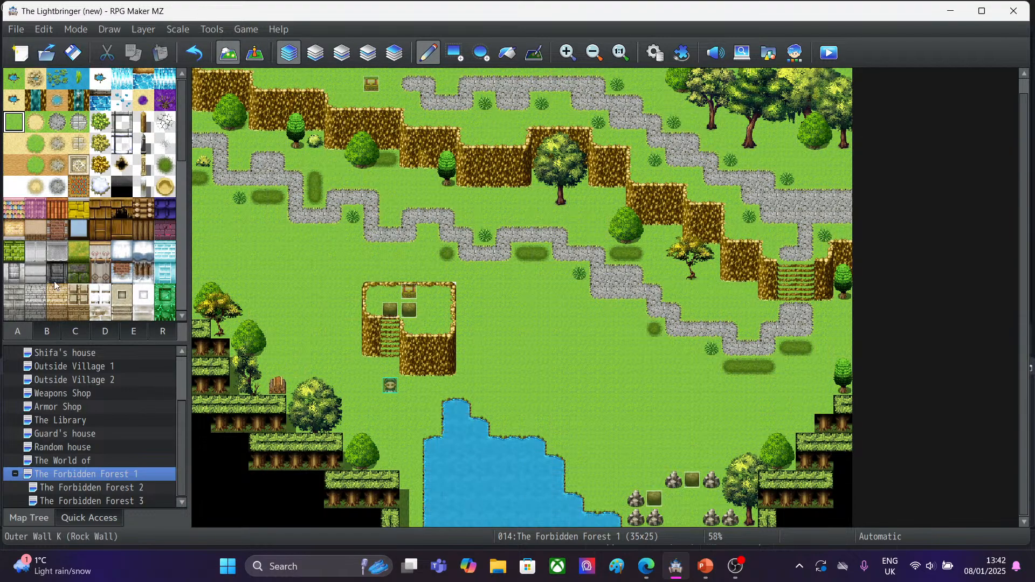
pyautogui.moveTo(181, 147)
pyautogui.mouseDown()
pyautogui.moveTo(203, 309)
pyautogui.moveTo(186, 156)
pyautogui.mouseUp()
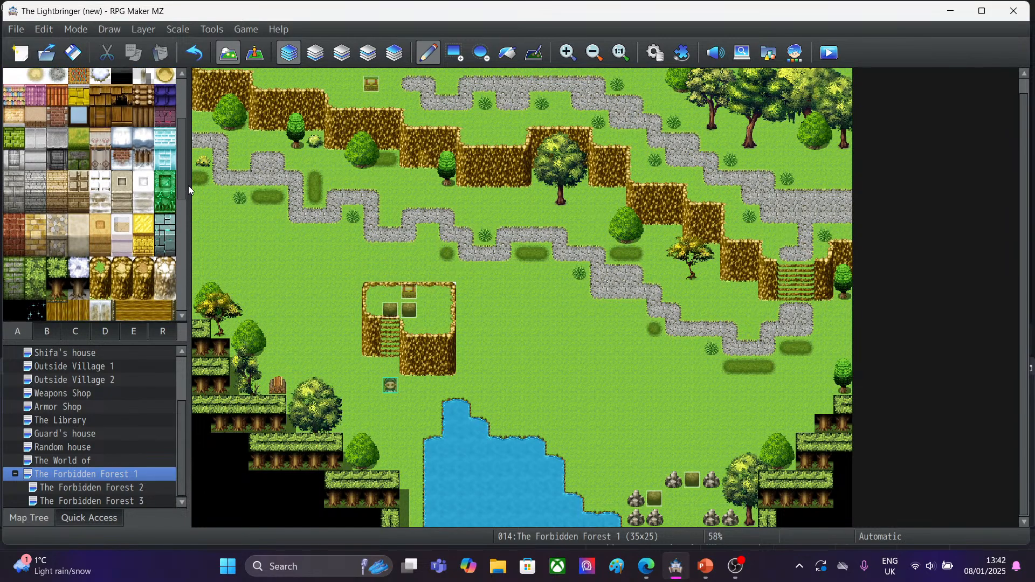
# Place a round-crowned leafy tree on the grass just east of the lake, northwest of the boulders.
pyautogui.click(98, 332)
pyautogui.click(64, 333)
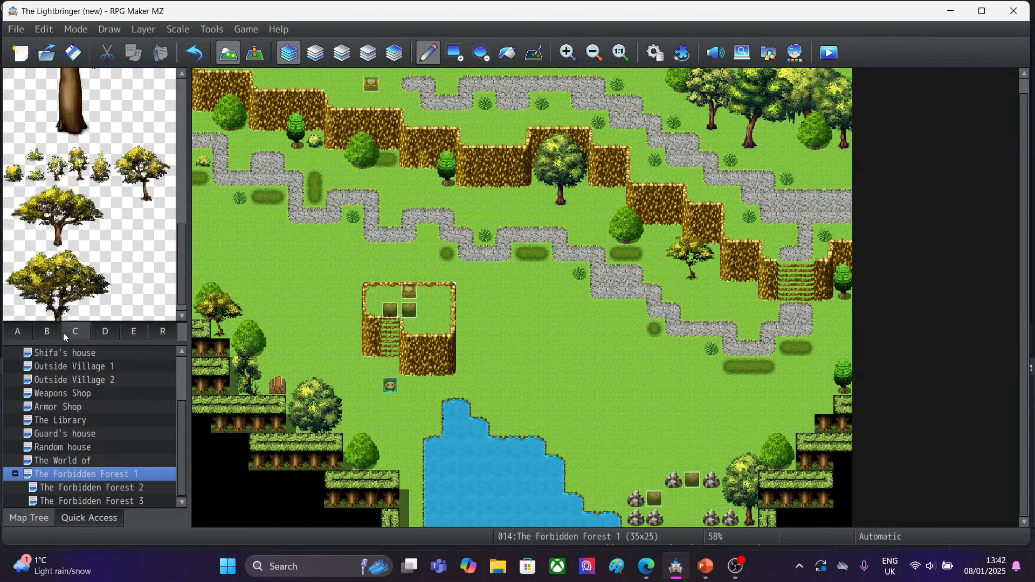
pyautogui.click(50, 332)
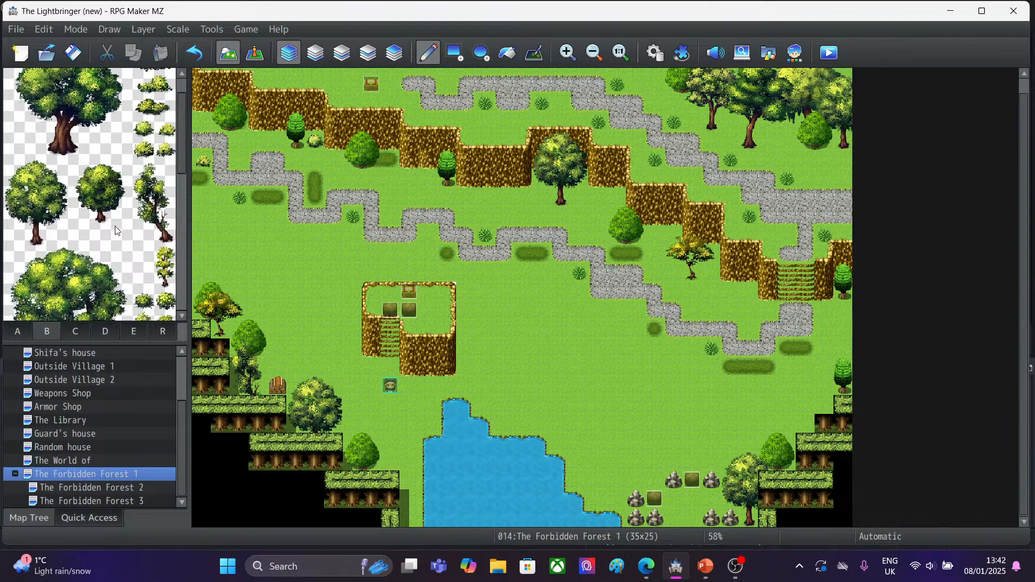
pyautogui.moveTo(180, 157); pyautogui.dragTo(183, 263)
pyautogui.click(17, 163)
pyautogui.moveTo(19, 169); pyautogui.dragTo(57, 208)
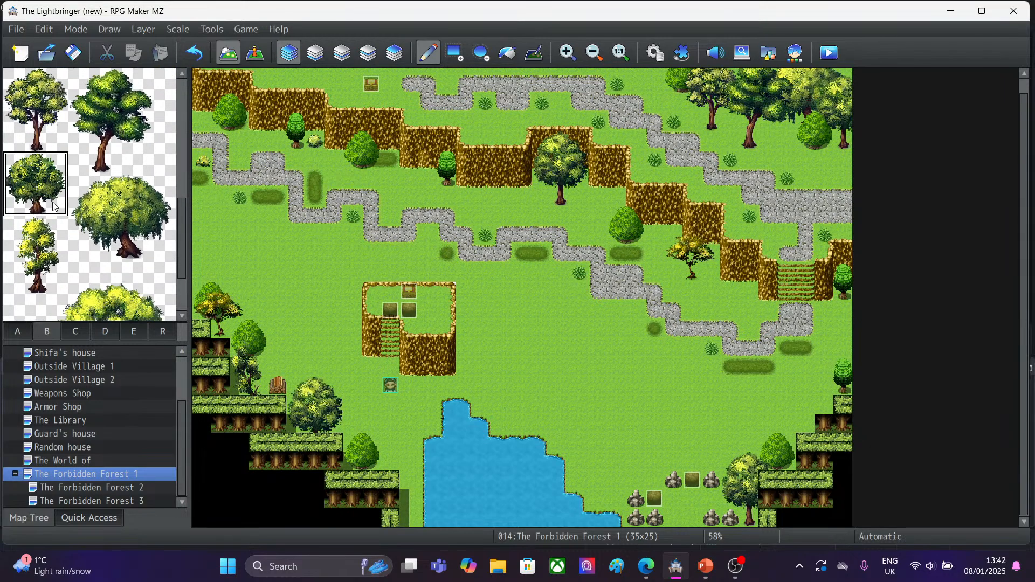
pyautogui.click(605, 451)
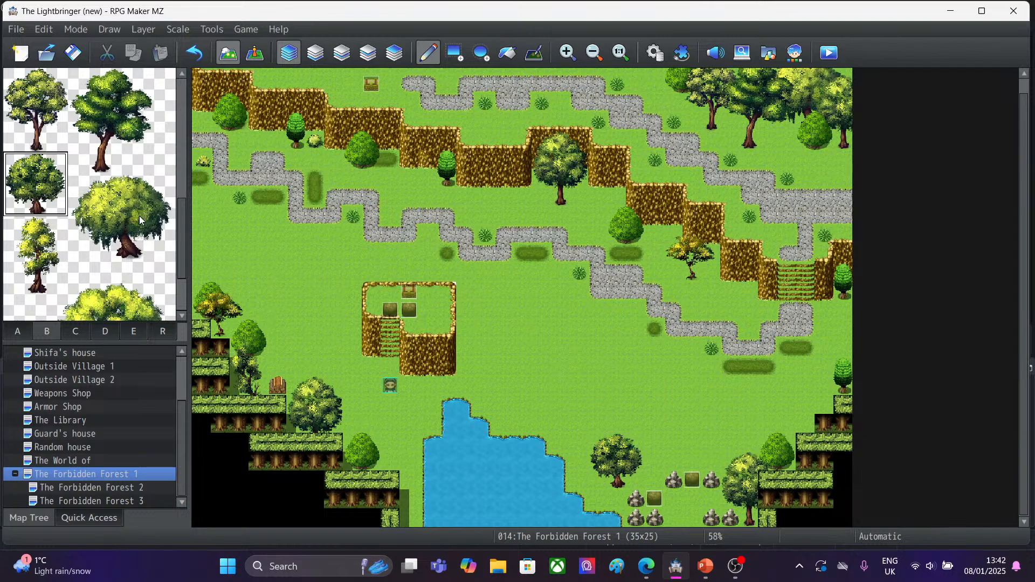
# Place a medium round green tree on the open grass north of the boulder cluster.
pyautogui.moveTo(182, 245); pyautogui.dragTo(189, 100)
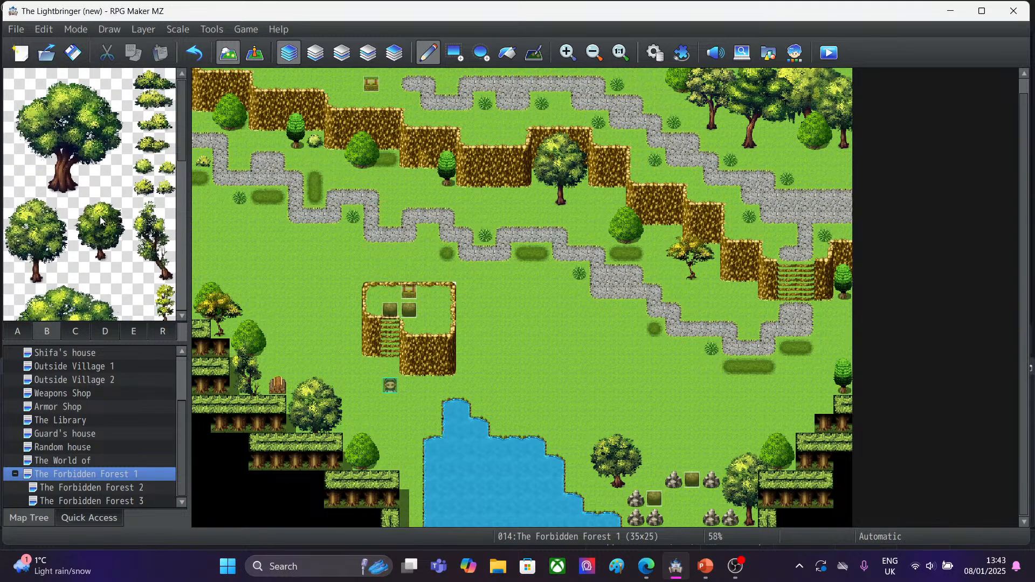
pyautogui.moveTo(98, 217); pyautogui.dragTo(122, 249)
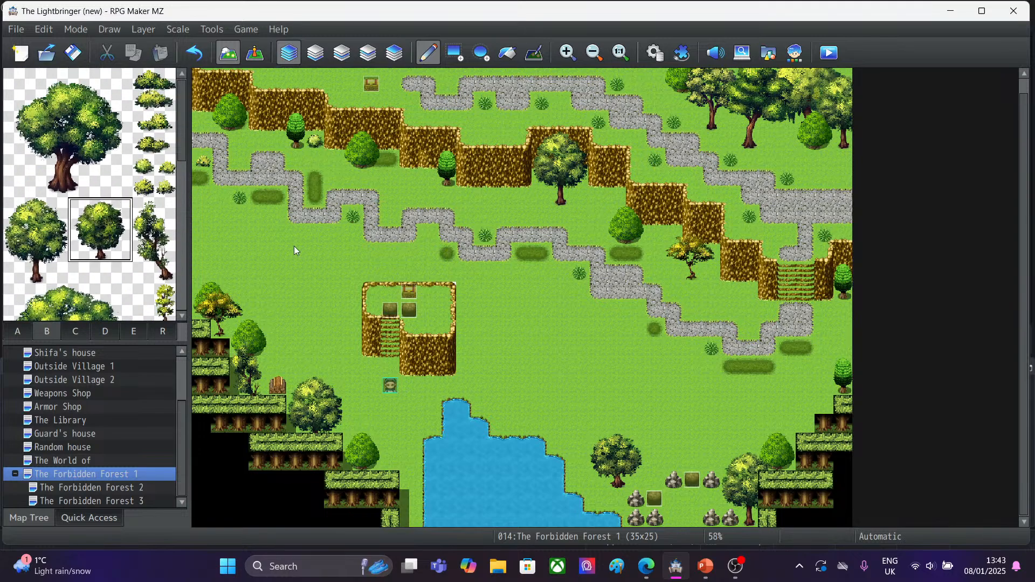
pyautogui.click(697, 409)
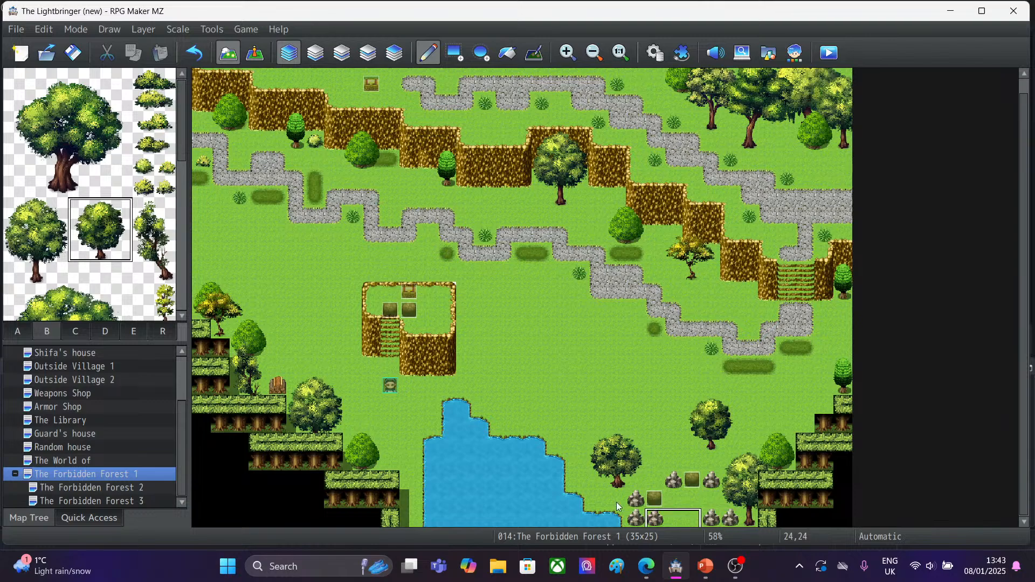
# Paint plain grass over the boulders at 24,24, 27,24 and 28,24 on the map's bottom row.
pyautogui.click(17, 335)
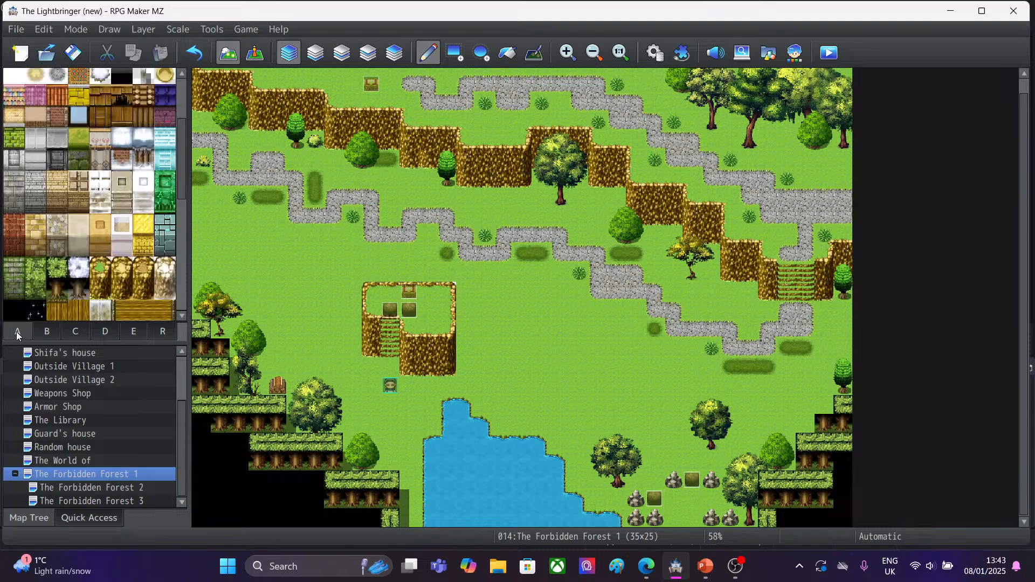
pyautogui.scroll(3, 185, 136)
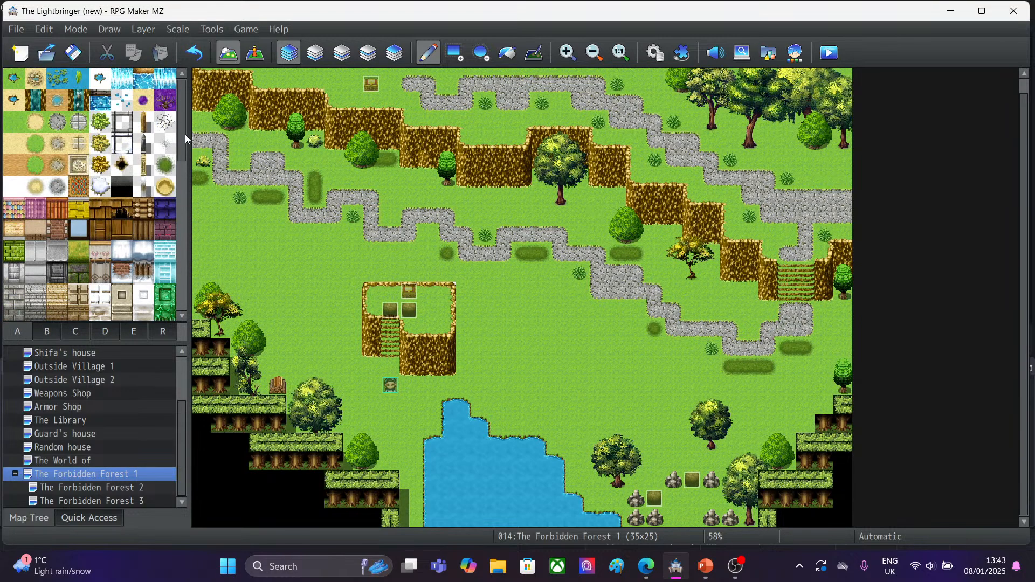
pyautogui.click(13, 121)
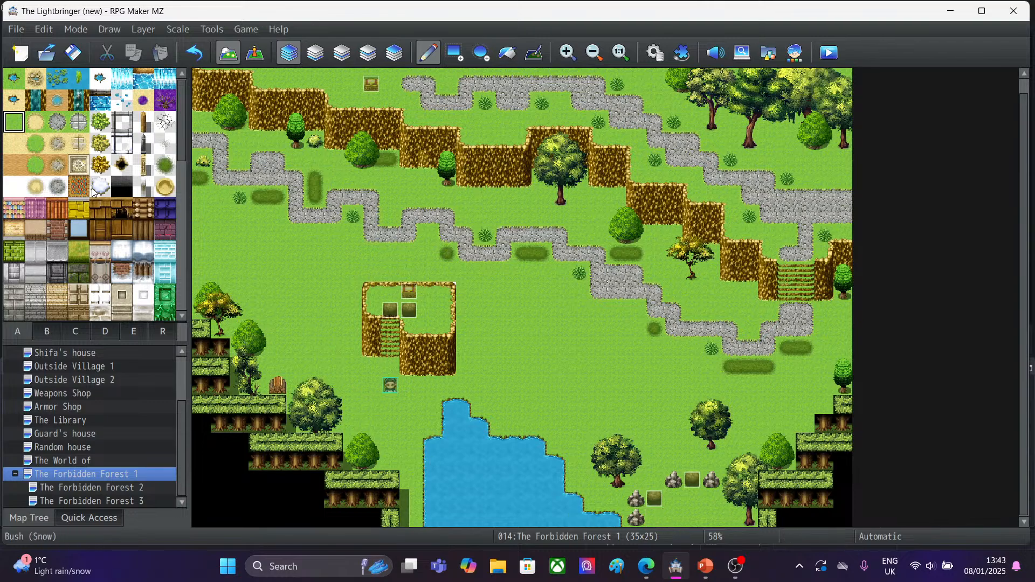
# Place a single Boulder A tile at 26,24 on the bottom row of the map.
pyautogui.click(76, 332)
pyautogui.click(131, 332)
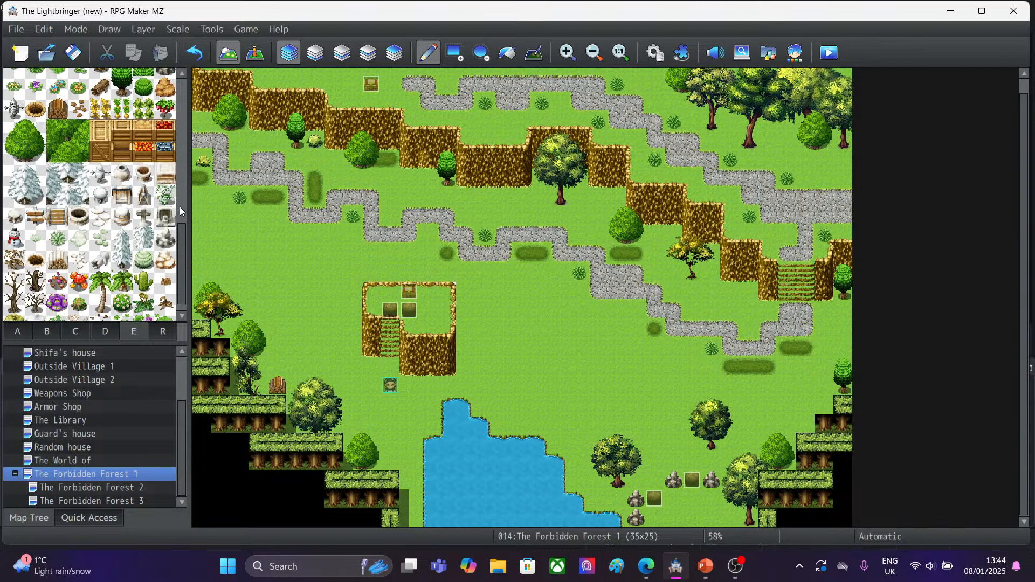
pyautogui.moveTo(180, 255); pyautogui.dragTo(183, 212)
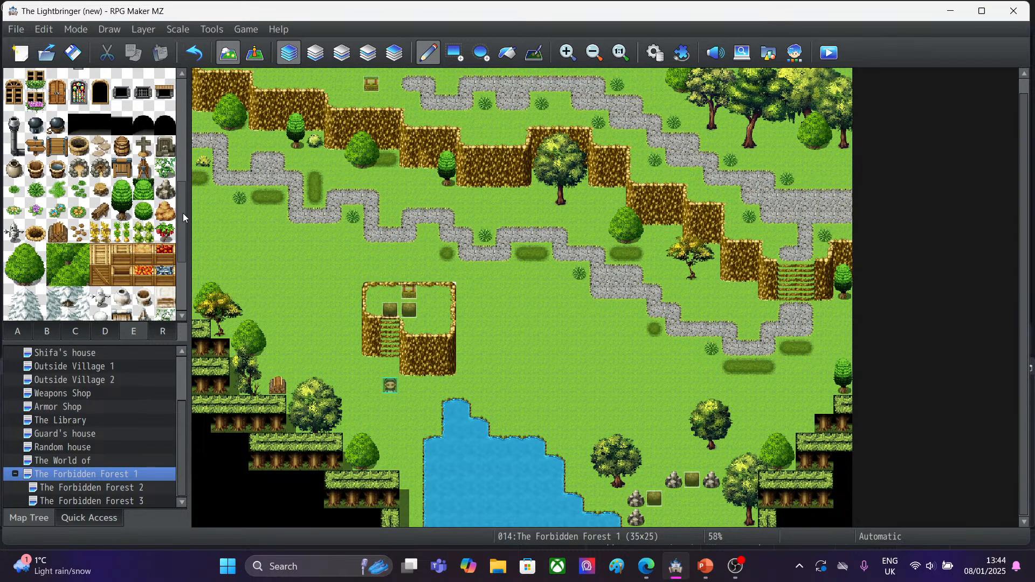
pyautogui.click(164, 194)
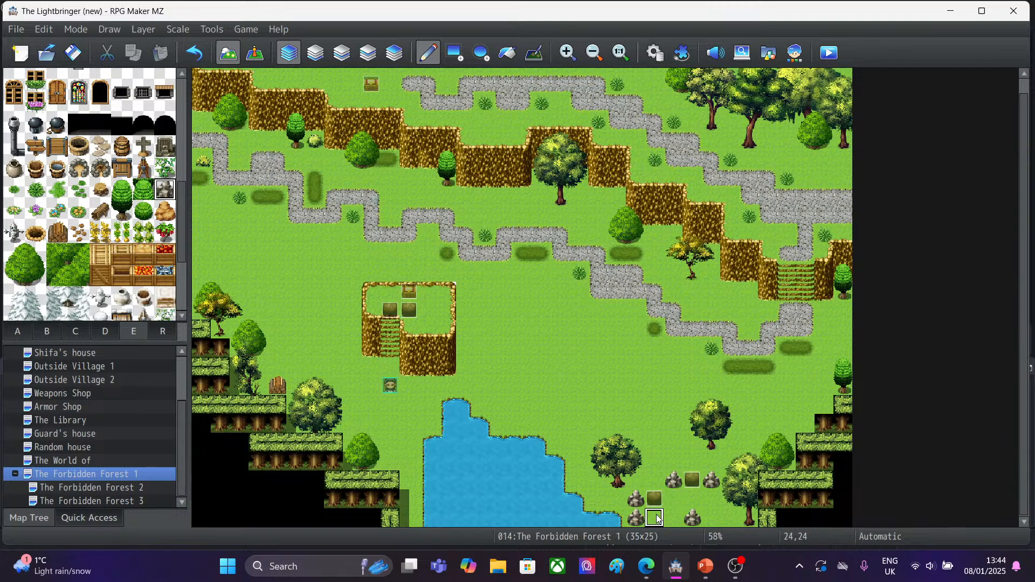
# Delete the Boulder 1 event at 24,23 near the lake.
pyautogui.press('F6')
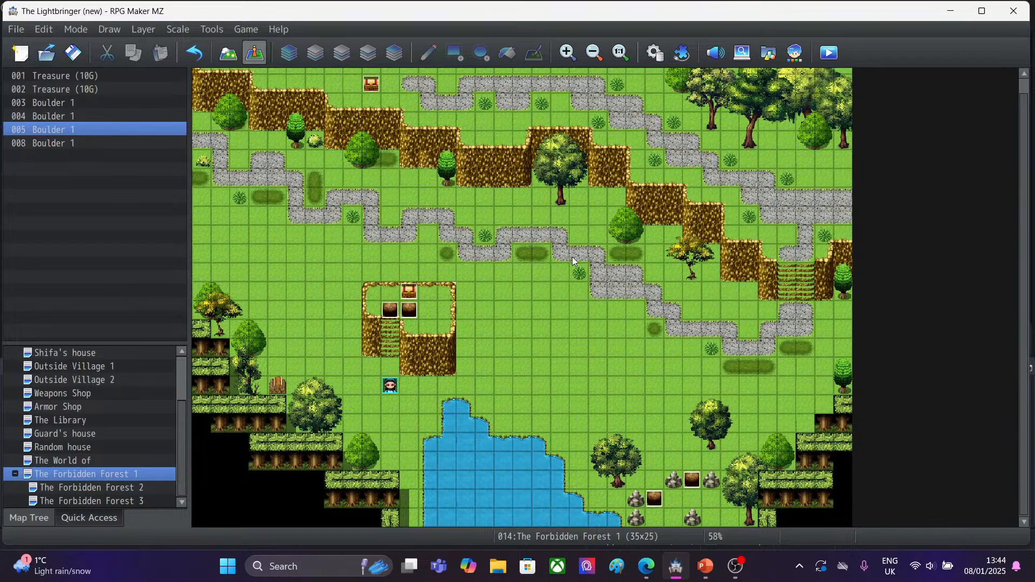
pyautogui.click(654, 499)
pyautogui.press('Delete')
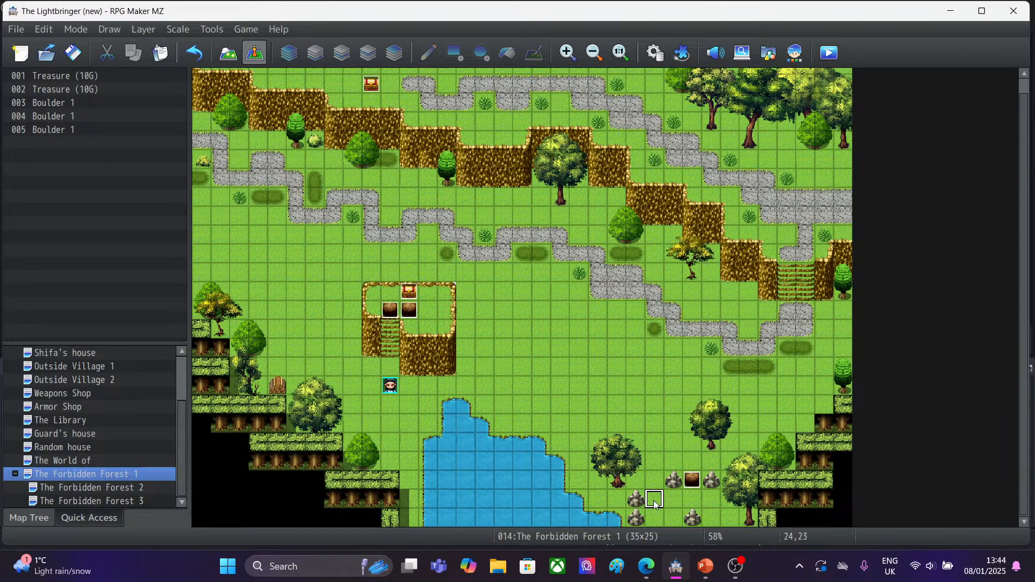
# Paint grass over the two boulders beside the lake and the two flanking the remaining boulder event.
pyautogui.click(228, 52)
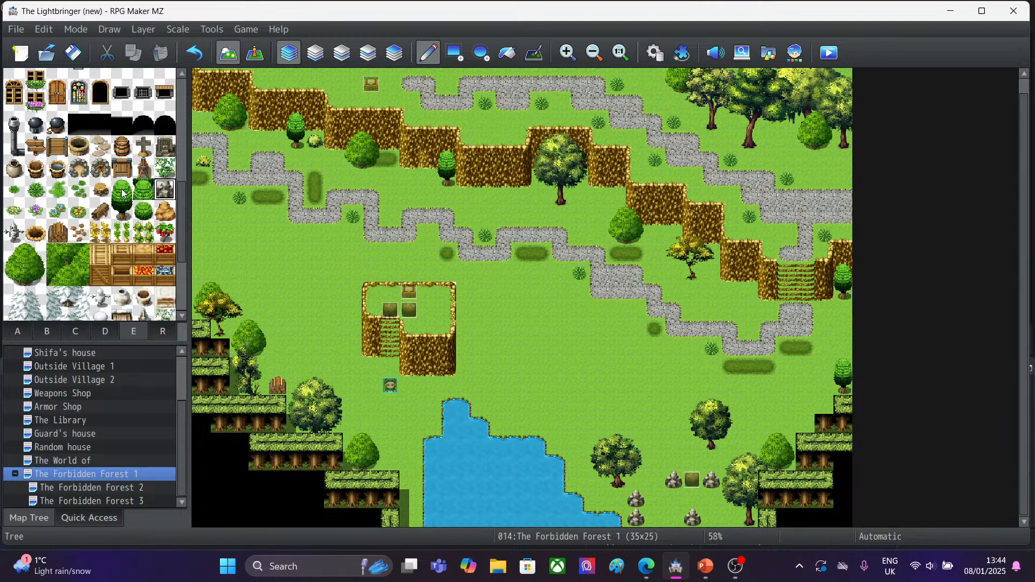
pyautogui.moveTo(122, 193); pyautogui.dragTo(123, 213)
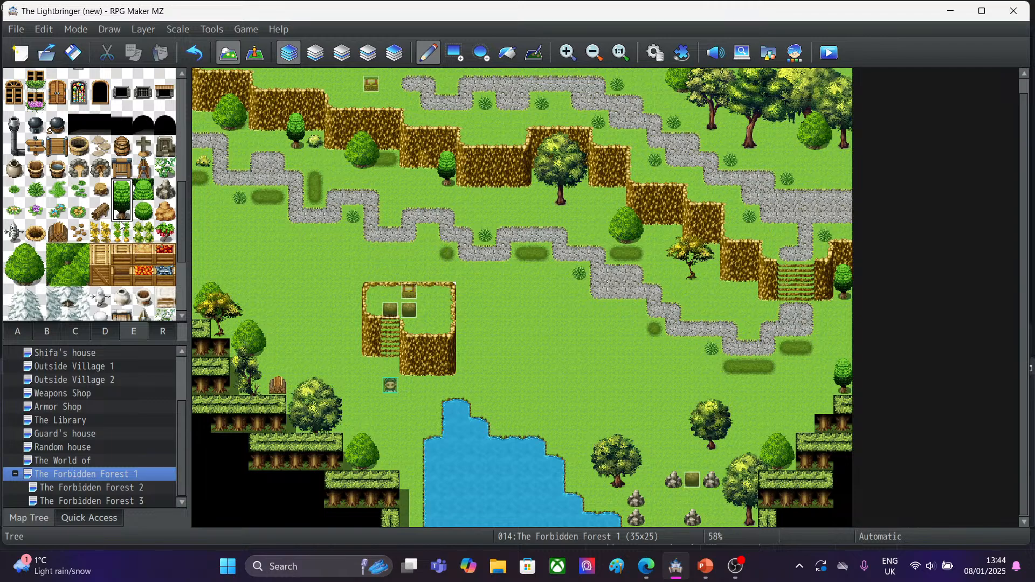
pyautogui.click(24, 334)
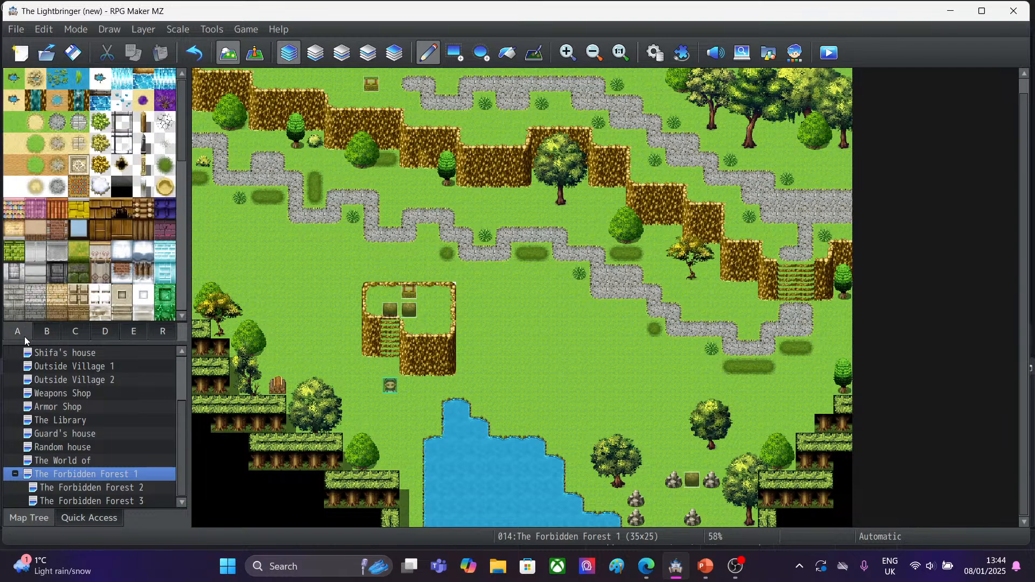
pyautogui.click(15, 122)
pyautogui.click(639, 510)
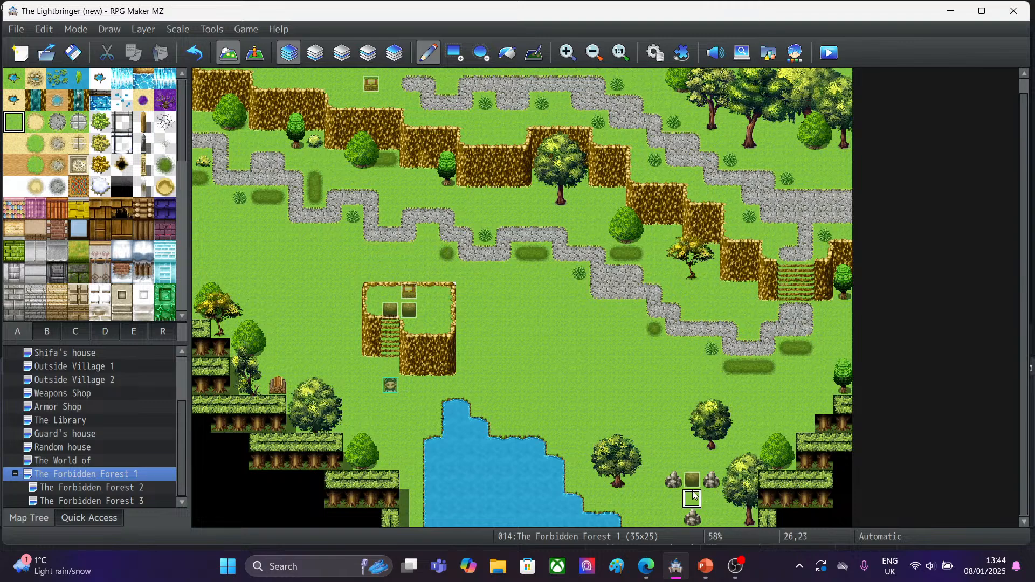
pyautogui.click(711, 479)
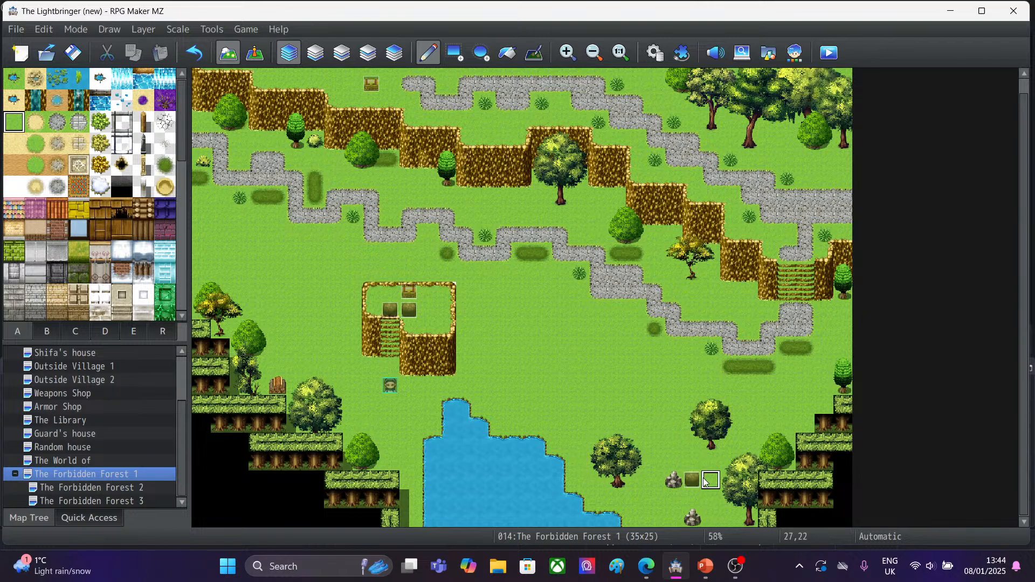
pyautogui.click(672, 485)
# Place two small two-tile trees between the lake and the remaining boulder event, one at 25,23 and one directly east of the leafy tree.
pyautogui.click(104, 332)
pyautogui.click(73, 334)
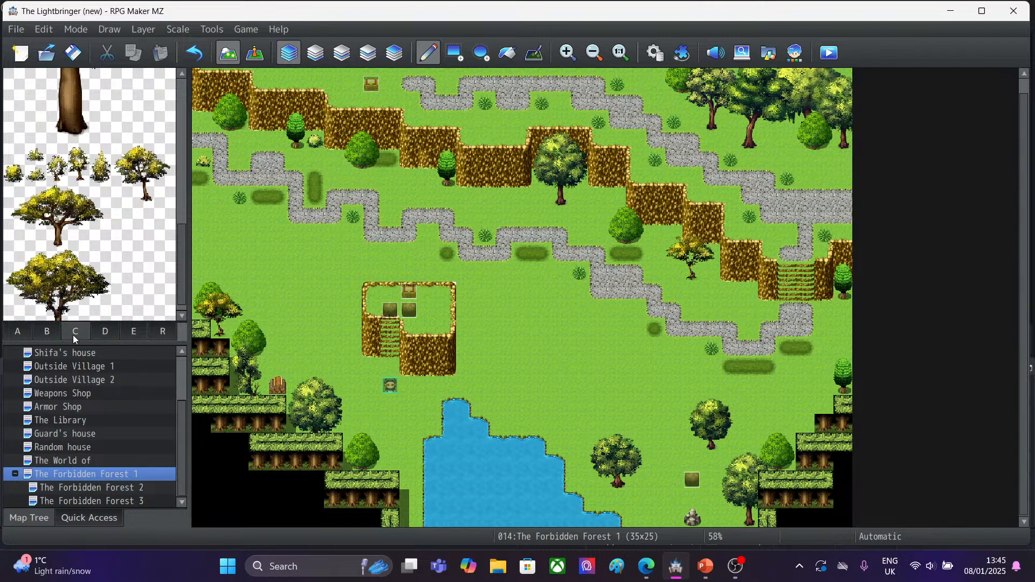
pyautogui.click(46, 335)
pyautogui.click(124, 331)
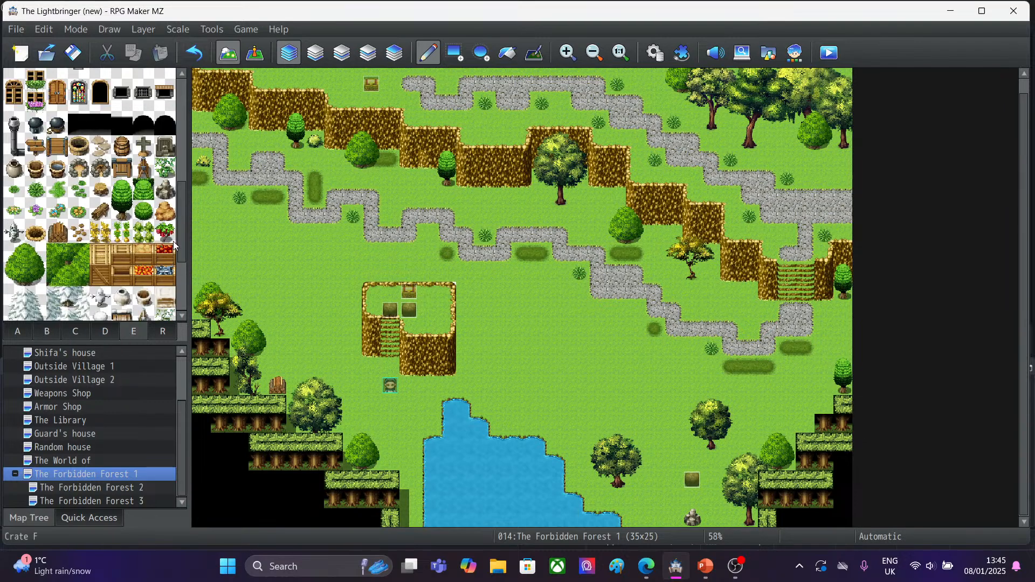
pyautogui.click(15, 261)
pyautogui.moveTo(122, 190); pyautogui.dragTo(122, 213)
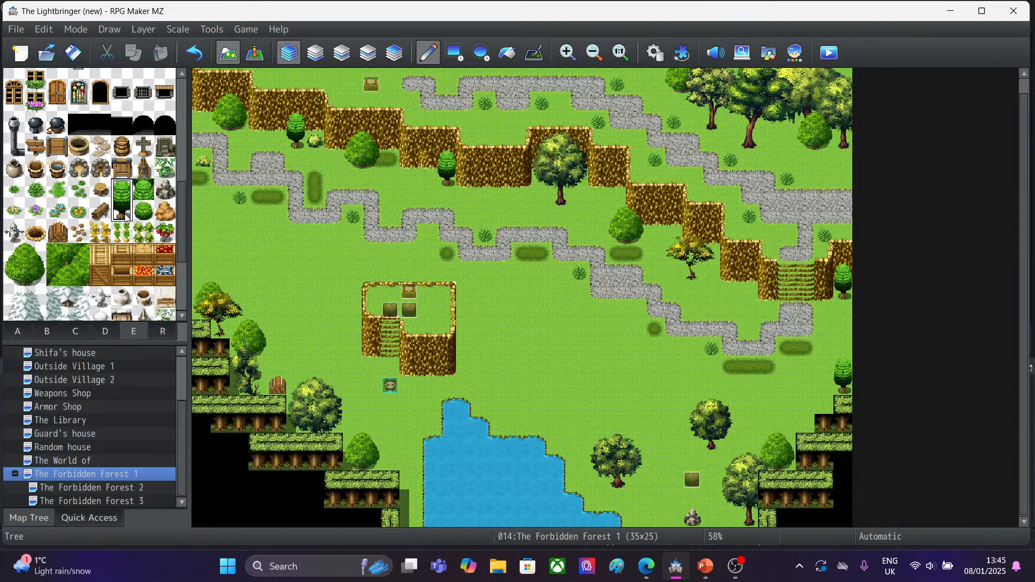
pyautogui.click(672, 500)
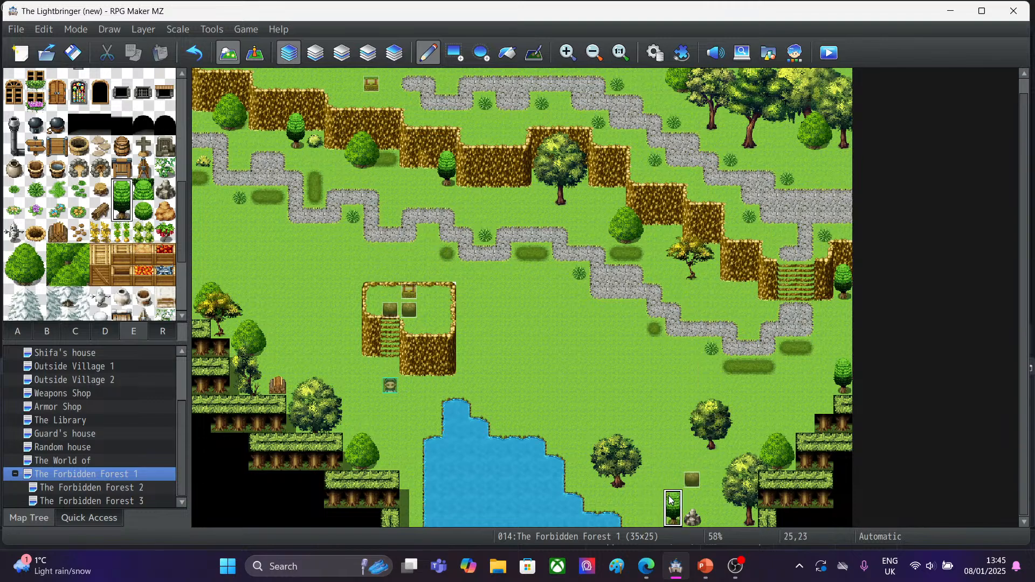
pyautogui.click(649, 462)
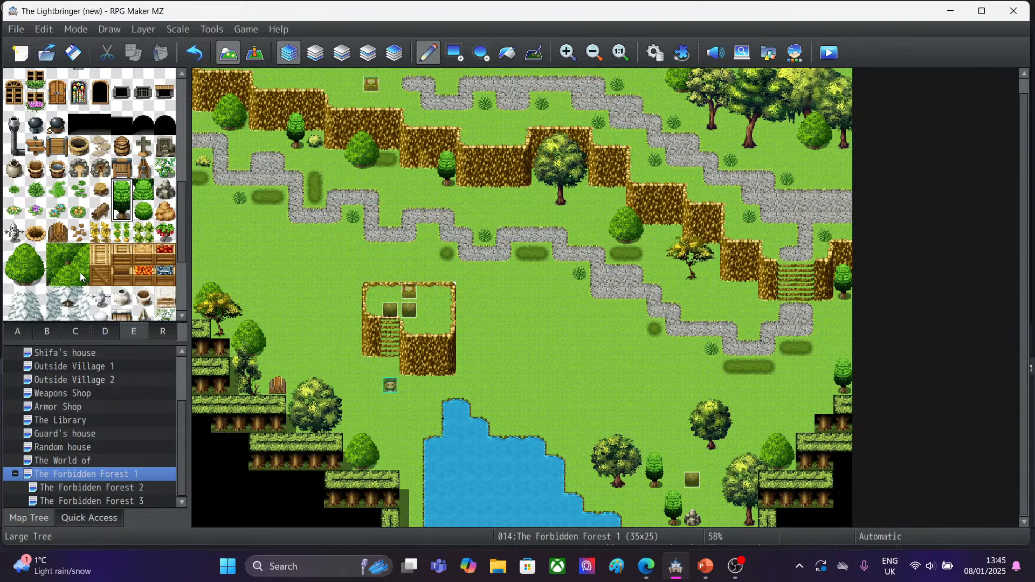
# Place Boulder A tiles at 23,23, 23,24 and 22,23 along the lake's eastern shore.
pyautogui.click(165, 189)
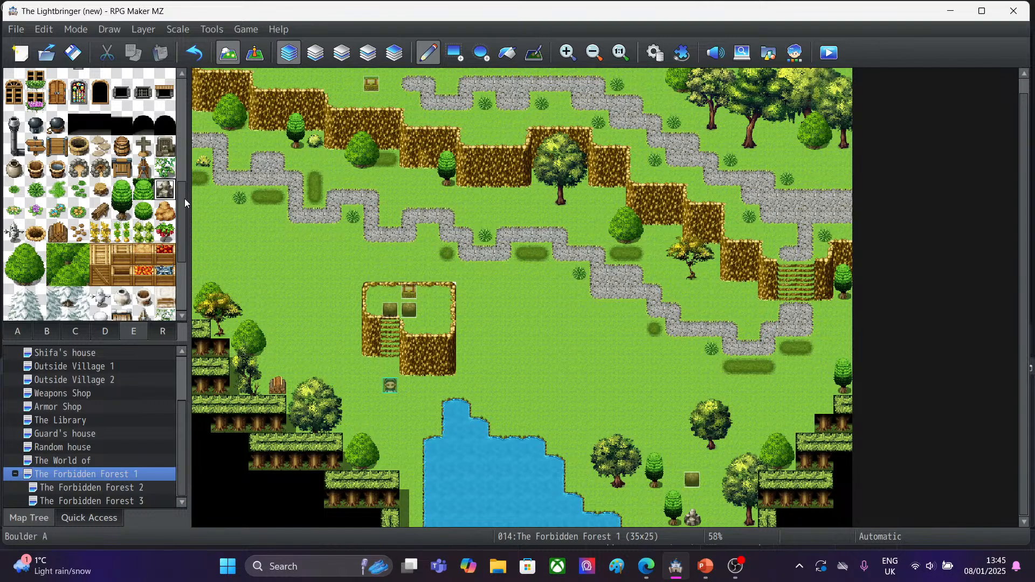
pyautogui.click(634, 498)
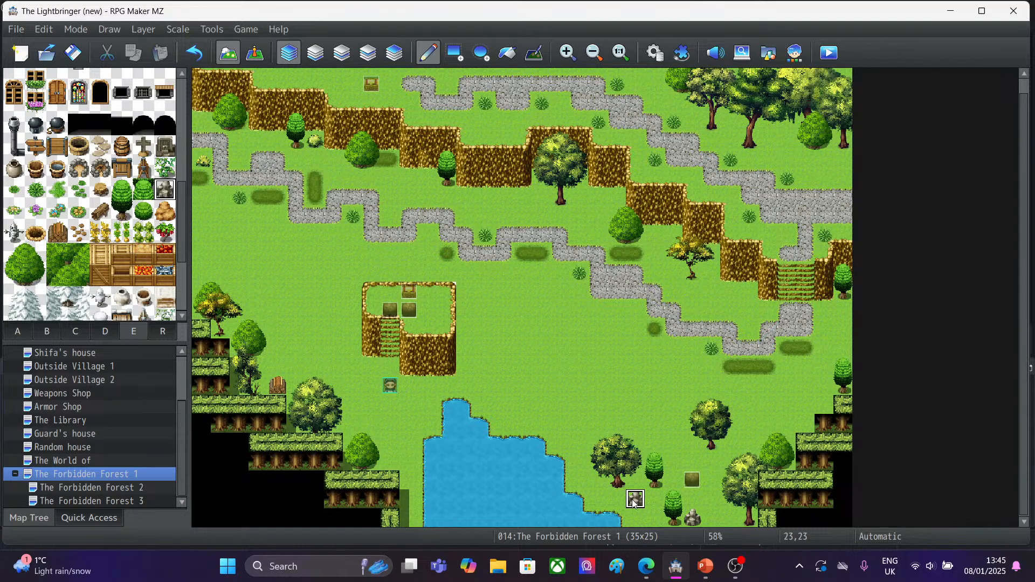
pyautogui.click(640, 519)
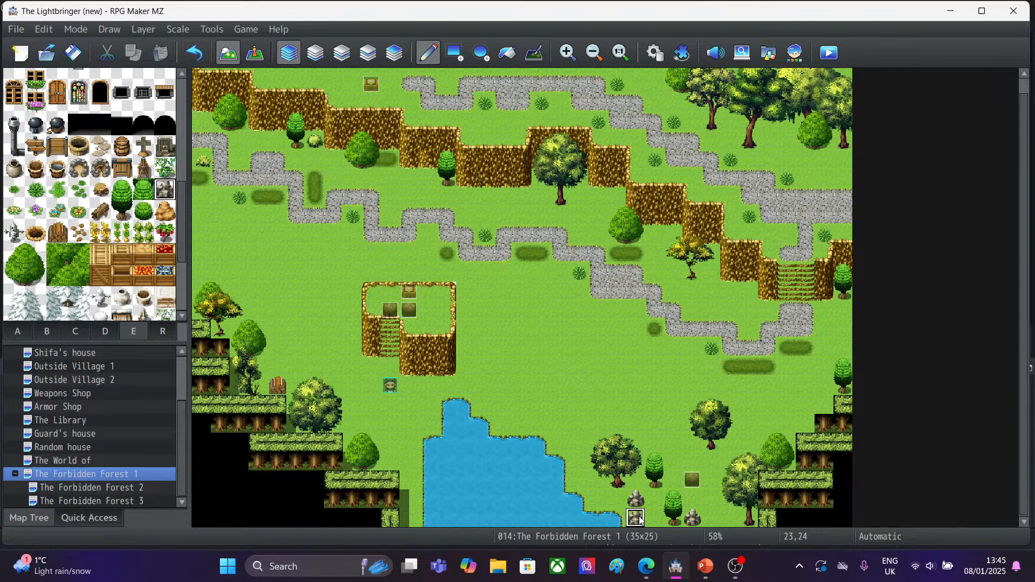
pyautogui.click(616, 500)
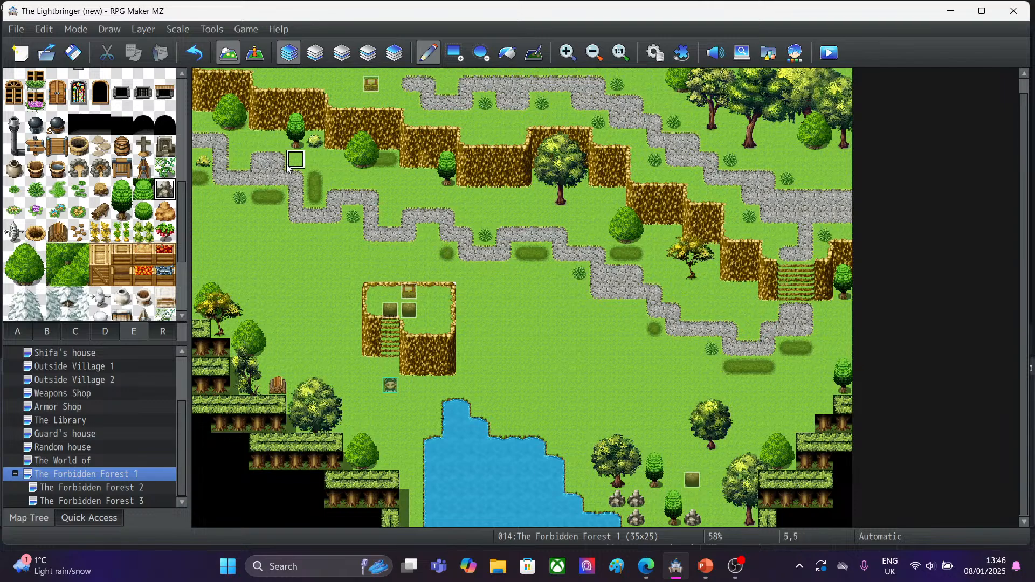
# Create a quick treasure event at 24,23, between the boulders and the small tree, containing the item 0007 Potion.
pyautogui.press('F6')
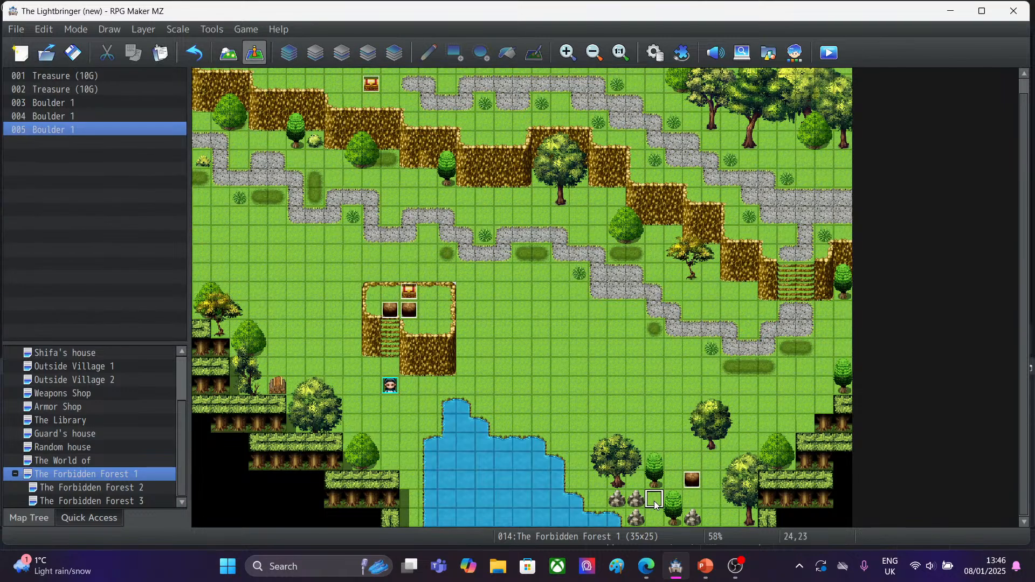
pyautogui.rightClick(655, 502)
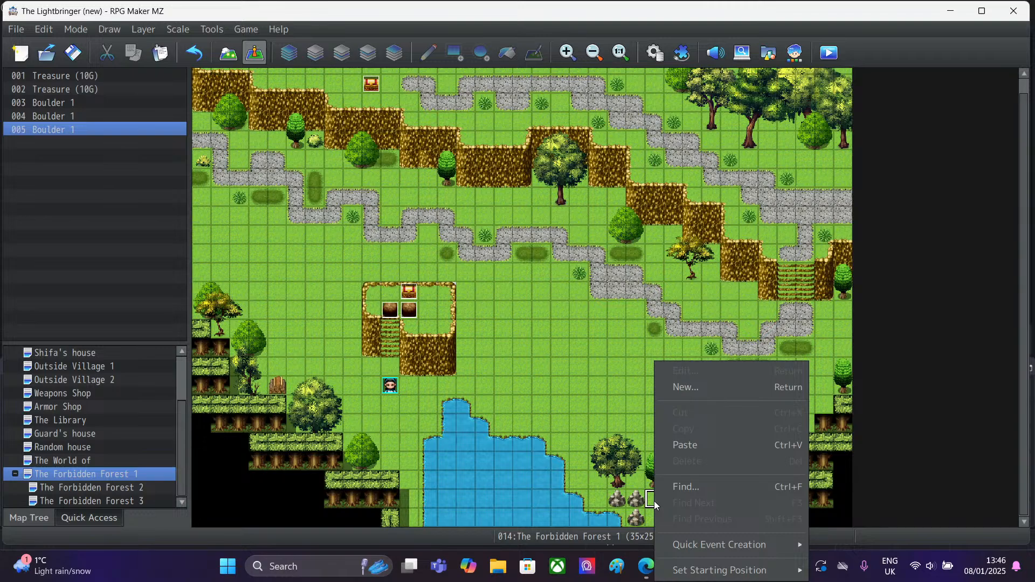
pyautogui.moveTo(680, 540)
pyautogui.click(835, 537)
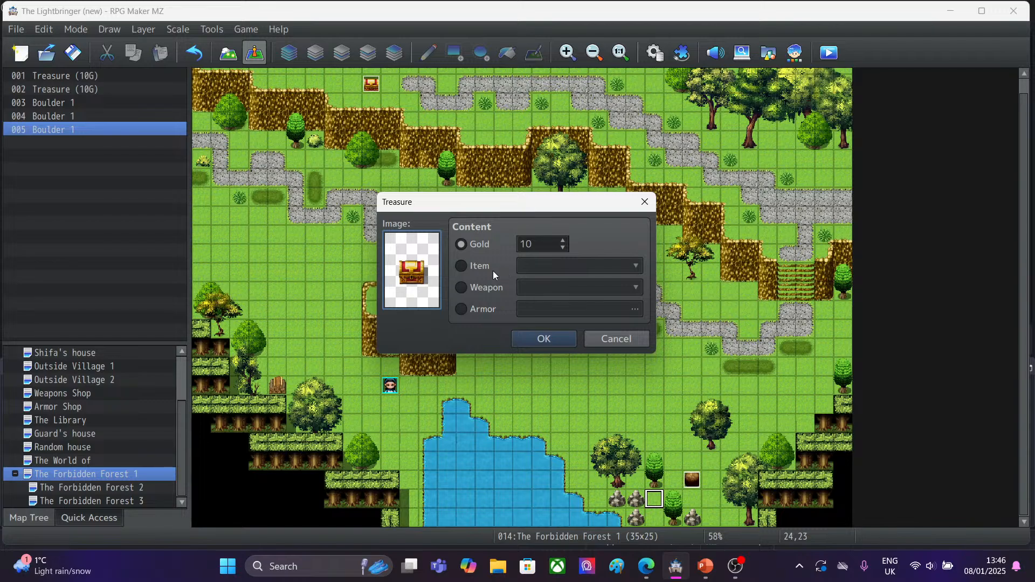
pyautogui.click(473, 269)
pyautogui.click(550, 267)
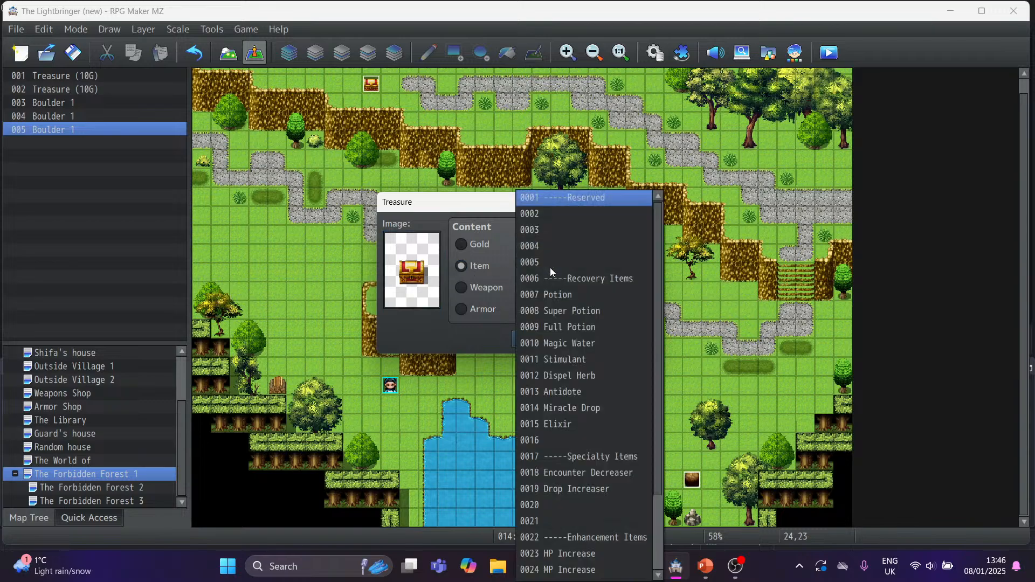
pyautogui.click(590, 298)
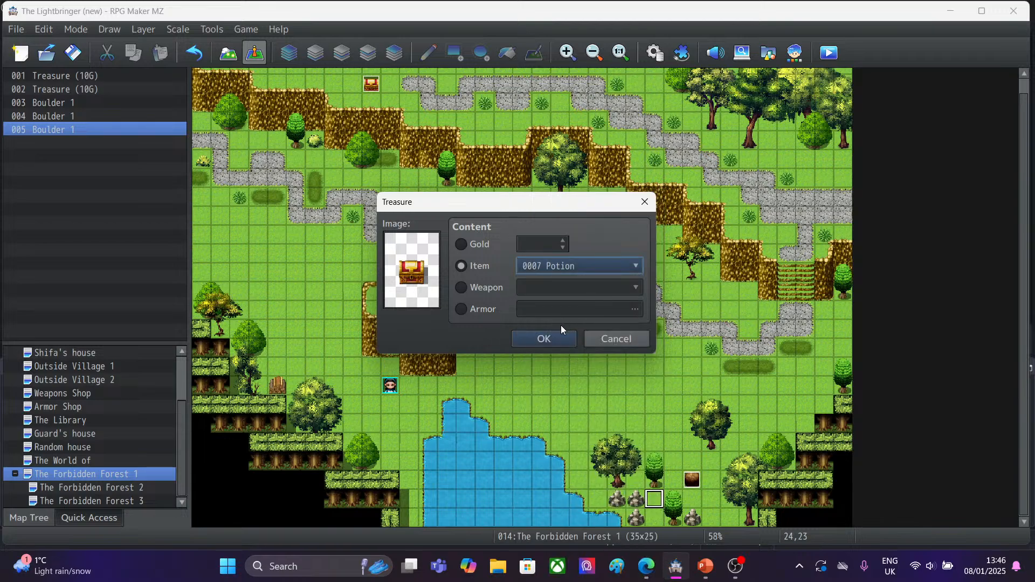
pyautogui.click(550, 337)
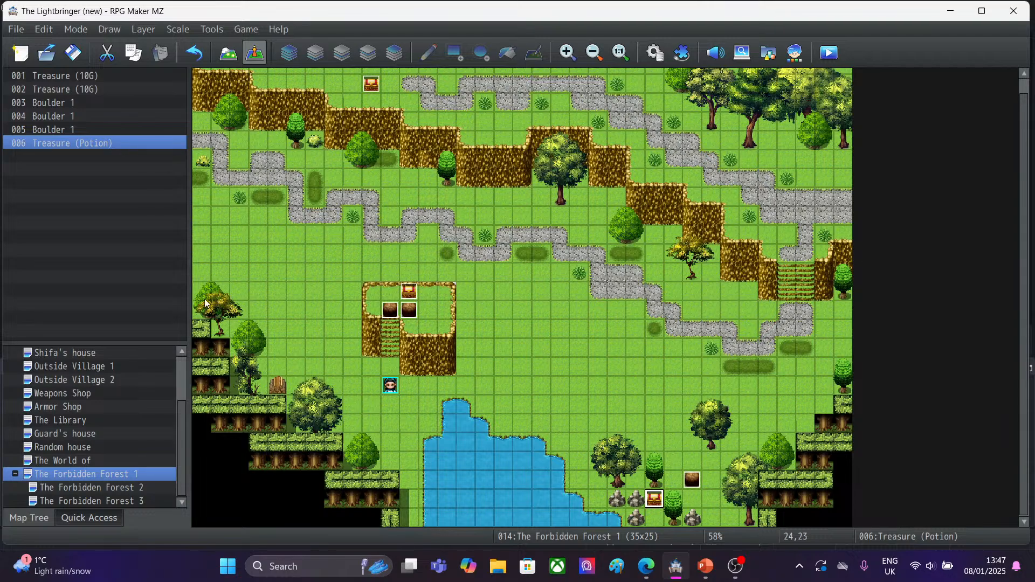
# Place a Boulder A tile at 28,24, in the southeast corner beneath the large leafy tree.
pyautogui.click(231, 59)
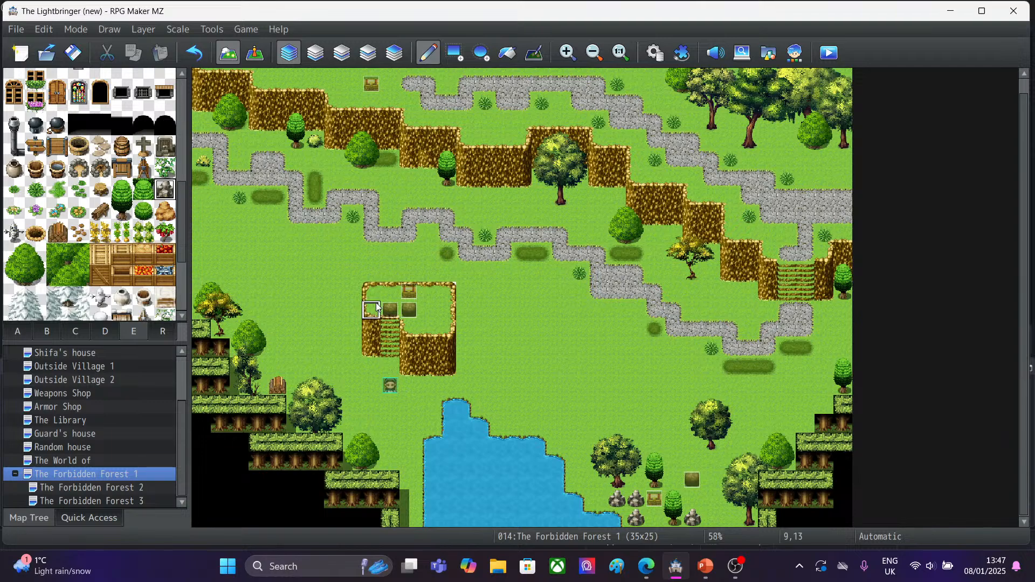
pyautogui.click(730, 518)
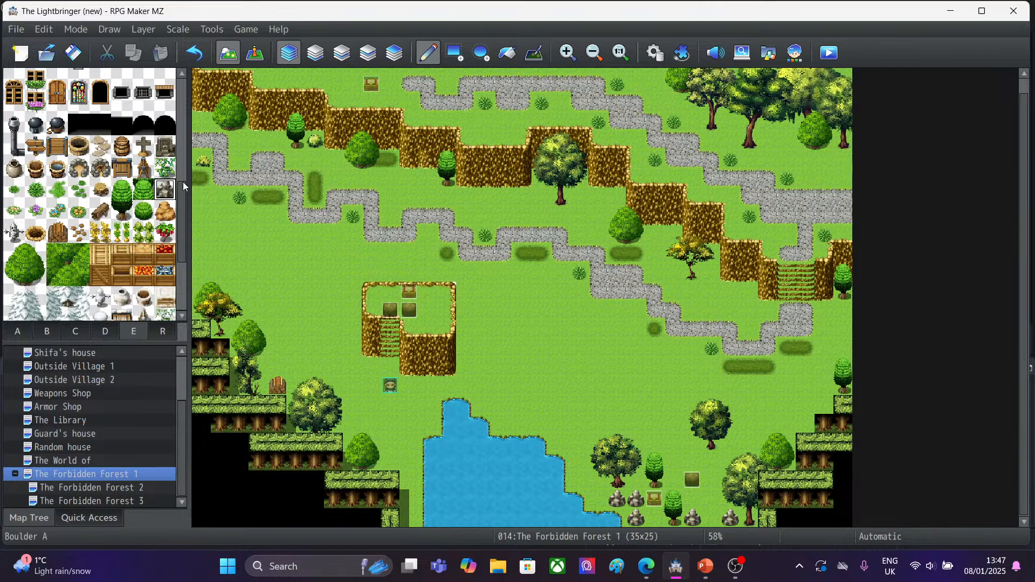
pyautogui.moveTo(184, 186); pyautogui.dragTo(180, 246)
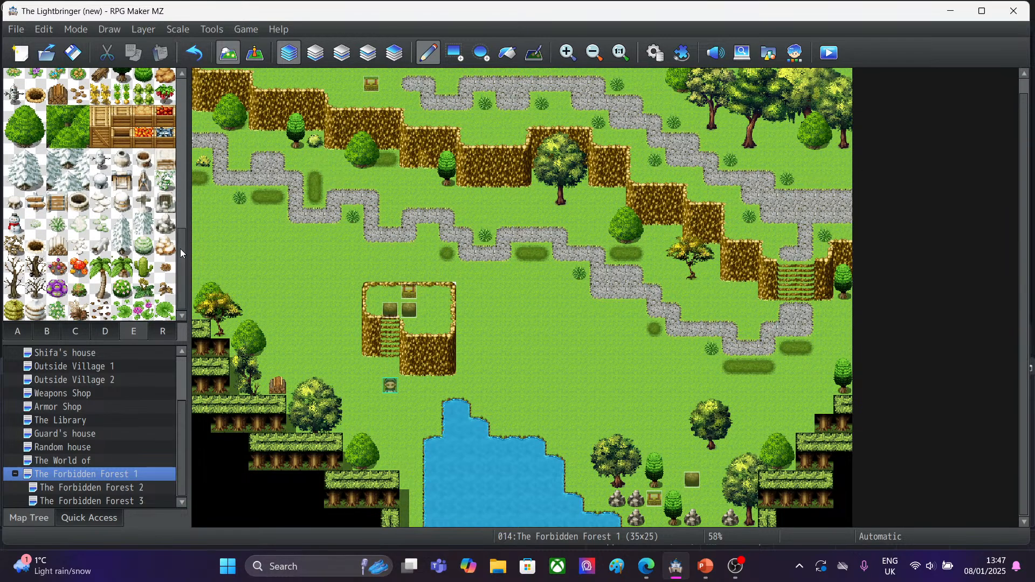
pyautogui.click(46, 331)
pyautogui.click(17, 331)
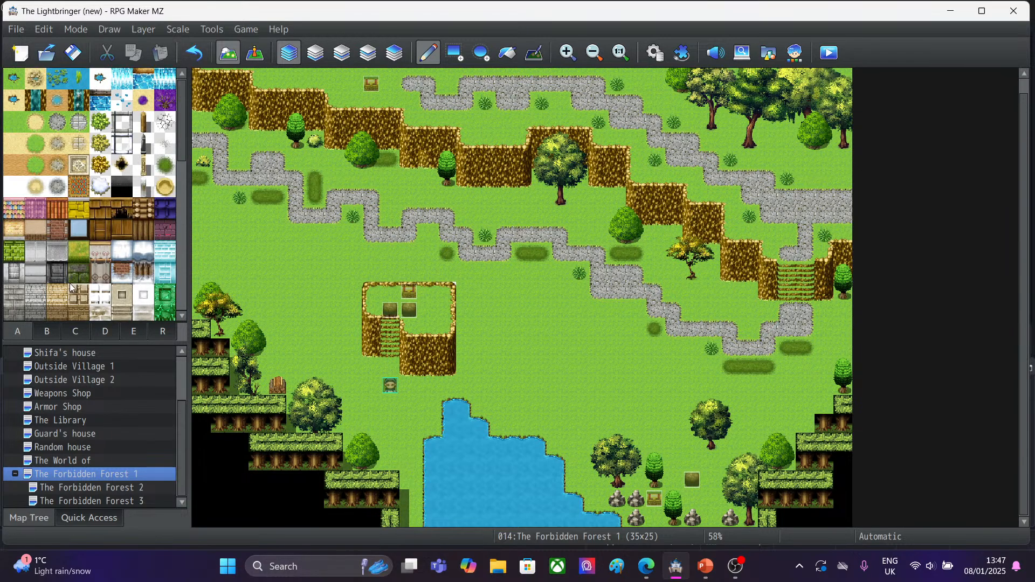
pyautogui.moveTo(185, 155); pyautogui.dragTo(188, 260)
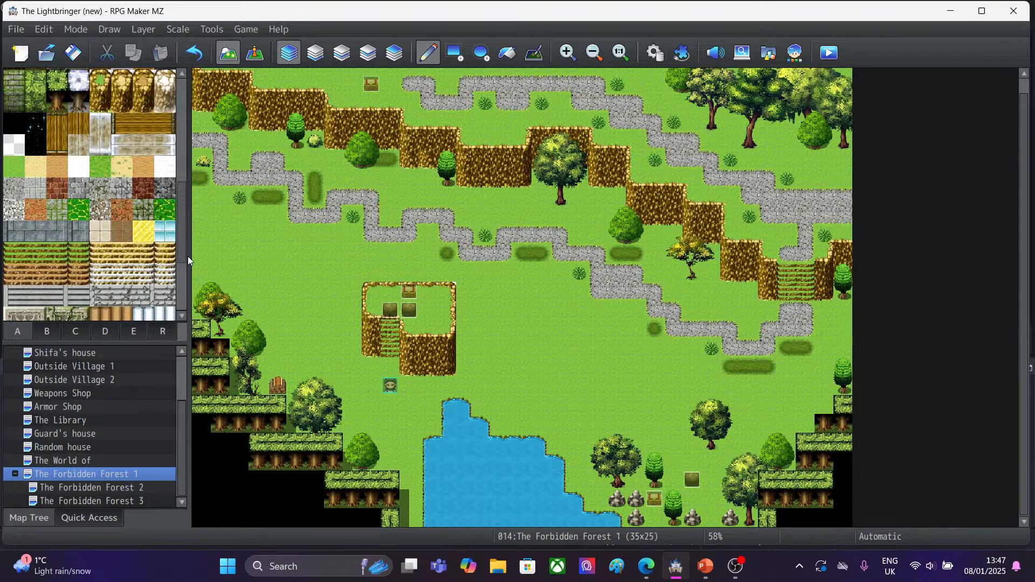
# Duplicate the Boulder 1 event at 26,22 onto the tile diagonally northeast of it, at 27,21.
pyautogui.click(254, 52)
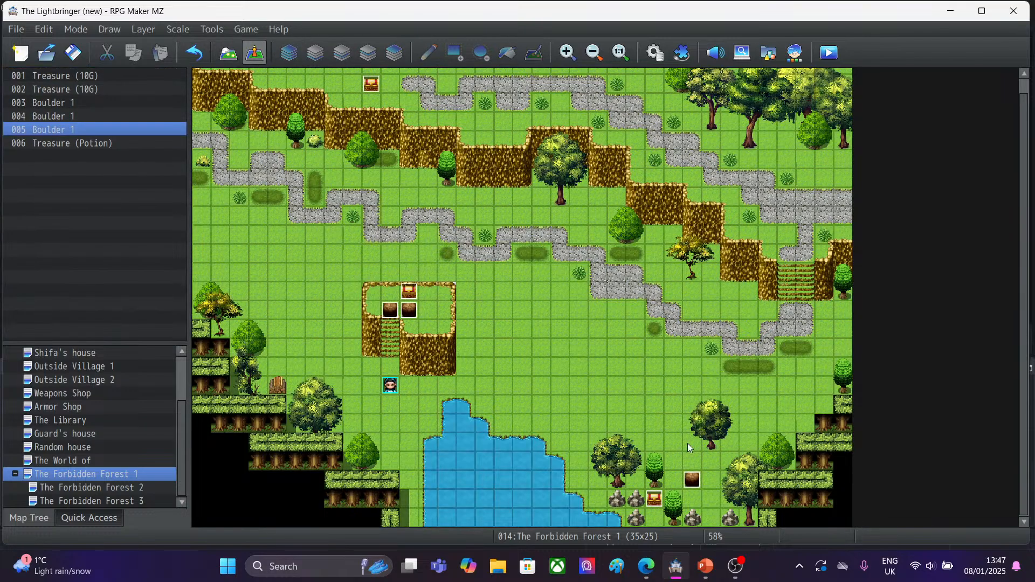
pyautogui.rightClick(694, 483)
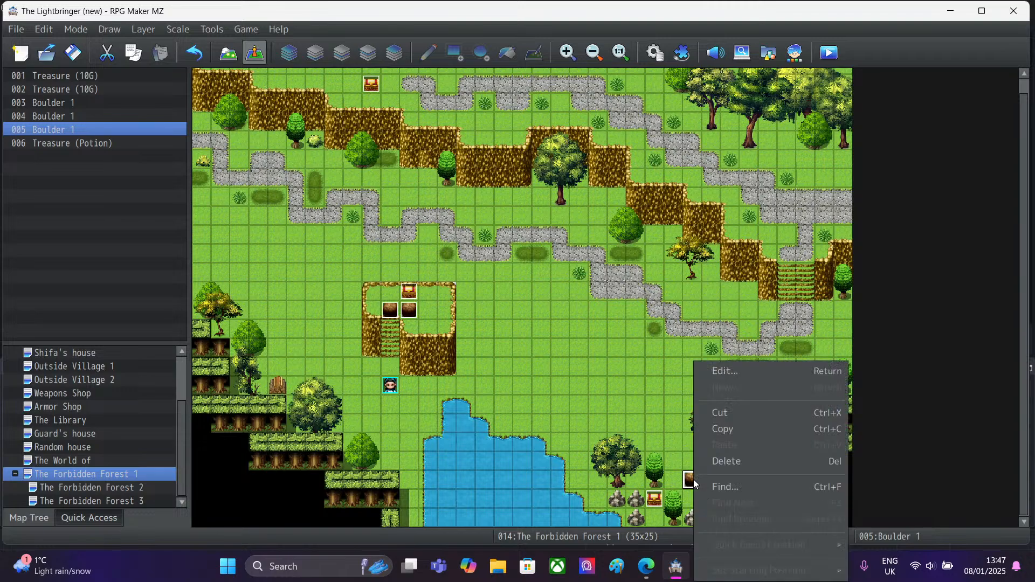
pyautogui.click(723, 432)
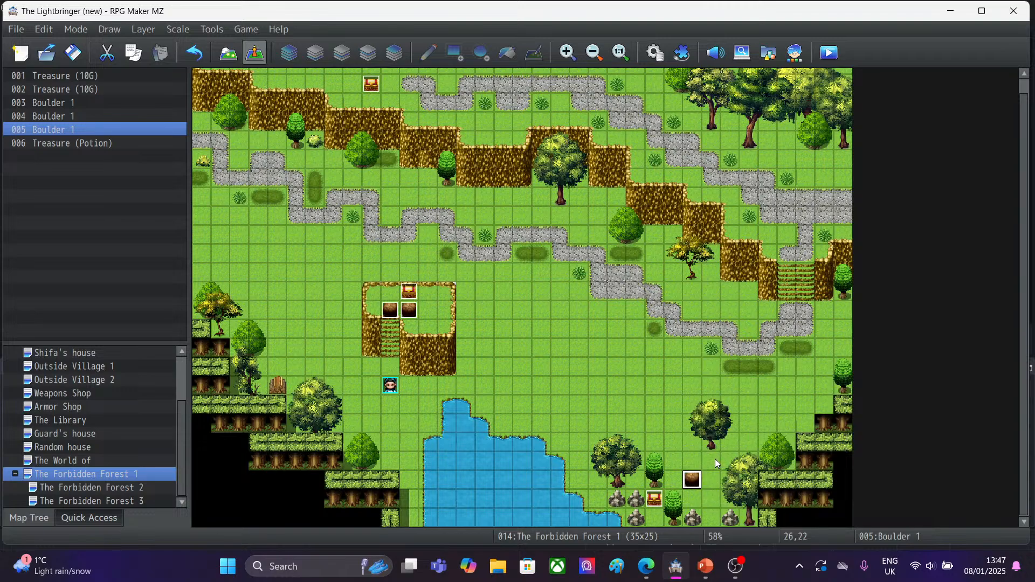
pyautogui.rightClick(715, 458)
pyautogui.click(736, 448)
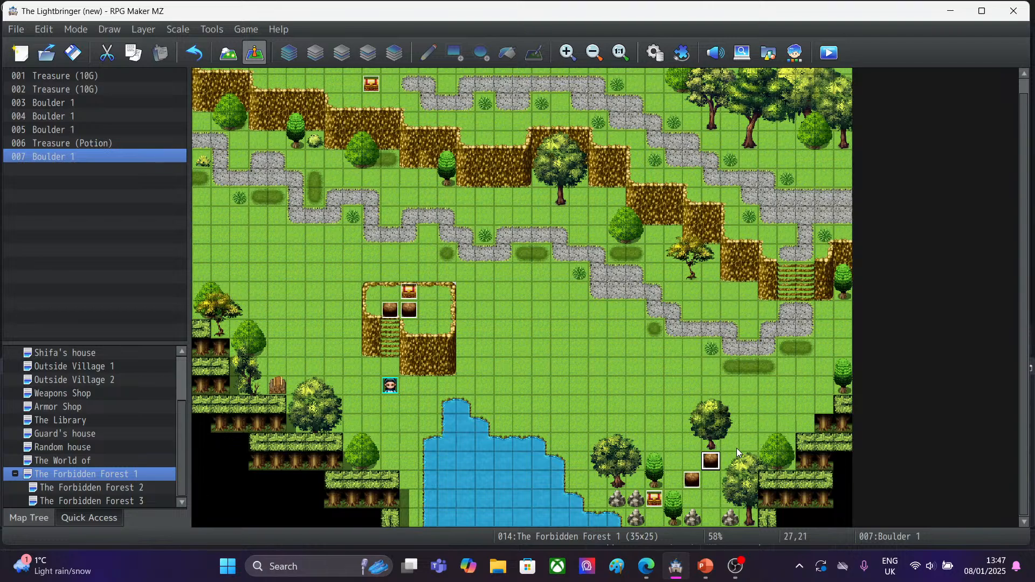
pyautogui.click(674, 494)
pyautogui.click(678, 483)
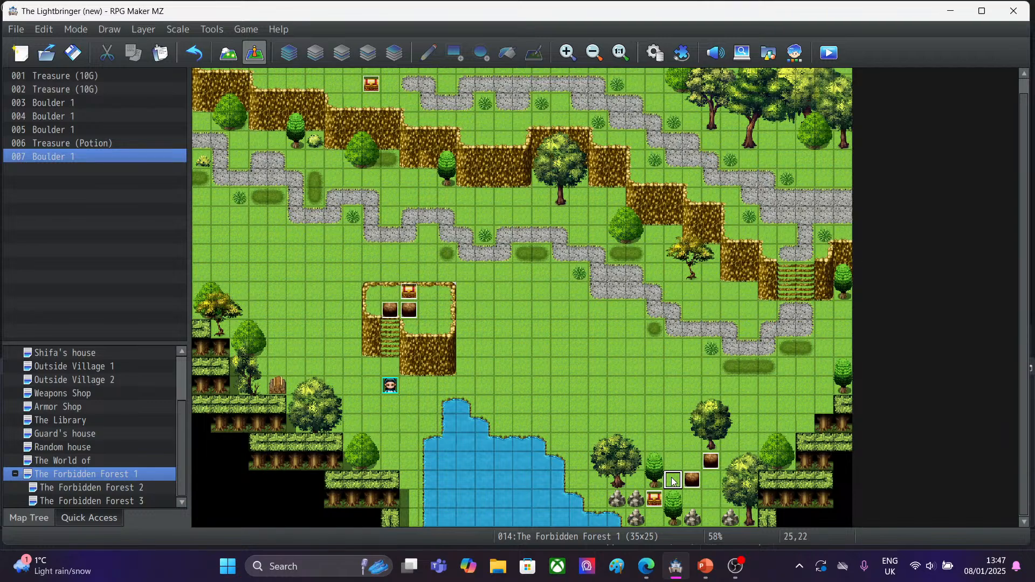
# Place a Boulder A tile at 25,22, between the small tree and the boulder event.
pyautogui.click(228, 52)
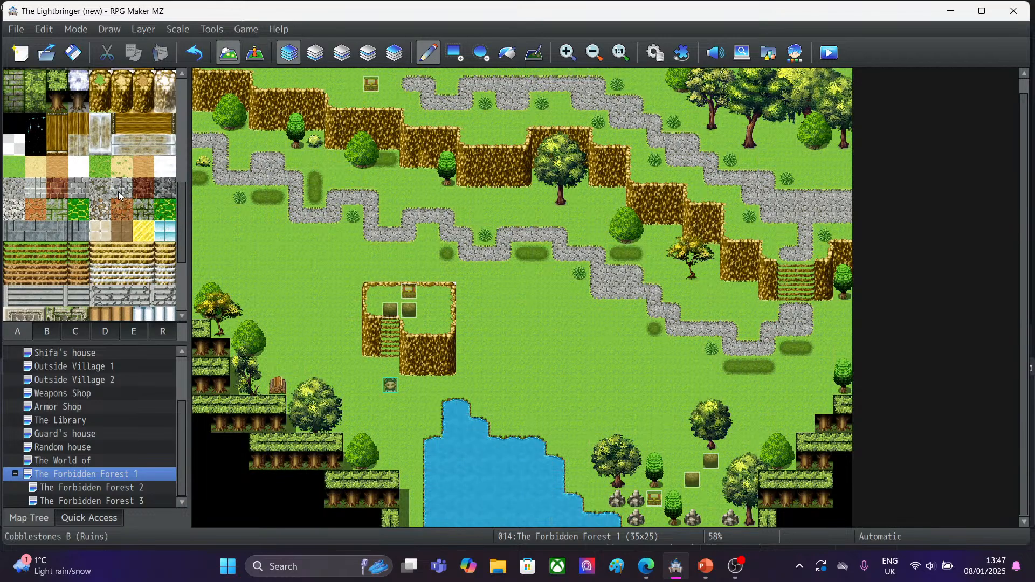
pyautogui.moveTo(179, 208); pyautogui.dragTo(182, 92)
pyautogui.click(54, 335)
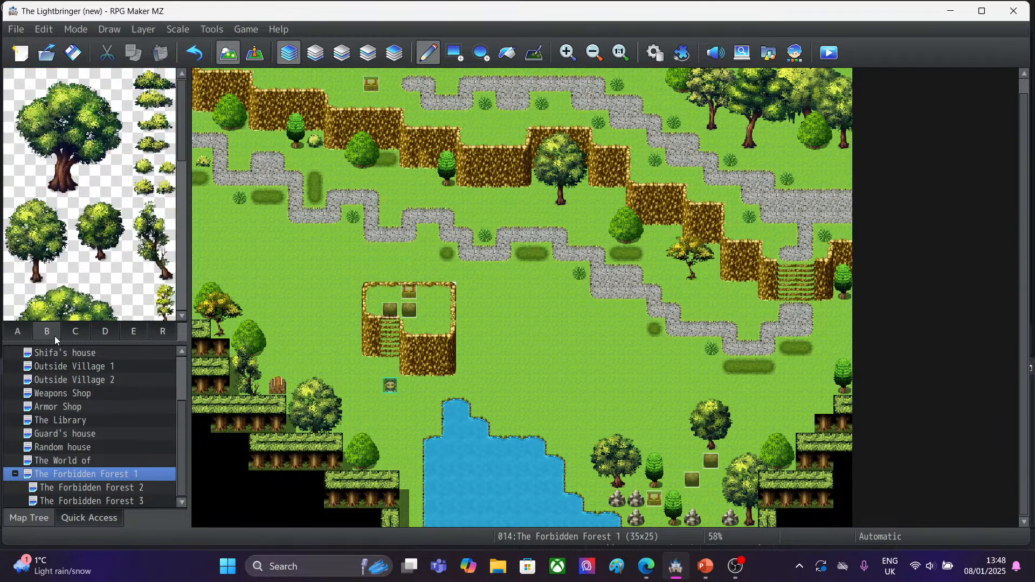
pyautogui.moveTo(185, 121); pyautogui.dragTo(185, 278)
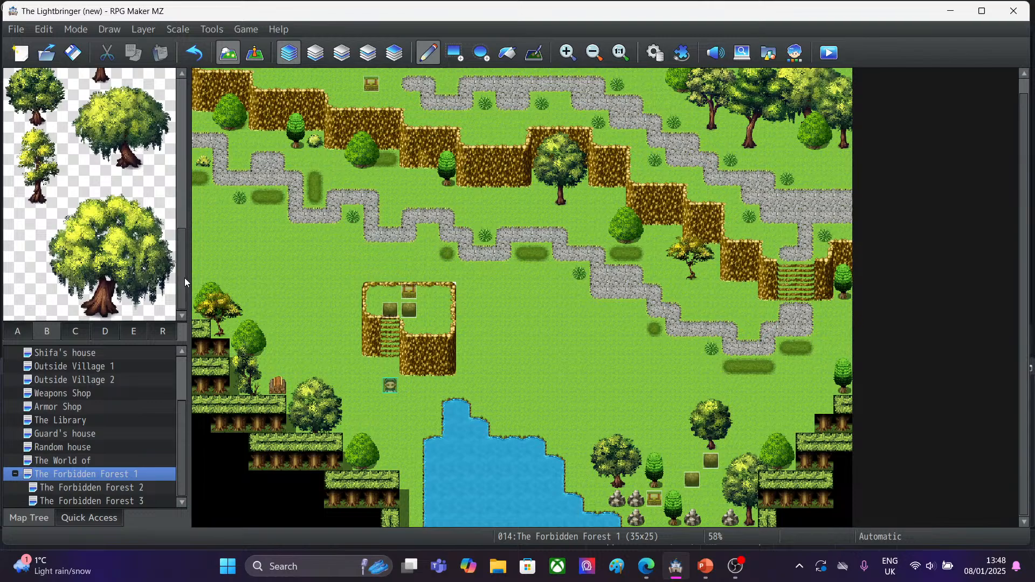
pyautogui.click(86, 330)
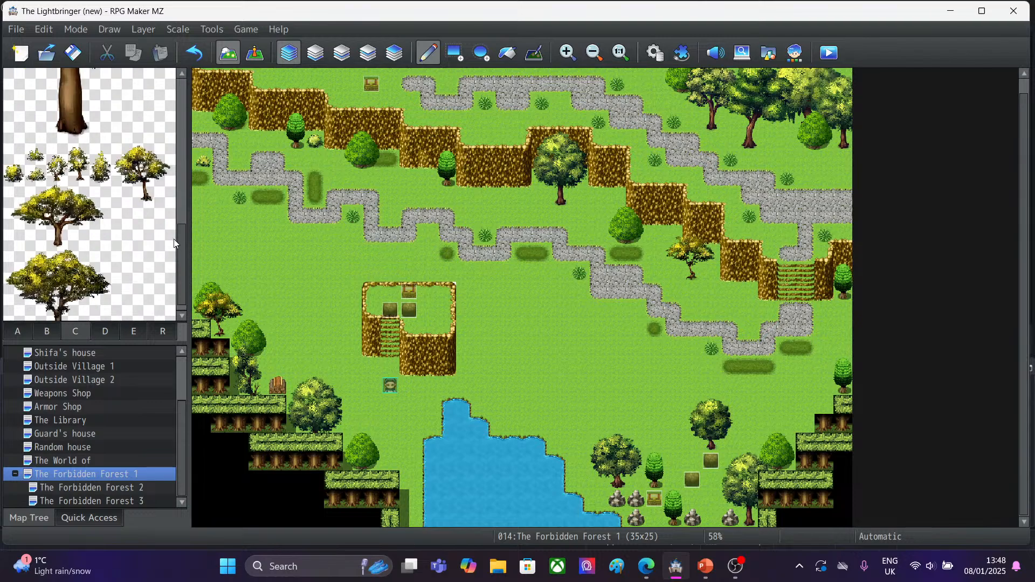
pyautogui.moveTo(186, 251); pyautogui.dragTo(188, 109)
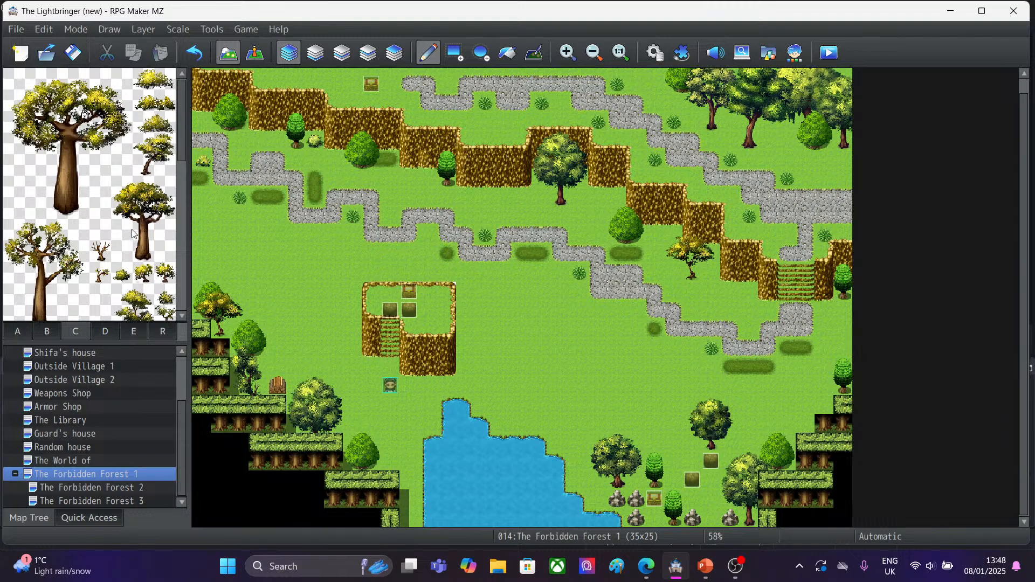
pyautogui.moveTo(149, 146); pyautogui.dragTo(159, 157)
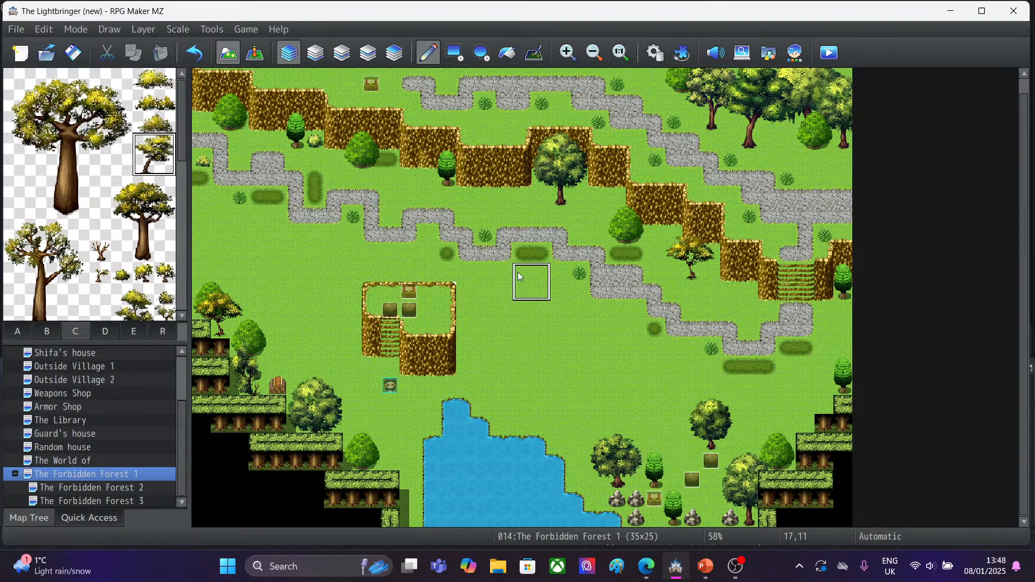
pyautogui.click(100, 332)
pyautogui.click(129, 331)
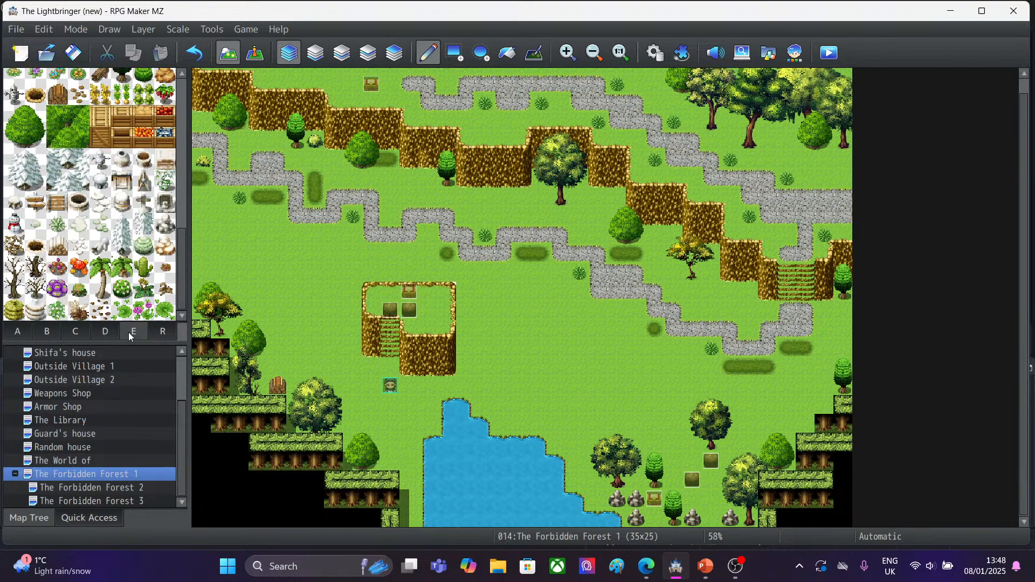
pyautogui.scroll(10, 182, 204)
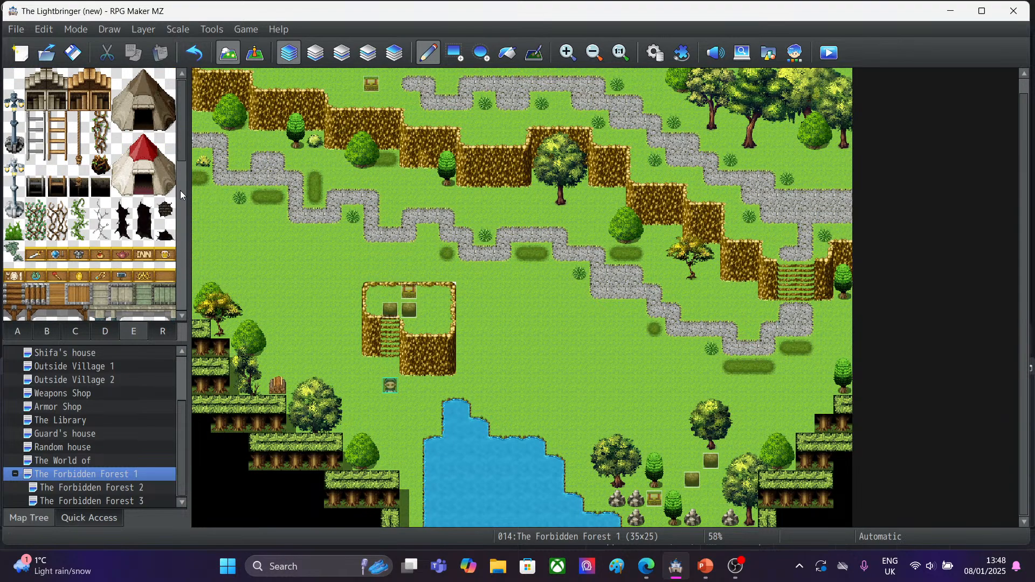
pyautogui.moveTo(180, 155); pyautogui.dragTo(184, 268)
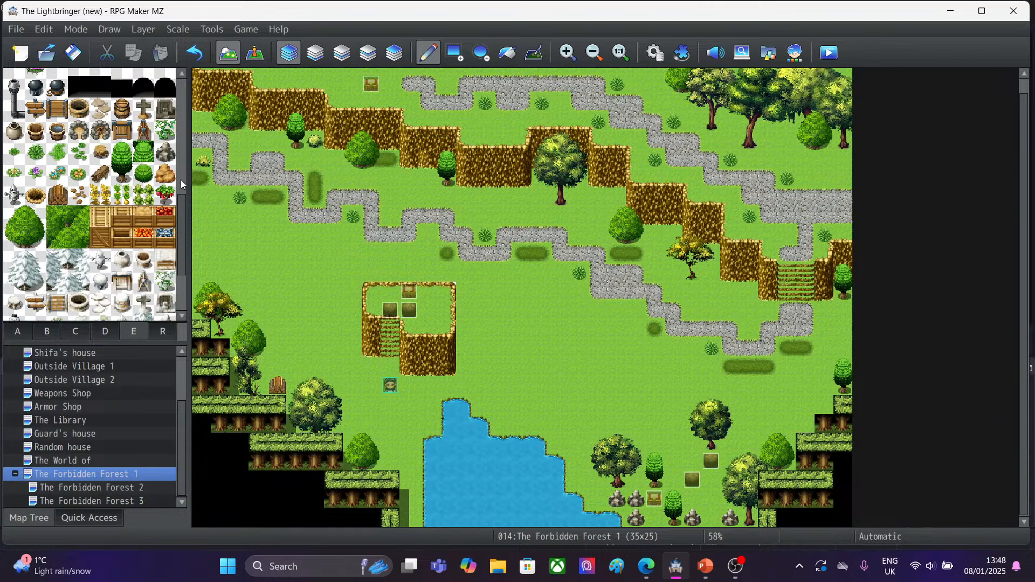
pyautogui.click(164, 154)
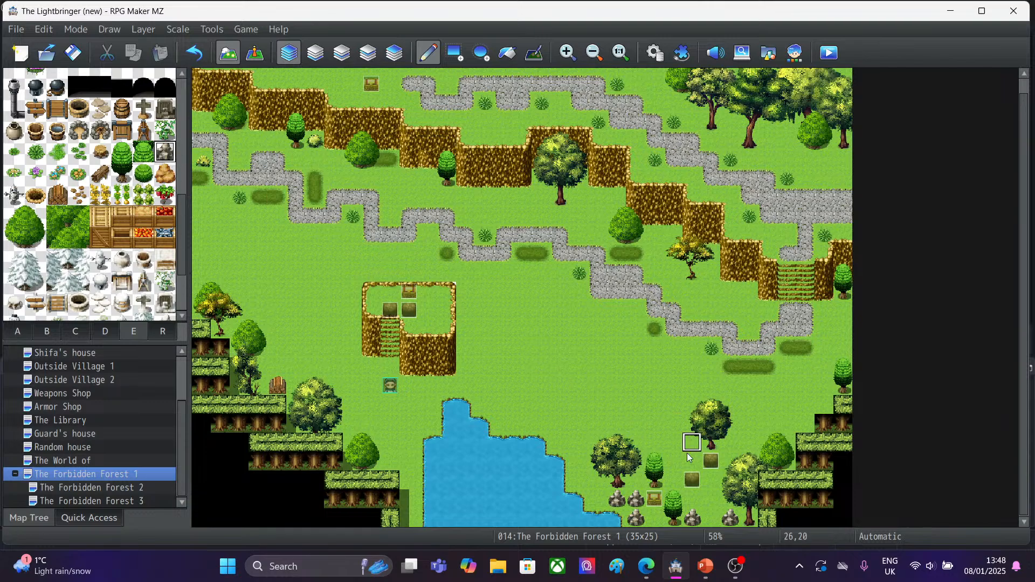
pyautogui.click(671, 478)
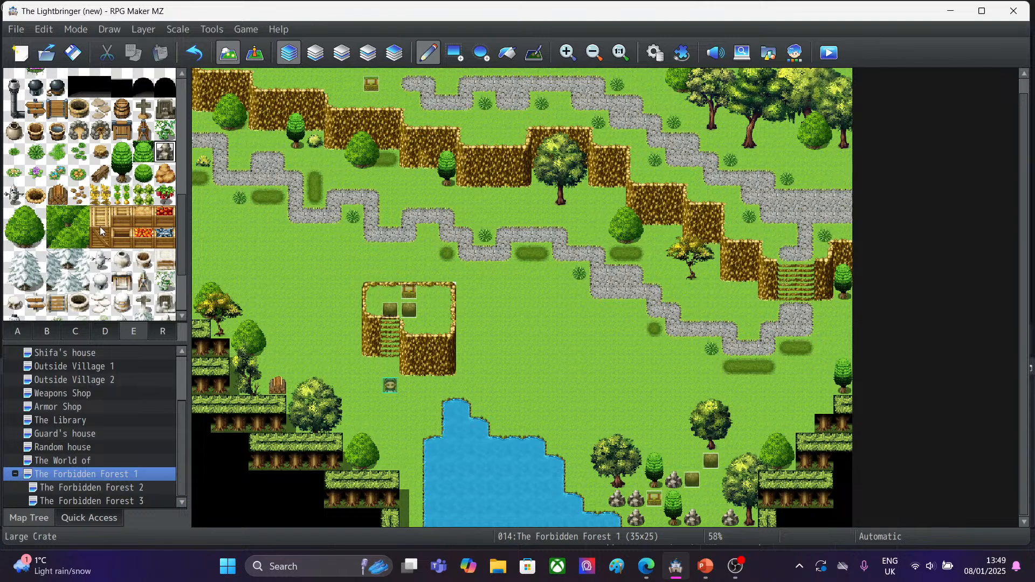
# Paint grass over the small tree directly east of the Potion chest and the boulder at 26,24.
pyautogui.click(18, 332)
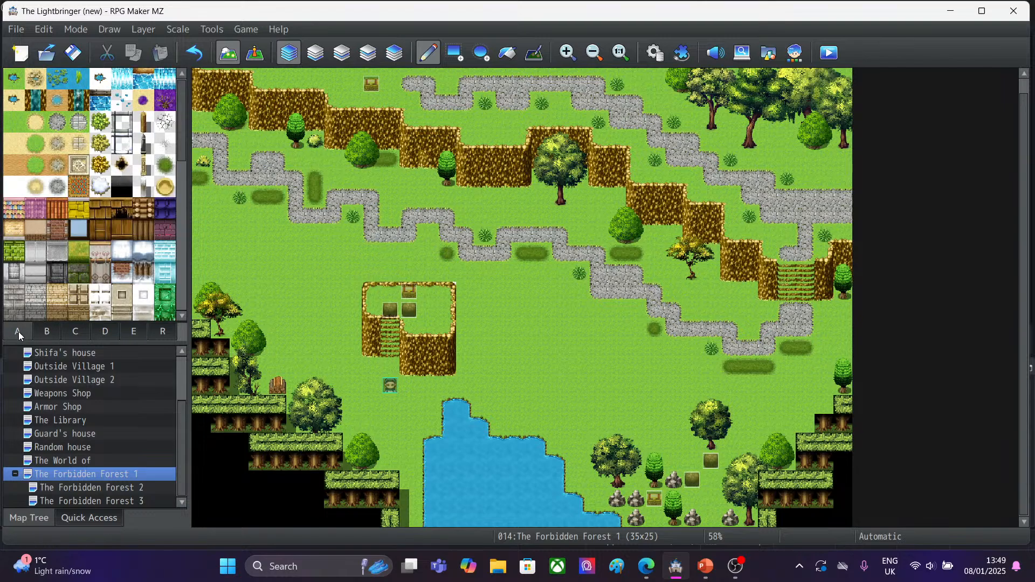
pyautogui.click(12, 121)
pyautogui.moveTo(676, 501); pyautogui.dragTo(675, 513)
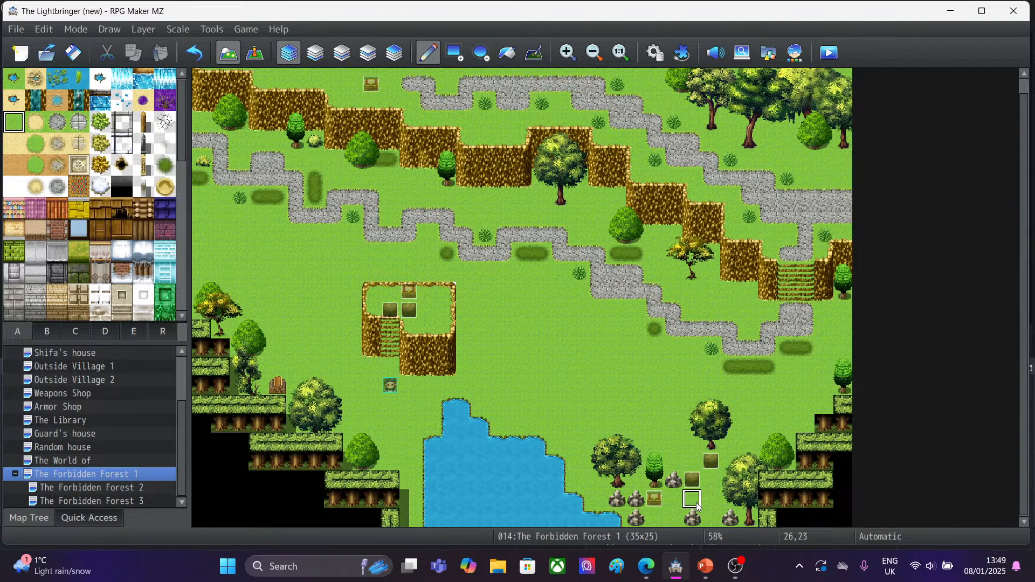
pyautogui.click(697, 520)
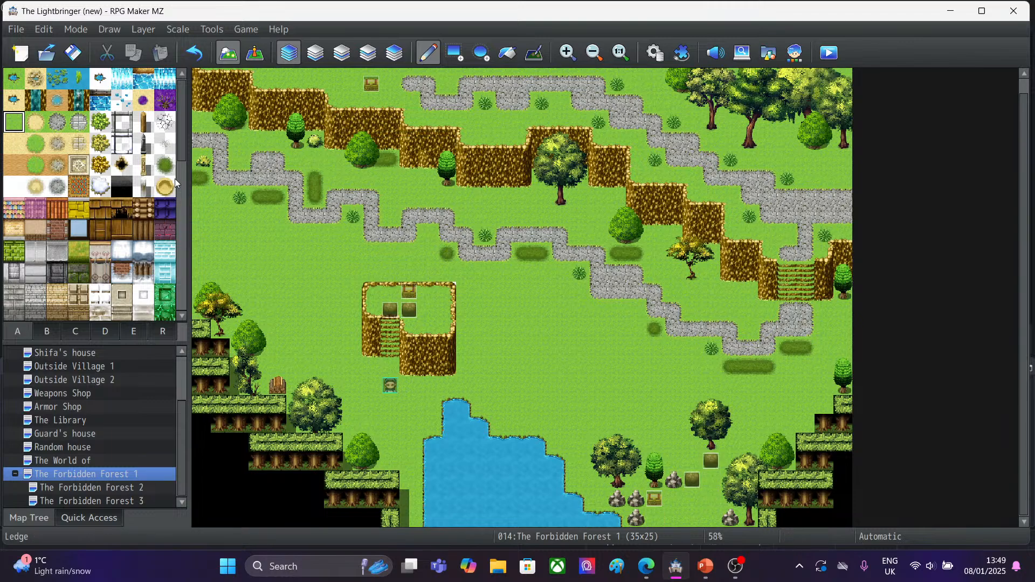
# Look through the tileset pages for the Boulder A tile.
pyautogui.moveTo(182, 157)
pyautogui.mouseDown()
pyautogui.moveTo(209, 316)
pyautogui.moveTo(182, 243)
pyautogui.moveTo(189, 150)
pyautogui.moveTo(186, 164)
pyautogui.mouseUp()
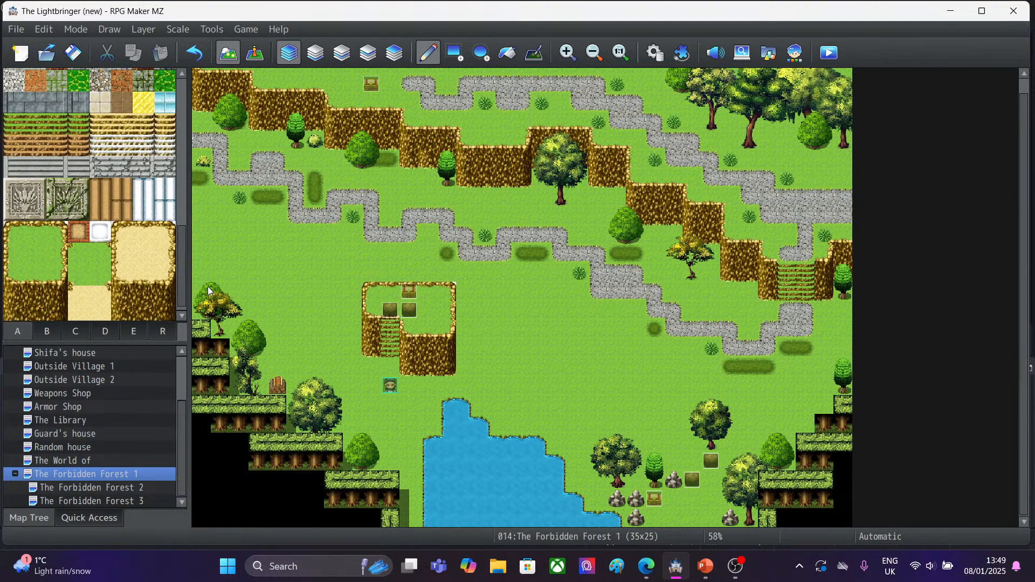
pyautogui.click(123, 330)
pyautogui.scroll(-2, 179, 246)
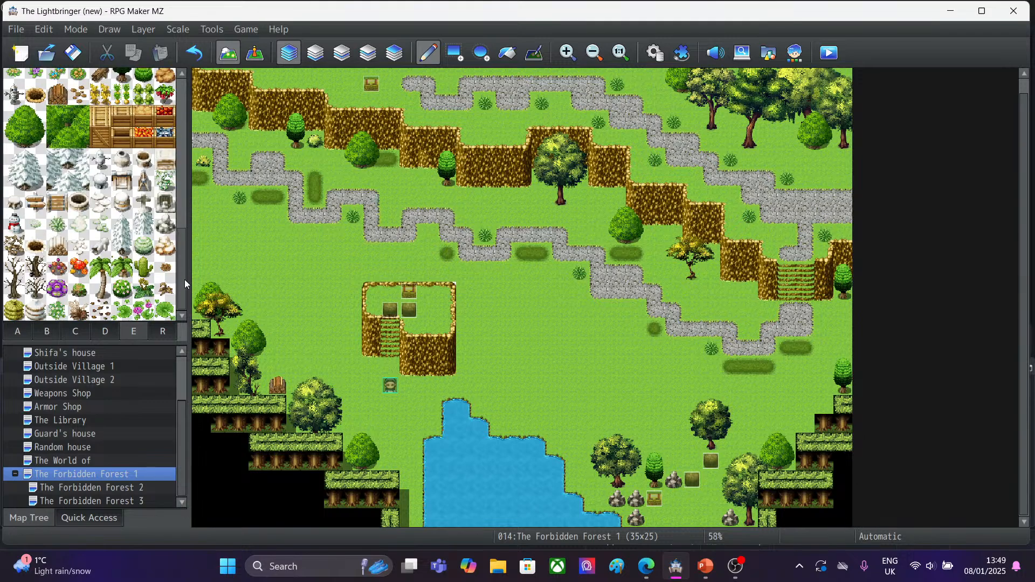
pyautogui.moveTo(183, 255); pyautogui.dragTo(190, 107)
pyautogui.click(26, 333)
pyautogui.click(199, 179)
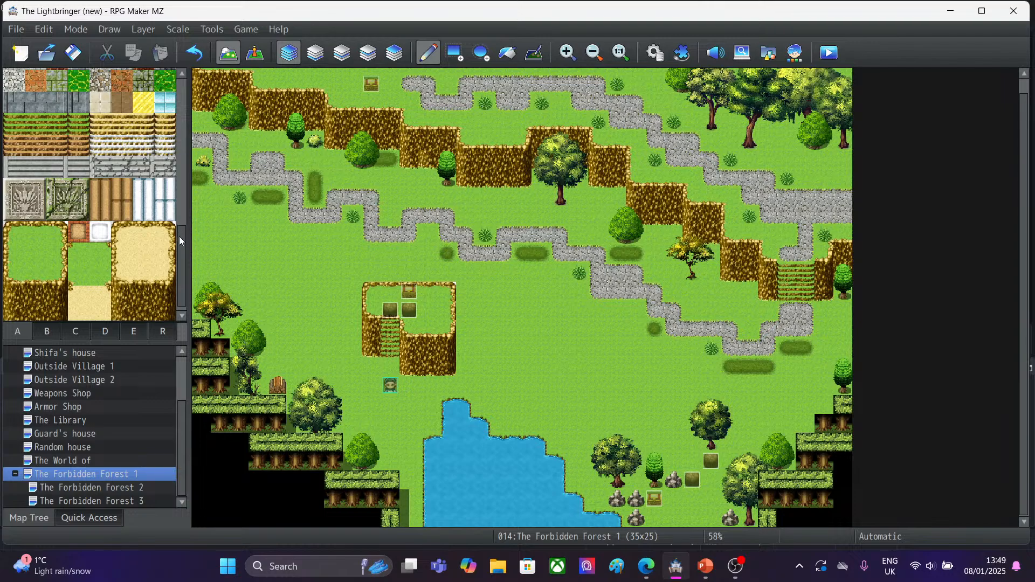
pyautogui.click(76, 332)
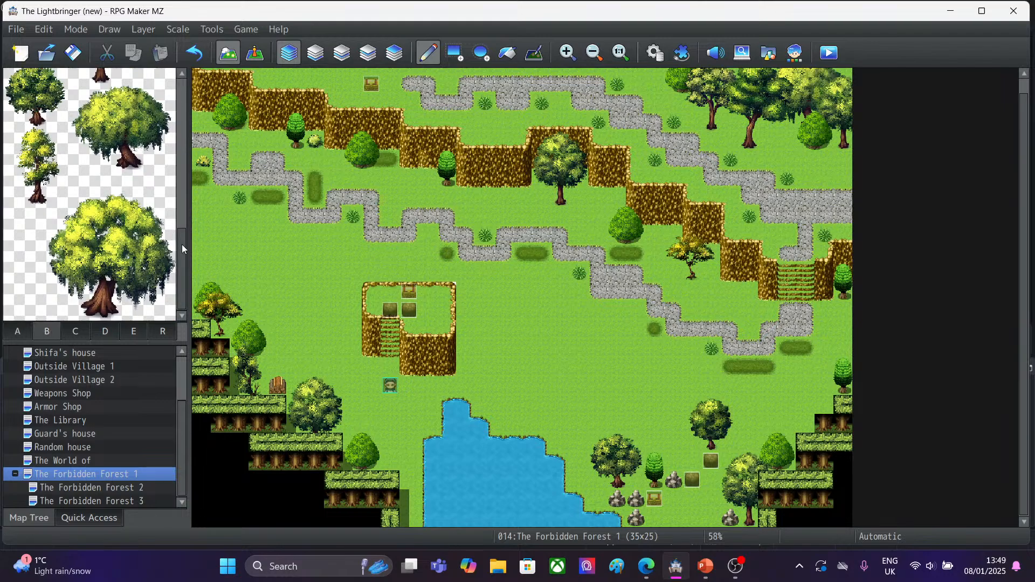
pyautogui.click(100, 332)
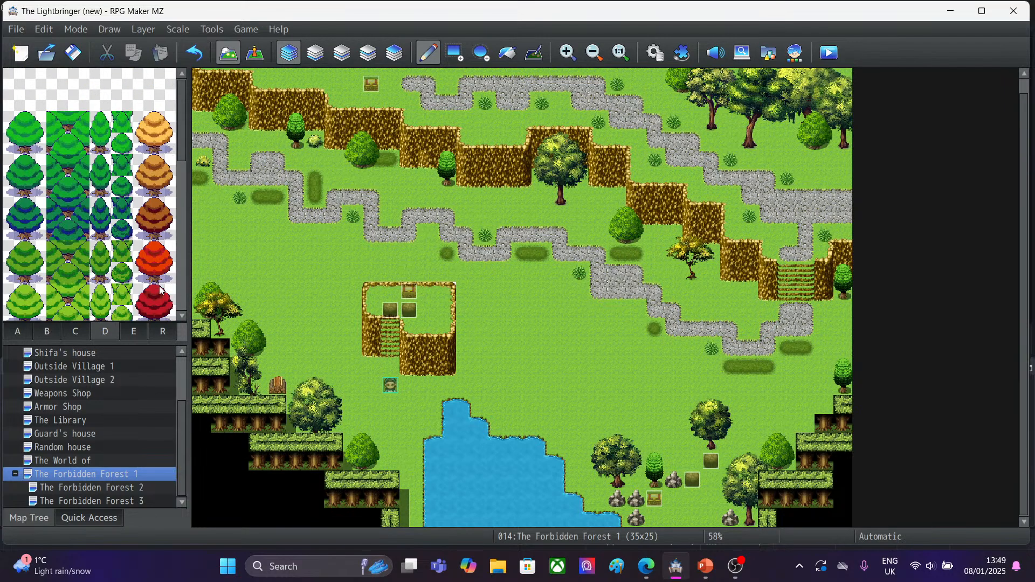
pyautogui.click(124, 332)
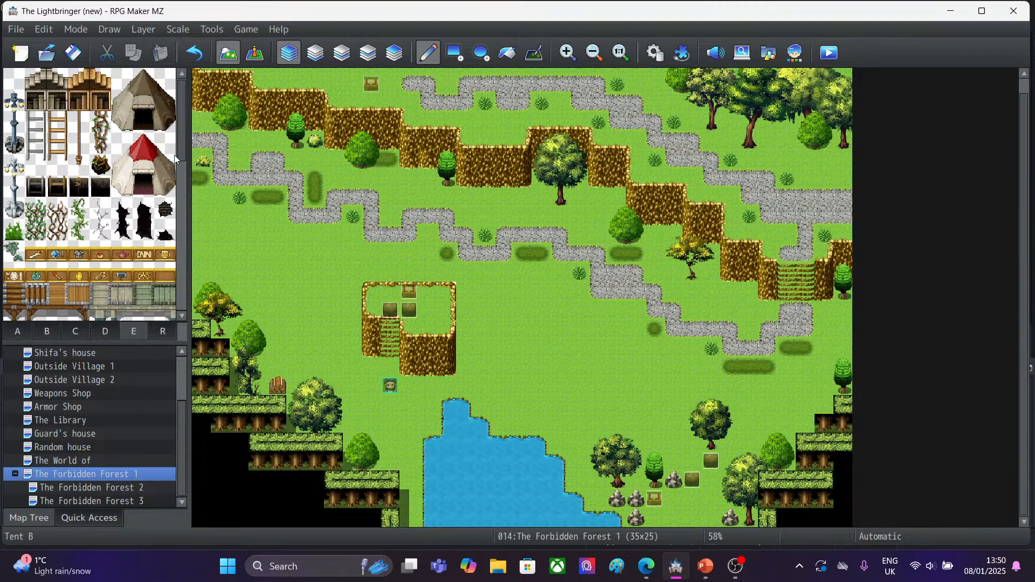
pyautogui.moveTo(179, 150); pyautogui.dragTo(200, 335)
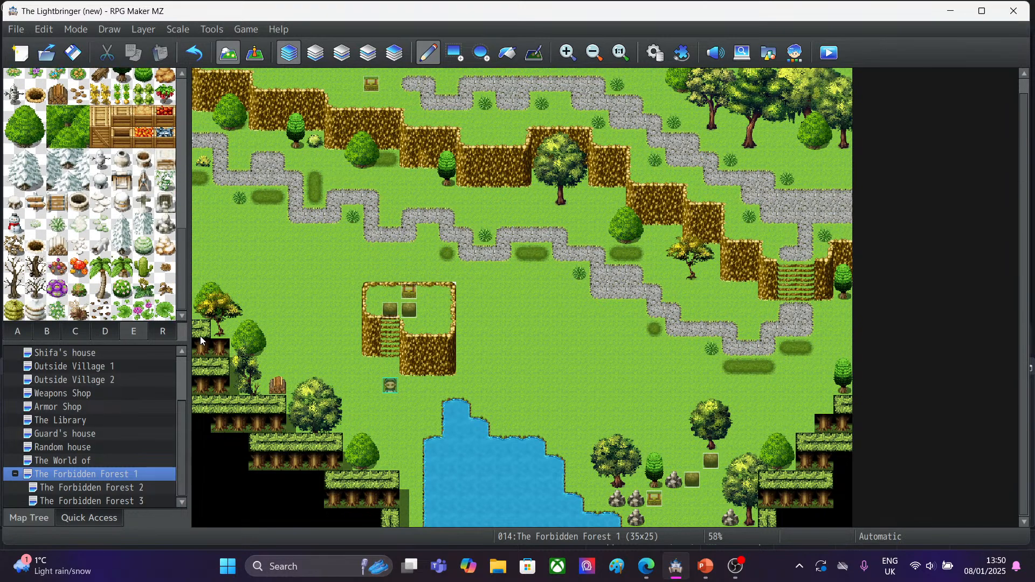
pyautogui.click(24, 332)
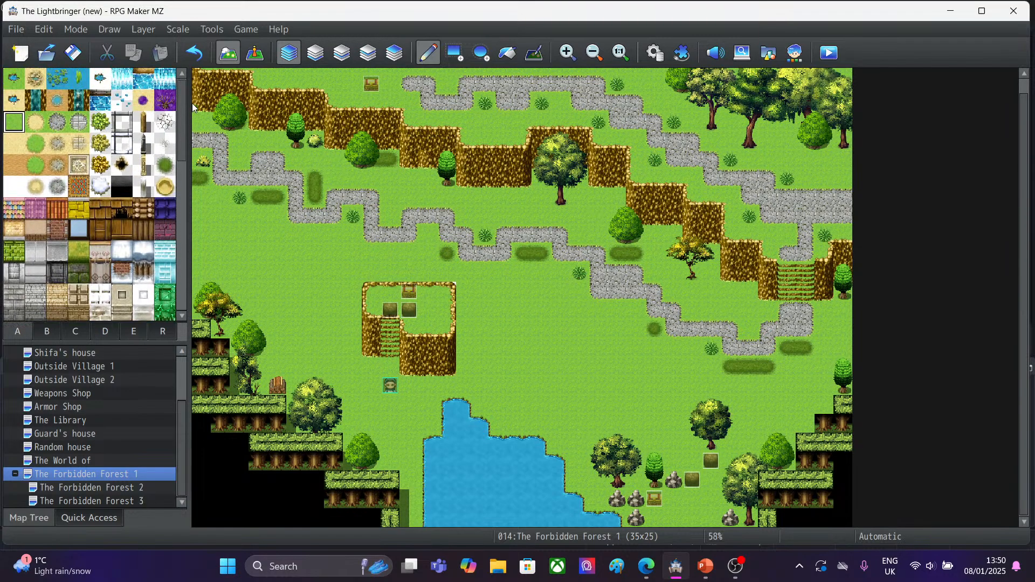
pyautogui.click(47, 333)
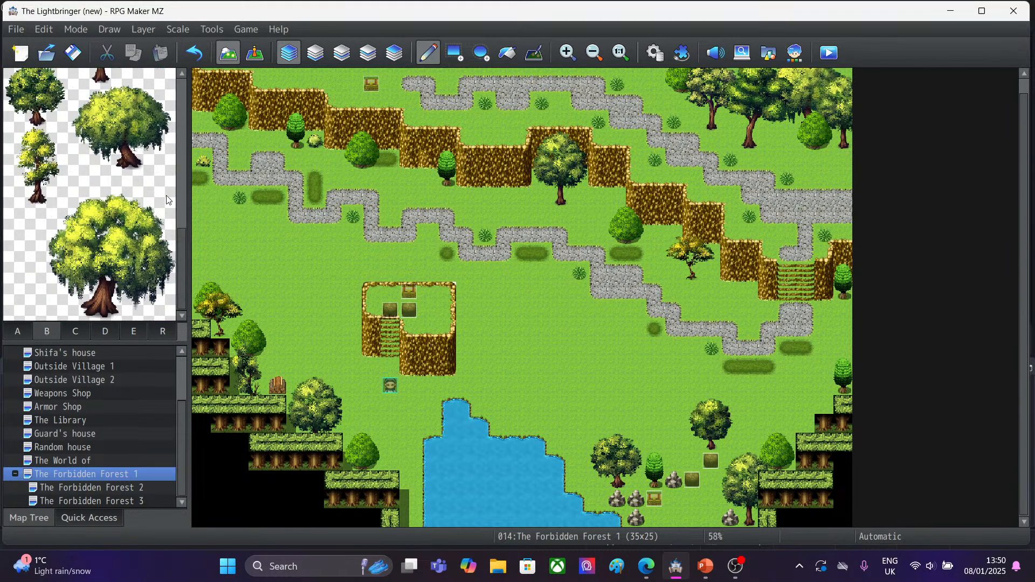
pyautogui.click(78, 333)
pyautogui.click(101, 332)
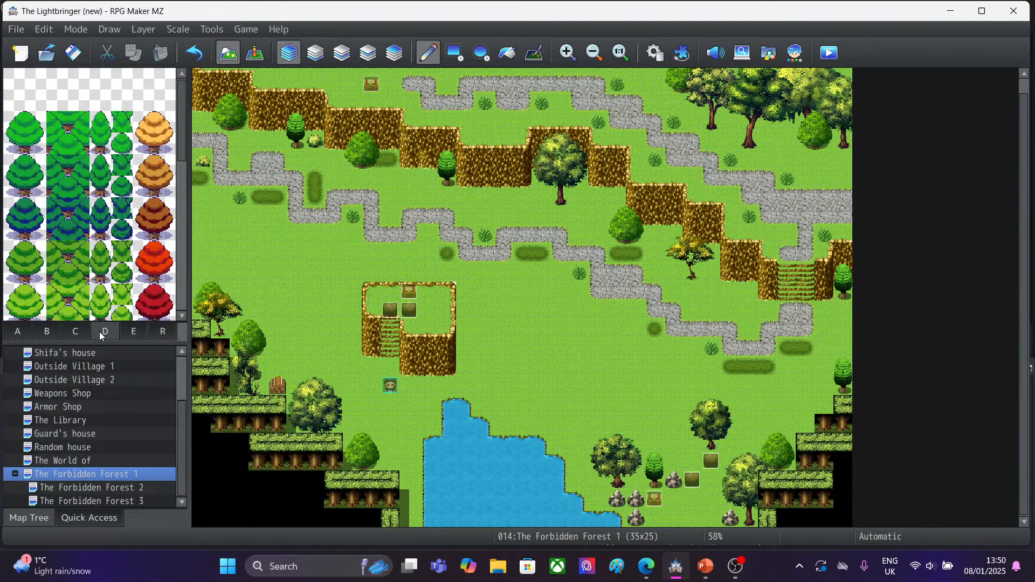
pyautogui.click(131, 332)
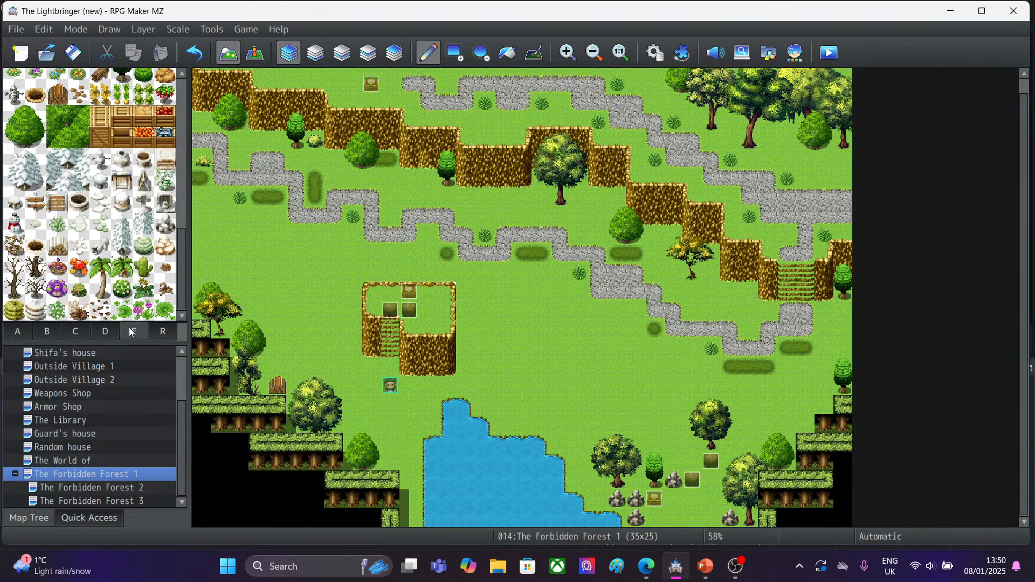
# Place a Boulder A tile at 24,24, directly south of the Potion chest.
pyautogui.click(166, 231)
pyautogui.moveTo(182, 234); pyautogui.dragTo(182, 167)
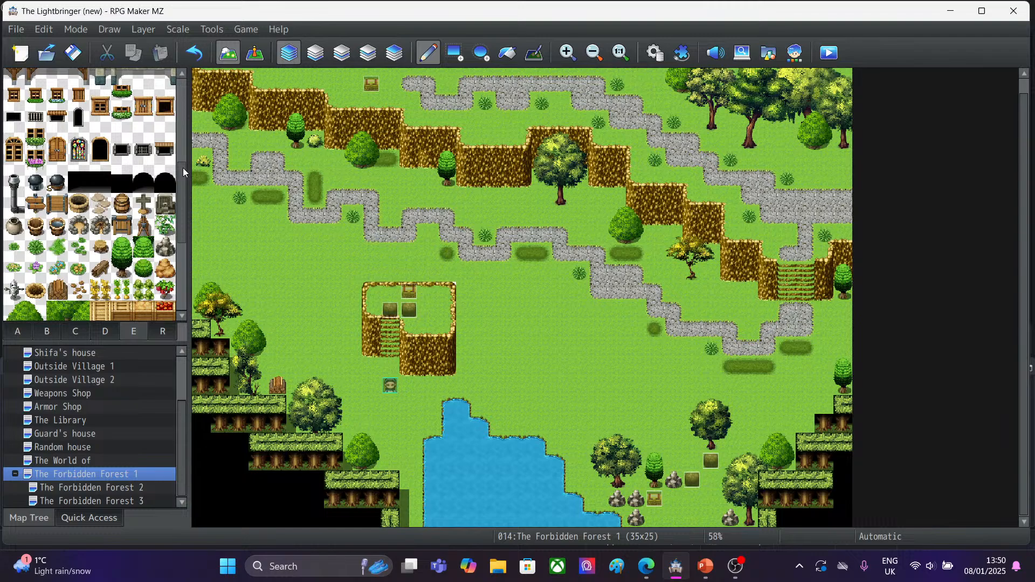
pyautogui.click(168, 248)
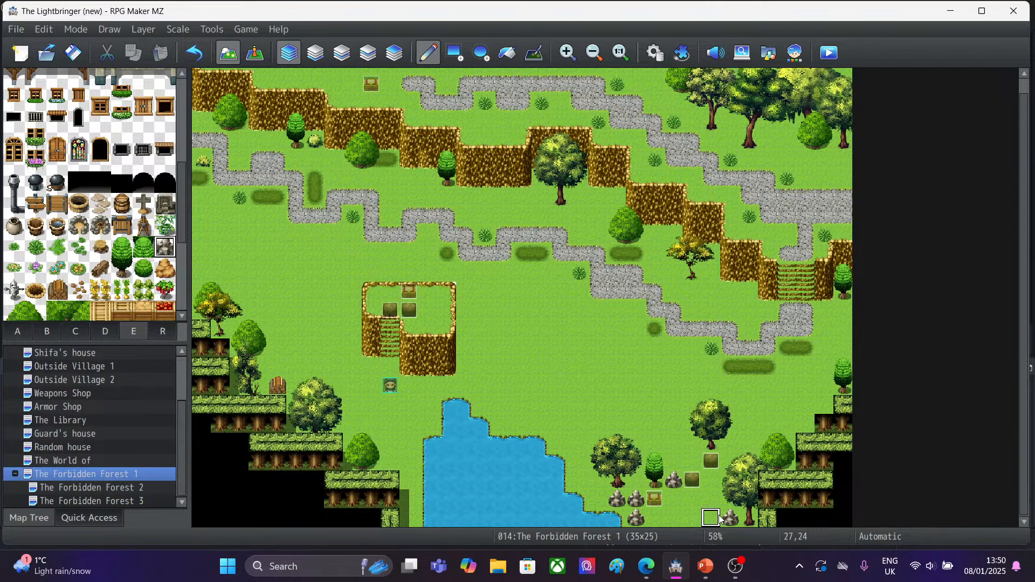
pyautogui.click(660, 519)
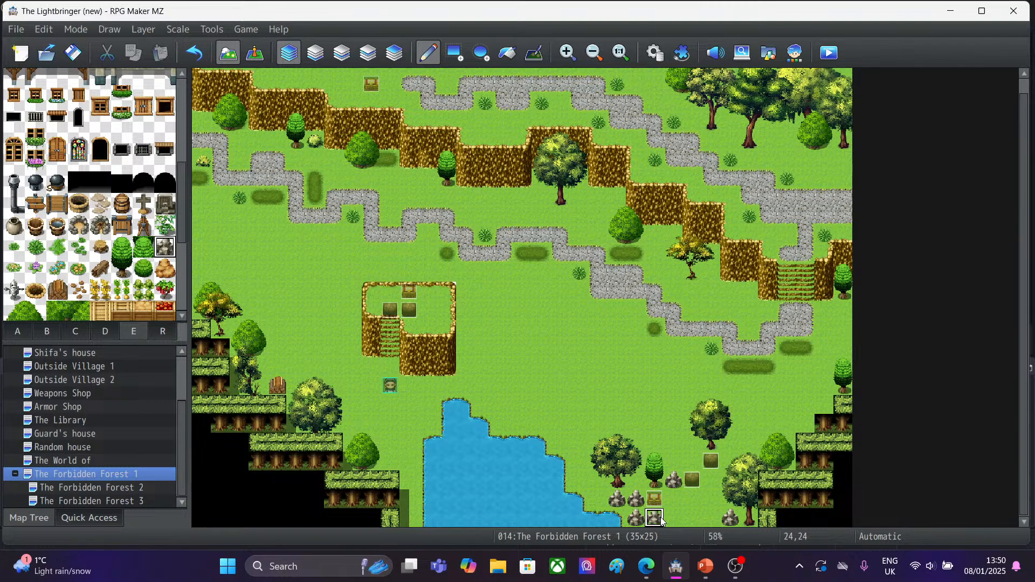
# Try a Boulder A tile at 27,23, west of the large leafy tree, and paint grass back over it.
pyautogui.click(710, 499)
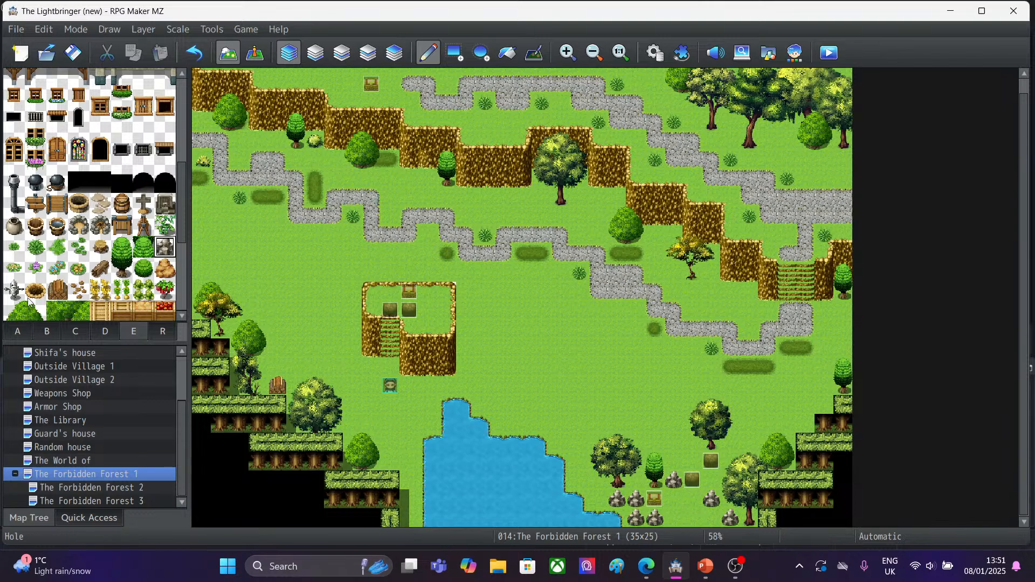
pyautogui.click(18, 331)
pyautogui.click(14, 122)
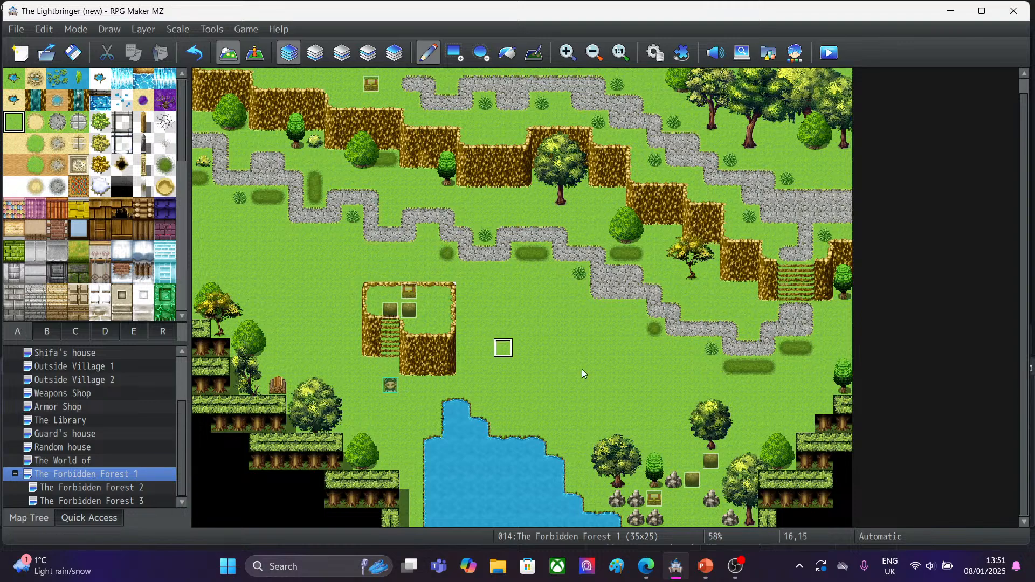
pyautogui.click(712, 500)
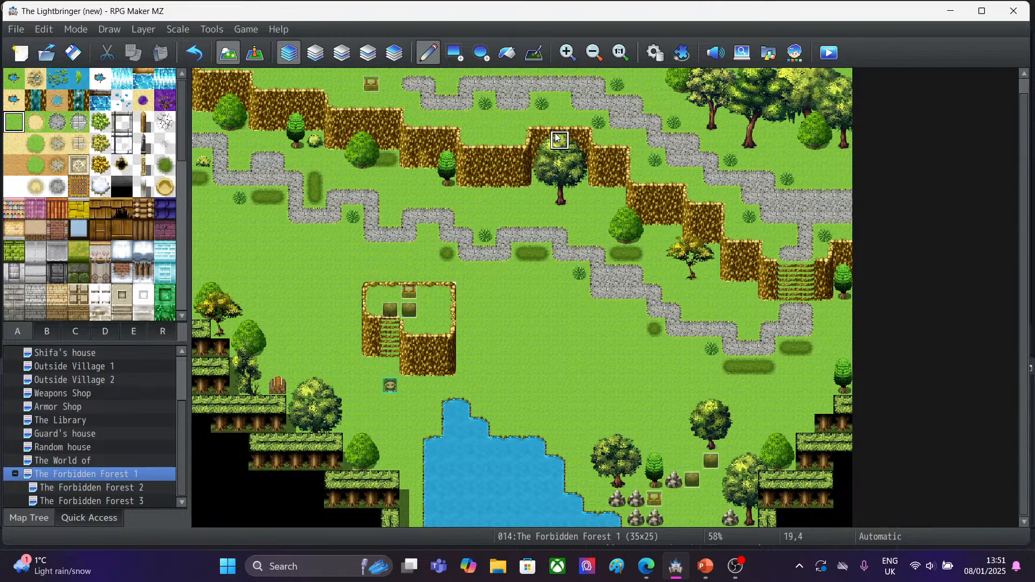
# Start a playtest with a new game and push the western boulder on the small plateau one tile north.
pyautogui.click(828, 52)
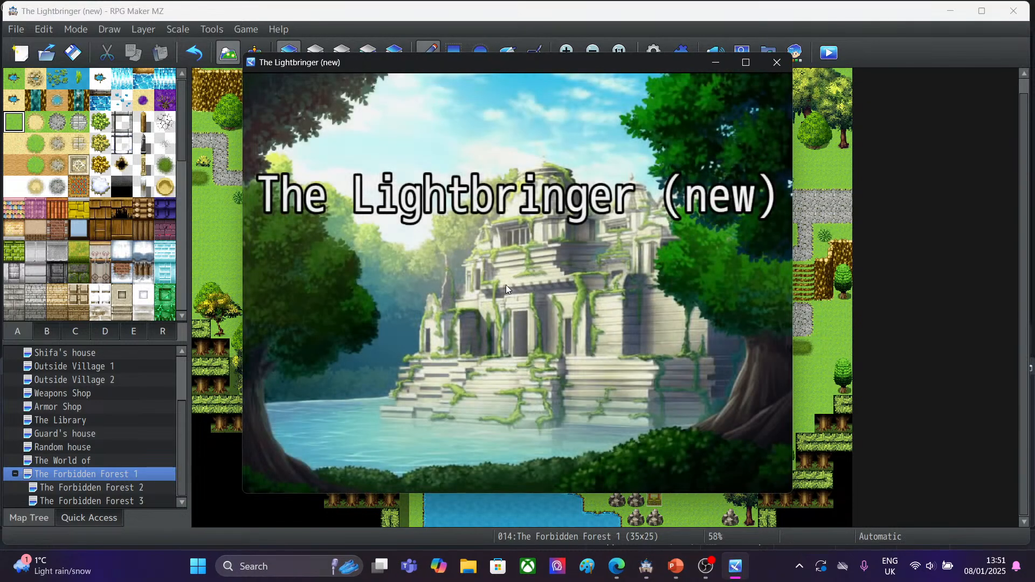
pyautogui.click(495, 338)
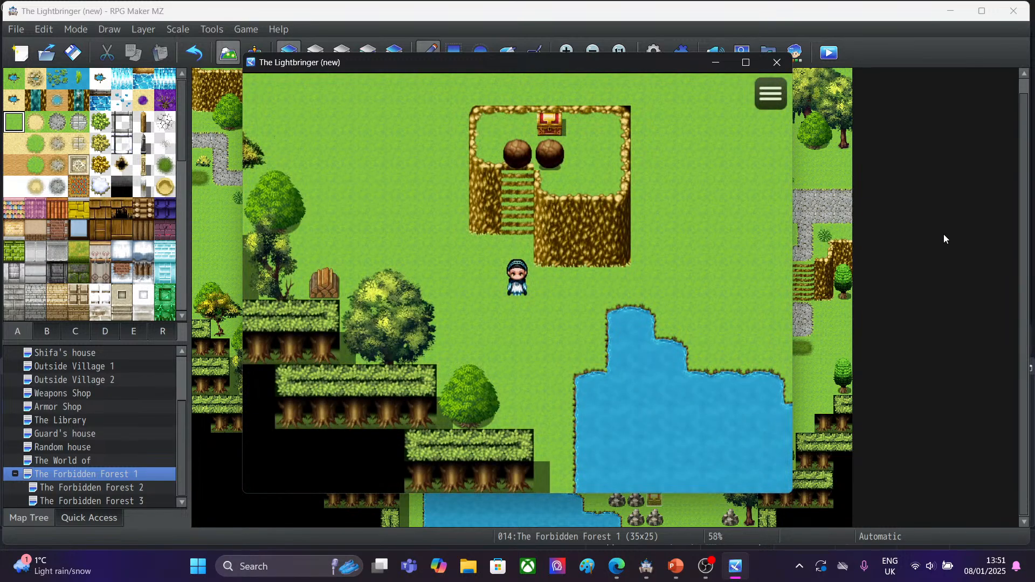
pyautogui.press('Up')
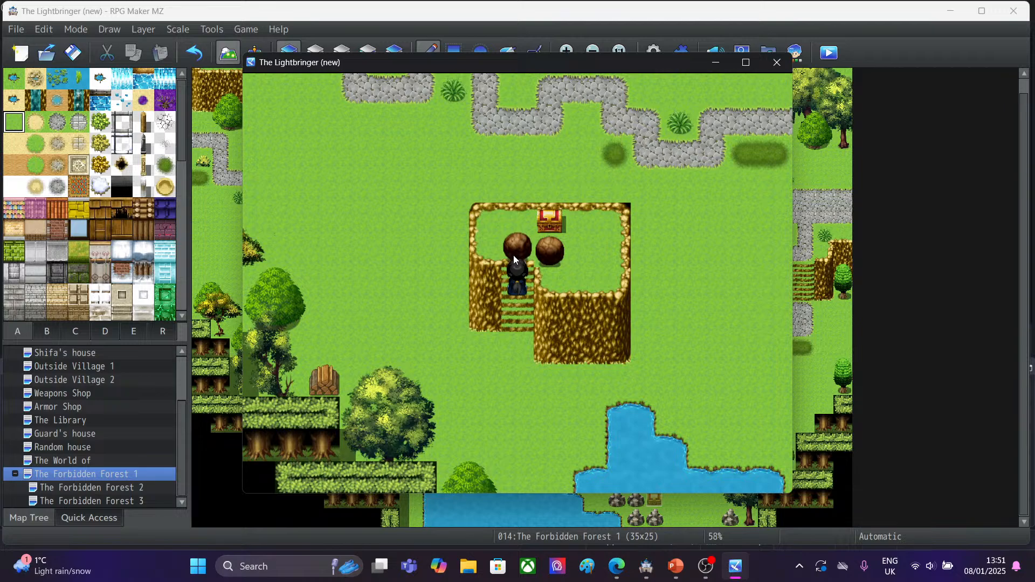
pyautogui.click(520, 248)
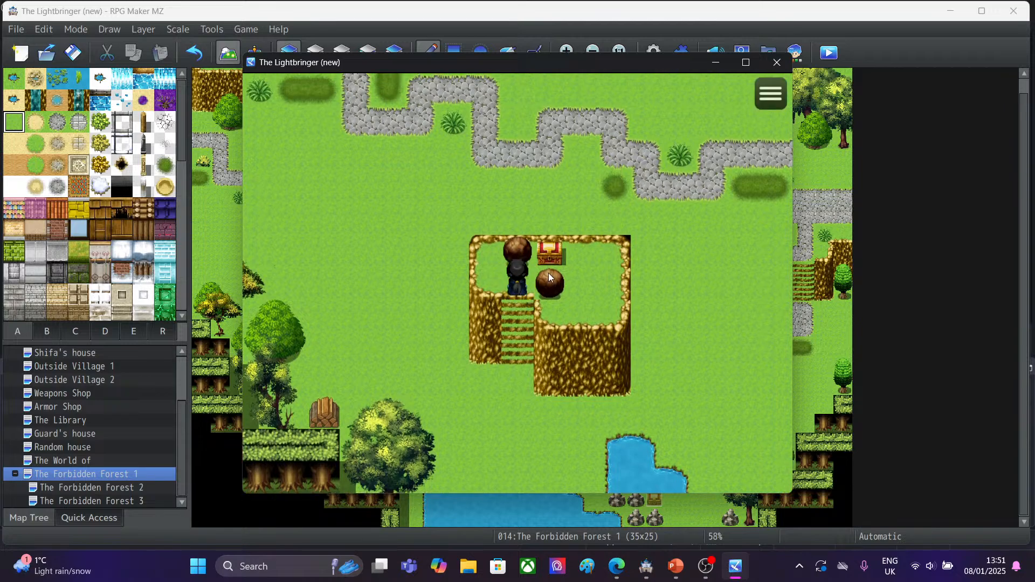
pyautogui.click(516, 251)
# Walk the character off the plateau and east past the lake to the boulders guarding the Potion chest.
pyautogui.press('Down')
pyautogui.press('Right')
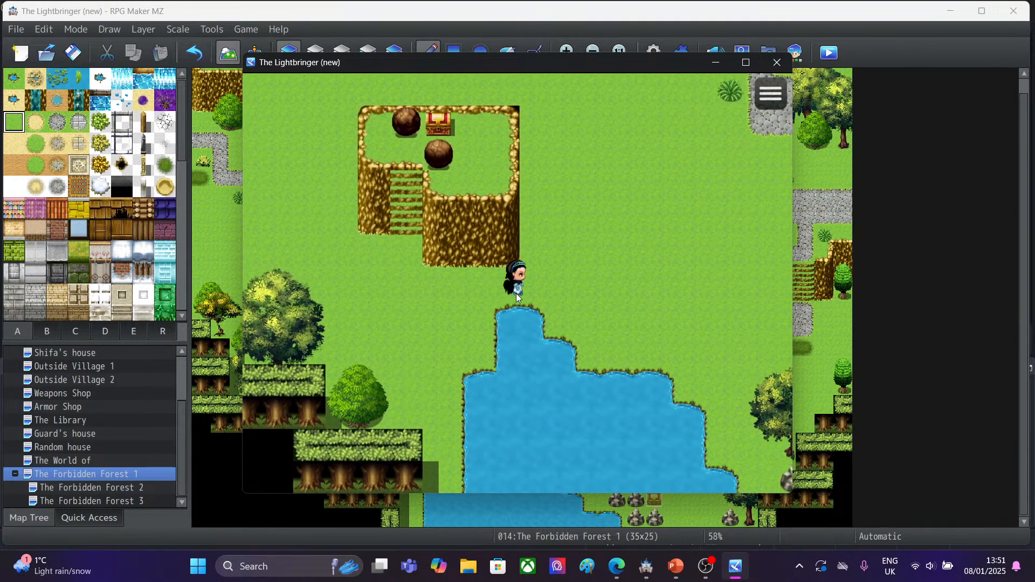
pyautogui.press('Right')
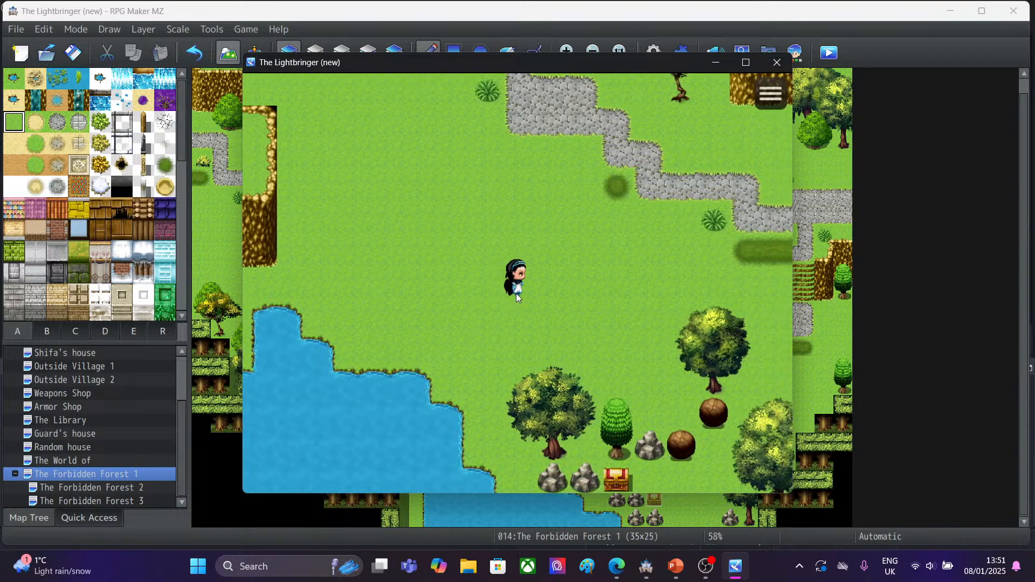
pyautogui.press('Down')
pyautogui.press('Right')
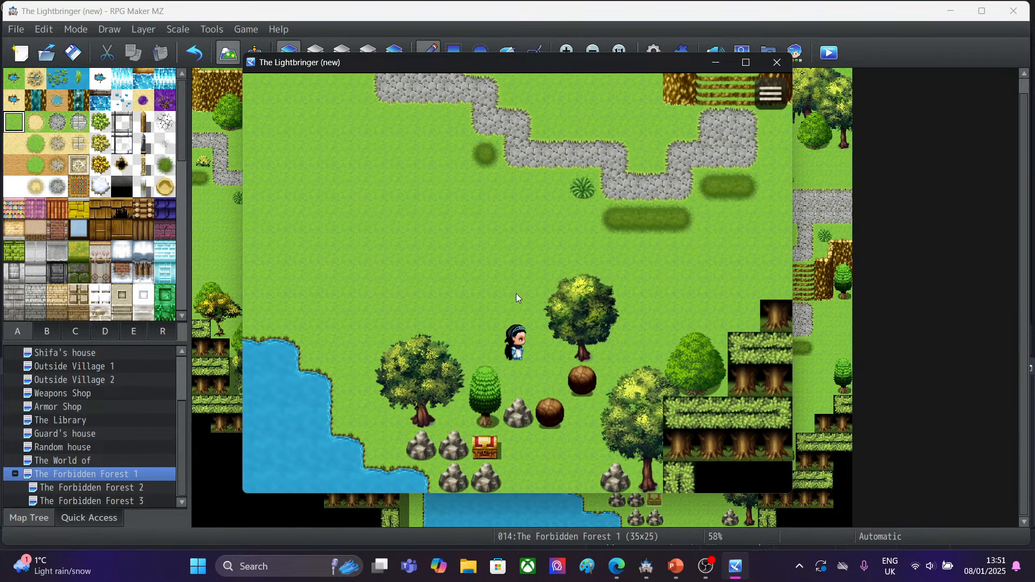
# Check whether the chest can be reached from the west by walking the character around the large leafy tree beside the lake.
pyautogui.press('Left')
pyautogui.press('Left')
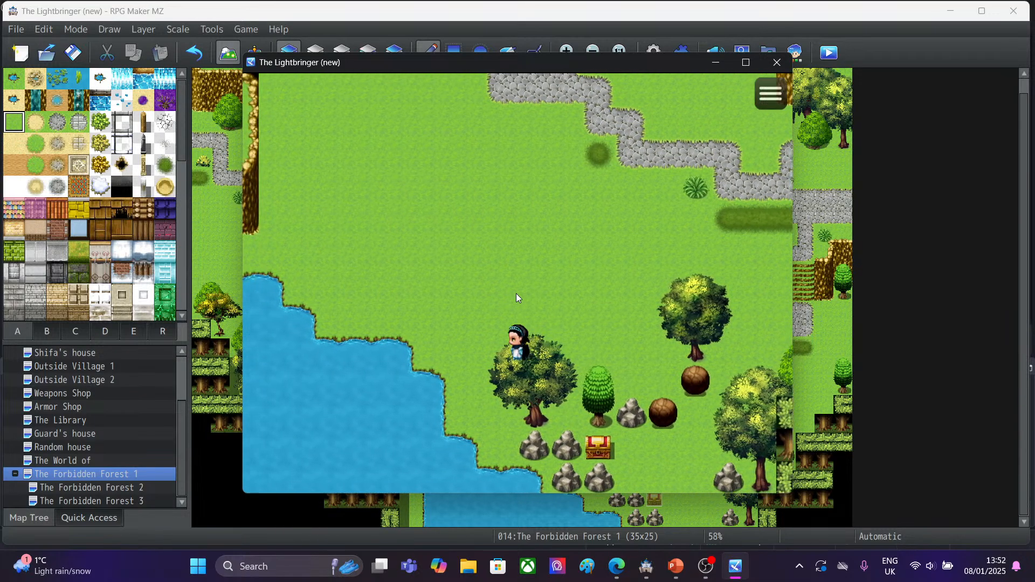
pyautogui.press('Left')
pyautogui.press('Down')
pyautogui.press('Right')
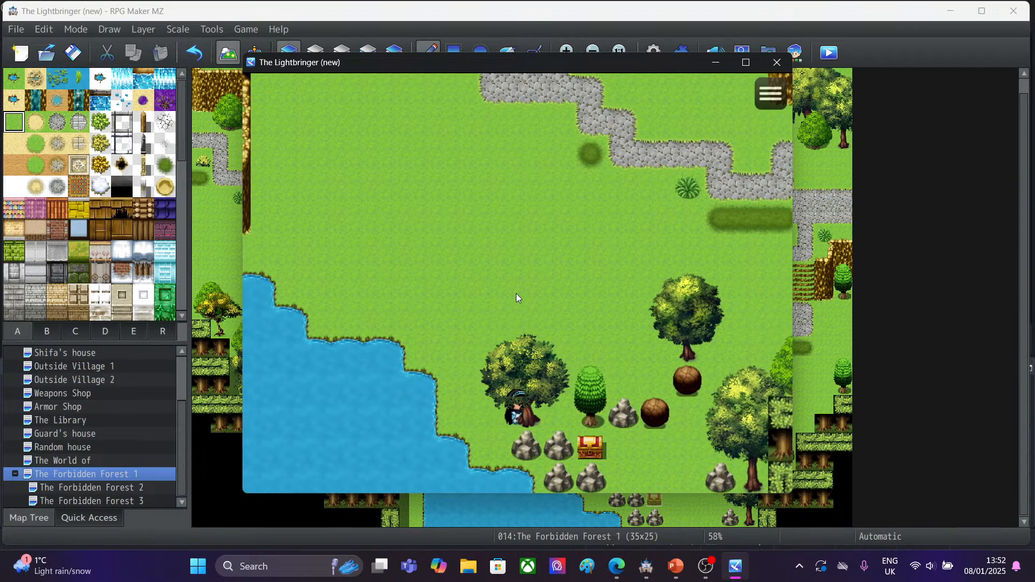
pyautogui.press('Right')
pyautogui.press('Up')
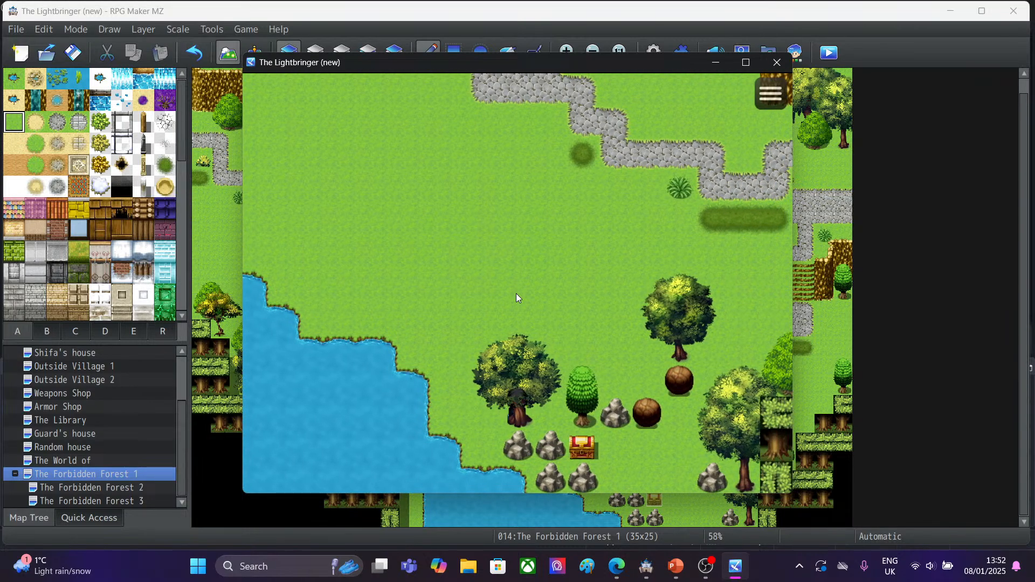
pyautogui.press('Left')
pyautogui.press('Up')
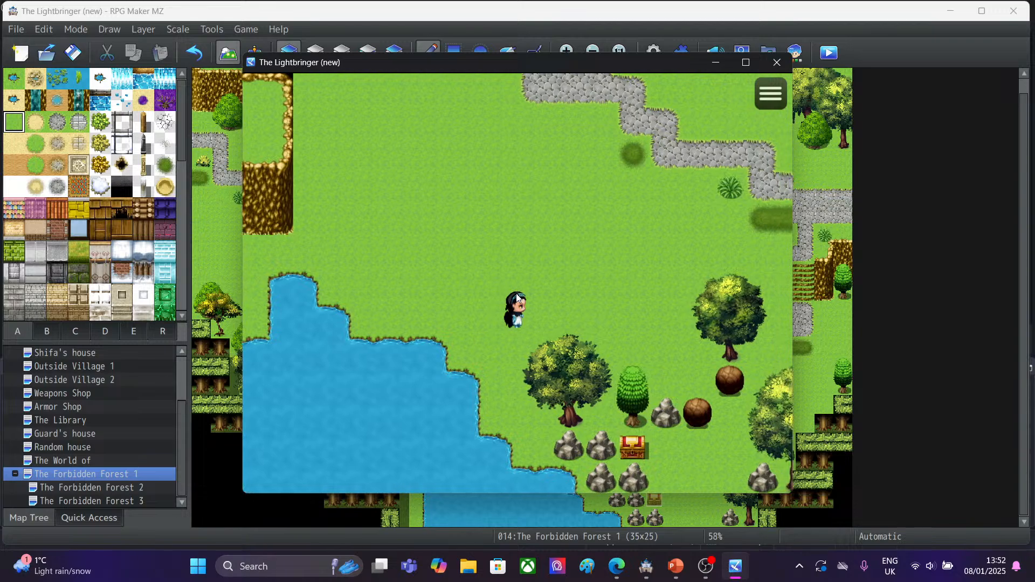
# Walk to the chest's northeastern side and push the lower movable boulder two tiles south.
pyautogui.press('Right')
pyautogui.press('Down')
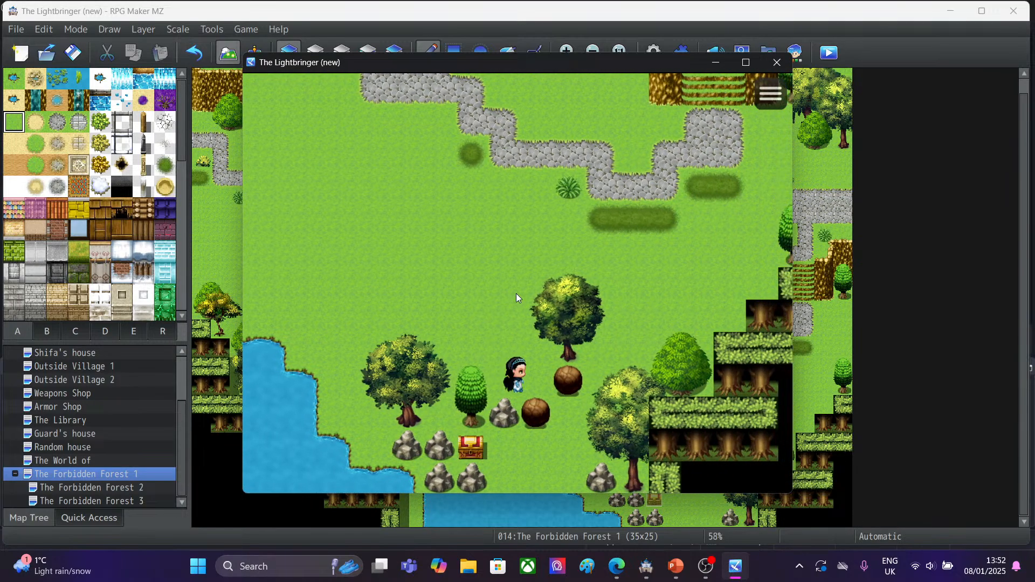
pyautogui.press('Right')
pyautogui.press('Down')
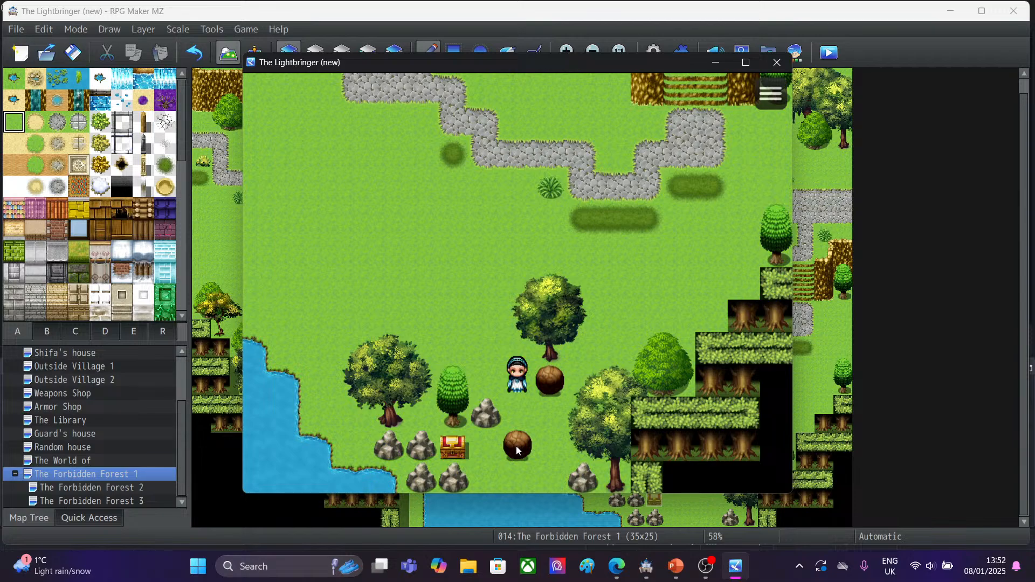
pyautogui.press('Down')
pyautogui.press('Down')
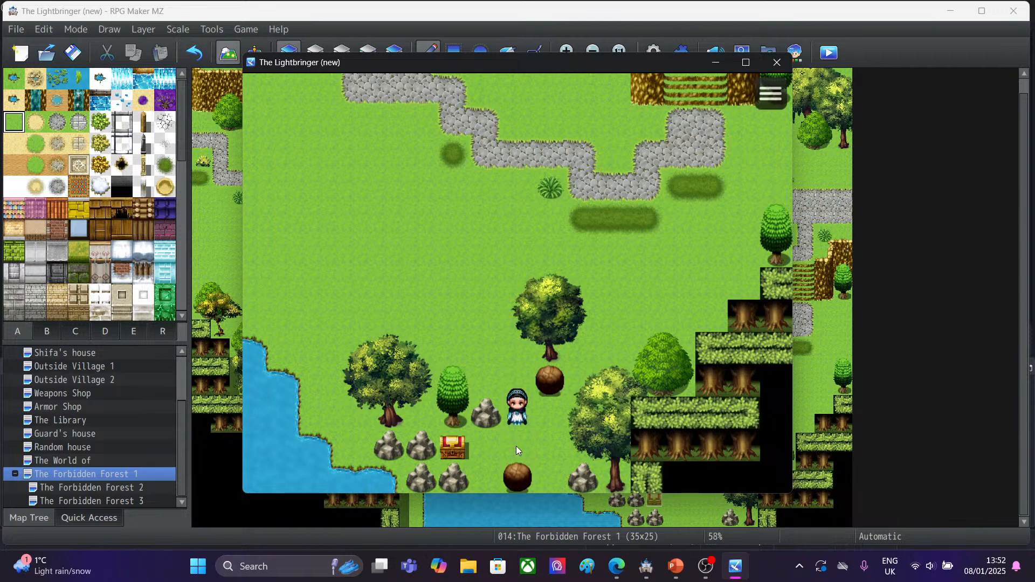
# Walk the character to the east side of the chest, open it and dismiss the Potion message.
pyautogui.press('Down')
pyautogui.press('Left')
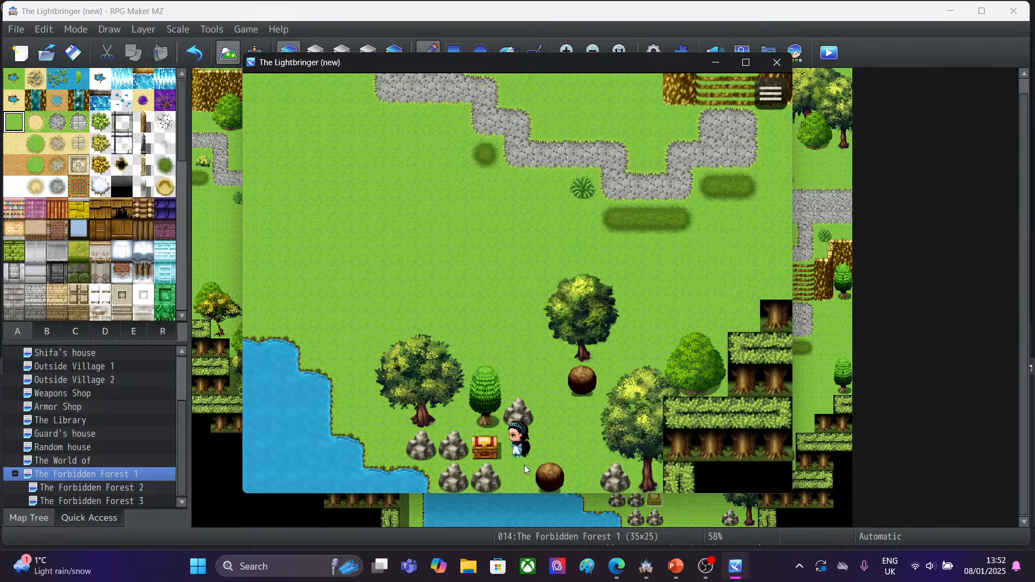
pyautogui.click(486, 448)
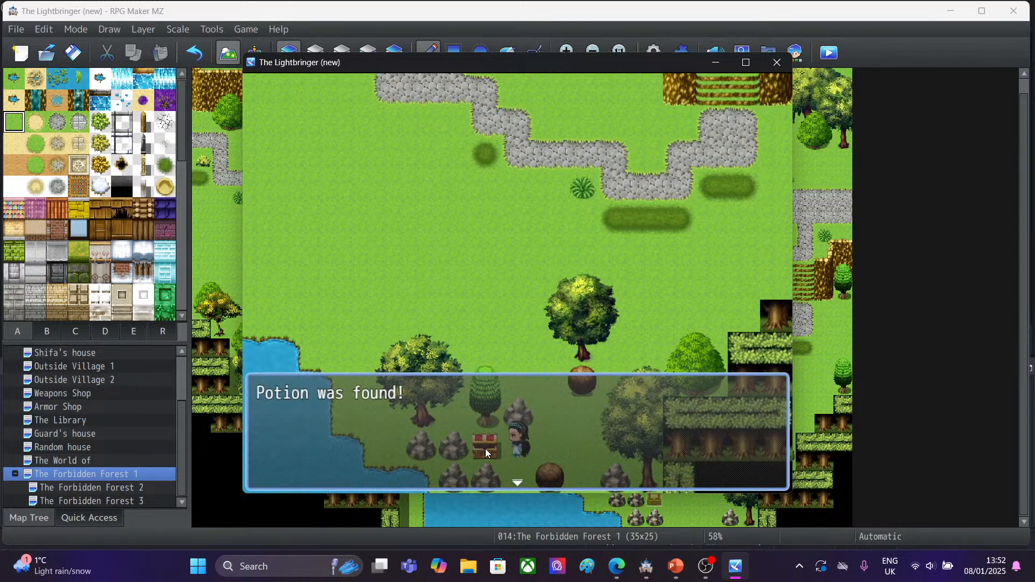
pyautogui.click(485, 448)
# Walk the character from the chest's east side to the far side of the pushed boulder and back beside the chest.
pyautogui.press('Right')
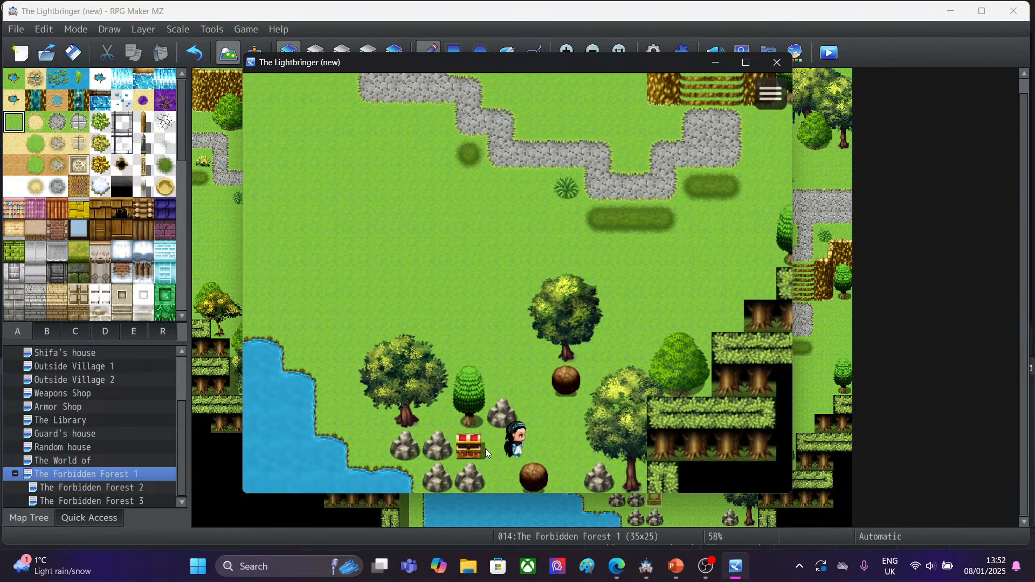
pyautogui.press('Down')
pyautogui.press('Up')
pyautogui.press('Up')
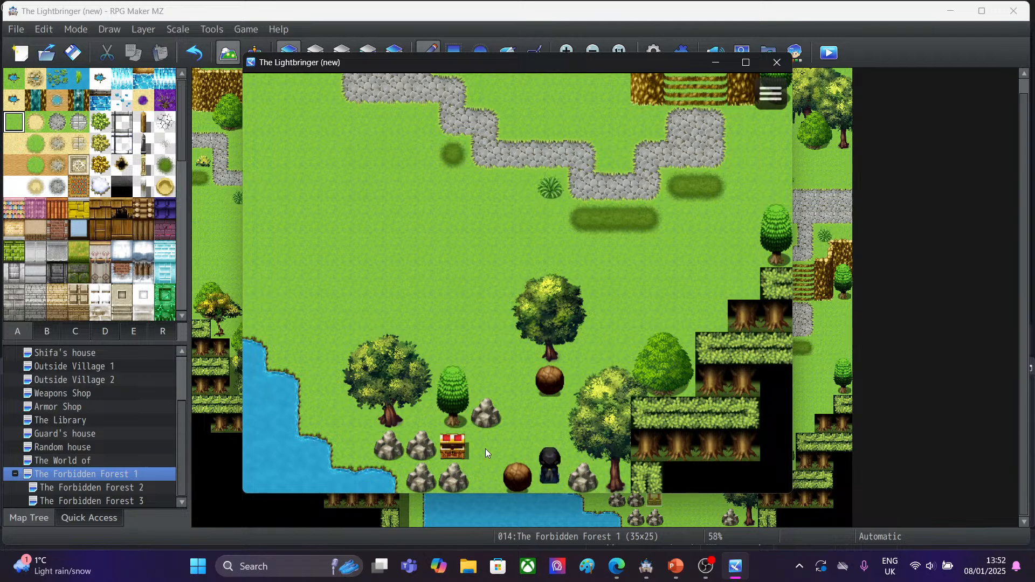
pyautogui.press('Left')
pyautogui.press('Left')
pyautogui.press('Down')
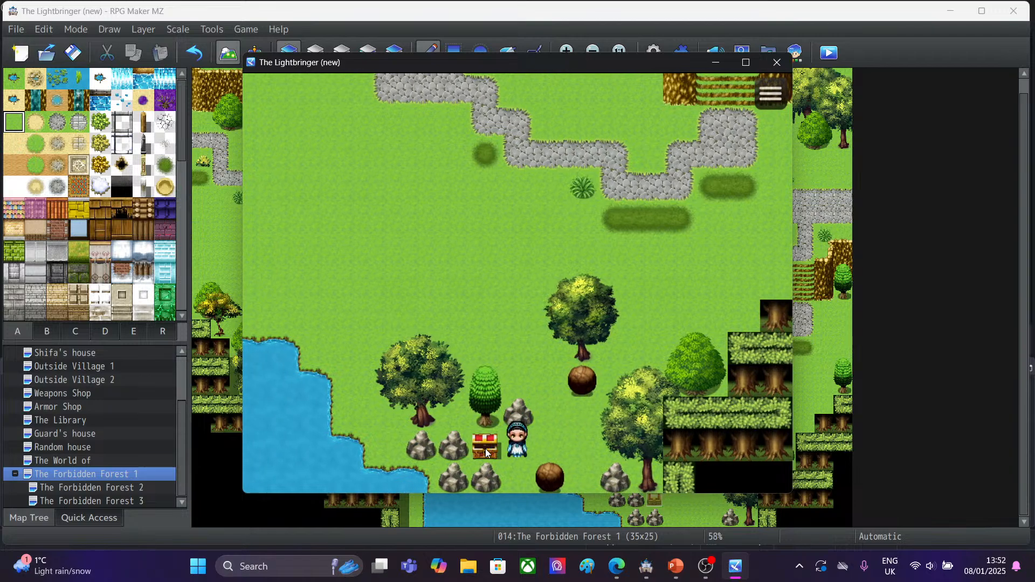
# Check whether the boulder tiles southeast and northeast of the chest can be walked over, stopping just north of the latter.
pyautogui.press('Right')
pyautogui.press('Right')
pyautogui.press('Down')
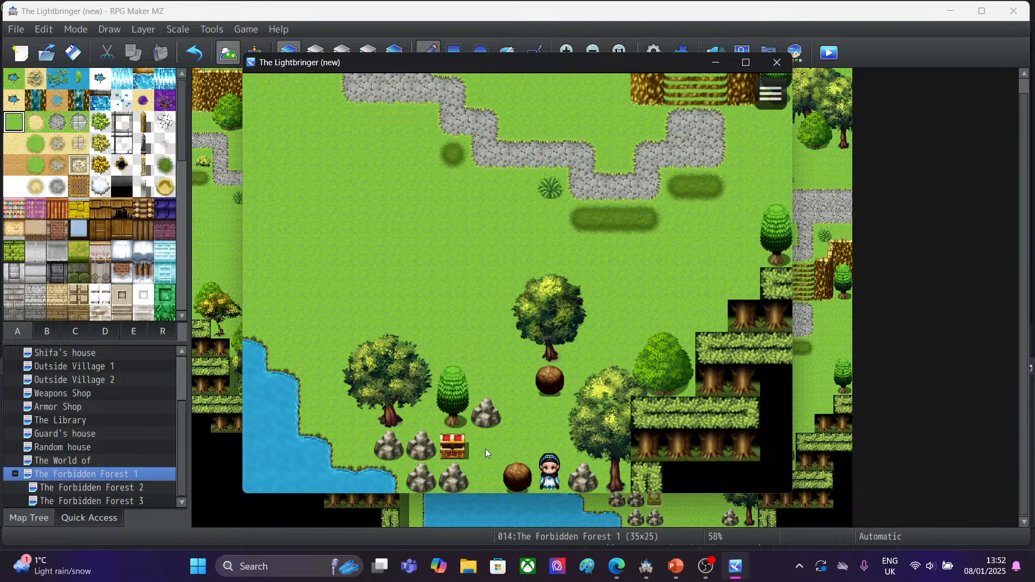
pyautogui.press('Right')
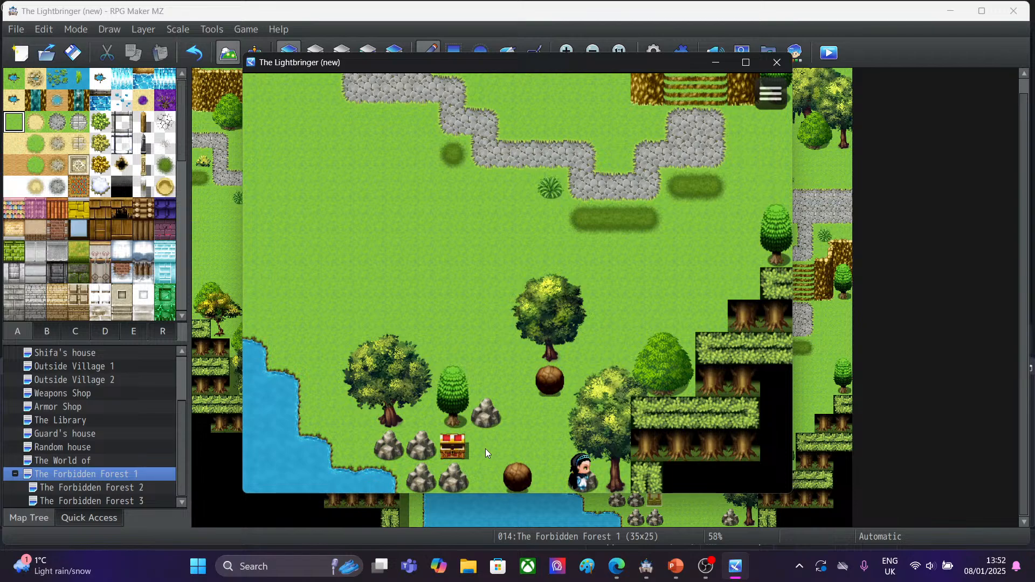
pyautogui.press('Left')
pyautogui.press('Up')
pyautogui.press('Left')
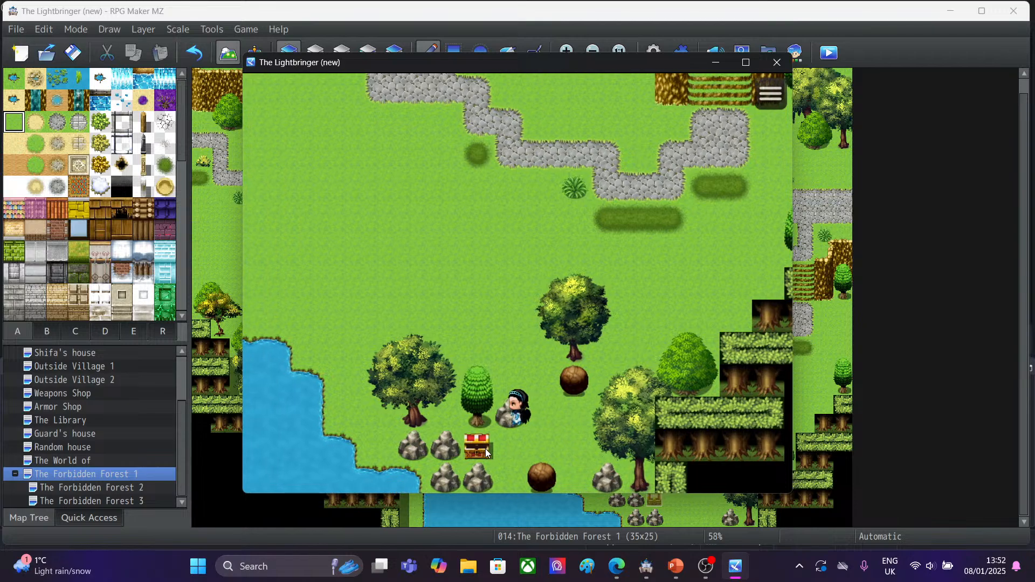
pyautogui.press('Up')
pyautogui.press('Down')
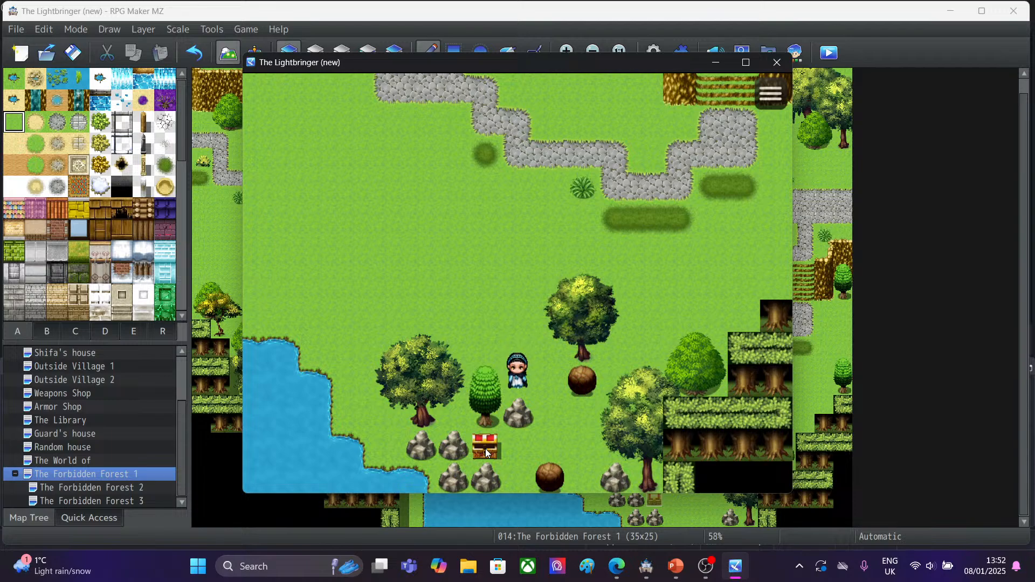
# Trace the route from the north through the gap between the two movable boulders to the chest's east side.
pyautogui.press('Right')
pyautogui.press('Down')
pyautogui.press('Right')
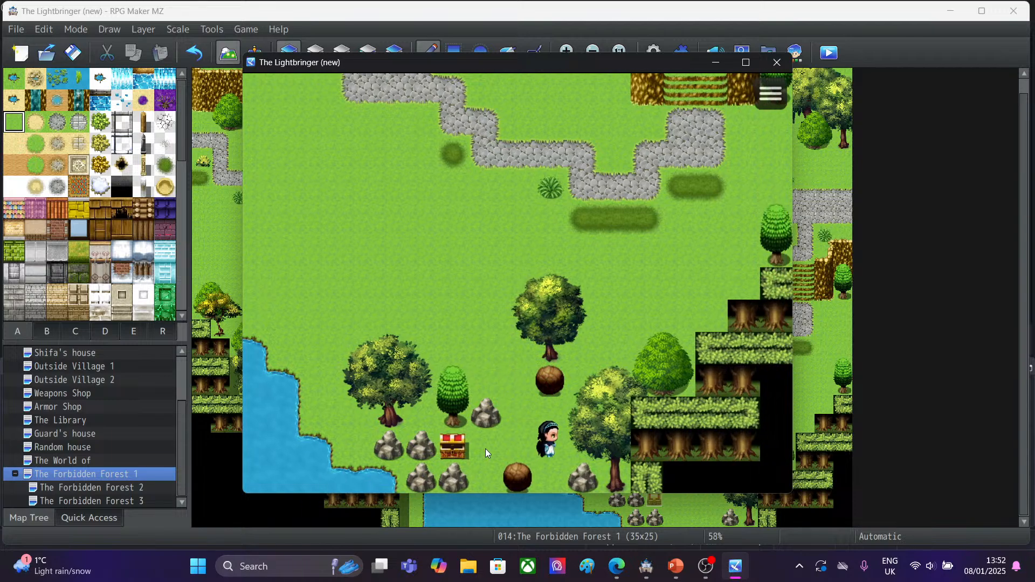
pyautogui.press('Up')
pyautogui.press('Down')
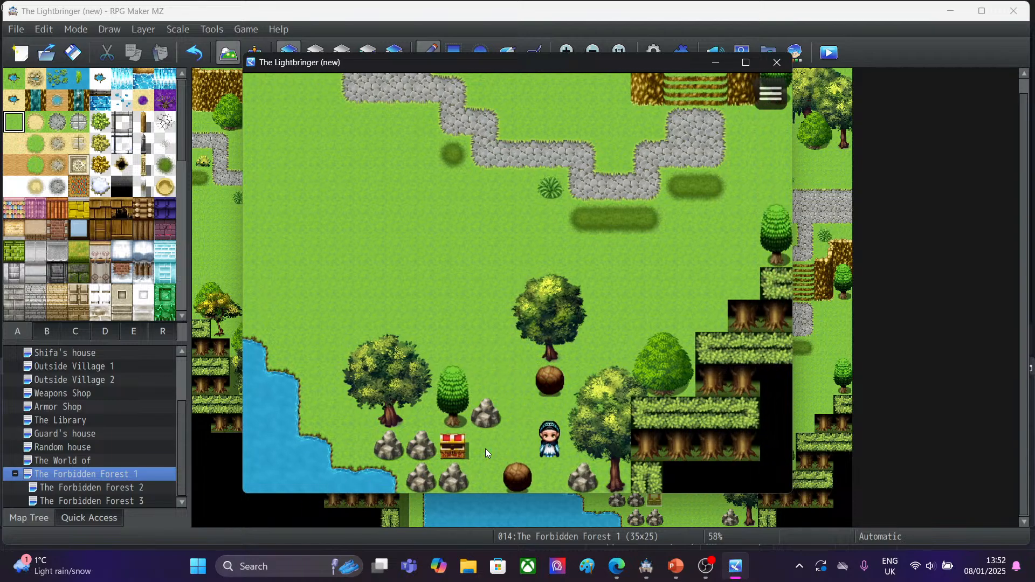
pyautogui.press('Left')
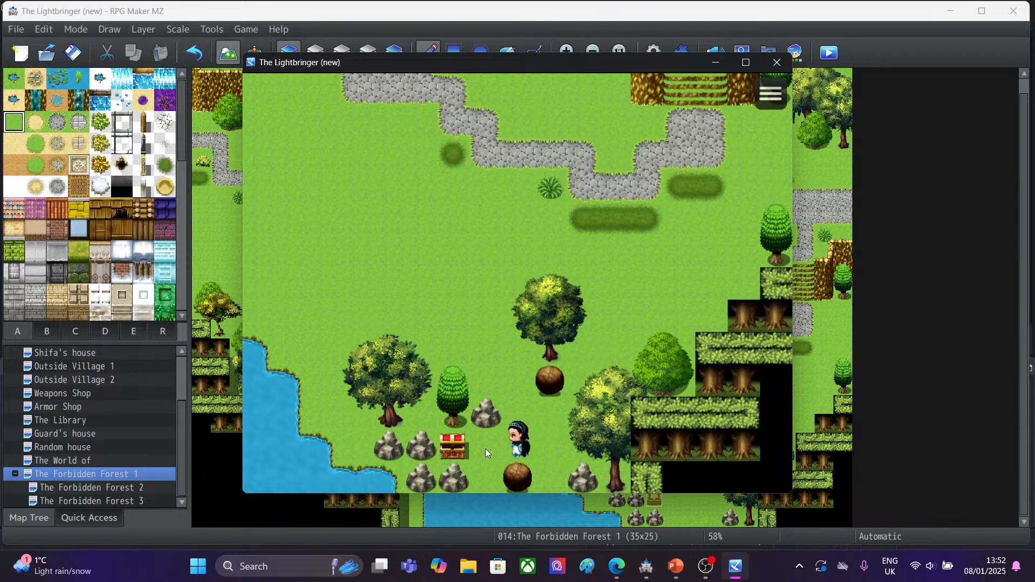
pyautogui.press('Right')
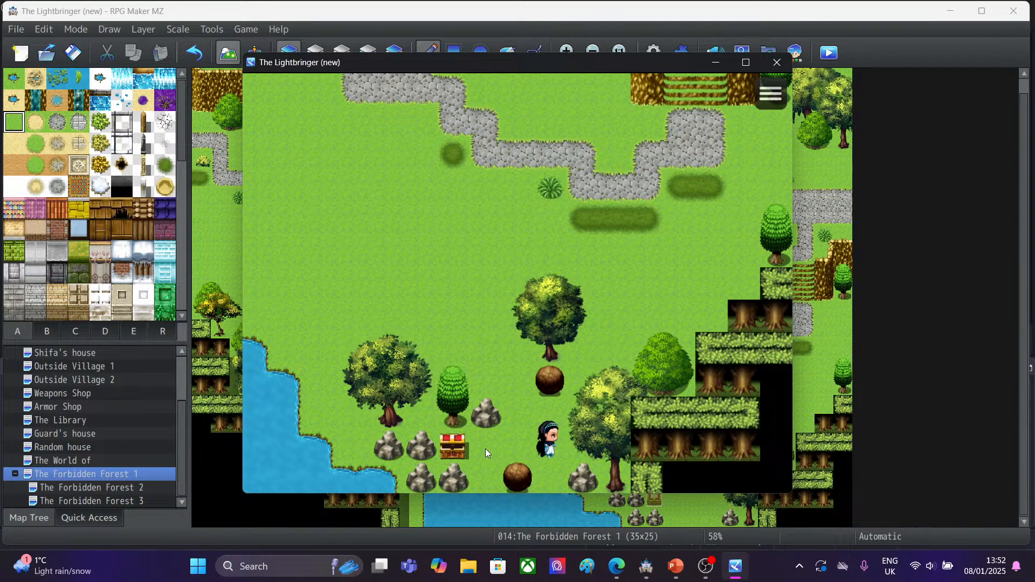
pyautogui.press('Left')
pyautogui.press('Left')
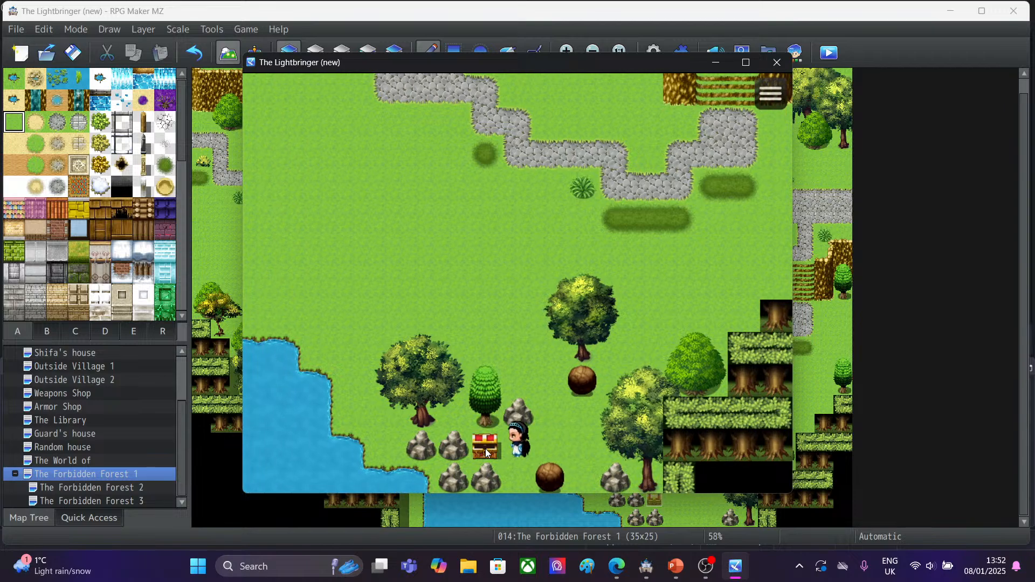
# Walk the character north past the upper movable boulder and back down to the tile below and west of it.
pyautogui.press('Right')
pyautogui.press('Up')
pyautogui.press('Up')
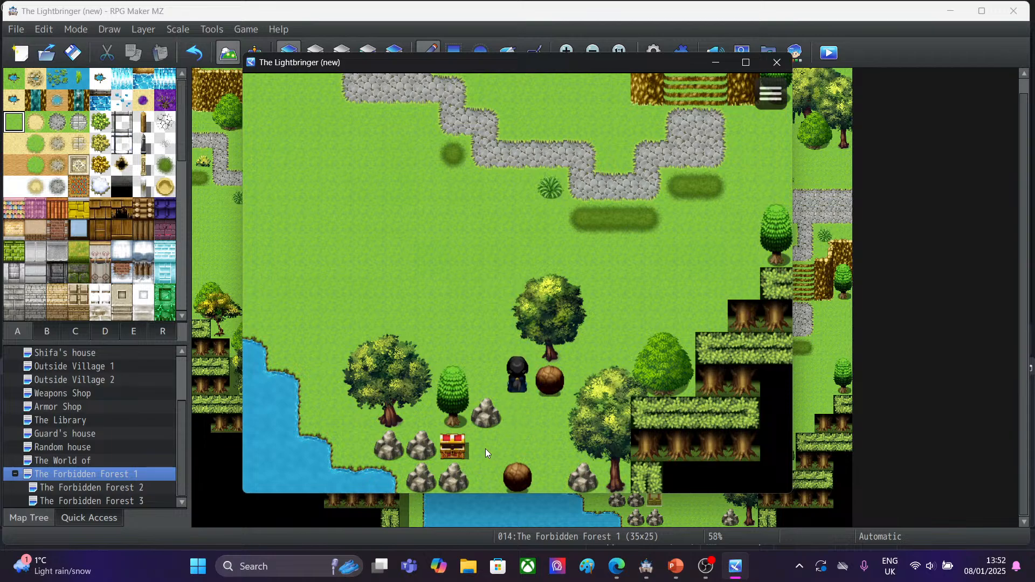
pyautogui.press('Left')
pyautogui.press('Up')
pyautogui.press('Down')
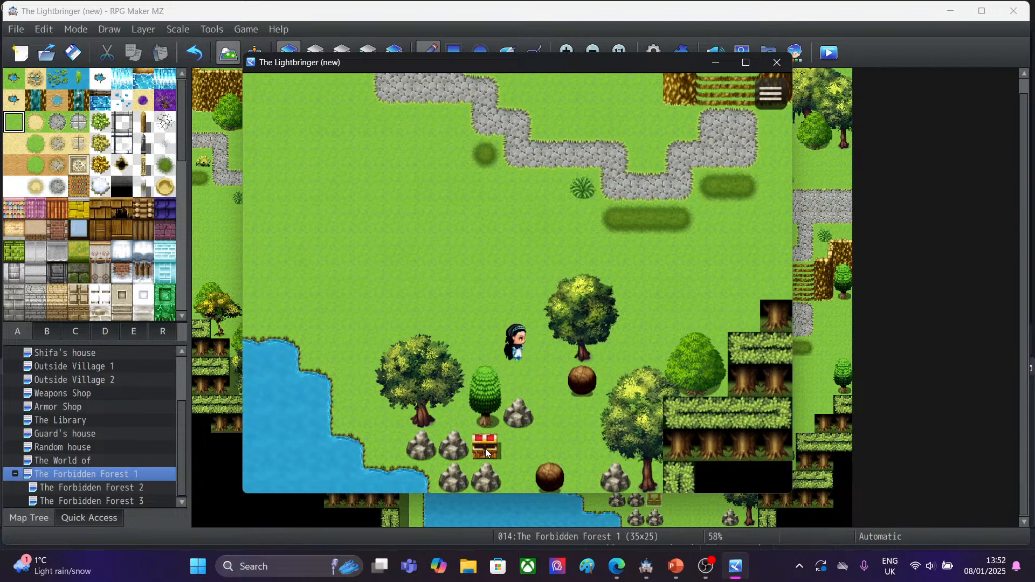
pyautogui.press('Down')
pyautogui.press('Right')
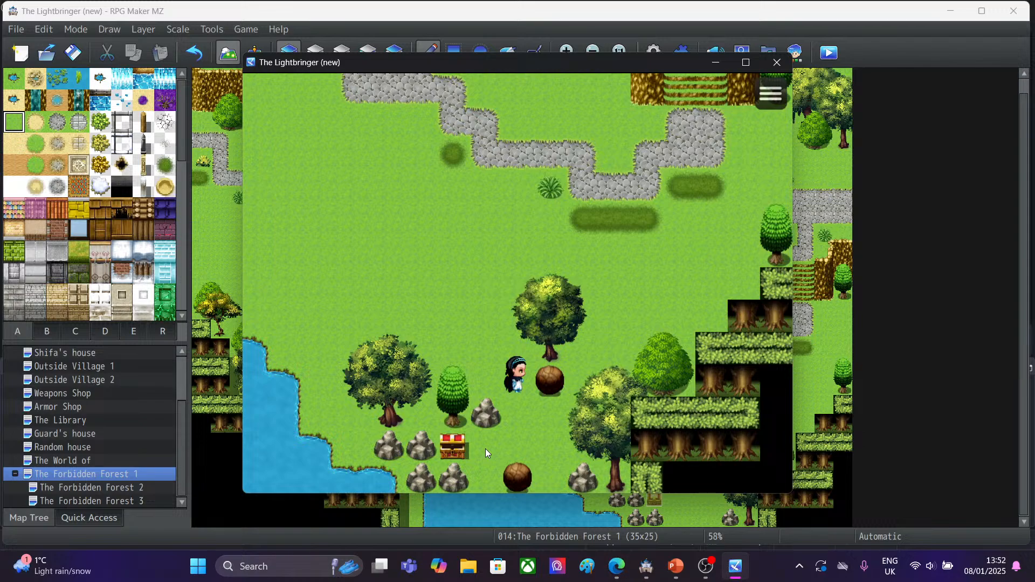
pyautogui.press('Down')
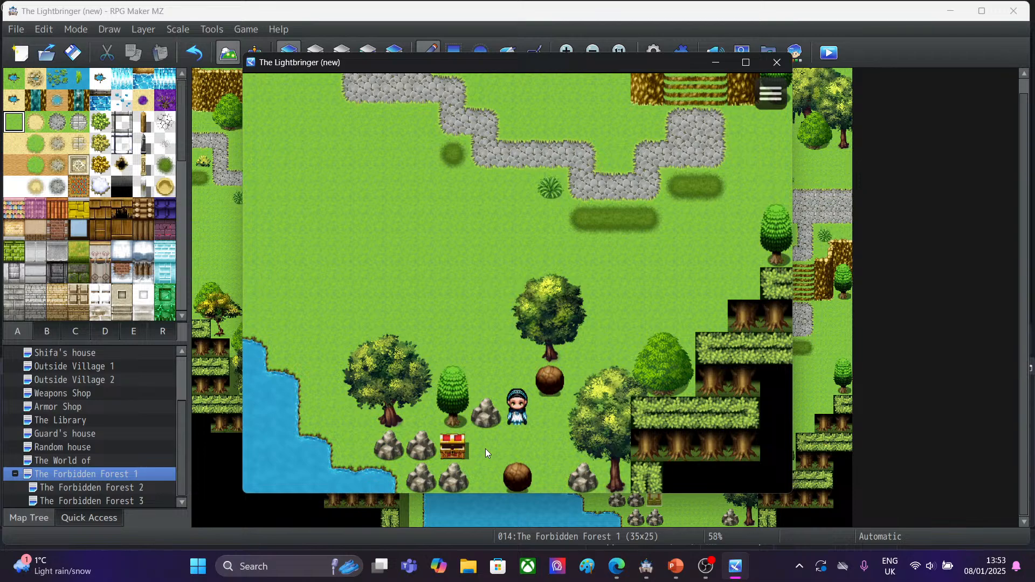
# Examine the free tiles around the pushed boulder, ending on its north side facing south.
pyautogui.press('Right')
pyautogui.press('Down')
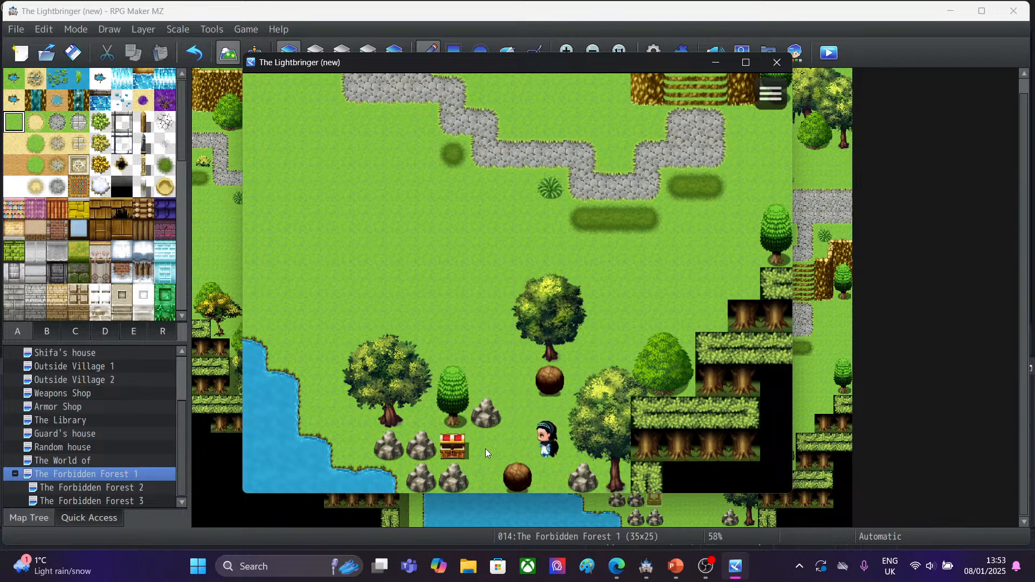
pyautogui.press('Left')
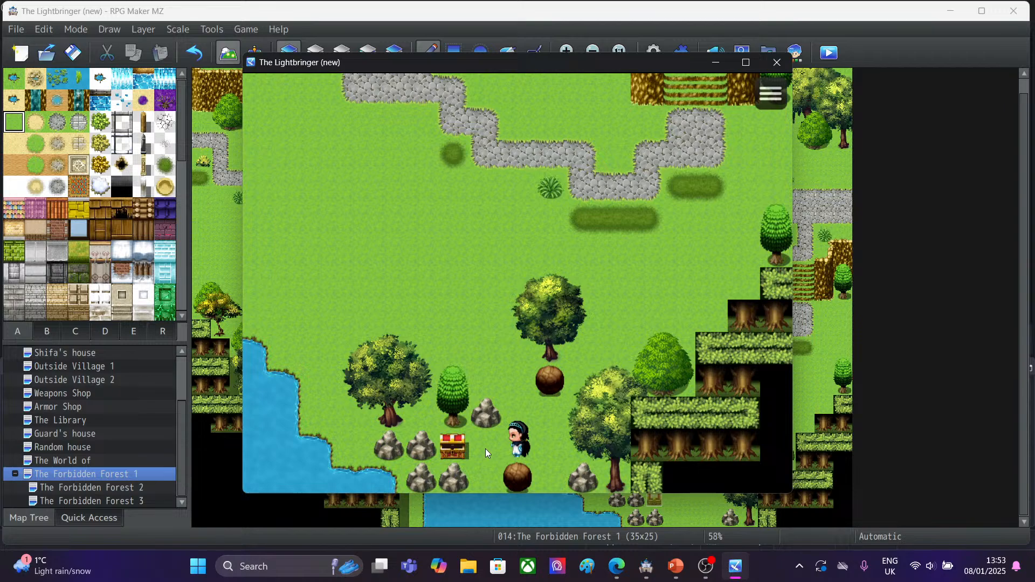
pyautogui.press('Right')
pyautogui.press('Down')
pyautogui.press('Left')
pyautogui.press('Up')
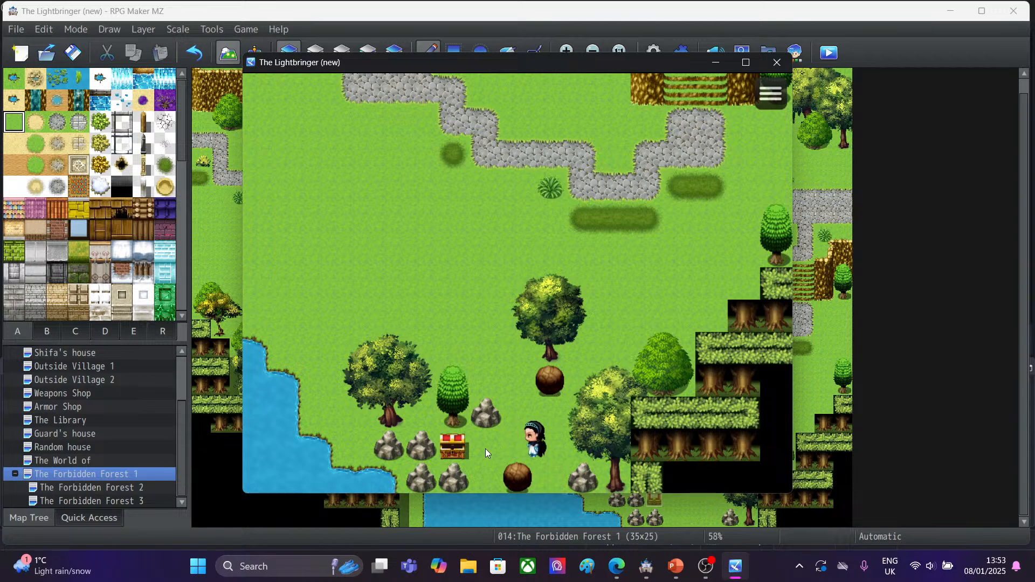
pyautogui.press('Down')
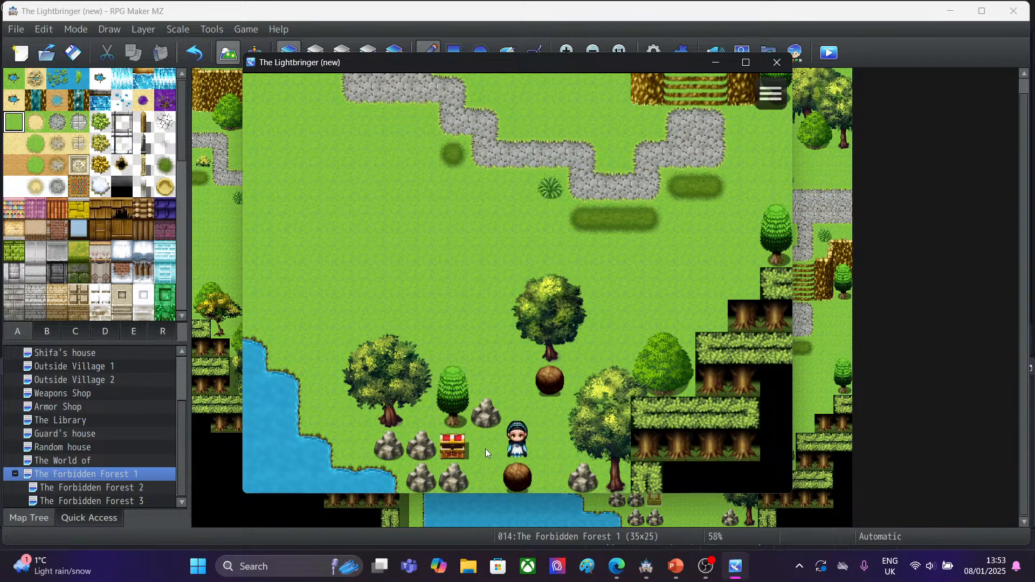
# Retrace the path from the upper movable boulder's west side down to the chest's east side.
pyautogui.press('Up')
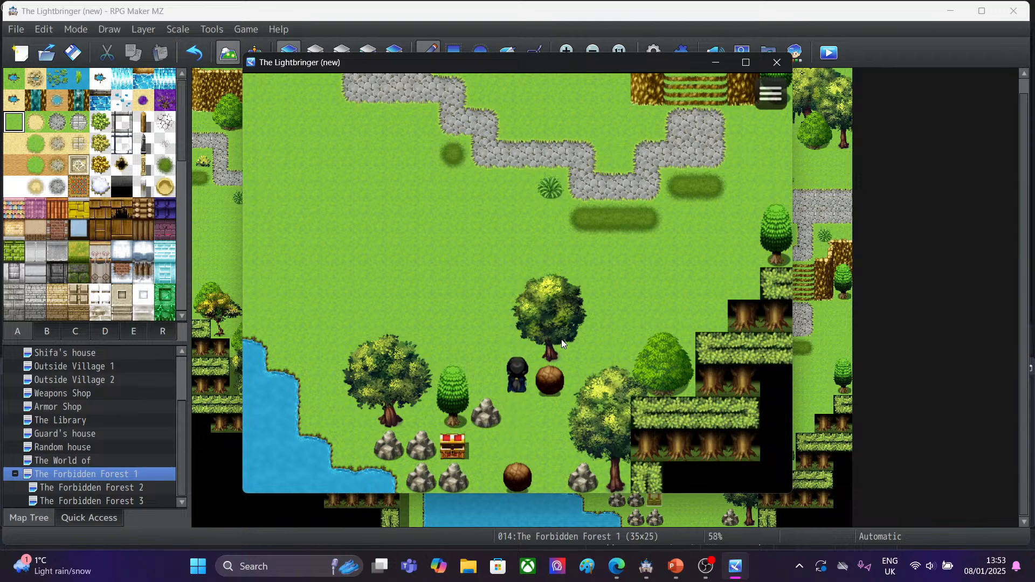
pyautogui.press('Down')
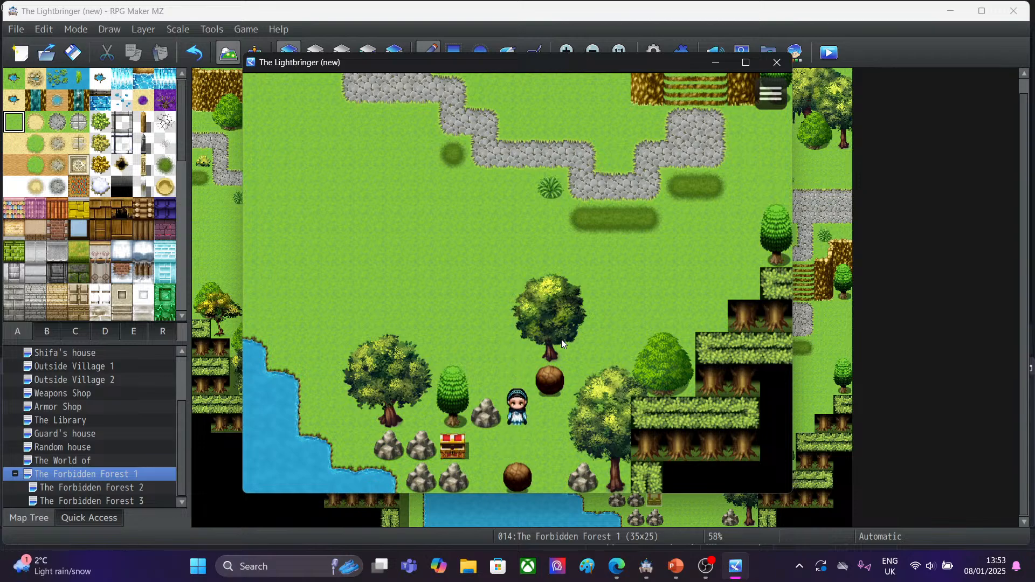
pyautogui.press('Right')
pyautogui.press('Down')
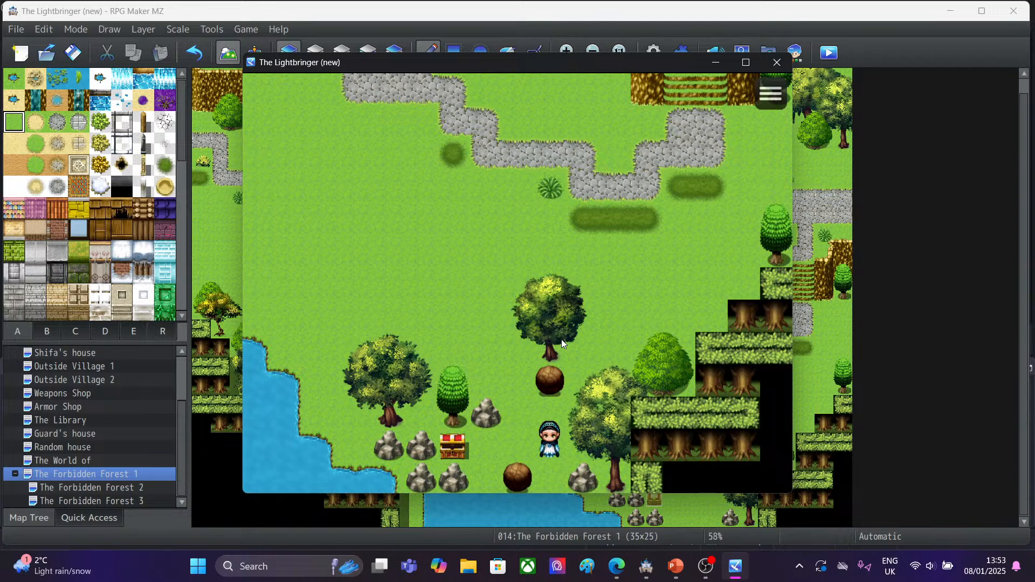
pyautogui.press('Left')
pyautogui.press('Left')
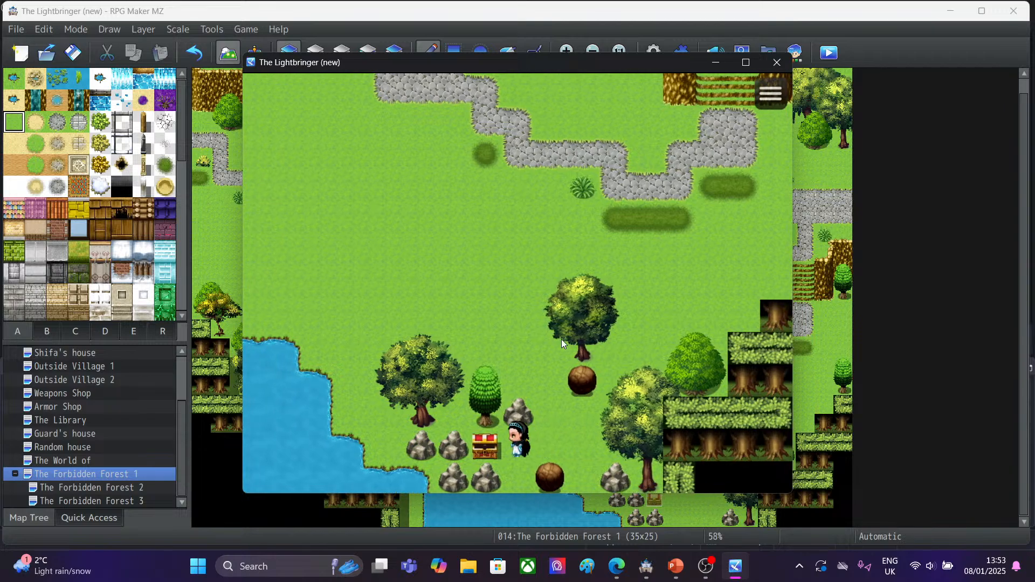
# Check whether the boulder tiles south of the chest can be walked over and the chest approached from below.
pyautogui.press('Down')
pyautogui.press('Left')
pyautogui.press('Left')
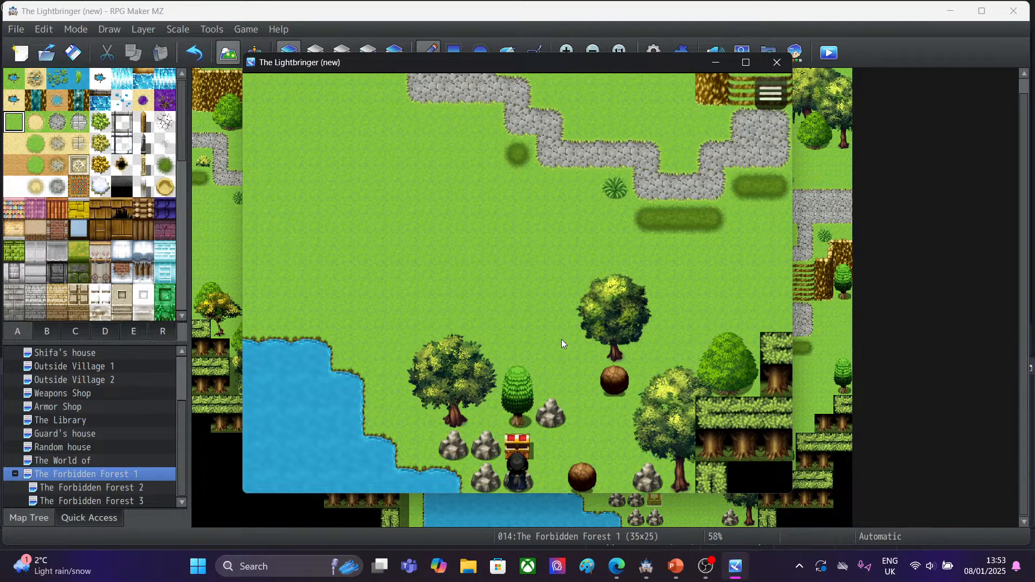
pyautogui.press('Up')
pyautogui.press('Down')
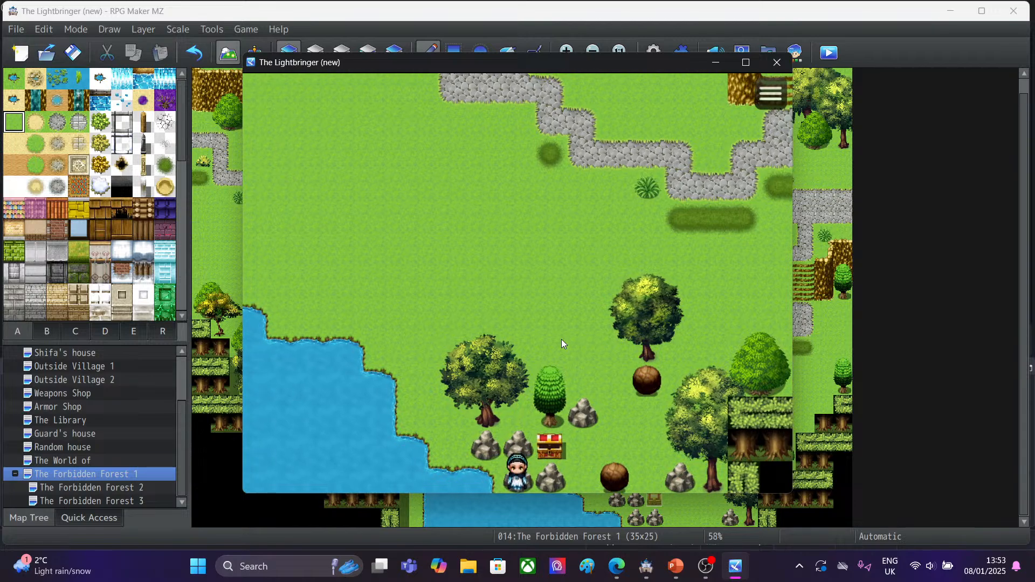
pyautogui.press('Right')
pyautogui.press('Down')
pyautogui.press('Up')
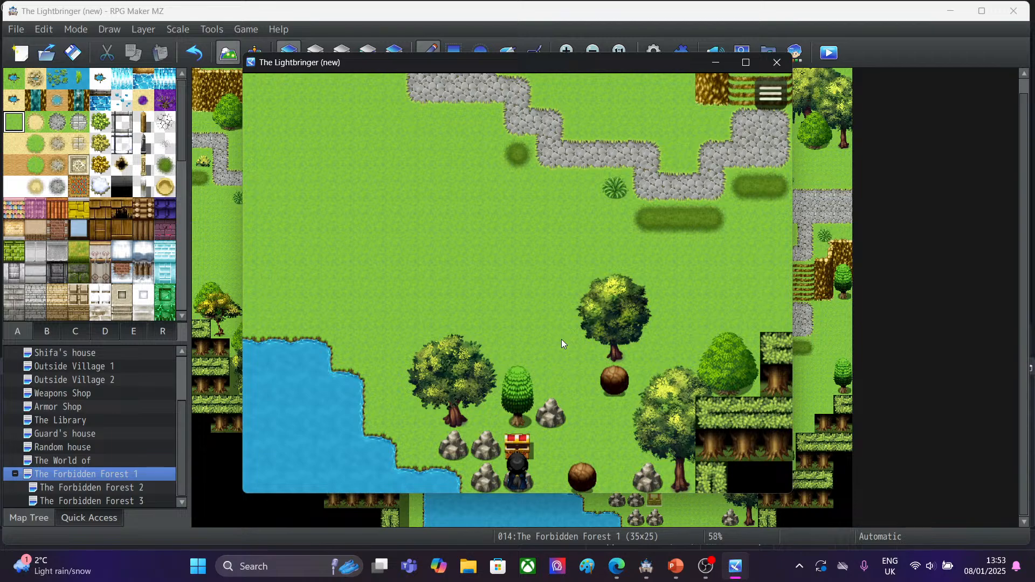
# End the playtest and pick the raised grass plateau tile with brown cliff edges for drawing.
pyautogui.click(777, 64)
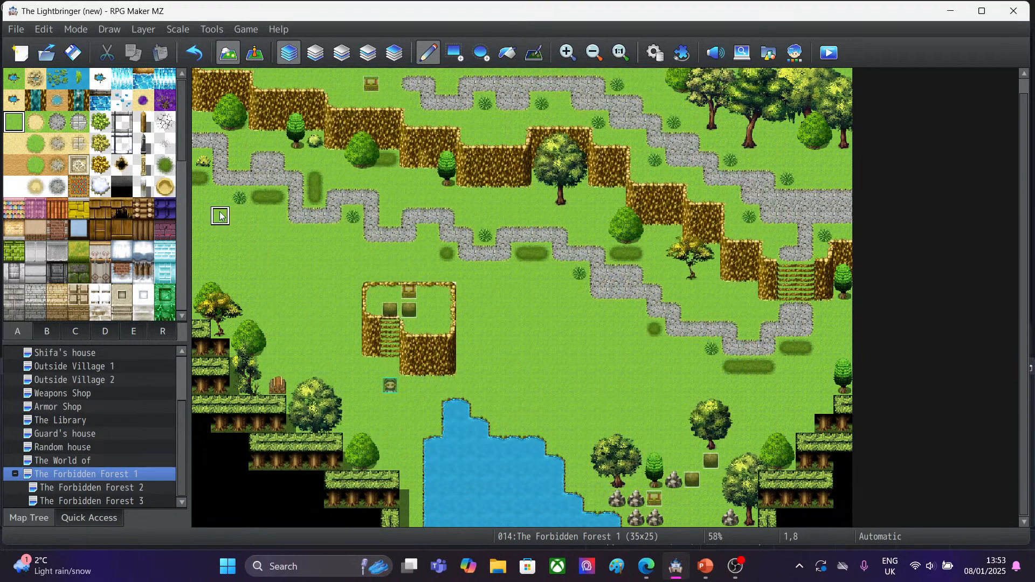
pyautogui.moveTo(182, 160); pyautogui.dragTo(185, 303)
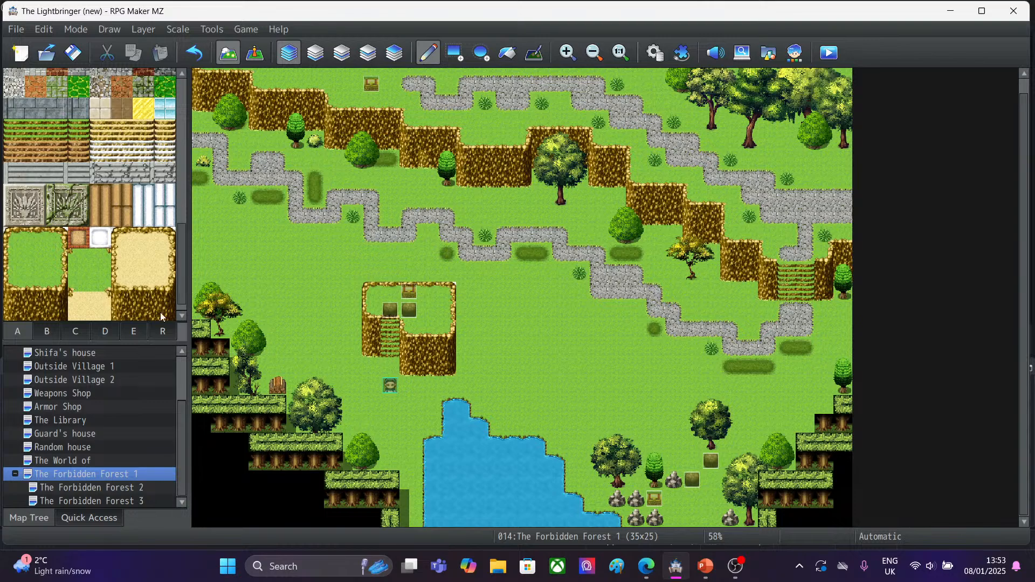
pyautogui.click(29, 259)
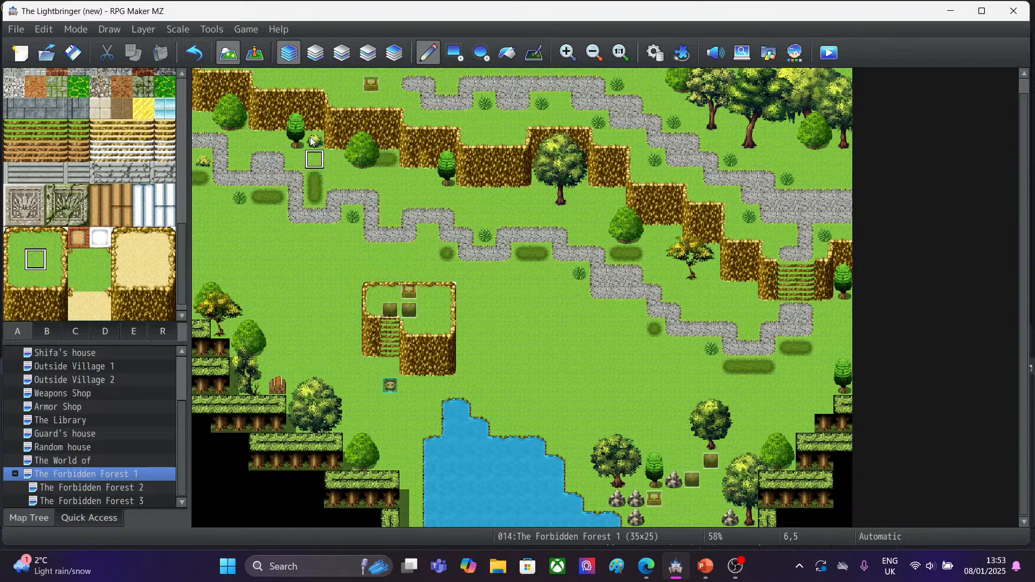
# Switch to event editing and cut the Boulder 1 event directly below the leafy tree northeast of the Potion chest.
pyautogui.click(254, 52)
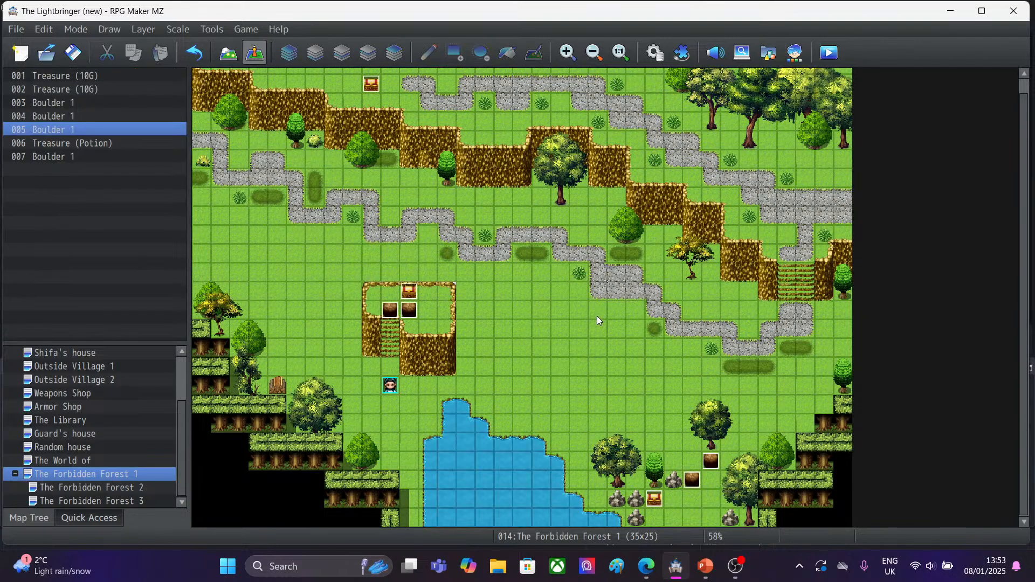
pyautogui.click(712, 462)
pyautogui.hotkey('ctrl', 'x')
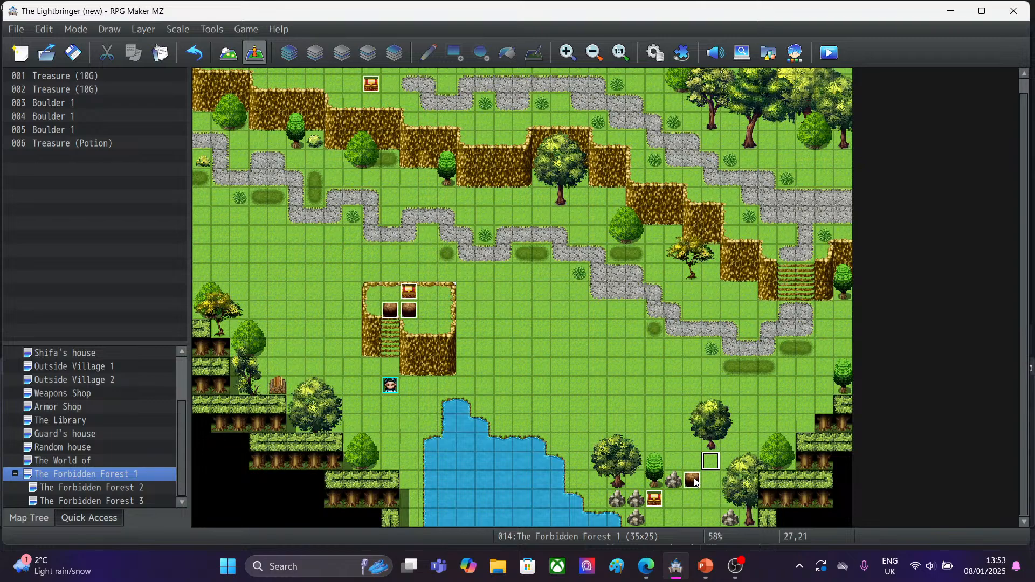
# Try a copy of the Boulder 1 event one tile diagonally southeast of the original, and remove it again.
pyautogui.click(694, 481)
pyautogui.rightClick(695, 481)
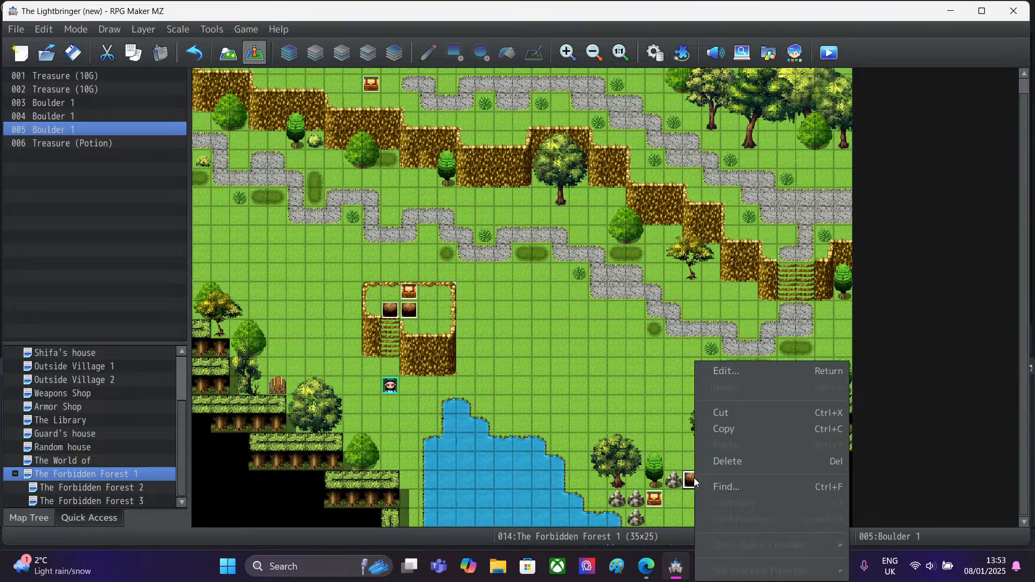
pyautogui.click(723, 437)
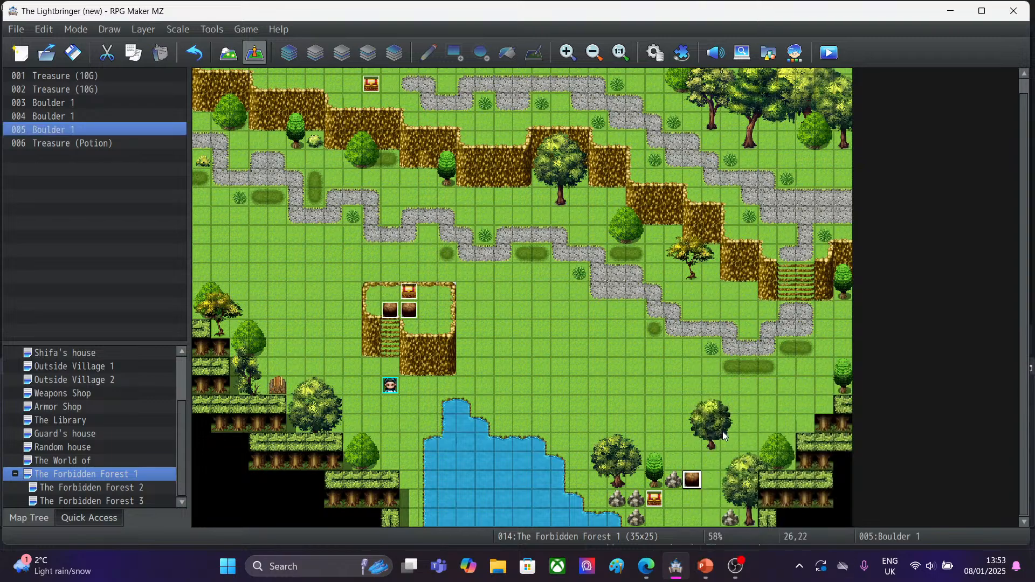
pyautogui.rightClick(710, 494)
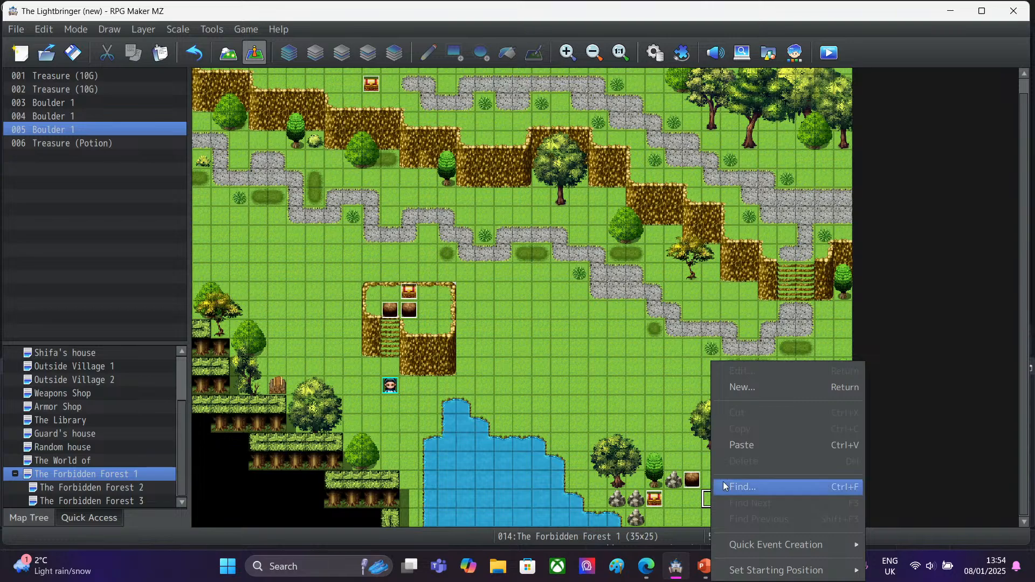
pyautogui.click(737, 445)
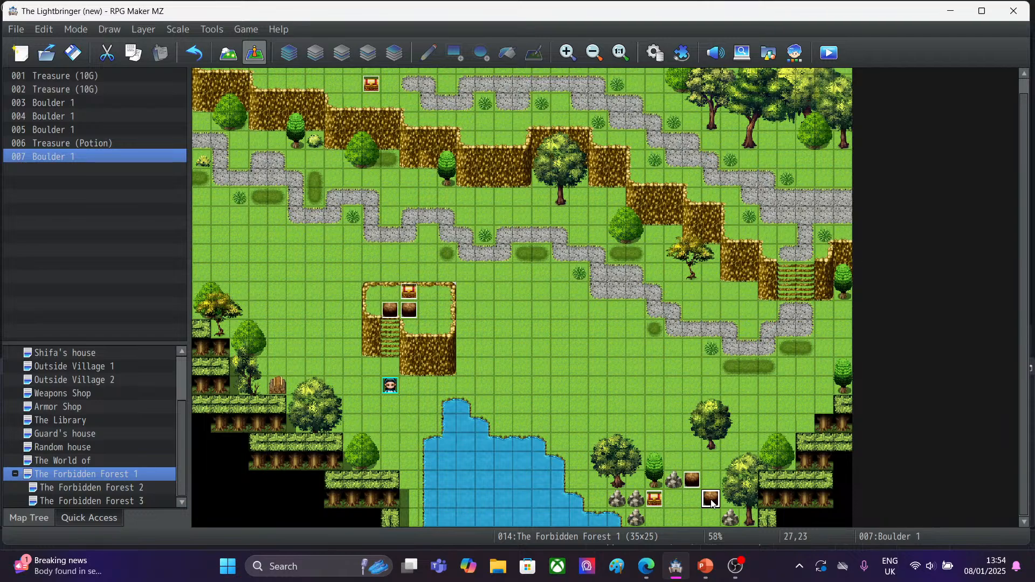
pyautogui.hotkey('ctrl', 'x')
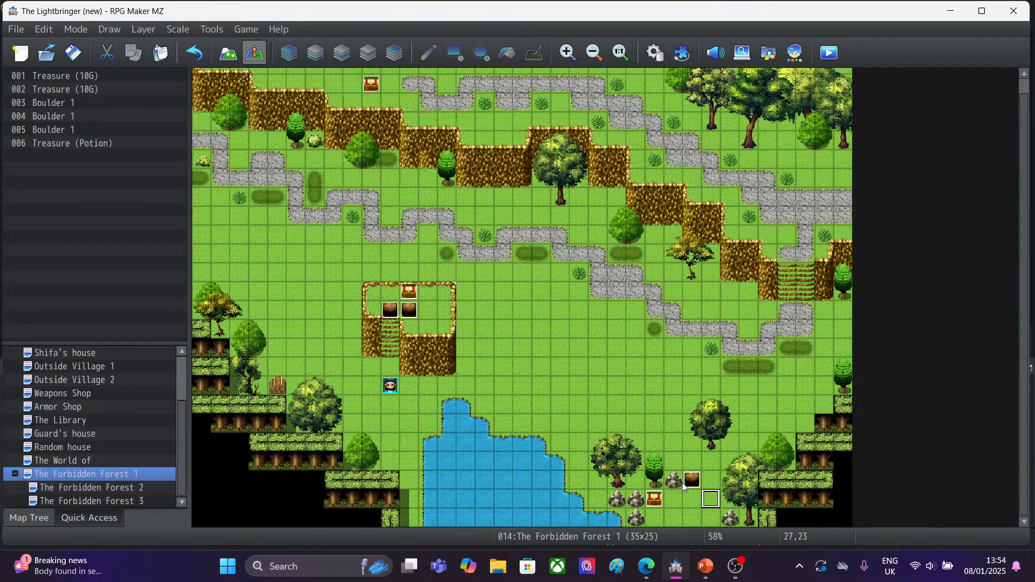
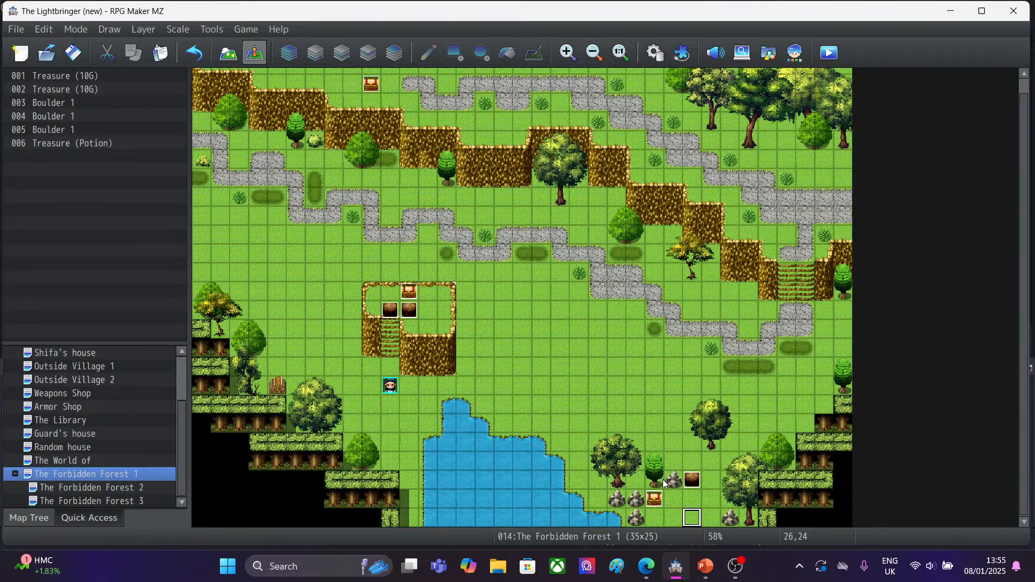
# Clear the rock tile diagonally northeast of the Potion chest and move the Boulder 1 event one tile west into its place.
pyautogui.click(228, 52)
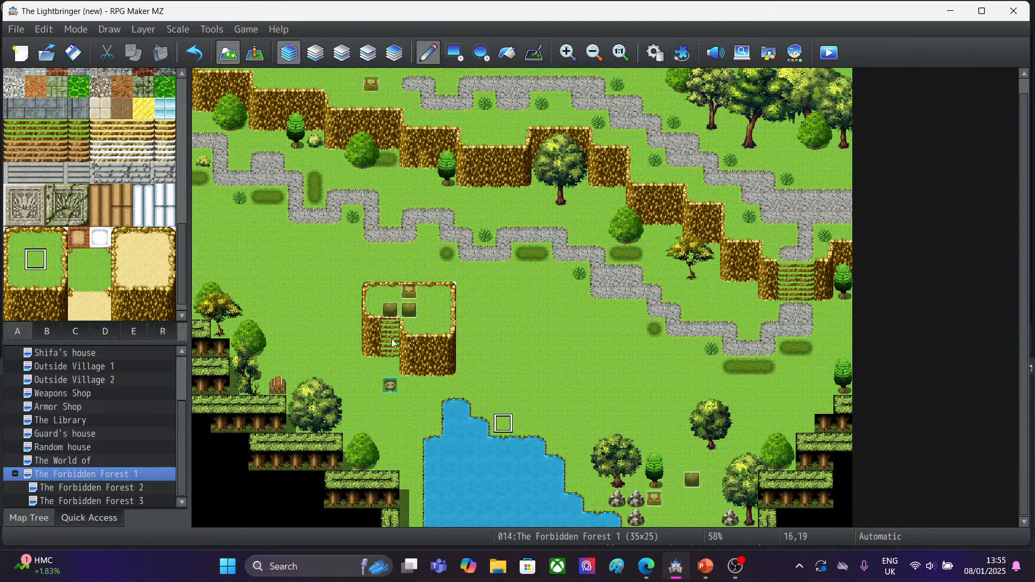
pyautogui.click(264, 55)
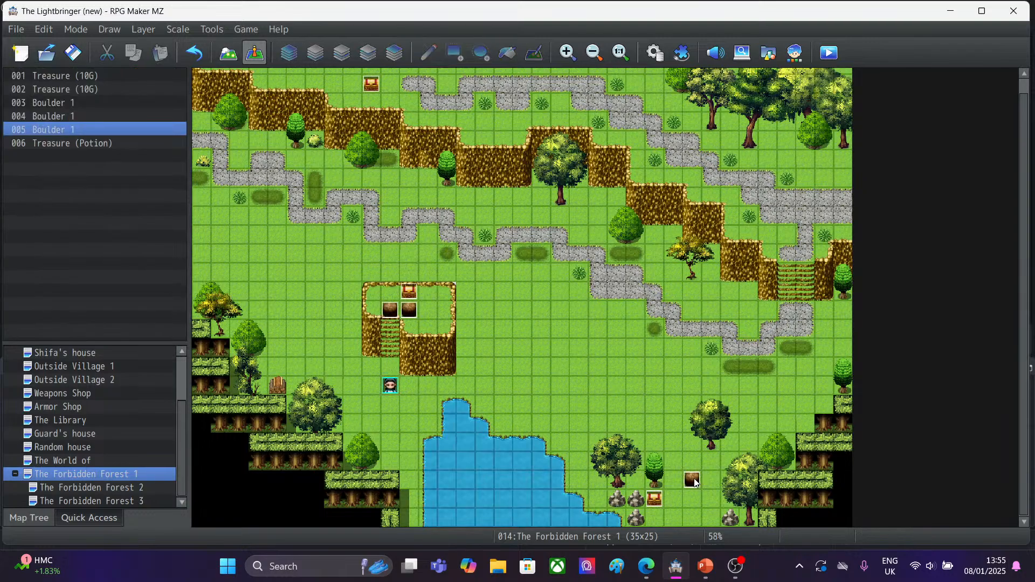
pyautogui.moveTo(693, 480); pyautogui.dragTo(674, 479)
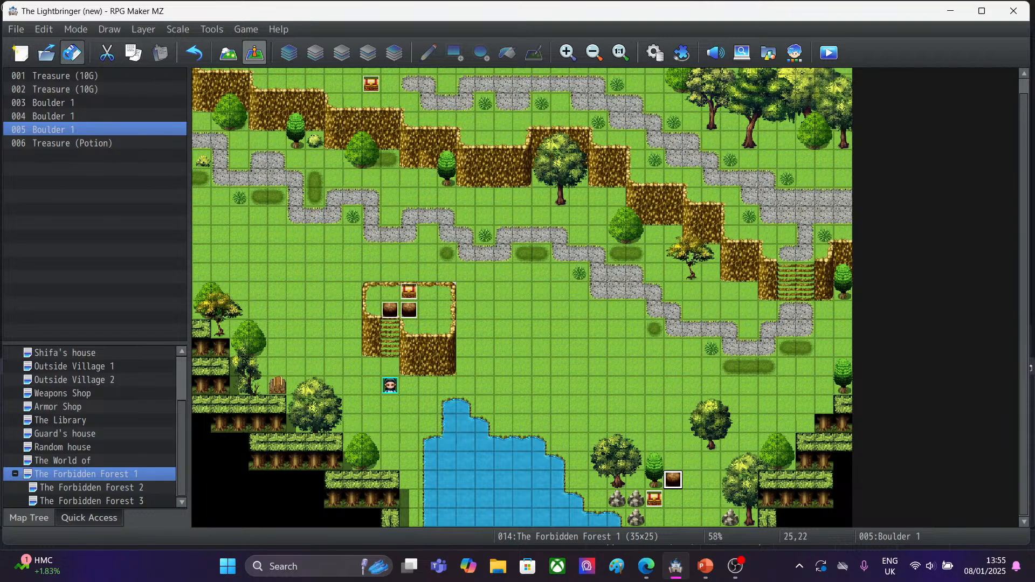
# Start a playtest, walk the character past the lake to the north side of the boulder near the Potion chest, and push it one tile south.
pyautogui.click(828, 52)
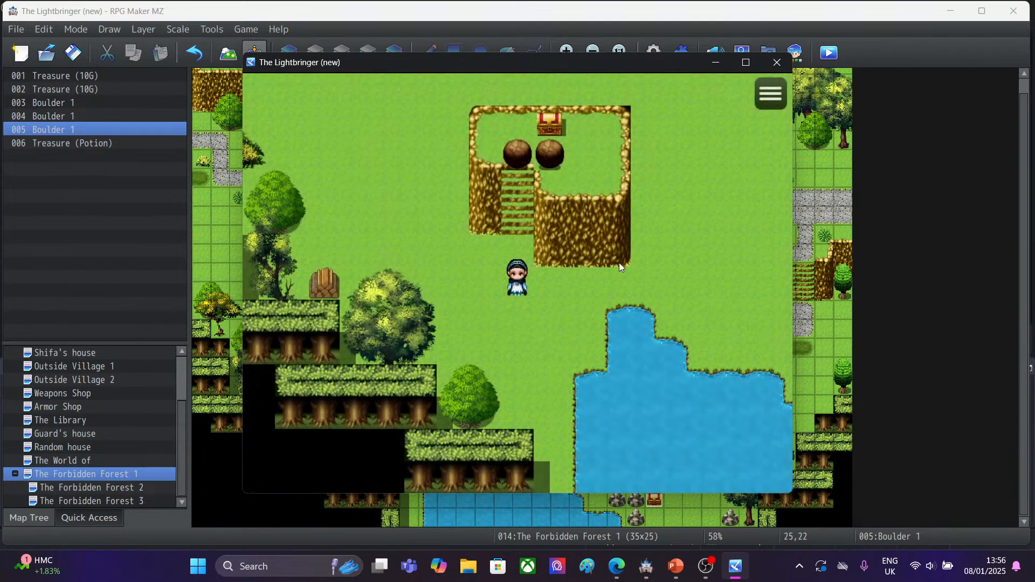
pyautogui.press('Right')
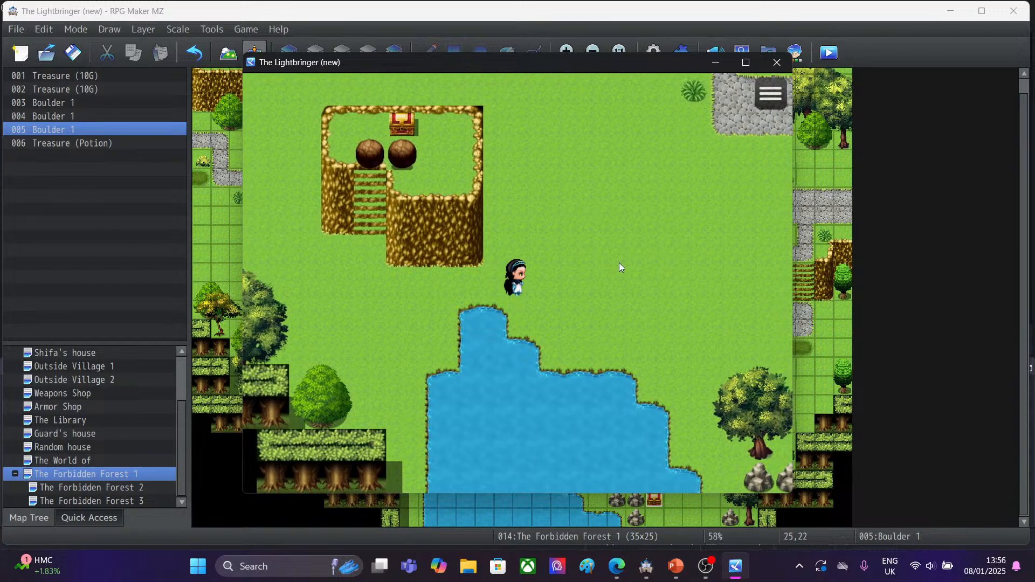
pyautogui.press('Right')
pyautogui.press('Down')
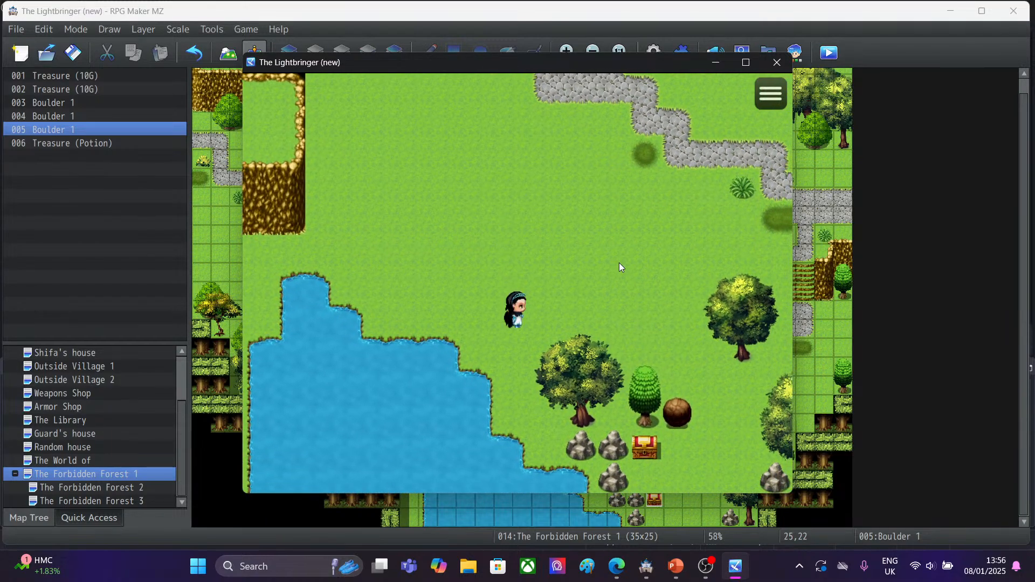
pyautogui.press('Right')
pyautogui.press('Down')
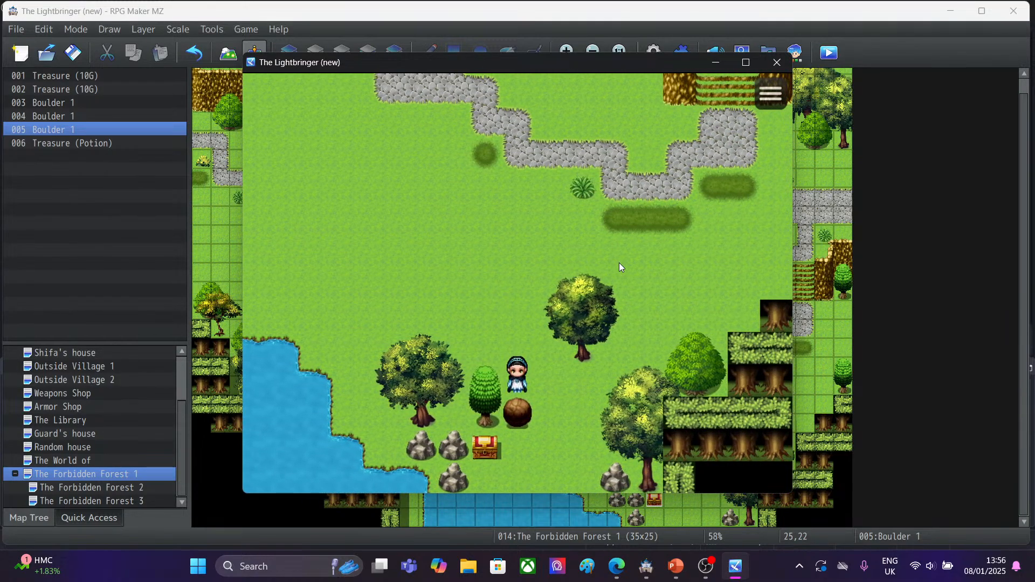
pyautogui.click(518, 408)
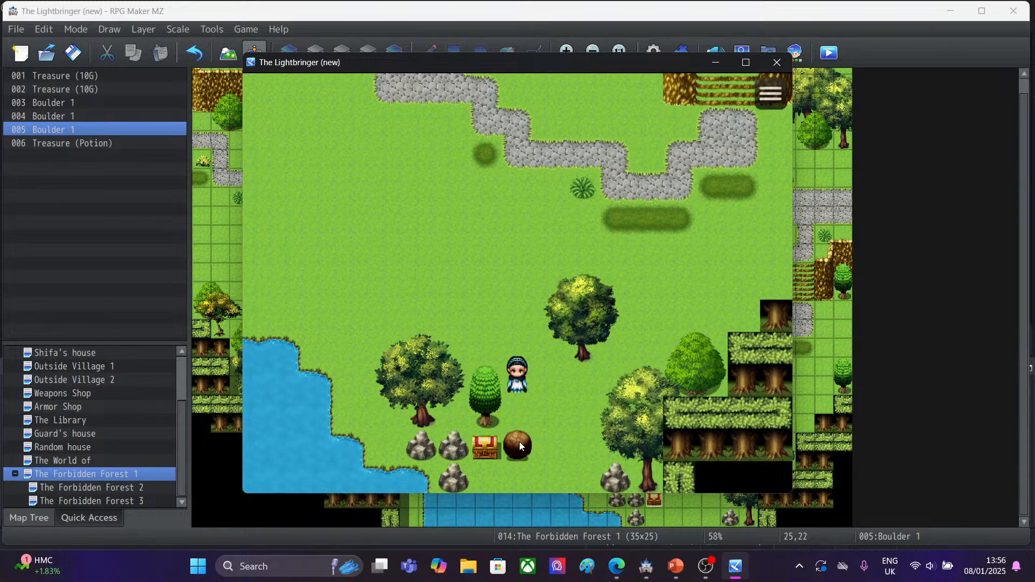
# Walk around the boulder's east side to the tile below the chest, open it from there and dismiss the message.
pyautogui.press('Down')
pyautogui.press('Right')
pyautogui.press('Down')
pyautogui.press('Down')
pyautogui.press('Left')
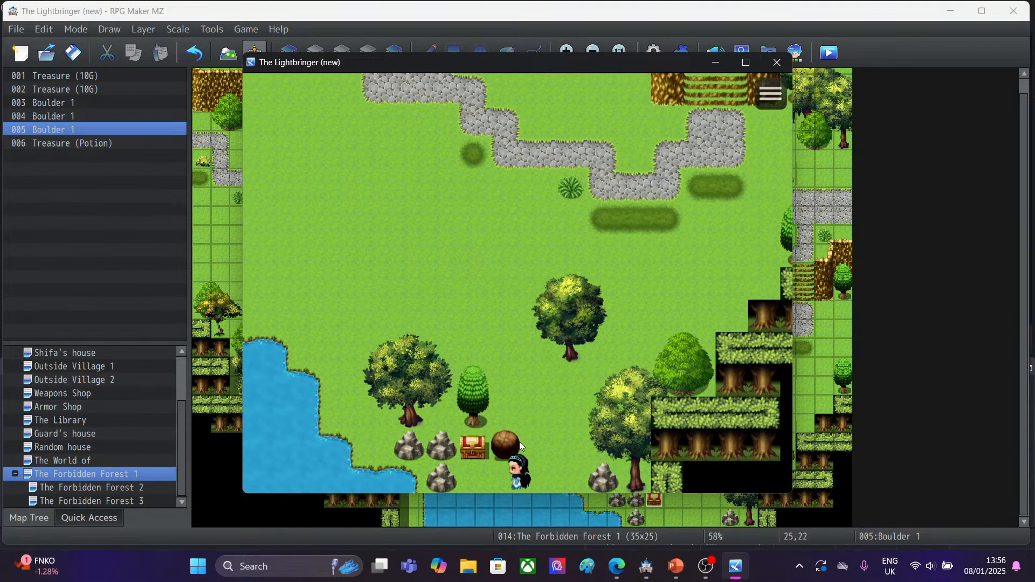
pyautogui.press('Up')
pyautogui.press('Return')
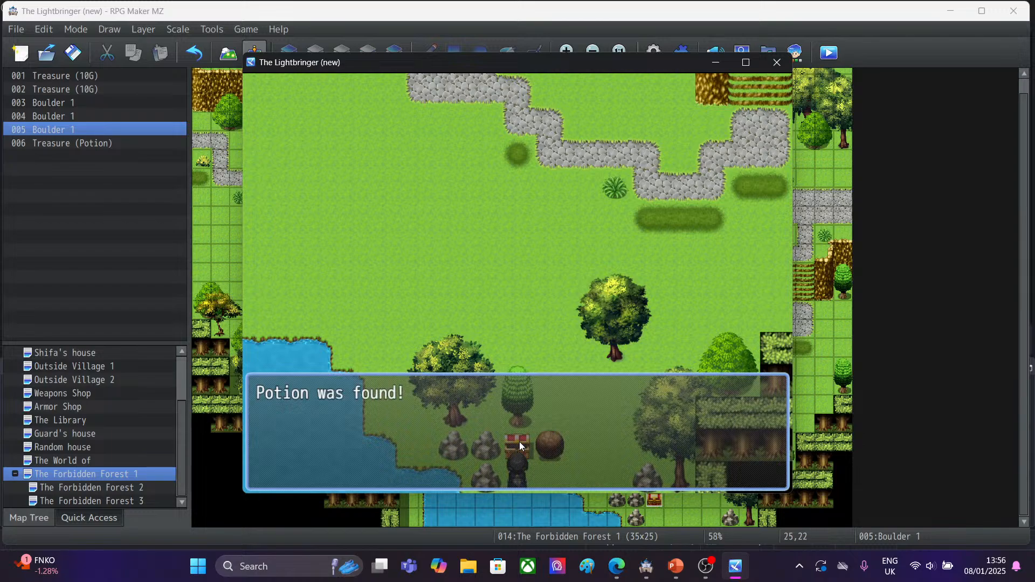
pyautogui.press('Return')
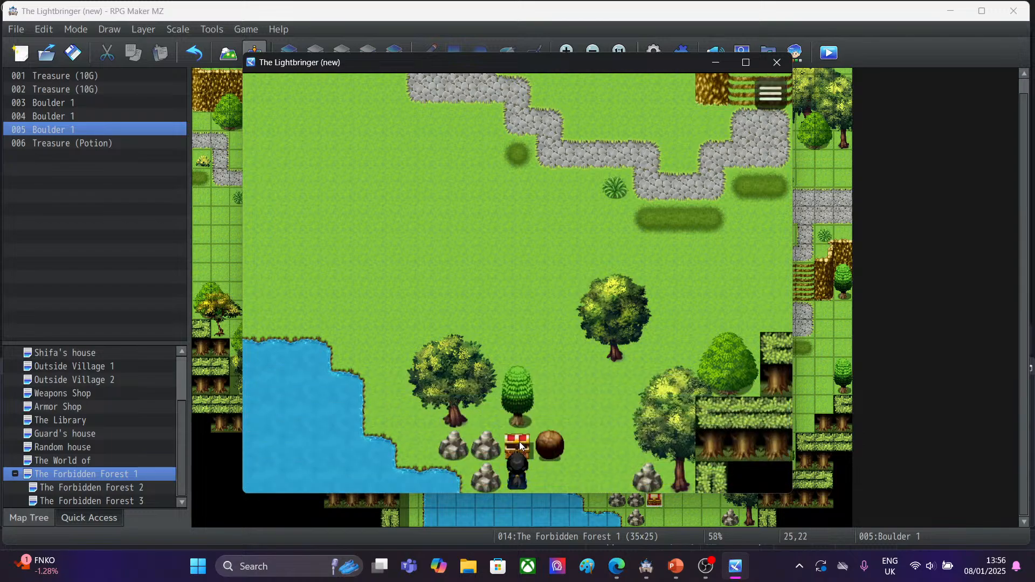
# Retrace the path from below the chest around the boulder's east side up to the ground north of it.
pyautogui.press('Right')
pyautogui.press('Right')
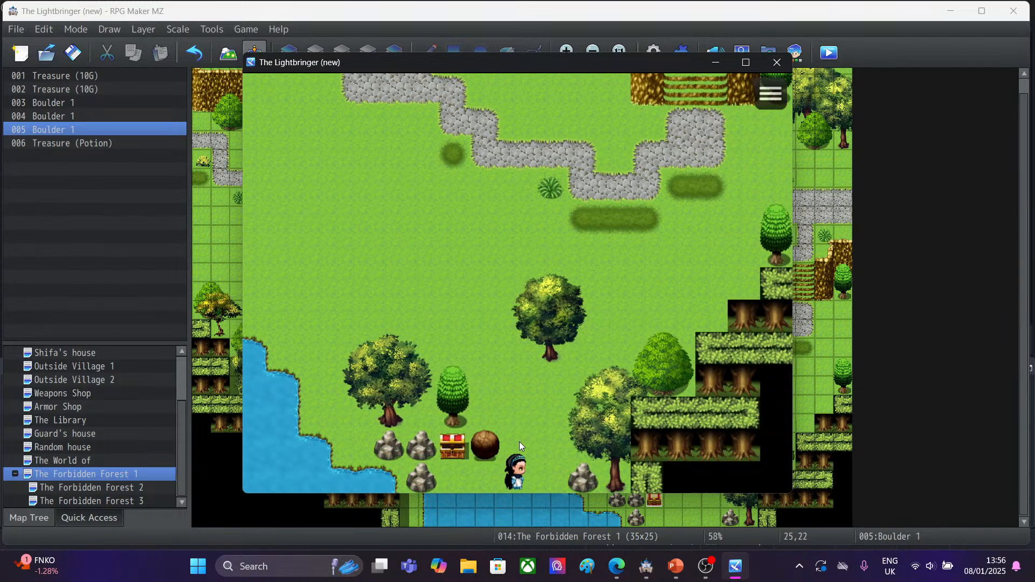
pyautogui.press('Left')
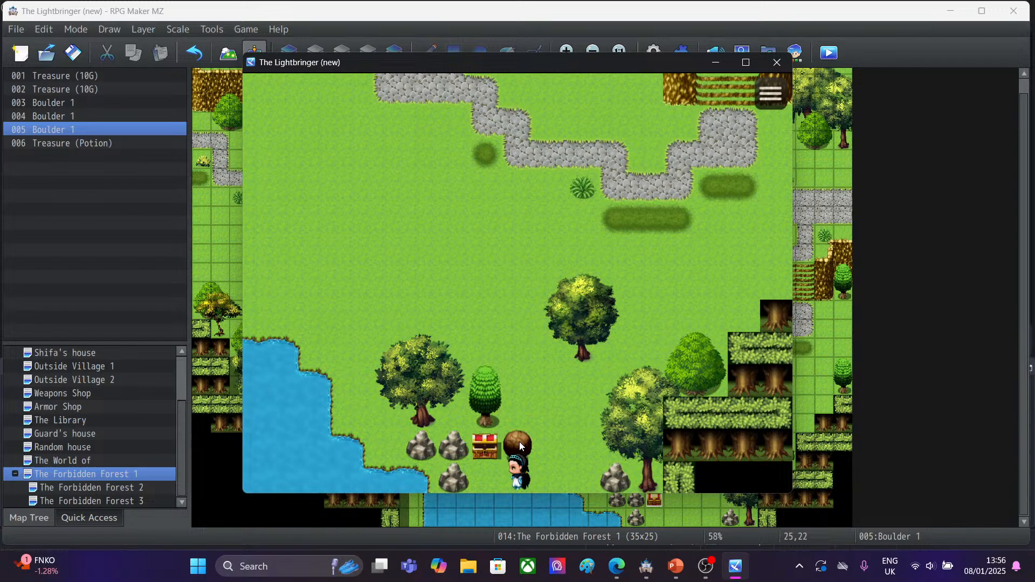
pyautogui.press('Right')
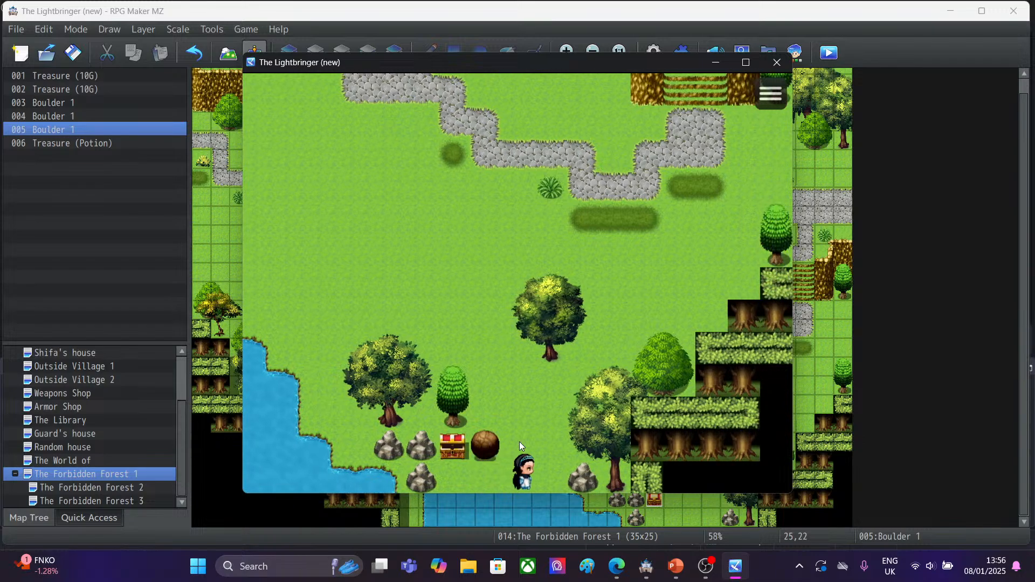
pyautogui.press('Up')
pyautogui.press('Up')
pyautogui.press('Up')
pyautogui.press('Left')
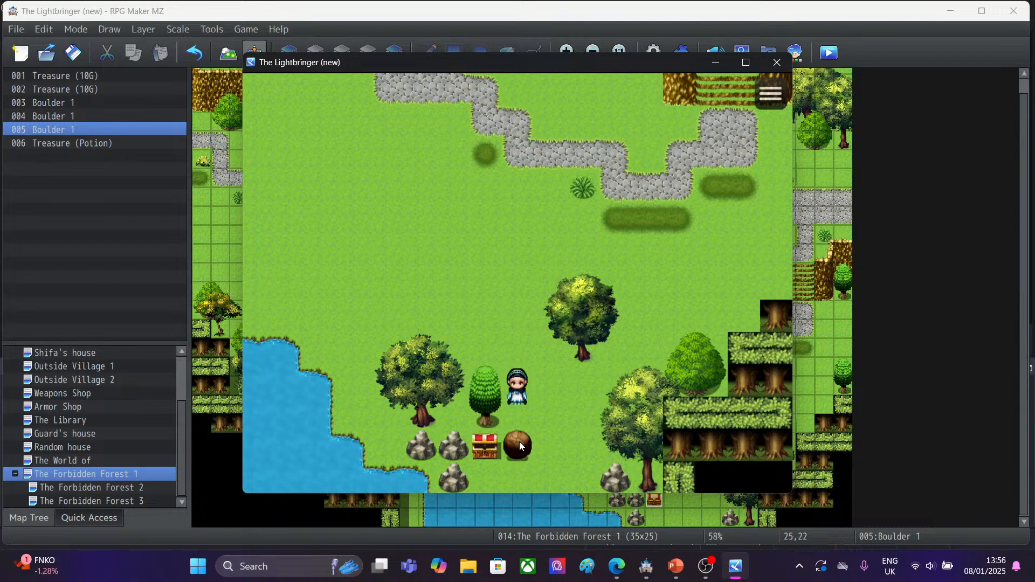
# Test the open ground on the boulder's east side by walking down beside it and back up north.
pyautogui.press('Down')
pyautogui.press('Right')
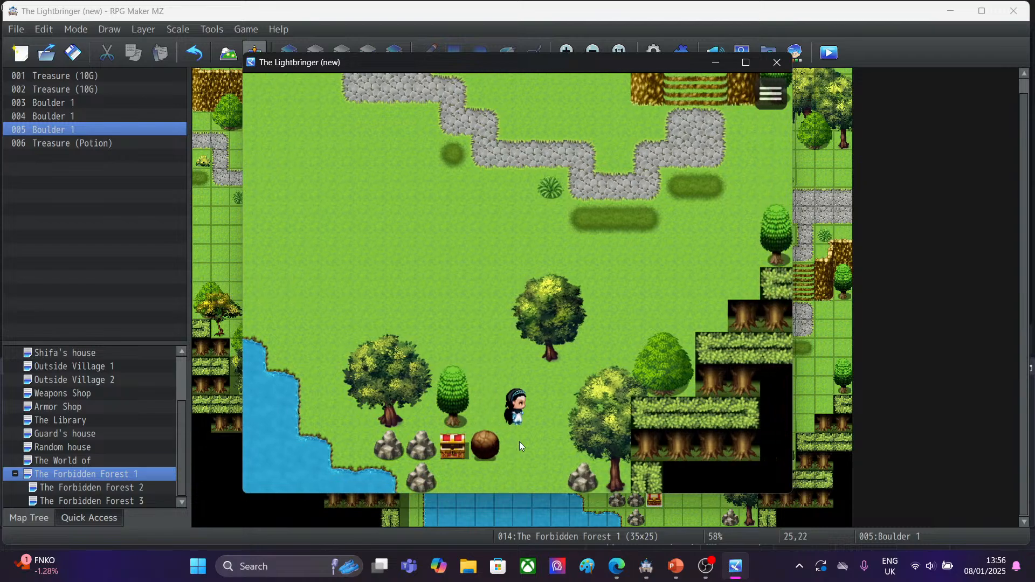
pyautogui.press('Down')
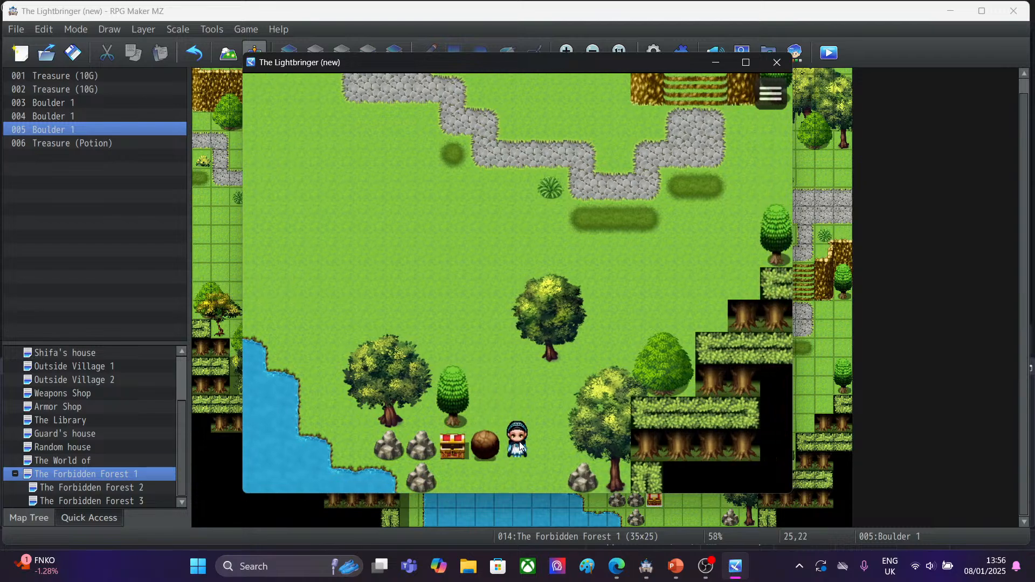
pyautogui.press('Right')
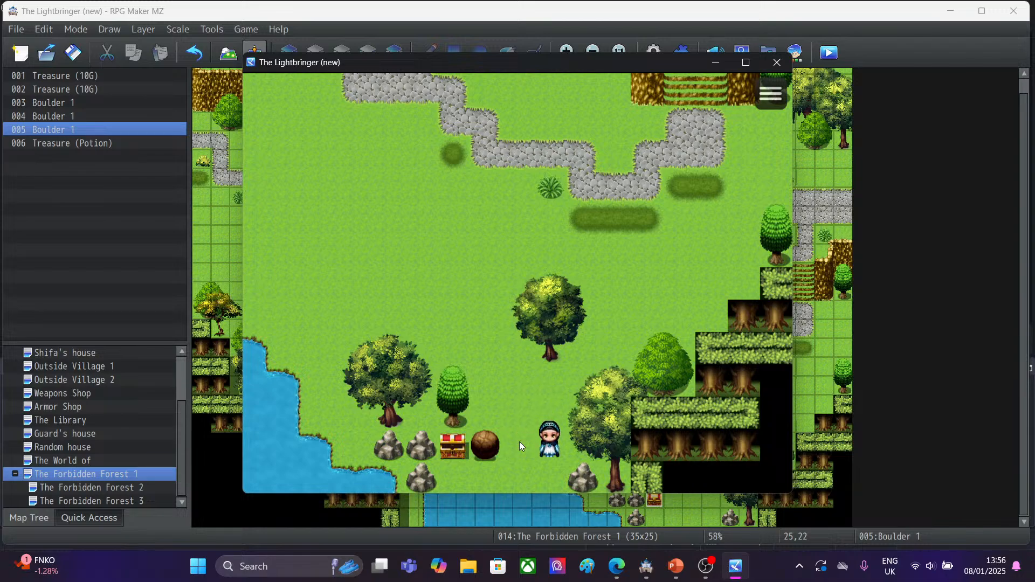
pyautogui.press('Left')
pyautogui.press('Up')
pyautogui.press('Up')
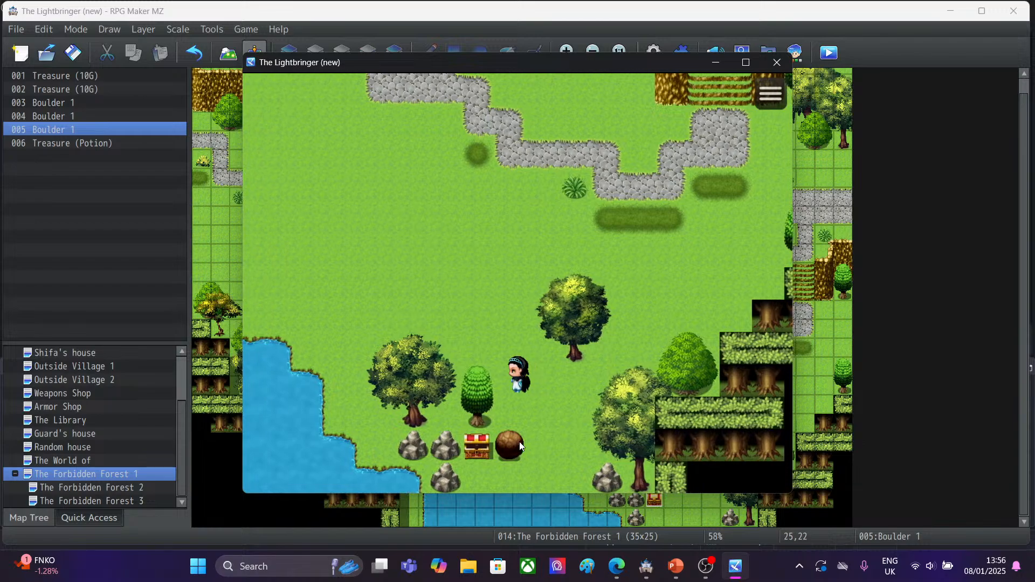
# Check whether the chest can be approached from above by walking over the small round tree directly north of it.
pyautogui.press('Up')
pyautogui.press('Down')
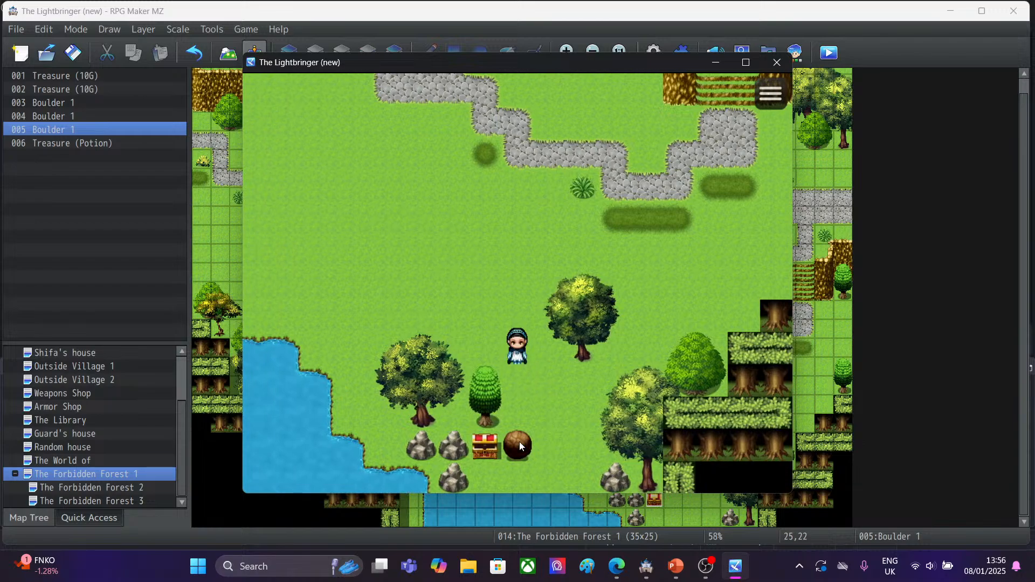
pyautogui.press('Down')
pyautogui.press('Down')
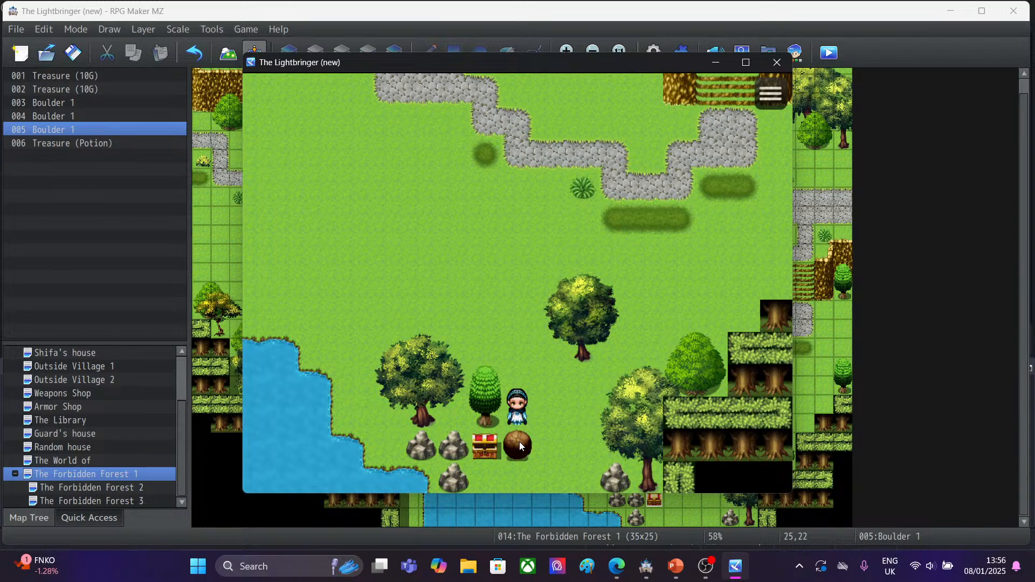
pyautogui.press('Left')
pyautogui.press('Down')
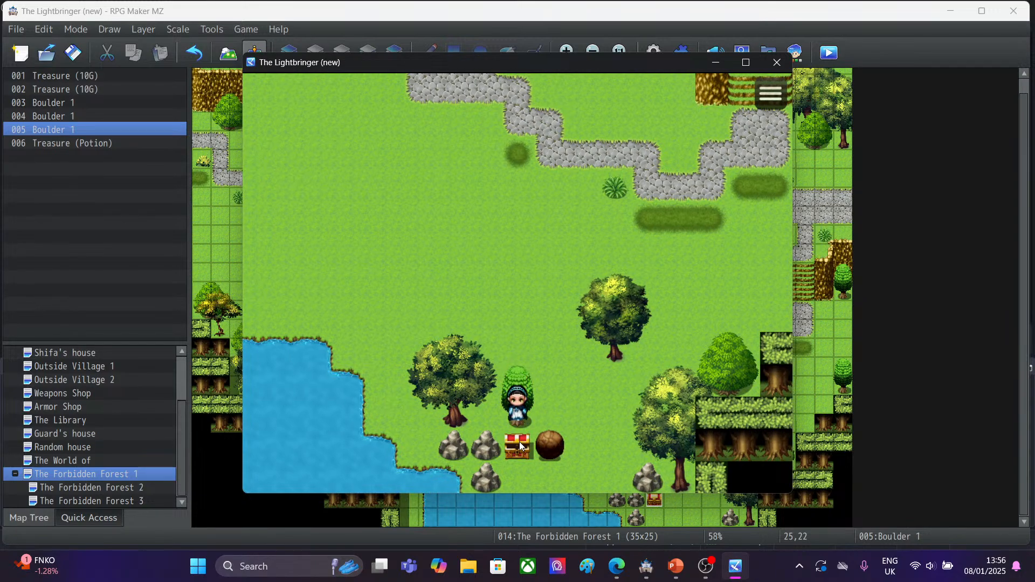
# Walk around the large leafy tree along the lake shore and over the rock tiles to the chest's west side.
pyautogui.press('Up')
pyautogui.press('Up')
pyautogui.press('Left')
pyautogui.press('Down')
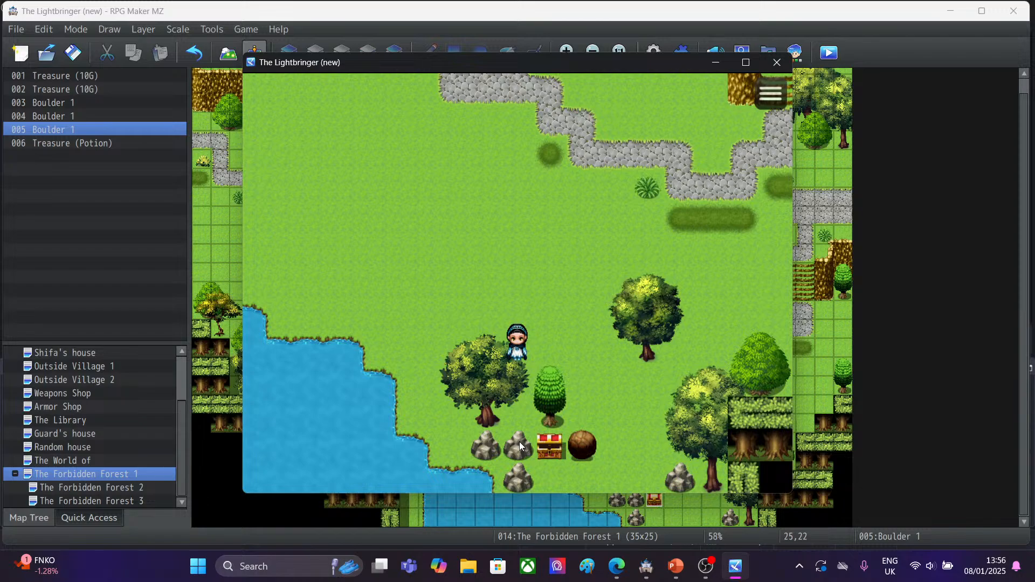
pyautogui.press('Left')
pyautogui.press('Left')
pyautogui.press('Left')
pyautogui.press('Down')
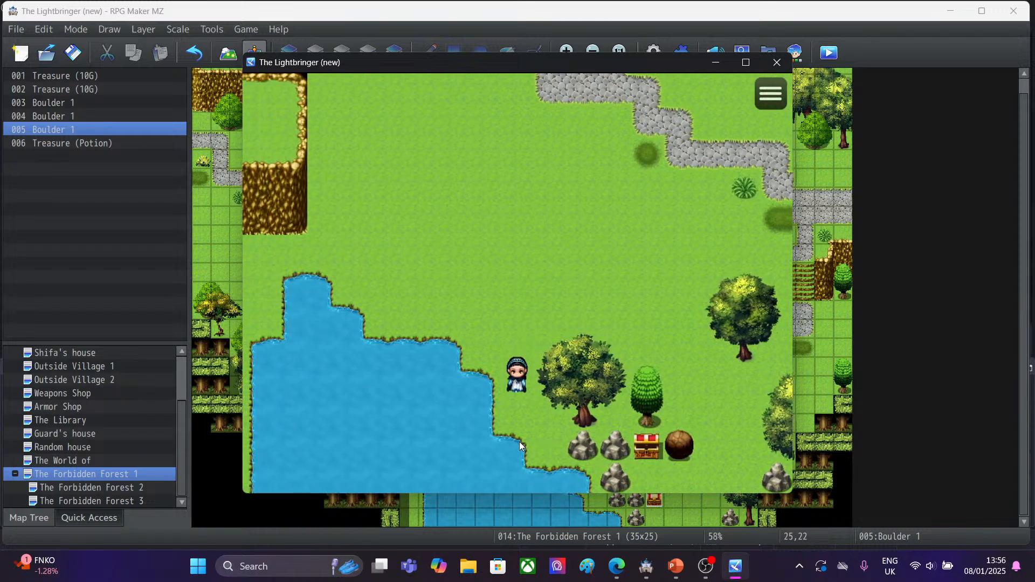
pyautogui.press('Right')
pyautogui.press('Down')
pyautogui.press('Down')
pyautogui.press('Right')
pyautogui.press('Right')
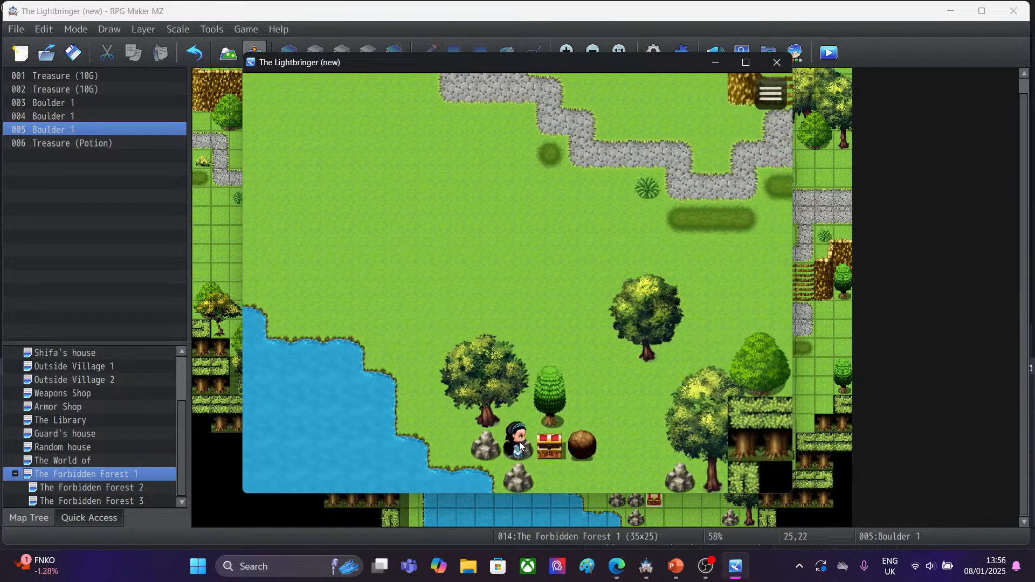
# Test whether the three rock tiles west and southwest of the chest can be walked over from the lake shore.
pyautogui.press('Left')
pyautogui.press('Left')
pyautogui.press('Right')
pyautogui.press('Right')
pyautogui.press('Down')
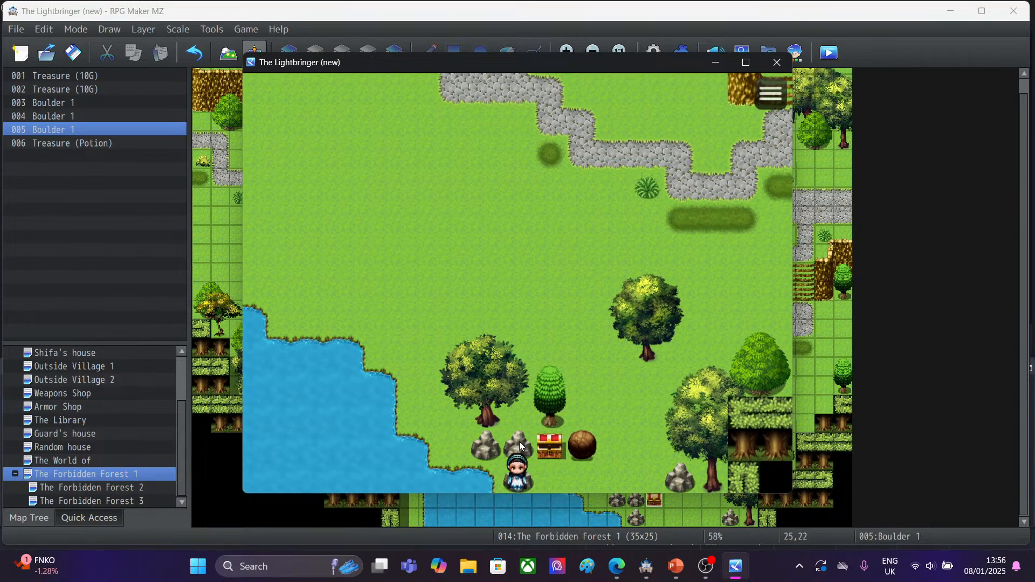
pyautogui.press('Left')
pyautogui.press('Left')
pyautogui.press('Up')
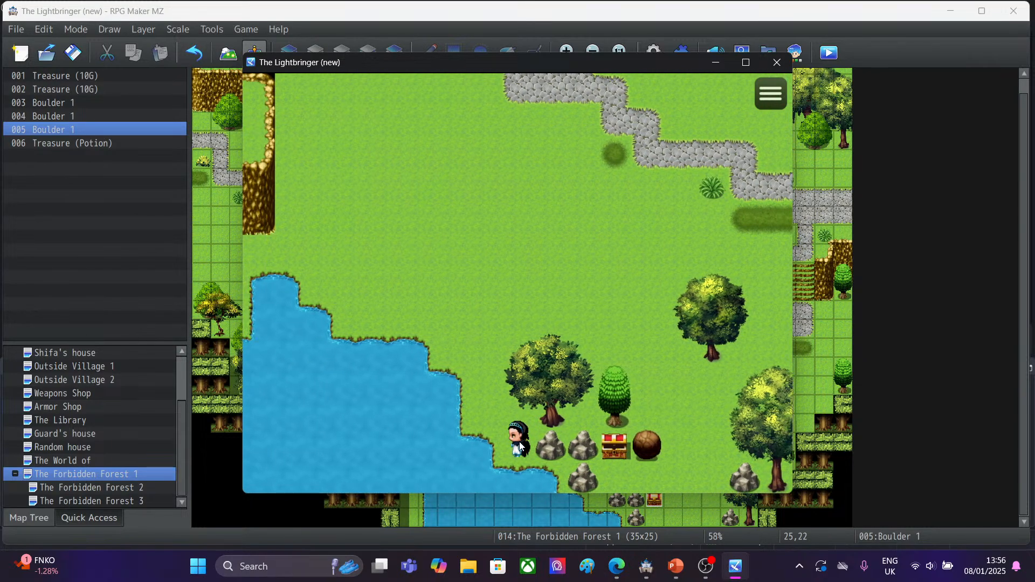
pyautogui.press('Right')
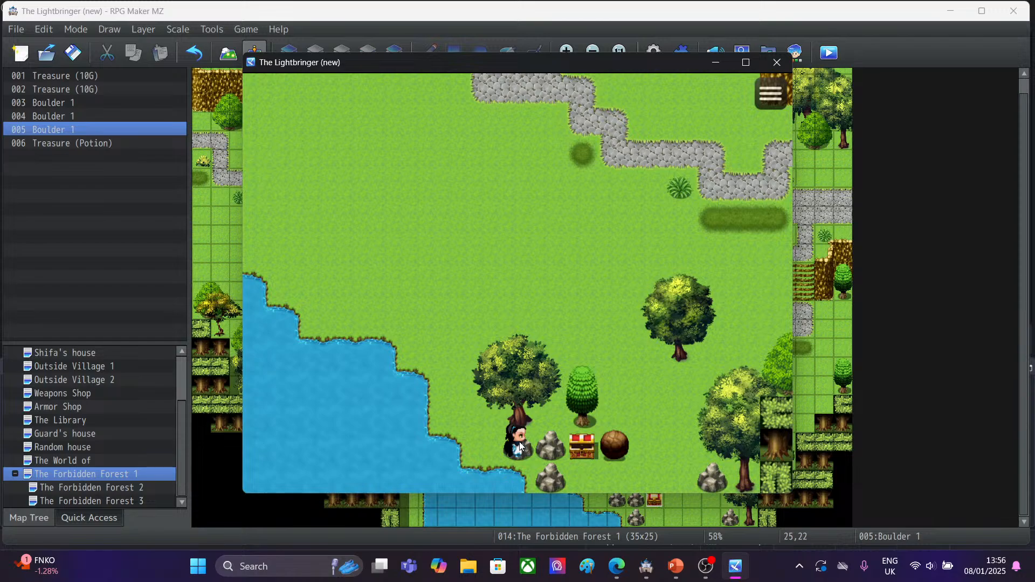
pyautogui.press('Right')
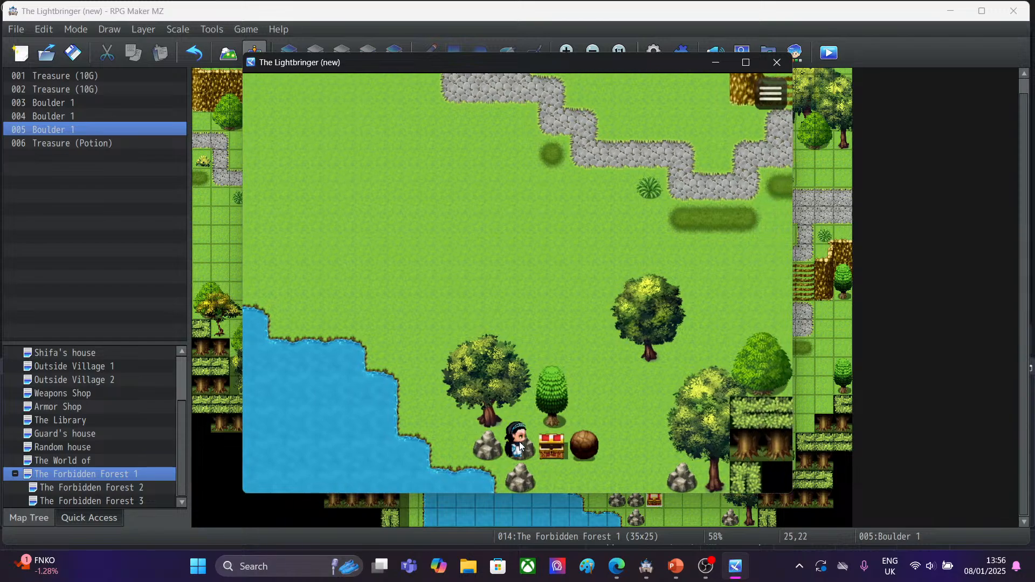
# Cross the rock tile southwest of the chest and walk beneath the chest to the open ground on the east.
pyautogui.press('Down')
pyautogui.press('Right')
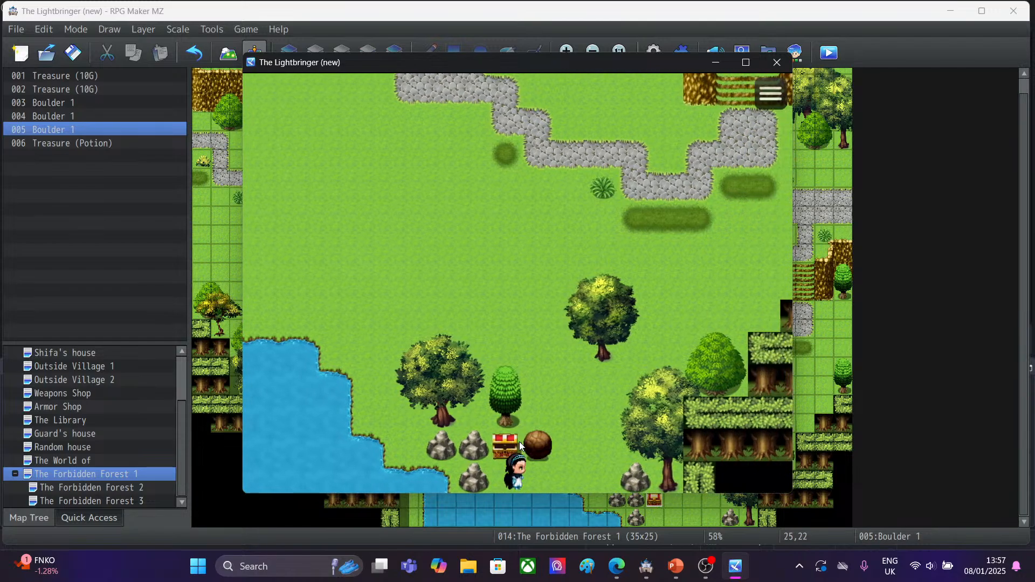
pyautogui.press('Right')
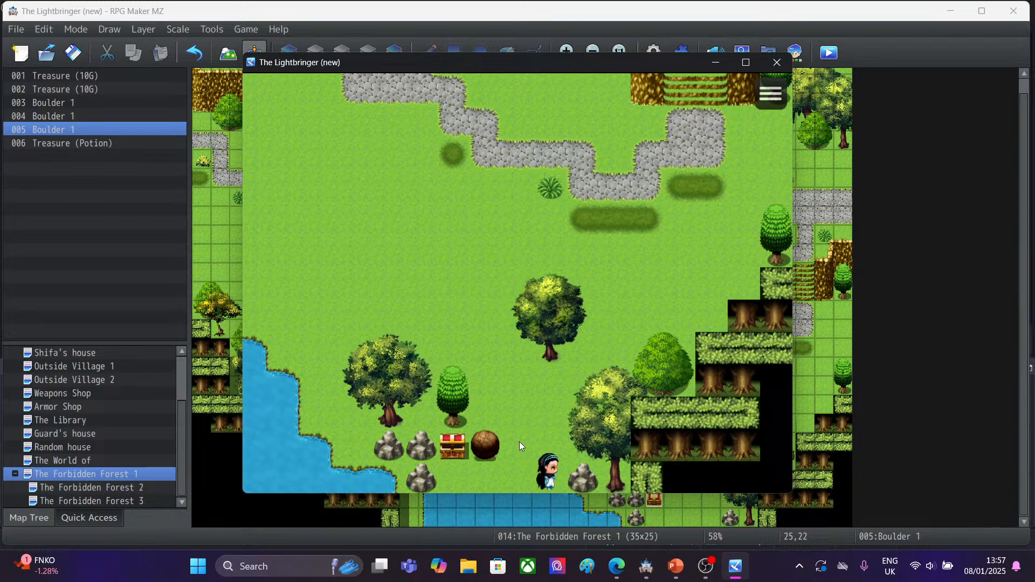
# Walk around to the boulder's north side and push it one tile south, clear of the chest's east side.
pyautogui.press('Up')
pyautogui.press('Up')
pyautogui.press('Left')
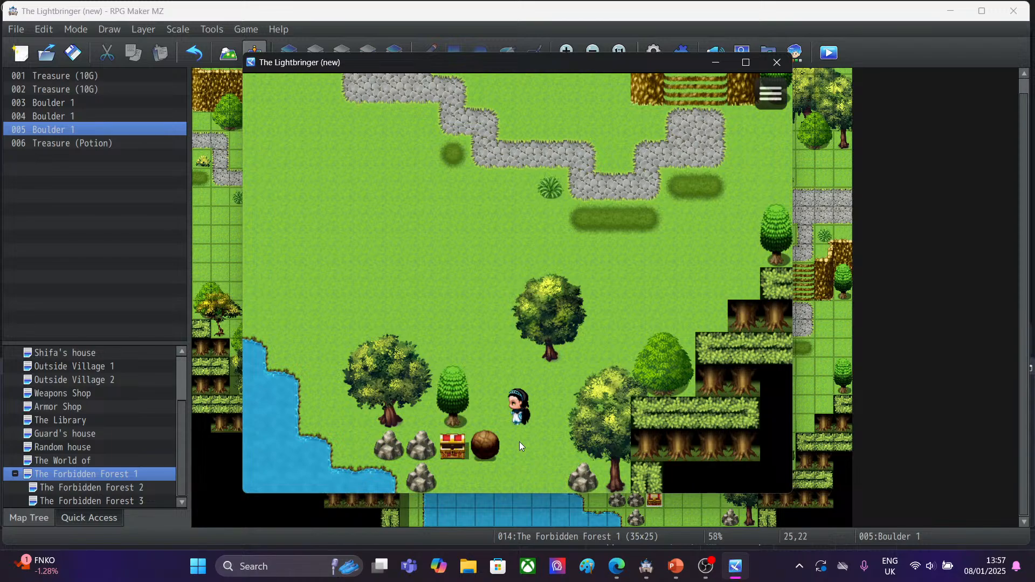
pyautogui.press('Up')
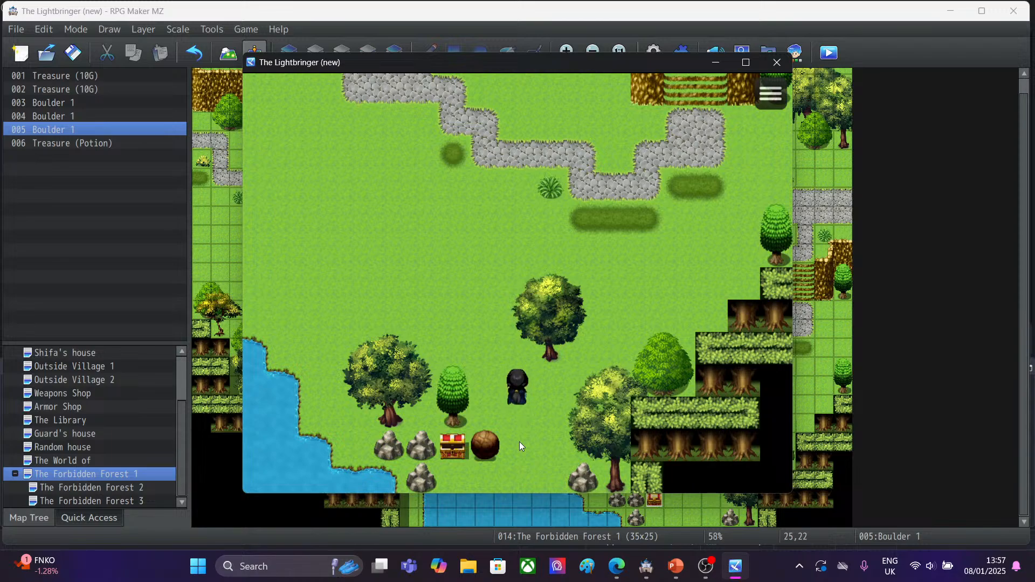
pyautogui.press('Left')
pyautogui.press('Down')
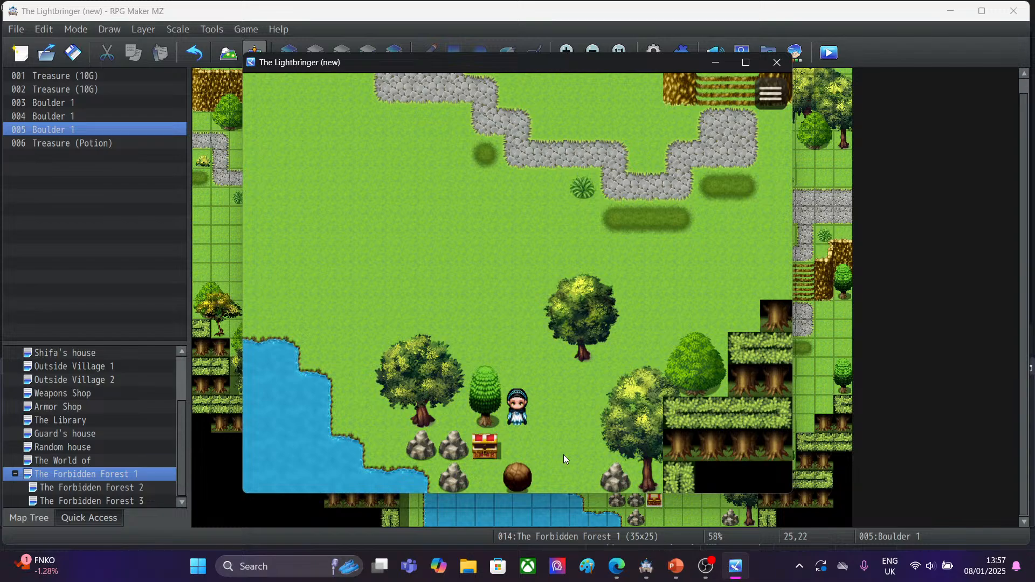
# Walk back north beside the small round tree, cross its upper part and continue onto the grass above it.
pyautogui.press('Up')
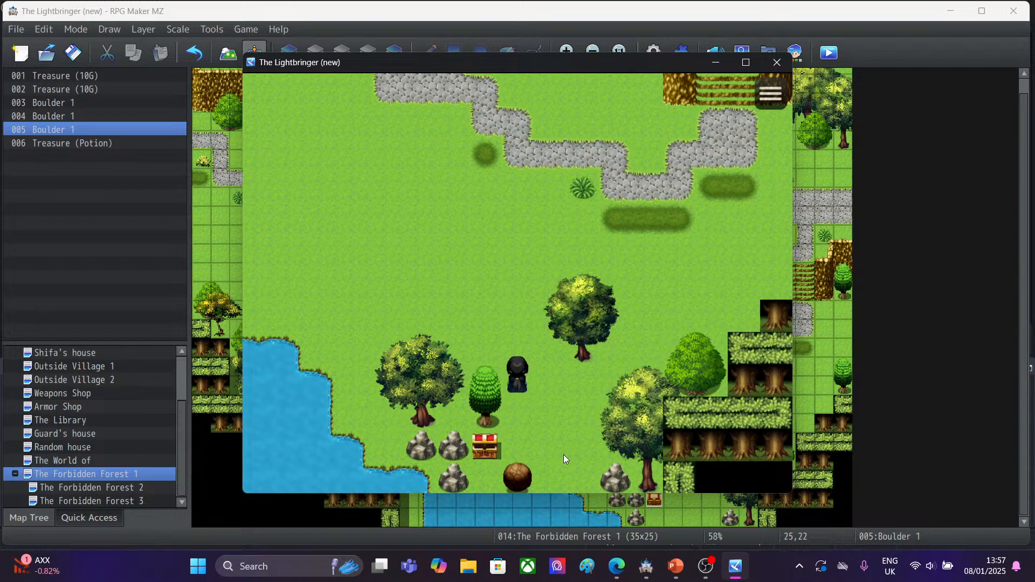
pyautogui.press('Down')
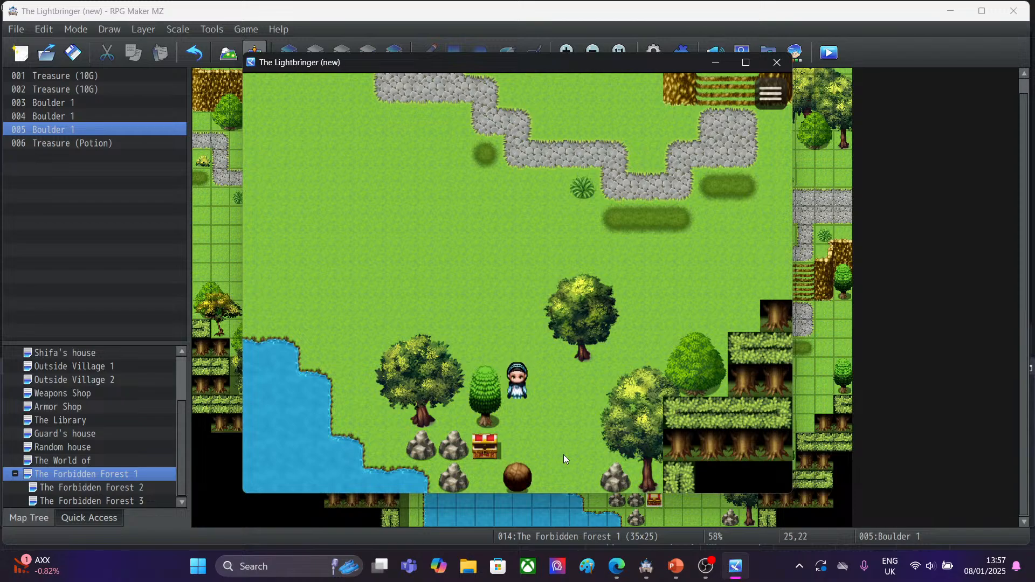
pyautogui.press('Up')
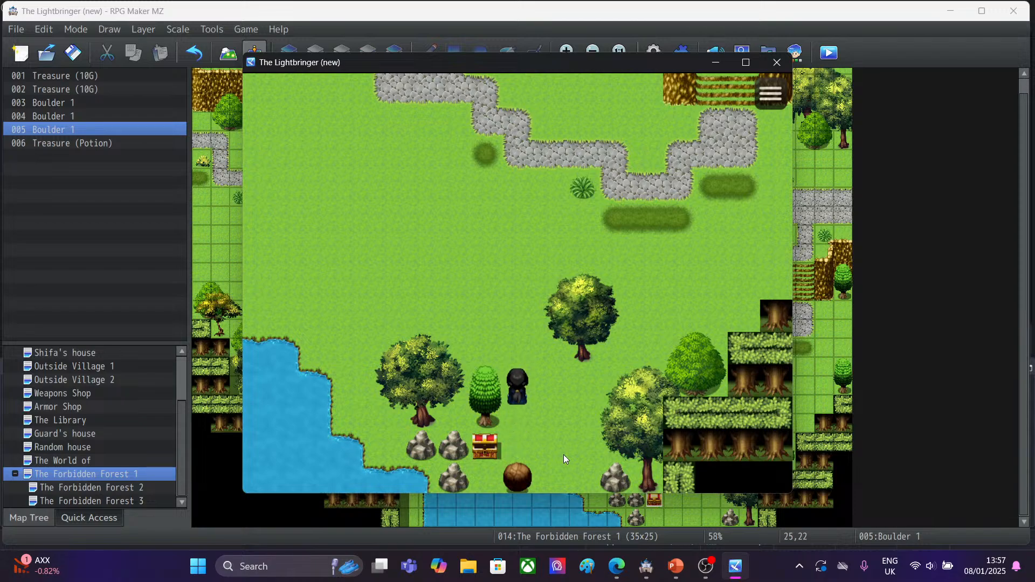
pyautogui.press('Left')
pyautogui.press('Up')
pyautogui.press('Up')
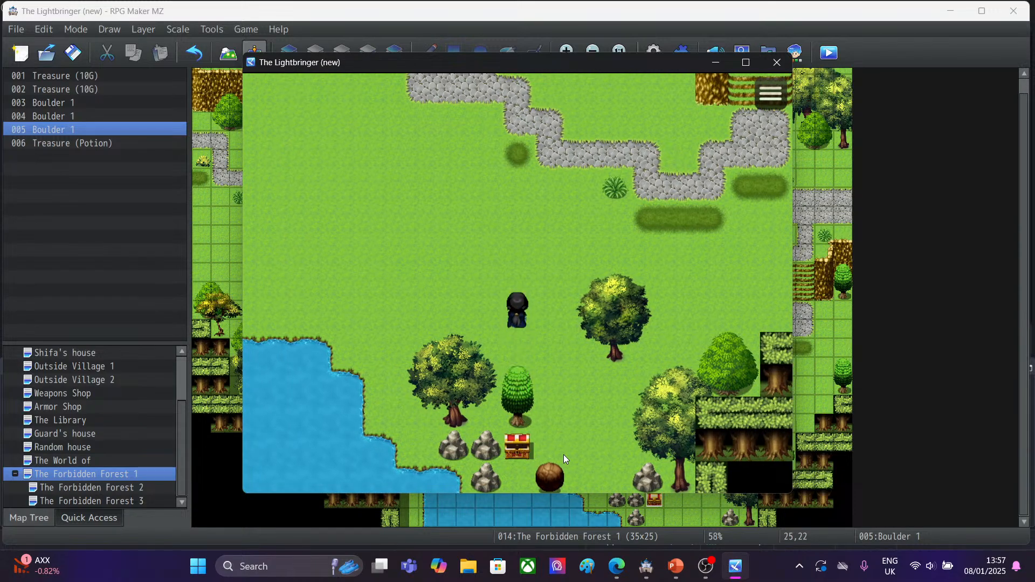
# Walk down past the small round tree and approach the moved boulder from its east side.
pyautogui.press('Right')
pyautogui.press('Down')
pyautogui.press('Right')
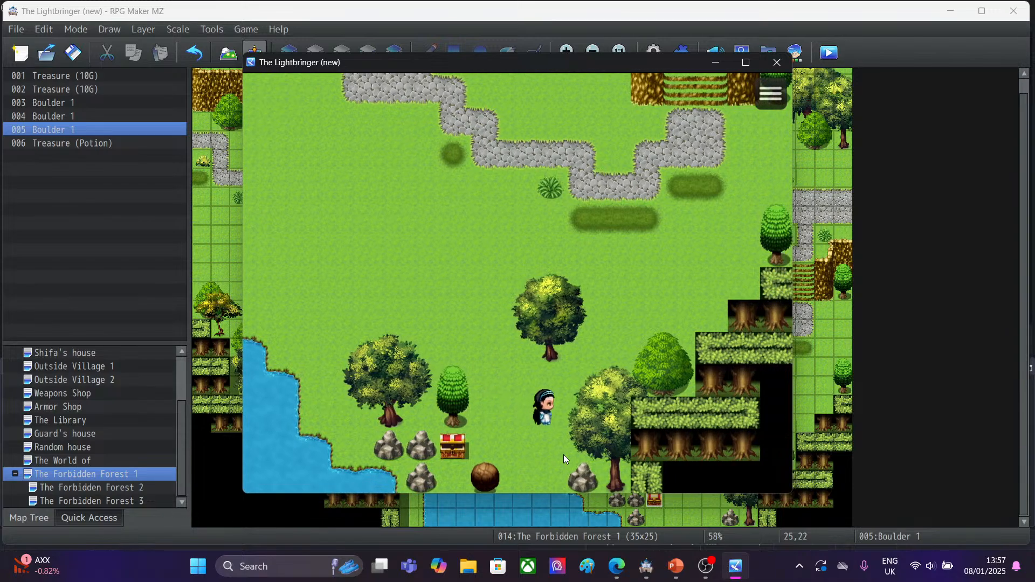
pyautogui.press('Down')
pyautogui.press('Down')
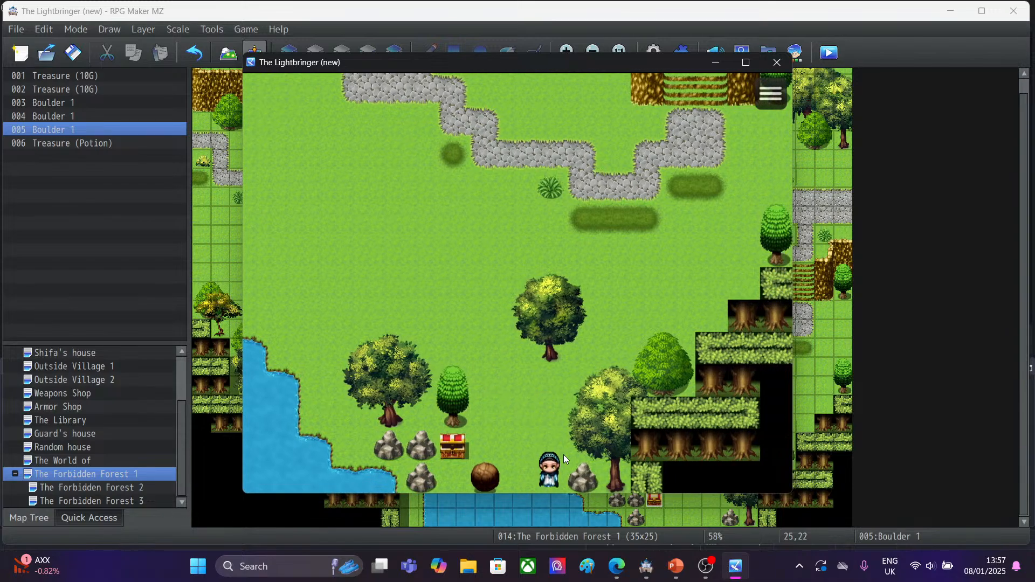
pyautogui.press('Left')
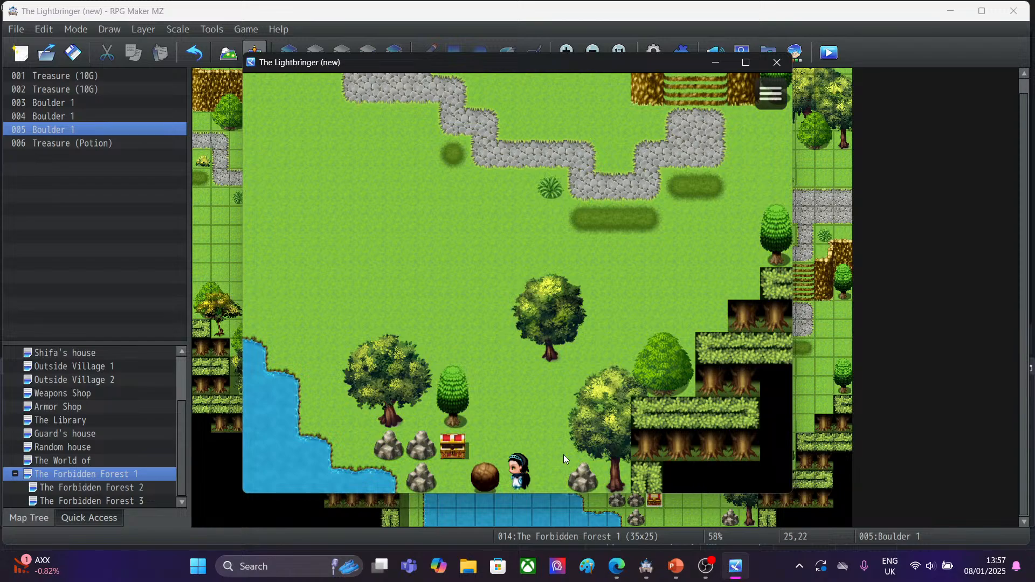
# Walk north from the boulder past the small round tree and west to the lake side of the large leafy tree.
pyautogui.press('Up')
pyautogui.press('Left')
pyautogui.press('Up')
pyautogui.press('Up')
pyautogui.press('Up')
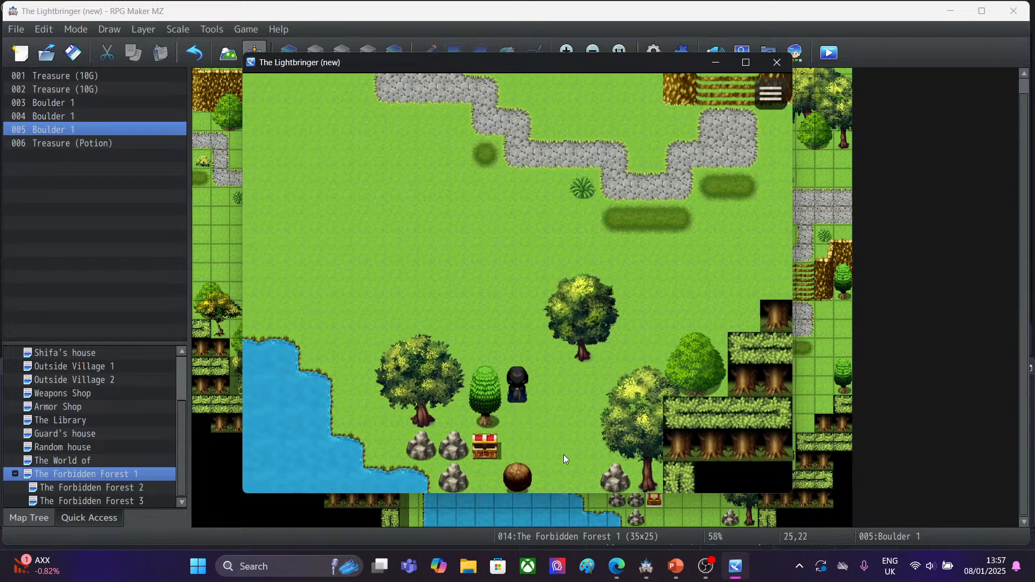
pyautogui.press('Left')
pyautogui.press('Left')
pyautogui.press('Left')
pyautogui.press('Left')
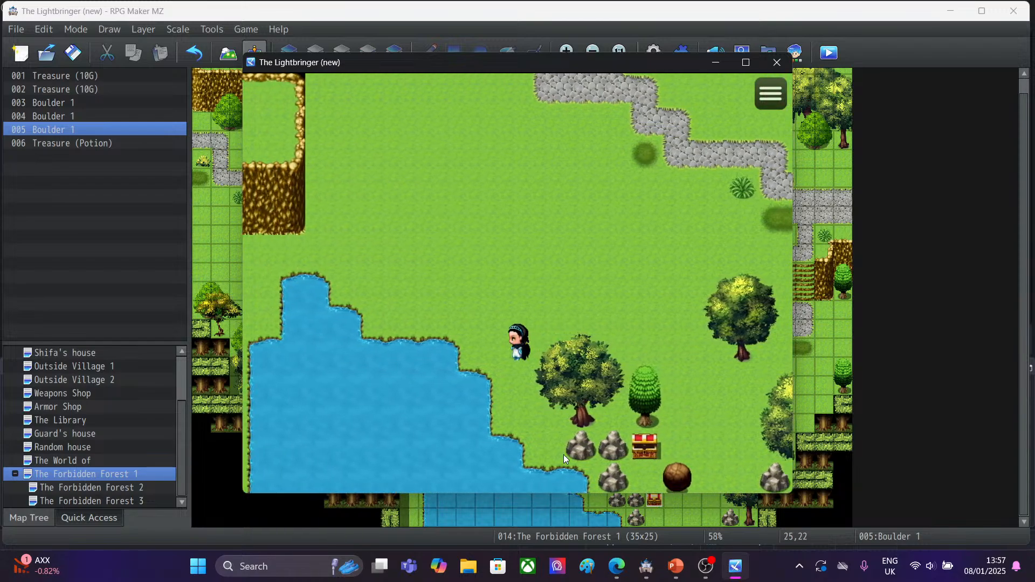
# Test the rock tile below the large leafy tree by stepping onto it from the lake shore, and return north through the tree.
pyautogui.press('Down')
pyautogui.press('Down')
pyautogui.press('Left')
pyautogui.press('Right')
pyautogui.press('Right')
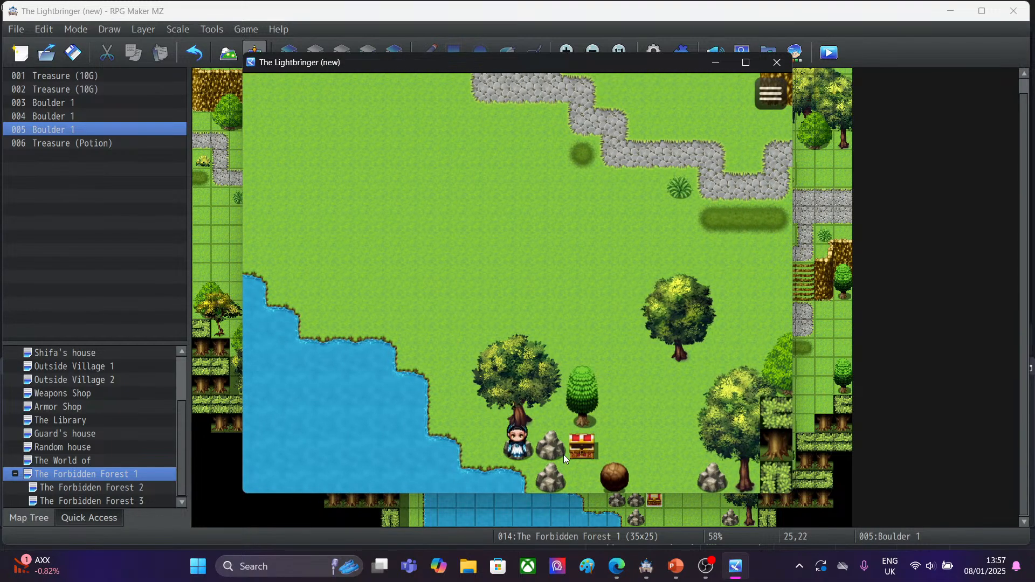
pyautogui.press('Up')
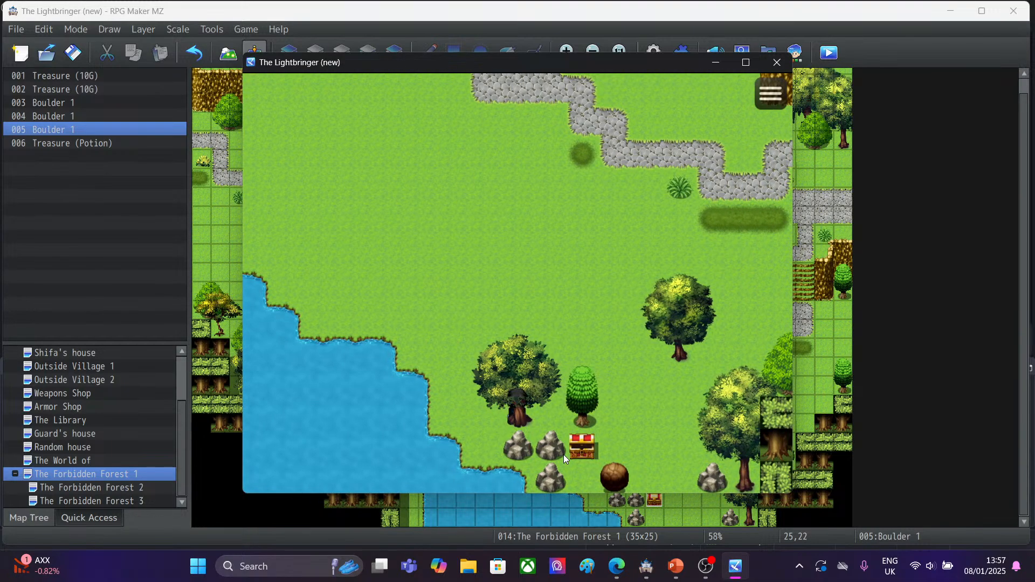
pyautogui.press('Left')
pyautogui.press('Up')
pyautogui.press('Up')
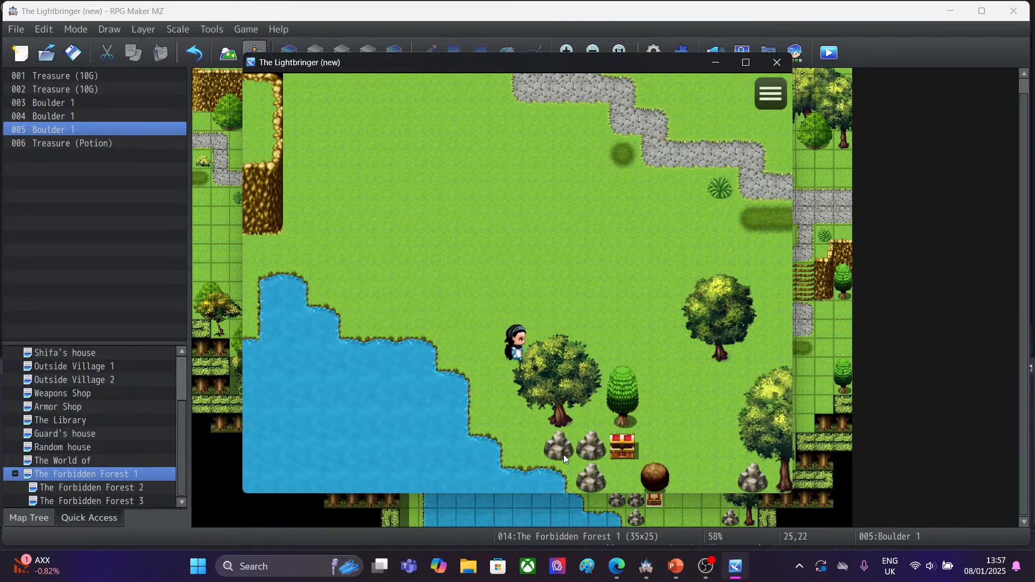
# Walk east above the large leafy tree, over the small round tree and down to the open ground north of the boulder.
pyautogui.press('Right')
pyautogui.press('Right')
pyautogui.press('Right')
pyautogui.press('Right')
pyautogui.press('Down')
pyautogui.press('Left')
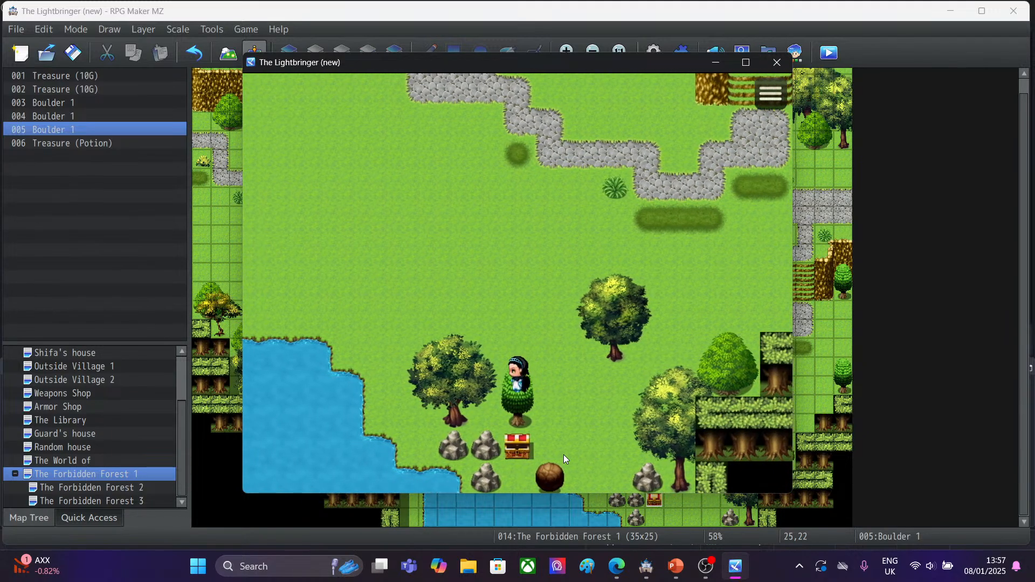
pyautogui.press('Down')
pyautogui.press('Right')
pyautogui.press('Right')
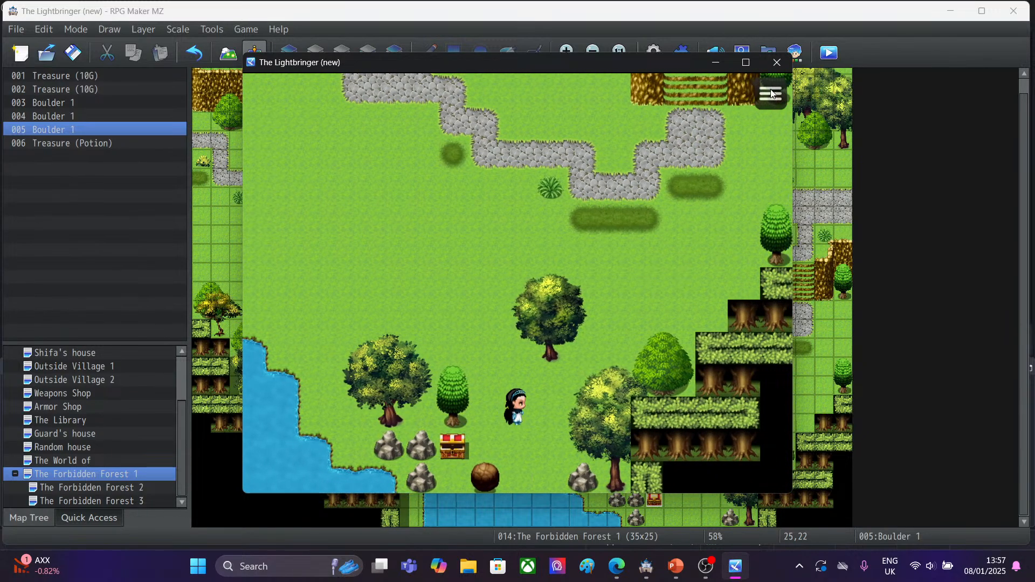
# End the playtest and look through the Outside tileset's page A tiles and its source images for the rock tile.
pyautogui.click(777, 62)
pyautogui.click(618, 501)
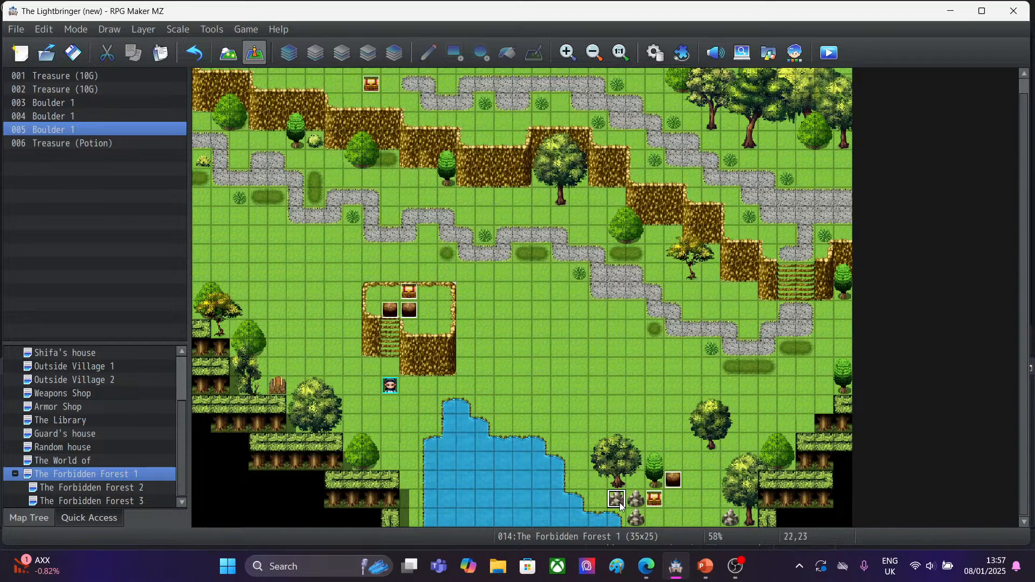
pyautogui.click(657, 54)
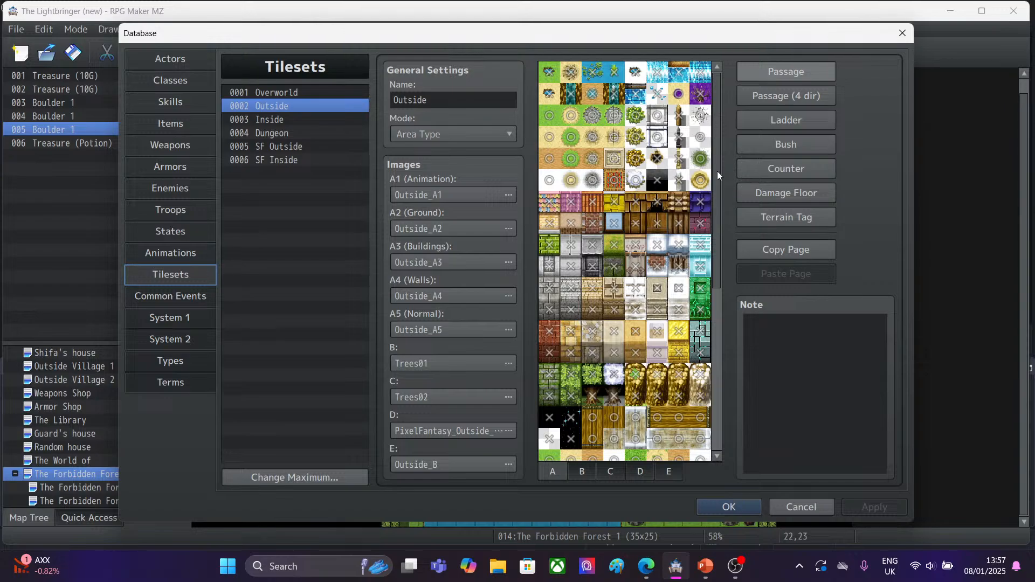
pyautogui.moveTo(717, 170); pyautogui.dragTo(726, 350)
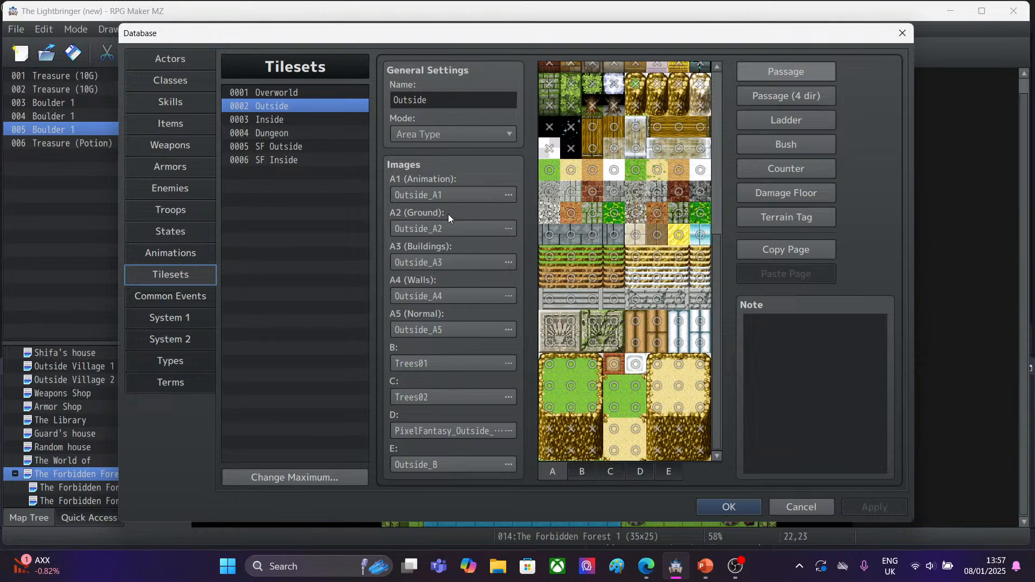
pyautogui.click(435, 226)
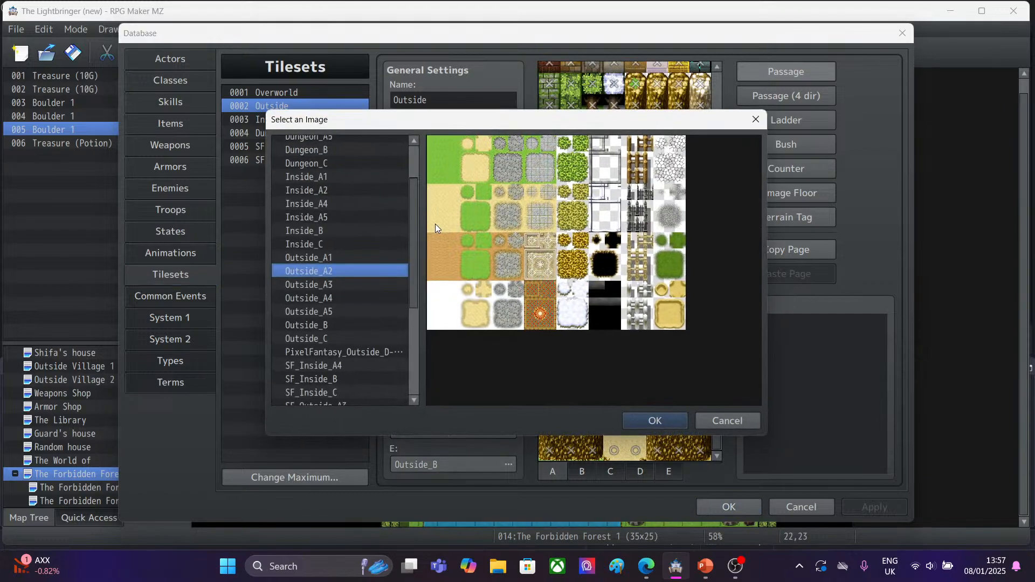
pyautogui.click(717, 422)
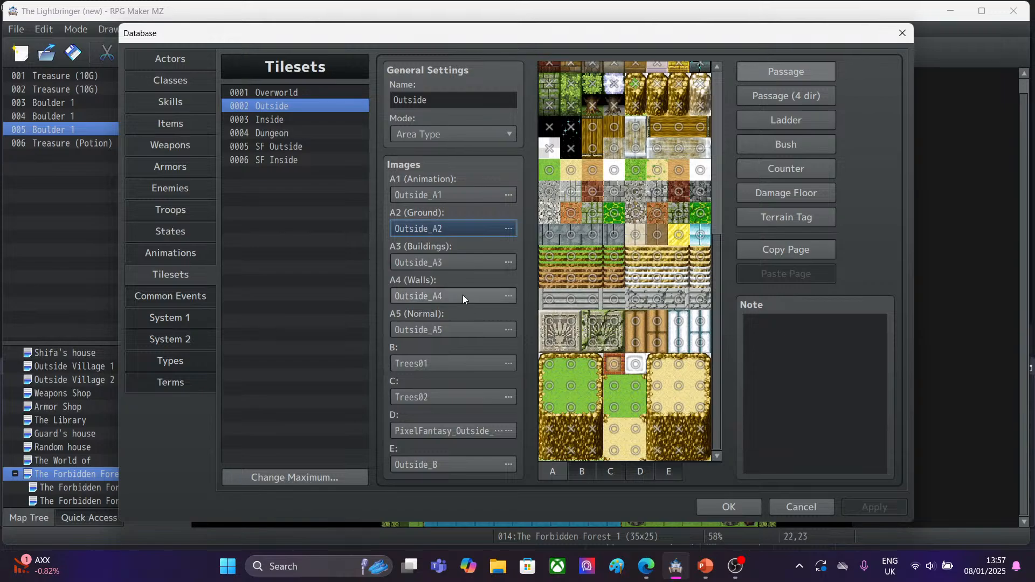
pyautogui.moveTo(717, 409); pyautogui.dragTo(727, 234)
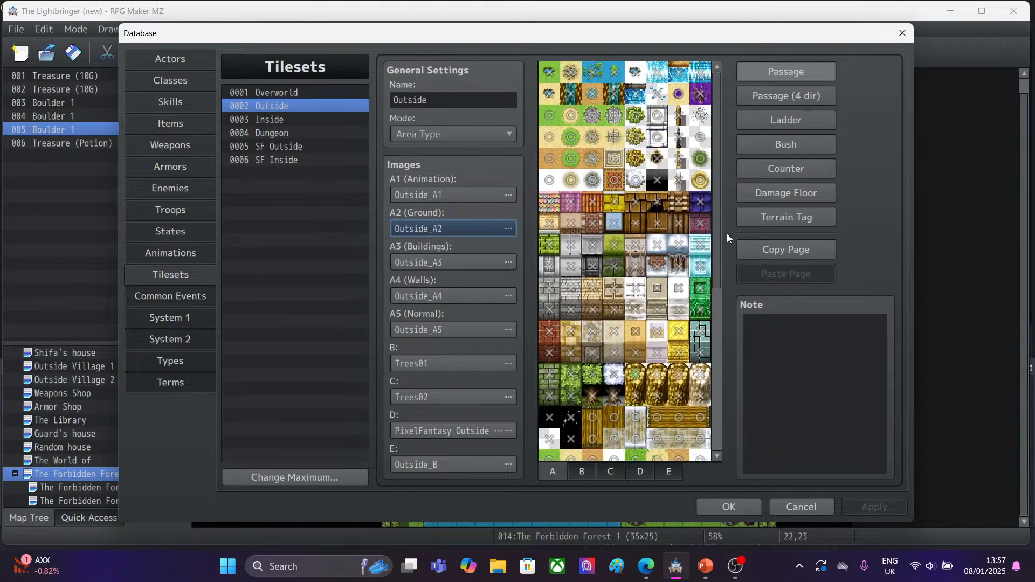
pyautogui.click(452, 255)
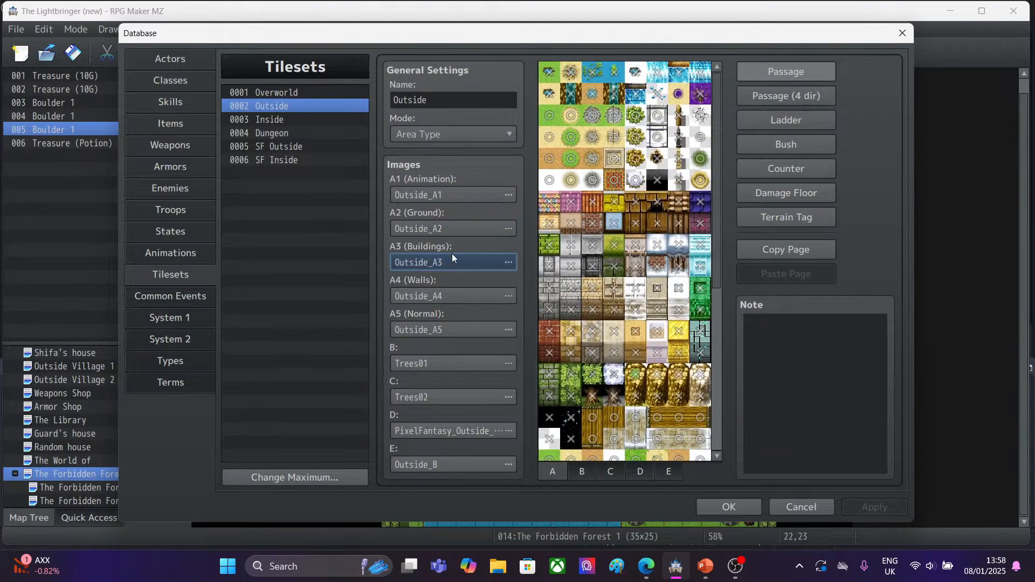
pyautogui.click(764, 119)
pyautogui.click(423, 193)
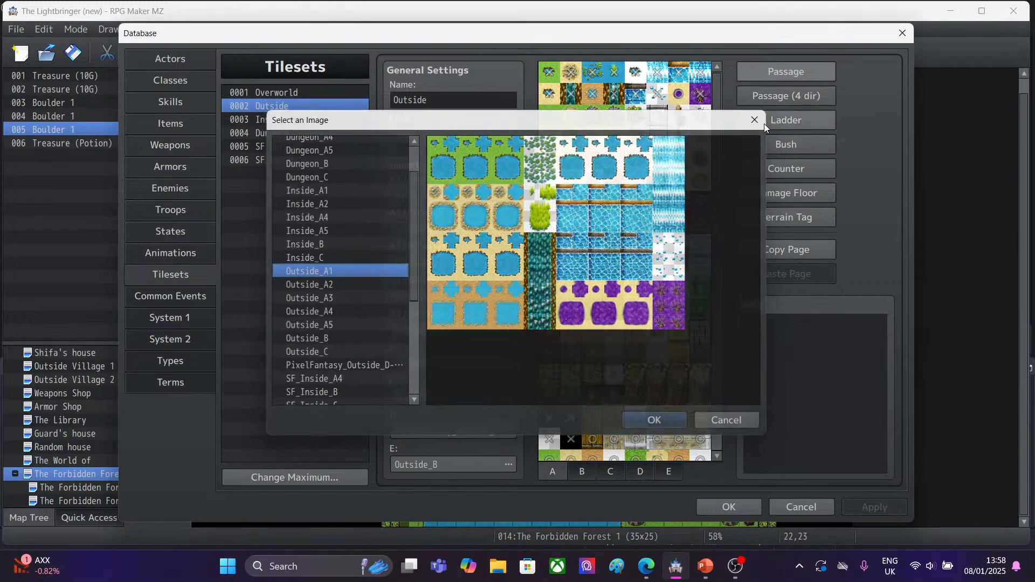
pyautogui.click(765, 123)
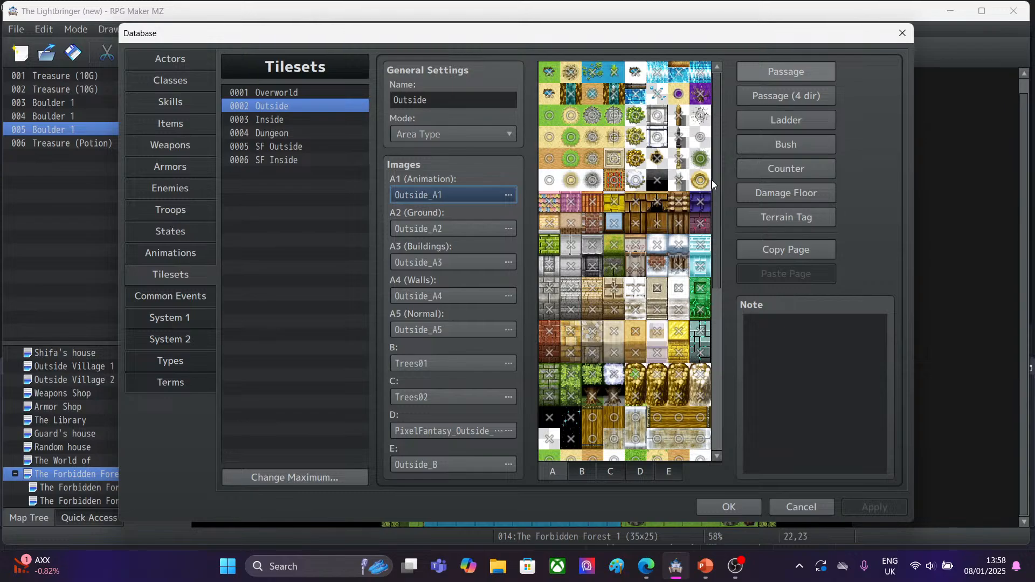
pyautogui.moveTo(717, 189); pyautogui.dragTo(727, 374)
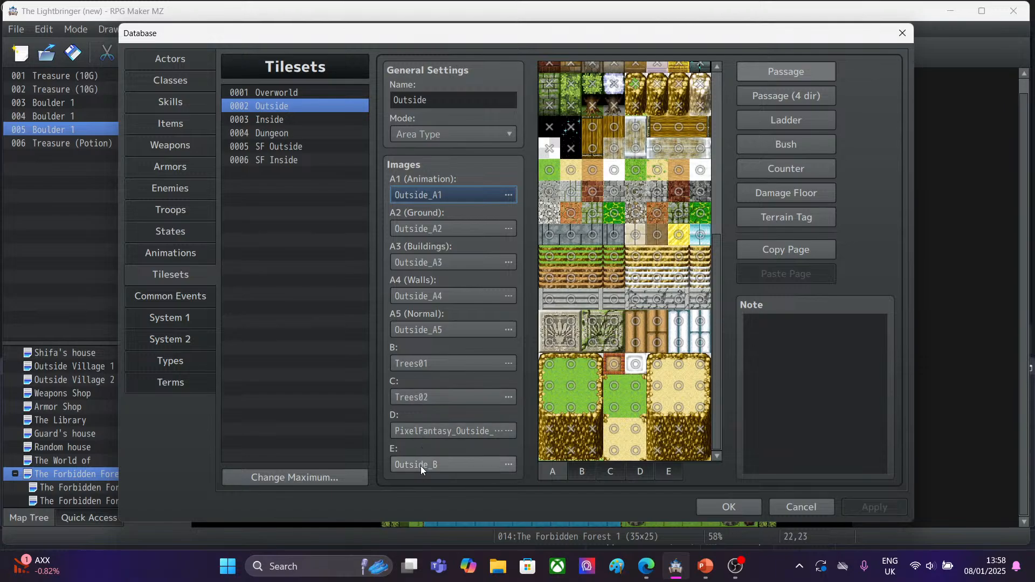
# Make the grey rock tile on page E of the Outside tileset impassable and save the database changes.
pyautogui.click(582, 471)
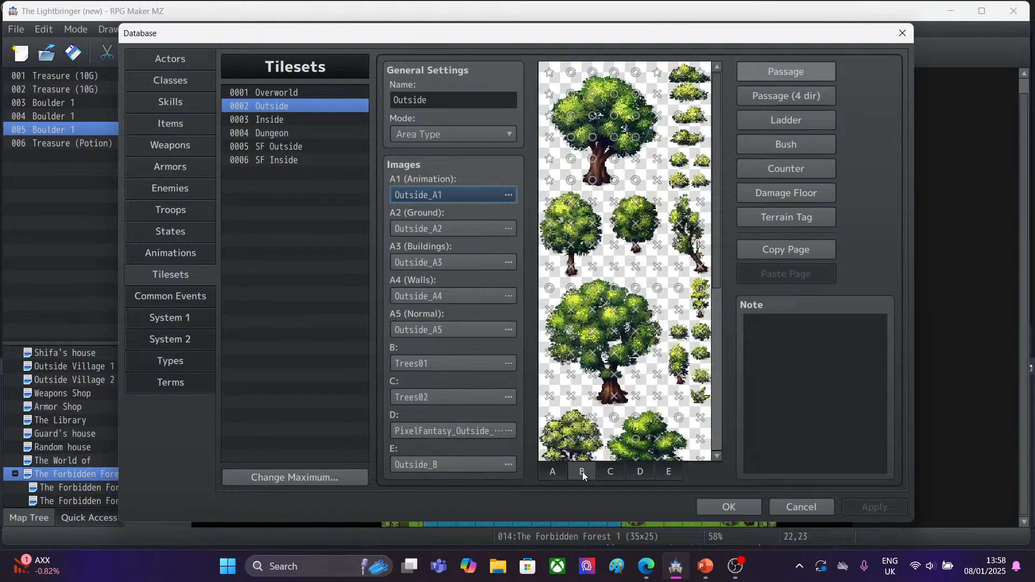
pyautogui.click(613, 475)
pyautogui.click(636, 475)
pyautogui.click(659, 473)
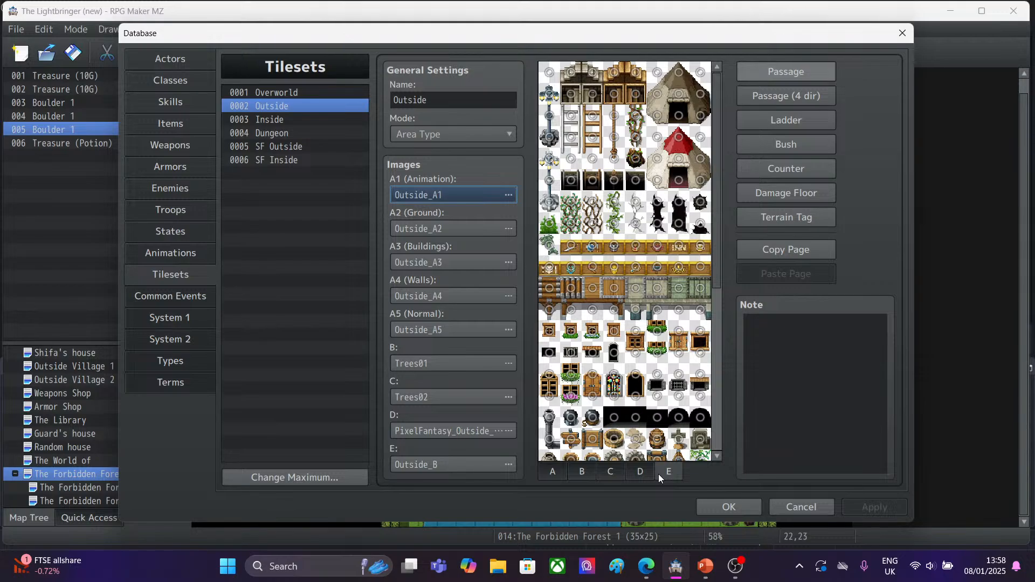
pyautogui.moveTo(716, 270); pyautogui.dragTo(734, 370)
pyautogui.click(701, 305)
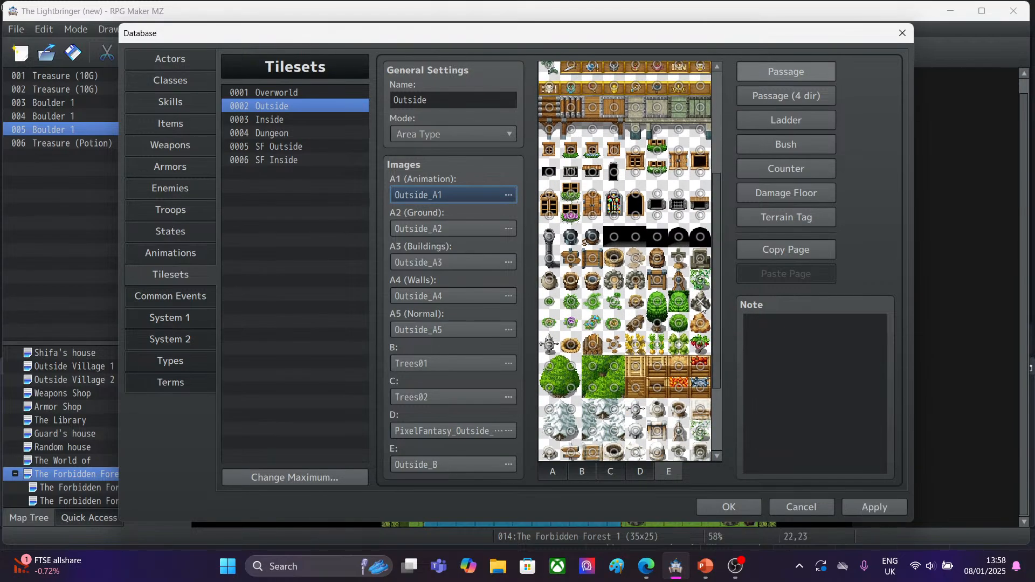
pyautogui.click(870, 508)
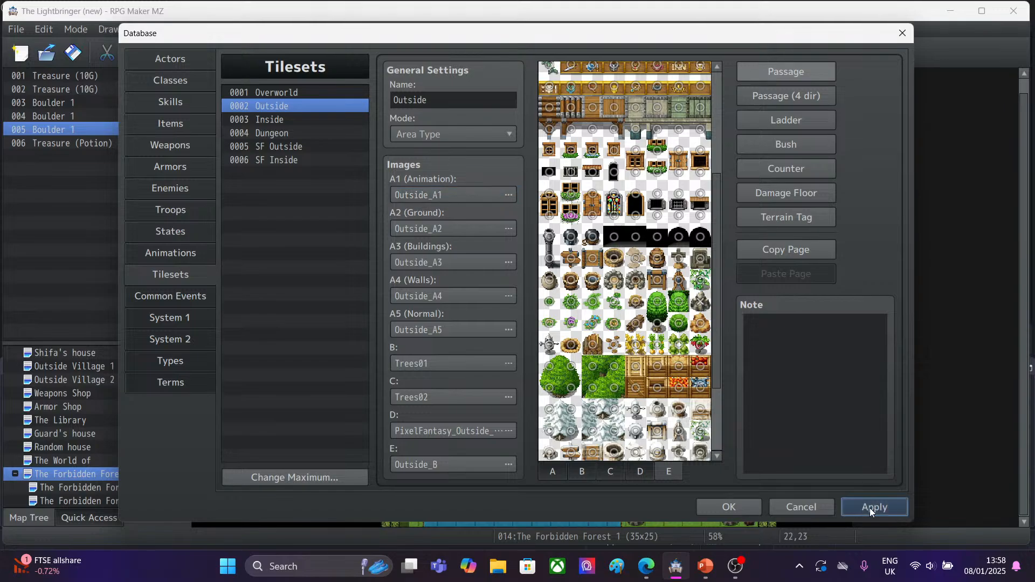
pyautogui.click(714, 510)
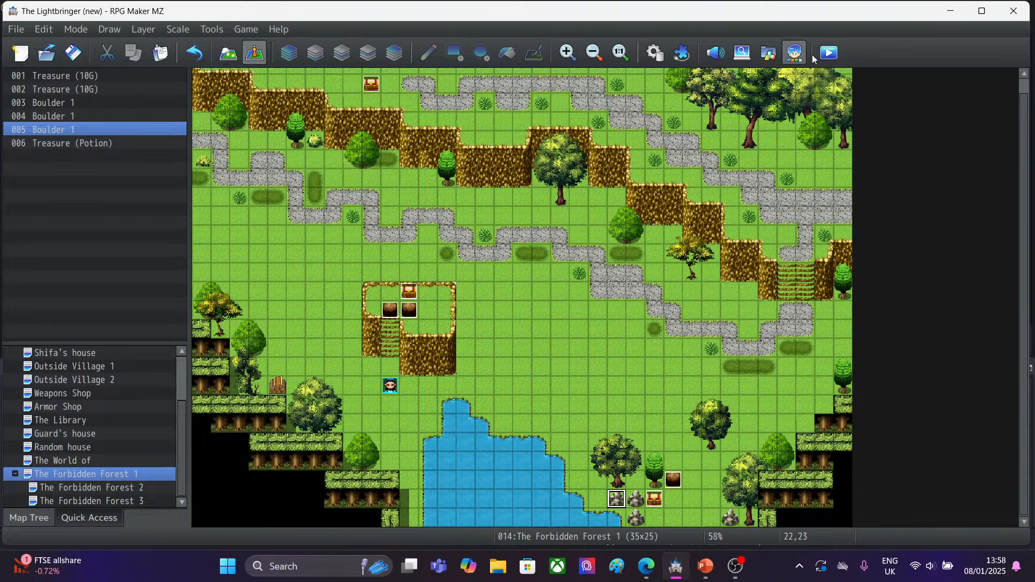
# Start a new playtest and walk southeast past the lake towards the large leafy tree.
pyautogui.click(828, 51)
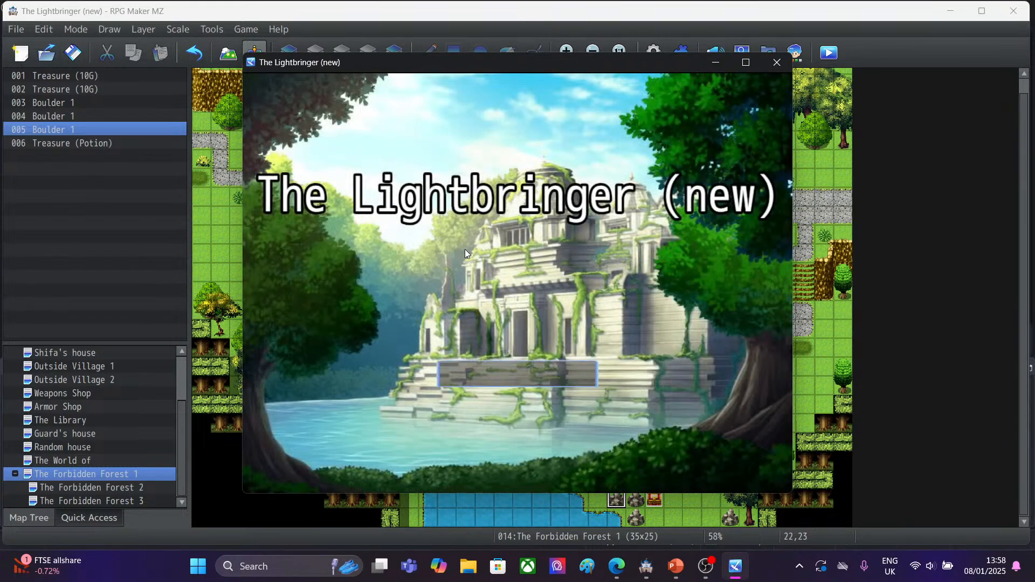
pyautogui.click(522, 355)
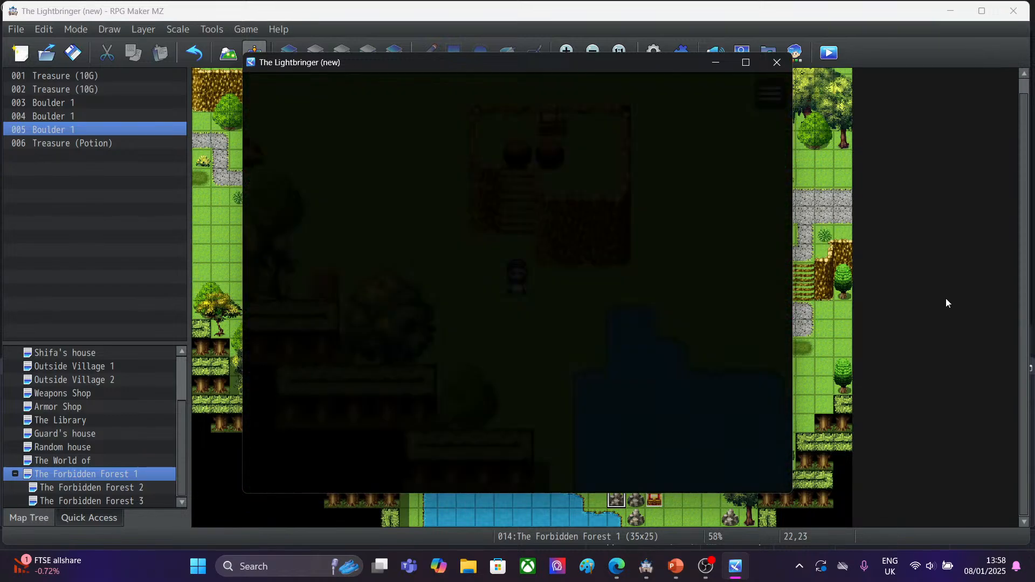
pyautogui.press('Right')
pyautogui.press('Down')
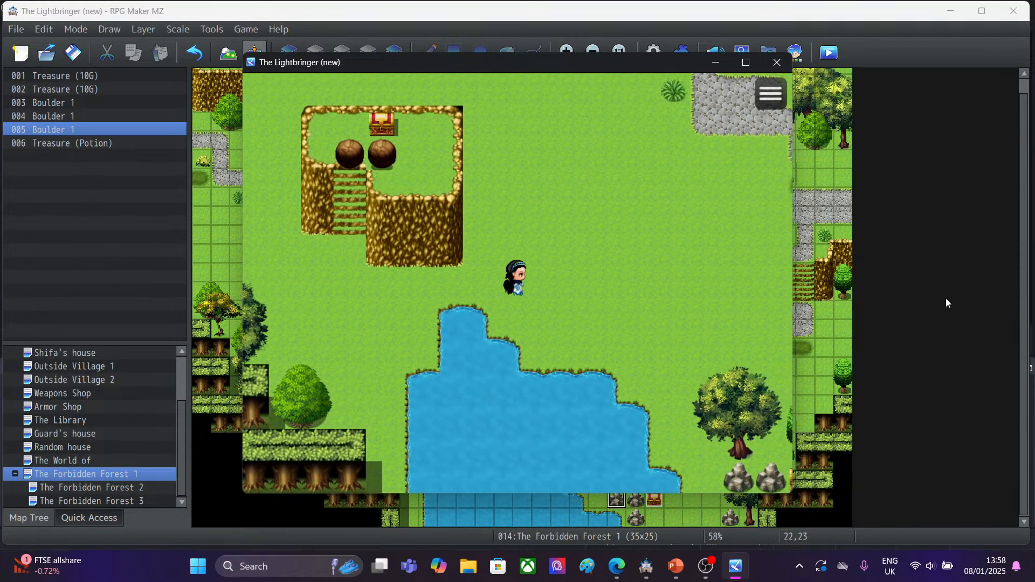
pyautogui.press('Right')
pyautogui.press('Down')
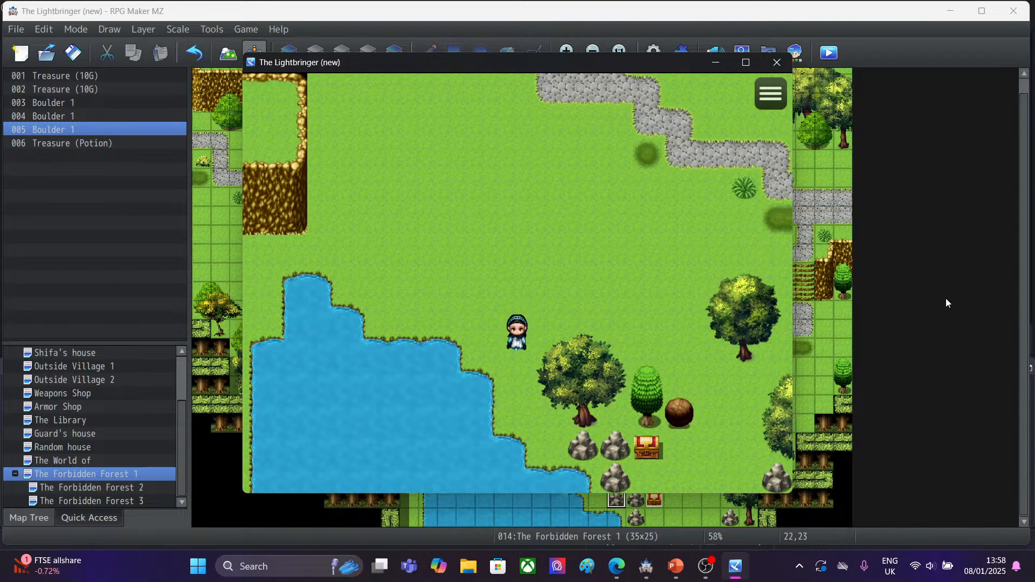
# Test the westernmost rock tile below the large leafy tree from the north and from the lake shore, and back away from it.
pyautogui.press('Right')
pyautogui.press('Down')
pyautogui.press('Down')
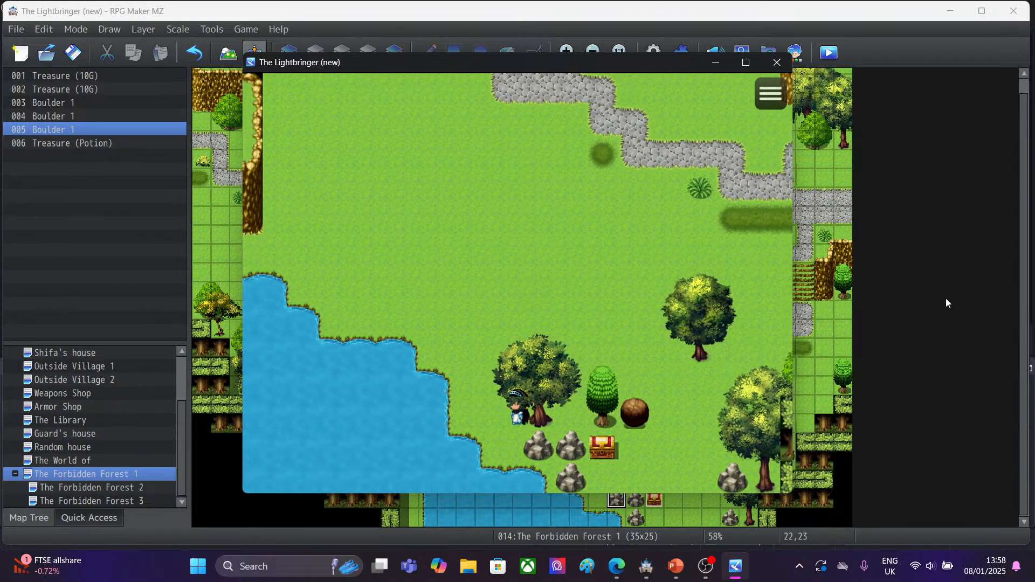
pyautogui.press('Left')
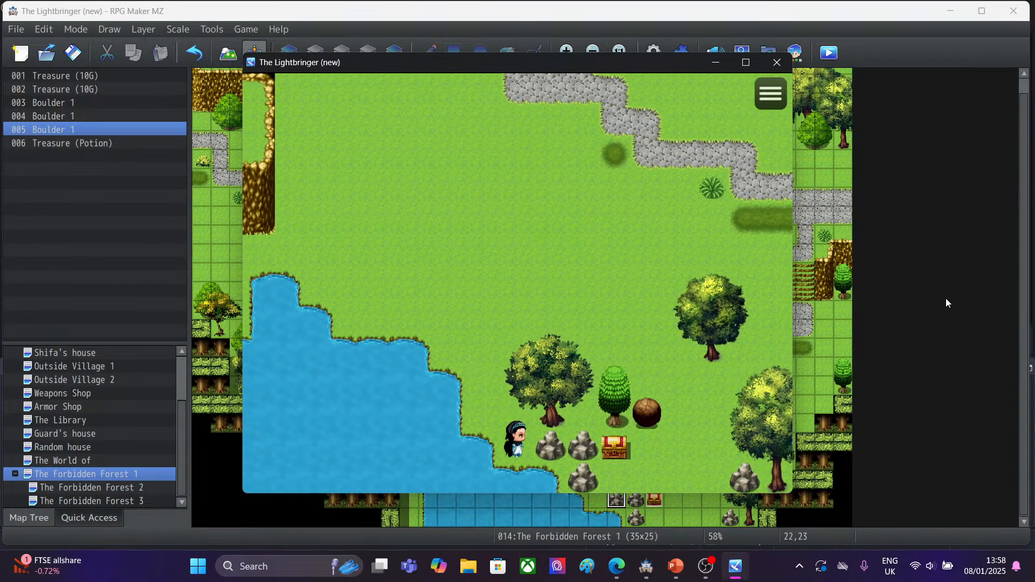
pyautogui.press('Up')
pyautogui.press('Left')
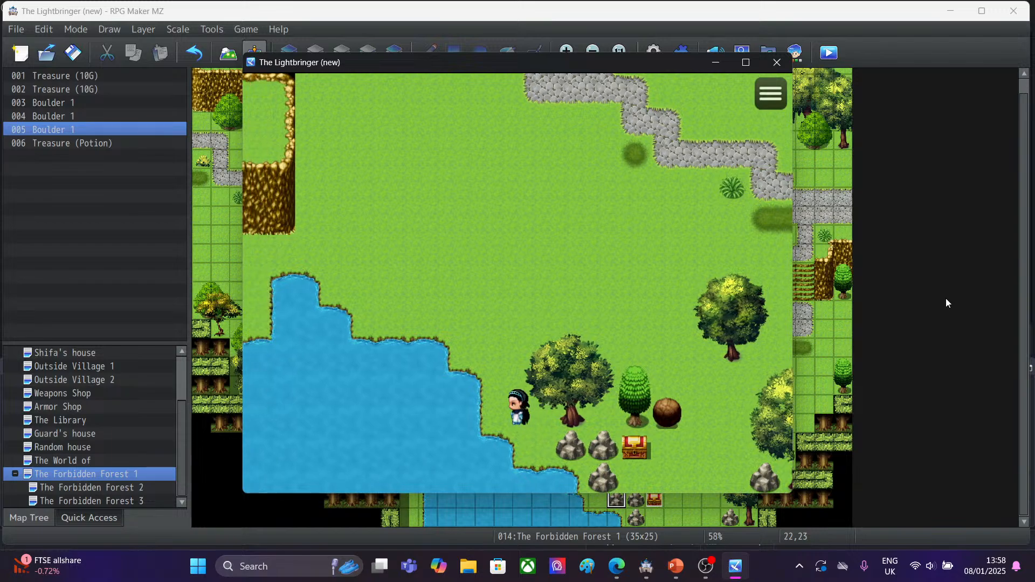
# Walk around the north side of the trees, down the gap east of the boulder, and back up beside it.
pyautogui.press('Up')
pyautogui.press('Right')
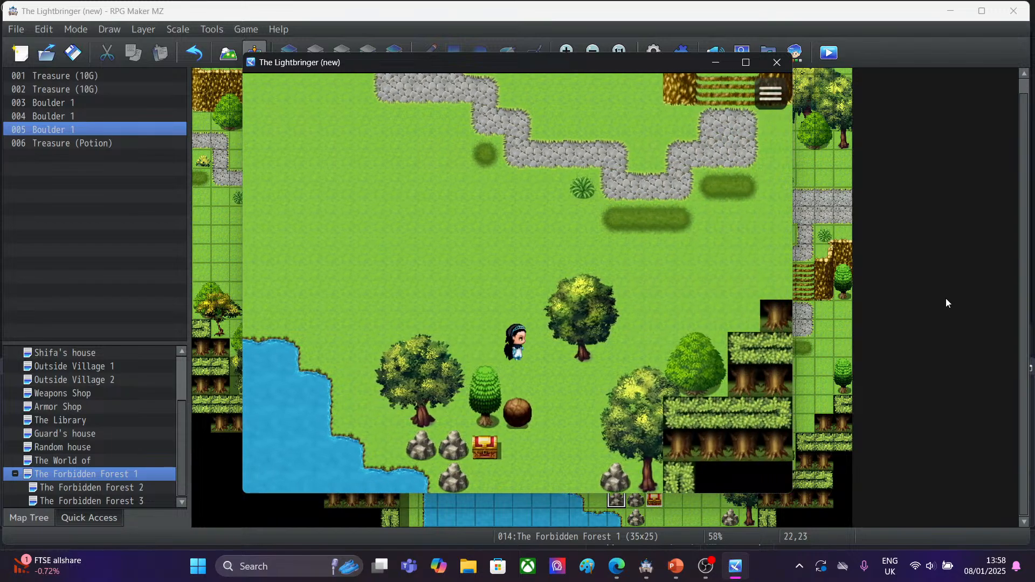
pyautogui.press('Down')
pyautogui.press('Right')
pyautogui.press('Down')
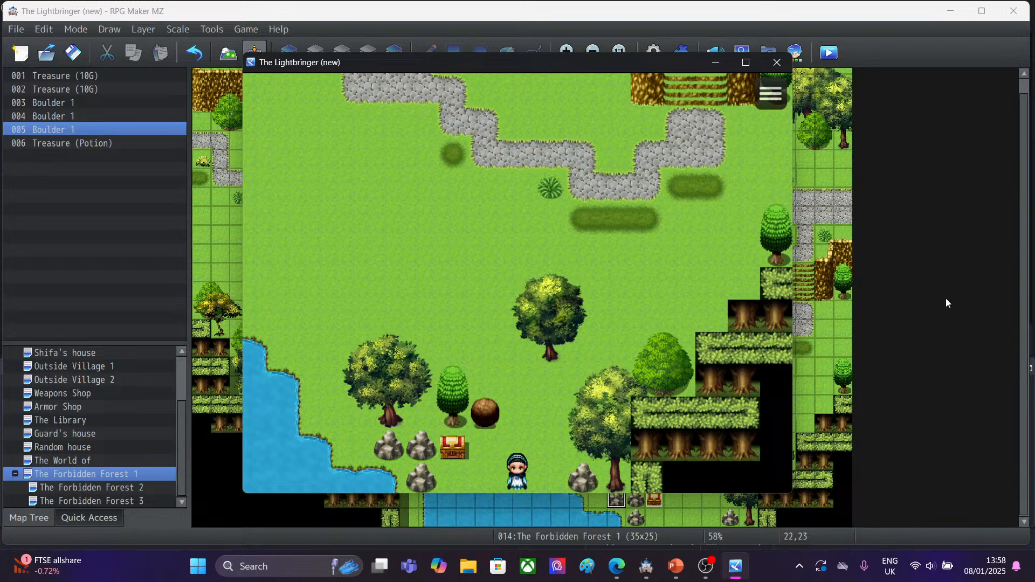
pyautogui.press('Right')
pyautogui.press('Up')
pyautogui.press('Left')
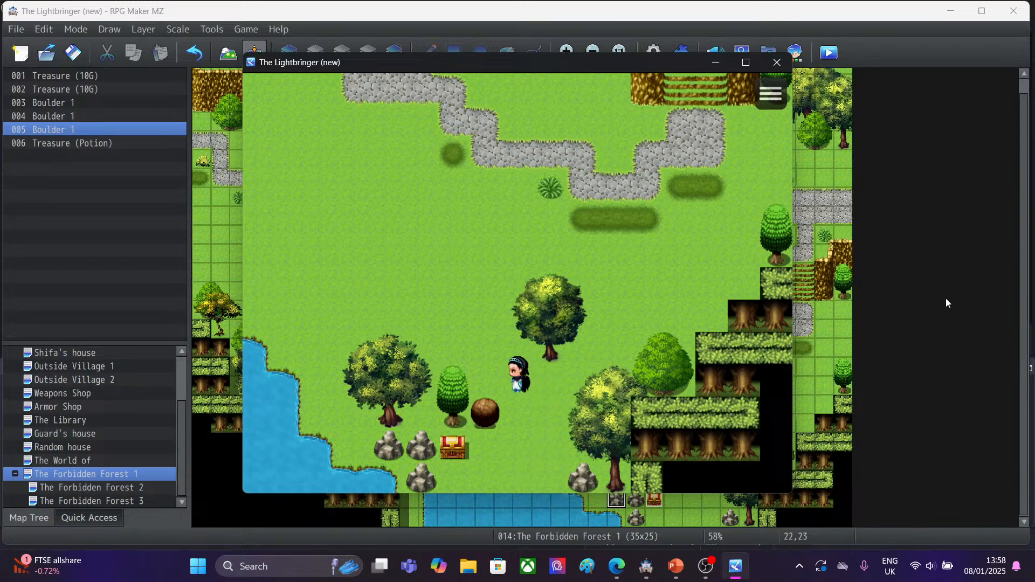
# Stand directly north of the boulder and push it two tiles south, following it down.
pyautogui.press('Left')
pyautogui.press('Down')
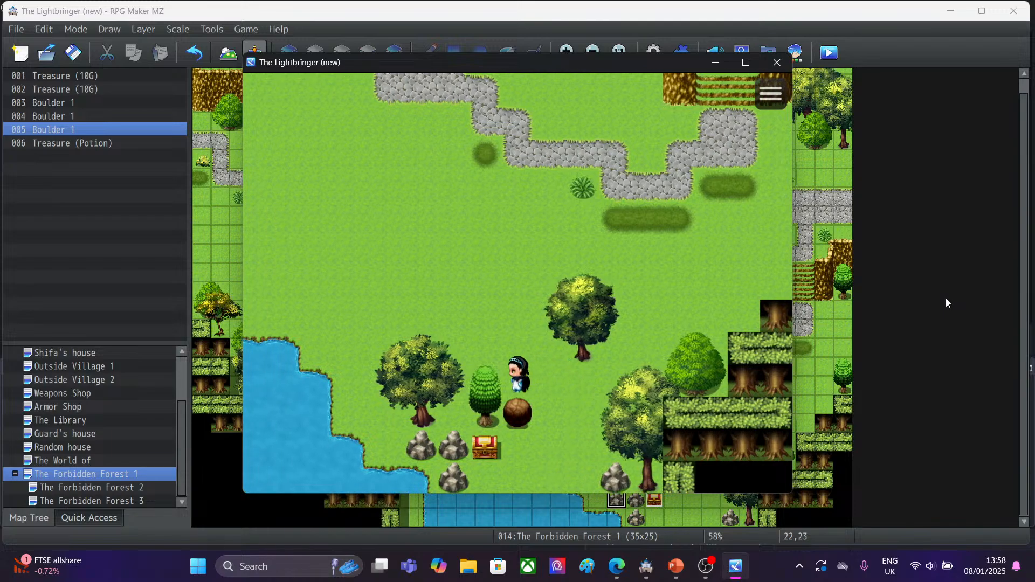
pyautogui.press('Down')
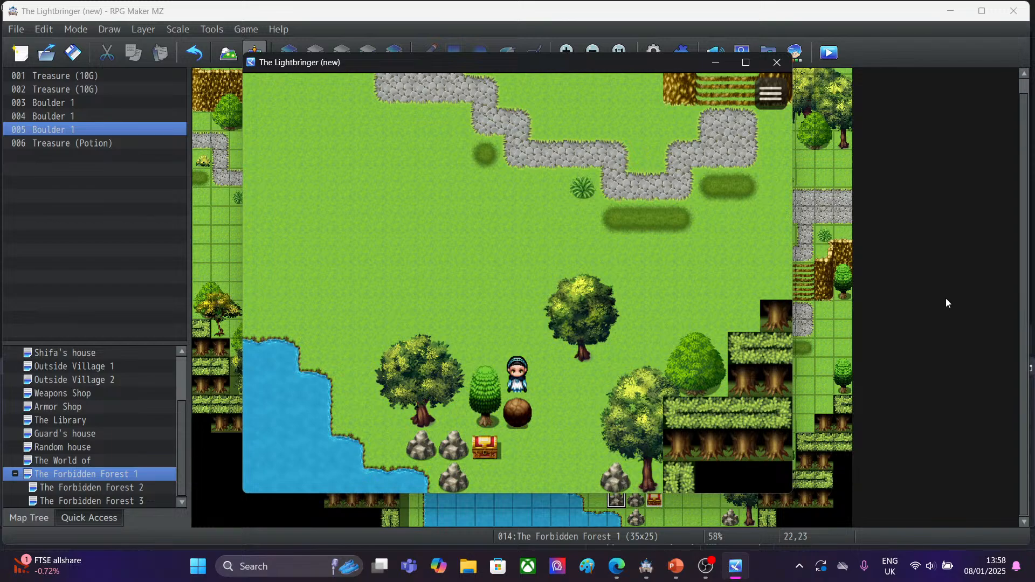
pyautogui.press('Return')
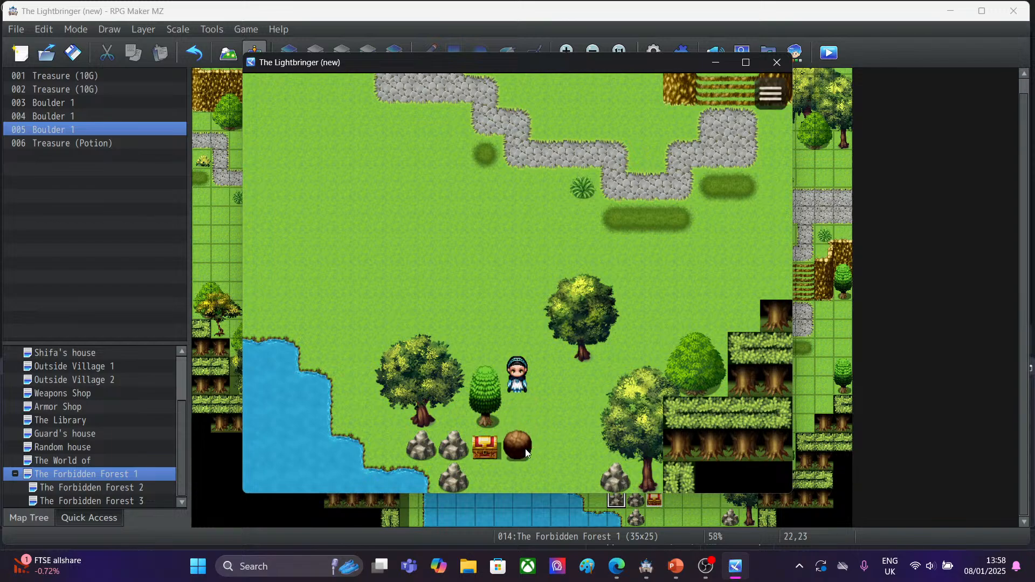
pyautogui.press('Down')
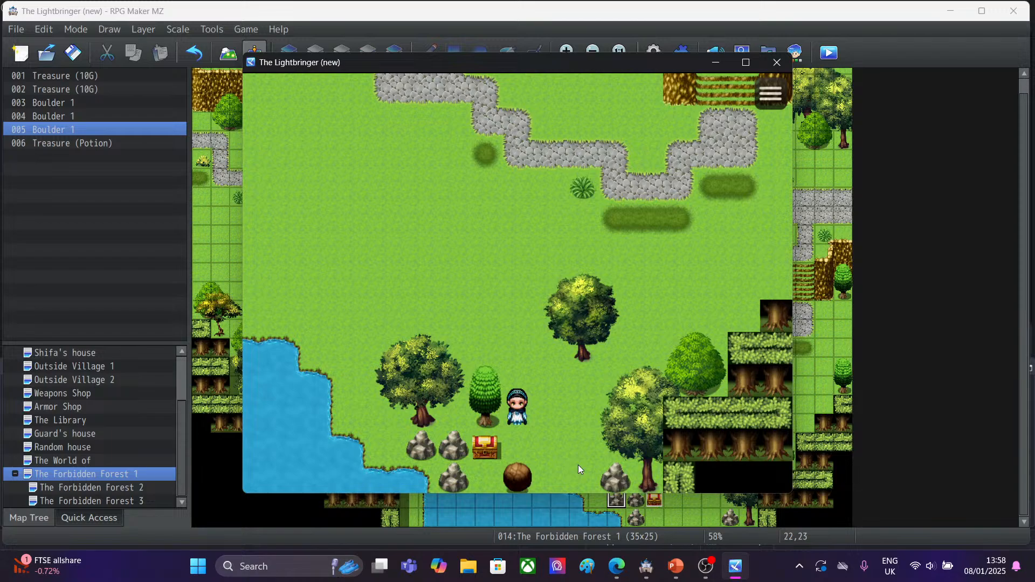
# Step down beside the Potion chest and test the passable ground between the chest and the tree to the east.
pyautogui.press('Down')
pyautogui.press('Right')
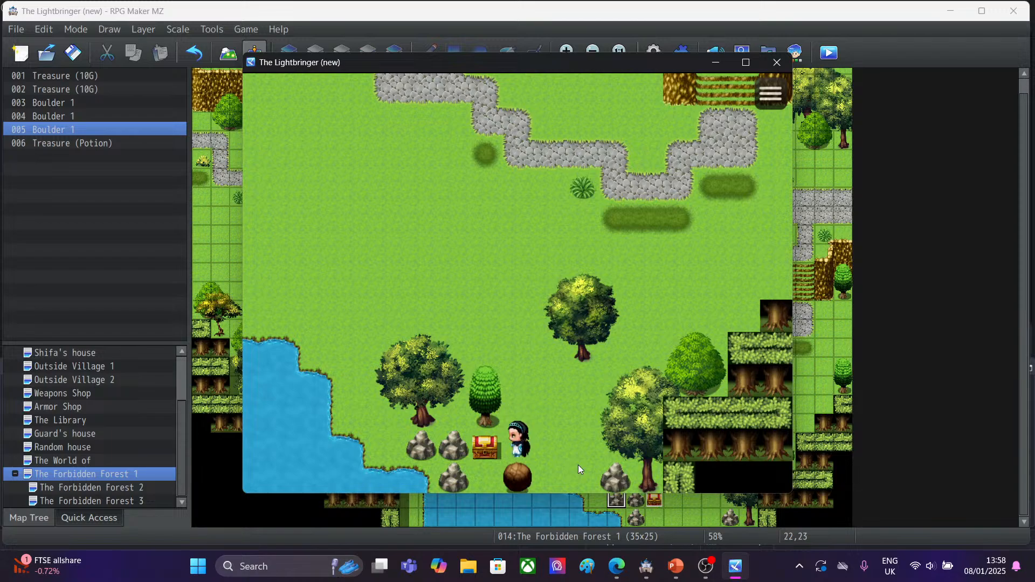
pyautogui.press('Right')
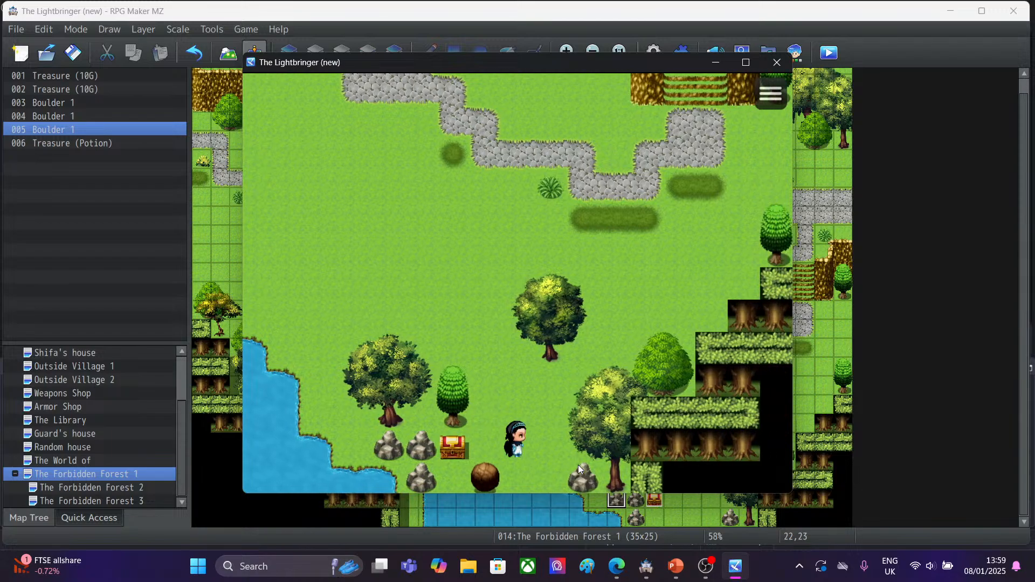
pyautogui.press('Right')
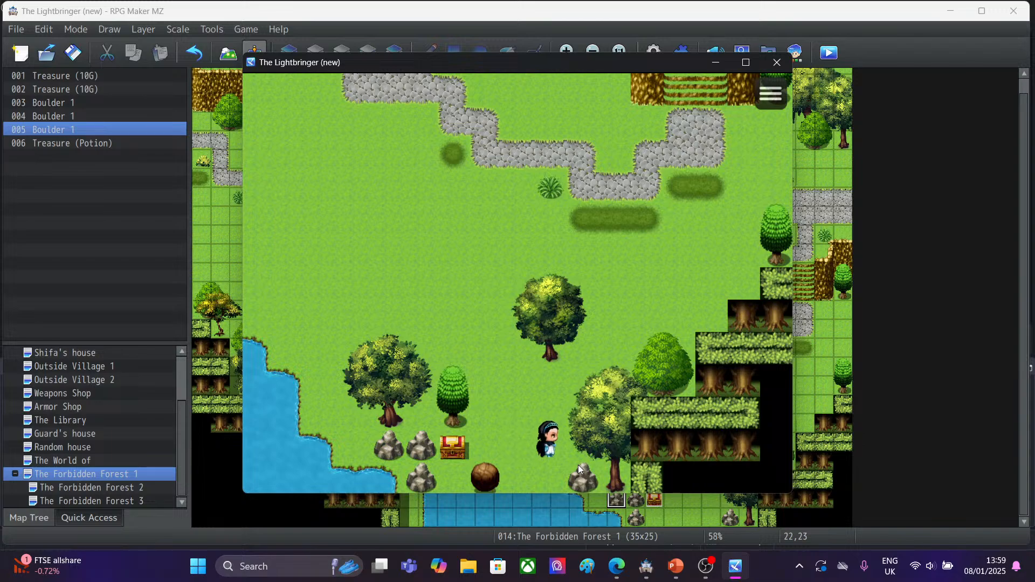
pyautogui.press('Left')
pyautogui.press('Left')
pyautogui.press('Right')
pyautogui.press('Up')
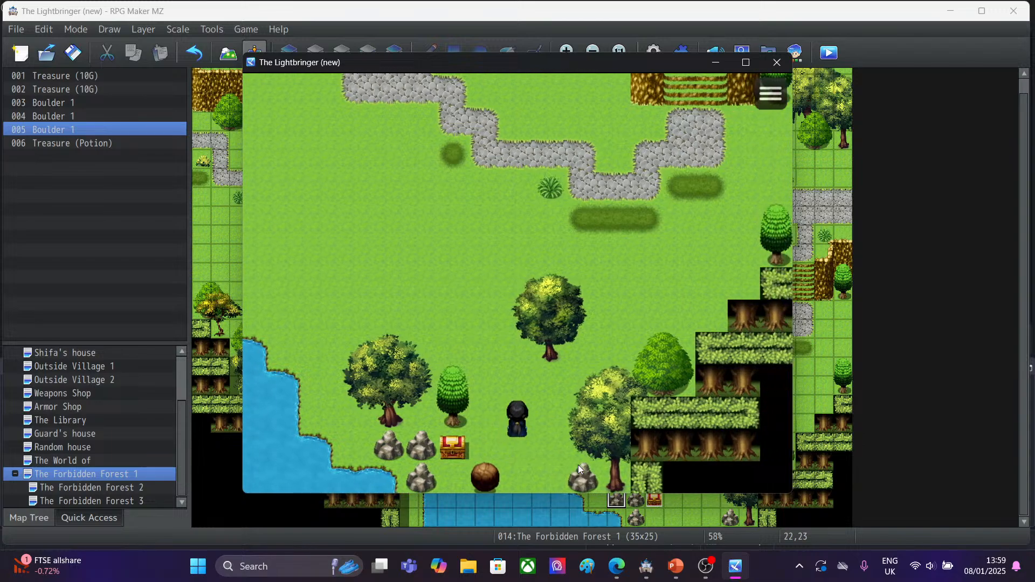
# Walk north from the chest to the open ground west of the lone leafy tree.
pyautogui.press('Left')
pyautogui.press('Up')
pyautogui.press('Up')
pyautogui.press('Up')
pyautogui.press('Down')
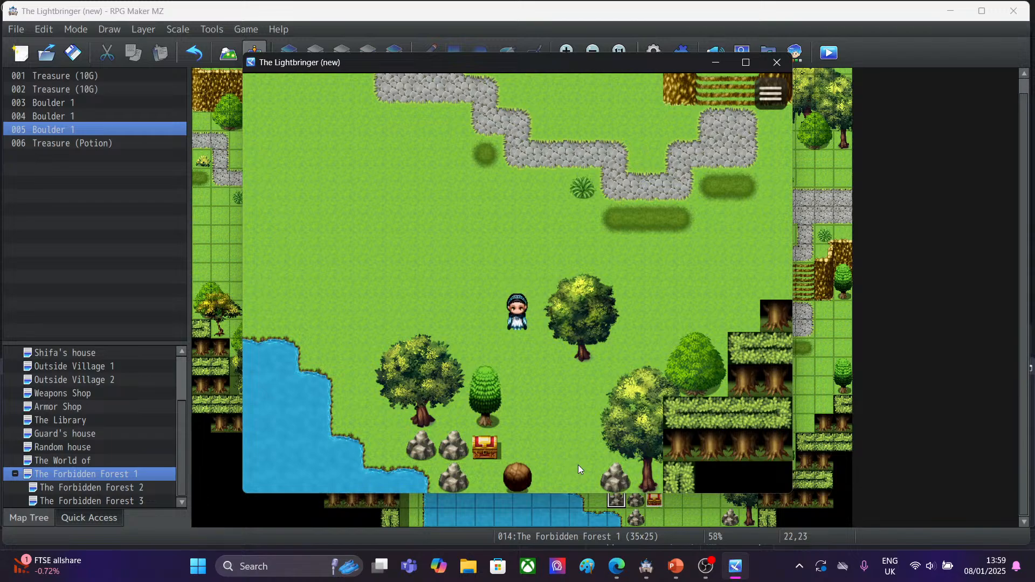
# Walk back south into the gap between the moved boulder and the lone rock to the east.
pyautogui.press('Down')
pyautogui.press('Down')
pyautogui.press('Right')
pyautogui.press('Down')
pyautogui.press('Down')
pyautogui.press('Right')
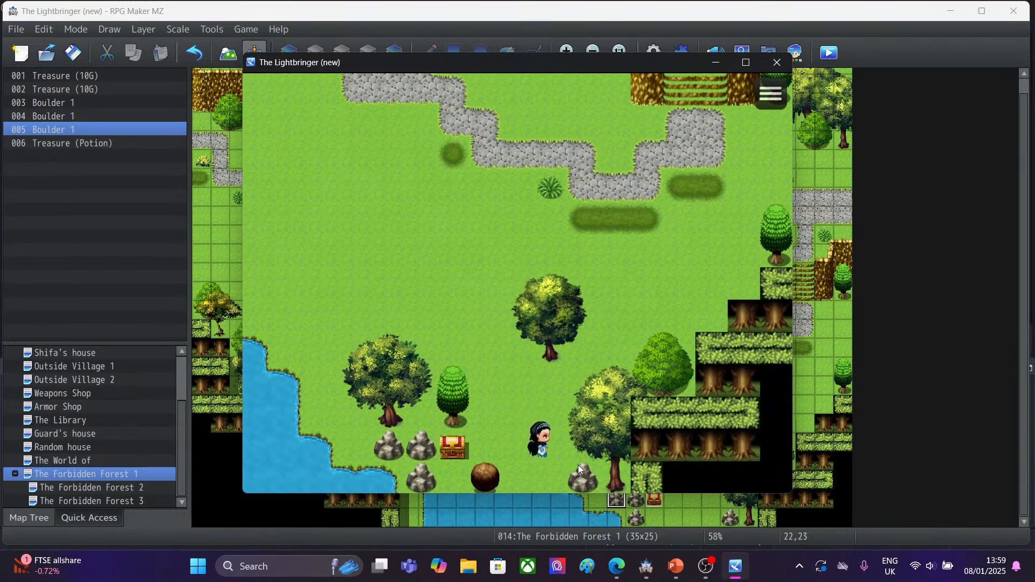
pyautogui.press('Down')
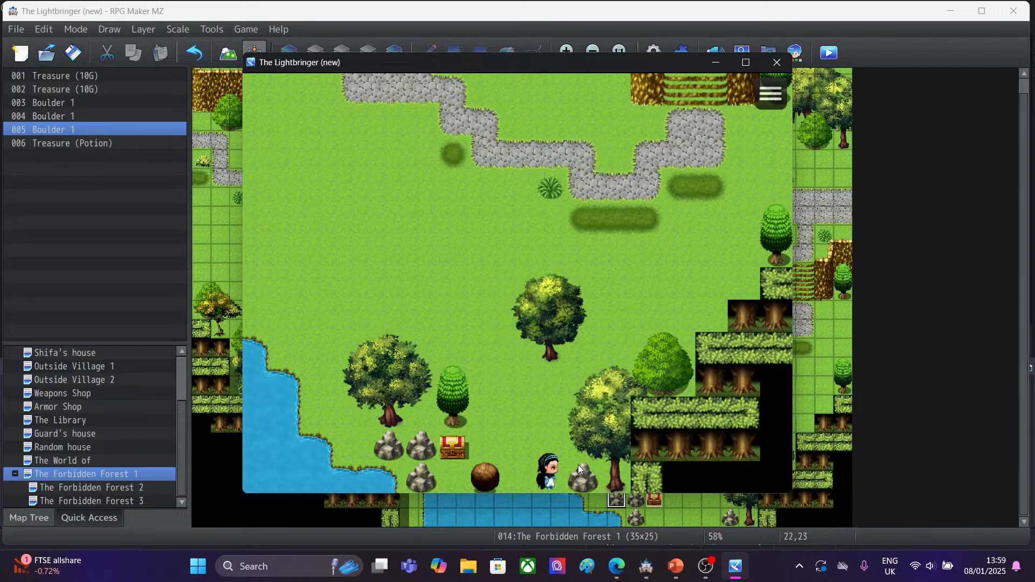
# Return north to the lone leafy tree and end the playtest.
pyautogui.press('Up')
pyautogui.press('Up')
pyautogui.press('Up')
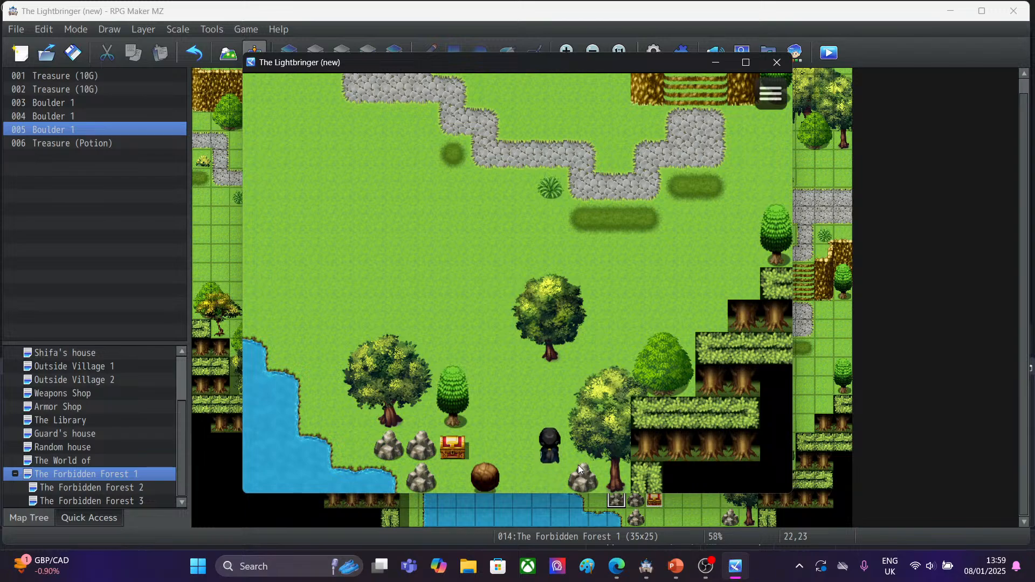
pyautogui.press('Left')
pyautogui.press('Left')
pyautogui.press('Up')
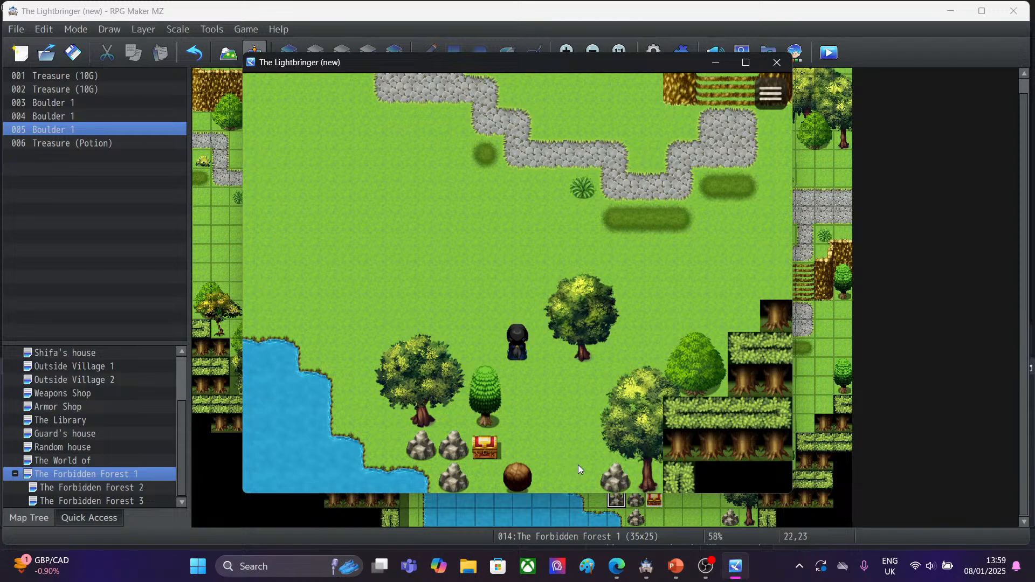
pyautogui.click(774, 62)
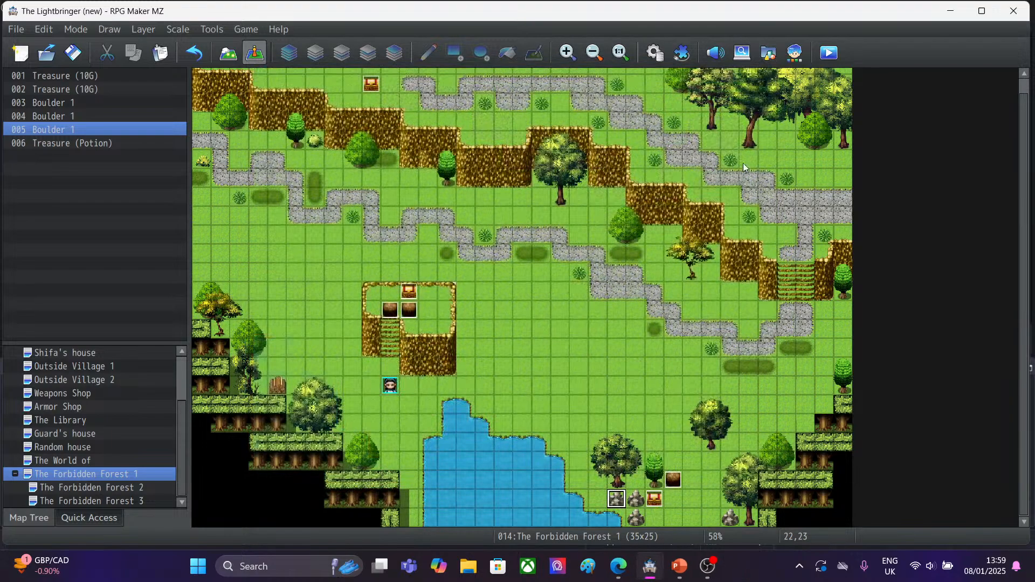
# Switch to map editing and place grey rock tiles from page E at 25,20, at 27,21 and just southeast of the boulder.
pyautogui.rightClick(620, 503)
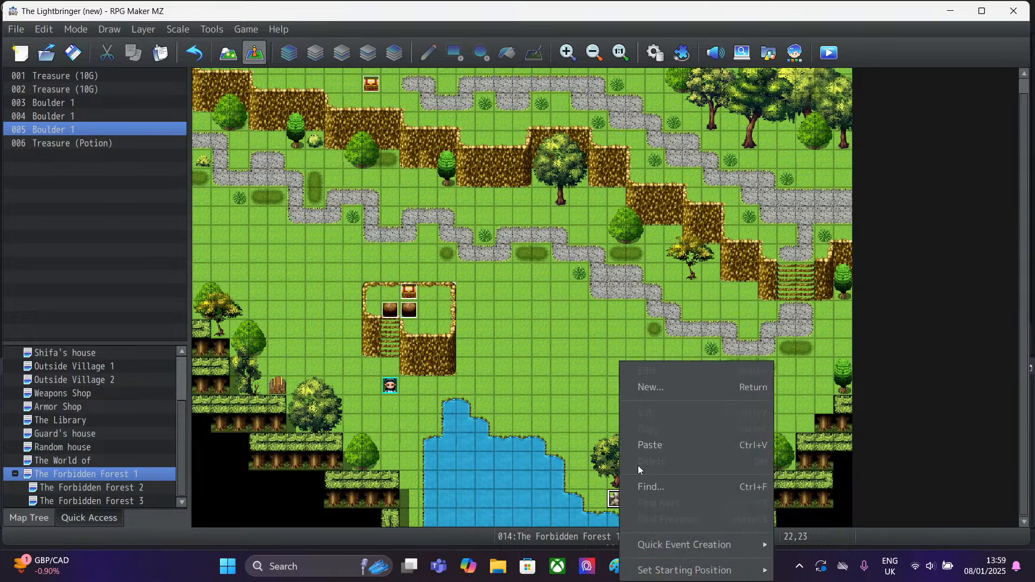
pyautogui.click(617, 503)
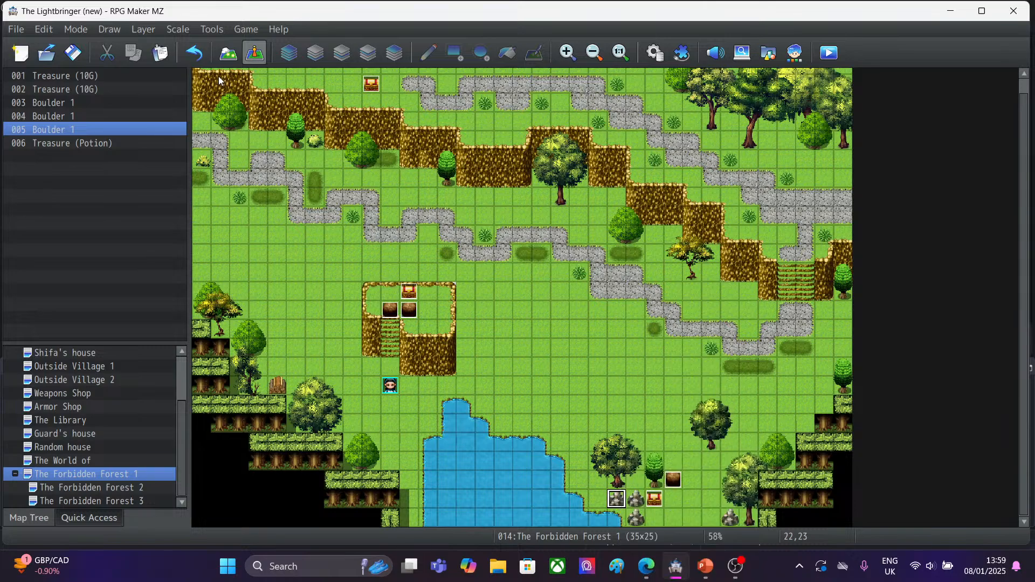
pyautogui.click(229, 52)
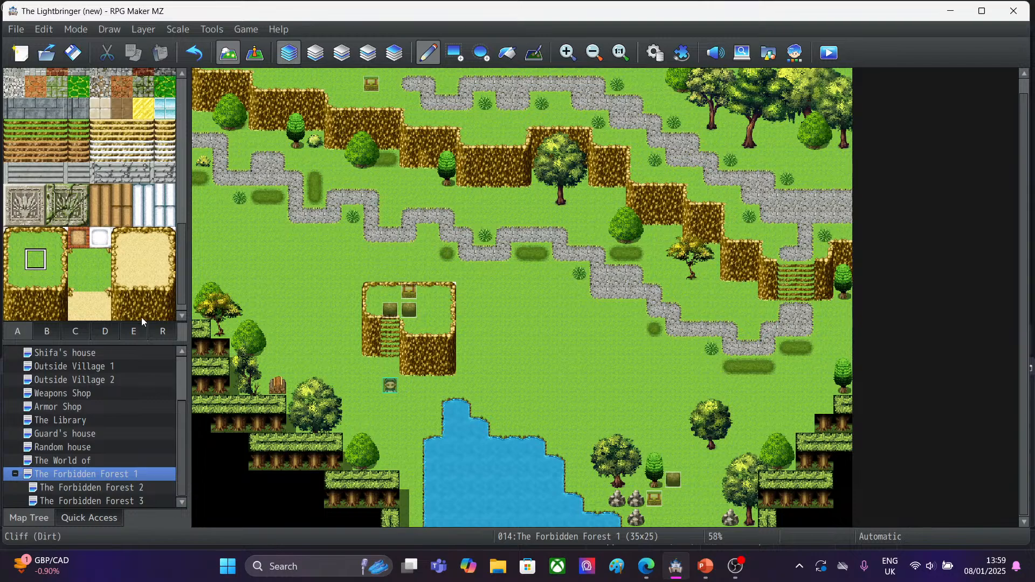
pyautogui.click(129, 330)
pyautogui.click(165, 246)
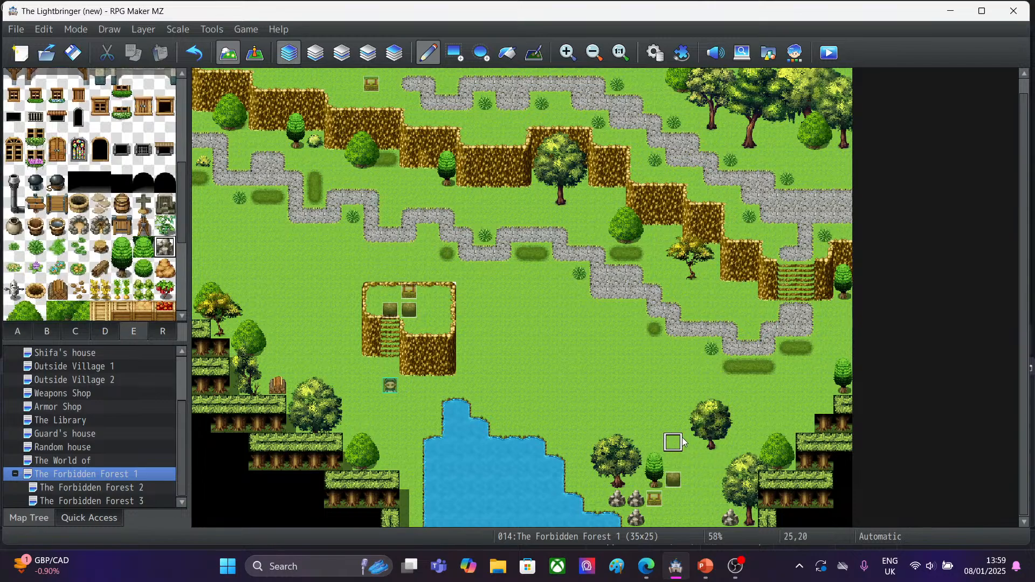
pyautogui.click(678, 442)
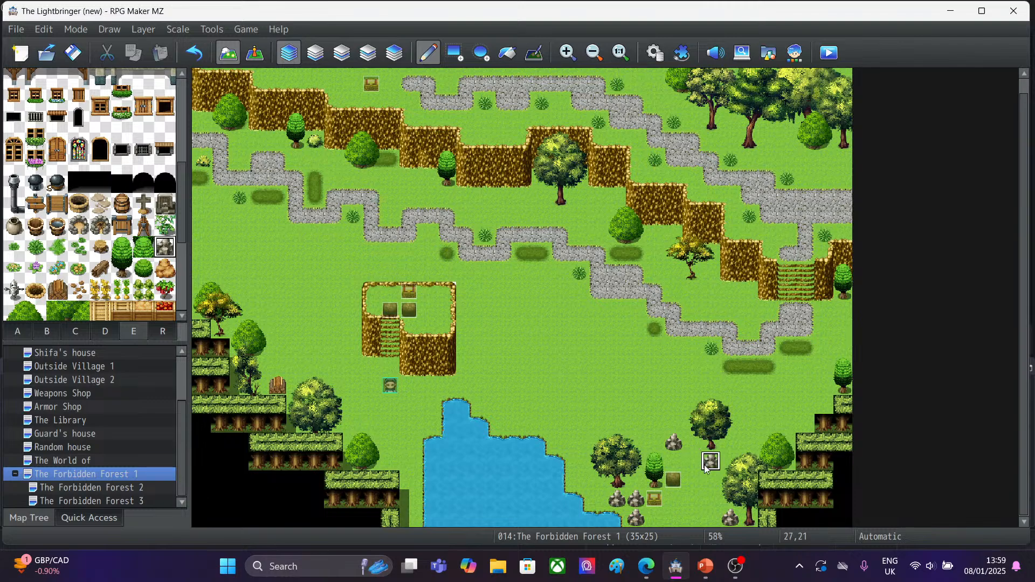
pyautogui.click(692, 518)
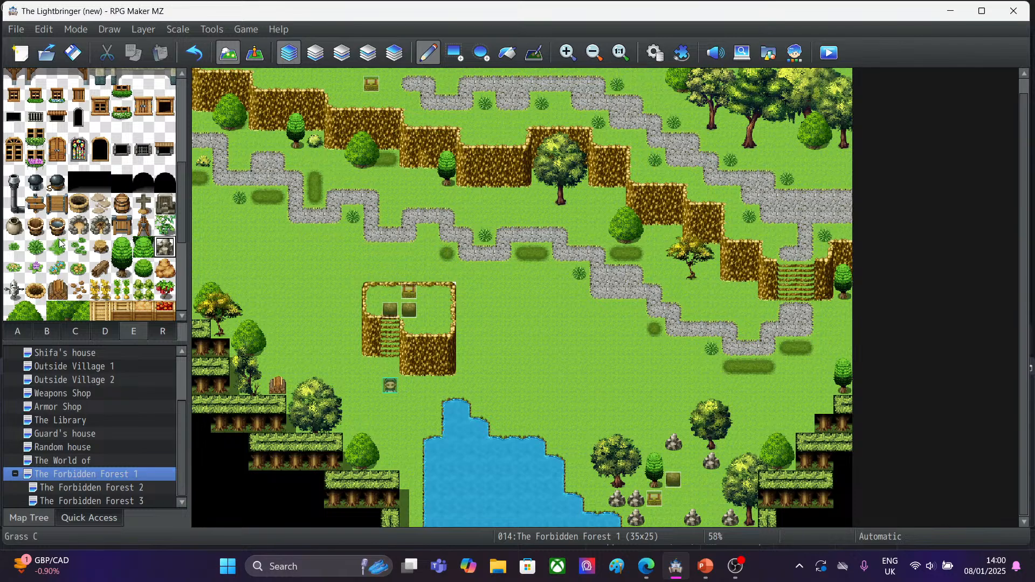
# Remove the rock tile at 22,23 by painting plain meadow ground from page A over it.
pyautogui.click(142, 269)
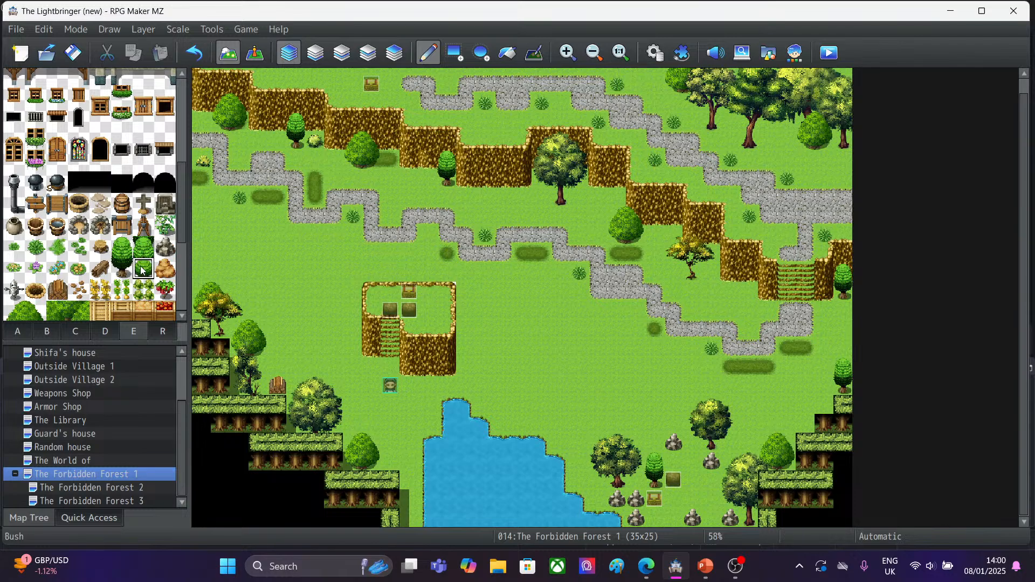
pyautogui.moveTo(184, 226); pyautogui.dragTo(177, 139)
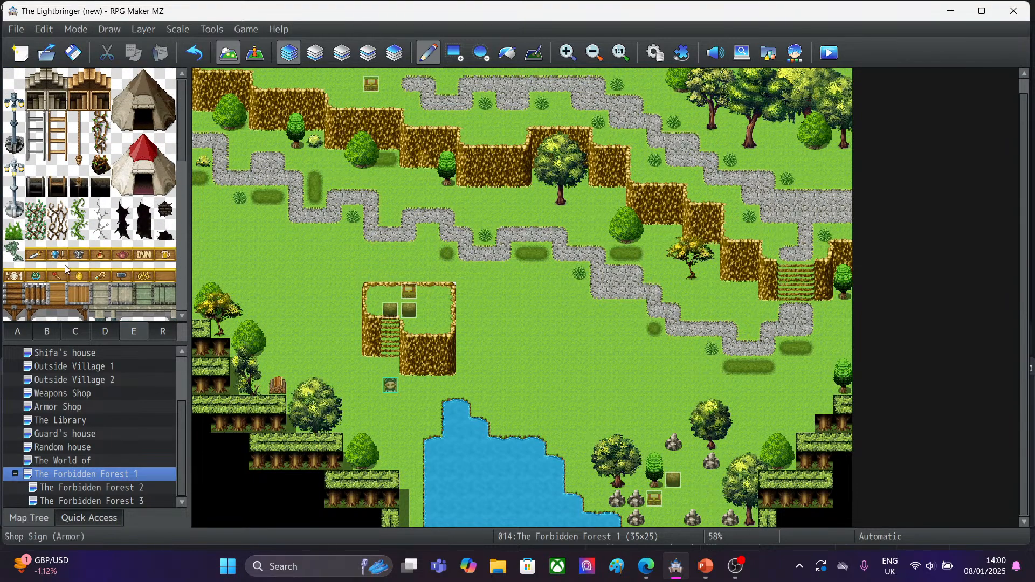
pyautogui.click(18, 331)
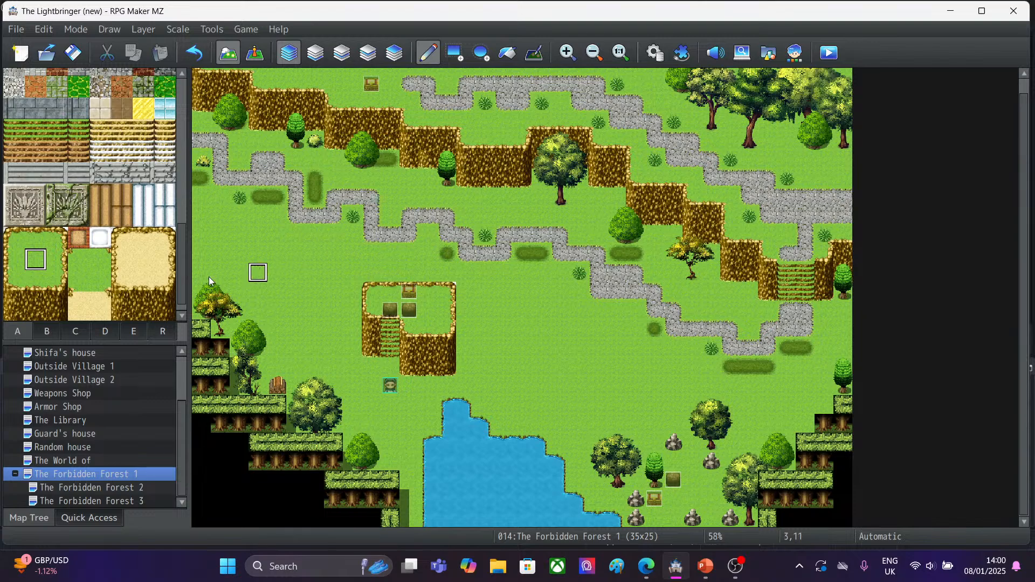
# Place Bush tiles from page E at 22,23 and 24,24 around the Potion chest.
pyautogui.click(80, 331)
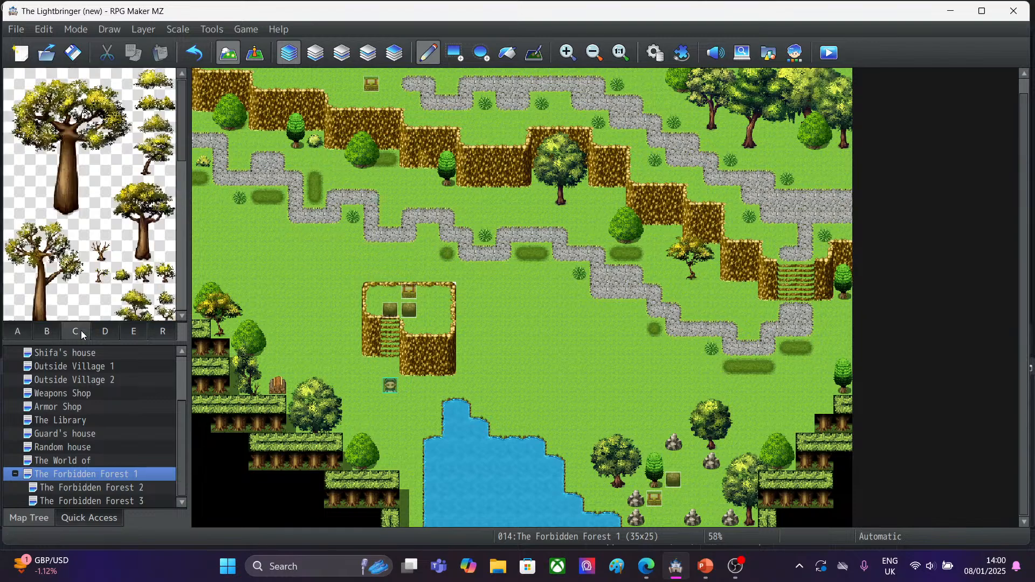
pyautogui.click(132, 331)
pyautogui.scroll(-2, 185, 173)
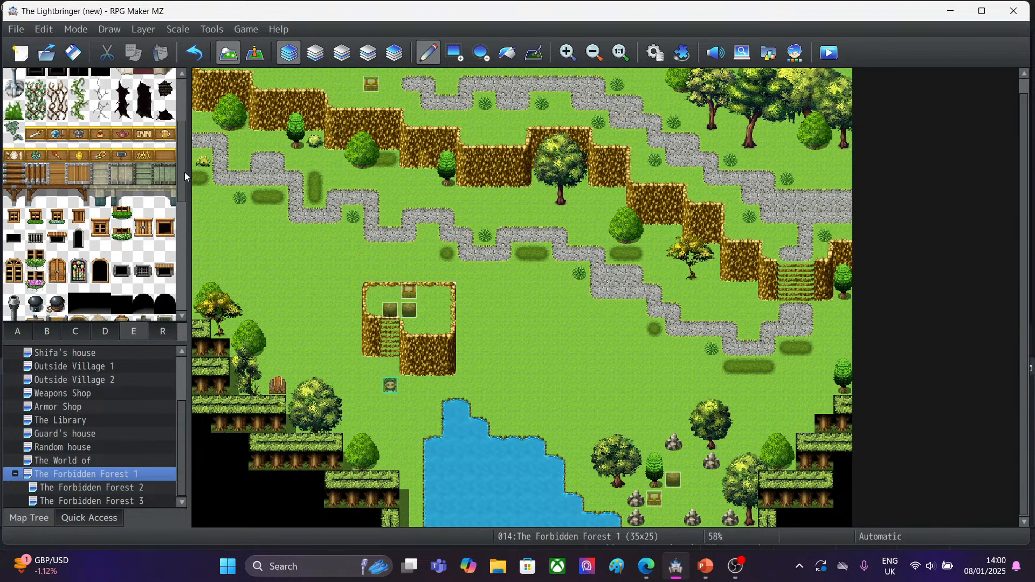
pyautogui.scroll(-5, 185, 199)
pyautogui.click(138, 150)
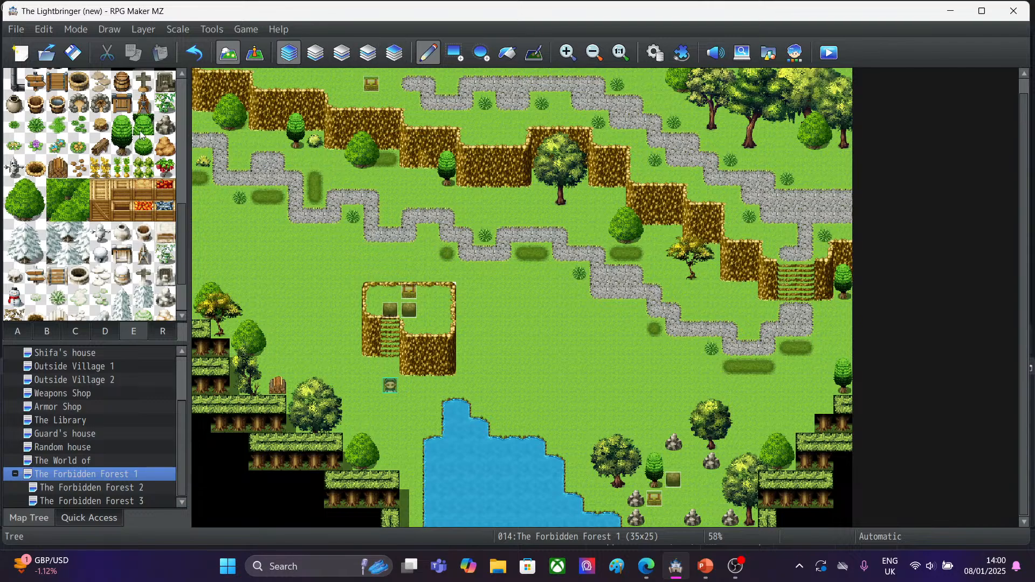
pyautogui.click(147, 152)
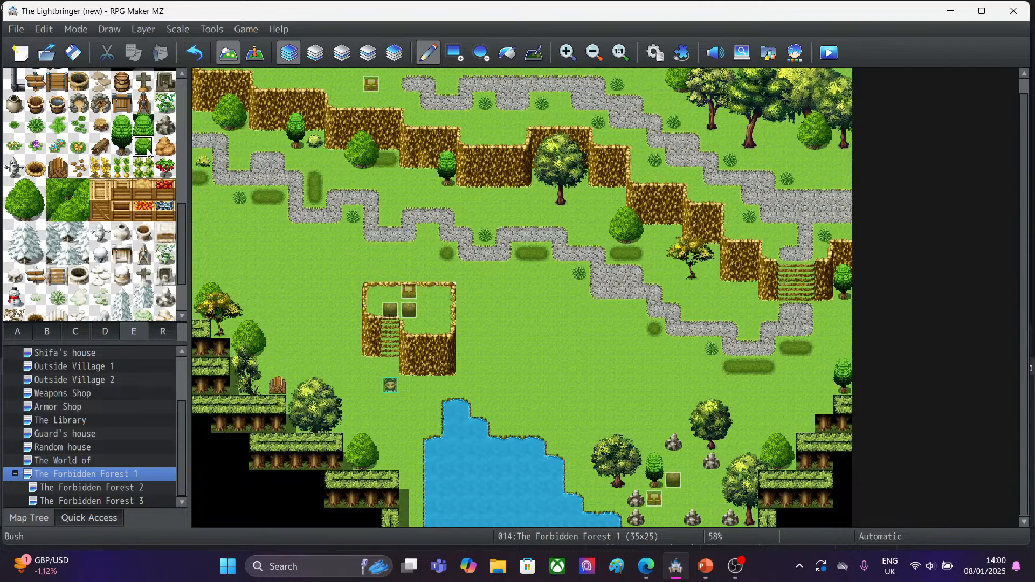
pyautogui.click(617, 500)
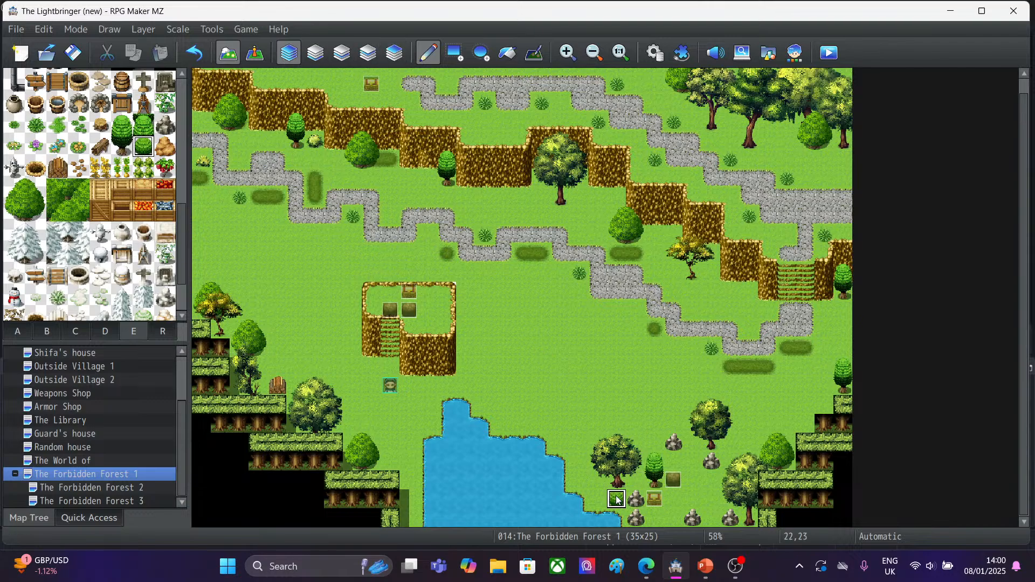
pyautogui.click(658, 518)
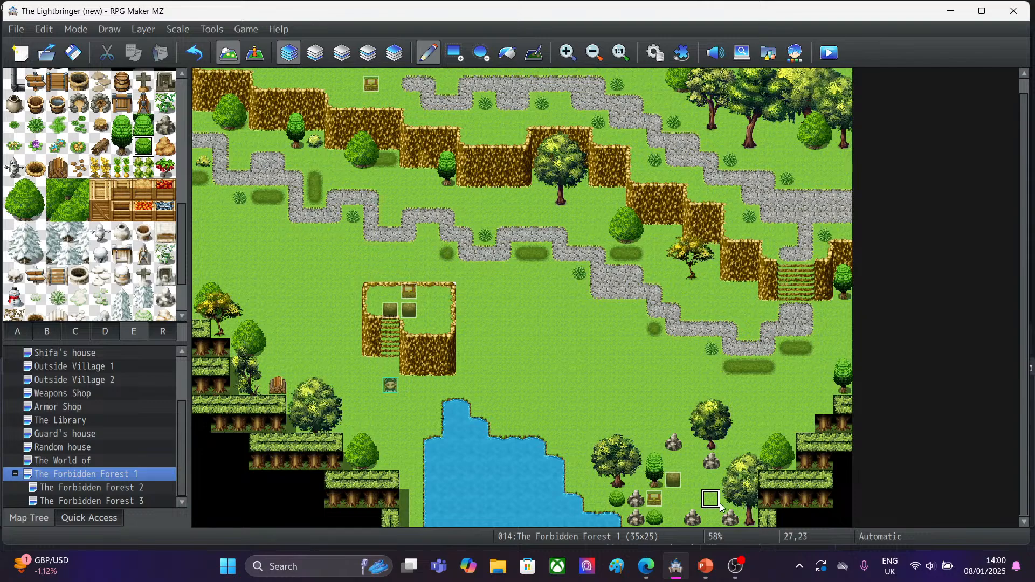
# Try a bush at 25,24, undo it, and clear the rock at 26,24 with meadow ground from page A.
pyautogui.click(681, 520)
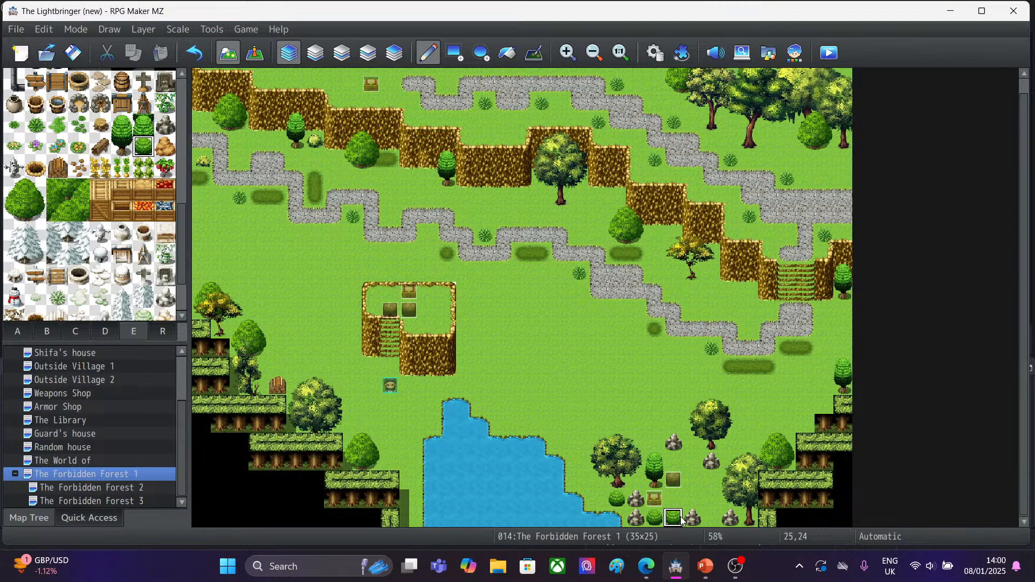
pyautogui.click(194, 52)
pyautogui.click(22, 331)
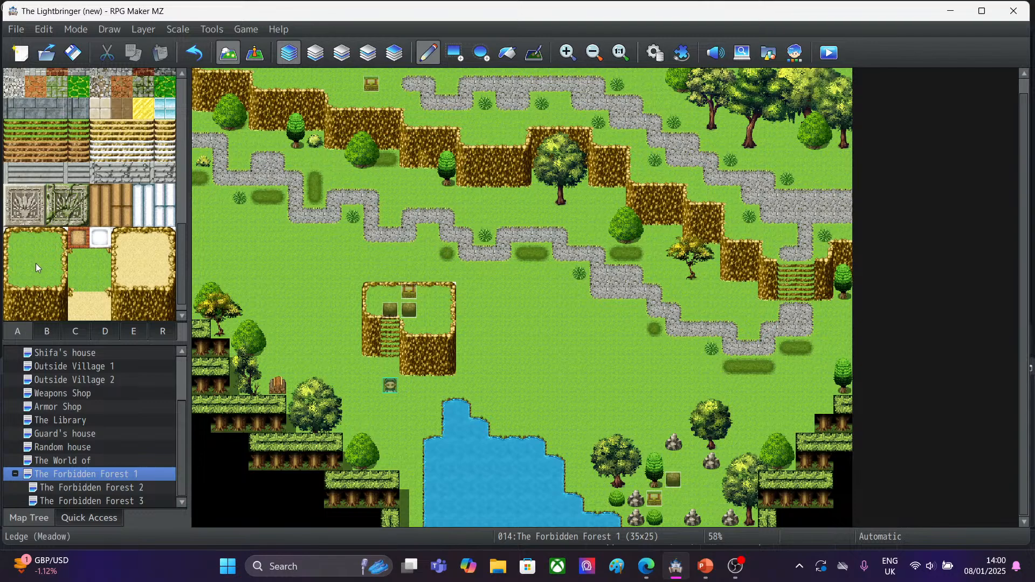
pyautogui.click(692, 517)
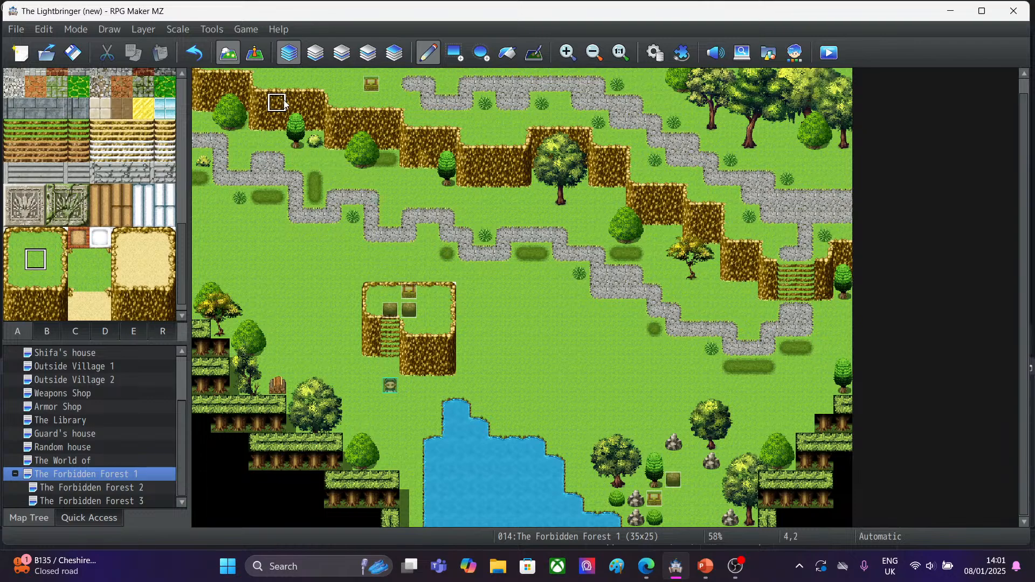
# Switch to event editing and copy the Boulder 1 event at 25,22 to 26,22.
pyautogui.click(254, 54)
pyautogui.click(674, 480)
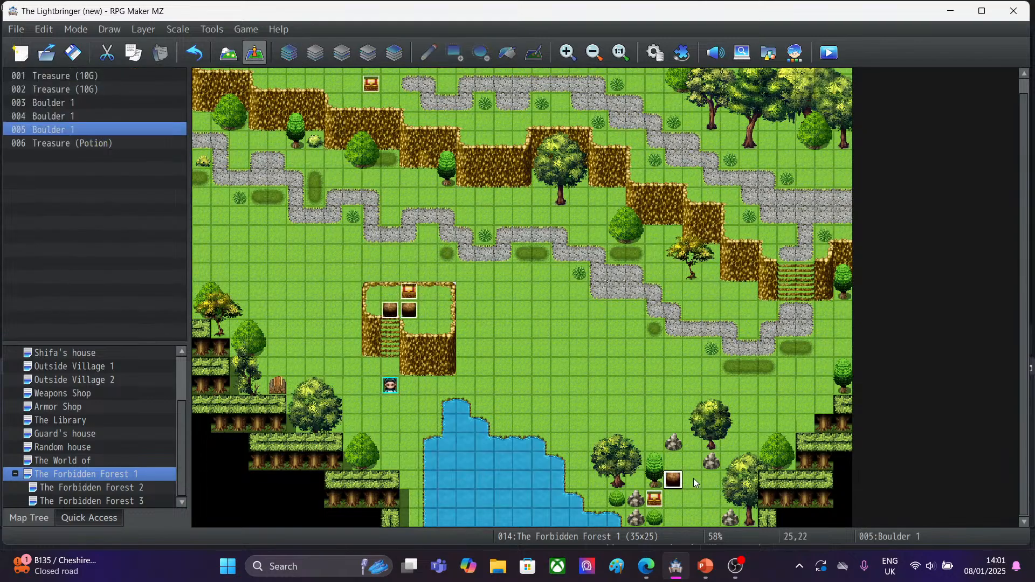
pyautogui.click(693, 481)
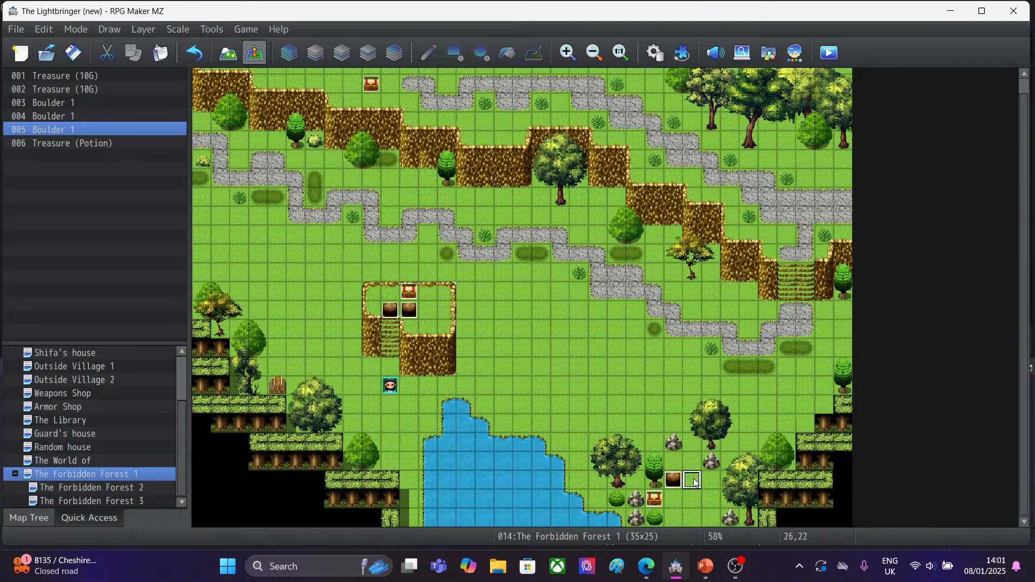
pyautogui.rightClick(694, 481)
pyautogui.click(722, 447)
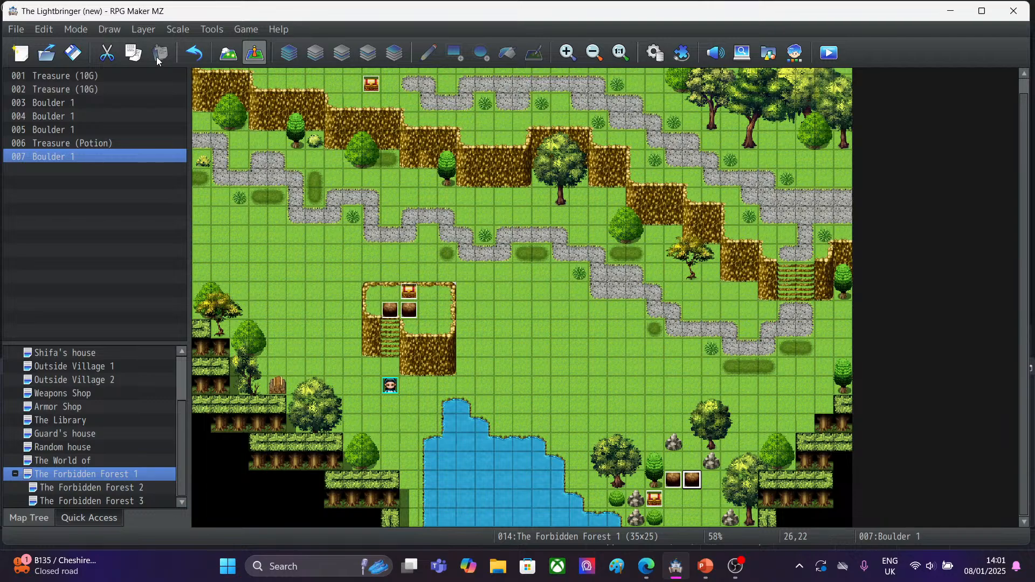
# Start a playtest with a new game and walk east past the lake's northern tip.
pyautogui.click(828, 53)
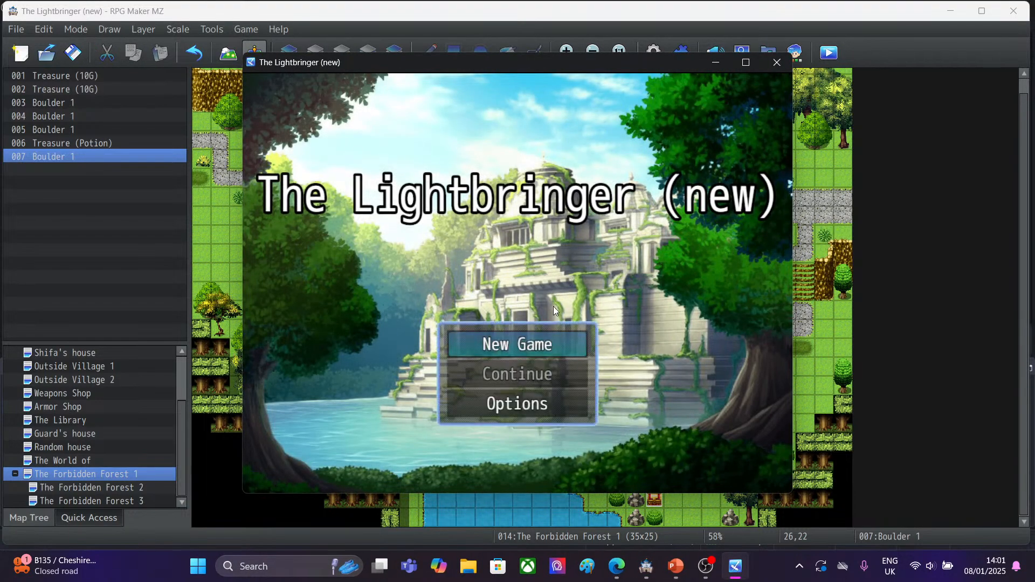
pyautogui.click(542, 340)
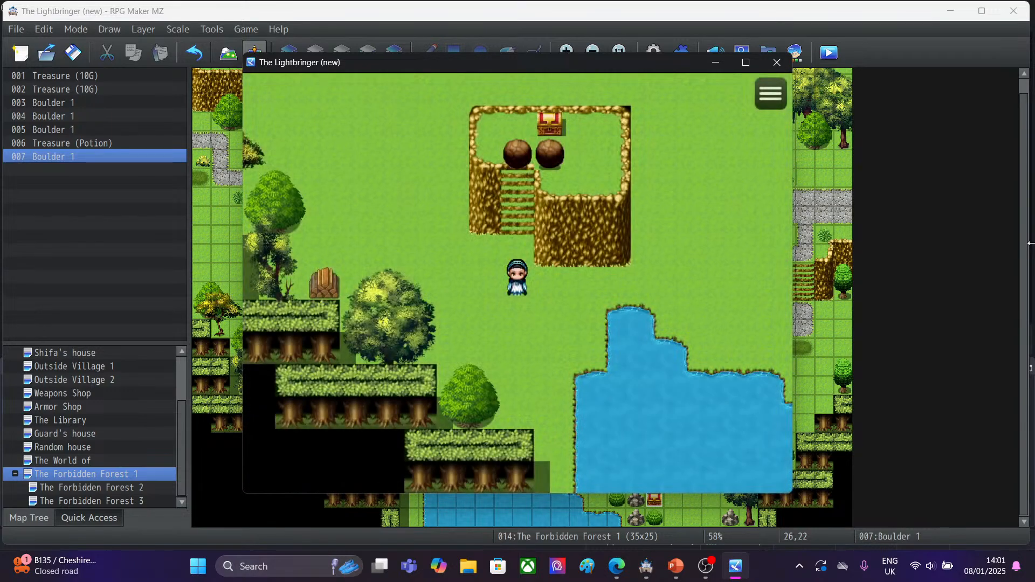
pyautogui.press('Right')
pyautogui.press('Right')
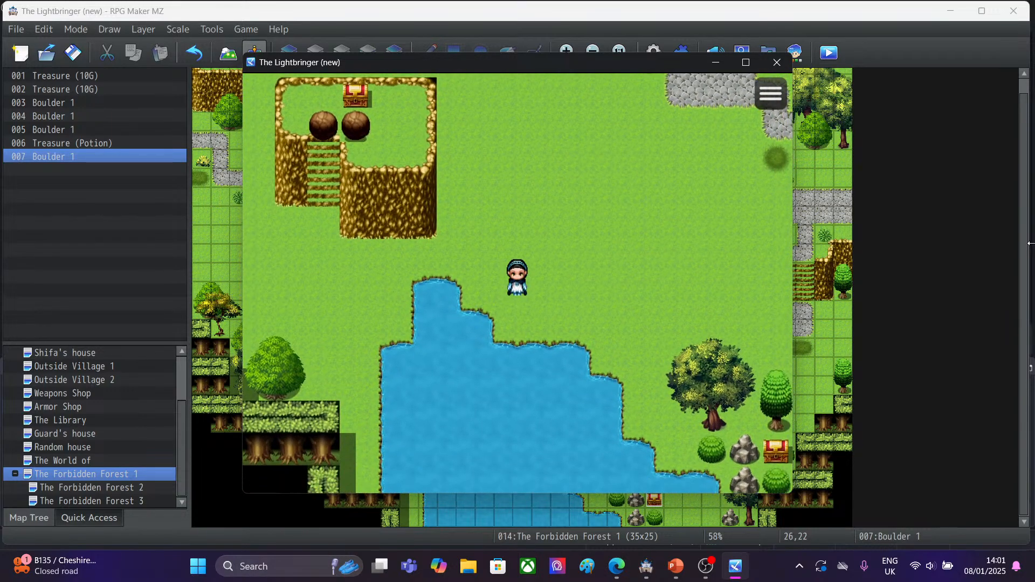
# Walk southeast to the gap between the lone rock and the western of the two lakeside boulders.
pyautogui.press('Down')
pyautogui.press('Right')
pyautogui.press('Right')
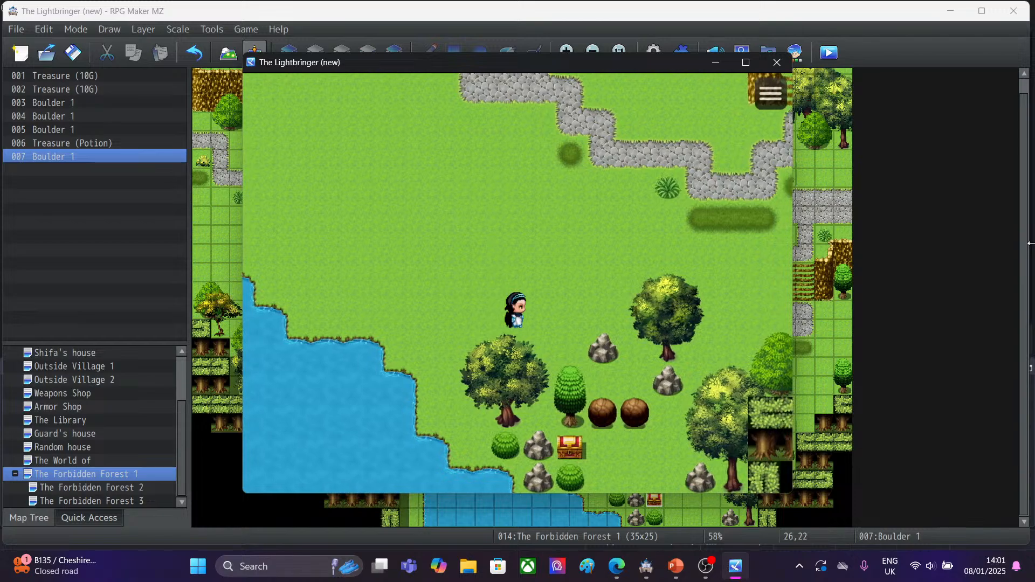
pyautogui.press('Down')
pyautogui.press('Right')
pyautogui.press('Down')
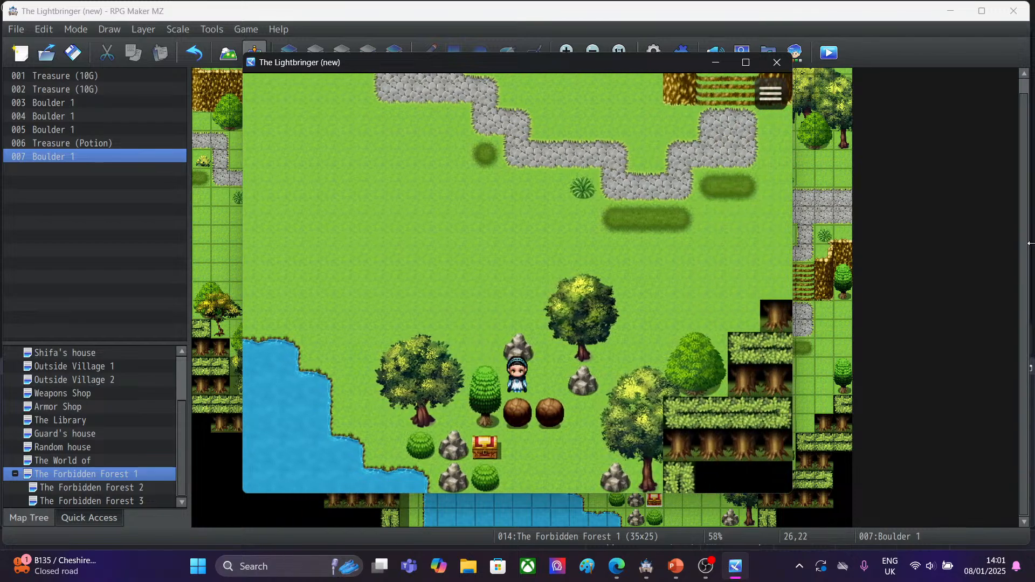
# Push the western boulder two tiles south, clear of the Potion chest's east side.
pyautogui.press('Return')
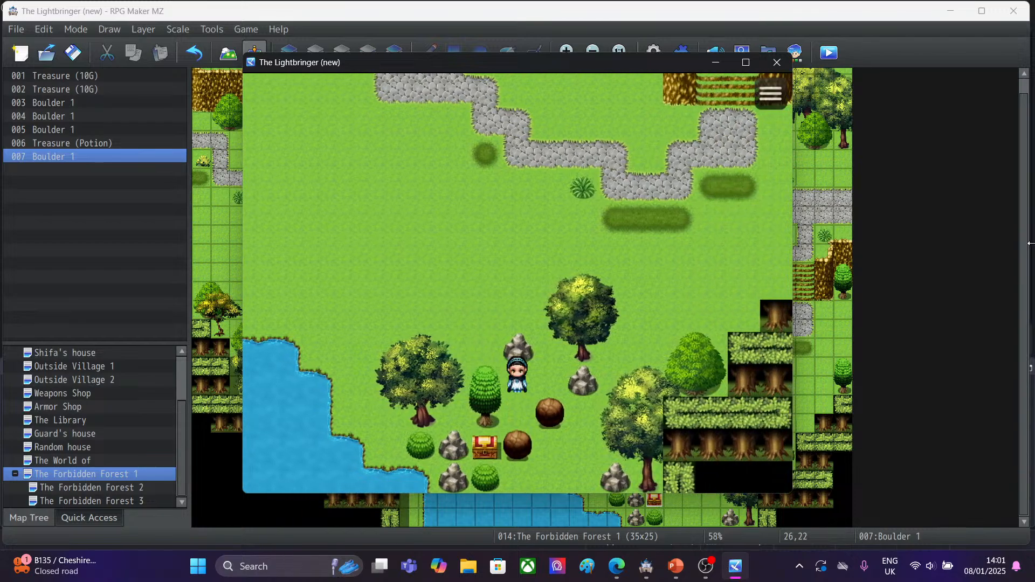
pyautogui.press('Down')
pyautogui.press('Left')
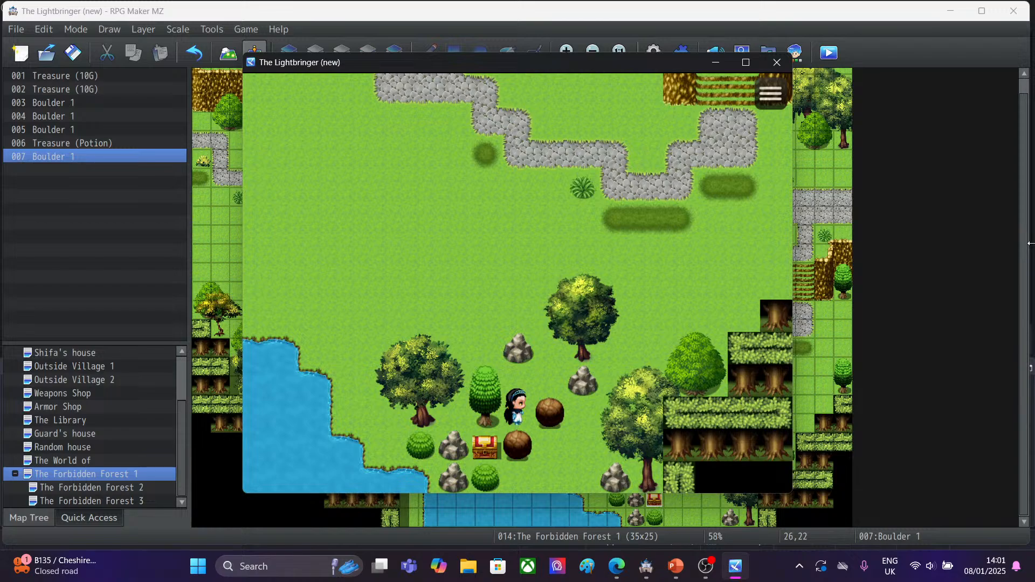
pyautogui.press('Down')
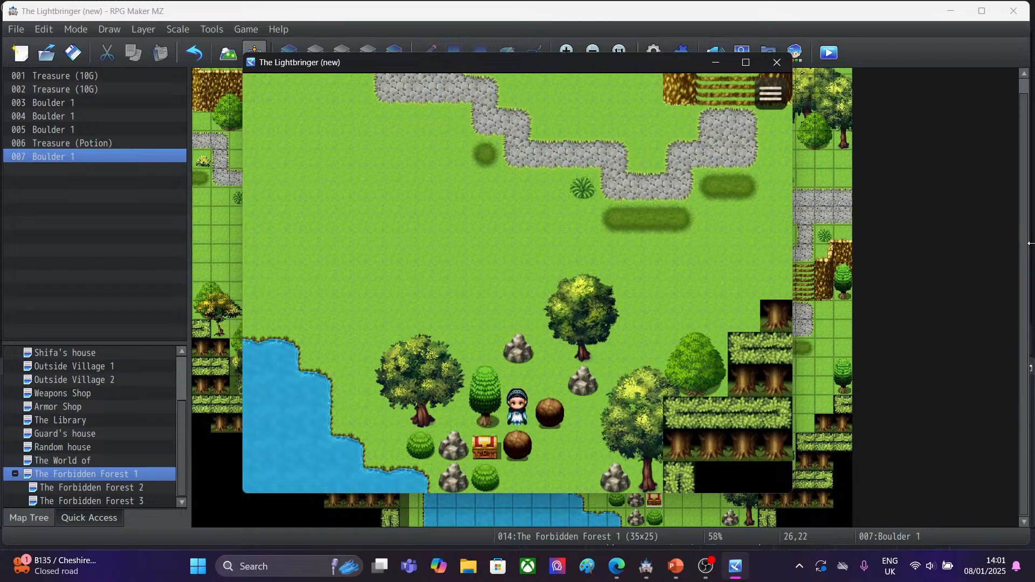
pyautogui.press('Down')
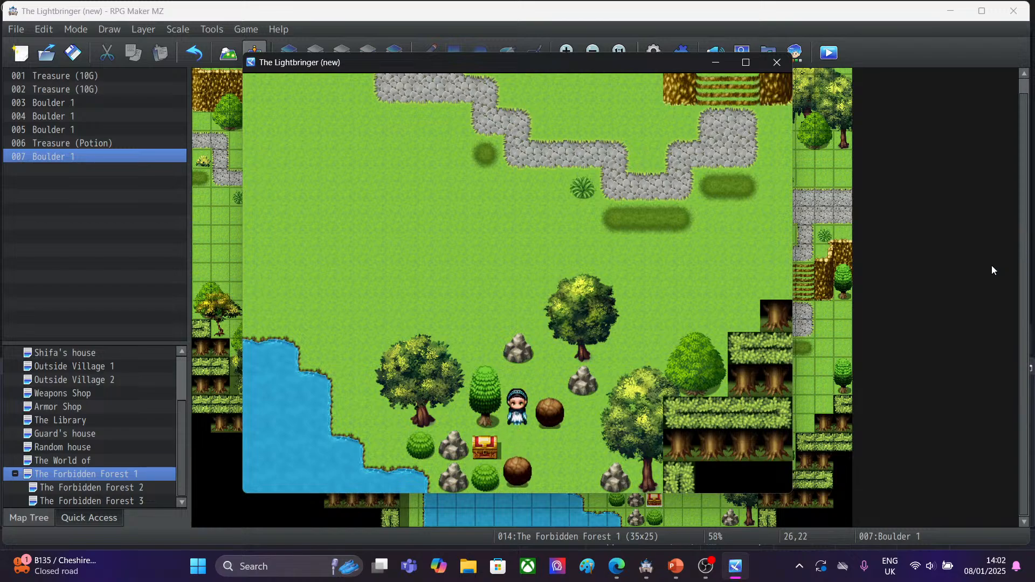
# Step to the east side of the Potion chest, open it and dismiss the message.
pyautogui.press('Down')
pyautogui.press('Left')
pyautogui.press('Return')
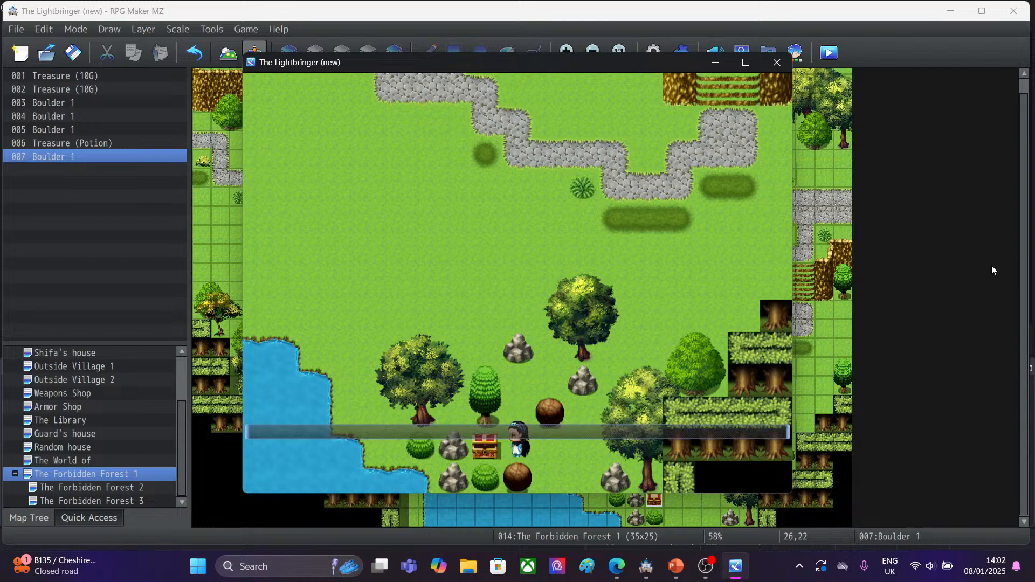
pyautogui.press('Return')
# Walk around to the east side of the second boulder and push it one tile west.
pyautogui.press('Right')
pyautogui.press('Down')
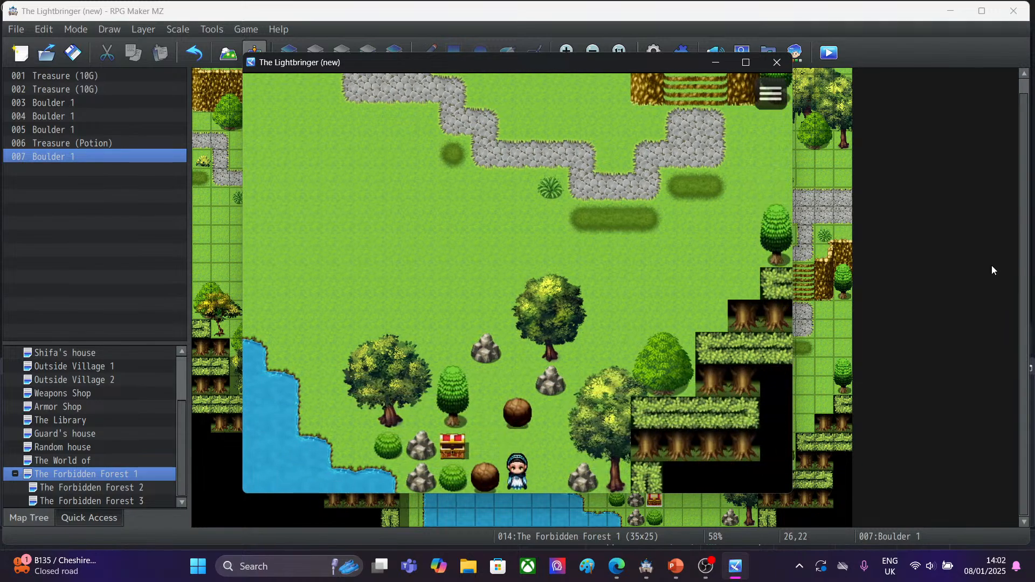
pyautogui.press('Right')
pyautogui.press('Up')
pyautogui.press('Up')
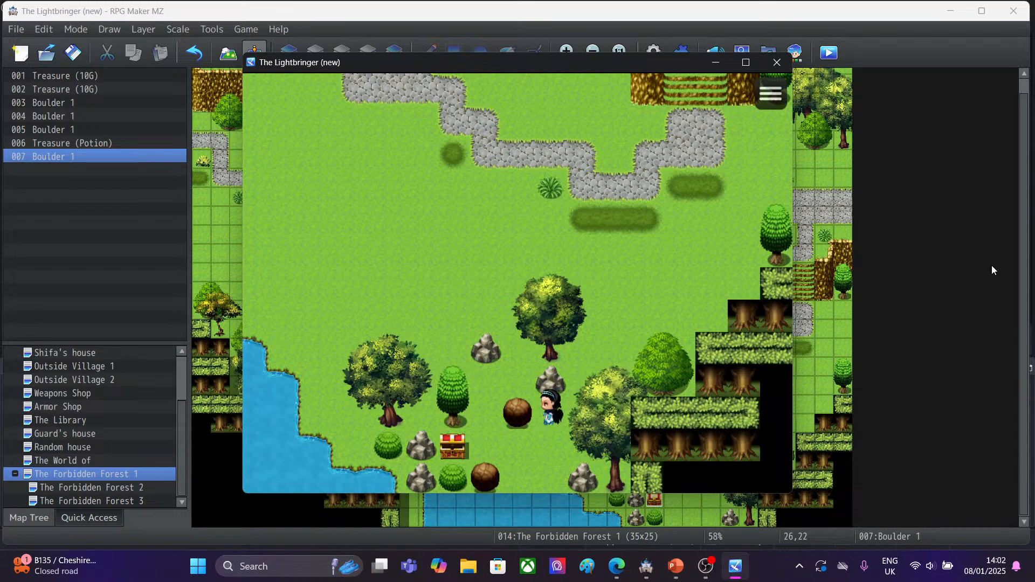
pyautogui.press('Left')
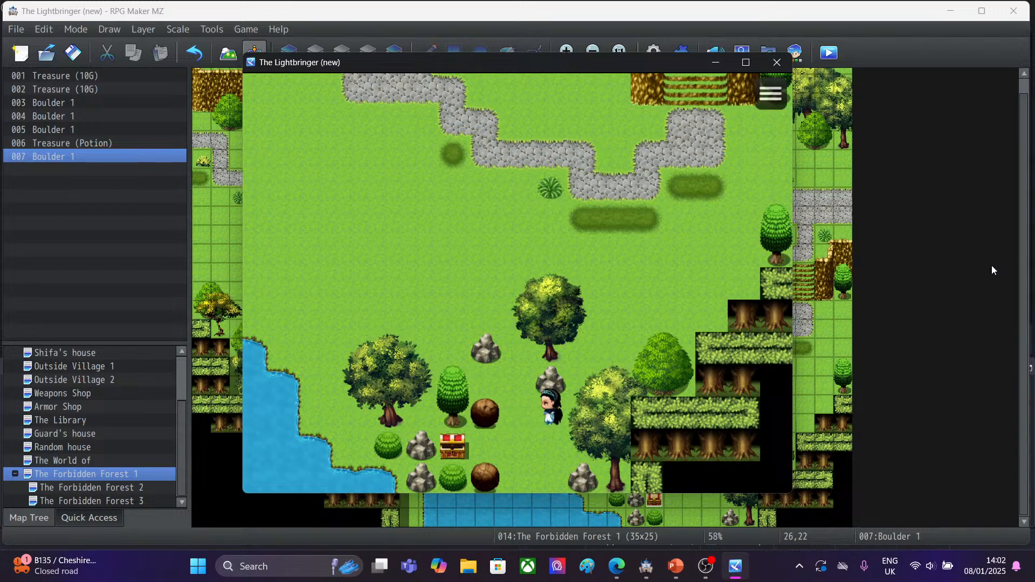
pyautogui.press('Left')
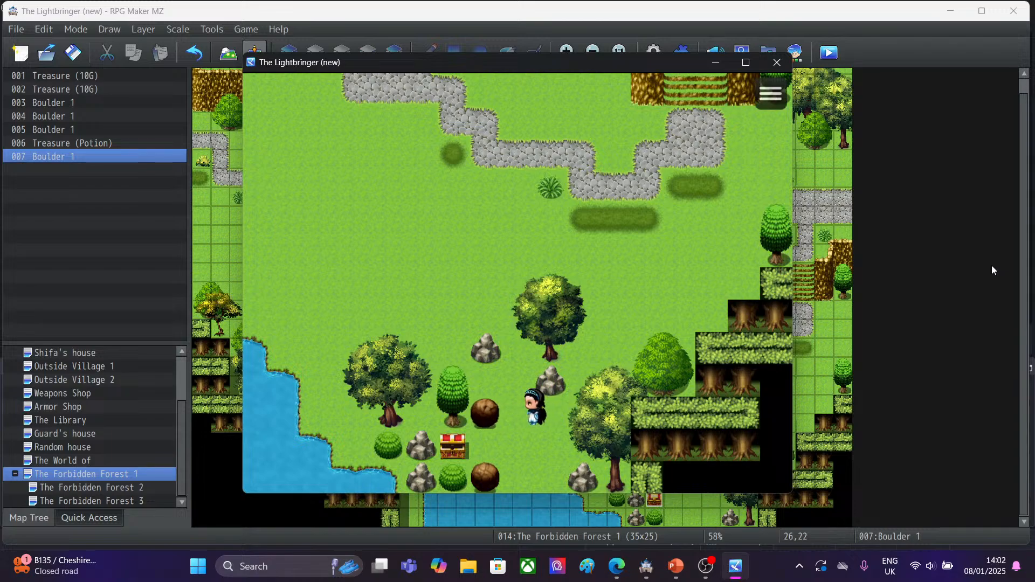
# Move below the second boulder and push it one tile north toward the lone rock.
pyautogui.press('Down')
pyautogui.press('Left')
pyautogui.press('Up')
pyautogui.press('Up')
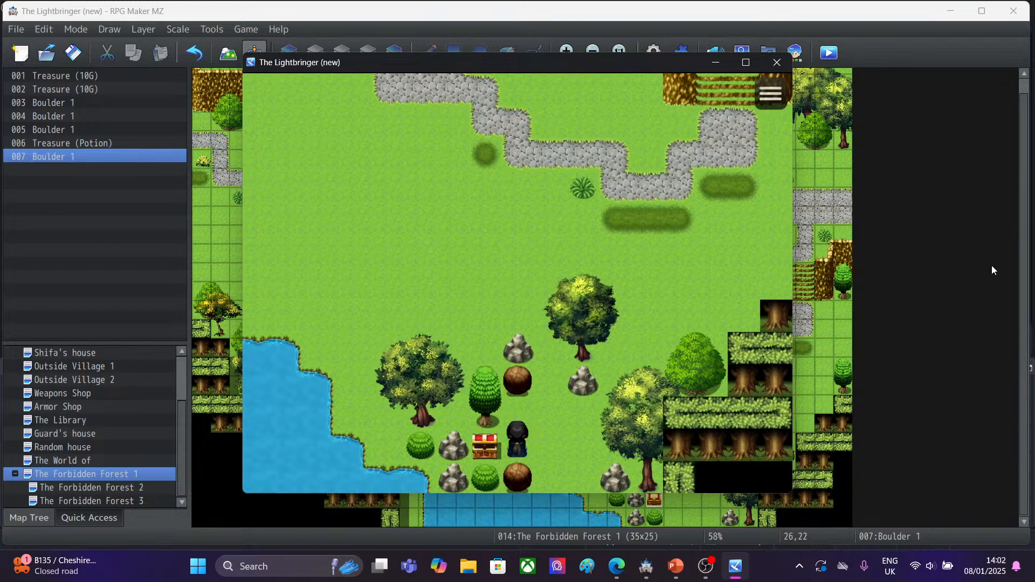
# Walk to the top of the small conifer west of the second boulder and end the playtest.
pyautogui.press('Left')
pyautogui.press('Up')
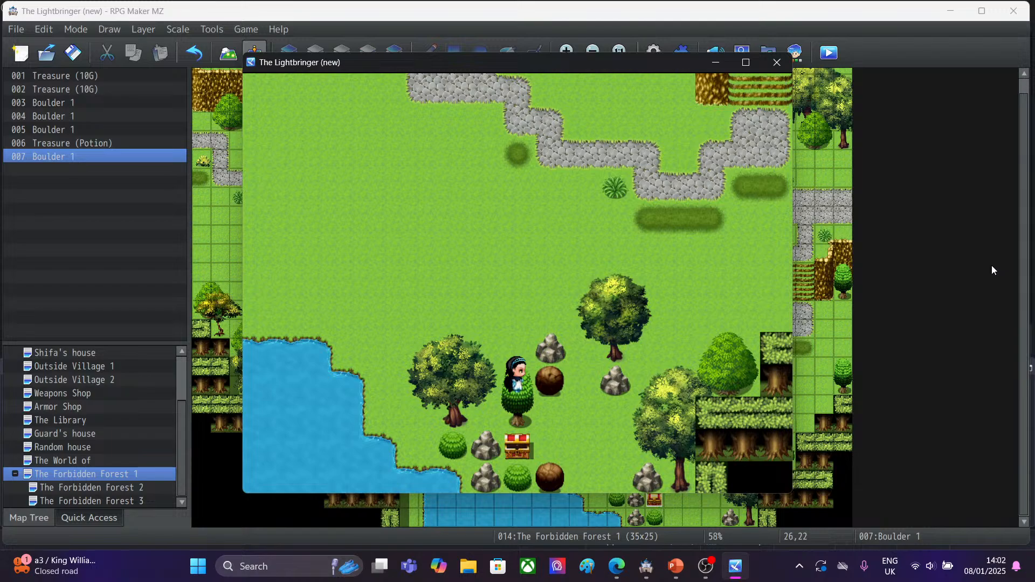
pyautogui.click(777, 62)
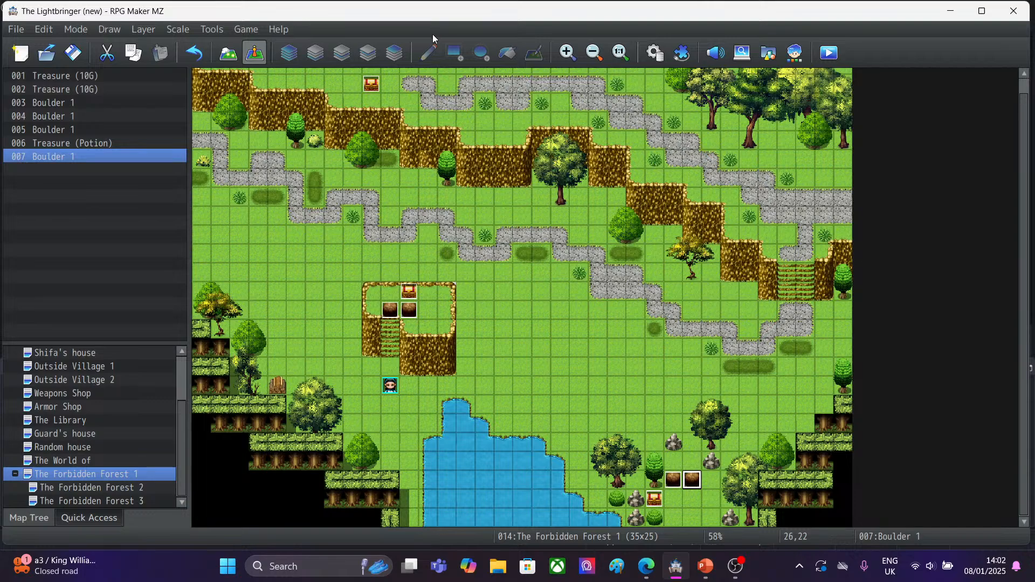
# Check the live chat on the YouTube Studio streaming page in the browser and return to RPG Maker MZ.
pyautogui.click(646, 566)
pyautogui.click(167, 11)
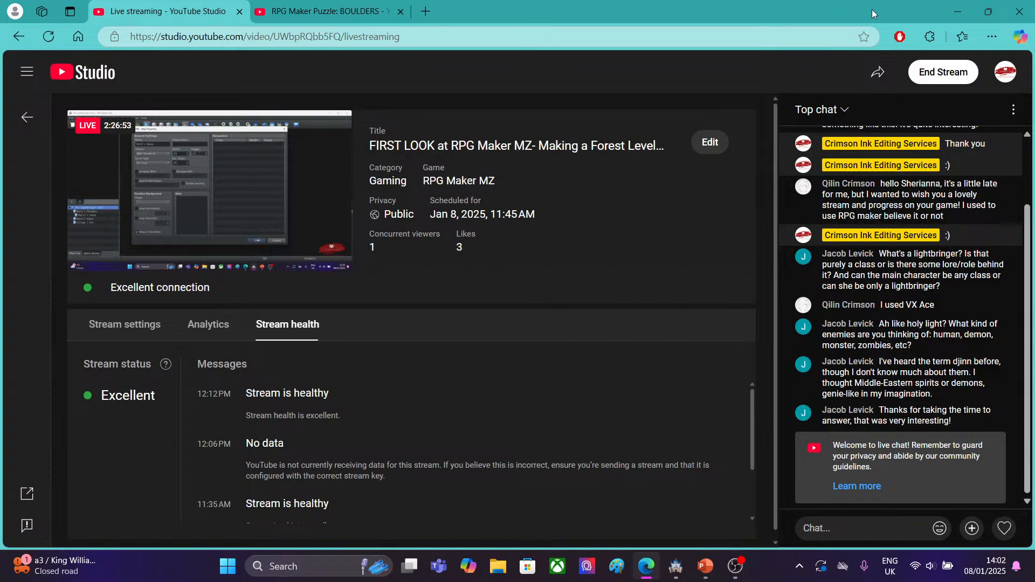
pyautogui.click(945, 16)
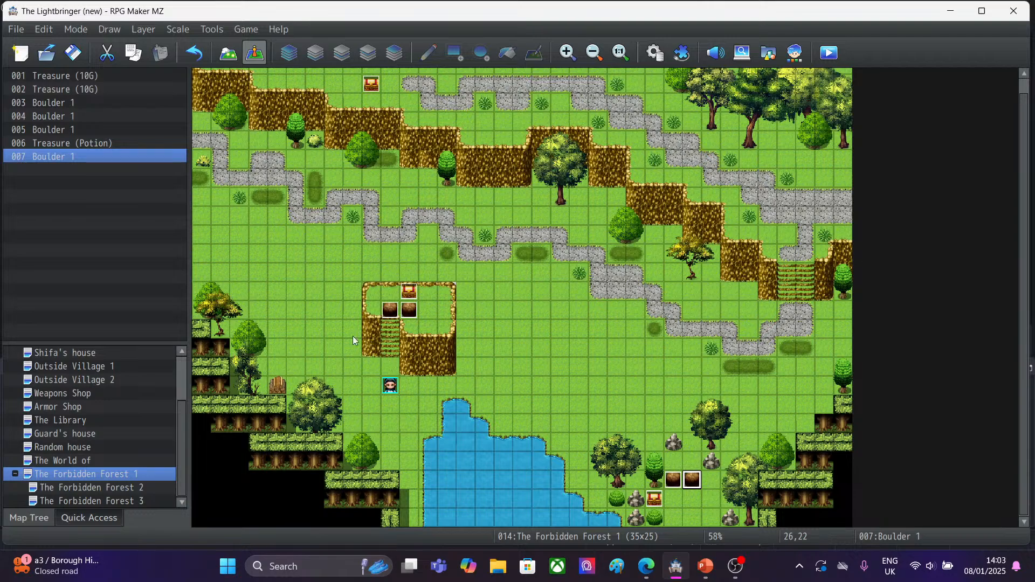
# Widen the lake by one tile of water along the lower part of its western shore.
pyautogui.click(228, 53)
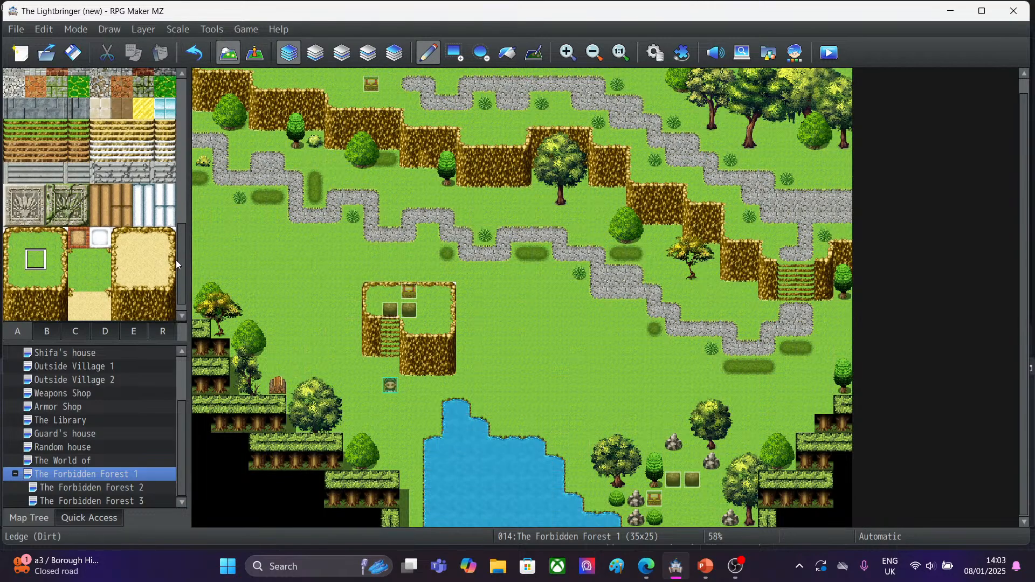
pyautogui.moveTo(181, 260); pyautogui.dragTo(181, 88)
pyautogui.click(15, 86)
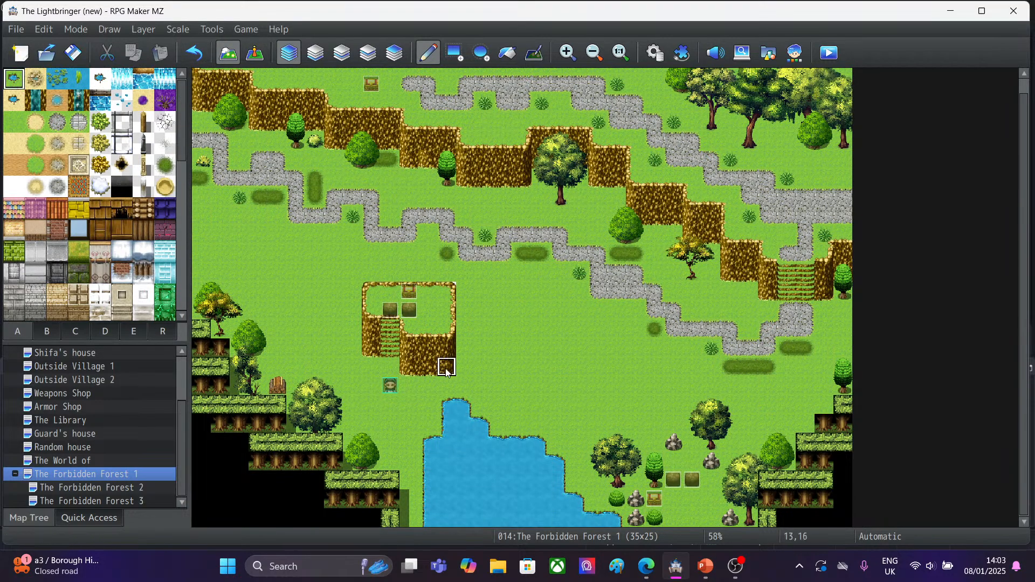
pyautogui.moveTo(412, 481); pyautogui.dragTo(416, 518)
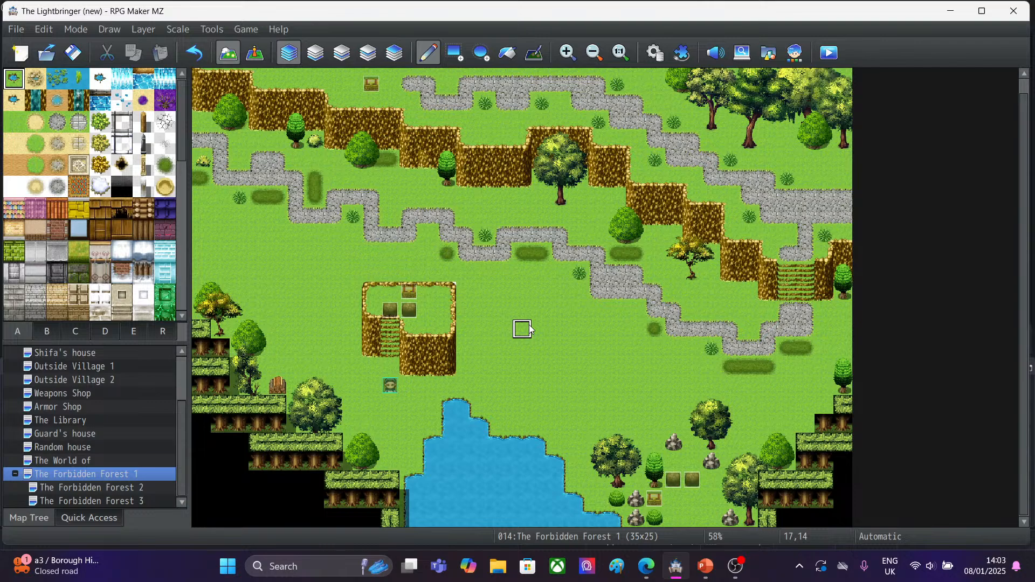
# In event 003 Boulder 1 below the ledge chest, add a This Event route with Move Right to the player-facing-right branch.
pyautogui.click(254, 53)
pyautogui.doubleClick(409, 309)
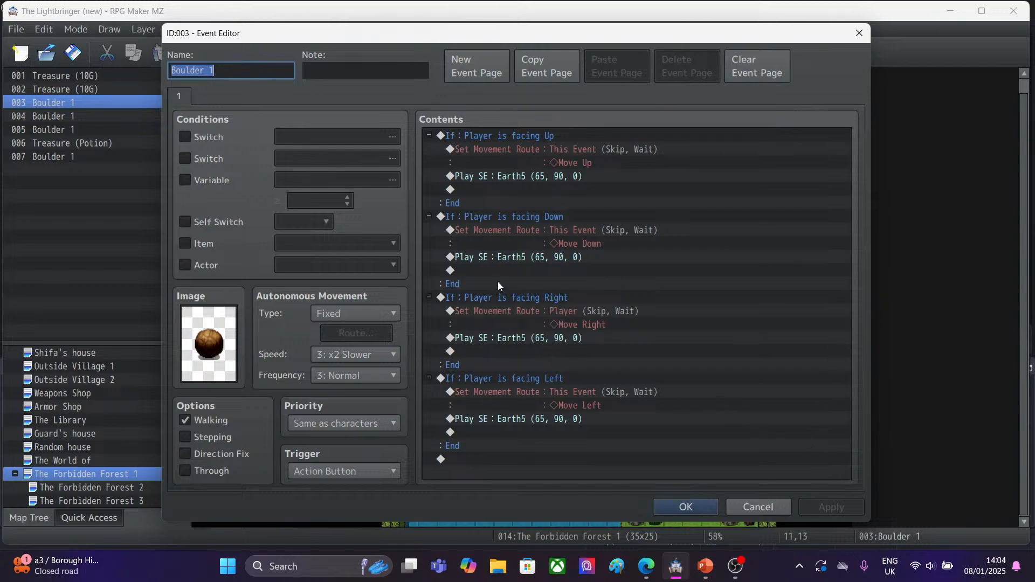
pyautogui.doubleClick(555, 312)
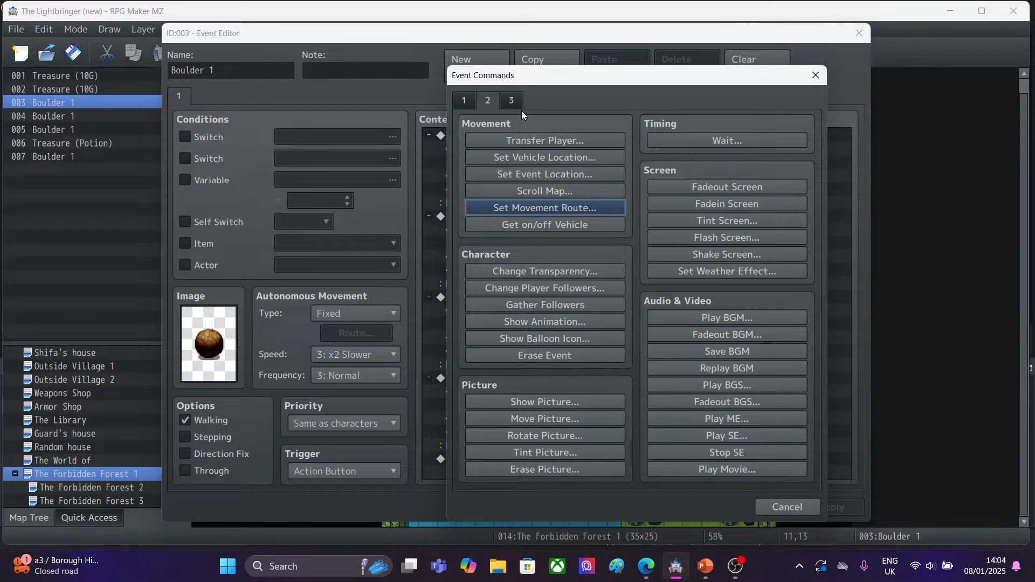
pyautogui.click(514, 206)
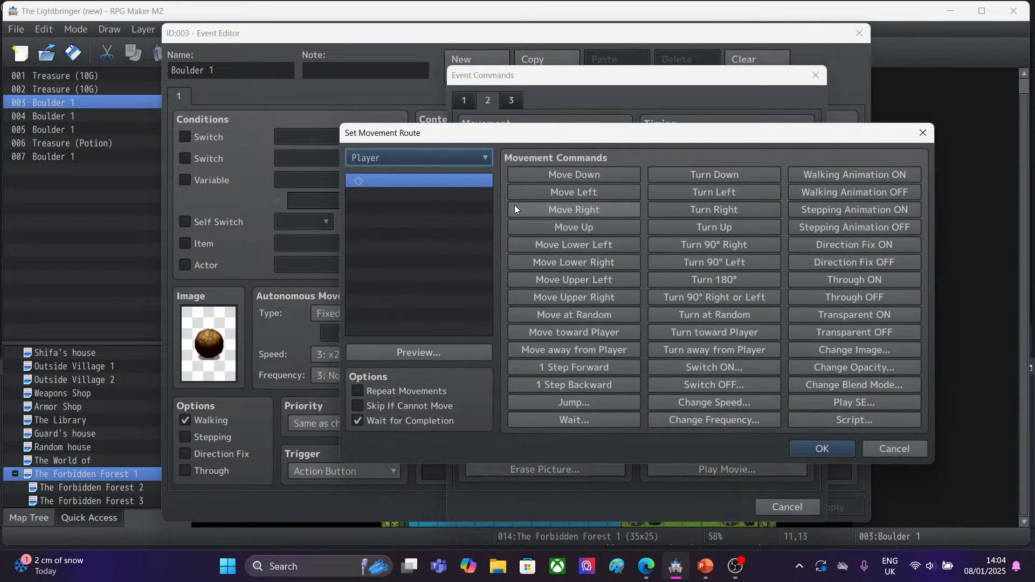
pyautogui.click(418, 157)
pyautogui.click(399, 191)
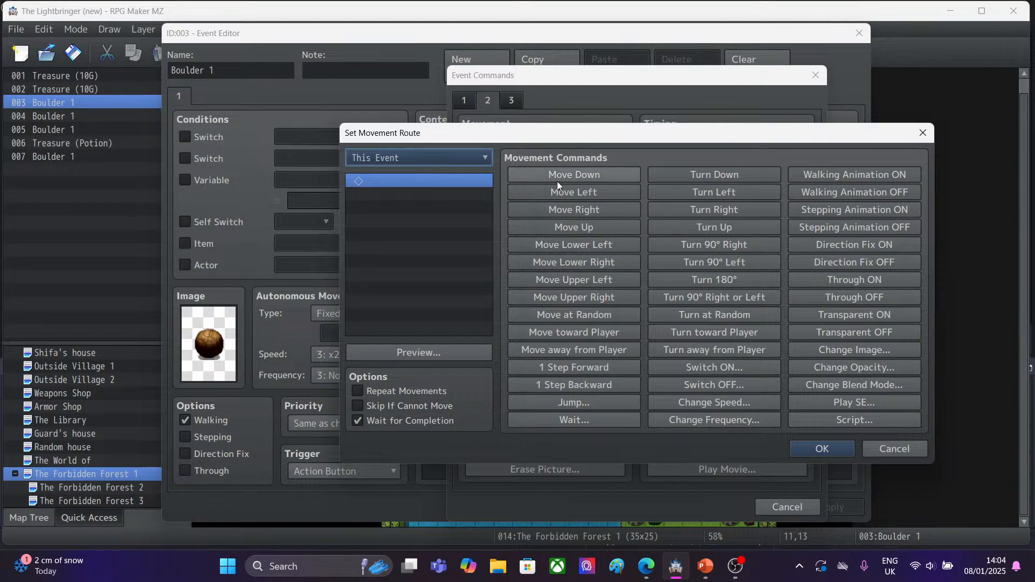
pyautogui.click(576, 210)
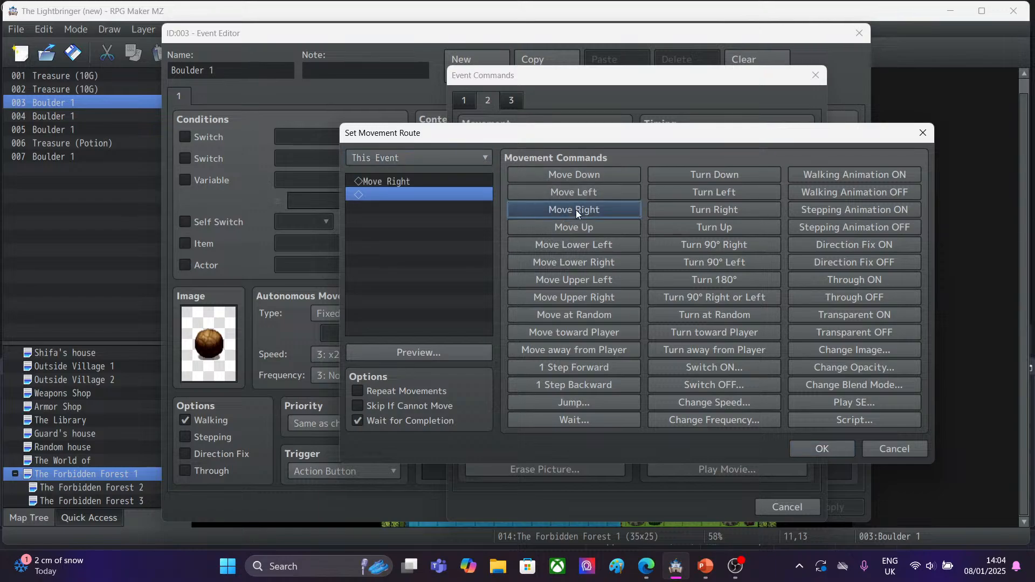
pyautogui.click(810, 450)
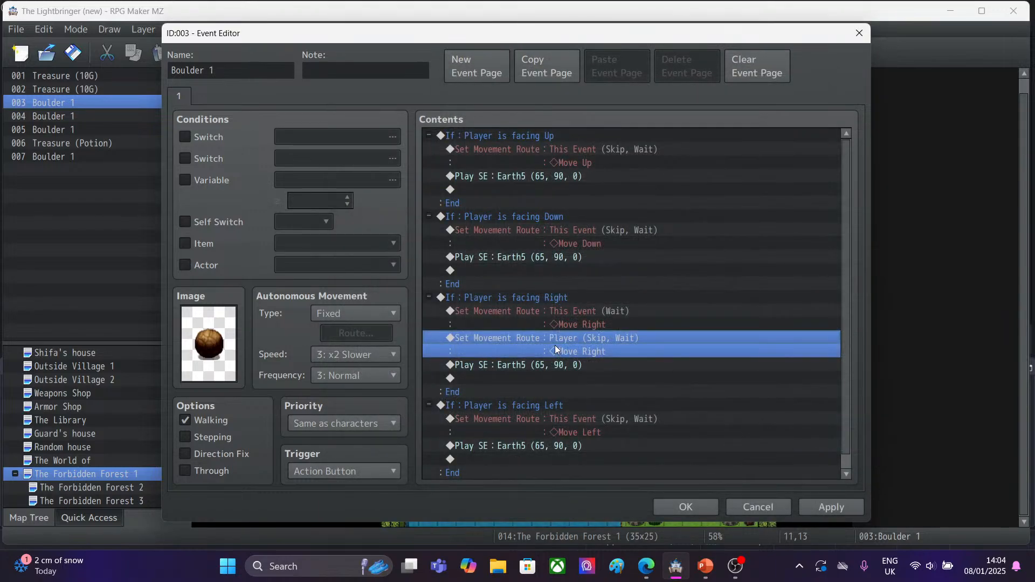
# Insert a This Event movement route in the facing-right branch with Move Right and Skip If Cannot Move enabled.
pyautogui.press('Insert')
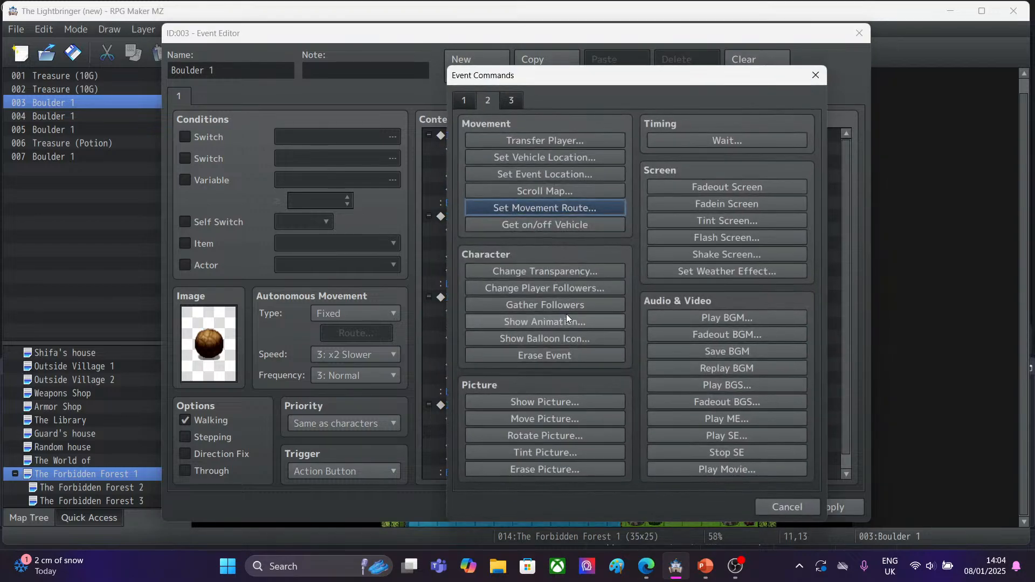
pyautogui.click(522, 207)
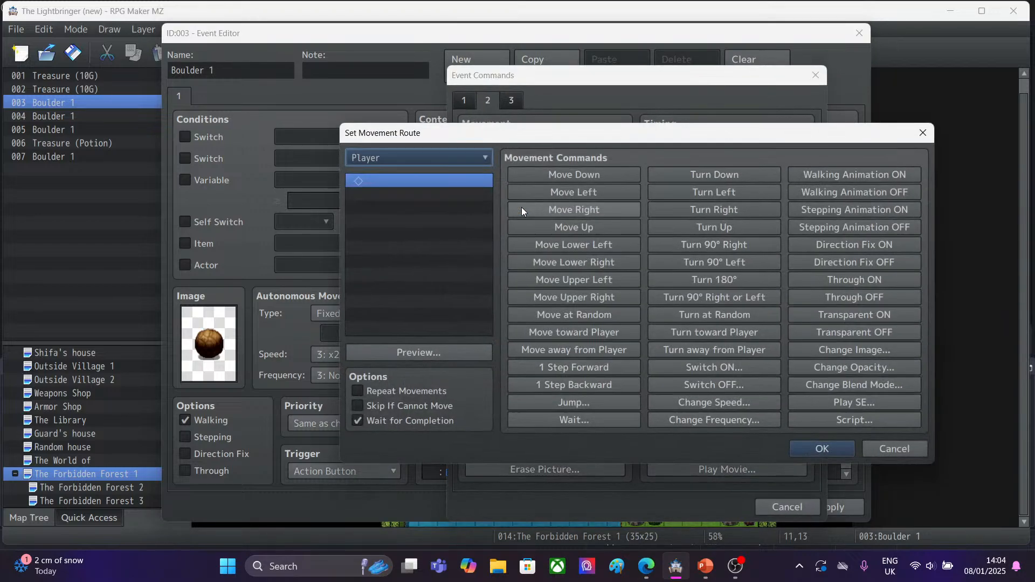
pyautogui.click(583, 209)
pyautogui.click(358, 407)
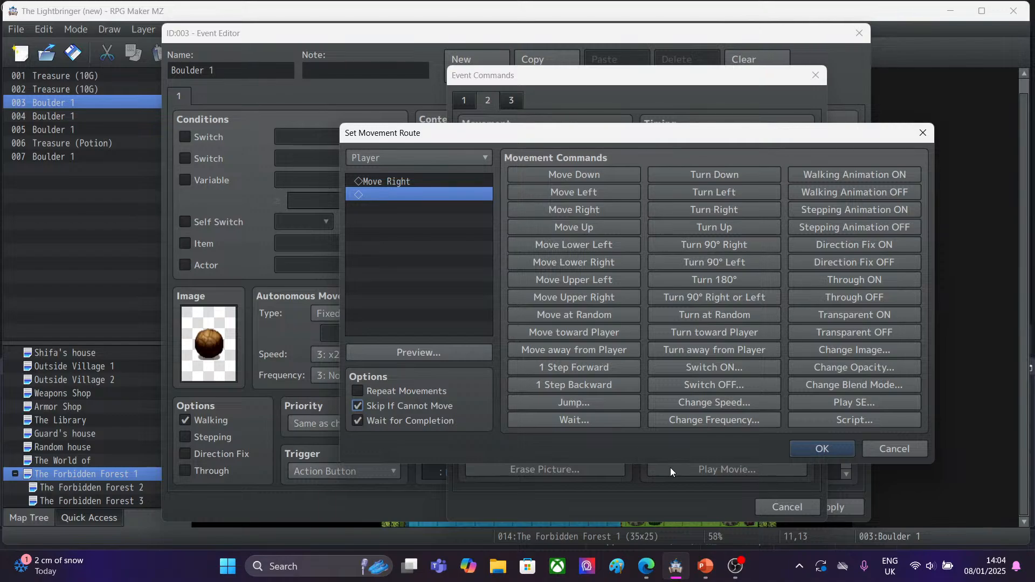
pyautogui.click(382, 157)
pyautogui.click(387, 192)
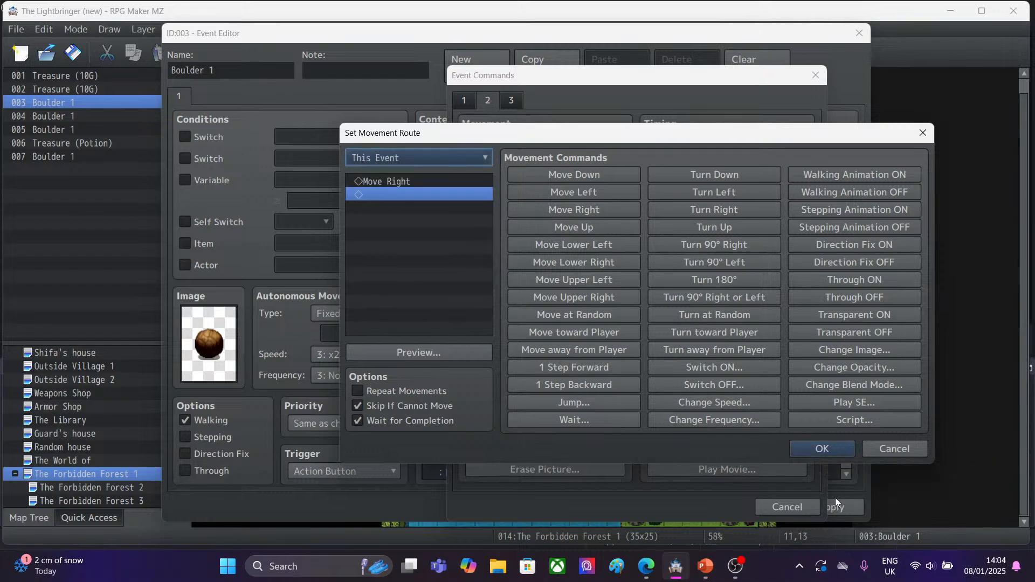
pyautogui.click(816, 449)
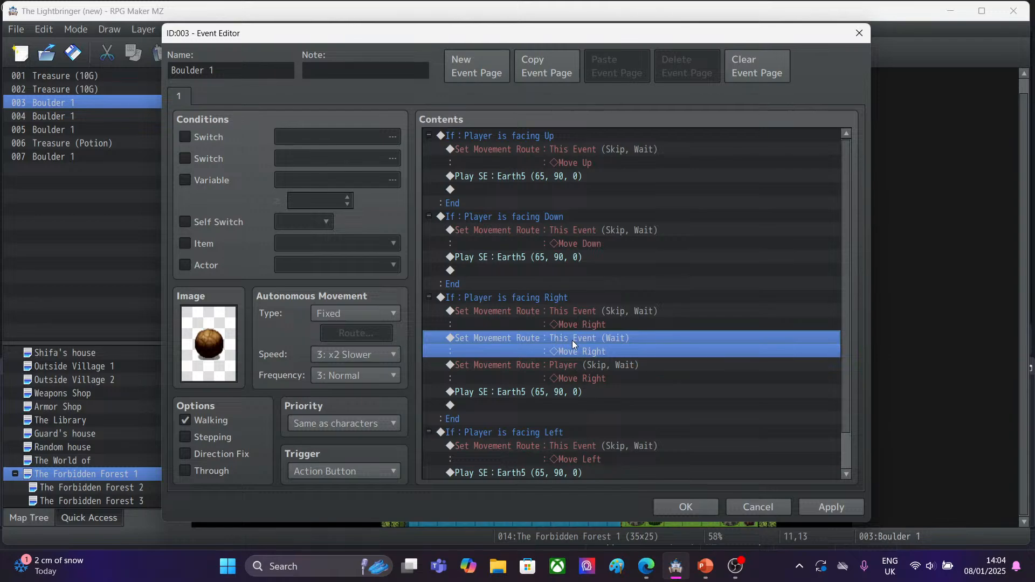
# Delete the non-skipping This Event route and the Player route from the facing-right branch, and save the boulder event.
pyautogui.press('Delete')
pyautogui.press('Delete')
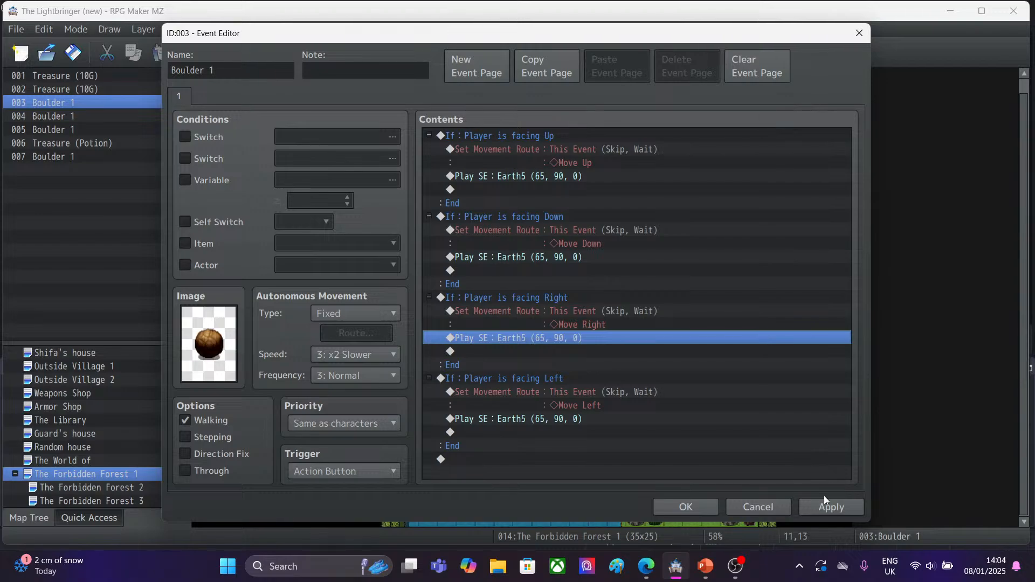
pyautogui.click(687, 508)
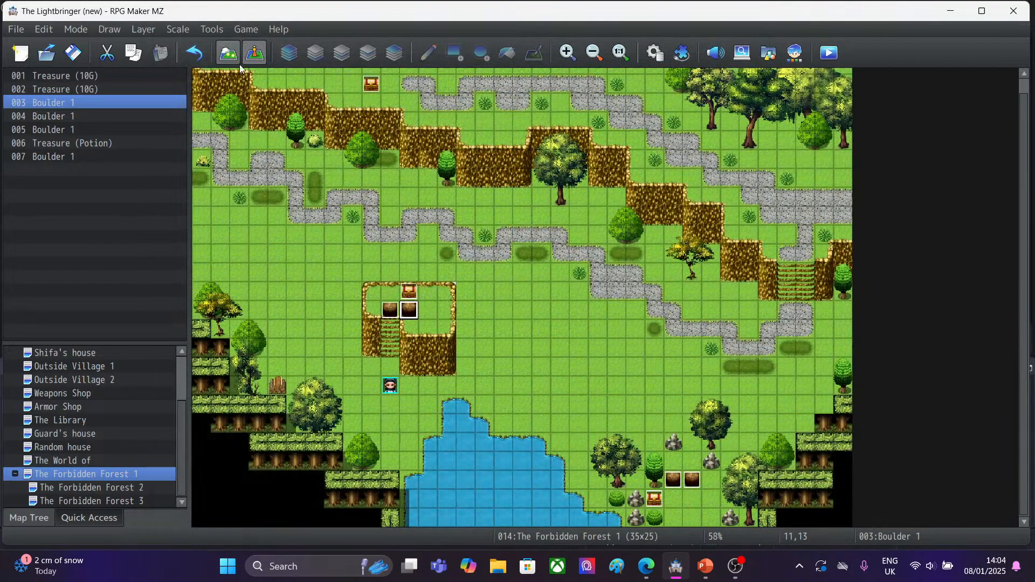
# Start a new playtest and walk southeast to the tile between the lone rock and the western lakeside boulder.
pyautogui.click(830, 52)
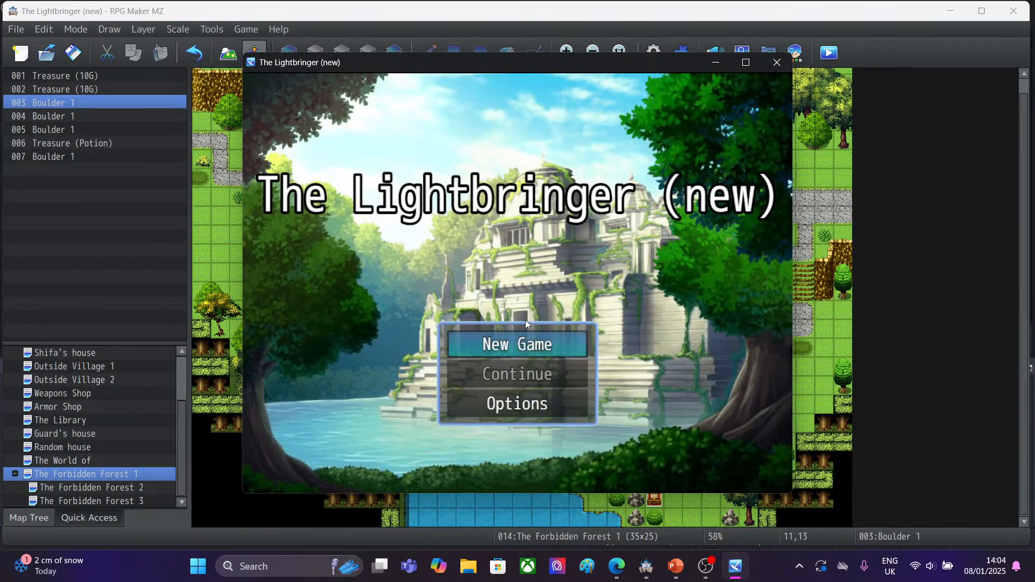
pyautogui.click(516, 342)
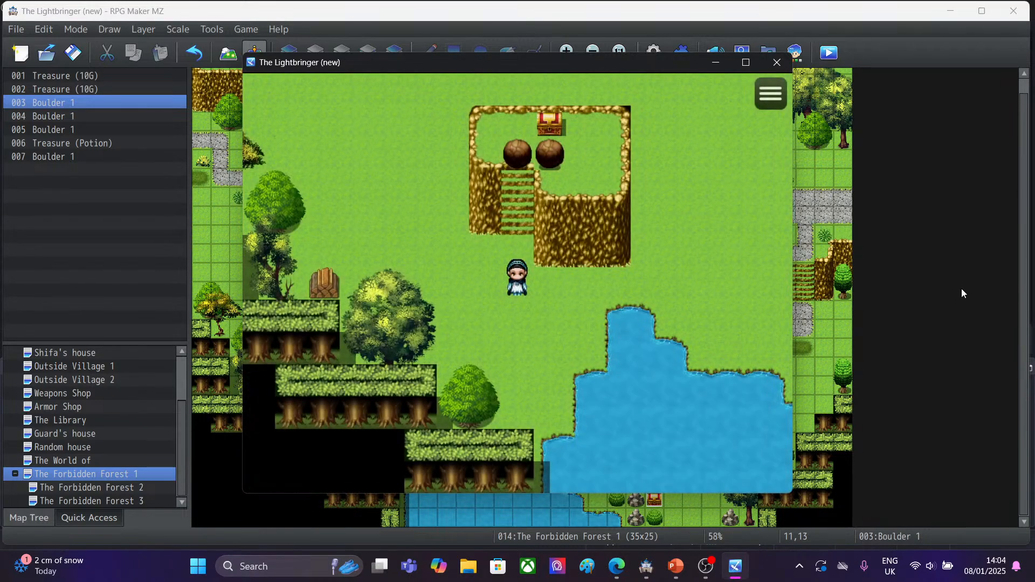
pyautogui.press('Right')
pyautogui.press('Right')
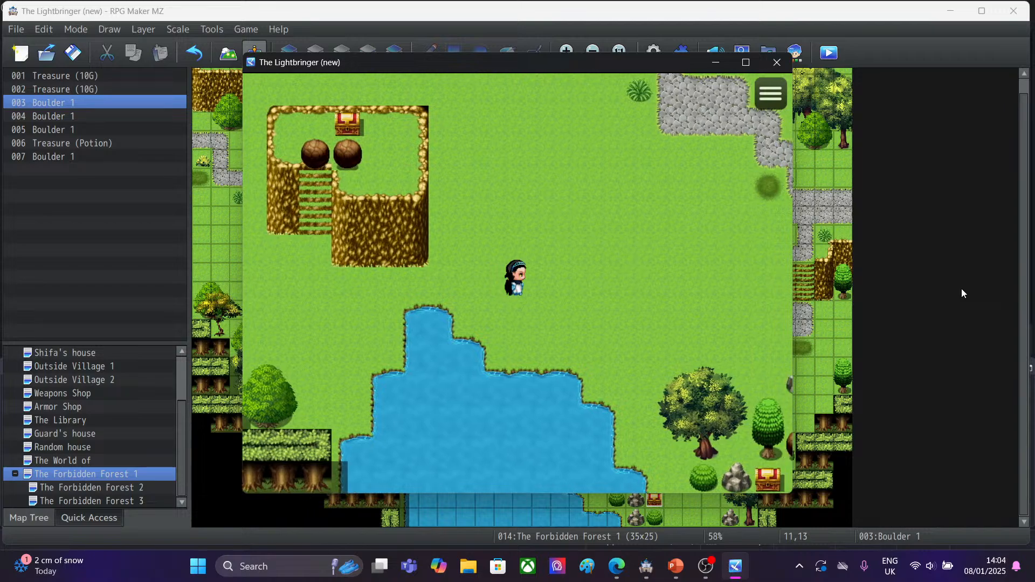
pyautogui.press('Down')
pyautogui.press('Right')
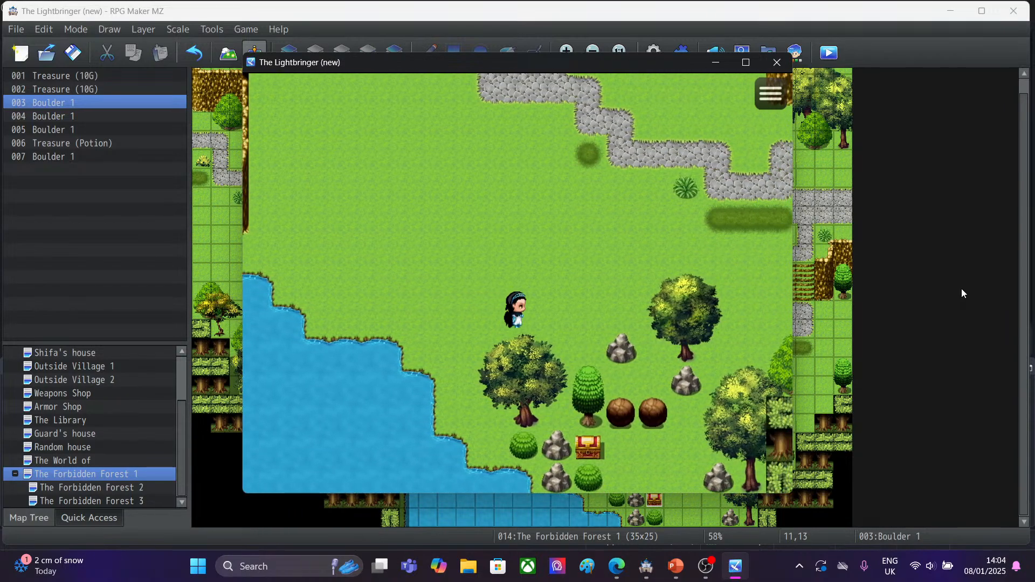
pyautogui.press('Down')
pyautogui.press('Right')
pyautogui.press('Down')
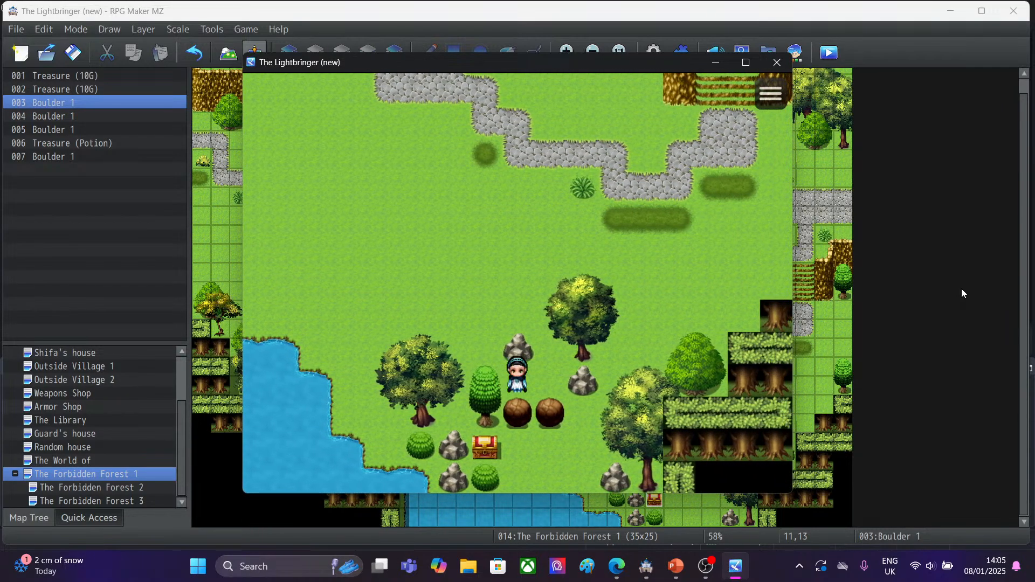
# Push the western lakeside boulder two tiles south, step around beside the Potion chest, and return next to the small conifer.
pyautogui.click(514, 415)
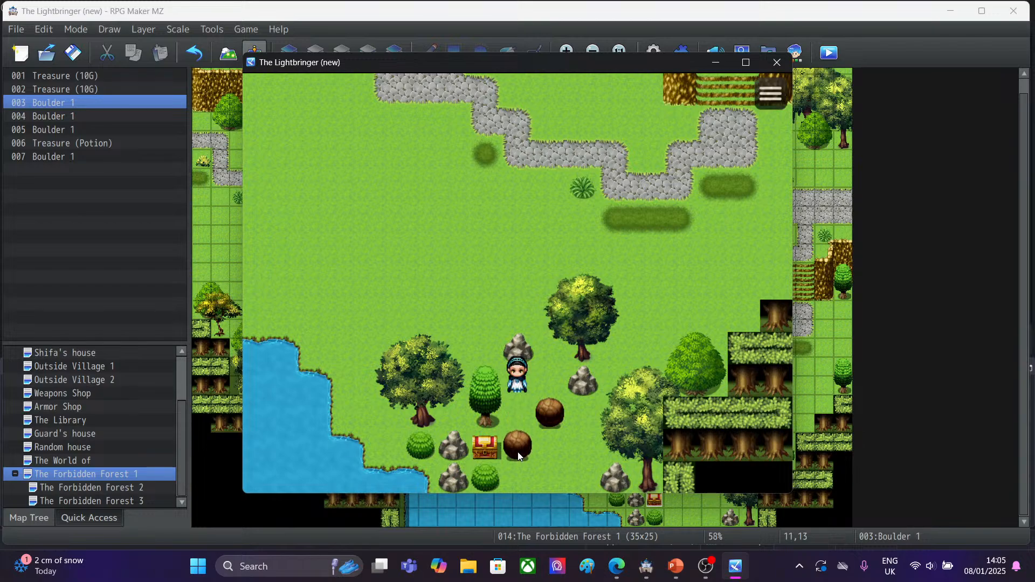
pyautogui.click(518, 451)
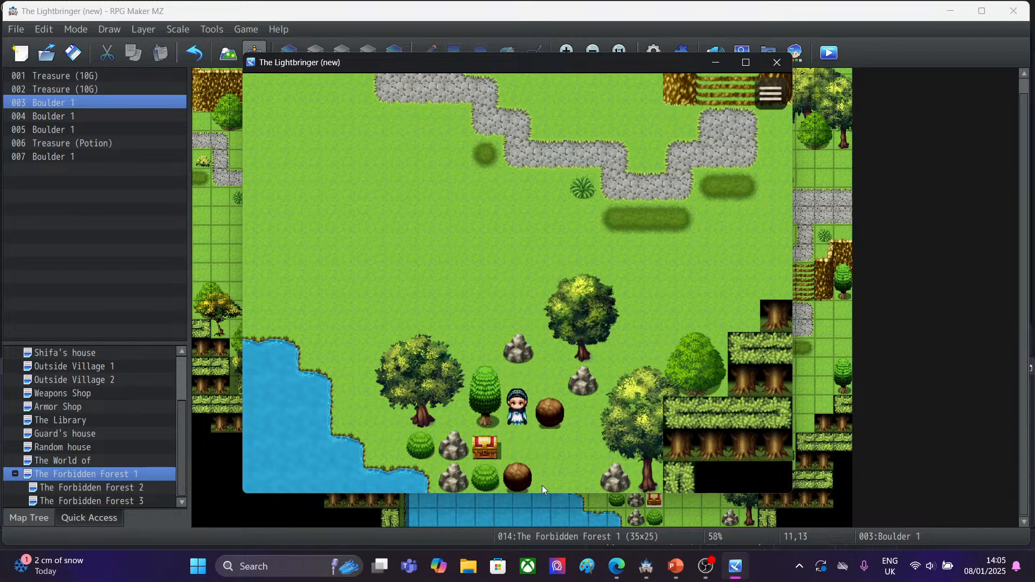
pyautogui.click(542, 485)
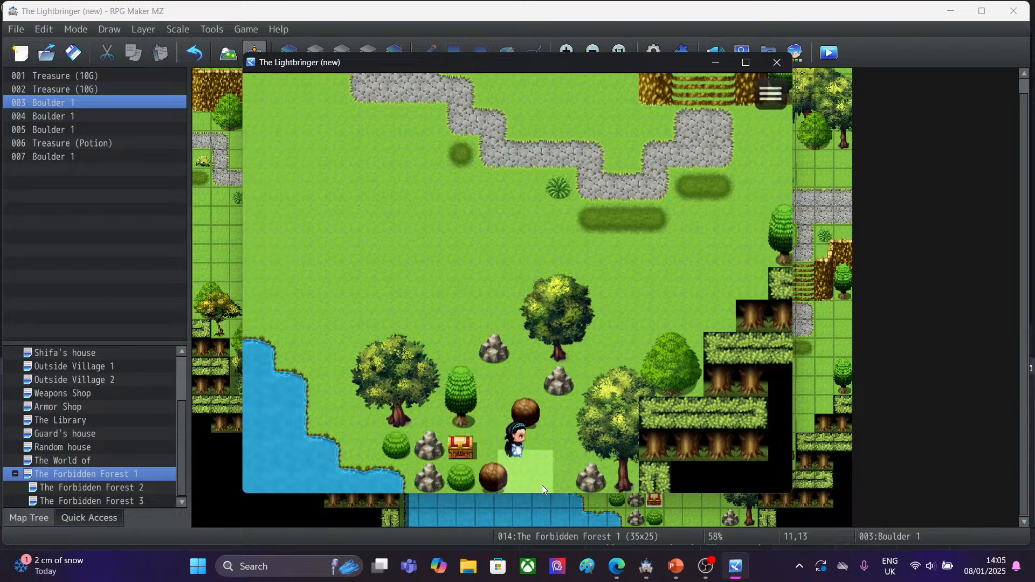
pyautogui.click(489, 426)
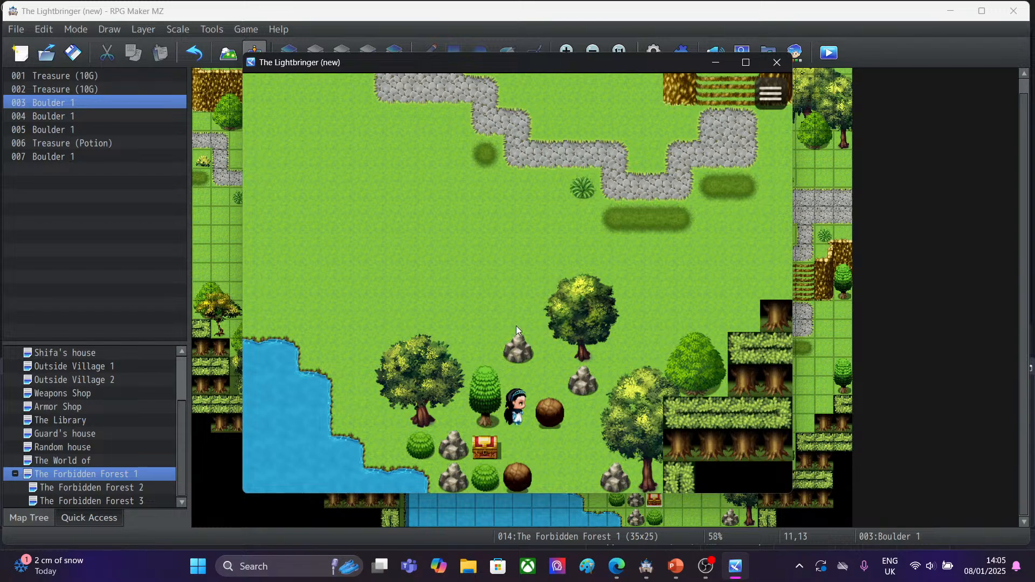
# Walk to the ledge stairs, push the western boulder one tile north and the eastern boulder two tiles east.
pyautogui.click(332, 195)
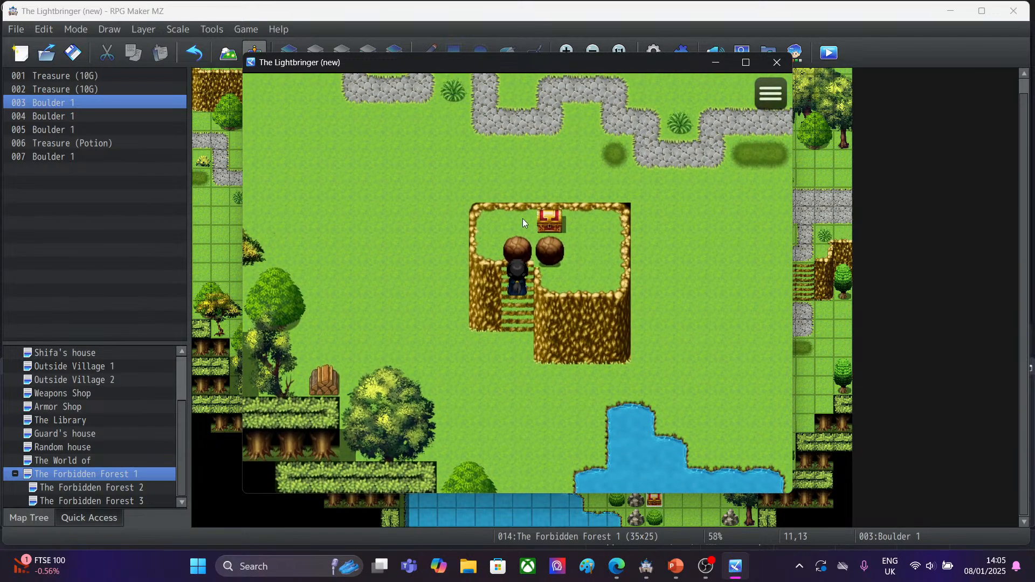
pyautogui.click(519, 245)
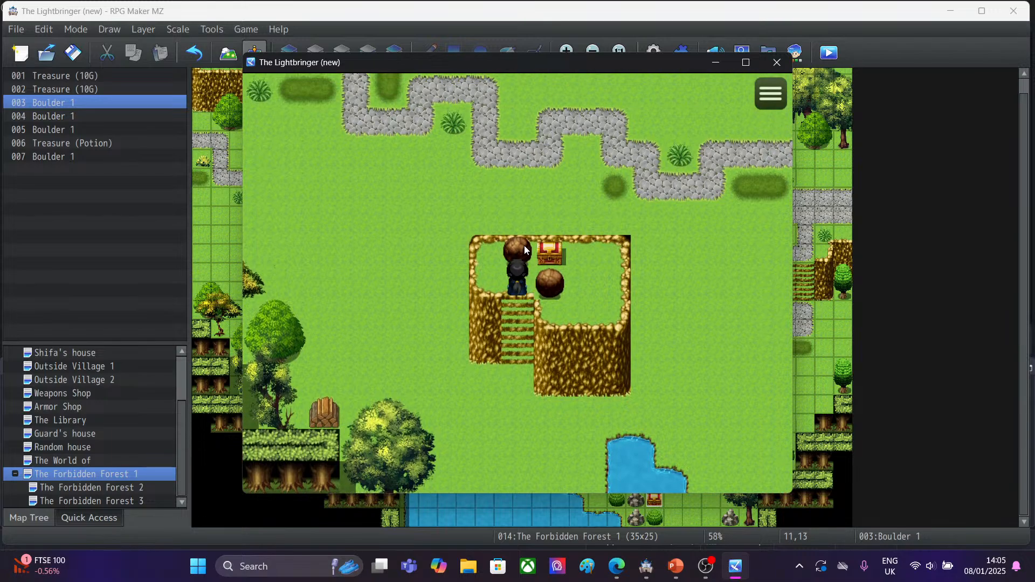
pyautogui.click(552, 277)
pyautogui.click(593, 289)
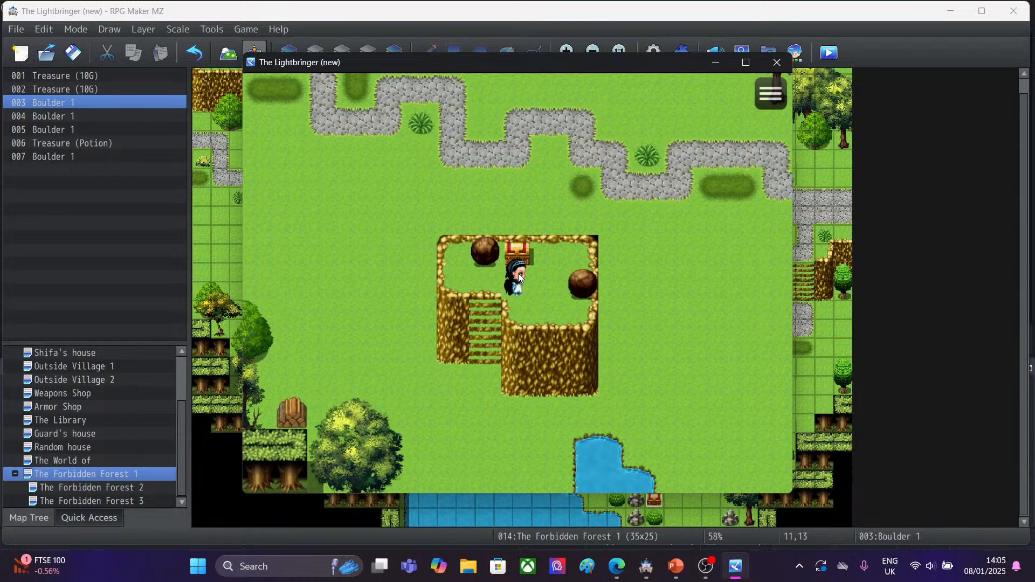
# Open the ledge's treasure chest, dismiss its message, walk back down the stairs and end the playtest.
pyautogui.click(515, 252)
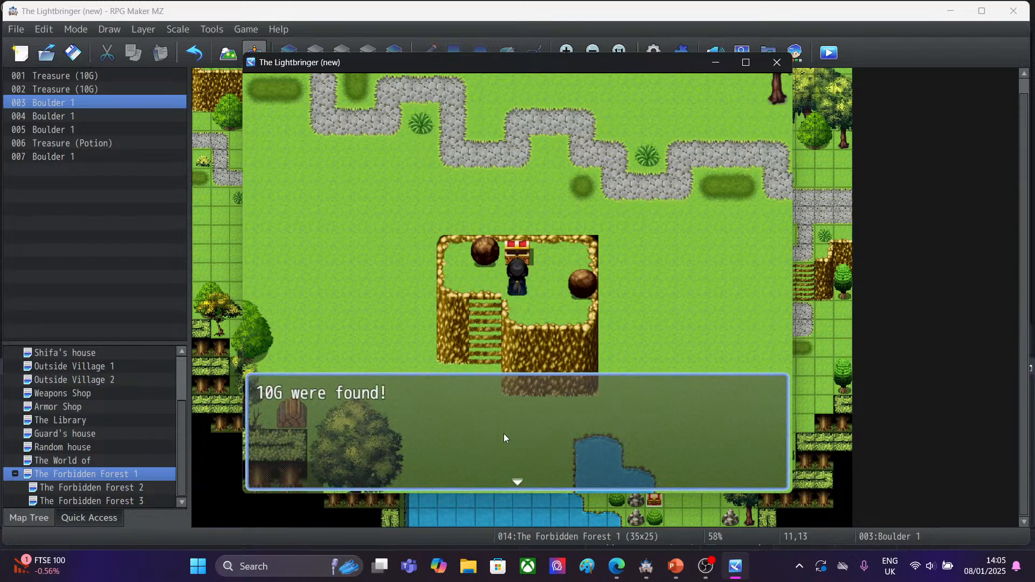
pyautogui.click(502, 433)
pyautogui.click(503, 434)
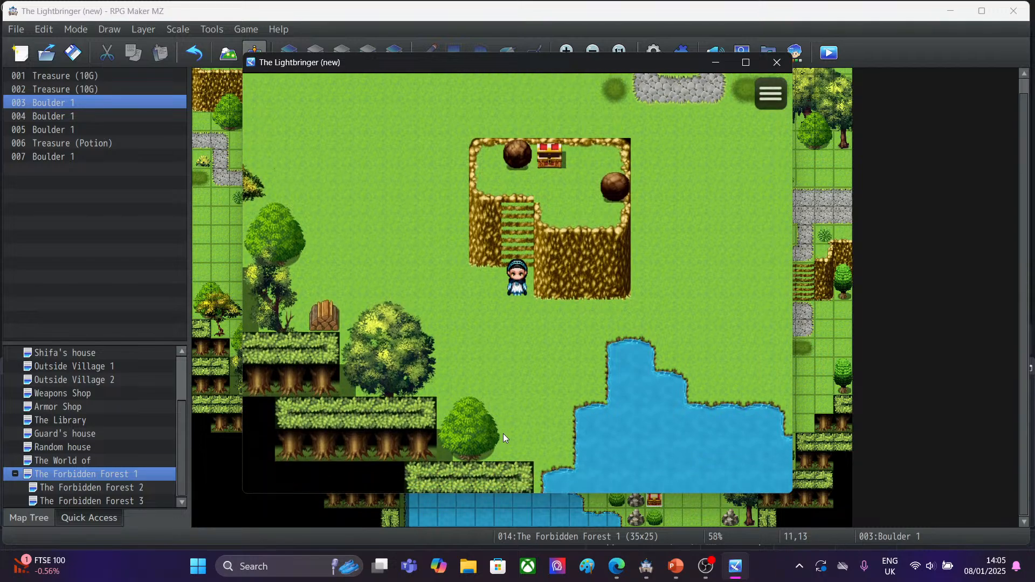
pyautogui.click(777, 62)
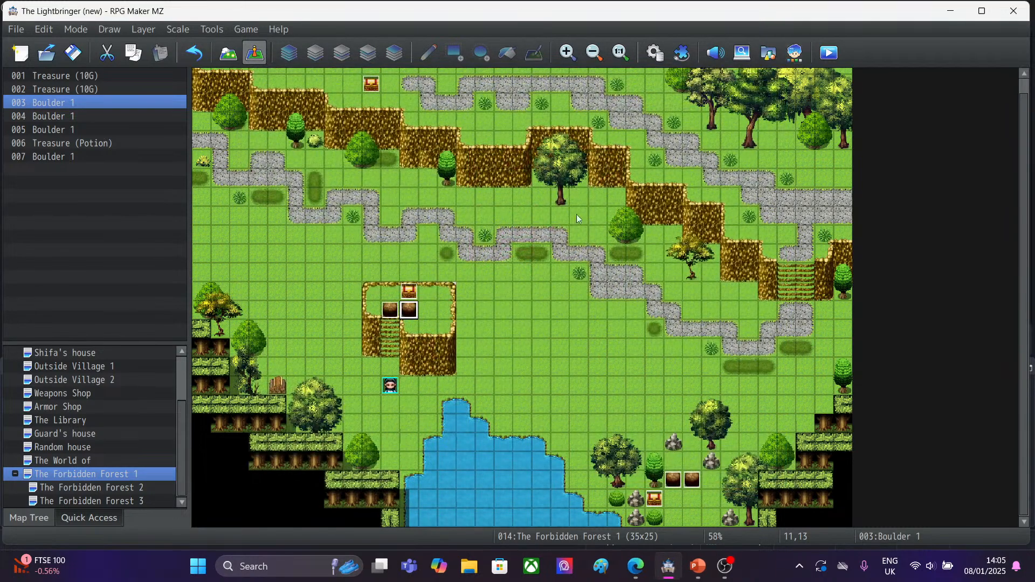
# Delete the two Boulder 1 events beside the Potion chest in the southeastern lakeside area.
pyautogui.rightClick(409, 314)
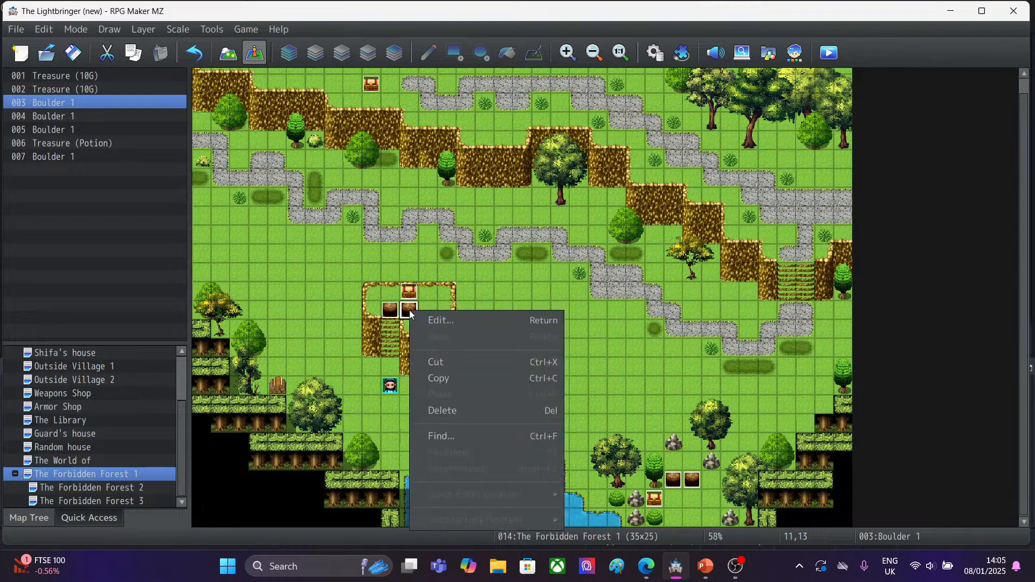
pyautogui.click(675, 487)
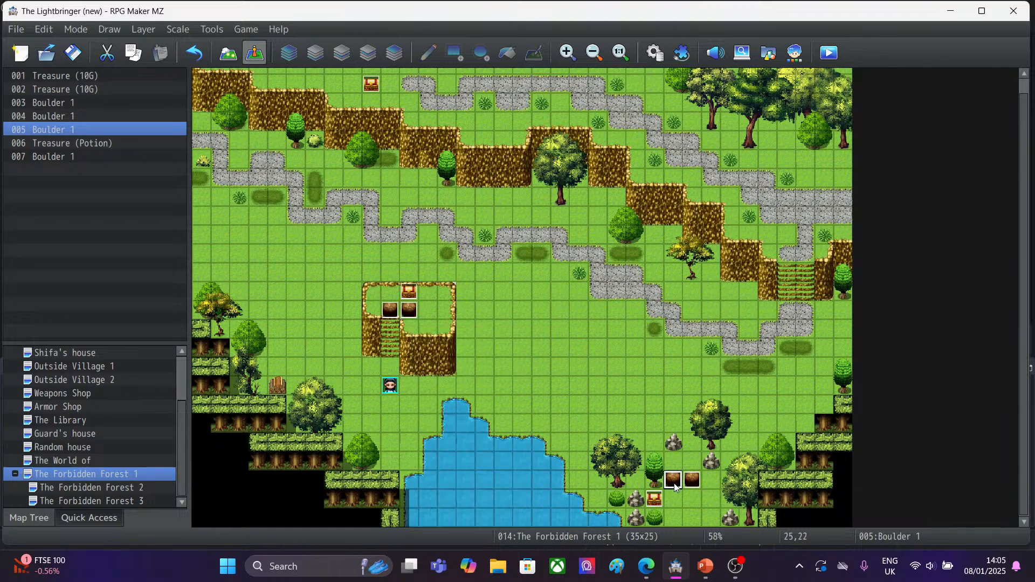
pyautogui.press('Delete')
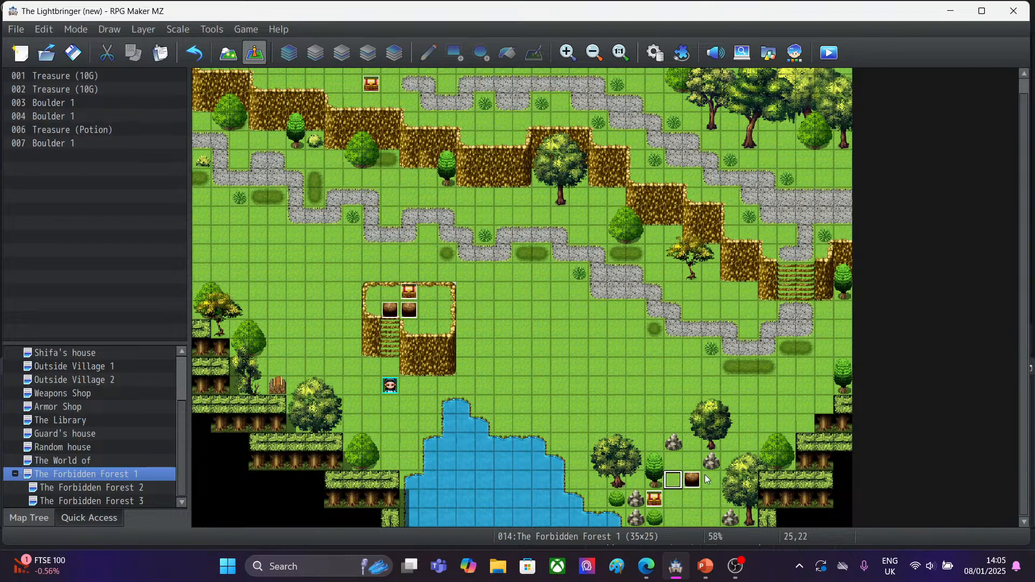
pyautogui.click(694, 481)
pyautogui.press('Delete')
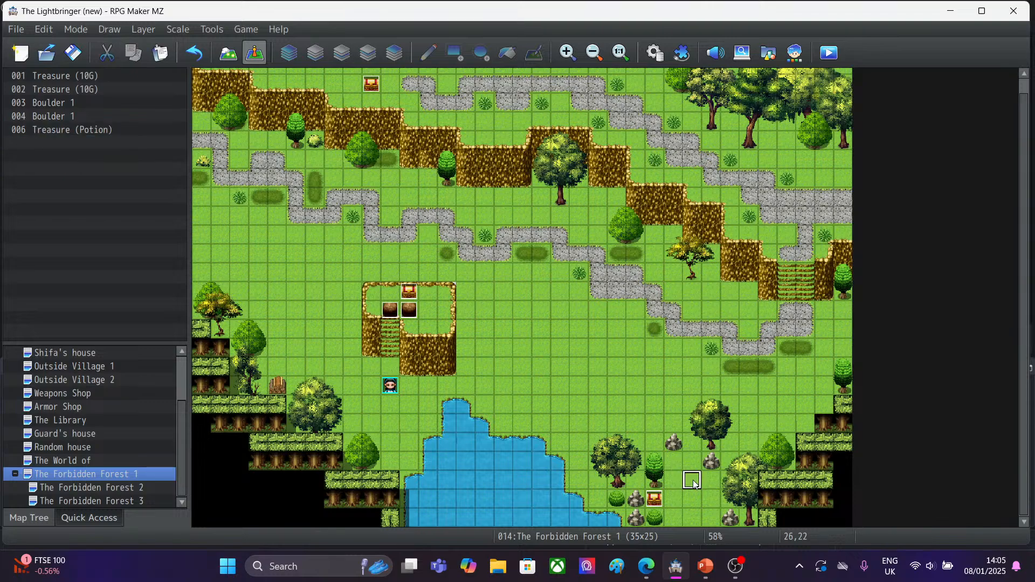
# Copy the eastern Boulder 1 event on the ledge and paste it at tiles 25,21 and 26,22 near the Potion chest.
pyautogui.click(412, 313)
pyautogui.rightClick(413, 314)
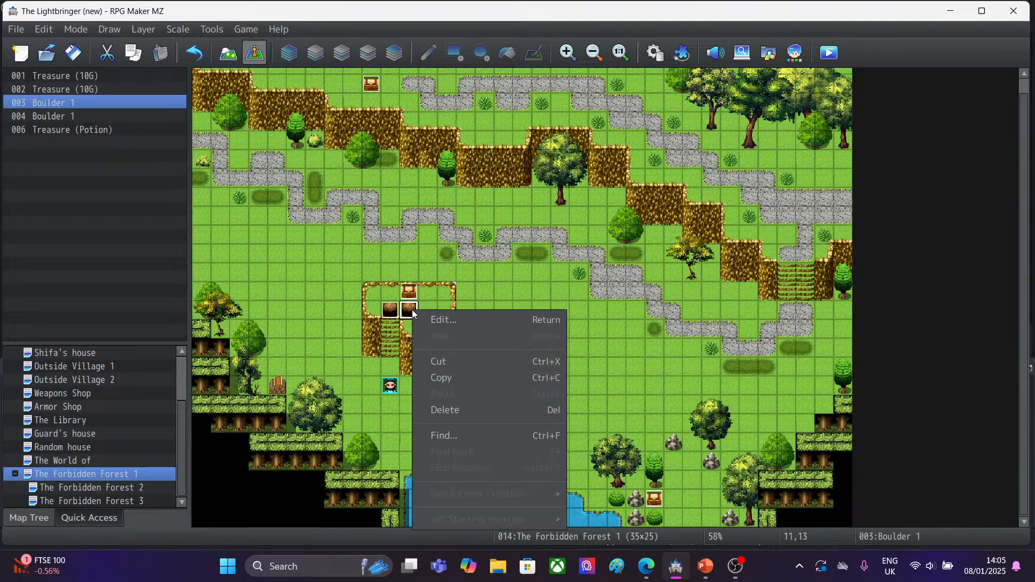
pyautogui.click(455, 380)
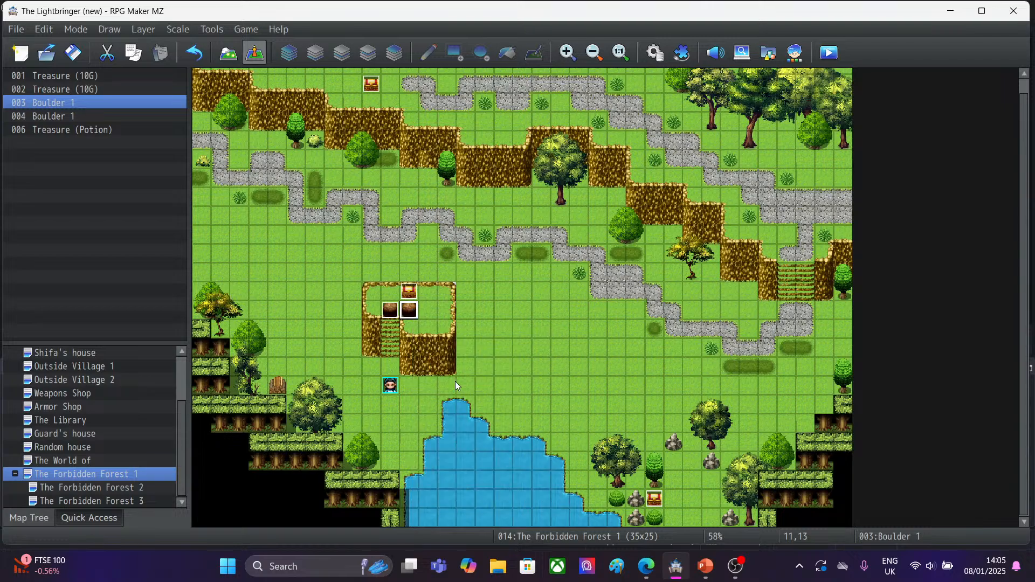
pyautogui.click(673, 462)
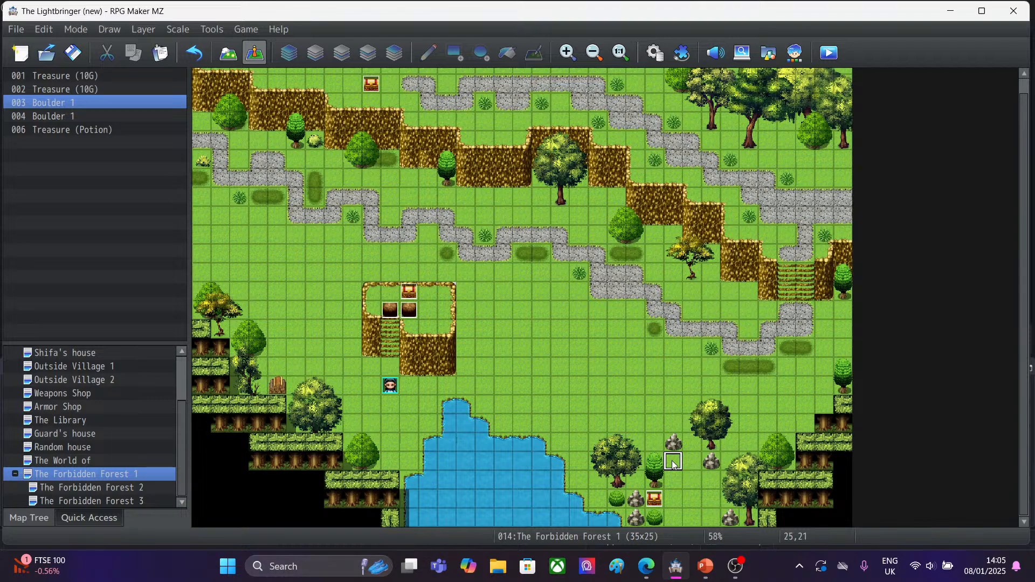
pyautogui.rightClick(672, 462)
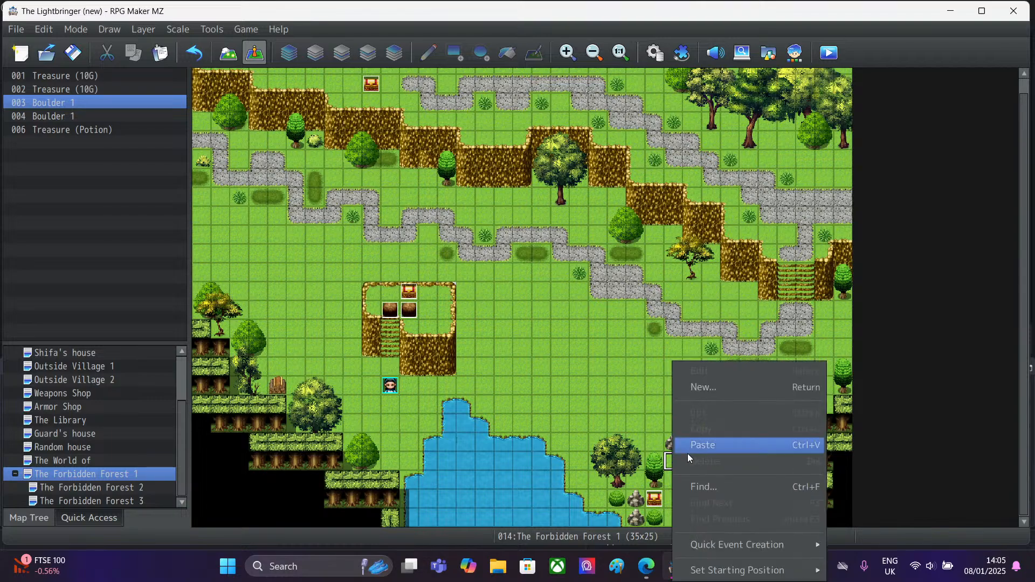
pyautogui.click(692, 449)
pyautogui.rightClick(694, 481)
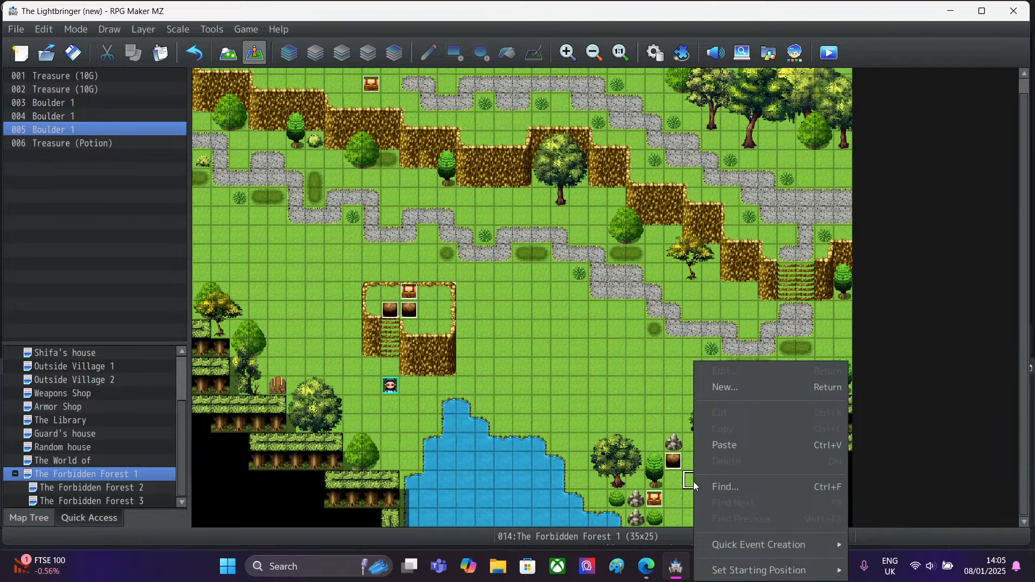
pyautogui.click(713, 447)
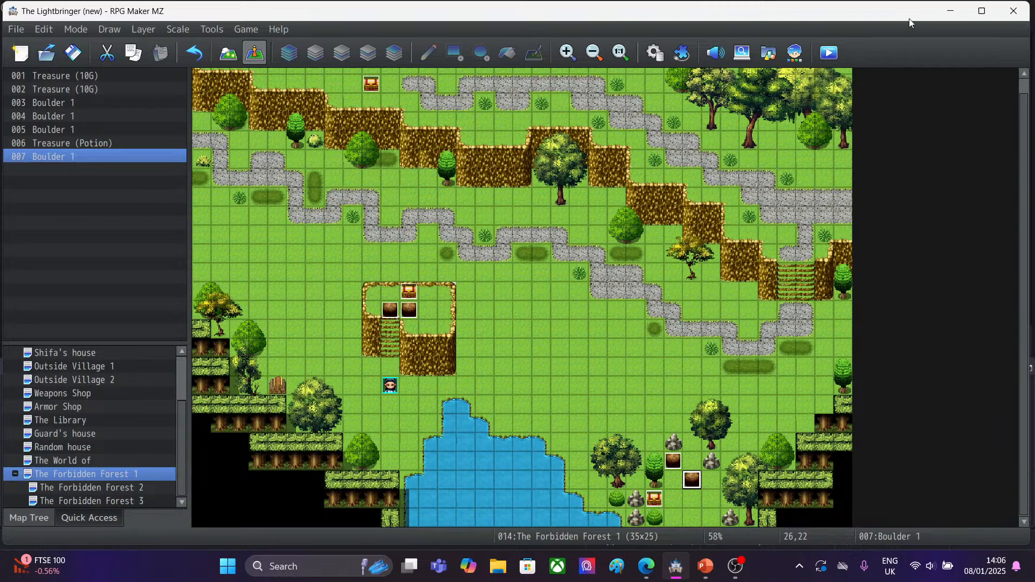
# Playtest from a new game, pushing the ledge's western boulder one tile north and the eastern boulder one tile east.
pyautogui.click(829, 53)
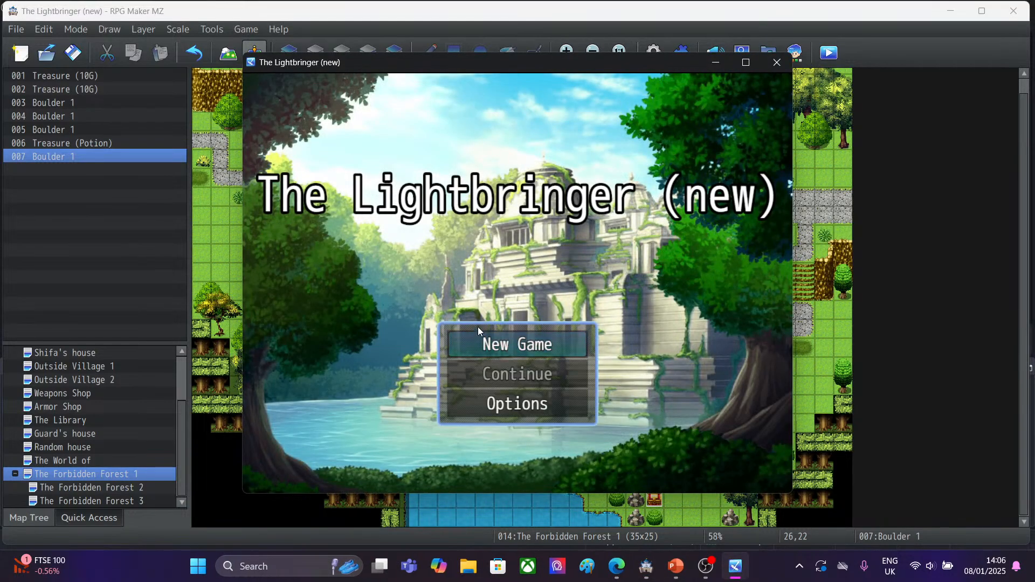
pyautogui.click(481, 339)
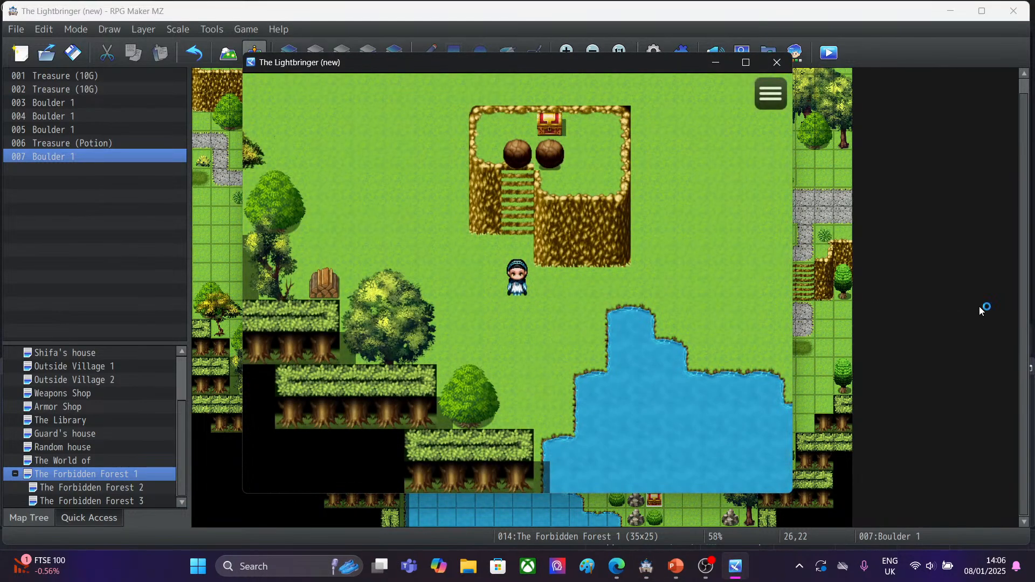
pyautogui.press('Up')
pyautogui.press('Up')
pyautogui.press('Up')
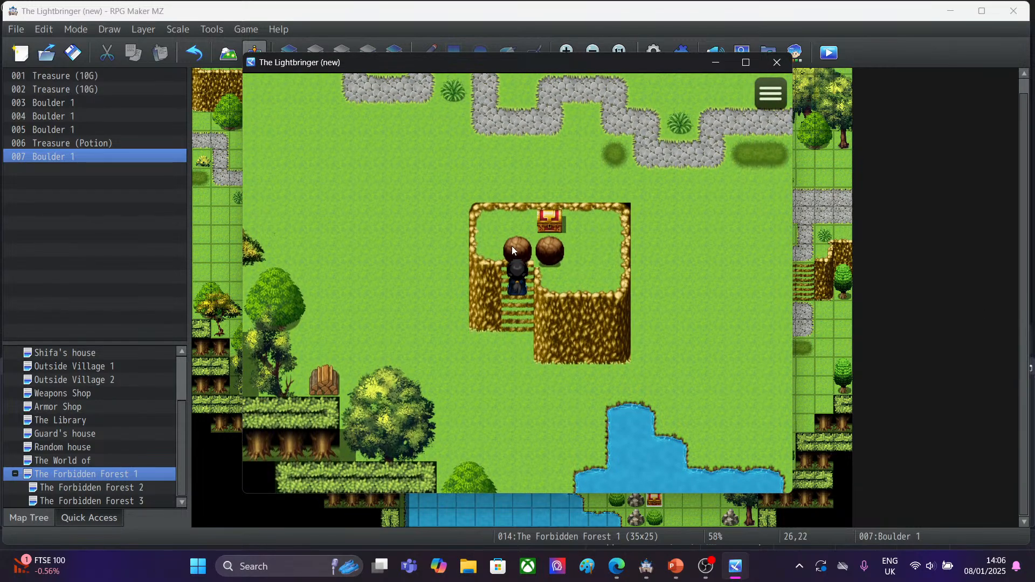
pyautogui.click(515, 248)
pyautogui.click(542, 279)
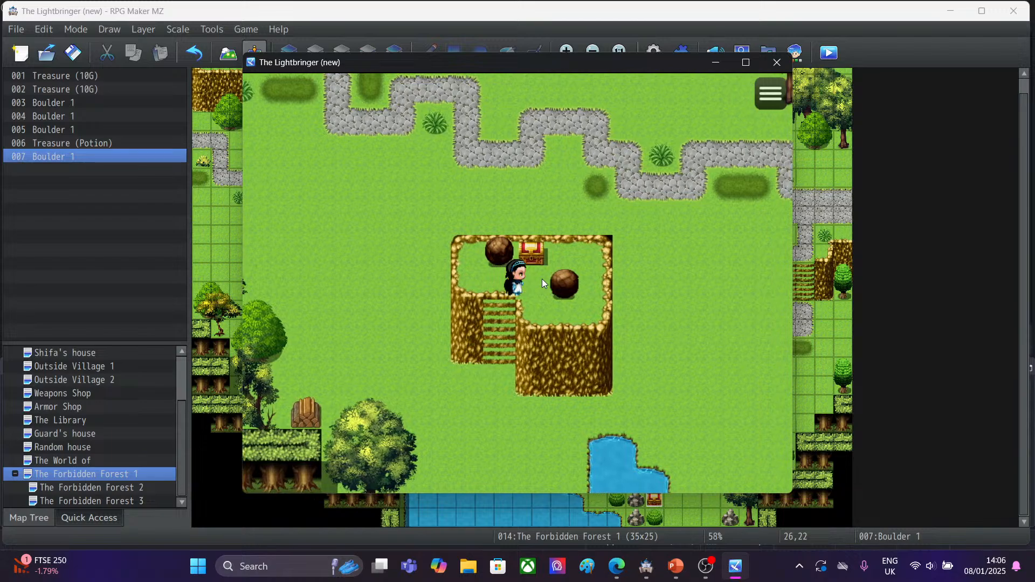
# Open the ledge's treasure chest and dismiss its message.
pyautogui.click(517, 248)
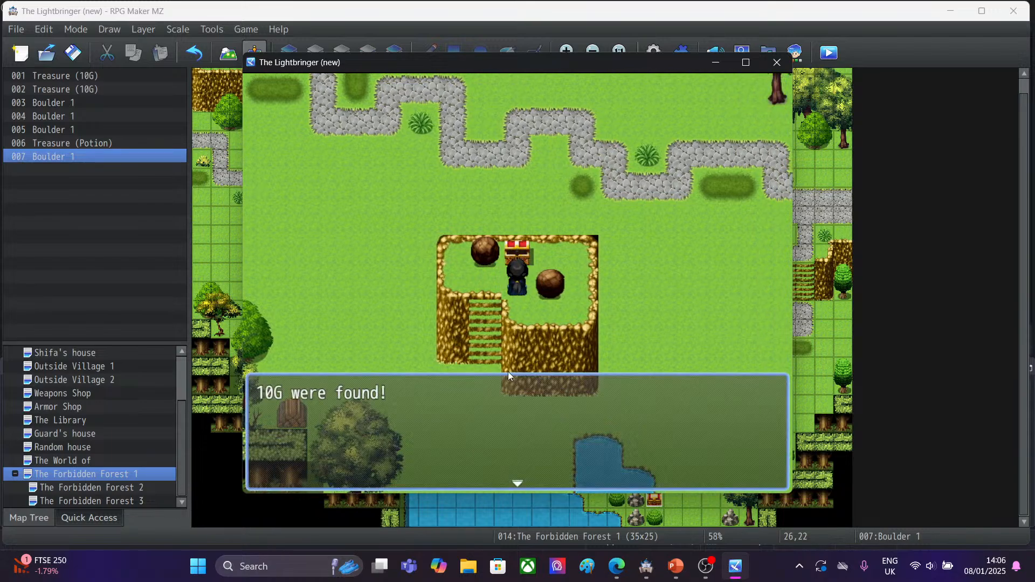
pyautogui.click(503, 393)
pyautogui.click(502, 393)
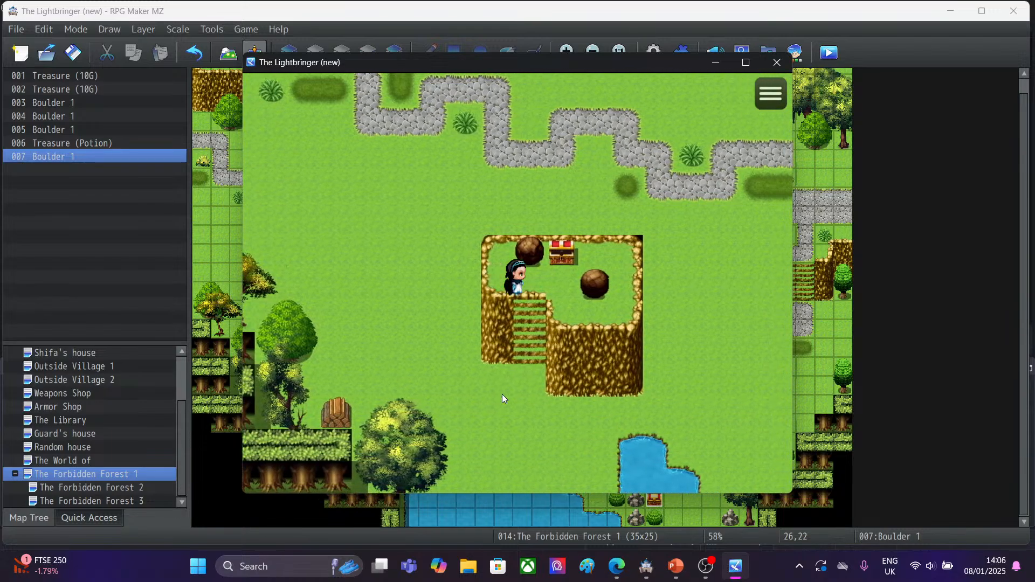
# Walk to the southeastern lakeside area and push the boulder beside the small conifer one tile east.
pyautogui.press('Right')
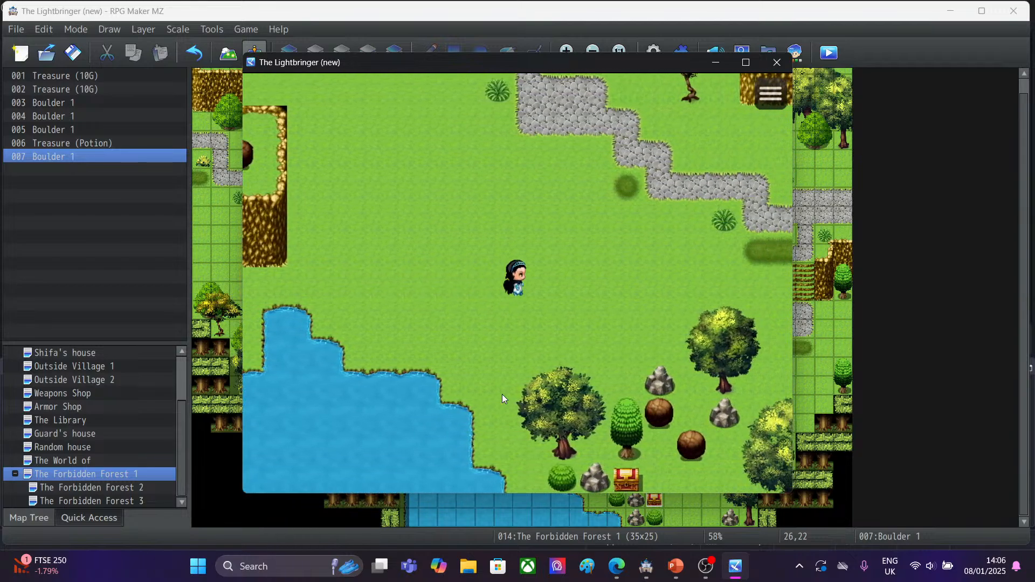
pyautogui.press('Down')
pyautogui.press('Down')
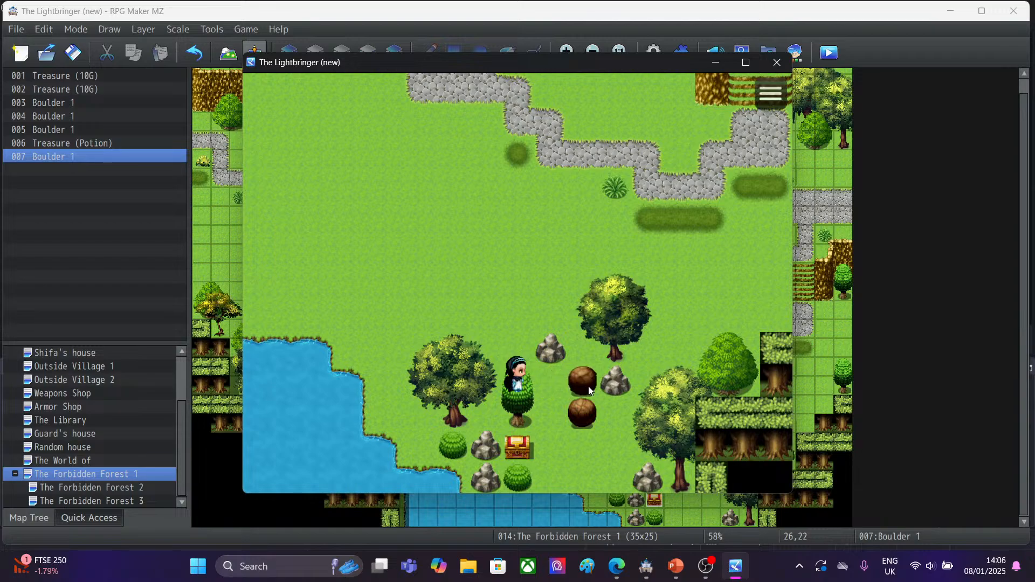
pyautogui.press('Down')
pyautogui.press('Right')
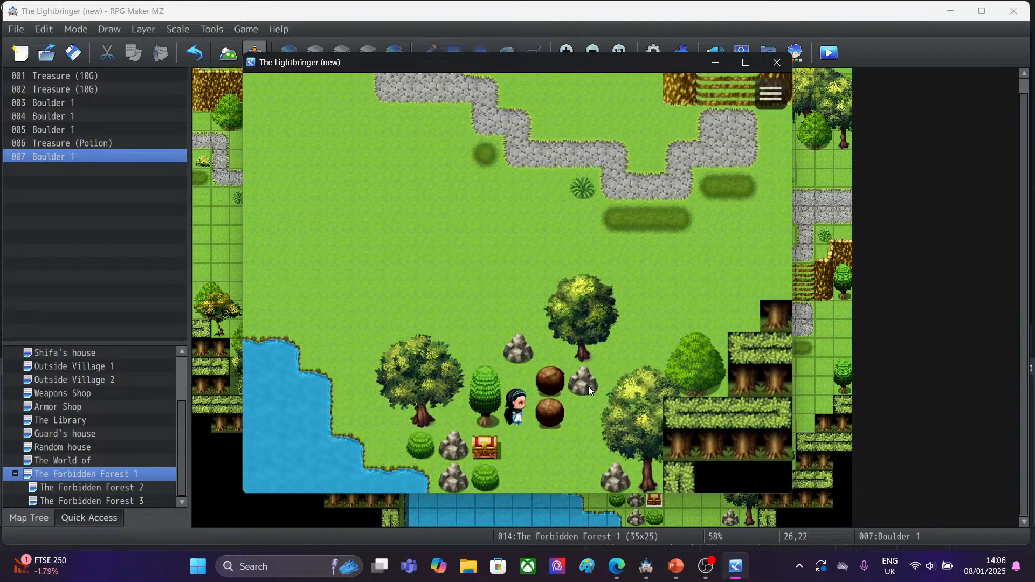
# Step onto the tile east of the Potion chest, face the gap between the rocks and end the playtest.
pyautogui.press('Down')
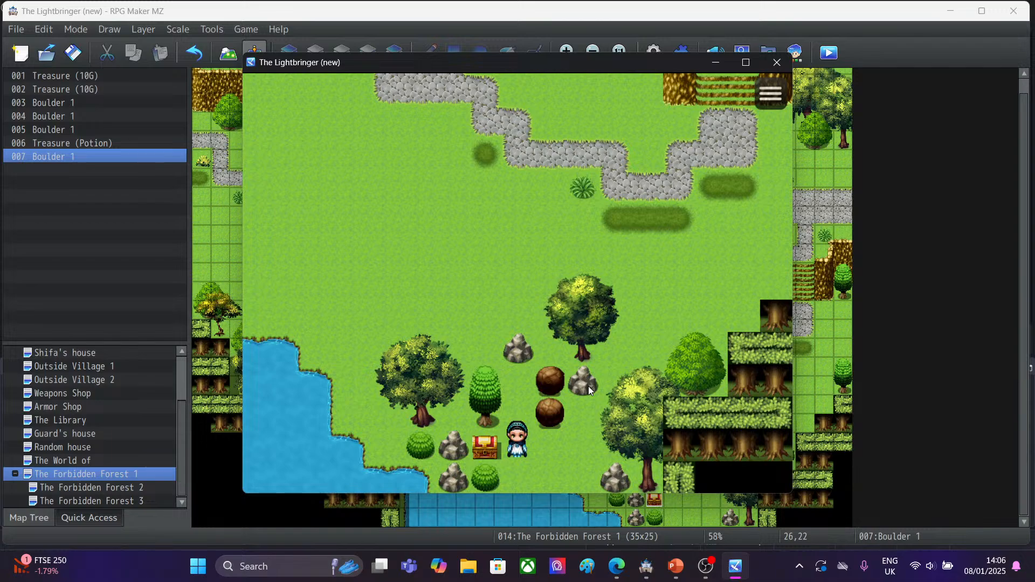
pyautogui.press('Down')
pyautogui.press('Up')
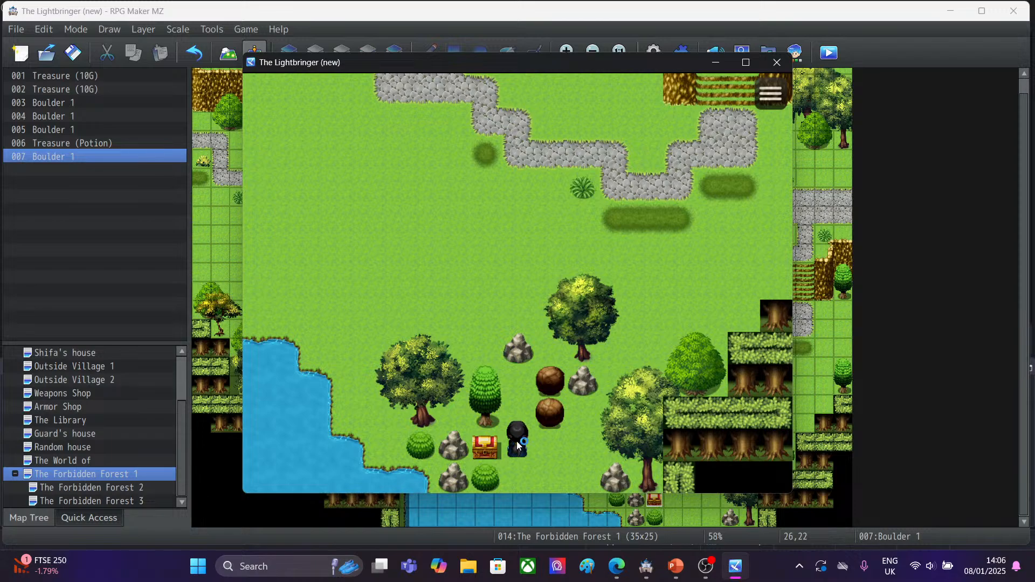
pyautogui.click(777, 62)
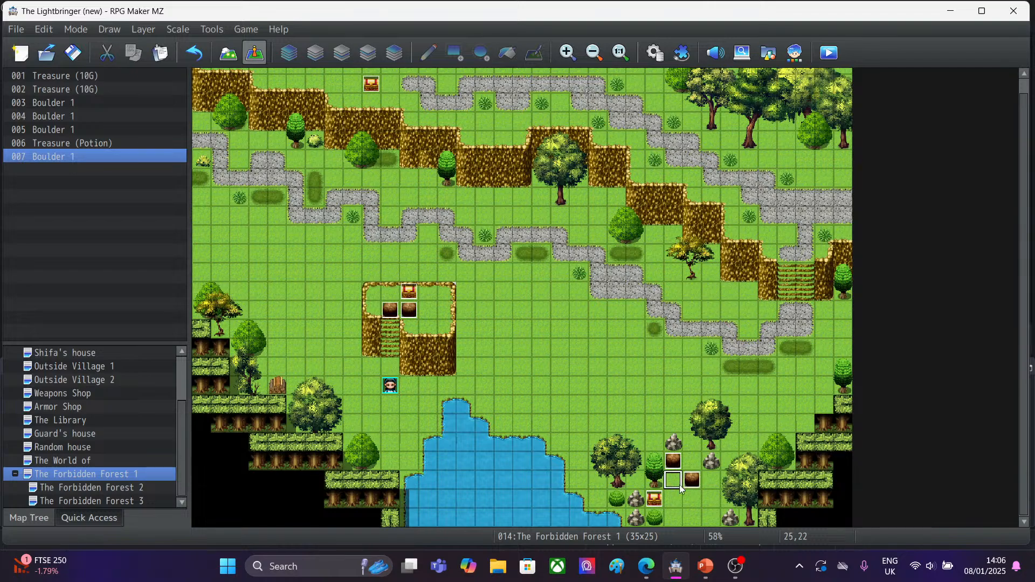
# Delete the Boulder 1 event at tile 26,22 and paste one at tile 25,23, directly east of the Potion chest.
pyautogui.press('Delete')
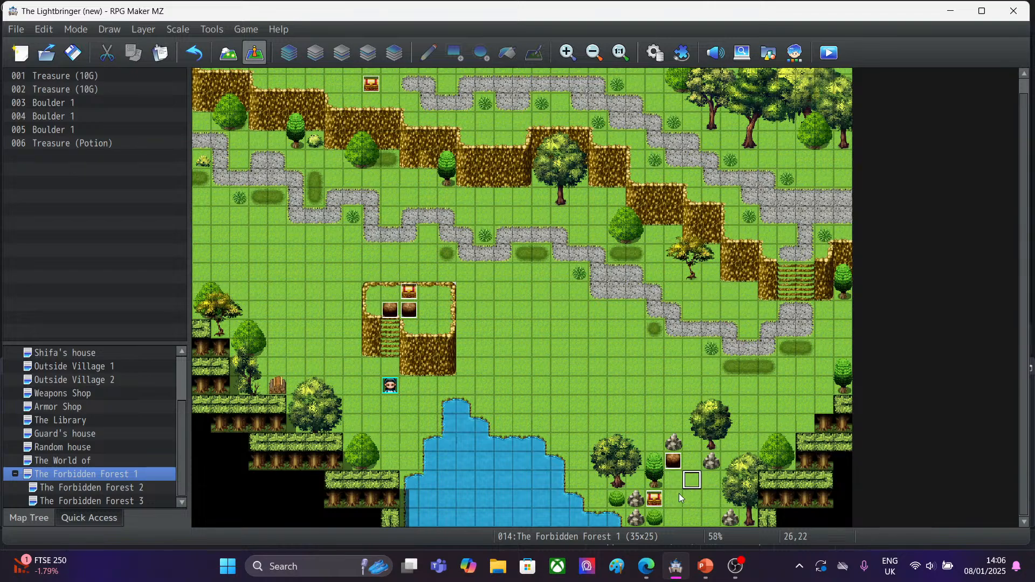
pyautogui.rightClick(672, 500)
pyautogui.click(819, 447)
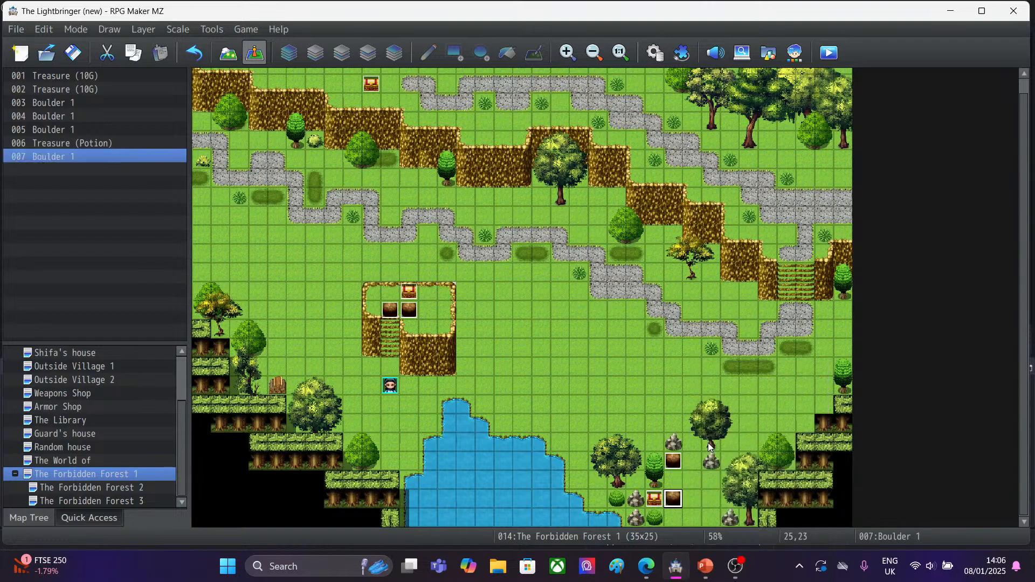
# Paste a Boulder 1 event at tile 25,22 and delete the one at tile 25,23 beside the Potion chest.
pyautogui.click(673, 479)
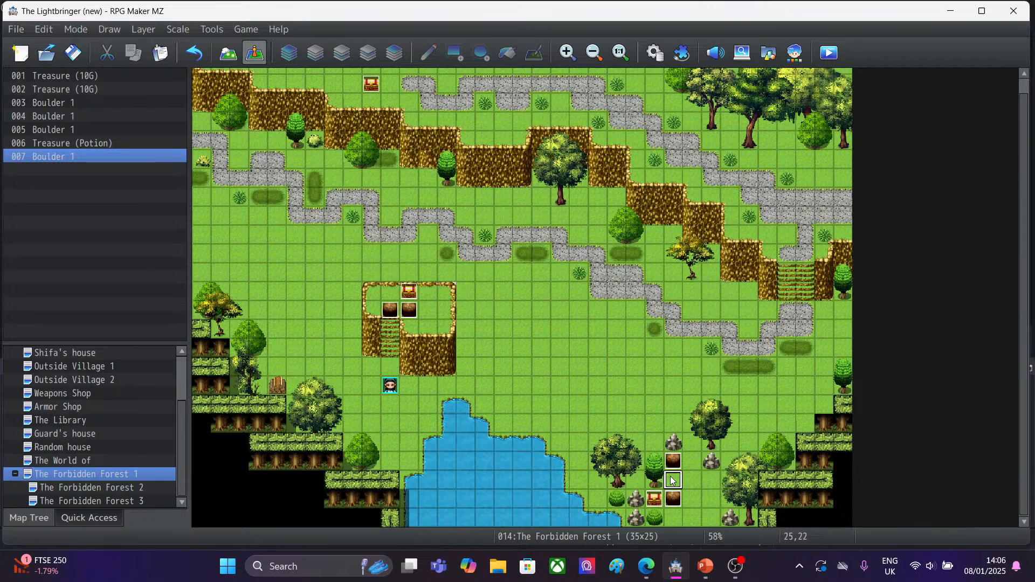
pyautogui.rightClick(672, 480)
pyautogui.click(697, 445)
pyautogui.click(674, 501)
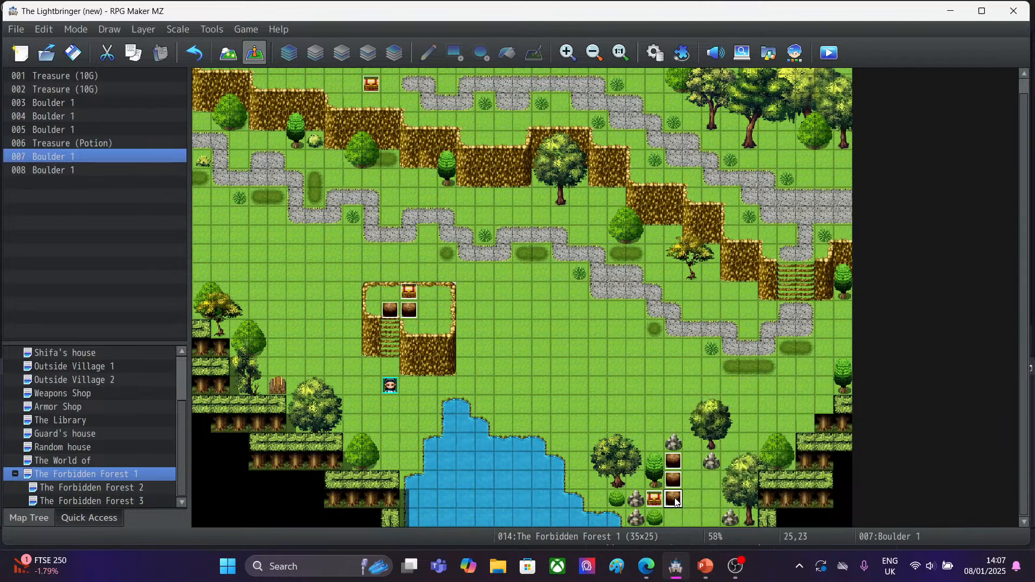
pyautogui.press('Delete')
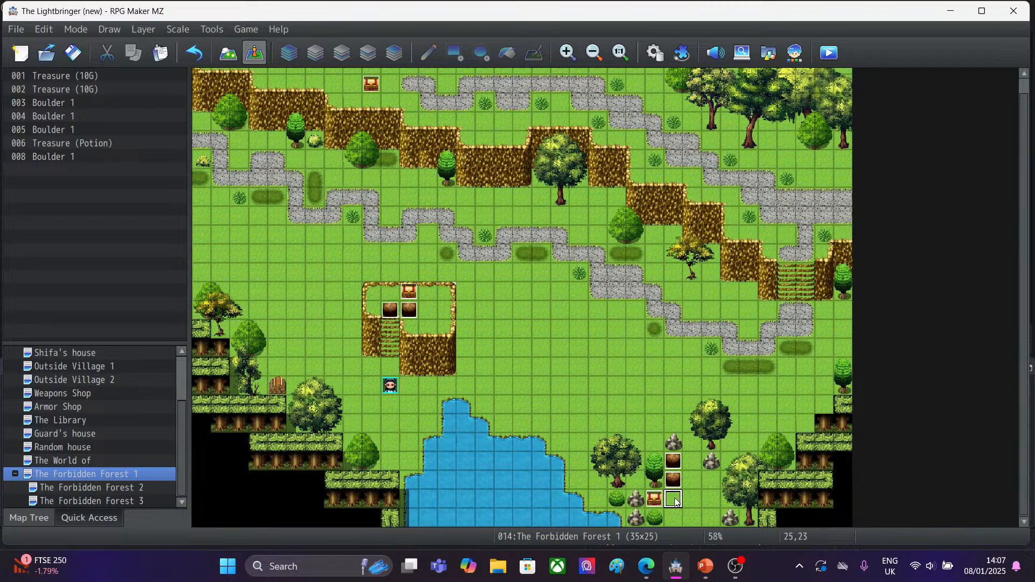
pyautogui.click(635, 392)
pyautogui.click(692, 442)
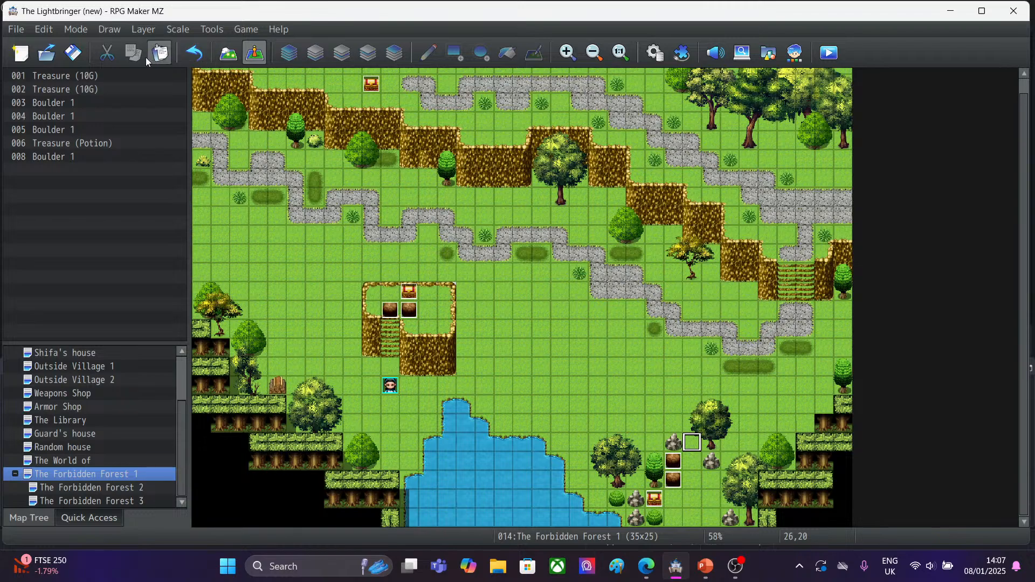
# Start another playtest and walk past the lake to the small conifer beside the two stacked boulders.
pyautogui.click(829, 53)
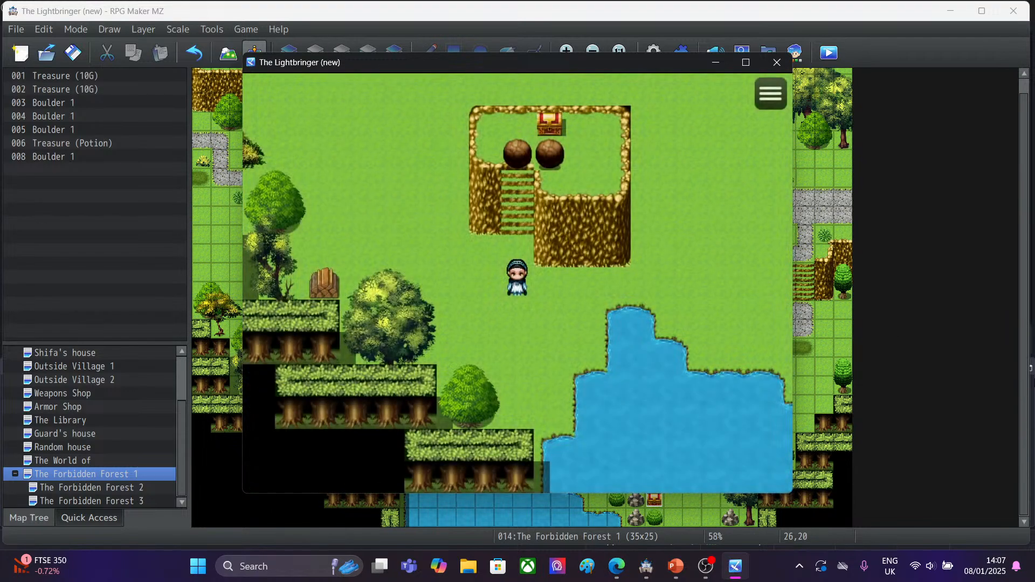
pyautogui.press('Right')
pyautogui.press('Right')
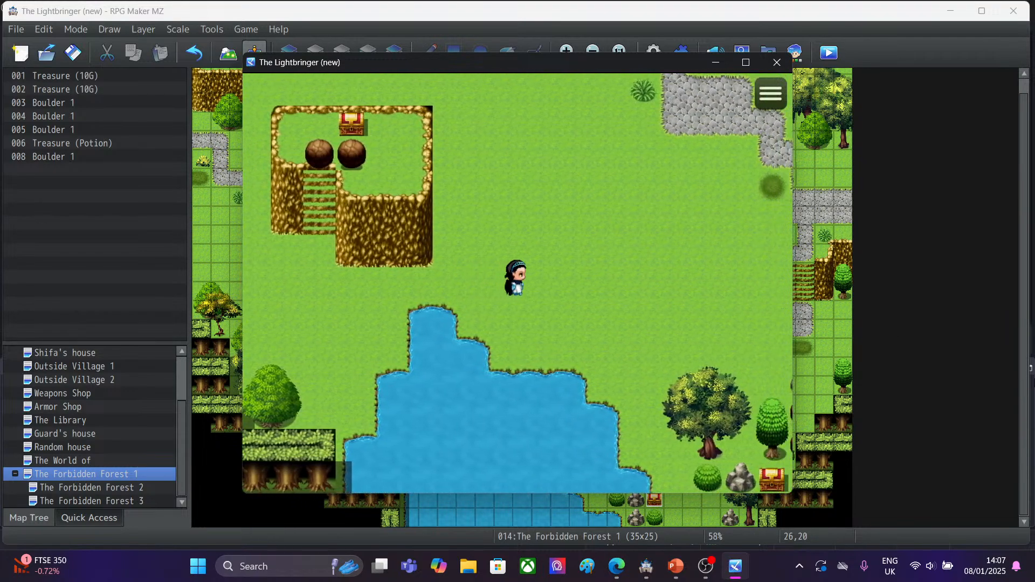
pyautogui.press('Down')
pyautogui.press('Right')
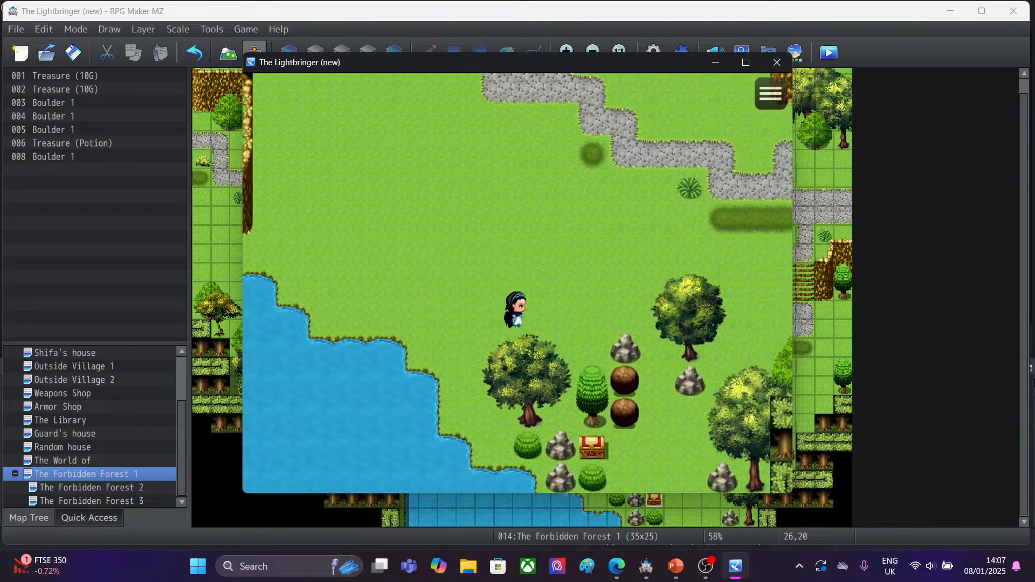
pyautogui.press('Down')
pyautogui.press('Down')
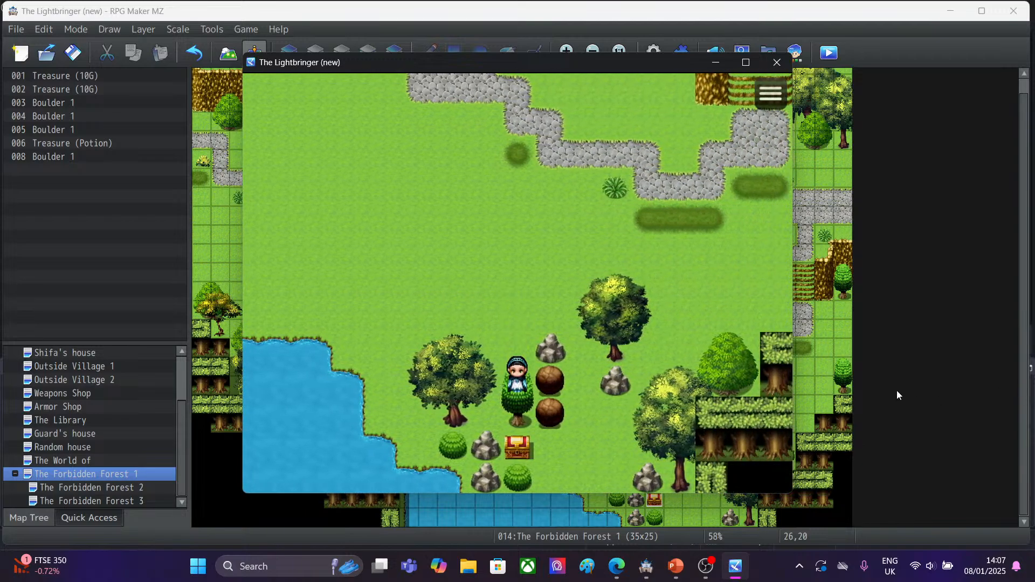
# Push the northern lakeside boulder one tile east and the southern boulder one tile south beside the Potion chest.
pyautogui.click(548, 383)
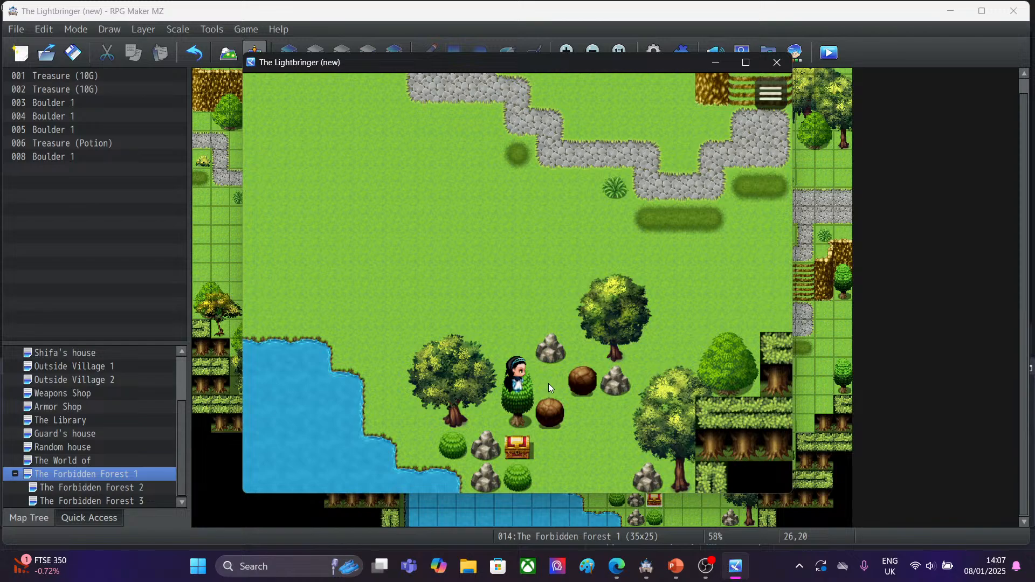
pyautogui.click(516, 413)
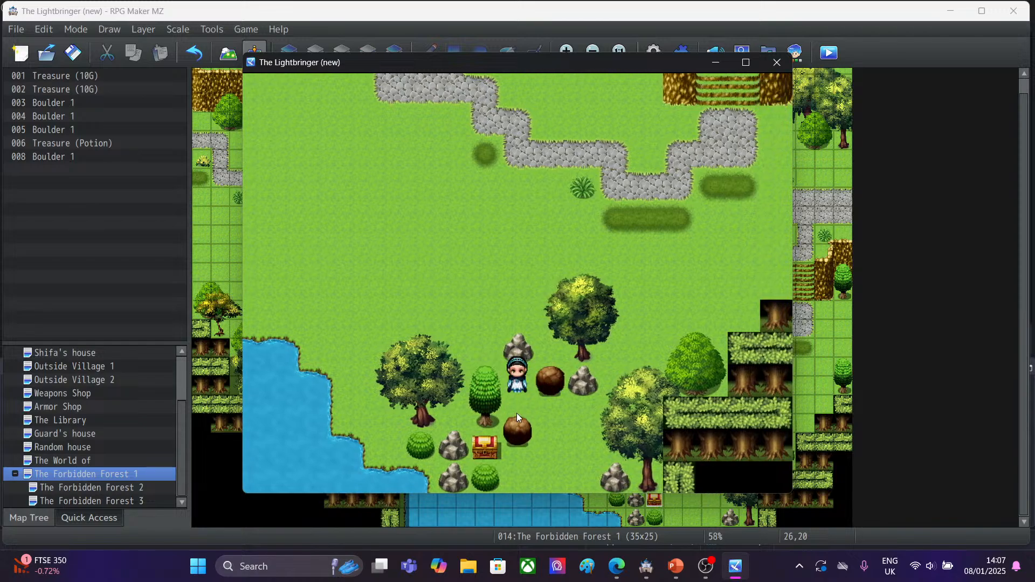
pyautogui.click(545, 415)
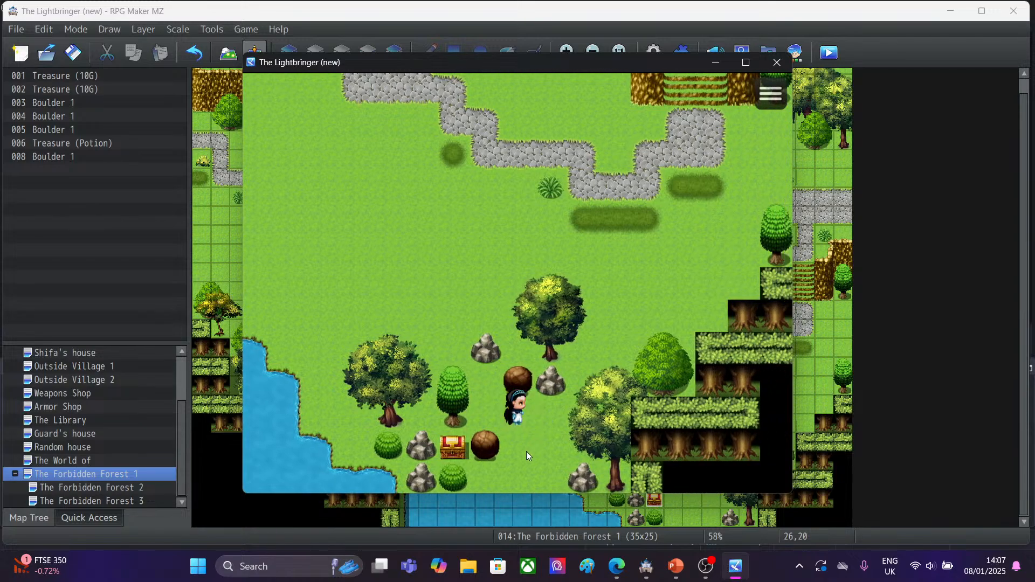
# Walk around the boulder to the bush south of the Potion chest, open the chest and end the playtest.
pyautogui.click(521, 462)
pyautogui.click(496, 468)
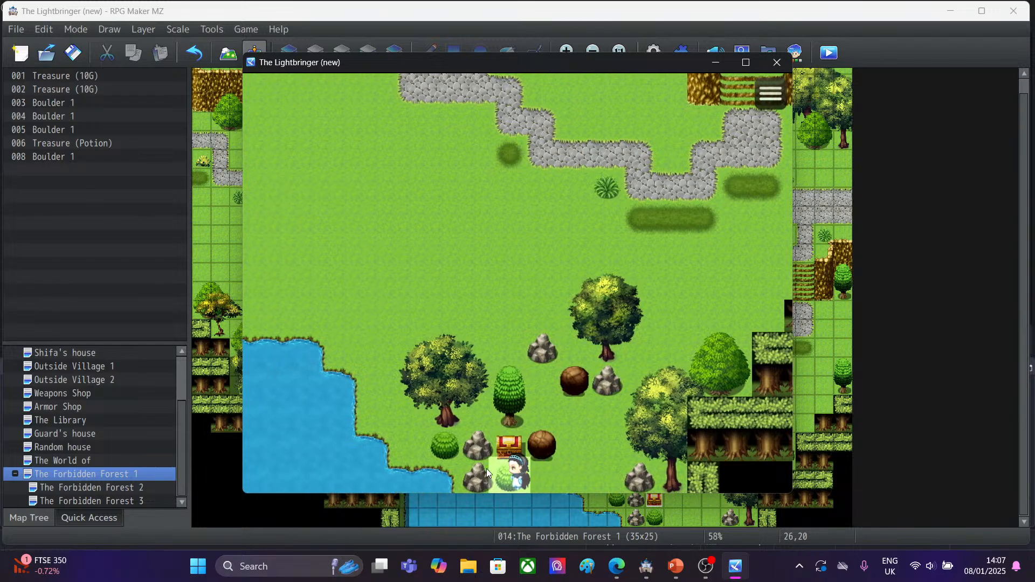
pyautogui.click(514, 445)
pyautogui.click(515, 482)
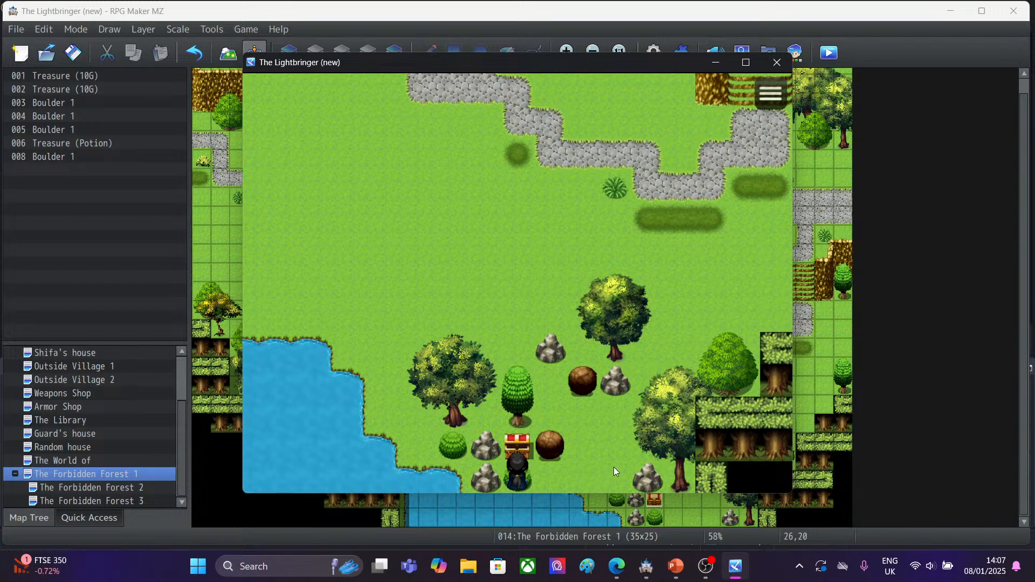
pyautogui.click(777, 62)
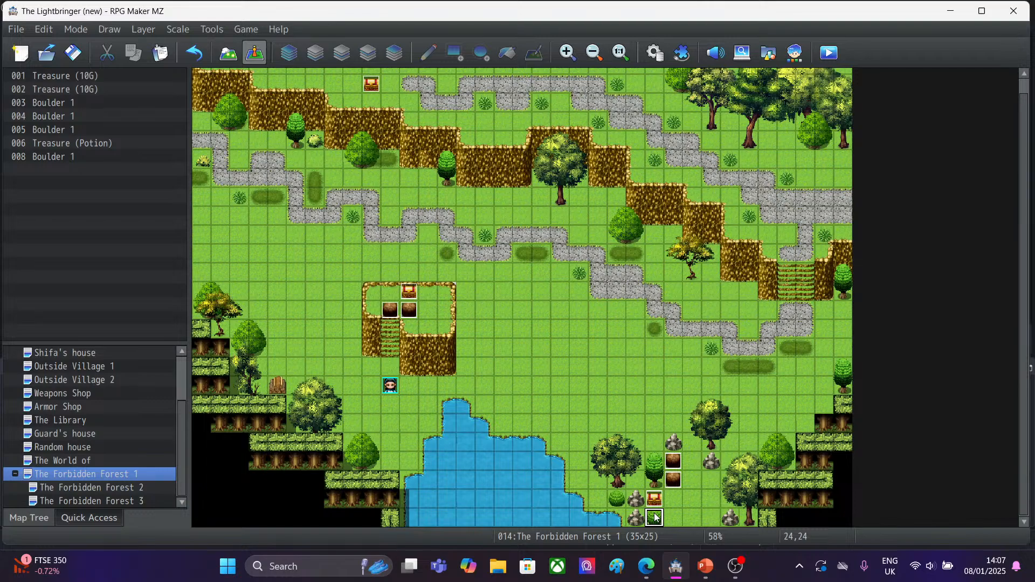
# Switch to map editing and replace the bush directly south of the Potion chest with plain grass, undoing the stray water tile.
pyautogui.click(231, 56)
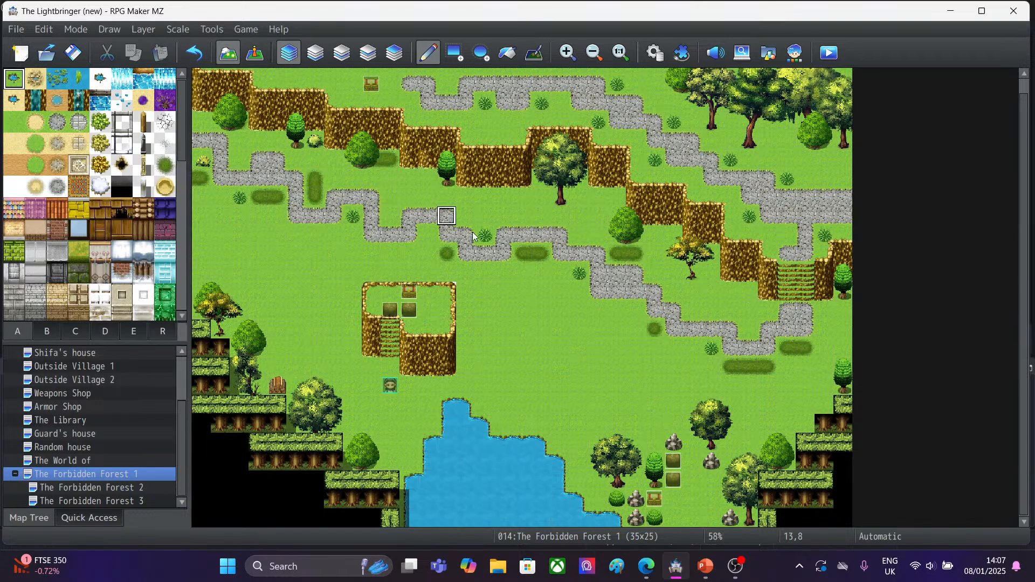
pyautogui.click(654, 518)
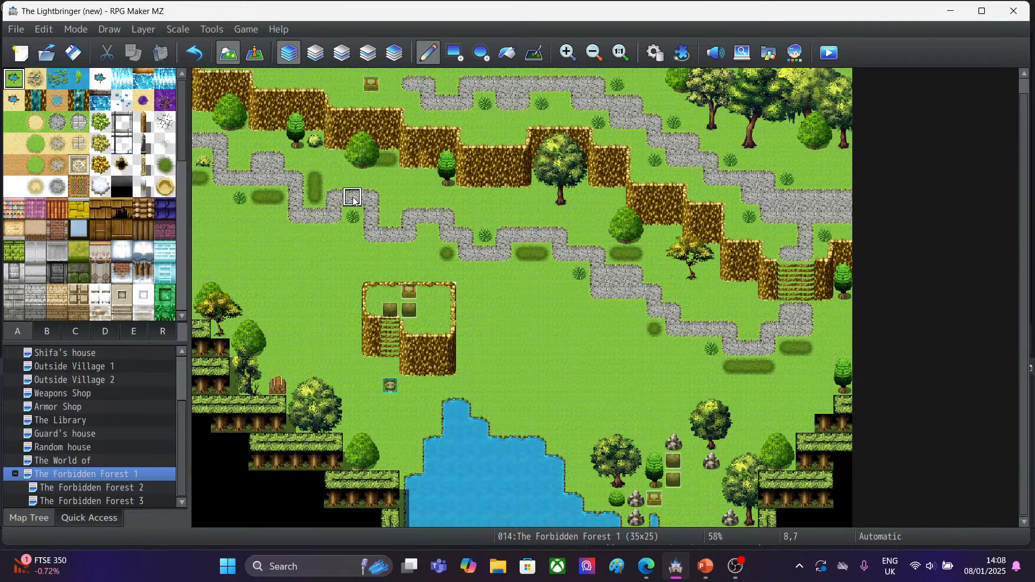
pyautogui.click(195, 54)
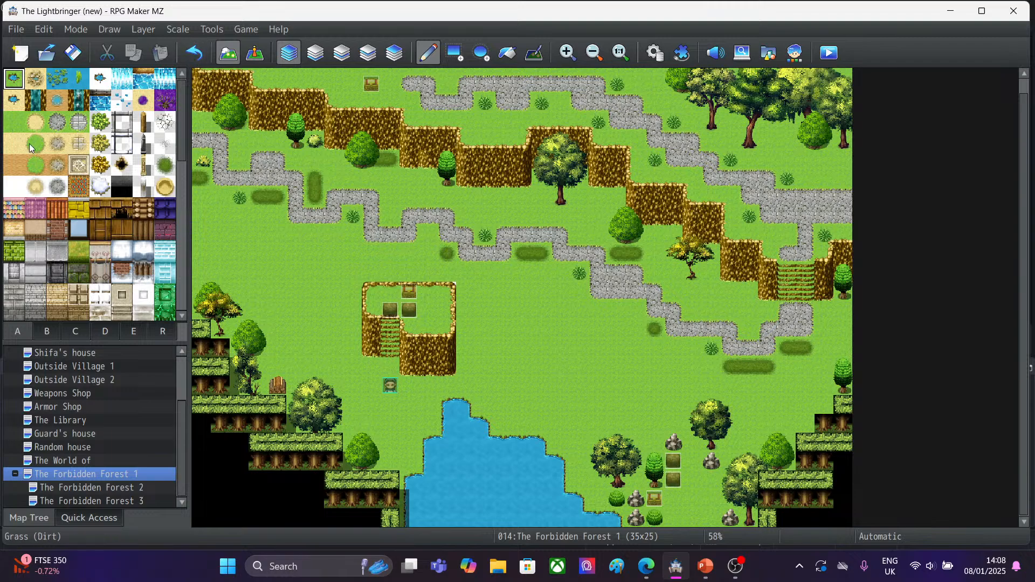
pyautogui.click(14, 122)
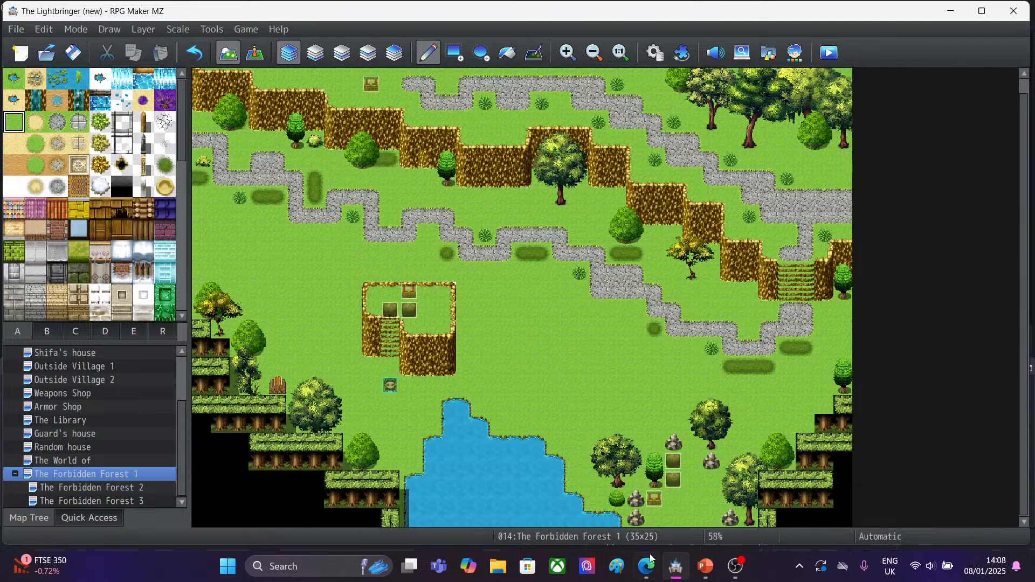
# Switch to YouTube Studio in the browser and end the live stream, confirming the request.
pyautogui.click(652, 574)
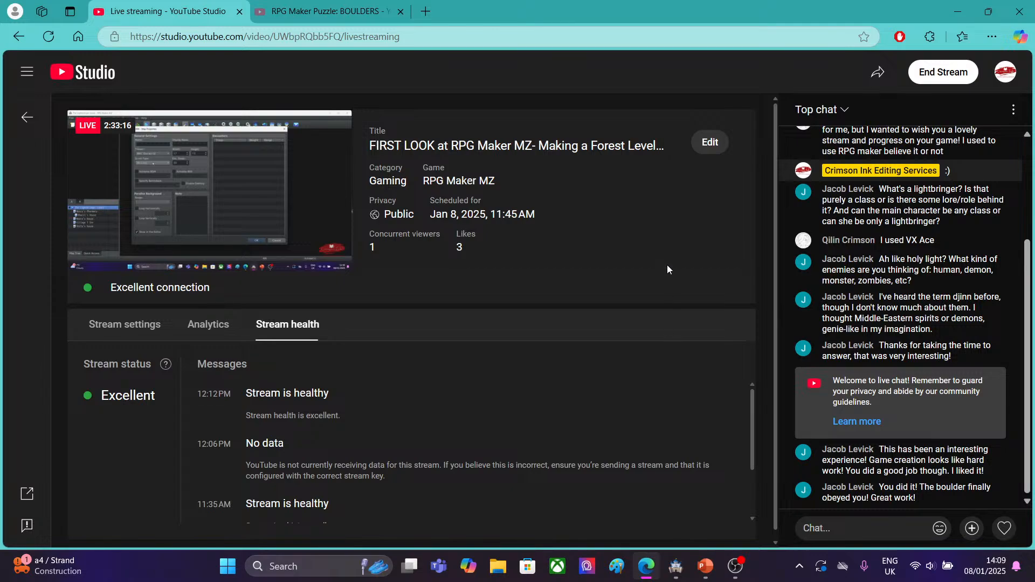
pyautogui.click(943, 75)
pyautogui.click(634, 353)
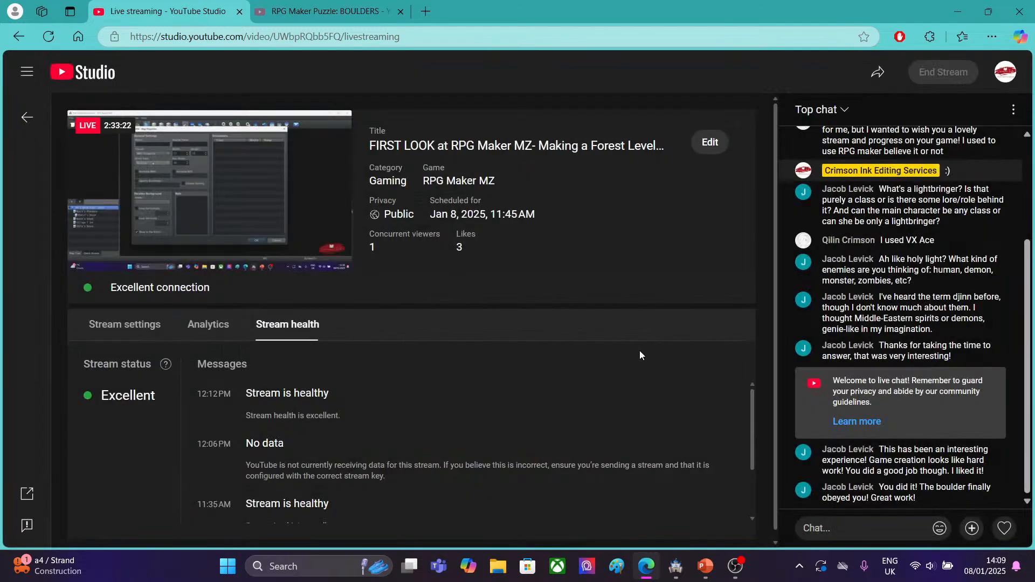